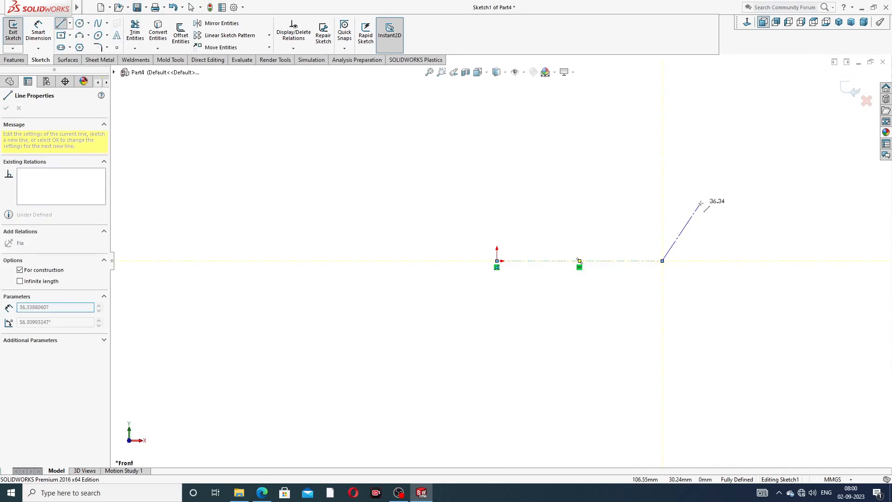
Finish the horizontal construction line drawn from the origin
{"action": "right_click", "coordinate": [718, 200]}
{"action": "left_click", "coordinate": [726, 212]}
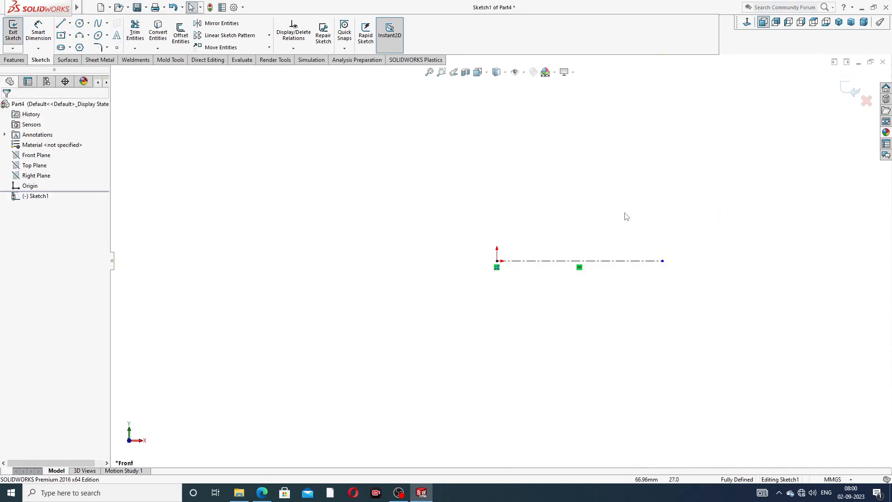
{"action": "scroll", "coordinate": [627, 217], "scroll_direction": "down", "scroll_amount": 1}
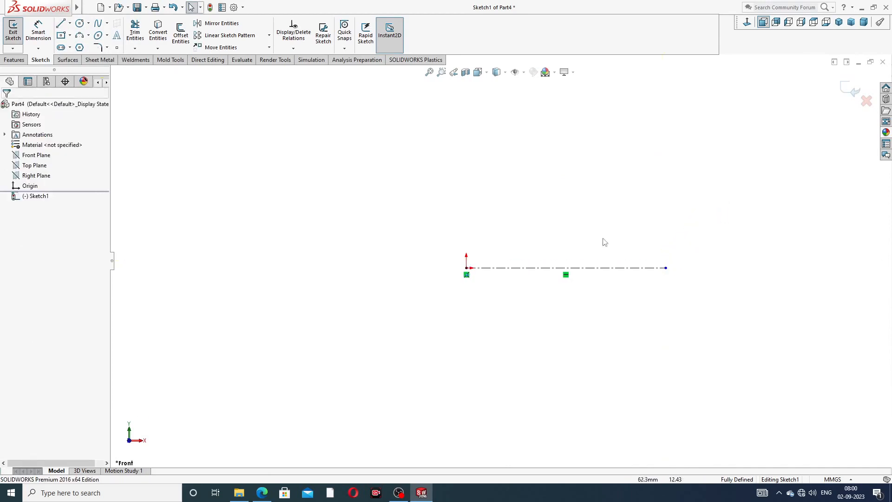
Sketch connected lines from the centerline: up about 32 mm, left 37 mm to above the origin, up 24 mm and right 54 mm
{"action": "left_click", "coordinate": [60, 25]}
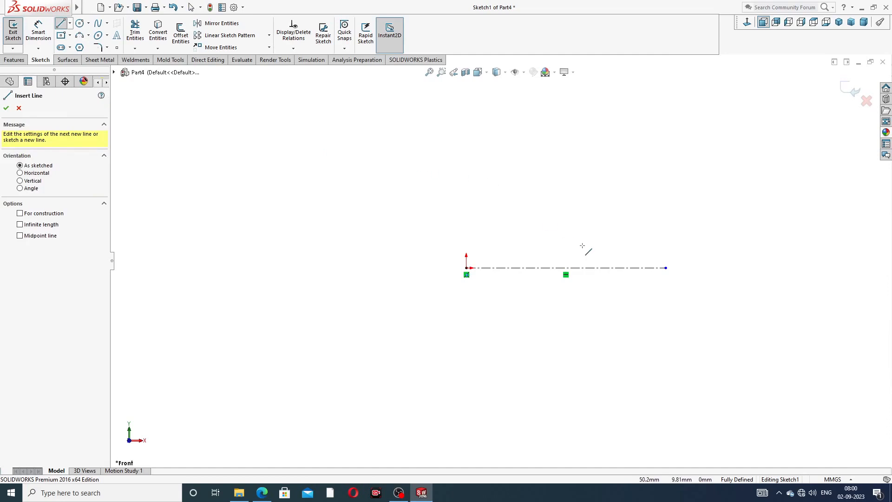
{"action": "left_click", "coordinate": [552, 268]}
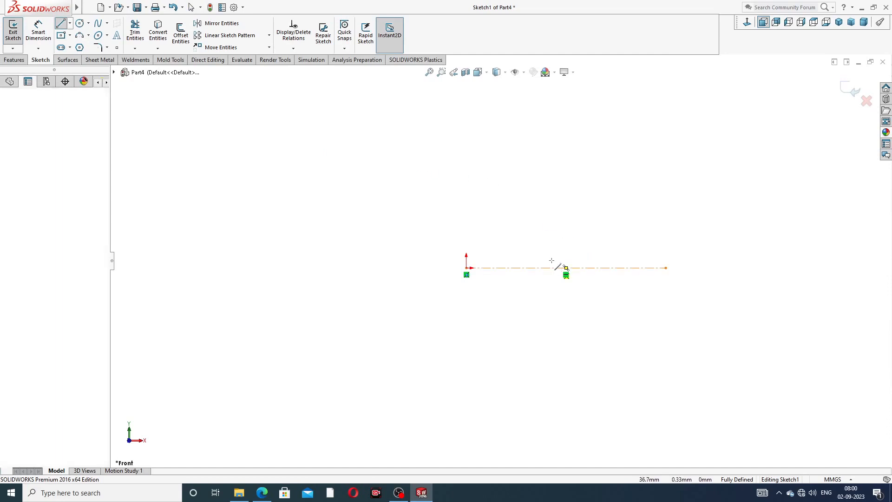
{"action": "left_click", "coordinate": [552, 194]}
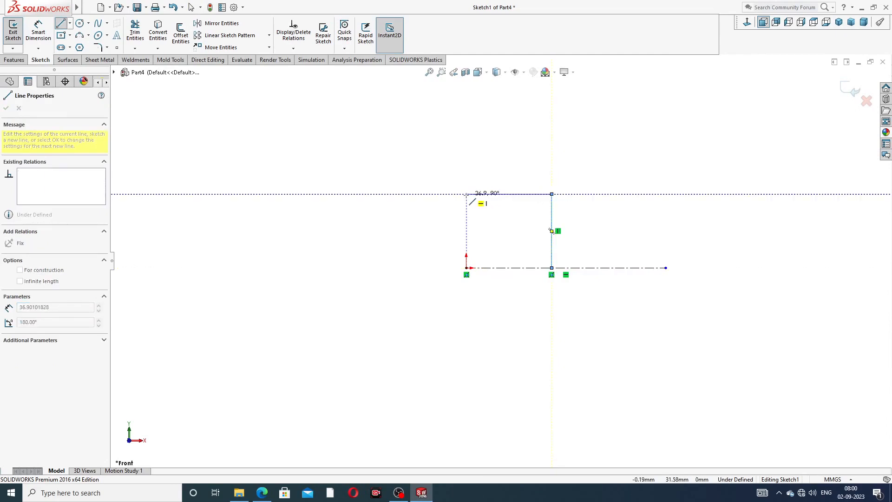
{"action": "left_click", "coordinate": [466, 195]}
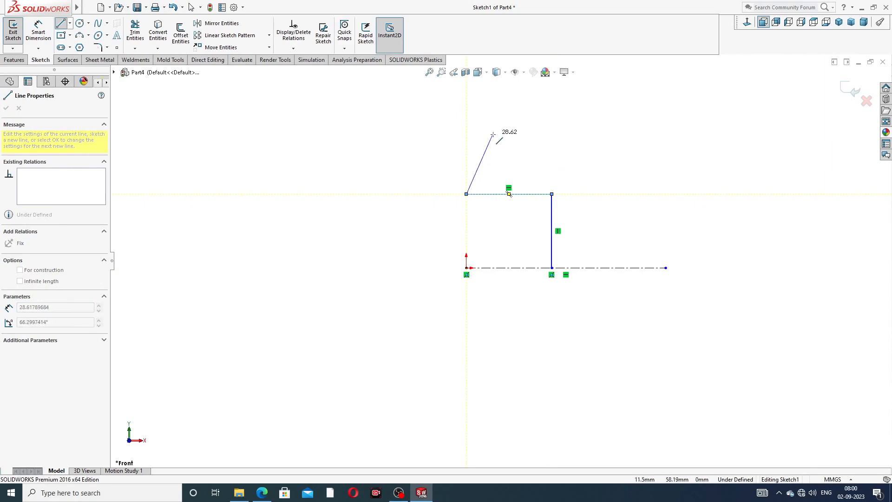
{"action": "scroll", "coordinate": [483, 142], "scroll_direction": "up", "scroll_amount": 1}
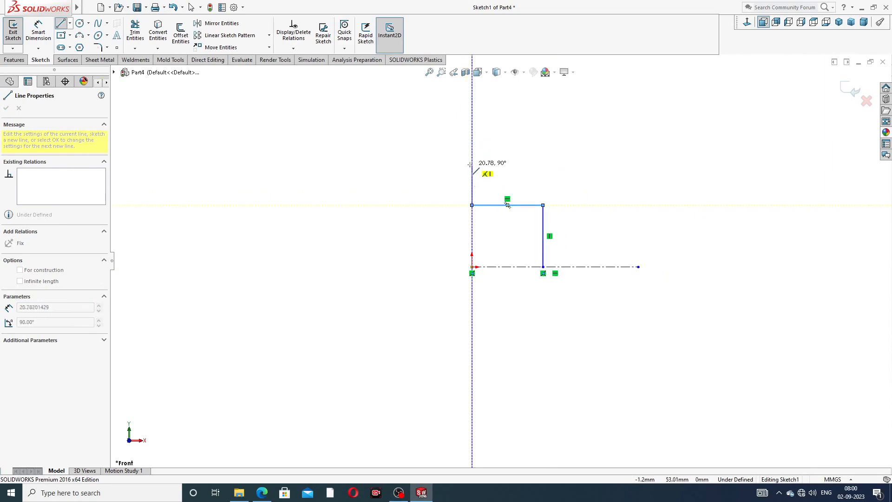
{"action": "left_click", "coordinate": [472, 160]}
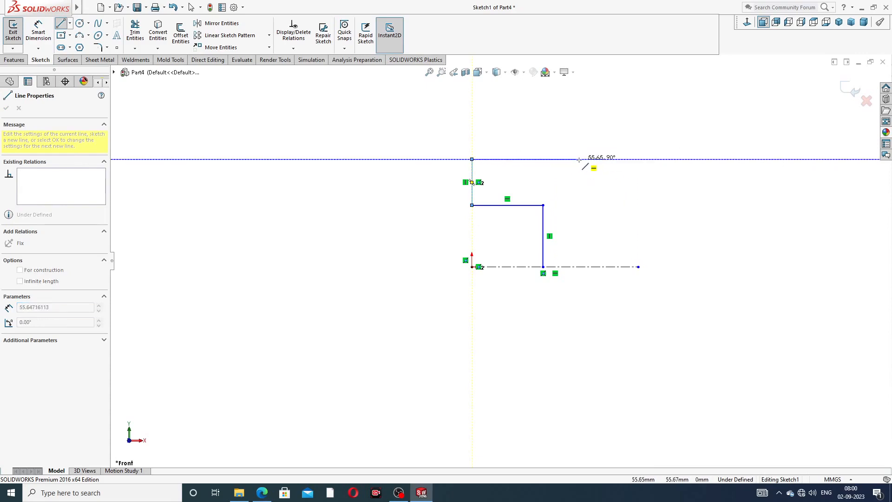
{"action": "left_click", "coordinate": [576, 159]}
{"action": "scroll", "coordinate": [579, 154], "scroll_direction": "up", "scroll_amount": 1}
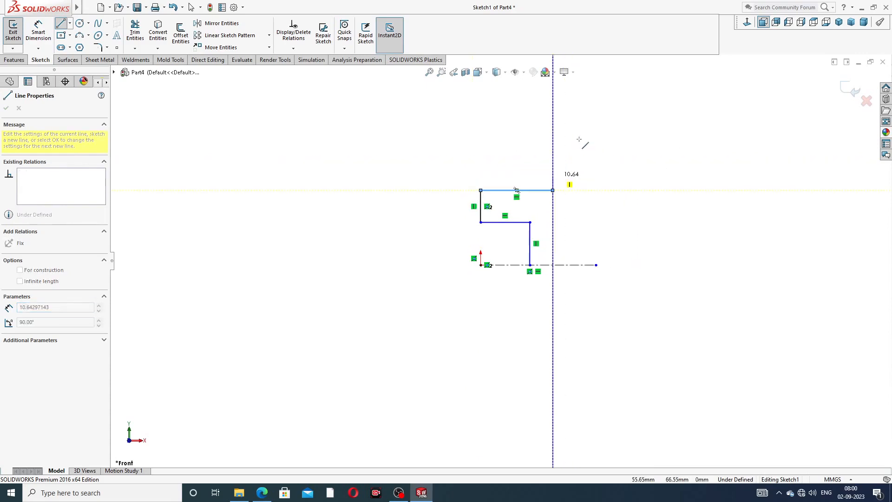
Continue the outline around a tall disc, down about 83 mm, along a shaft ending about 26 mm high, and close it along the centerline
{"action": "left_click", "coordinate": [553, 120]}
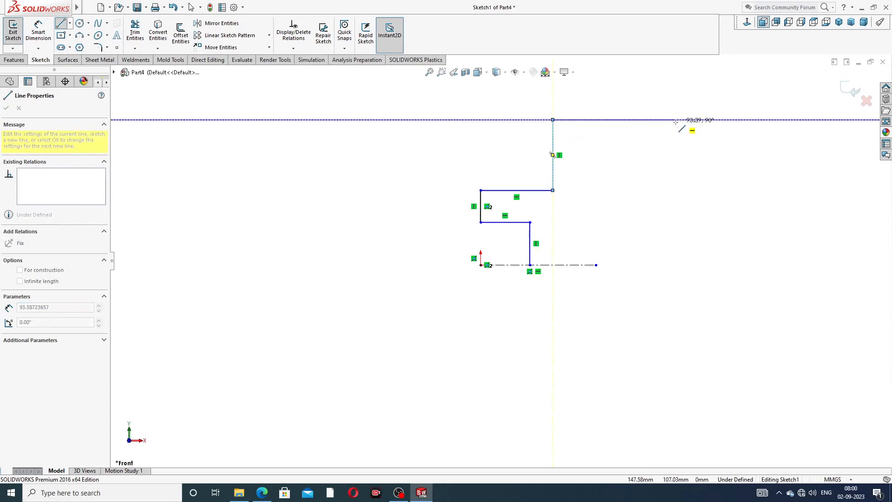
{"action": "left_click", "coordinate": [582, 120]}
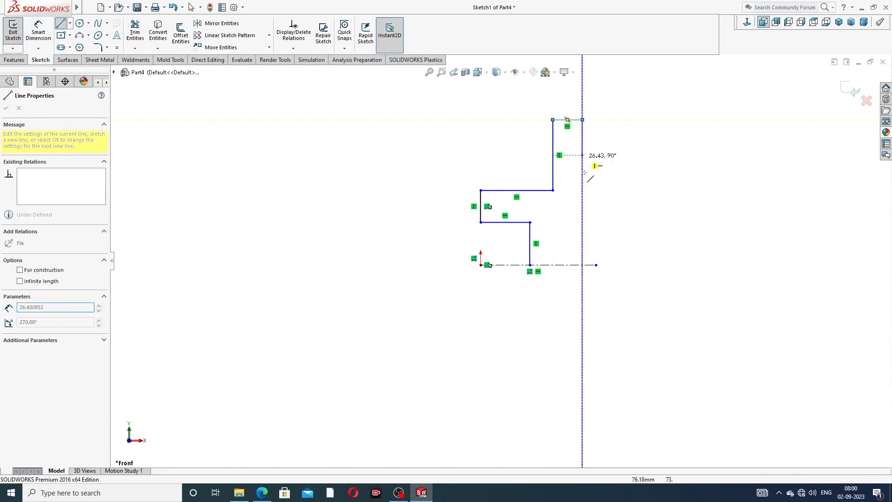
{"action": "left_click", "coordinate": [582, 230]}
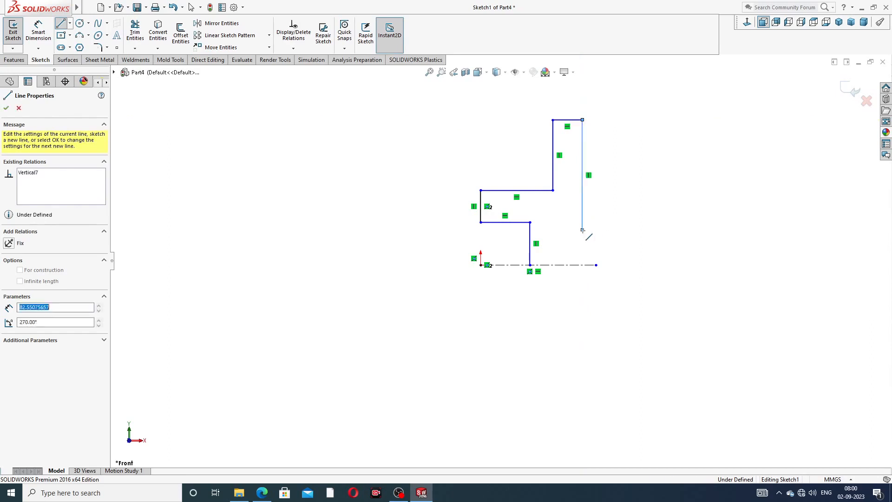
{"action": "left_click", "coordinate": [713, 230]}
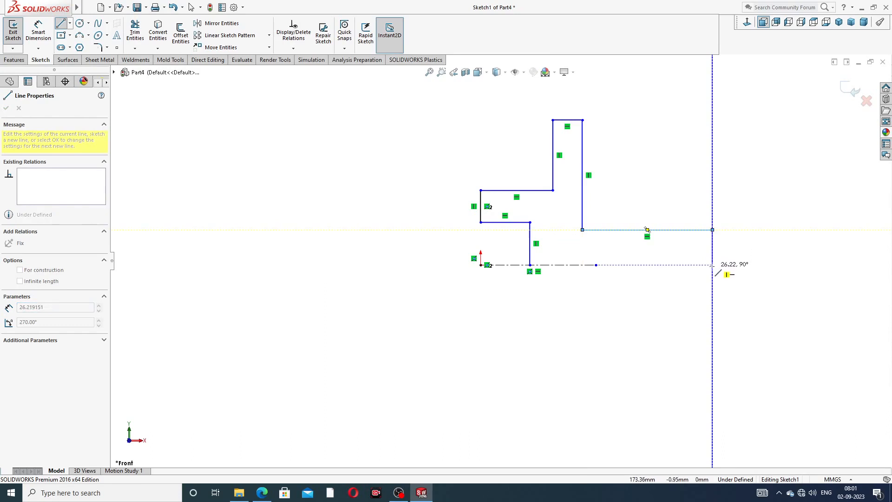
{"action": "left_click", "coordinate": [713, 265]}
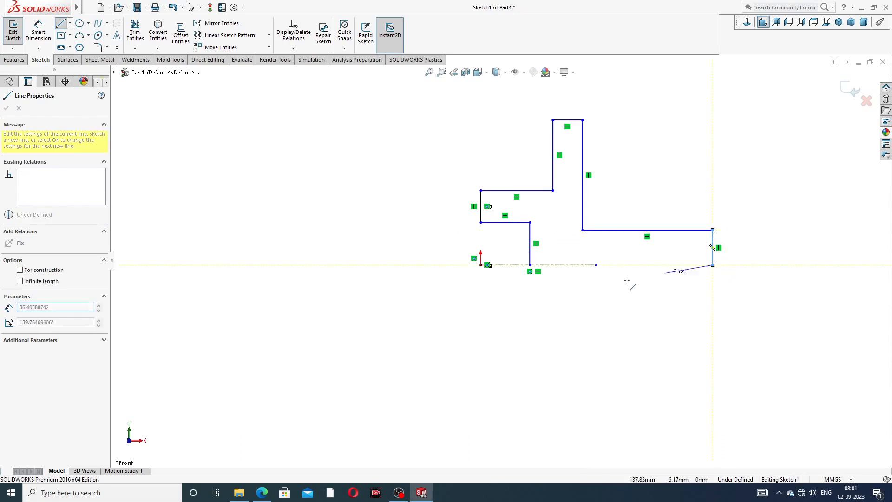
{"action": "left_click", "coordinate": [530, 265]}
{"action": "right_click", "coordinate": [672, 164]}
{"action": "left_click", "coordinate": [689, 173]}
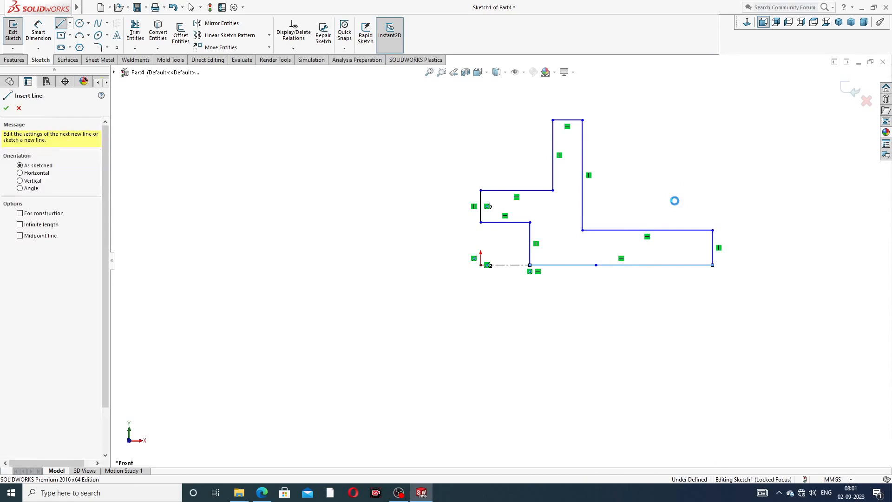
Extend the construction centerline's free end to the lower corner at the shaft's far end
{"action": "left_click", "coordinate": [596, 265]}
{"action": "left_click", "coordinate": [723, 180]}
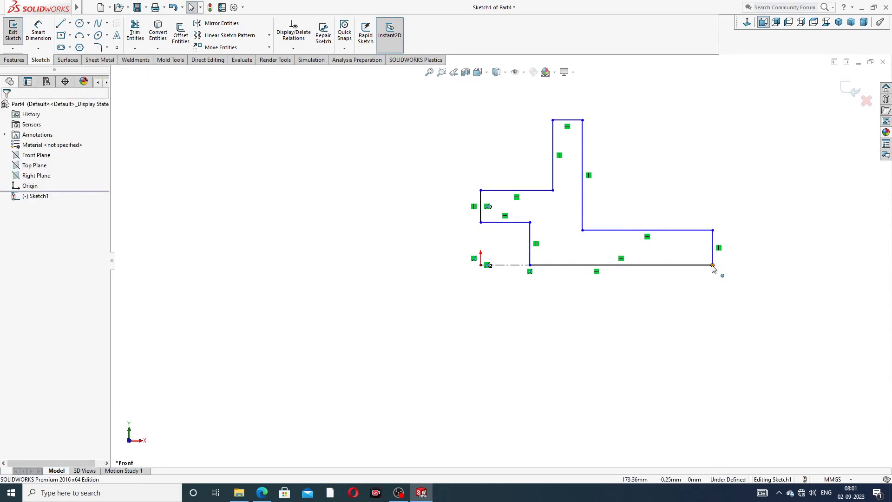
{"action": "mouse_move", "coordinate": [713, 266]}
{"action": "left_mouse_down"}
{"action": "mouse_move", "coordinate": [747, 266]}
{"action": "mouse_move", "coordinate": [719, 266]}
{"action": "left_mouse_up"}
{"action": "left_click", "coordinate": [712, 171]}
{"action": "scroll", "coordinate": [687, 147], "scroll_direction": "down", "scroll_amount": 2}
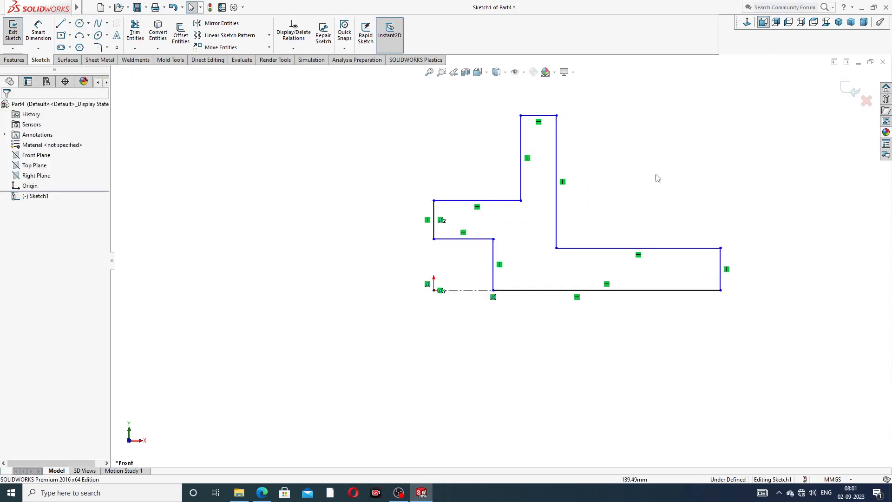
Add a vertical relation between the recess's outer corner and the origin
{"action": "scroll", "coordinate": [641, 190], "scroll_direction": "up", "scroll_amount": 2}
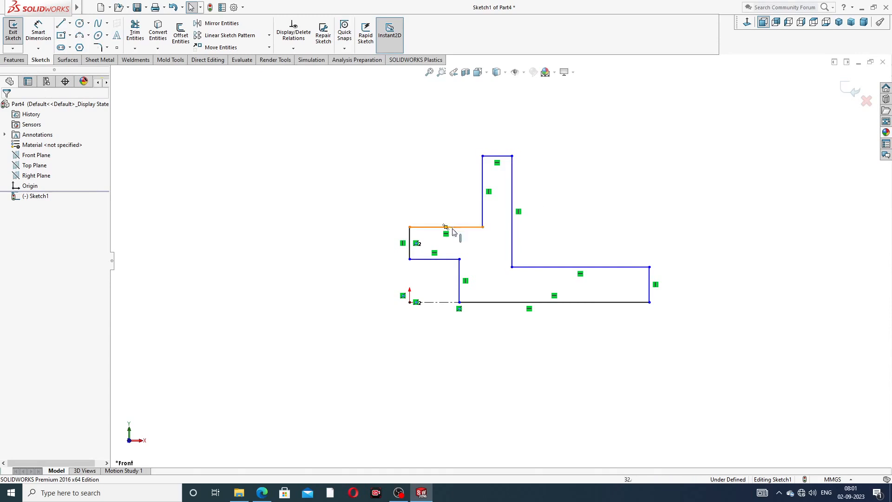
{"action": "left_click", "coordinate": [409, 259]}
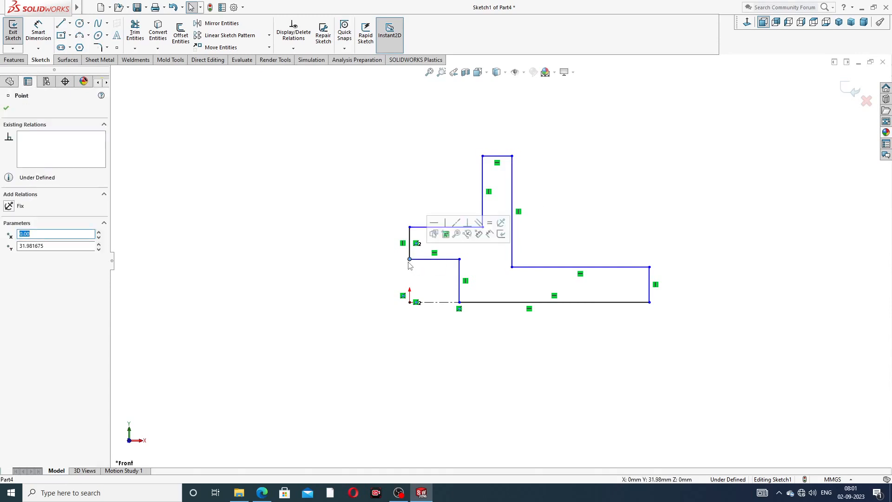
{"action": "left_click", "coordinate": [410, 302], "text": "ctrl"}
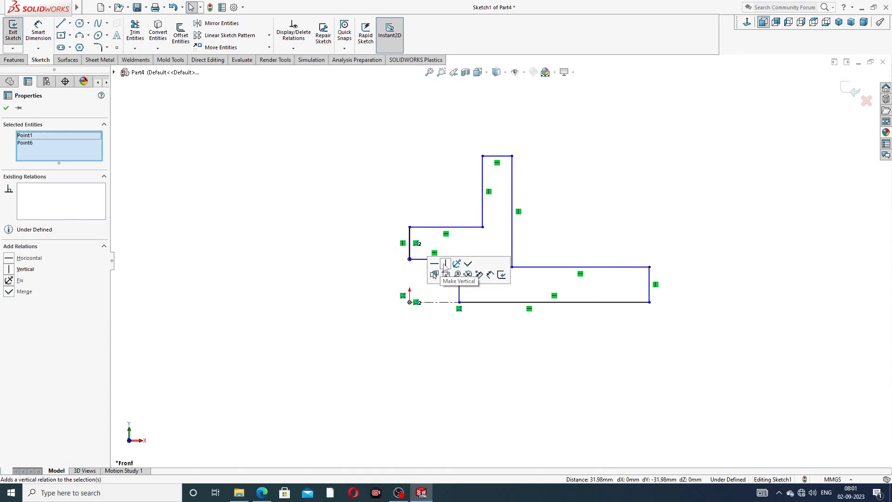
{"action": "left_click", "coordinate": [445, 264]}
{"action": "left_click", "coordinate": [572, 204]}
{"action": "scroll", "coordinate": [575, 212], "scroll_direction": "down", "scroll_amount": 1}
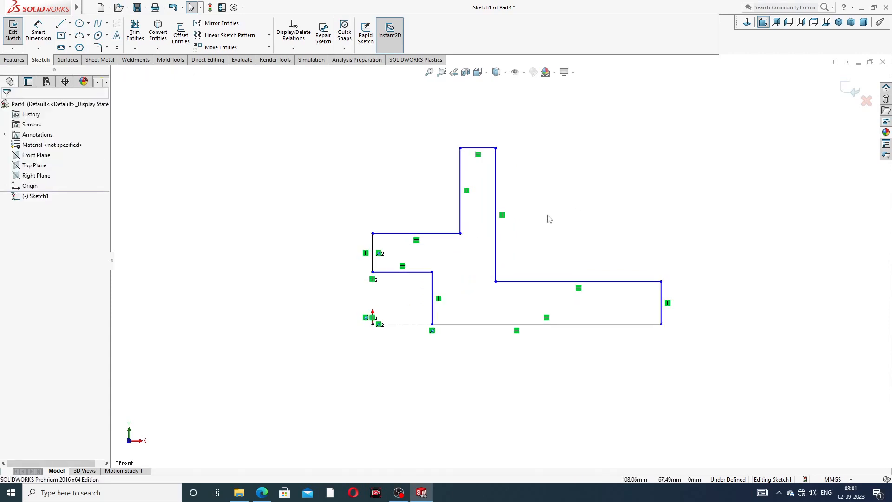
Check the flange drawing and dimension the hub's upper edge at 7 mm from the centerline
{"action": "left_click", "coordinate": [37, 33]}
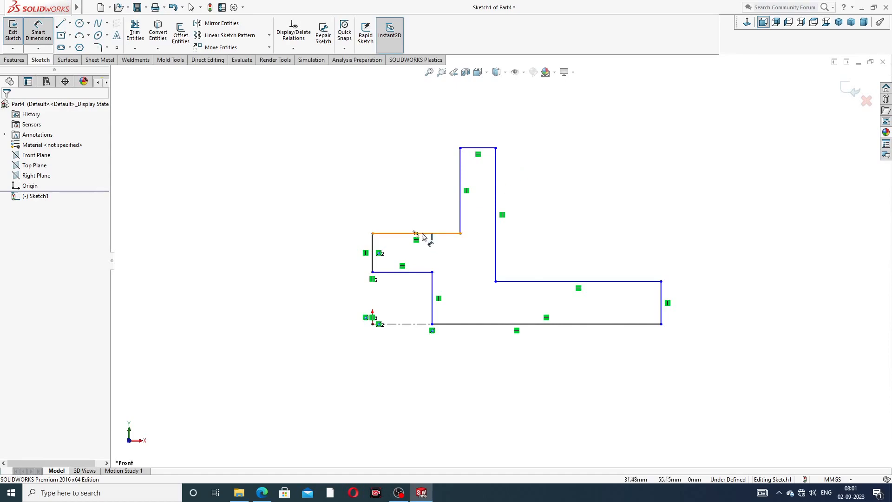
{"action": "left_click", "coordinate": [263, 492]}
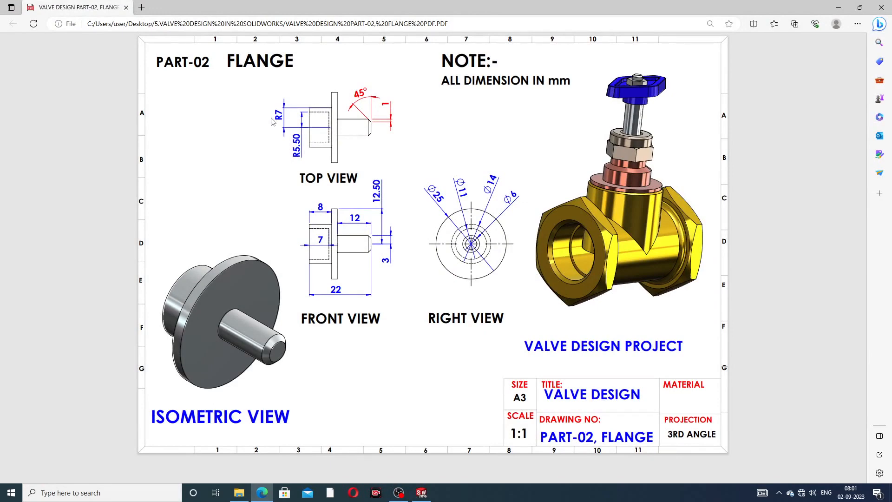
{"action": "left_click", "coordinate": [261, 493]}
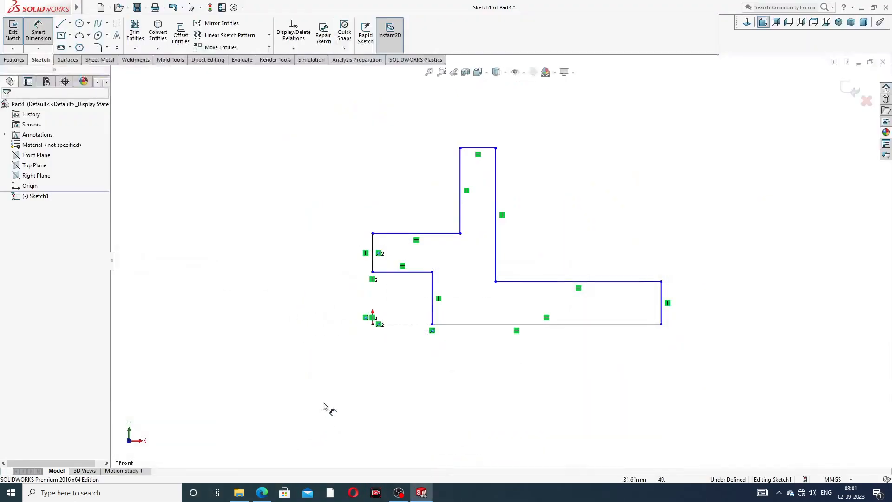
{"action": "left_click", "coordinate": [405, 234]}
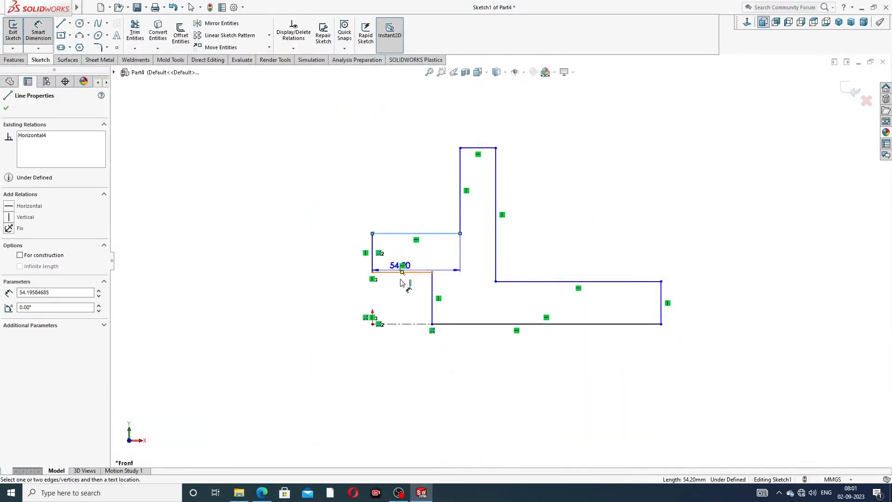
{"action": "left_click", "coordinate": [404, 324]}
{"action": "left_click", "coordinate": [342, 296]}
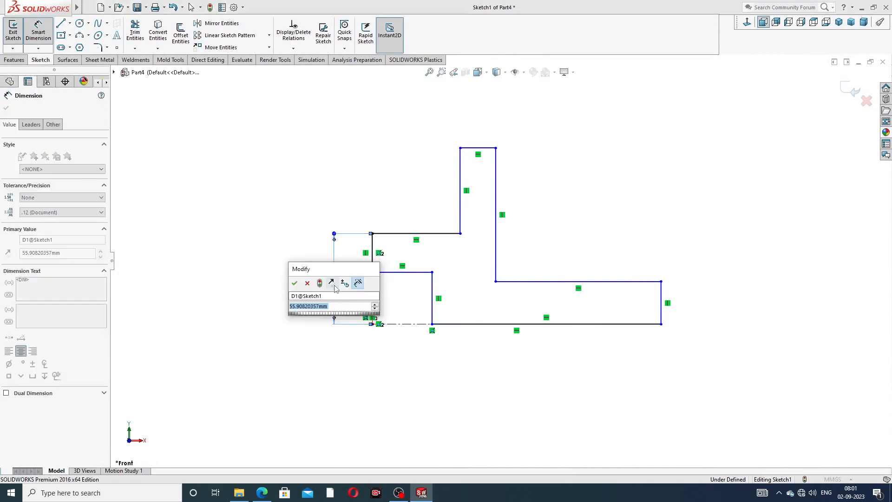
{"action": "type", "text": "7"}
{"action": "key", "text": "Return"}
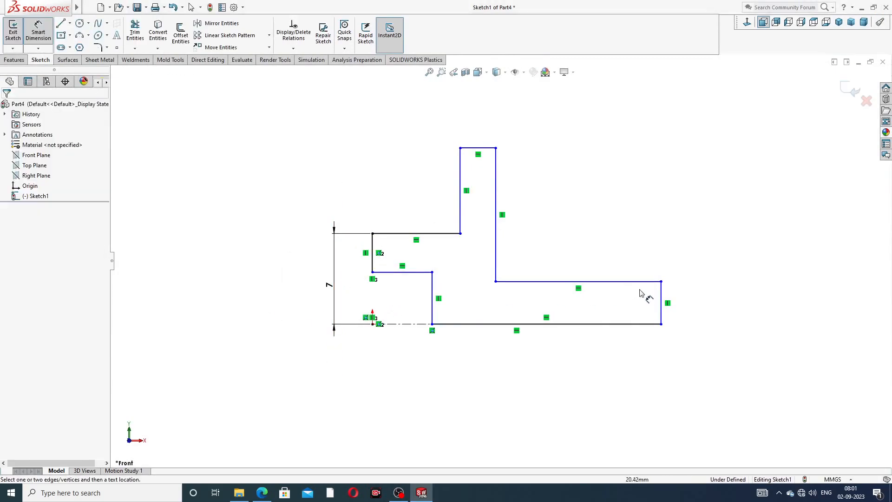
Dimension the overall length from the origin to the shaft's end line as 22 mm
{"action": "left_click", "coordinate": [662, 302]}
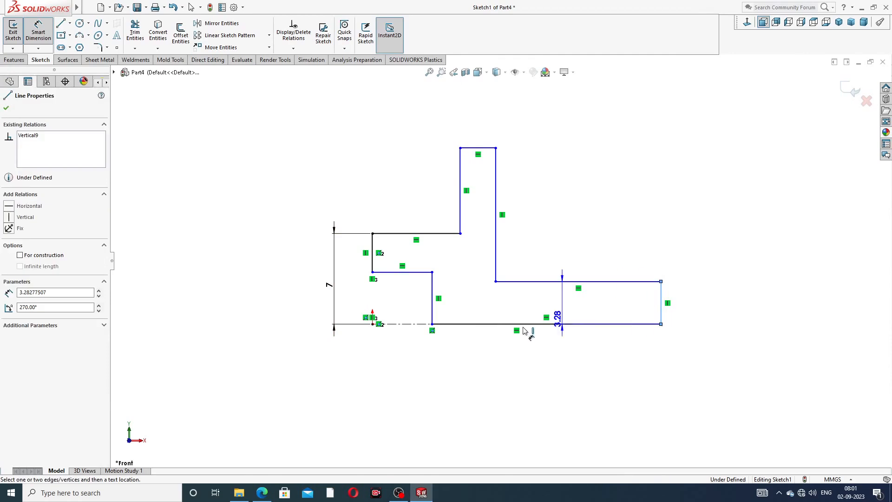
{"action": "left_click", "coordinate": [373, 324]}
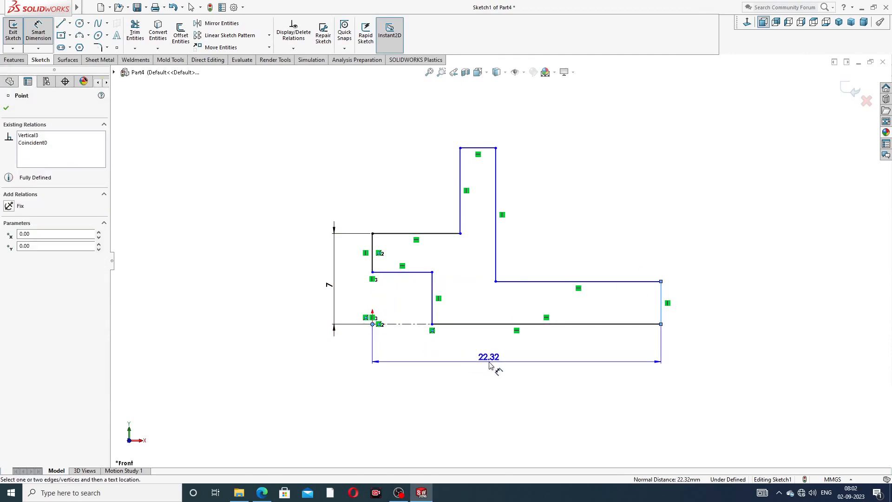
{"action": "left_click", "coordinate": [492, 365]}
{"action": "type", "text": "22"}
{"action": "key", "text": "Return"}
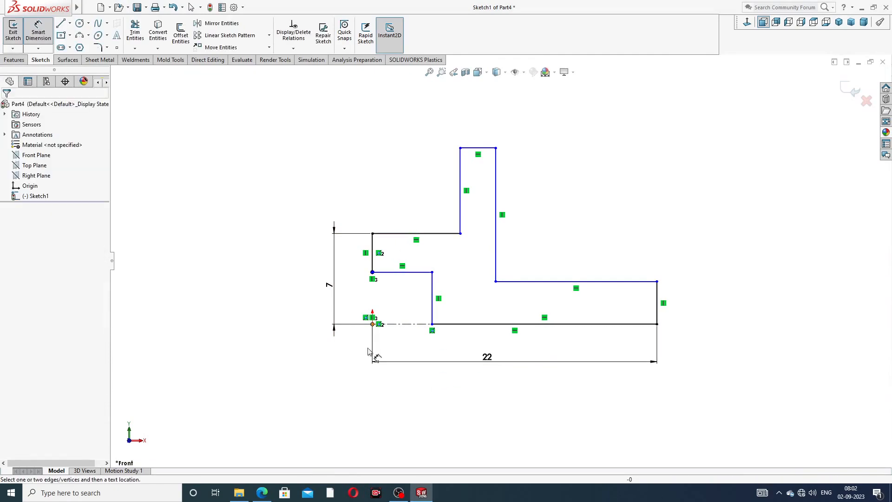
Check the flange drawing and dimension the recess's upper edge at 5.5 mm from the centerline
{"action": "left_click", "coordinate": [262, 493]}
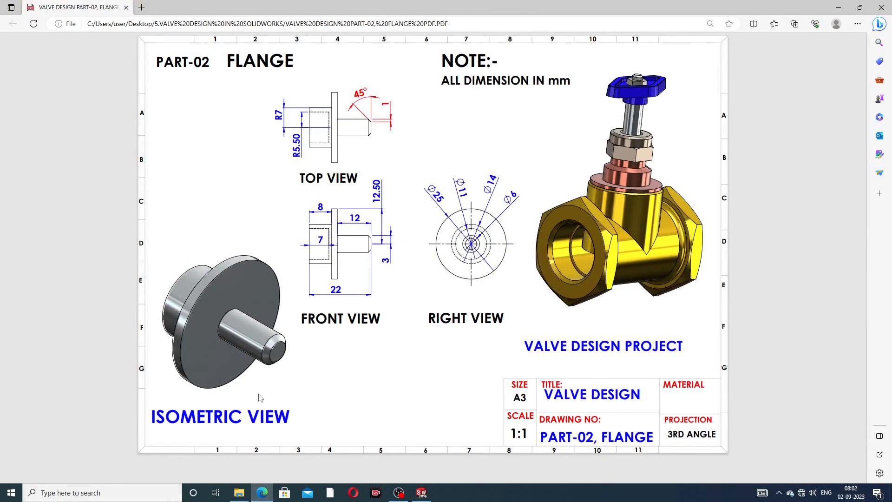
{"action": "left_click", "coordinate": [262, 493]}
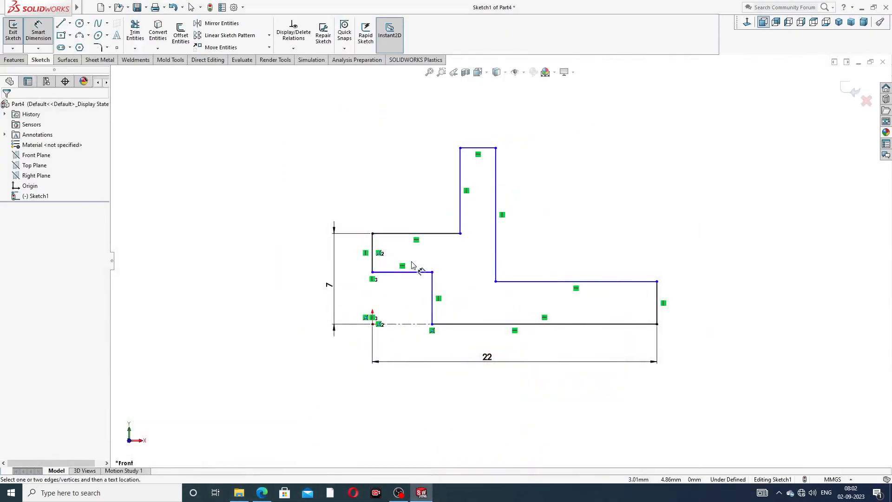
{"action": "left_click", "coordinate": [409, 273]}
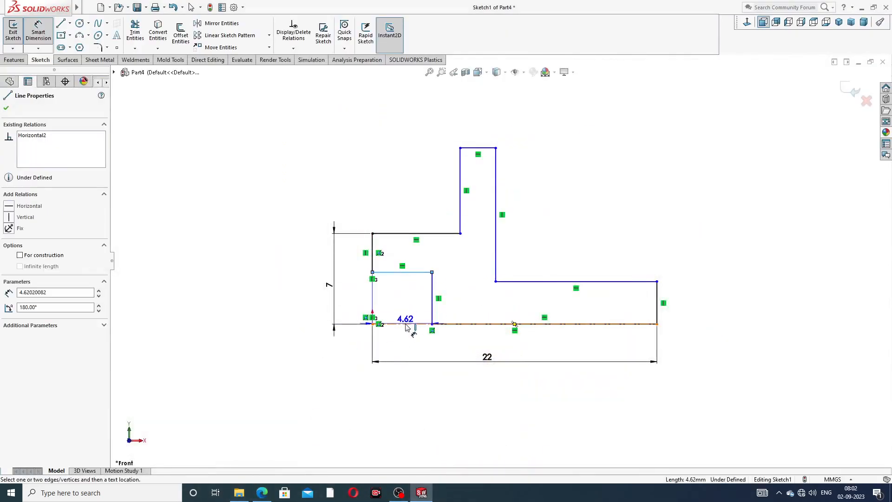
{"action": "left_click", "coordinate": [409, 324]}
{"action": "left_click", "coordinate": [358, 299]}
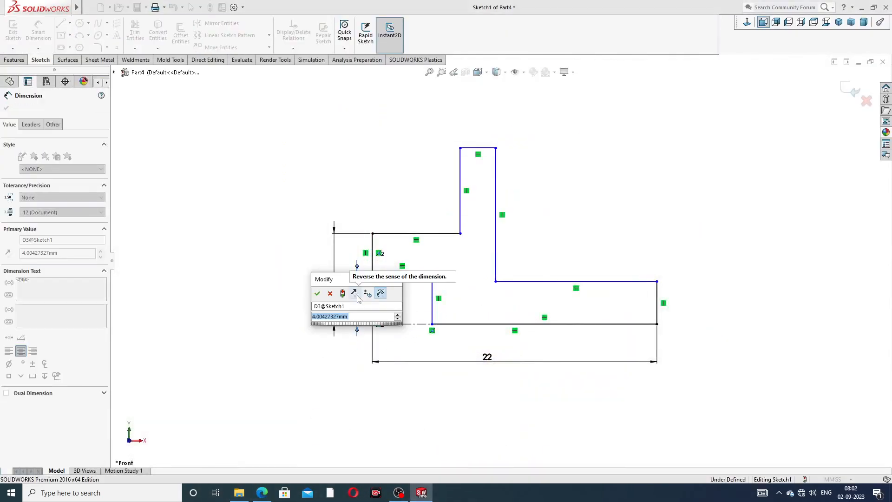
{"action": "type", "text": "5.5"}
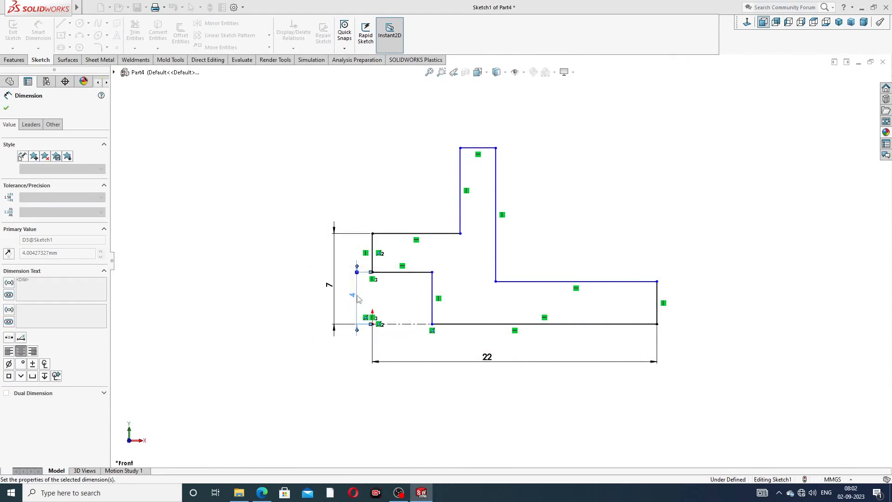
{"action": "key", "text": "Return"}
{"action": "left_click", "coordinate": [358, 189]}
Dimension the length of the hub's upper edge as 8 mm
{"action": "left_click", "coordinate": [406, 234]}
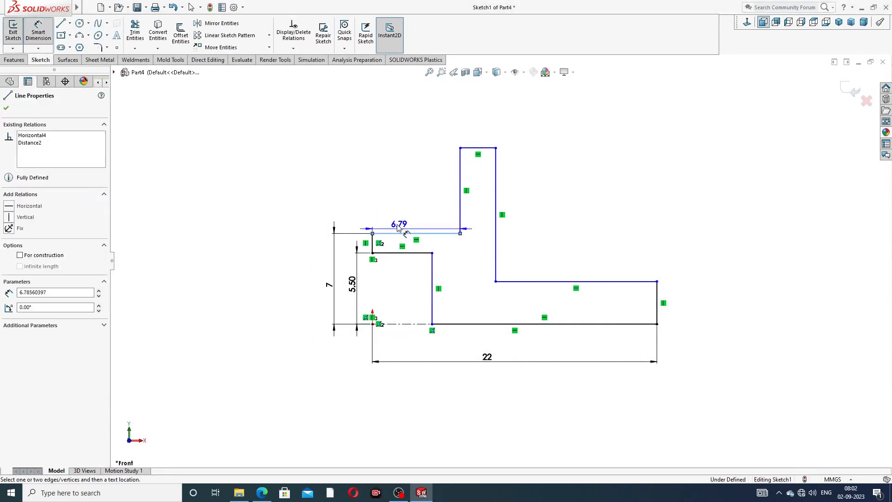
{"action": "left_click", "coordinate": [389, 206]}
{"action": "type", "text": "8"}
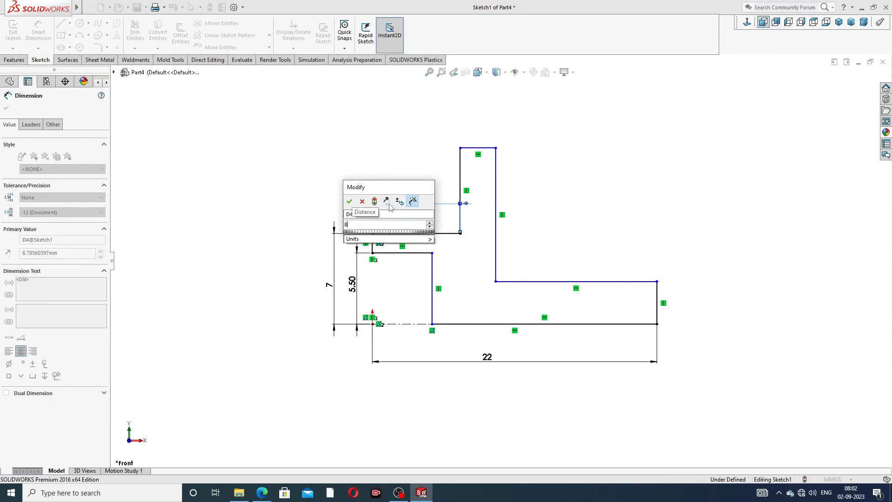
{"action": "key", "text": "Return"}
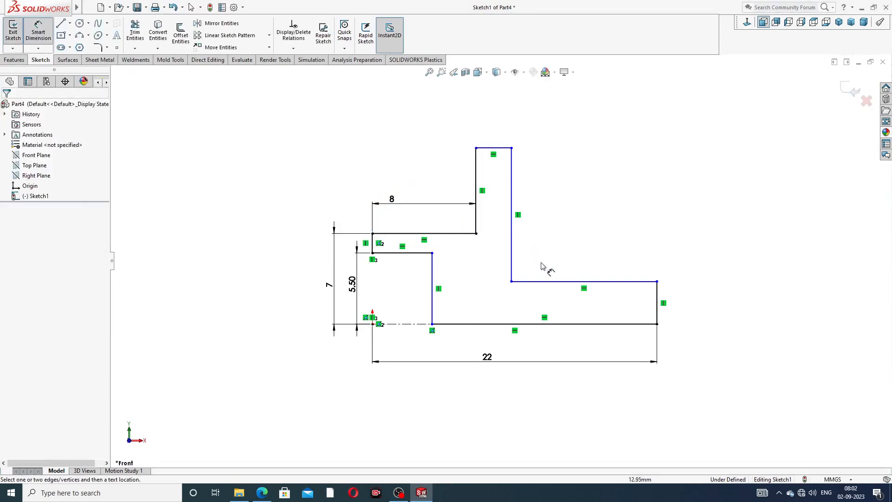
Dimension the shaft's upper edge as 12 mm long and its end line as 3 mm high
{"action": "left_click", "coordinate": [560, 281]}
{"action": "left_click", "coordinate": [564, 209]}
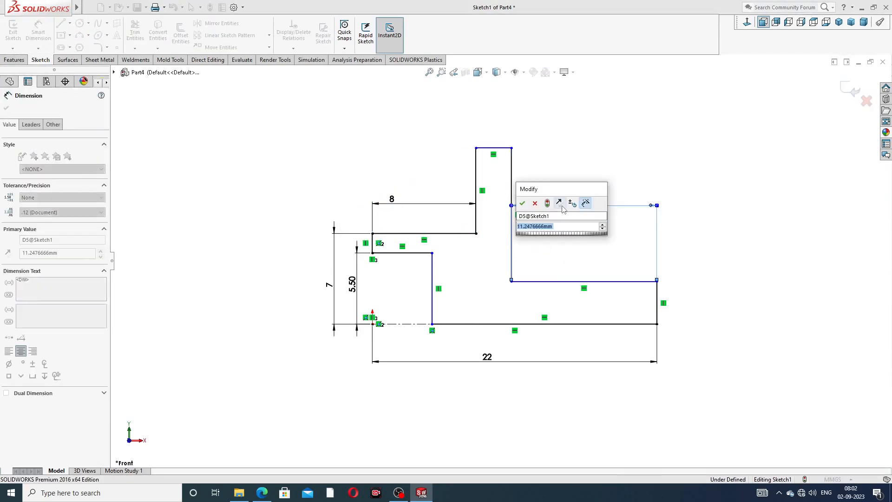
{"action": "type", "text": "12"}
{"action": "key", "text": "Return"}
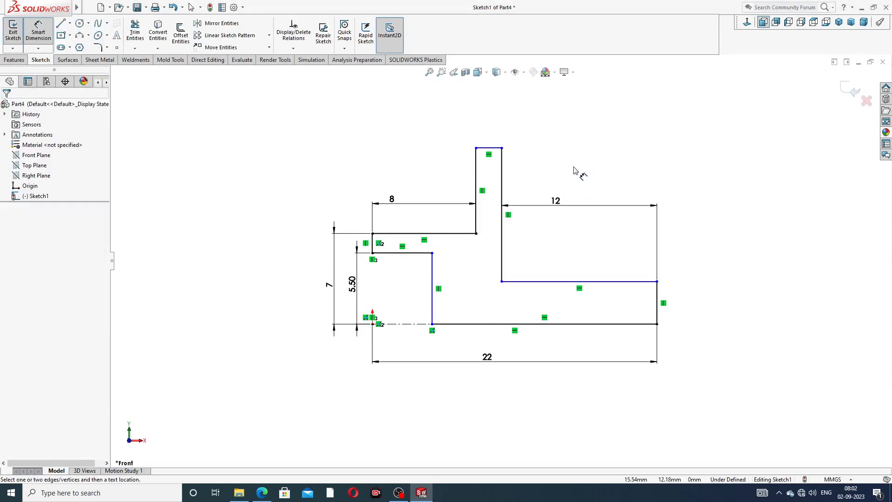
{"action": "left_click", "coordinate": [658, 300]}
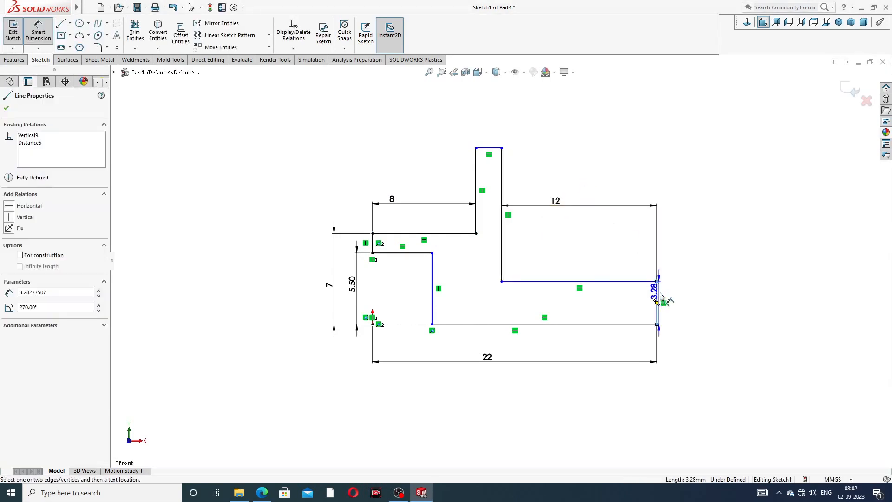
{"action": "left_click", "coordinate": [682, 305]}
{"action": "type", "text": "3"}
{"action": "key", "text": "Return"}
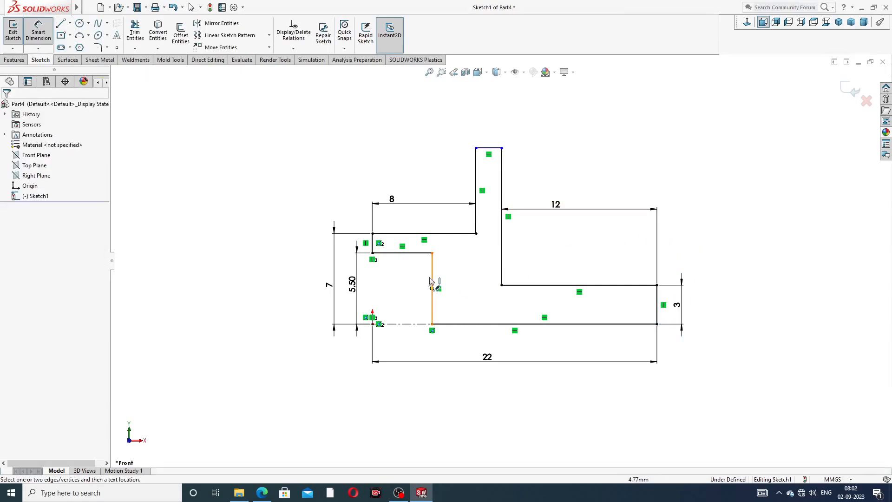
Dimension the depth of the hub's recess as 7 mm along its upper edge
{"action": "left_click", "coordinate": [418, 252]}
{"action": "left_click", "coordinate": [408, 273]}
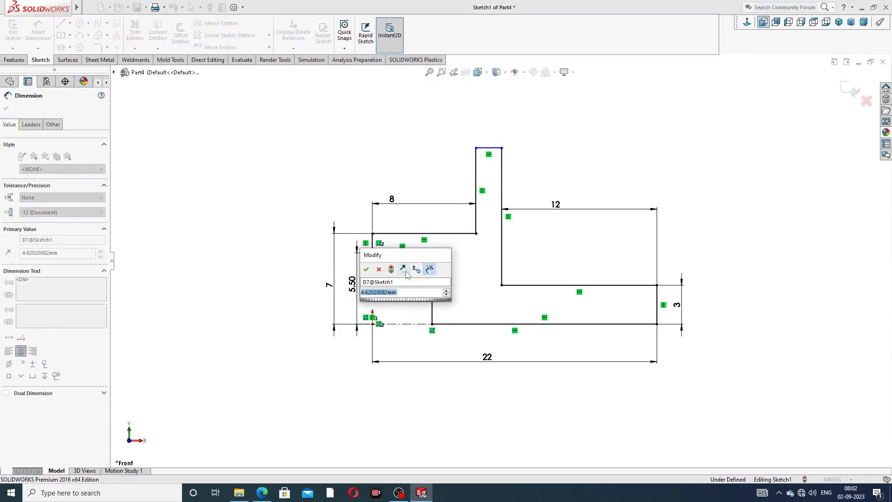
{"action": "type", "text": "7"}
{"action": "key", "text": "Return"}
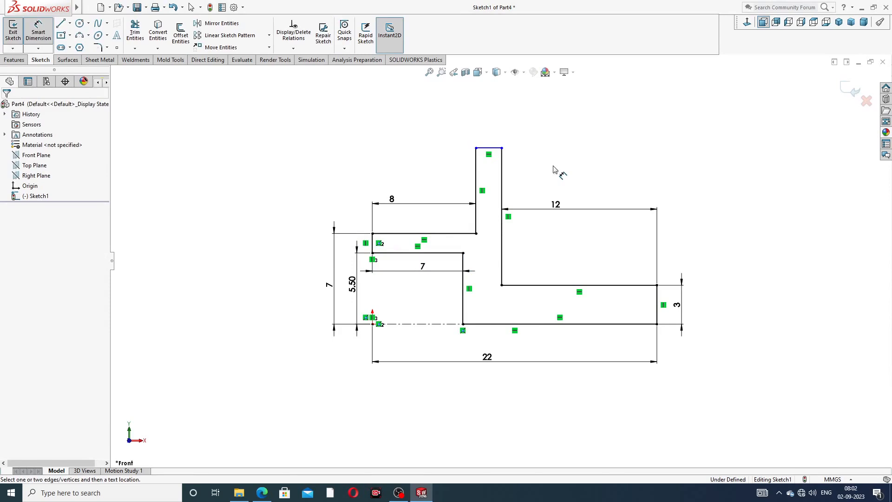
Check the flange drawing and dimension the disc's outer edge at 12.5 mm from the centerline
{"action": "left_click", "coordinate": [262, 493]}
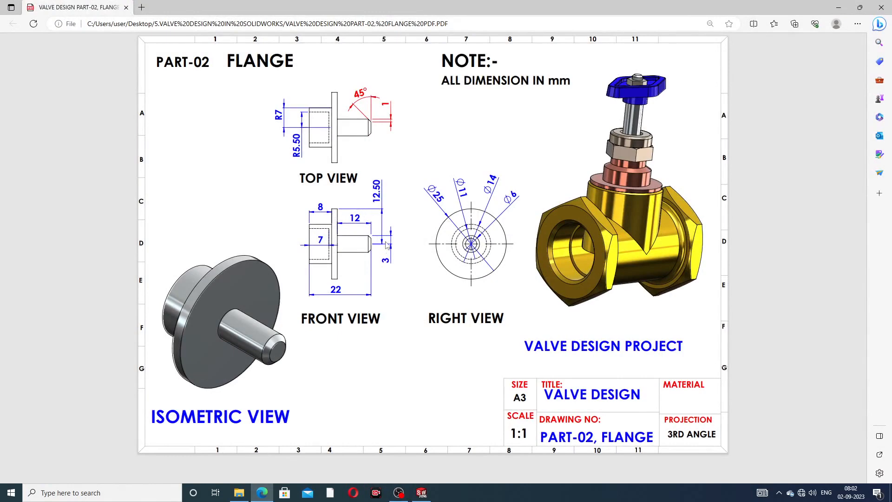
{"action": "left_click", "coordinate": [264, 491]}
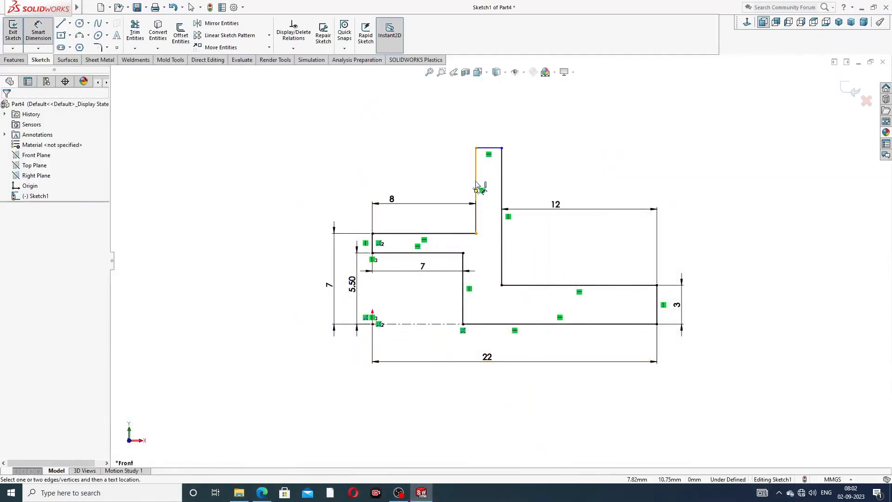
{"action": "left_click", "coordinate": [498, 150]}
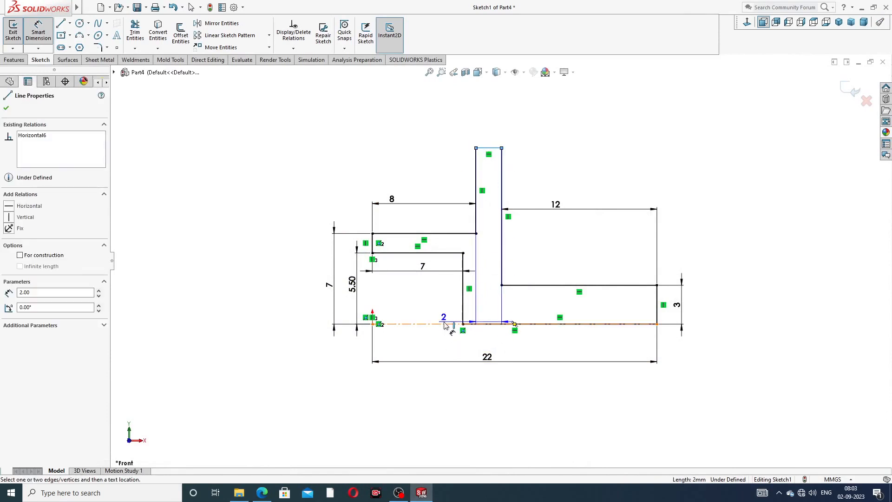
{"action": "left_click", "coordinate": [483, 324]}
{"action": "left_click", "coordinate": [701, 247]}
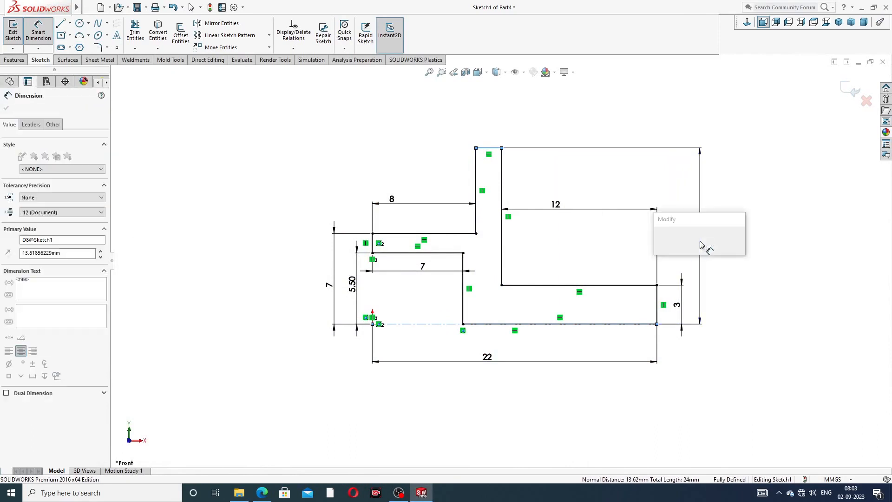
{"action": "type", "text": "12.5"}
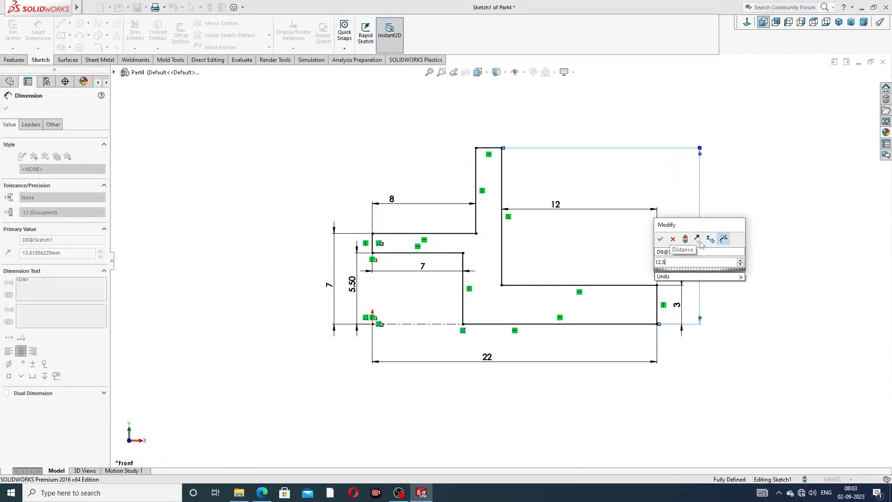
{"action": "key", "text": "Return"}
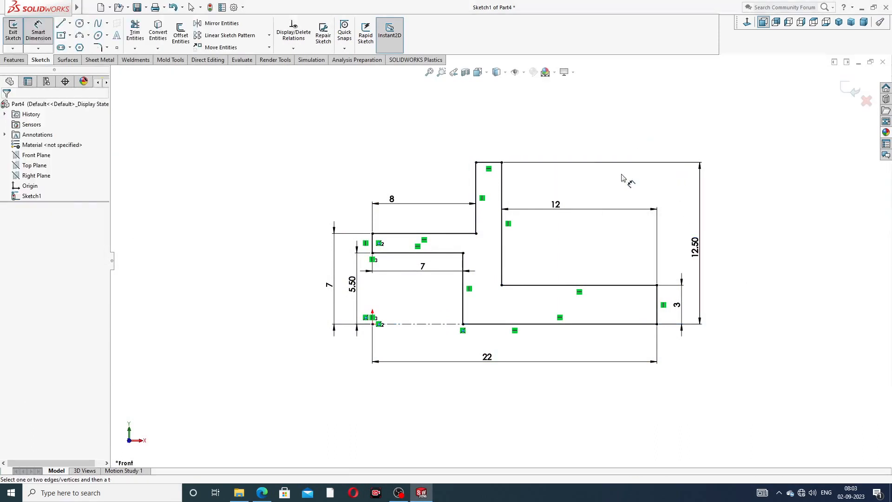
Rearrange the sketch dimensions around the profile, spacing out the two hub heights and moving the 12 mm shaft length above the disc
{"action": "scroll", "coordinate": [479, 259], "scroll_direction": "up", "scroll_amount": 2}
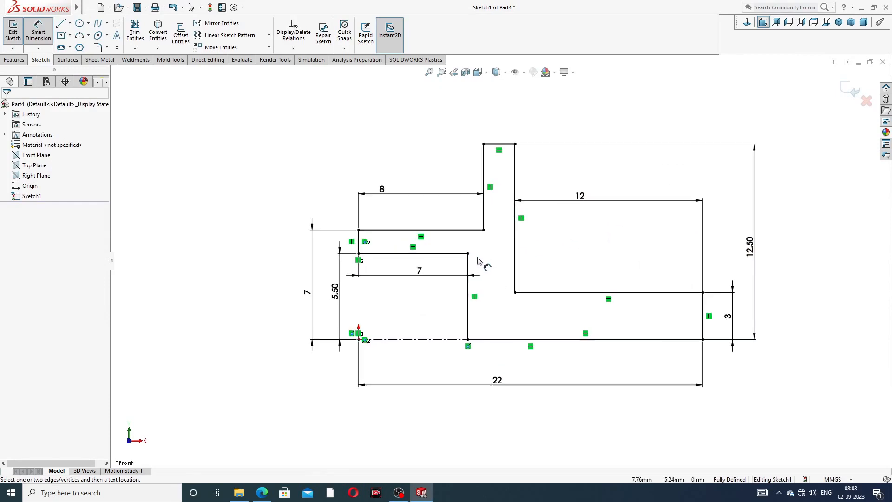
{"action": "mouse_move", "coordinate": [307, 292]}
{"action": "left_mouse_down"}
{"action": "mouse_move", "coordinate": [292, 291]}
{"action": "mouse_move", "coordinate": [328, 295]}
{"action": "left_mouse_up"}
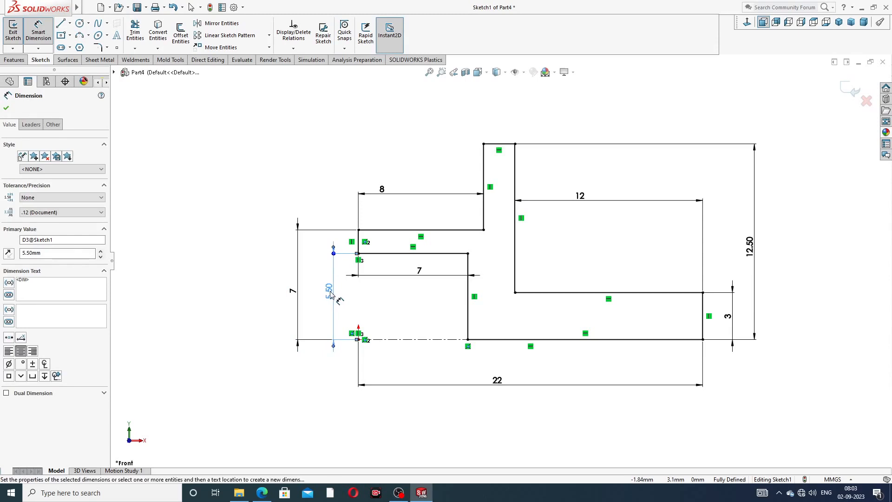
{"action": "left_click", "coordinate": [432, 150]}
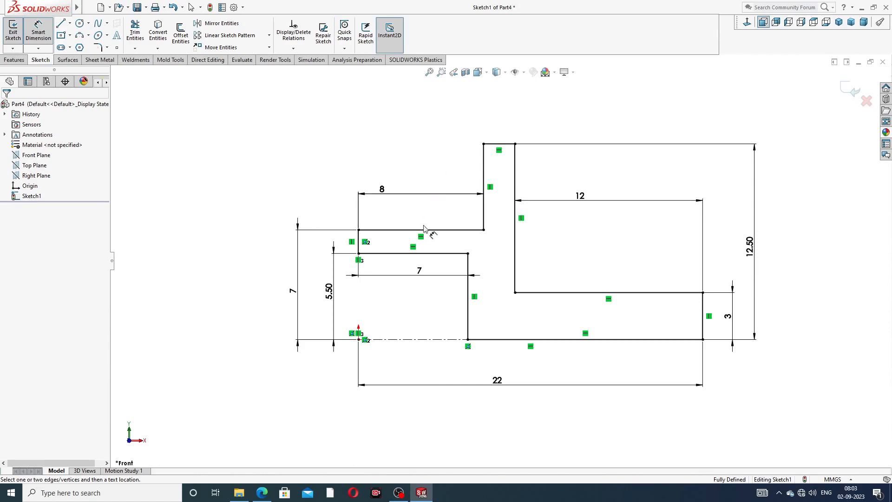
{"action": "left_click_drag", "start_coordinate": [418, 275], "coordinate": [406, 276]}
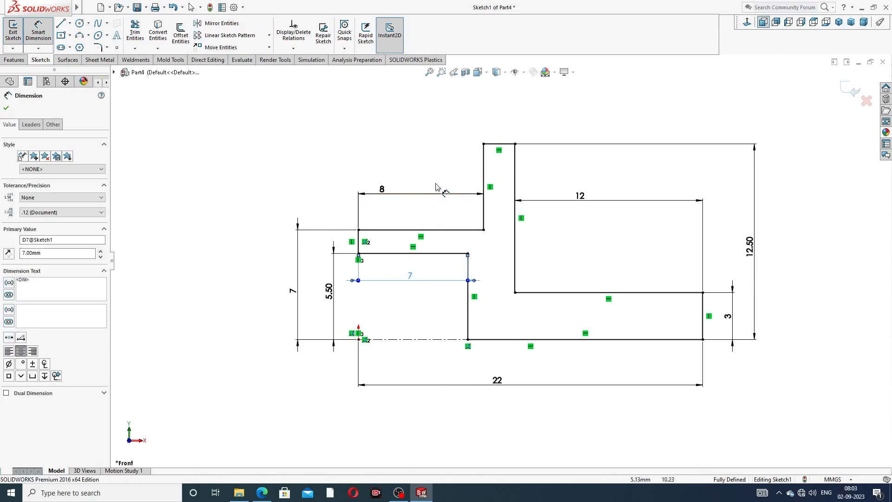
{"action": "left_click_drag", "start_coordinate": [390, 195], "coordinate": [418, 191]}
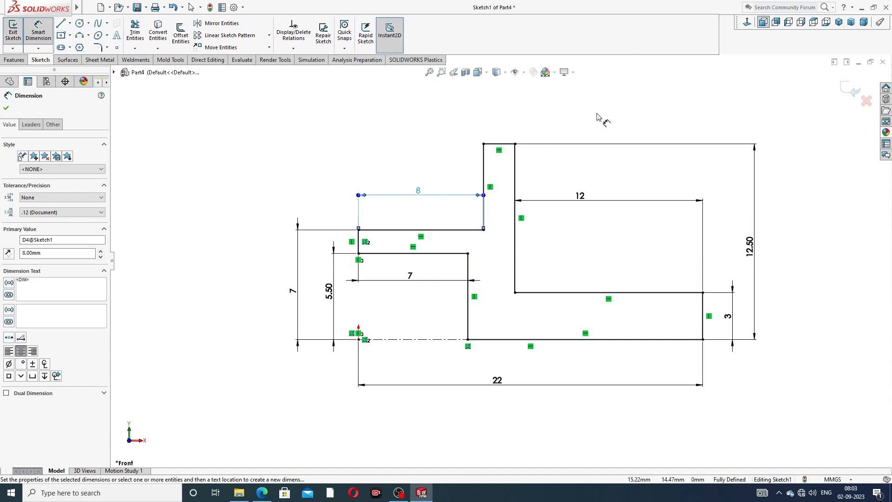
{"action": "left_click", "coordinate": [600, 122]}
{"action": "left_click_drag", "start_coordinate": [752, 249], "coordinate": [742, 249]}
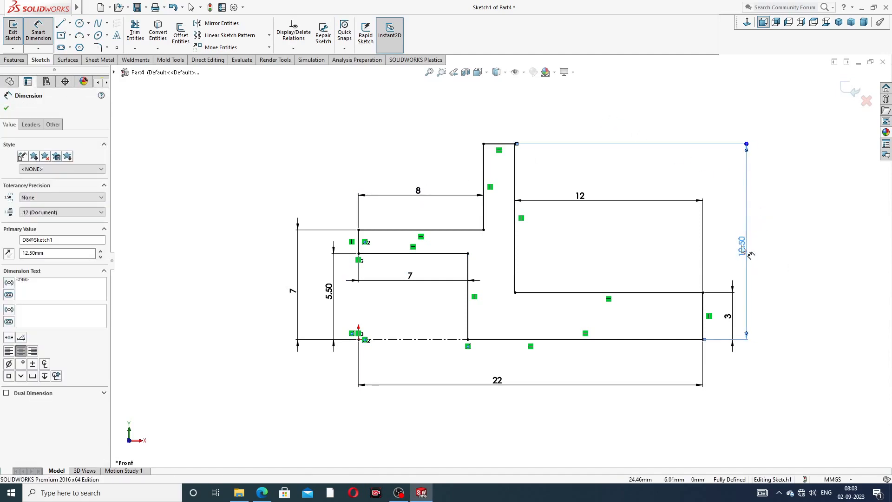
{"action": "left_click_drag", "start_coordinate": [589, 195], "coordinate": [599, 125]}
{"action": "left_click", "coordinate": [799, 138]}
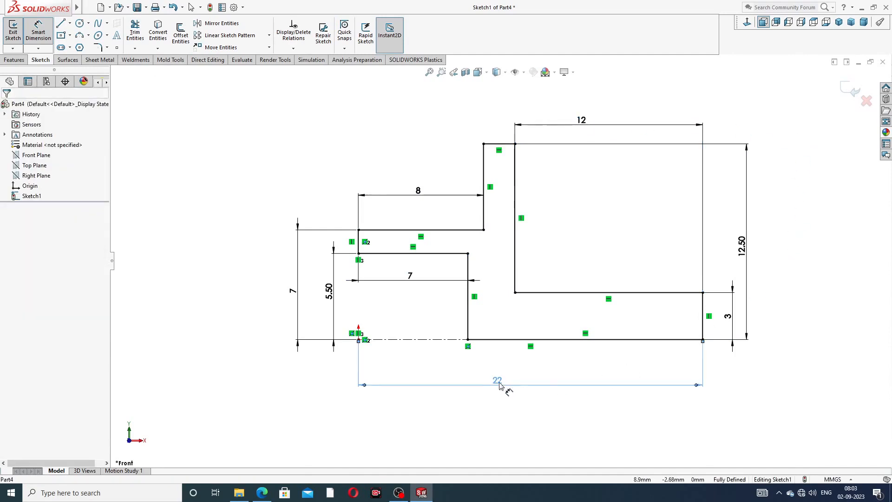
{"action": "left_click", "coordinate": [525, 381]}
{"action": "key", "text": "z"}
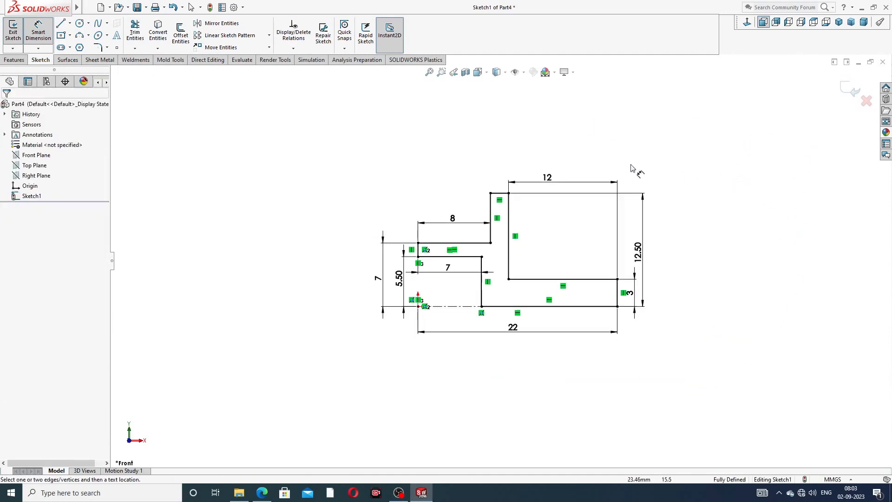
Revolve the closed flange profile 360 degrees about the centerline into a solid and inspect it
{"action": "right_click", "coordinate": [638, 159]}
{"action": "left_click", "coordinate": [669, 137]}
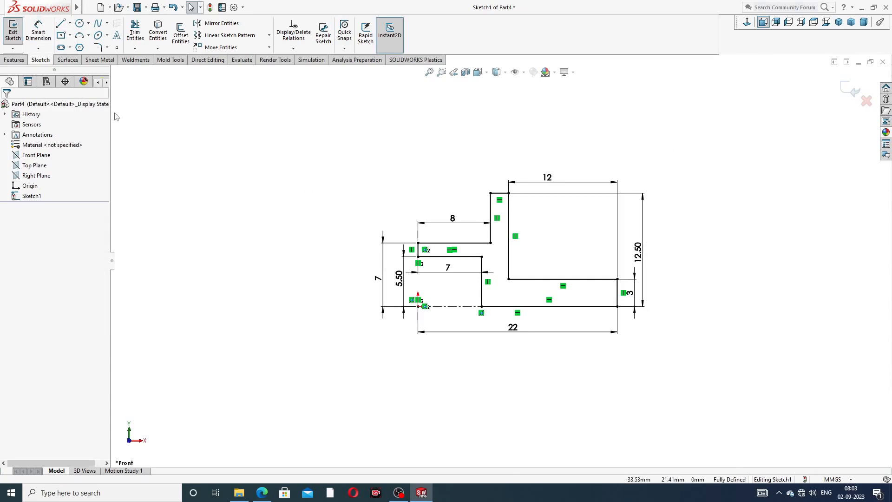
{"action": "left_click", "coordinate": [15, 60]}
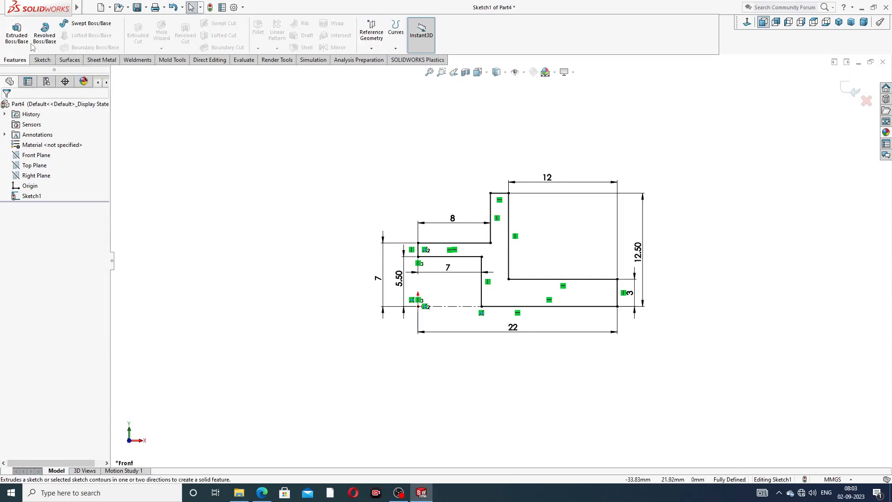
{"action": "left_click", "coordinate": [44, 32]}
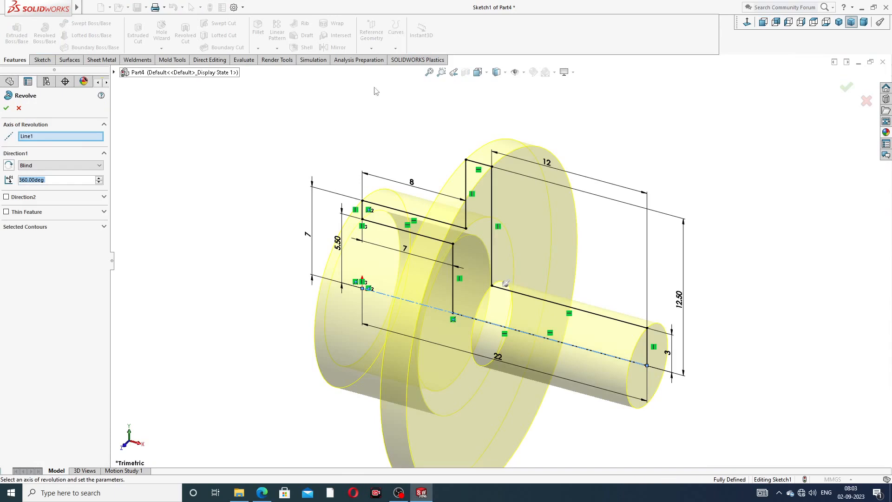
{"action": "scroll", "coordinate": [500, 261], "scroll_direction": "up", "scroll_amount": 3}
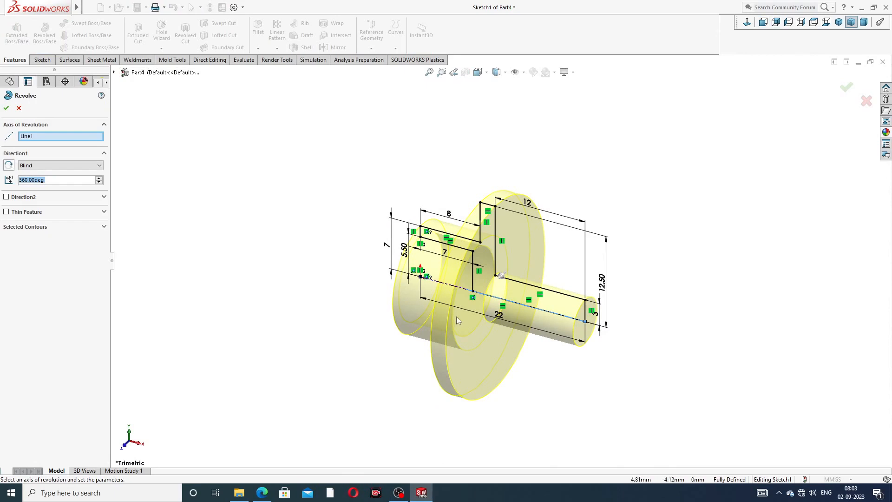
{"action": "scroll", "coordinate": [484, 323], "scroll_direction": "down", "scroll_amount": 2}
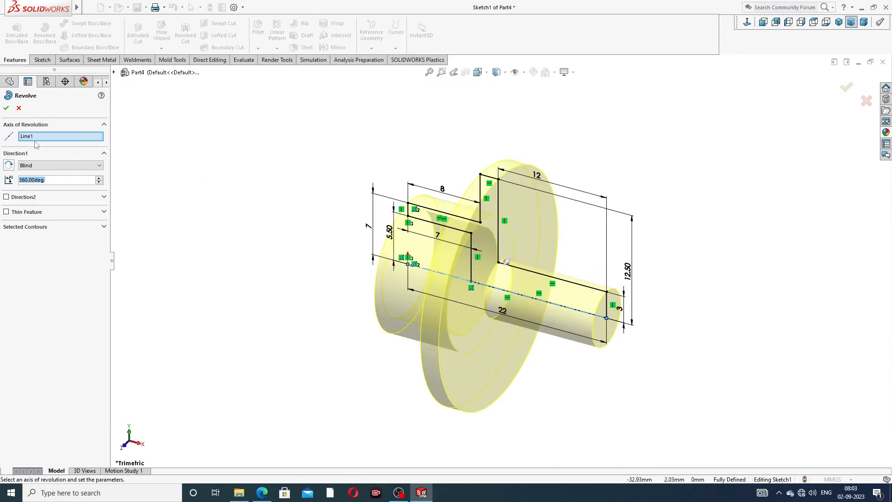
{"action": "left_click", "coordinate": [6, 107]}
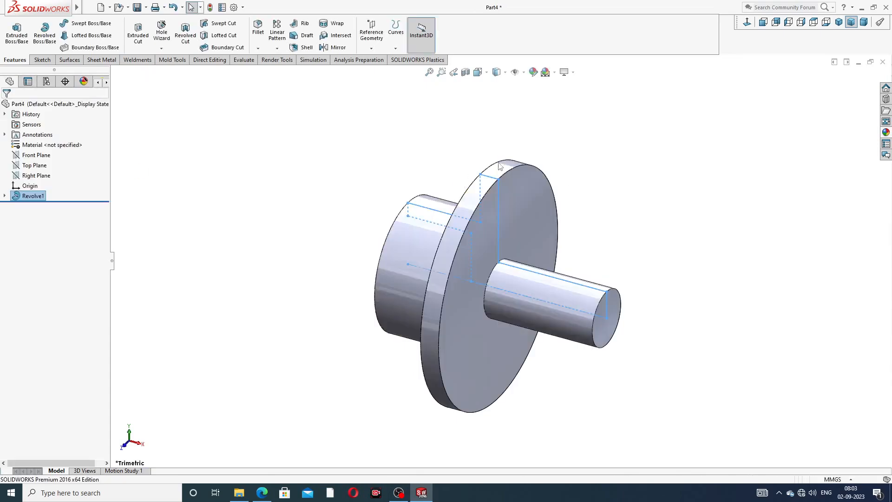
{"action": "left_click", "coordinate": [590, 257]}
{"action": "mouse_move", "coordinate": [590, 257]}
{"action": "middle_mouse_down"}
{"action": "mouse_move", "coordinate": [641, 256]}
{"action": "mouse_move", "coordinate": [715, 210]}
{"action": "mouse_move", "coordinate": [668, 230]}
{"action": "mouse_move", "coordinate": [532, 183]}
{"action": "mouse_move", "coordinate": [623, 229]}
{"action": "mouse_move", "coordinate": [615, 177]}
{"action": "mouse_move", "coordinate": [476, 139]}
{"action": "middle_mouse_up"}
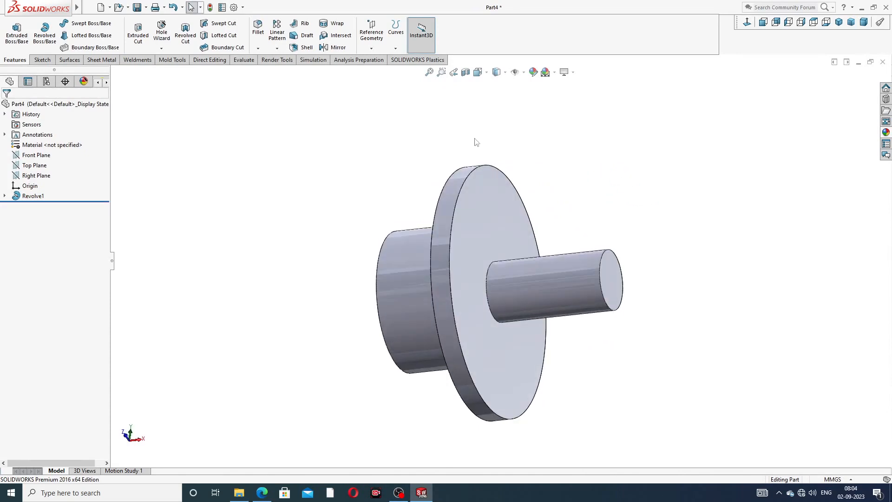
Chamfer the circular edge at the free end of the shaft by 1 mm at 45 degrees
{"action": "left_click", "coordinate": [258, 48]}
{"action": "left_click", "coordinate": [278, 72]}
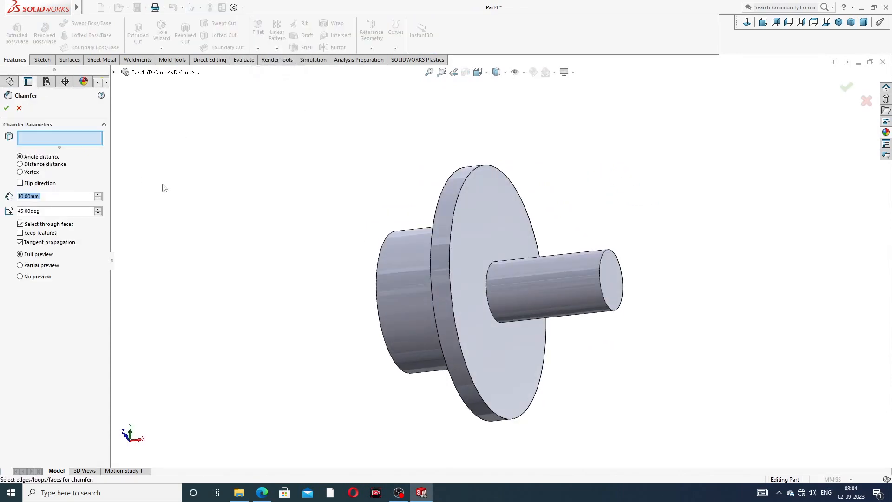
{"action": "type", "text": "1"}
{"action": "key", "text": "Return"}
{"action": "left_click", "coordinate": [604, 259]}
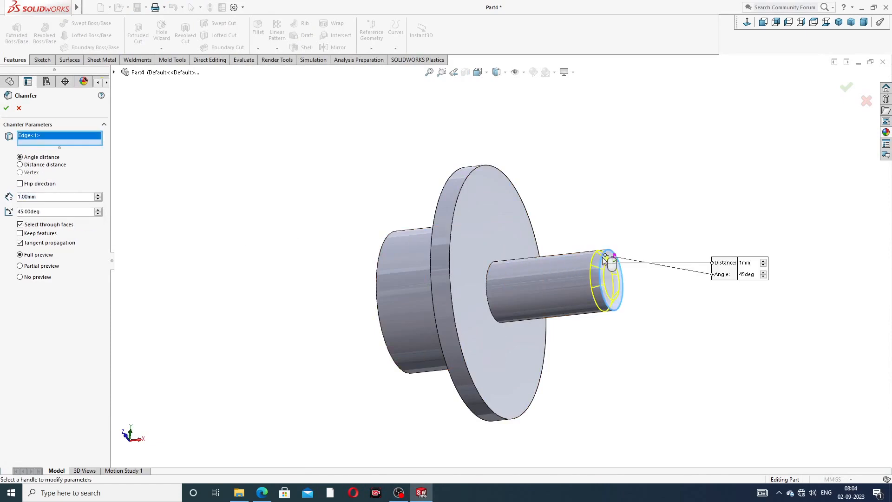
{"action": "left_click", "coordinate": [6, 107]}
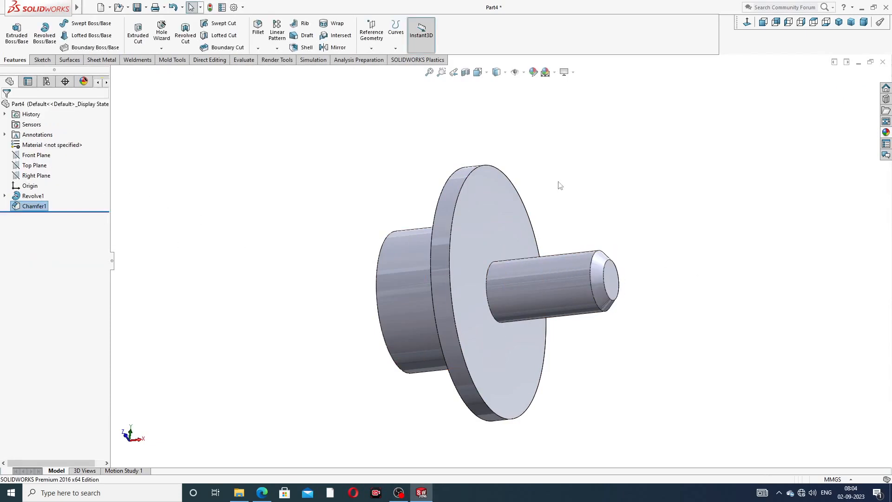
Apply the polished nickel appearance from the metal library to the whole flange
{"action": "mouse_move", "coordinate": [617, 292]}
{"action": "middle_mouse_down"}
{"action": "mouse_move", "coordinate": [634, 197]}
{"action": "mouse_move", "coordinate": [542, 198]}
{"action": "mouse_move", "coordinate": [623, 283]}
{"action": "middle_mouse_up"}
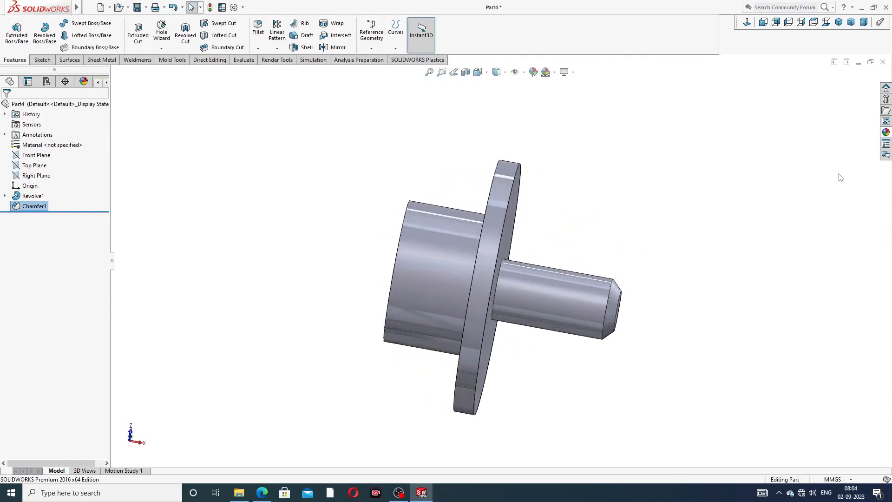
{"action": "left_click", "coordinate": [886, 132]}
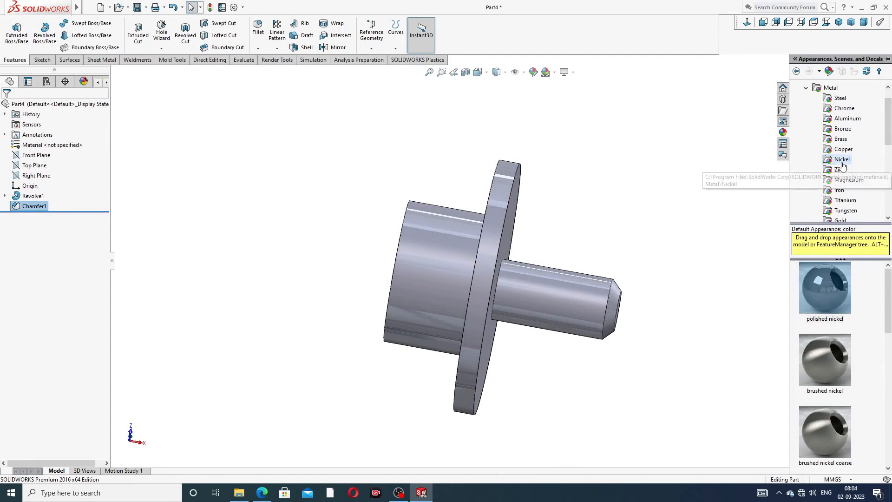
{"action": "double_click", "coordinate": [823, 294]}
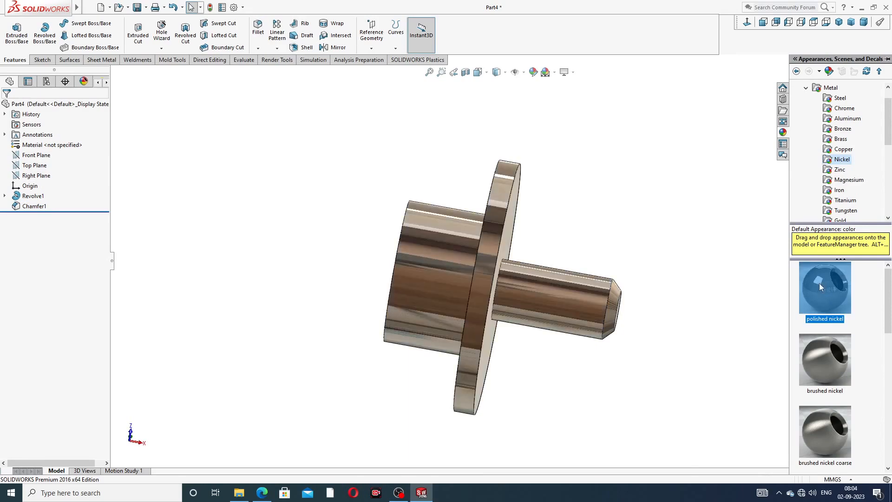
{"action": "middle_click_drag", "start_coordinate": [649, 302], "coordinate": [781, 96]}
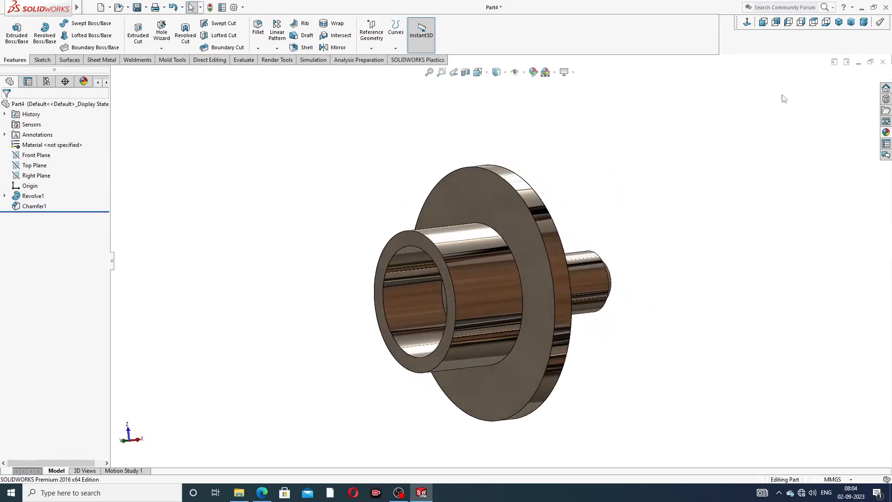
Inspect the finished flange from several sides and compare it with the Part-02 PDF drawing
{"action": "left_click", "coordinate": [839, 22]}
{"action": "middle_click_drag", "start_coordinate": [555, 300], "coordinate": [660, 233]}
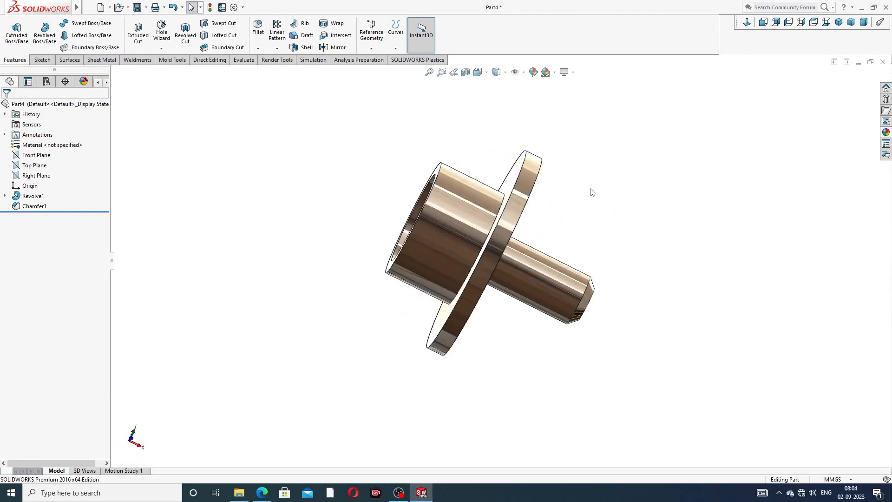
{"action": "middle_click_drag", "start_coordinate": [592, 191], "coordinate": [601, 245]}
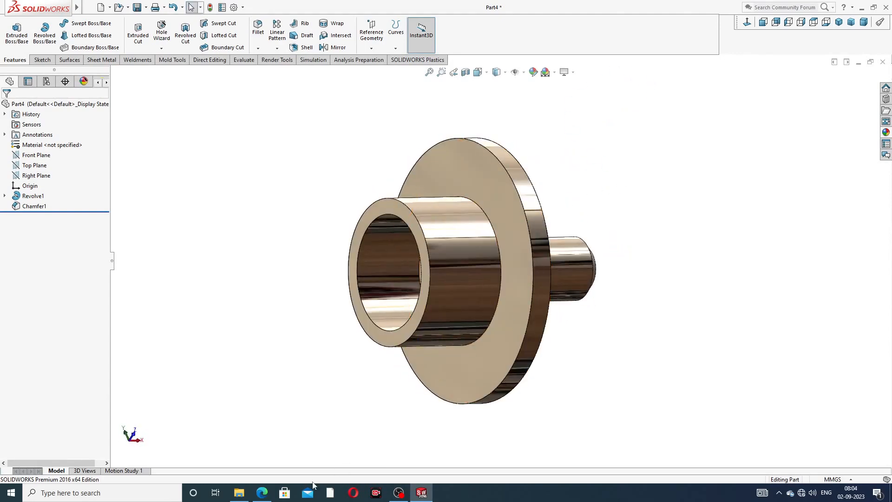
{"action": "left_click", "coordinate": [262, 494]}
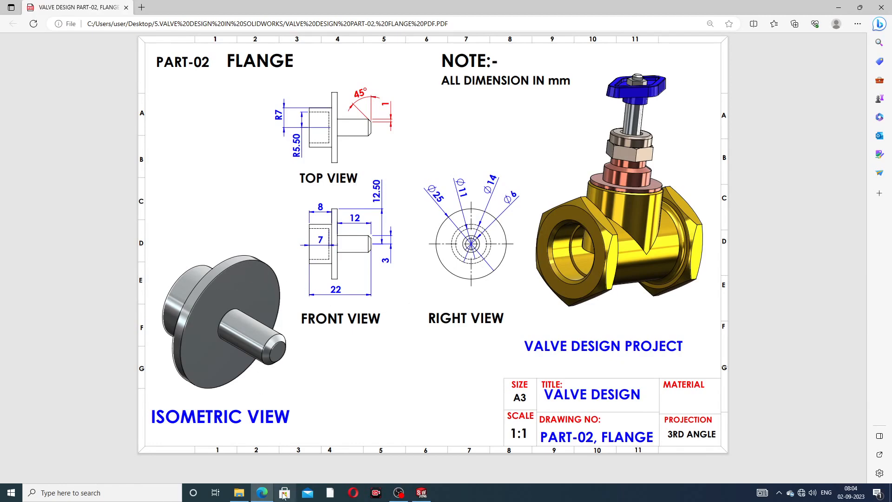
{"action": "left_click", "coordinate": [264, 492]}
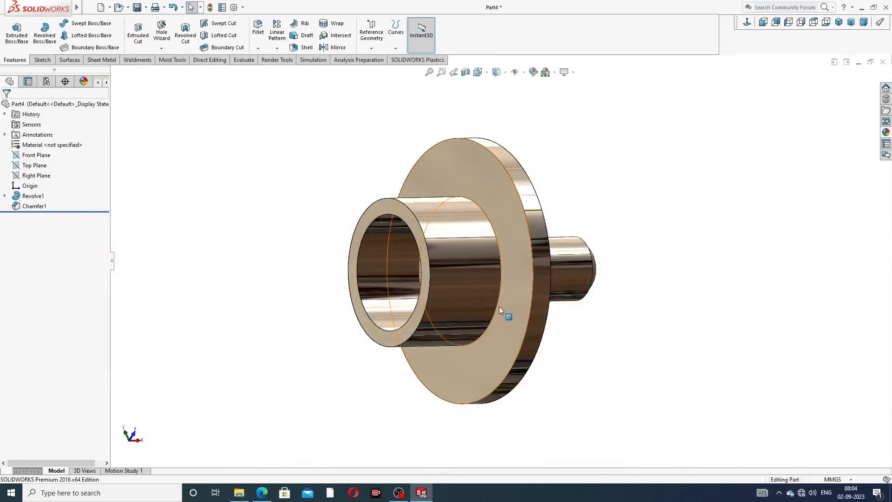
{"action": "middle_click_drag", "start_coordinate": [500, 306], "coordinate": [557, 397]}
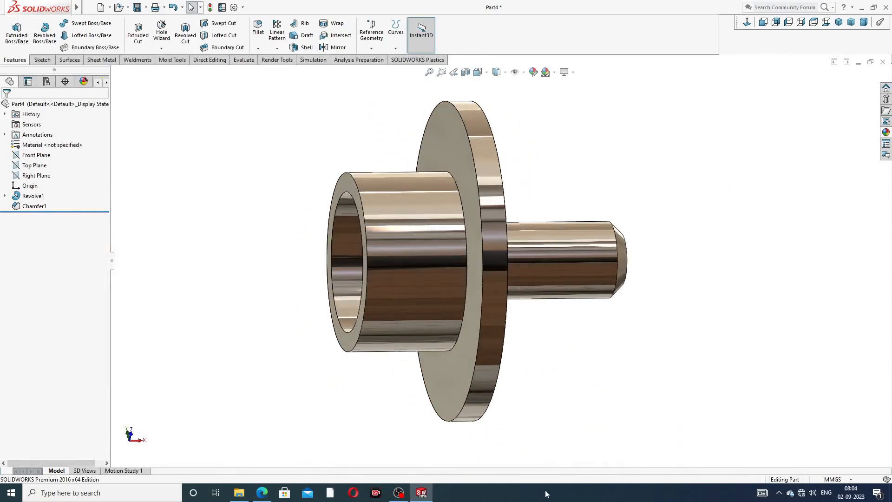
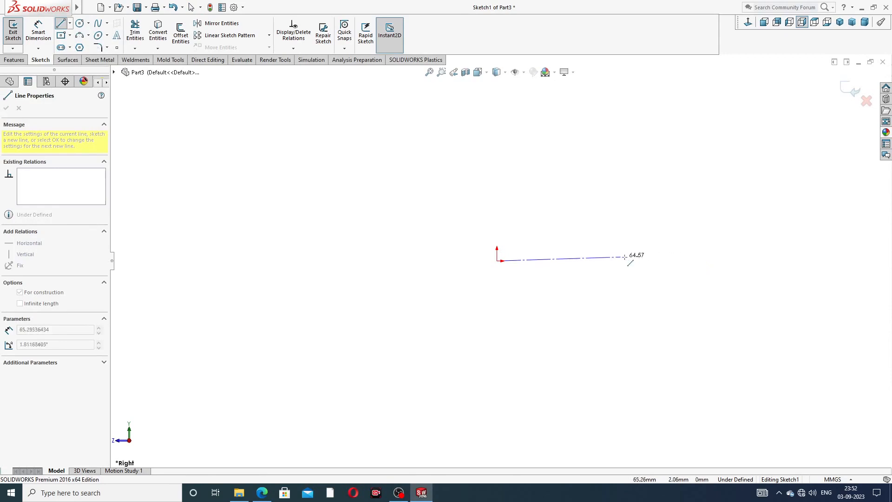
Draw a horizontal construction centerline about 111 mm long from the origin in the new part's sketch
{"action": "left_click", "coordinate": [709, 261]}
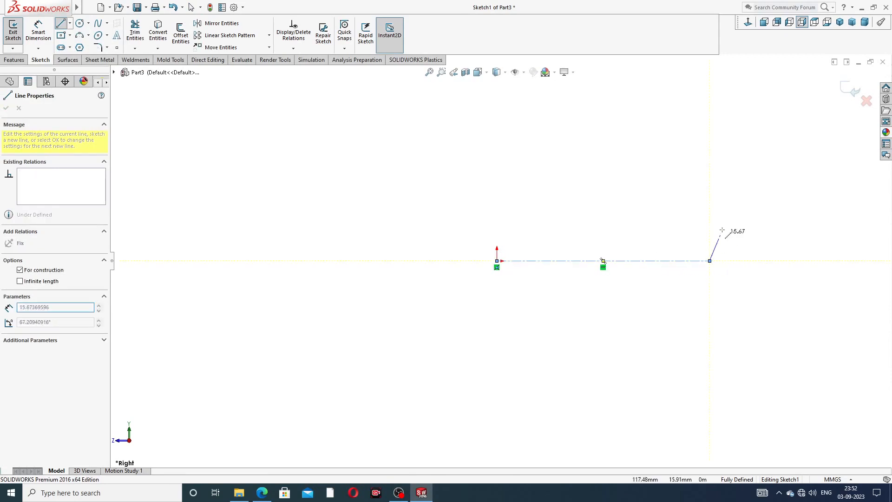
{"action": "right_click", "coordinate": [729, 227]}
{"action": "left_click", "coordinate": [747, 232]}
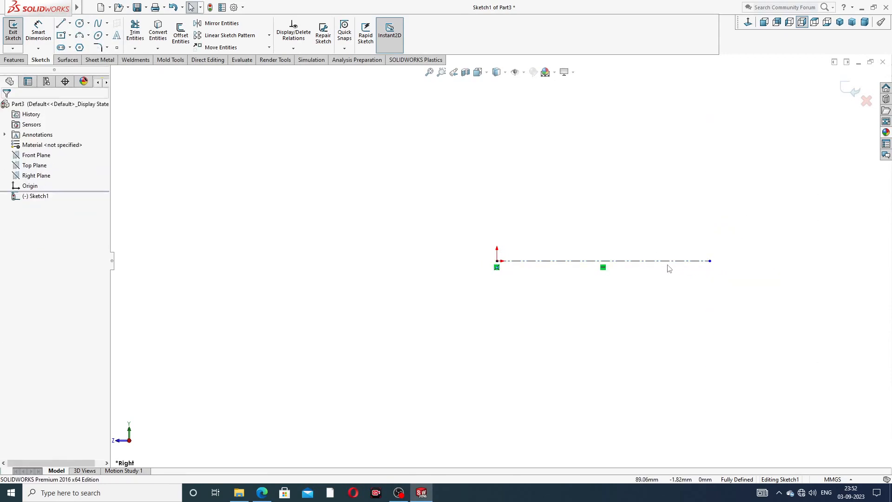
{"action": "left_click", "coordinate": [676, 262]}
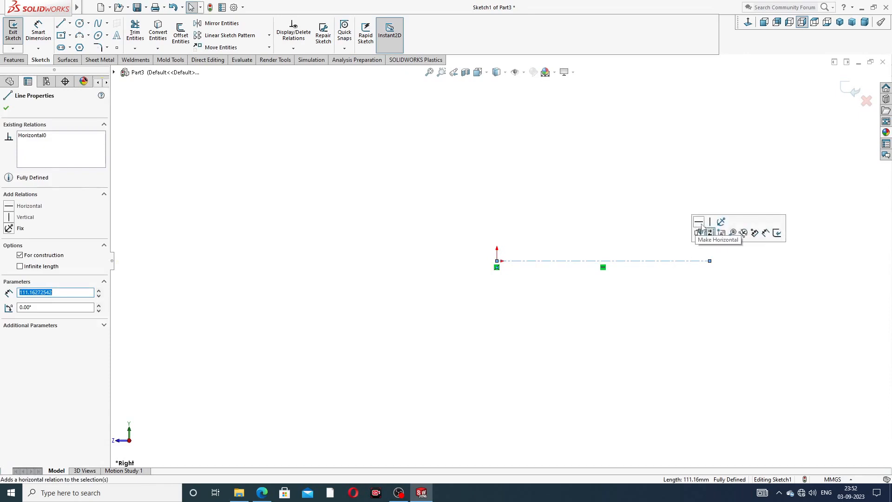
{"action": "left_click", "coordinate": [700, 174]}
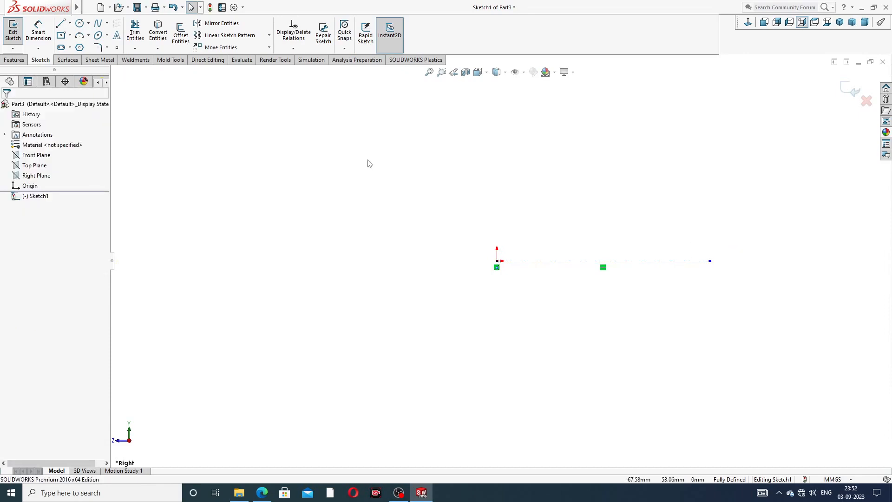
Sketch a closed stepped profile above the centerline, about 34 mm high on the origin side, with a 21 mm wide raised step and a 79 mm lower section
{"action": "left_click", "coordinate": [61, 23]}
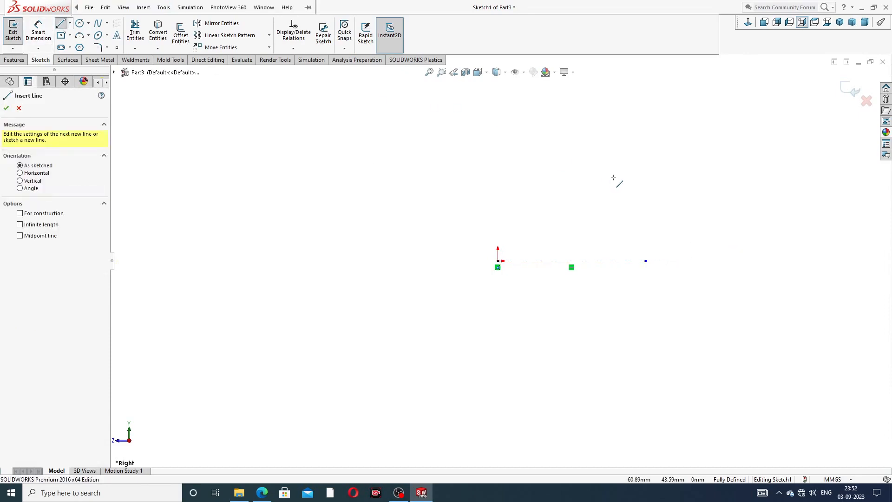
{"action": "scroll", "coordinate": [574, 193], "scroll_direction": "down", "scroll_amount": 2}
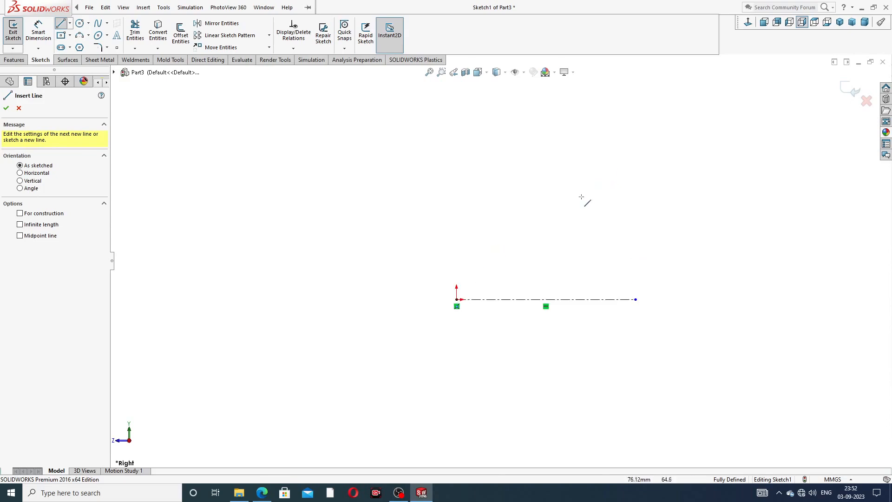
{"action": "left_click", "coordinate": [618, 199]}
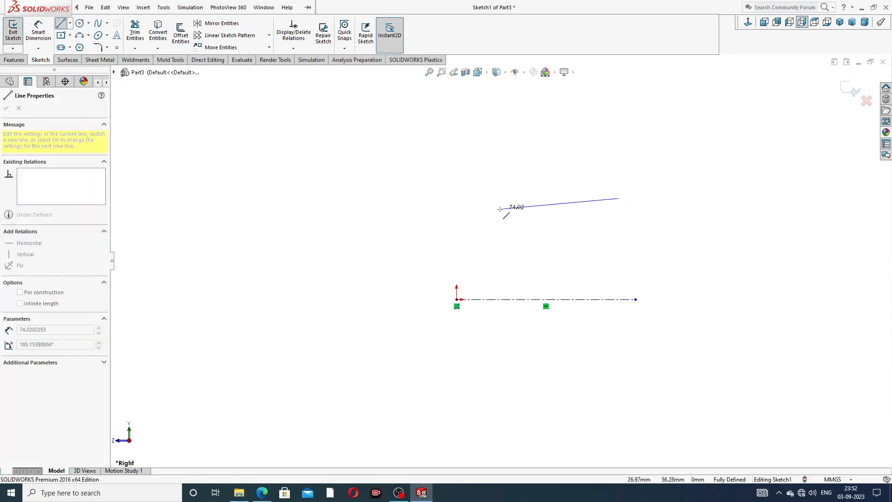
{"action": "left_click", "coordinate": [457, 199]}
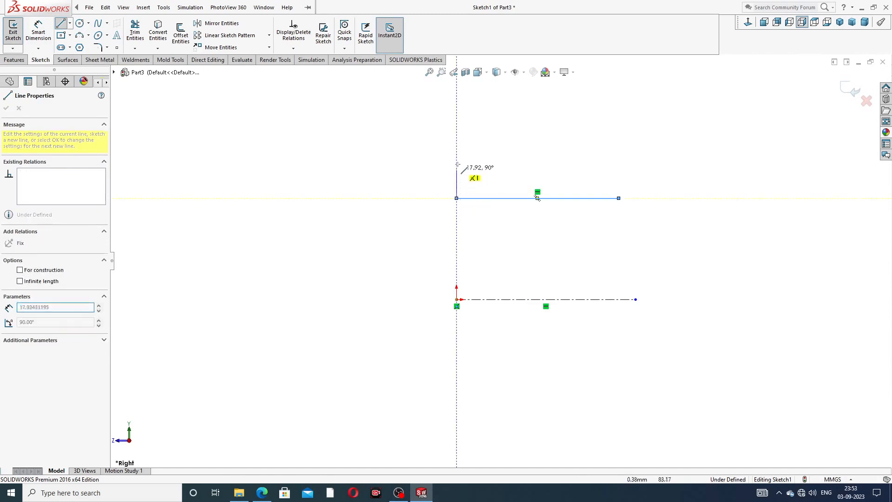
{"action": "left_click", "coordinate": [456, 143]}
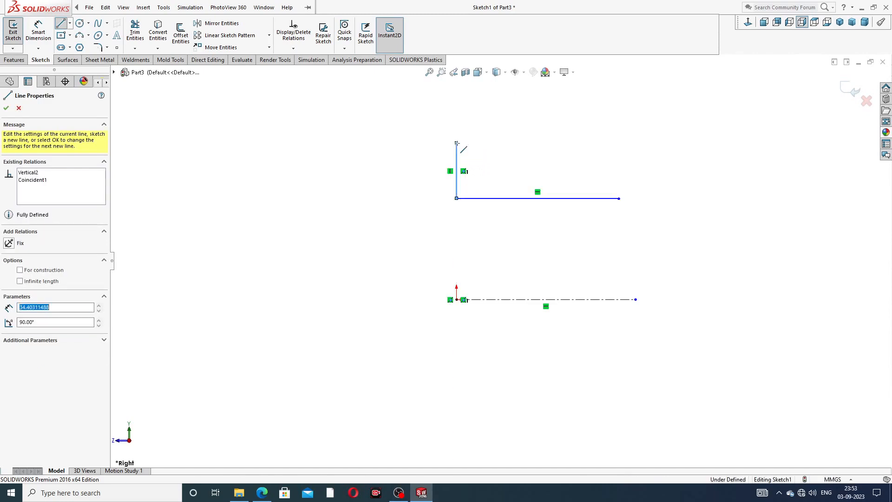
{"action": "left_click", "coordinate": [492, 143]}
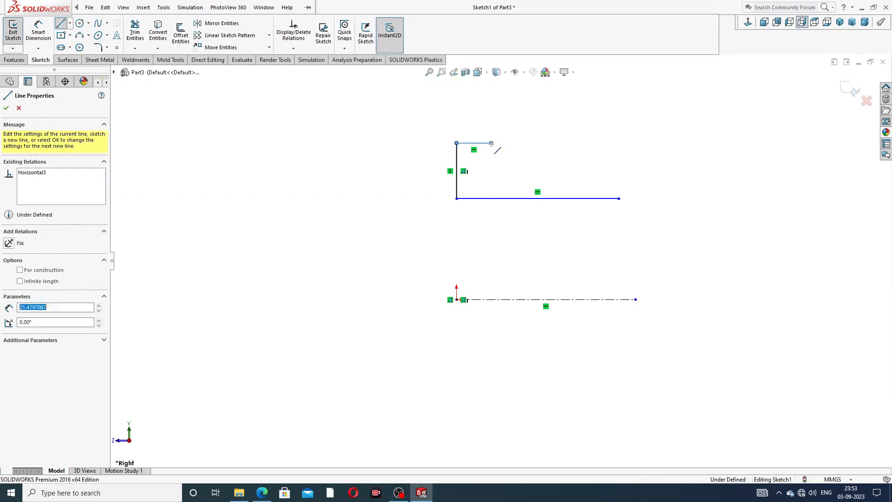
{"action": "left_click", "coordinate": [492, 166]}
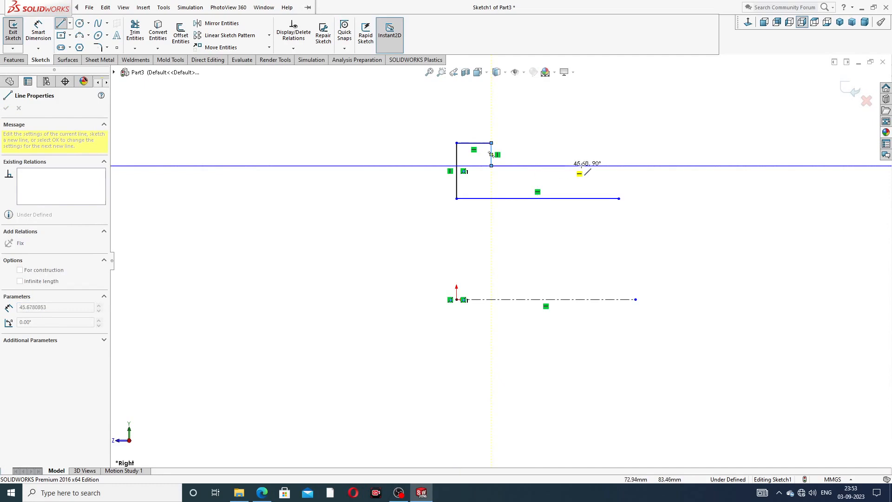
{"action": "left_click", "coordinate": [619, 166]}
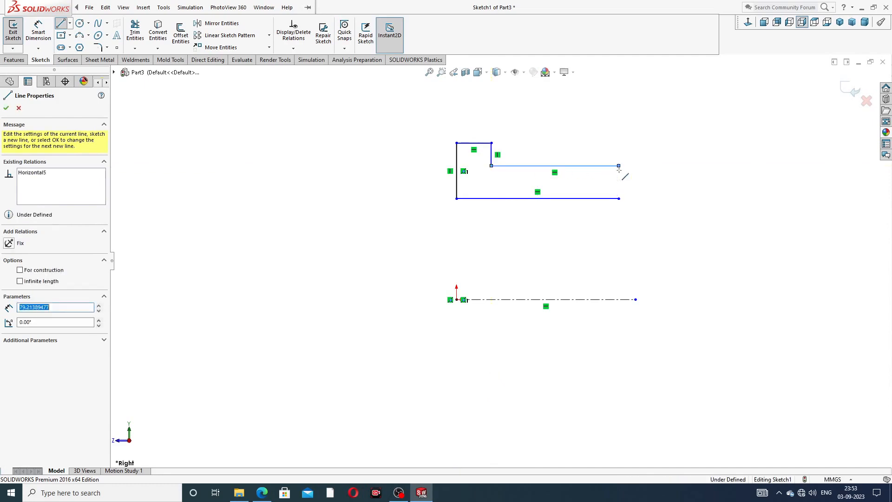
{"action": "left_click", "coordinate": [619, 199]}
{"action": "right_click", "coordinate": [671, 145]}
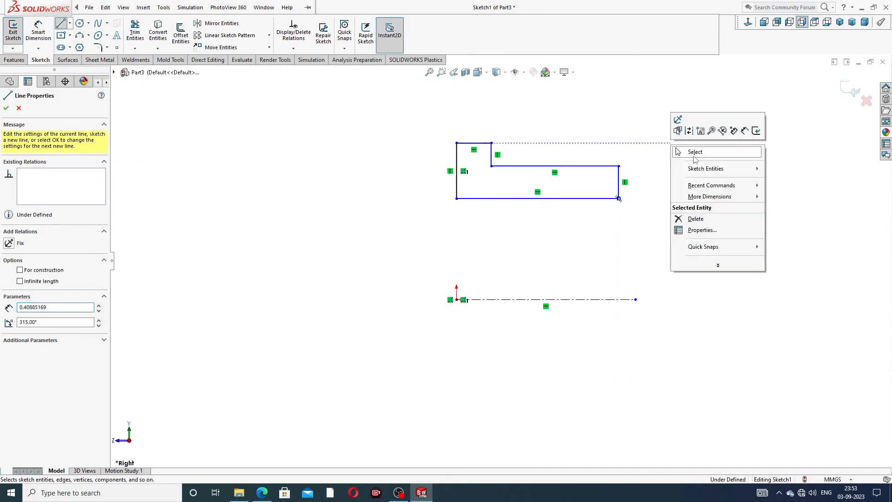
{"action": "left_click", "coordinate": [692, 152]}
{"action": "scroll", "coordinate": [470, 138], "scroll_direction": "down", "scroll_amount": 2}
{"action": "scroll", "coordinate": [504, 172], "scroll_direction": "up", "scroll_amount": 2}
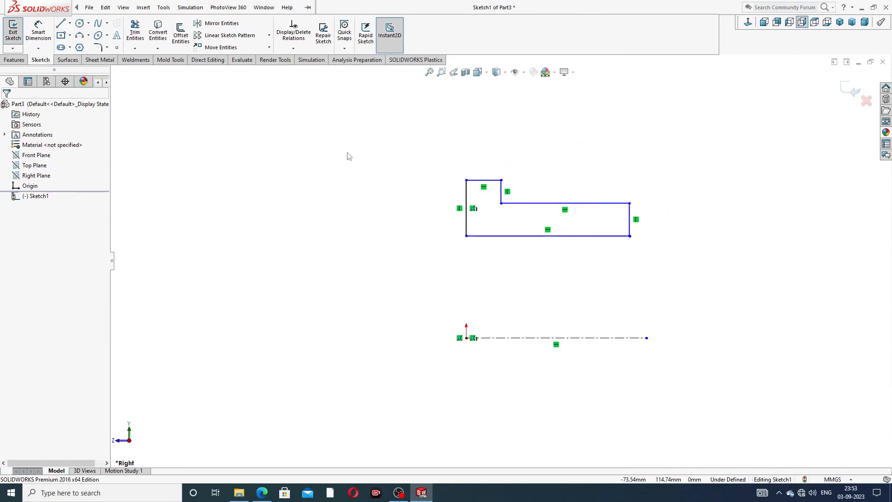
Add a vertical relation between the profile's lower corner above the origin and the origin
{"action": "left_click", "coordinate": [467, 237]}
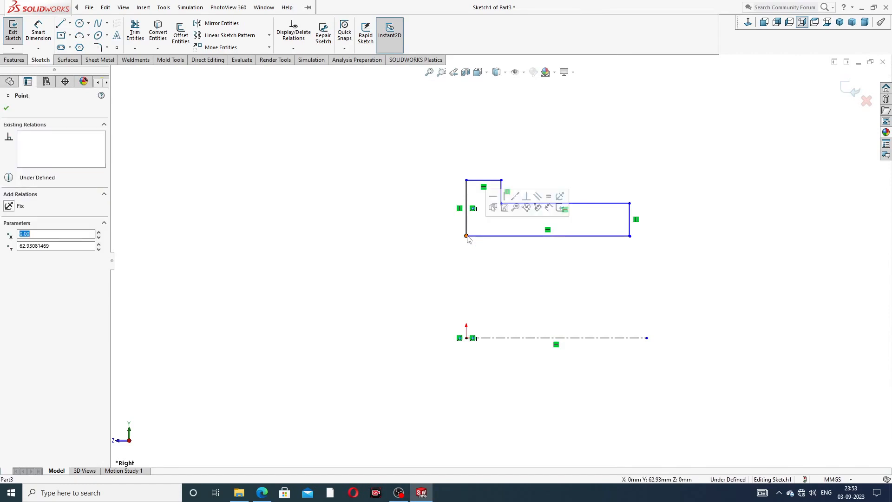
{"action": "left_click", "coordinate": [467, 339], "text": "ctrl"}
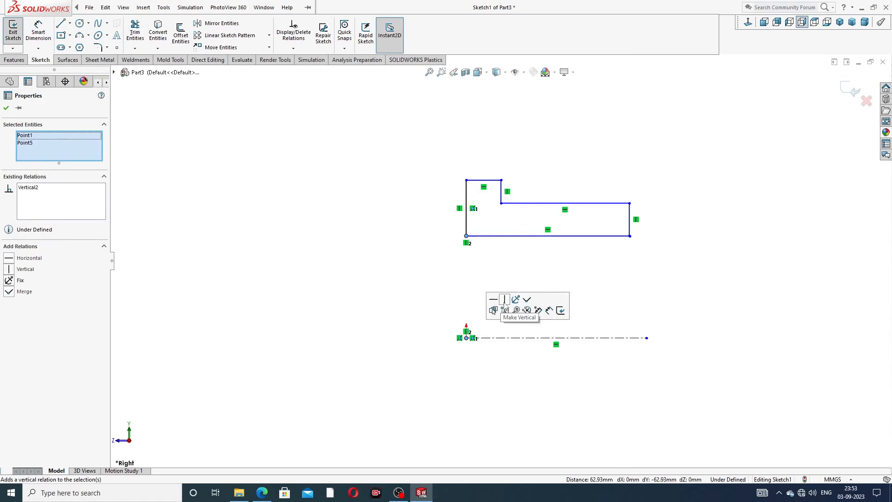
{"action": "left_click", "coordinate": [564, 279]}
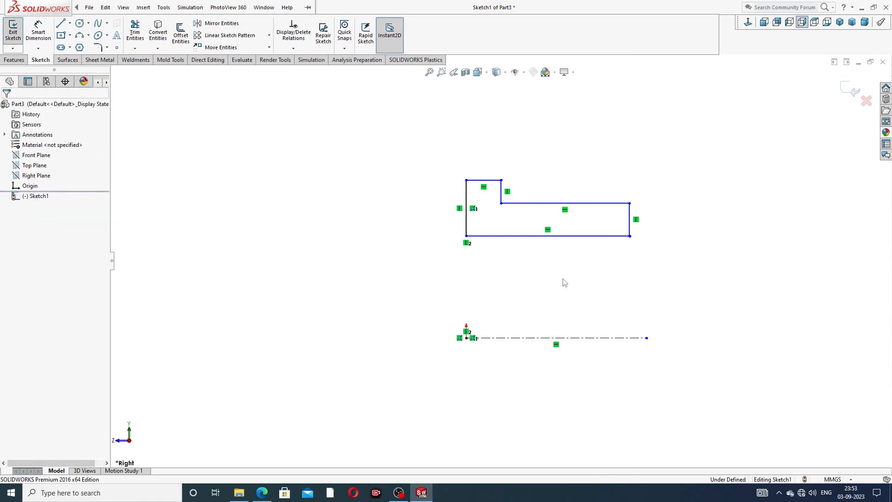
Dimension the raised step's upper edge at 9 mm from the centerline
{"action": "scroll", "coordinate": [499, 261], "scroll_direction": "up", "scroll_amount": 2}
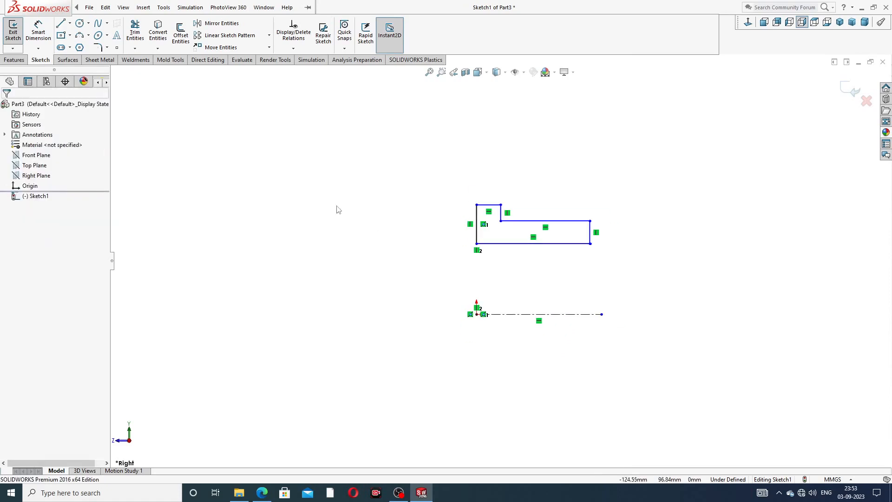
{"action": "left_click", "coordinate": [39, 33]}
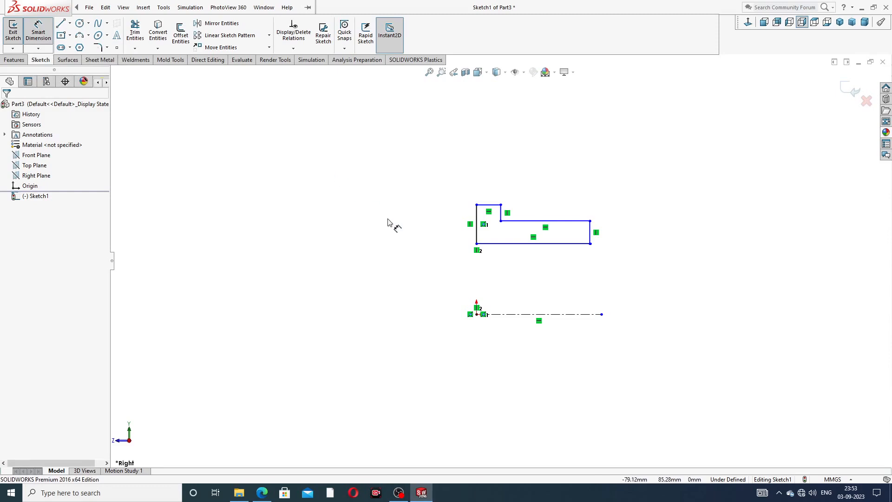
{"action": "left_click", "coordinate": [492, 205]}
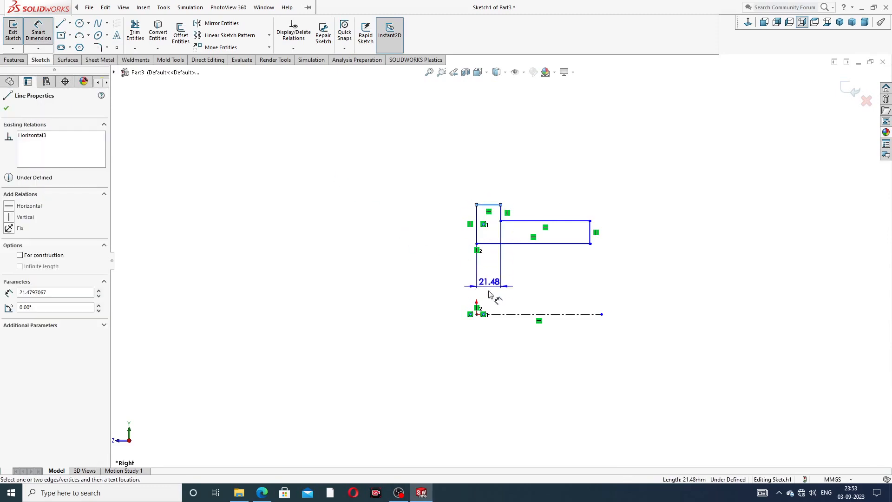
{"action": "left_click", "coordinate": [502, 314]}
{"action": "left_click", "coordinate": [447, 276]}
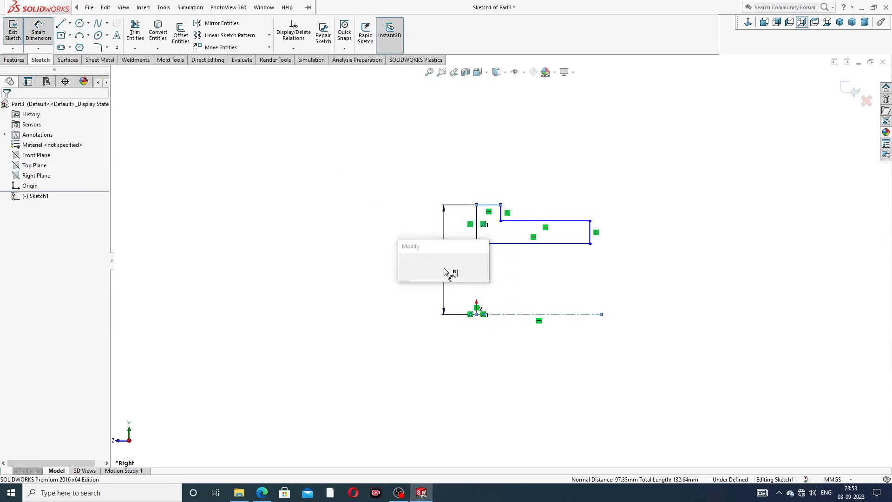
{"action": "type", "text": "9"}
{"action": "key", "text": "Return"}
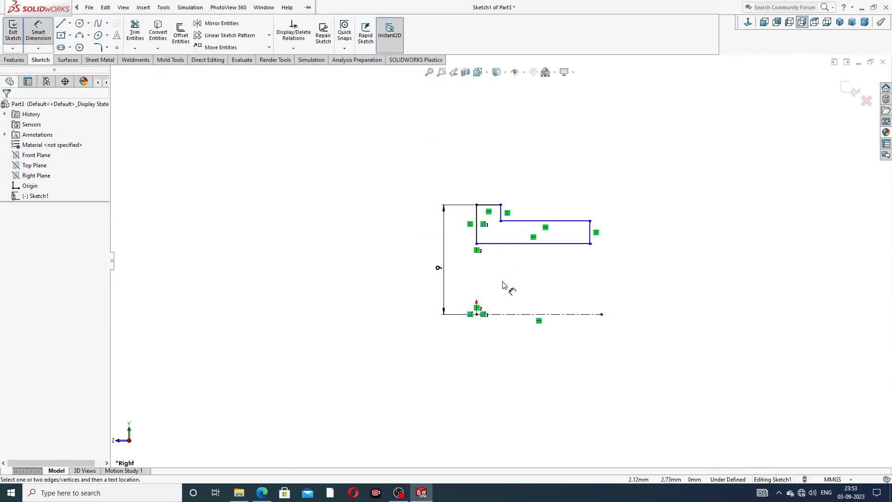
Check the bush drawing and dimension the raised step's width at 1.5 mm
{"action": "scroll", "coordinate": [506, 286], "scroll_direction": "down", "scroll_amount": 1}
{"action": "left_click", "coordinate": [266, 494]}
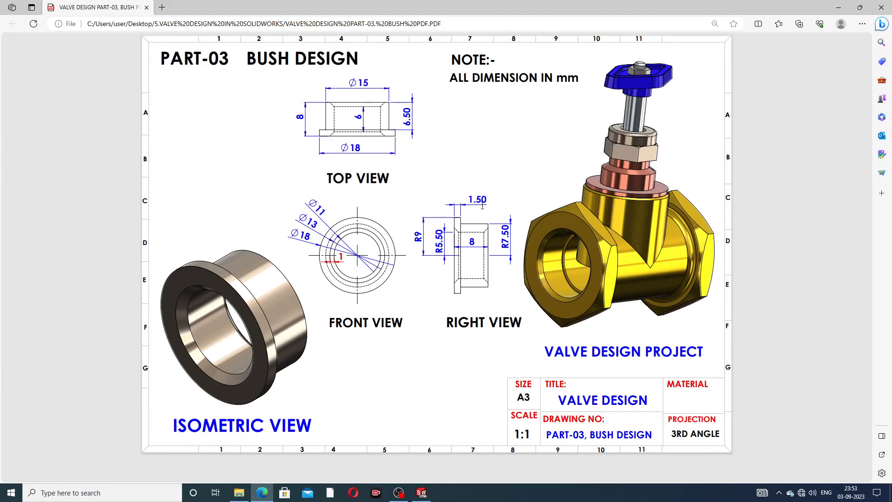
{"action": "left_click", "coordinate": [262, 493]}
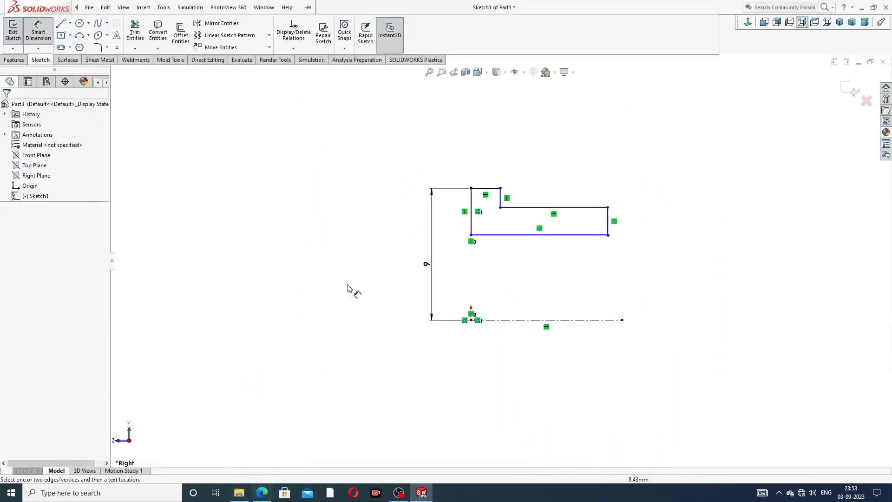
{"action": "left_click", "coordinate": [486, 188]}
{"action": "left_click", "coordinate": [483, 176]}
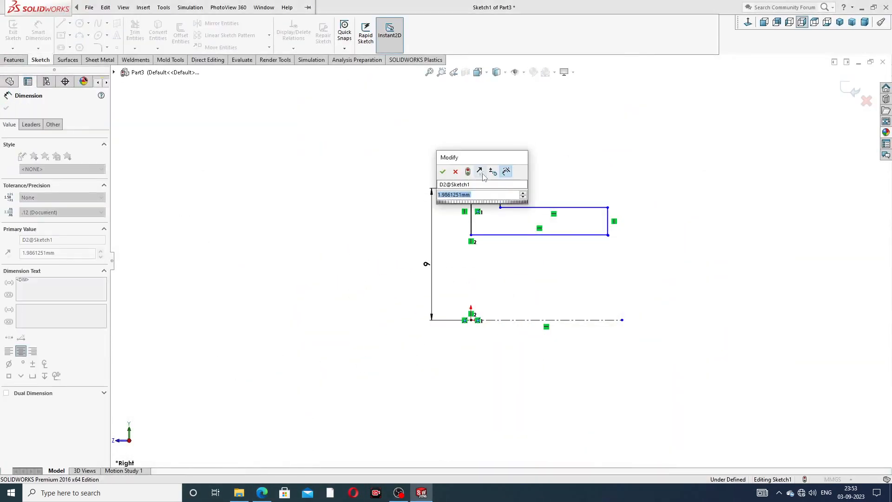
{"action": "type", "text": "1.5"}
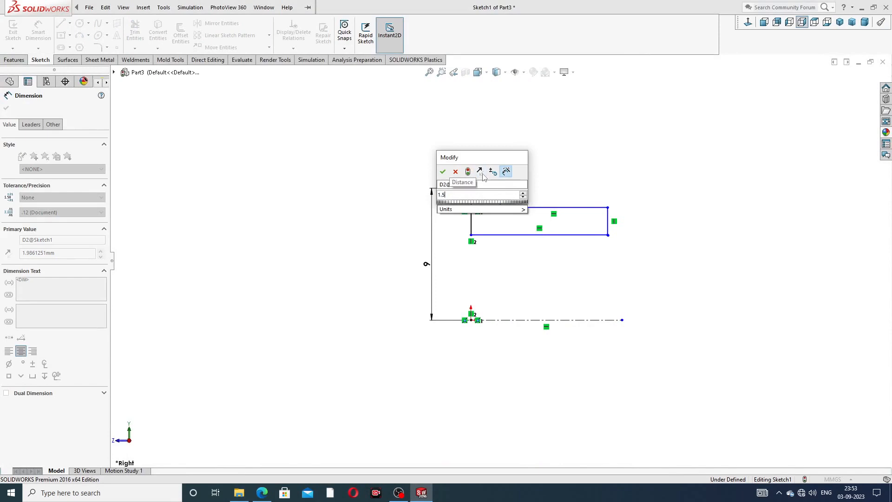
{"action": "key", "text": "Return"}
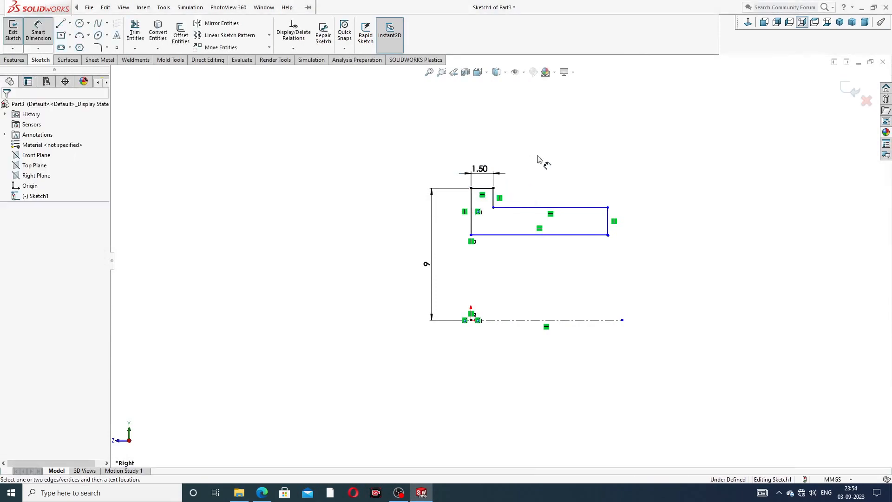
Dimension the profile's full lower edge at 8 mm long
{"action": "left_click", "coordinate": [542, 235]}
{"action": "left_click", "coordinate": [538, 255]}
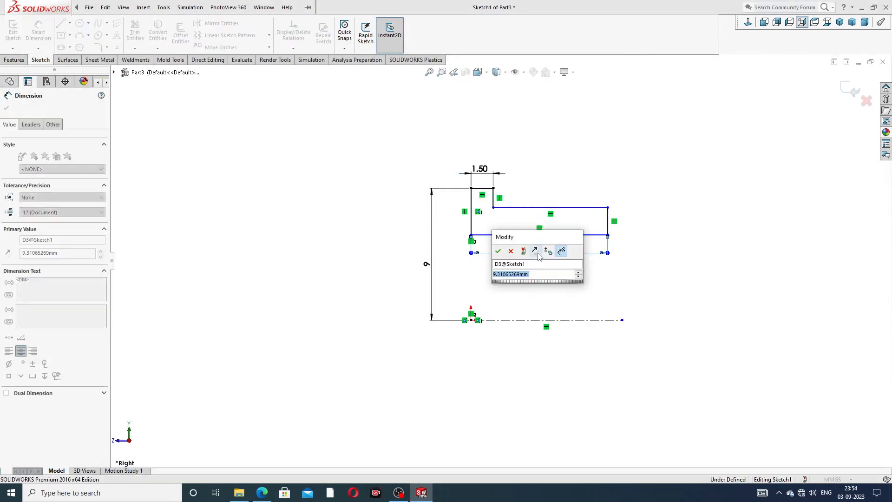
{"action": "type", "text": "8"}
{"action": "key", "text": "Return"}
{"action": "left_click", "coordinate": [570, 169]}
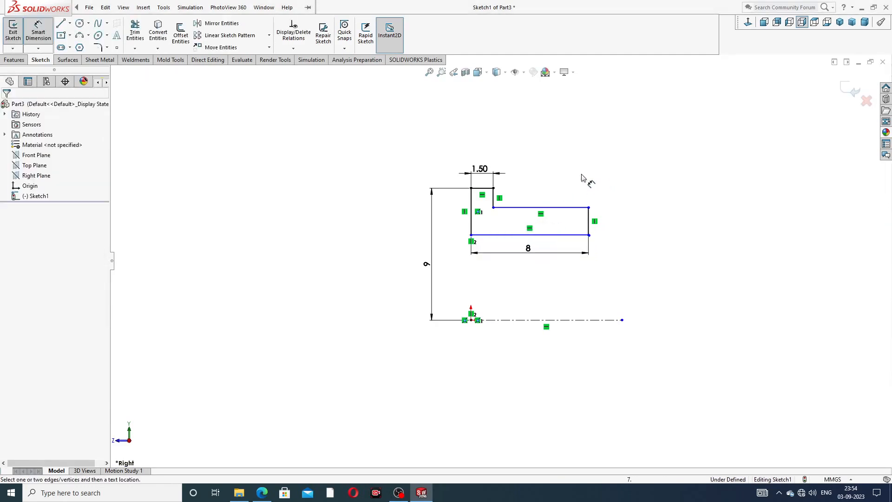
Dimension the upper edge of the profile's lower section at 7.5 mm from the centerline
{"action": "left_click", "coordinate": [566, 209]}
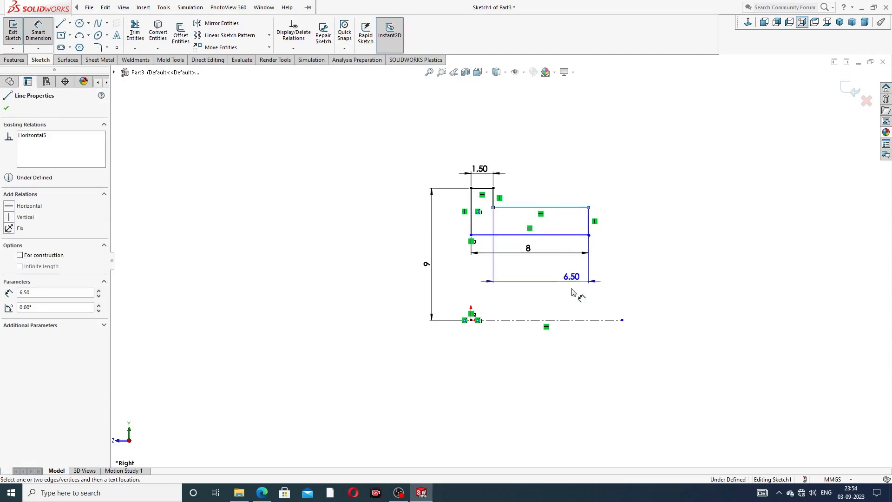
{"action": "left_click", "coordinate": [578, 320]}
{"action": "left_click", "coordinate": [640, 263]}
{"action": "type", "text": "7"}
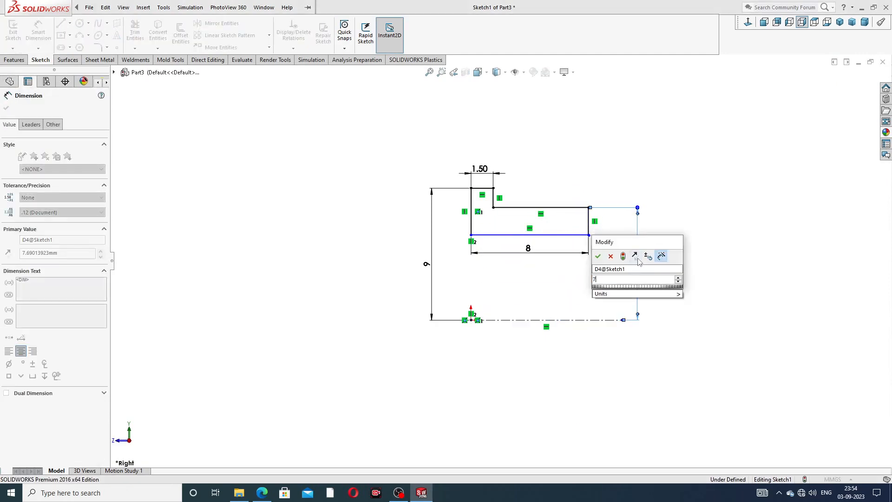
{"action": "type", "text": ".5"}
{"action": "key", "text": "Return"}
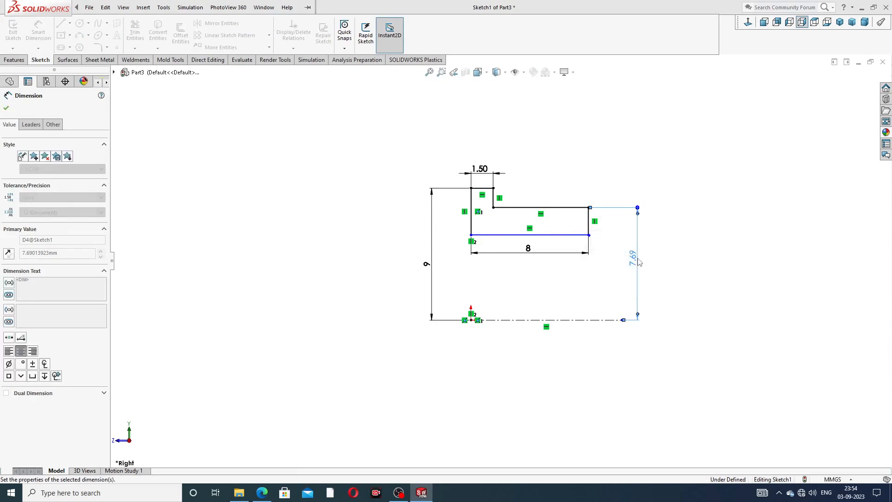
Dimension the profile's lower edge at 5.5 mm from the centerline
{"action": "left_click", "coordinate": [579, 235]}
{"action": "left_click", "coordinate": [580, 320]}
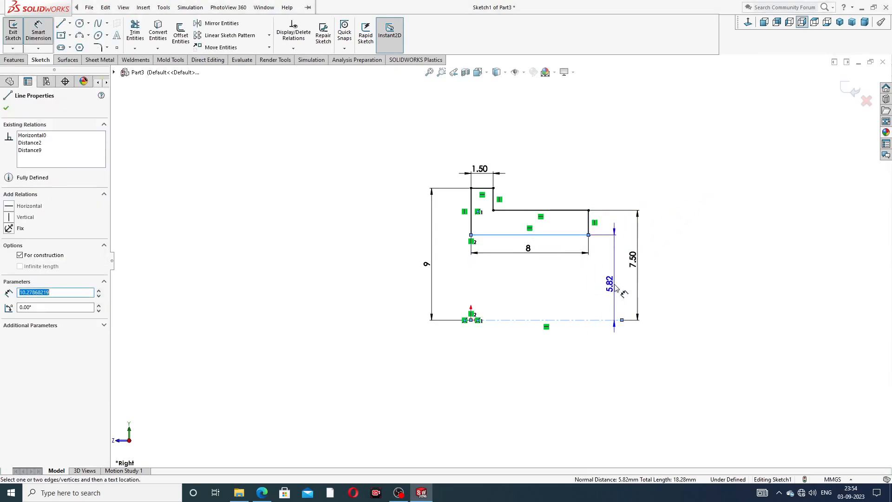
{"action": "left_click", "coordinate": [615, 279]}
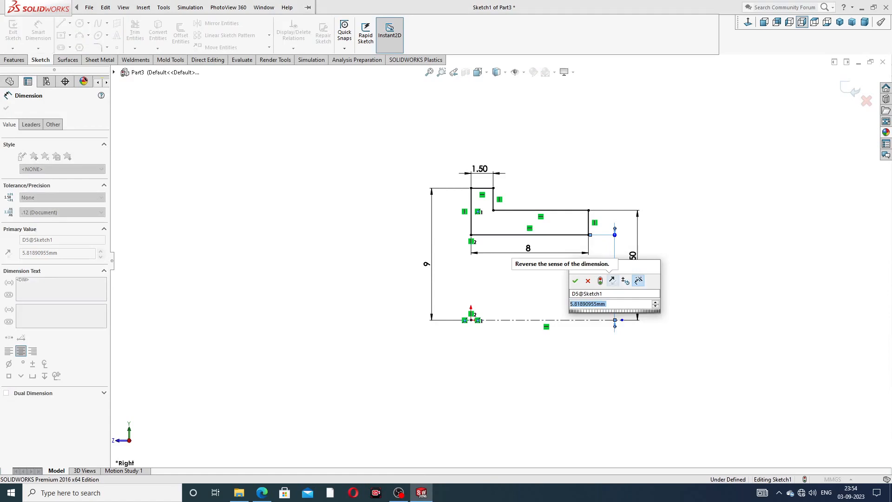
{"action": "type", "text": "5.5"}
{"action": "key", "text": "Return"}
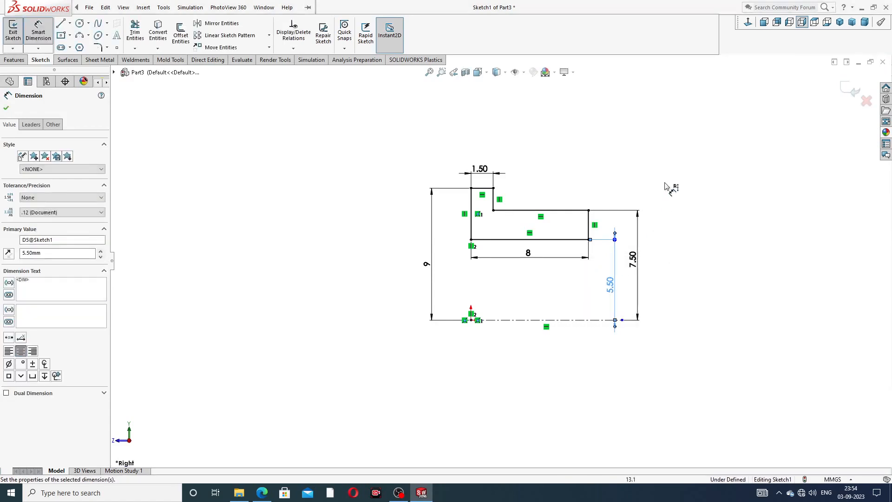
Move the 8, 5.5, 7.5 and 9 mm dimensions closer to the profile and end dimensioning
{"action": "scroll", "coordinate": [548, 201], "scroll_direction": "down", "scroll_amount": 2}
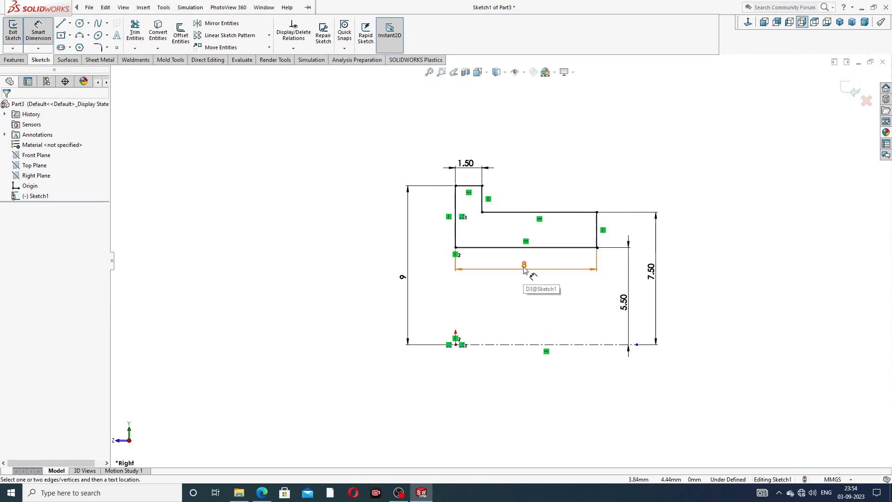
{"action": "left_click_drag", "start_coordinate": [524, 267], "coordinate": [521, 264]}
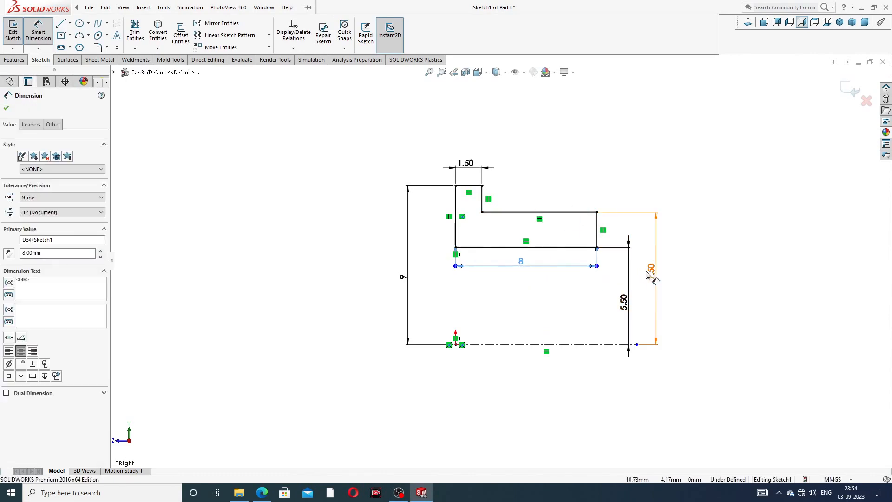
{"action": "left_click_drag", "start_coordinate": [651, 275], "coordinate": [614, 297]}
{"action": "left_click_drag", "start_coordinate": [674, 282], "coordinate": [646, 287]}
{"action": "left_click", "coordinate": [701, 259]}
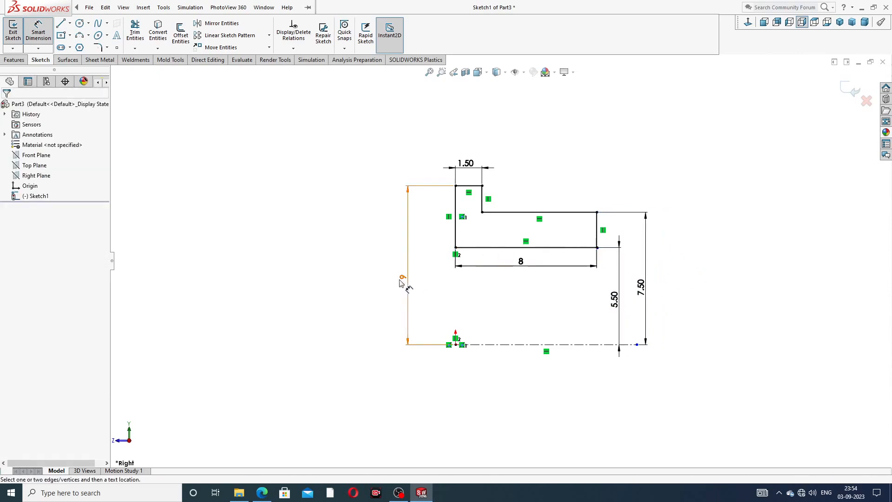
{"action": "left_click_drag", "start_coordinate": [404, 279], "coordinate": [430, 279]}
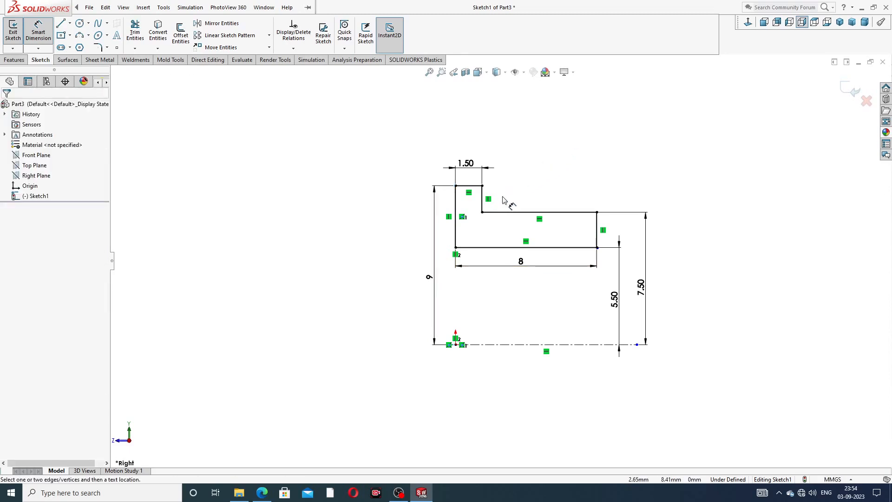
{"action": "right_click", "coordinate": [668, 153]}
{"action": "left_click", "coordinate": [688, 138]}
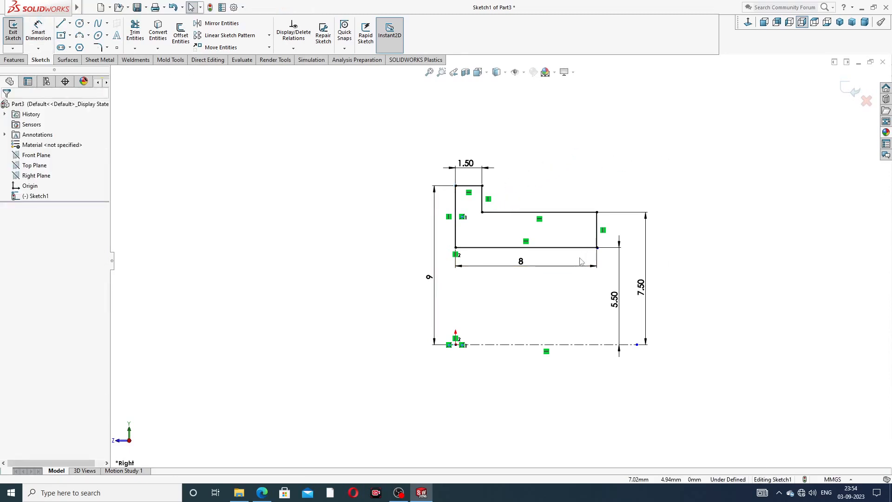
Revolve the closed stepped profile 360 degrees around the horizontal centerline to form the bush
{"action": "scroll", "coordinate": [604, 258], "scroll_direction": "down", "scroll_amount": 1}
{"action": "scroll", "coordinate": [530, 301], "scroll_direction": "down", "scroll_amount": 1}
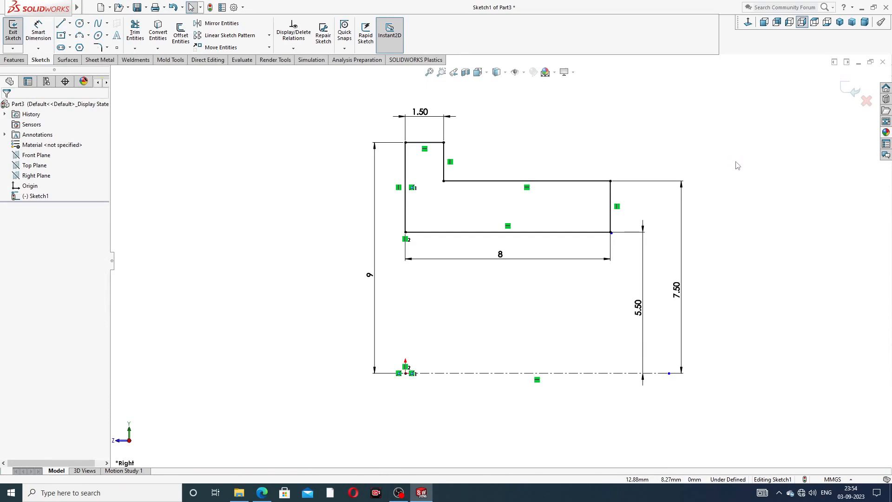
{"action": "left_click", "coordinate": [23, 61]}
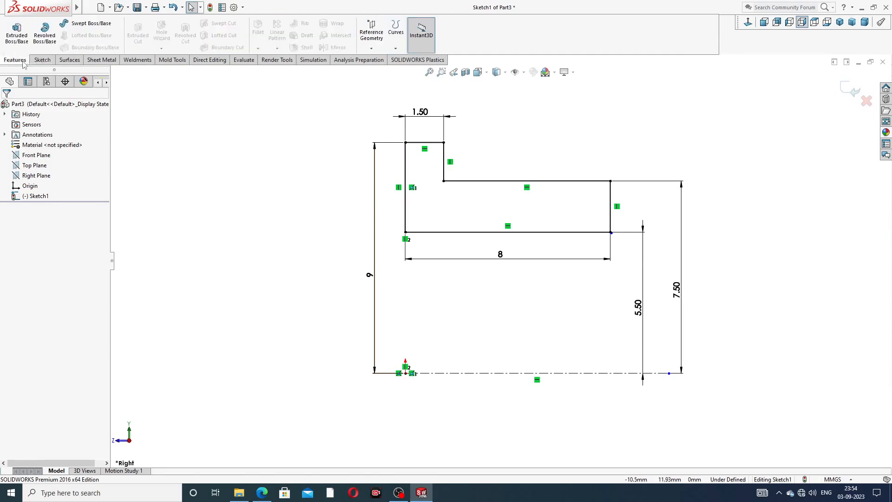
{"action": "left_click", "coordinate": [46, 41]}
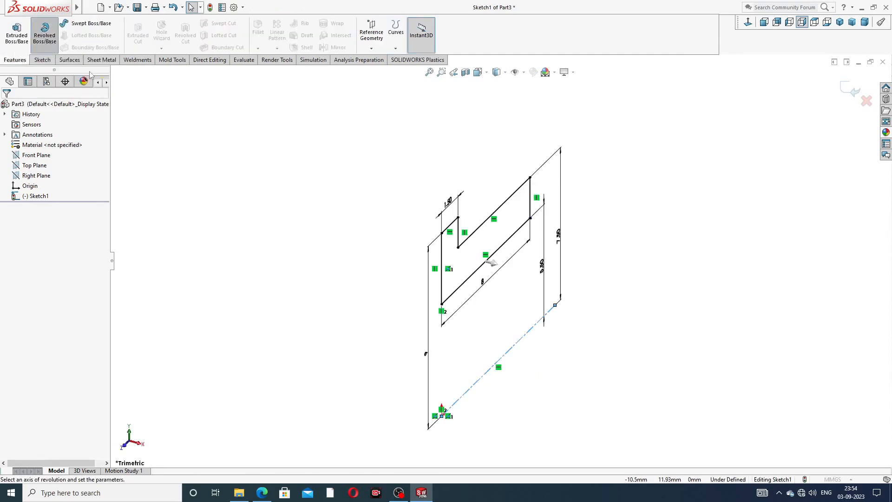
{"action": "left_click", "coordinate": [470, 266]}
{"action": "scroll", "coordinate": [483, 275], "scroll_direction": "up", "scroll_amount": 3}
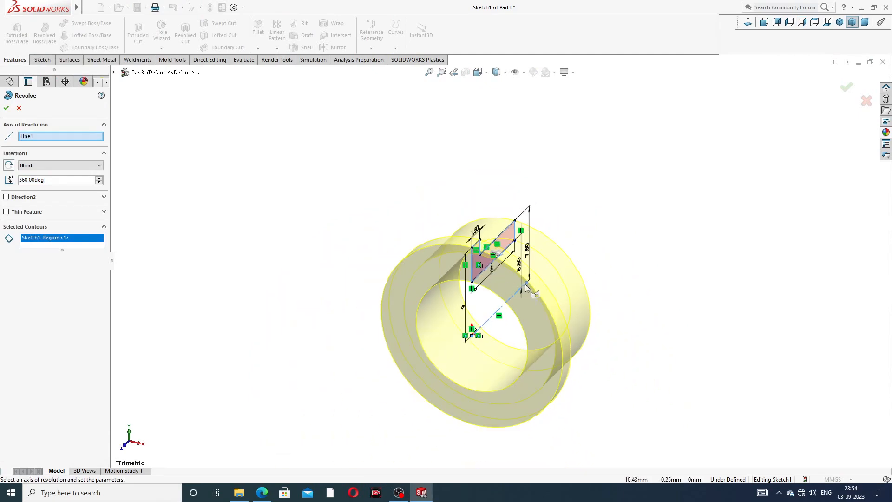
{"action": "mouse_move", "coordinate": [525, 283]}
{"action": "middle_mouse_down"}
{"action": "mouse_move", "coordinate": [495, 231]}
{"action": "mouse_move", "coordinate": [459, 208]}
{"action": "middle_mouse_up"}
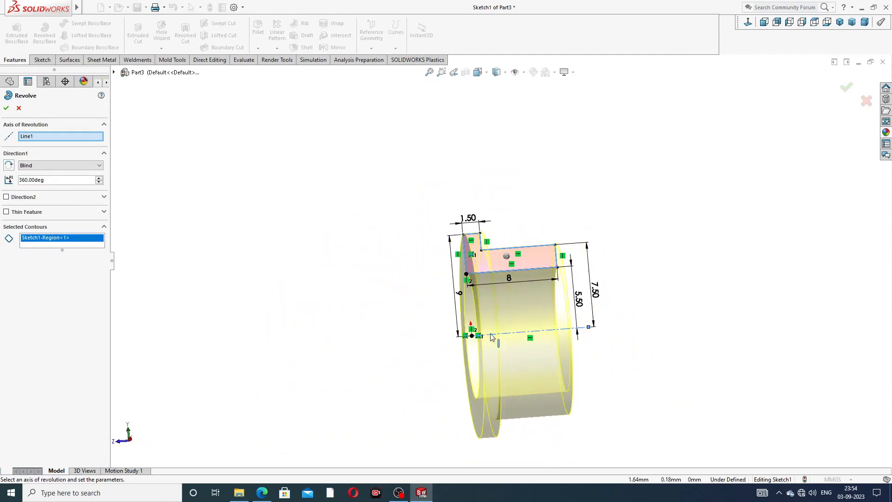
{"action": "scroll", "coordinate": [494, 340], "scroll_direction": "down", "scroll_amount": 2}
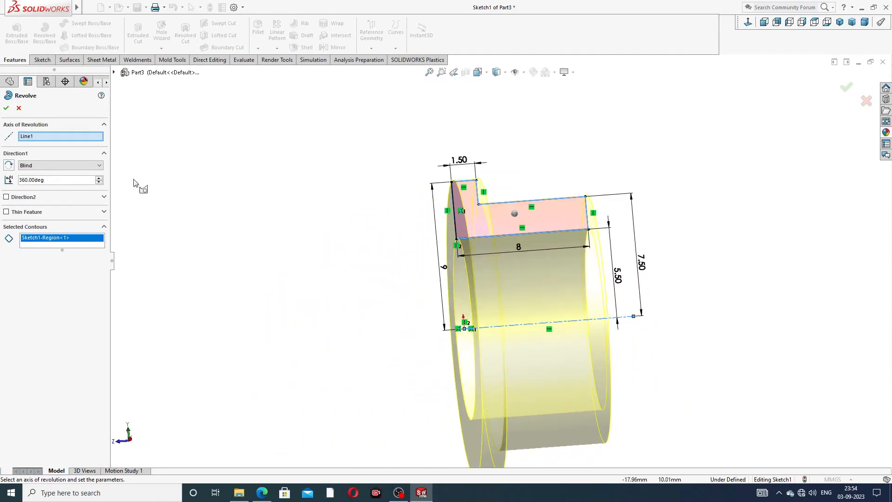
{"action": "left_click", "coordinate": [7, 110]}
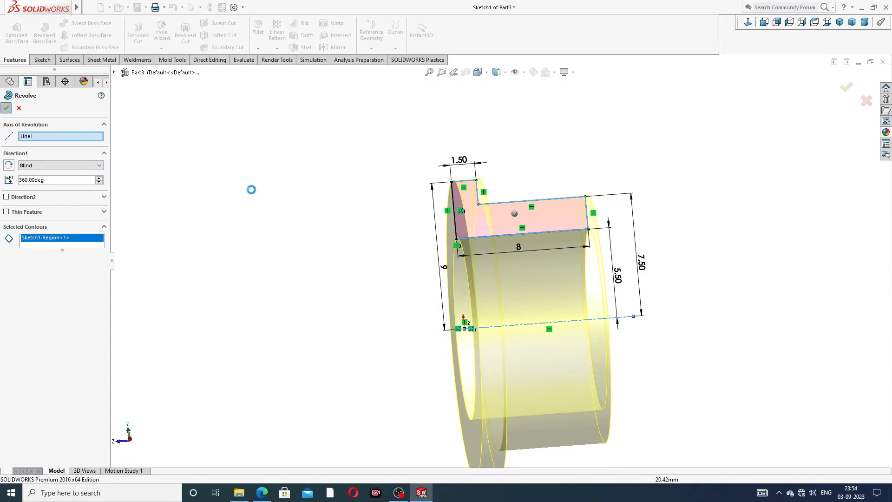
{"action": "middle_click_drag", "start_coordinate": [592, 278], "coordinate": [599, 240]}
{"action": "scroll", "coordinate": [597, 285], "scroll_direction": "up", "scroll_amount": 3}
{"action": "middle_click_drag", "start_coordinate": [599, 288], "coordinate": [529, 367]}
Check the bush drawing and chamfer the bore's edges at both ends of the bush by 1 mm at 45 degrees
{"action": "left_click", "coordinate": [262, 492]}
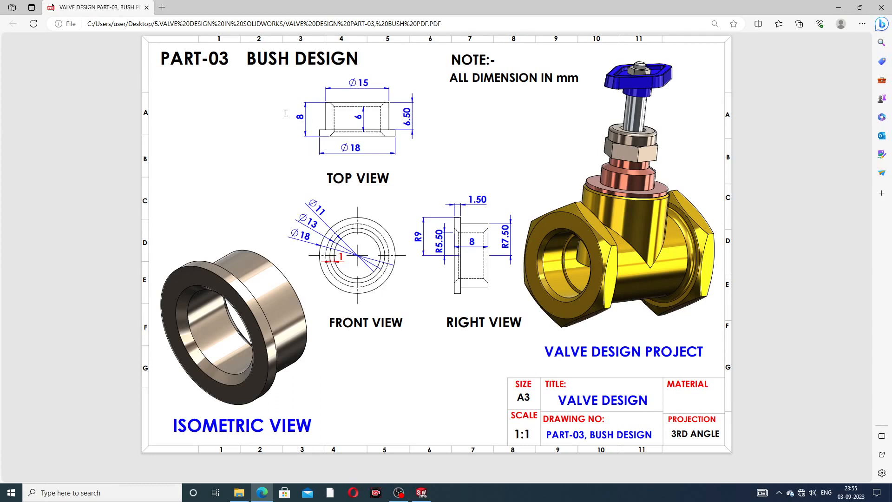
{"action": "left_click", "coordinate": [264, 493]}
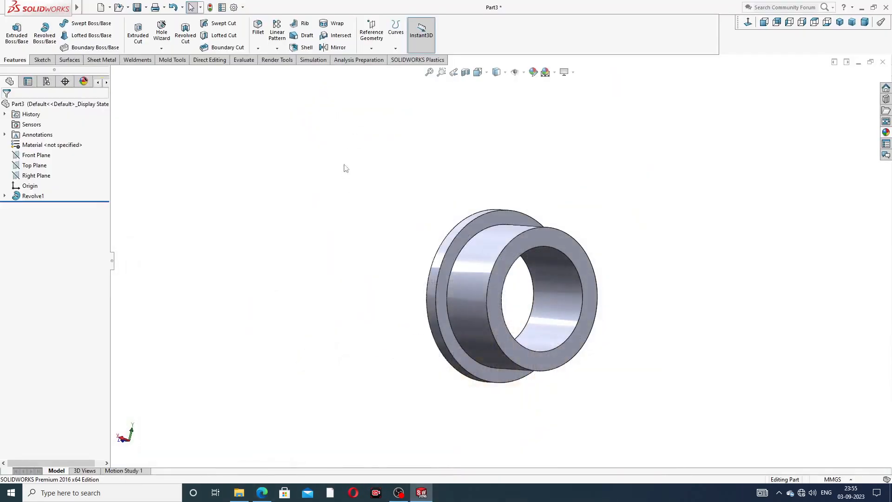
{"action": "left_click", "coordinate": [258, 48]}
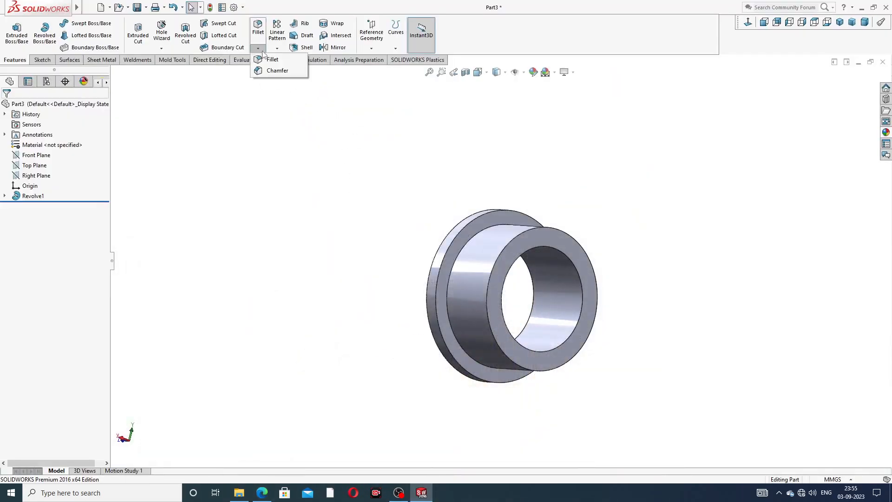
{"action": "left_click", "coordinate": [285, 71]}
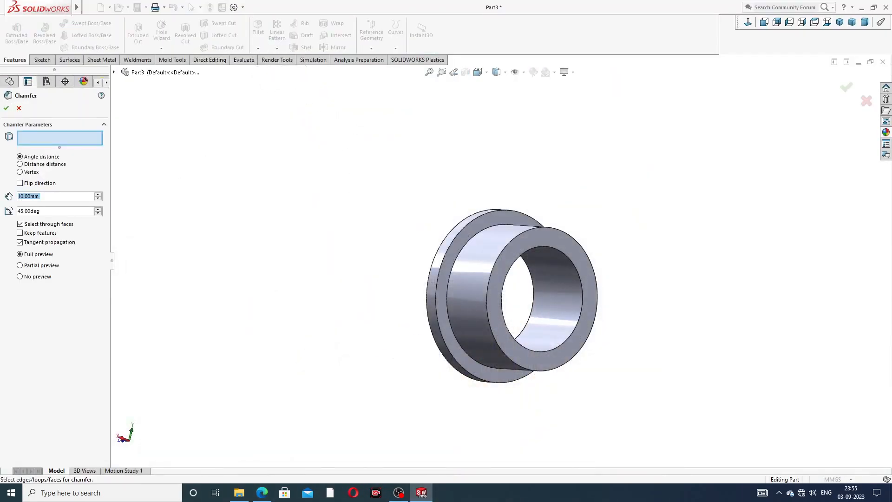
{"action": "type", "text": "1"}
{"action": "key", "text": "Return"}
{"action": "middle_click_drag", "start_coordinate": [529, 263], "coordinate": [500, 267]}
{"action": "scroll", "coordinate": [500, 266], "scroll_direction": "down", "scroll_amount": 3}
{"action": "left_click", "coordinate": [489, 250]}
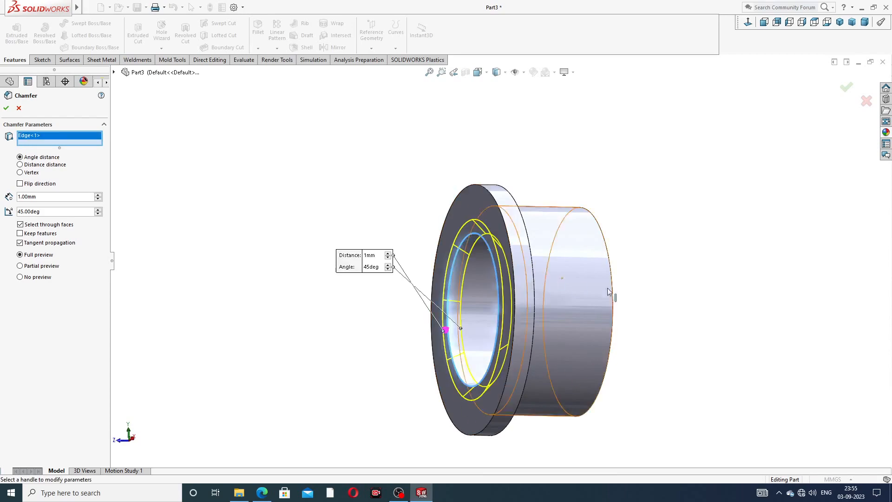
{"action": "middle_click_drag", "start_coordinate": [609, 292], "coordinate": [575, 254]}
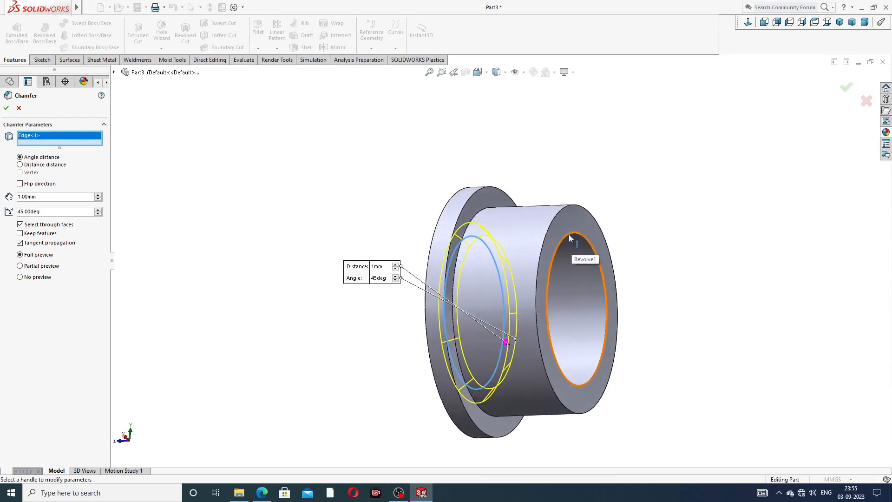
{"action": "left_click", "coordinate": [569, 234]}
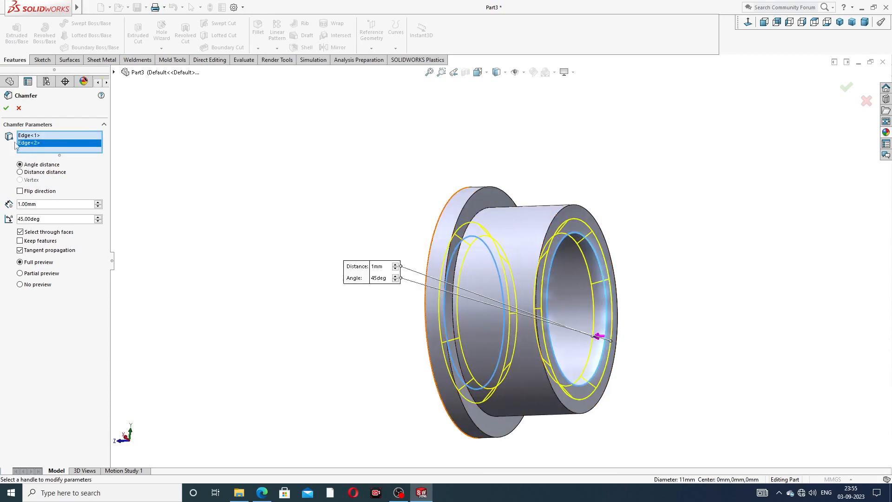
{"action": "left_click", "coordinate": [6, 109]}
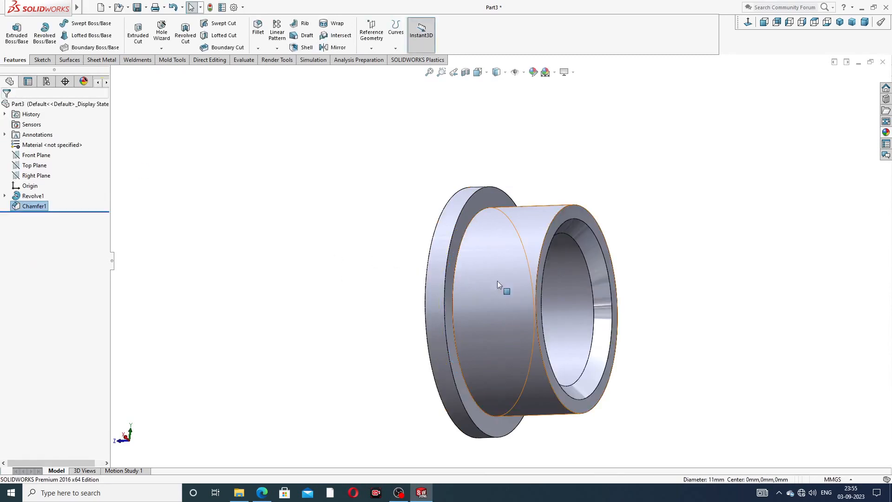
Apply the chromium plate appearance from the Chrome metals to the whole bush
{"action": "scroll", "coordinate": [501, 331], "scroll_direction": "up", "scroll_amount": 2}
{"action": "middle_click_drag", "start_coordinate": [527, 338], "coordinate": [554, 277]}
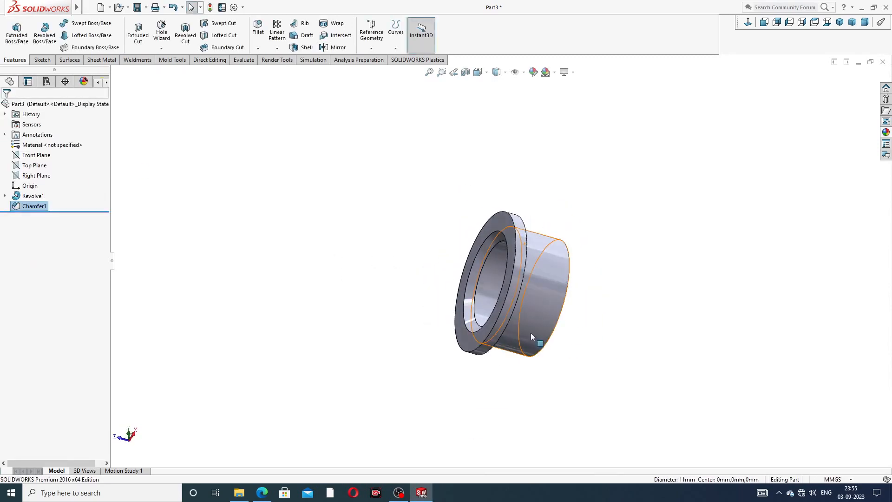
{"action": "scroll", "coordinate": [530, 337], "scroll_direction": "down", "scroll_amount": 2}
{"action": "middle_click_drag", "start_coordinate": [621, 241], "coordinate": [598, 183]}
{"action": "left_click", "coordinate": [886, 133]}
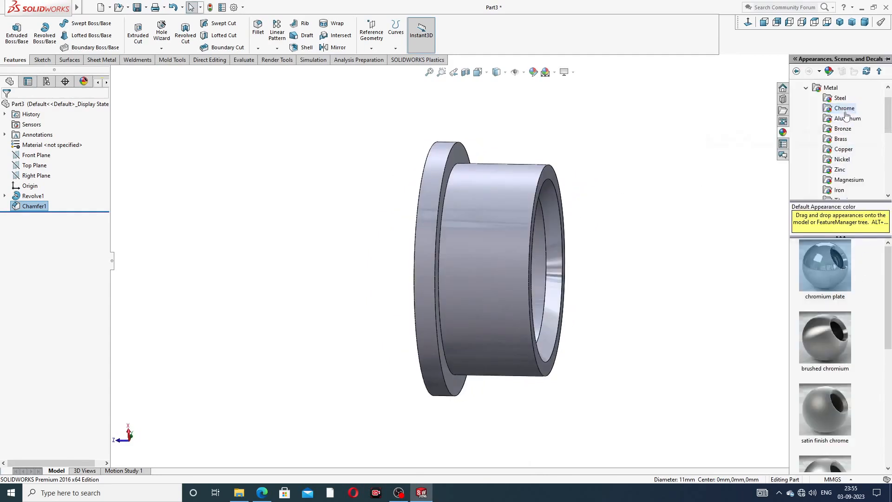
{"action": "left_click", "coordinate": [828, 274]}
{"action": "double_click", "coordinate": [835, 275]}
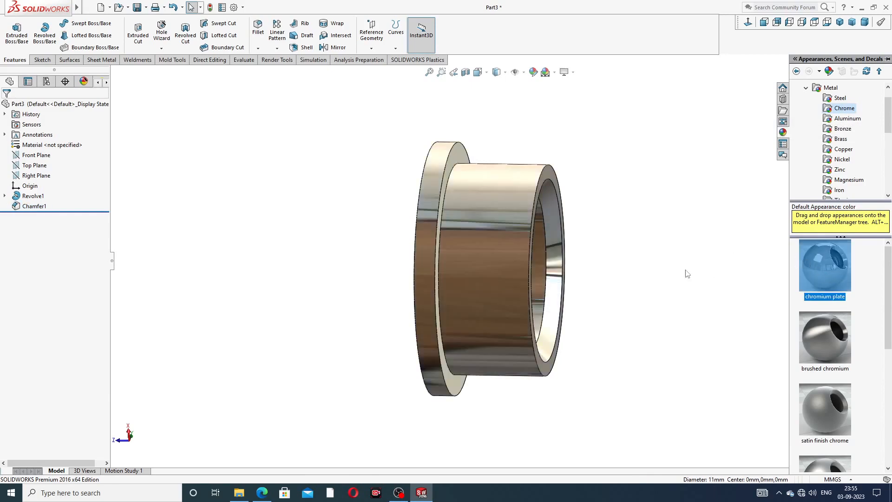
{"action": "middle_click_drag", "start_coordinate": [687, 282], "coordinate": [672, 253]}
{"action": "left_click", "coordinate": [672, 252]}
Inspect the chrome-finished bush from several sides, including the isometric view and both chamfered bore ends
{"action": "scroll", "coordinate": [596, 271], "scroll_direction": "down", "scroll_amount": 1}
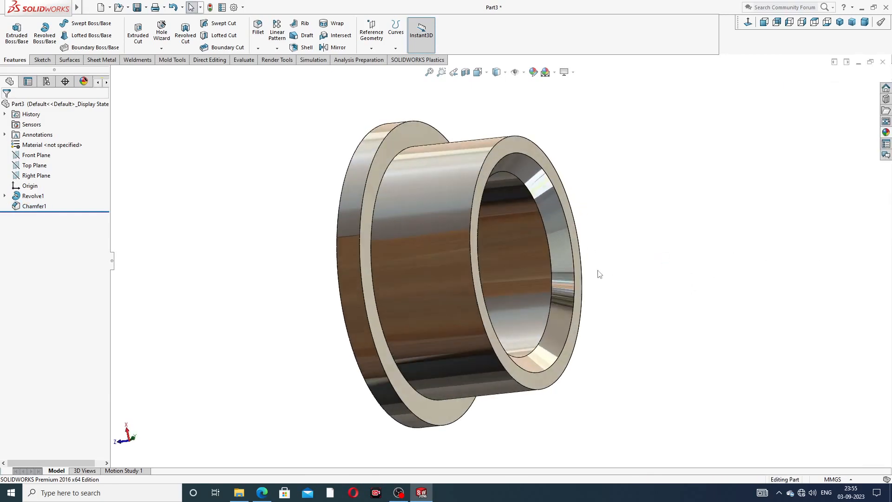
{"action": "scroll", "coordinate": [588, 231], "scroll_direction": "up", "scroll_amount": 3}
{"action": "mouse_move", "coordinate": [589, 233]}
{"action": "middle_mouse_down"}
{"action": "mouse_move", "coordinate": [629, 193]}
{"action": "mouse_move", "coordinate": [661, 210]}
{"action": "mouse_move", "coordinate": [607, 229]}
{"action": "mouse_move", "coordinate": [565, 194]}
{"action": "mouse_move", "coordinate": [602, 240]}
{"action": "middle_mouse_up"}
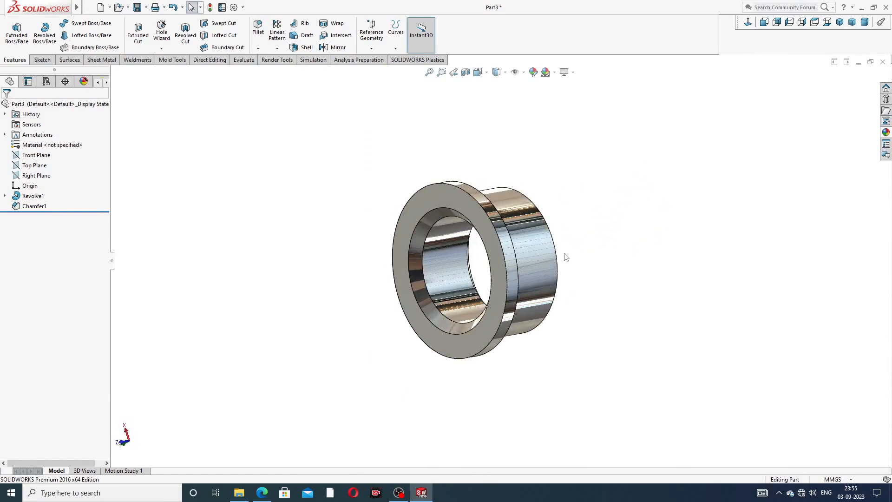
{"action": "middle_click_drag", "start_coordinate": [564, 256], "coordinate": [521, 211]}
{"action": "left_click", "coordinate": [845, 28]}
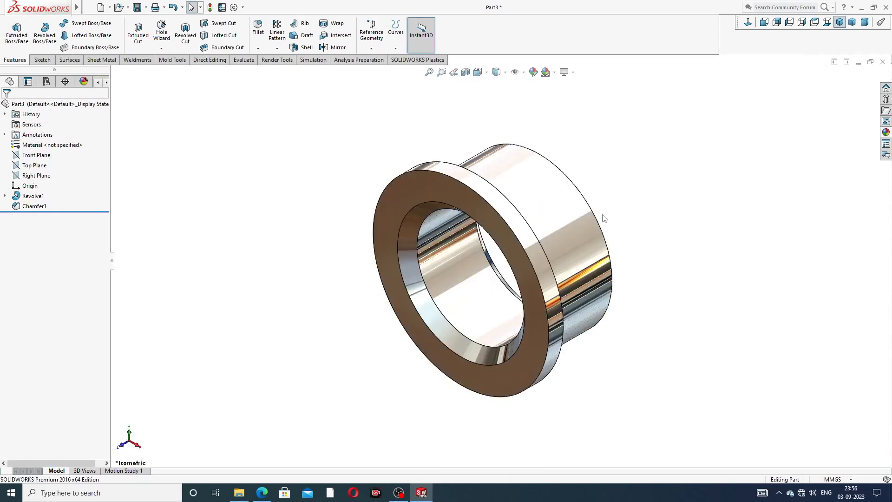
{"action": "middle_click_drag", "start_coordinate": [709, 251], "coordinate": [639, 189]}
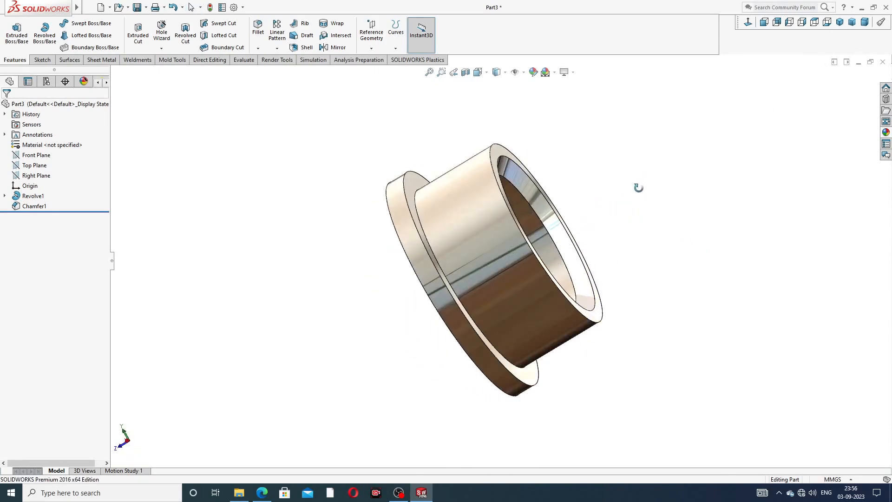
{"action": "scroll", "coordinate": [639, 189], "scroll_direction": "up", "scroll_amount": 2}
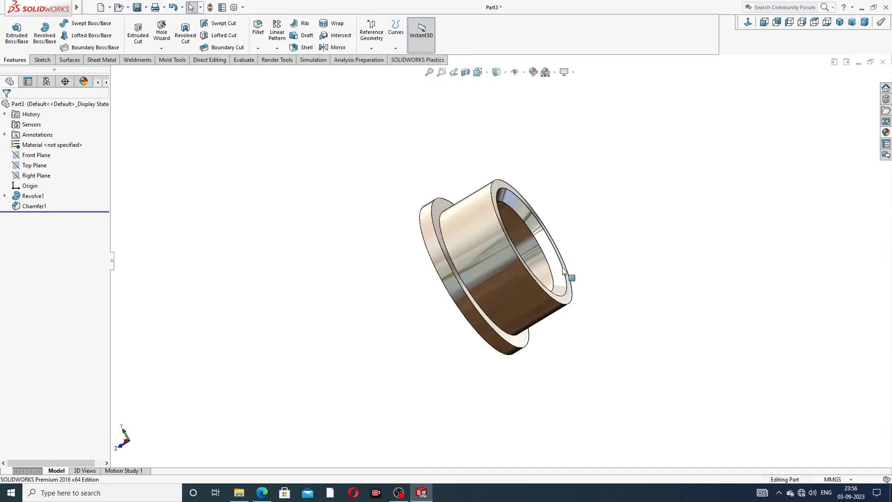
{"action": "scroll", "coordinate": [515, 283], "scroll_direction": "down", "scroll_amount": 2}
{"action": "middle_click_drag", "start_coordinate": [626, 184], "coordinate": [574, 136]}
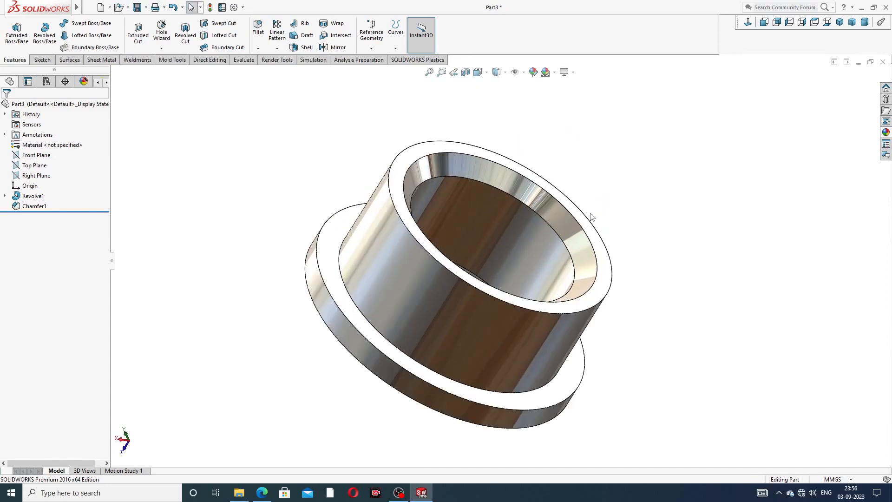
{"action": "scroll", "coordinate": [513, 260], "scroll_direction": "up", "scroll_amount": 1}
{"action": "scroll", "coordinate": [497, 322], "scroll_direction": "down", "scroll_amount": 1}
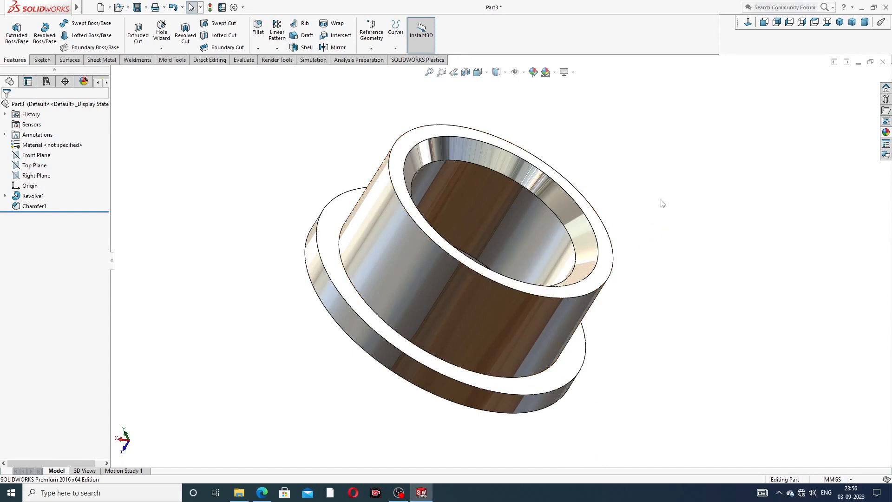
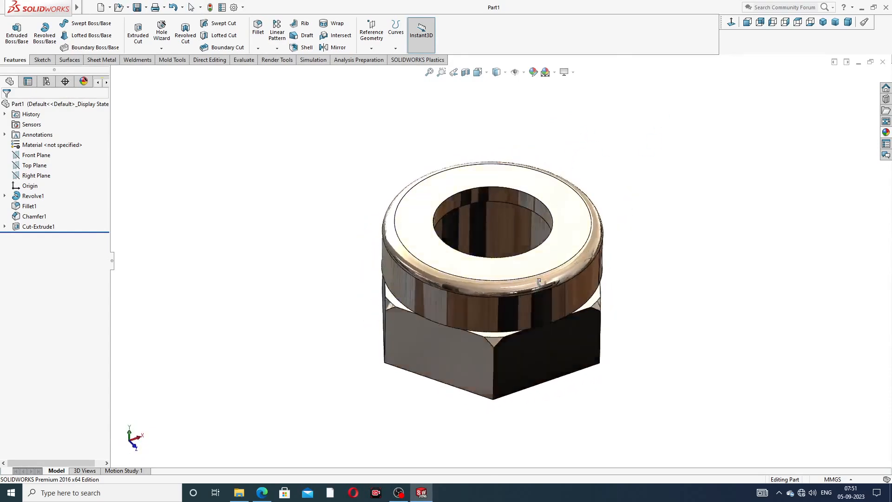
Close the finished gland model and create a new part document
{"action": "middle_click_drag", "start_coordinate": [519, 259], "coordinate": [454, 297]}
{"action": "scroll", "coordinate": [488, 285], "scroll_direction": "down", "scroll_amount": 2}
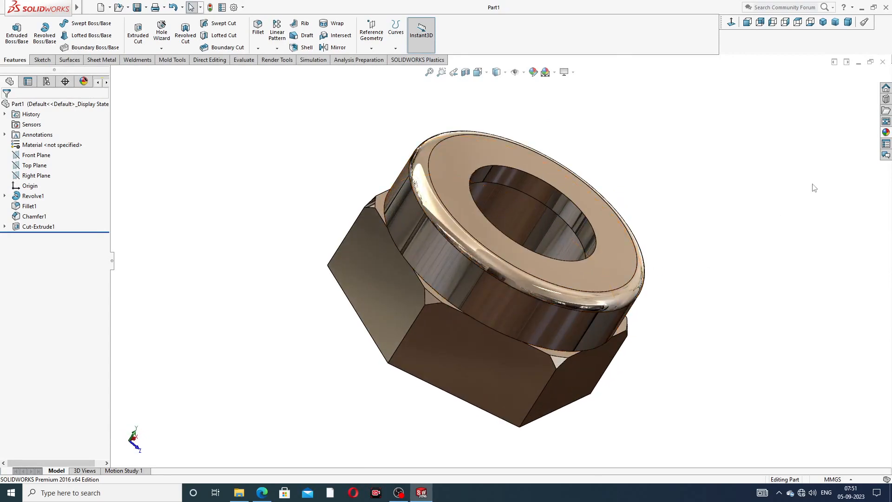
{"action": "left_click", "coordinate": [884, 62]}
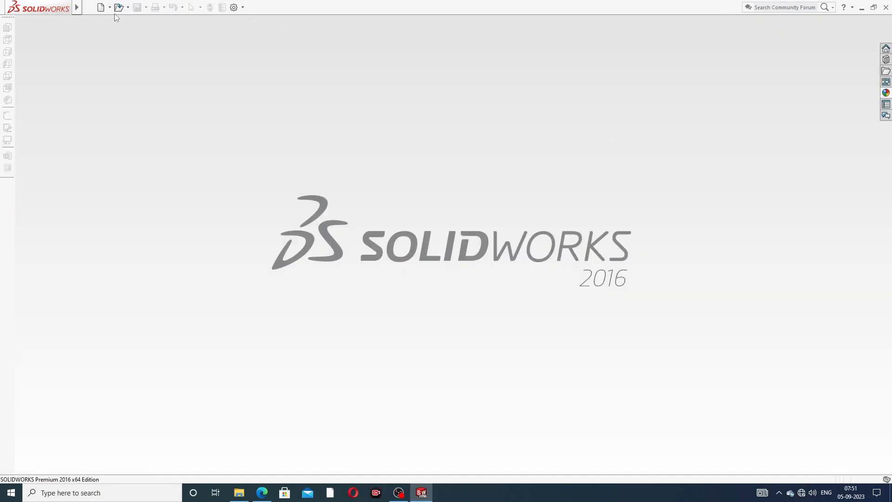
{"action": "left_click", "coordinate": [101, 7]}
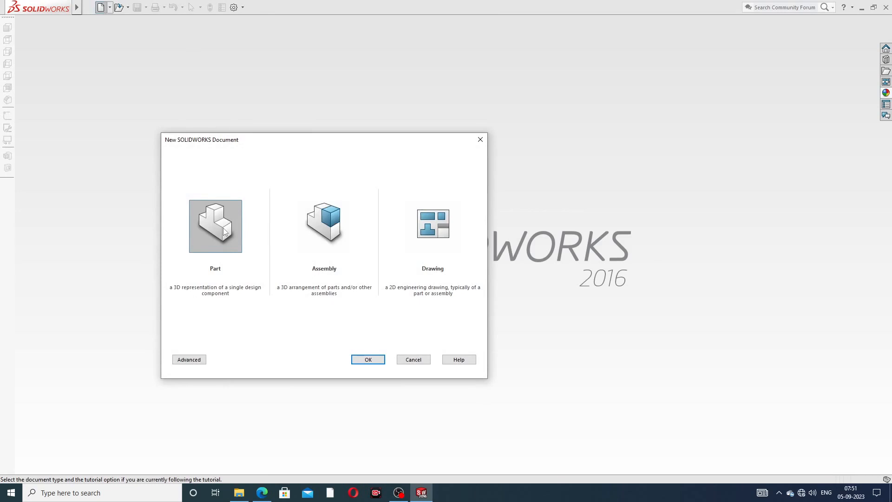
{"action": "left_click", "coordinate": [368, 360]}
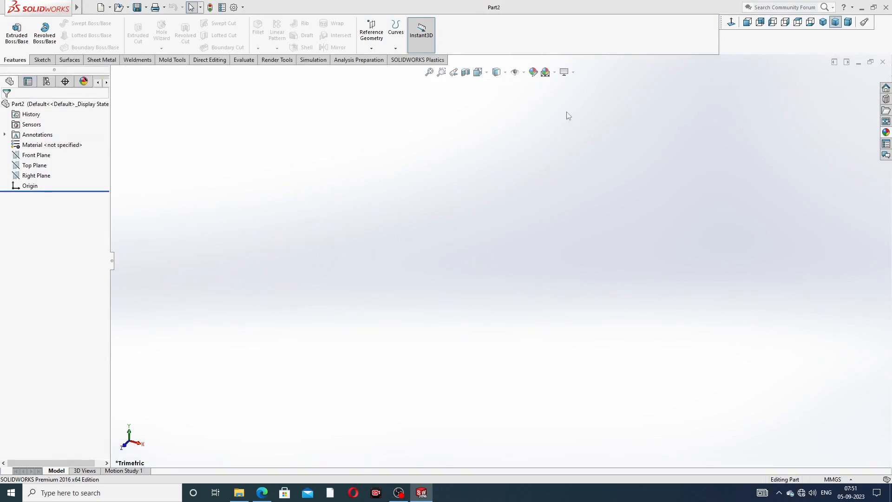
Set the new part's scene to Plain White and raise both its shaded and wireframe image quality to the high end
{"action": "left_click", "coordinate": [556, 72]}
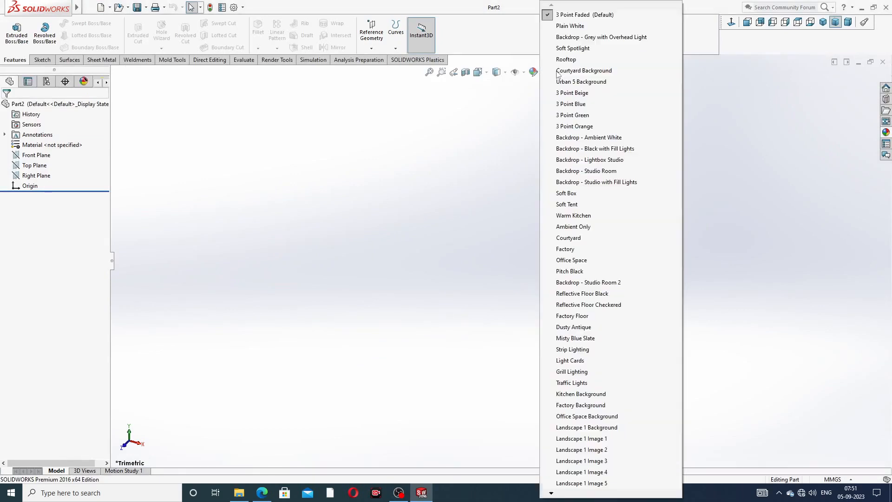
{"action": "left_click", "coordinate": [574, 28]}
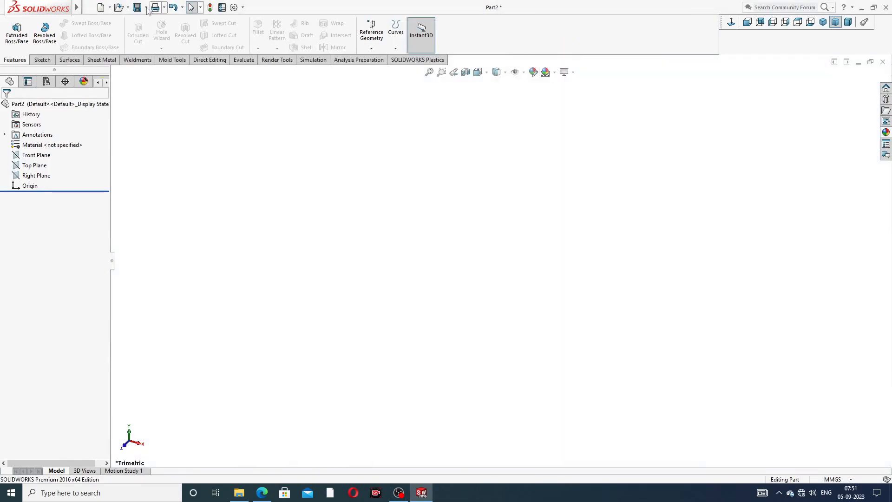
{"action": "left_click", "coordinate": [234, 7]}
{"action": "left_click", "coordinate": [324, 90]}
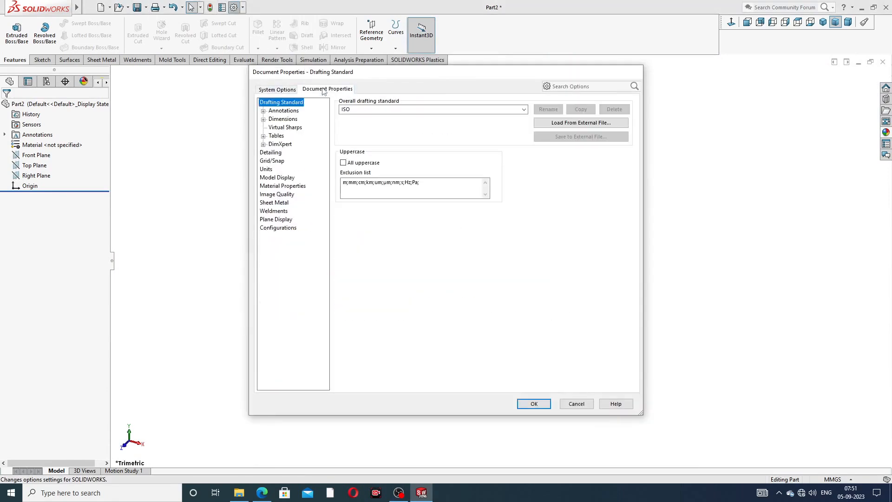
{"action": "left_click", "coordinate": [279, 195]}
{"action": "left_click_drag", "start_coordinate": [417, 116], "coordinate": [512, 116]}
{"action": "left_click_drag", "start_coordinate": [424, 209], "coordinate": [512, 208]}
{"action": "left_click", "coordinate": [534, 404]}
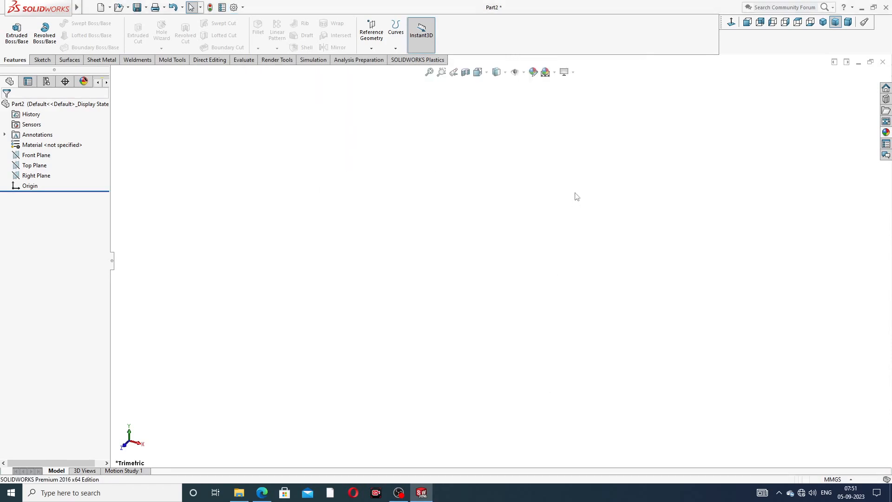
{"action": "left_click", "coordinate": [554, 72]}
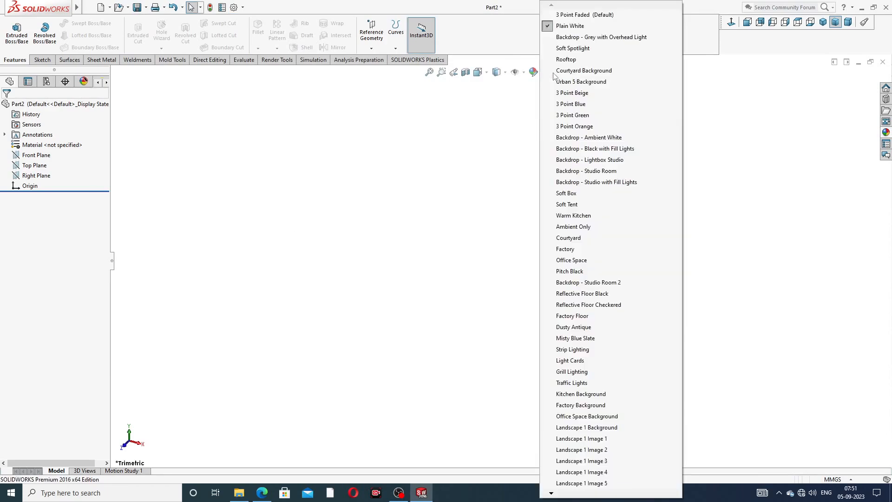
{"action": "left_click", "coordinate": [803, 148]}
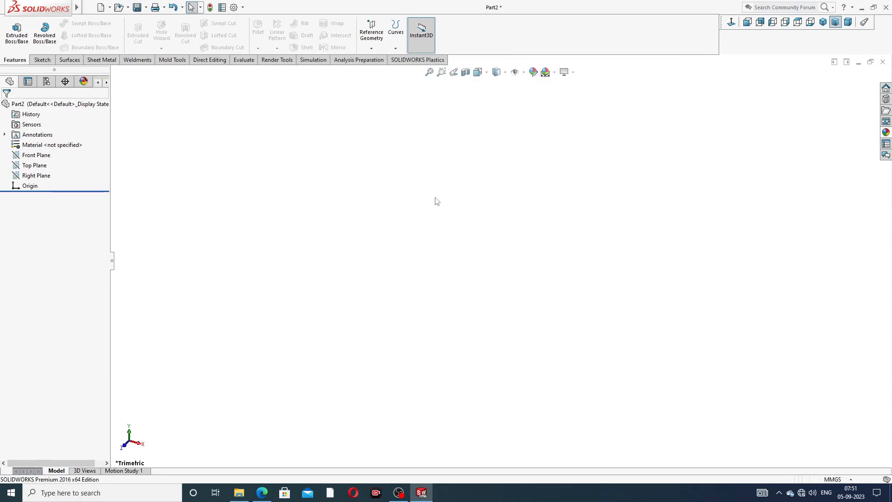
Check the Part-04 gland drawing and start a sketch on the Right Plane
{"action": "left_click", "coordinate": [262, 492]}
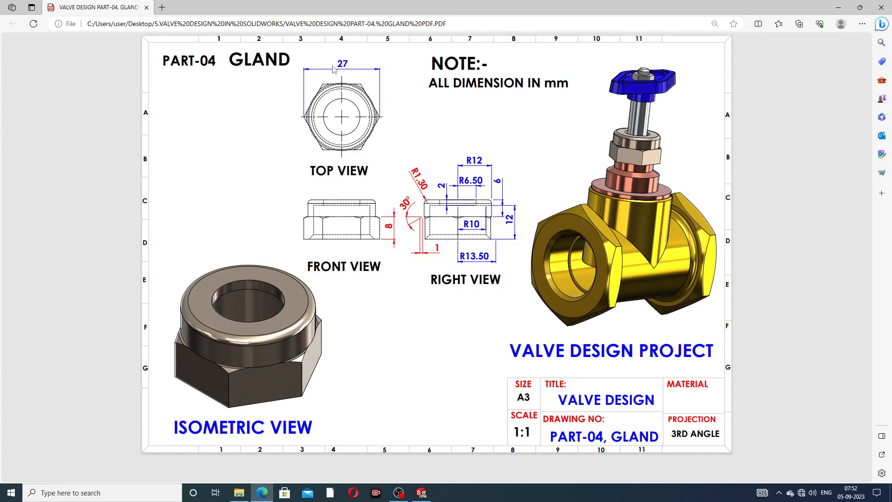
{"action": "left_click", "coordinate": [263, 493]}
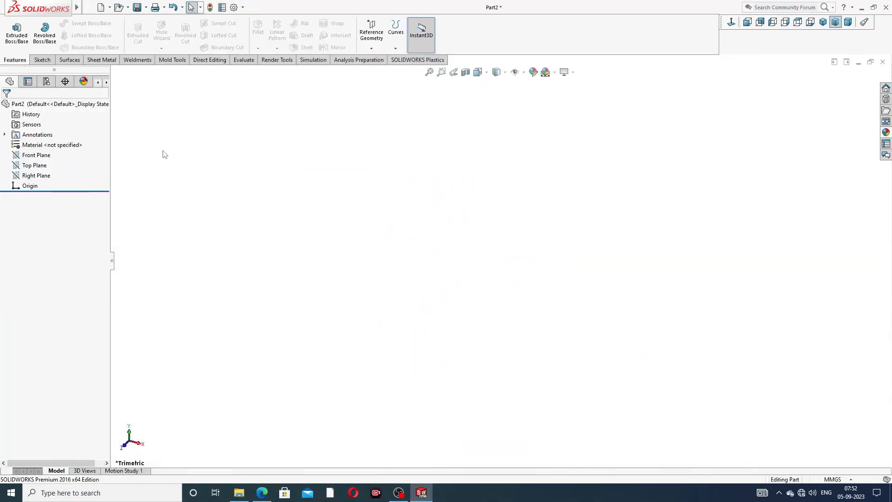
{"action": "left_click", "coordinate": [44, 180]}
{"action": "left_click", "coordinate": [51, 165]}
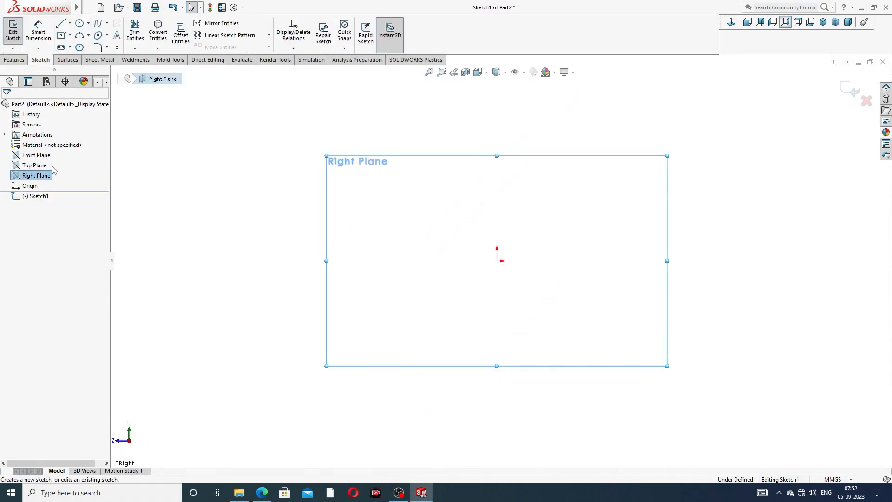
Draw a vertical centerline down to the origin and a short horizontal centerline about 3 mm long from the origin
{"action": "left_click", "coordinate": [89, 23]}
{"action": "left_click", "coordinate": [69, 23]}
{"action": "left_click", "coordinate": [80, 46]}
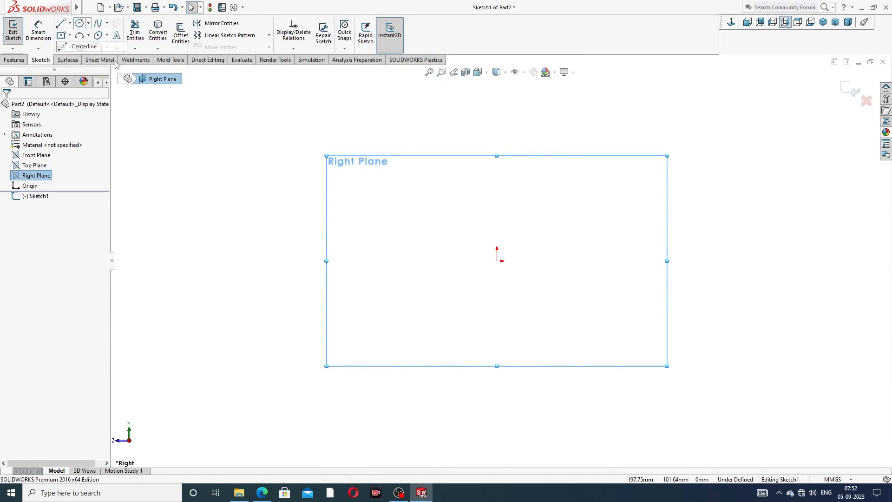
{"action": "left_click", "coordinate": [497, 110]}
{"action": "left_click", "coordinate": [497, 261]}
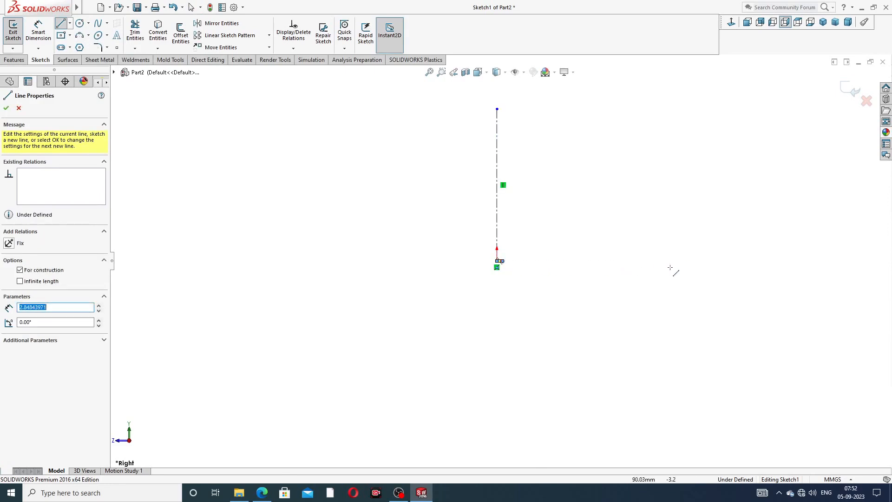
{"action": "right_click", "coordinate": [564, 228]}
{"action": "left_click", "coordinate": [583, 233]}
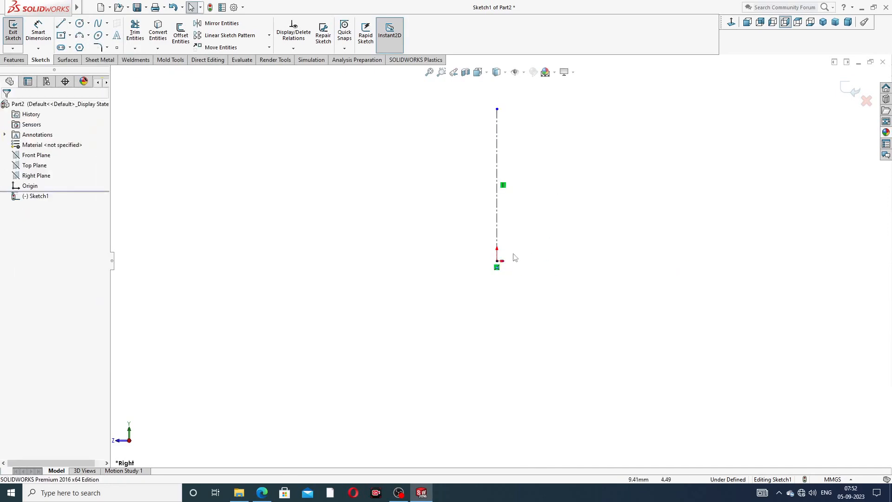
Extend the short horizontal centerline to about 88 mm from the origin and constrain it horizontal
{"action": "left_click_drag", "start_coordinate": [502, 261], "coordinate": [666, 263]}
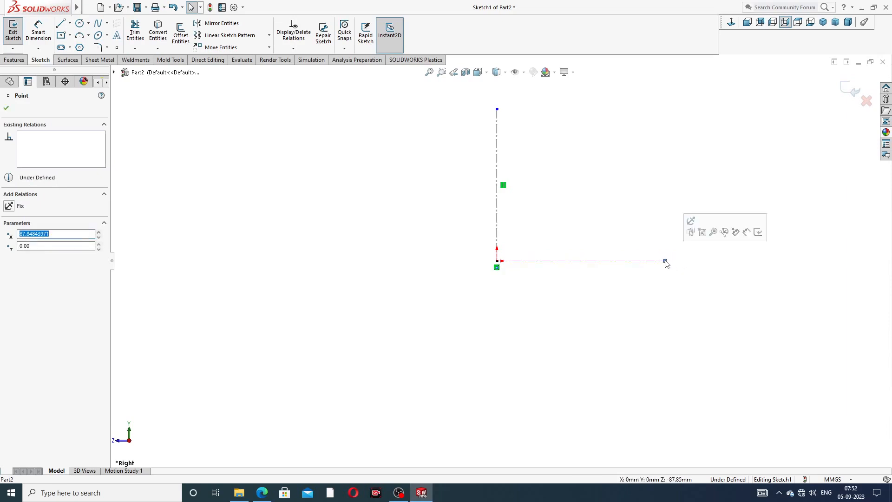
{"action": "left_click", "coordinate": [668, 201]}
{"action": "left_click", "coordinate": [642, 264]}
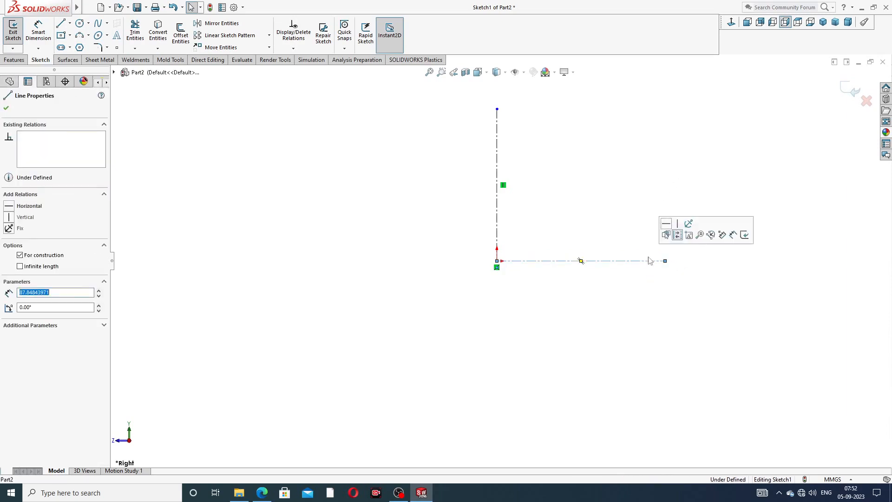
{"action": "left_click", "coordinate": [673, 233]}
{"action": "scroll", "coordinate": [623, 118], "scroll_direction": "up", "scroll_amount": 2}
{"action": "scroll", "coordinate": [572, 168], "scroll_direction": "down", "scroll_amount": 2}
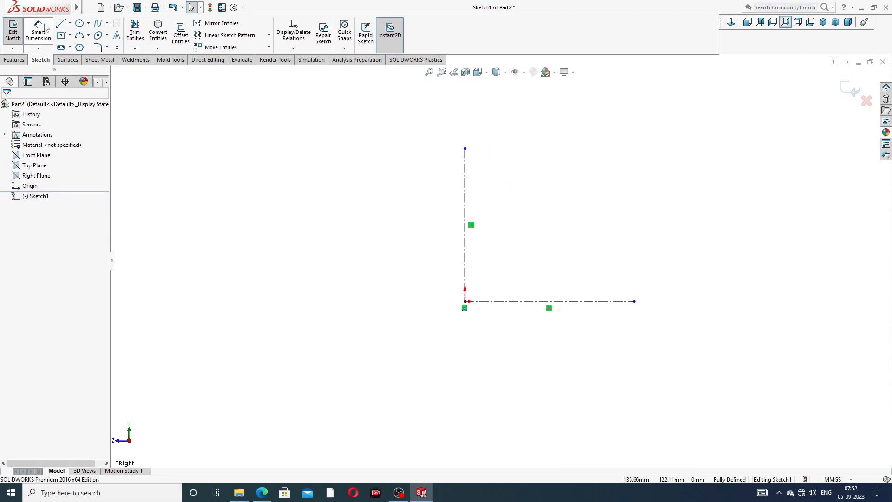
Sketch a vertical line about 43 mm up from the horizontal centerline, step it toward the vertical centerline and up, and add a top edge about 42 mm long
{"action": "left_click", "coordinate": [60, 23]}
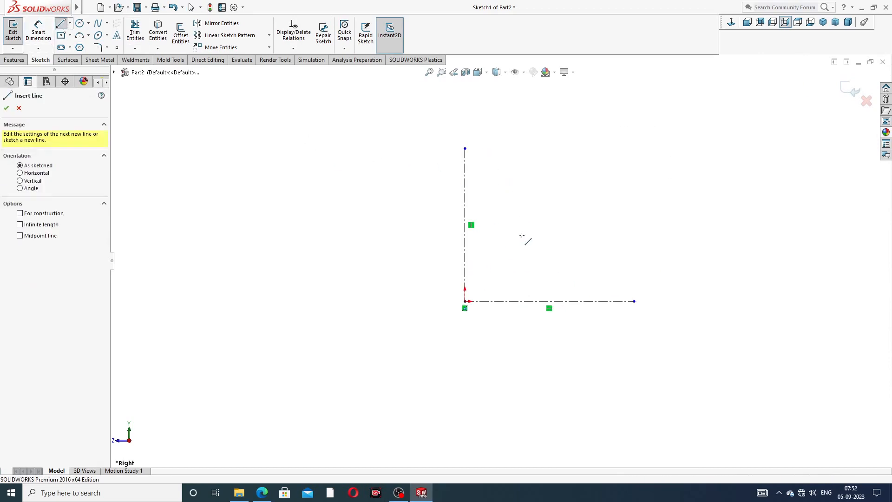
{"action": "left_click", "coordinate": [530, 301]}
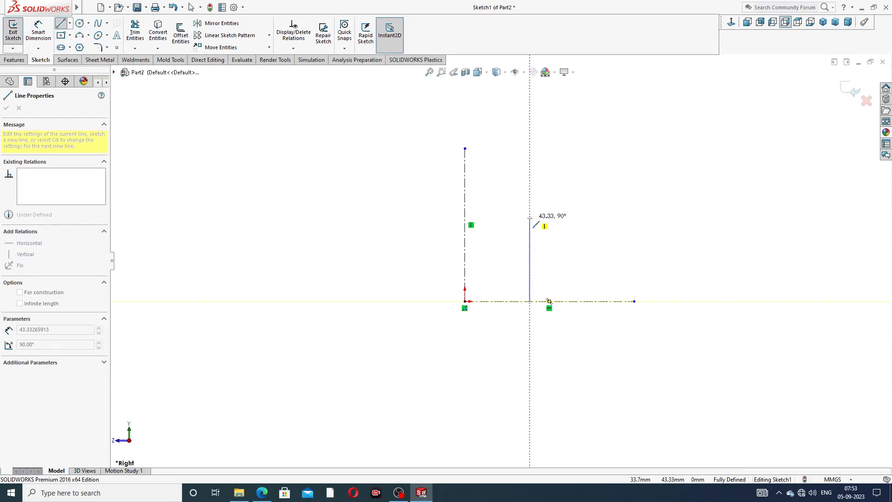
{"action": "left_click", "coordinate": [530, 218]}
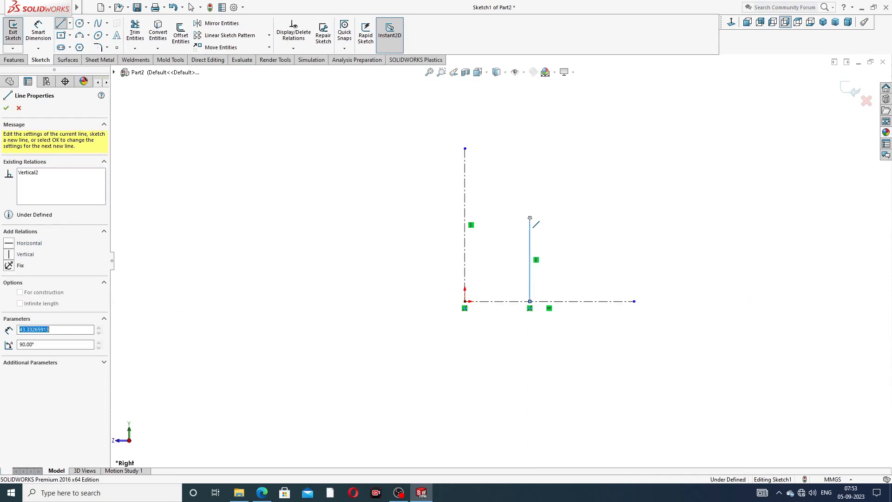
{"action": "left_click", "coordinate": [500, 218]}
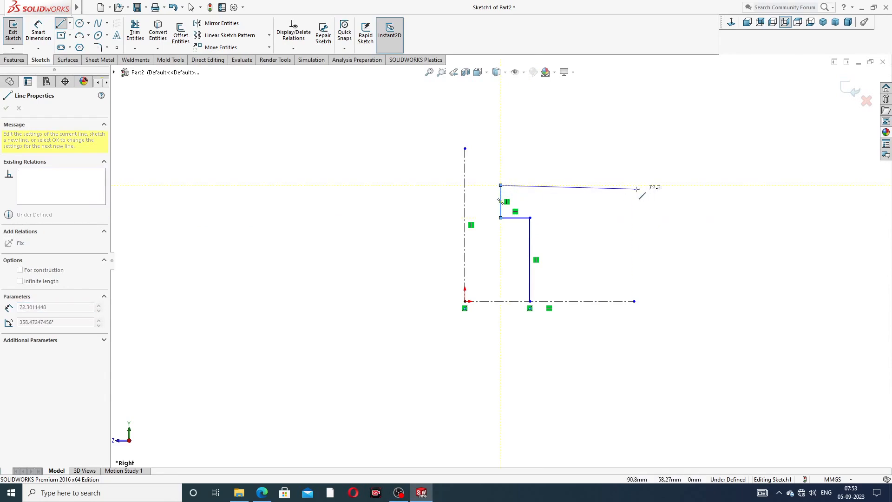
{"action": "double_click", "coordinate": [582, 185]}
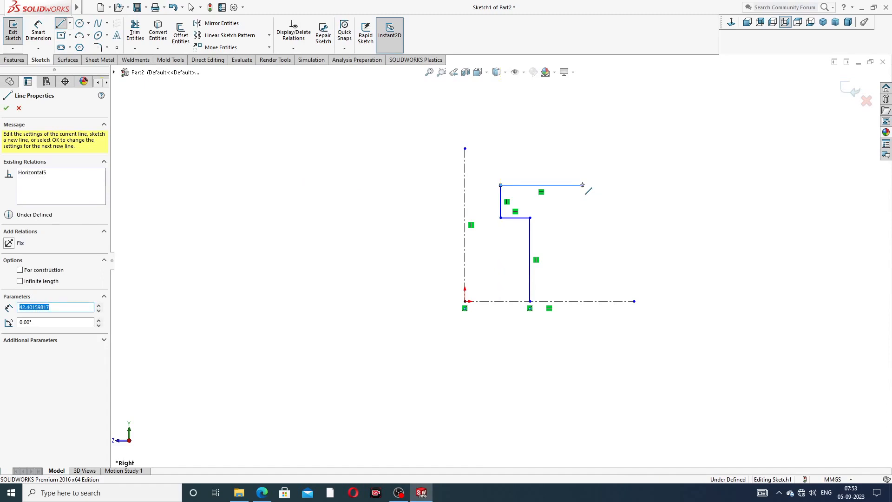
{"action": "left_click", "coordinate": [582, 185]}
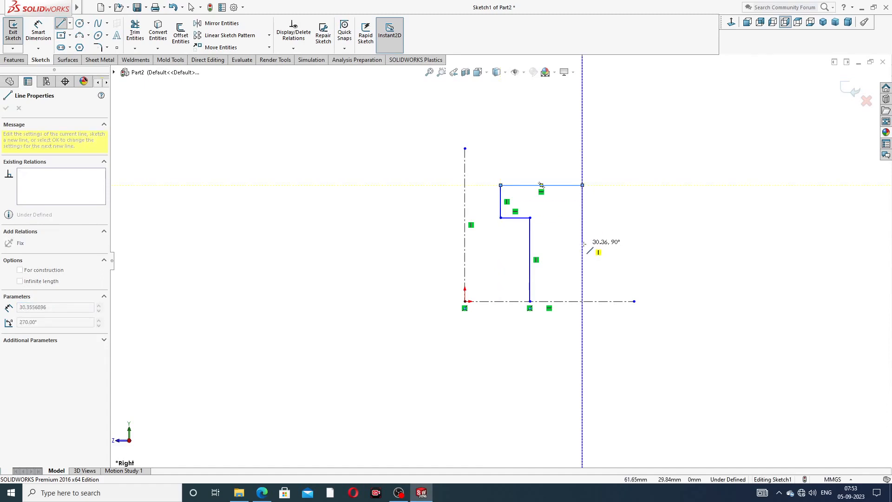
Close the profile with a stepped outer side down to the horizontal centerline and a base edge about 41 mm long
{"action": "left_click", "coordinate": [583, 238]}
{"action": "left_click", "coordinate": [609, 238]}
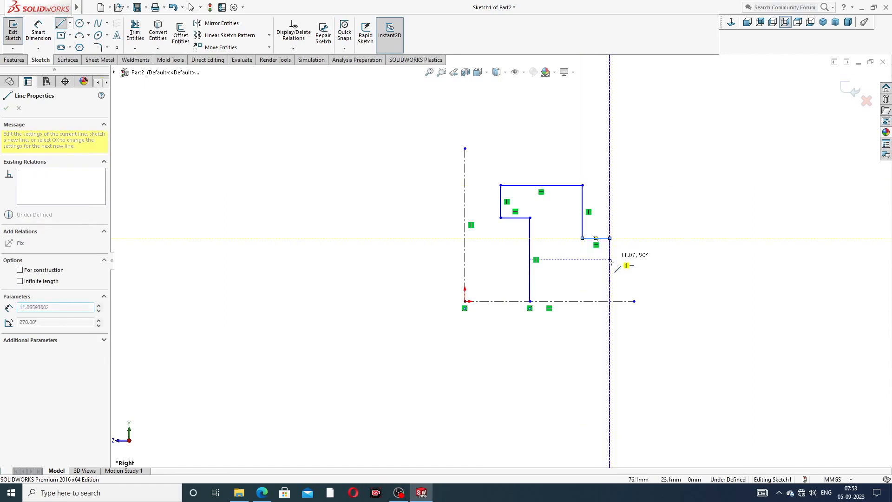
{"action": "left_click", "coordinate": [610, 301]}
{"action": "double_click", "coordinate": [530, 301]}
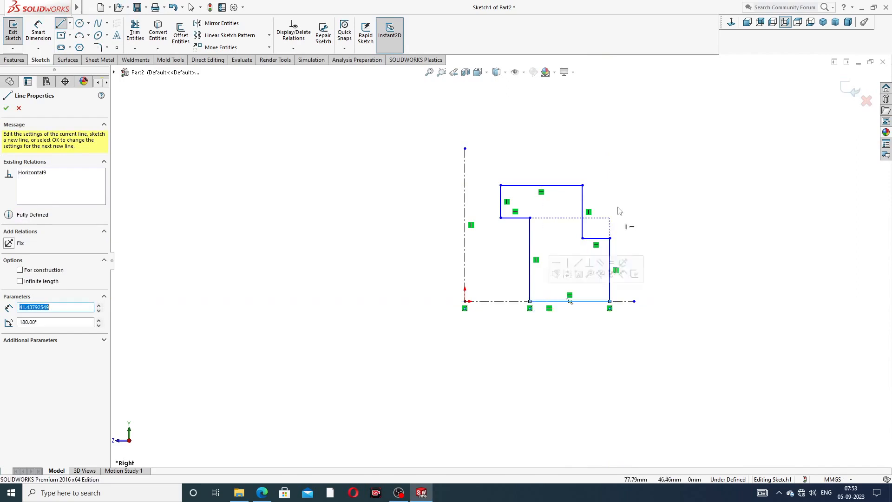
{"action": "right_click", "coordinate": [621, 203]}
{"action": "left_click", "coordinate": [644, 209]}
{"action": "scroll", "coordinate": [564, 262], "scroll_direction": "down", "scroll_amount": 1}
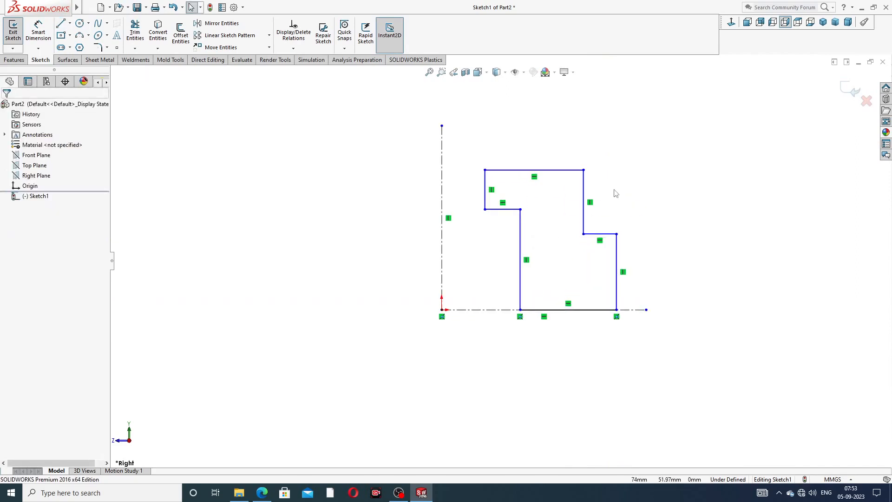
Dimension the lower inner vertical edge at 100 mm from the vertical centerline
{"action": "left_click", "coordinate": [44, 39]}
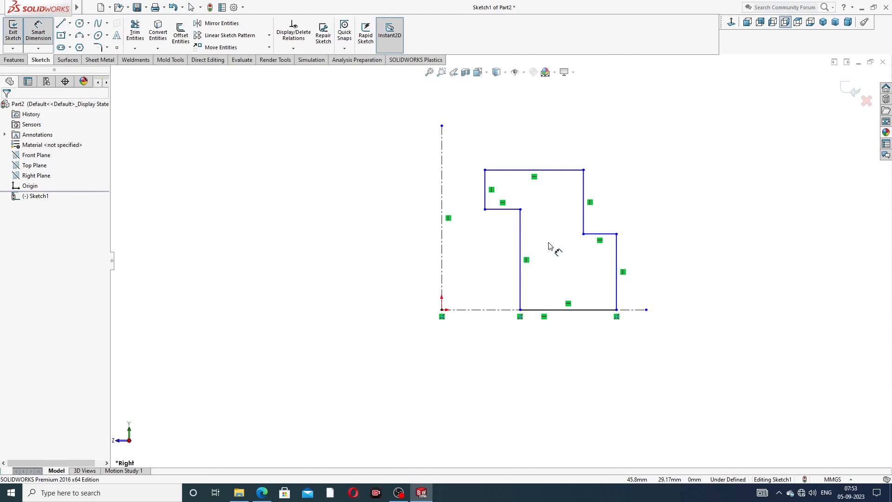
{"action": "left_click", "coordinate": [521, 287]}
{"action": "left_click", "coordinate": [443, 280]}
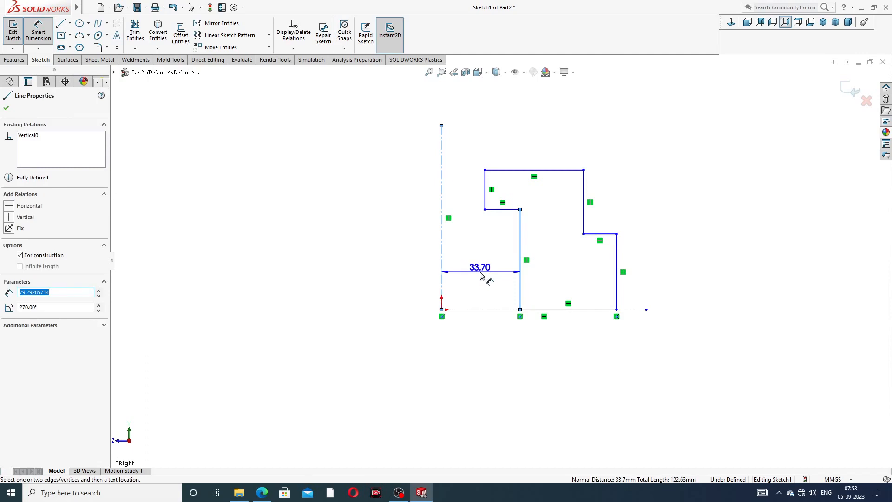
{"action": "left_click", "coordinate": [481, 275]}
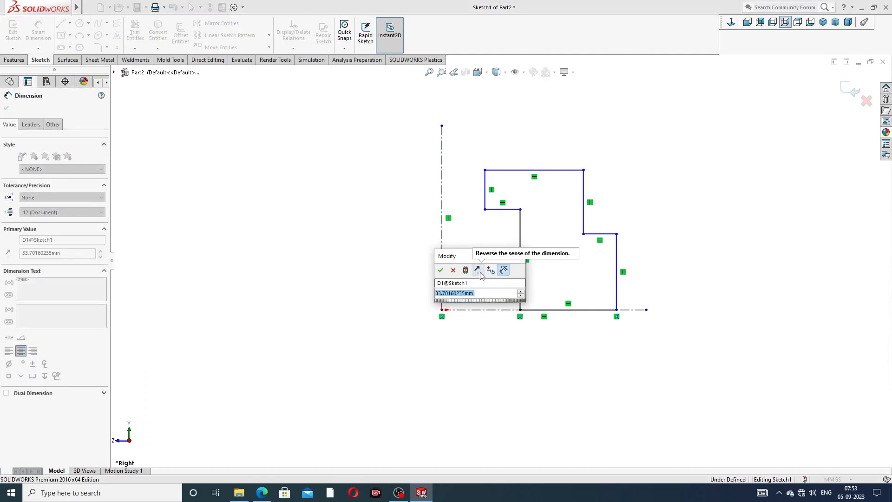
{"action": "type", "text": "100"}
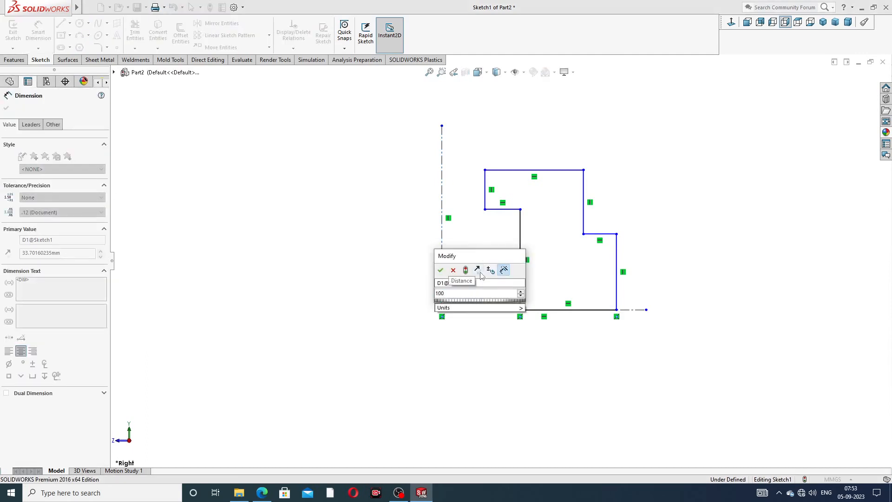
{"action": "key", "text": "Return"}
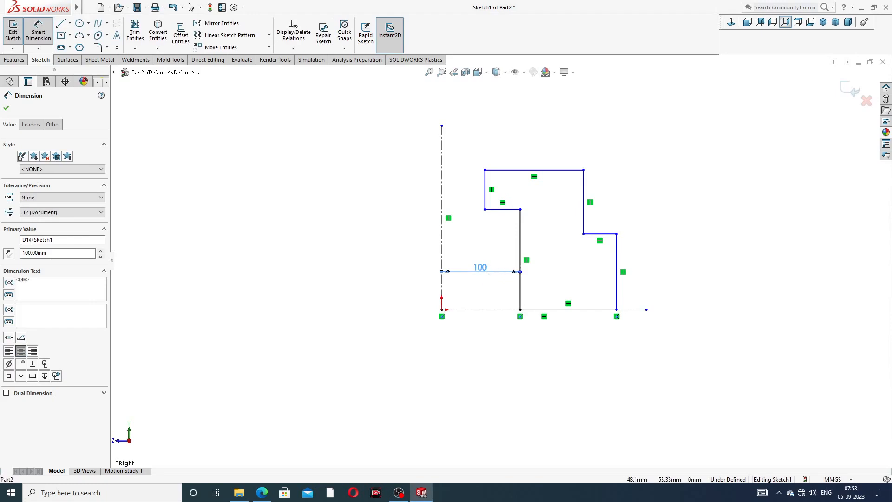
Change the lower inner edge's distance from the vertical centerline to 10 mm
{"action": "double_click", "coordinate": [482, 270]}
{"action": "type", "text": "10"}
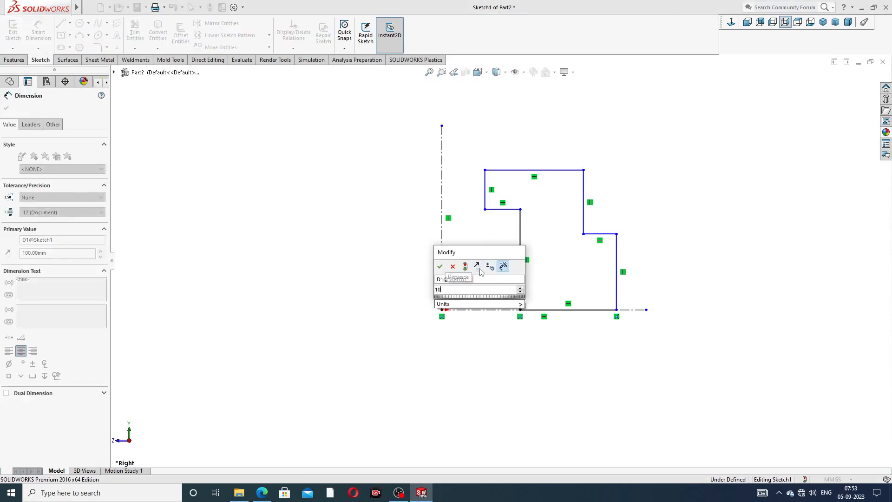
{"action": "key", "text": "Return"}
{"action": "left_click", "coordinate": [600, 208]}
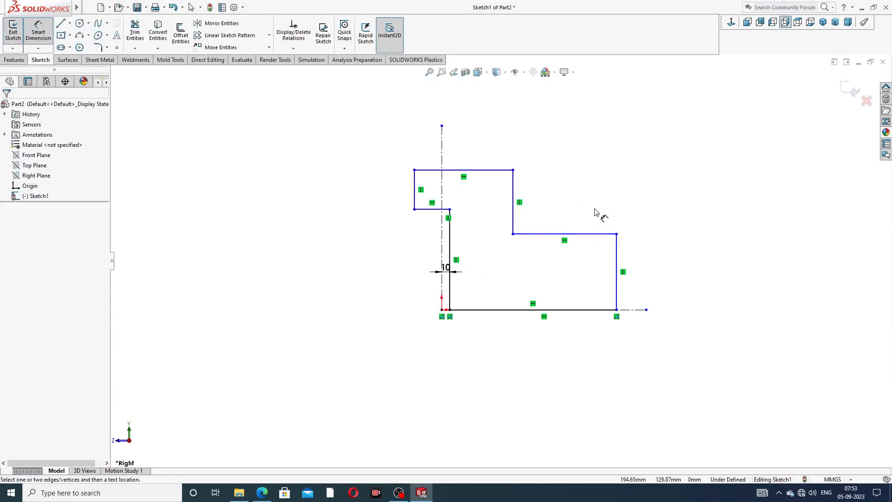
{"action": "right_click", "coordinate": [560, 171]}
{"action": "left_click", "coordinate": [579, 139]}
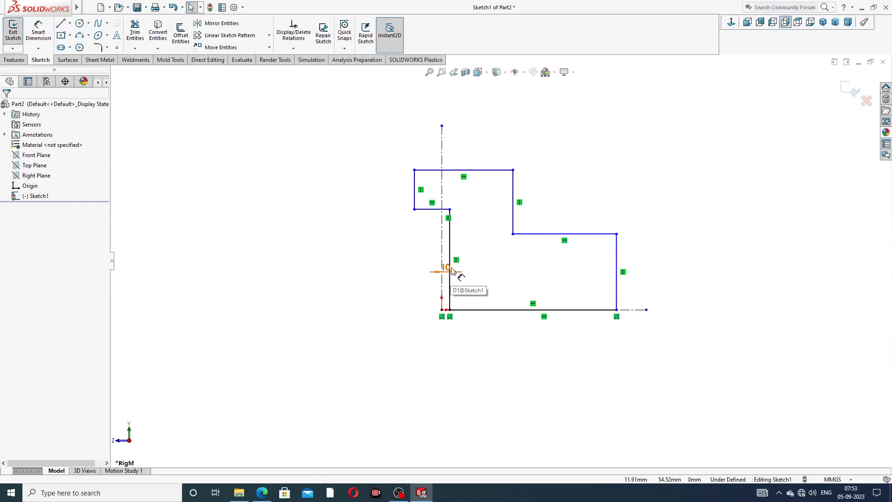
Try to reshape the profile by moving the lower outer edge inward and the upper inner edge to the profile's side of the centerline
{"action": "scroll", "coordinate": [451, 268], "scroll_direction": "up", "scroll_amount": 3}
{"action": "mouse_move", "coordinate": [568, 265]}
{"action": "left_mouse_down"}
{"action": "mouse_move", "coordinate": [485, 263]}
{"action": "mouse_move", "coordinate": [498, 264]}
{"action": "left_mouse_up"}
{"action": "scroll", "coordinate": [461, 268], "scroll_direction": "down", "scroll_amount": 3}
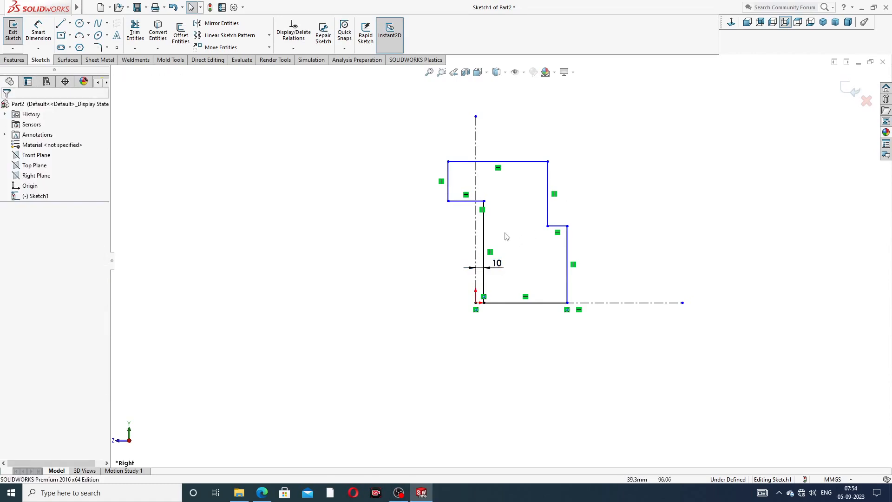
{"action": "left_click_drag", "start_coordinate": [449, 191], "coordinate": [482, 190]}
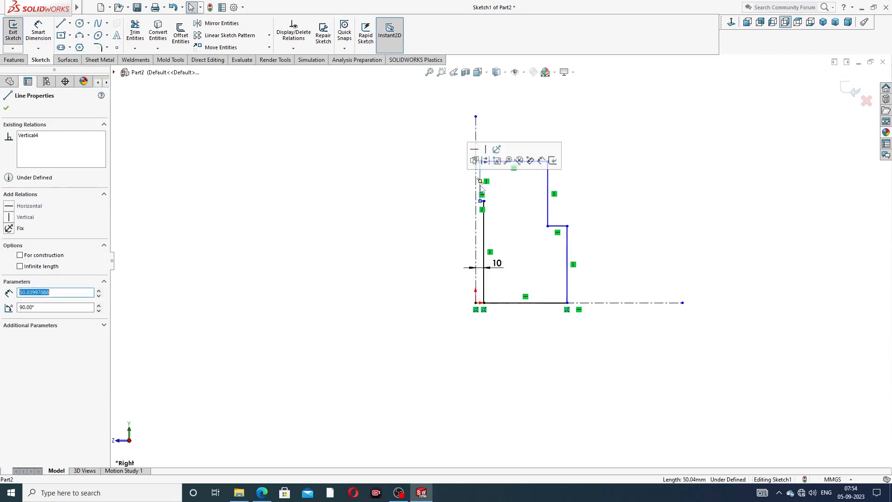
{"action": "left_click", "coordinate": [483, 233]}
{"action": "left_click", "coordinate": [603, 146]}
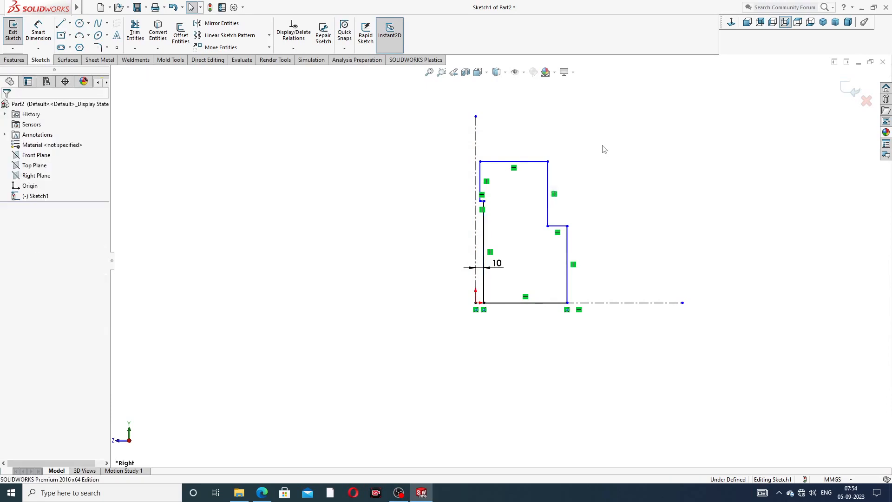
Undo the edge moves and the value changes made to the lower inner edge's distance dimension
{"action": "key", "text": "ctrl+z"}
{"action": "key", "text": "ctrl+z"}
{"action": "key", "text": "ctrl+z"}
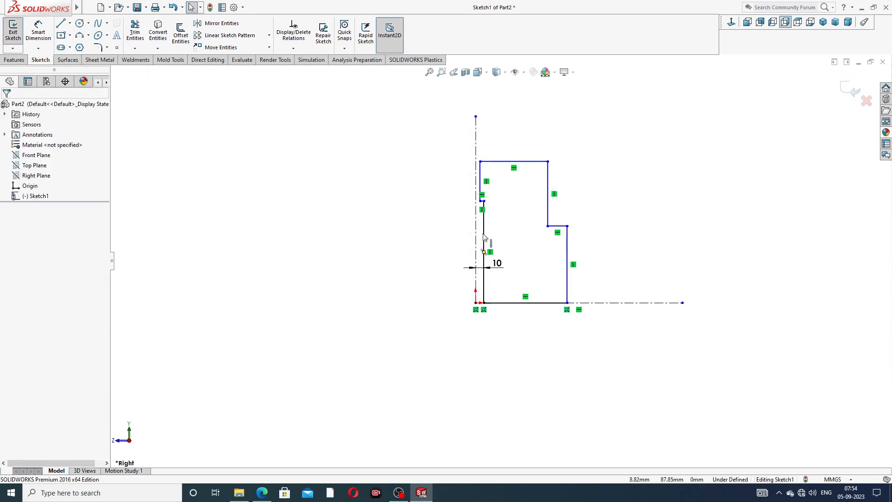
{"action": "key", "text": "ctrl+z"}
{"action": "key", "text": "ctrl+z"}
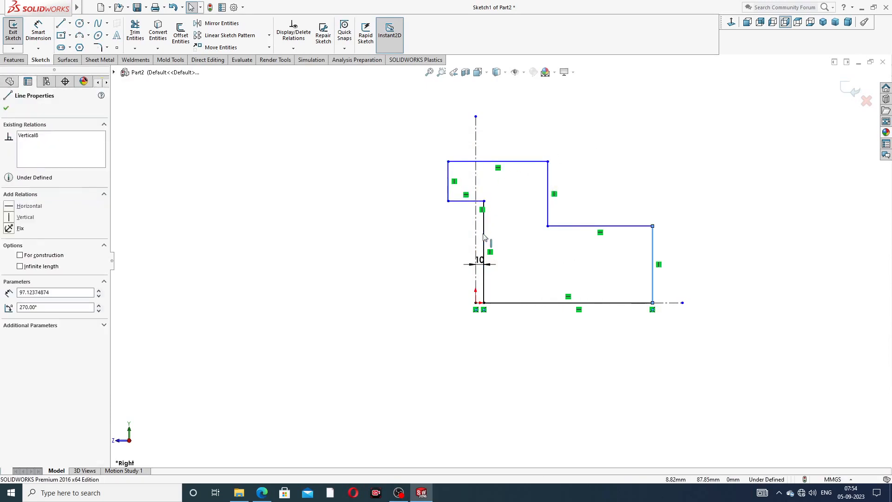
{"action": "key", "text": "ctrl+z"}
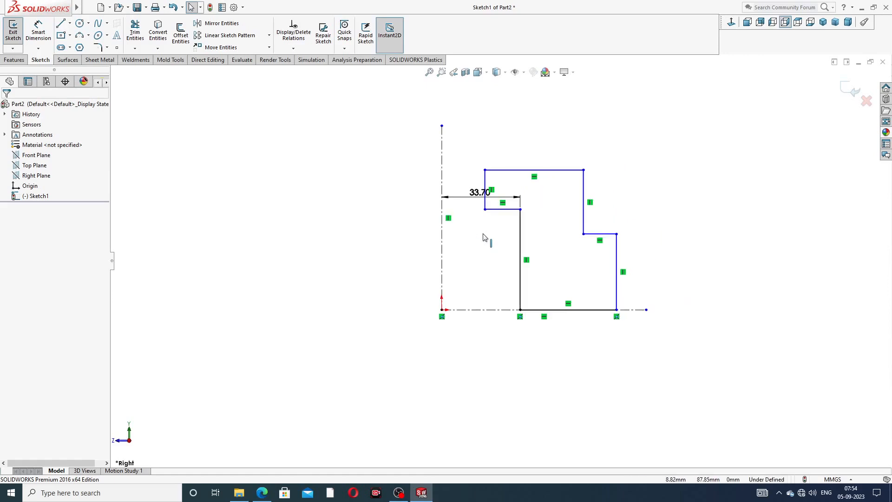
Reposition the lower inner edge's distance dimension beside that edge and set it to 10 mm
{"action": "left_click_drag", "start_coordinate": [479, 197], "coordinate": [483, 257]}
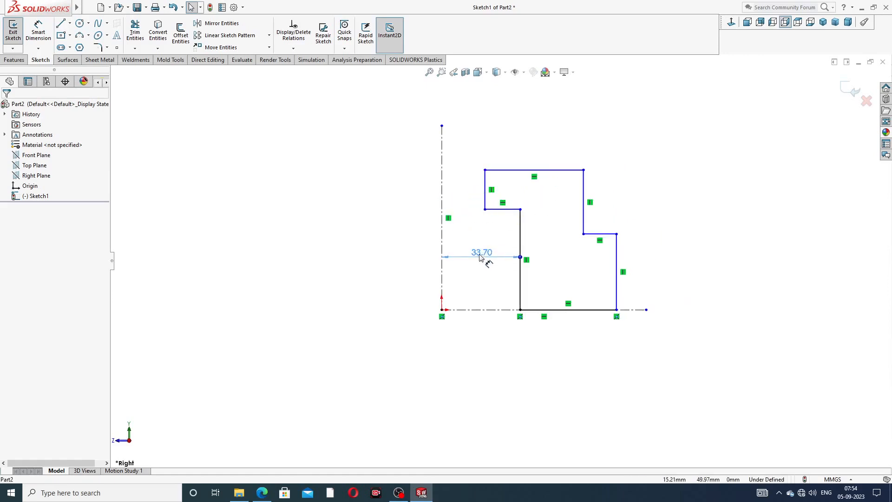
{"action": "double_click", "coordinate": [481, 253]}
{"action": "type", "text": "10"}
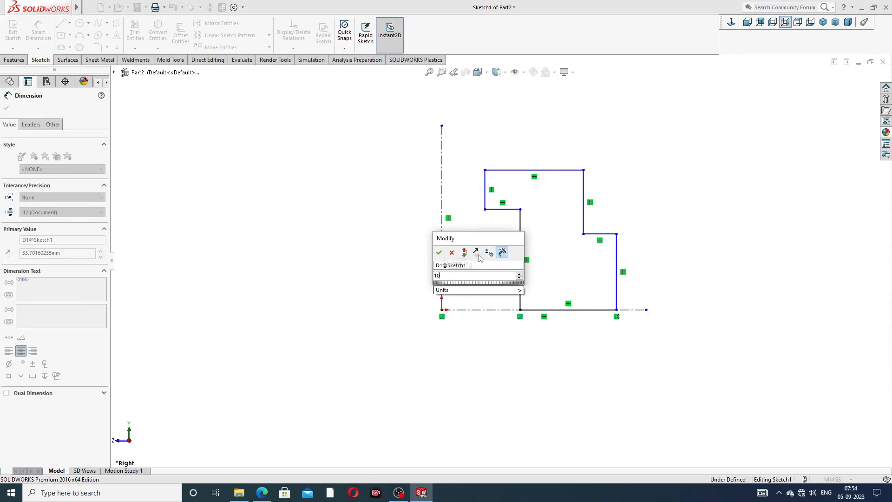
{"action": "key", "text": "Return"}
{"action": "left_click", "coordinate": [629, 163]}
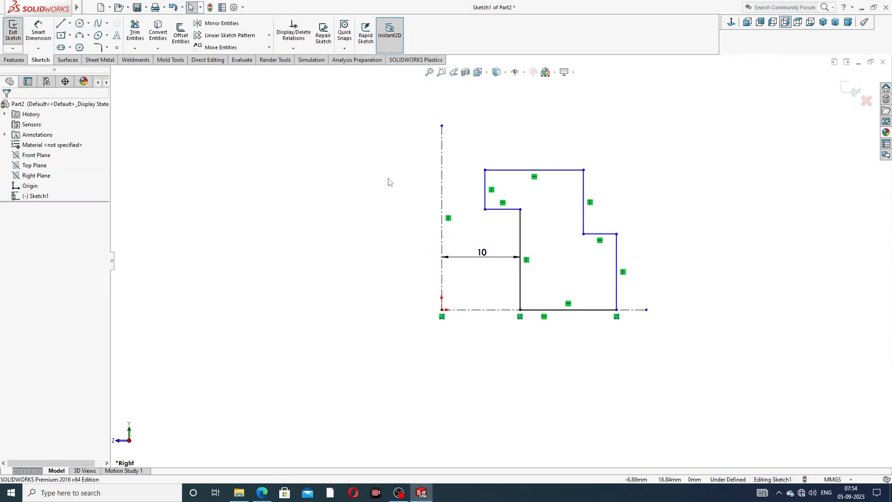
Dimension the lower outer vertical edge at 13.5 mm from the vertical centerline, placing the dimension below the profile
{"action": "left_click", "coordinate": [38, 32]}
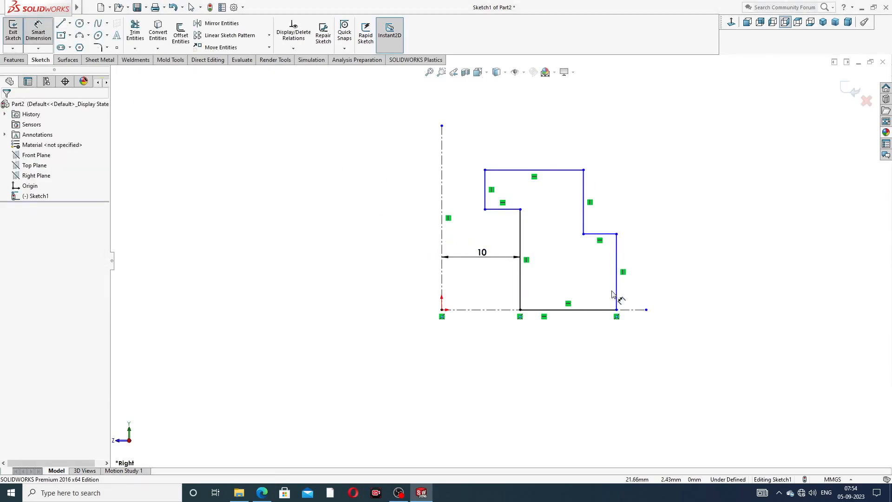
{"action": "left_click", "coordinate": [617, 295]}
{"action": "left_click", "coordinate": [443, 297]}
{"action": "left_click", "coordinate": [508, 342]}
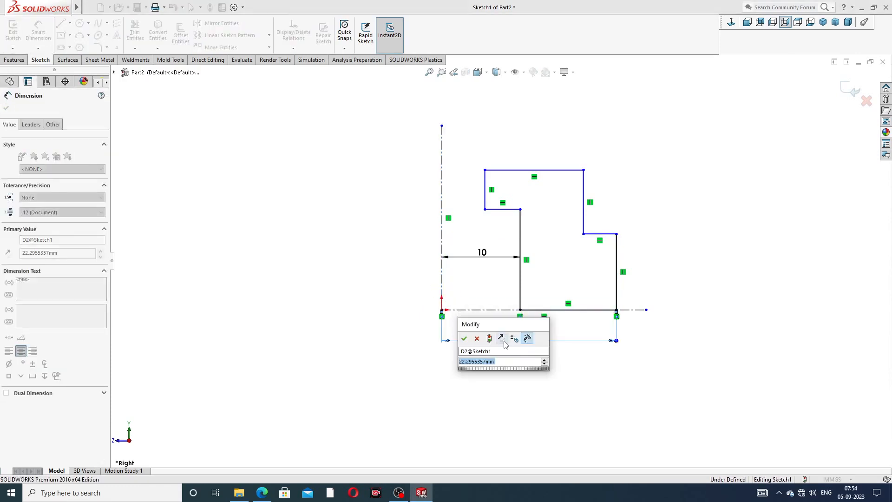
{"action": "type", "text": "13.5"}
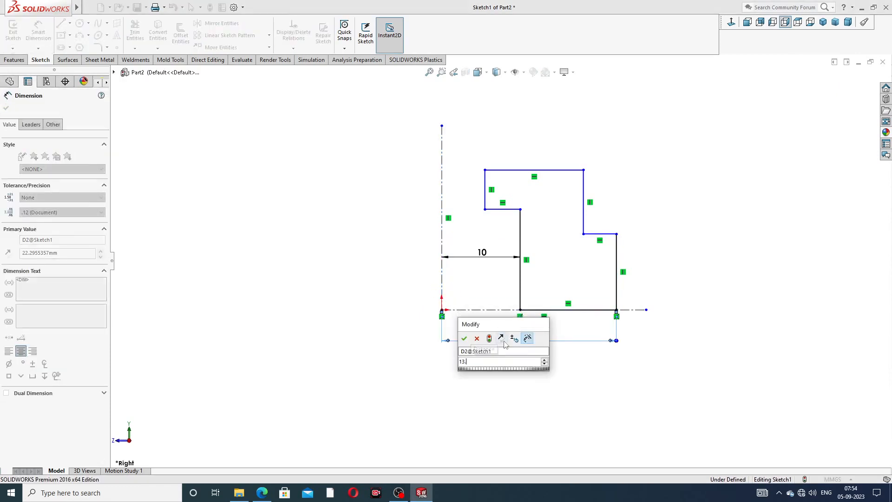
{"action": "key", "text": "Return"}
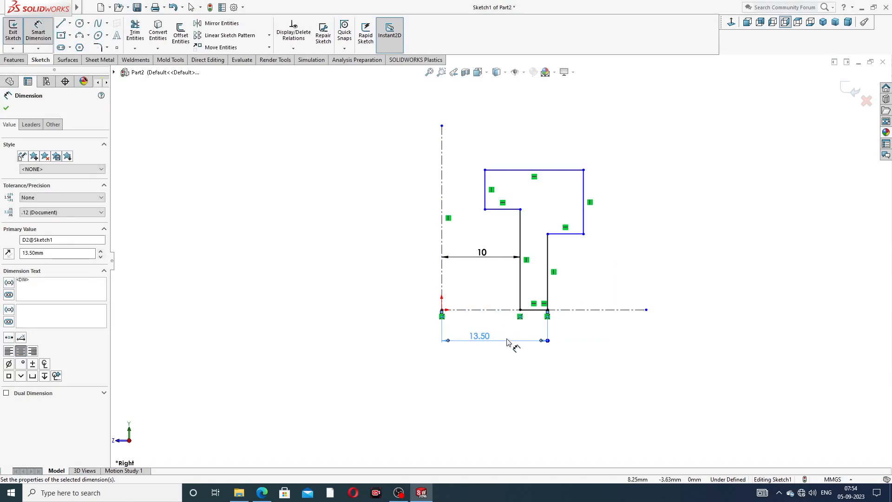
{"action": "left_click", "coordinate": [610, 281]}
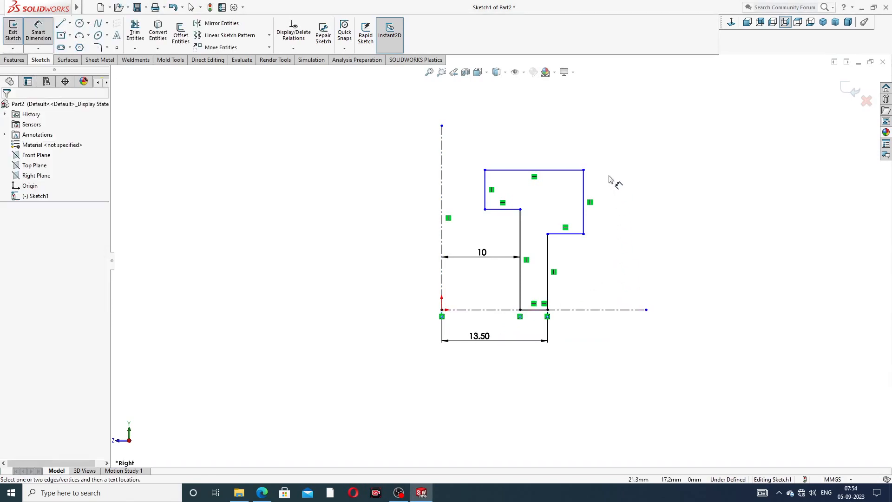
Dimension the upper inner vertical edge at 6.5 mm from the vertical centerline
{"action": "left_click", "coordinate": [485, 186]}
{"action": "left_click", "coordinate": [442, 195]}
{"action": "left_click", "coordinate": [460, 189]}
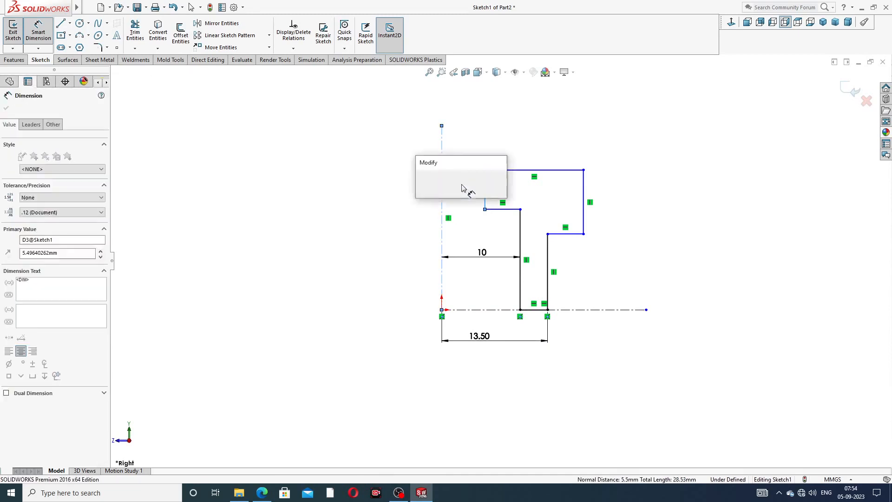
{"action": "type", "text": "6.5"}
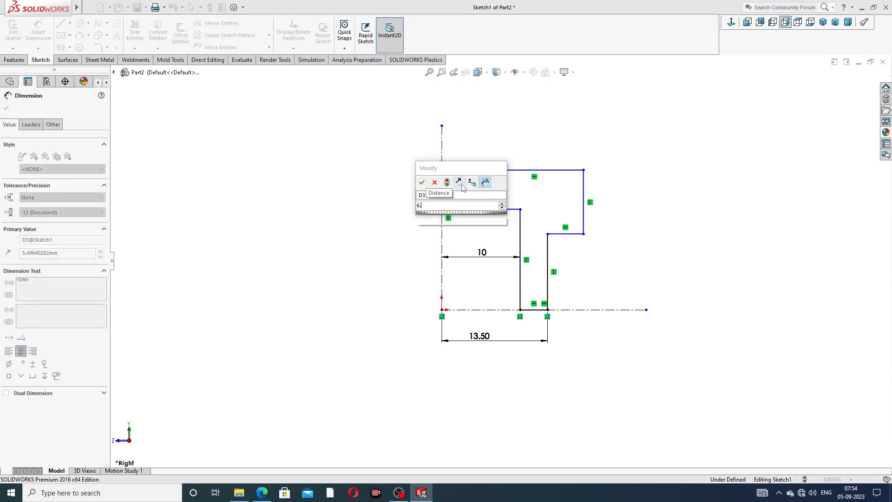
{"action": "key", "text": "Return"}
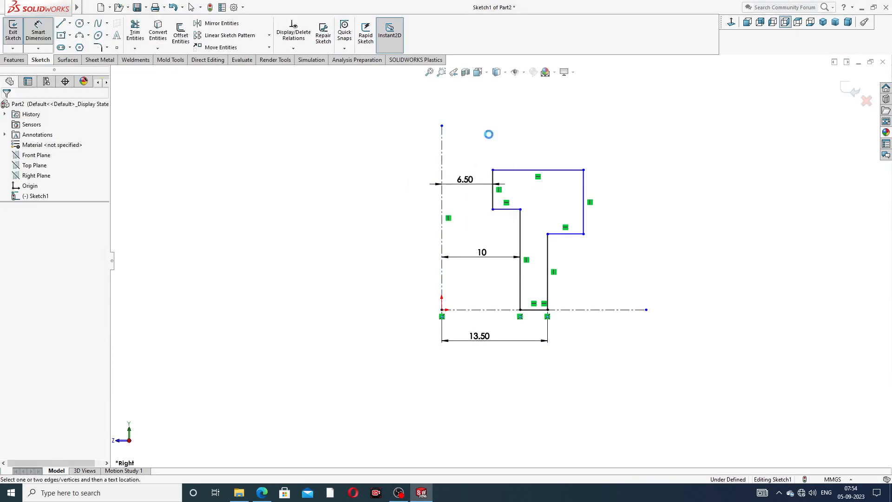
Dimension the upper outer vertical edge at 12 mm from the vertical centerline, placing the dimension above the profile
{"action": "left_click", "coordinate": [442, 153]}
{"action": "left_click", "coordinate": [584, 182]}
{"action": "left_click", "coordinate": [513, 145]}
{"action": "type", "text": "12"}
{"action": "key", "text": "Return"}
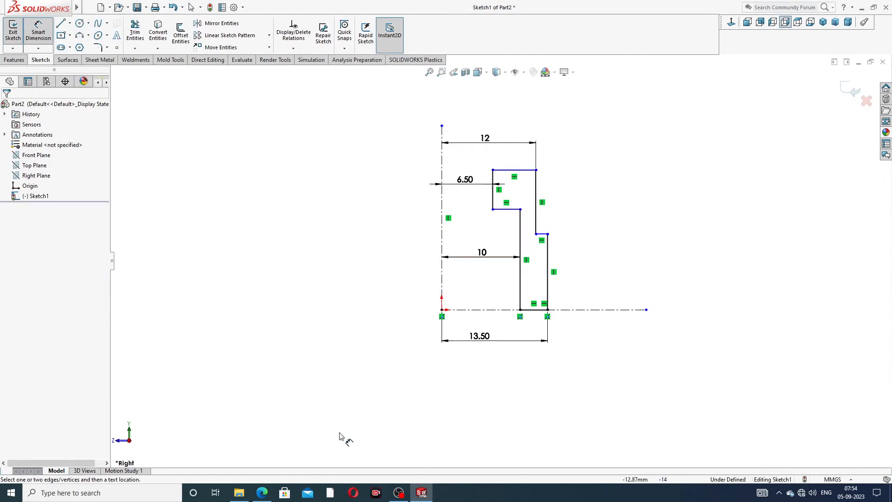
Consult the Part-04 gland drawing and tidy the 13.5, 10, 2 and 12 mm dimensions' positions around the profile, ending dimensioning
{"action": "left_click", "coordinate": [270, 492]}
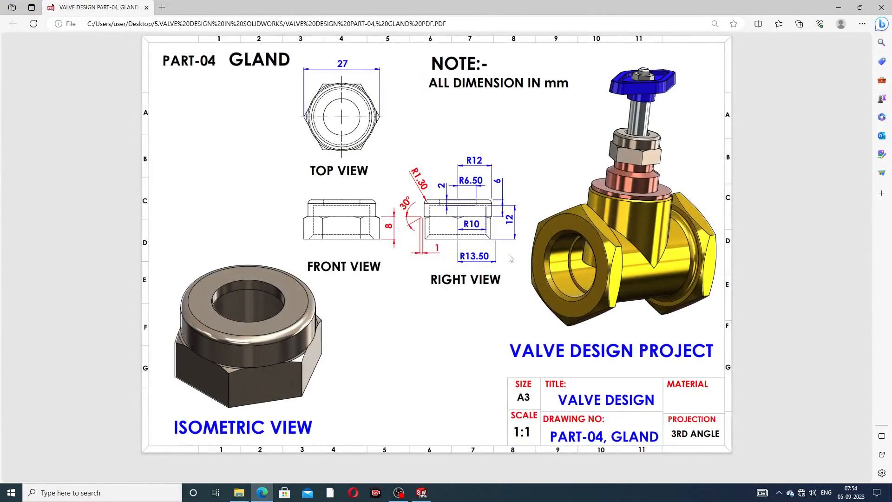
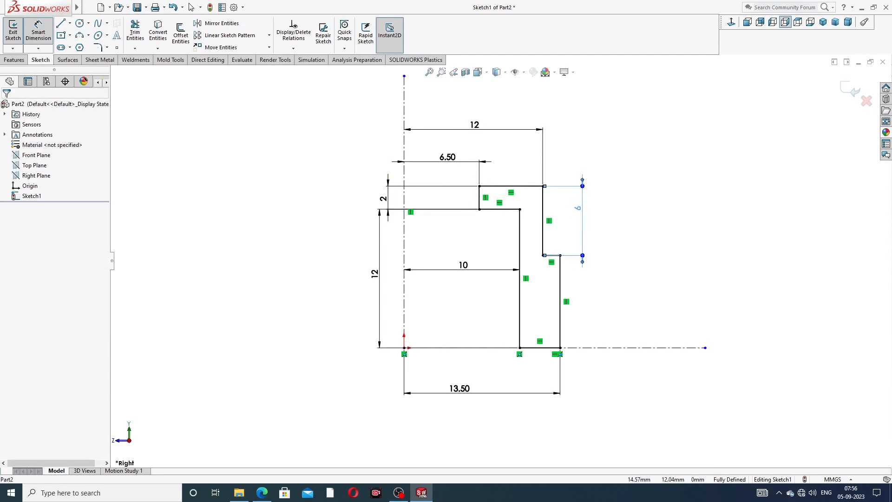
{"action": "left_click_drag", "start_coordinate": [470, 393], "coordinate": [483, 376]}
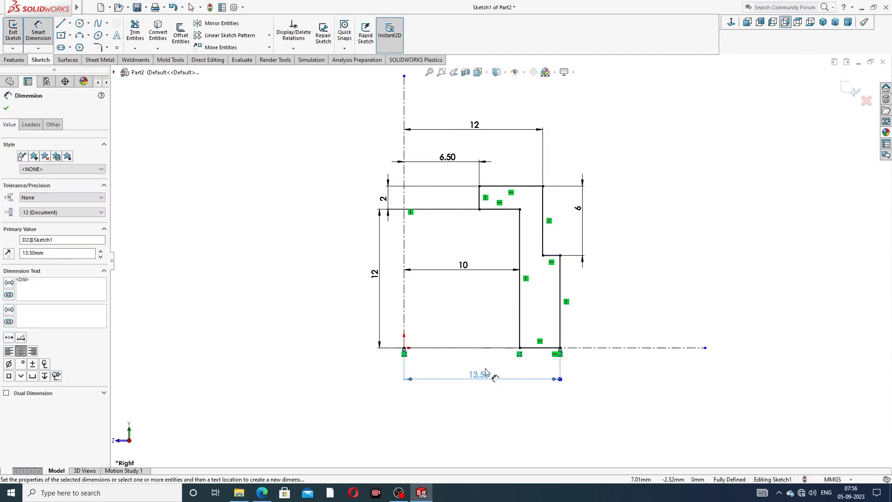
{"action": "left_click_drag", "start_coordinate": [465, 271], "coordinate": [463, 280]}
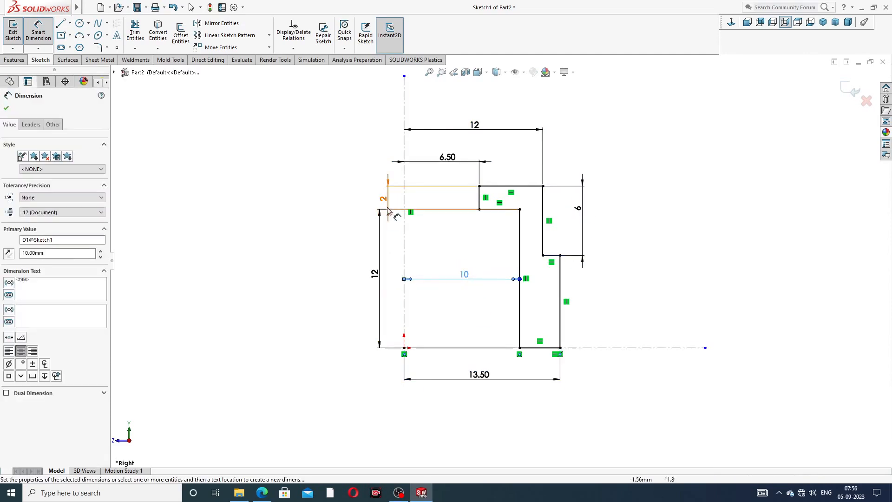
{"action": "left_click_drag", "start_coordinate": [384, 199], "coordinate": [355, 197]}
{"action": "left_click_drag", "start_coordinate": [374, 273], "coordinate": [364, 275]}
{"action": "left_click", "coordinate": [638, 181]}
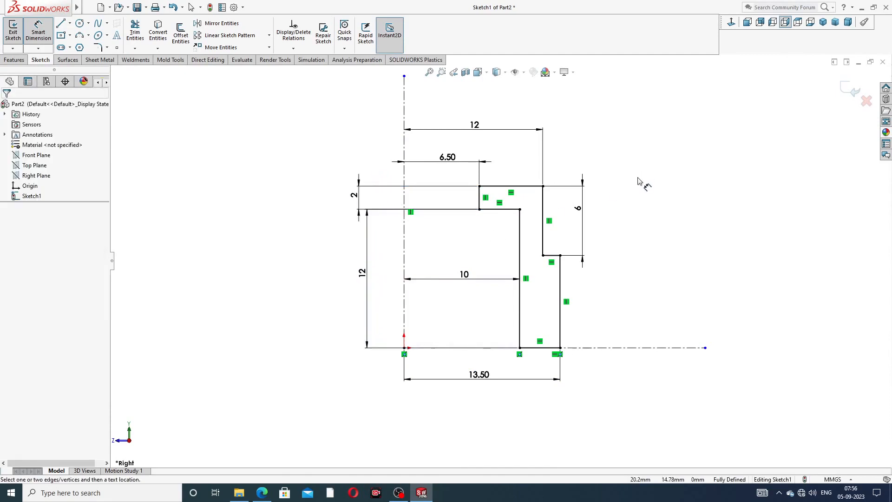
{"action": "right_click", "coordinate": [649, 172]}
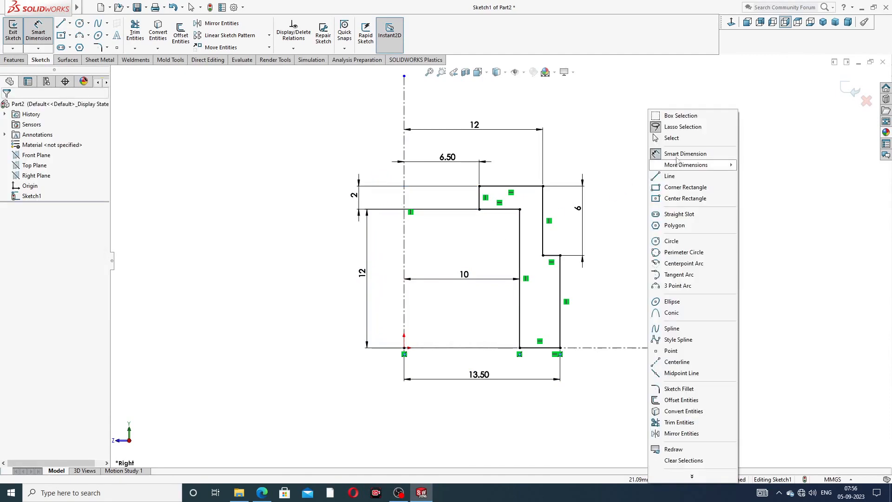
{"action": "left_click", "coordinate": [677, 140]}
Revolve the stepped gland profile 360 degrees about the vertical centerline into a solid
{"action": "scroll", "coordinate": [641, 190], "scroll_direction": "up", "scroll_amount": 2}
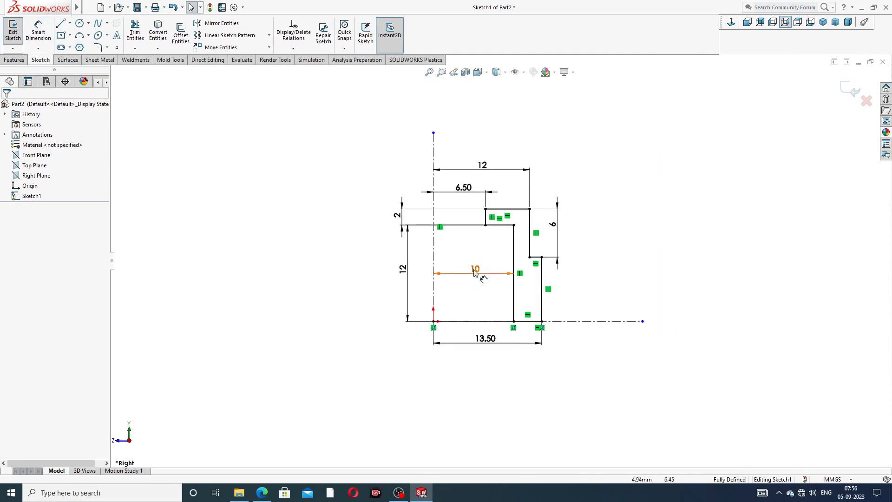
{"action": "scroll", "coordinate": [483, 266], "scroll_direction": "down", "scroll_amount": 1}
{"action": "scroll", "coordinate": [484, 266], "scroll_direction": "down", "scroll_amount": 1}
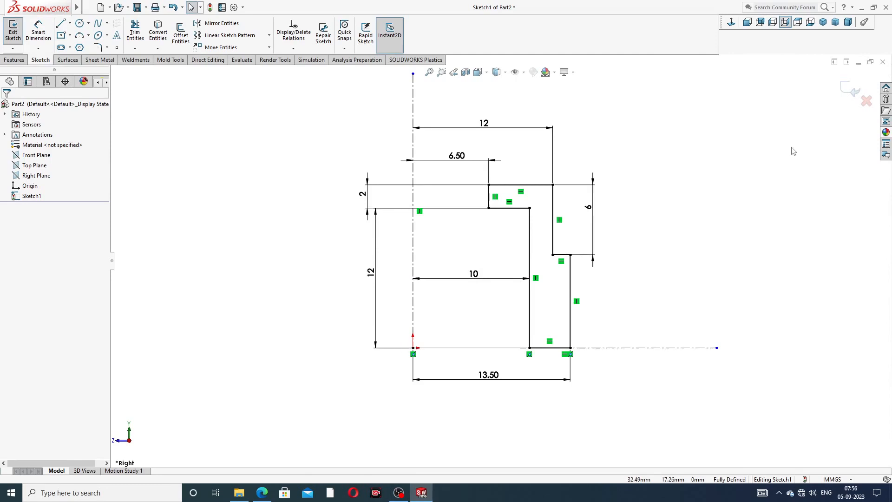
{"action": "left_click", "coordinate": [14, 60]}
{"action": "left_click", "coordinate": [46, 33]}
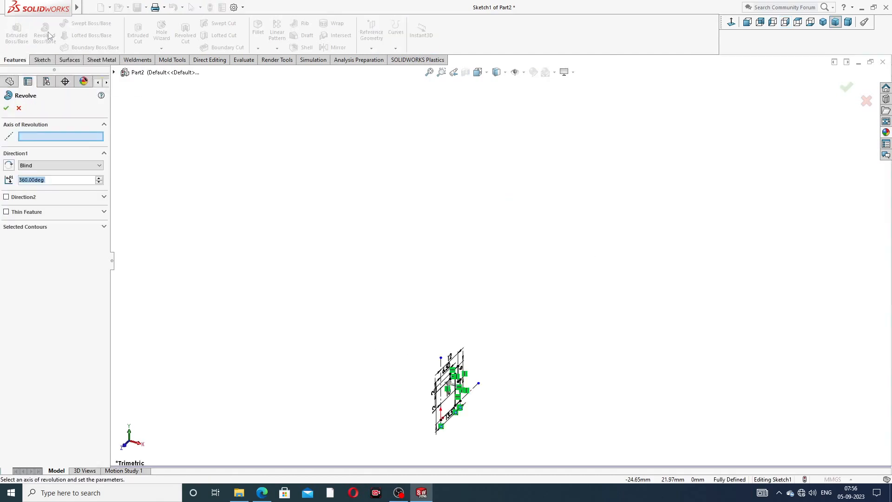
{"action": "scroll", "coordinate": [462, 446], "scroll_direction": "down", "scroll_amount": 3}
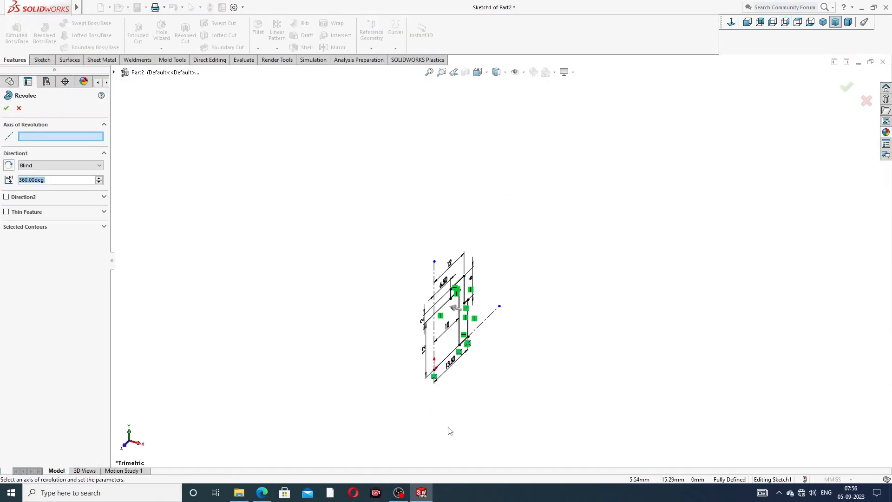
{"action": "scroll", "coordinate": [443, 249], "scroll_direction": "down", "scroll_amount": 2}
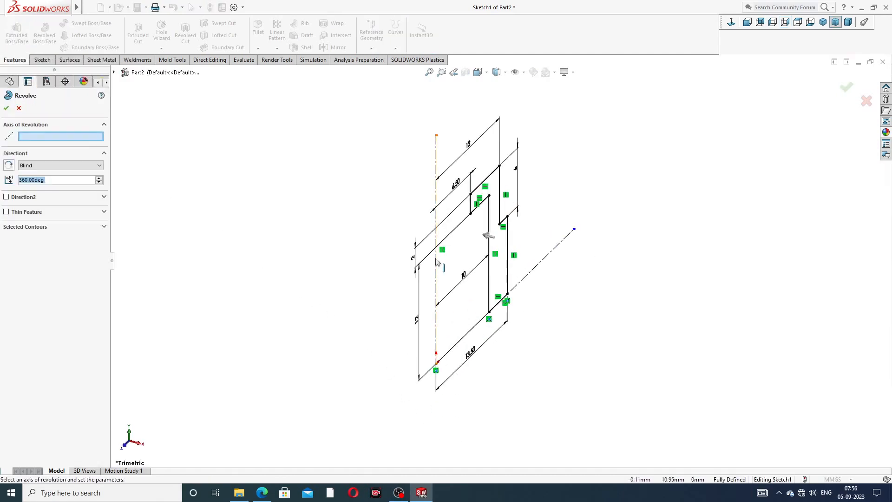
{"action": "left_click", "coordinate": [436, 260]}
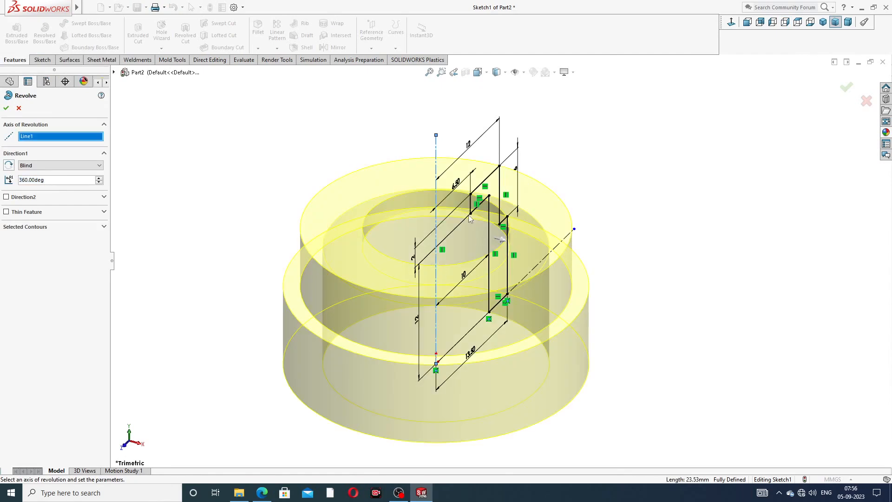
{"action": "left_click", "coordinate": [6, 109]}
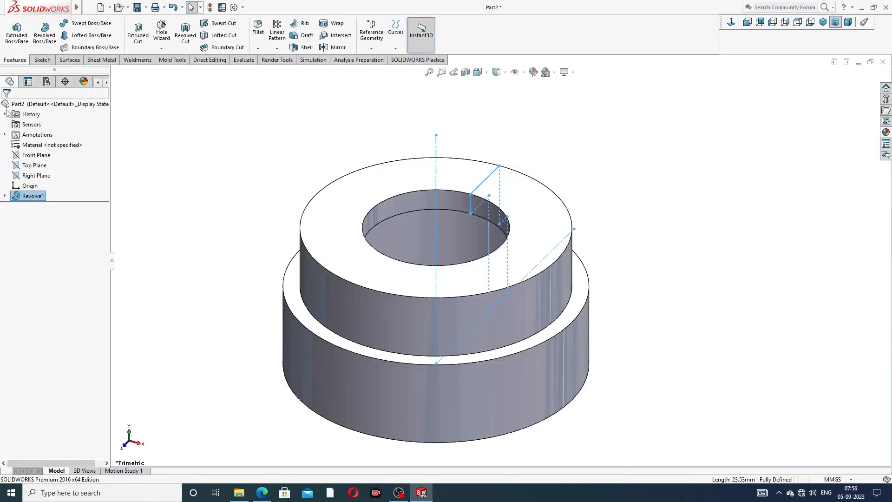
Fillet the outer edge of the gland's upper face with a 1.3 mm radius, checking the value against the drawing
{"action": "scroll", "coordinate": [467, 241], "scroll_direction": "up", "scroll_amount": 3}
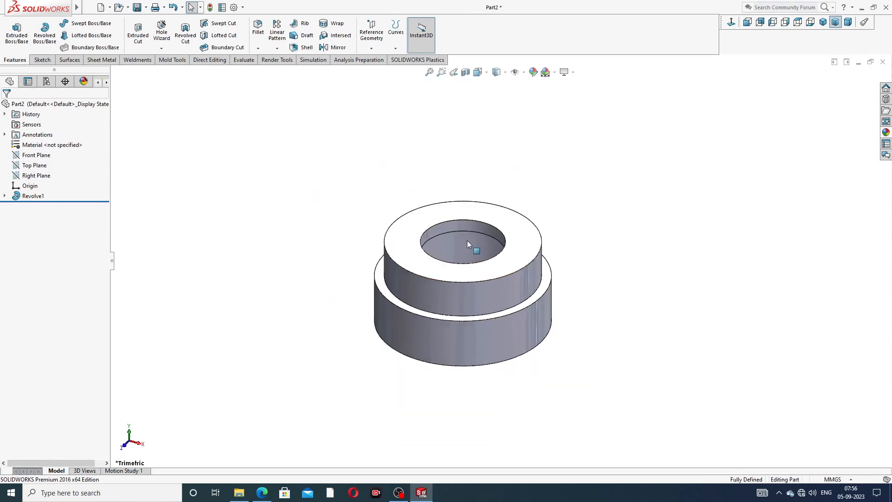
{"action": "middle_click_drag", "start_coordinate": [451, 280], "coordinate": [486, 309]}
{"action": "scroll", "coordinate": [453, 300], "scroll_direction": "down", "scroll_amount": 2}
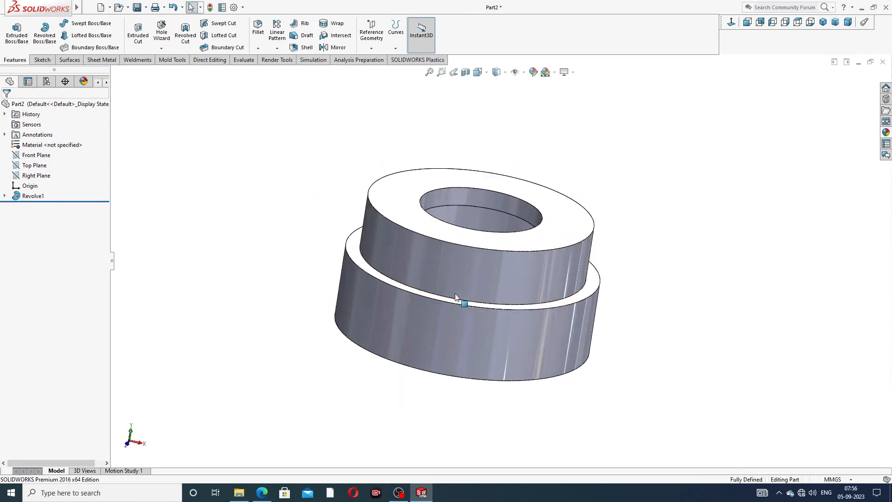
{"action": "left_click", "coordinate": [259, 48]}
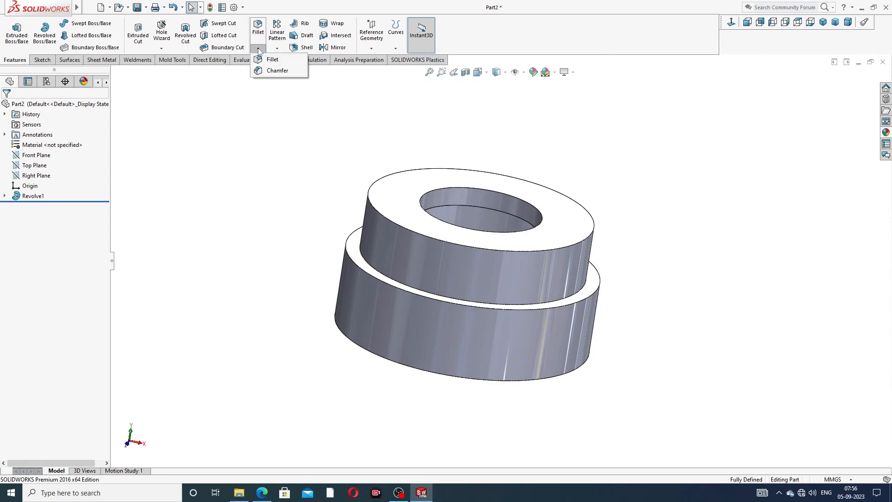
{"action": "left_click", "coordinate": [273, 63]}
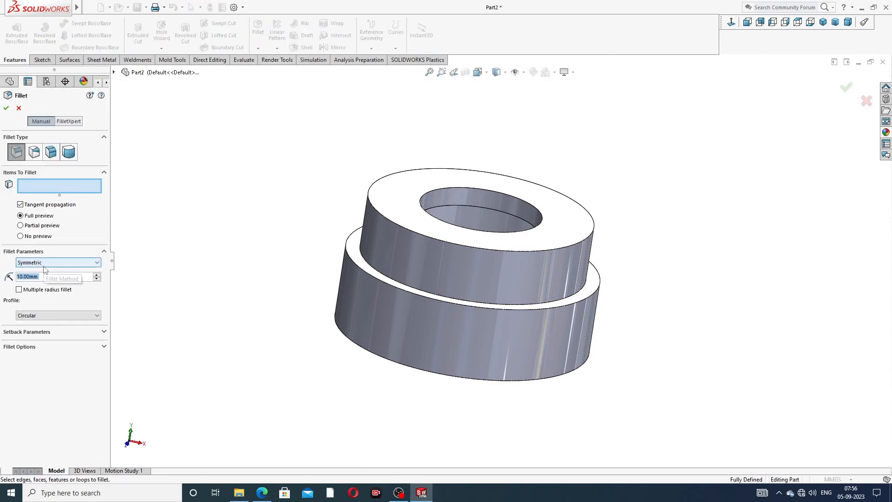
{"action": "type", "text": "1."}
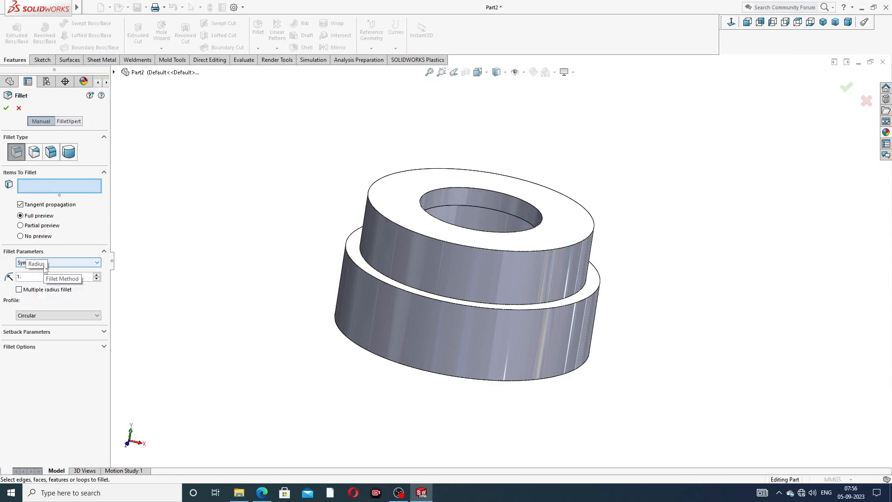
{"action": "type", "text": "3"}
{"action": "key", "text": "Return"}
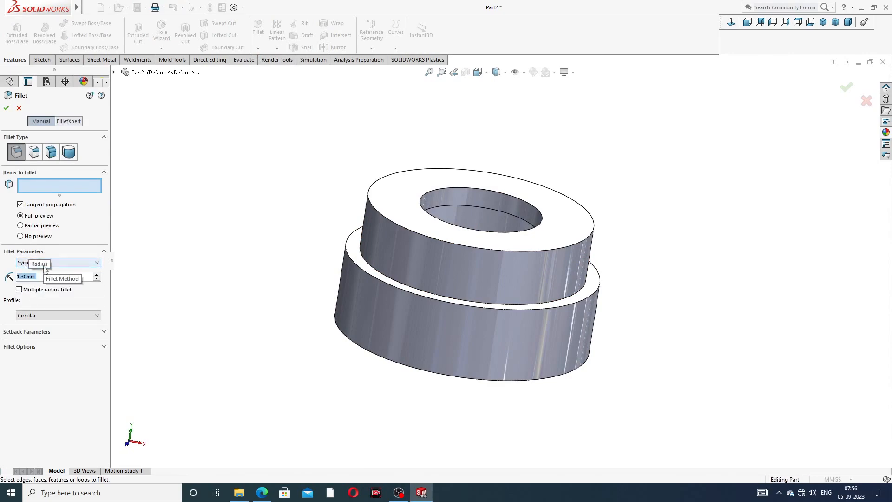
{"action": "left_click", "coordinate": [262, 494]}
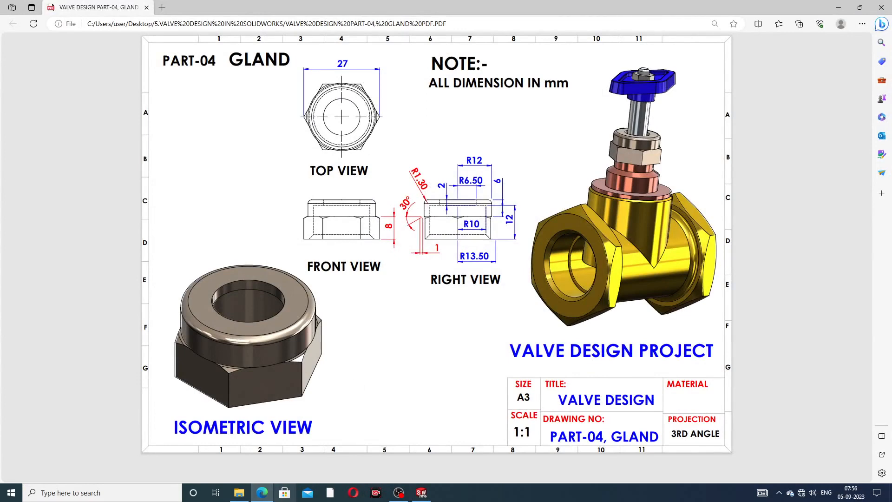
{"action": "left_click", "coordinate": [262, 493]}
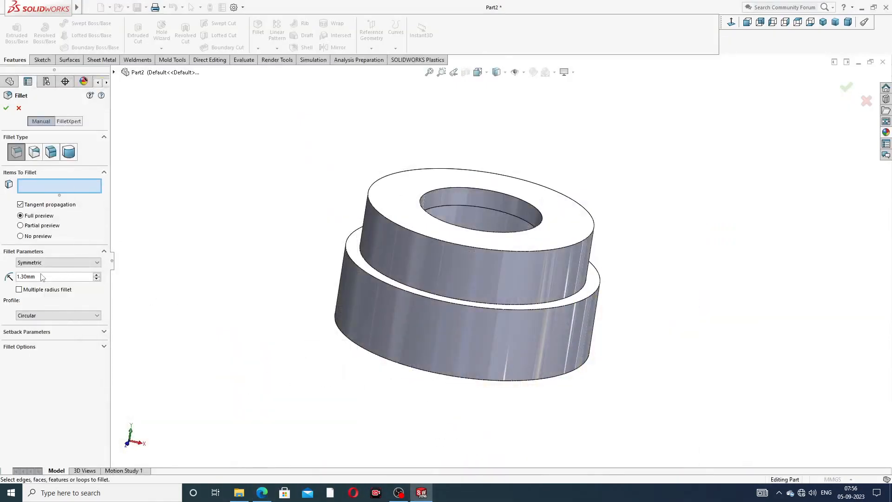
{"action": "left_click", "coordinate": [449, 246]}
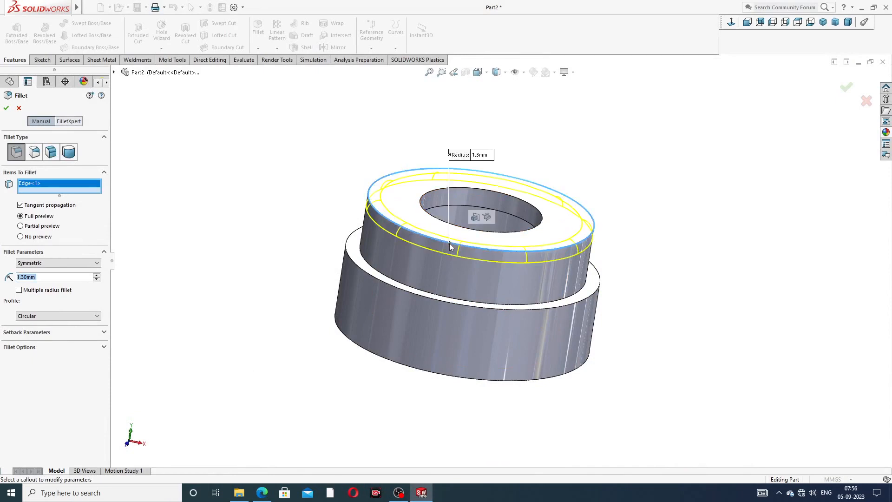
{"action": "left_click", "coordinate": [7, 109]}
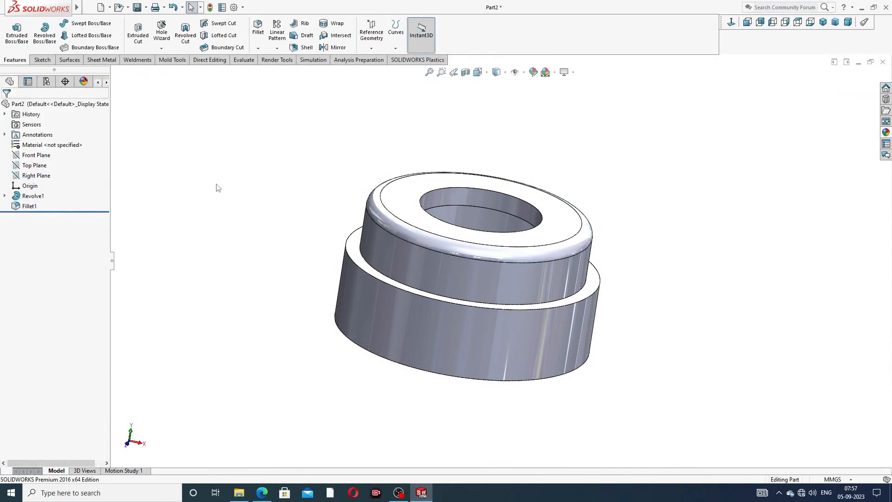
Chamfer the outer edge of the lower section's step face by 1 mm at 30 degrees
{"action": "left_click", "coordinate": [258, 48]}
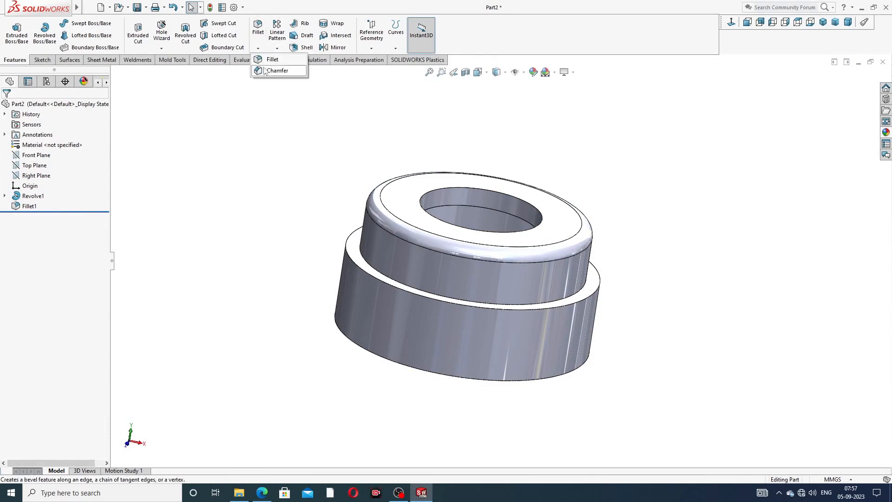
{"action": "left_click", "coordinate": [274, 71]}
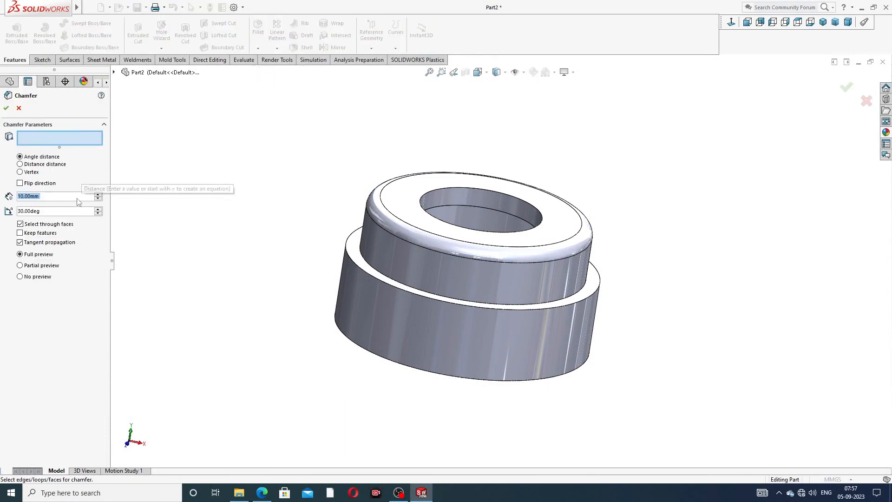
{"action": "type", "text": "1"}
{"action": "key", "text": "Return"}
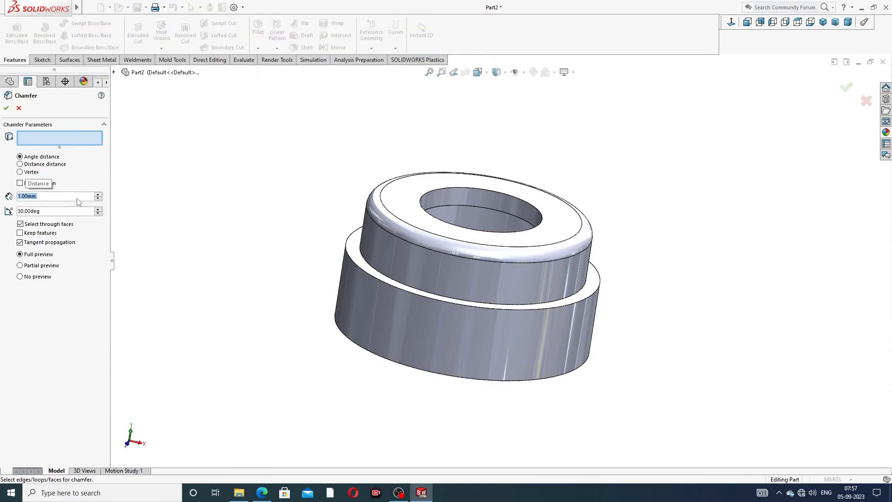
{"action": "left_click", "coordinate": [46, 211]}
{"action": "scroll", "coordinate": [434, 279], "scroll_direction": "down", "scroll_amount": 2}
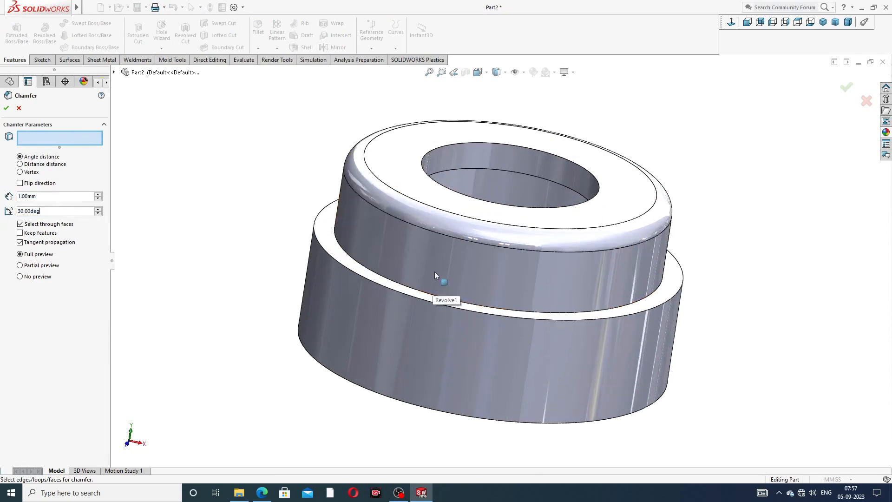
{"action": "left_click", "coordinate": [450, 308]}
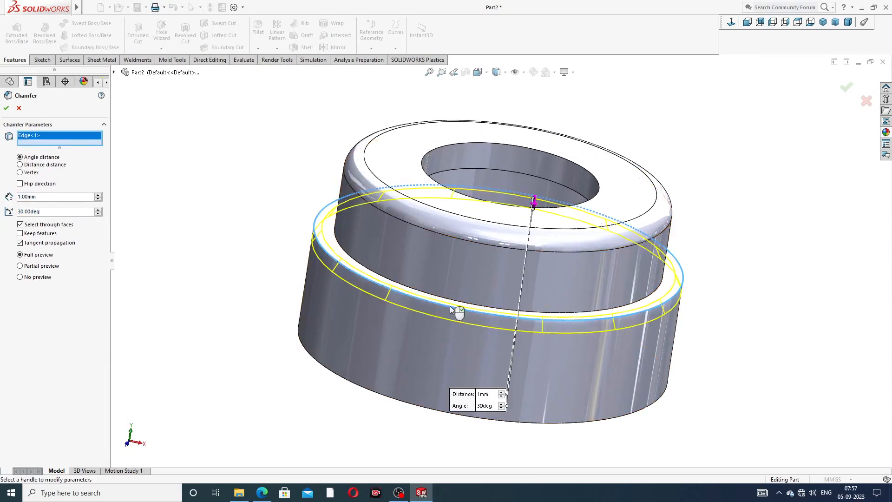
{"action": "left_click", "coordinate": [6, 108]}
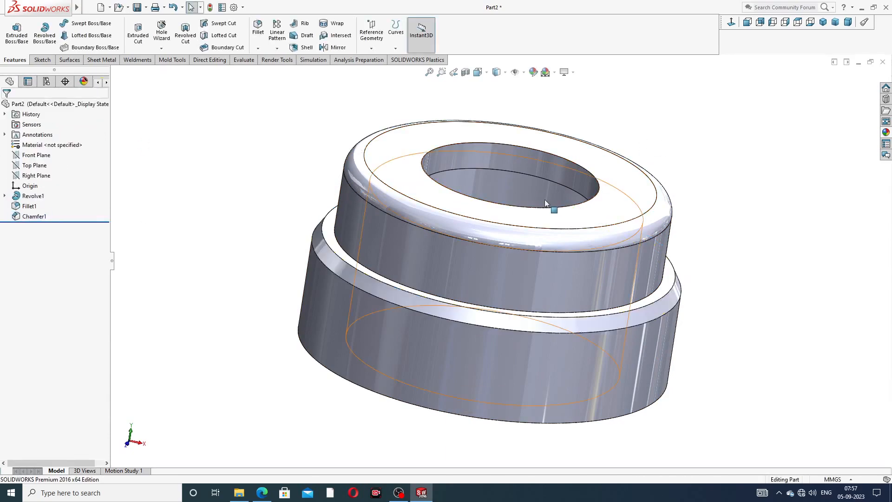
Check the gland drawing for the hexagonal base and start a sketch on the flat ring face at the gland's underside
{"action": "scroll", "coordinate": [544, 199], "scroll_direction": "up", "scroll_amount": 3}
{"action": "middle_click_drag", "start_coordinate": [478, 265], "coordinate": [466, 326]}
{"action": "scroll", "coordinate": [473, 330], "scroll_direction": "down", "scroll_amount": 1}
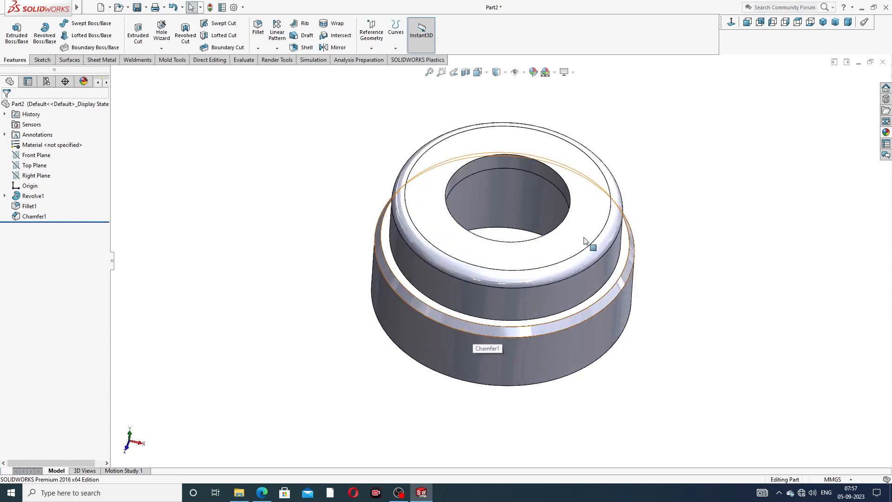
{"action": "scroll", "coordinate": [626, 203], "scroll_direction": "up", "scroll_amount": 2}
{"action": "middle_click_drag", "start_coordinate": [625, 203], "coordinate": [538, 226]}
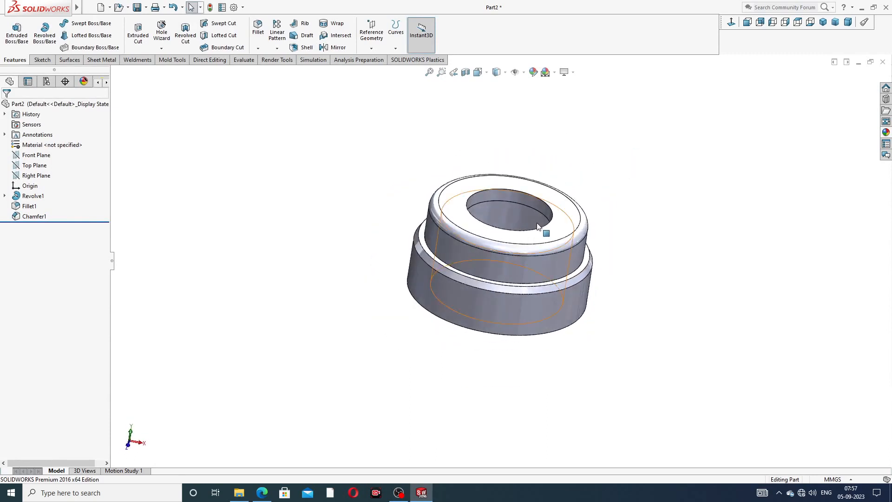
{"action": "scroll", "coordinate": [562, 227], "scroll_direction": "down", "scroll_amount": 2}
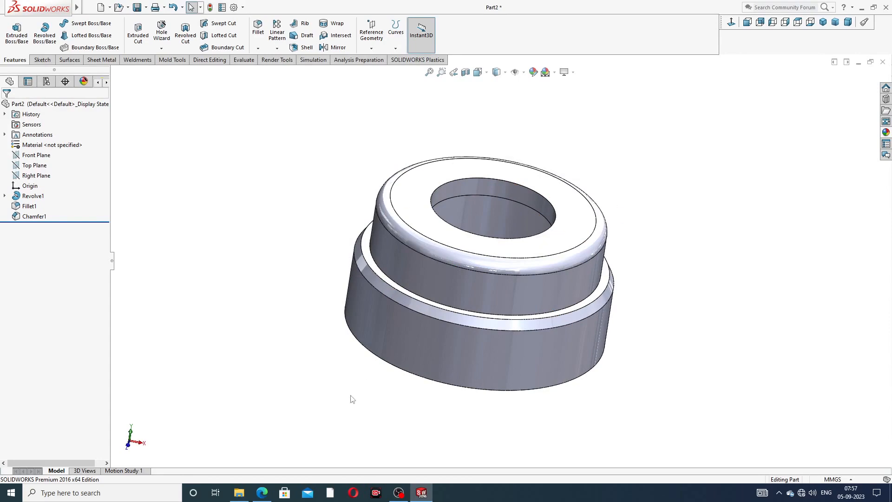
{"action": "left_click", "coordinate": [262, 493]}
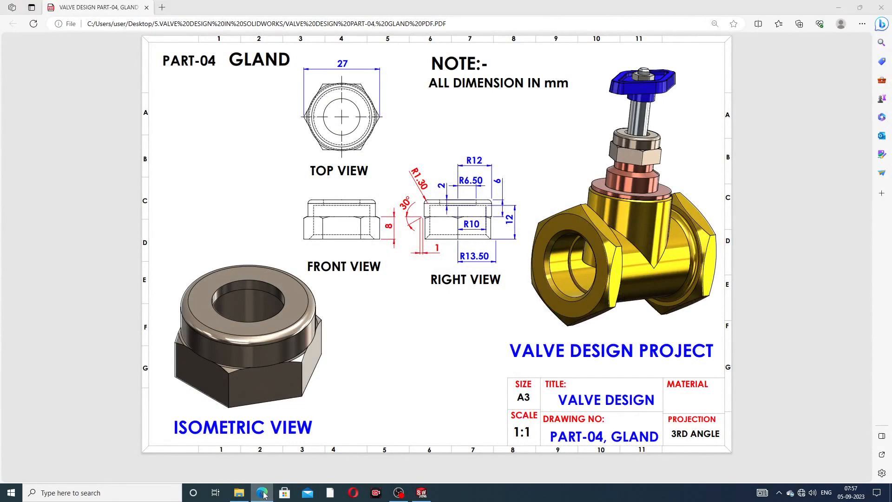
{"action": "left_click", "coordinate": [422, 492]}
{"action": "mouse_move", "coordinate": [443, 366]}
{"action": "middle_mouse_down"}
{"action": "mouse_move", "coordinate": [453, 176]}
{"action": "mouse_move", "coordinate": [445, 207]}
{"action": "middle_mouse_up"}
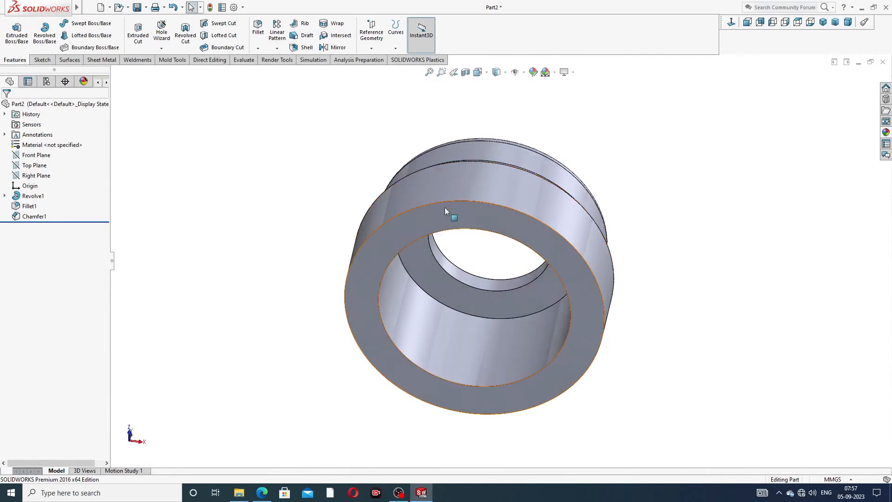
{"action": "left_click", "coordinate": [444, 211]}
{"action": "left_click", "coordinate": [481, 182]}
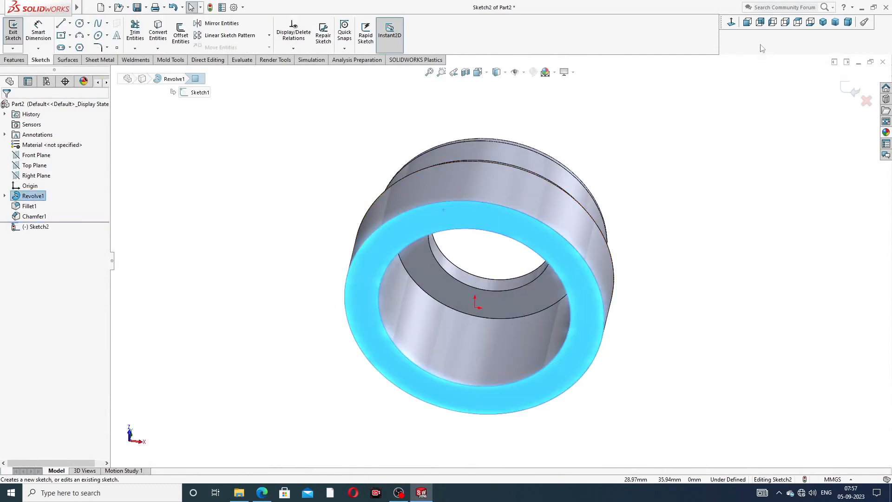
Sketch a six-sided polygon with an inscribed circle of about 23.4 mm, centred on the origin with a corner on the ring's outer edge
{"action": "left_click", "coordinate": [732, 23]}
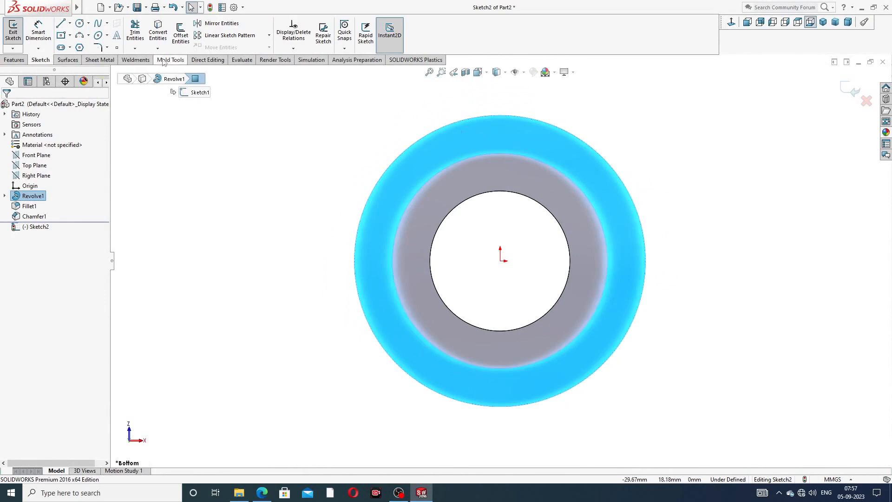
{"action": "left_click", "coordinate": [79, 48]}
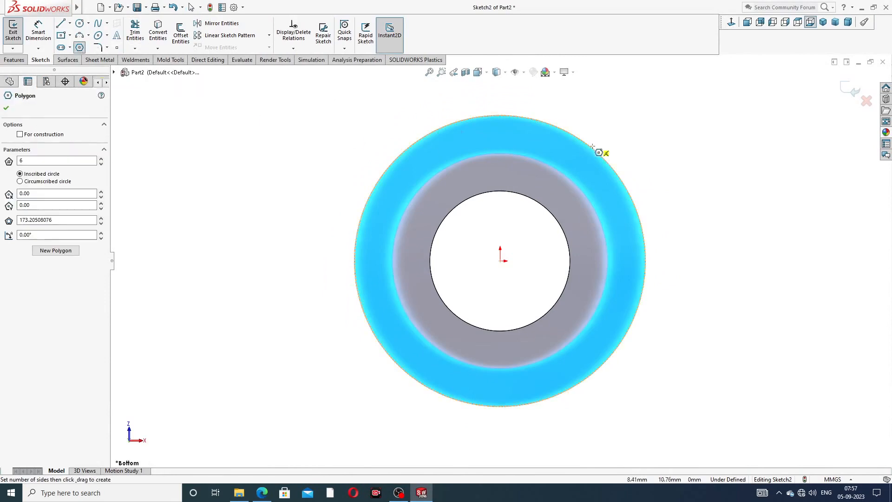
{"action": "left_click", "coordinate": [500, 261]}
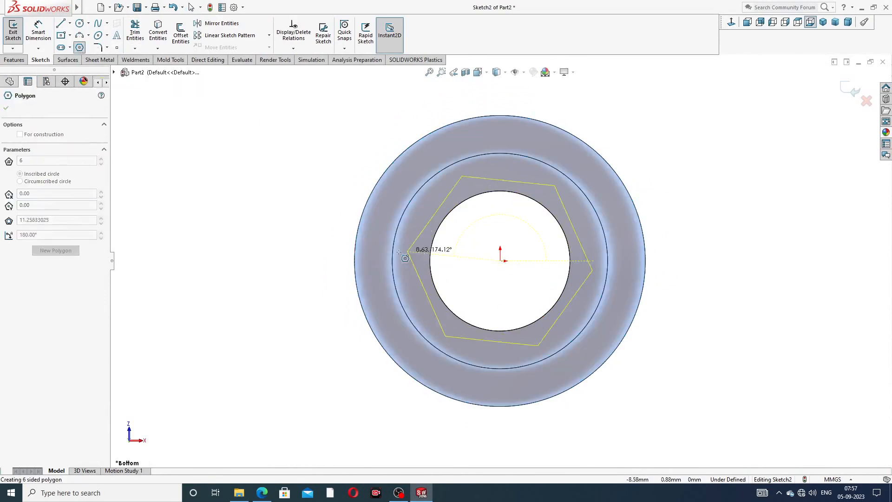
{"action": "left_click", "coordinate": [355, 255]}
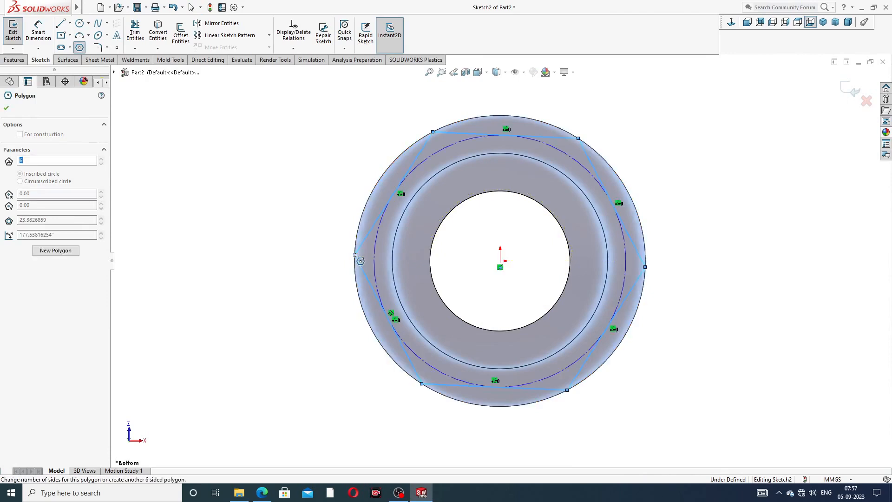
{"action": "right_click", "coordinate": [614, 144]}
{"action": "left_click", "coordinate": [637, 149]}
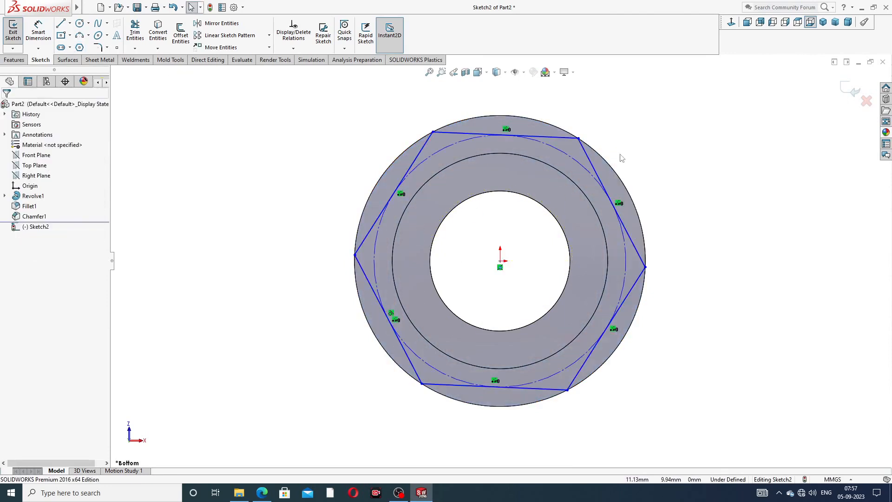
Align the hexagon's left corner horizontally with the origin
{"action": "left_click", "coordinate": [355, 256]}
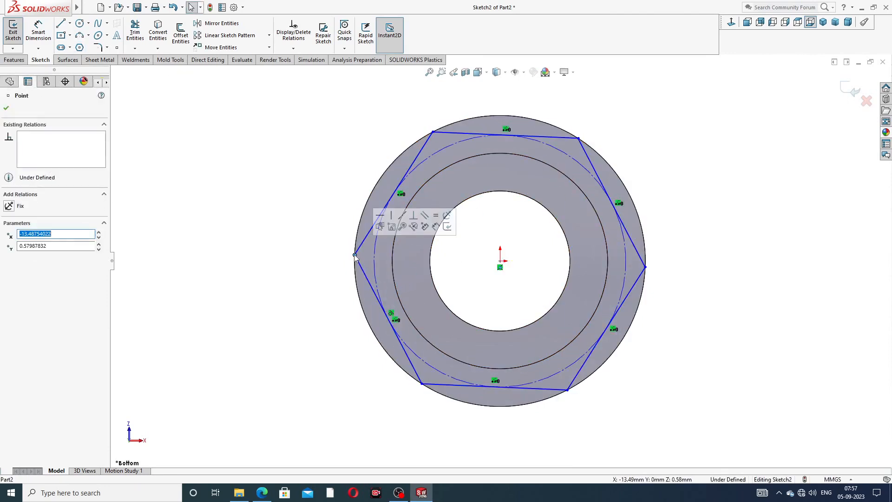
{"action": "left_click", "coordinate": [501, 261], "text": "ctrl"}
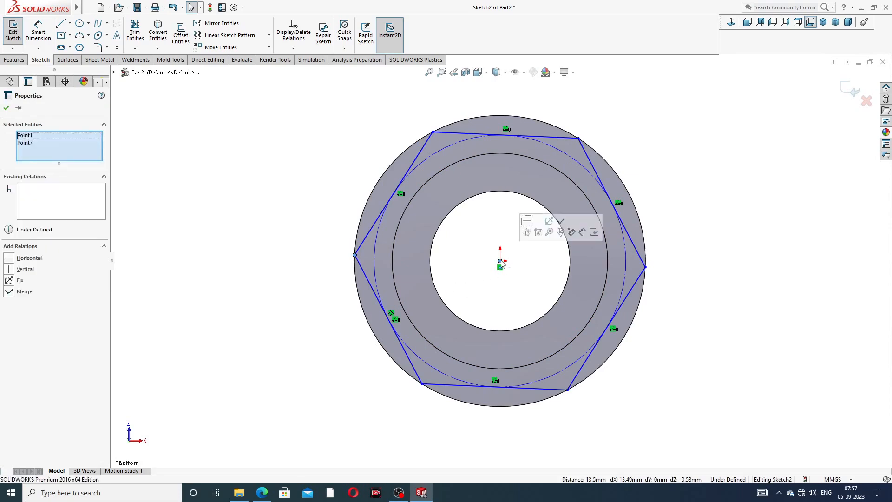
{"action": "left_click", "coordinate": [527, 222]}
{"action": "left_click", "coordinate": [669, 130]}
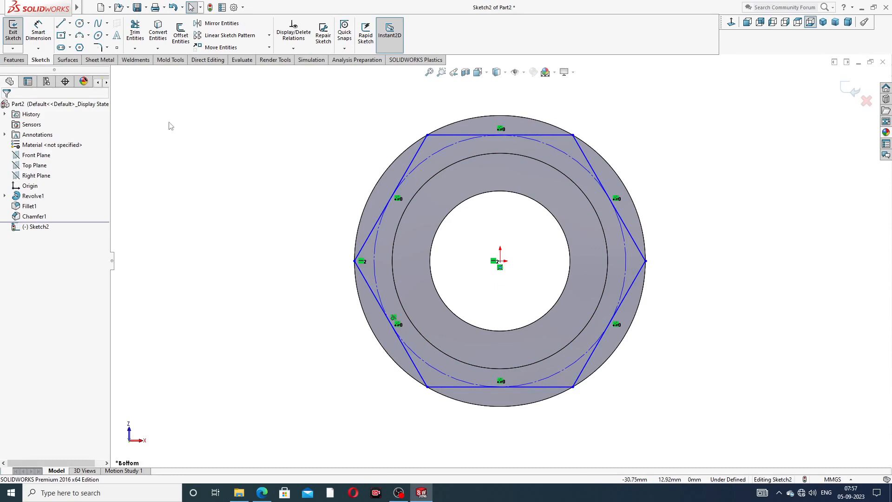
Dimension the hexagon across its opposite left and right corners at 27 mm
{"action": "left_click", "coordinate": [38, 31]}
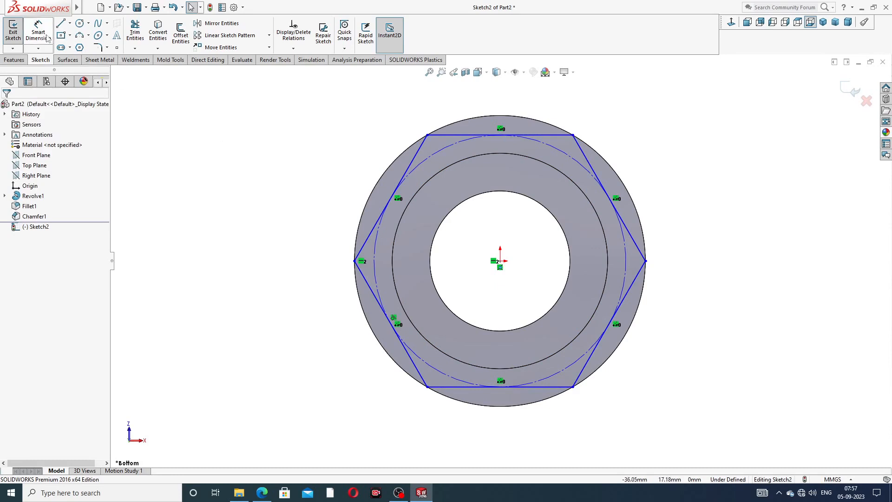
{"action": "left_click", "coordinate": [355, 261]}
{"action": "left_click", "coordinate": [646, 261]}
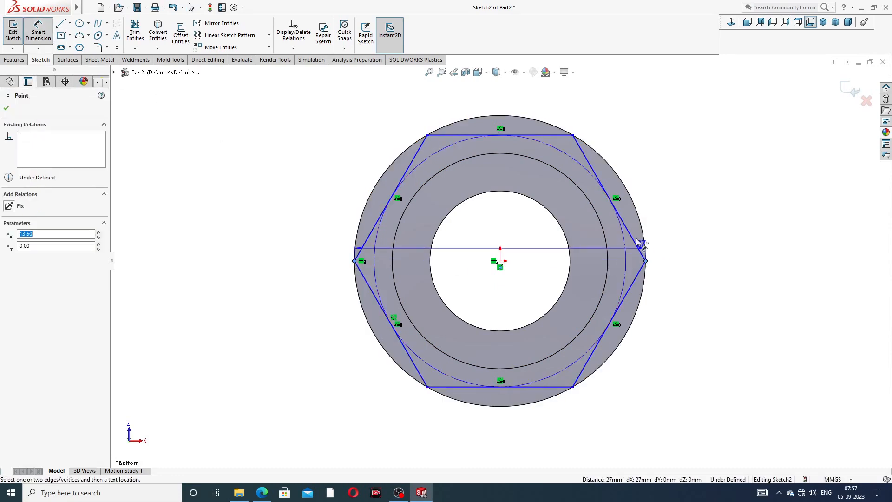
{"action": "left_click", "coordinate": [508, 98]}
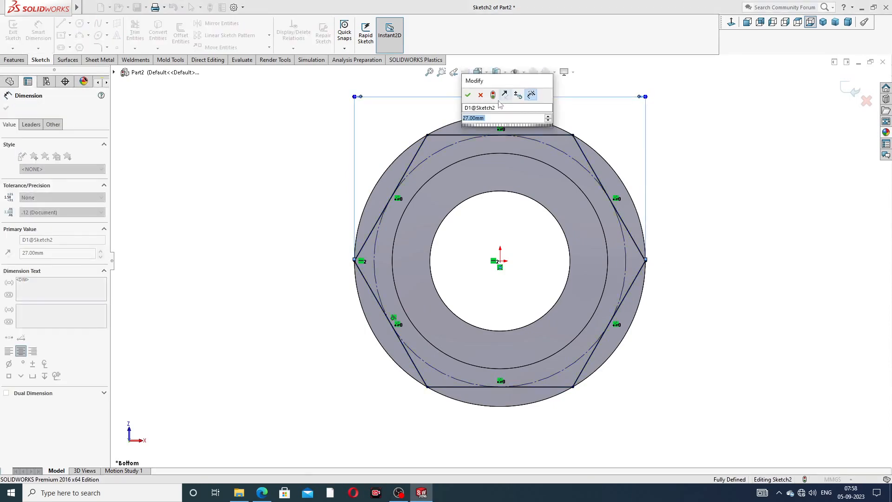
{"action": "left_click", "coordinate": [467, 96]}
{"action": "left_click", "coordinate": [686, 125]}
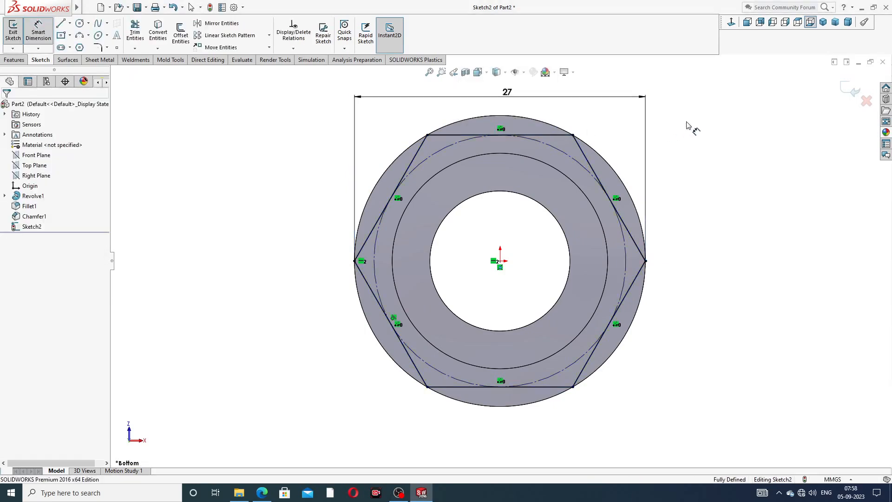
{"action": "scroll", "coordinate": [683, 122], "scroll_direction": "up", "scroll_amount": 3}
{"action": "right_click", "coordinate": [610, 144]}
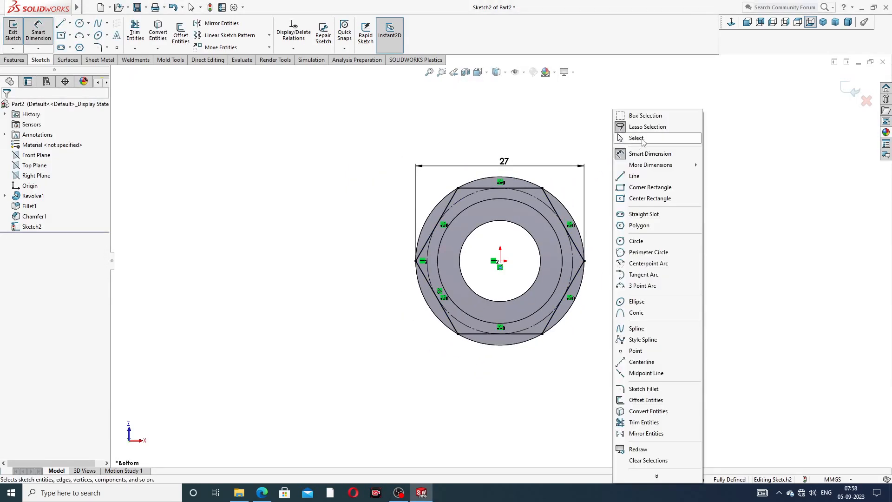
{"action": "left_click", "coordinate": [641, 138]}
{"action": "scroll", "coordinate": [530, 283], "scroll_direction": "down", "scroll_amount": 3}
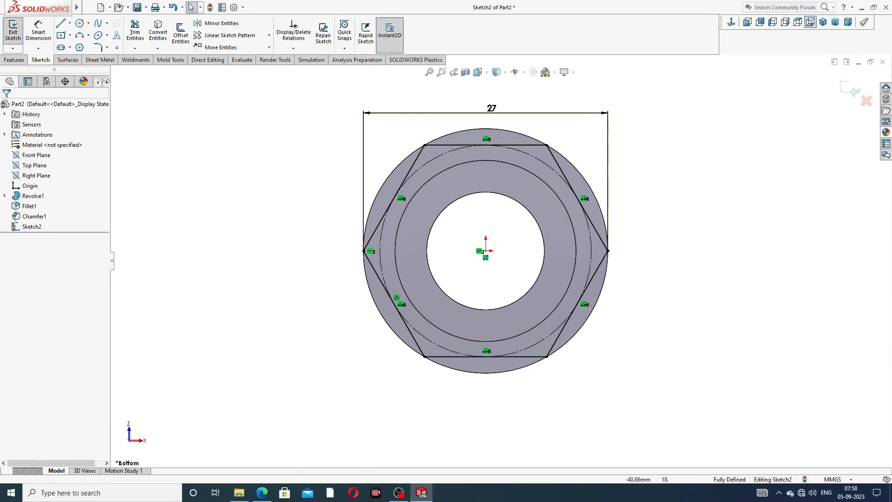
Cut away the material outside the hexagon to a blind depth of 8 mm, checking the depth against the gland drawing
{"action": "left_click", "coordinate": [18, 60]}
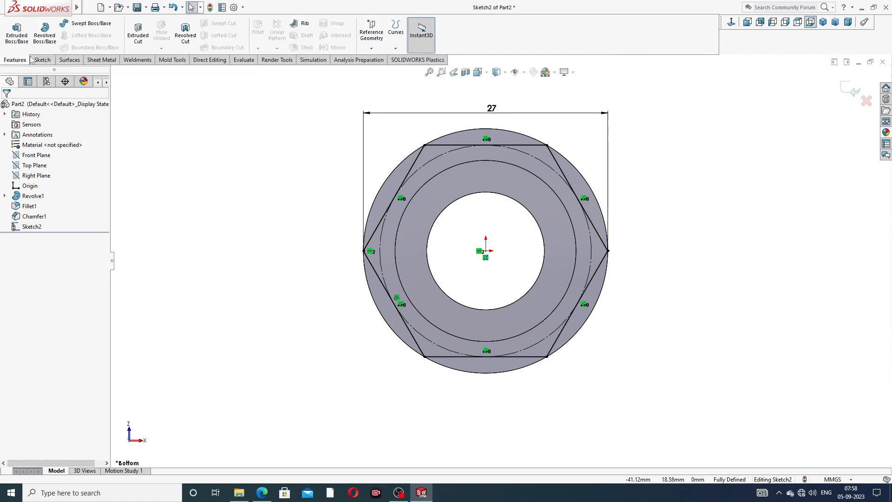
{"action": "left_click", "coordinate": [138, 31]}
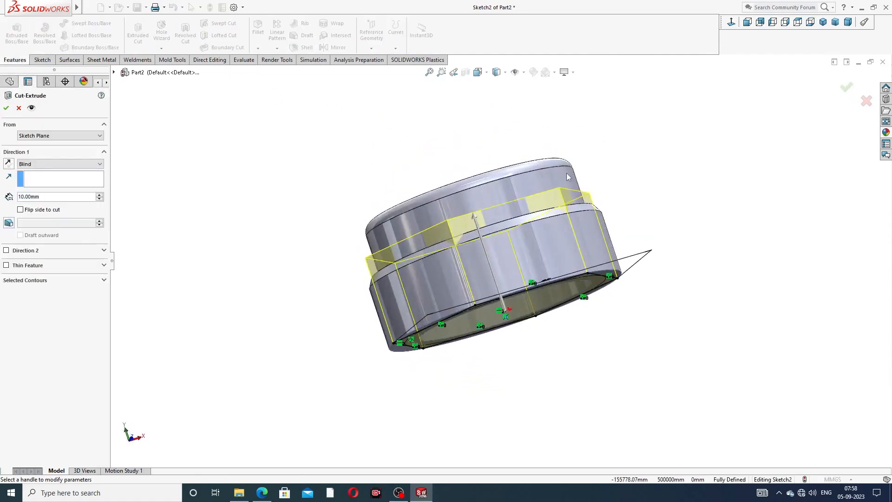
{"action": "middle_click_drag", "start_coordinate": [579, 197], "coordinate": [632, 203]}
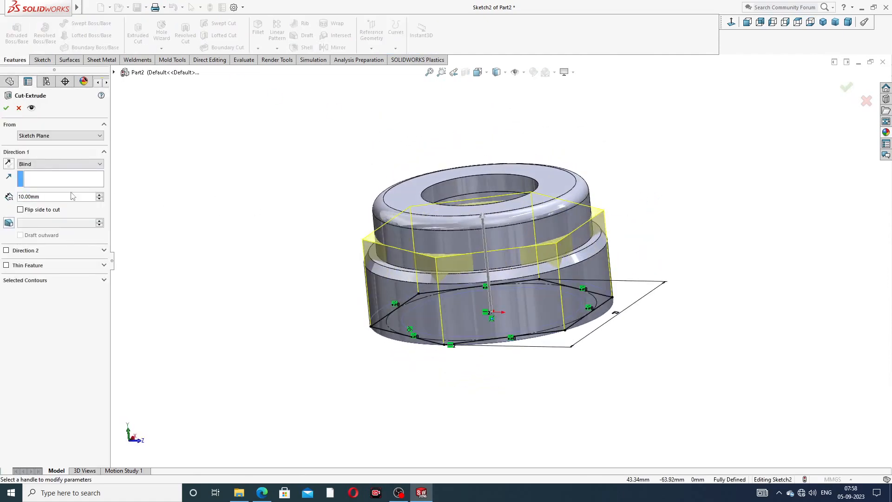
{"action": "left_click", "coordinate": [21, 210]}
{"action": "type", "text": "8"}
{"action": "key", "text": "Return"}
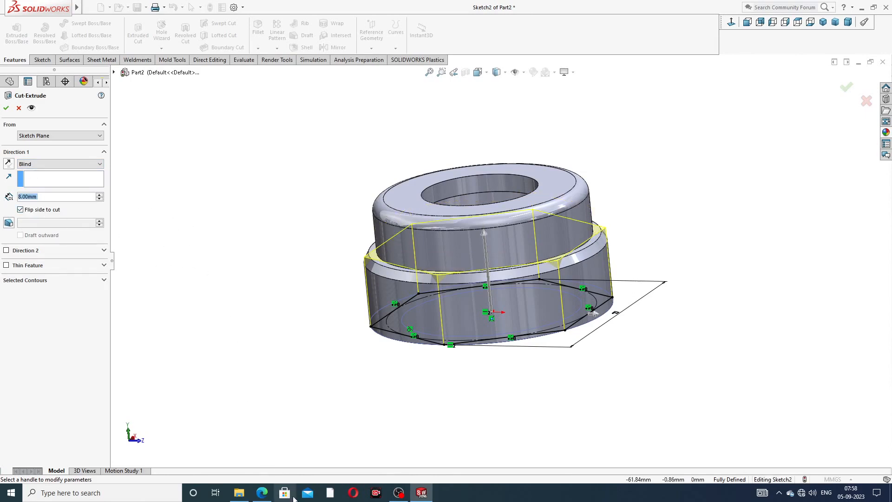
{"action": "left_click", "coordinate": [261, 492]}
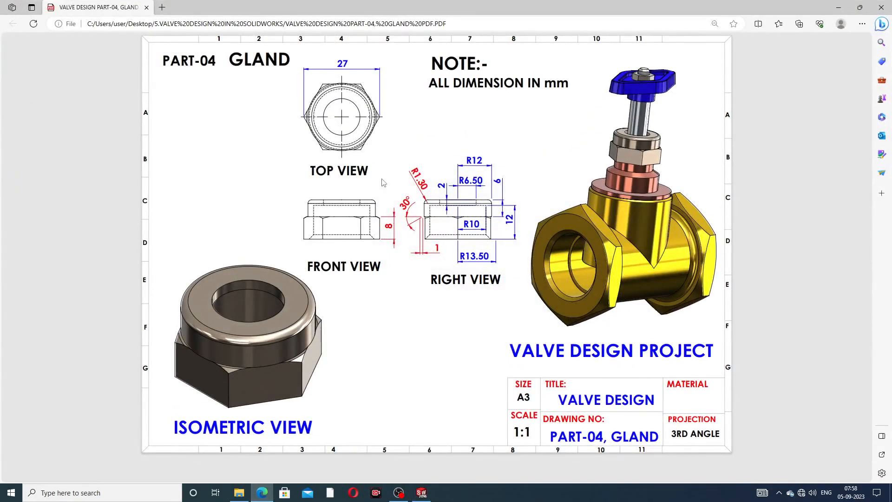
{"action": "left_click", "coordinate": [261, 492]}
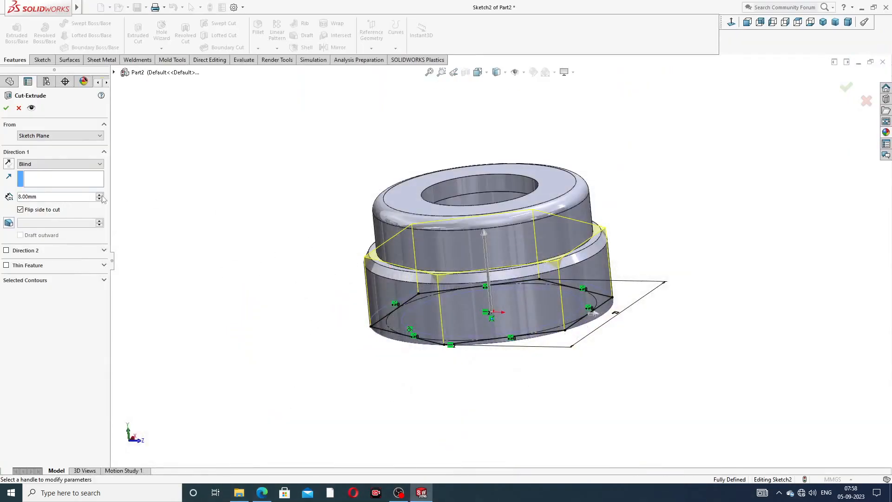
{"action": "left_click", "coordinate": [6, 109]}
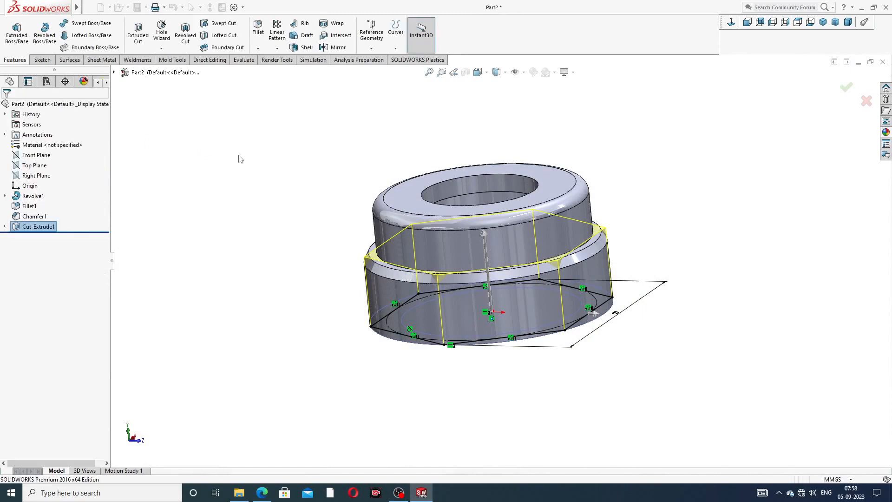
Apply the polished nickel appearance to the whole gland
{"action": "middle_click_drag", "start_coordinate": [591, 255], "coordinate": [738, 266]}
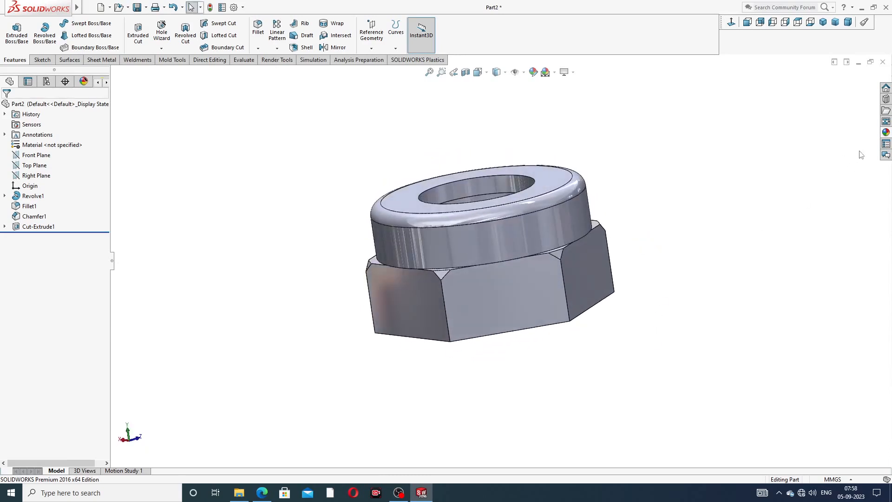
{"action": "left_click", "coordinate": [886, 133]}
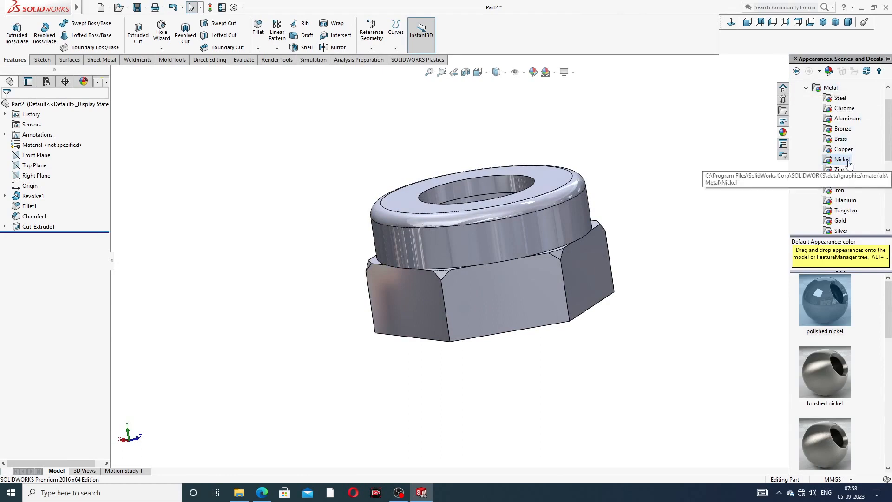
{"action": "double_click", "coordinate": [823, 305]}
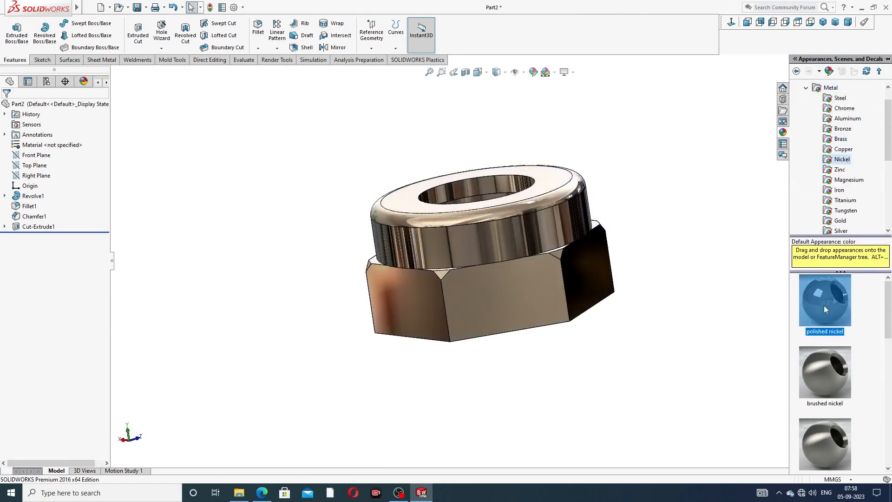
{"action": "middle_click_drag", "start_coordinate": [587, 163], "coordinate": [499, 225]}
Compare the finished gland with its PDF drawing and inspect the model from several angles
{"action": "left_click", "coordinate": [262, 492]}
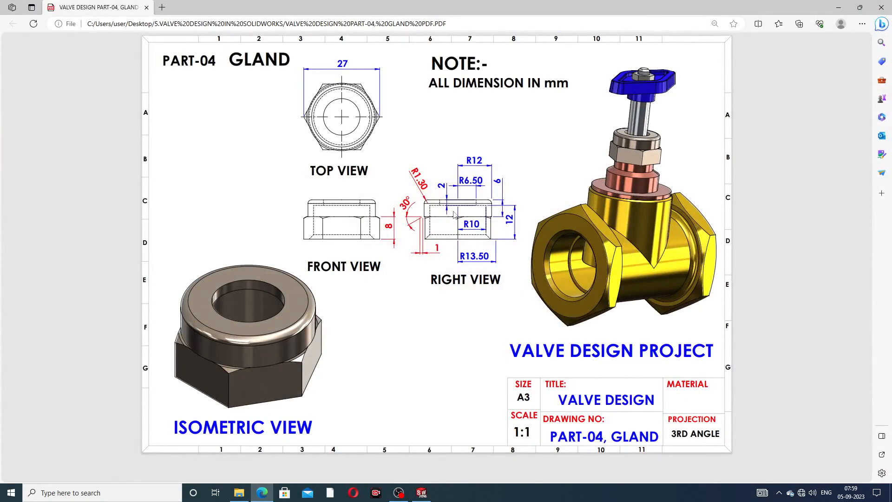
{"action": "left_click", "coordinate": [261, 493]}
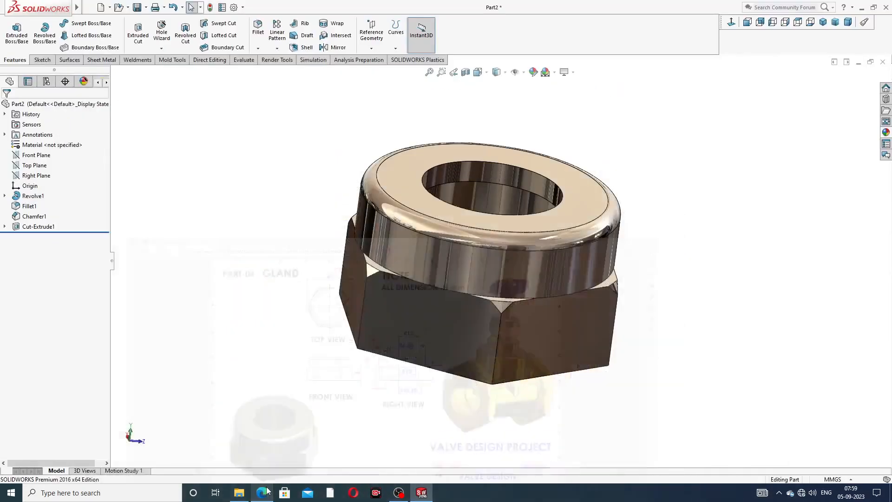
{"action": "middle_click_drag", "start_coordinate": [560, 205], "coordinate": [602, 211]}
{"action": "middle_click_drag", "start_coordinate": [555, 249], "coordinate": [439, 311]}
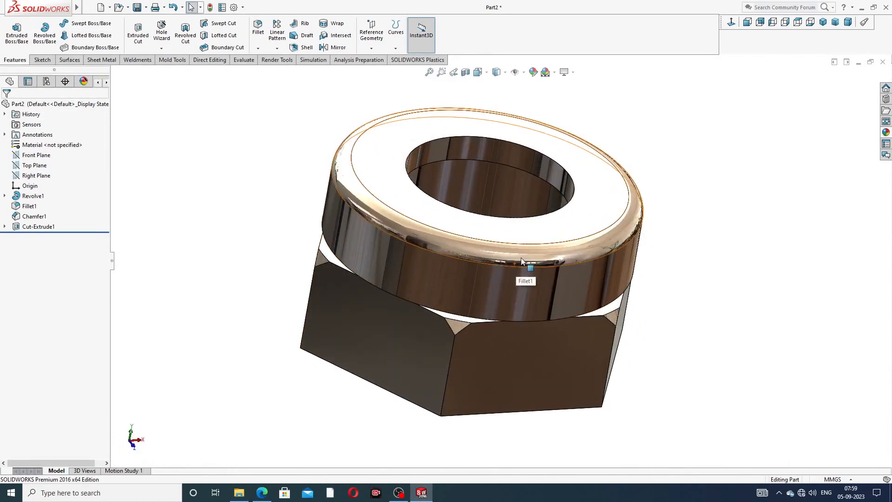
{"action": "scroll", "coordinate": [519, 259], "scroll_direction": "up", "scroll_amount": 2}
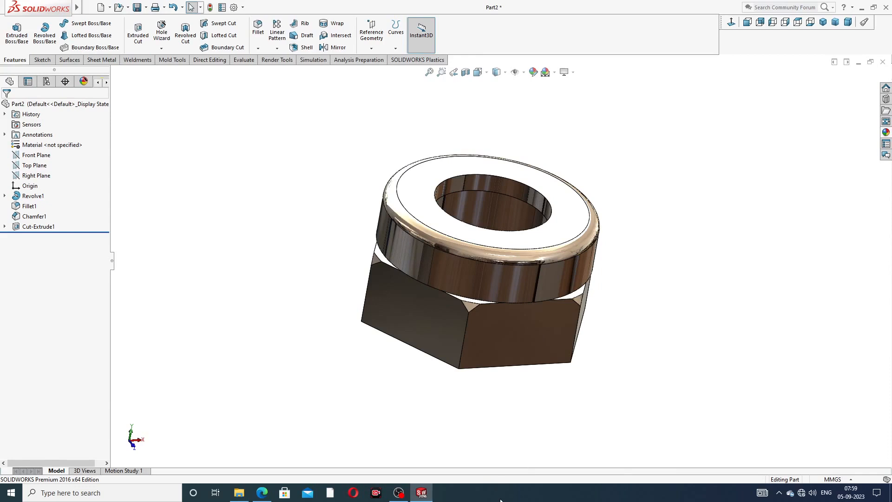
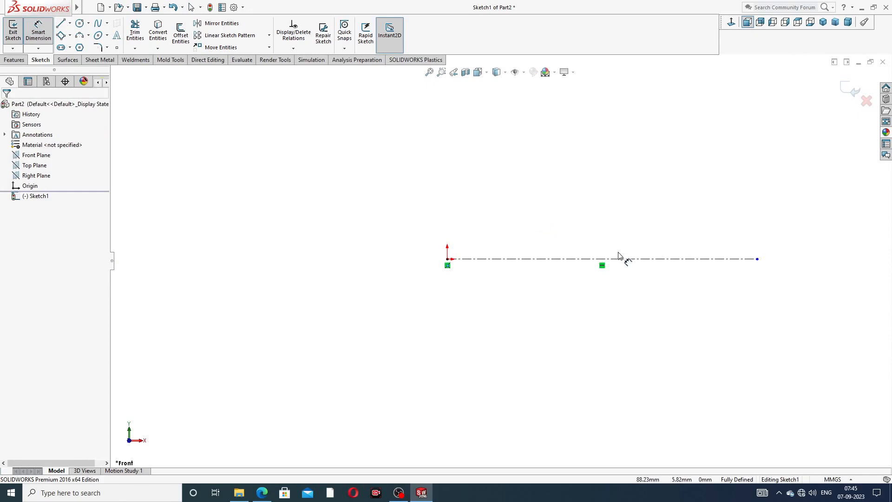
Dimension the horizontal centerline starting at the origin to a length of 87 mm
{"action": "left_click", "coordinate": [623, 259]}
{"action": "left_click", "coordinate": [600, 297]}
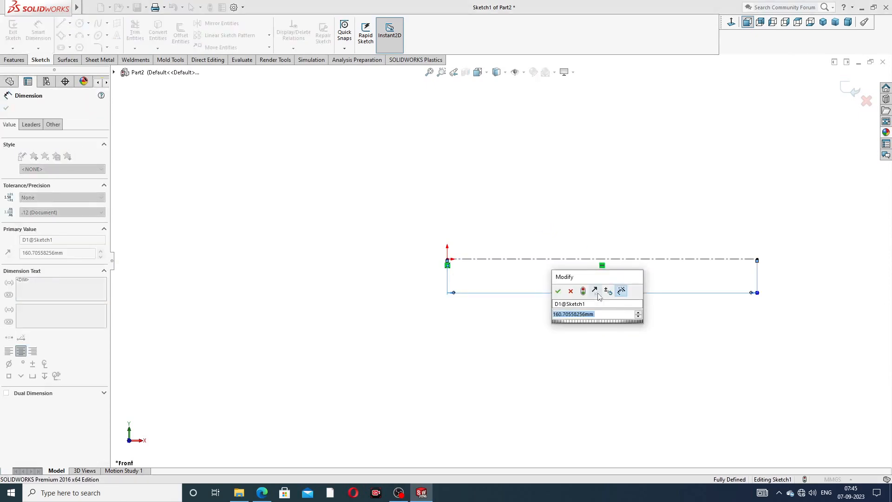
{"action": "type", "text": "87"}
{"action": "key", "text": "Return"}
{"action": "scroll", "coordinate": [586, 245], "scroll_direction": "down", "scroll_amount": 5}
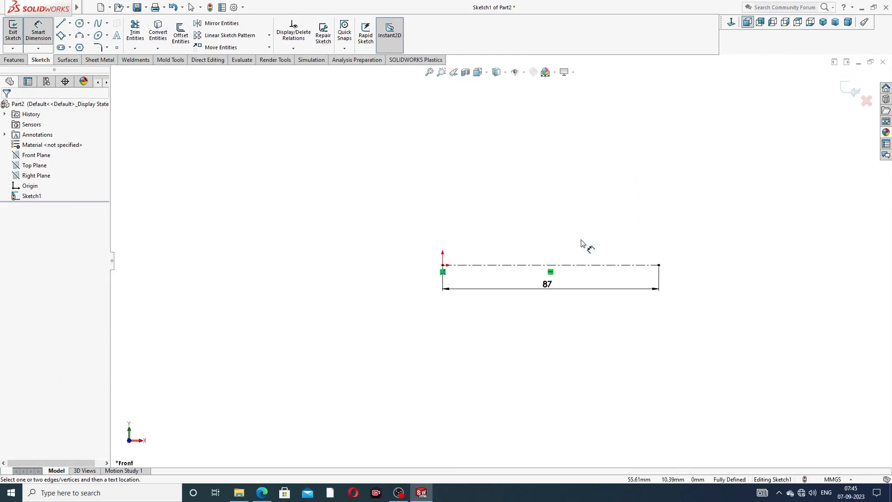
{"action": "right_click", "coordinate": [521, 177]}
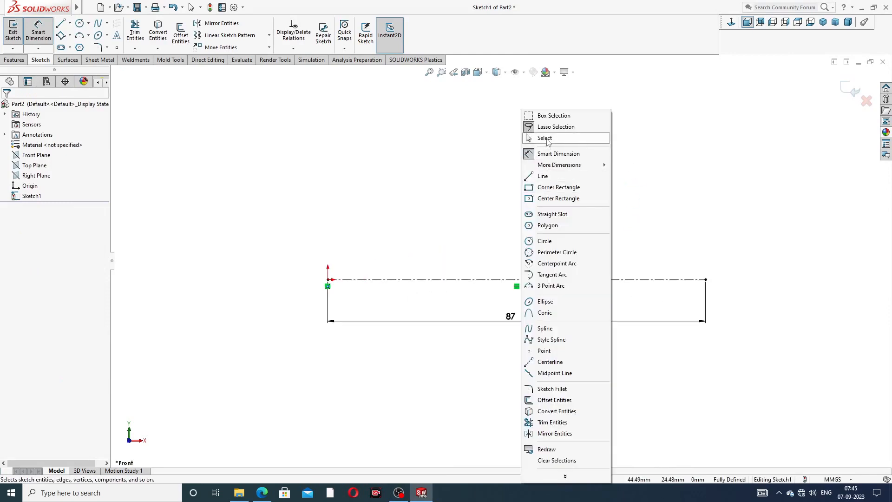
{"action": "left_click", "coordinate": [539, 134]}
Sketch a stepped line chain from the centerline's far end toward the origin, with about 9 mm and 27 mm runs and a raised collar about 12 mm long
{"action": "left_click", "coordinate": [60, 24]}
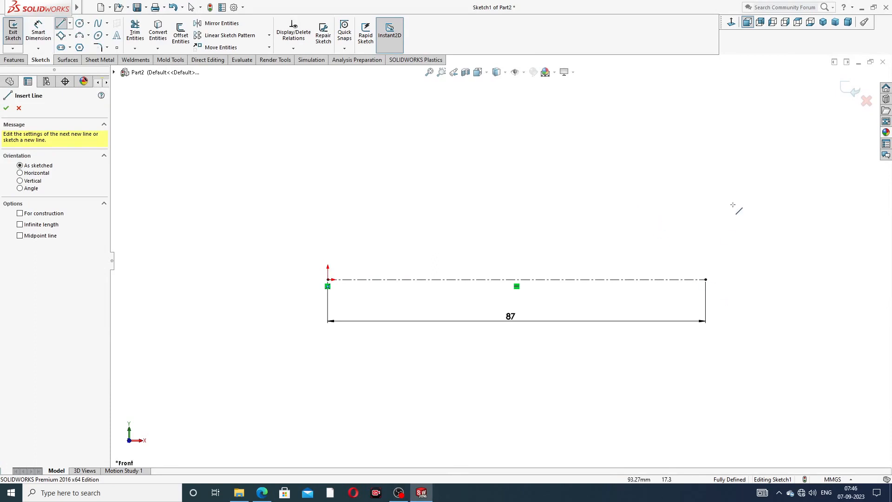
{"action": "left_click", "coordinate": [706, 279]}
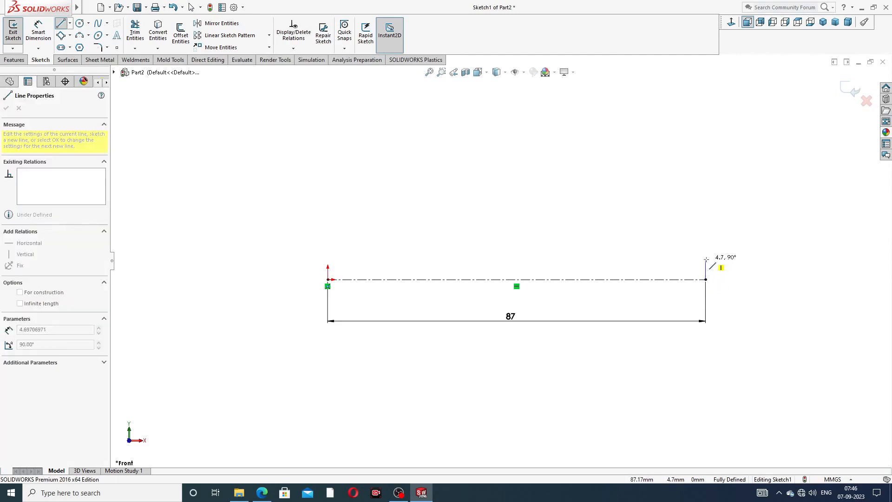
{"action": "left_click", "coordinate": [706, 261]}
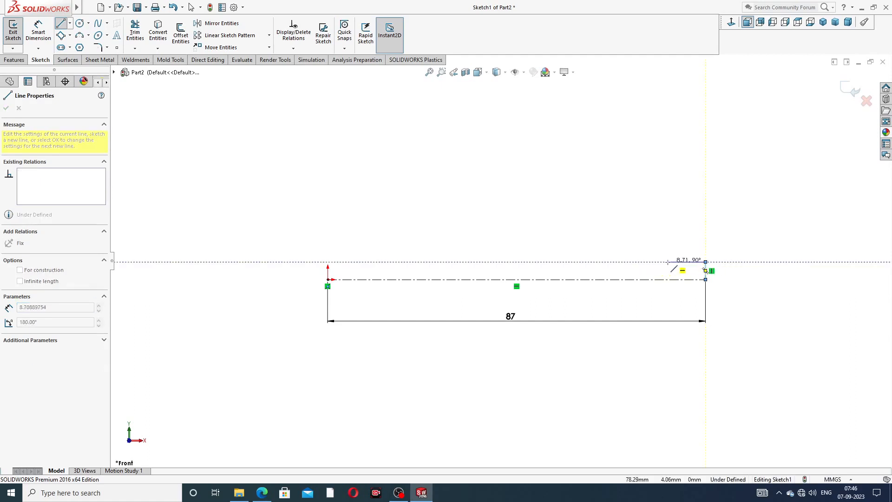
{"action": "left_click", "coordinate": [668, 262]}
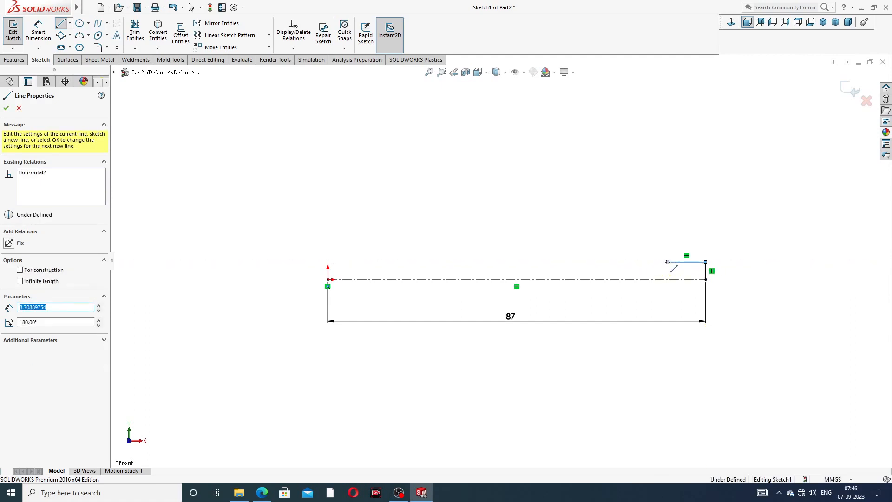
{"action": "left_click", "coordinate": [668, 248]}
{"action": "left_click", "coordinate": [552, 248]}
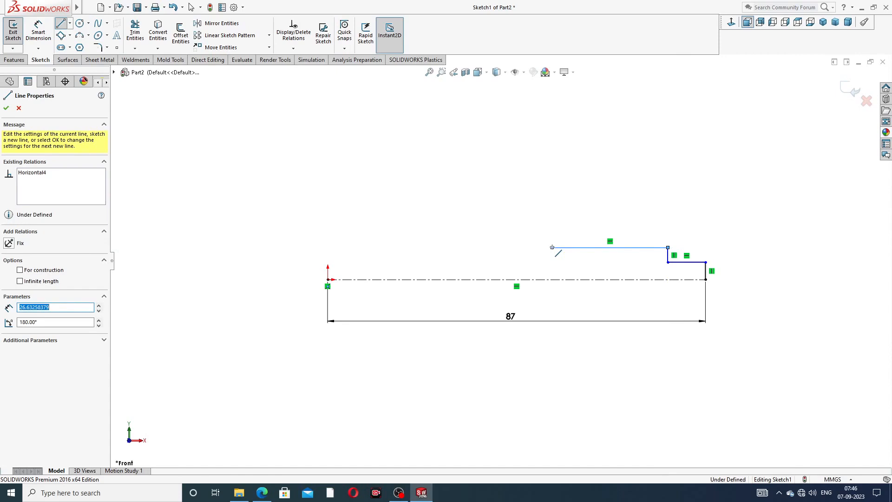
{"action": "left_click", "coordinate": [552, 233]}
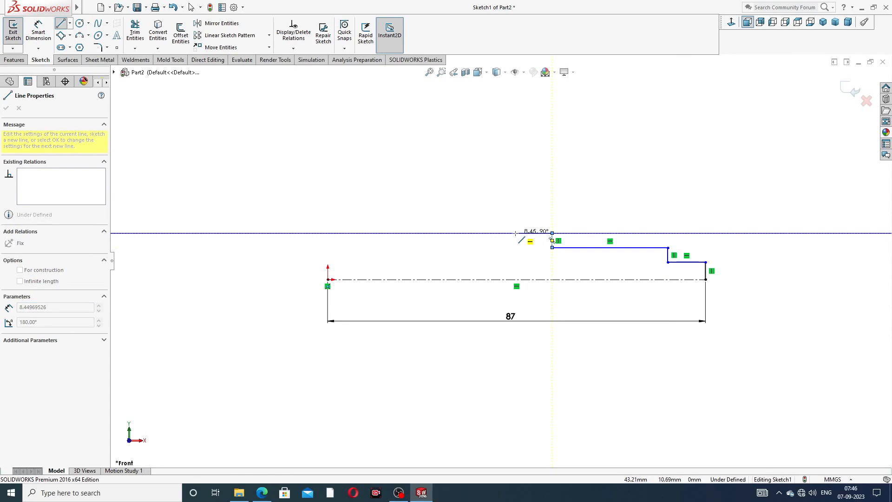
{"action": "left_click", "coordinate": [501, 233]}
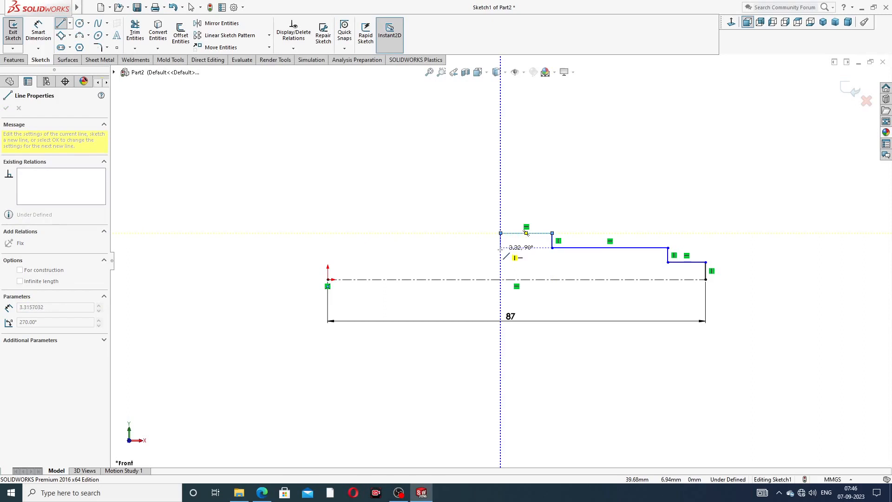
{"action": "left_click", "coordinate": [501, 248]}
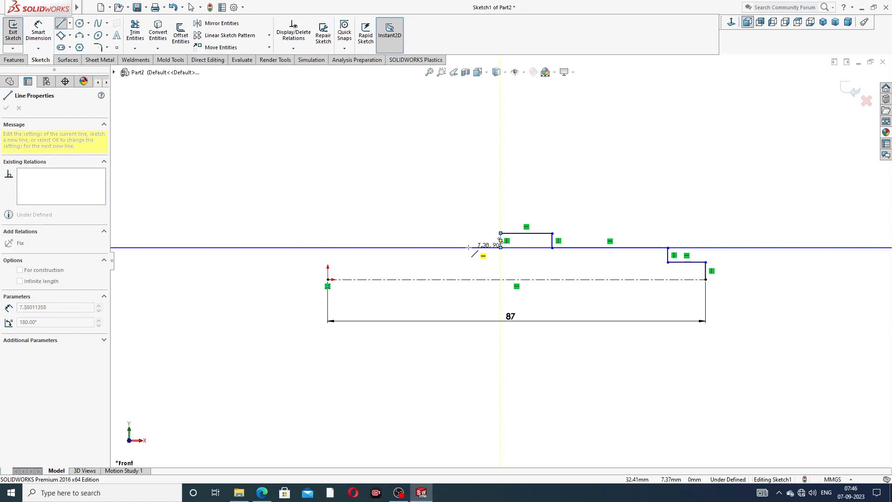
Continue the profile toward the origin with an about 10 mm horizontal run, a groove about 3.3 mm deep, and a final horizontal segment
{"action": "left_click", "coordinate": [457, 248]}
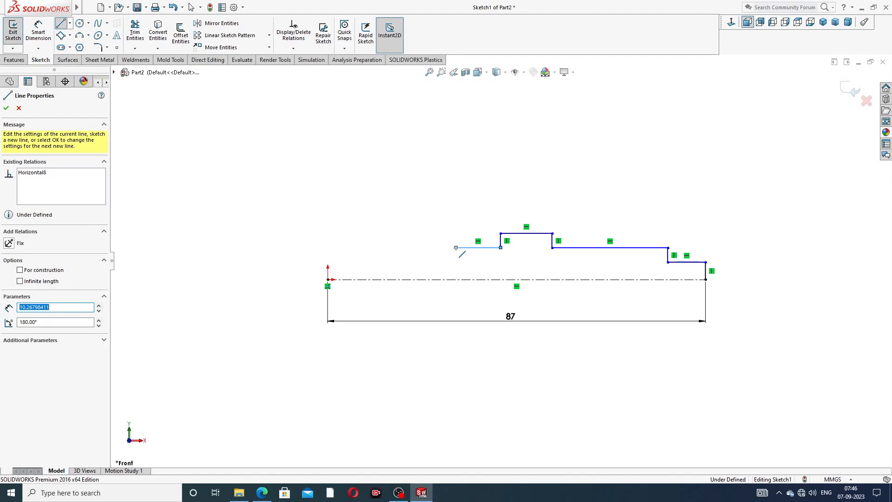
{"action": "left_click", "coordinate": [456, 248]}
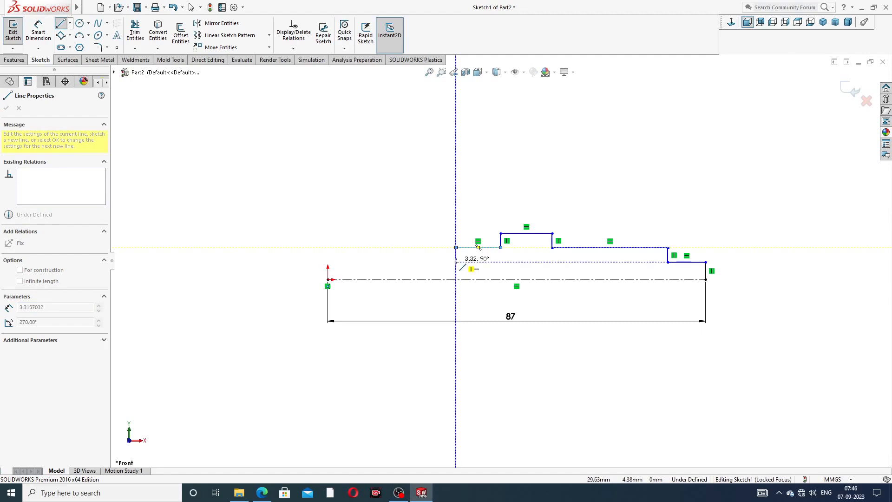
{"action": "left_click", "coordinate": [456, 262]}
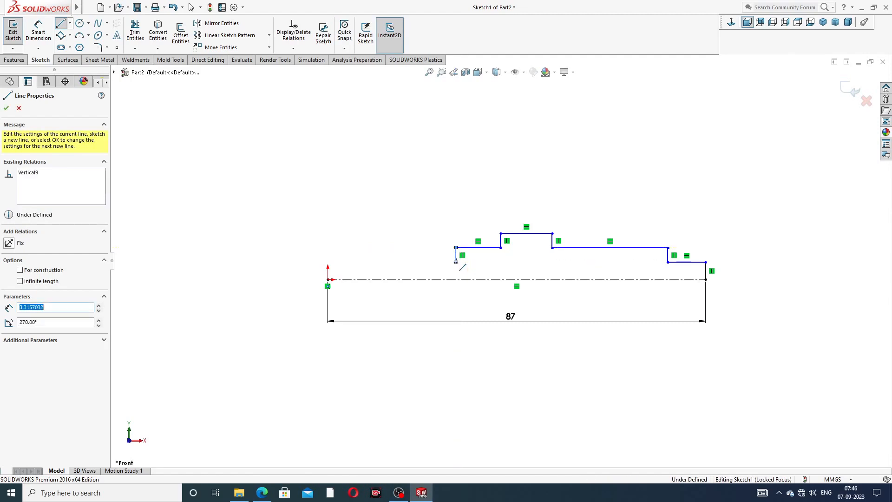
{"action": "left_click", "coordinate": [421, 261]}
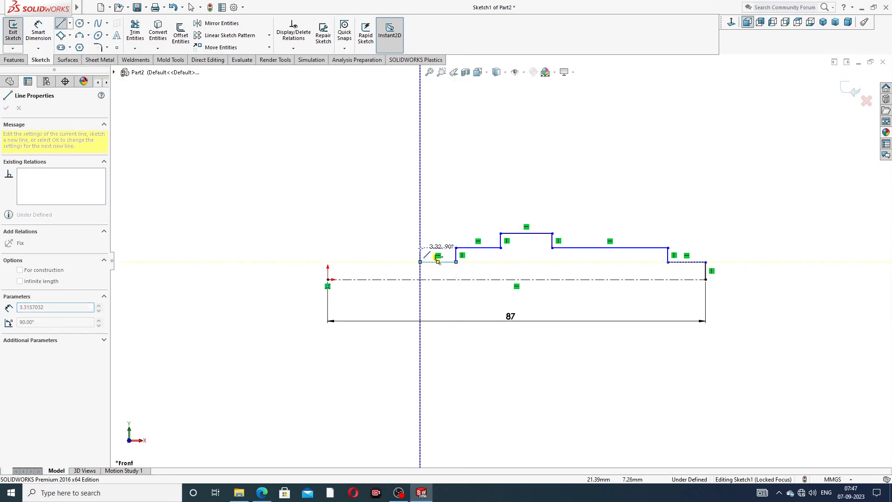
{"action": "left_click", "coordinate": [420, 247]}
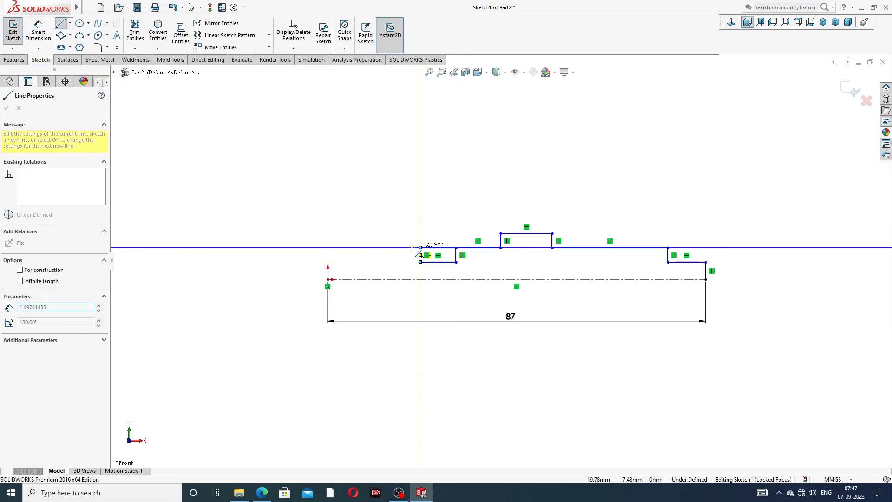
{"action": "left_click", "coordinate": [382, 248]}
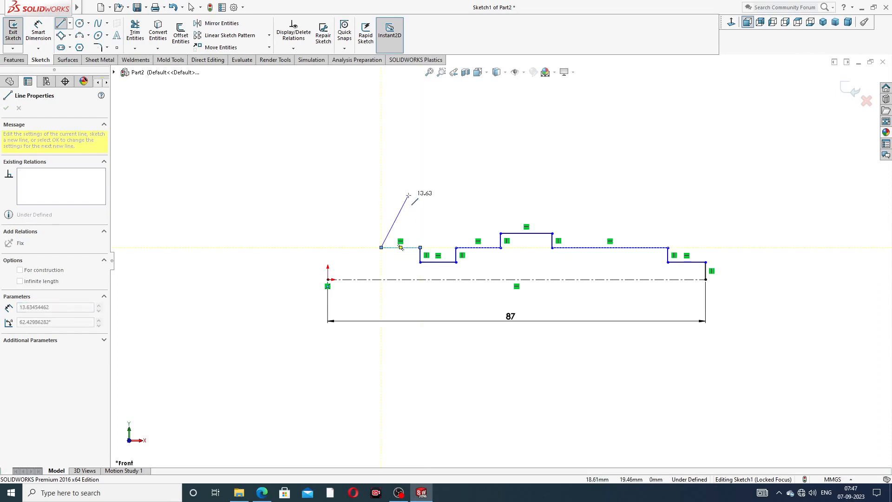
{"action": "right_click", "coordinate": [444, 201]}
{"action": "left_click", "coordinate": [435, 202]}
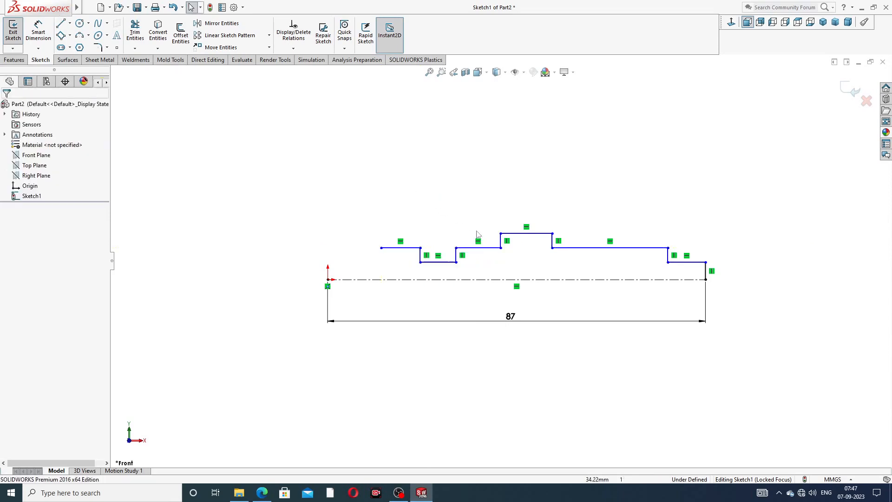
{"action": "scroll", "coordinate": [472, 241], "scroll_direction": "down", "scroll_amount": 1}
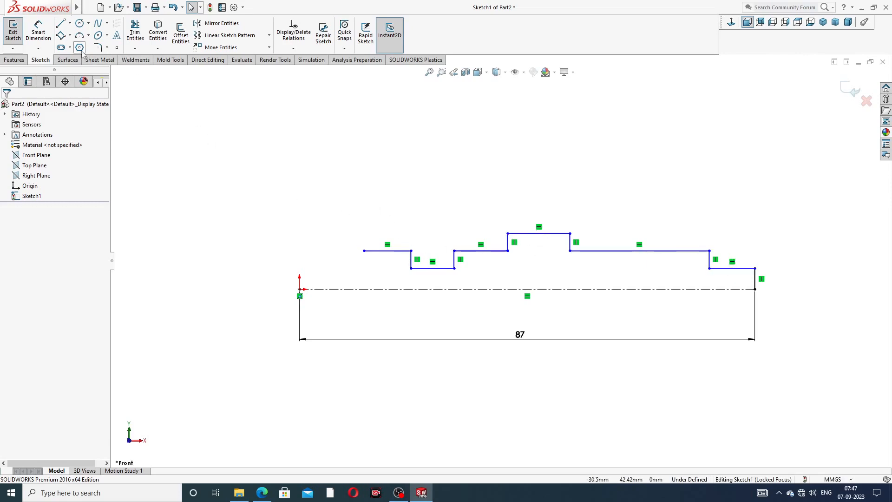
{"action": "left_click", "coordinate": [88, 36]}
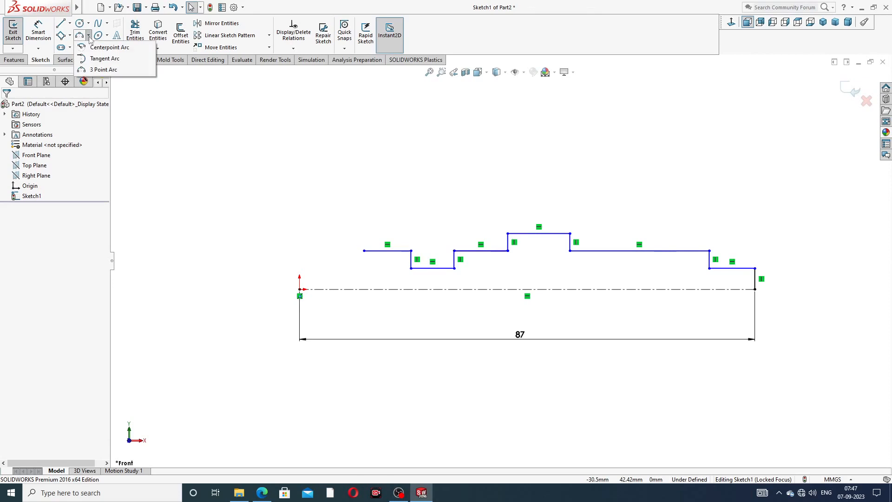
{"action": "left_click", "coordinate": [108, 68]}
{"action": "scroll", "coordinate": [365, 247], "scroll_direction": "down", "scroll_amount": 3}
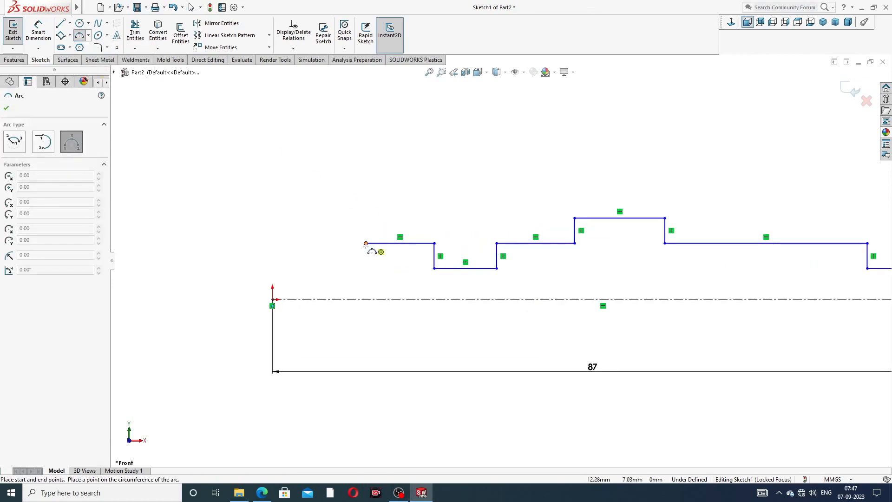
{"action": "right_click", "coordinate": [418, 184]}
{"action": "left_click", "coordinate": [439, 186]}
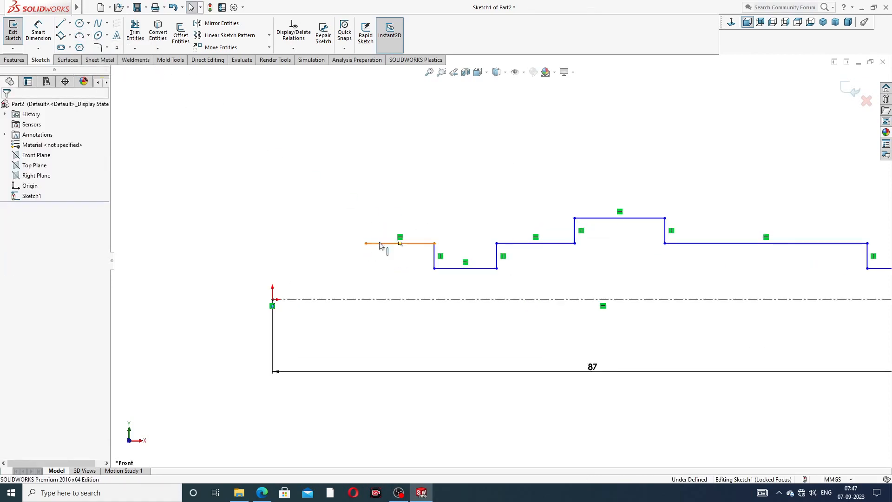
Lengthen the profile's last horizontal segment toward the origin and sketch a three-point arc of about 9.5 mm radius from its end through the origin
{"action": "left_click_drag", "start_coordinate": [367, 246], "coordinate": [319, 250]}
{"action": "left_click", "coordinate": [332, 203]}
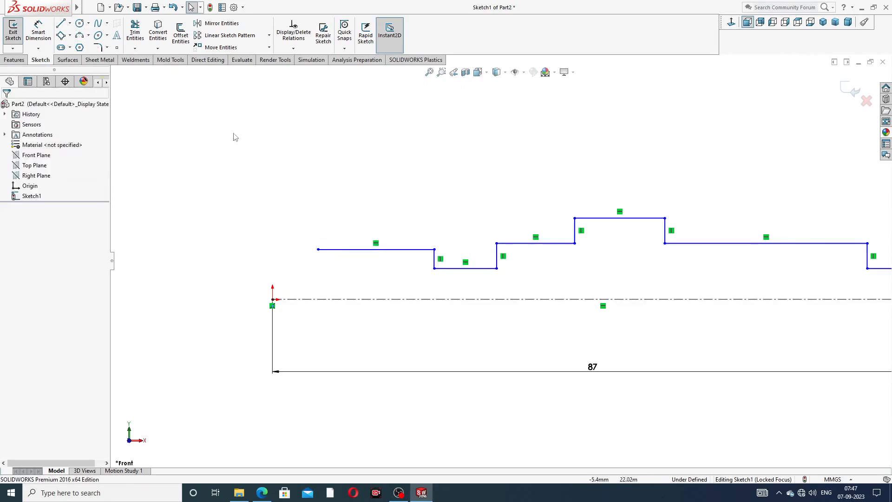
{"action": "left_click", "coordinate": [88, 36]}
{"action": "left_click", "coordinate": [123, 68]}
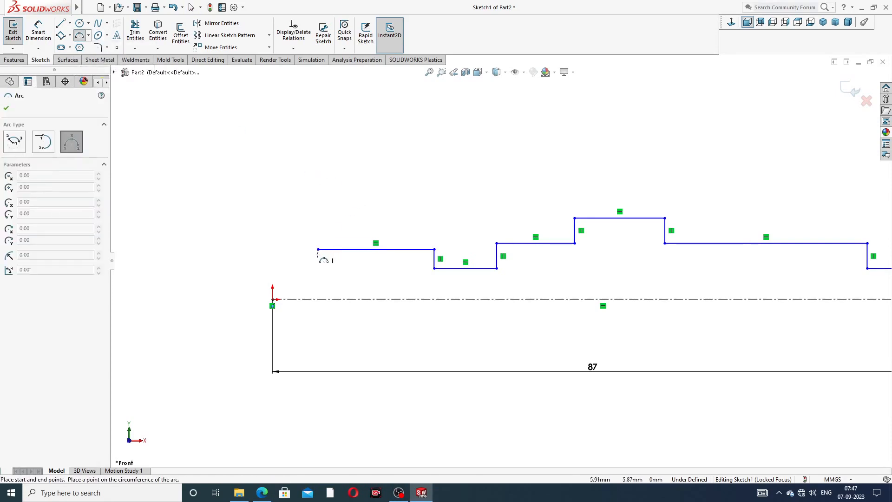
{"action": "left_click", "coordinate": [319, 250]}
{"action": "left_click", "coordinate": [319, 385]}
{"action": "left_click", "coordinate": [275, 301]}
{"action": "right_click", "coordinate": [417, 194]}
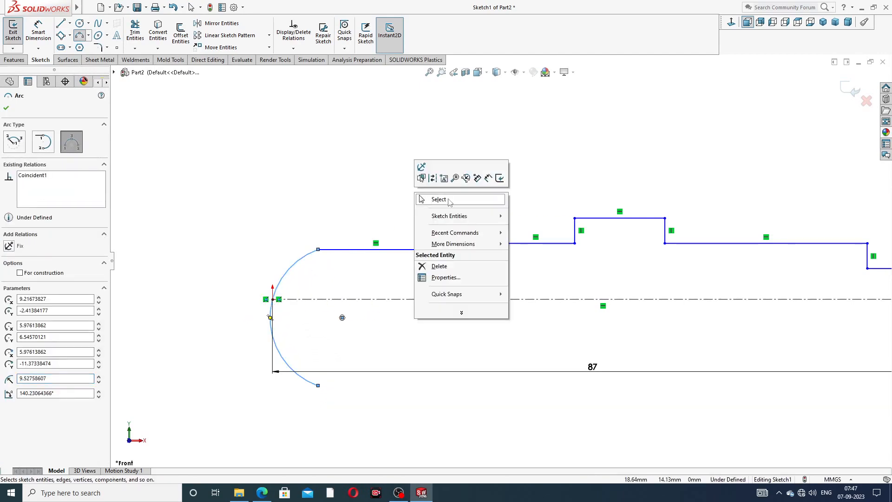
{"action": "left_click", "coordinate": [437, 198]}
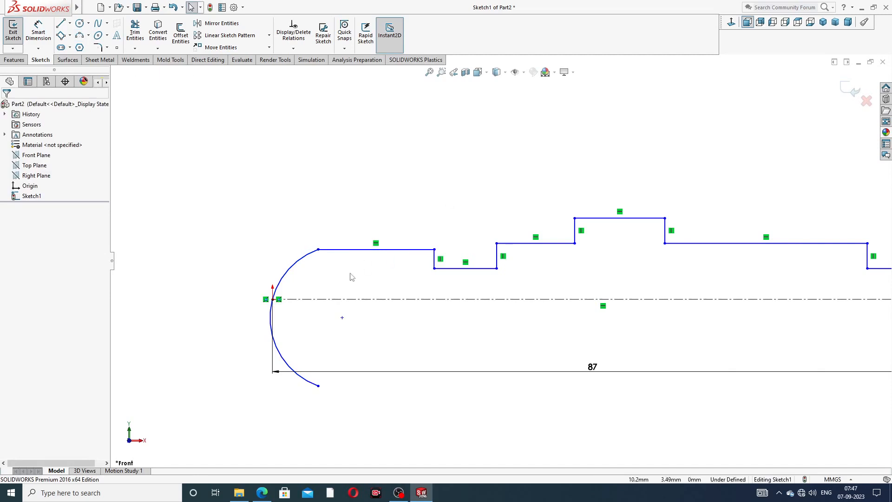
Trim away the part of the arc below the centerline
{"action": "left_click", "coordinate": [138, 40]}
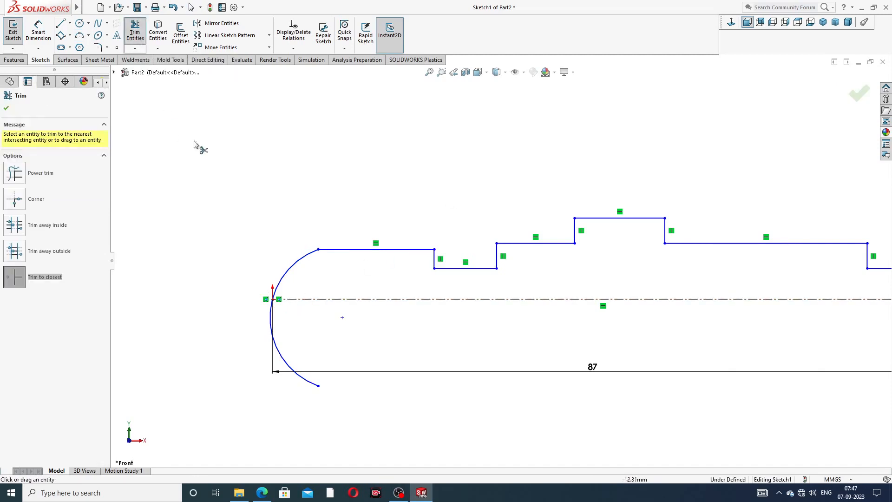
{"action": "left_click", "coordinate": [282, 357]}
{"action": "right_click", "coordinate": [308, 206]}
{"action": "left_click", "coordinate": [335, 137]}
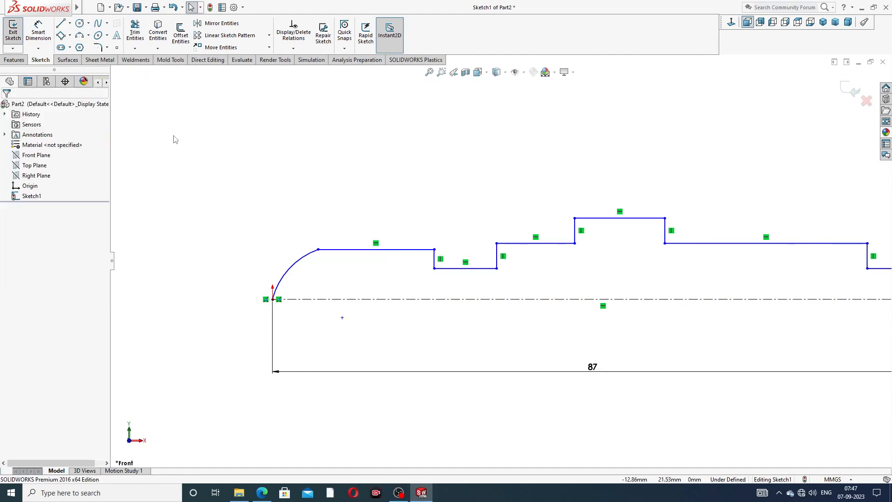
{"action": "key", "text": "f"}
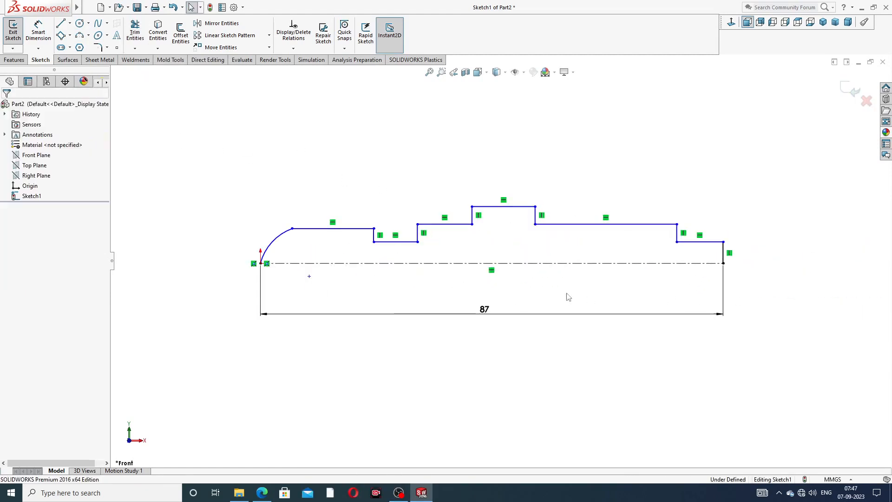
Dimension the vertical line at the centerline's far end to 3 mm
{"action": "left_click", "coordinate": [40, 35]}
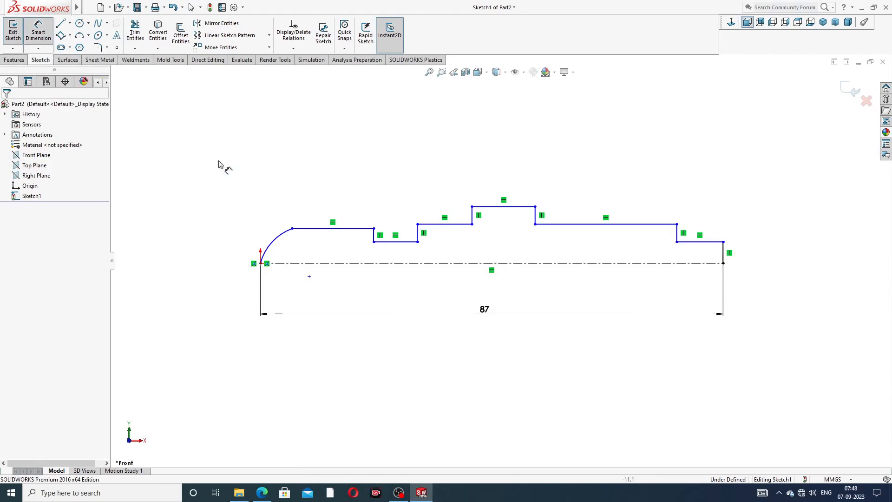
{"action": "scroll", "coordinate": [720, 261], "scroll_direction": "down", "scroll_amount": 2}
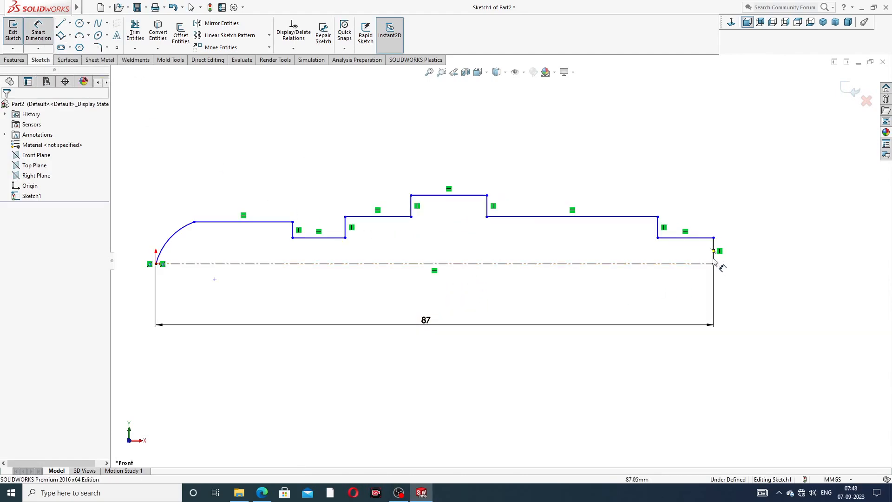
{"action": "left_click", "coordinate": [715, 255]}
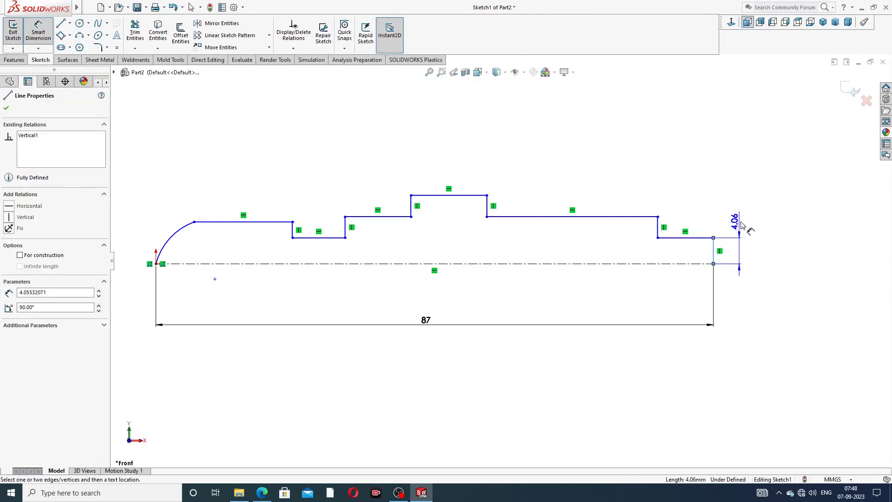
{"action": "left_click", "coordinate": [750, 255]}
{"action": "type", "text": "3"}
{"action": "key", "text": "Return"}
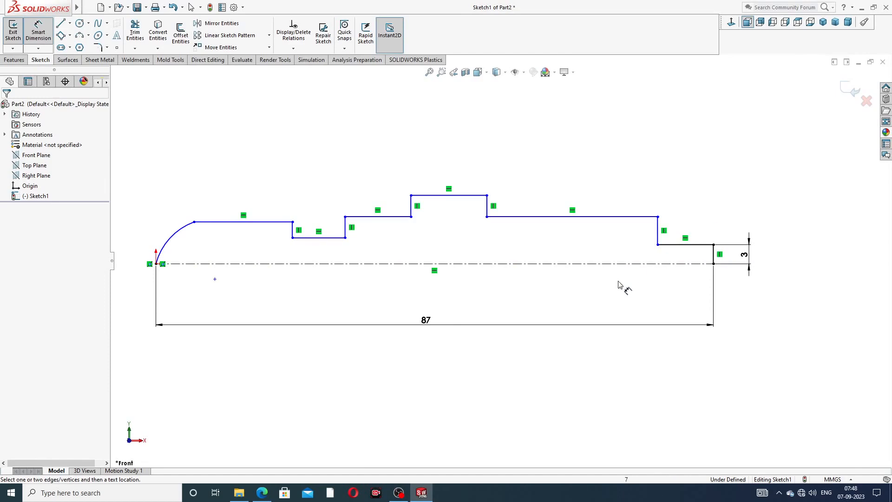
Check the spindle's PDF drawing and dimension the horizontal line of the small end step to 11 mm
{"action": "left_click", "coordinate": [263, 492]}
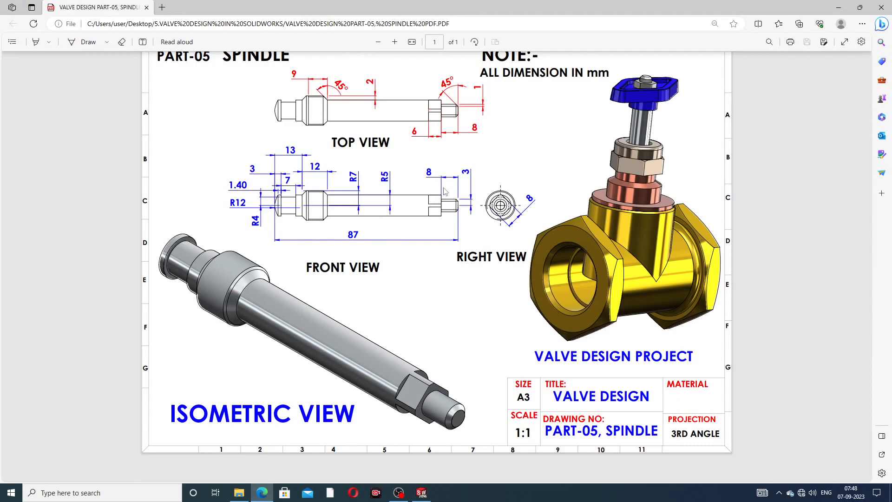
{"action": "key", "text": "alt+Tab"}
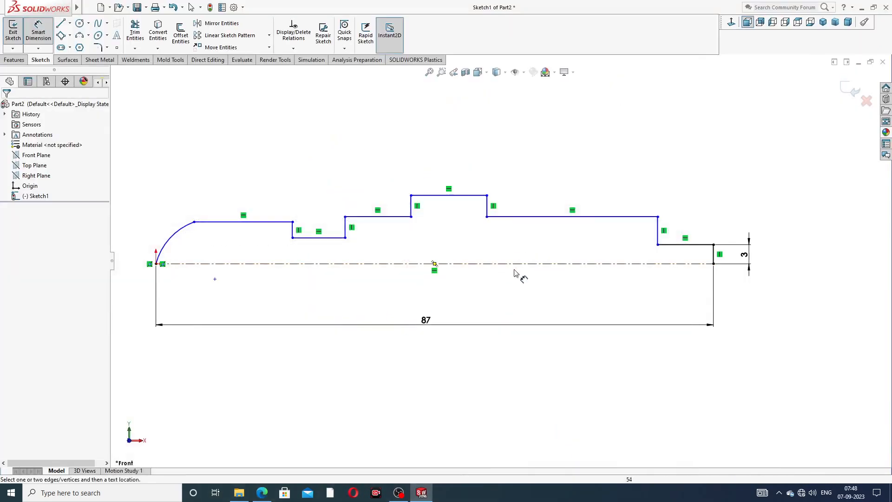
{"action": "left_click", "coordinate": [684, 244]}
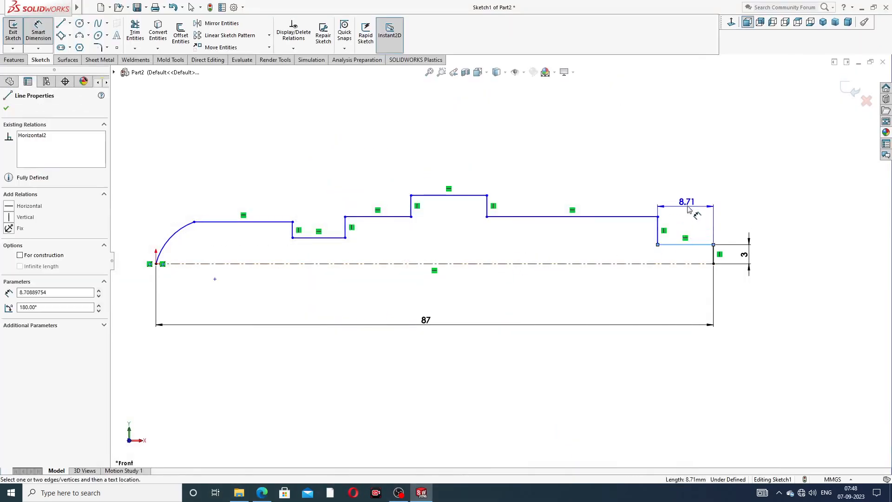
{"action": "left_click", "coordinate": [690, 209]}
{"action": "type", "text": "11"}
{"action": "key", "text": "Return"}
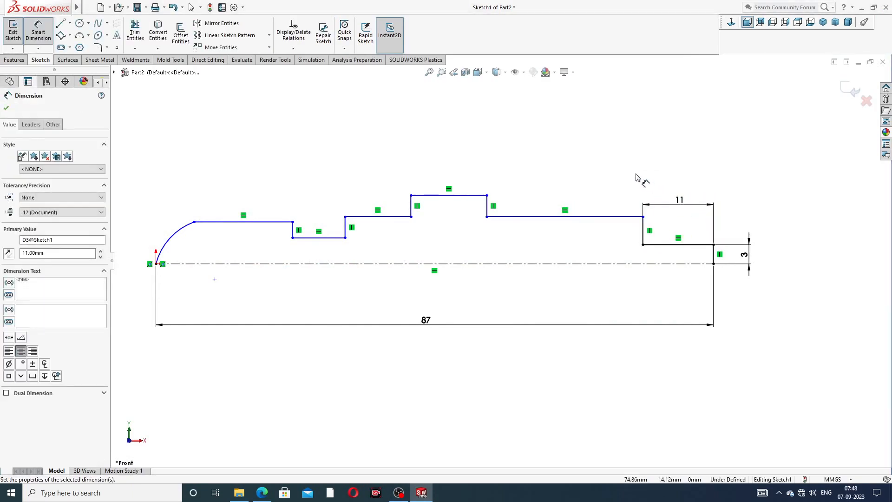
Dimension the length of the raised middle step's horizontal line to 12 mm
{"action": "left_click", "coordinate": [465, 196]}
{"action": "left_click", "coordinate": [449, 178]}
{"action": "type", "text": "12"}
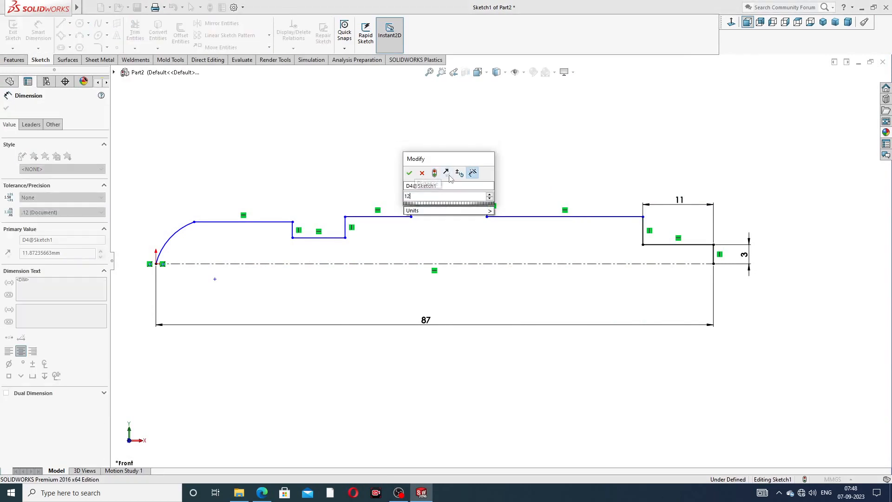
{"action": "key", "text": "Return"}
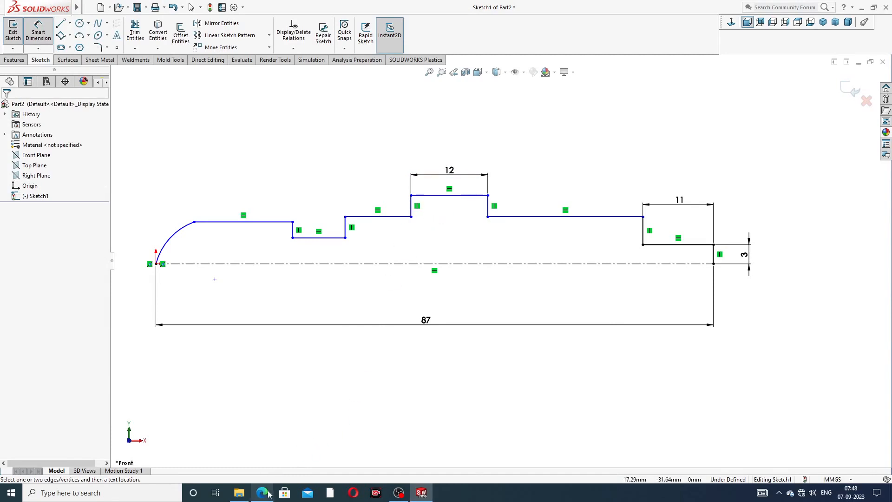
Dimension the height of the long horizontal line between the raised step and the end step above the centerline to 5 mm
{"action": "left_click", "coordinate": [568, 217]}
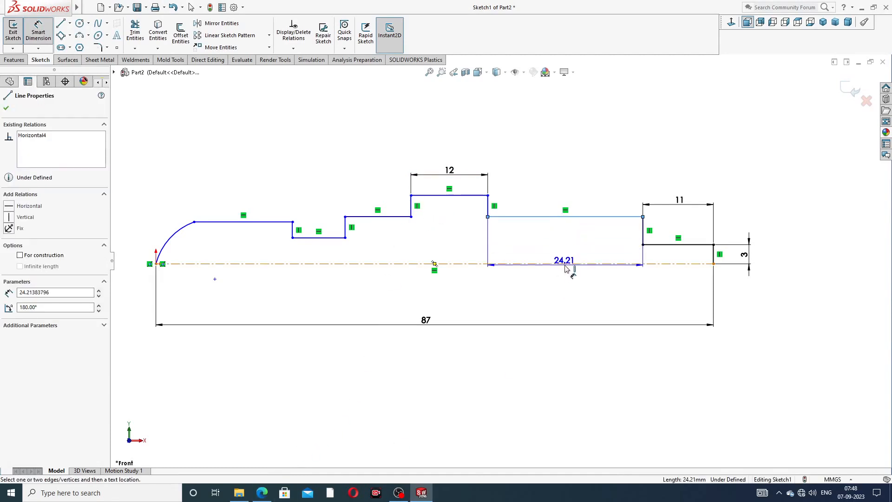
{"action": "left_click", "coordinate": [567, 264]}
{"action": "left_click", "coordinate": [567, 249]}
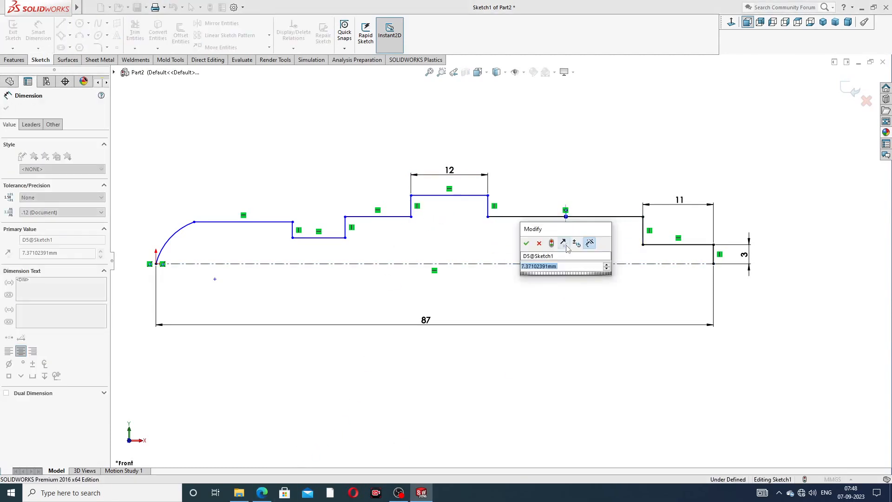
{"action": "type", "text": "5"}
{"action": "key", "text": "Return"}
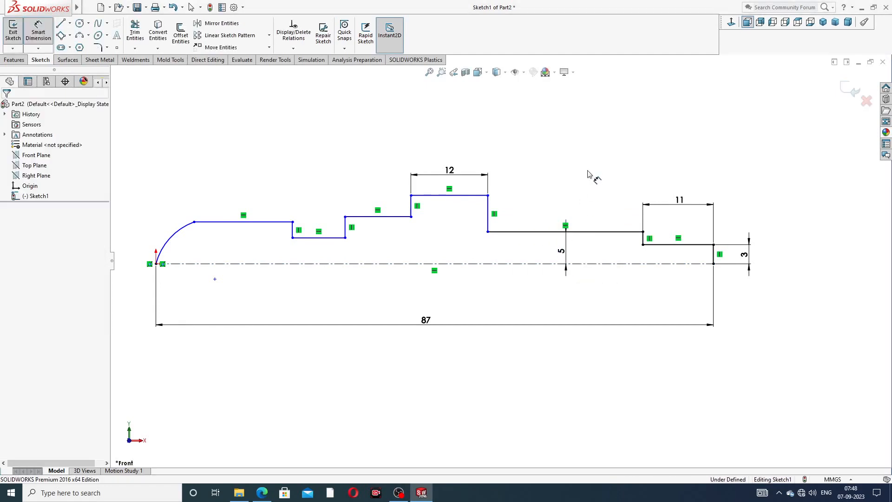
Dimension the raised 12 mm step's height above the centerline to 7 mm
{"action": "left_click", "coordinate": [479, 196]}
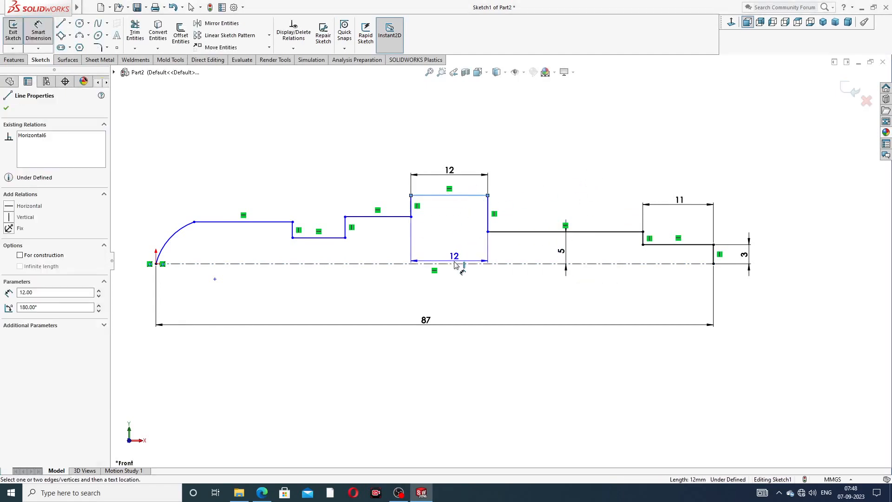
{"action": "left_click", "coordinate": [454, 263]}
{"action": "left_click", "coordinate": [452, 239]}
{"action": "type", "text": "7"}
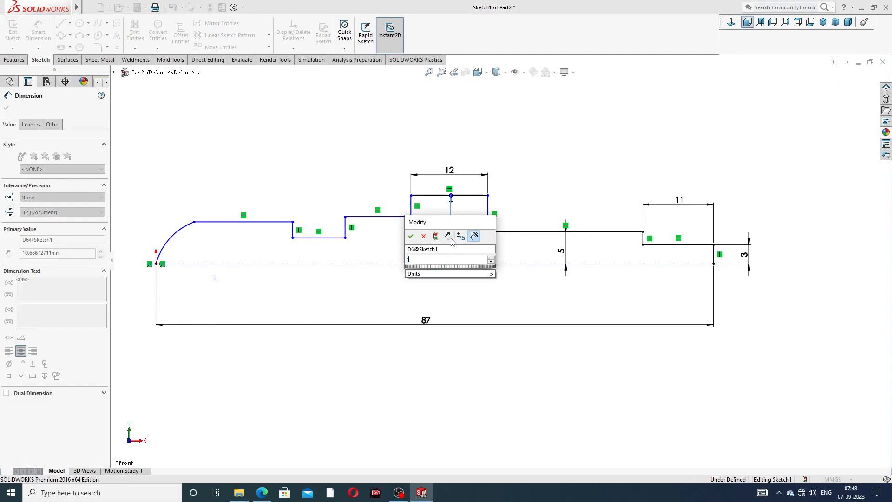
{"action": "key", "text": "Return"}
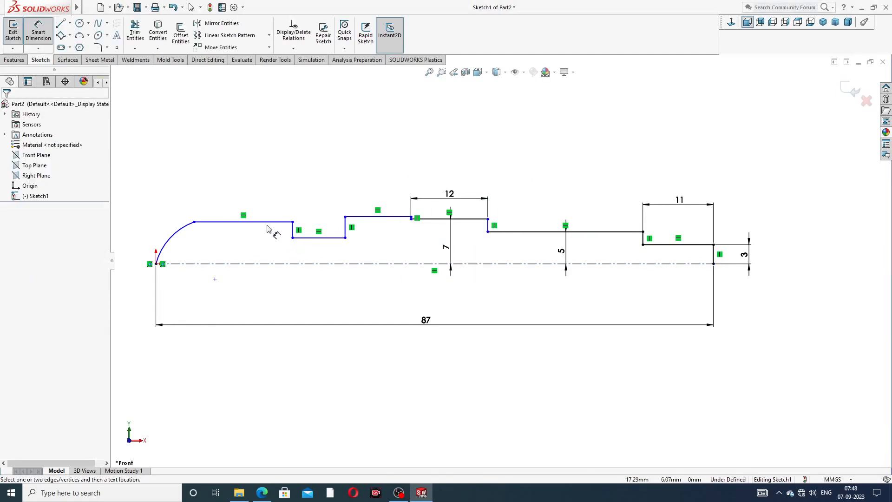
Dimension the height of the horizontal line next to the arc above the centerline to 4 mm
{"action": "left_click", "coordinate": [268, 222]}
{"action": "left_click", "coordinate": [251, 264]}
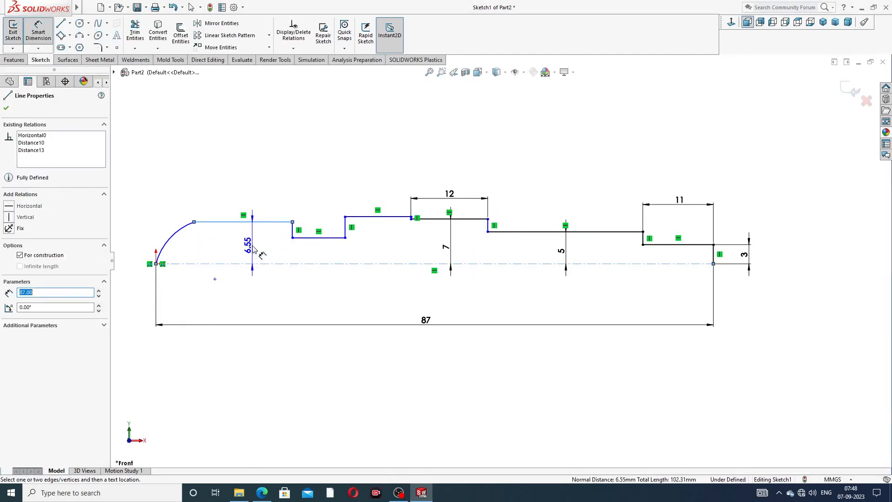
{"action": "left_click", "coordinate": [255, 249]}
{"action": "type", "text": "4"}
{"action": "key", "text": "Return"}
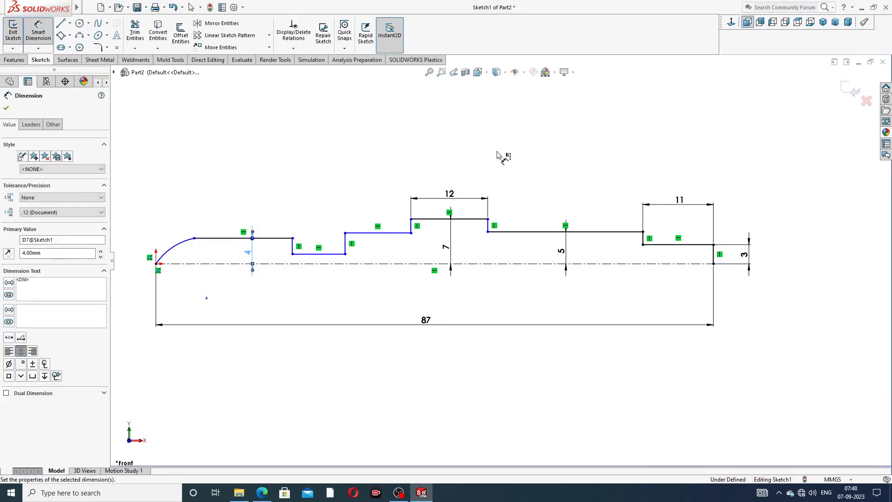
Try to make the line at 5 mm height collinear with the short line before the raised step and the line next to the arc
{"action": "right_click", "coordinate": [567, 130]}
{"action": "left_click", "coordinate": [579, 135]}
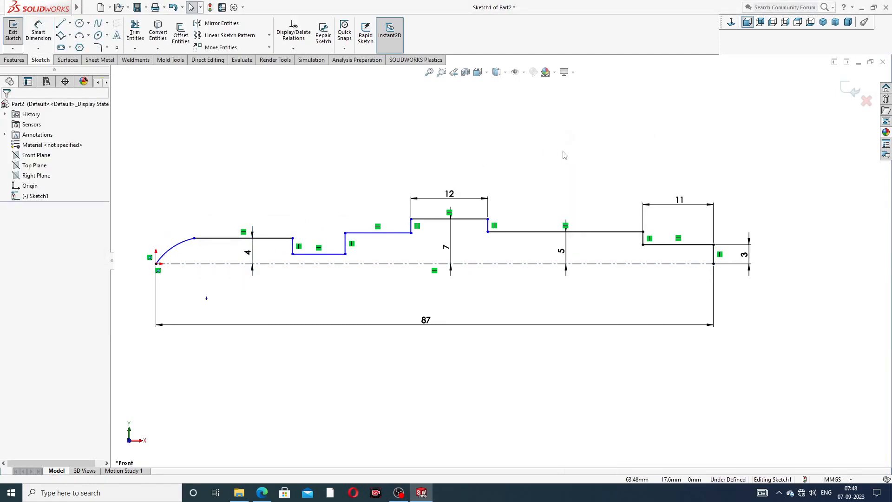
{"action": "left_click", "coordinate": [539, 232]}
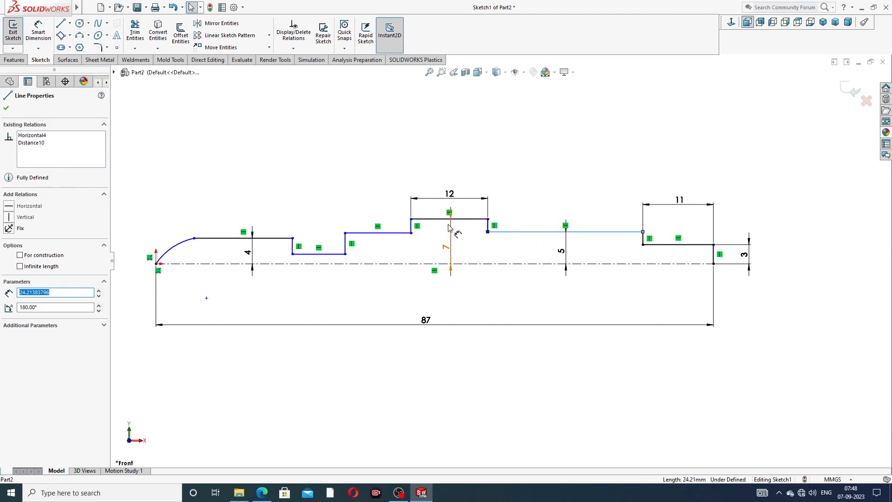
{"action": "left_click", "coordinate": [400, 233], "text": "ctrl"}
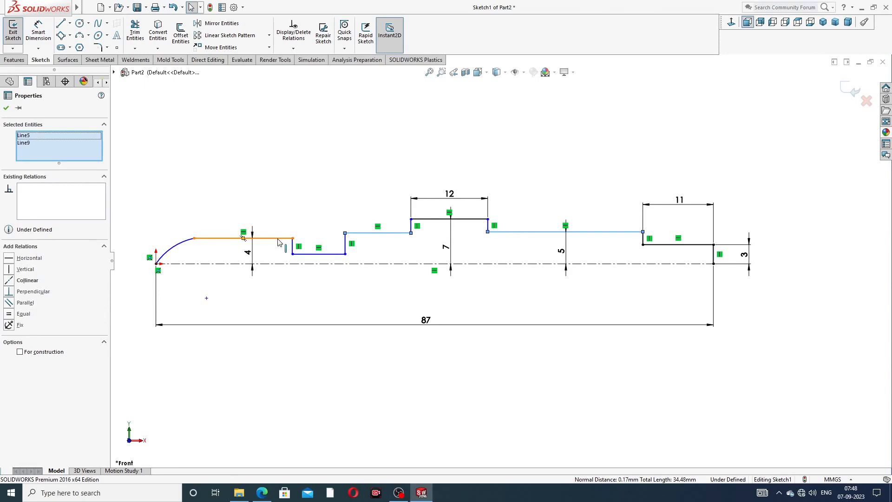
{"action": "left_click", "coordinate": [279, 240], "text": "ctrl"}
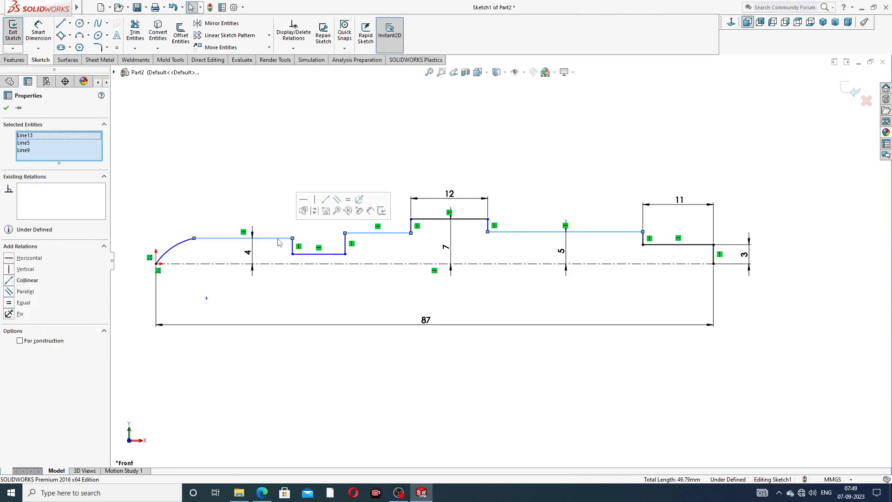
{"action": "left_click", "coordinate": [326, 200]}
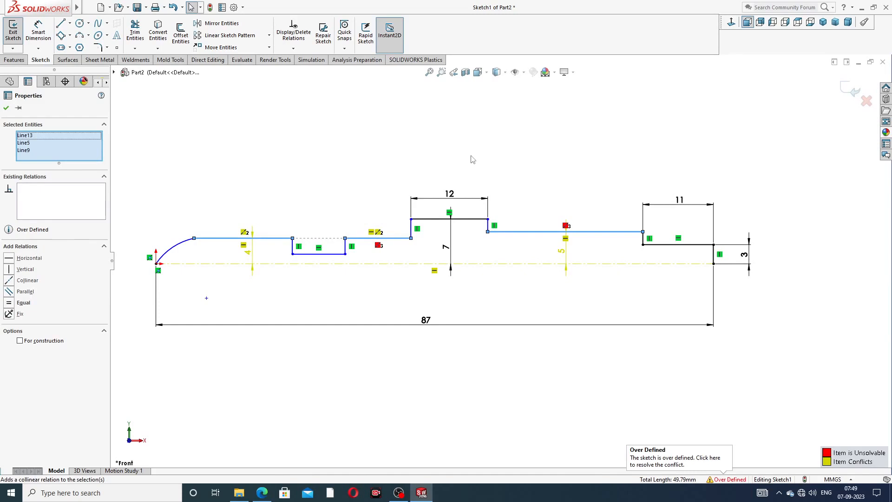
{"action": "left_click", "coordinate": [259, 171]}
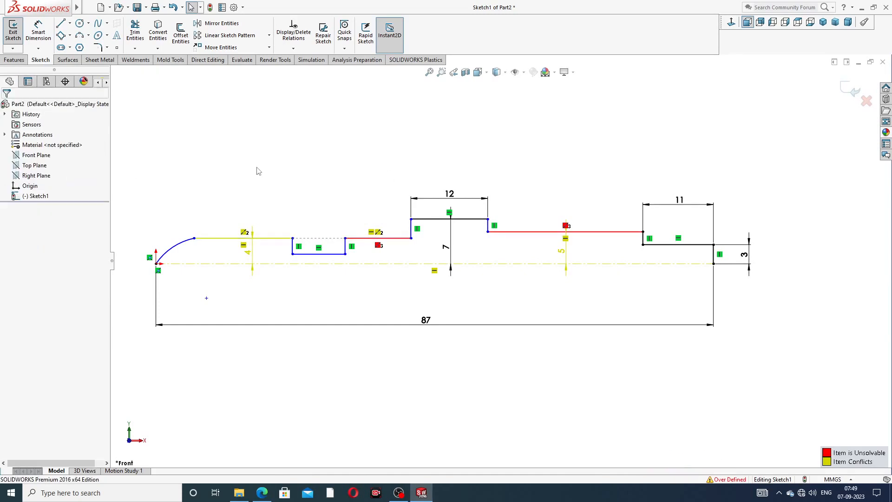
Undo the collinear relation, the height dimensions of the arc-side line and raised step, and the long line's height value
{"action": "key", "text": "ctrl+z"}
{"action": "key", "text": "ctrl+z"}
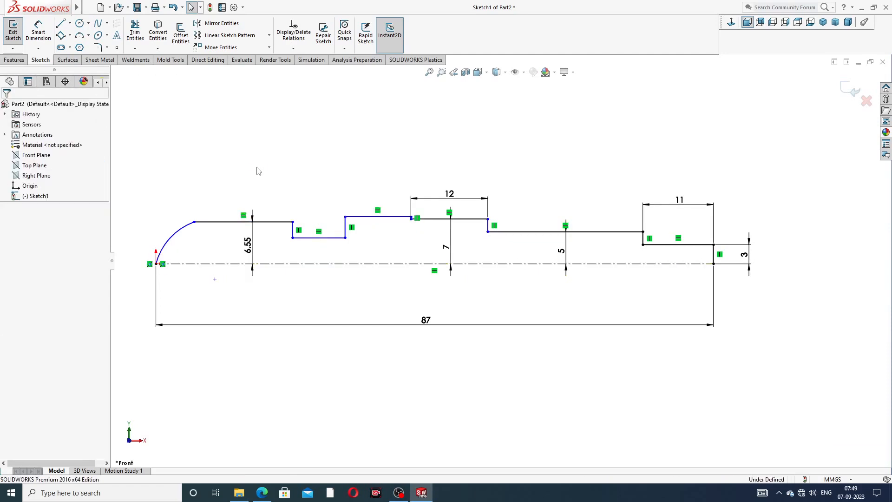
{"action": "key", "text": "ctrl+z"}
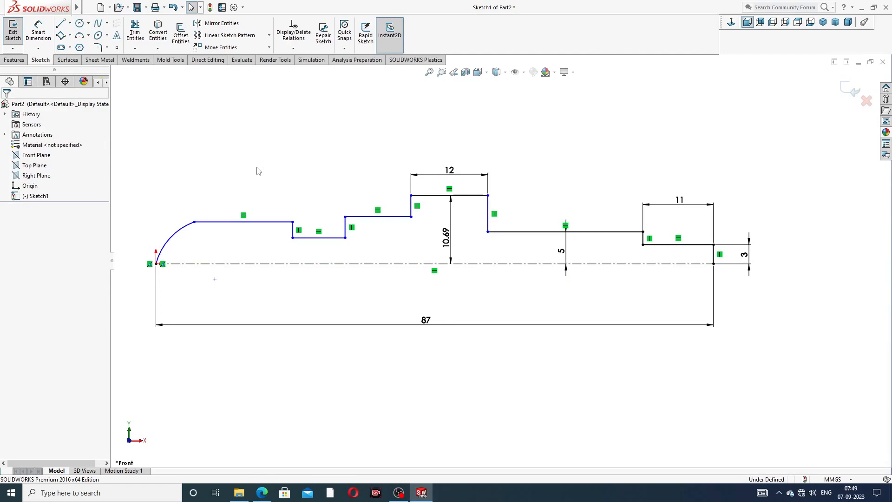
{"action": "key", "text": "ctrl+z"}
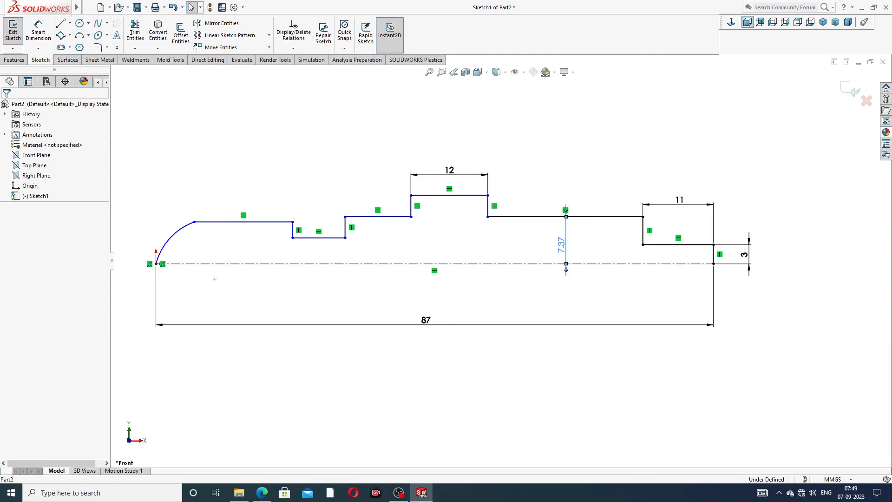
Set the height dimension of the long horizontal line above the centerline to 5 mm
{"action": "double_click", "coordinate": [563, 245]}
{"action": "type", "text": "5"}
{"action": "key", "text": "Return"}
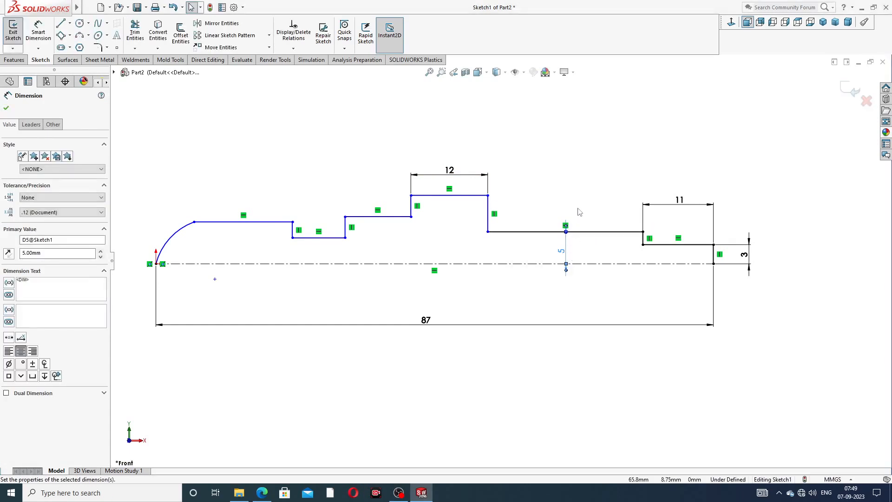
{"action": "left_click", "coordinate": [581, 202]}
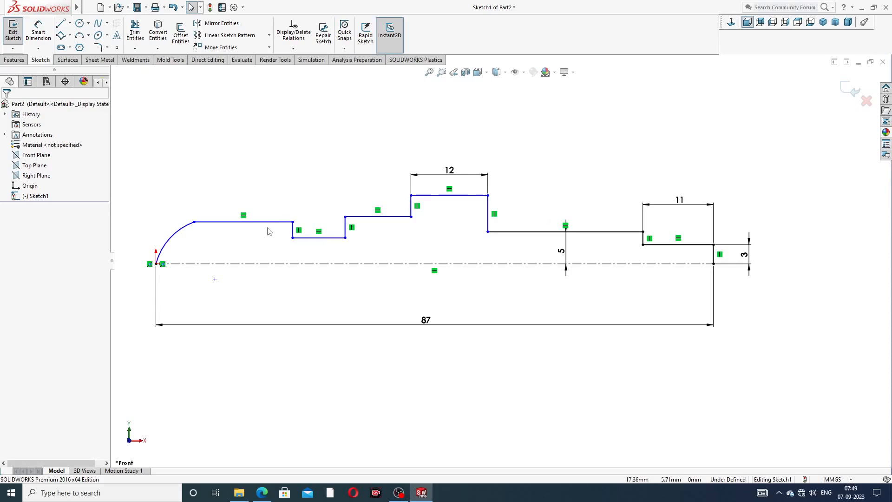
Make the long line at 5 mm height, the line before the raised step and the line next to the arc collinear
{"action": "left_click", "coordinate": [502, 232]}
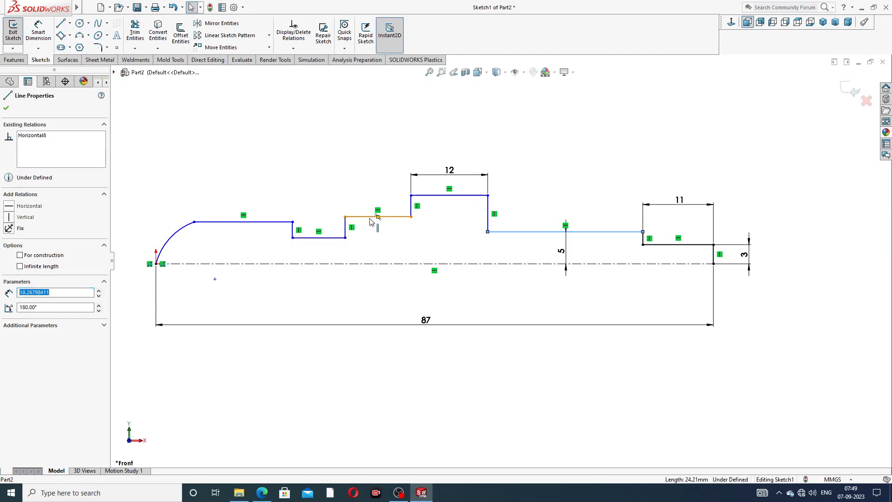
{"action": "left_click", "coordinate": [374, 217], "text": "ctrl"}
{"action": "left_click", "coordinate": [281, 224], "text": "ctrl"}
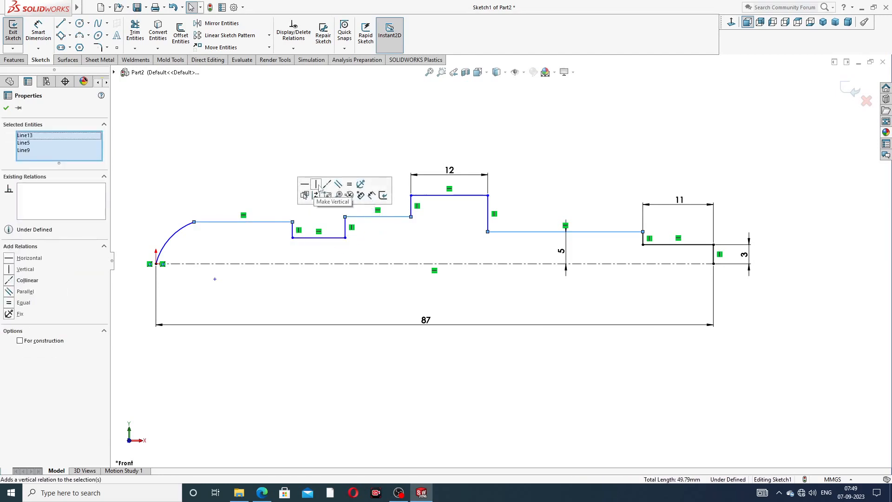
{"action": "left_click", "coordinate": [327, 185]}
{"action": "left_click", "coordinate": [566, 148]}
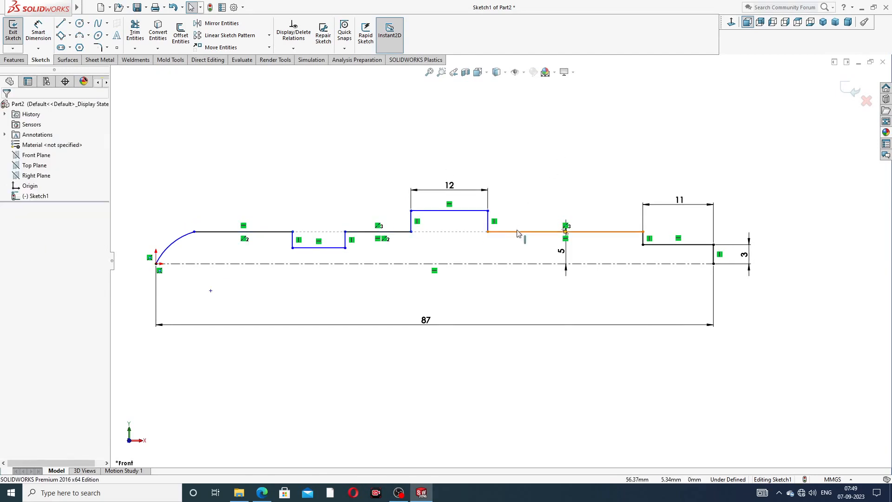
Dimension the distance from the raised step's horizontal line to the centerline as 7 mm
{"action": "left_click", "coordinate": [39, 35]}
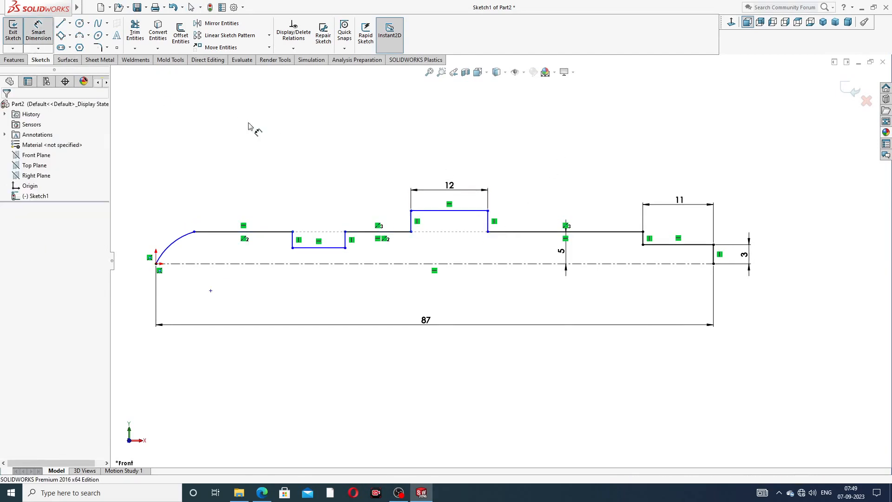
{"action": "left_click", "coordinate": [462, 211]}
{"action": "left_click", "coordinate": [458, 264]}
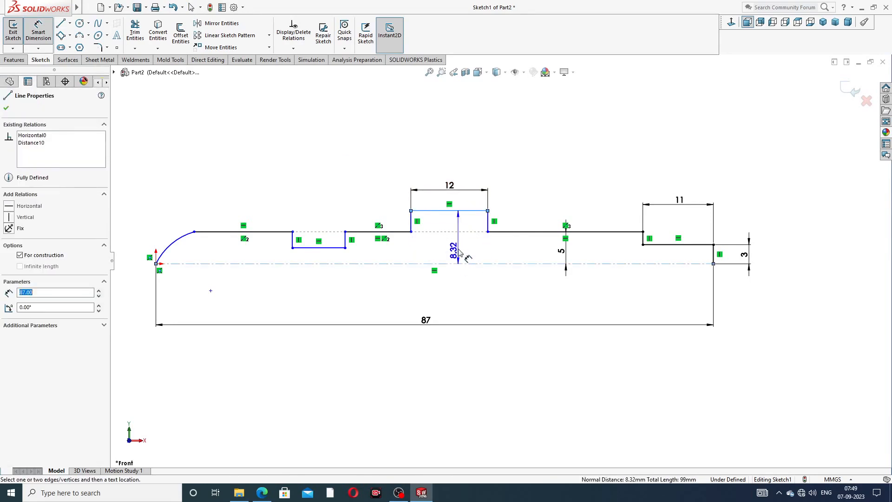
{"action": "left_click", "coordinate": [459, 245]}
{"action": "type", "text": "7"}
{"action": "key", "text": "Return"}
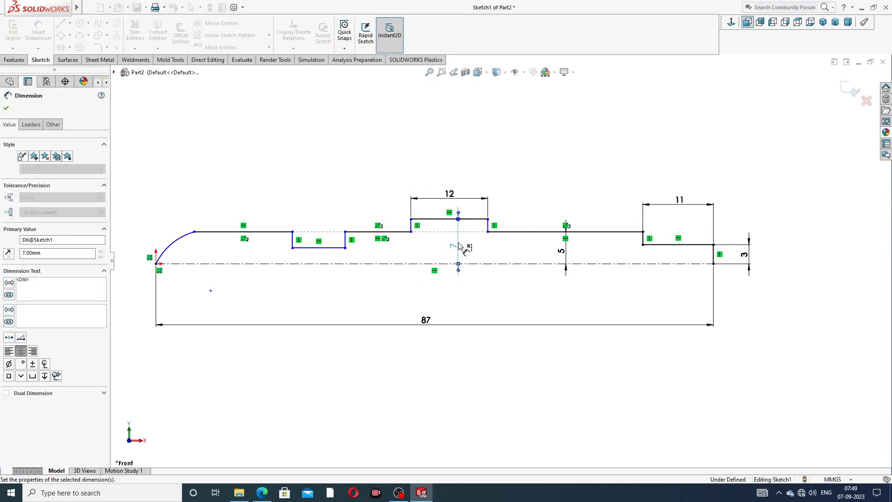
{"action": "left_click", "coordinate": [269, 232]}
{"action": "left_click", "coordinate": [271, 263]}
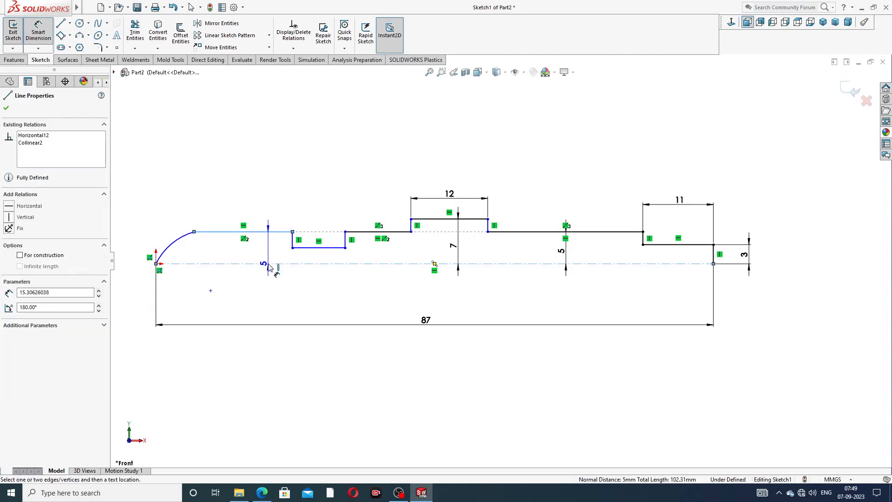
{"action": "left_click", "coordinate": [272, 253]}
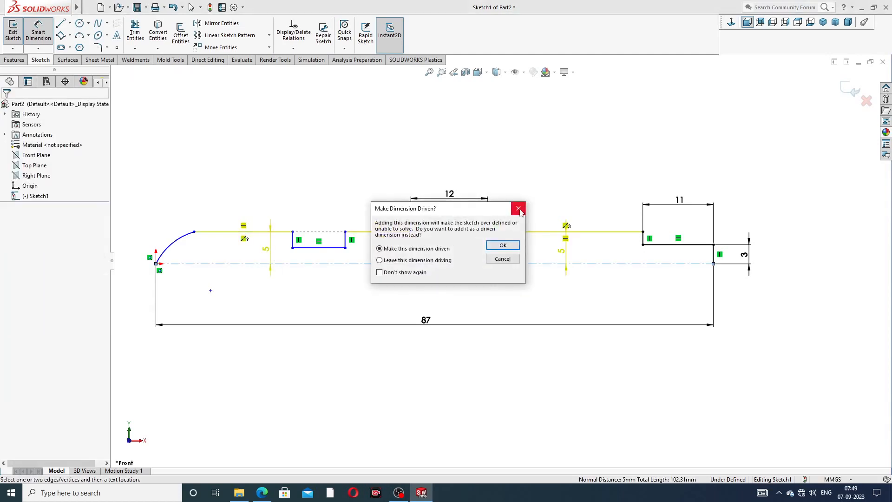
{"action": "left_click", "coordinate": [517, 208]}
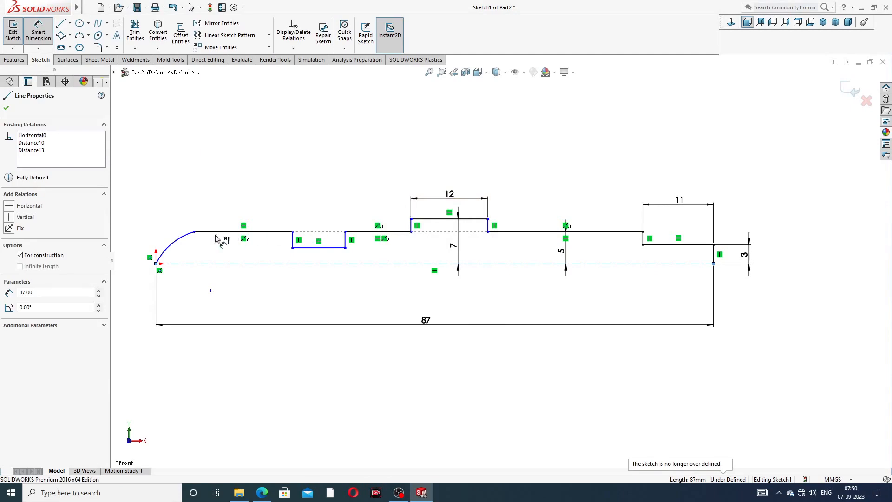
Dimension the recessed groove line's height above the centerline to 4 mm
{"action": "left_click", "coordinate": [323, 249]}
{"action": "left_click", "coordinate": [328, 263]}
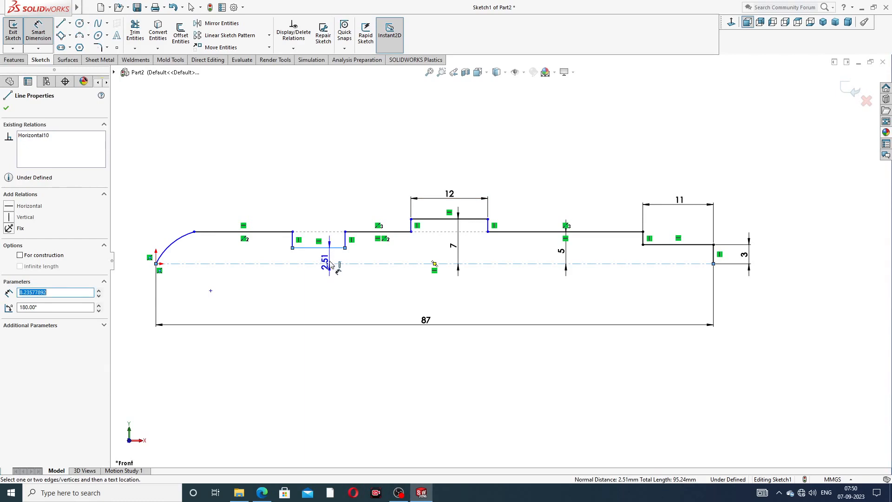
{"action": "left_click", "coordinate": [330, 258]}
{"action": "type", "text": "4"}
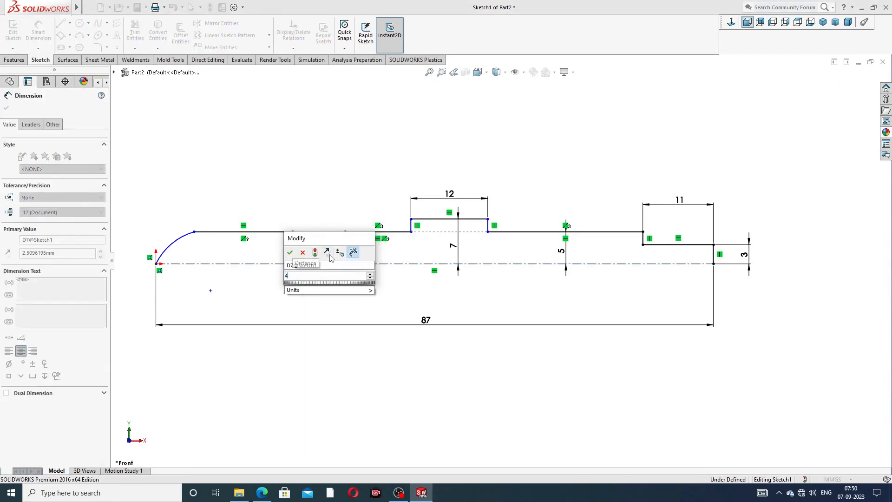
{"action": "key", "text": "Return"}
{"action": "left_click", "coordinate": [494, 152]}
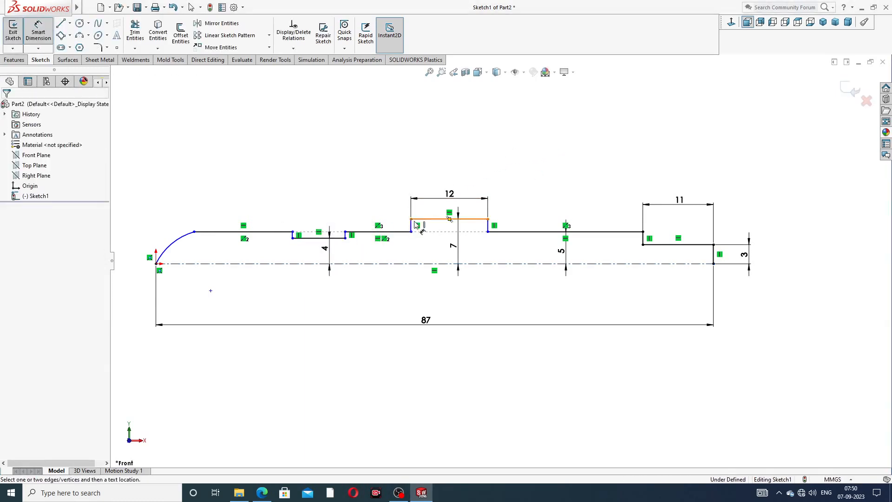
Reposition the 4 mm dimension of the groove floor, leave Smart Dimension and switch to the spindle drawing PDF in Edge
{"action": "left_click", "coordinate": [330, 250]}
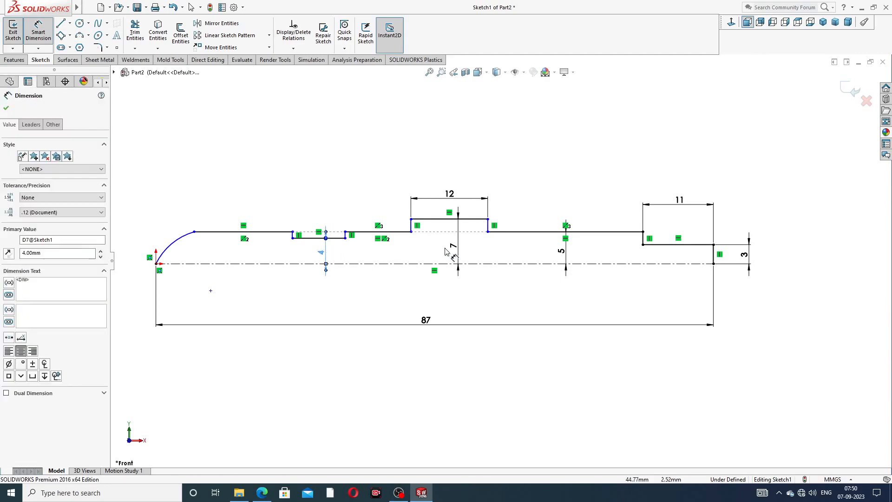
{"action": "right_click", "coordinate": [568, 173]}
{"action": "left_click", "coordinate": [598, 139]}
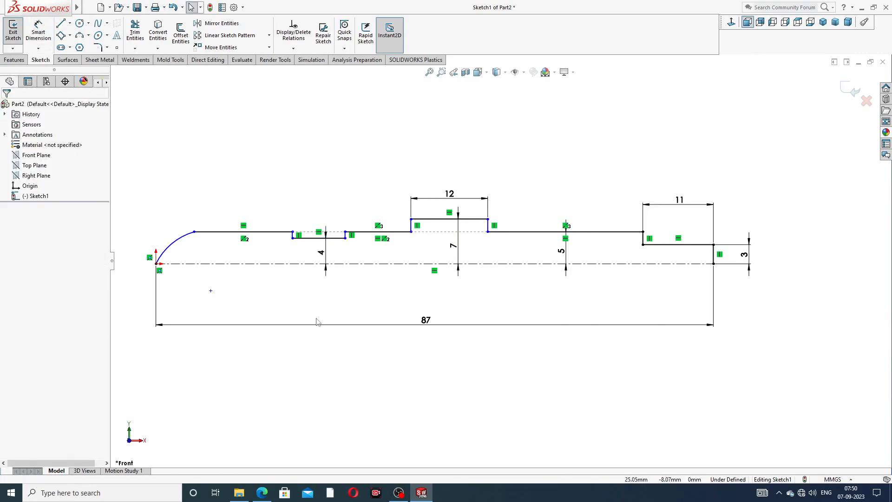
{"action": "left_click", "coordinate": [262, 493]}
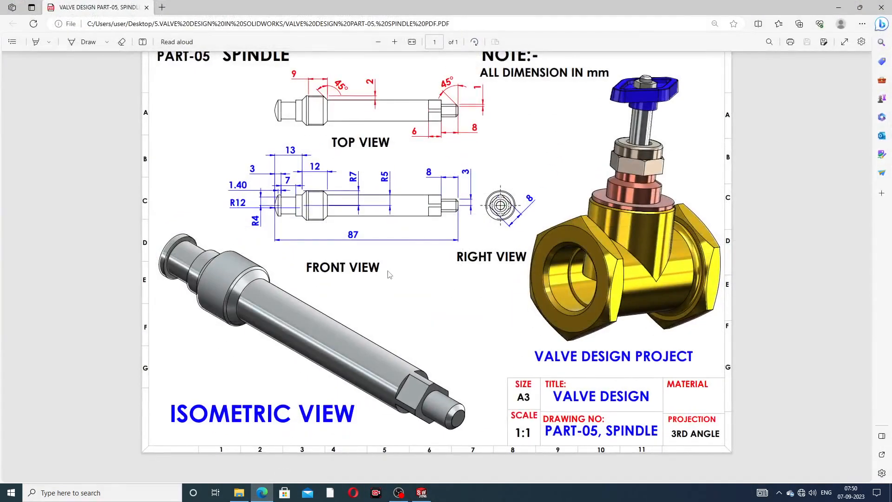
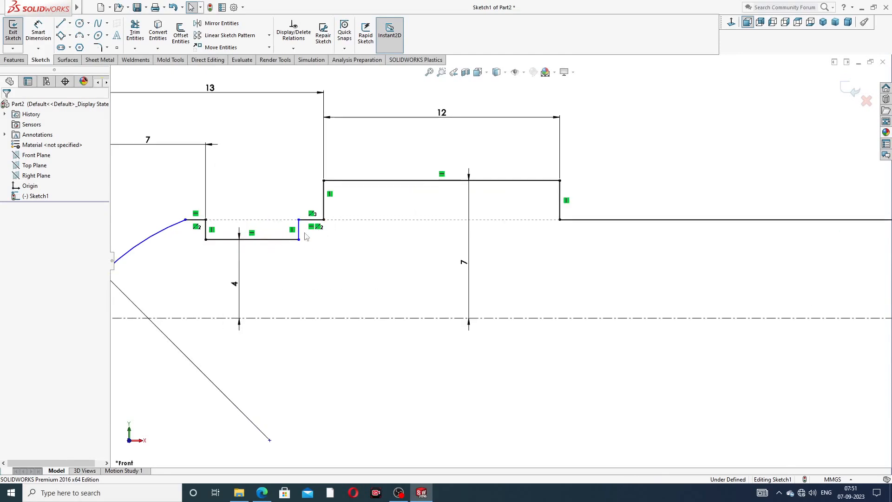
Add an Equal relation between the two vertical side lines of the groove in the spindle profile
{"action": "key", "text": "z"}
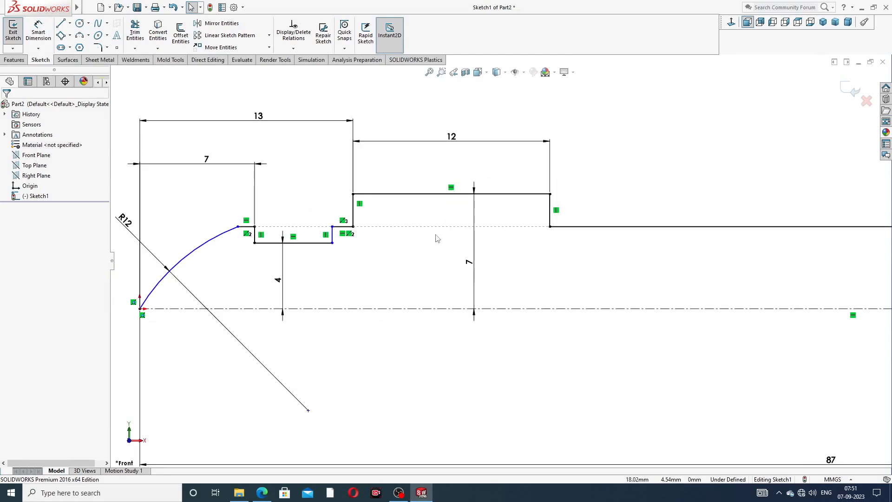
{"action": "key", "text": "z"}
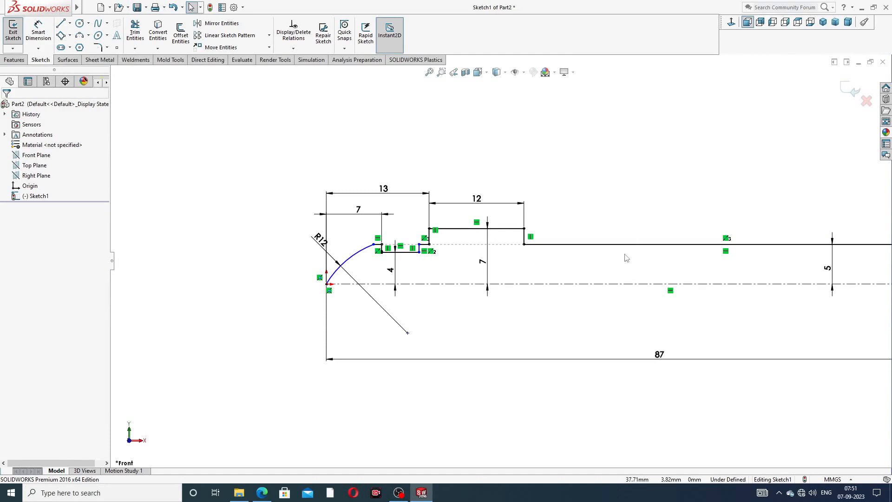
{"action": "scroll", "coordinate": [385, 271], "scroll_direction": "down", "scroll_amount": 4}
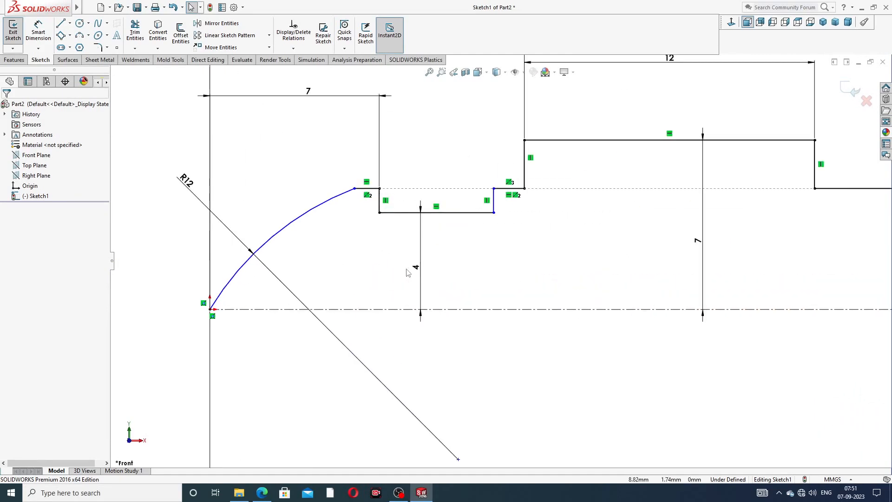
{"action": "left_click", "coordinate": [380, 199]}
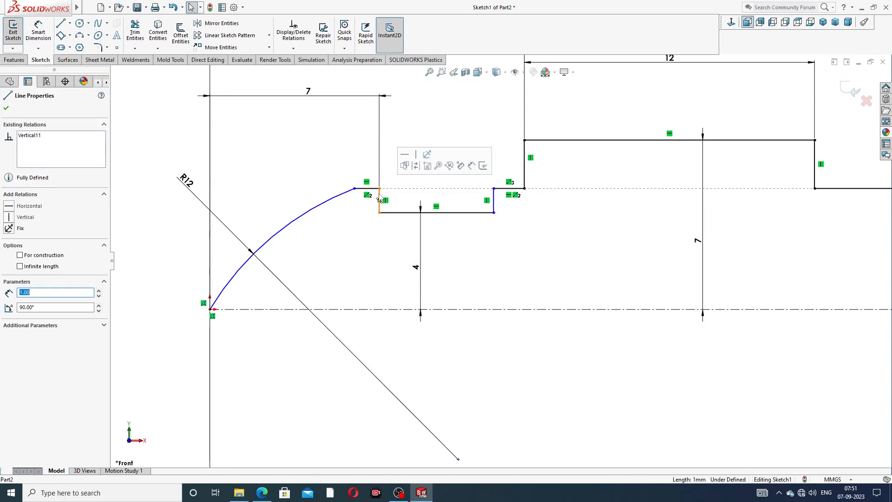
{"action": "left_click", "coordinate": [493, 199], "text": "ctrl"}
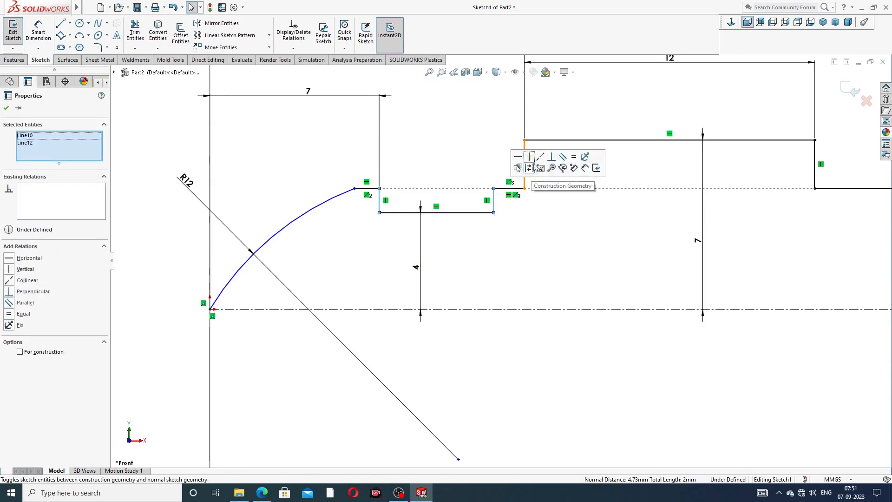
{"action": "left_click", "coordinate": [573, 158]}
{"action": "left_click", "coordinate": [554, 234]}
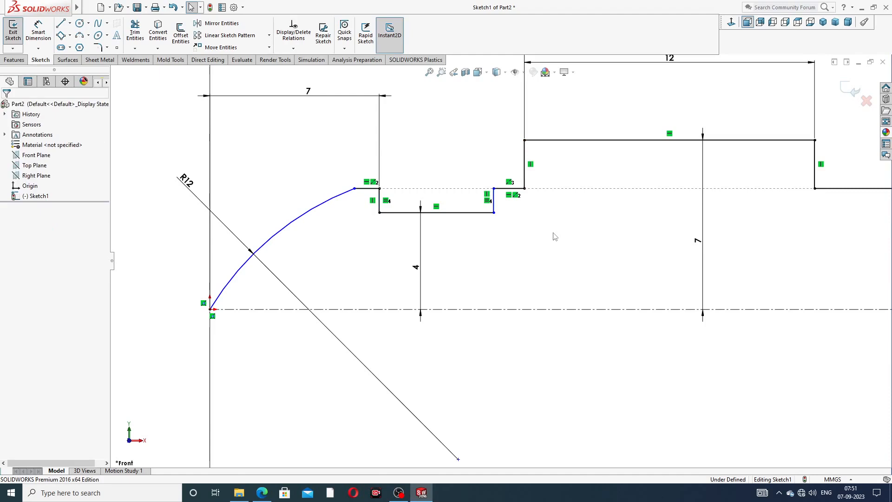
{"action": "scroll", "coordinate": [554, 233], "scroll_direction": "up", "scroll_amount": 3}
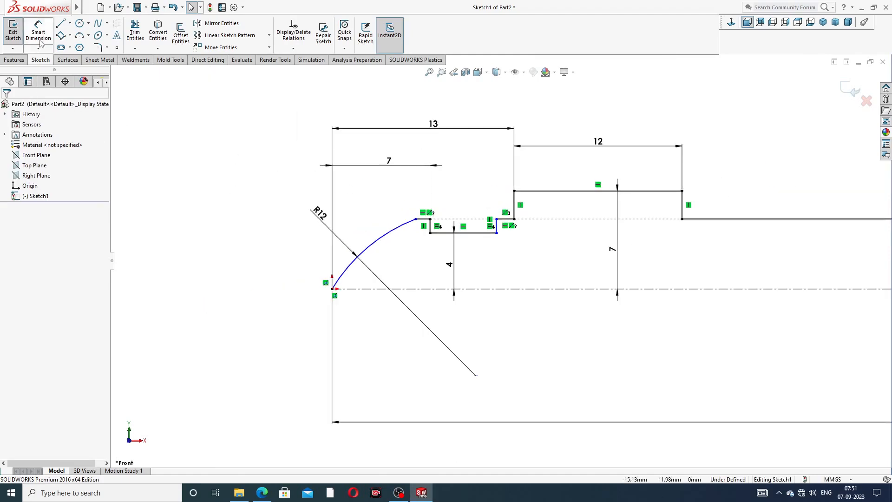
Consult the spindle drawing PDF, then set the distance from the origin to the groove's near side to 3 mm
{"action": "left_click", "coordinate": [262, 493]}
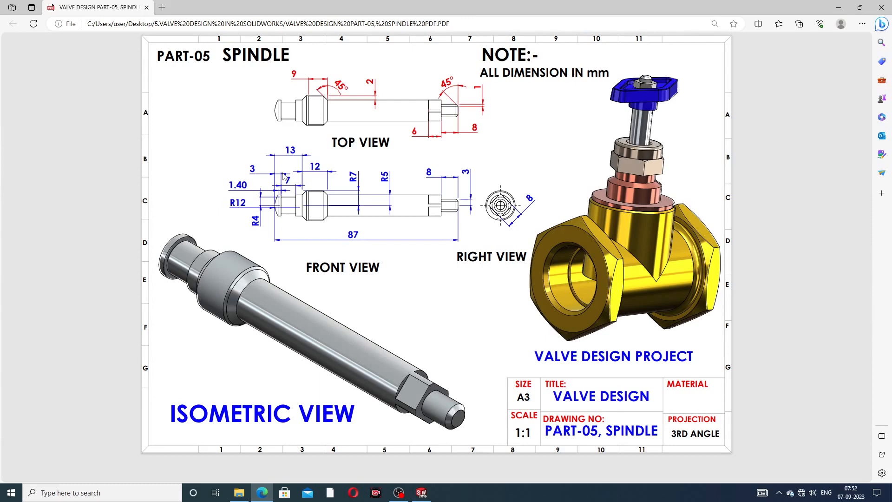
{"action": "left_click", "coordinate": [262, 493]}
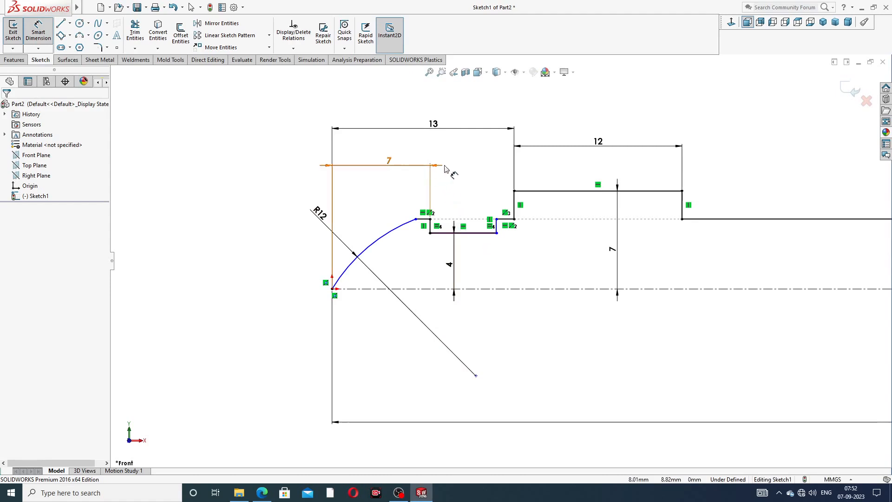
{"action": "left_click", "coordinate": [426, 173]}
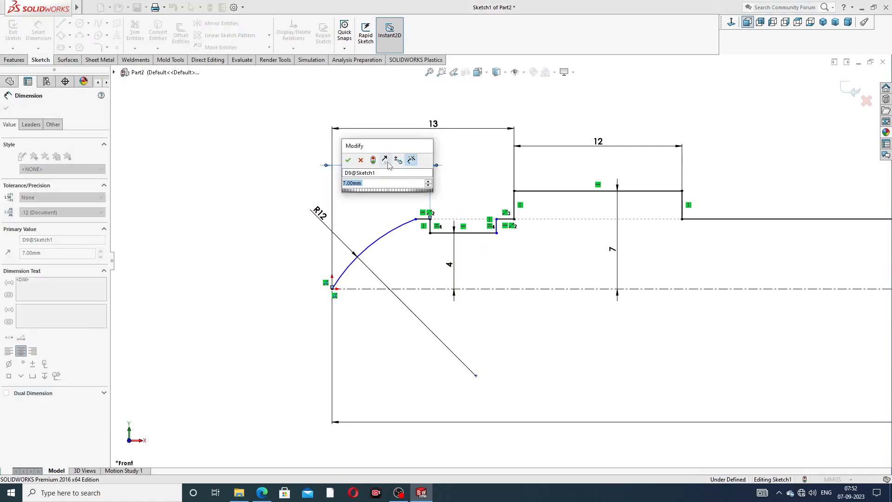
{"action": "type", "text": "3"}
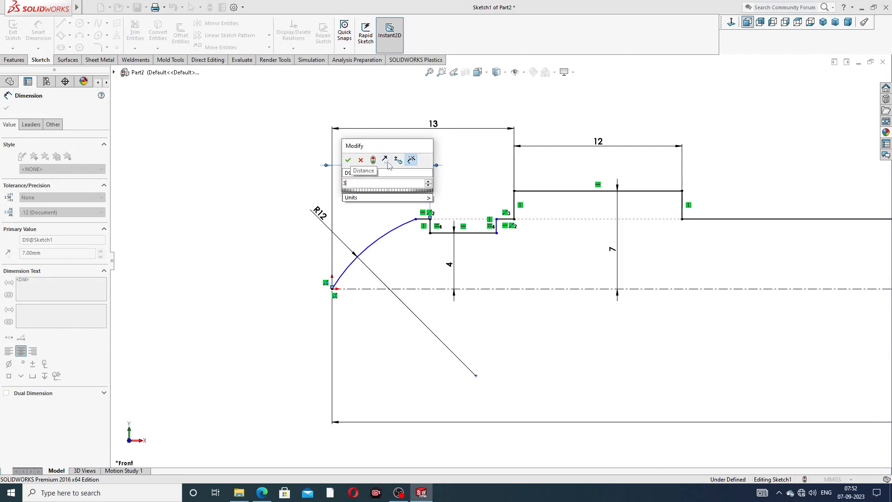
{"action": "key", "text": "Return"}
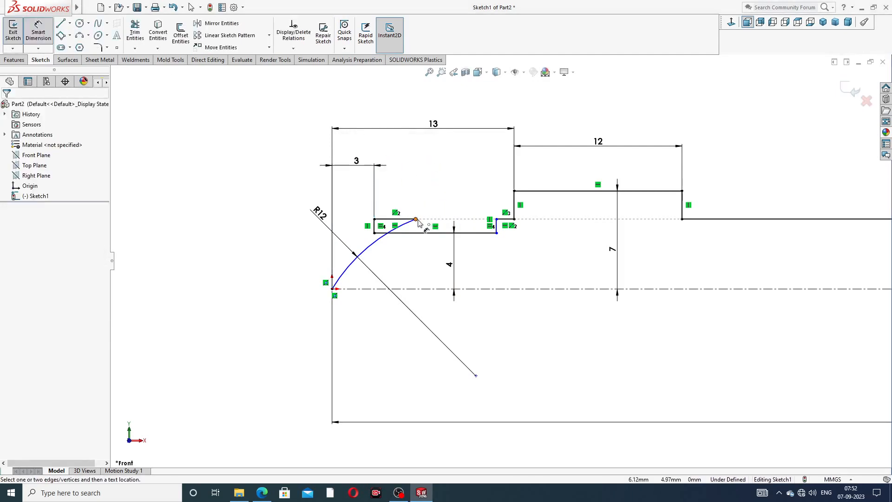
{"action": "right_click", "coordinate": [431, 190]}
{"action": "left_click", "coordinate": [460, 139]}
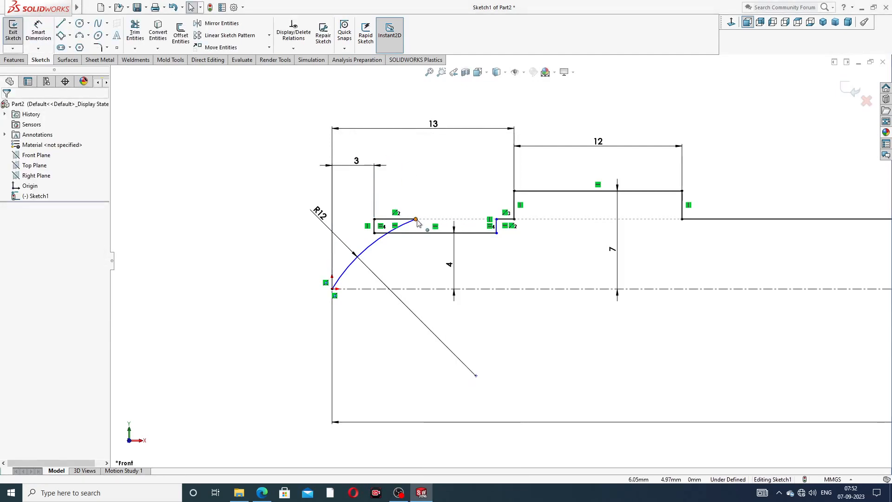
Move the arc's upper endpoint back to the origin side of the groove and place the R12 dimension beside the arc
{"action": "left_click_drag", "start_coordinate": [416, 218], "coordinate": [355, 249]}
{"action": "left_click", "coordinate": [283, 160]}
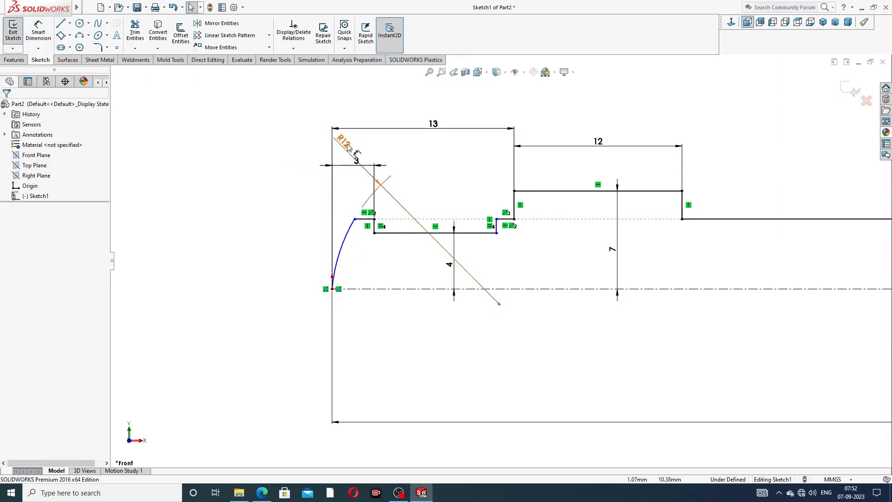
{"action": "left_click_drag", "start_coordinate": [347, 145], "coordinate": [287, 240]}
{"action": "left_click", "coordinate": [200, 144]}
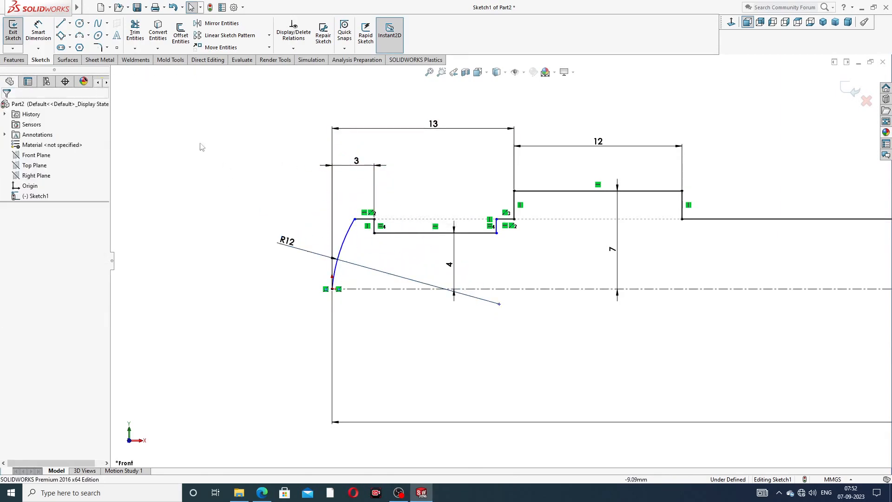
Dimension the groove floor's width as 7 mm and place the dimension above the groove
{"action": "left_click", "coordinate": [39, 33]}
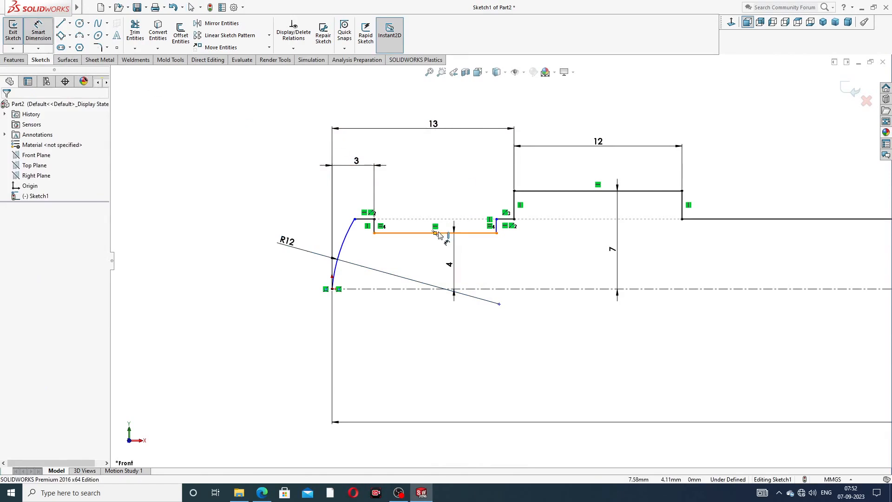
{"action": "left_click", "coordinate": [455, 232]}
{"action": "left_click", "coordinate": [443, 189]}
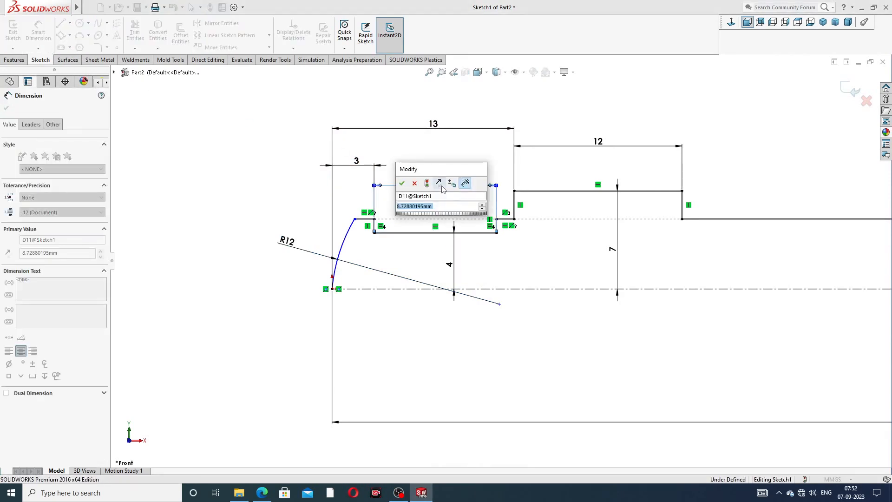
{"action": "type", "text": "7"}
{"action": "key", "text": "Return"}
{"action": "left_click", "coordinate": [555, 110]}
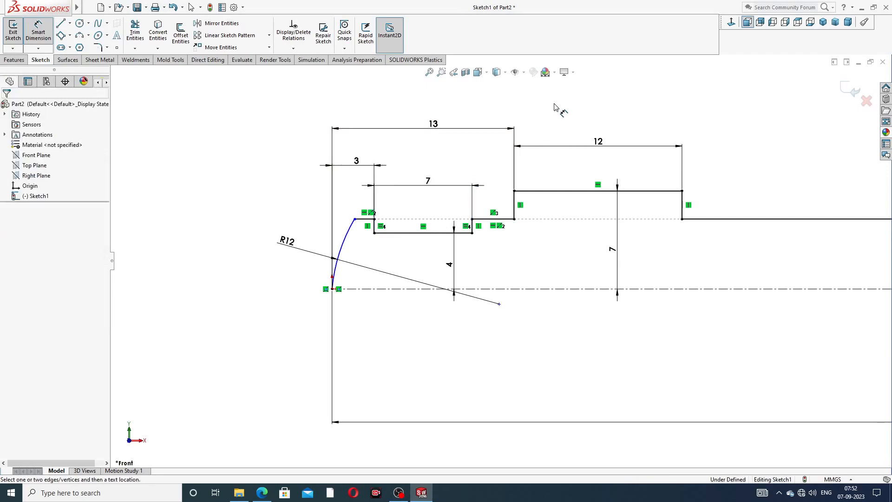
{"action": "left_click_drag", "start_coordinate": [426, 185], "coordinate": [431, 175]}
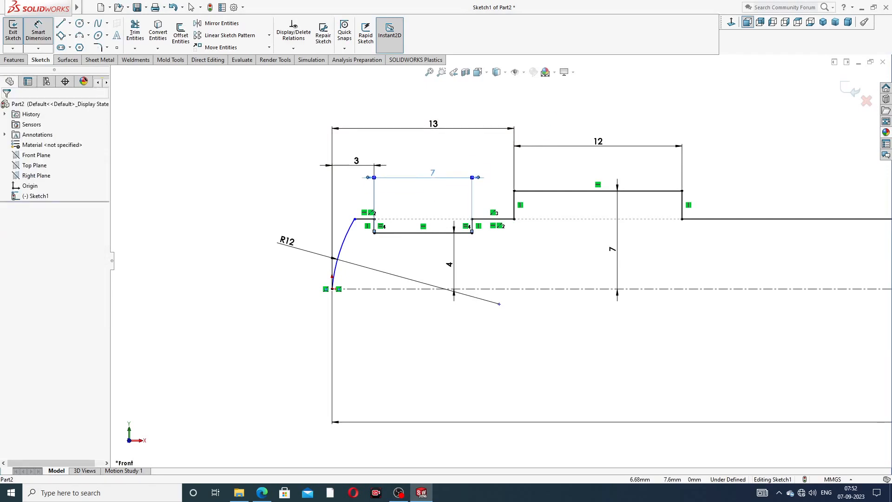
{"action": "left_click", "coordinate": [489, 111]}
Dimension the short horizontal edge between the arc and the groove at its current length, then check the spindle drawing PDF in Edge
{"action": "left_click", "coordinate": [364, 220]}
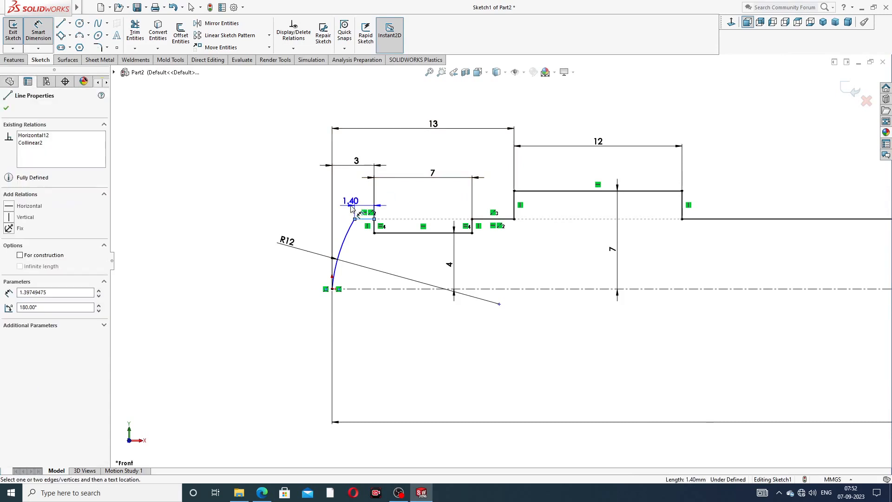
{"action": "left_click", "coordinate": [322, 205]}
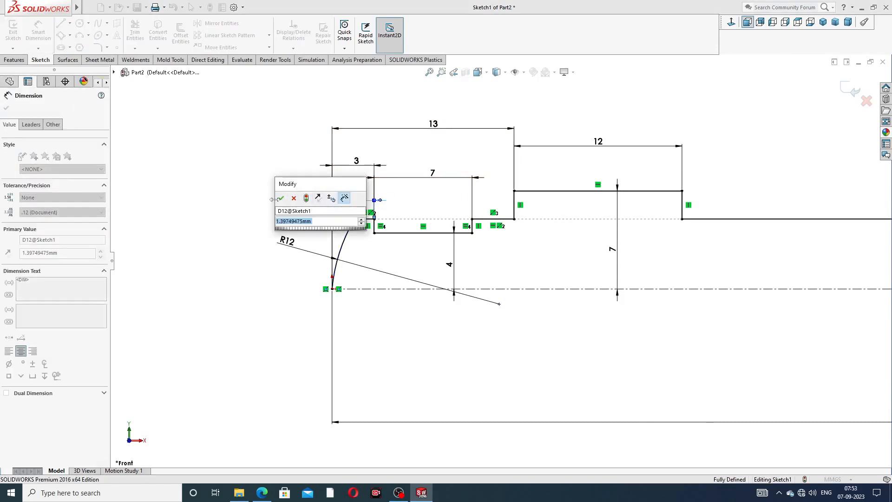
{"action": "left_click", "coordinate": [282, 198]}
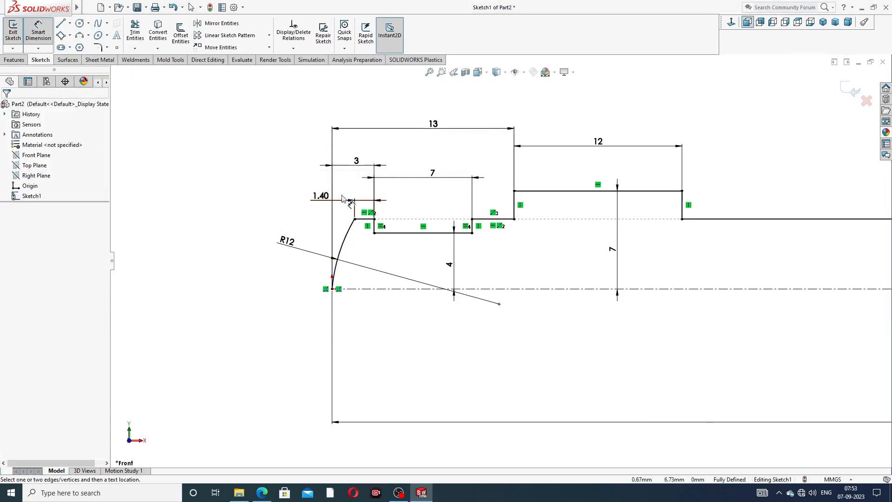
{"action": "left_click_drag", "start_coordinate": [323, 196], "coordinate": [316, 192]}
{"action": "left_click", "coordinate": [262, 493]}
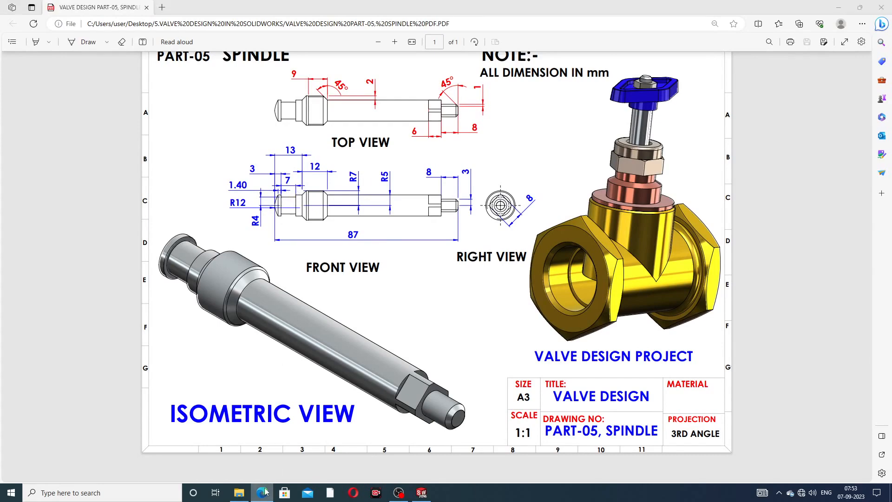
{"action": "left_click", "coordinate": [421, 492]}
{"action": "left_click", "coordinate": [261, 222]}
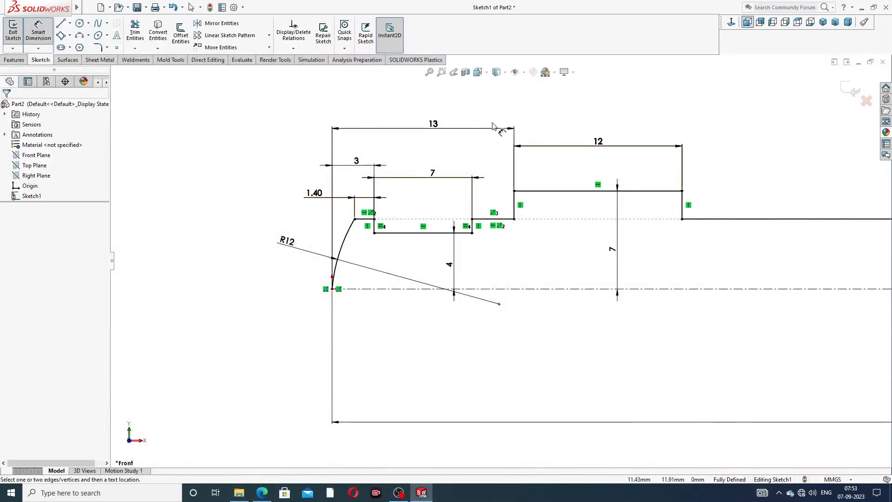
Rearrange the 13, 12, 7, 1.40 and 3 mm length dimensions above the profile so they do not crowd each other
{"action": "mouse_move", "coordinate": [443, 128]}
{"action": "left_mouse_down"}
{"action": "mouse_move", "coordinate": [438, 138]}
{"action": "mouse_move", "coordinate": [441, 130]}
{"action": "left_mouse_up"}
{"action": "left_click_drag", "start_coordinate": [592, 145], "coordinate": [589, 134]}
{"action": "left_click", "coordinate": [717, 129]}
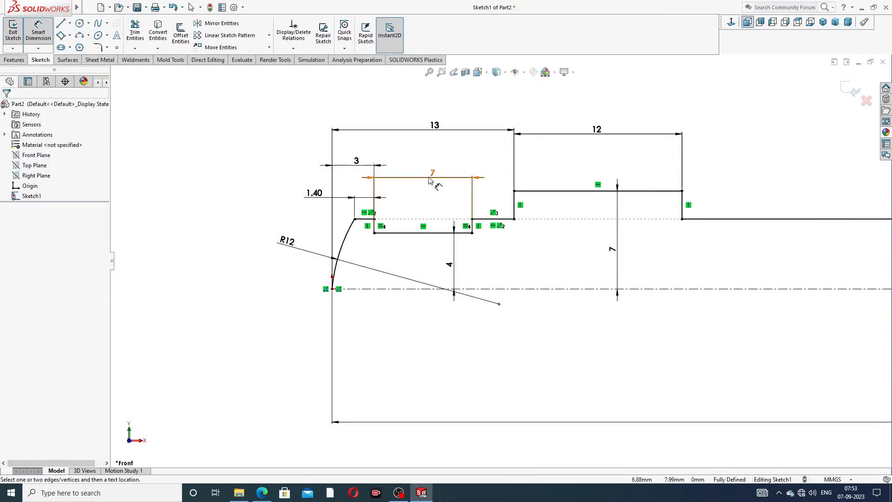
{"action": "left_click_drag", "start_coordinate": [430, 177], "coordinate": [426, 185]}
{"action": "left_click", "coordinate": [564, 124]}
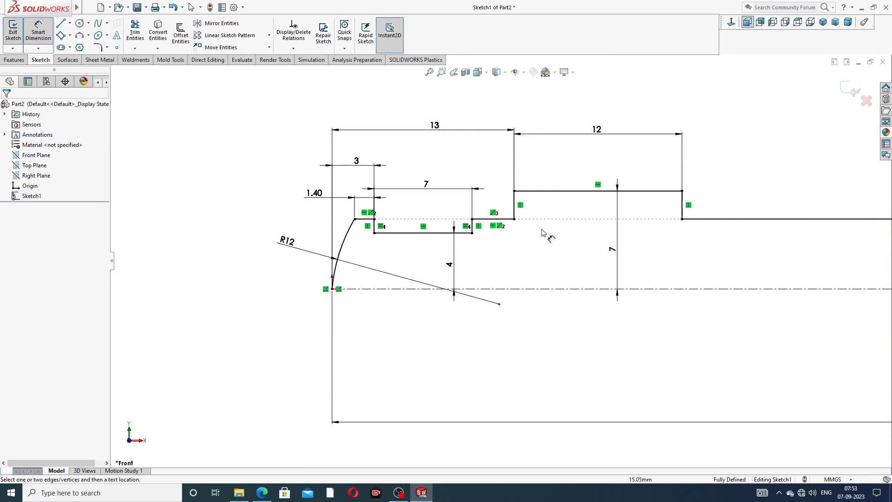
{"action": "left_click_drag", "start_coordinate": [314, 194], "coordinate": [274, 196]}
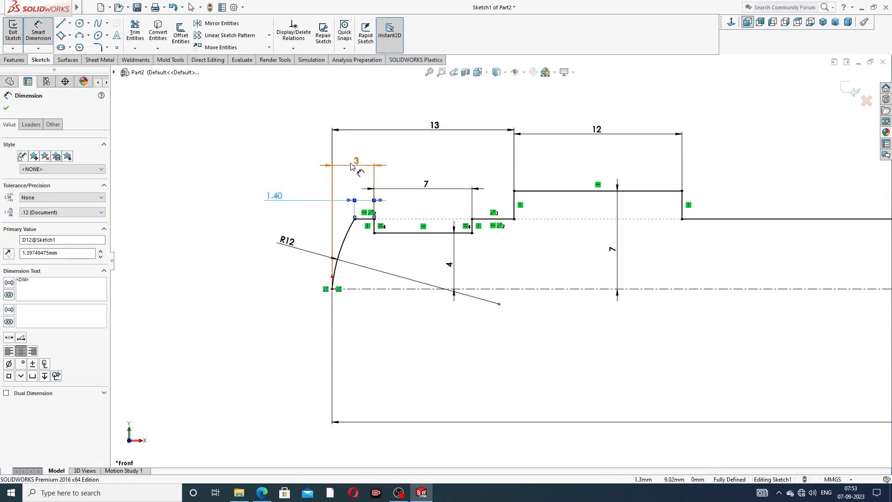
{"action": "left_click_drag", "start_coordinate": [354, 162], "coordinate": [289, 166]}
{"action": "left_click", "coordinate": [242, 151]}
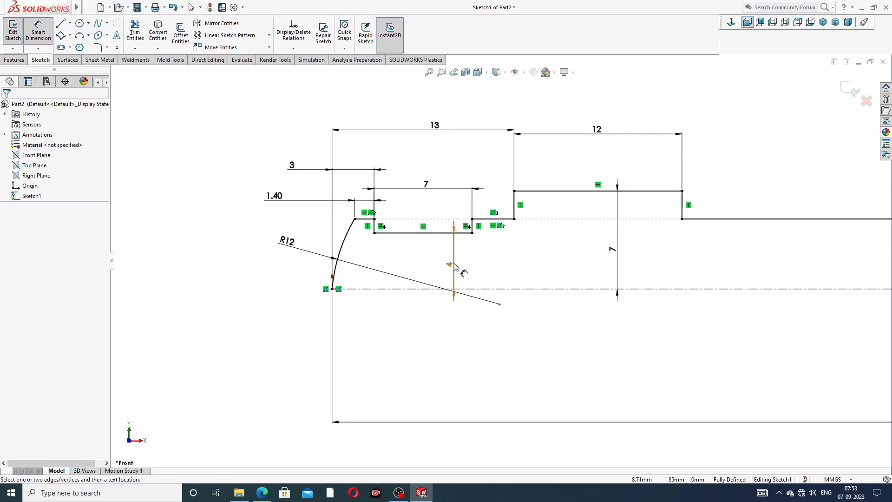
Shift the vertical 4 and 7 mm dimensions sideways and move the 87 mm overall length dimension closer to the profile
{"action": "left_click_drag", "start_coordinate": [455, 266], "coordinate": [438, 263]}
{"action": "left_click_drag", "start_coordinate": [613, 251], "coordinate": [582, 253]}
{"action": "left_click", "coordinate": [630, 262]}
{"action": "scroll", "coordinate": [743, 251], "scroll_direction": "up", "scroll_amount": 6}
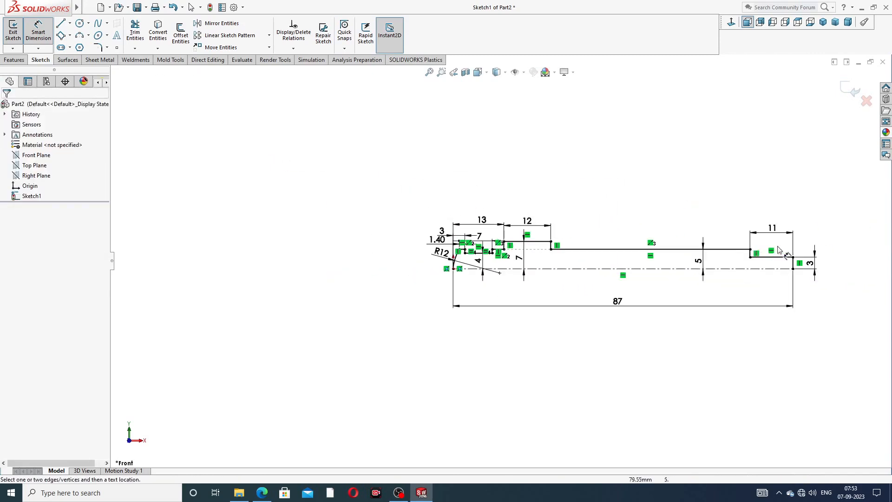
{"action": "scroll", "coordinate": [751, 273], "scroll_direction": "down", "scroll_amount": 2}
{"action": "left_click_drag", "start_coordinate": [529, 318], "coordinate": [533, 309]}
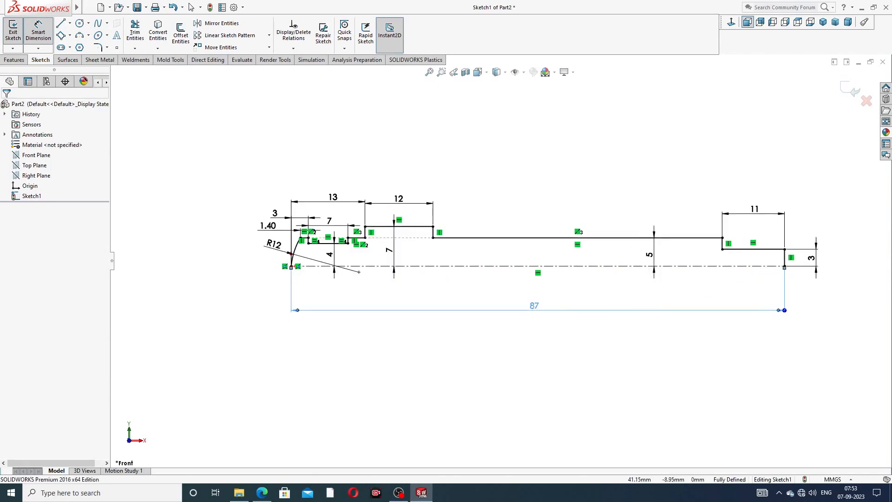
{"action": "left_click", "coordinate": [600, 326]}
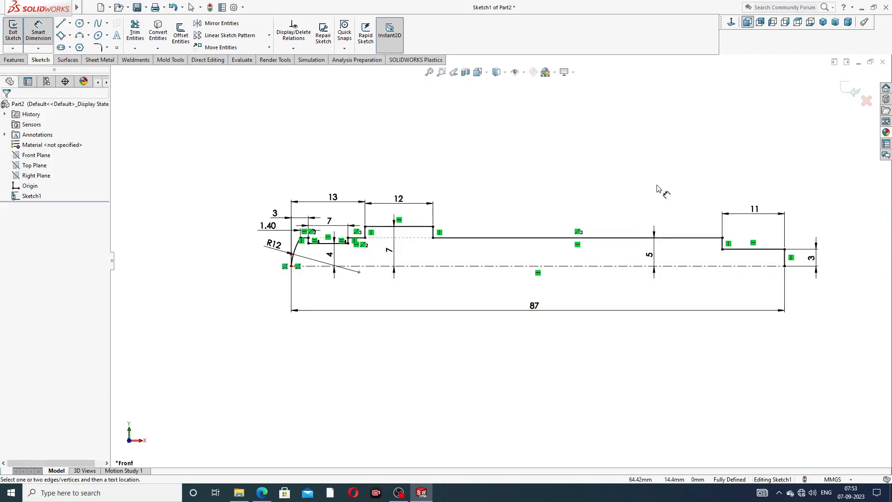
Revolve the spindle half-profile 360° about its centerline as a solid, letting the open sketch be closed automatically
{"action": "right_click", "coordinate": [579, 146]}
{"action": "left_click", "coordinate": [604, 140]}
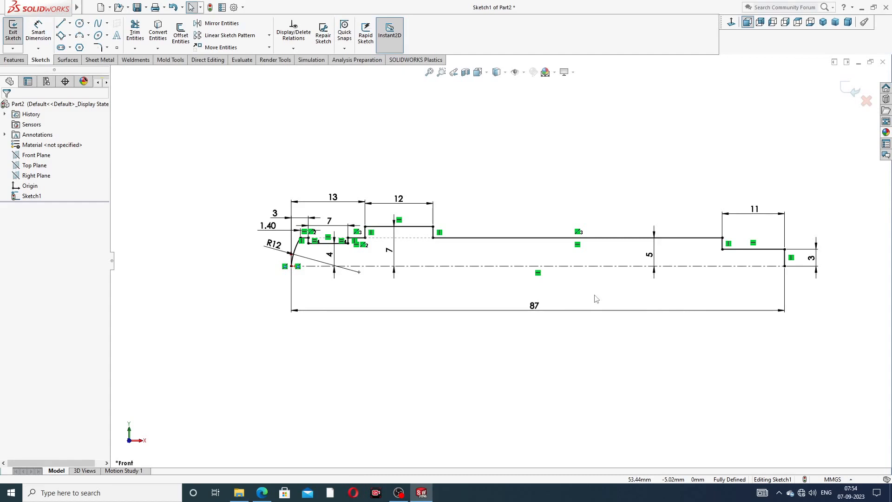
{"action": "scroll", "coordinate": [608, 317], "scroll_direction": "down", "scroll_amount": 1}
{"action": "scroll", "coordinate": [577, 235], "scroll_direction": "up", "scroll_amount": 2}
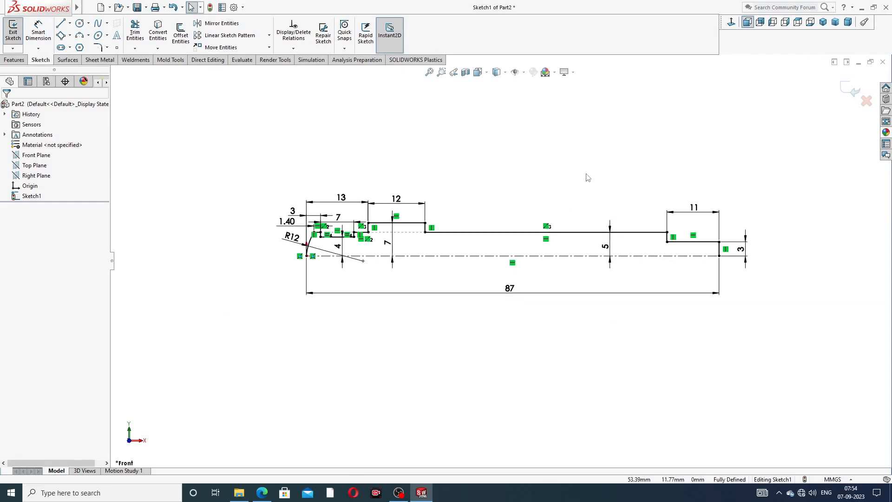
{"action": "left_click", "coordinate": [14, 60]}
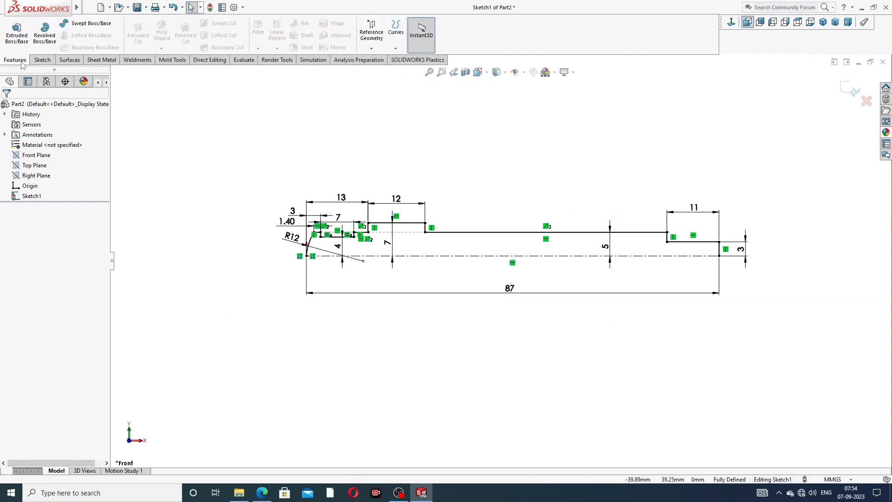
{"action": "left_click", "coordinate": [53, 43]}
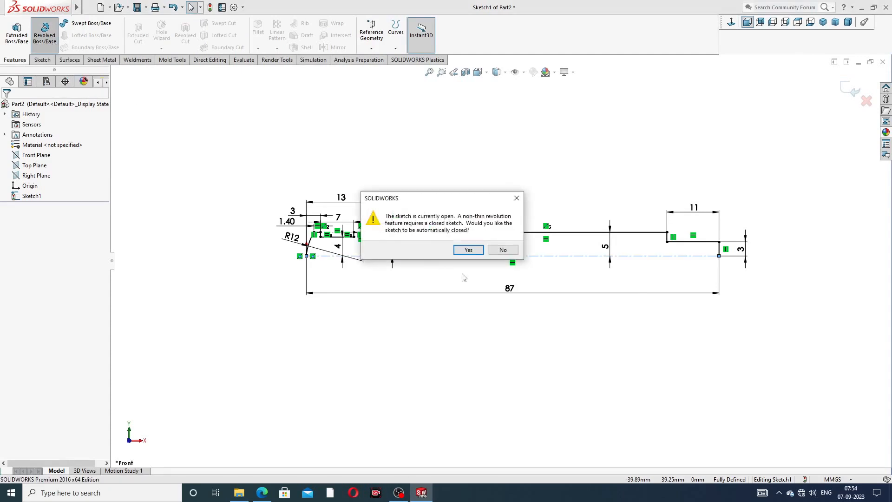
{"action": "left_click", "coordinate": [473, 252]}
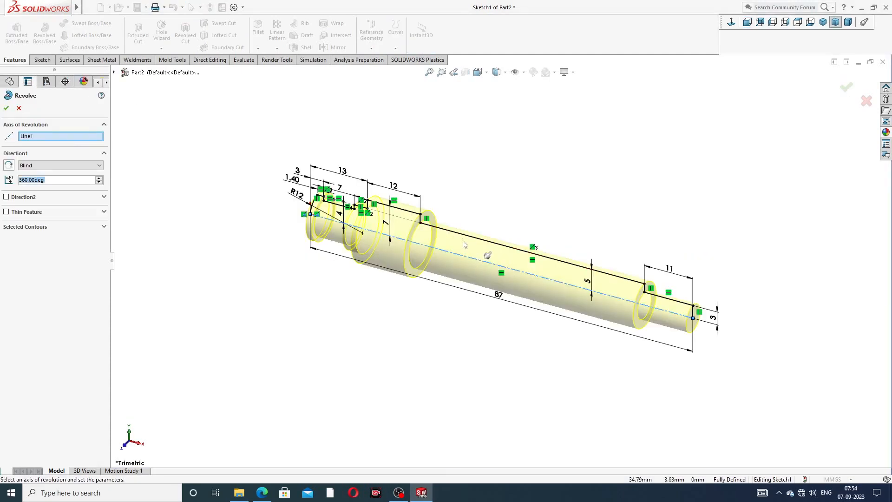
{"action": "scroll", "coordinate": [469, 251], "scroll_direction": "down", "scroll_amount": 1}
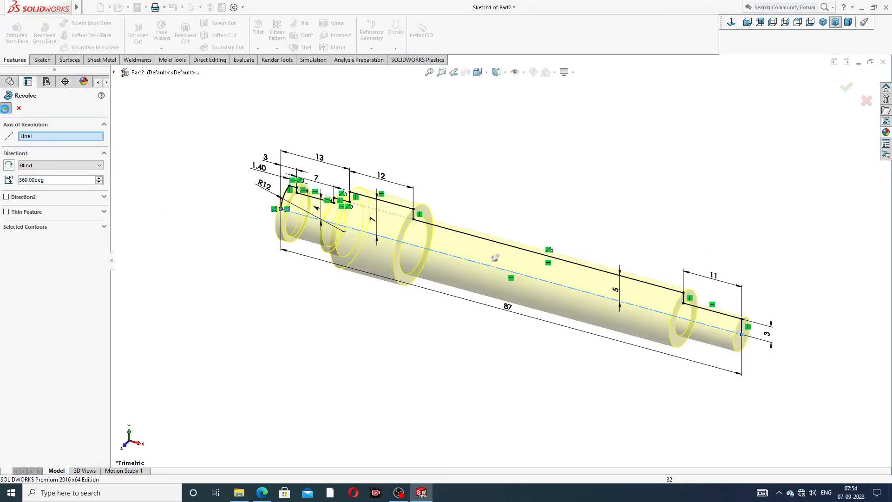
{"action": "left_click", "coordinate": [6, 109]}
{"action": "middle_click_drag", "start_coordinate": [585, 266], "coordinate": [518, 254]}
{"action": "scroll", "coordinate": [517, 255], "scroll_direction": "up", "scroll_amount": 1}
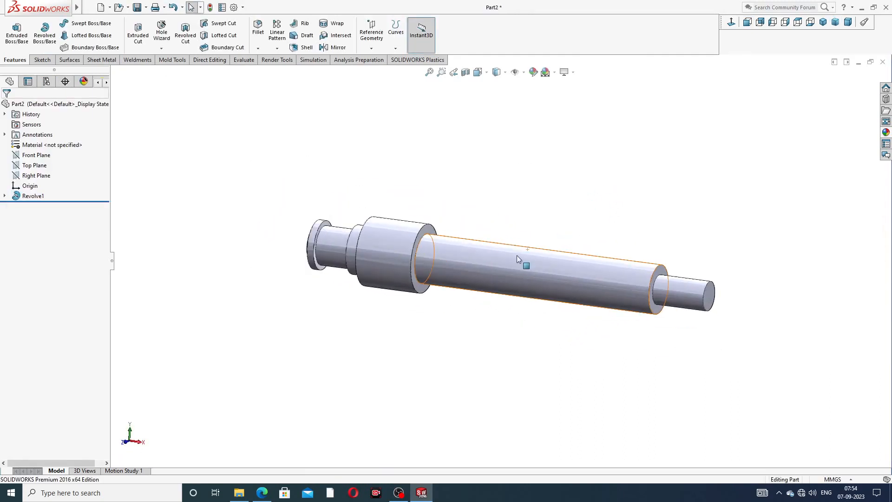
Check the spindle drawing PDF, then chamfer the outer end edge of the thin tip at 1 mm and 45°
{"action": "mouse_move", "coordinate": [402, 482]}
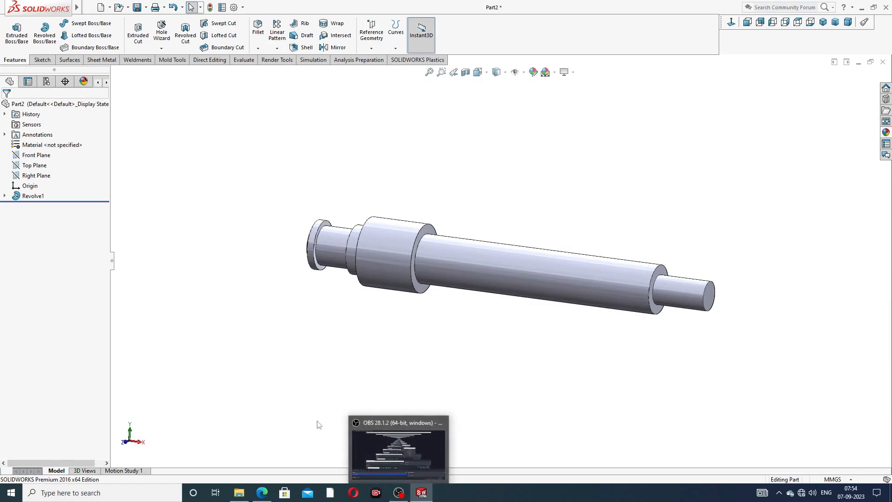
{"action": "left_click", "coordinate": [262, 493]}
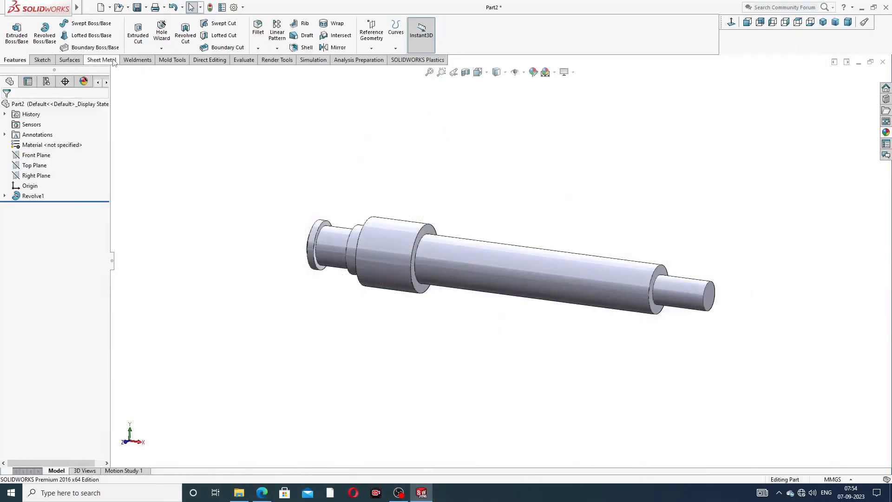
{"action": "left_click", "coordinate": [258, 49]}
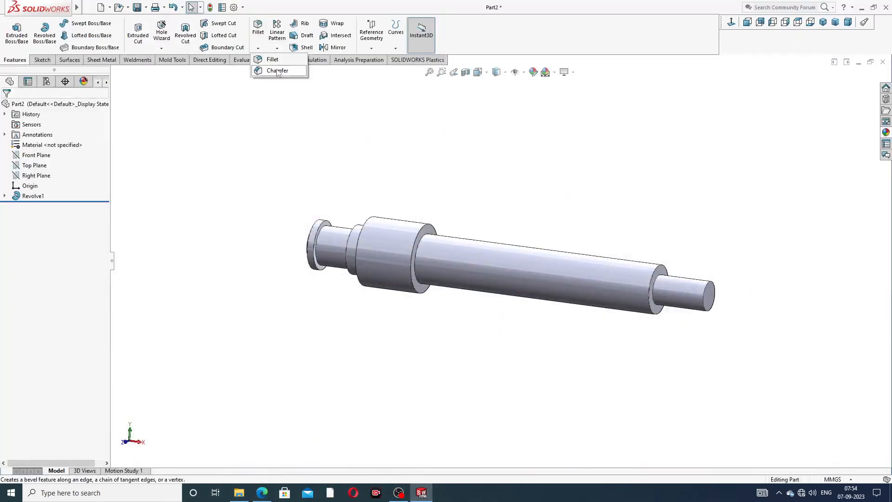
{"action": "left_click", "coordinate": [277, 70]}
{"action": "type", "text": "1"}
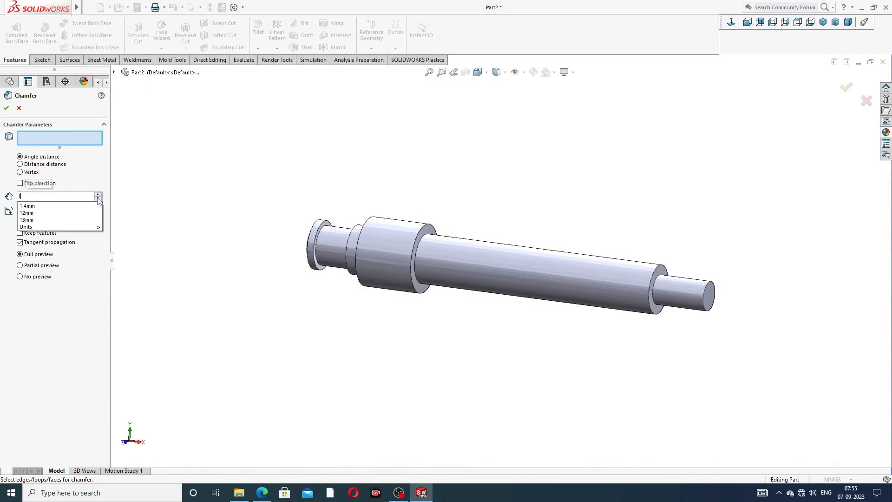
{"action": "key", "text": "Return"}
{"action": "scroll", "coordinate": [665, 256], "scroll_direction": "down", "scroll_amount": 3}
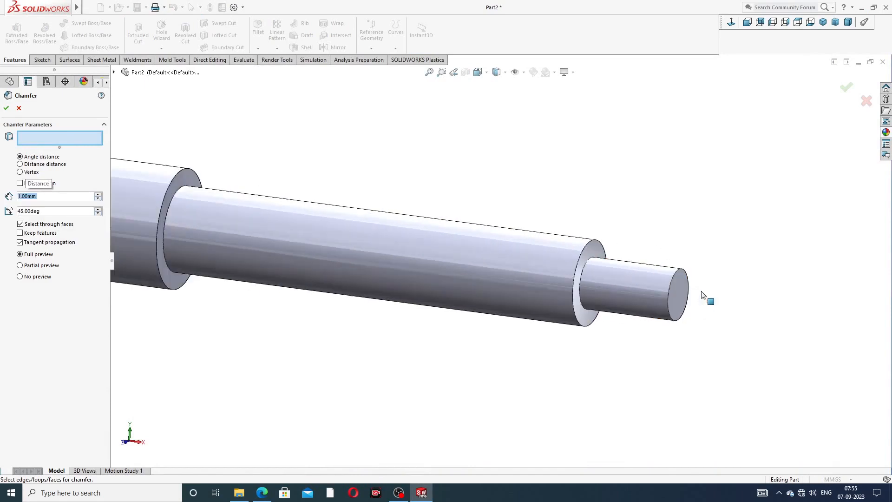
{"action": "left_click", "coordinate": [674, 281]}
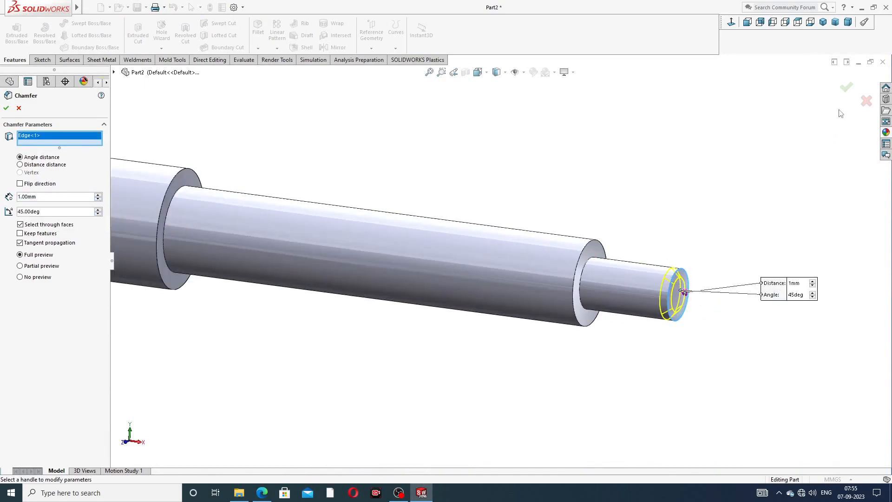
{"action": "left_click", "coordinate": [847, 88]}
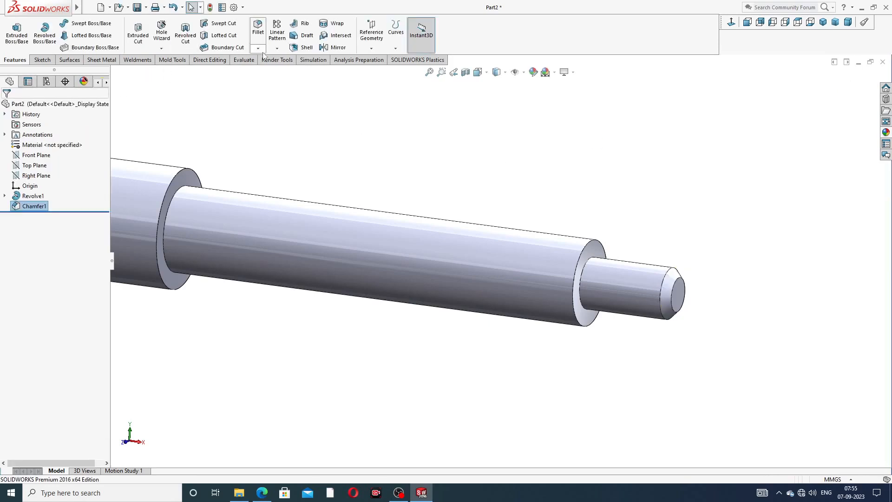
Chamfer both outer circular edges of the large collar at 2 mm and 45°
{"action": "left_click", "coordinate": [258, 49]}
{"action": "left_click", "coordinate": [278, 76]}
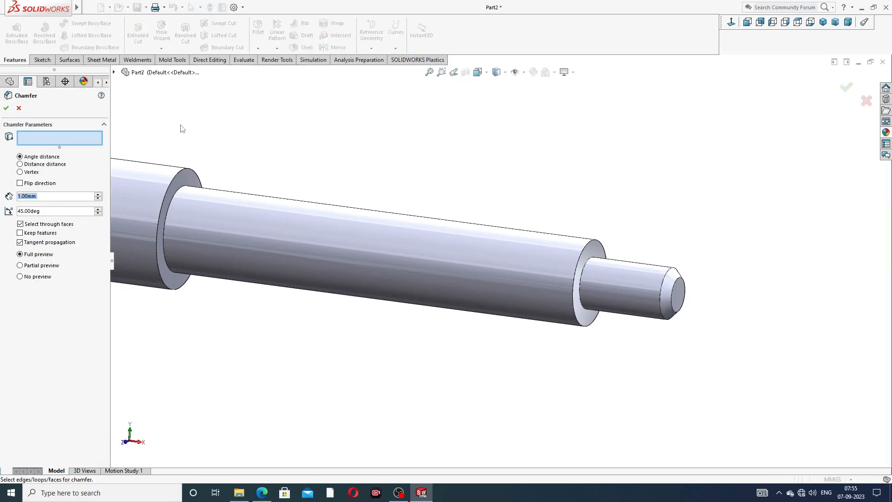
{"action": "type", "text": "2"}
{"action": "key", "text": "Return"}
{"action": "scroll", "coordinate": [297, 216], "scroll_direction": "up", "scroll_amount": 3}
{"action": "scroll", "coordinate": [319, 228], "scroll_direction": "down", "scroll_amount": 2}
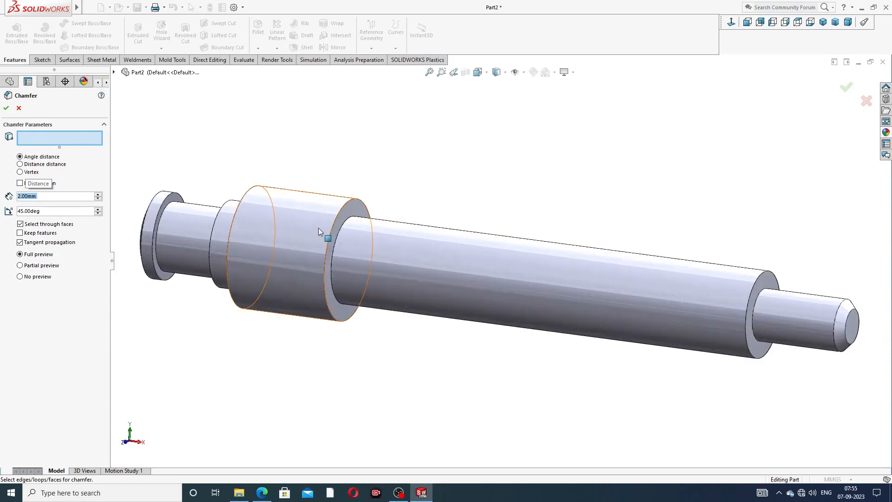
{"action": "left_click", "coordinate": [345, 207]}
{"action": "left_click", "coordinate": [249, 196]}
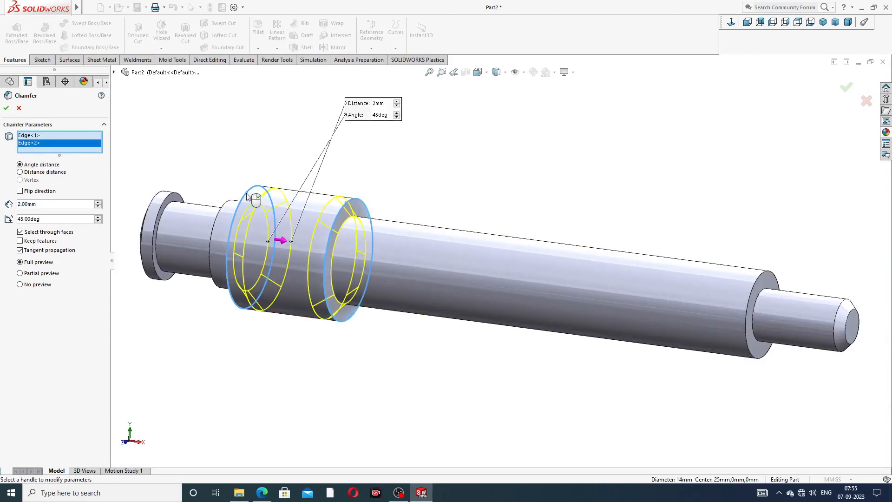
{"action": "left_click", "coordinate": [6, 108]}
Check the square end in the spindle drawing PDF and start a sketch on the shoulder face beside the thin tip
{"action": "scroll", "coordinate": [310, 187], "scroll_direction": "up", "scroll_amount": 3}
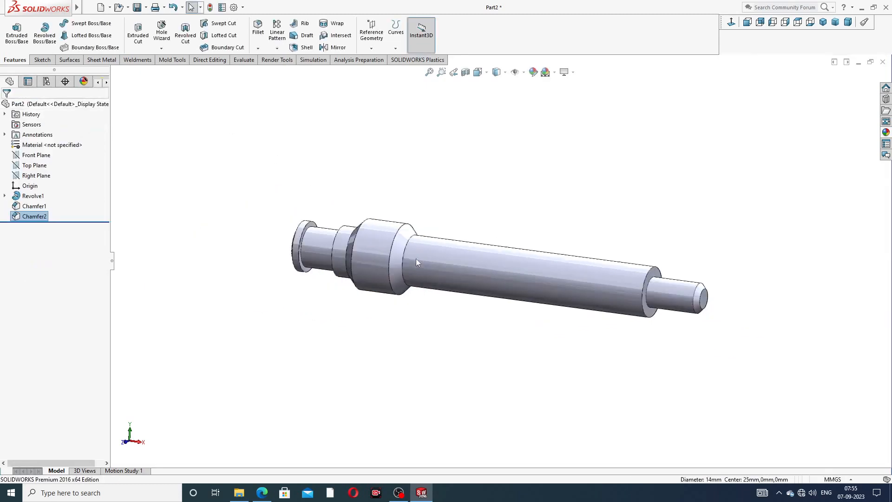
{"action": "middle_click_drag", "start_coordinate": [417, 258], "coordinate": [506, 266]}
{"action": "middle_click_drag", "start_coordinate": [537, 301], "coordinate": [509, 241]}
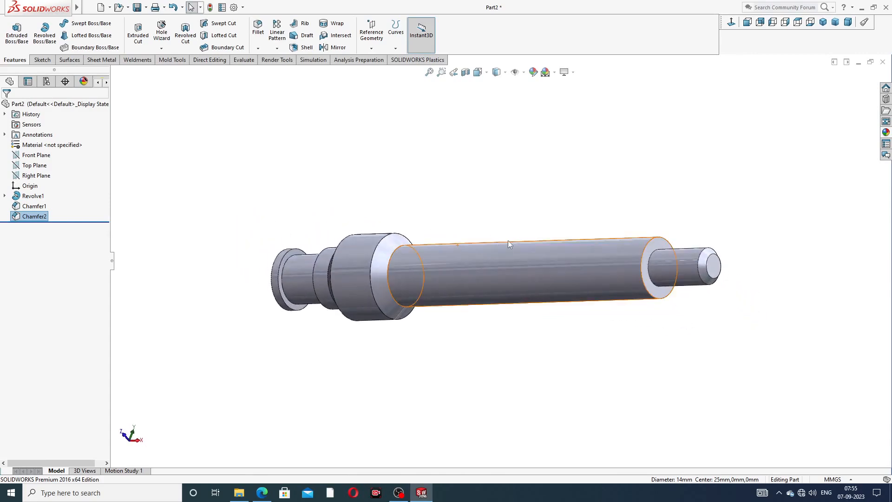
{"action": "left_click", "coordinate": [262, 493]}
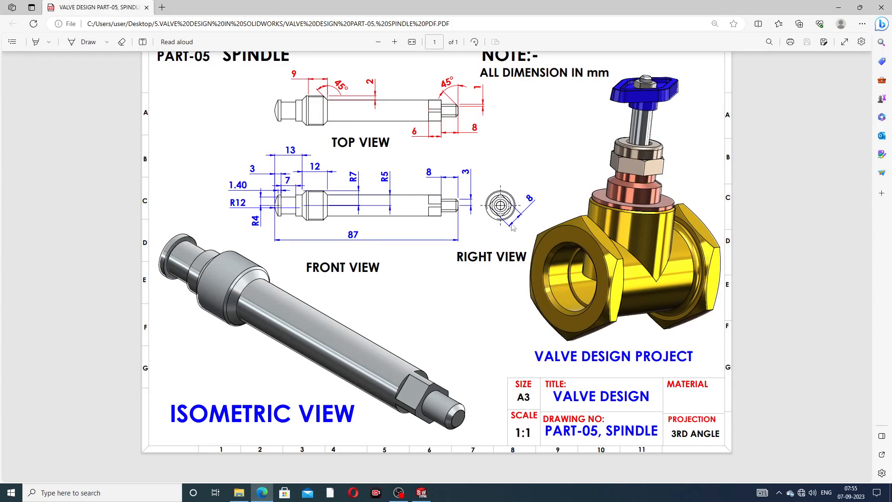
{"action": "left_click", "coordinate": [263, 492]}
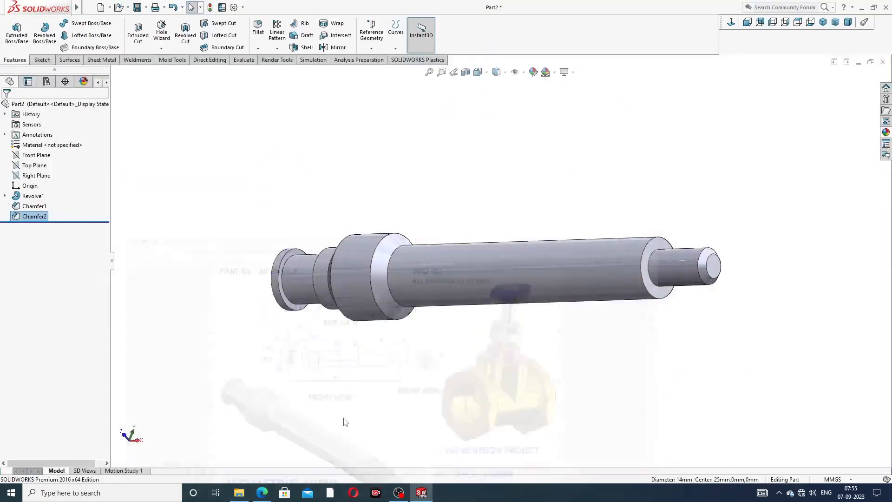
{"action": "left_click", "coordinate": [660, 243]}
{"action": "left_click", "coordinate": [696, 214]}
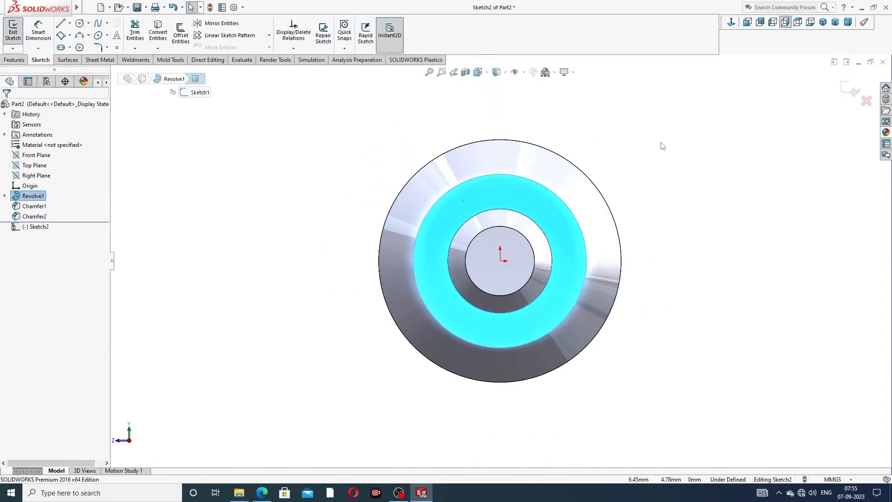
Sketch a tilted 3 Point Corner Rectangle of about 7.1 by 5.6 mm around the tip on the shoulder face
{"action": "left_click", "coordinate": [70, 35]}
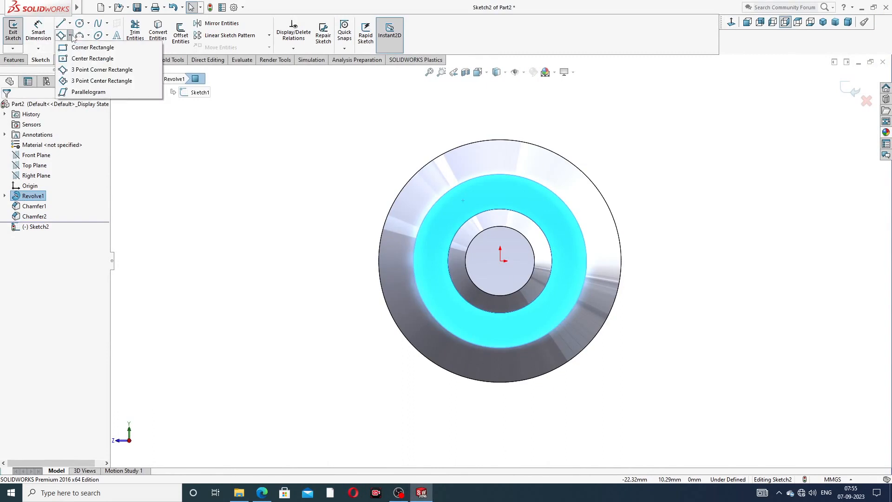
{"action": "left_click", "coordinate": [85, 70]}
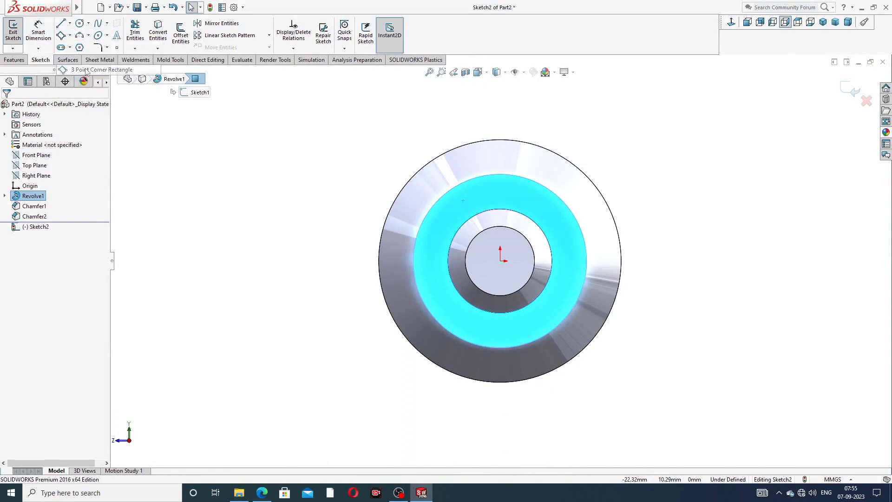
{"action": "left_click", "coordinate": [487, 190]}
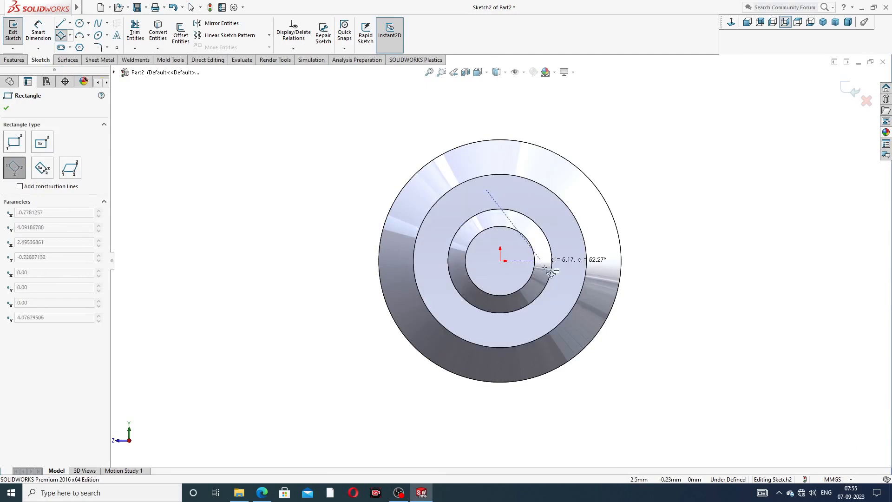
{"action": "left_click", "coordinate": [565, 283]}
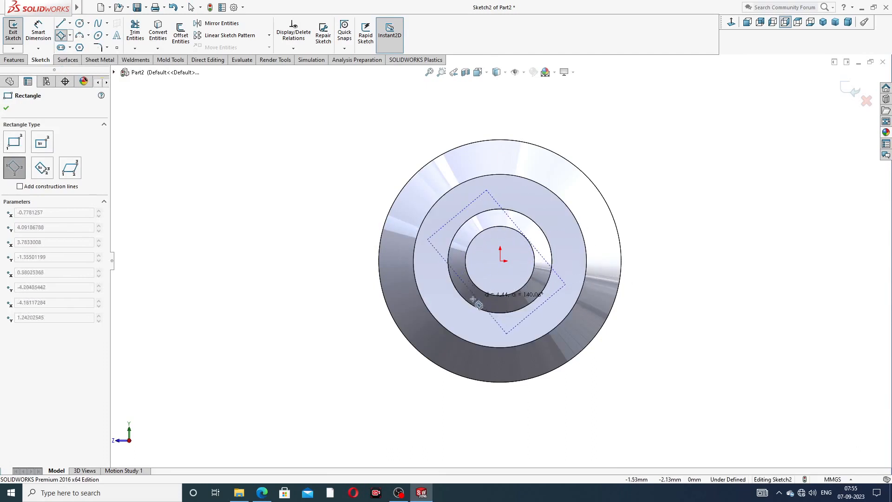
{"action": "left_click", "coordinate": [492, 346]}
{"action": "right_click", "coordinate": [639, 144]}
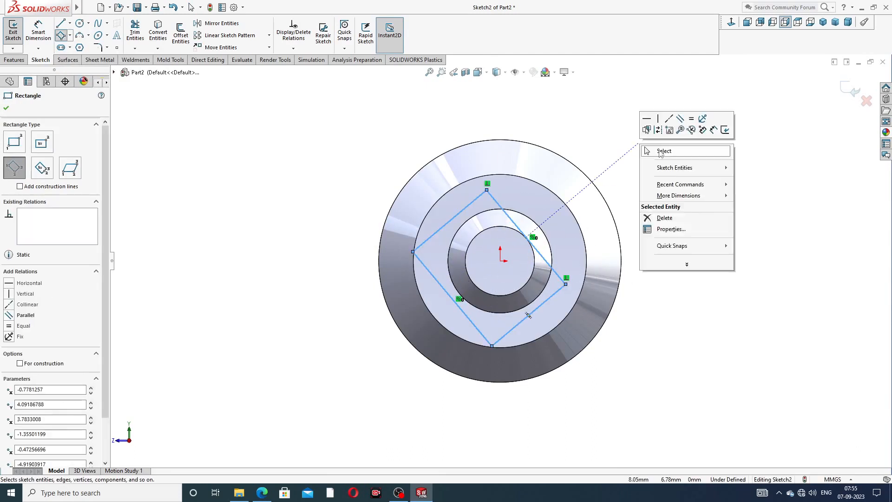
{"action": "left_click", "coordinate": [659, 151]}
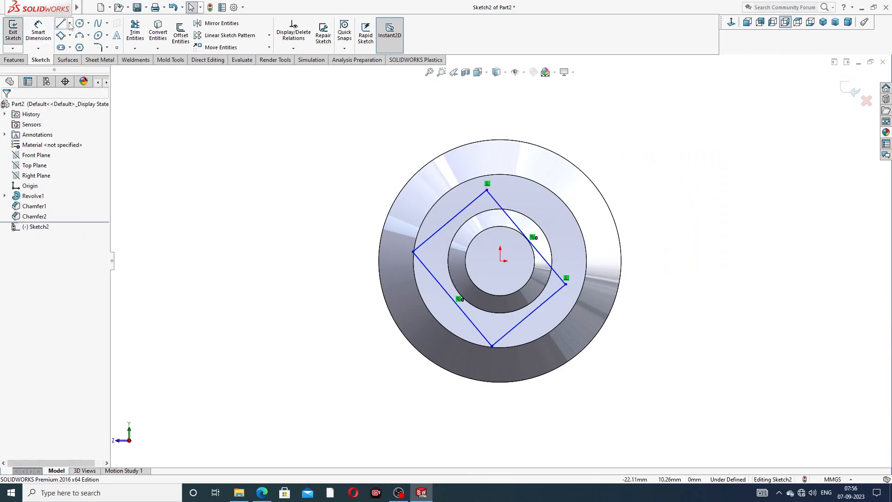
Draw two diagonal centerlines connecting the opposite corners of the tilted rectangle
{"action": "left_click", "coordinate": [70, 23]}
{"action": "left_click", "coordinate": [83, 47]}
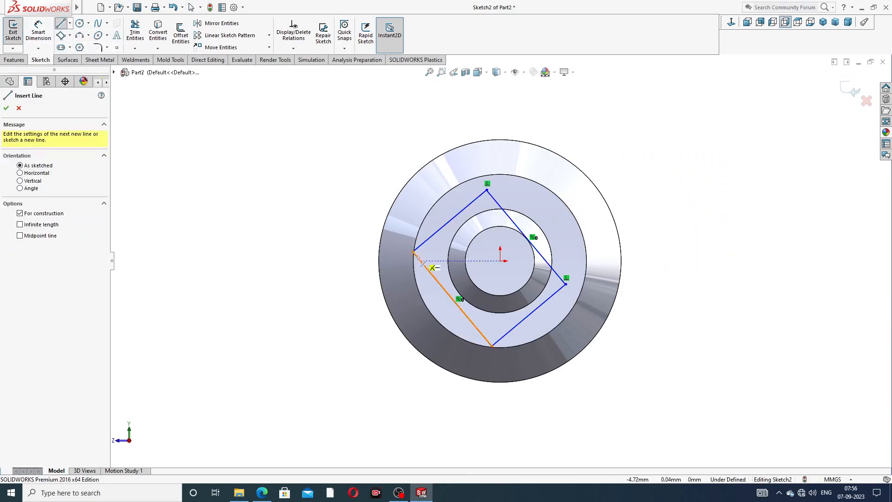
{"action": "left_click", "coordinate": [414, 252]}
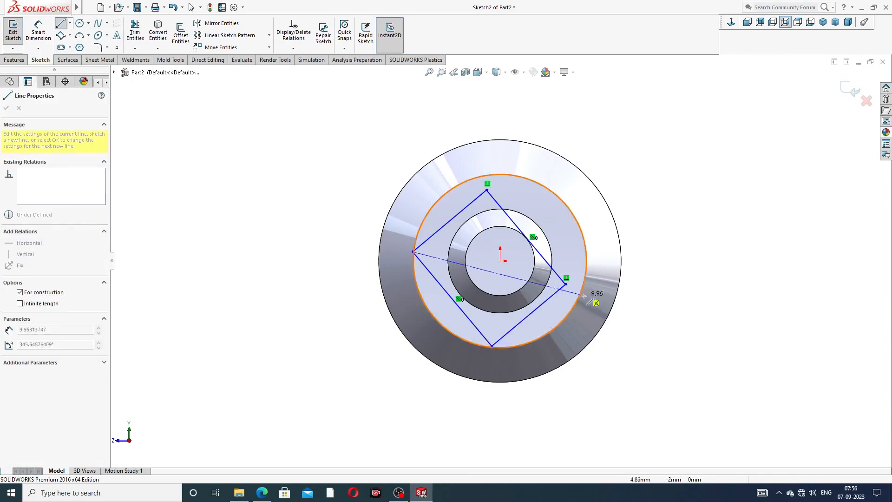
{"action": "left_click", "coordinate": [566, 284]}
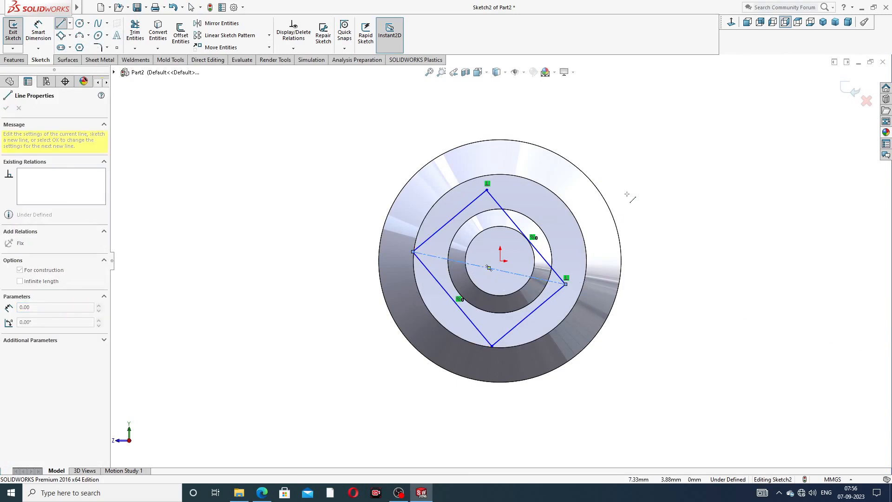
{"action": "left_click", "coordinate": [487, 190]}
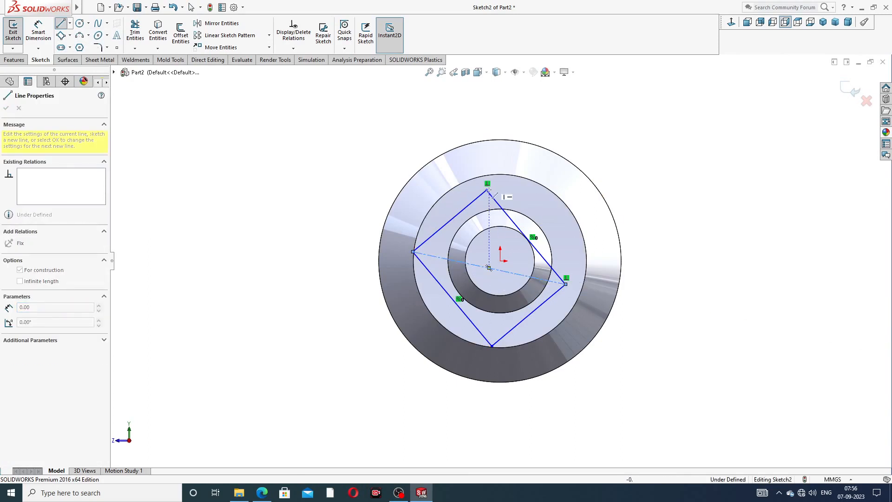
{"action": "left_click", "coordinate": [492, 346]}
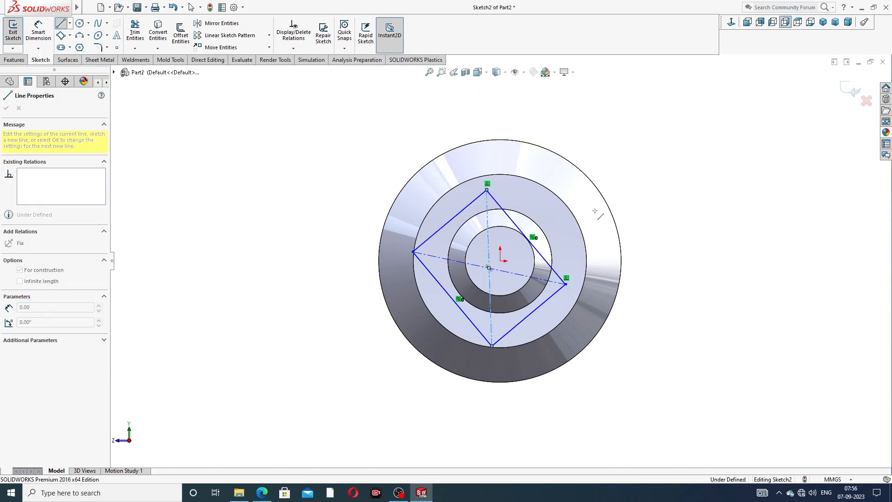
{"action": "right_click", "coordinate": [625, 195]}
{"action": "left_click", "coordinate": [642, 202]}
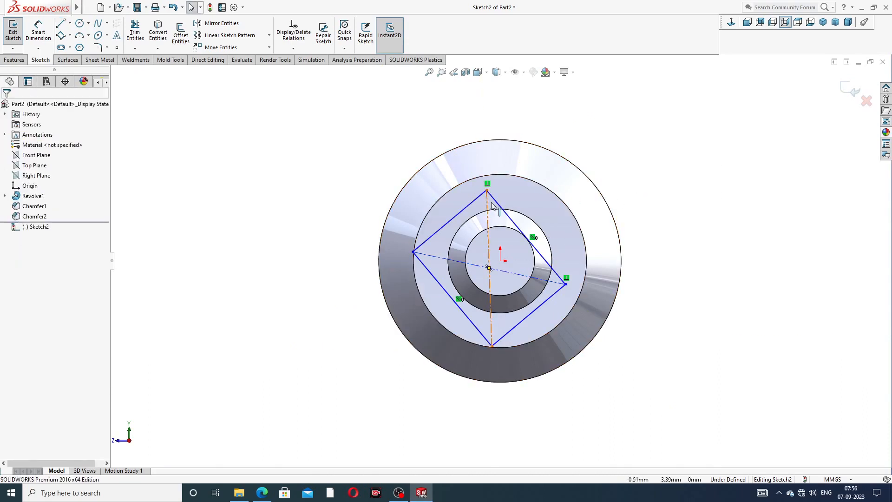
Add an Equal relation between two adjacent upper sides of the tilted rectangle
{"action": "left_click", "coordinate": [466, 208]}
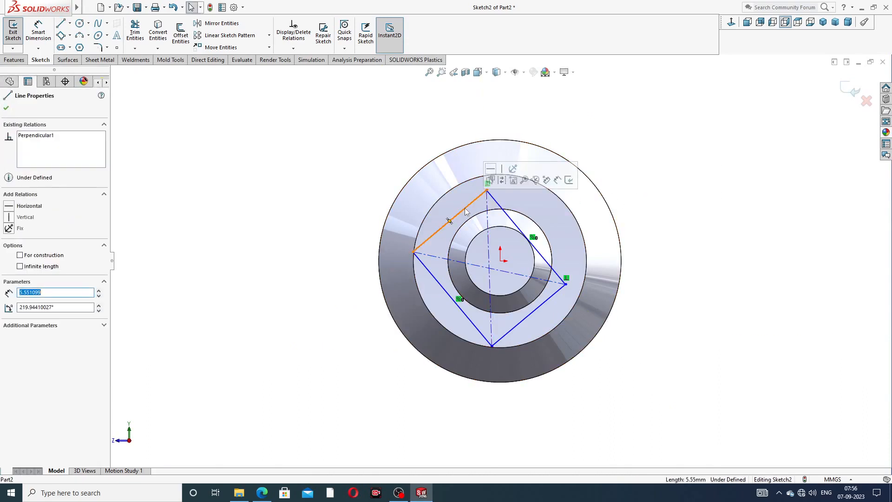
{"action": "left_click", "coordinate": [505, 211], "text": "ctrl"}
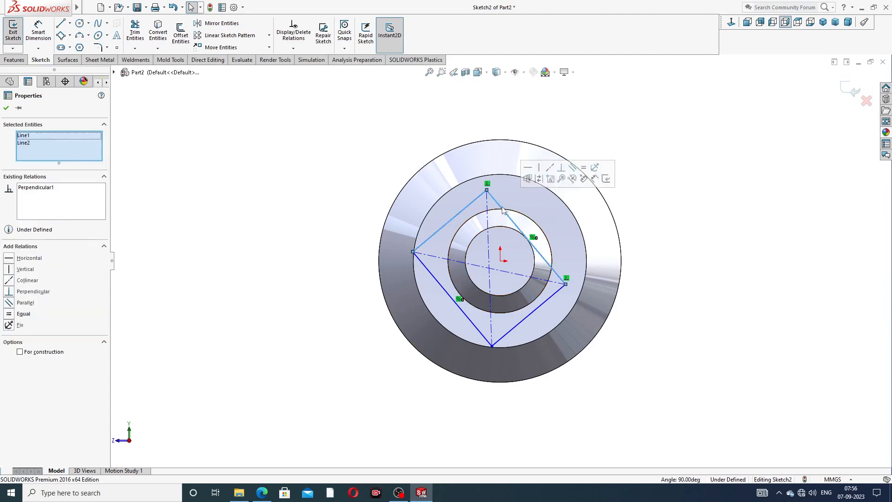
{"action": "left_click", "coordinate": [584, 167]}
{"action": "left_click", "coordinate": [643, 146]}
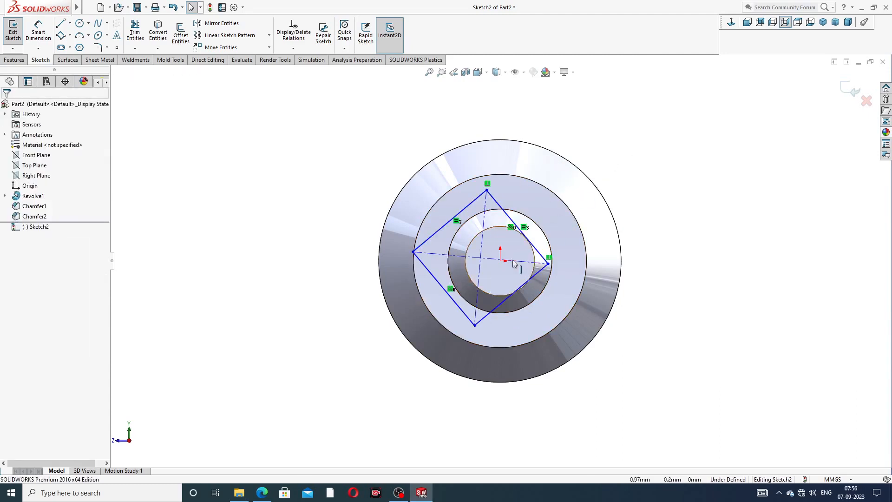
Make the upright diagonal centerline vertical and constrain its midpoint to the origin
{"action": "left_click", "coordinate": [483, 244]}
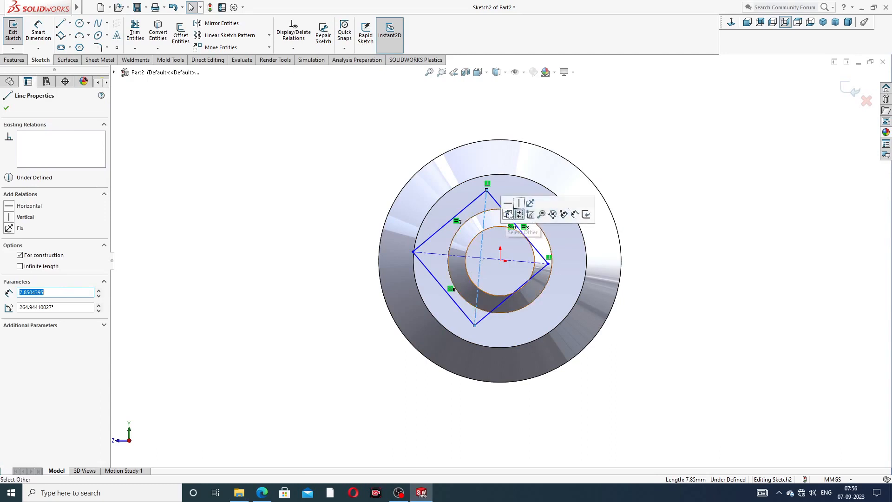
{"action": "left_click", "coordinate": [519, 203]}
{"action": "key", "text": "Escape"}
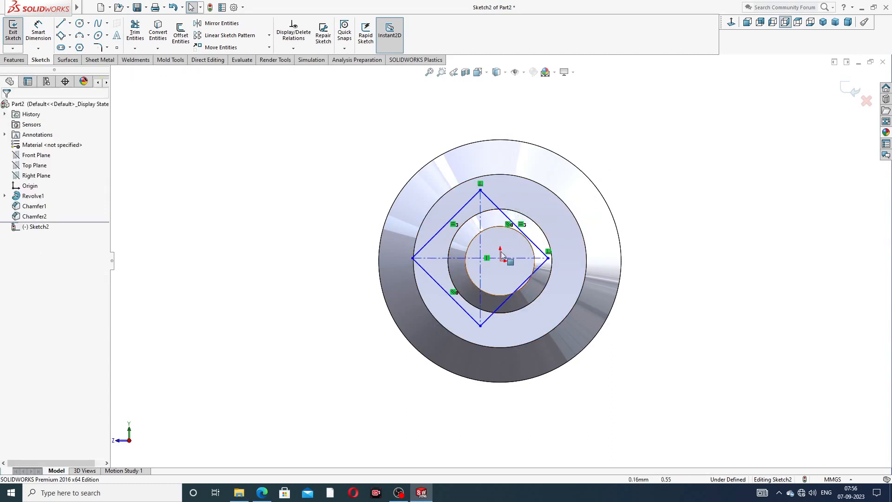
{"action": "left_click", "coordinate": [481, 246]}
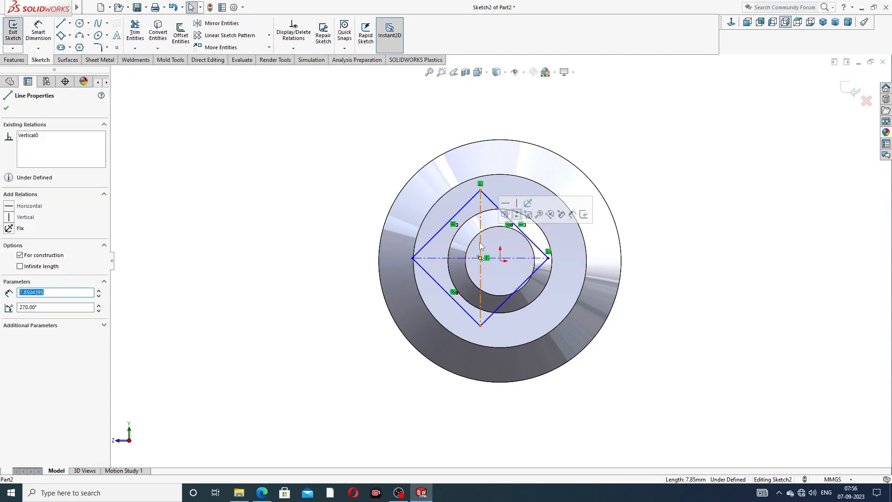
{"action": "left_click", "coordinate": [501, 261], "text": "ctrl"}
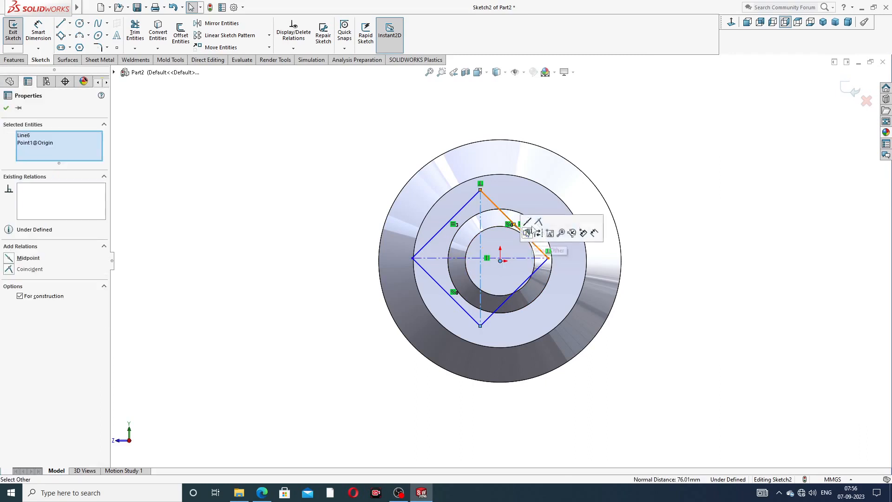
{"action": "left_click", "coordinate": [528, 233]}
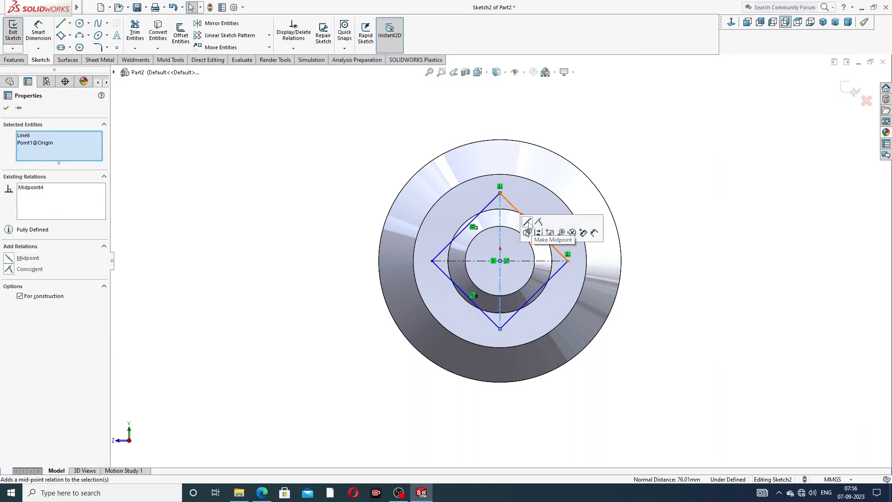
{"action": "left_click", "coordinate": [611, 174]}
Dimension the upper-left side of the tilted square at 8 mm
{"action": "left_click", "coordinate": [38, 31]}
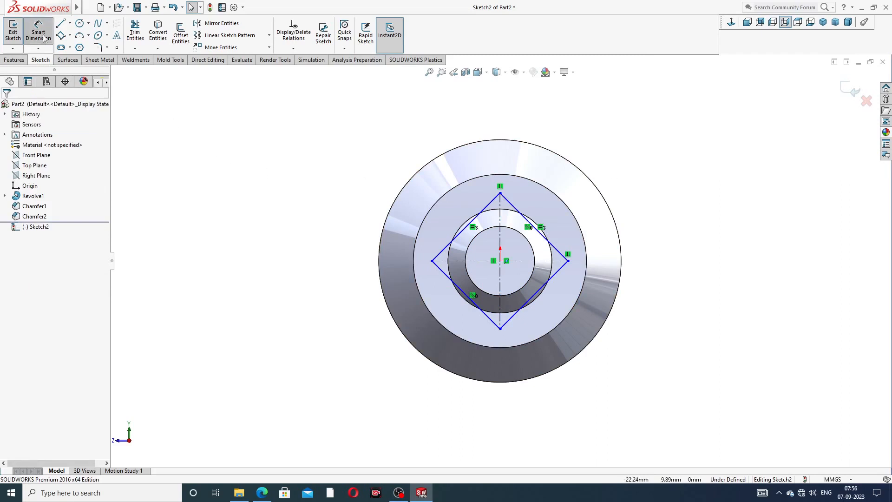
{"action": "left_click", "coordinate": [488, 205]}
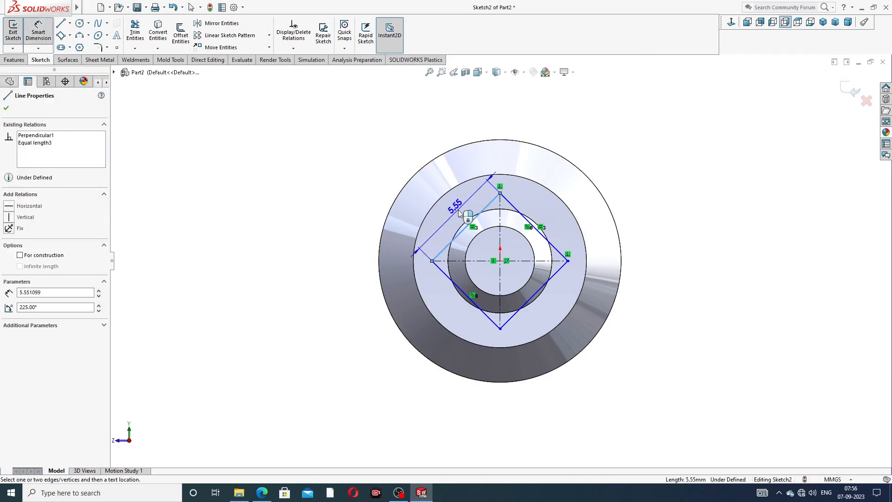
{"action": "left_click", "coordinate": [460, 214]}
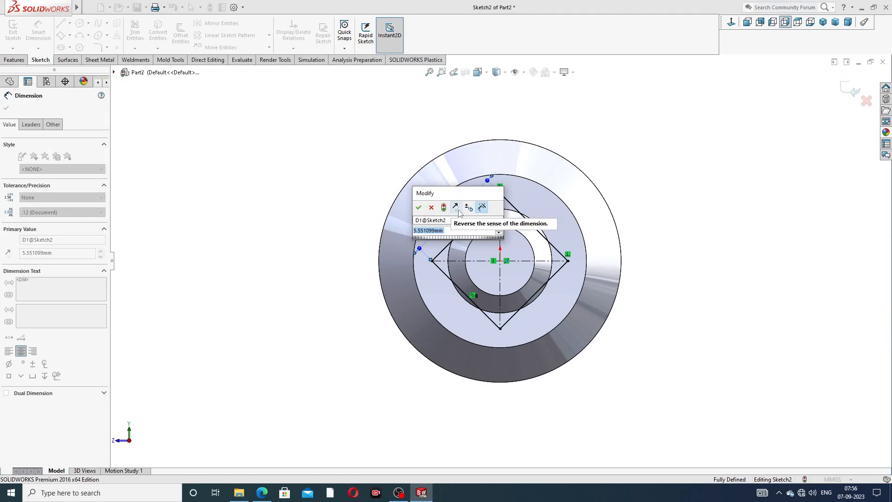
{"action": "type", "text": "8"}
{"action": "key", "text": "Return"}
{"action": "key", "text": "Escape"}
{"action": "right_click", "coordinate": [665, 127]}
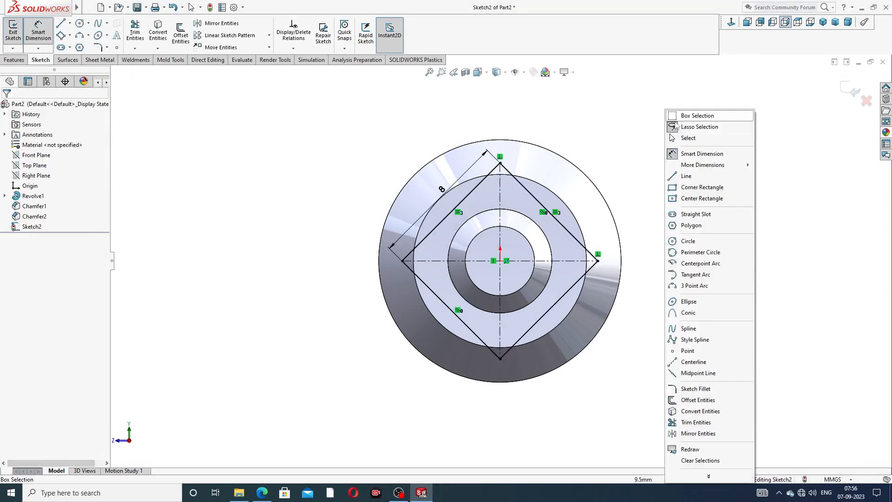
{"action": "left_click", "coordinate": [693, 138]}
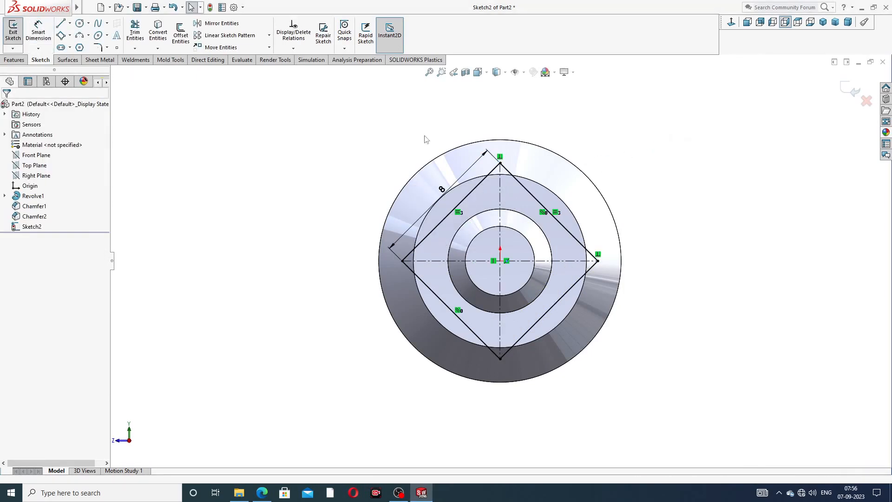
Cut-extrude the square sketch to a blind depth of 7 mm, flipping the side to cut so the material outside the square is removed
{"action": "left_click", "coordinate": [14, 62]}
{"action": "left_click", "coordinate": [138, 33]}
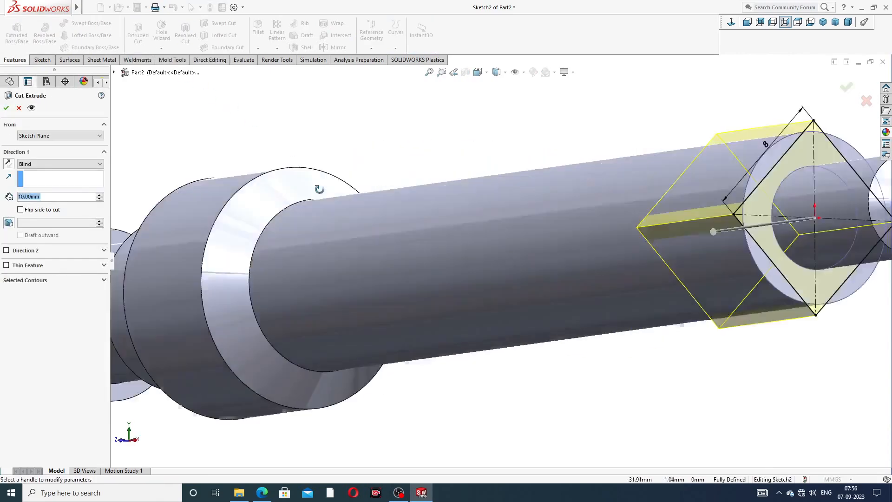
{"action": "middle_click_drag", "start_coordinate": [320, 189], "coordinate": [444, 175]}
{"action": "scroll", "coordinate": [444, 176], "scroll_direction": "up", "scroll_amount": 3}
{"action": "mouse_move", "coordinate": [544, 153]}
{"action": "middle_mouse_down"}
{"action": "mouse_move", "coordinate": [580, 140]}
{"action": "mouse_move", "coordinate": [556, 156]}
{"action": "middle_mouse_up"}
{"action": "scroll", "coordinate": [555, 157], "scroll_direction": "up", "scroll_amount": 1}
{"action": "left_click", "coordinate": [42, 197]}
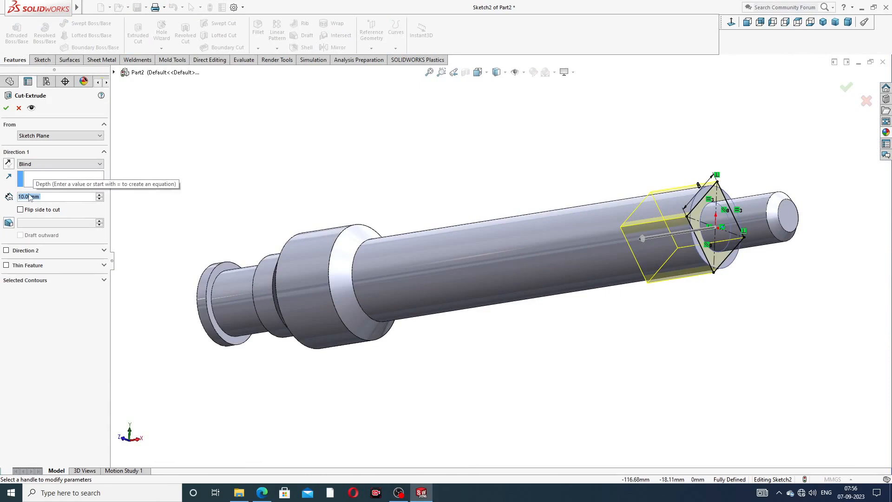
{"action": "type", "text": "7"}
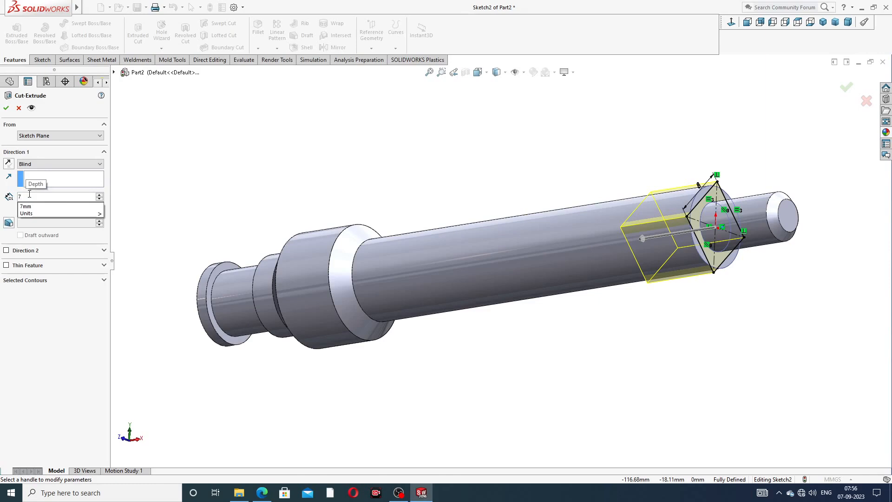
{"action": "key", "text": "Return"}
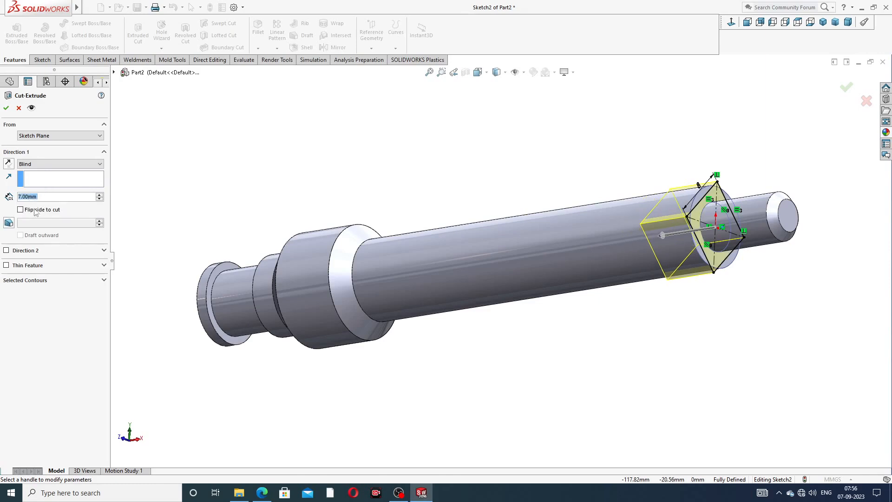
{"action": "left_click", "coordinate": [20, 210]}
{"action": "left_click", "coordinate": [6, 108]}
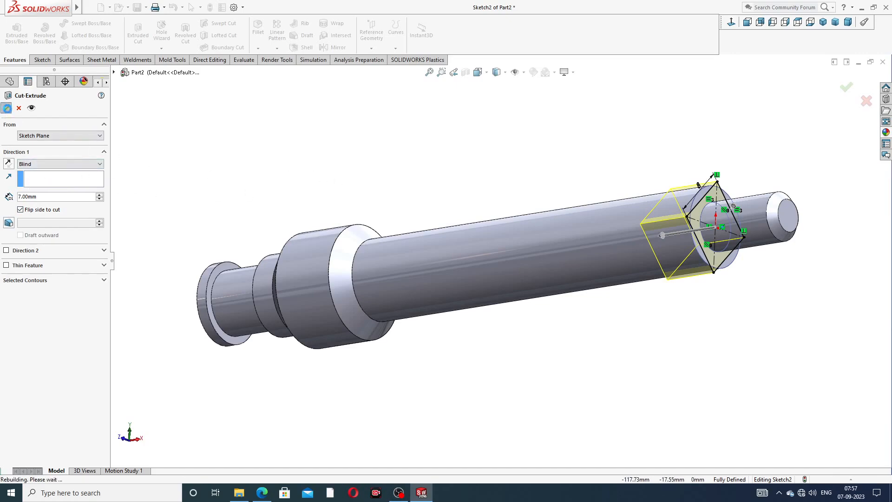
Apply the chromium plate appearance from the Chrome metals to the whole spindle
{"action": "middle_click_drag", "start_coordinate": [492, 195], "coordinate": [547, 162]}
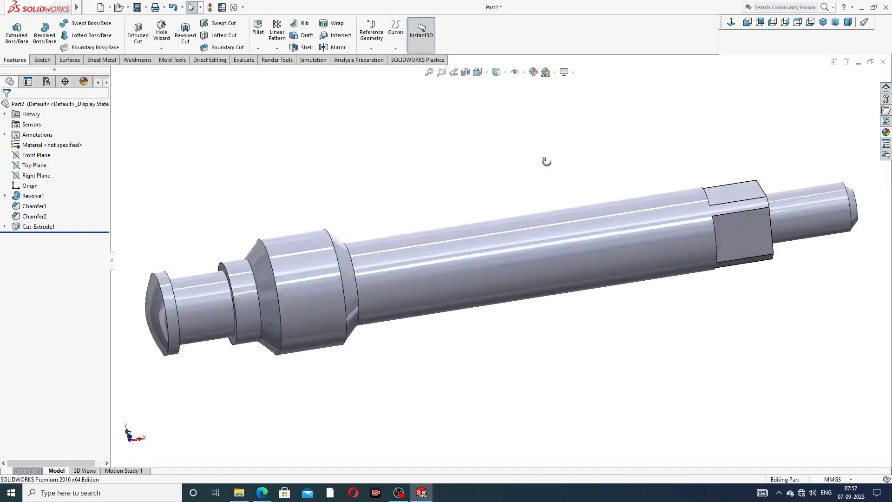
{"action": "scroll", "coordinate": [561, 169], "scroll_direction": "up", "scroll_amount": 3}
{"action": "middle_click_drag", "start_coordinate": [598, 171], "coordinate": [611, 118]}
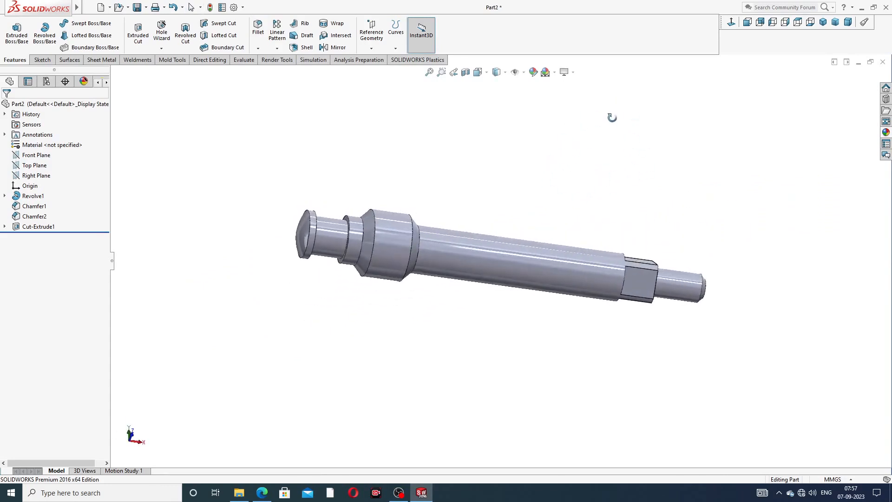
{"action": "scroll", "coordinate": [579, 251], "scroll_direction": "down", "scroll_amount": 2}
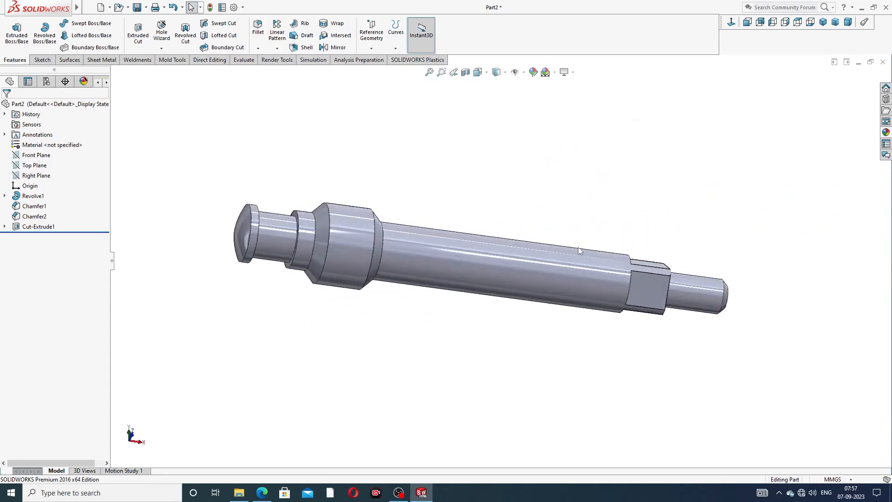
{"action": "left_click", "coordinate": [886, 133]}
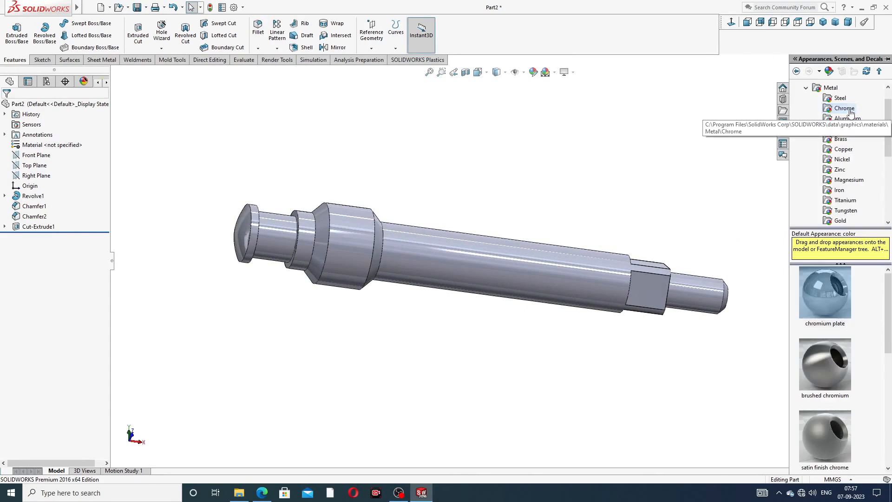
{"action": "double_click", "coordinate": [819, 297]}
{"action": "middle_click_drag", "start_coordinate": [696, 259], "coordinate": [673, 231]}
{"action": "scroll", "coordinate": [673, 254], "scroll_direction": "down", "scroll_amount": 1}
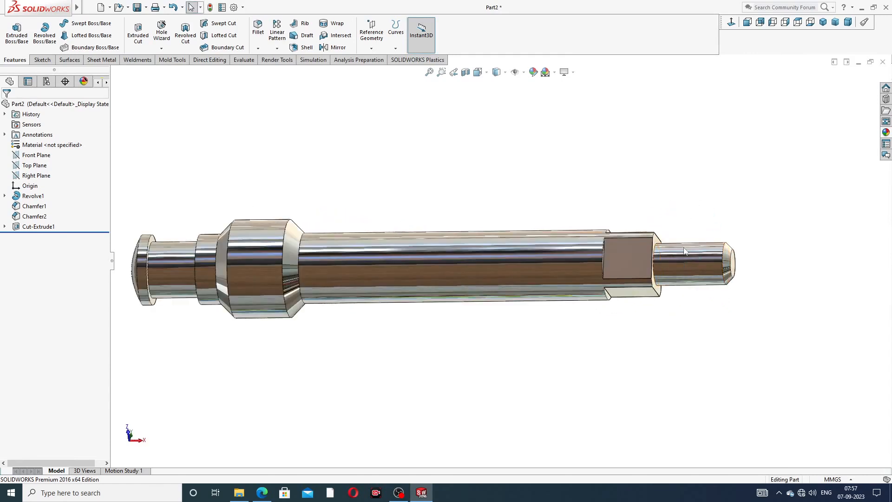
{"action": "scroll", "coordinate": [693, 266], "scroll_direction": "up", "scroll_amount": 2}
{"action": "middle_click_drag", "start_coordinate": [693, 267], "coordinate": [694, 224]}
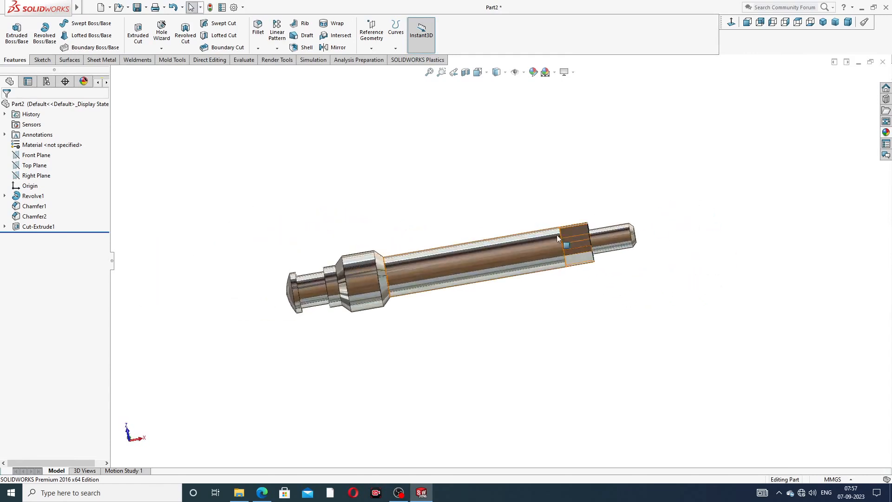
{"action": "left_click", "coordinate": [825, 24]}
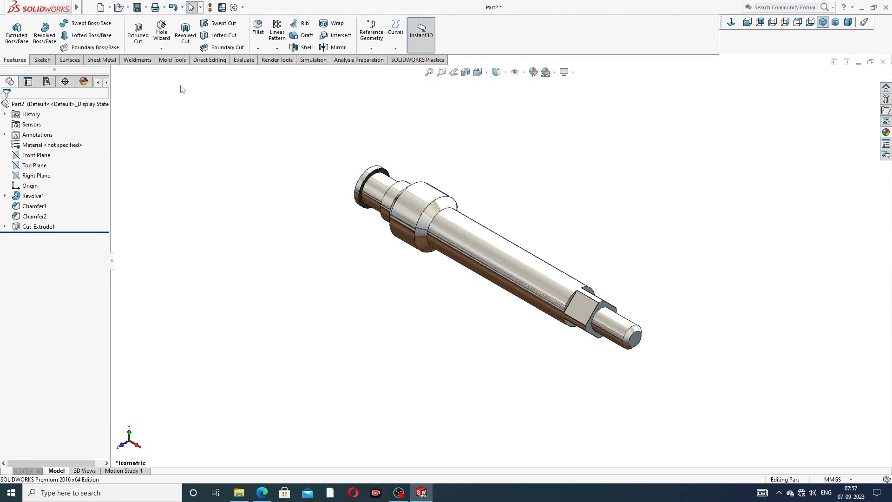
Enable shaded cosmetic threads in the document's detailing properties
{"action": "left_click", "coordinate": [234, 8]}
{"action": "left_click", "coordinate": [319, 92]}
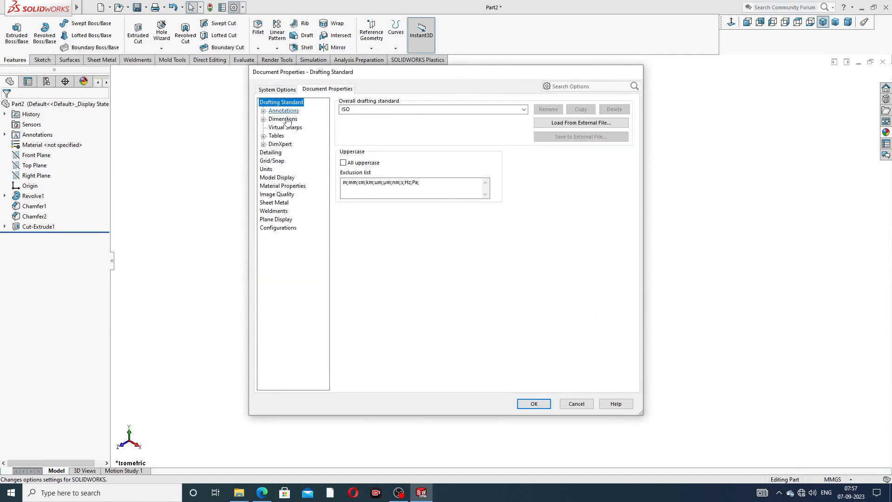
{"action": "left_click", "coordinate": [271, 152]}
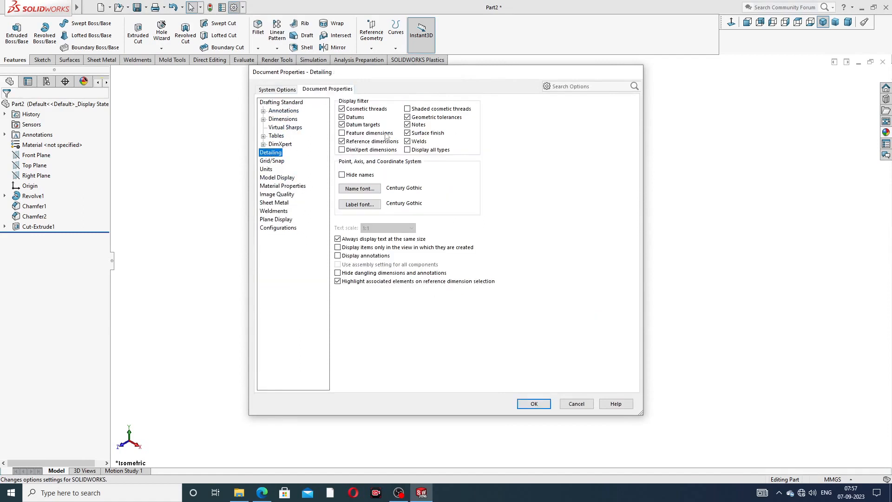
{"action": "left_click", "coordinate": [412, 110]}
{"action": "left_click", "coordinate": [534, 404]}
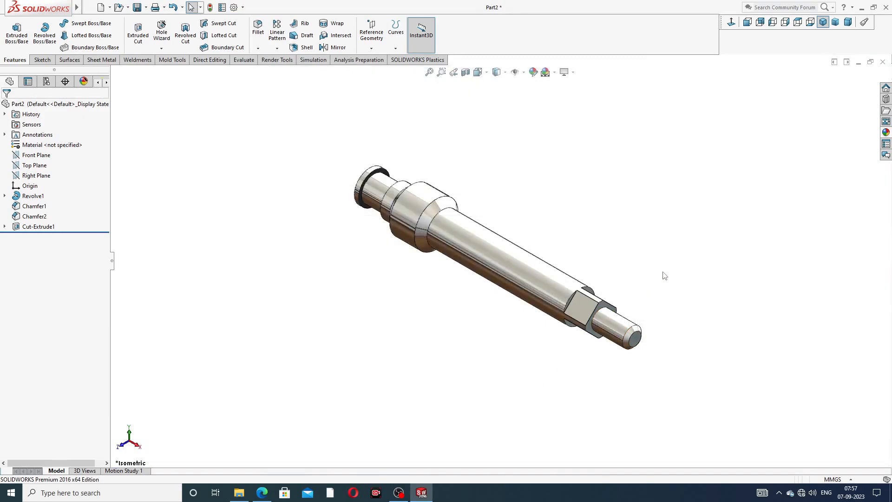
Start a cosmetic thread annotation on the circular edge where the tip's cylinder meets its end chamfer
{"action": "middle_click_drag", "start_coordinate": [637, 353], "coordinate": [663, 292]}
{"action": "key", "text": "f"}
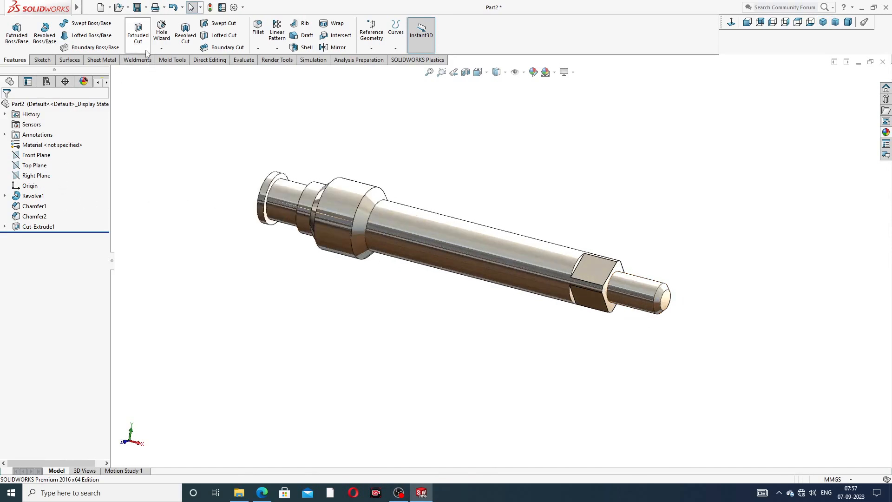
{"action": "left_click", "coordinate": [162, 48]}
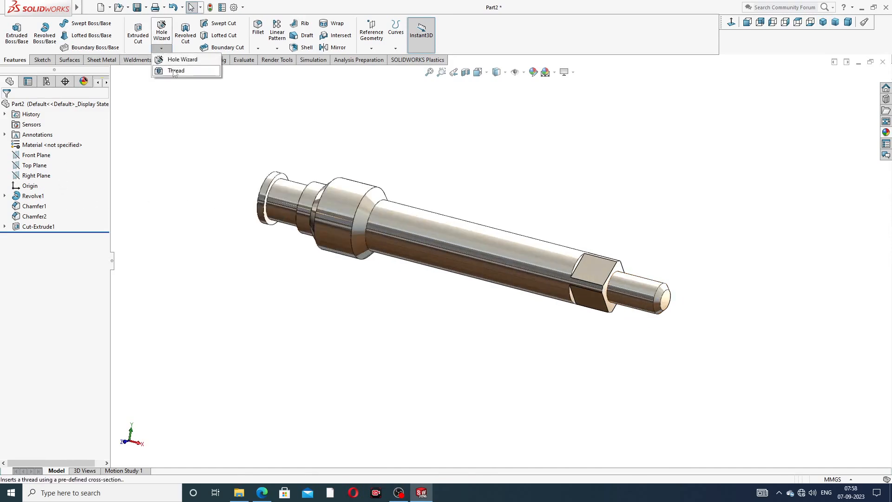
{"action": "left_click", "coordinate": [106, 7]}
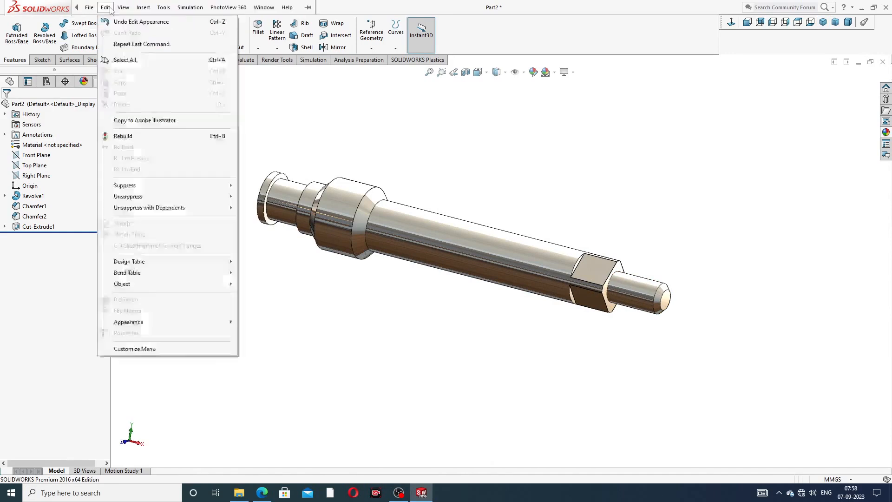
{"action": "mouse_move", "coordinate": [143, 7]}
{"action": "mouse_move", "coordinate": [195, 341]}
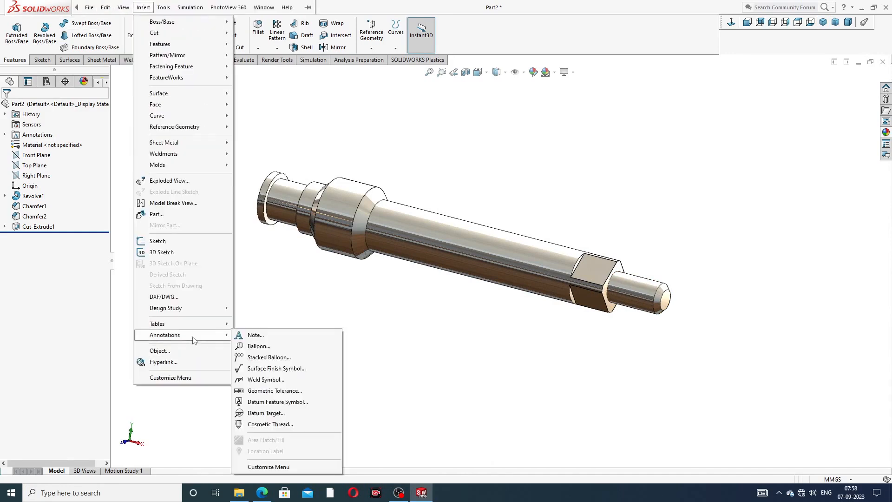
{"action": "left_click", "coordinate": [271, 424]}
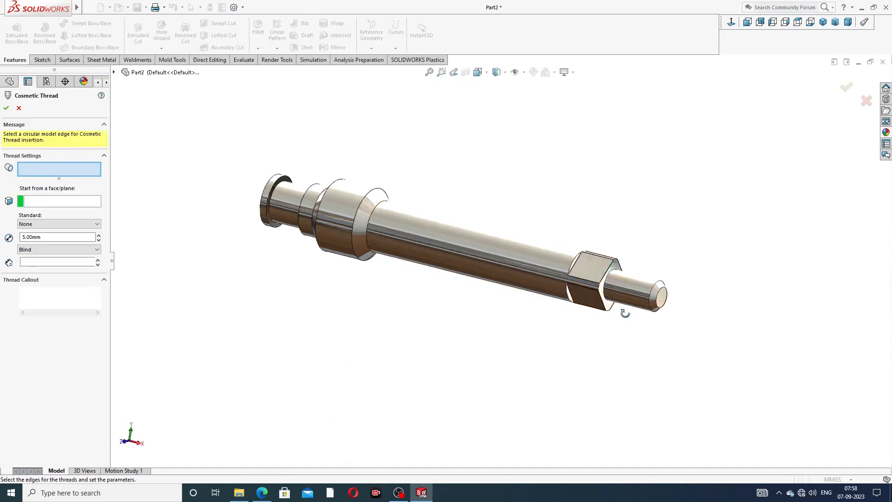
{"action": "scroll", "coordinate": [663, 303], "scroll_direction": "down", "scroll_amount": 3}
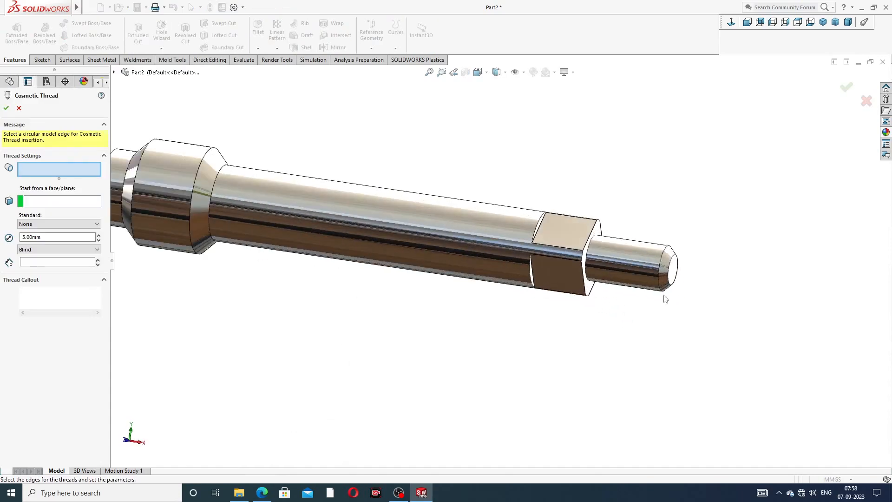
{"action": "left_click", "coordinate": [663, 261]}
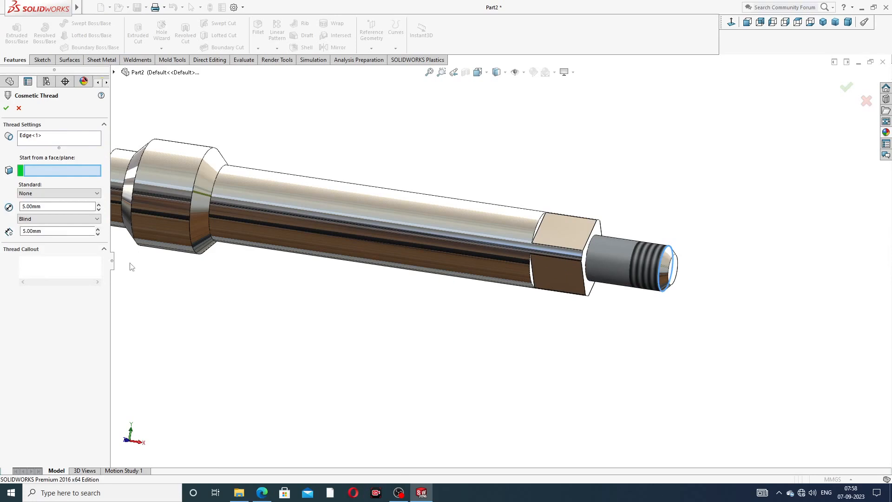
Try to set the cosmetic thread's minor diameter to 6 mm
{"action": "double_click", "coordinate": [30, 206]}
{"action": "type", "text": "6"}
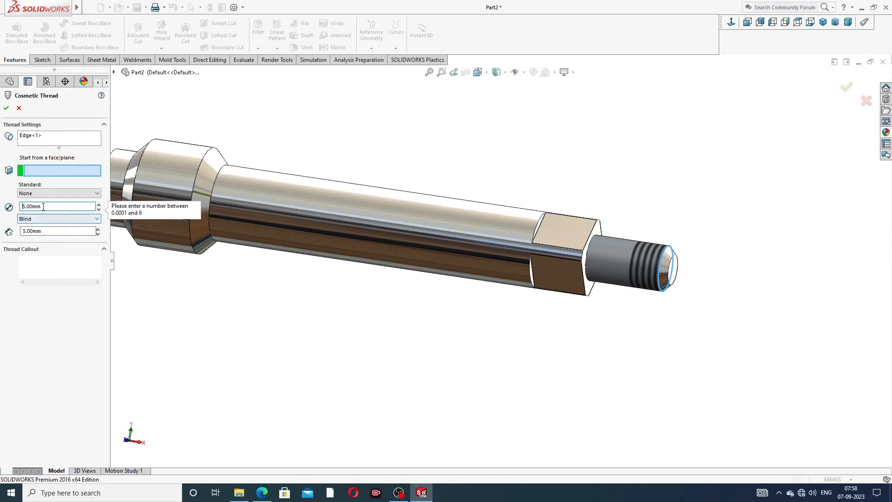
{"action": "left_click", "coordinate": [39, 221]}
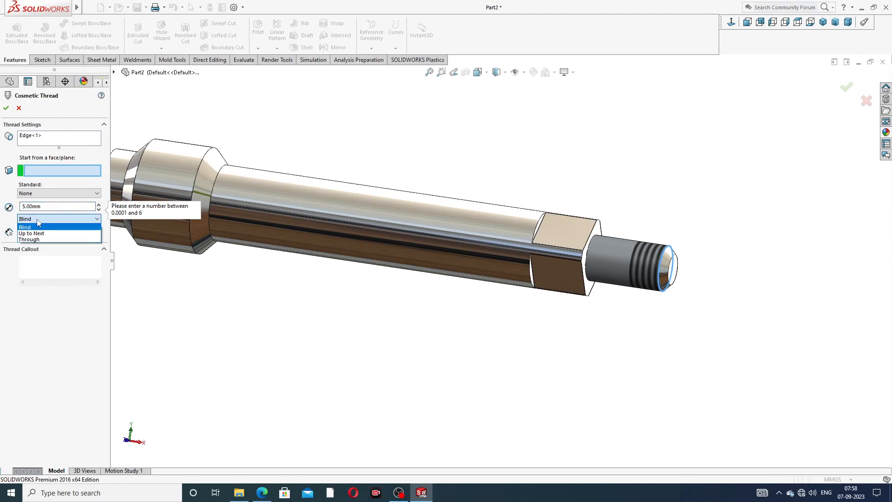
{"action": "left_click", "coordinate": [38, 222]}
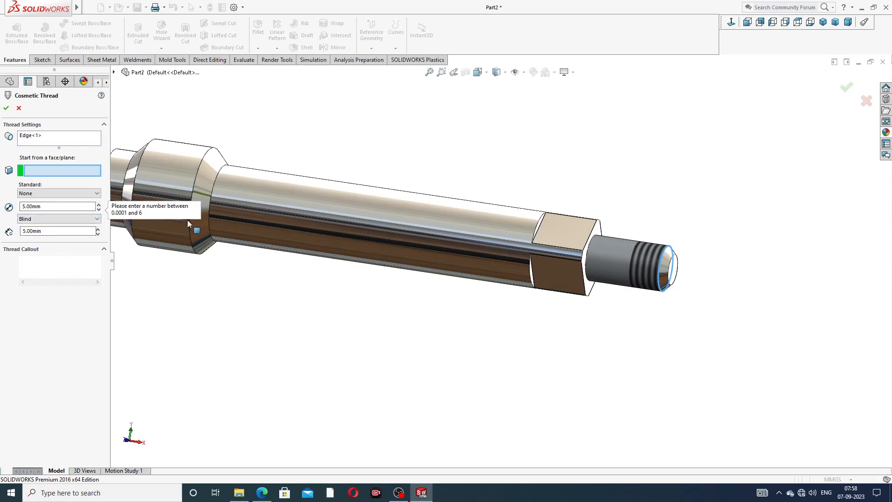
Set the cosmetic thread's minor diameter to 5.5 mm, start it from the tip's flat end face, and create the blind thread
{"action": "left_click", "coordinate": [47, 207]}
{"action": "type", "text": "5.5"}
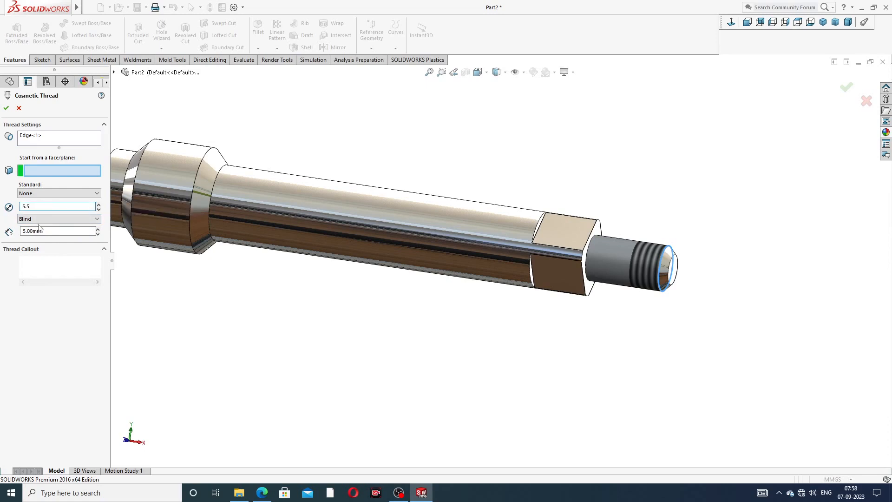
{"action": "mouse_move", "coordinate": [672, 238]}
{"action": "middle_mouse_down"}
{"action": "mouse_move", "coordinate": [655, 204]}
{"action": "mouse_move", "coordinate": [663, 239]}
{"action": "middle_mouse_up"}
{"action": "left_click", "coordinate": [660, 239]}
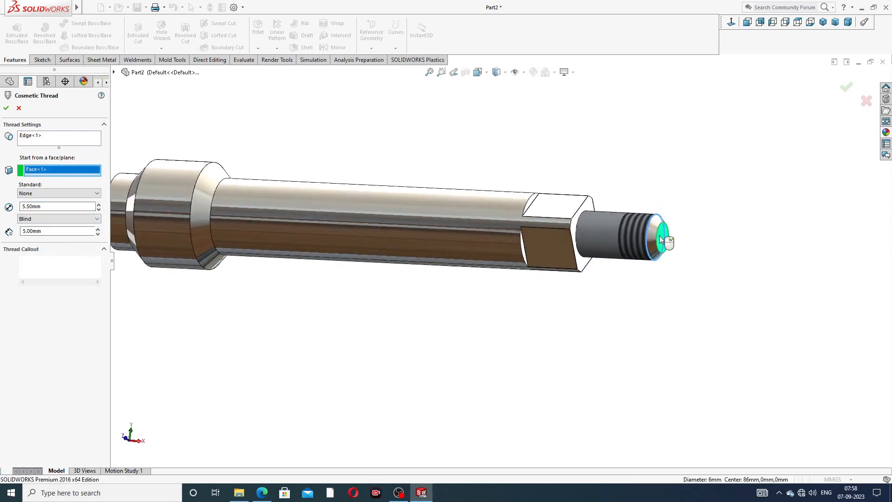
{"action": "middle_click_drag", "start_coordinate": [613, 229], "coordinate": [586, 212]}
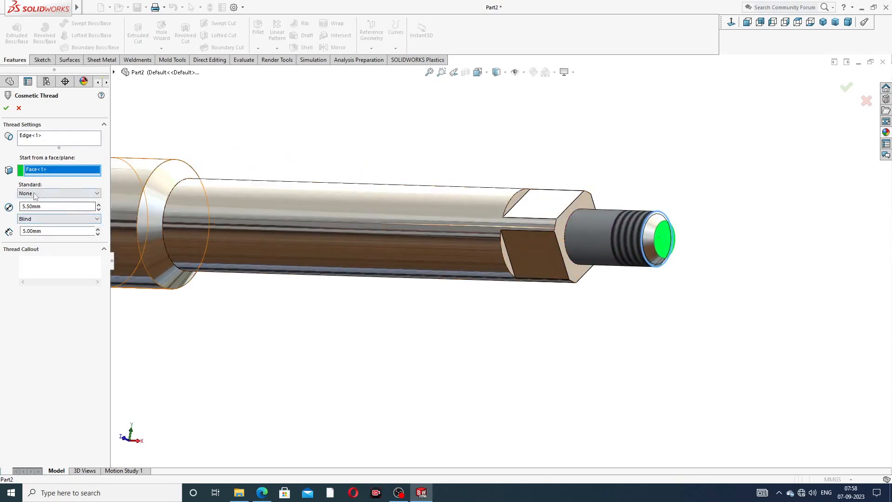
{"action": "left_click", "coordinate": [6, 108]}
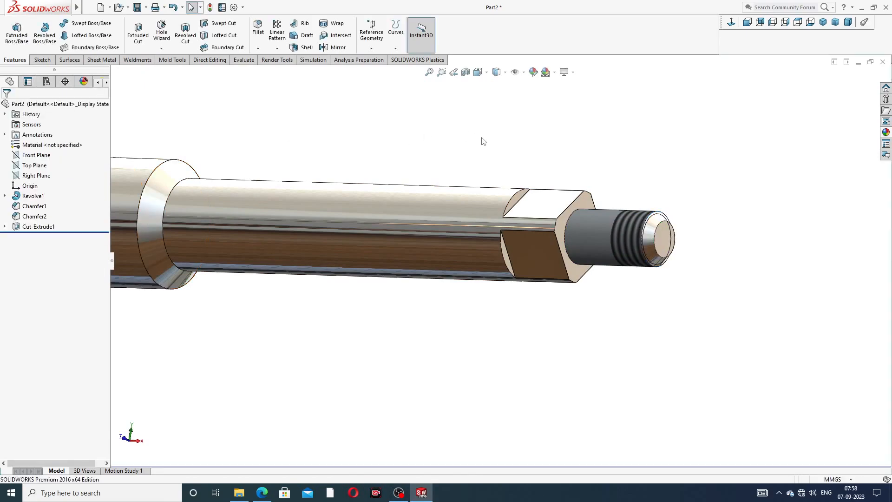
Examine the whole threaded spindle from several sides and in the isometric view
{"action": "key", "text": "f"}
{"action": "middle_click_drag", "start_coordinate": [412, 193], "coordinate": [369, 244]}
{"action": "scroll", "coordinate": [353, 256], "scroll_direction": "down", "scroll_amount": 2}
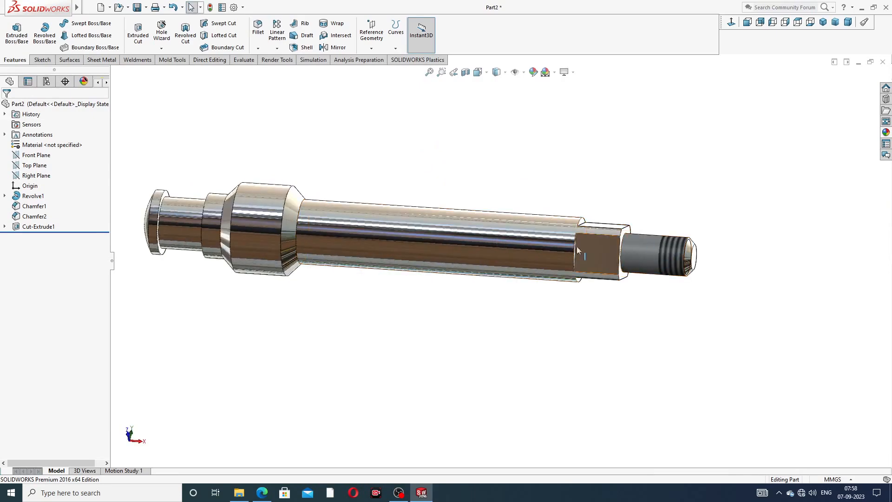
{"action": "middle_click_drag", "start_coordinate": [528, 271], "coordinate": [532, 209]}
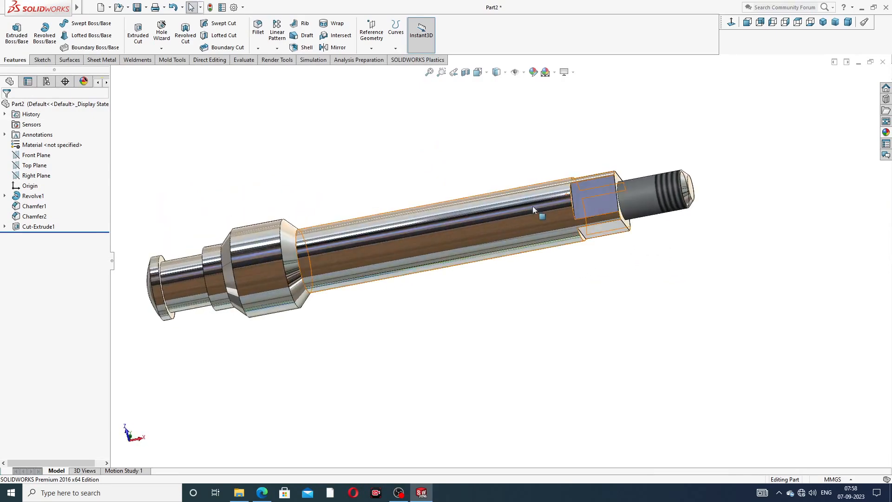
{"action": "scroll", "coordinate": [517, 269], "scroll_direction": "up", "scroll_amount": 2}
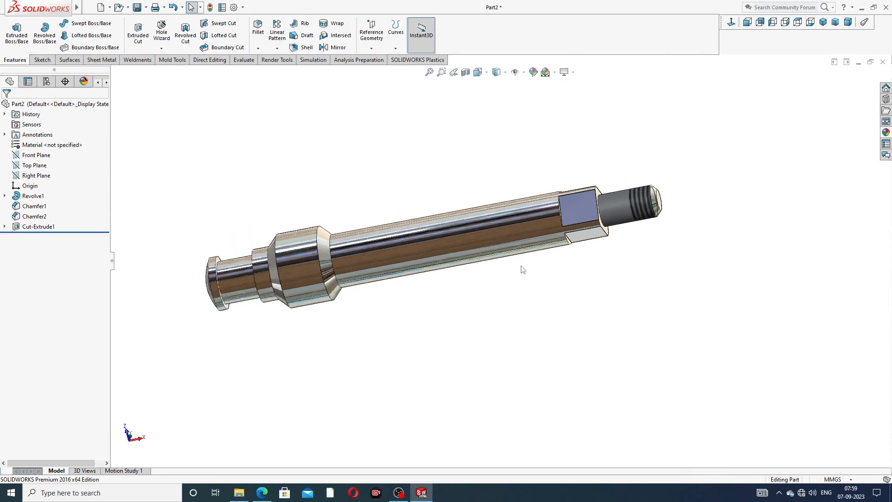
{"action": "left_click", "coordinate": [823, 22]}
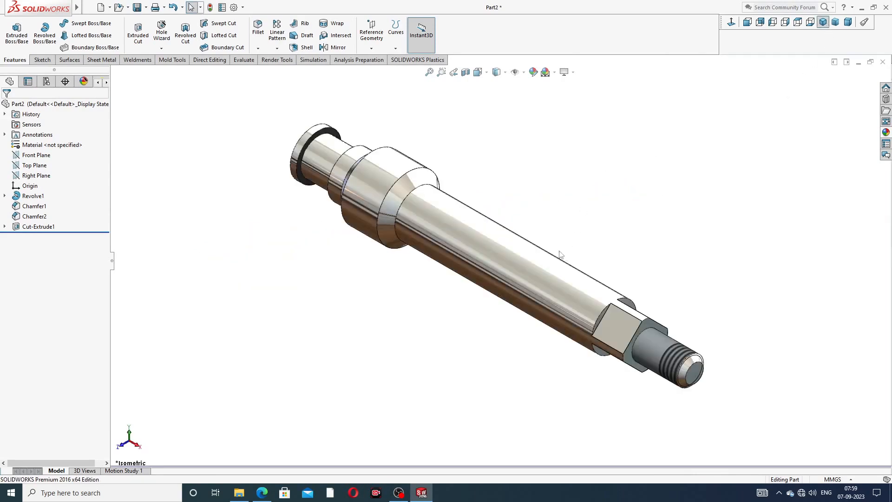
{"action": "scroll", "coordinate": [514, 211], "scroll_direction": "down", "scroll_amount": 1}
{"action": "scroll", "coordinate": [513, 211], "scroll_direction": "up", "scroll_amount": 1}
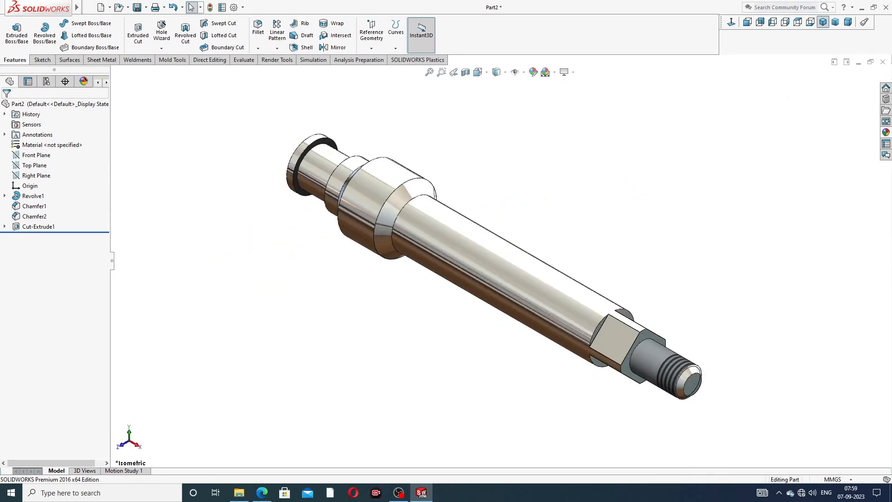
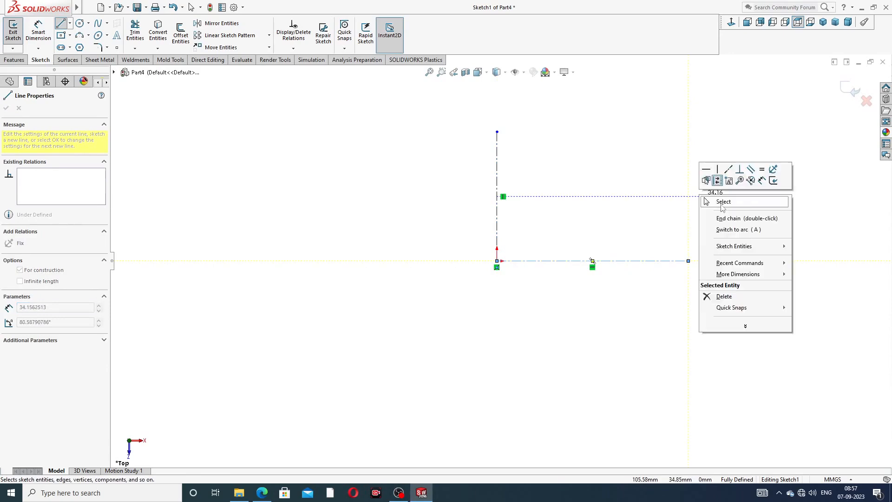
End the centerline chain and check the flywheel's top view dimensions in the Part-06 PDF drawing in Microsoft Edge, returning to the SOLIDWORKS sketch
{"action": "left_click", "coordinate": [721, 201]}
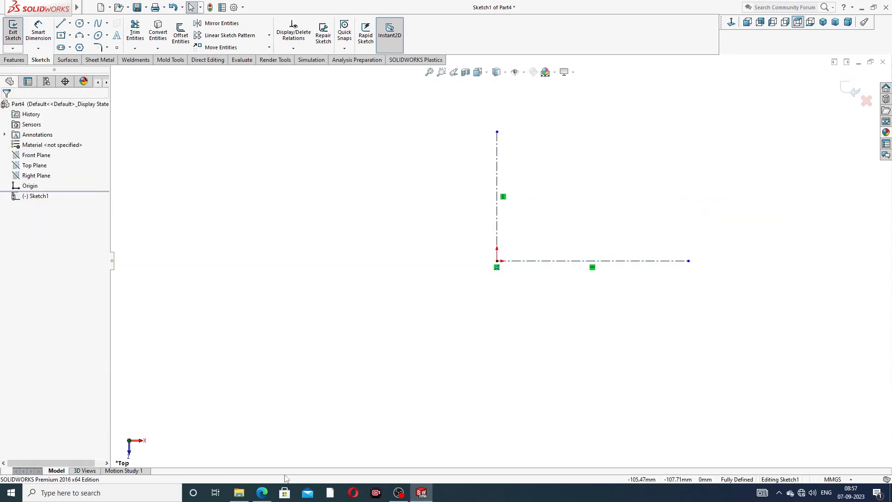
{"action": "left_click", "coordinate": [262, 493]}
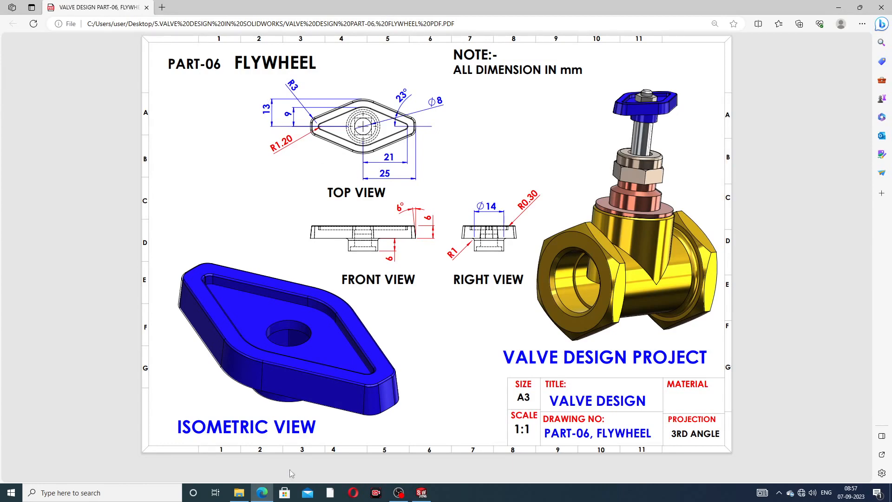
{"action": "left_click", "coordinate": [263, 492]}
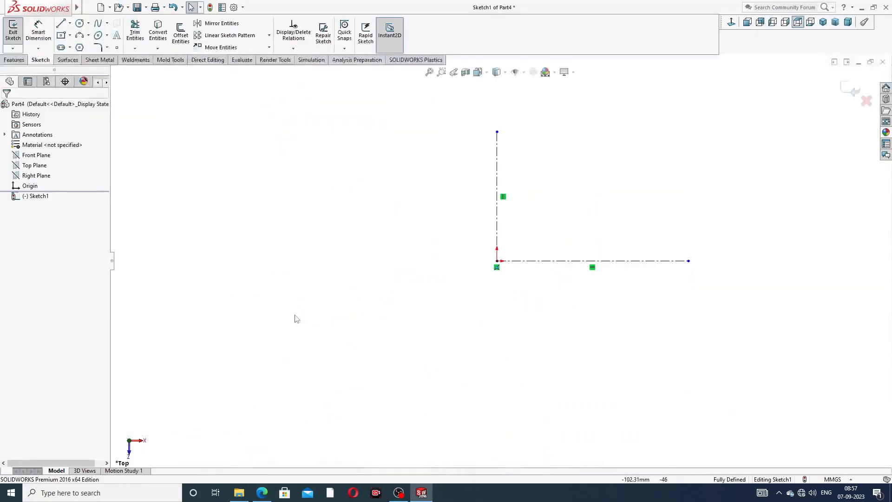
Dimension the vertical centerline's length at 13 mm
{"action": "left_click", "coordinate": [44, 39]}
{"action": "left_click", "coordinate": [497, 170]}
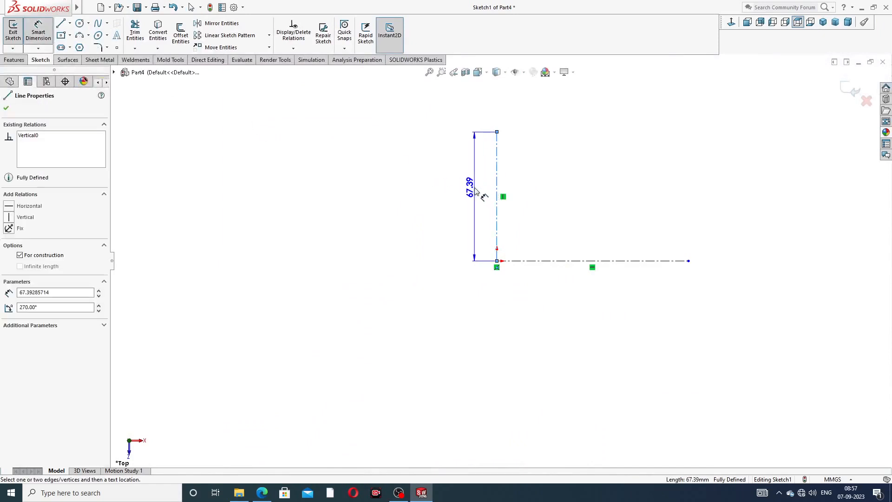
{"action": "left_click", "coordinate": [475, 191]}
{"action": "type", "text": "13"}
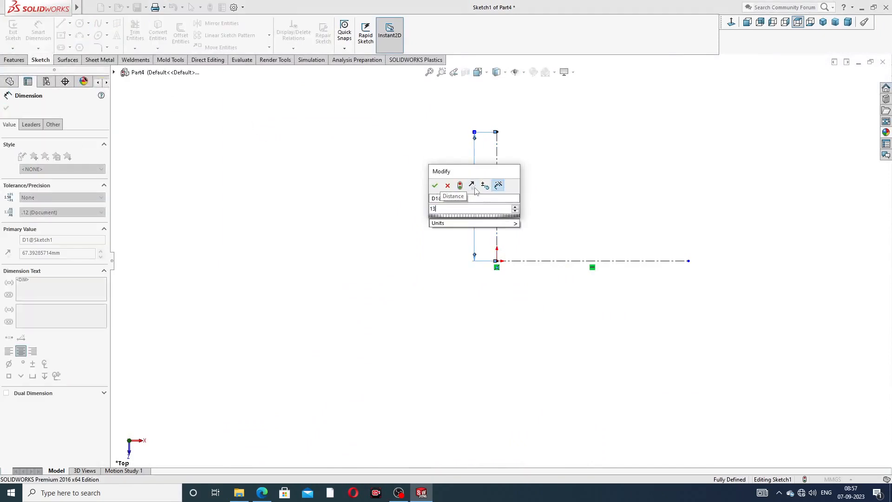
{"action": "key", "text": "Return"}
Dimension the horizontal centerline's length at 25 mm and leave the dimension tool
{"action": "left_click", "coordinate": [539, 261]}
{"action": "left_click", "coordinate": [555, 286]}
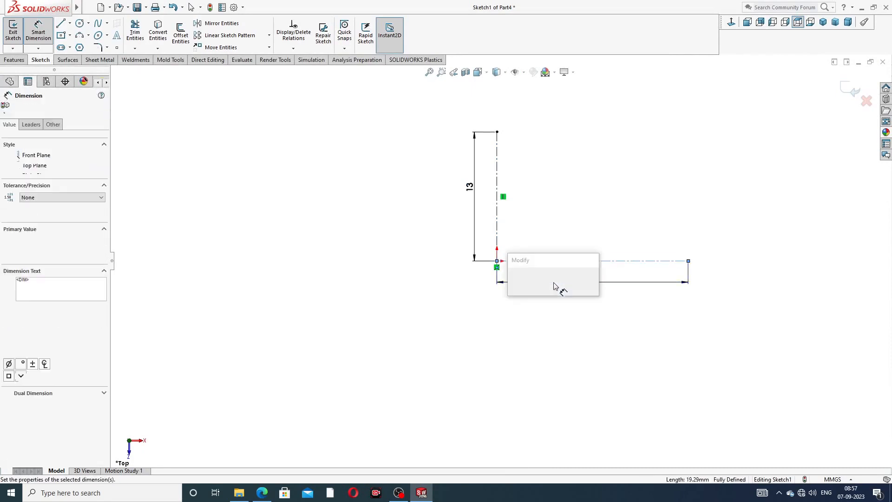
{"action": "type", "text": "25"}
{"action": "key", "text": "Return"}
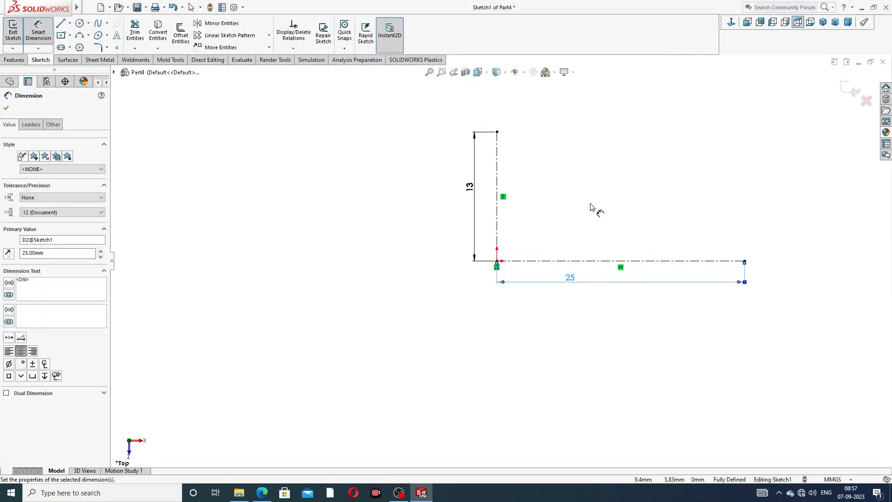
{"action": "right_click", "coordinate": [344, 139]}
{"action": "left_click", "coordinate": [364, 138]}
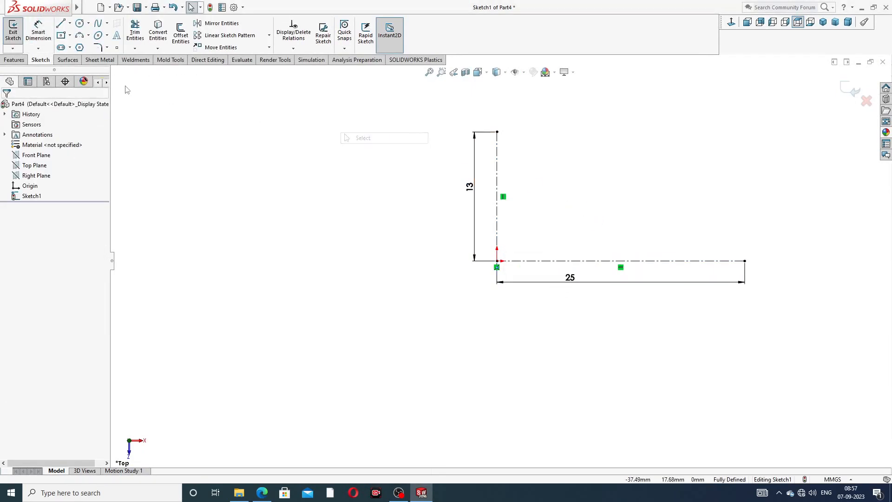
Sketch two concentric circles centred on the origin, with radii 13 and 25 mm, through the ends of the vertical and horizontal centerlines
{"action": "left_click", "coordinate": [80, 22]}
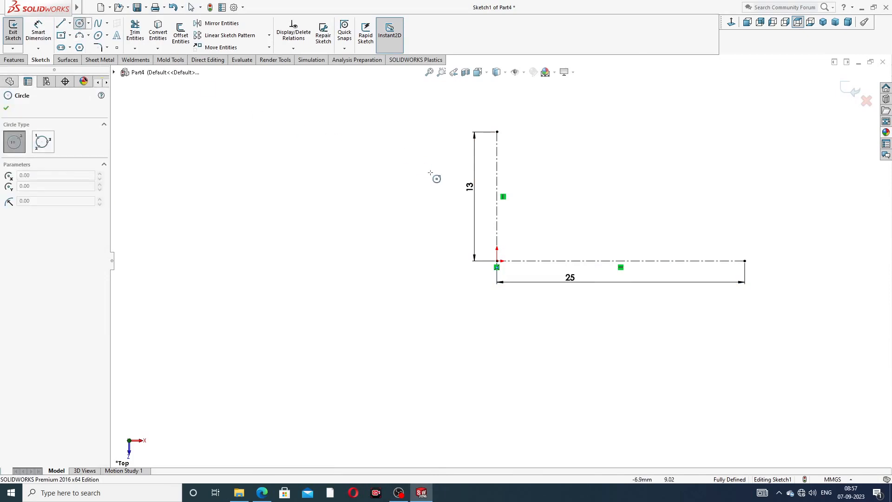
{"action": "left_click", "coordinate": [497, 261]}
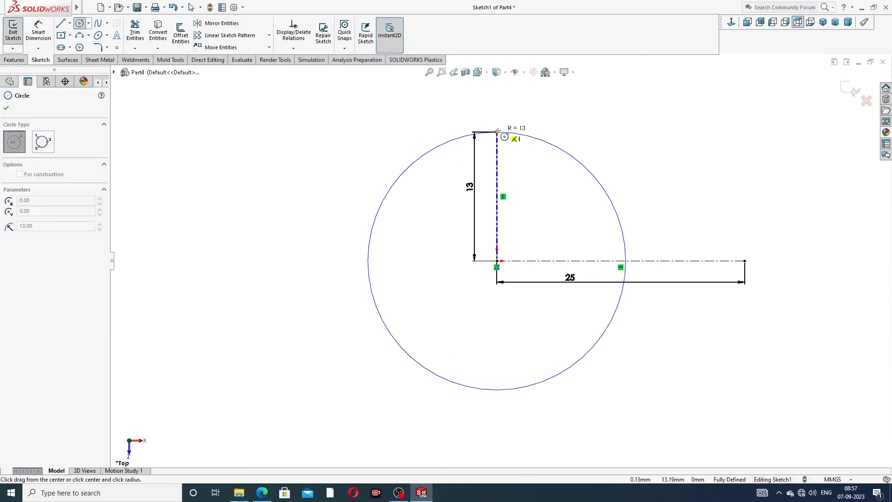
{"action": "left_click", "coordinate": [497, 132]}
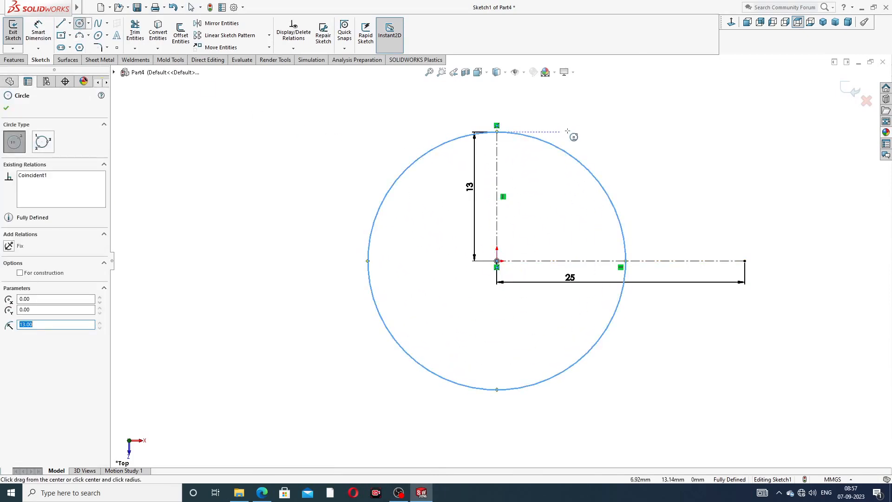
{"action": "left_click", "coordinate": [497, 261]}
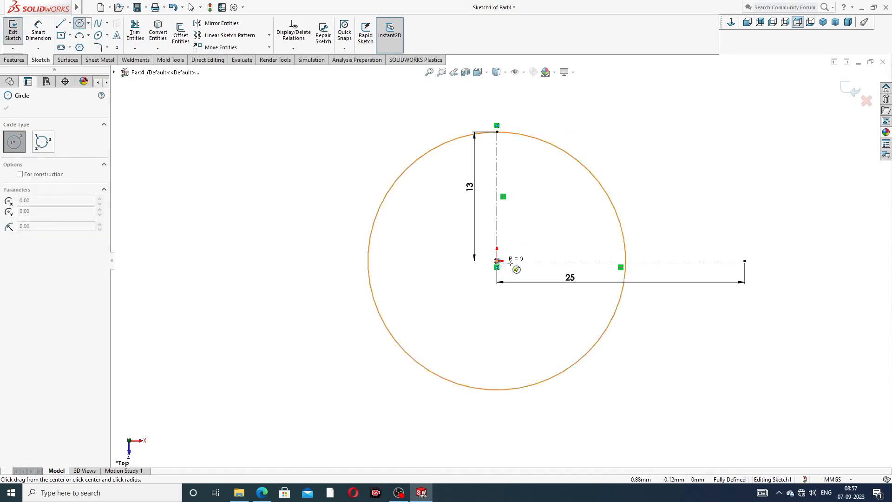
{"action": "left_click", "coordinate": [745, 261]}
{"action": "right_click", "coordinate": [777, 199]}
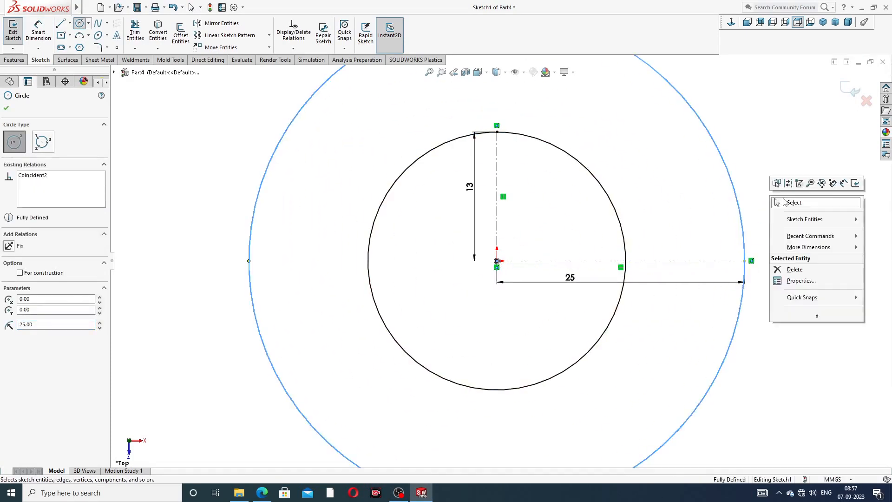
{"action": "left_click", "coordinate": [785, 201]}
{"action": "key", "text": "f"}
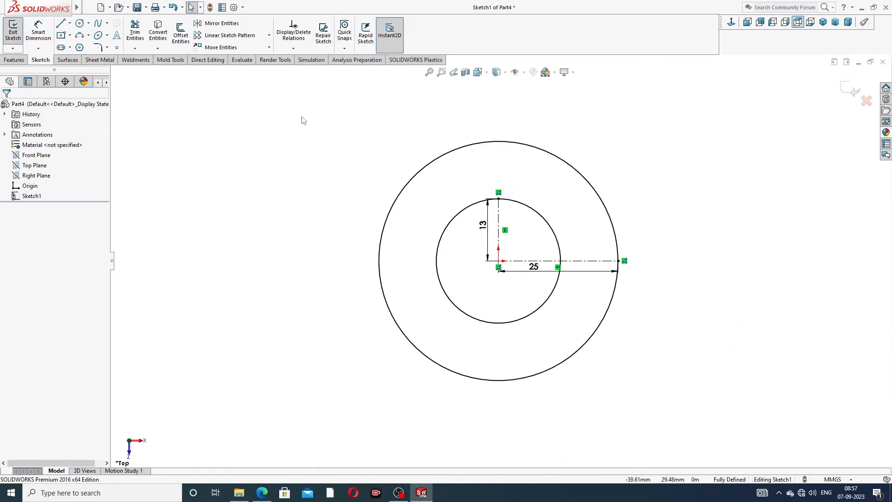
Sketch a line about 21 mm long, tangent to the inner circle's upper right side and ending on the outer circle above the horizontal centerline
{"action": "left_click", "coordinate": [60, 24]}
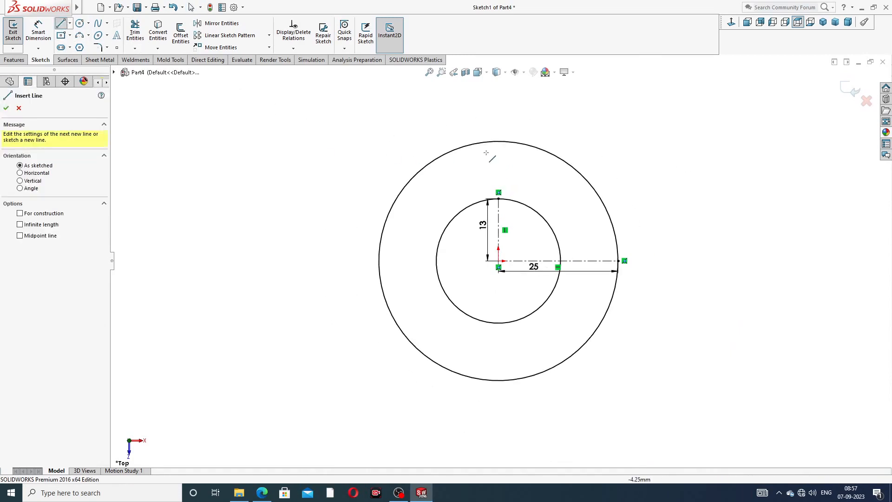
{"action": "left_click", "coordinate": [526, 204]}
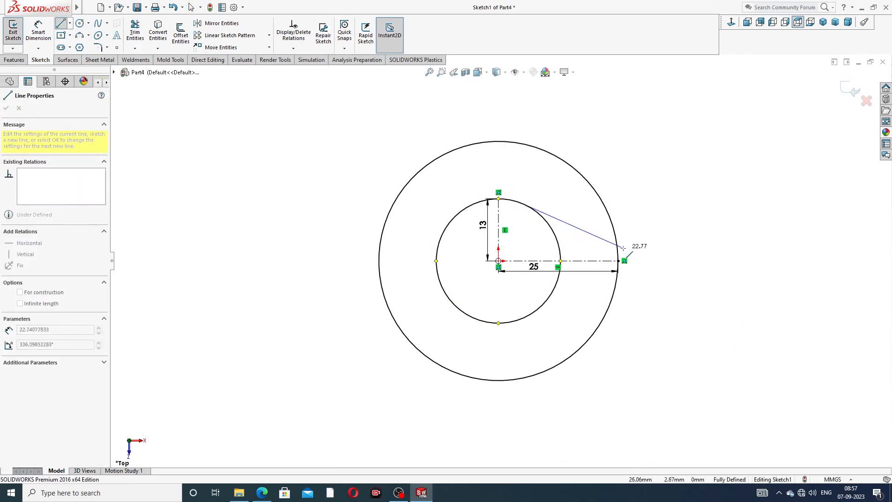
{"action": "left_click", "coordinate": [617, 239]}
{"action": "right_click", "coordinate": [666, 200]}
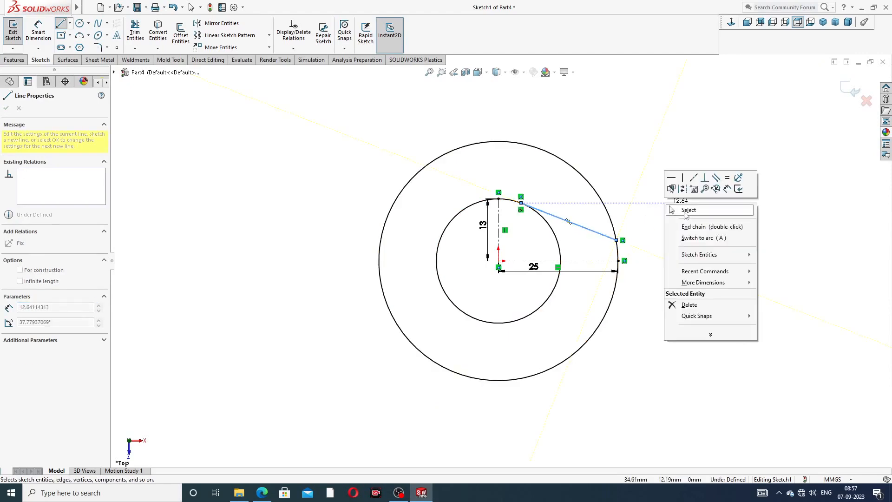
{"action": "left_click", "coordinate": [683, 211]}
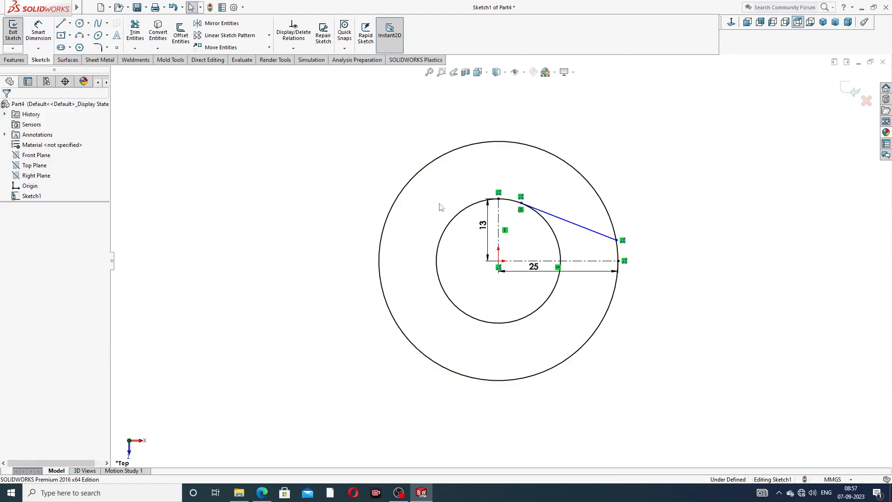
Check the angle in the flywheel PDF drawing in Microsoft Edge, and dimension the slanted line at 23° to the horizontal centerline in SOLIDWORKS
{"action": "left_click", "coordinate": [263, 492]}
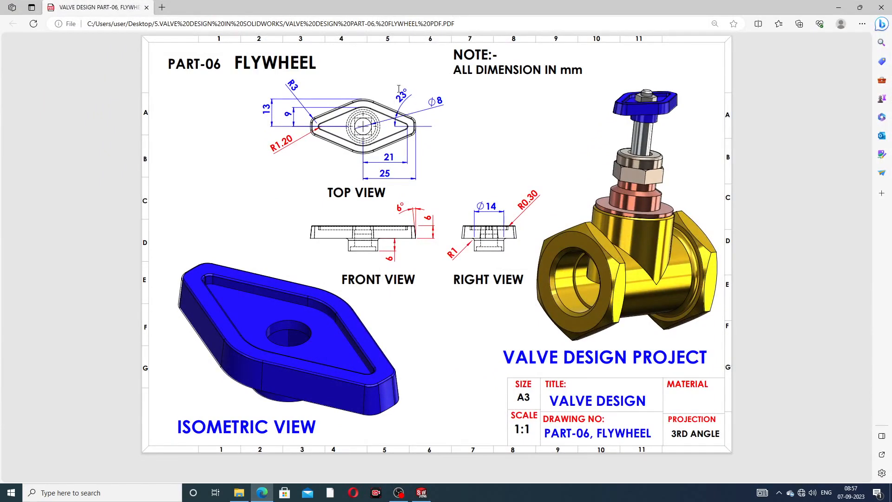
{"action": "left_click", "coordinate": [262, 492]}
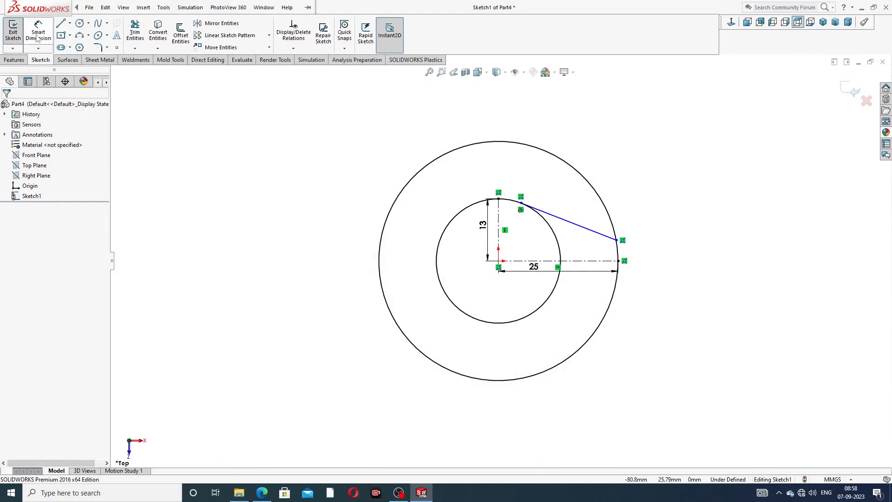
{"action": "left_click", "coordinate": [38, 34]}
{"action": "left_click", "coordinate": [595, 231]}
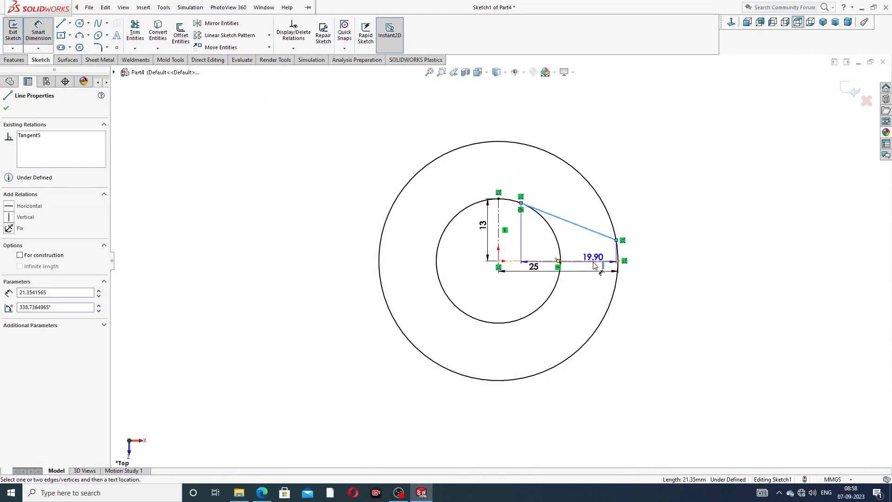
{"action": "left_click", "coordinate": [594, 261]}
{"action": "left_click", "coordinate": [589, 250]}
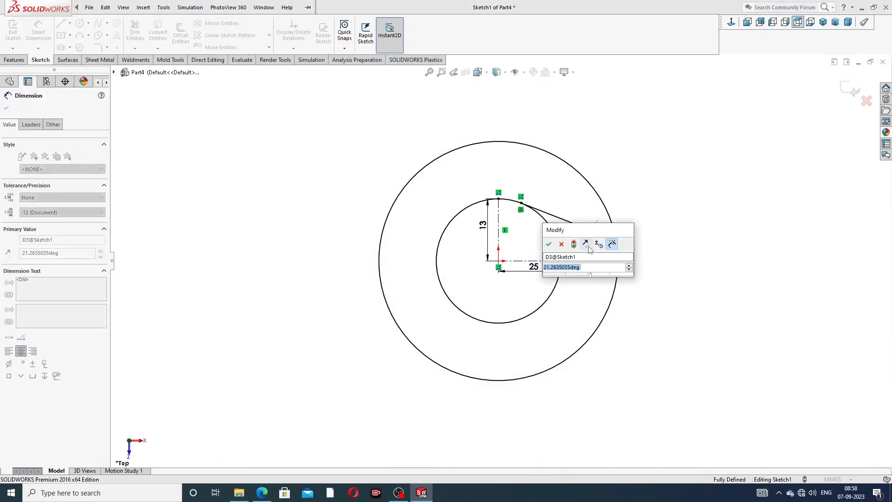
{"action": "type", "text": "23"}
{"action": "key", "text": "Return"}
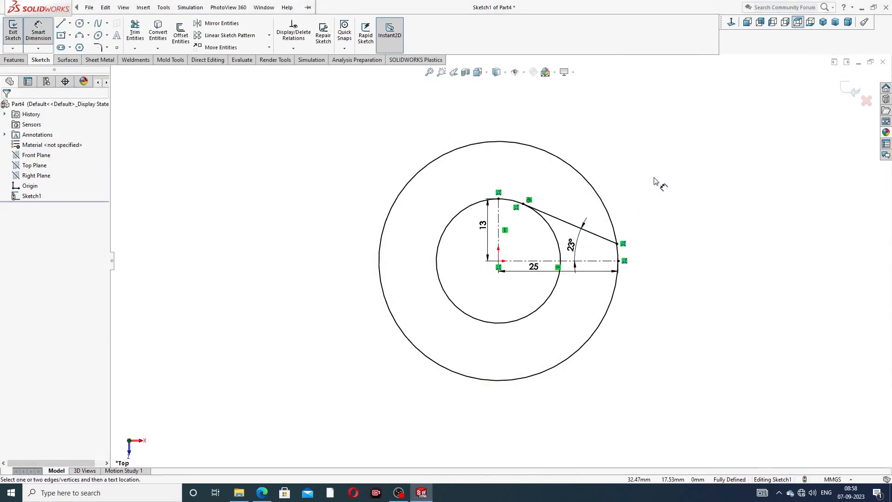
{"action": "right_click", "coordinate": [656, 181]}
{"action": "left_click", "coordinate": [684, 139]}
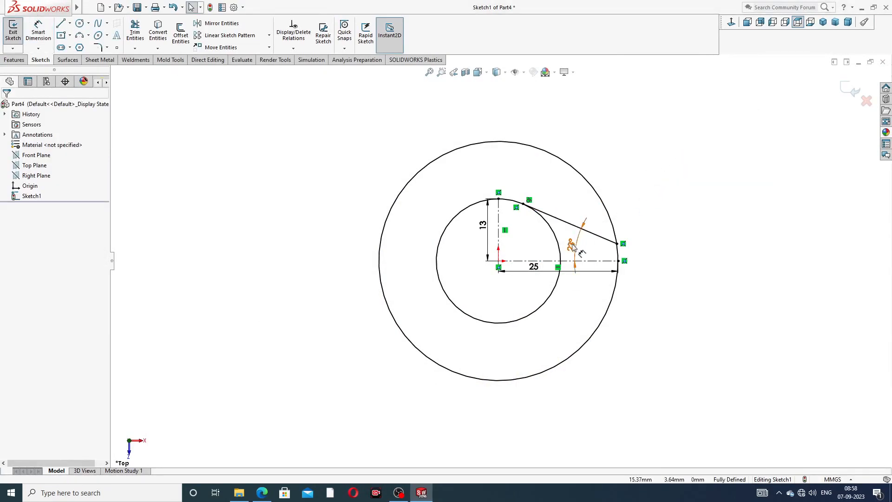
Mirror the slanted tangent line about the horizontal centerline, keeping the original
{"action": "scroll", "coordinate": [573, 247], "scroll_direction": "down", "scroll_amount": 2}
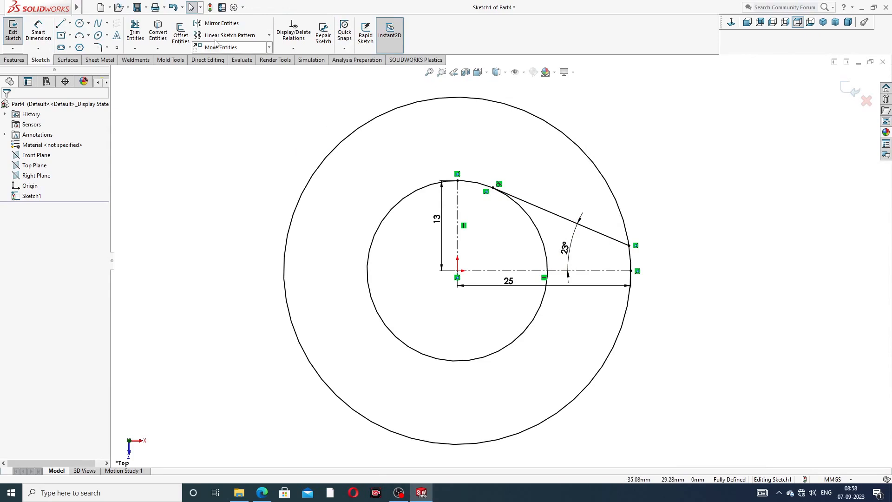
{"action": "left_click", "coordinate": [219, 23]}
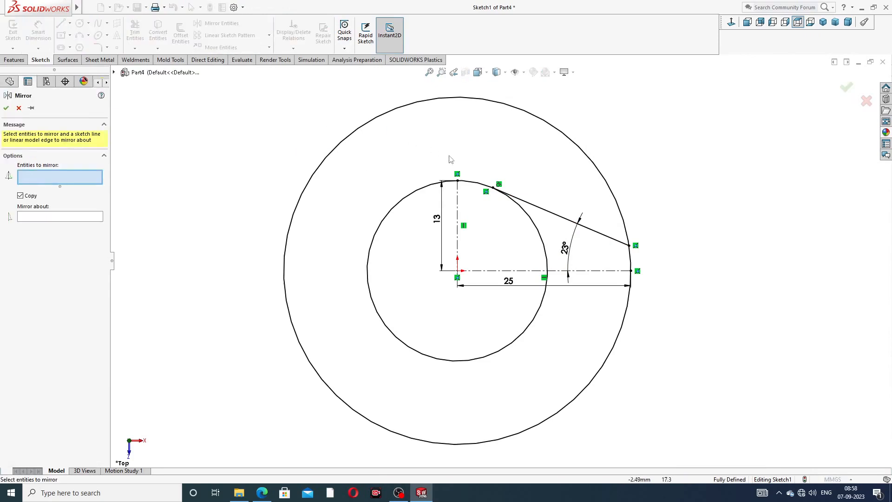
{"action": "left_click", "coordinate": [549, 213]}
{"action": "left_click", "coordinate": [99, 217]}
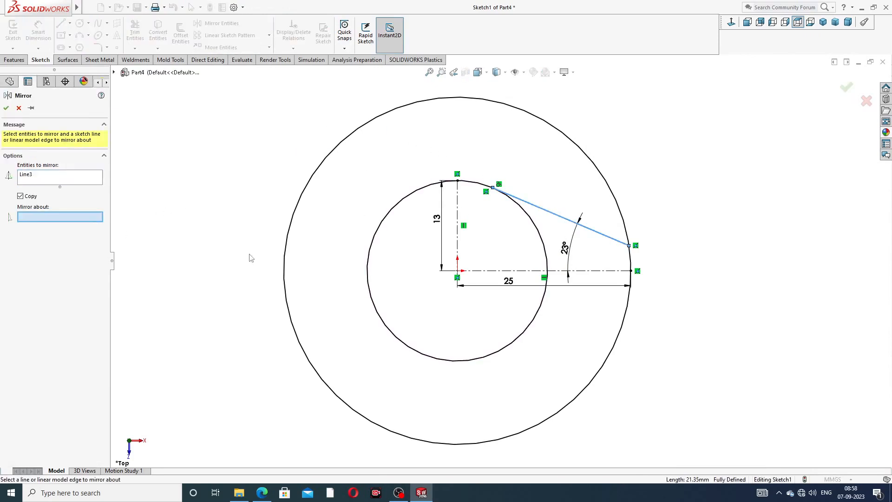
{"action": "left_click", "coordinate": [556, 272]}
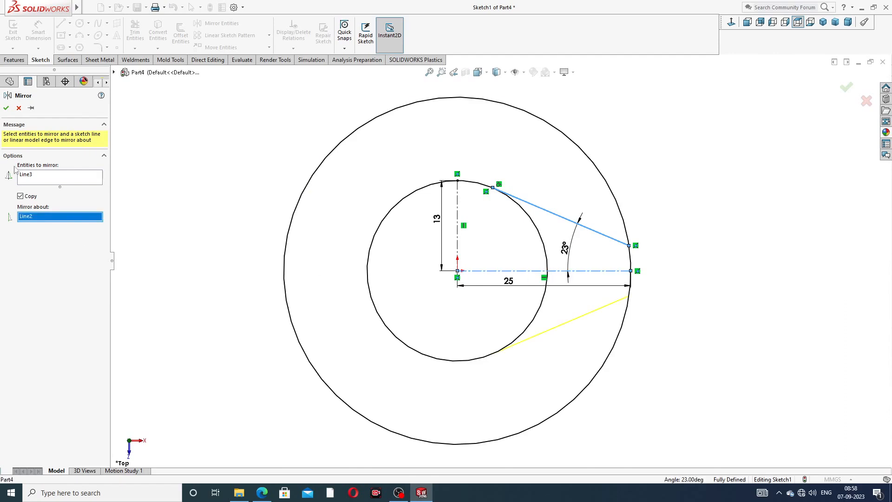
{"action": "left_click", "coordinate": [6, 109]}
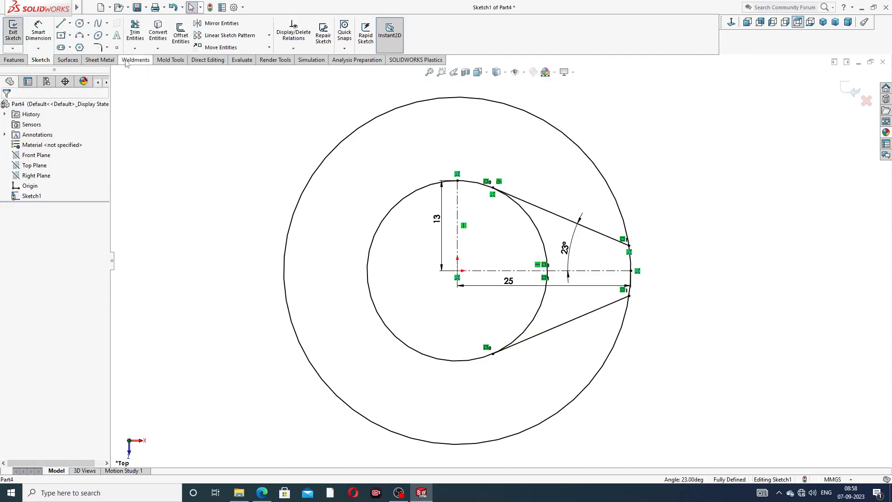
Mirror both slanted lines about the vertical centerline, keeping the originals
{"action": "left_click", "coordinate": [216, 23]}
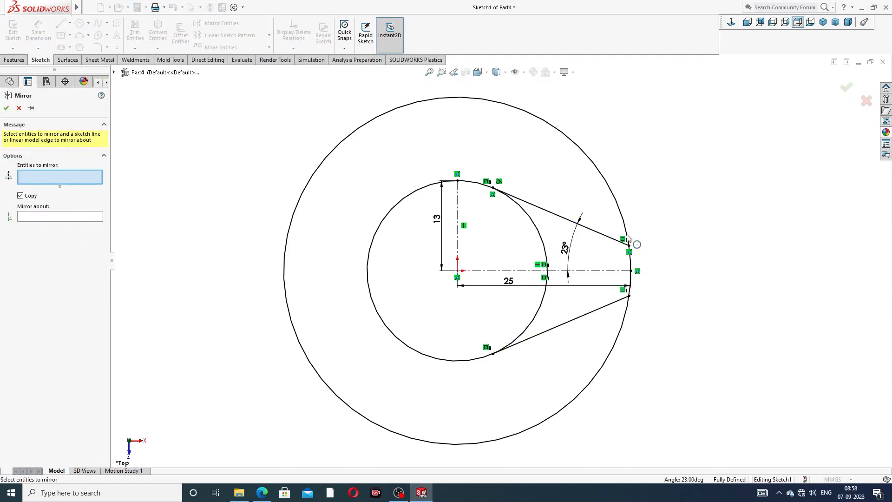
{"action": "left_click", "coordinate": [607, 239]}
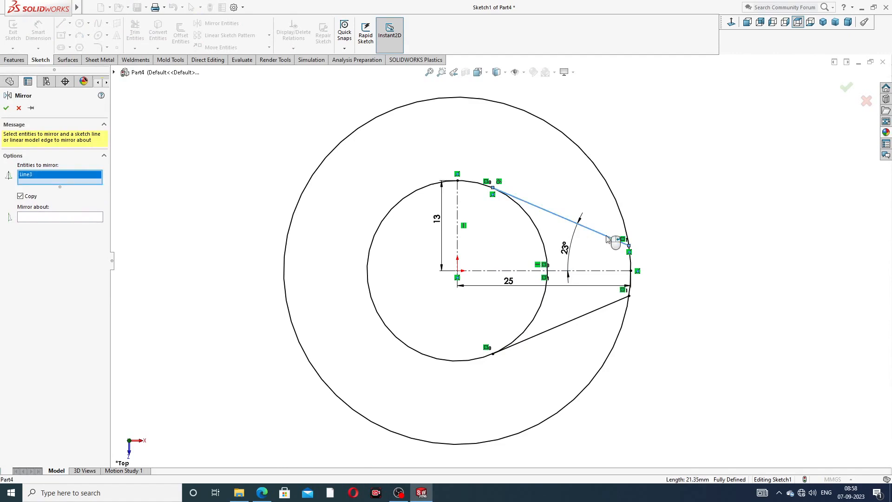
{"action": "left_click", "coordinate": [599, 309]}
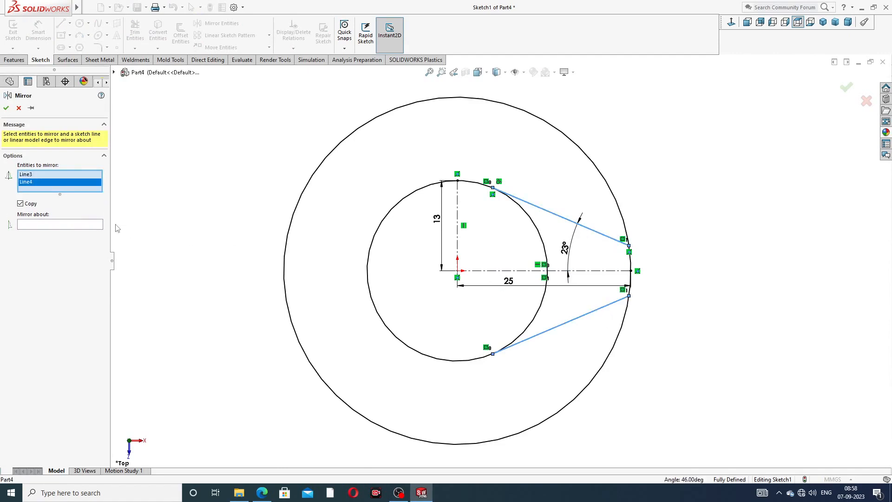
{"action": "left_click", "coordinate": [98, 225]}
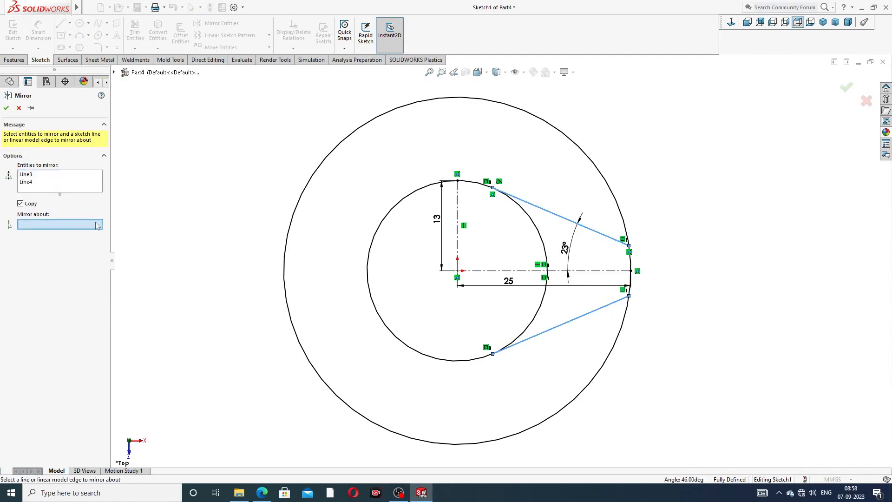
{"action": "left_click", "coordinate": [462, 230]}
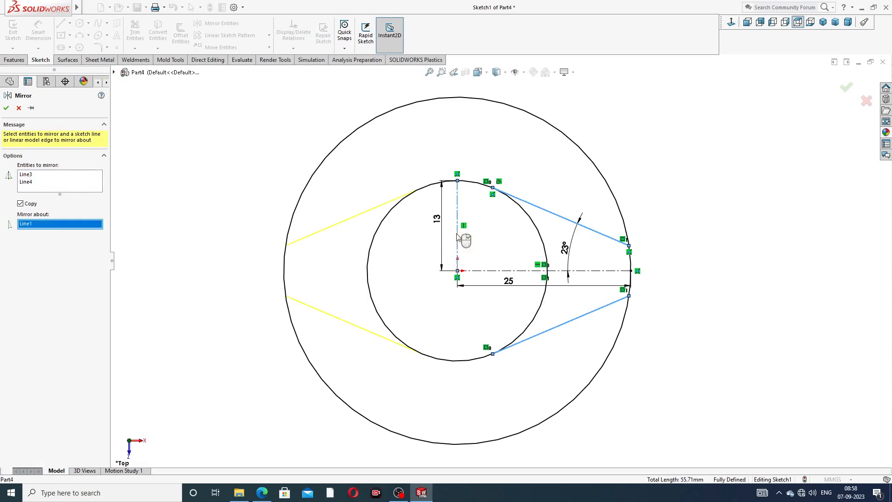
{"action": "left_click", "coordinate": [5, 109]}
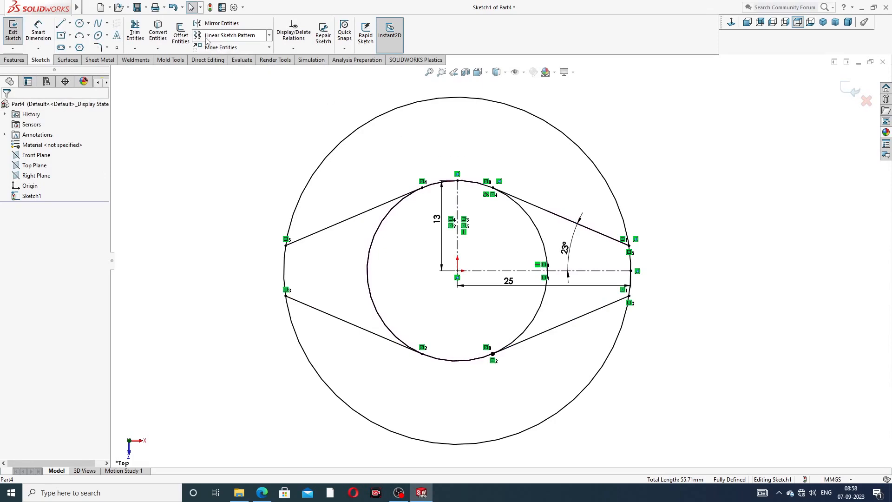
Trim the outer circle's upper and lower arcs and the inner circle's side arcs, leaving one closed diamond-shaped outline
{"action": "left_click", "coordinate": [135, 33]}
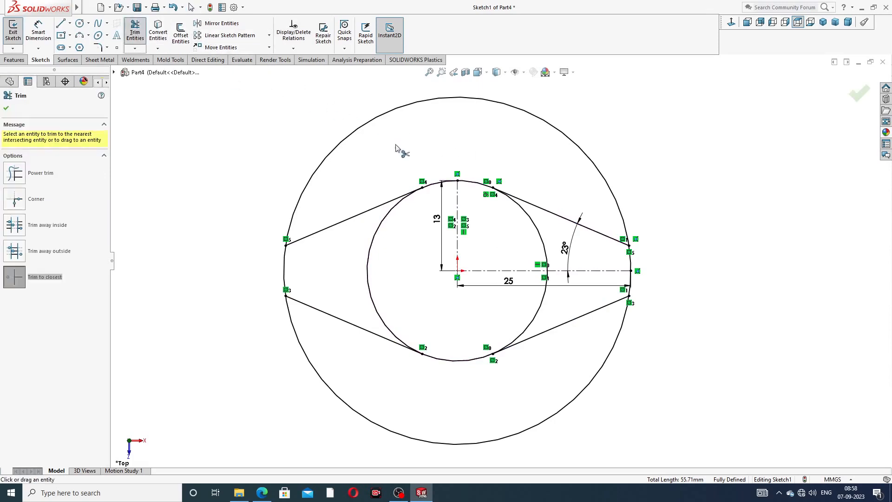
{"action": "left_click", "coordinate": [424, 101]}
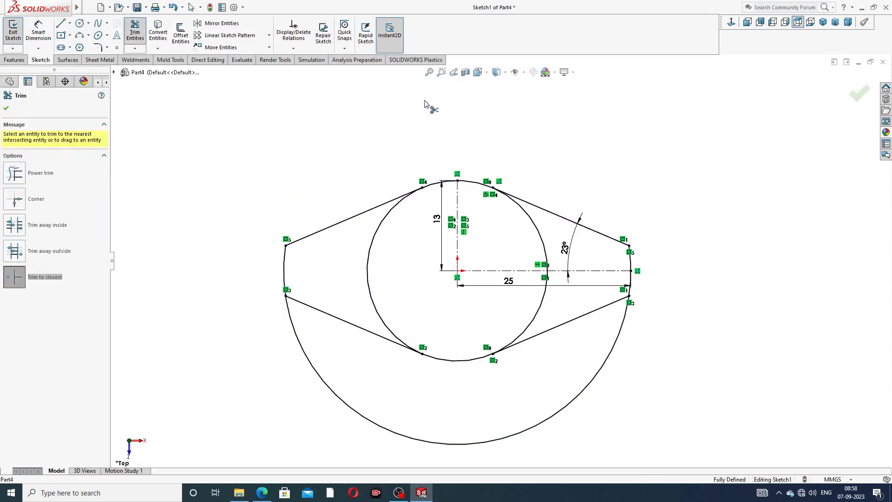
{"action": "left_click", "coordinate": [321, 377]}
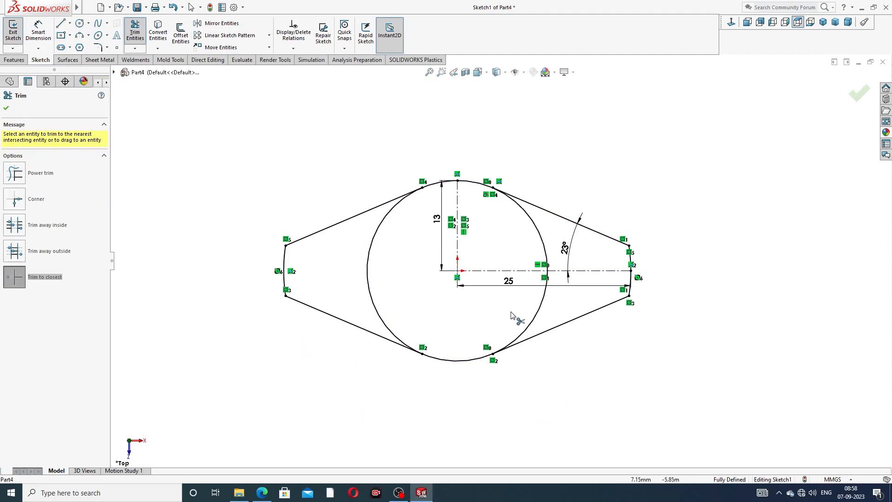
{"action": "left_click", "coordinate": [532, 320]}
{"action": "left_click", "coordinate": [546, 245]}
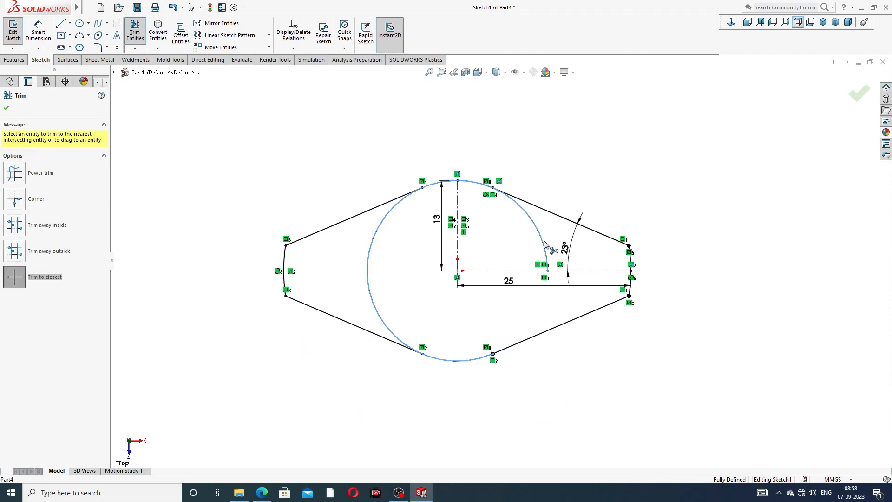
{"action": "left_click", "coordinate": [378, 228]}
{"action": "key", "text": "z"}
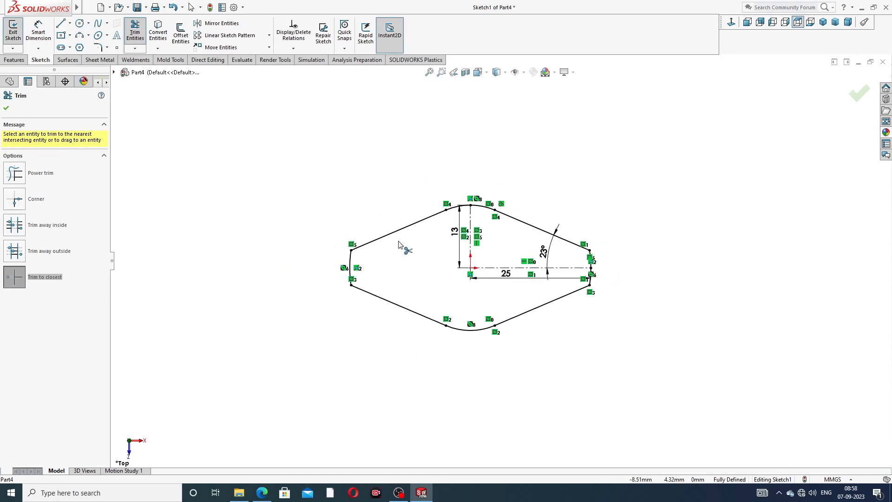
{"action": "left_click", "coordinate": [6, 109]}
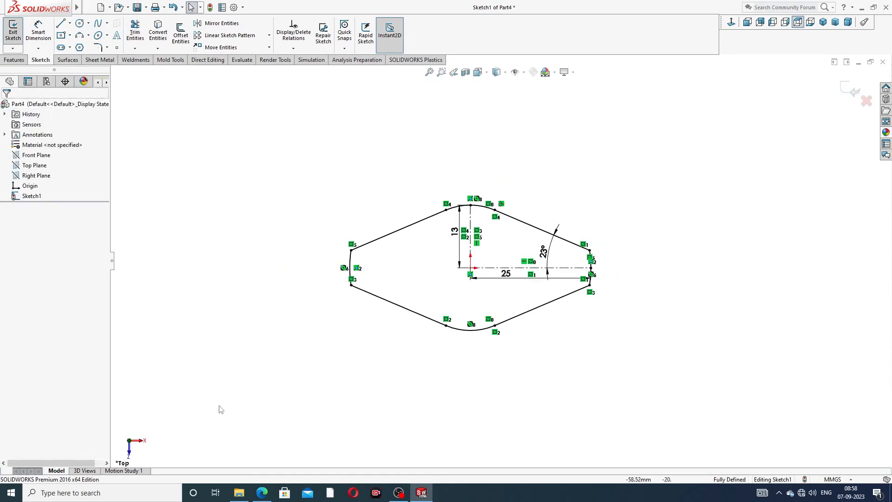
Consult the flywheel PDF drawing in Microsoft Edge, and fillet the outline's four end corners with a 3 mm radius in the SOLIDWORKS sketch
{"action": "left_click", "coordinate": [262, 492]}
{"action": "left_click", "coordinate": [107, 48]}
{"action": "left_click", "coordinate": [123, 60]}
{"action": "scroll", "coordinate": [414, 328], "scroll_direction": "down", "scroll_amount": 3}
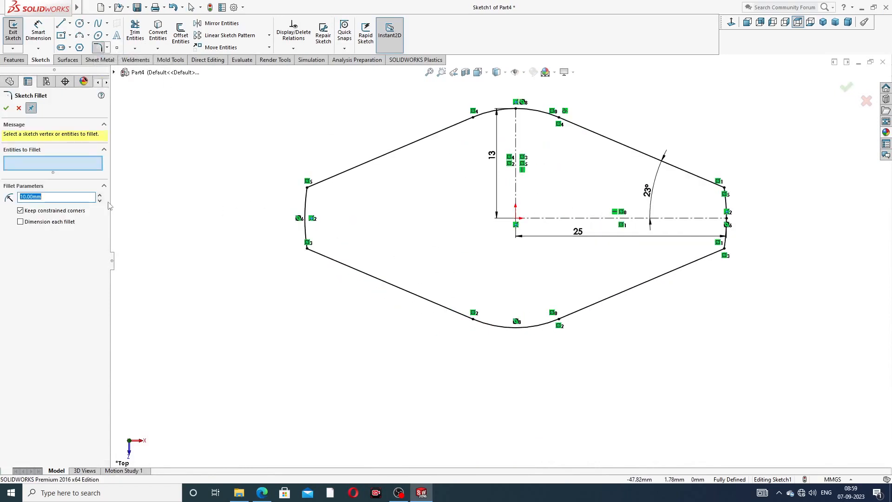
{"action": "type", "text": "3"}
{"action": "left_click", "coordinate": [307, 193]}
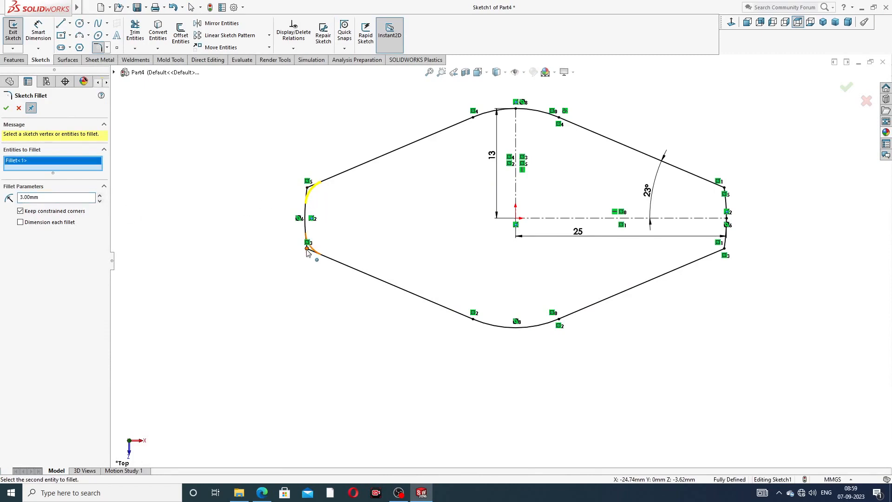
{"action": "left_click", "coordinate": [311, 251]}
{"action": "left_click", "coordinate": [726, 190]}
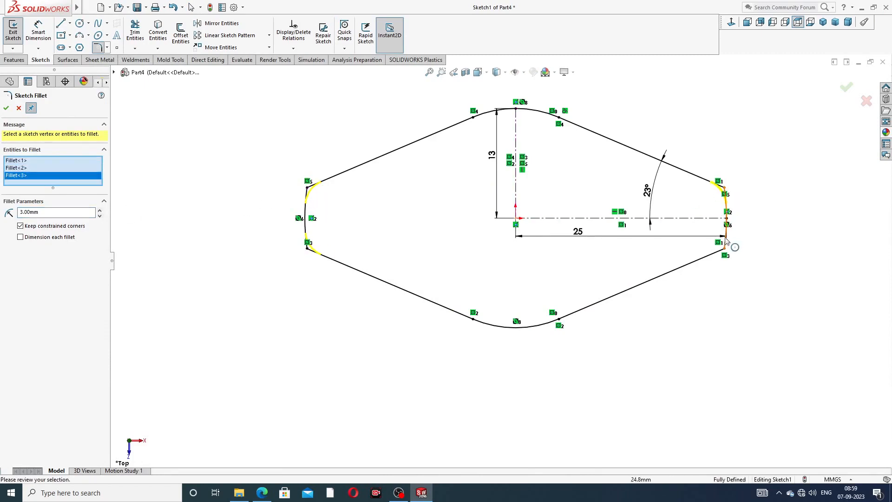
{"action": "left_click", "coordinate": [727, 249]}
{"action": "left_click", "coordinate": [849, 89]}
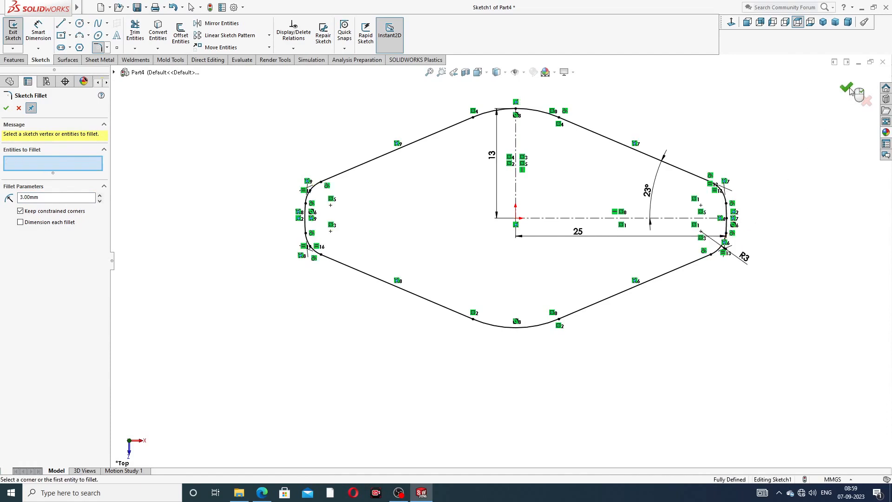
{"action": "left_click", "coordinate": [6, 108]}
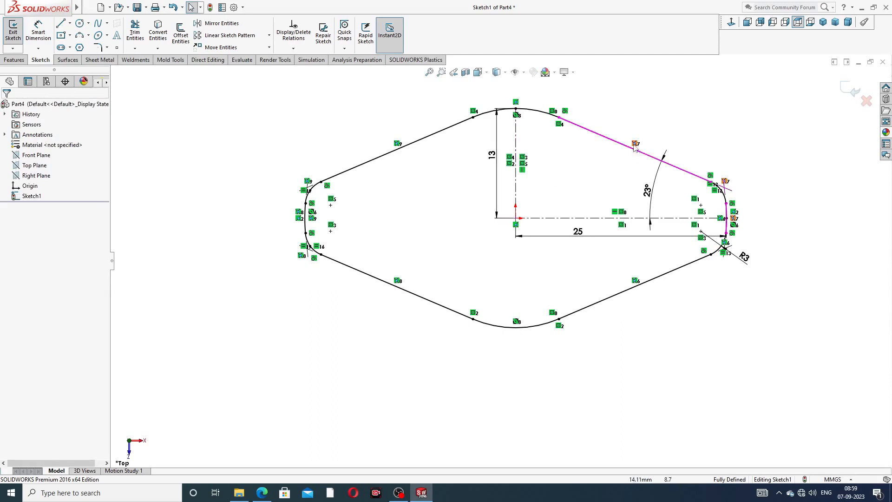
Inspect the filleted outline and check the flywheel's dimensions in the Part-06 PDF drawing in Microsoft Edge
{"action": "scroll", "coordinate": [572, 184], "scroll_direction": "down", "scroll_amount": 2}
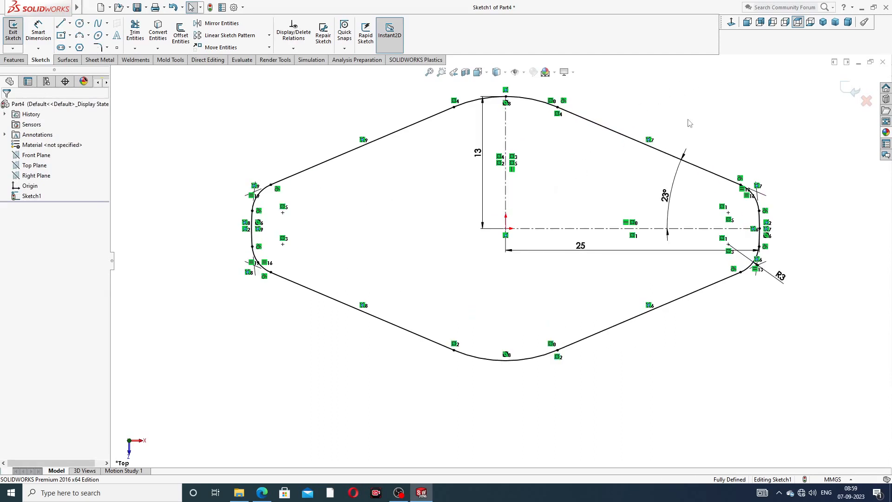
{"action": "scroll", "coordinate": [687, 124], "scroll_direction": "up", "scroll_amount": 2}
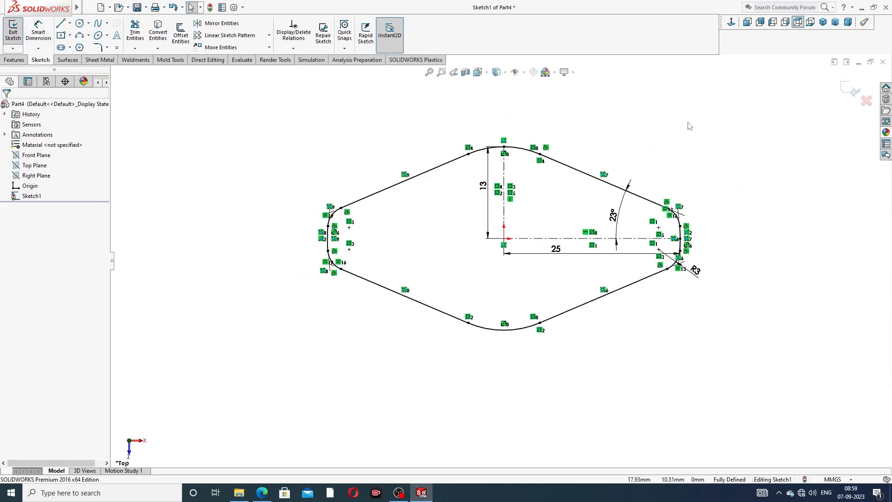
{"action": "left_click", "coordinate": [262, 493]}
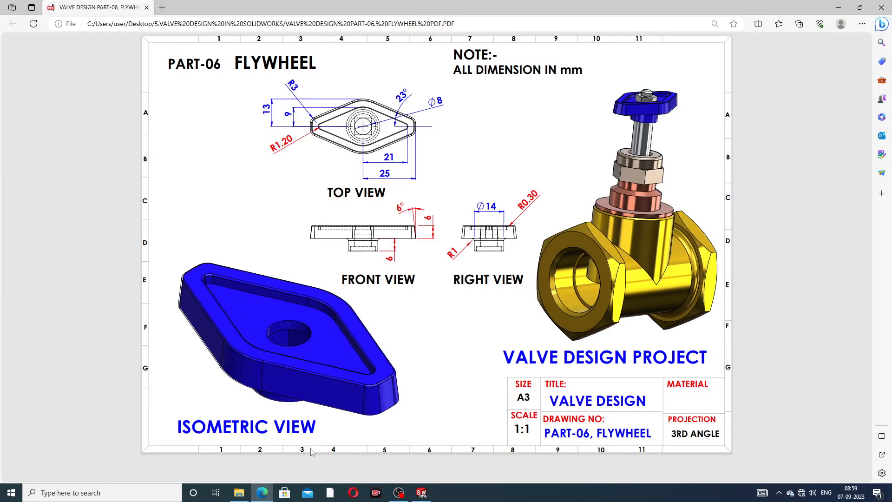
Return to SOLIDWORKS and extrude the diamond-shaped outline 6 mm with a 6-degree inward draft
{"action": "left_click", "coordinate": [261, 493]}
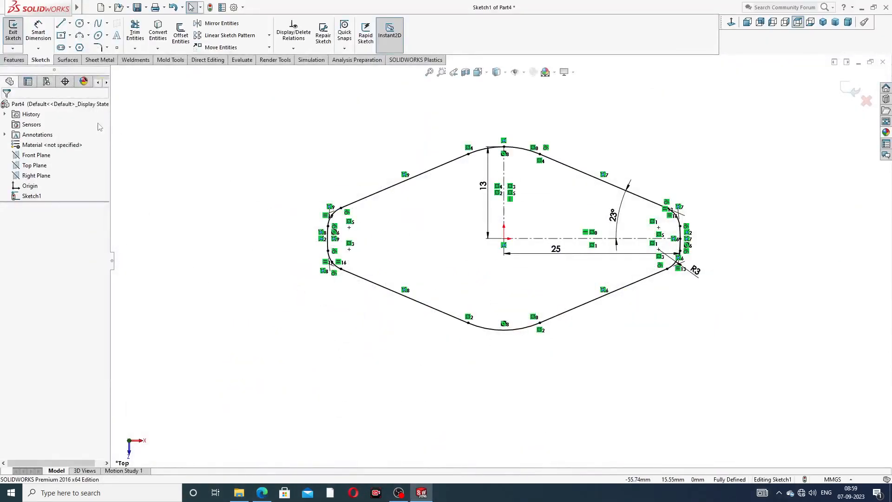
{"action": "left_click", "coordinate": [14, 60]}
{"action": "left_click", "coordinate": [18, 36]}
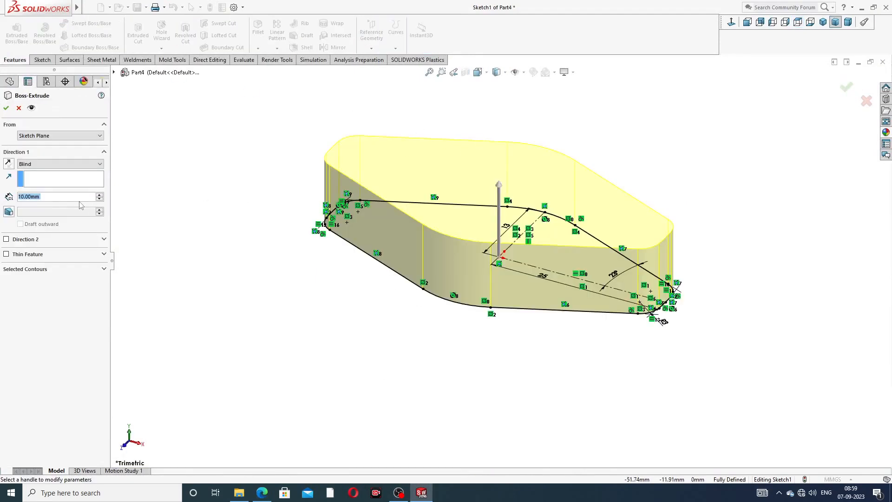
{"action": "type", "text": "6"}
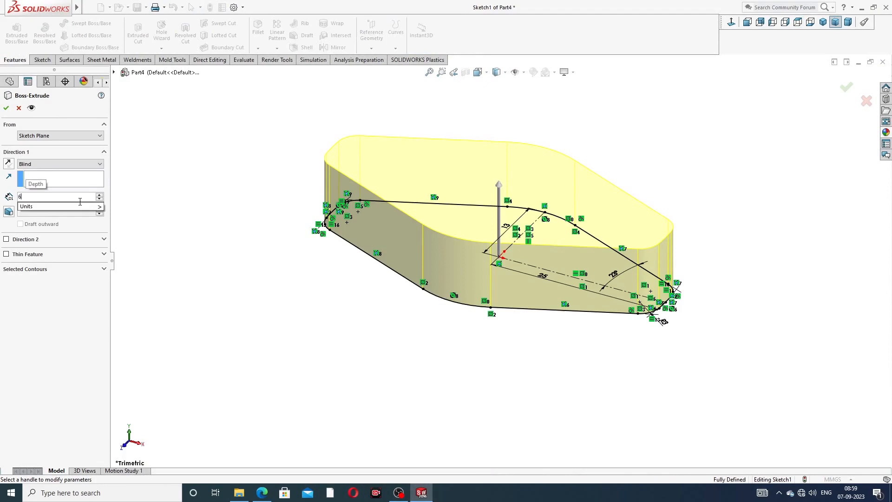
{"action": "key", "text": "Return"}
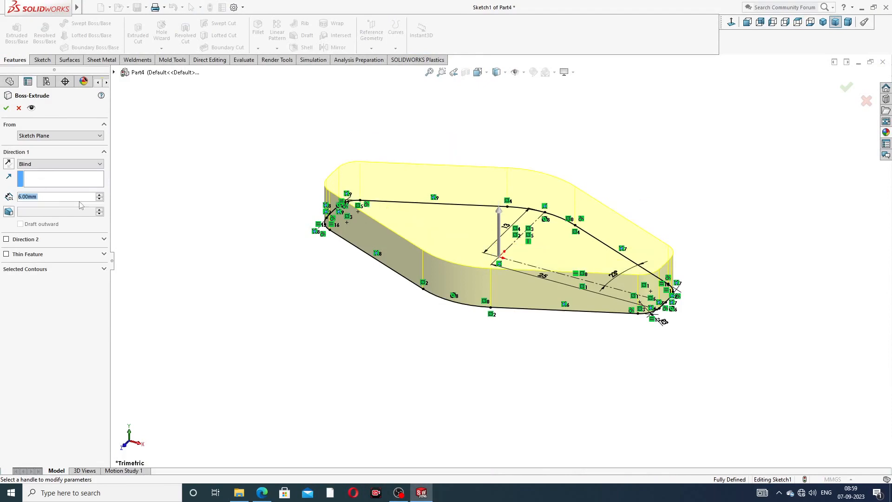
{"action": "left_click", "coordinate": [9, 212]}
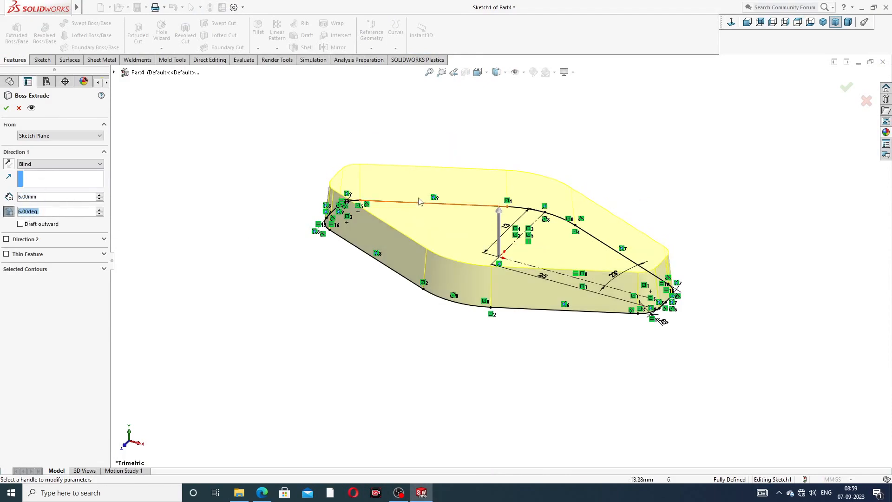
{"action": "mouse_move", "coordinate": [469, 280]}
{"action": "middle_mouse_down"}
{"action": "mouse_move", "coordinate": [515, 229]}
{"action": "mouse_move", "coordinate": [512, 265]}
{"action": "middle_mouse_up"}
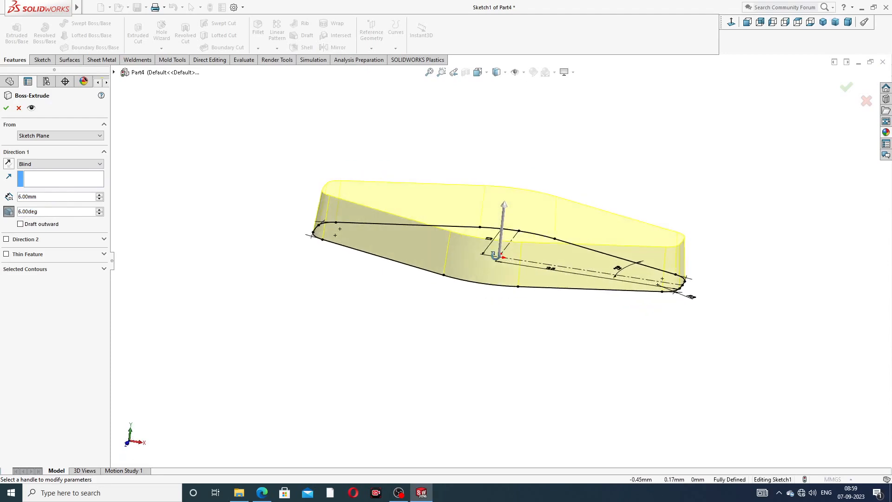
{"action": "left_click", "coordinate": [6, 108]}
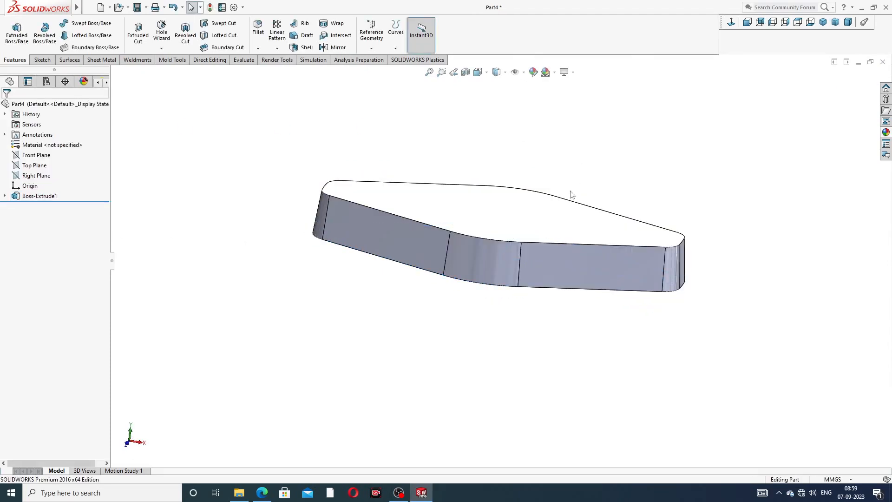
Open a sketch on the body's upper flat face and consult the flywheel PDF drawing in Microsoft Edge before returning to SOLIDWORKS
{"action": "middle_click_drag", "start_coordinate": [571, 195], "coordinate": [584, 259]}
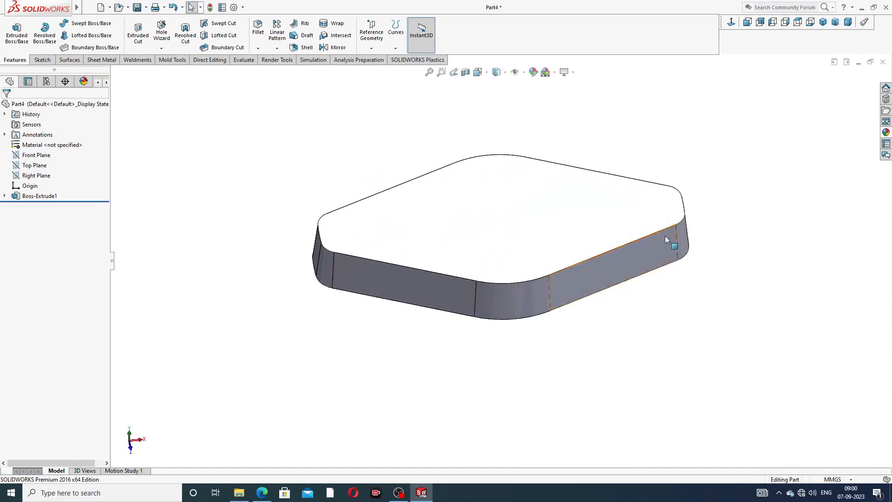
{"action": "middle_click_drag", "start_coordinate": [666, 240], "coordinate": [598, 246]}
{"action": "left_click", "coordinate": [541, 218]}
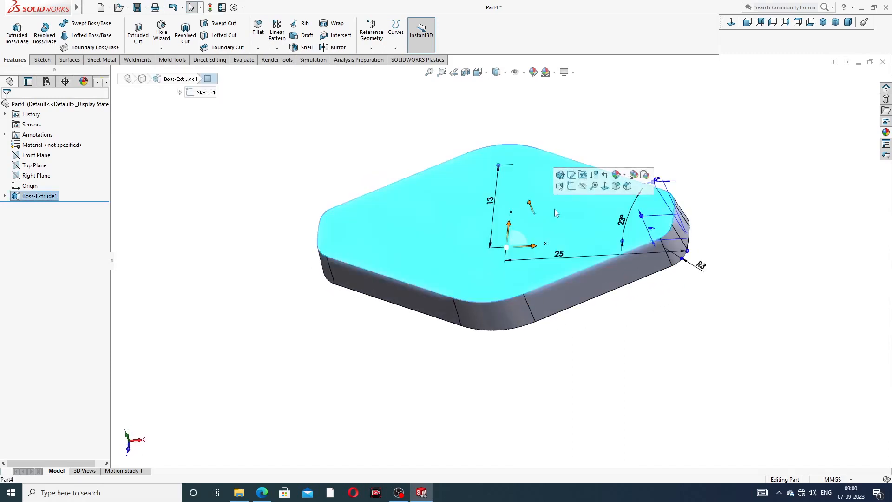
{"action": "left_click", "coordinate": [572, 186]}
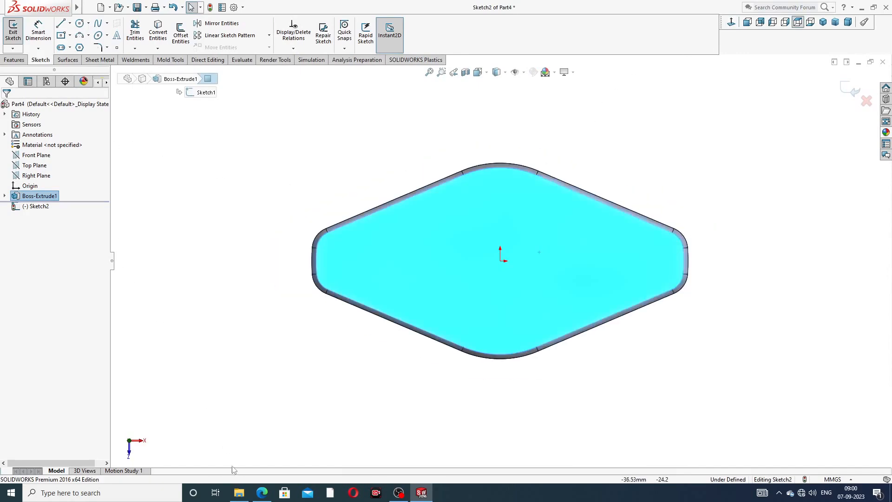
{"action": "left_click", "coordinate": [261, 492]}
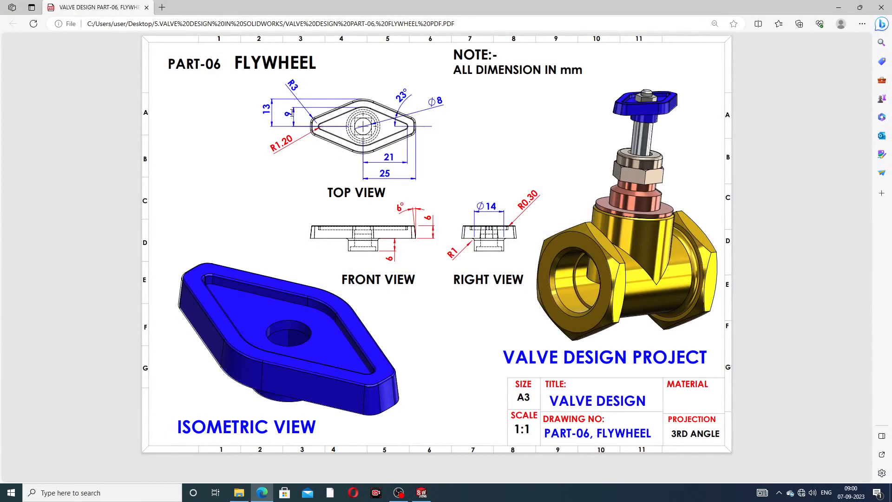
{"action": "left_click", "coordinate": [262, 493]}
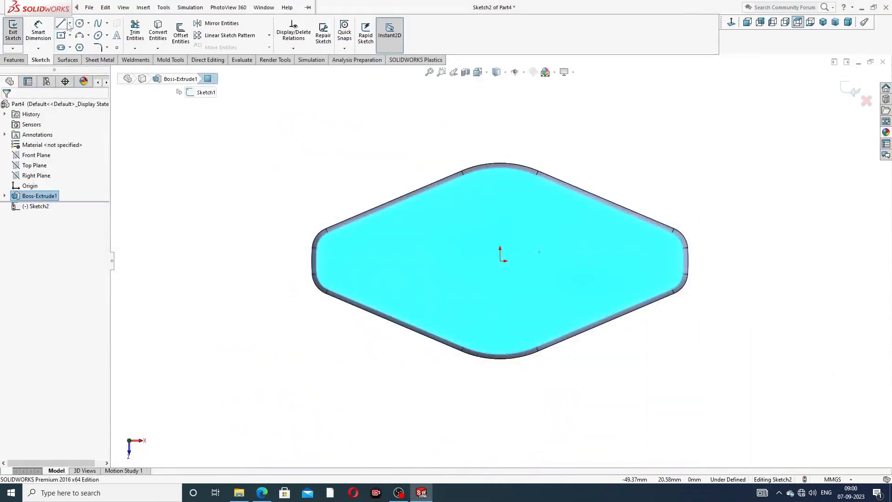
Draw a vertical centerline about 10 mm long and a horizontal one about 18 mm long, both meeting at the origin
{"action": "left_click", "coordinate": [69, 23]}
{"action": "left_click", "coordinate": [74, 46]}
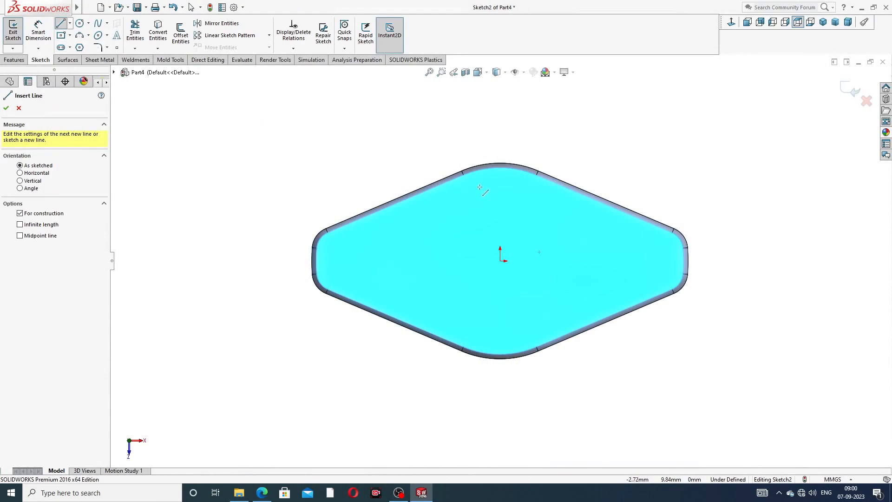
{"action": "left_click", "coordinate": [500, 260]}
{"action": "left_click", "coordinate": [500, 187]}
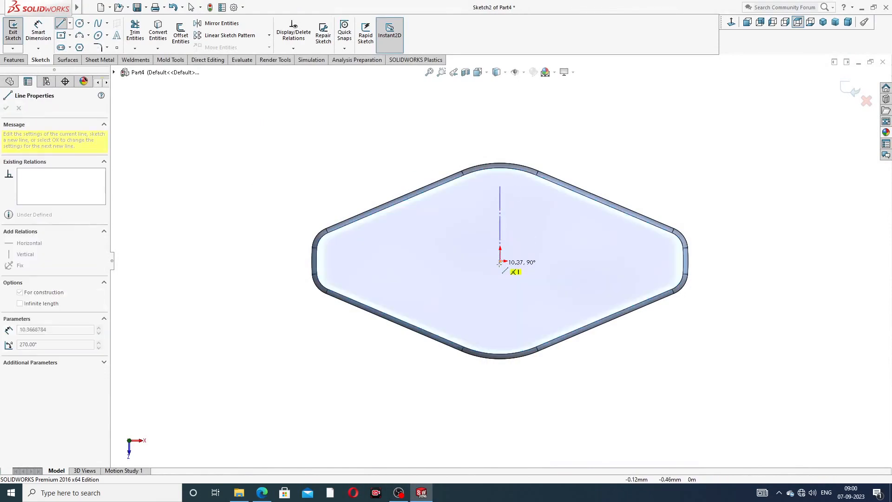
{"action": "left_click", "coordinate": [500, 261]}
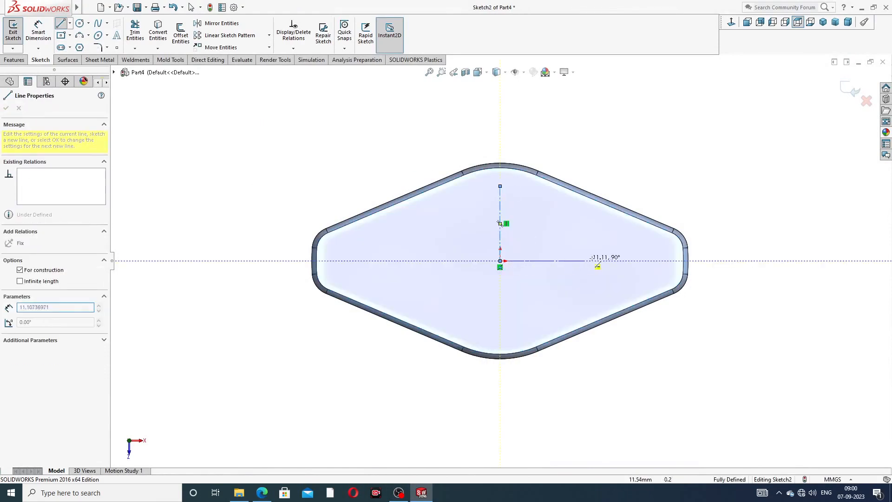
{"action": "left_click", "coordinate": [635, 261]}
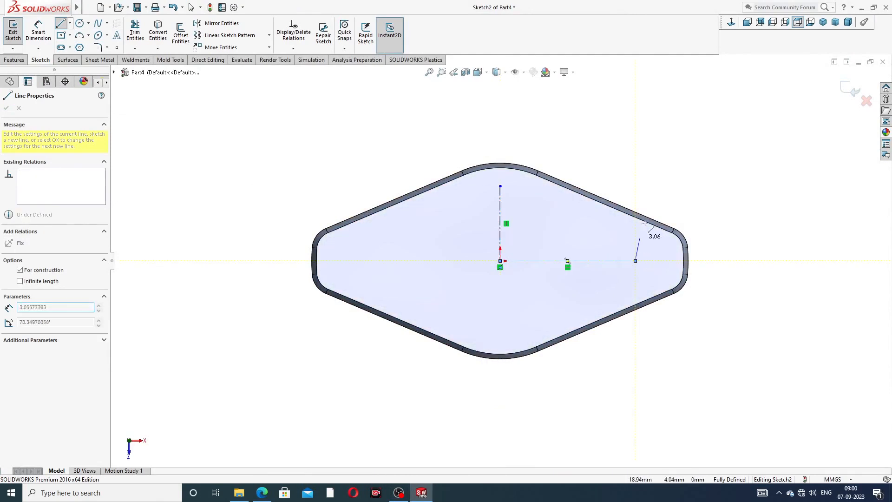
{"action": "right_click", "coordinate": [664, 182]}
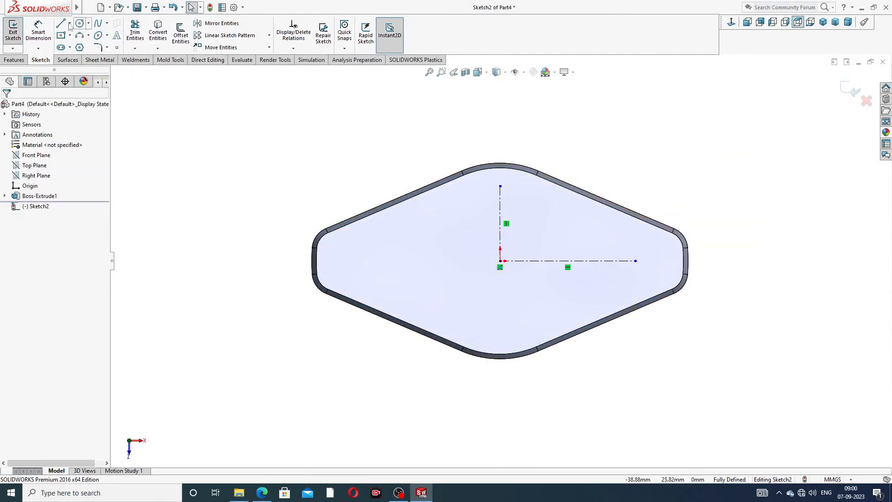
Dimension the vertical centerline to 9 mm and the horizontal centerline to 21 mm
{"action": "left_click", "coordinate": [38, 33]}
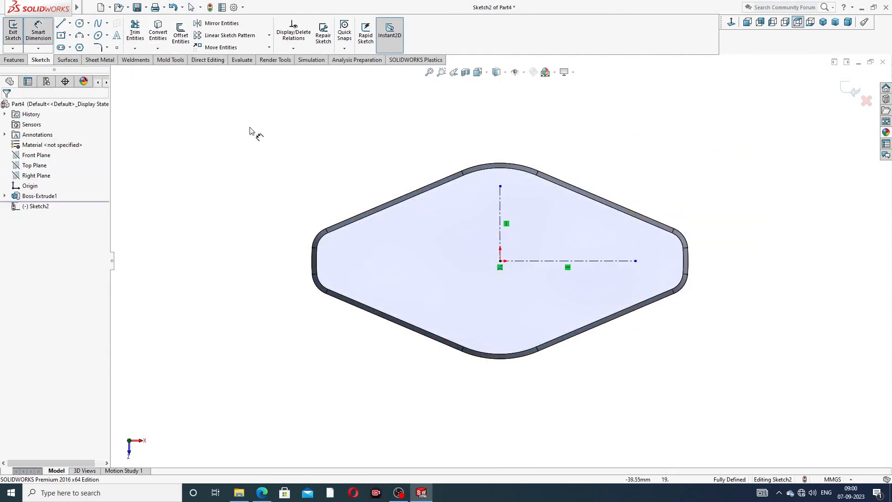
{"action": "left_click", "coordinate": [500, 207]}
{"action": "left_click", "coordinate": [484, 229]}
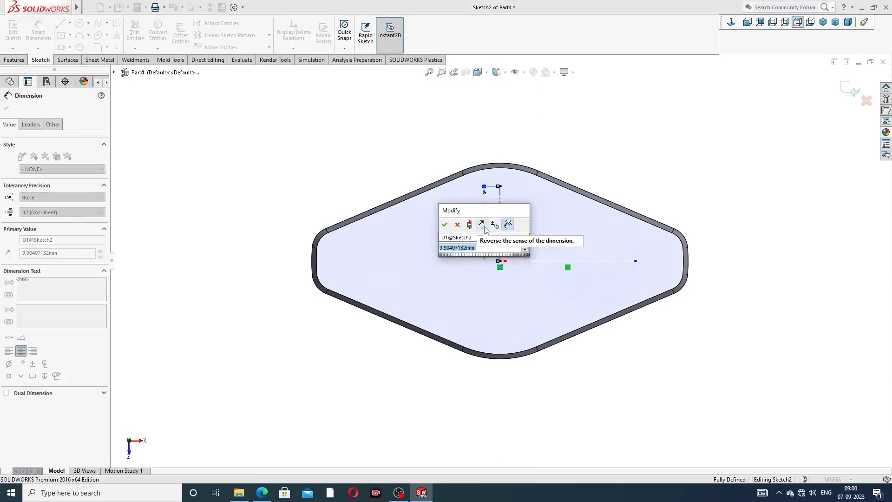
{"action": "type", "text": "9"}
{"action": "key", "text": "Return"}
{"action": "left_click", "coordinate": [528, 264]}
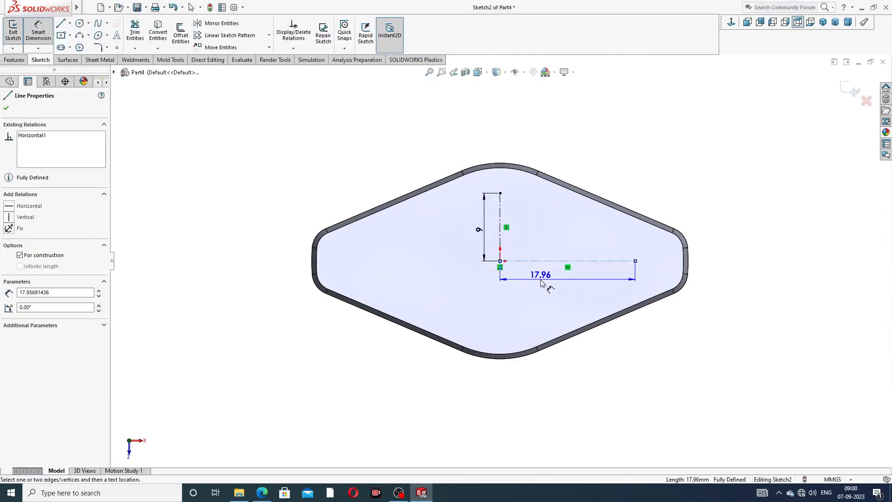
{"action": "left_click", "coordinate": [542, 285]}
{"action": "type", "text": "21"}
{"action": "key", "text": "Return"}
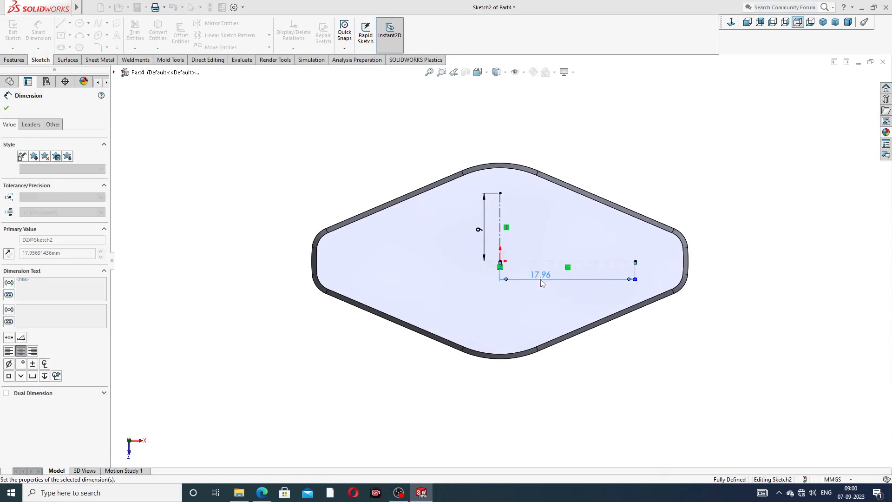
{"action": "right_click", "coordinate": [633, 164]}
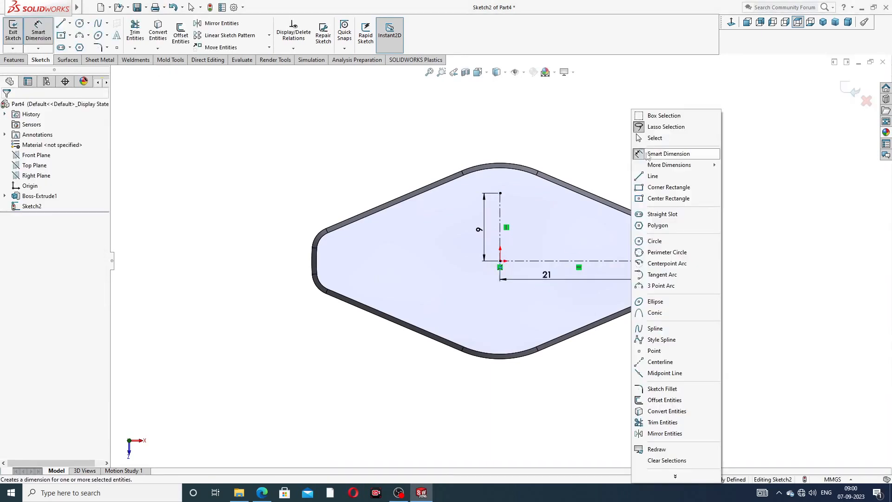
{"action": "left_click", "coordinate": [651, 136]}
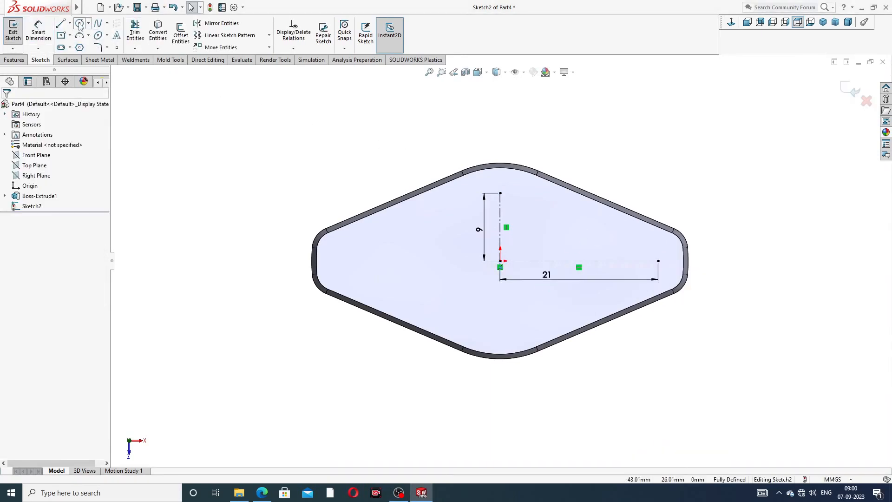
Draw a circle centered on the origin and passing through the horizontal centerline's outer end, giving a 21 mm radius
{"action": "left_click", "coordinate": [79, 23]}
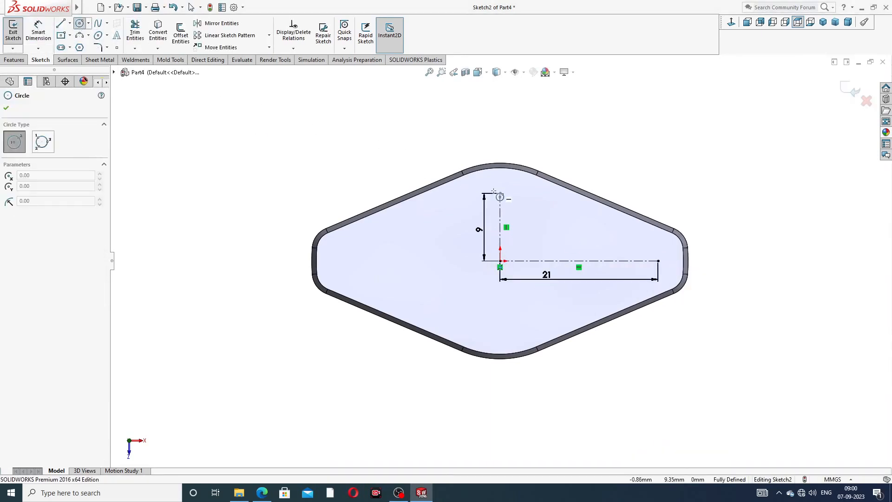
{"action": "left_click", "coordinate": [500, 261]}
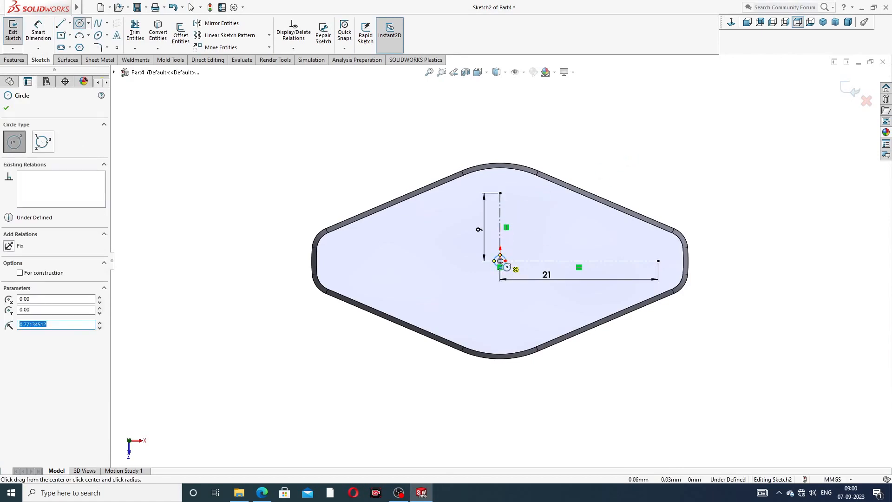
{"action": "left_click", "coordinate": [658, 261]}
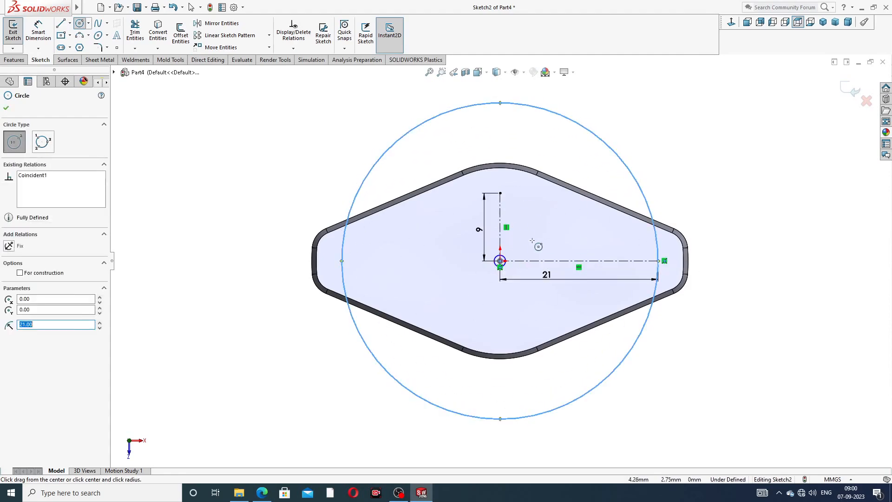
{"action": "right_click", "coordinate": [640, 146]}
{"action": "left_click", "coordinate": [666, 153]}
Try to enlarge the small extra circle at the origin to about 18 mm in diameter, and delete it
{"action": "scroll", "coordinate": [502, 270], "scroll_direction": "down", "scroll_amount": 3}
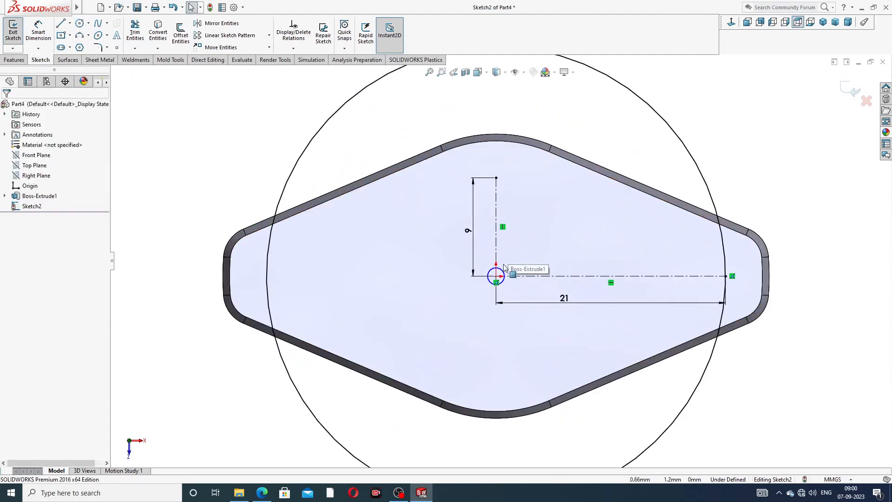
{"action": "left_click_drag", "start_coordinate": [502, 269], "coordinate": [500, 193]}
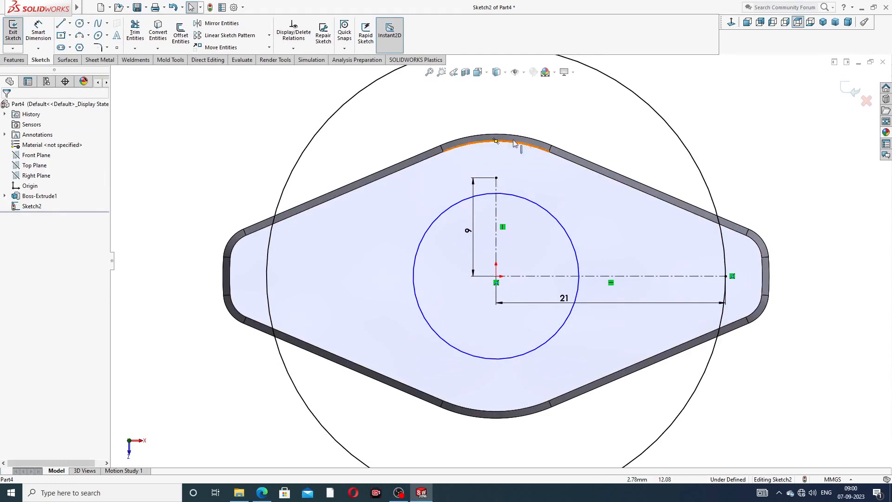
{"action": "left_click_drag", "start_coordinate": [514, 195], "coordinate": [499, 180]}
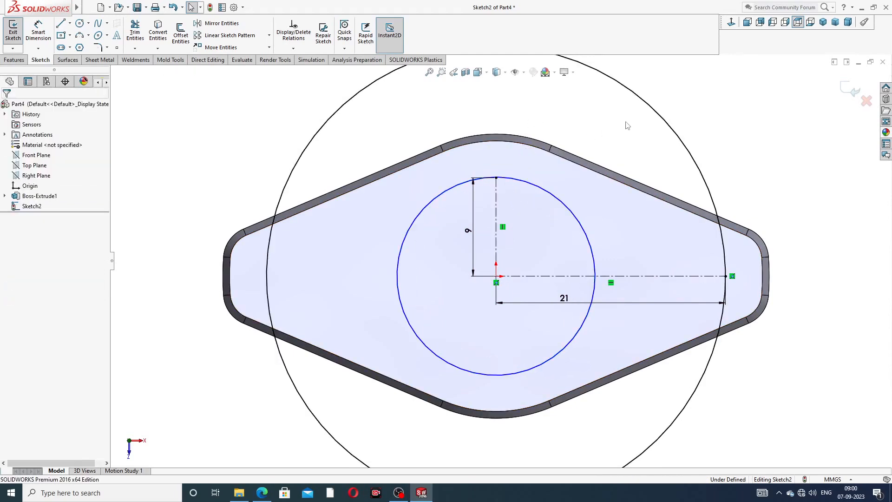
{"action": "left_click", "coordinate": [572, 211]}
{"action": "key", "text": "Delete"}
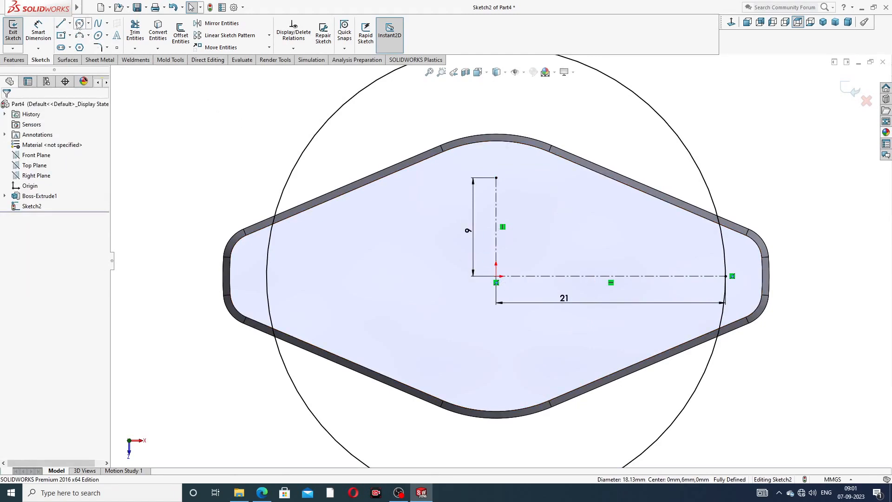
Draw a circle centered on the origin and passing through the vertical centerline's upper end, giving a 9 mm radius
{"action": "left_click", "coordinate": [79, 23]}
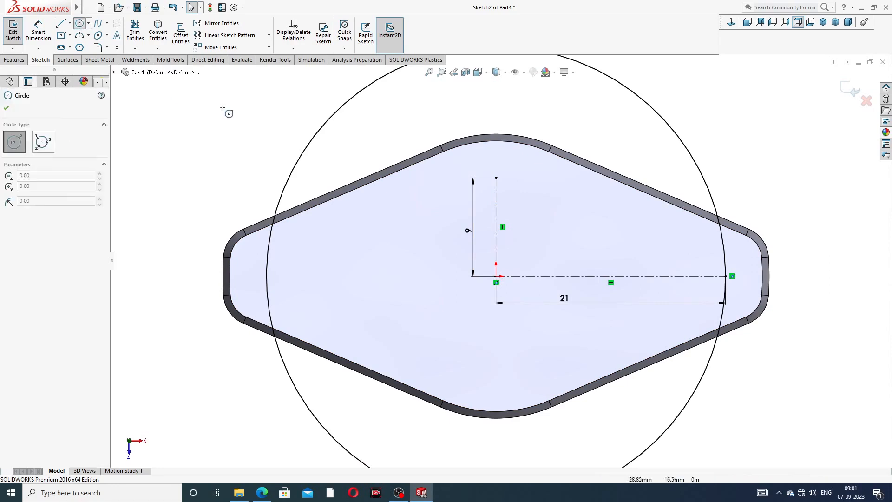
{"action": "left_click", "coordinate": [497, 276]}
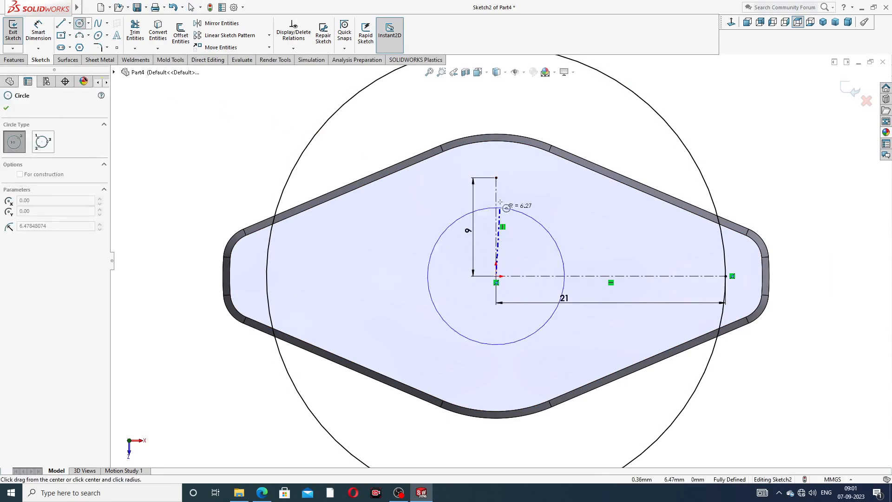
{"action": "left_click", "coordinate": [496, 178]}
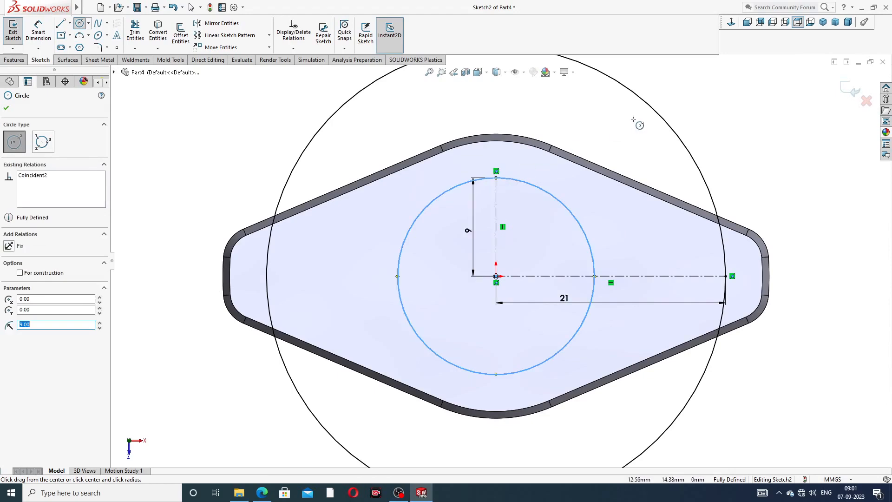
{"action": "right_click", "coordinate": [635, 119]}
{"action": "left_click", "coordinate": [685, 125]}
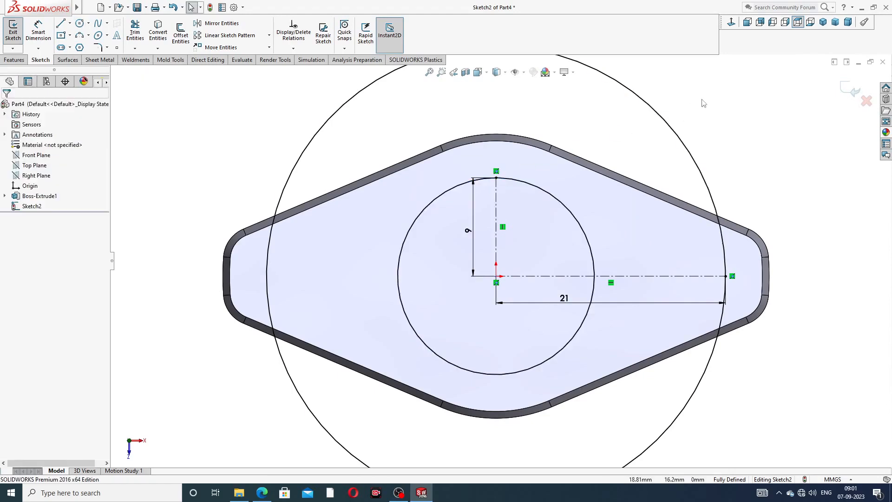
Draw a sloping line about 19 mm long from the inner circle's upper-right arc to the outer circle, just above the horizontal centerline
{"action": "left_click", "coordinate": [60, 25]}
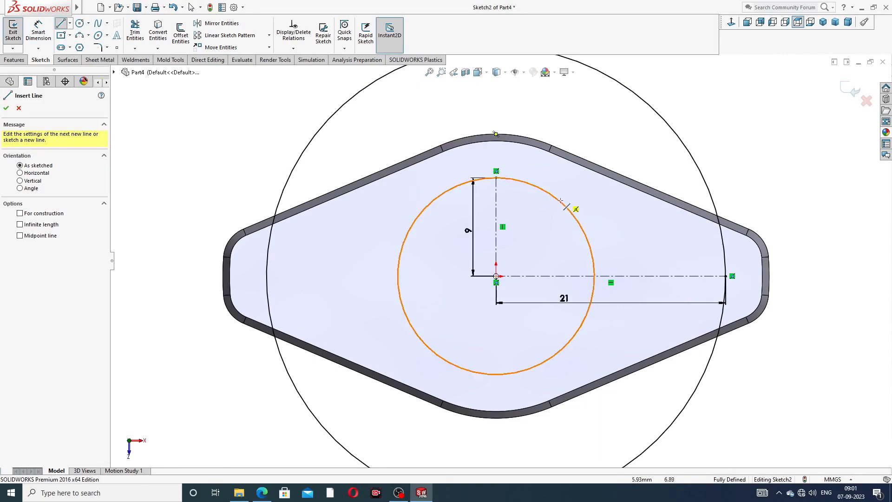
{"action": "left_click", "coordinate": [530, 183]}
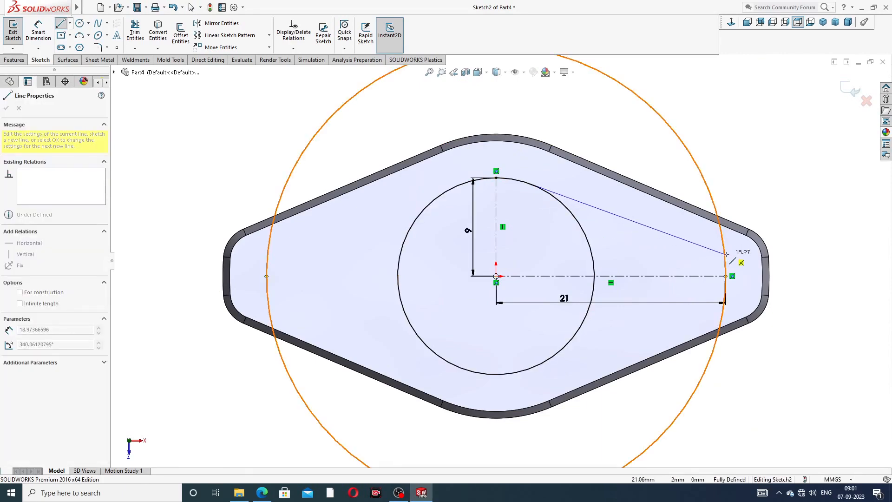
{"action": "left_click", "coordinate": [725, 254]}
{"action": "right_click", "coordinate": [766, 201]}
{"action": "left_click", "coordinate": [772, 203]}
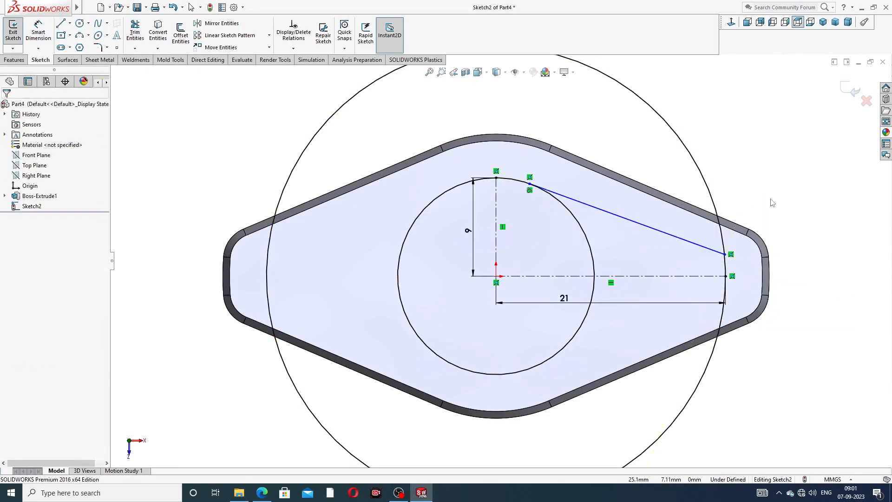
Make the new sloping line parallel to the body's upper-right straight edge
{"action": "left_click", "coordinate": [672, 207]}
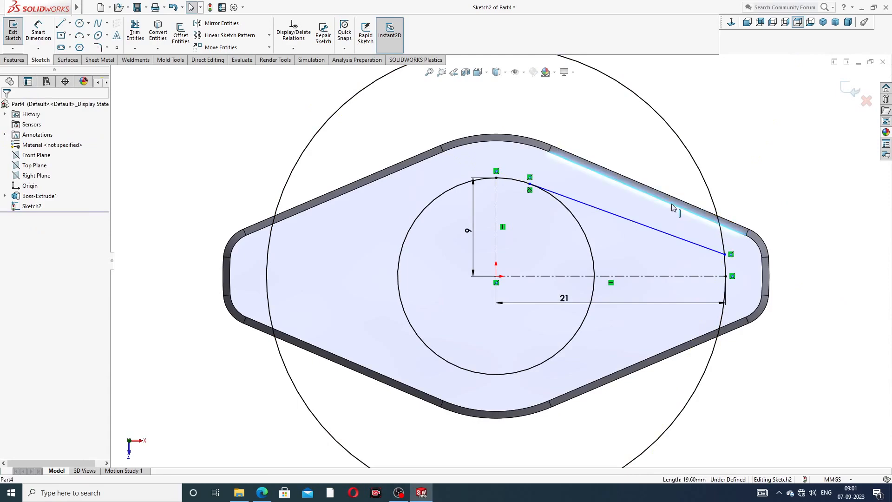
{"action": "left_click", "coordinate": [671, 235], "text": "ctrl"}
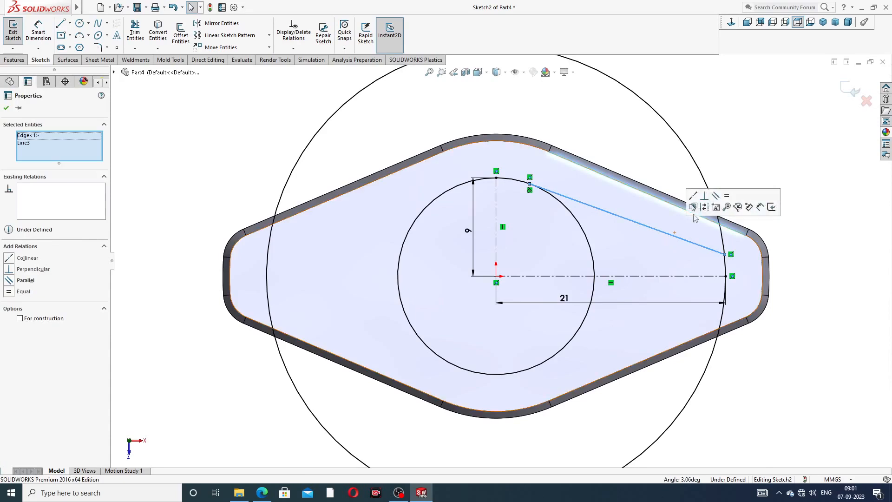
{"action": "left_click", "coordinate": [716, 196]}
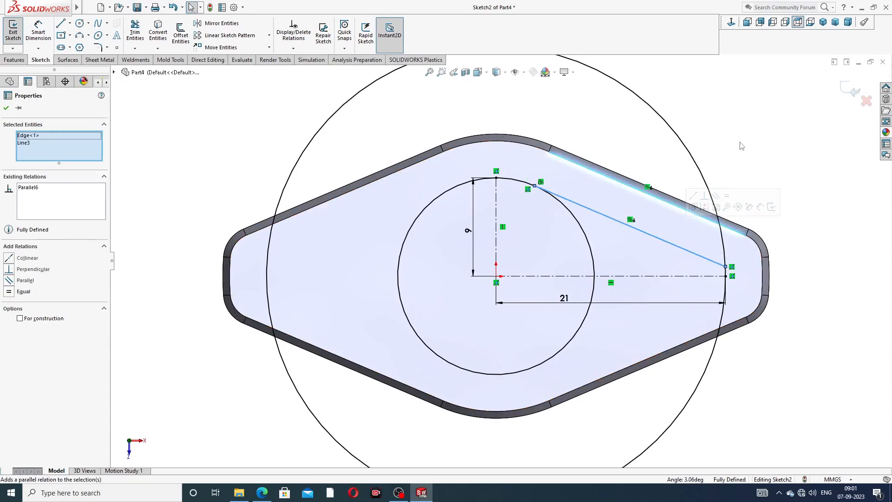
{"action": "left_click", "coordinate": [740, 145]}
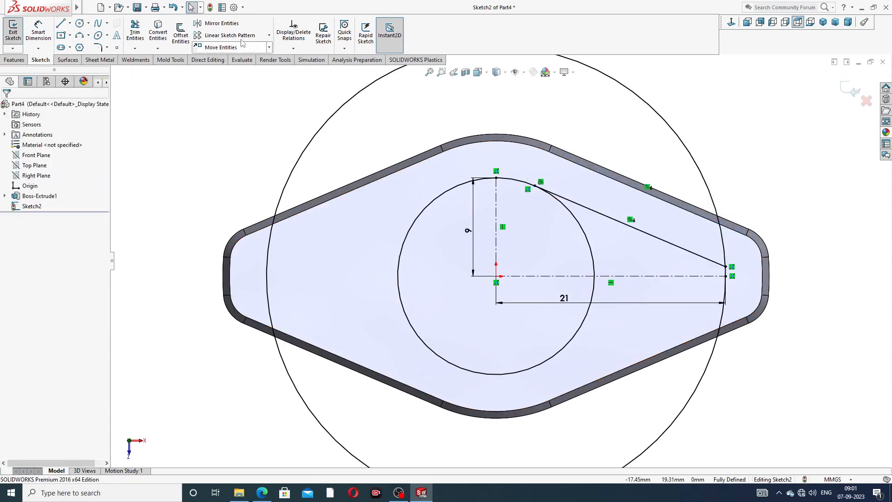
Mirror the sloping line about the horizontal centerline
{"action": "left_click", "coordinate": [236, 25]}
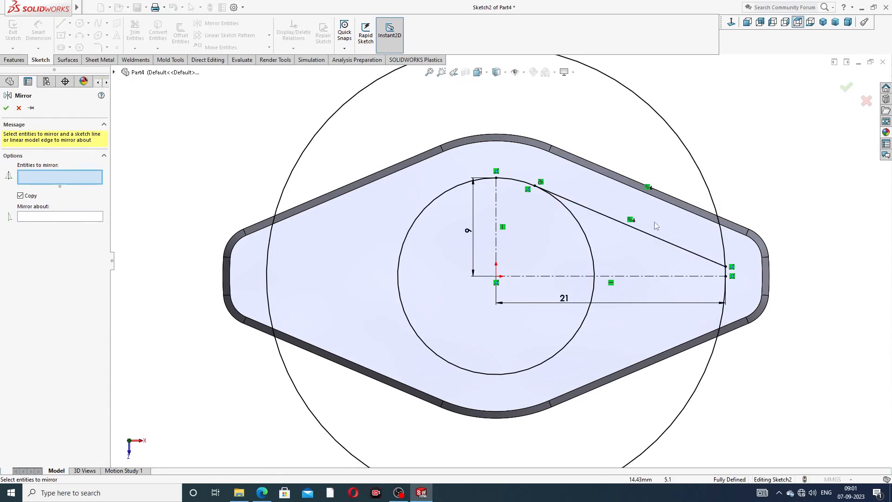
{"action": "left_click", "coordinate": [657, 237]}
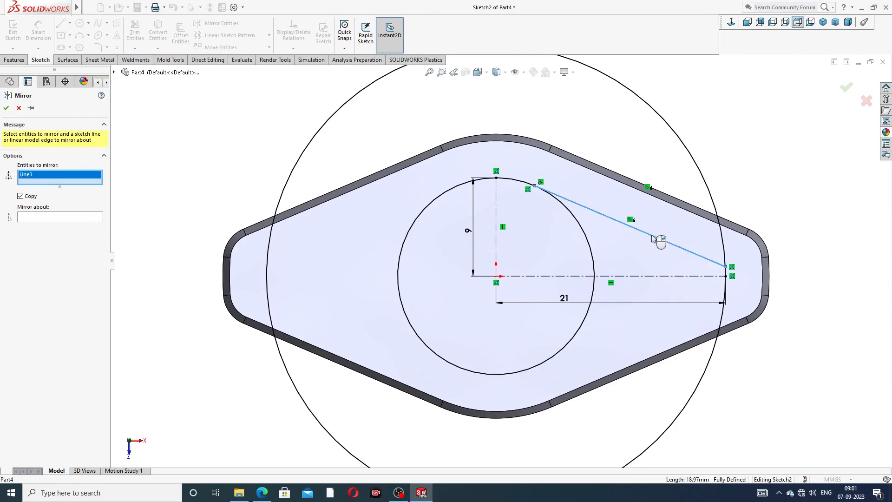
{"action": "left_click", "coordinate": [93, 218]}
{"action": "left_click", "coordinate": [637, 277]}
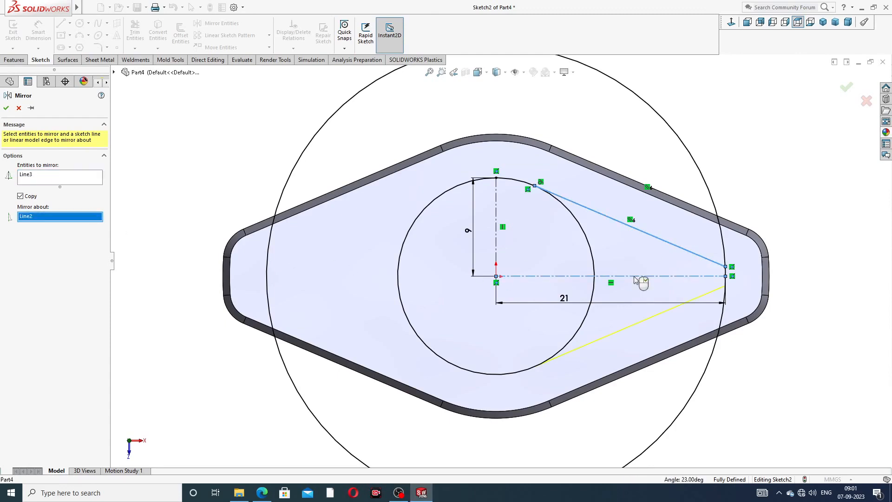
{"action": "left_click", "coordinate": [7, 108]}
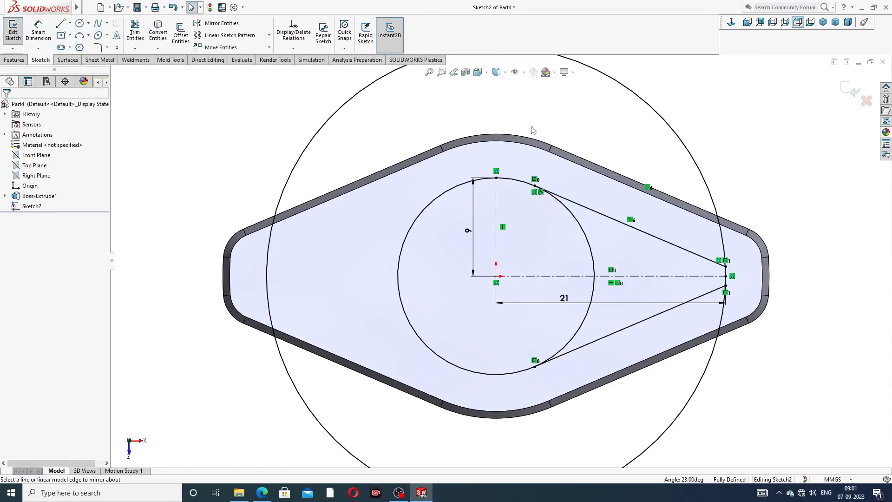
Mirror both sloping lines about the vertical centerline to form the other half of the diamond
{"action": "scroll", "coordinate": [632, 134], "scroll_direction": "up", "scroll_amount": 2}
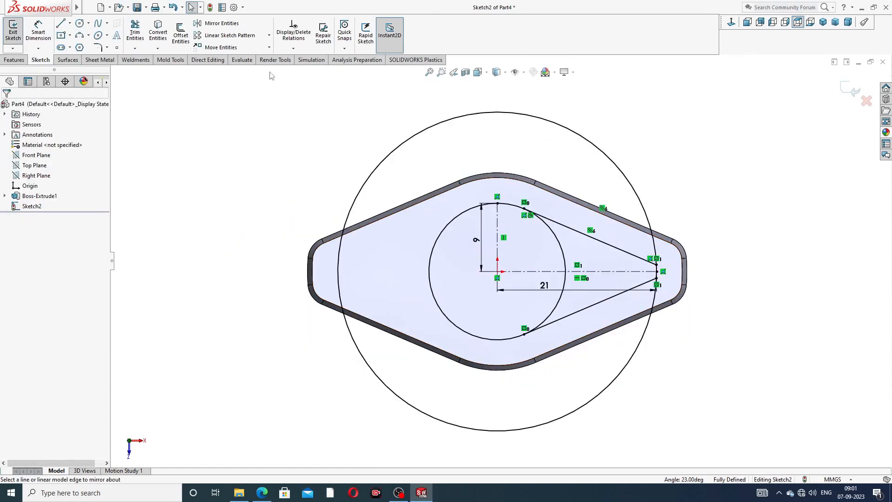
{"action": "left_click", "coordinate": [219, 23]}
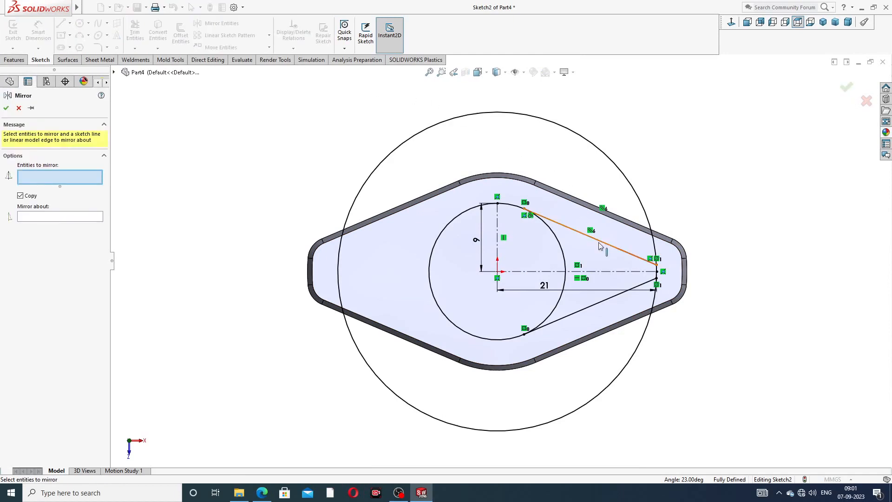
{"action": "left_click", "coordinate": [601, 241]}
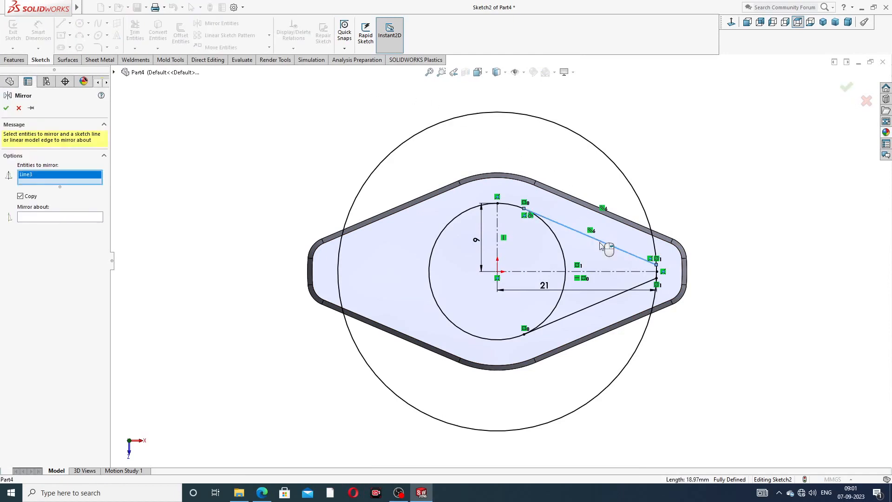
{"action": "left_click", "coordinate": [610, 300]}
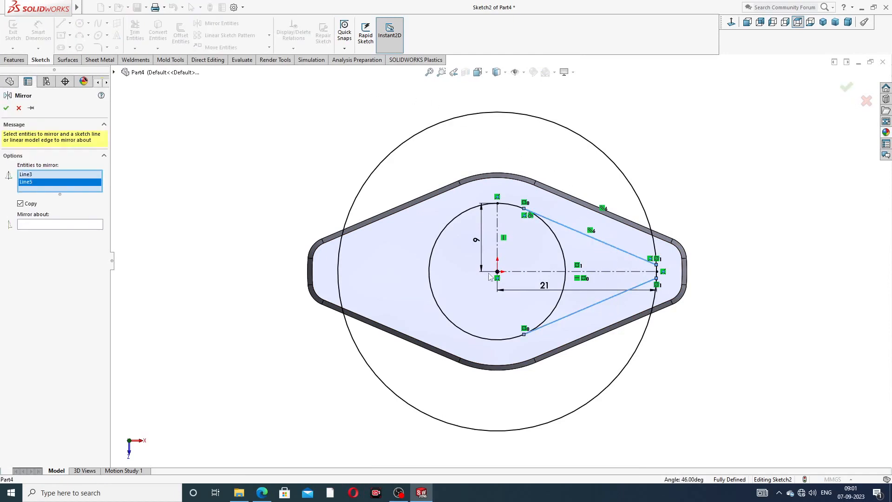
{"action": "left_click", "coordinate": [91, 226]}
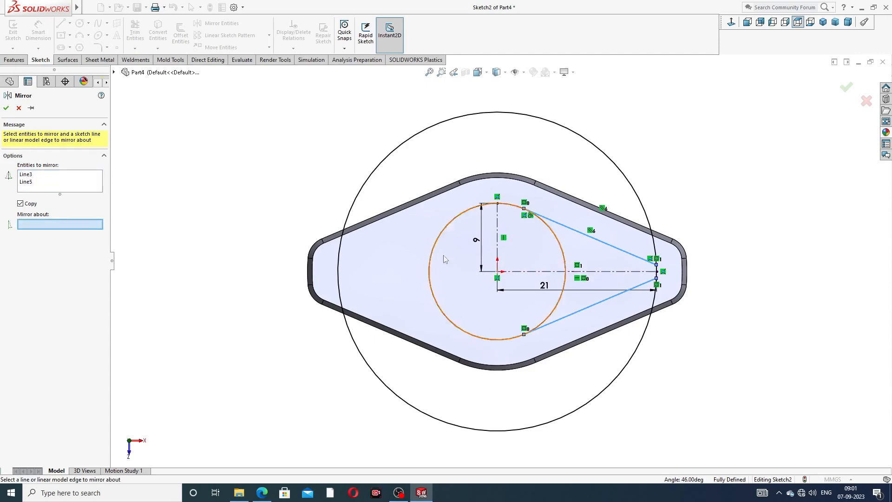
{"action": "left_click", "coordinate": [497, 238]}
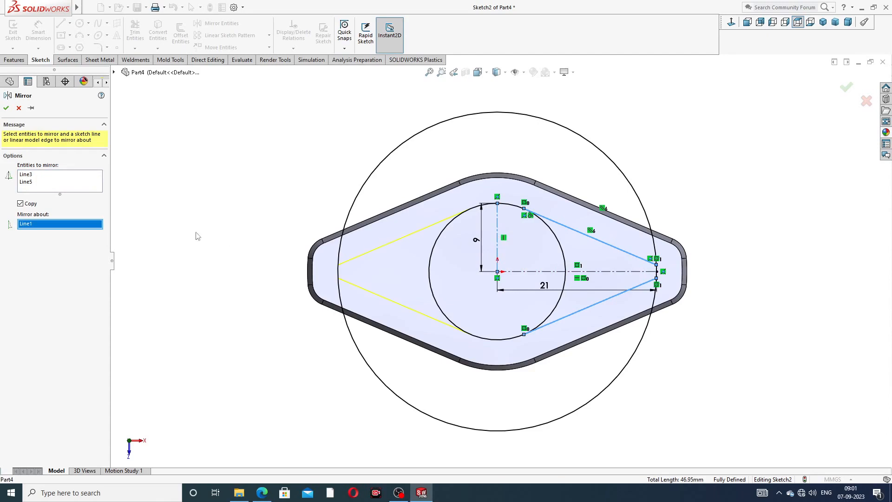
{"action": "left_click", "coordinate": [6, 109]}
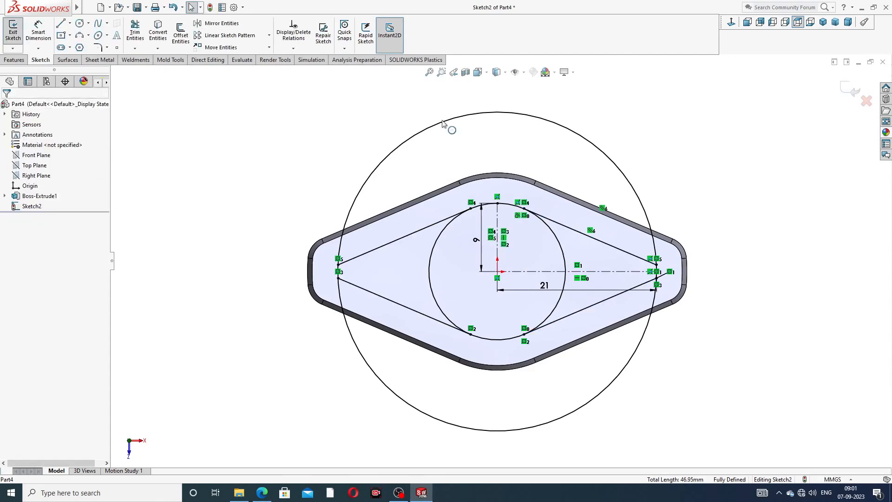
Trim both circles with Trim to closest, keeping only the short arcs that connect the diamond's sloping lines
{"action": "left_click", "coordinate": [135, 31]}
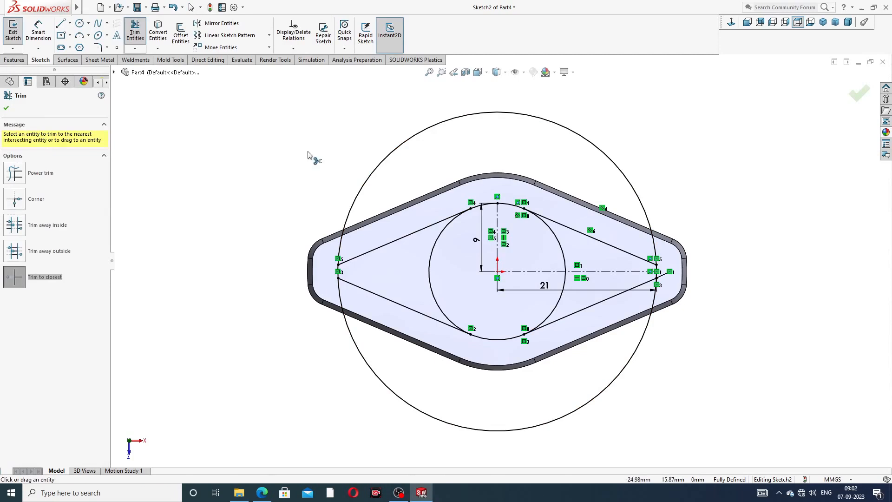
{"action": "left_click", "coordinate": [375, 174]}
{"action": "left_click", "coordinate": [443, 424]}
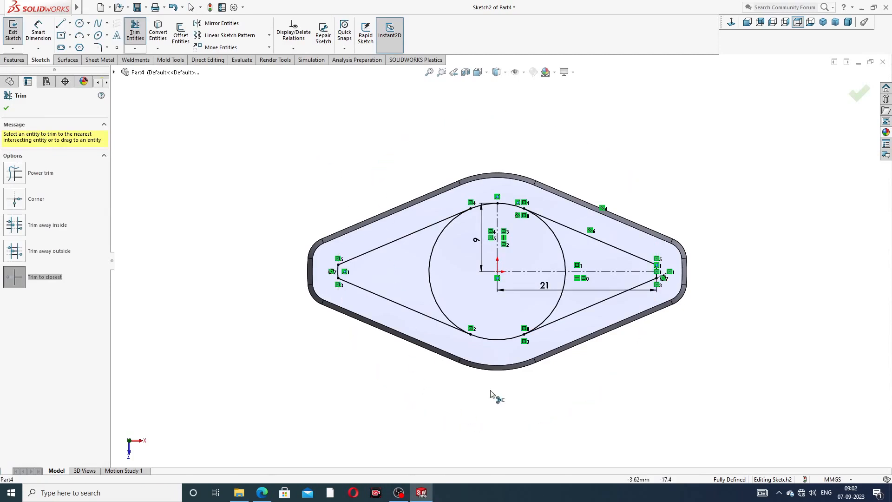
{"action": "left_click", "coordinate": [551, 318]}
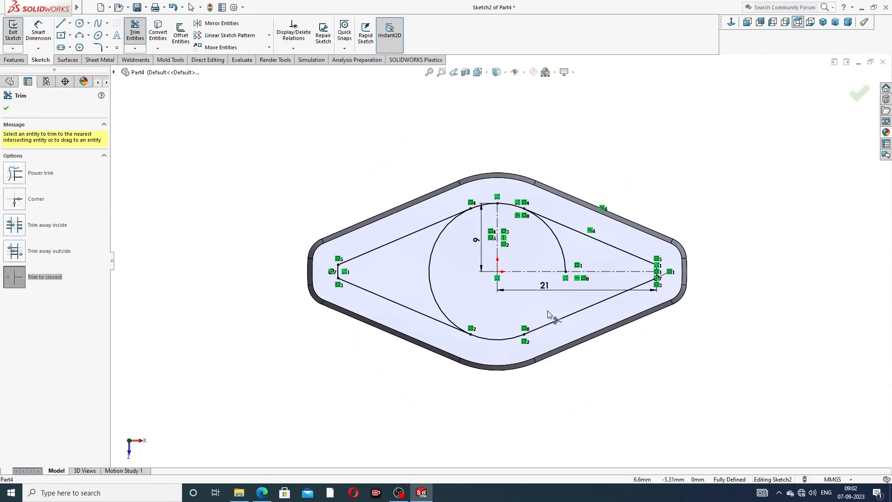
{"action": "left_click", "coordinate": [563, 251]}
{"action": "left_click", "coordinate": [429, 269]}
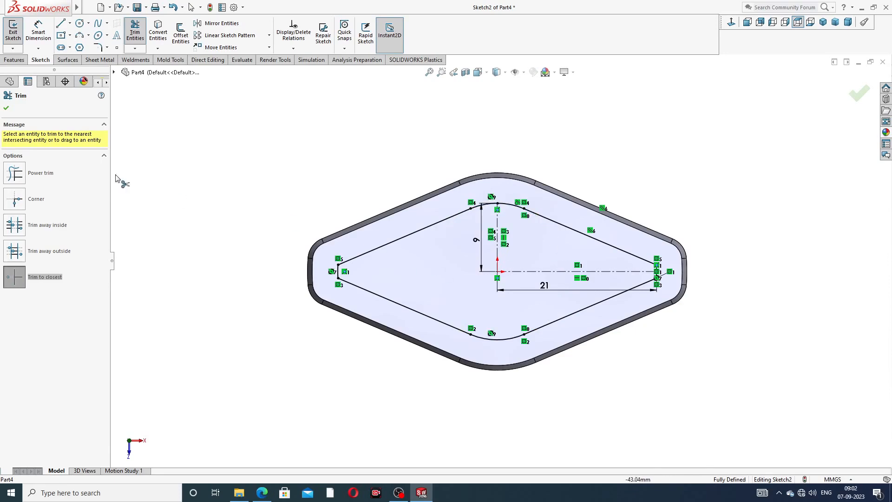
{"action": "left_click", "coordinate": [6, 109]}
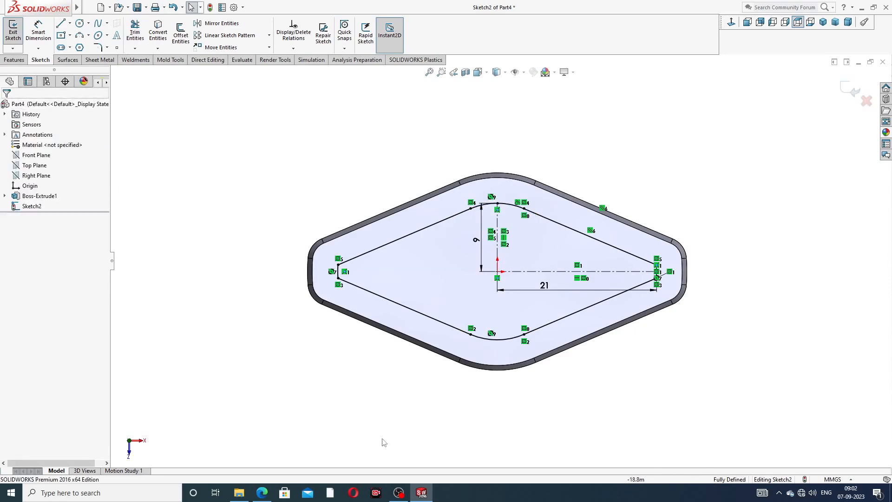
Check the corner radius in the flywheel PDF drawing and add 1.20 mm sketch fillets to the diamond's four end corners
{"action": "left_click", "coordinate": [262, 493]}
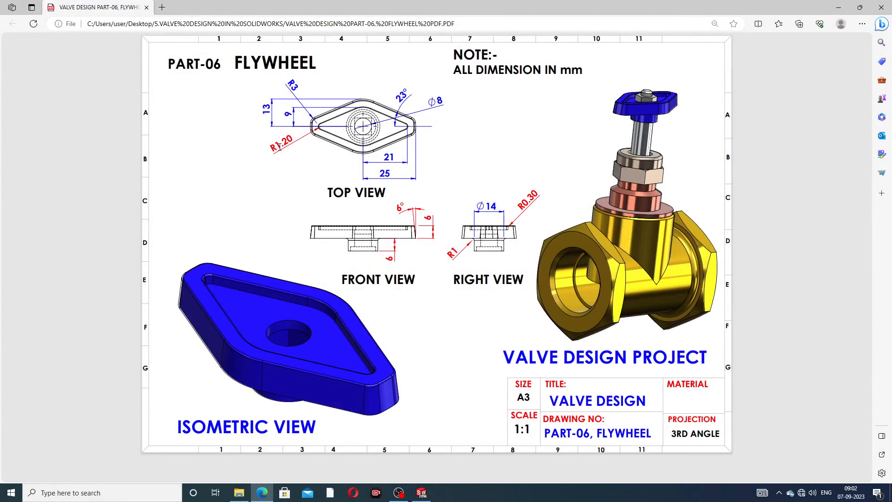
{"action": "left_click", "coordinate": [262, 493]}
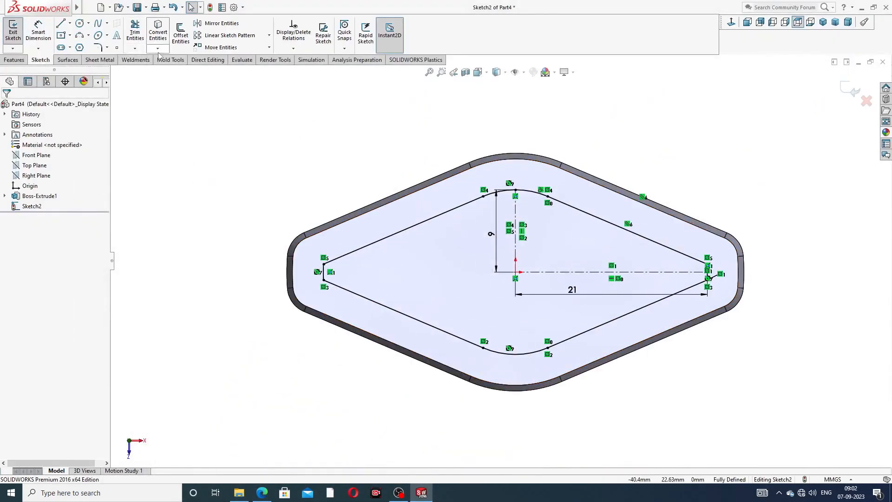
{"action": "left_click", "coordinate": [108, 49]}
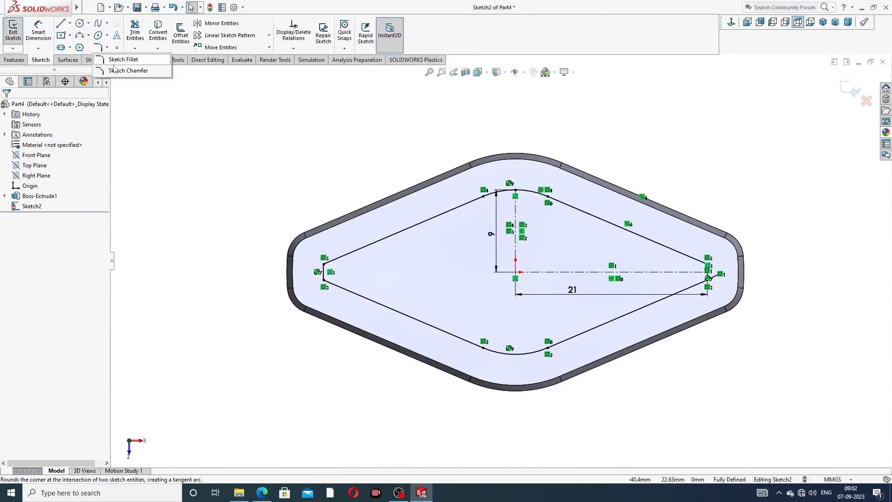
{"action": "left_click", "coordinate": [123, 60]}
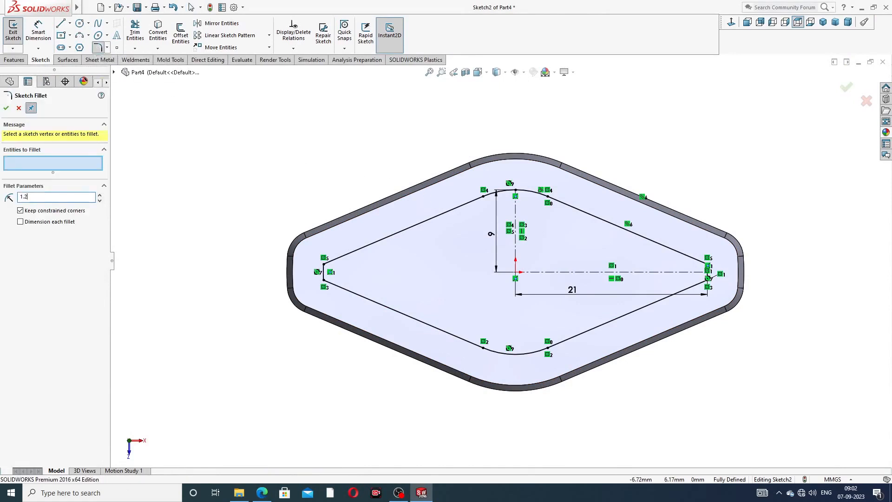
{"action": "scroll", "coordinate": [415, 298], "scroll_direction": "down", "scroll_amount": 2}
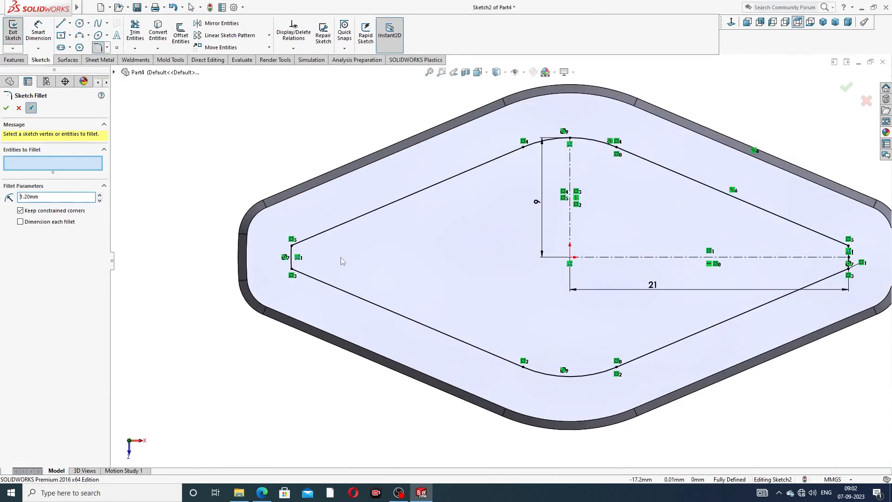
{"action": "left_click", "coordinate": [291, 247]}
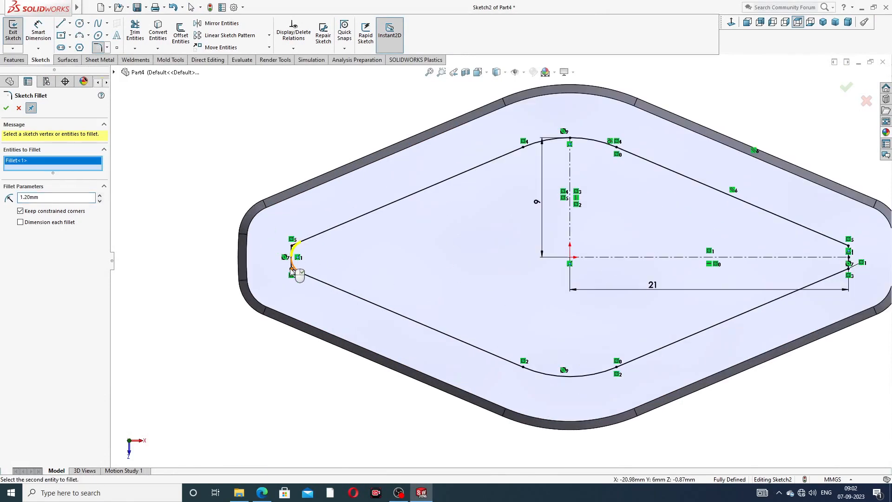
{"action": "left_click", "coordinate": [300, 274]}
{"action": "left_click", "coordinate": [849, 245]}
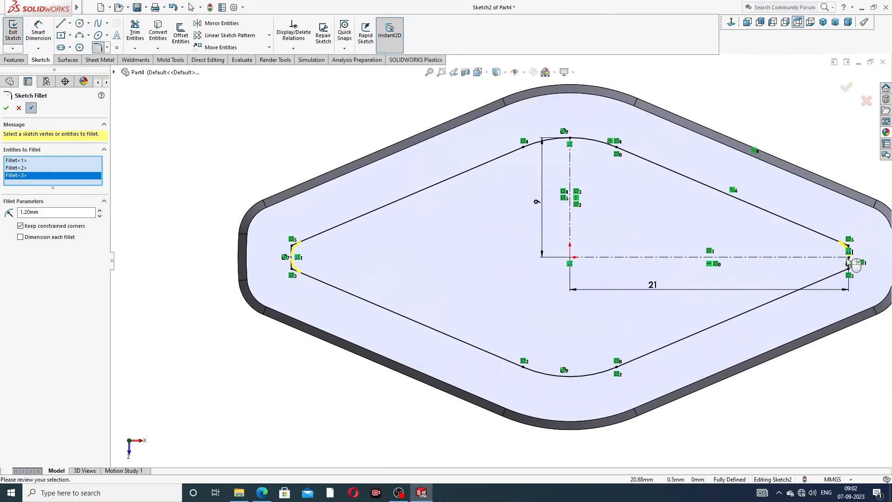
{"action": "left_click", "coordinate": [848, 271]}
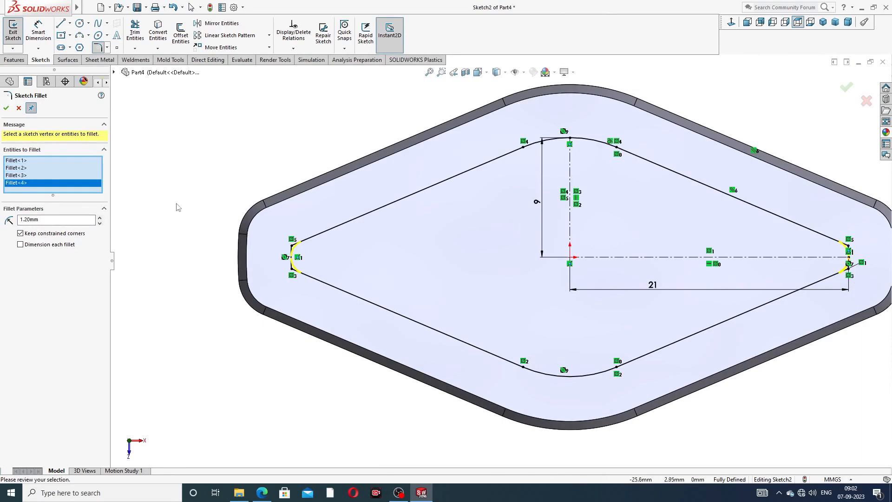
{"action": "left_click", "coordinate": [7, 109]}
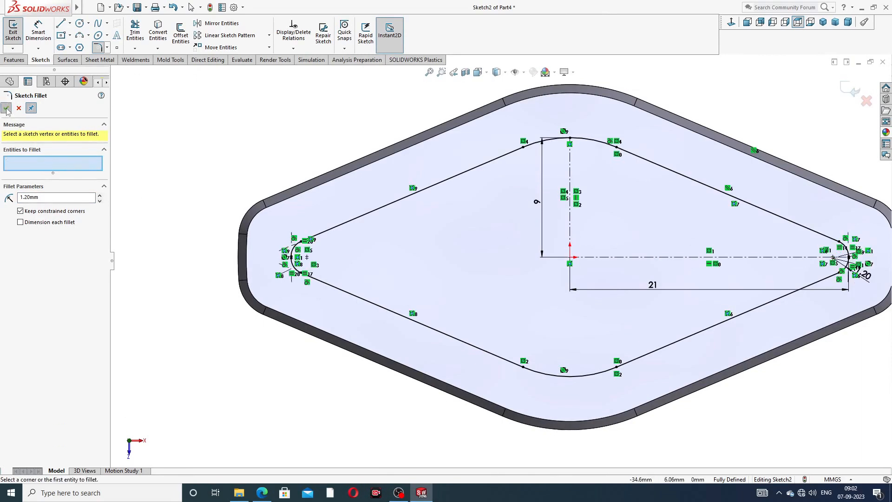
Cut the inner diamond profile 4 mm deep into the flywheel body with a blind Extruded Cut
{"action": "key", "text": "f"}
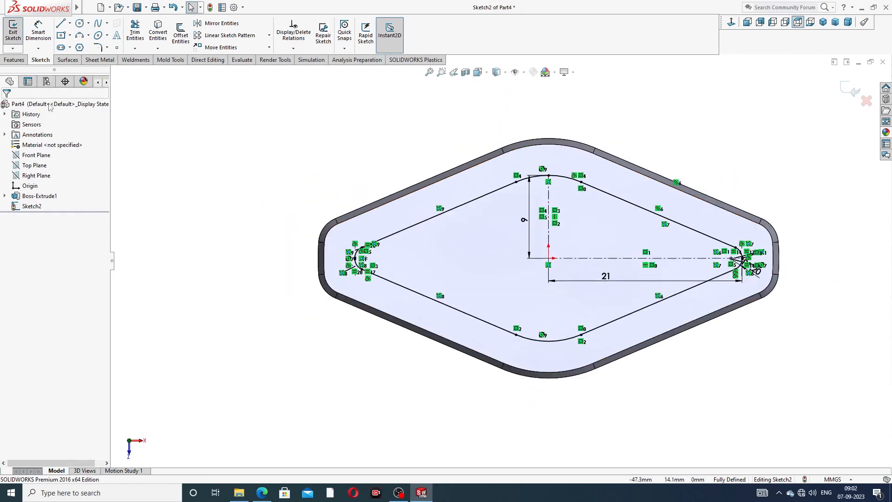
{"action": "left_click", "coordinate": [25, 61]}
{"action": "left_click", "coordinate": [139, 35]}
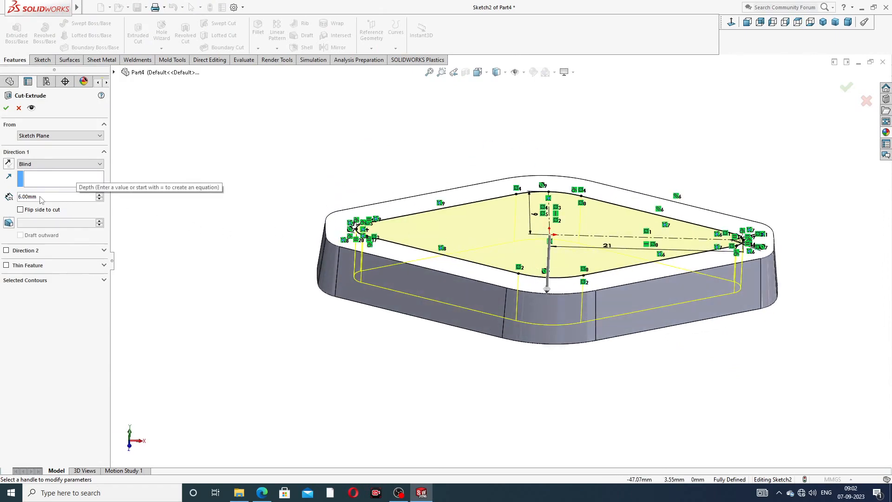
{"action": "left_click_drag", "start_coordinate": [42, 199], "coordinate": [15, 196]}
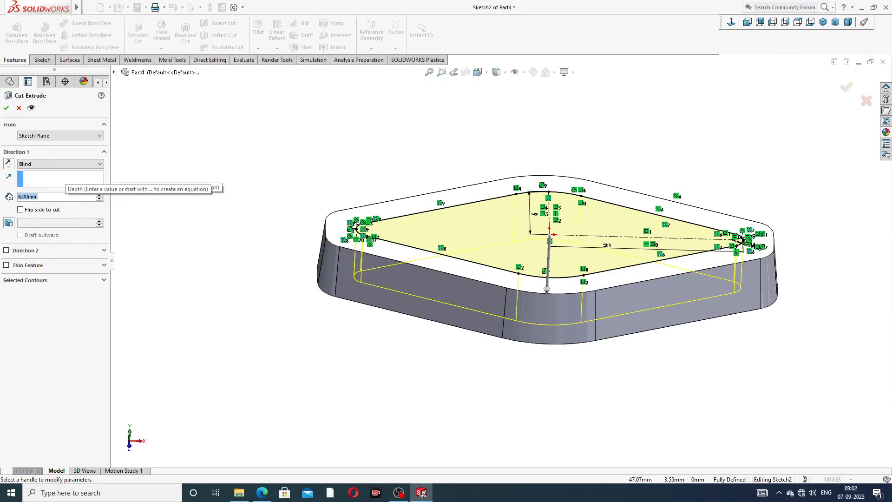
{"action": "type", "text": "4"}
{"action": "key", "text": "Return"}
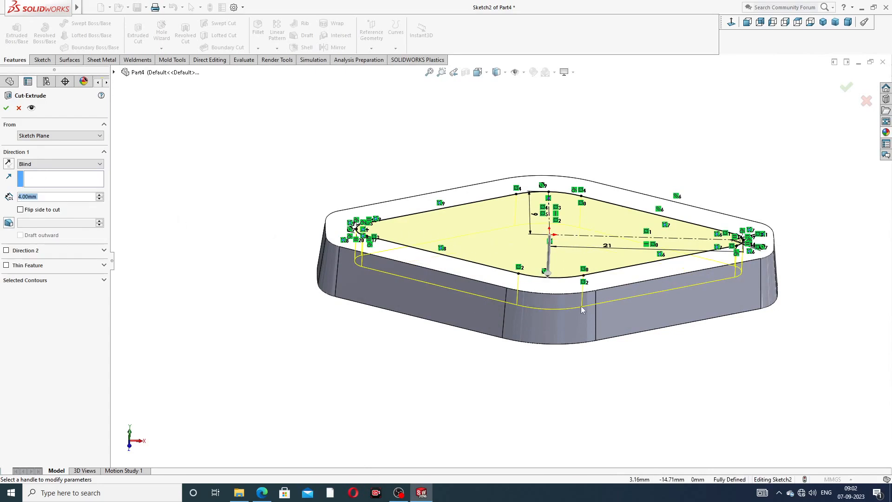
{"action": "mouse_move", "coordinate": [583, 310]}
{"action": "middle_mouse_down"}
{"action": "mouse_move", "coordinate": [587, 193]}
{"action": "mouse_move", "coordinate": [564, 261]}
{"action": "mouse_move", "coordinate": [590, 260]}
{"action": "mouse_move", "coordinate": [568, 251]}
{"action": "mouse_move", "coordinate": [576, 270]}
{"action": "middle_mouse_up"}
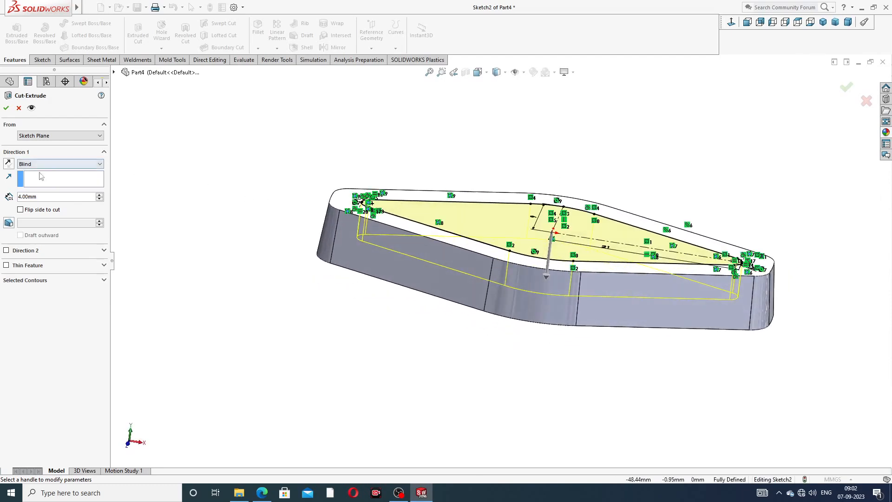
{"action": "left_click", "coordinate": [6, 109]}
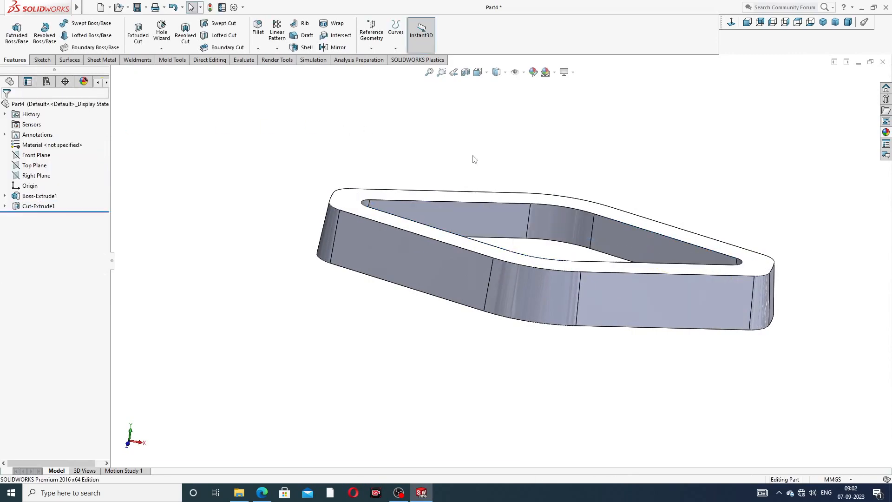
Start a Fillet feature on the flywheel body with the diamond recess in view
{"action": "middle_click_drag", "start_coordinate": [522, 275], "coordinate": [498, 311]}
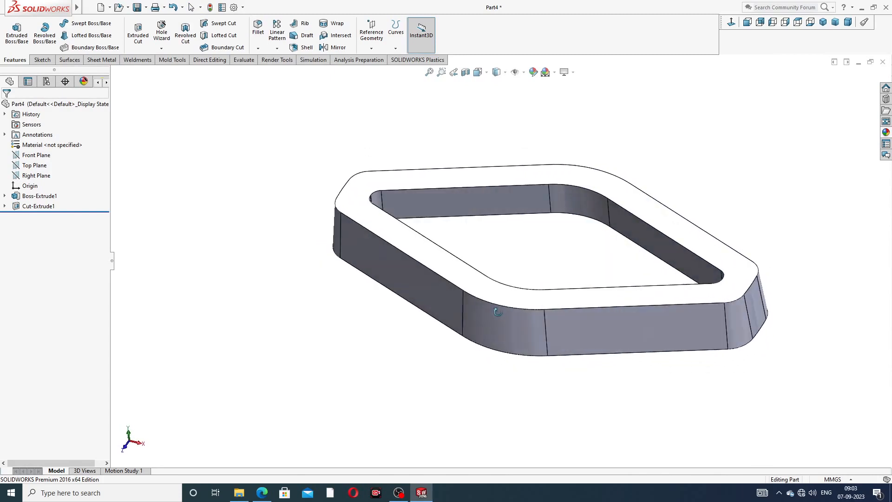
{"action": "left_click", "coordinate": [258, 48]}
{"action": "left_click", "coordinate": [263, 34]}
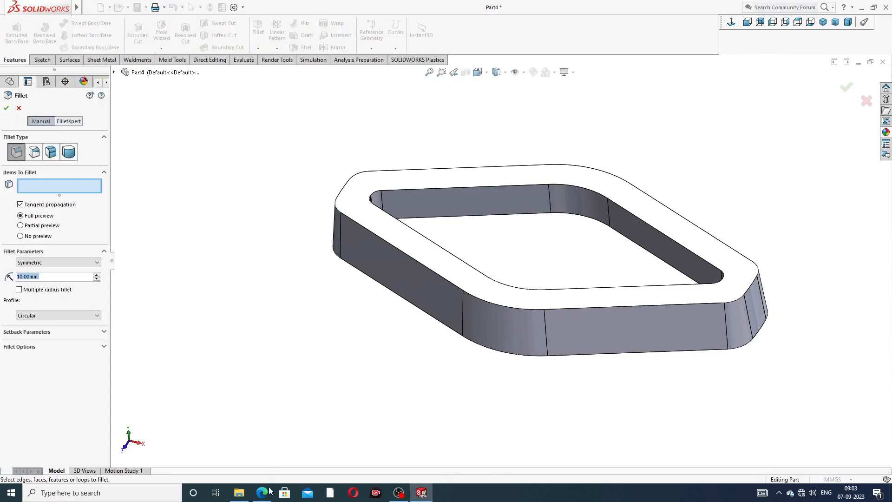
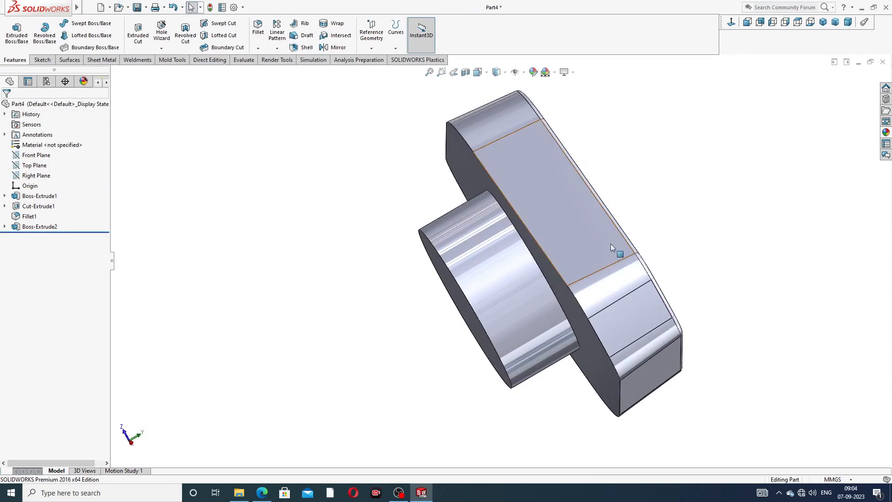
Check the boss fillet radius in the flywheel PDF drawing and add a 1 mm fillet where the round boss meets the body
{"action": "left_click", "coordinate": [257, 50]}
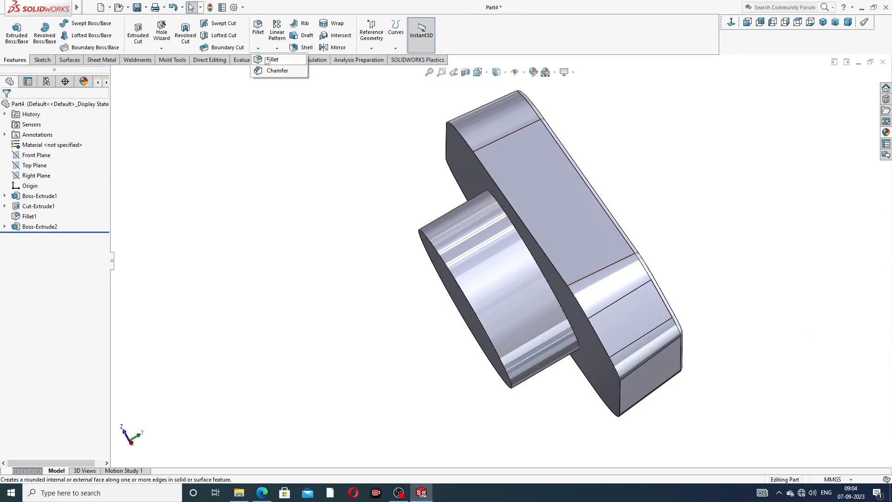
{"action": "left_click", "coordinate": [266, 59]}
{"action": "left_click", "coordinate": [262, 496]}
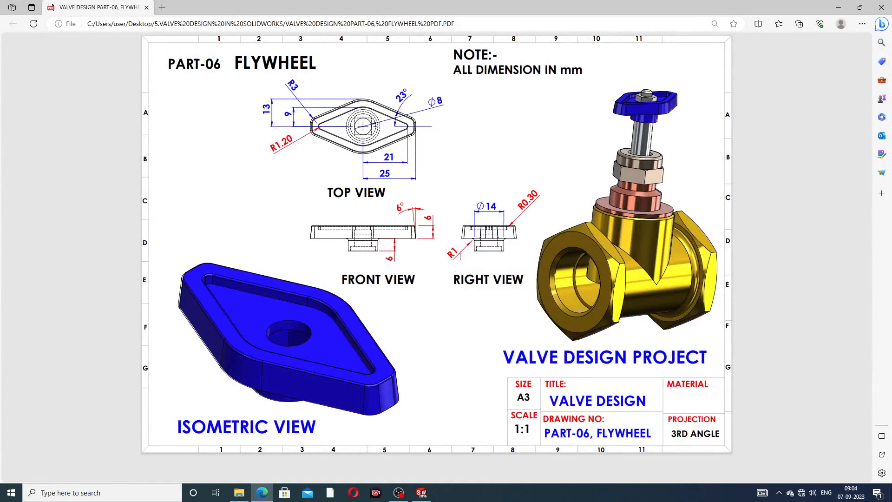
{"action": "left_click", "coordinate": [263, 493]}
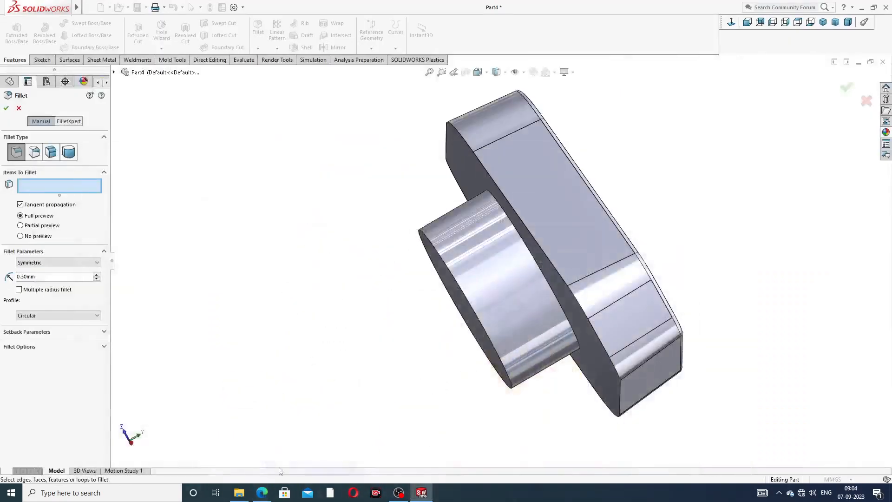
{"action": "type", "text": "1"}
{"action": "key", "text": "Return"}
{"action": "scroll", "coordinate": [556, 293], "scroll_direction": "down", "scroll_amount": 2}
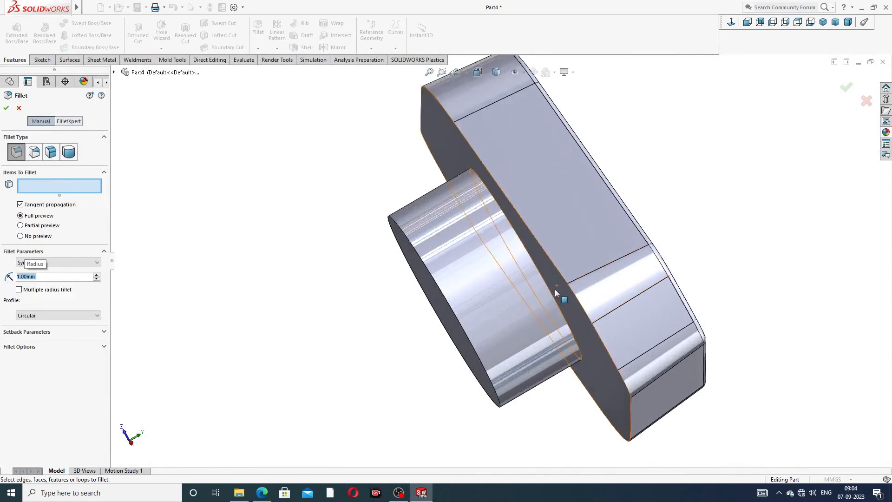
{"action": "scroll", "coordinate": [556, 293], "scroll_direction": "down", "scroll_amount": 2}
{"action": "left_click", "coordinate": [525, 253]}
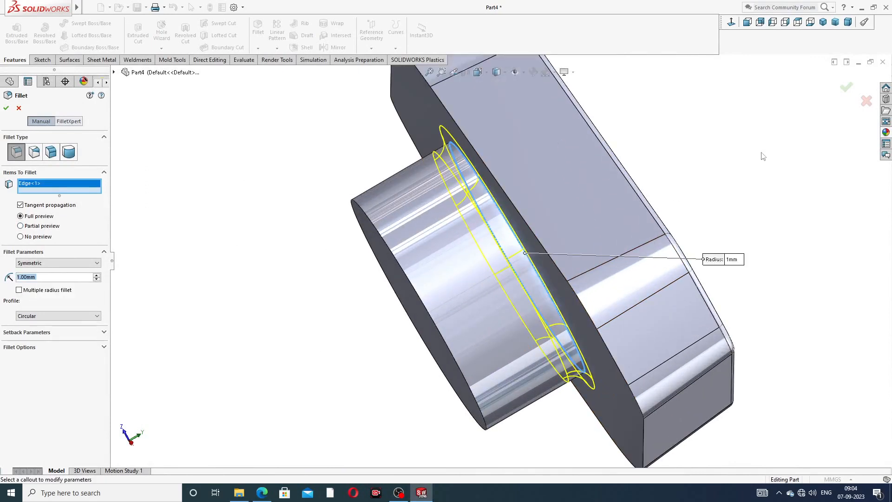
{"action": "left_click", "coordinate": [847, 90]}
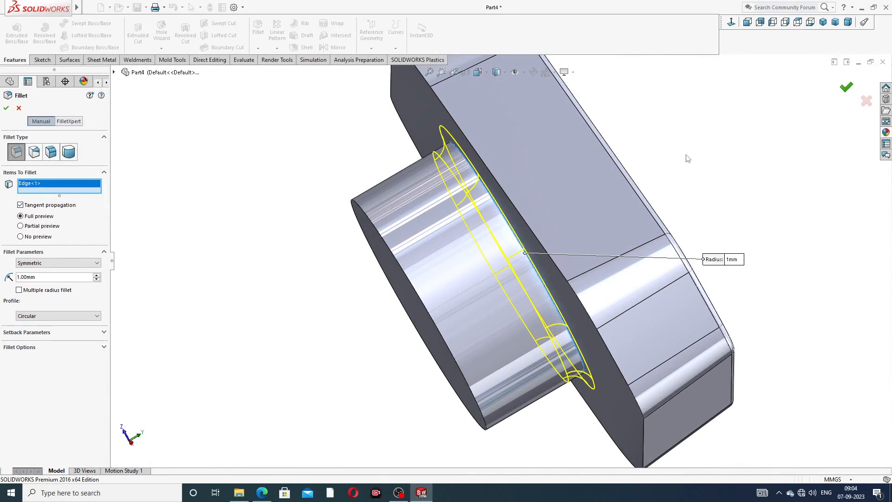
Start a sketch on the round boss's end face and draw a circle of about 5.1 mm radius centered on the origin
{"action": "scroll", "coordinate": [699, 179], "scroll_direction": "up", "scroll_amount": 2}
{"action": "middle_click_drag", "start_coordinate": [638, 218], "coordinate": [593, 215]}
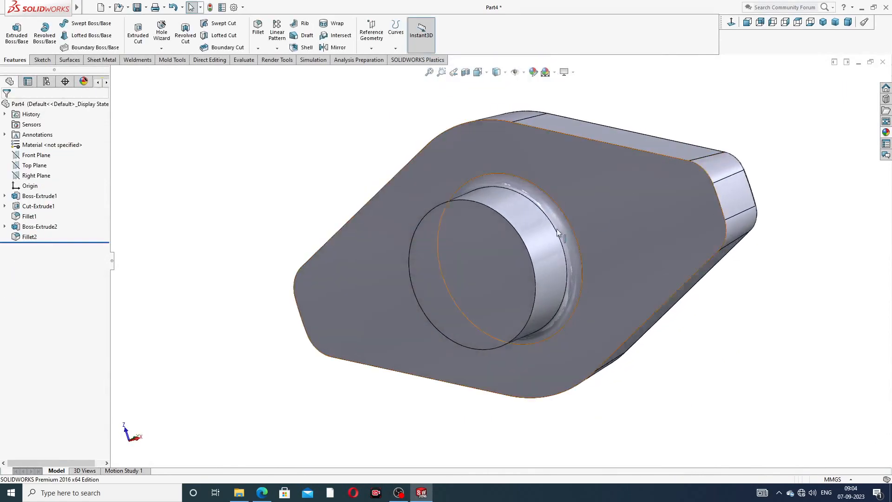
{"action": "left_click", "coordinate": [472, 246]}
{"action": "left_click", "coordinate": [512, 222]}
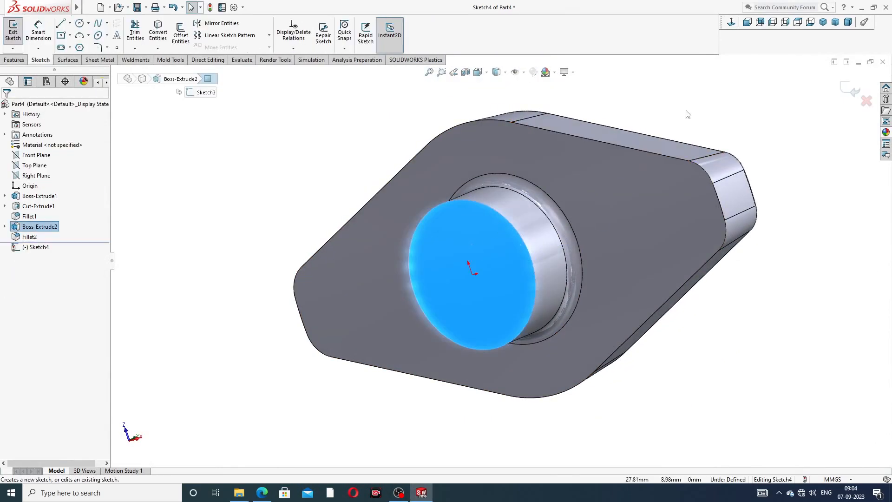
{"action": "left_click", "coordinate": [731, 22]}
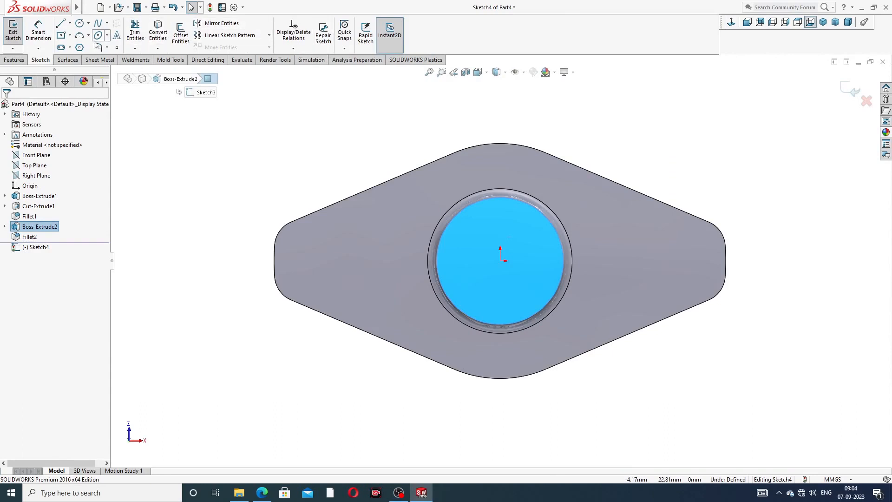
{"action": "left_click", "coordinate": [80, 23]}
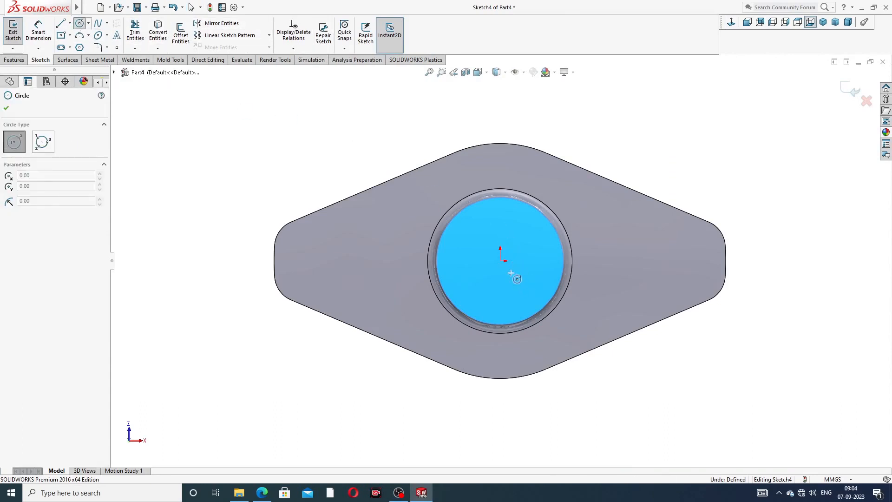
{"action": "left_click", "coordinate": [500, 261]}
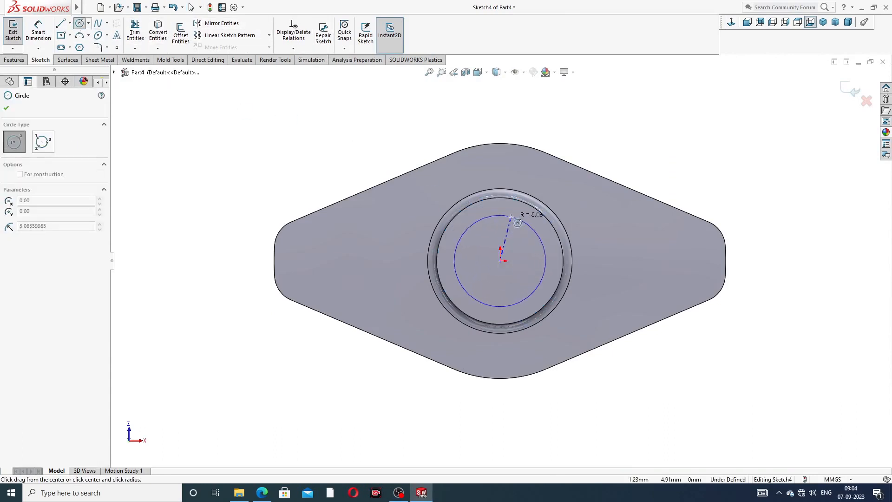
{"action": "left_click", "coordinate": [519, 220]}
{"action": "right_click", "coordinate": [650, 145]}
{"action": "left_click", "coordinate": [666, 146]}
Dimension the circle's diameter as 8 mm and check it against the flywheel PDF drawing
{"action": "key", "text": "d"}
{"action": "left_click", "coordinate": [506, 217]}
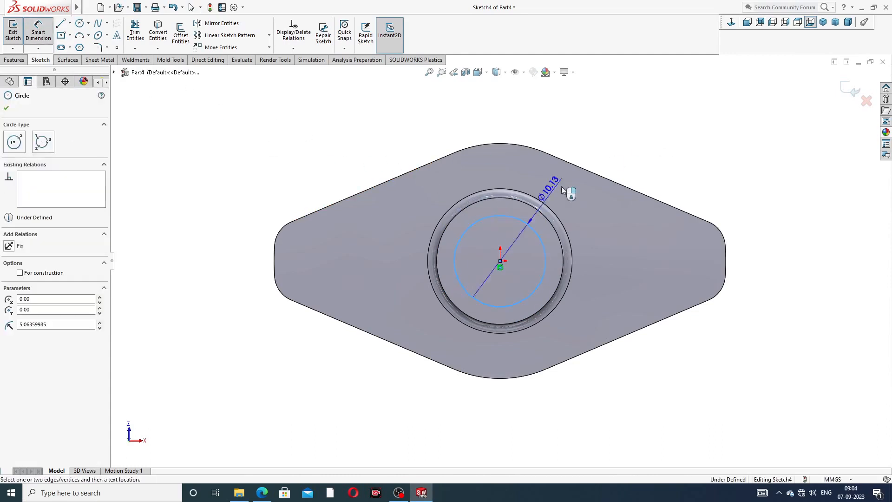
{"action": "left_click", "coordinate": [601, 158]}
{"action": "type", "text": "8"}
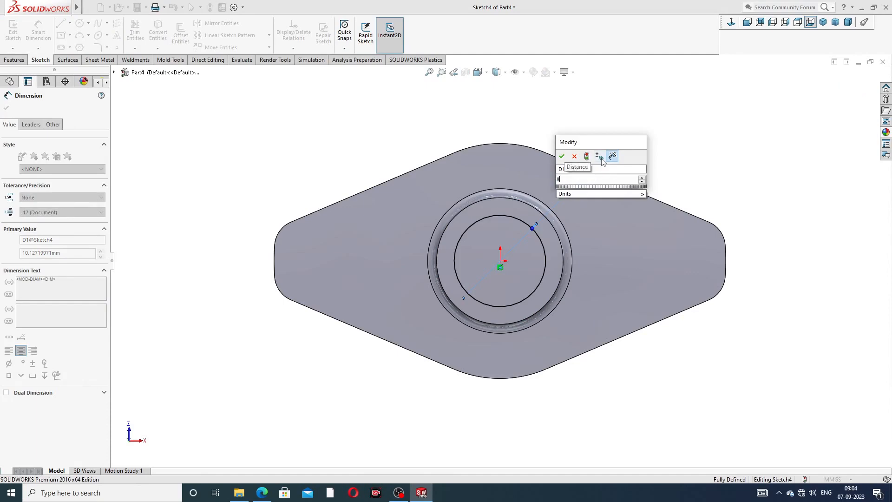
{"action": "key", "text": "Return"}
{"action": "left_click", "coordinate": [262, 492]}
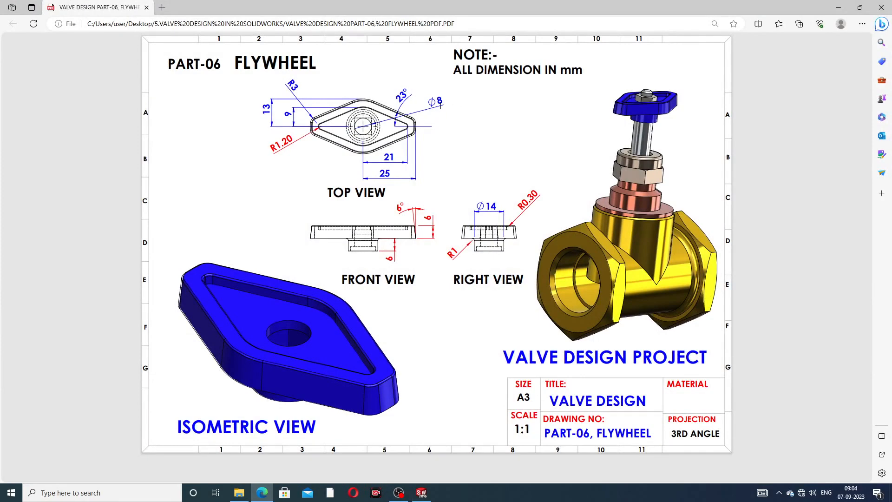
{"action": "left_click", "coordinate": [263, 492]}
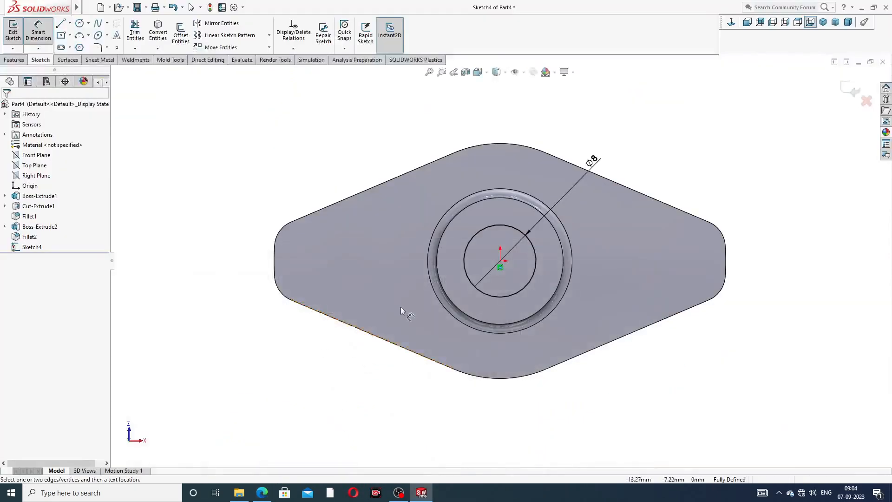
{"action": "right_click", "coordinate": [301, 113]}
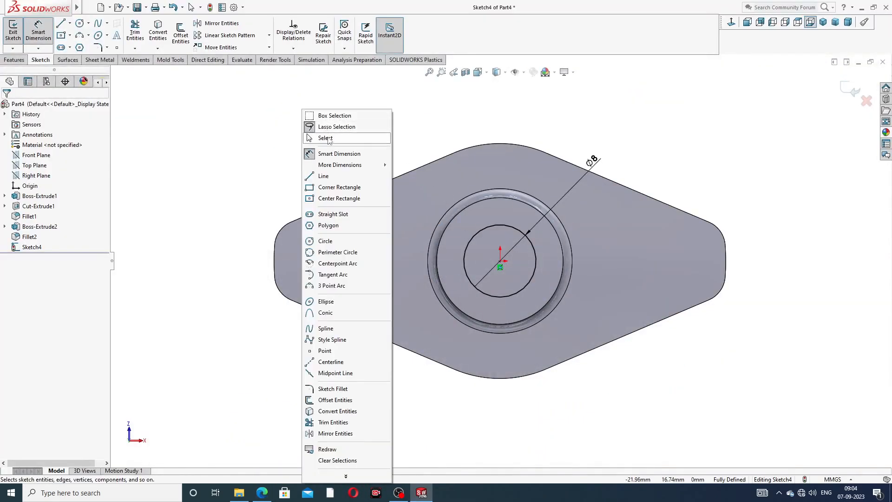
{"action": "left_click", "coordinate": [325, 137]}
Cut the 8 mm circle through the boss and flywheel body with an Extruded Cut set to Through All
{"action": "left_click", "coordinate": [14, 59]}
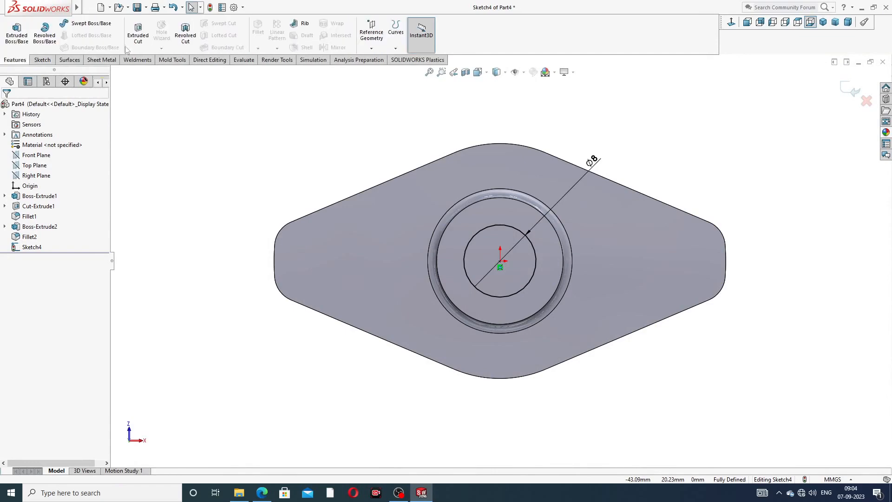
{"action": "left_click", "coordinate": [138, 34]}
{"action": "middle_click_drag", "start_coordinate": [382, 196], "coordinate": [268, 205]}
{"action": "left_click", "coordinate": [52, 164]}
{"action": "left_click", "coordinate": [49, 176]}
{"action": "left_click", "coordinate": [6, 108]}
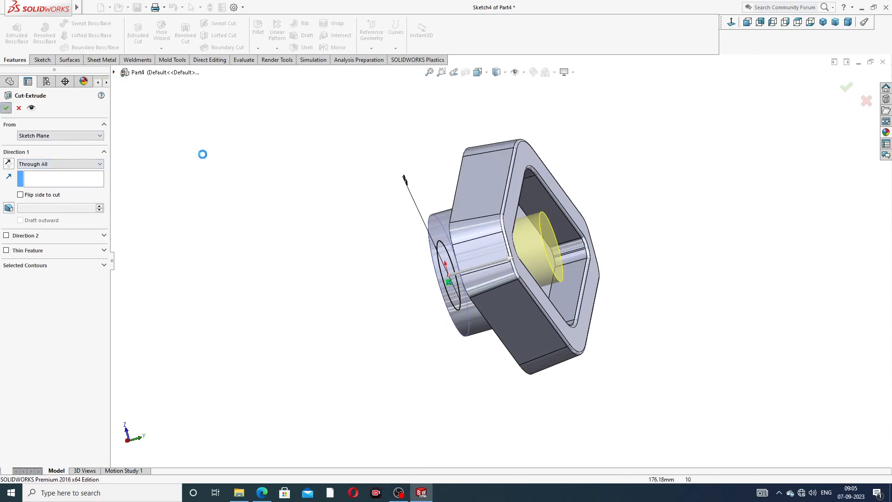
{"action": "middle_click_drag", "start_coordinate": [250, 153], "coordinate": [369, 235]}
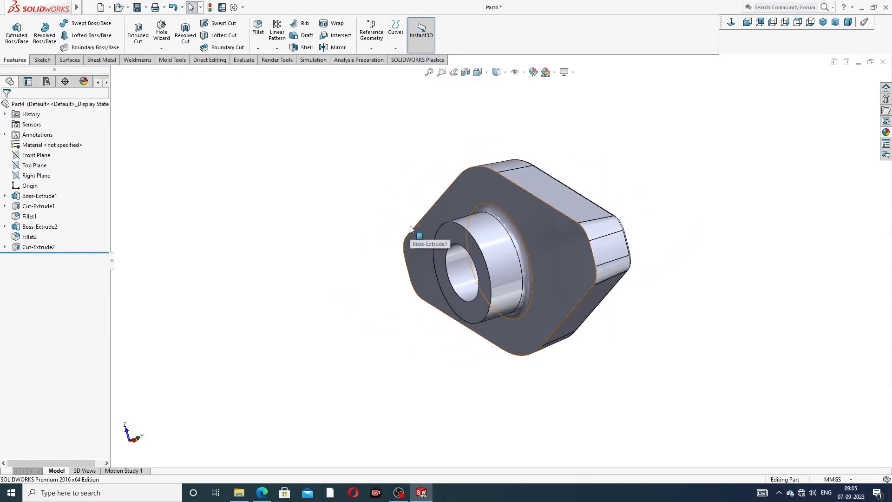
Check the flywheel PDF drawing and sketch a center rectangle about 15.7 by 15.4 mm at the origin on the round boss's end face
{"action": "left_click", "coordinate": [262, 492]}
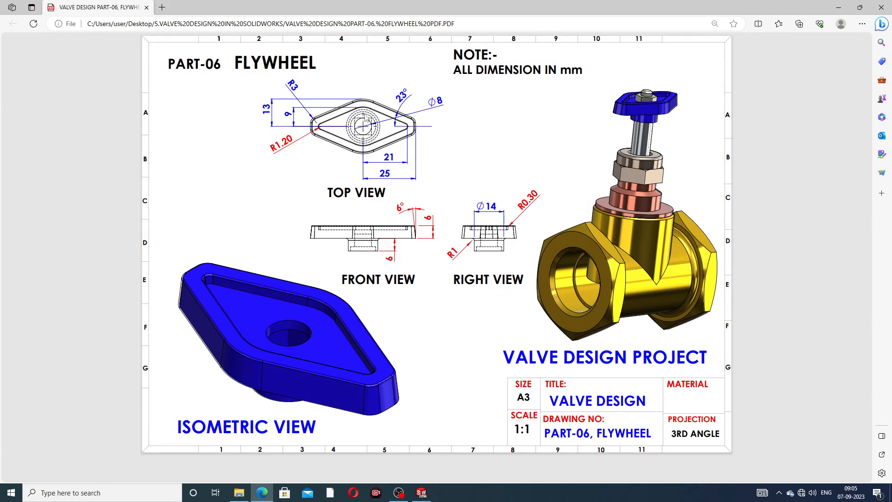
{"action": "left_click", "coordinate": [263, 493]}
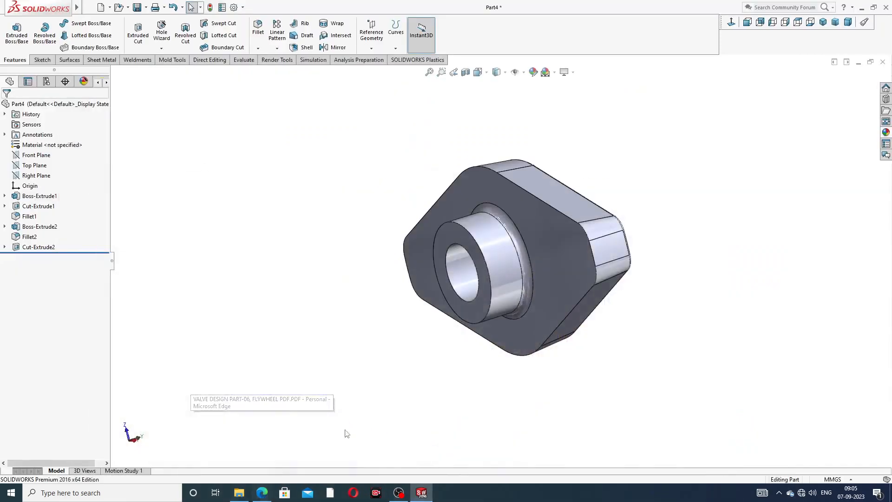
{"action": "left_click", "coordinate": [450, 237]}
{"action": "left_click", "coordinate": [487, 208]}
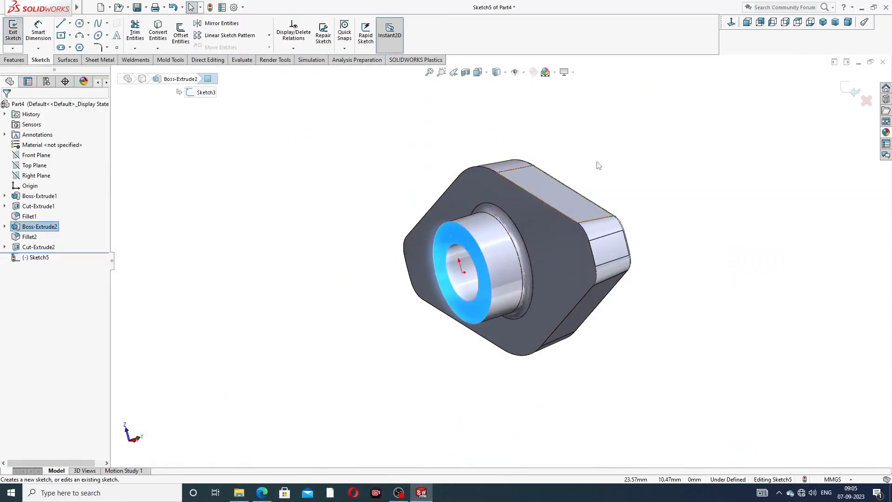
{"action": "left_click", "coordinate": [732, 22]}
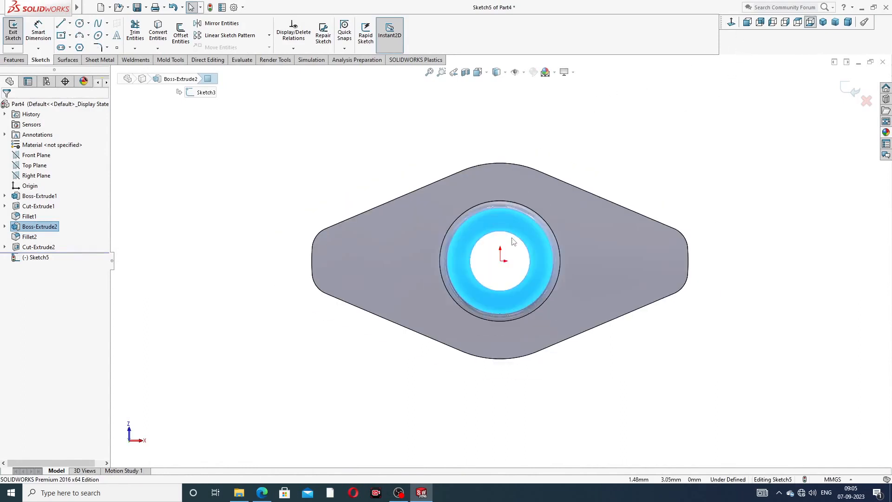
{"action": "scroll", "coordinate": [513, 242], "scroll_direction": "down", "scroll_amount": 2}
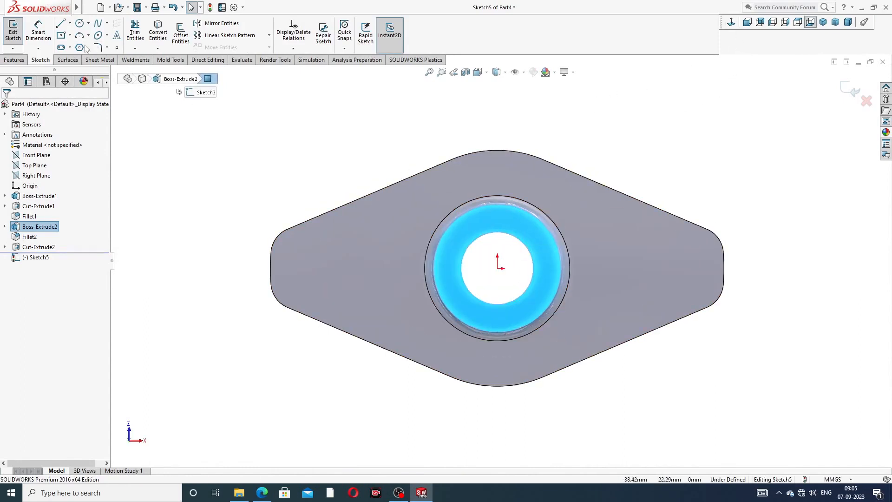
{"action": "left_click", "coordinate": [70, 35]}
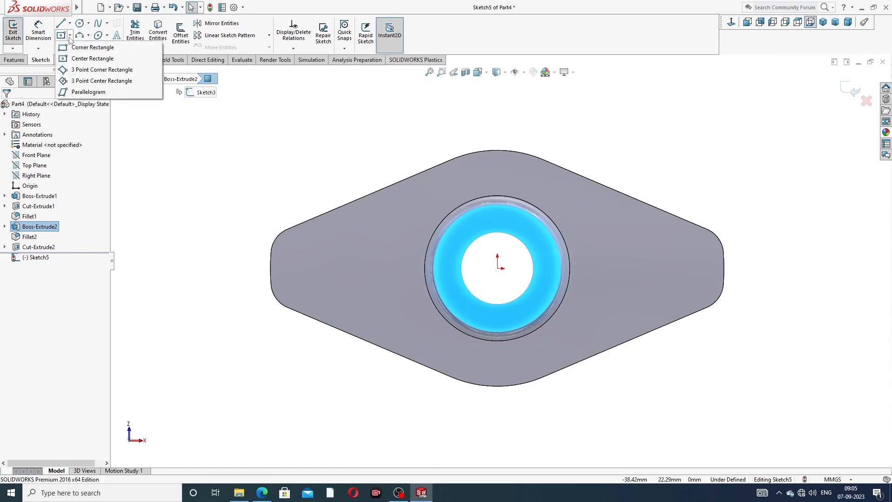
{"action": "left_click", "coordinate": [92, 58]}
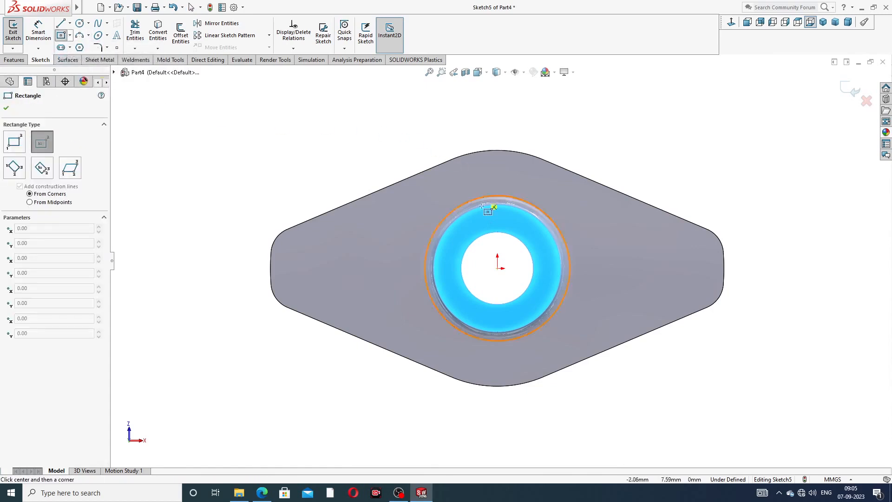
{"action": "left_click", "coordinate": [497, 268]}
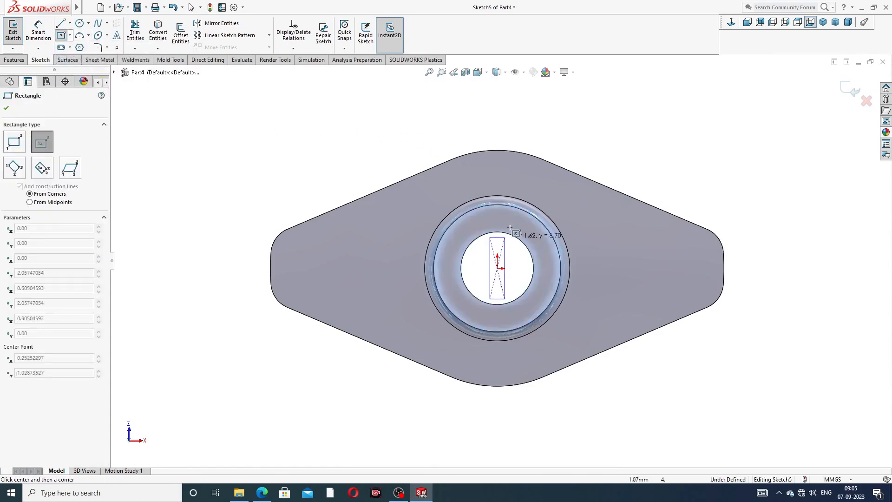
{"action": "left_click", "coordinate": [568, 198]}
{"action": "right_click", "coordinate": [626, 163]}
{"action": "left_click", "coordinate": [647, 172]}
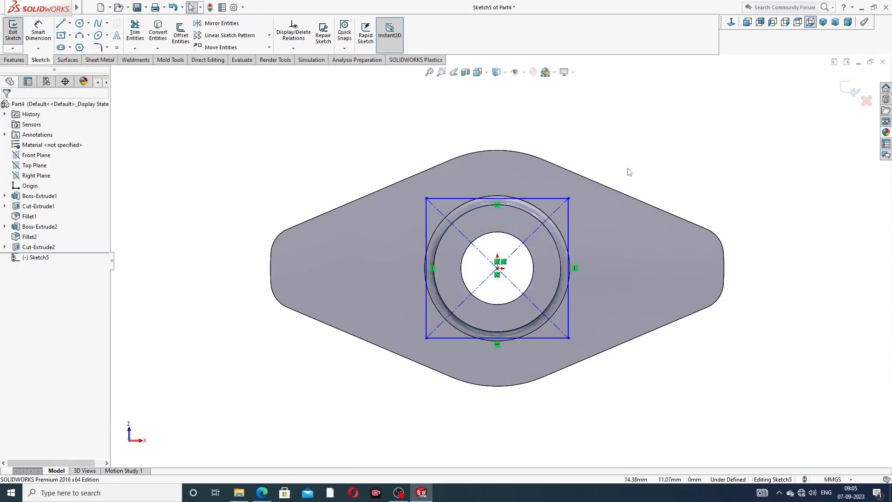
Dimension the rectangle's width and height as 8 mm each
{"action": "left_click", "coordinate": [46, 33]}
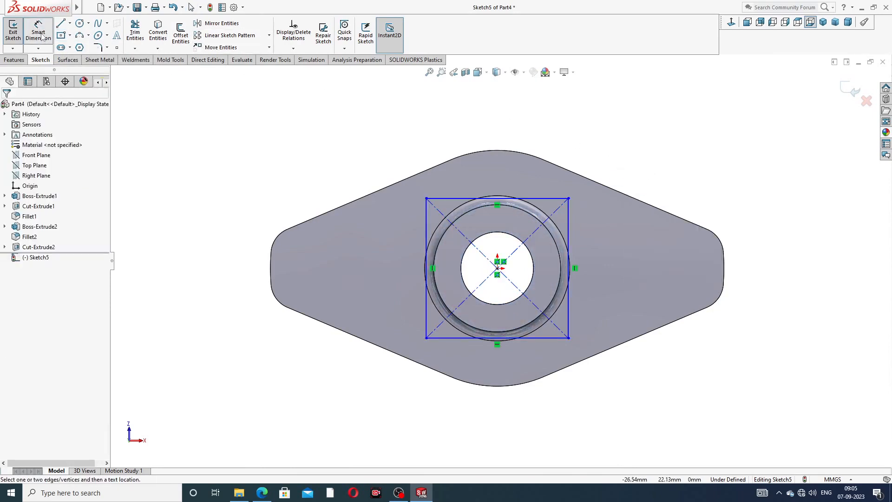
{"action": "left_click", "coordinate": [534, 199]}
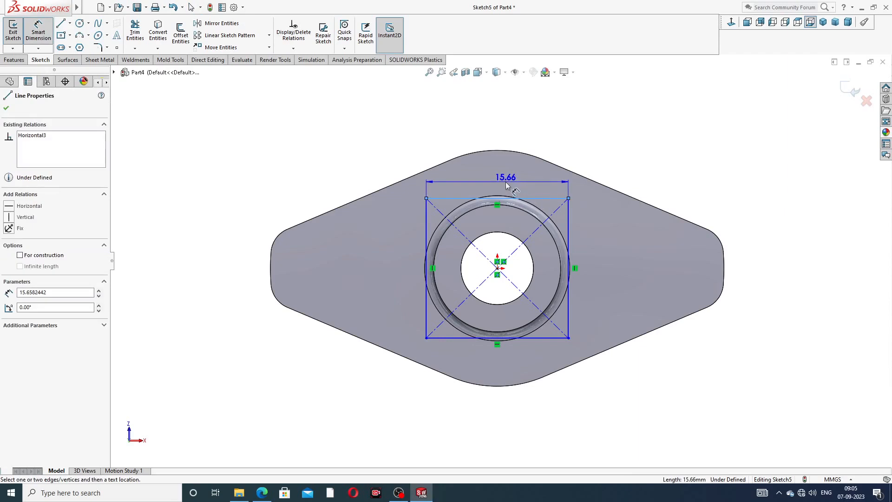
{"action": "left_click", "coordinate": [506, 182]}
{"action": "type", "text": "8"}
{"action": "key", "text": "Return"}
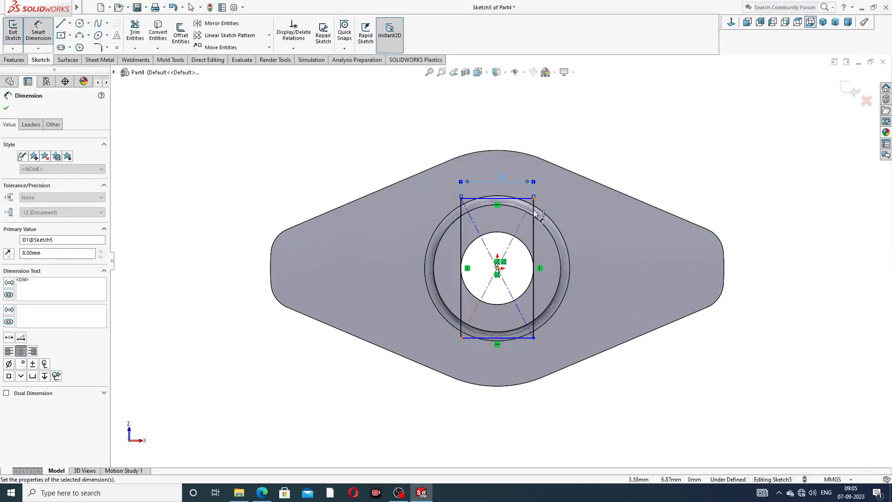
{"action": "left_click", "coordinate": [533, 221]}
{"action": "left_click", "coordinate": [584, 235]}
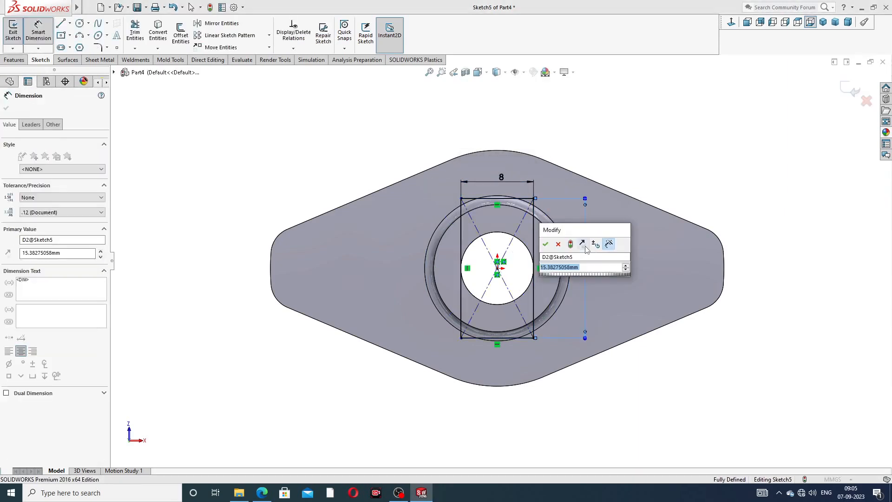
{"action": "type", "text": "8"}
{"action": "key", "text": "Return"}
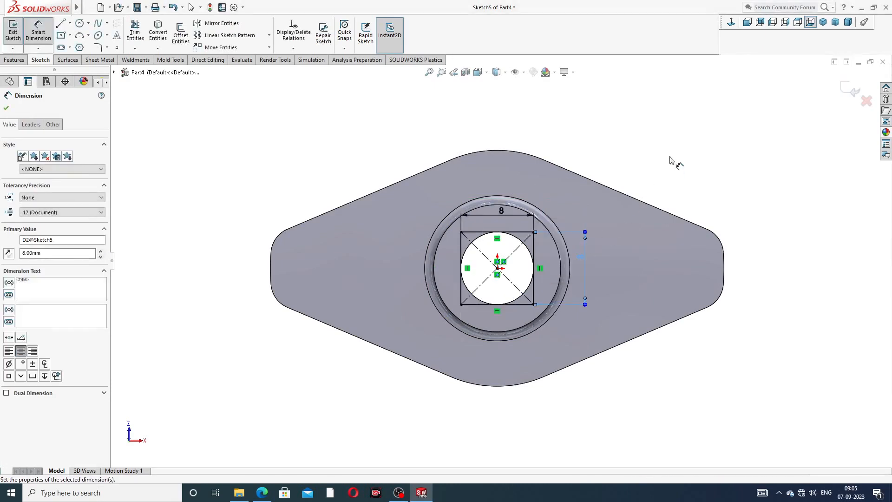
Reposition the square's two 8 mm dimensions clear of the boss outline and leave the Smart Dimension tool
{"action": "left_click_drag", "start_coordinate": [506, 211], "coordinate": [508, 192]}
{"action": "left_click", "coordinate": [586, 263]}
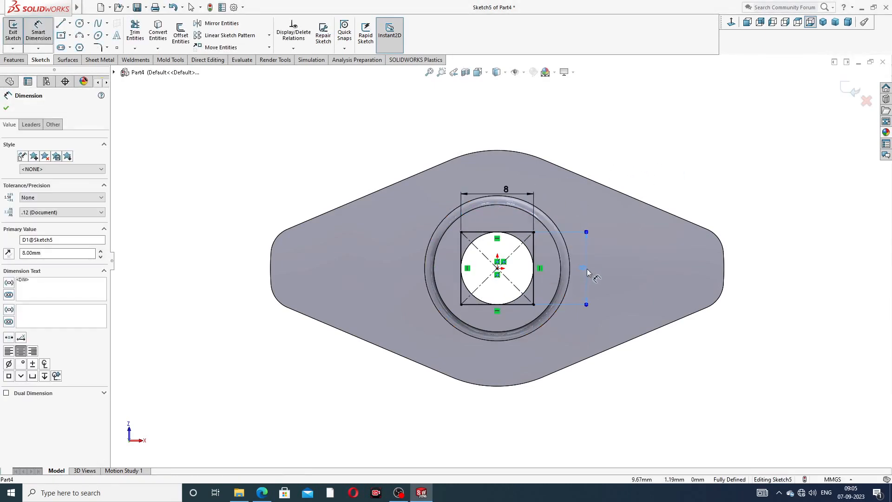
{"action": "left_click", "coordinate": [506, 192]}
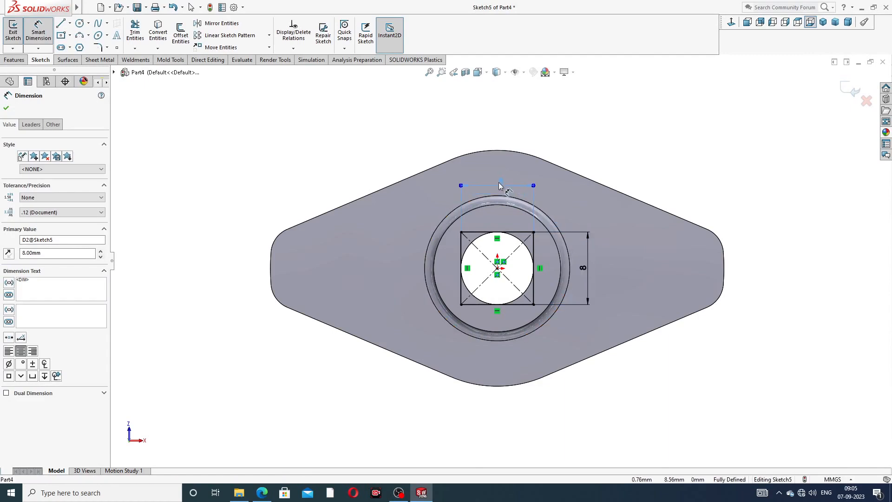
{"action": "left_click", "coordinate": [656, 151]}
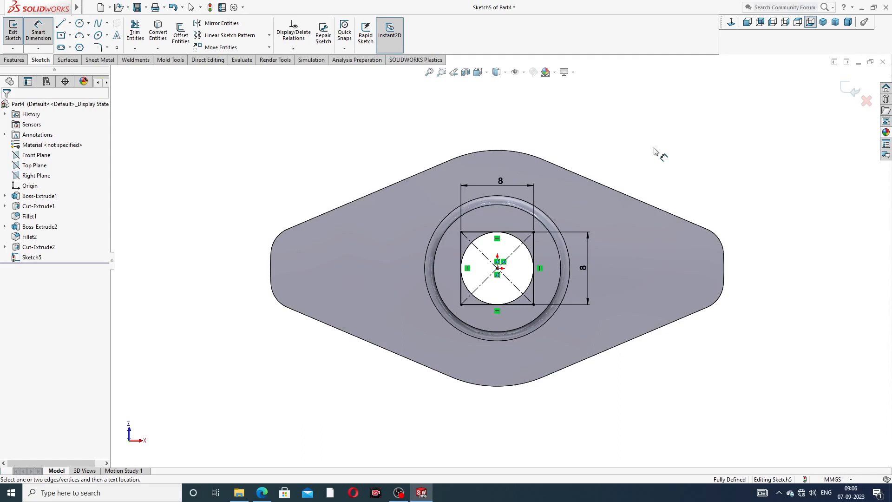
{"action": "left_click_drag", "start_coordinate": [507, 183], "coordinate": [508, 185]}
{"action": "left_click", "coordinate": [632, 138]}
{"action": "right_click", "coordinate": [633, 138]}
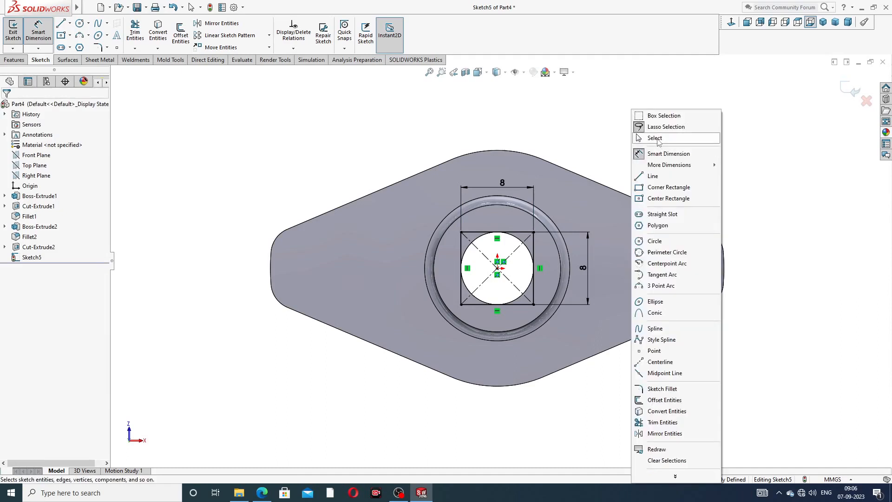
{"action": "left_click", "coordinate": [659, 141]}
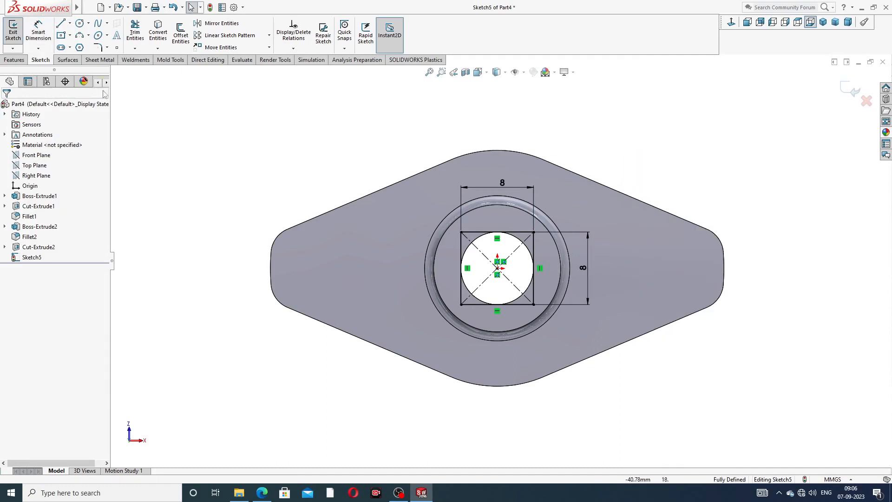
Cut the 8 mm square into the boss with a Blind Extruded Cut 6 mm deep
{"action": "left_click", "coordinate": [14, 60]}
{"action": "left_click", "coordinate": [142, 40]}
{"action": "middle_click_drag", "start_coordinate": [371, 139], "coordinate": [408, 149]}
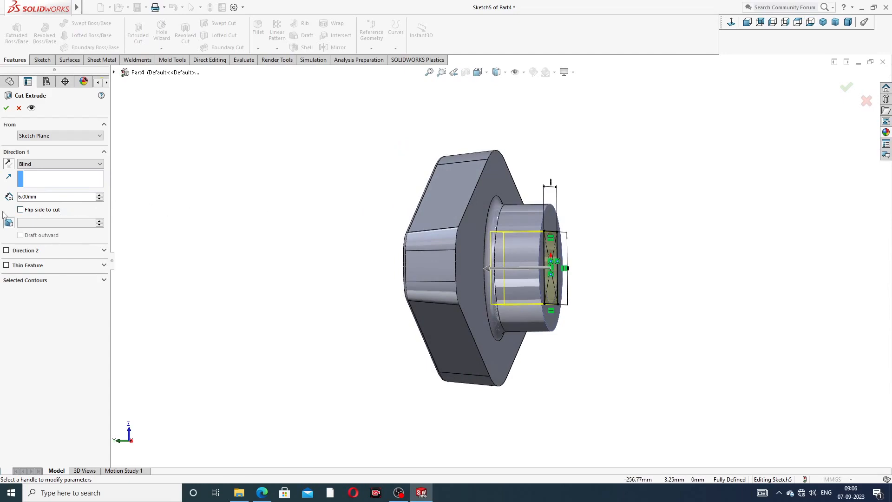
{"action": "left_click", "coordinate": [6, 108]}
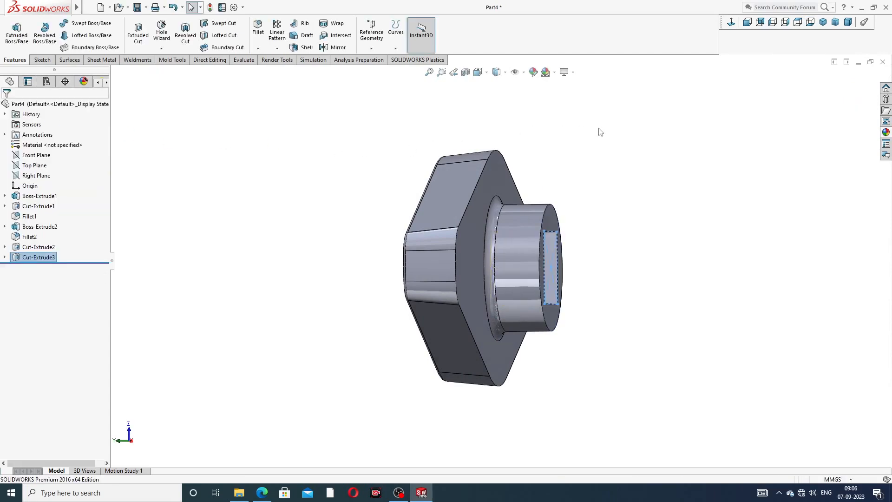
Start a sketch on the boss's end face and draw a circle of about 11.5 mm diameter centered on the origin
{"action": "middle_click_drag", "start_coordinate": [647, 181], "coordinate": [554, 197]}
{"action": "left_click", "coordinate": [489, 213]}
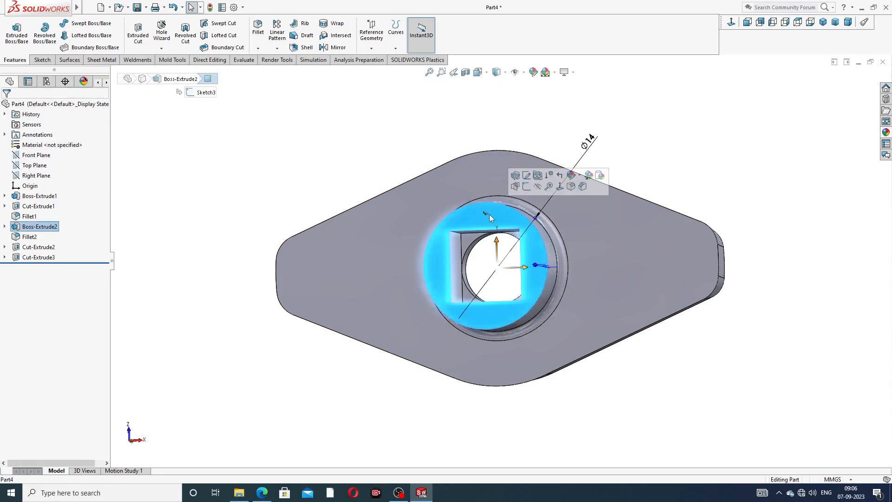
{"action": "left_click", "coordinate": [527, 186]}
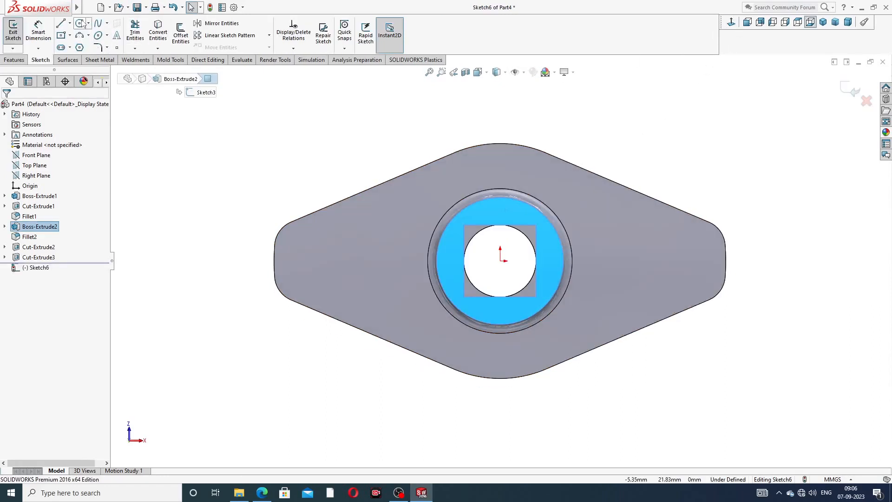
{"action": "left_click", "coordinate": [80, 24]}
{"action": "left_click", "coordinate": [500, 261]}
{"action": "left_click", "coordinate": [533, 221]}
{"action": "right_click", "coordinate": [602, 159]}
{"action": "left_click", "coordinate": [626, 168]}
Dimension the new circle's diameter as 12 mm
{"action": "left_click", "coordinate": [40, 36]}
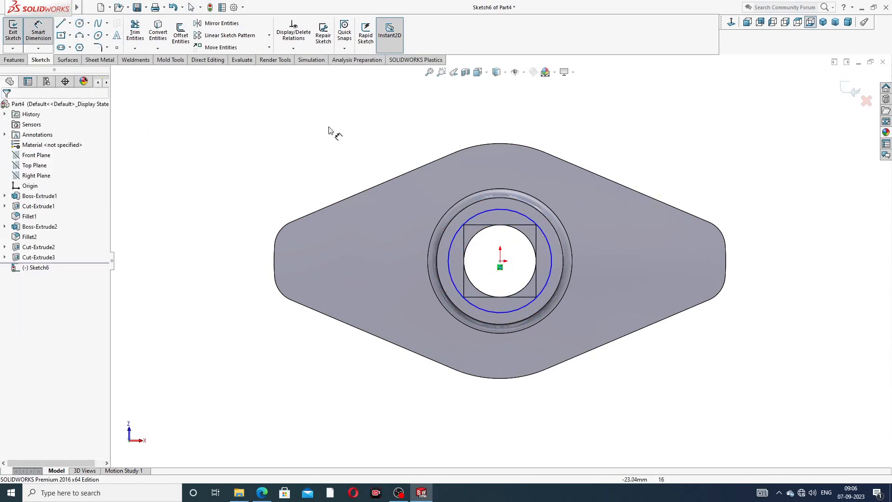
{"action": "left_click", "coordinate": [519, 210]}
{"action": "left_click", "coordinate": [620, 160]}
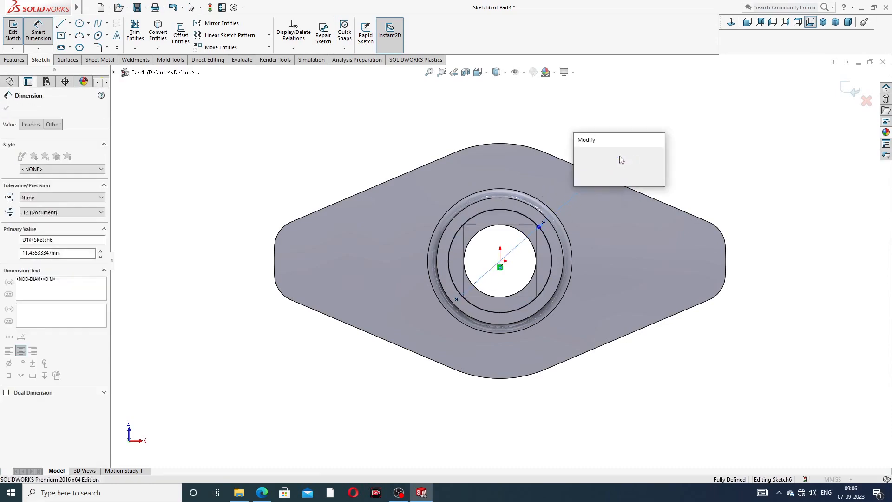
{"action": "type", "text": "12"}
{"action": "key", "text": "Return"}
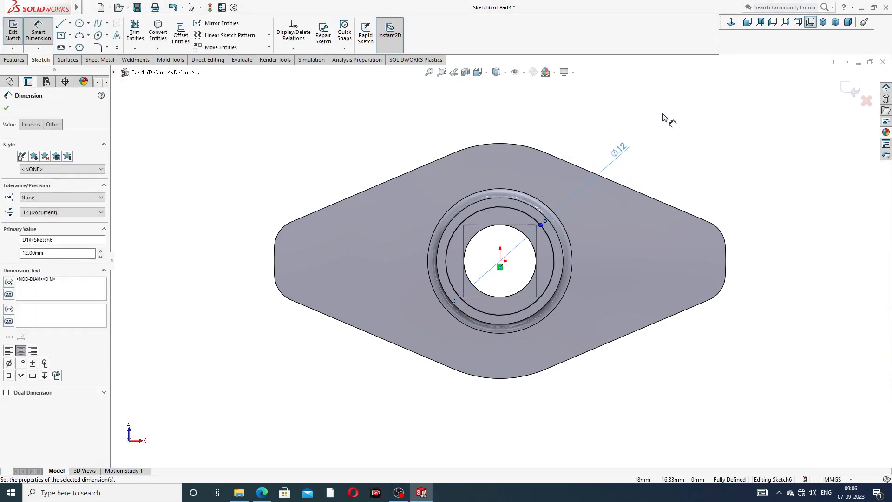
{"action": "left_click", "coordinate": [663, 113]}
{"action": "right_click", "coordinate": [663, 113]}
{"action": "left_click", "coordinate": [689, 138]}
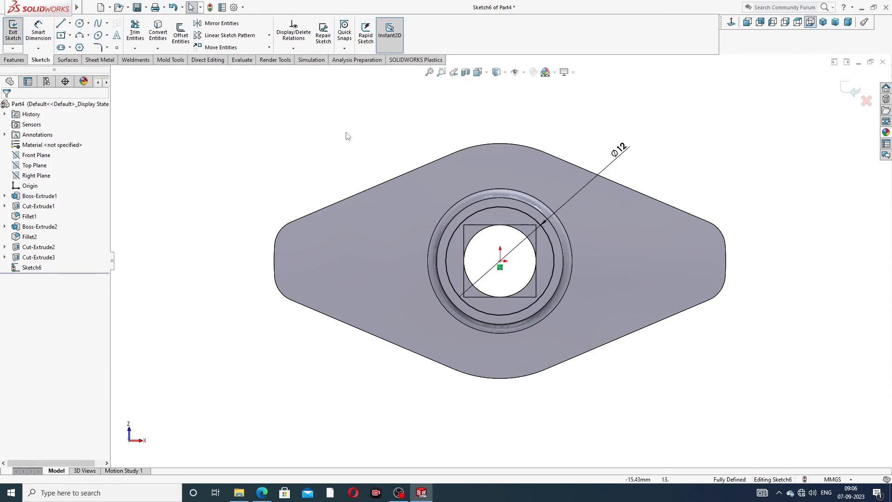
Cut the 12 mm circle into the boss's end face with a Blind Extruded Cut 2 mm deep
{"action": "left_click", "coordinate": [15, 60]}
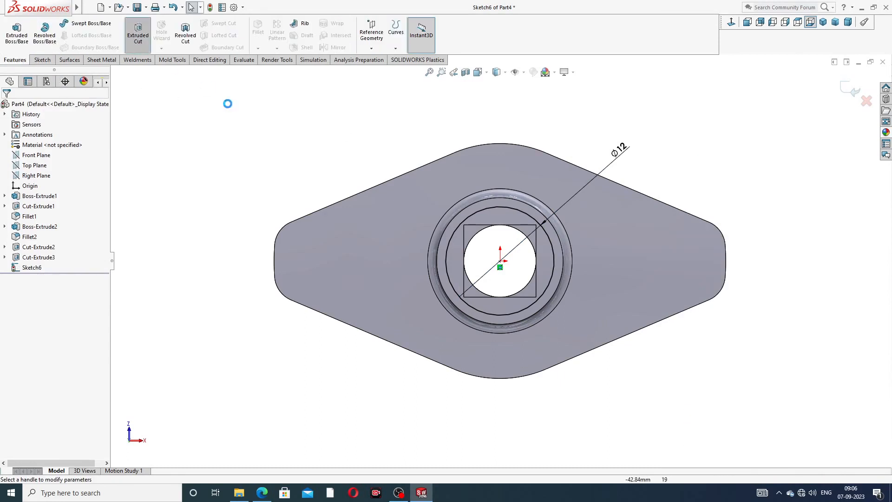
{"action": "left_click", "coordinate": [138, 33]}
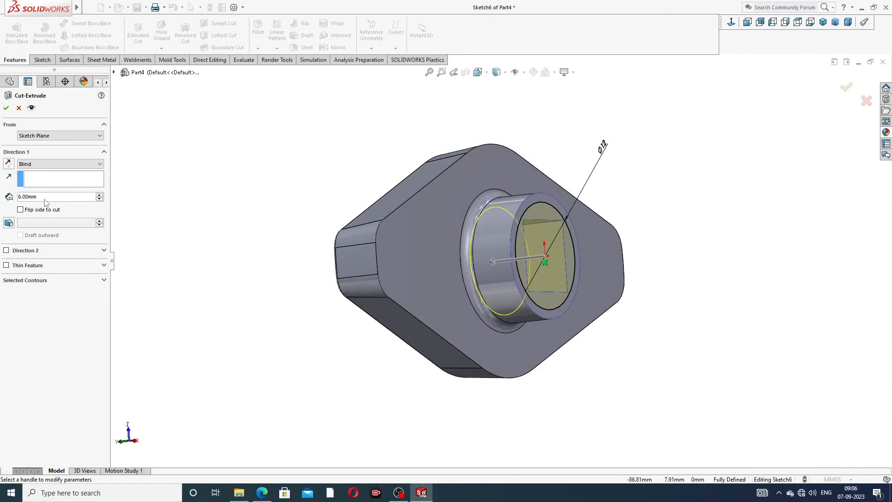
{"action": "type", "text": "2"}
{"action": "key", "text": "Return"}
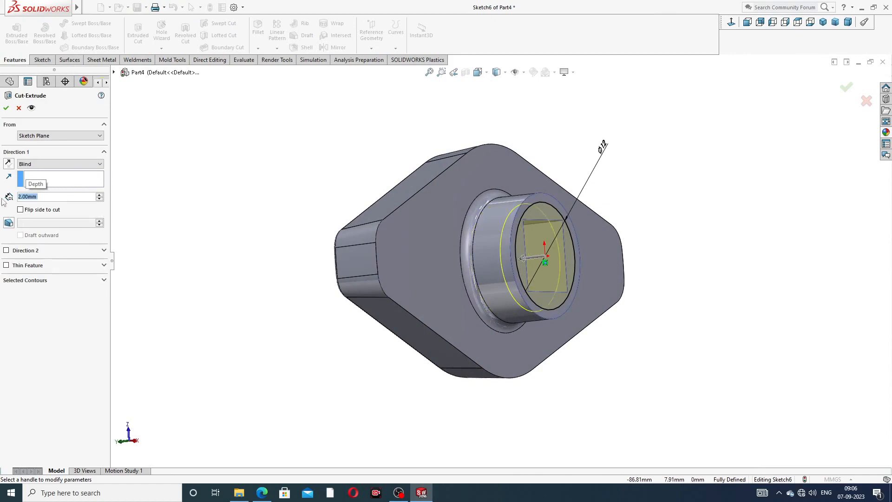
{"action": "left_click", "coordinate": [6, 108]}
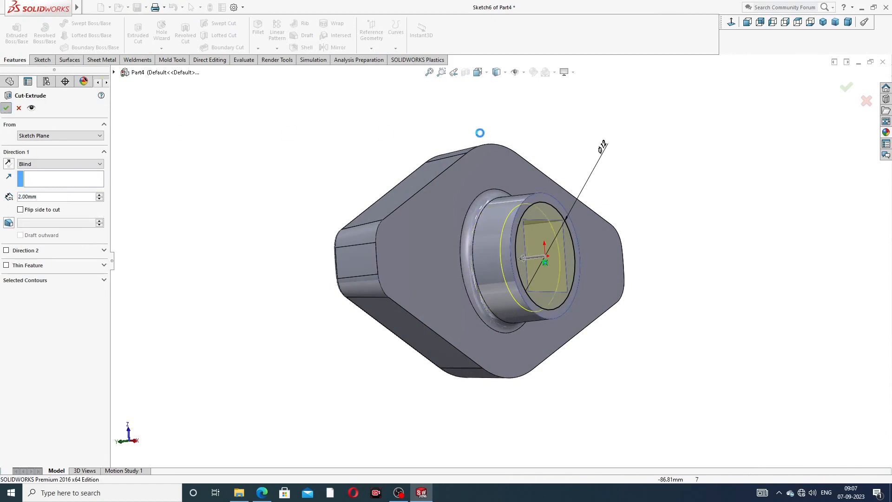
Check the flywheel against its drawing and apply a dark blue color (RGB 0, 0, 192) to the whole part
{"action": "middle_click_drag", "start_coordinate": [668, 214], "coordinate": [642, 134]}
{"action": "middle_click_drag", "start_coordinate": [572, 229], "coordinate": [545, 205]}
{"action": "scroll", "coordinate": [514, 214], "scroll_direction": "down", "scroll_amount": 3}
{"action": "middle_click_drag", "start_coordinate": [638, 177], "coordinate": [632, 224]}
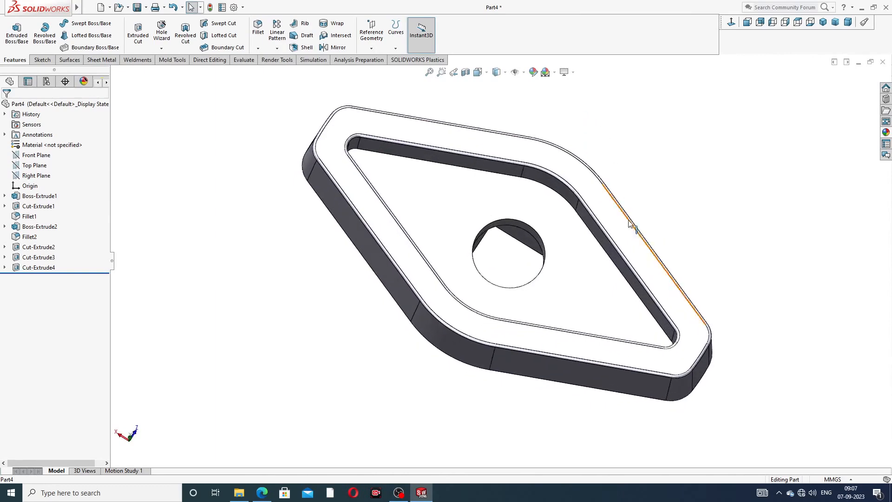
{"action": "left_click", "coordinate": [262, 493]}
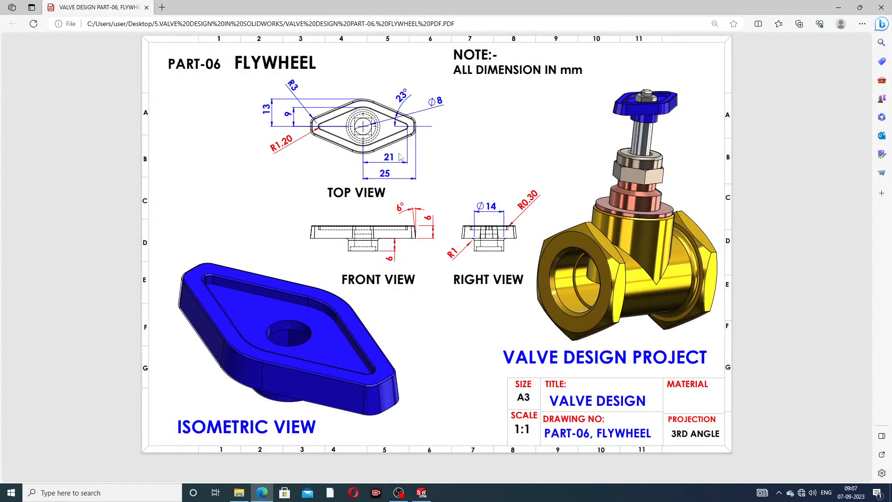
{"action": "left_click", "coordinate": [262, 494]}
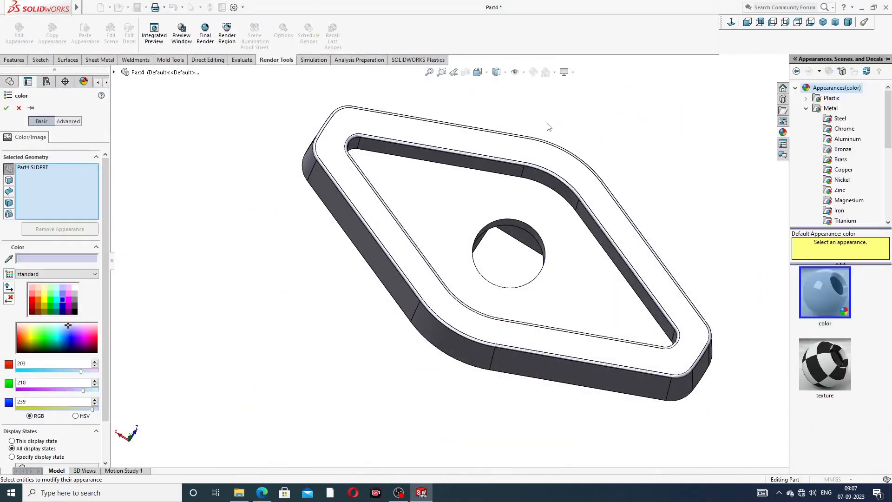
{"action": "left_click", "coordinate": [62, 303]}
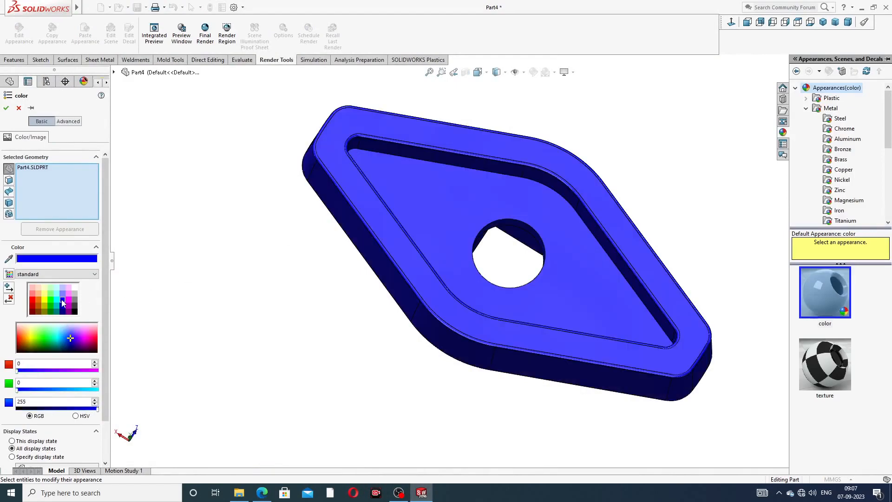
{"action": "middle_click_drag", "start_coordinate": [384, 315], "coordinate": [399, 291]}
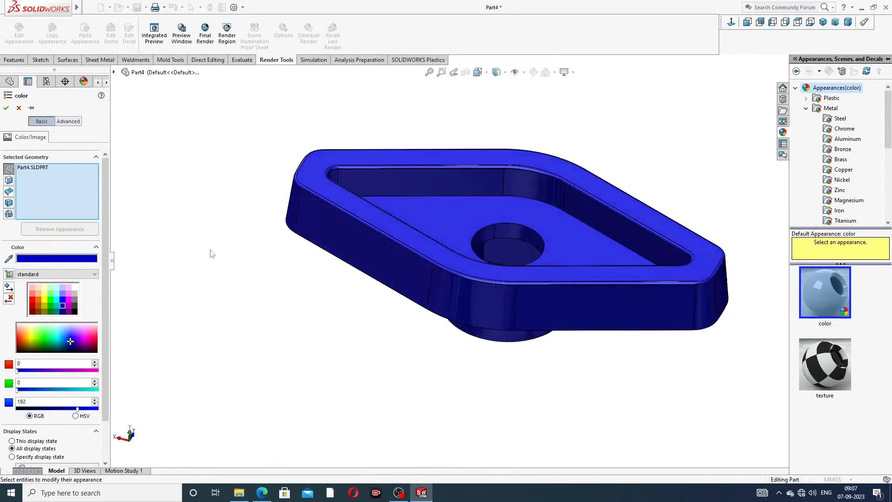
{"action": "left_click", "coordinate": [6, 108]}
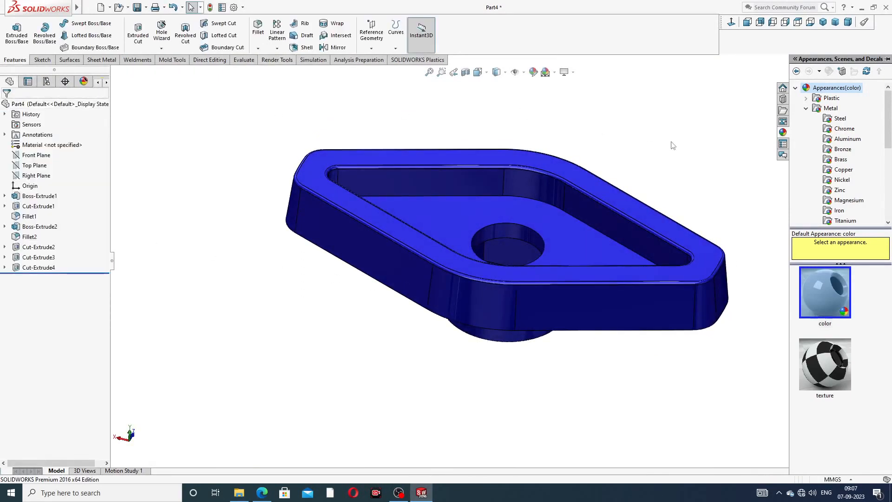
{"action": "middle_click_drag", "start_coordinate": [629, 186], "coordinate": [741, 143]}
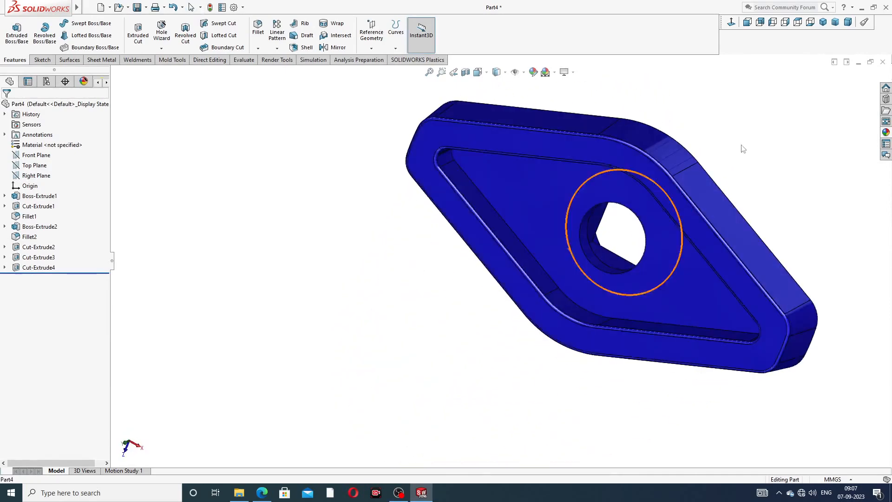
{"action": "left_click", "coordinate": [824, 22]}
{"action": "middle_click_drag", "start_coordinate": [514, 235], "coordinate": [483, 249]}
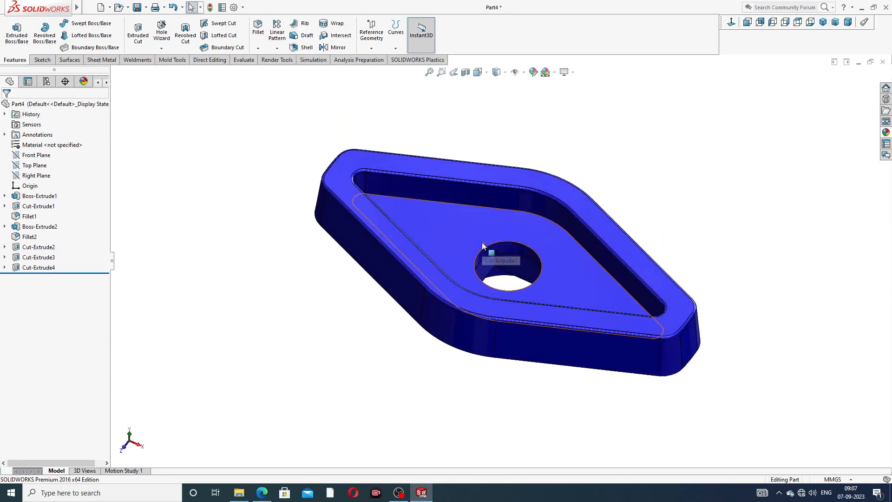
{"action": "scroll", "coordinate": [483, 246], "scroll_direction": "down", "scroll_amount": 3}
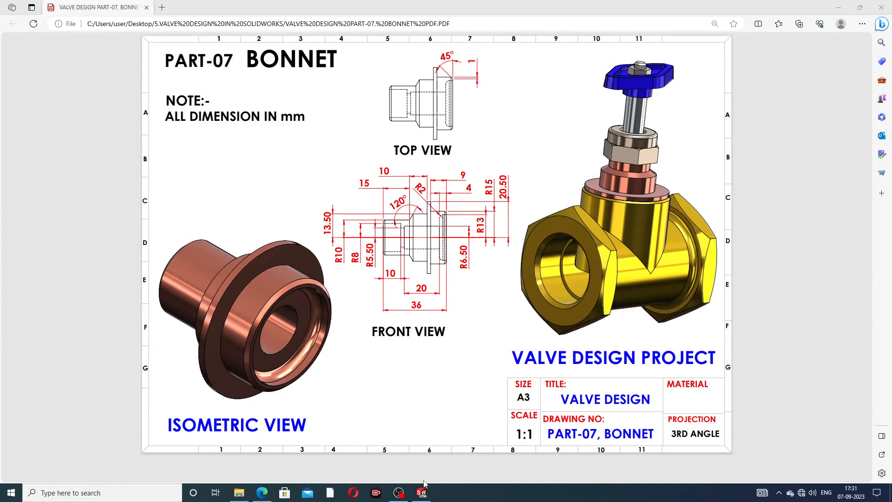
Switch to the finished BONNET model in SOLIDWORKS and examine its stepped body, flange, bore and chamfered end
{"action": "mouse_move", "coordinate": [423, 491]}
{"action": "left_click", "coordinate": [449, 430]}
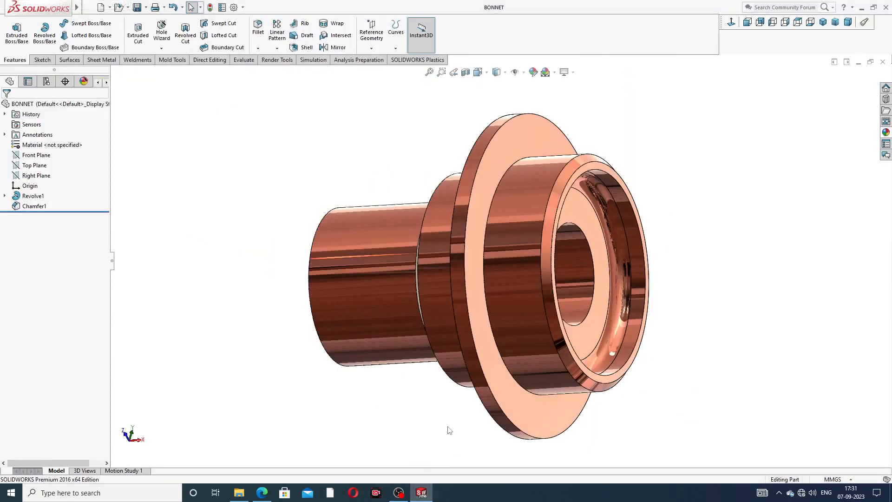
{"action": "scroll", "coordinate": [568, 267], "scroll_direction": "up", "scroll_amount": 3}
{"action": "middle_click_drag", "start_coordinate": [568, 266], "coordinate": [523, 270]}
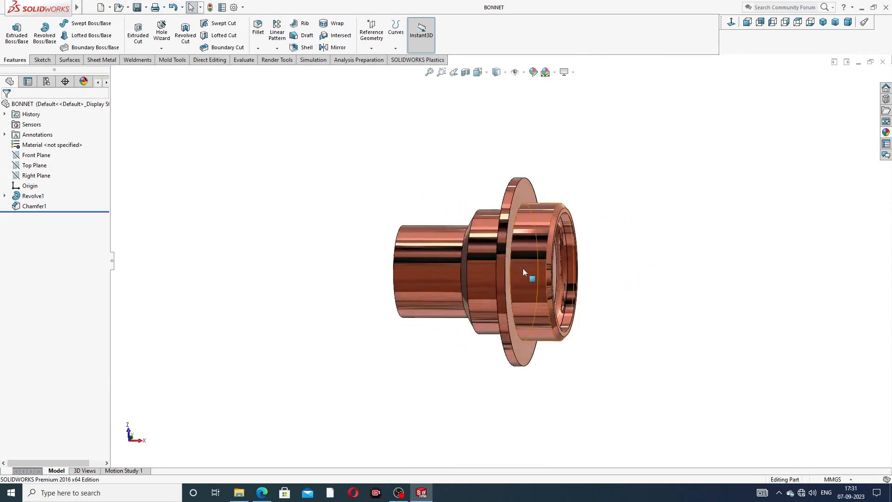
{"action": "scroll", "coordinate": [523, 272], "scroll_direction": "down", "scroll_amount": 3}
{"action": "middle_click_drag", "start_coordinate": [629, 267], "coordinate": [648, 256]}
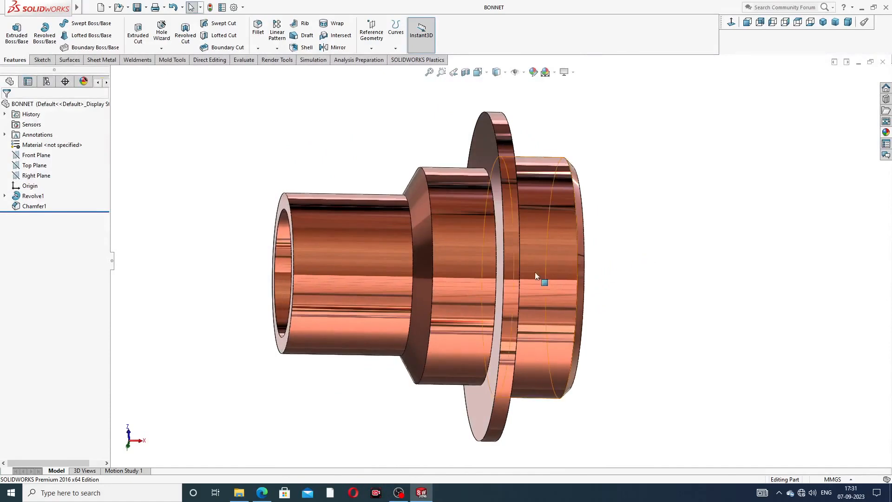
{"action": "mouse_move", "coordinate": [503, 272]}
{"action": "middle_mouse_down"}
{"action": "mouse_move", "coordinate": [540, 234]}
{"action": "mouse_move", "coordinate": [392, 253]}
{"action": "mouse_move", "coordinate": [446, 223]}
{"action": "mouse_move", "coordinate": [428, 251]}
{"action": "mouse_move", "coordinate": [404, 255]}
{"action": "mouse_move", "coordinate": [483, 260]}
{"action": "mouse_move", "coordinate": [405, 238]}
{"action": "mouse_move", "coordinate": [525, 289]}
{"action": "mouse_move", "coordinate": [498, 260]}
{"action": "middle_mouse_up"}
{"action": "scroll", "coordinate": [411, 278], "scroll_direction": "down", "scroll_amount": 2}
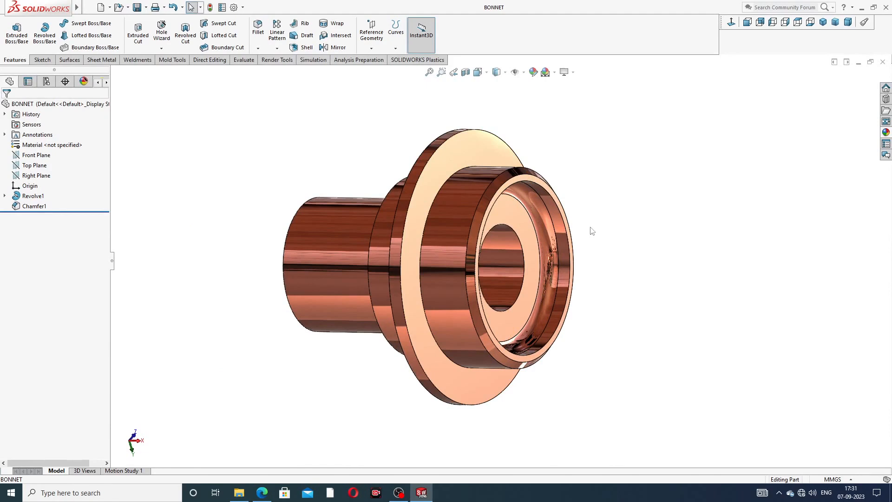
{"action": "scroll", "coordinate": [364, 219], "scroll_direction": "down", "scroll_amount": 2}
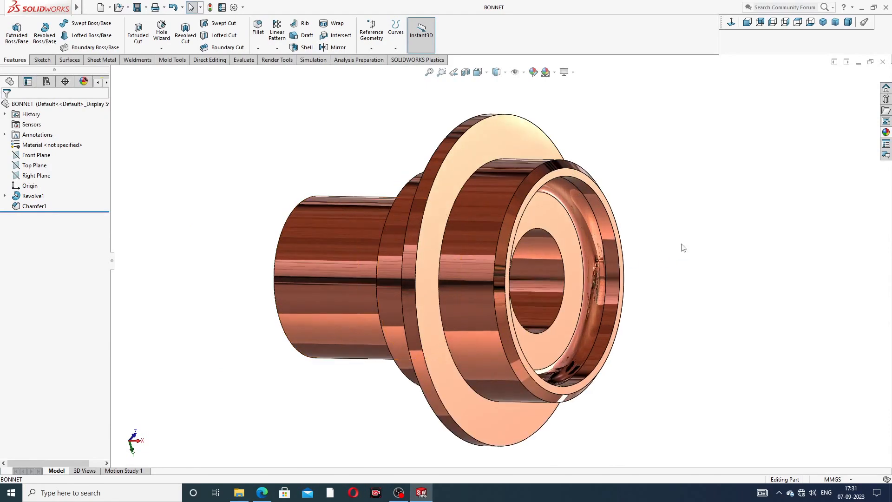
Close the BONNET model and create a new part document with the Plain White scene
{"action": "left_click", "coordinate": [883, 62]}
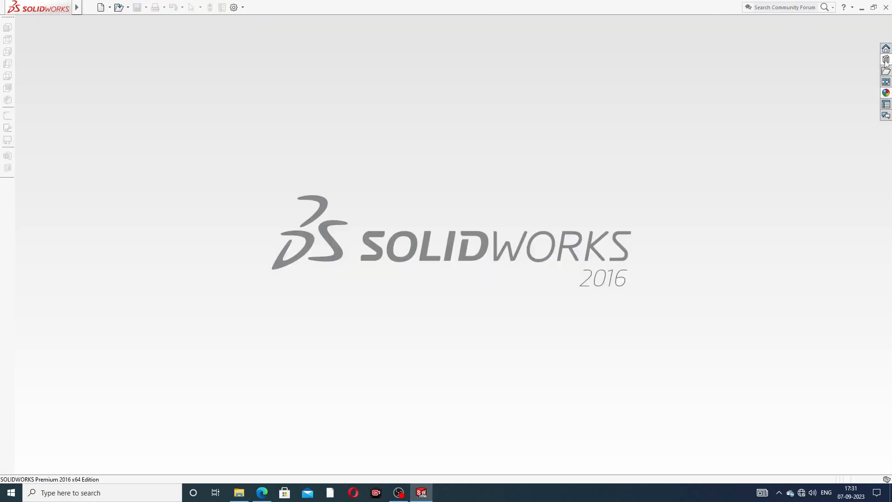
{"action": "left_click", "coordinate": [100, 8]}
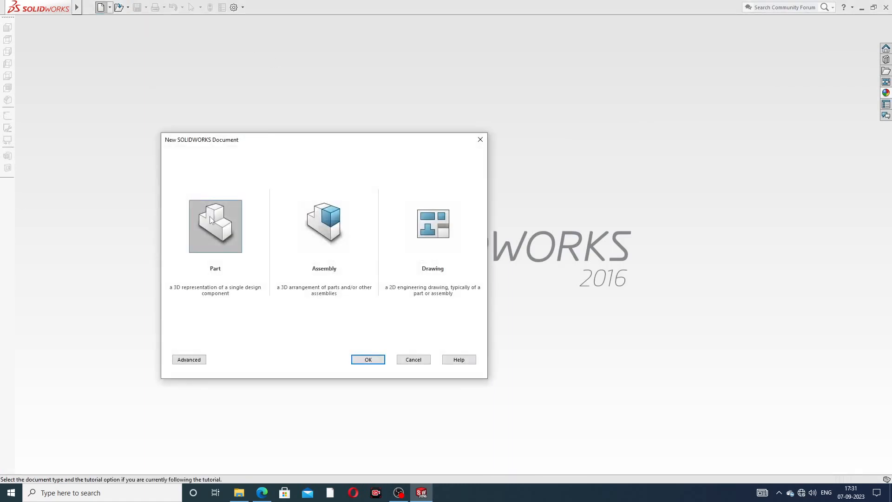
{"action": "left_click", "coordinate": [363, 360]}
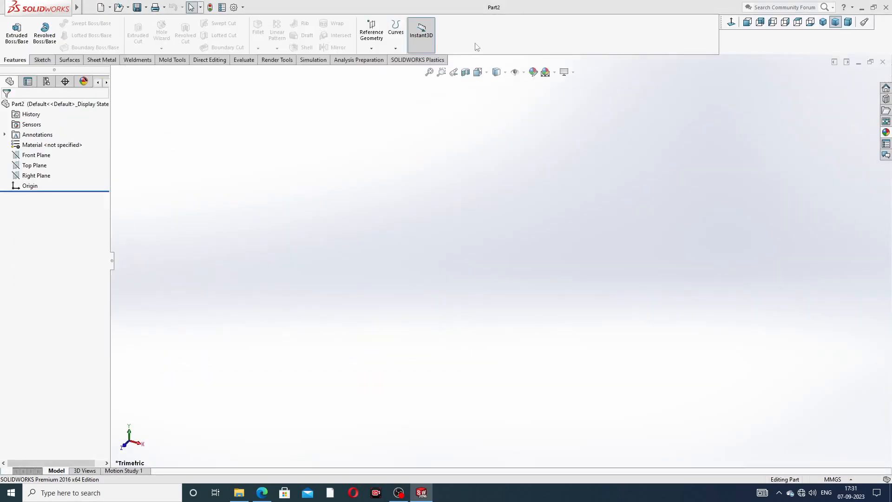
{"action": "left_click", "coordinate": [555, 73]}
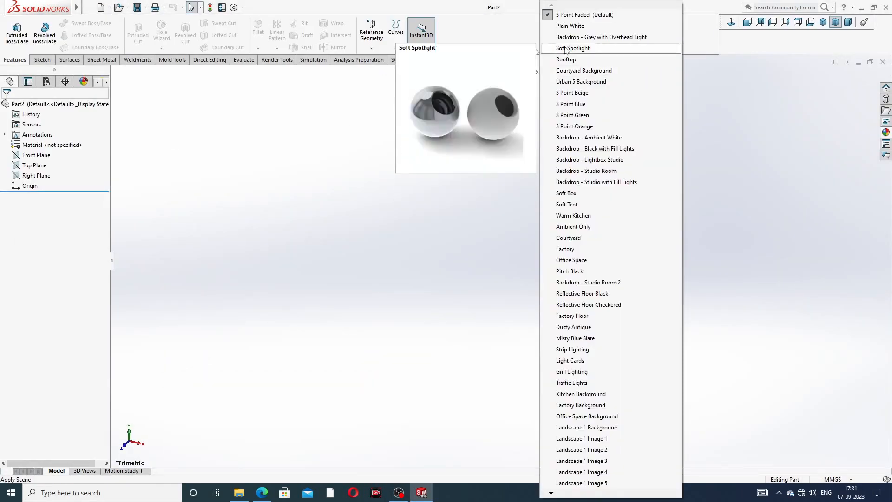
{"action": "left_click", "coordinate": [567, 27]}
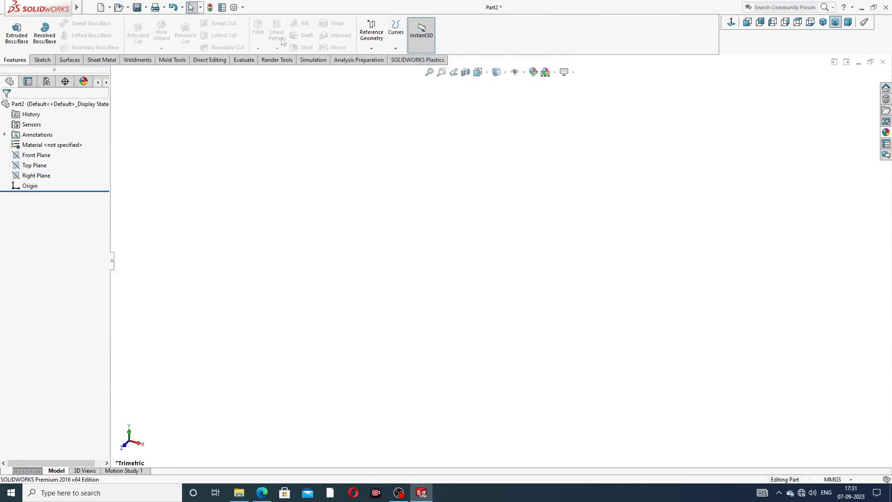
Set both image quality sliders, shaded/draft and wireframe resolution, to the highest level in the document properties
{"action": "left_click", "coordinate": [233, 7]}
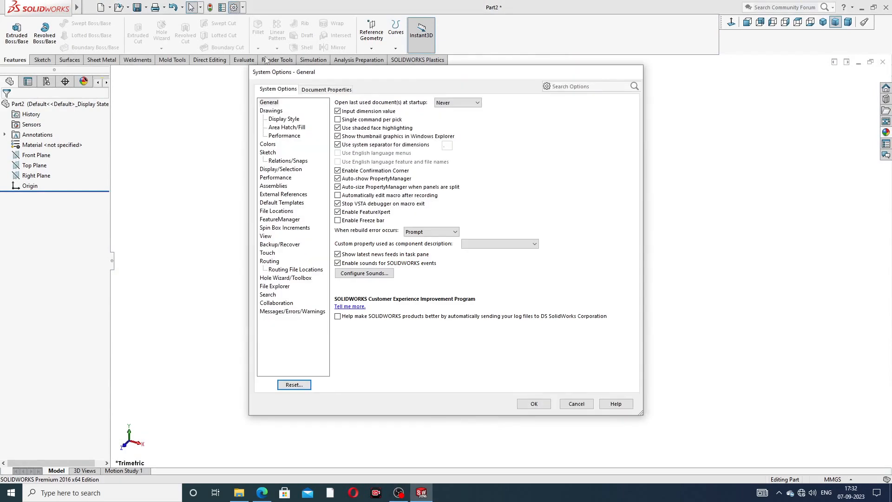
{"action": "left_click", "coordinate": [329, 90]}
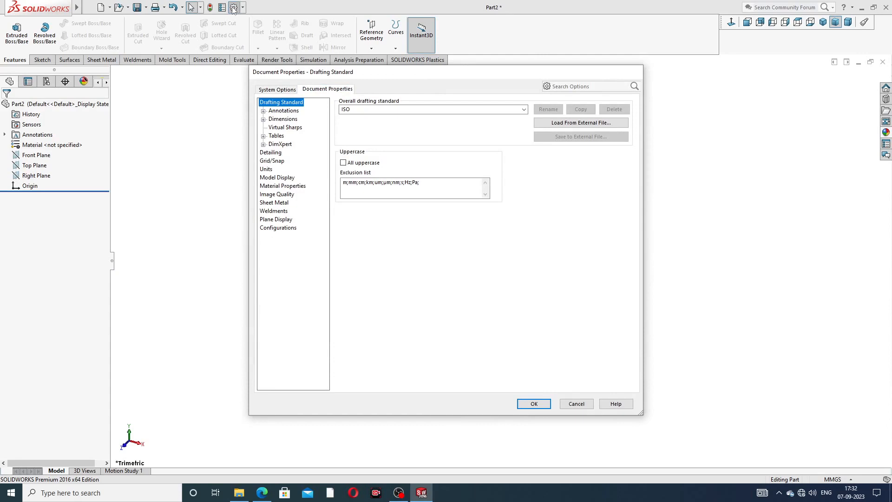
{"action": "left_click", "coordinate": [278, 195]}
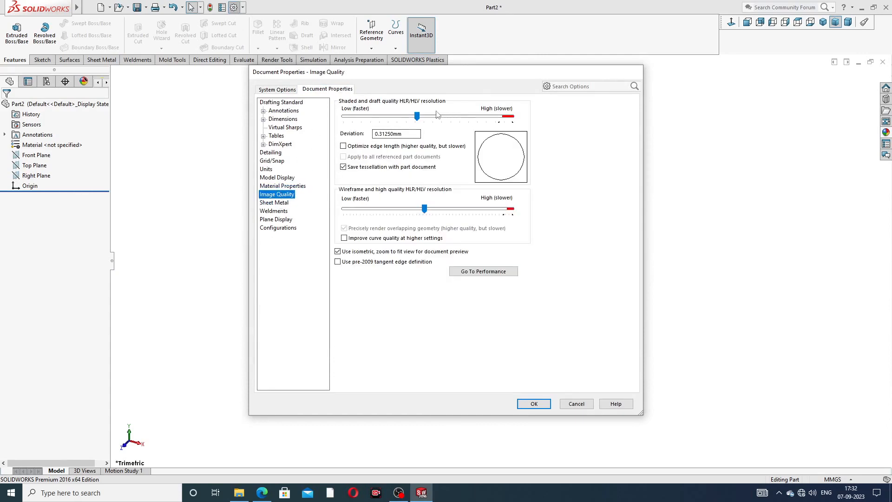
{"action": "mouse_move", "coordinate": [417, 117]}
{"action": "left_mouse_down"}
{"action": "mouse_move", "coordinate": [409, 116]}
{"action": "mouse_move", "coordinate": [539, 133]}
{"action": "left_mouse_up"}
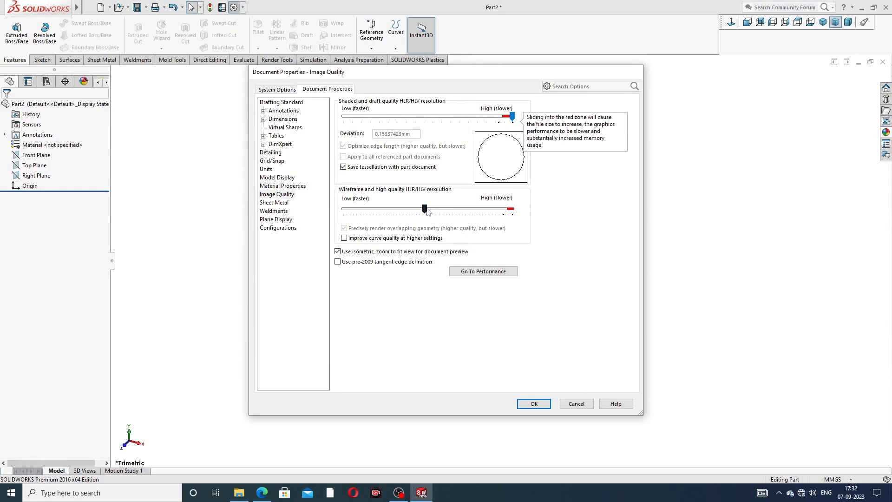
{"action": "left_click_drag", "start_coordinate": [424, 209], "coordinate": [527, 221]}
{"action": "left_click", "coordinate": [534, 404]}
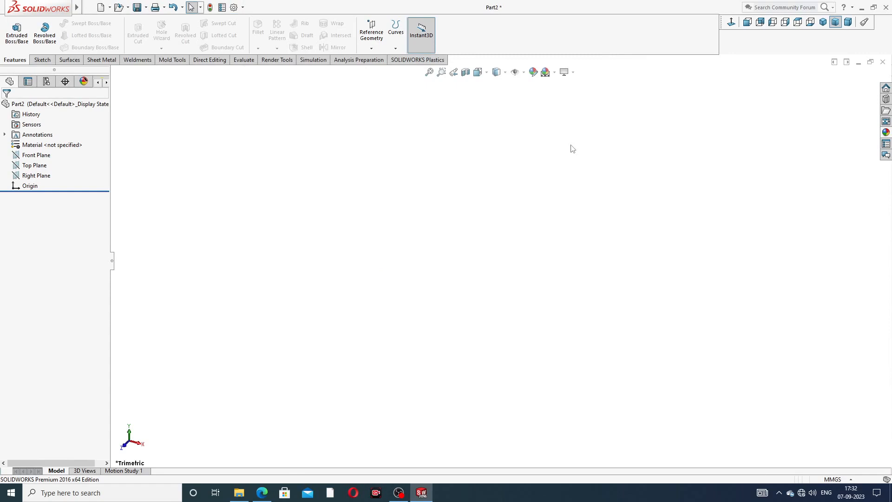
{"action": "left_click", "coordinate": [555, 73]}
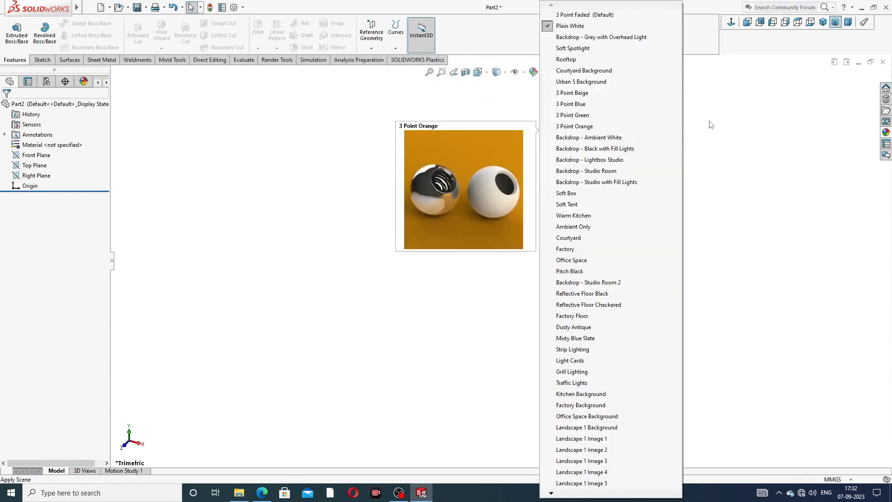
{"action": "left_click", "coordinate": [720, 152]}
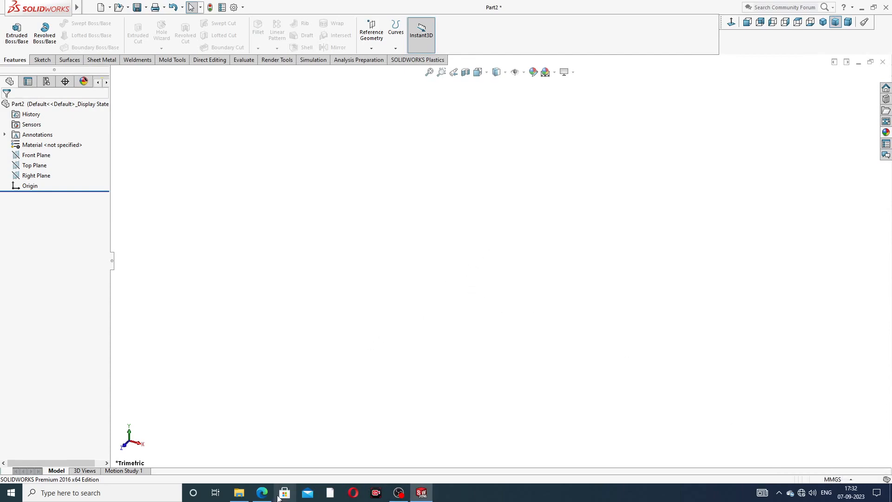
Consult the PART-07 bonnet drawing and start a sketch on the Front Plane of the new part
{"action": "left_click", "coordinate": [262, 493]}
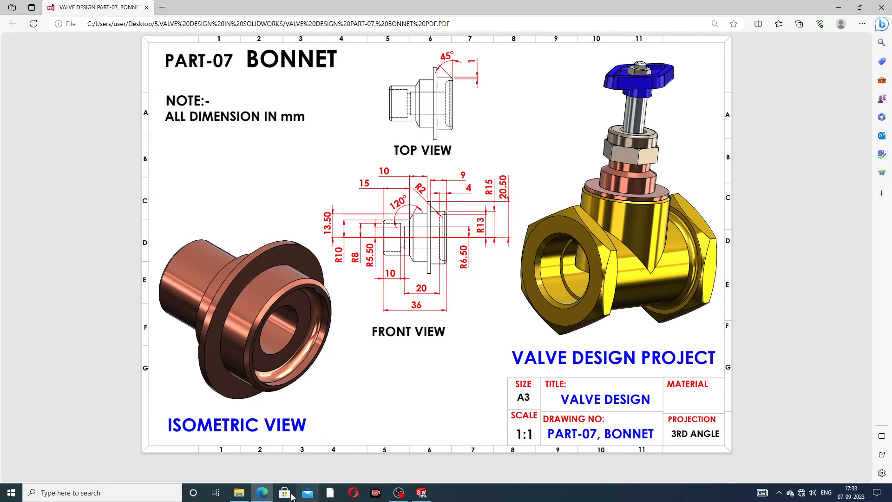
{"action": "left_click", "coordinate": [268, 497]}
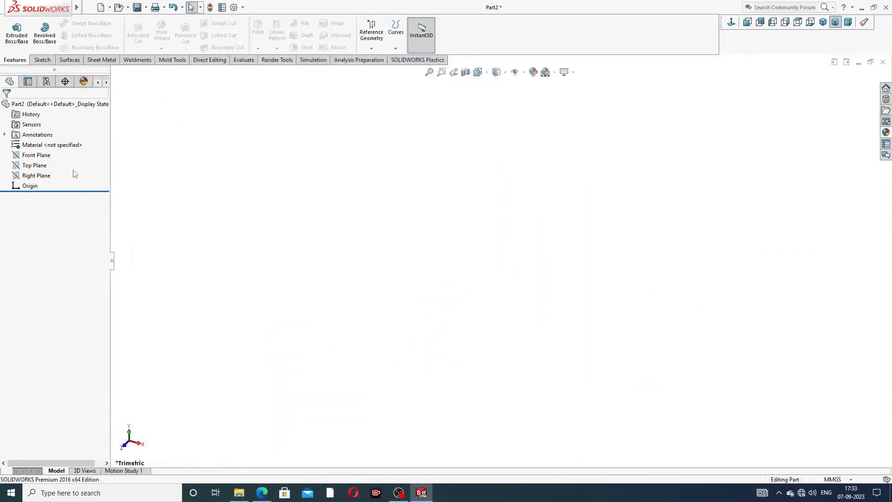
{"action": "left_click", "coordinate": [262, 492]}
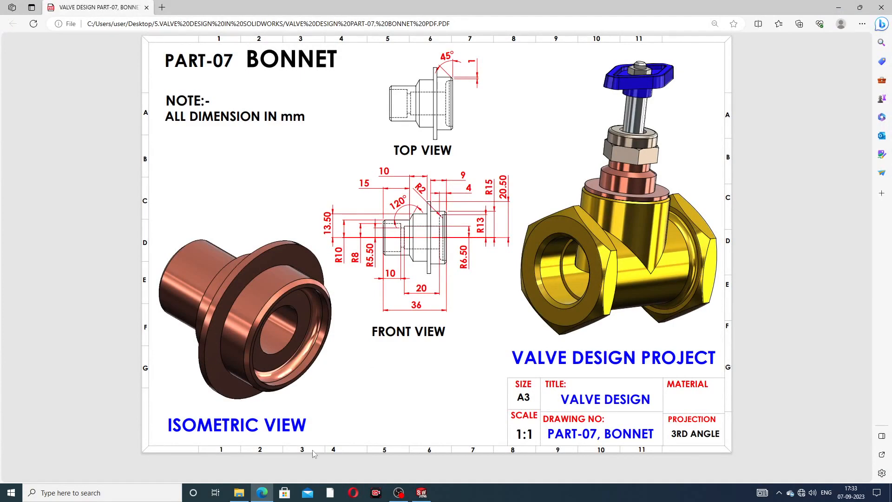
{"action": "left_click", "coordinate": [264, 494]}
{"action": "left_click", "coordinate": [37, 155]}
{"action": "left_click", "coordinate": [52, 144]}
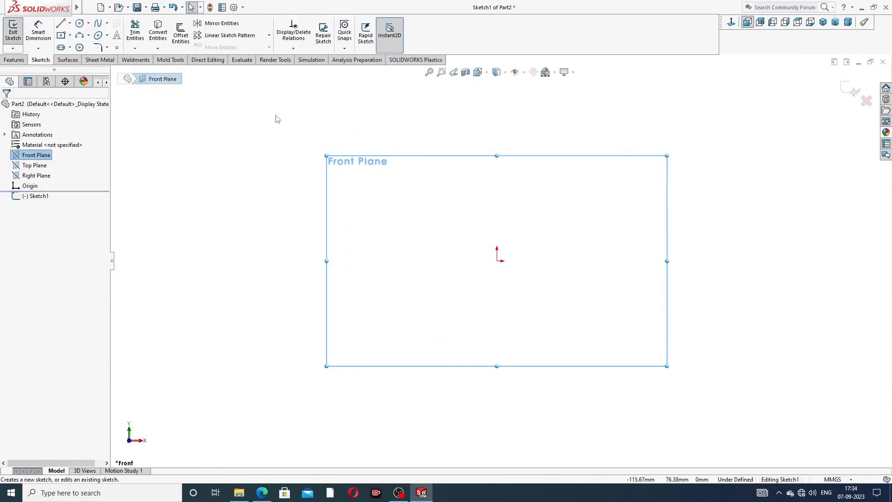
Draw a horizontal centerline about 126 mm long starting at the origin, extending along the positive X direction
{"action": "left_click", "coordinate": [70, 23]}
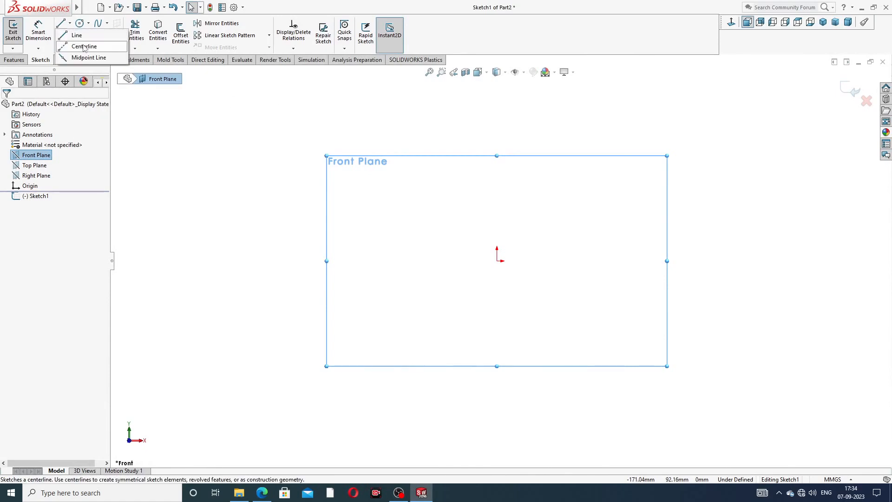
{"action": "left_click", "coordinate": [84, 47]}
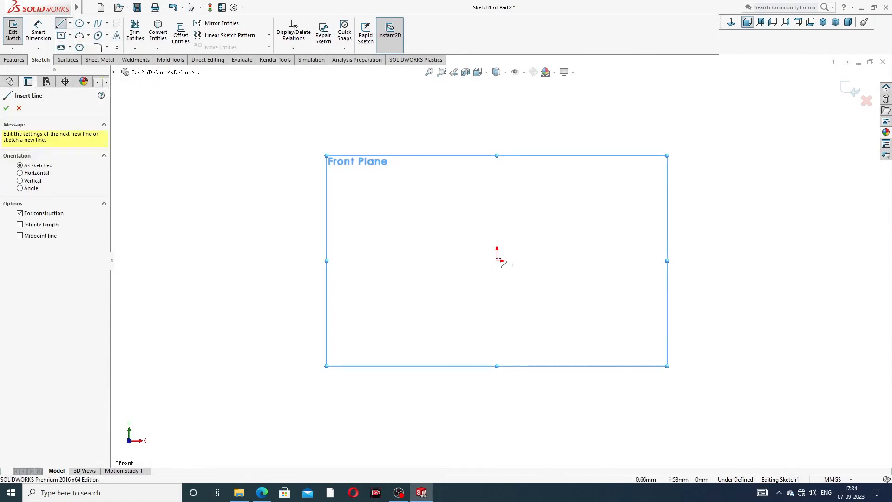
{"action": "left_click", "coordinate": [498, 260]}
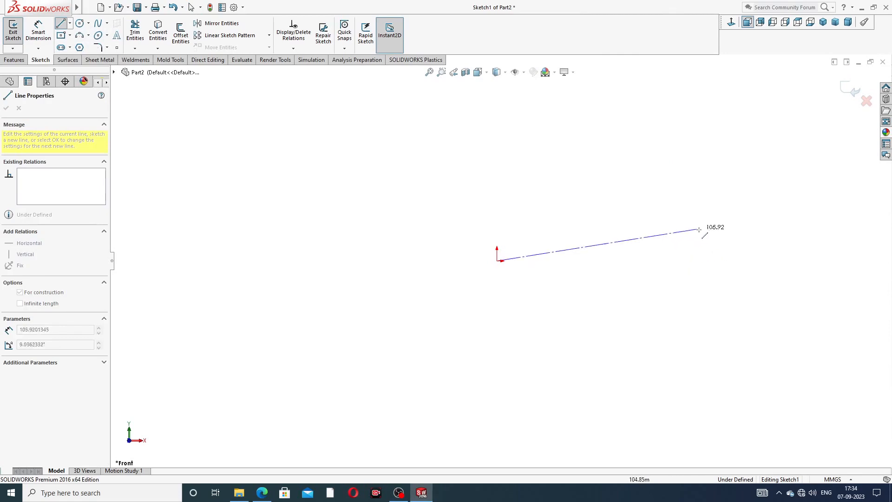
{"action": "left_click", "coordinate": [738, 260]}
{"action": "right_click", "coordinate": [781, 210]}
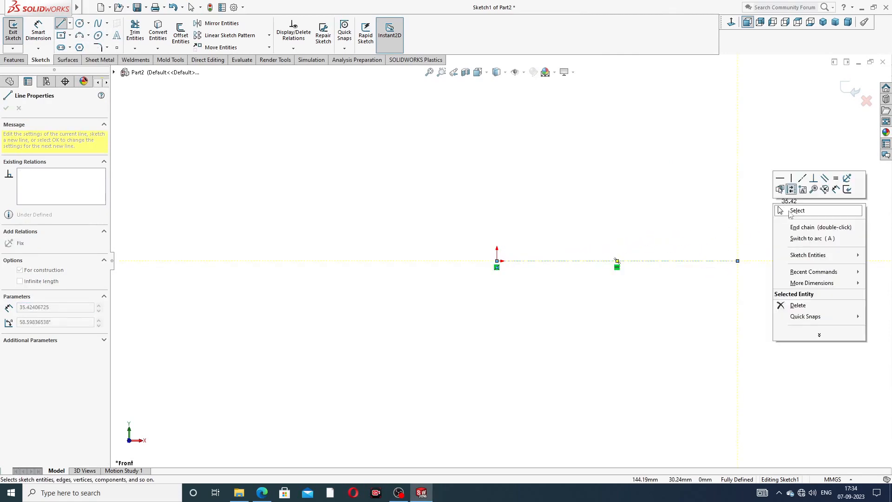
{"action": "left_click", "coordinate": [796, 211]}
{"action": "scroll", "coordinate": [693, 259], "scroll_direction": "down", "scroll_amount": 1}
{"action": "scroll", "coordinate": [674, 278], "scroll_direction": "down", "scroll_amount": 1}
{"action": "scroll", "coordinate": [660, 265], "scroll_direction": "up", "scroll_amount": 2}
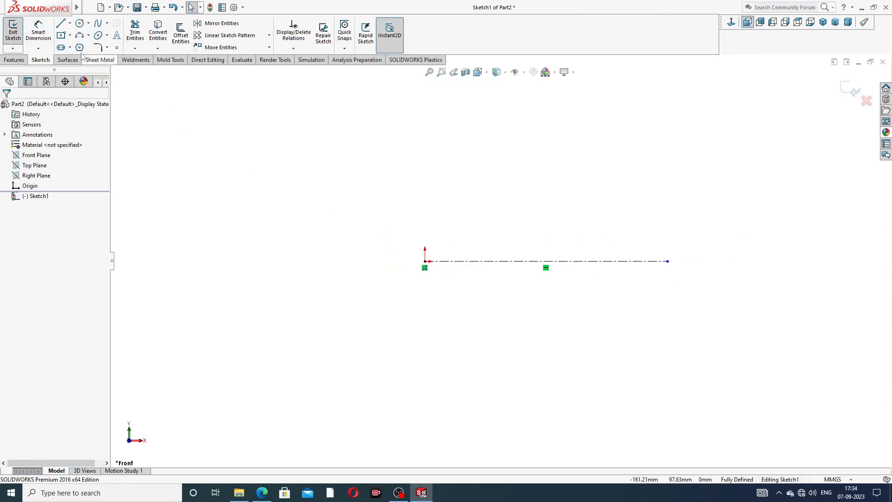
Dimension the horizontal centerline's length and set it to 36 mm
{"action": "left_click", "coordinate": [38, 31]}
{"action": "left_click", "coordinate": [523, 261]}
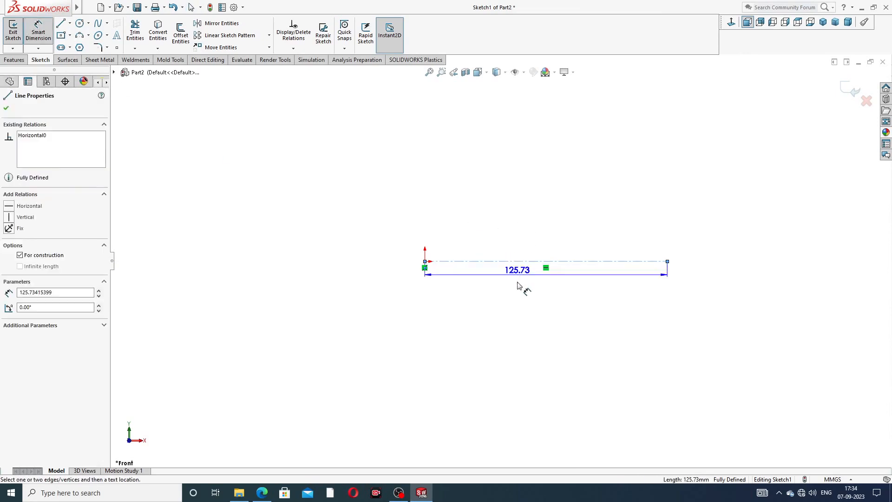
{"action": "left_click", "coordinate": [519, 304]}
{"action": "type", "text": "36"}
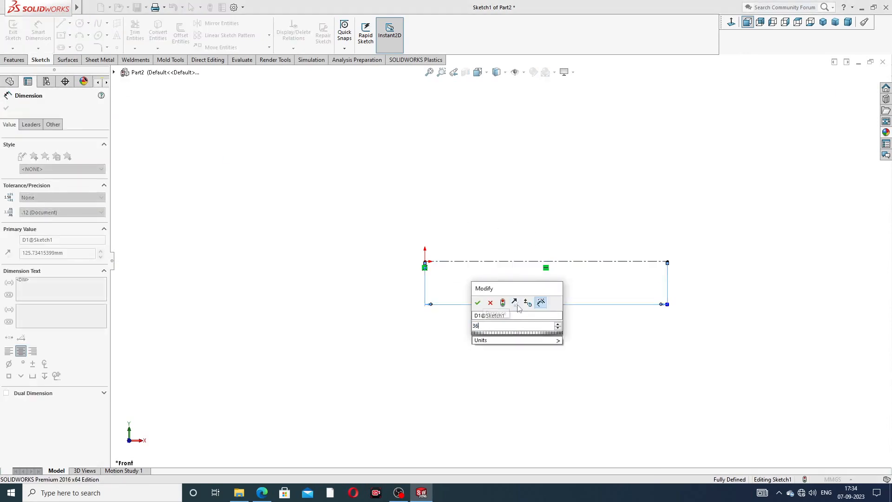
{"action": "key", "text": "Return"}
{"action": "left_click", "coordinate": [600, 208]}
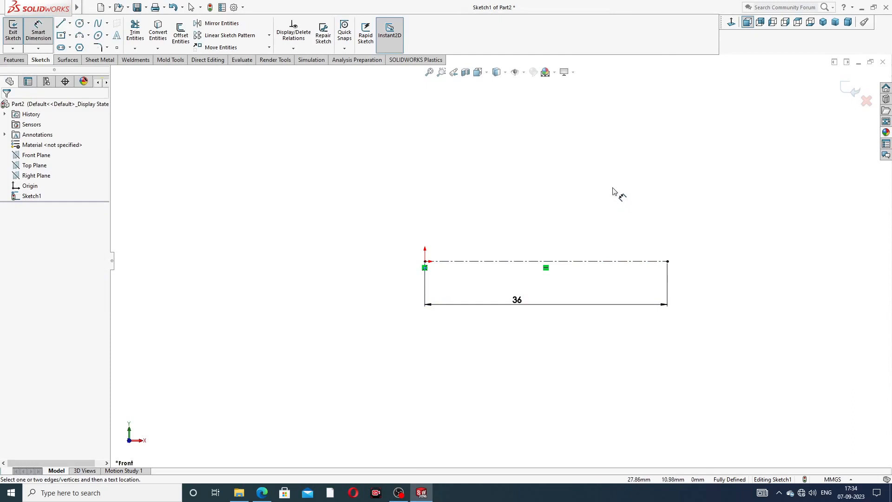
{"action": "right_click", "coordinate": [612, 194]}
{"action": "left_click", "coordinate": [637, 138]}
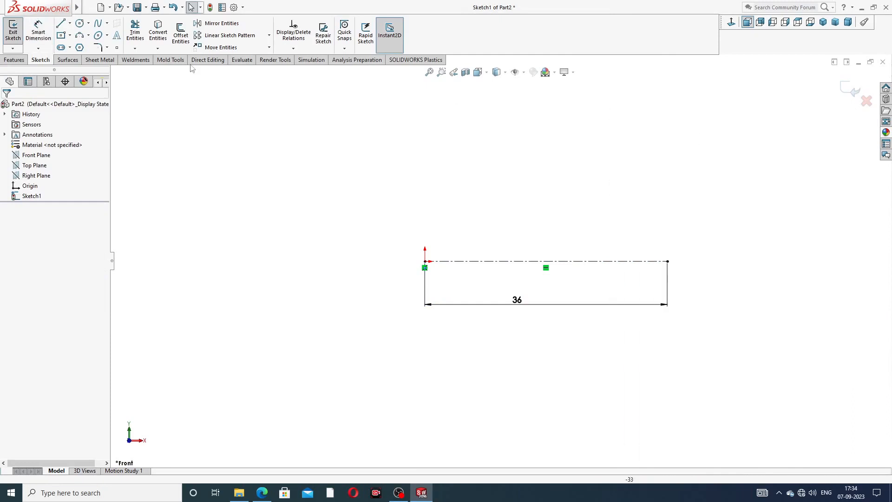
Begin sketching the bonnet's profile at the horizontal centerline with the Line tool, using as-sketched orientation
{"action": "left_click", "coordinate": [60, 24]}
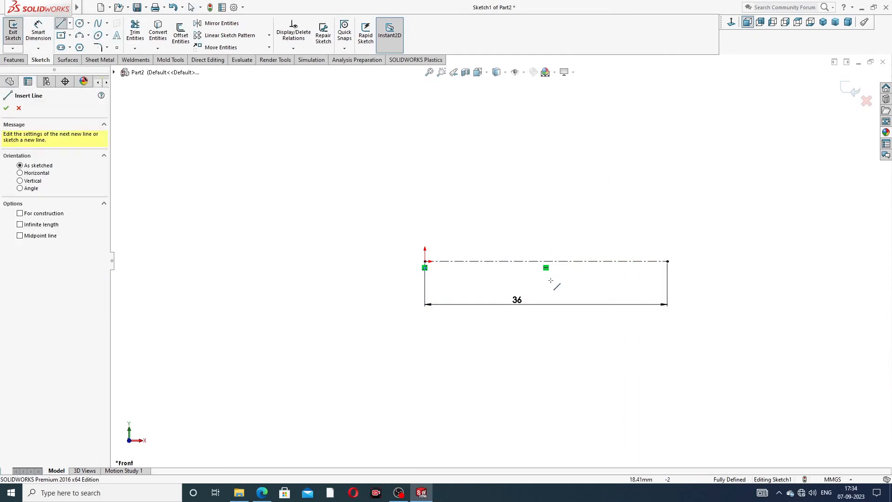
{"action": "scroll", "coordinate": [558, 284], "scroll_direction": "down", "scroll_amount": 2}
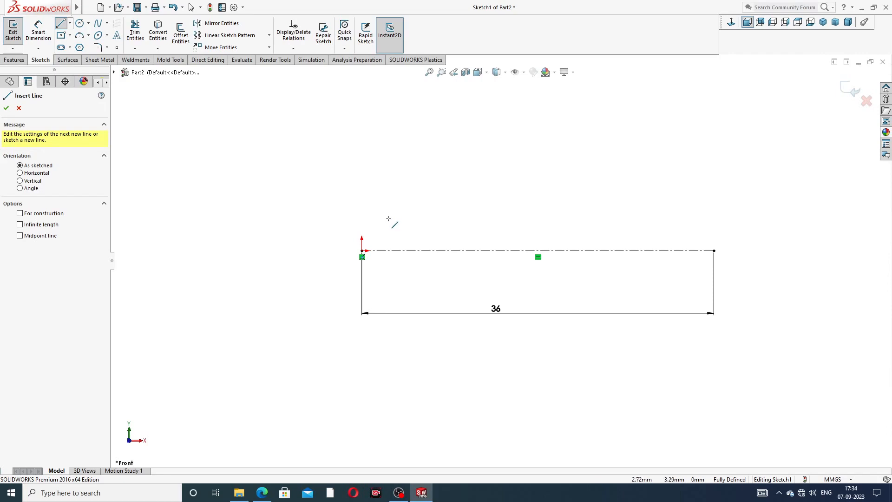
Sketch the profile's start above the origin: a short vertical, an about 10.2 mm horizontal, an about 3.3 mm slope at 52°, and a short horizontal line
{"action": "left_click", "coordinate": [361, 198]}
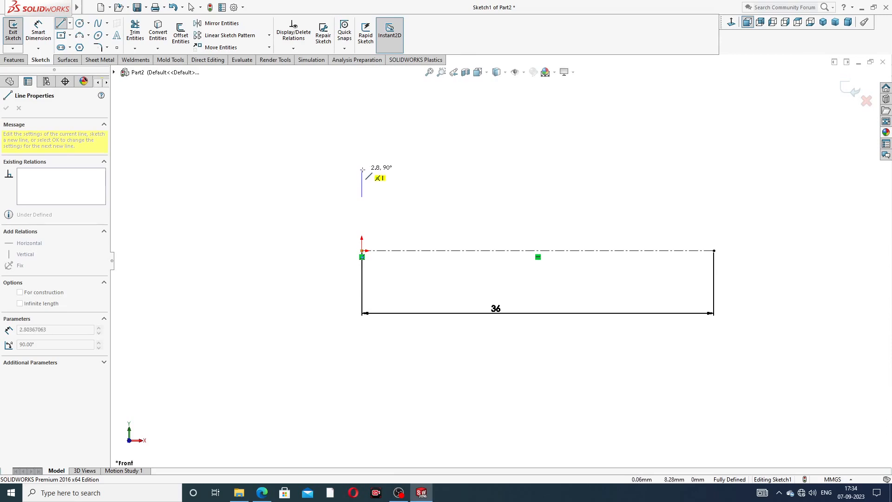
{"action": "left_click", "coordinate": [362, 173]}
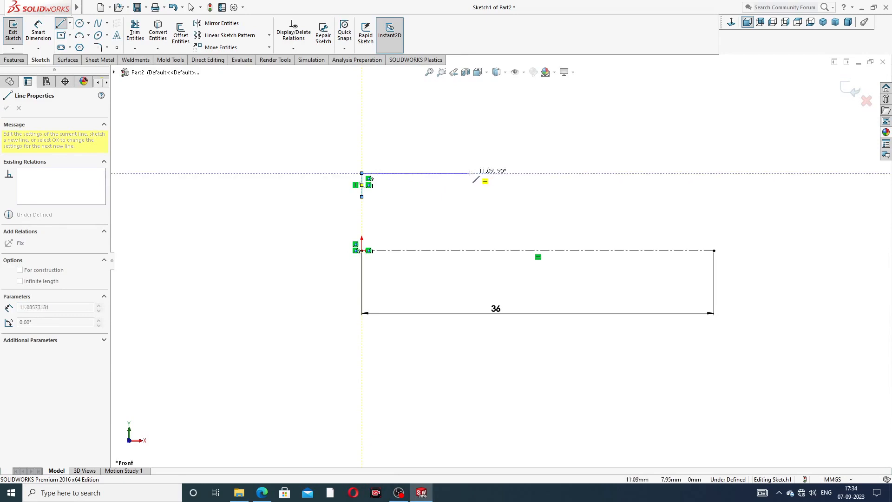
{"action": "left_click", "coordinate": [461, 173]}
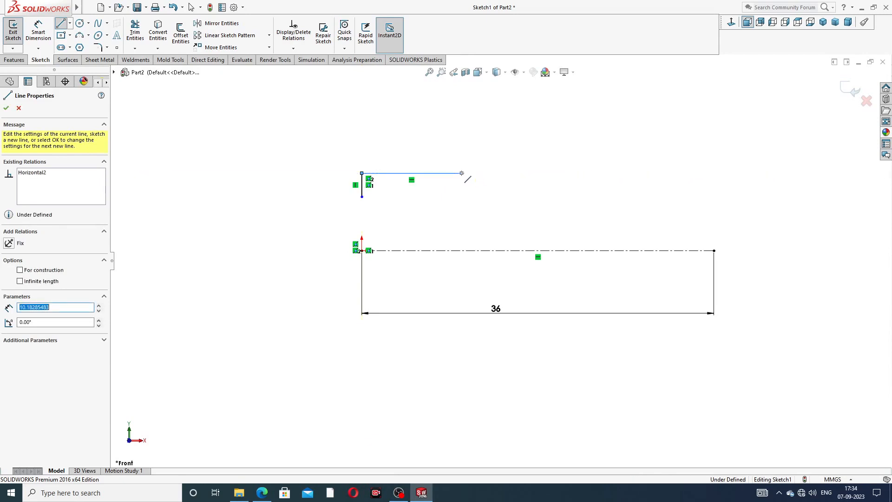
{"action": "double_click", "coordinate": [481, 148]}
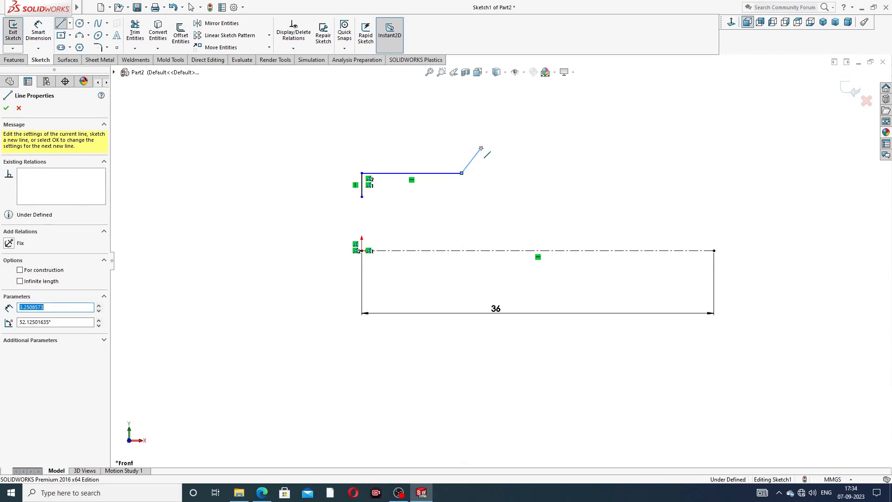
{"action": "left_click", "coordinate": [481, 148]}
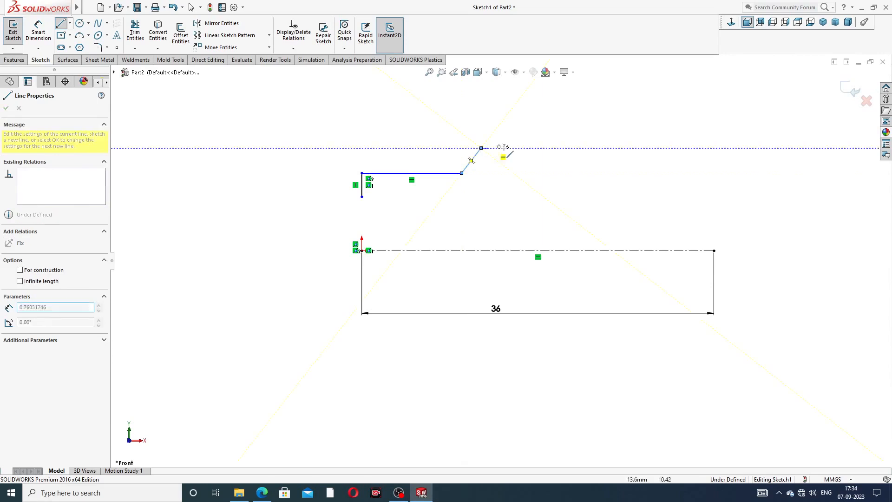
{"action": "left_click", "coordinate": [528, 148]}
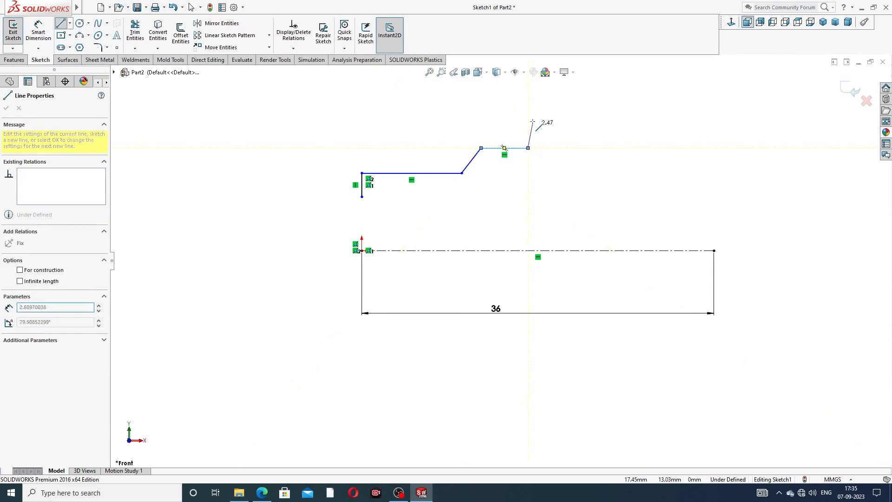
Continue the profile with a raised collar about 2.9 mm wide and a horizontal line ending above the centerline's far endpoint
{"action": "left_click", "coordinate": [528, 93]}
{"action": "double_click", "coordinate": [556, 93]}
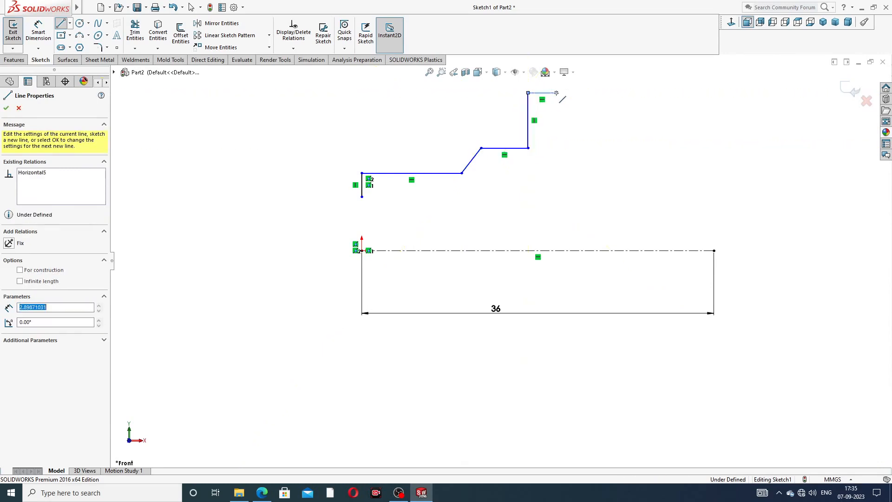
{"action": "left_click", "coordinate": [557, 93]}
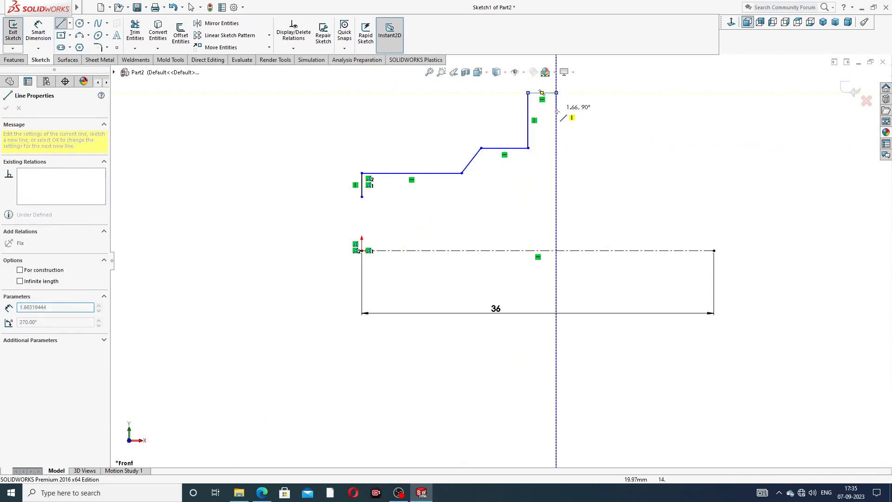
{"action": "left_click", "coordinate": [557, 136]}
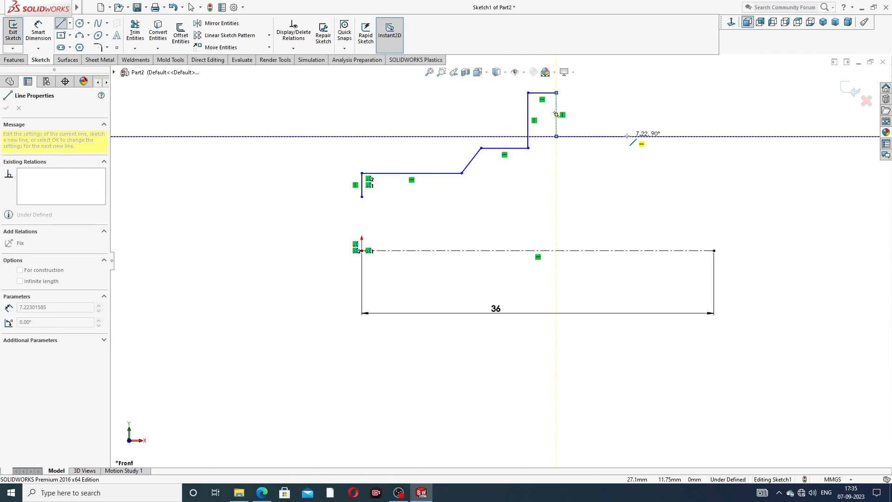
{"action": "left_click", "coordinate": [714, 137]}
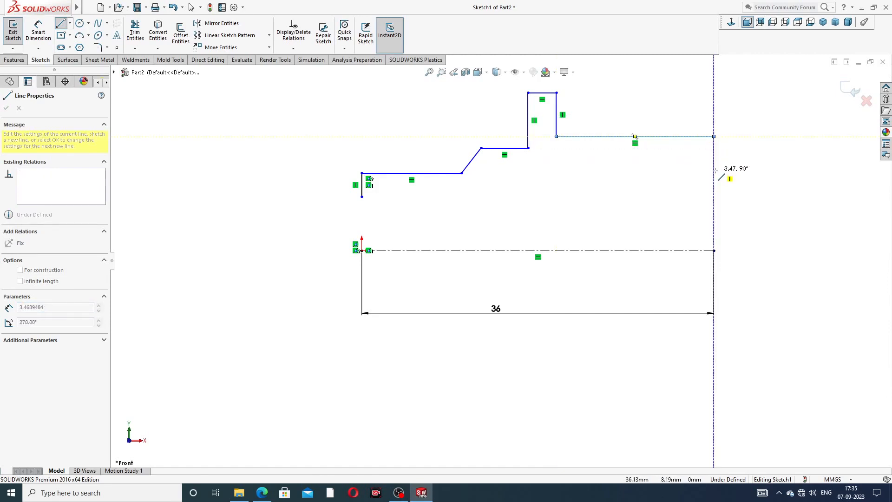
Draw the right end face about 3.5 mm down, step the profile inward and down, and add an inner horizontal line about 16 mm long
{"action": "left_click", "coordinate": [714, 169]}
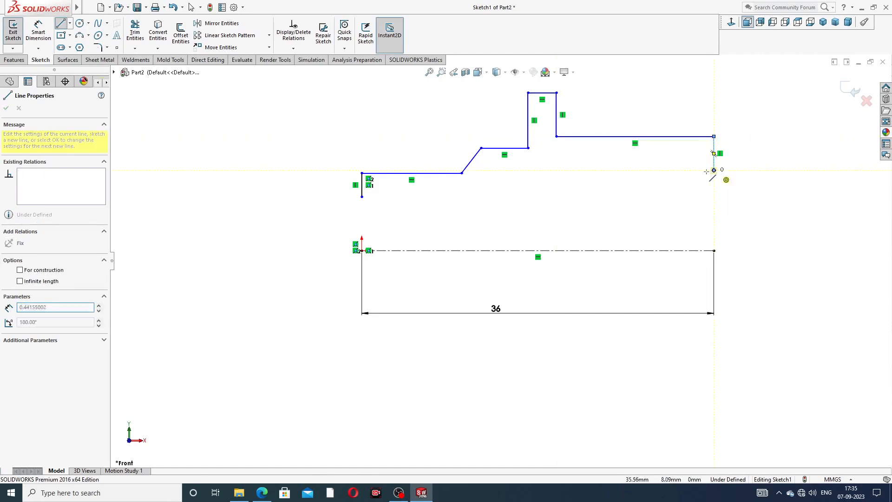
{"action": "left_click", "coordinate": [679, 171]}
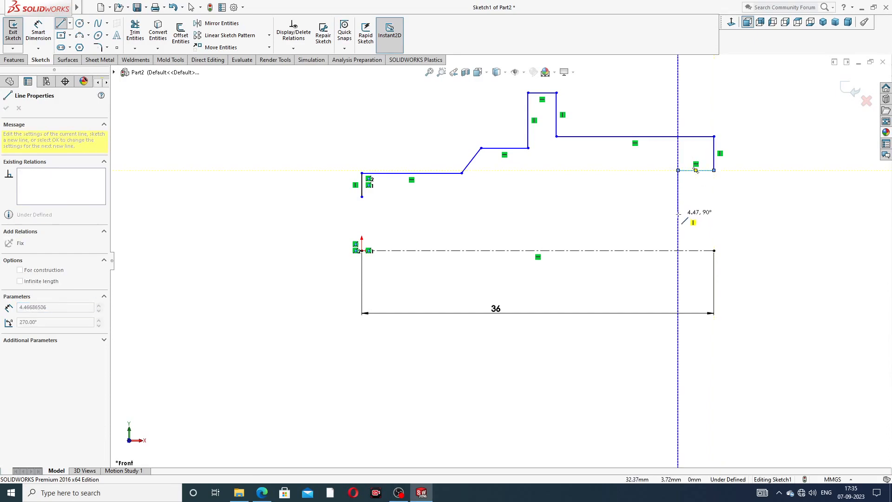
{"action": "left_click", "coordinate": [678, 219]}
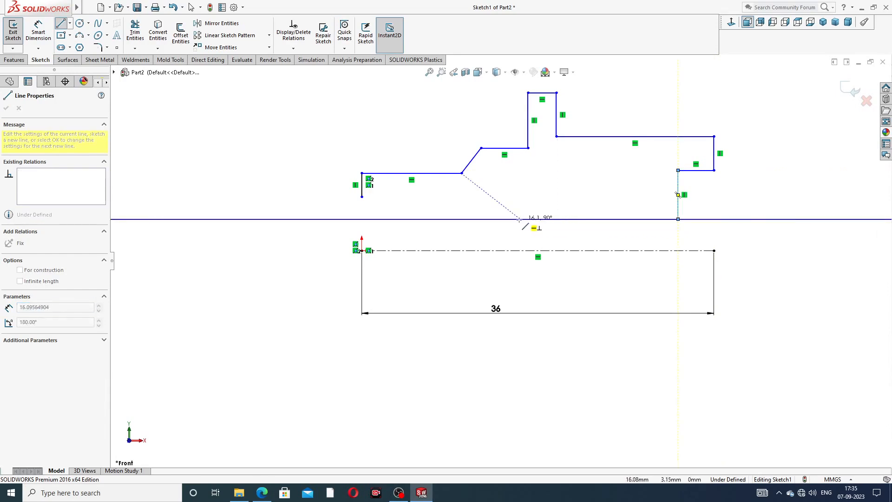
{"action": "left_click", "coordinate": [520, 219]}
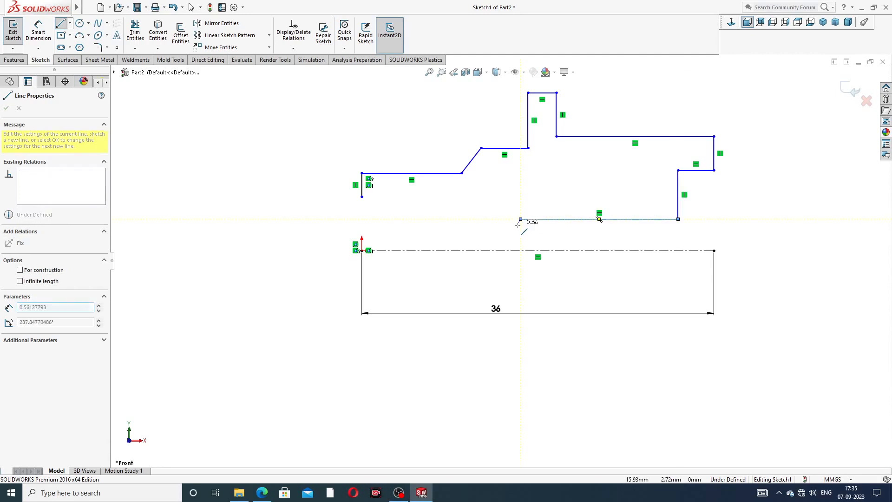
Draw the inner shoulder with an about 2.6 mm wide ledge near the centerline, and close the profile at its starting point
{"action": "left_click", "coordinate": [494, 231]}
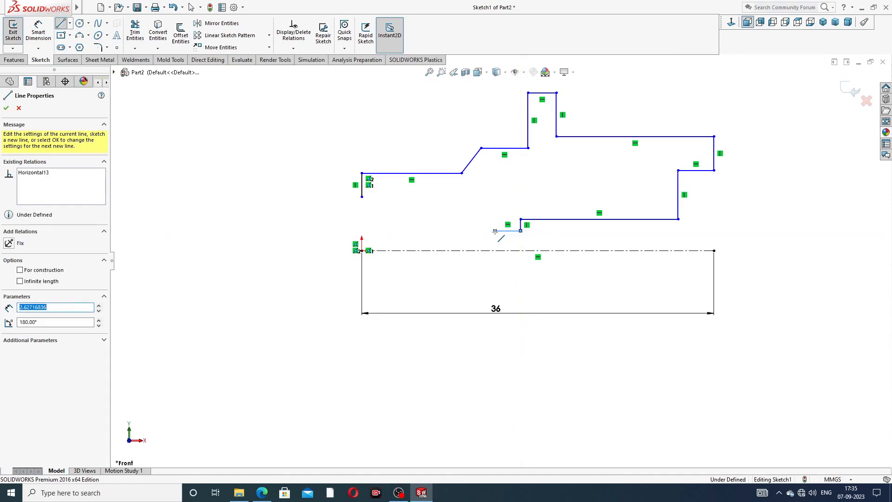
{"action": "left_click", "coordinate": [495, 231]}
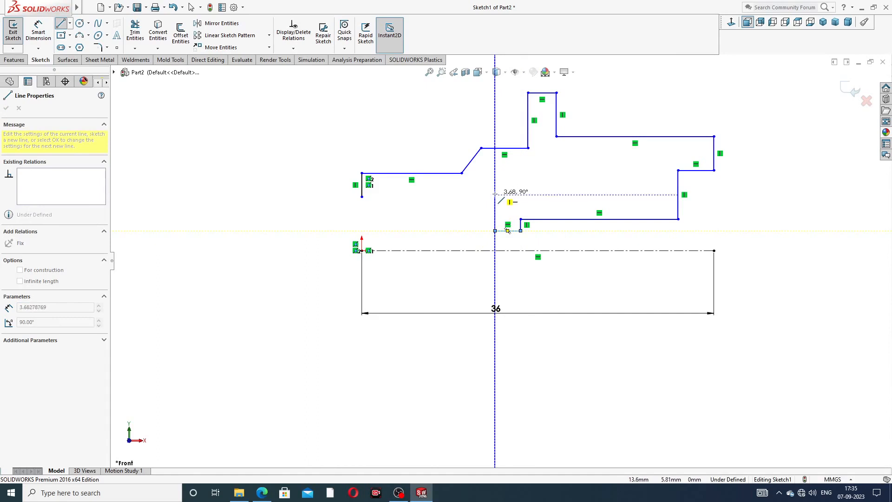
{"action": "left_click", "coordinate": [495, 198]}
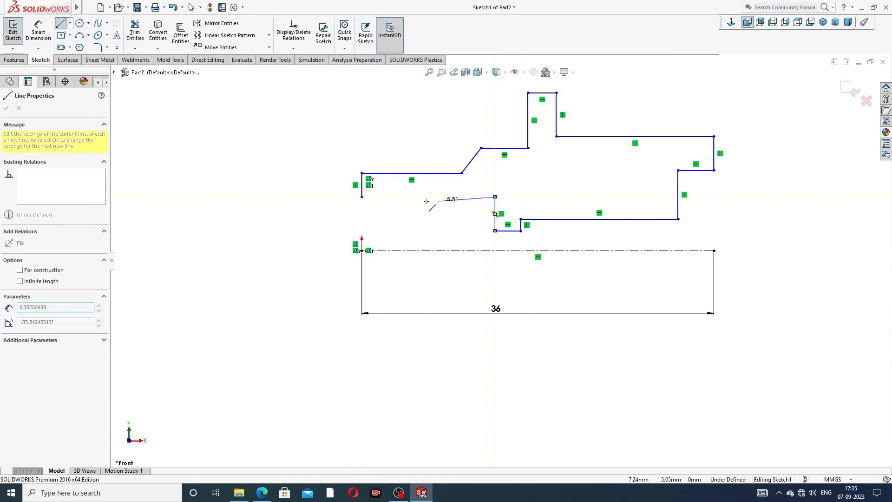
{"action": "left_click", "coordinate": [363, 196]}
{"action": "right_click", "coordinate": [687, 107]}
{"action": "left_click", "coordinate": [710, 112]}
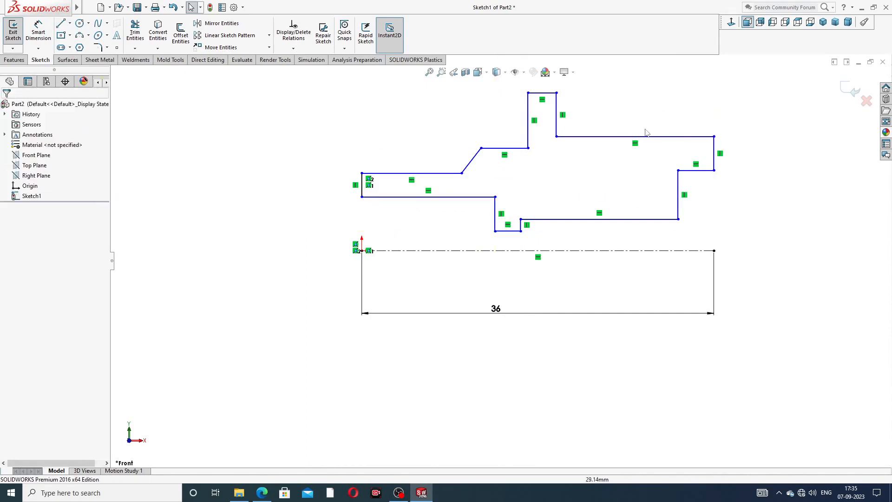
Add a vertical relation between the profile's lower-left corner and the origin
{"action": "scroll", "coordinate": [682, 92], "scroll_direction": "down", "scroll_amount": 1}
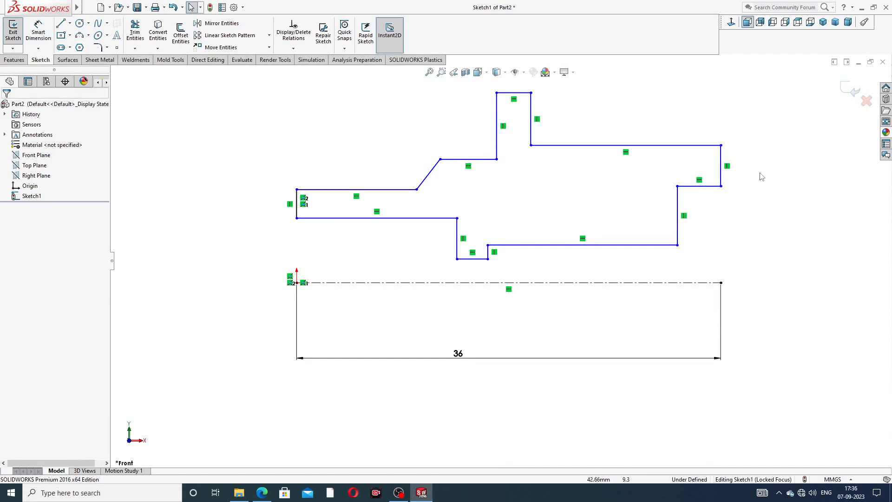
{"action": "left_click", "coordinate": [38, 30]}
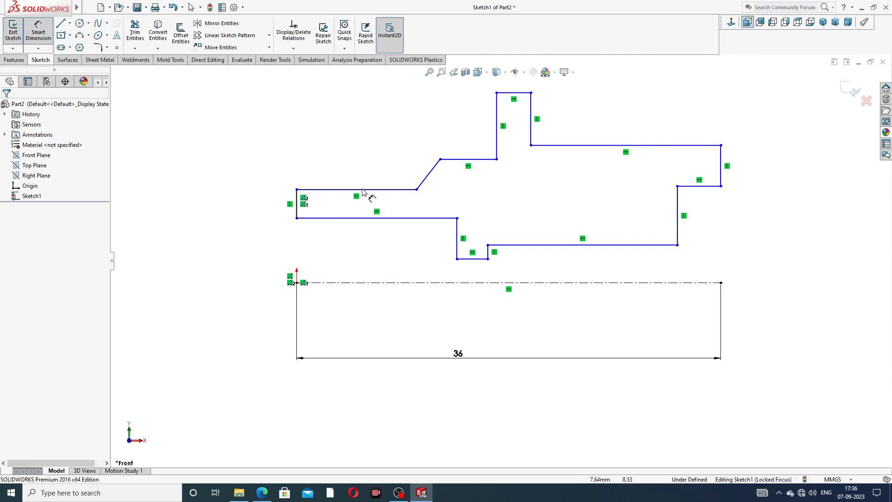
{"action": "right_click", "coordinate": [314, 160]}
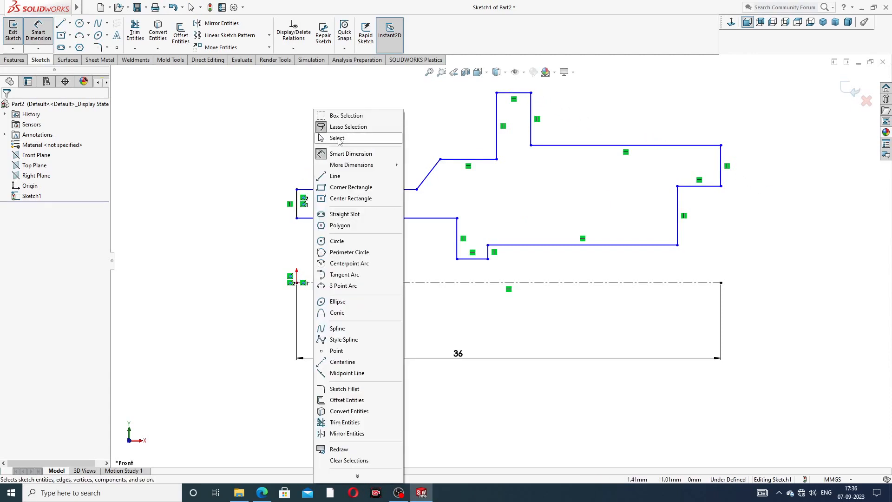
{"action": "left_click", "coordinate": [337, 138]}
{"action": "left_click", "coordinate": [297, 218]}
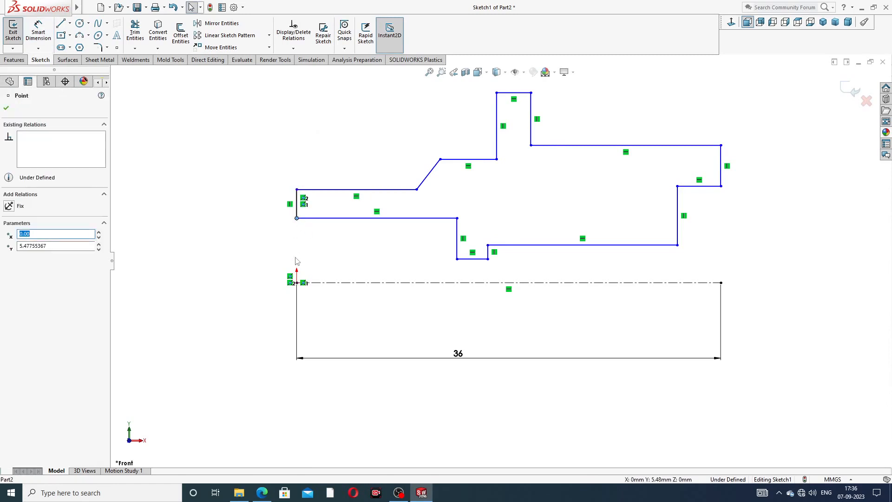
{"action": "left_click", "coordinate": [297, 283], "text": "ctrl"}
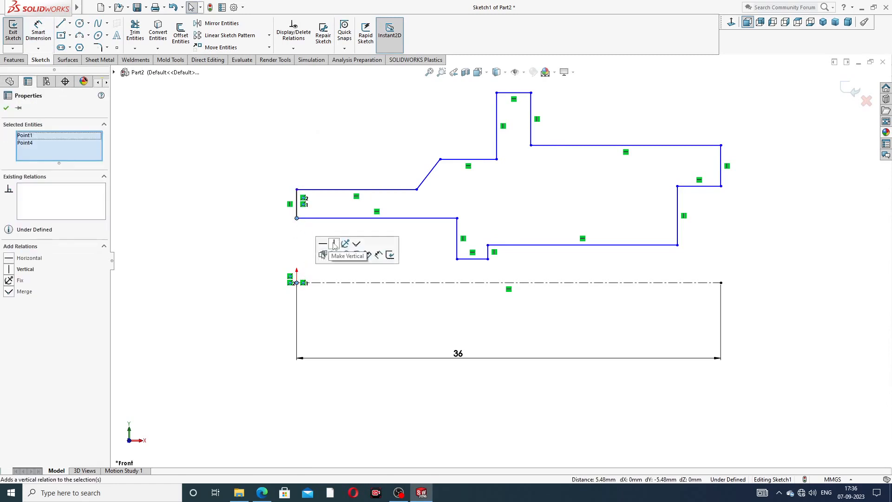
{"action": "left_click", "coordinate": [267, 219]}
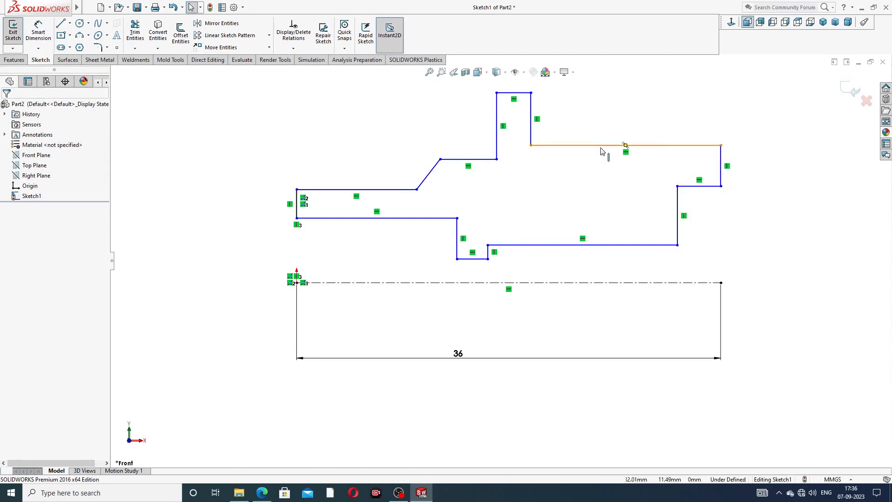
Dimension the horizontal distance between the profile's upper-left corner and its upper-right end corner as 36 mm
{"action": "left_click", "coordinate": [38, 32]}
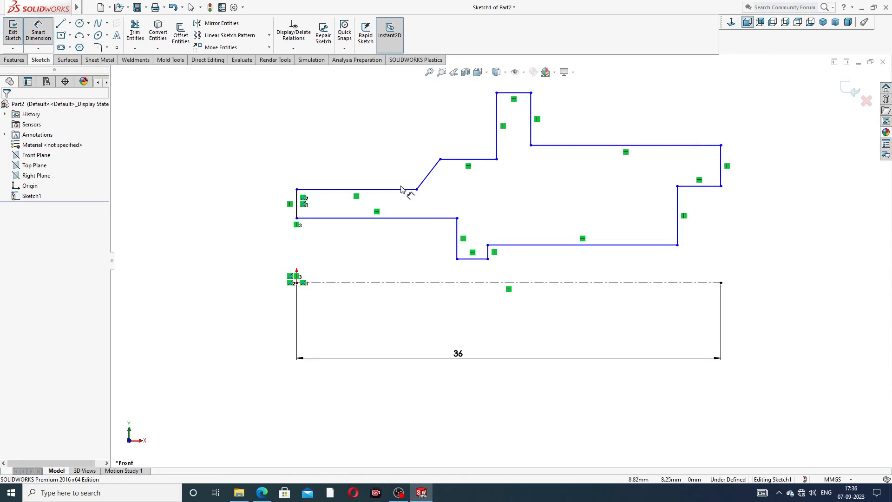
{"action": "left_click", "coordinate": [297, 190]}
{"action": "left_click", "coordinate": [721, 146]}
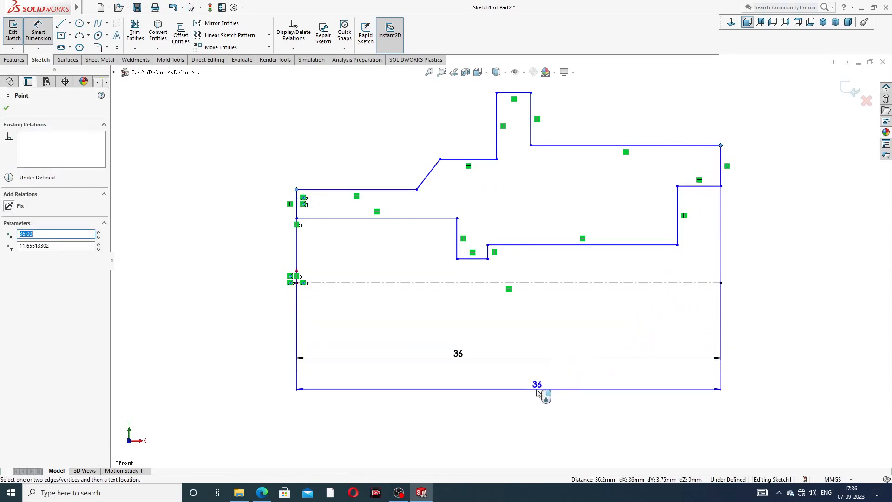
{"action": "left_click", "coordinate": [540, 393]}
{"action": "type", "text": "3"}
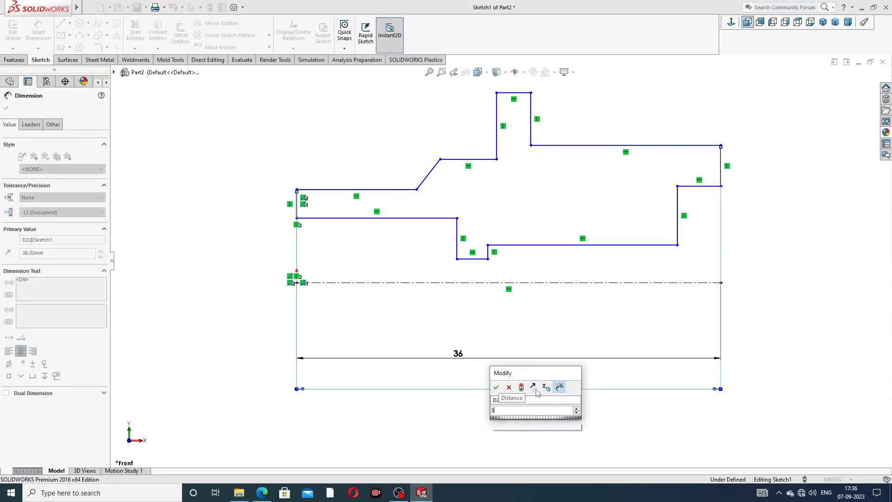
{"action": "type", "text": "6"}
{"action": "key", "text": "Return"}
{"action": "left_click", "coordinate": [801, 225]}
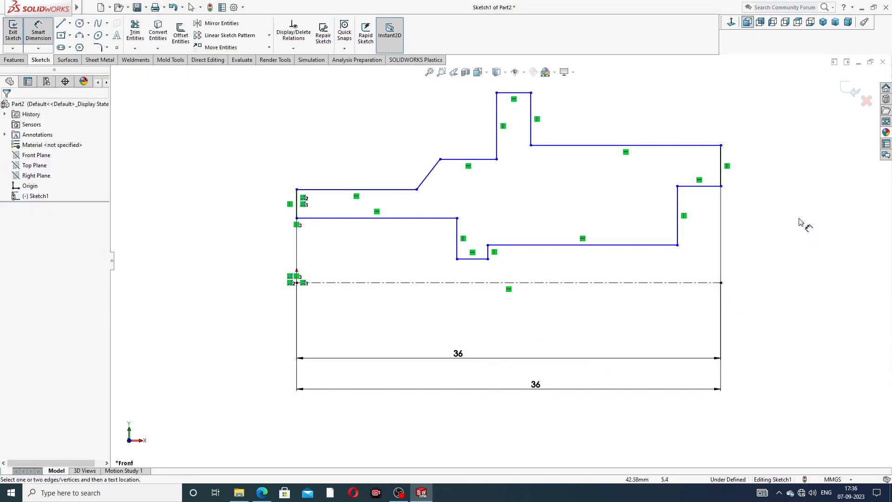
Reposition the two 36 mm dimensions beneath the centerline so they are spaced clearly apart
{"action": "left_click_drag", "start_coordinate": [535, 389], "coordinate": [532, 384]}
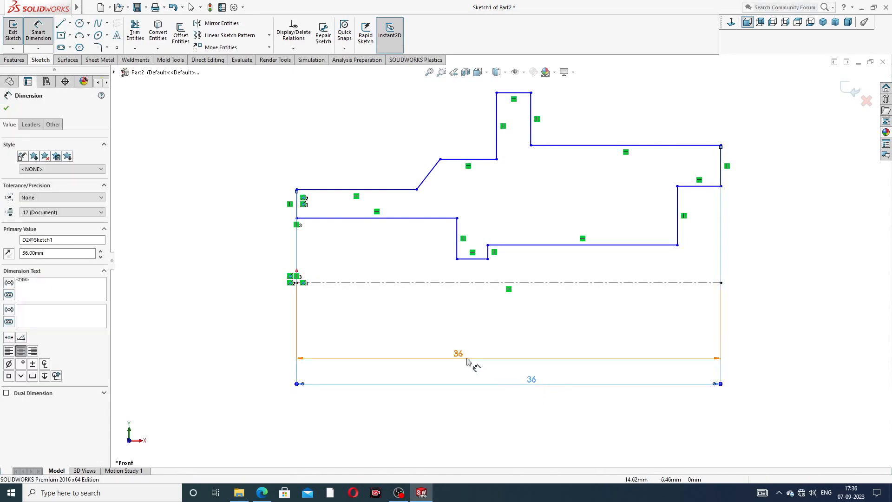
{"action": "left_click_drag", "start_coordinate": [454, 353], "coordinate": [479, 338]}
{"action": "left_click", "coordinate": [800, 269]}
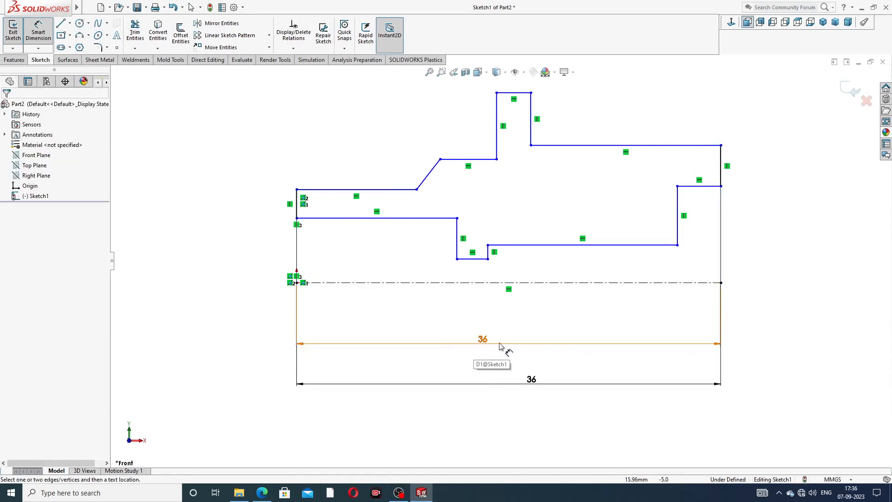
{"action": "left_click_drag", "start_coordinate": [553, 377], "coordinate": [505, 375]}
{"action": "left_click", "coordinate": [763, 255]}
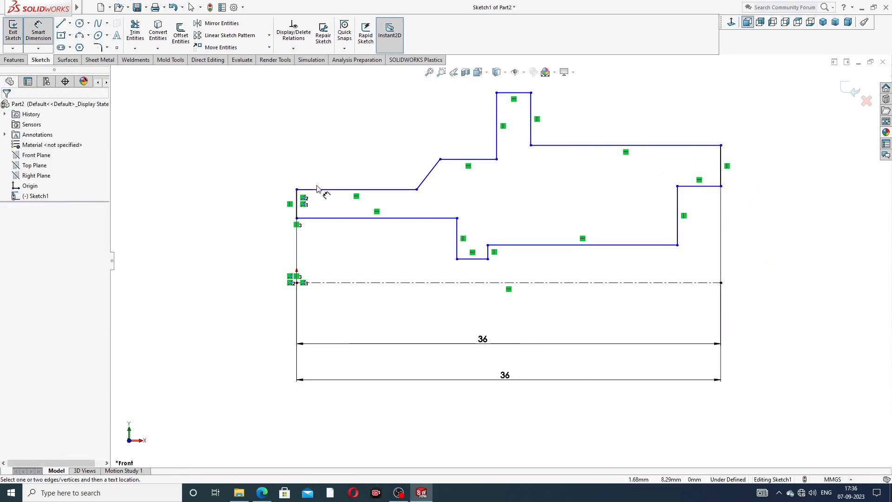
Dimension the distance from the profile's upper-left horizontal line to the centerline as 10 mm
{"action": "left_click", "coordinate": [354, 190]}
{"action": "left_click", "coordinate": [326, 283]}
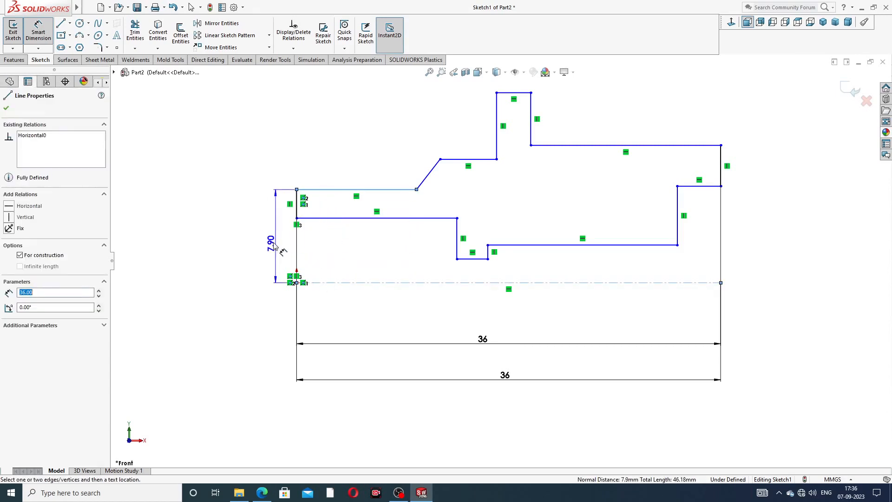
{"action": "left_click", "coordinate": [267, 237]}
{"action": "type", "text": "10"}
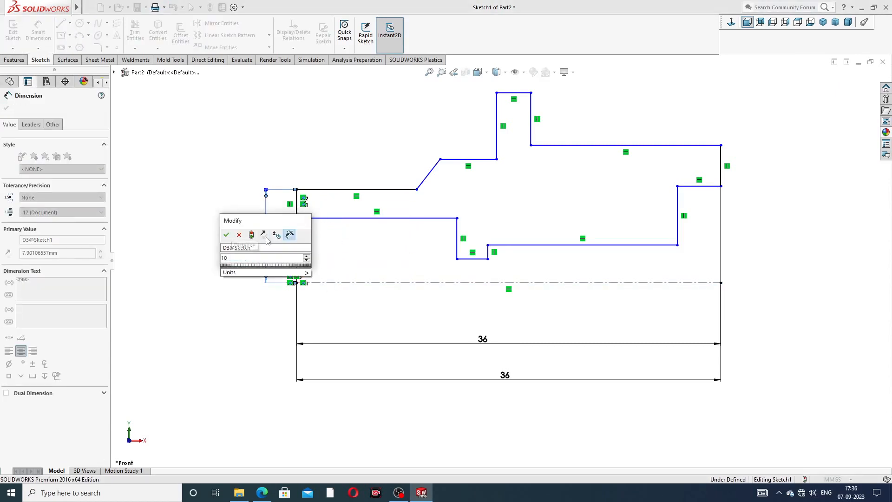
{"action": "key", "text": "Return"}
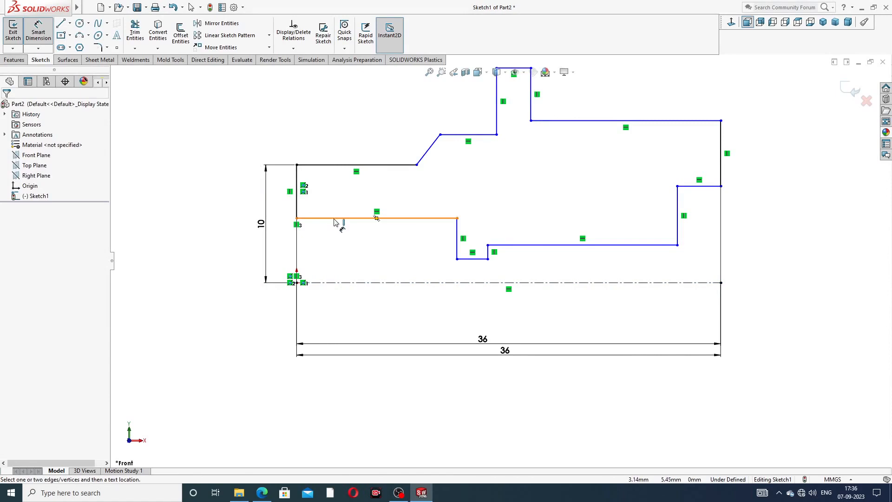
Dimension the distance from the profile's lower-left horizontal line to the centerline as 8 mm
{"action": "left_click", "coordinate": [342, 220]}
{"action": "left_click", "coordinate": [345, 282]}
{"action": "left_click", "coordinate": [341, 260]}
{"action": "type", "text": "8"}
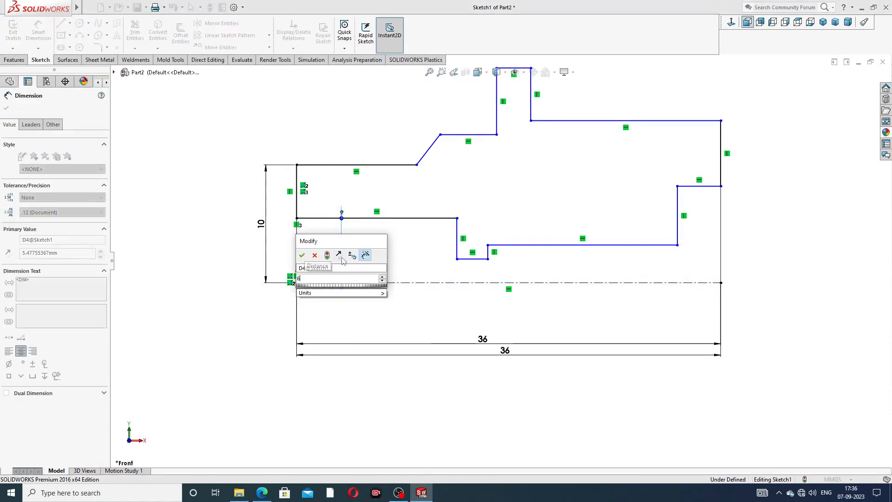
{"action": "key", "text": "Return"}
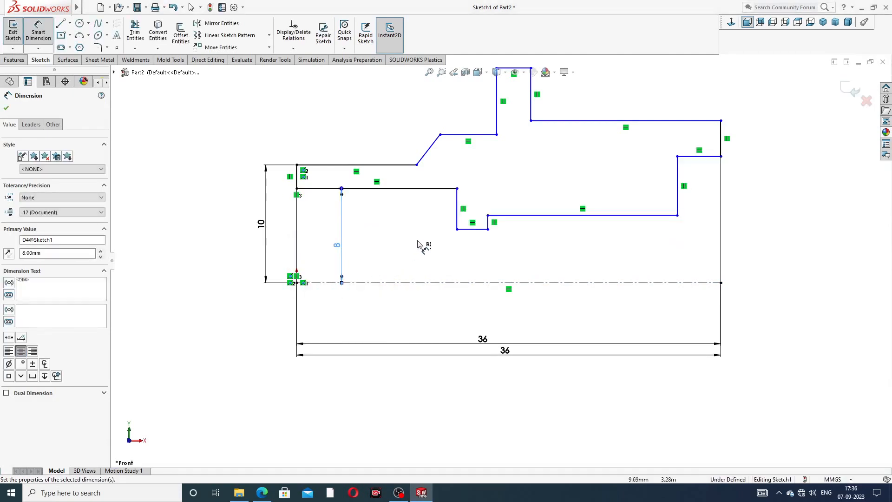
Reposition the 10 mm and 8 mm height dimensions outside the profile's left end, spaced clearly apart
{"action": "key", "text": "f"}
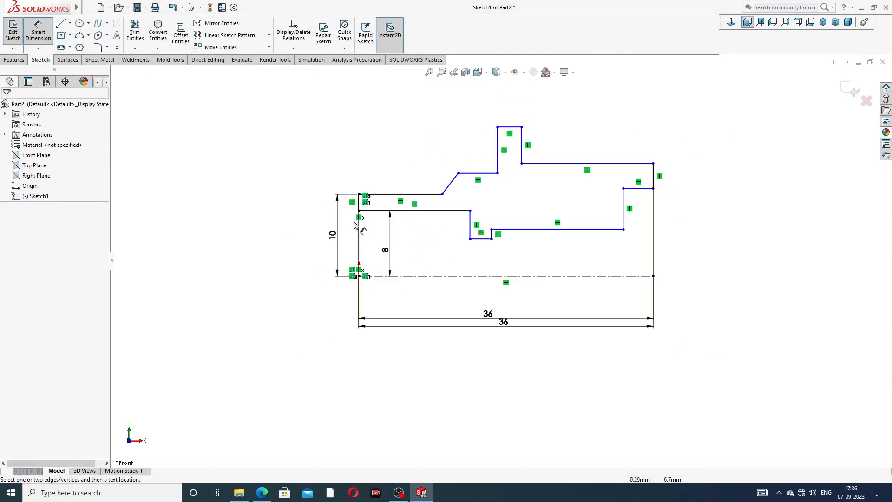
{"action": "left_click_drag", "start_coordinate": [332, 235], "coordinate": [291, 235]}
{"action": "left_click_drag", "start_coordinate": [385, 251], "coordinate": [329, 247]}
{"action": "left_click", "coordinate": [386, 250]}
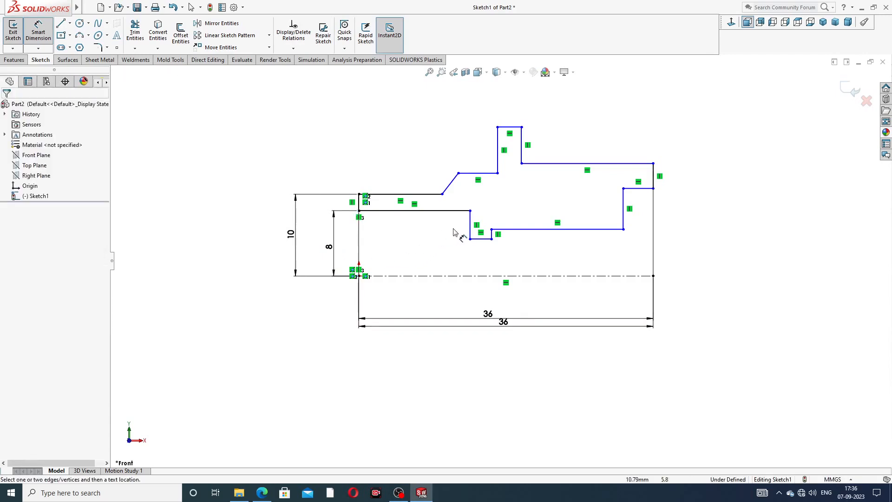
Consult the bonnet PDF drawing and dimension the short horizontal line above the sloped edge as 13.5 mm from the centerline
{"action": "left_click", "coordinate": [258, 495]}
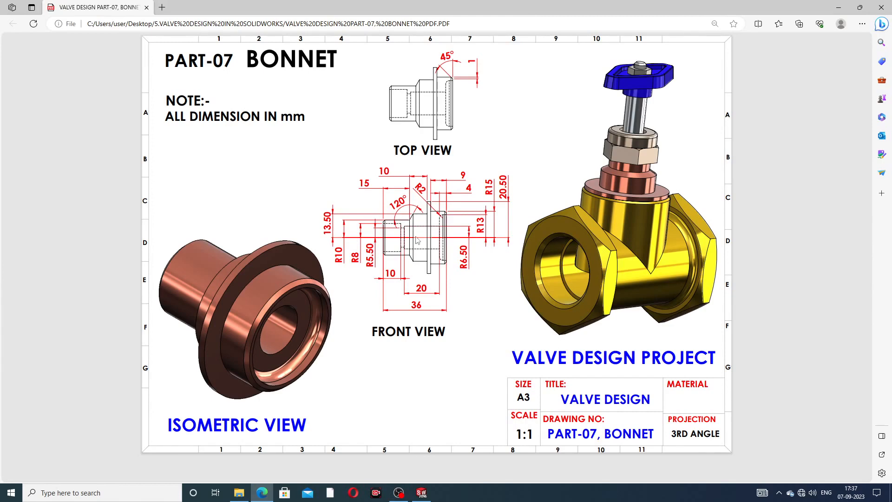
{"action": "left_click", "coordinate": [262, 492]}
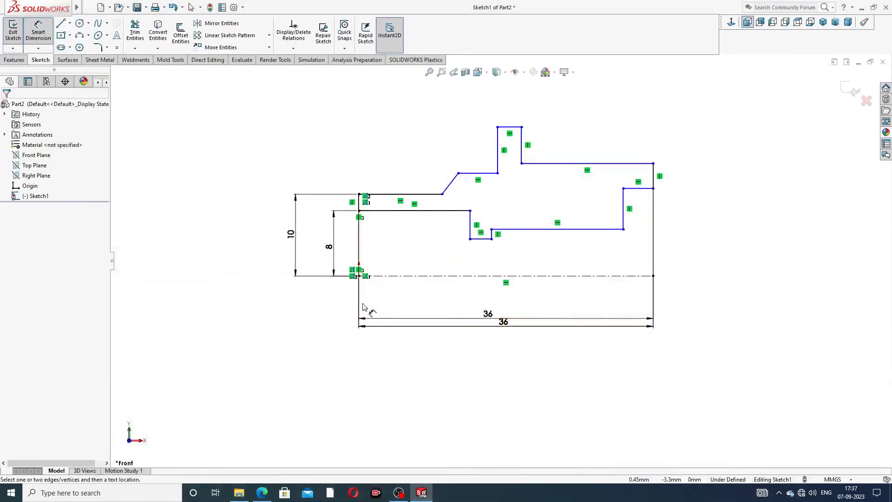
{"action": "left_click", "coordinate": [466, 174]}
{"action": "left_click", "coordinate": [460, 276]}
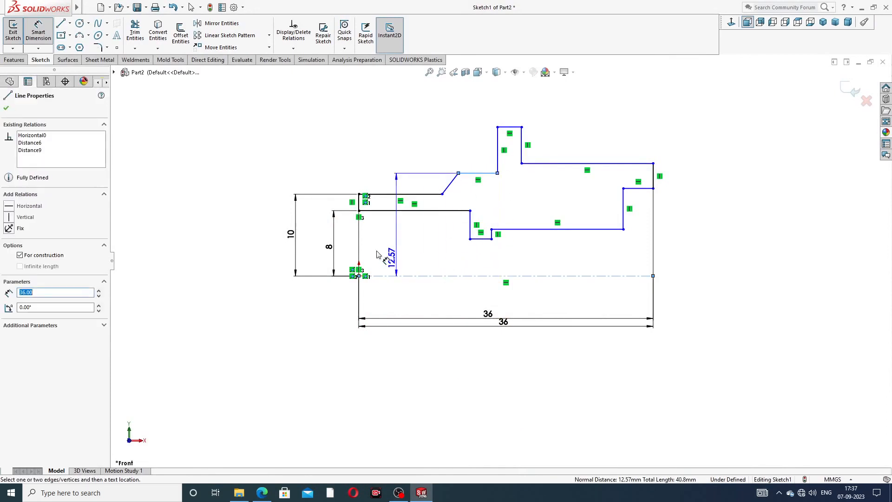
{"action": "left_click", "coordinate": [267, 237]}
{"action": "type", "text": "1"}
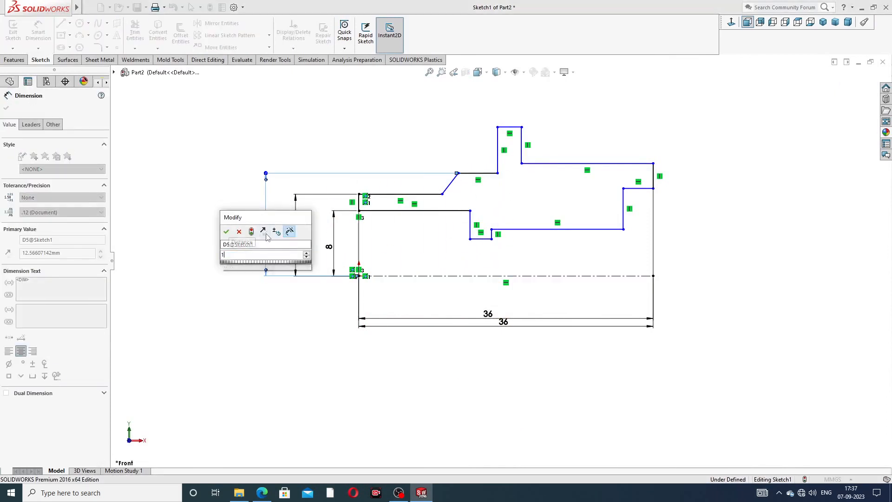
{"action": "type", "text": "3.50"}
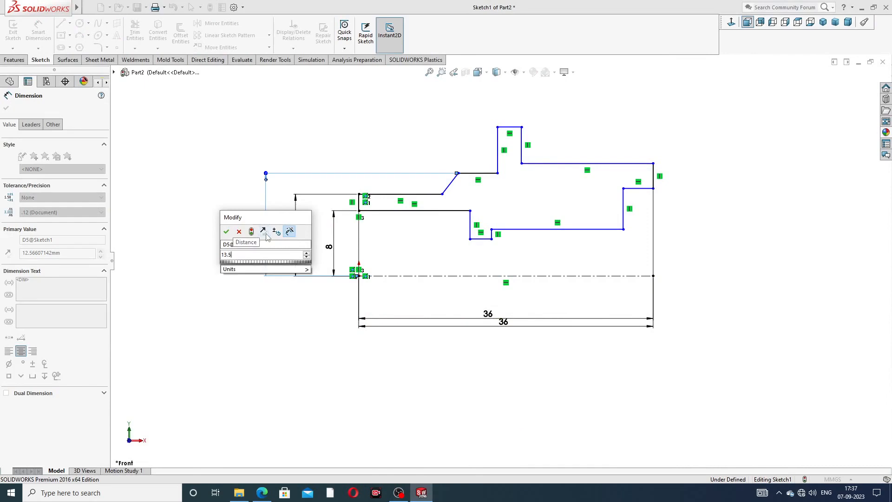
{"action": "key", "text": "Return"}
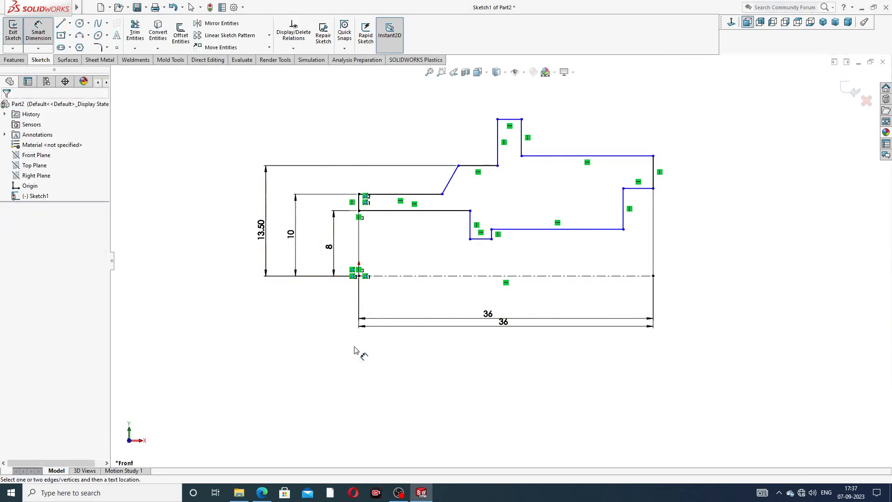
Consult the bonnet PDF drawing and dimension the flange's top edge as 20.5 mm from the centerline
{"action": "left_click", "coordinate": [262, 493]}
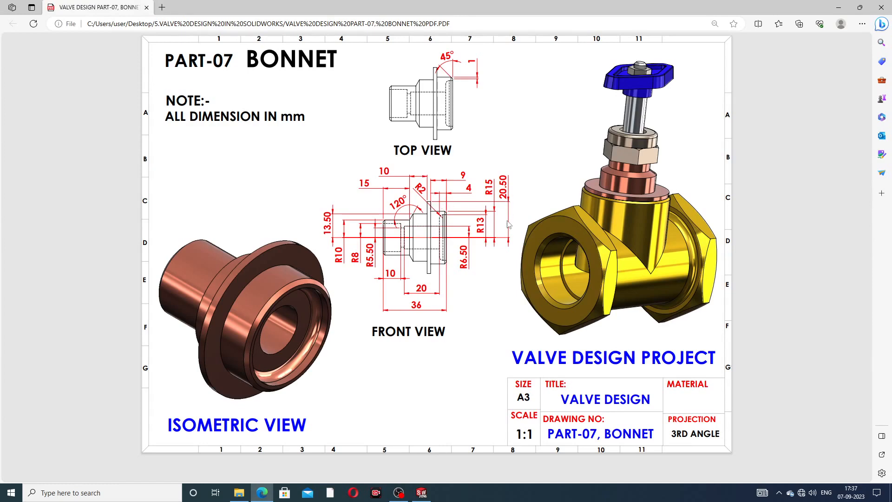
{"action": "left_click", "coordinate": [262, 493]}
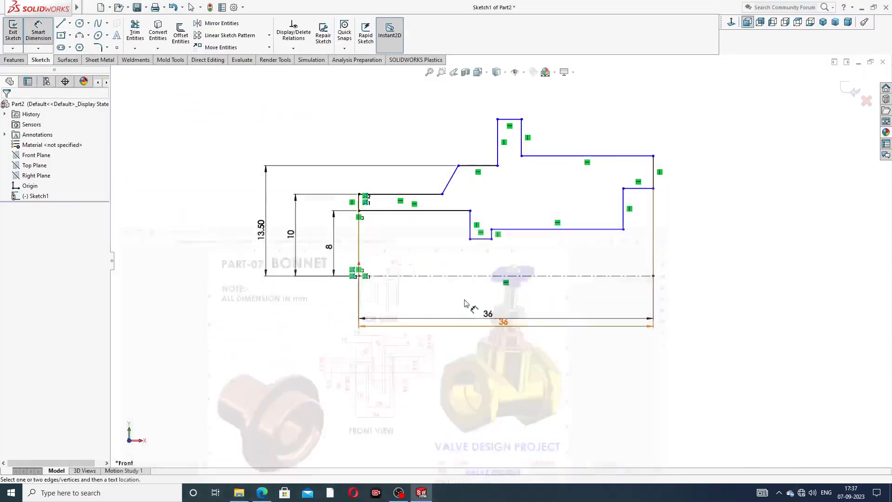
{"action": "left_click", "coordinate": [514, 120]}
{"action": "left_click", "coordinate": [529, 276]}
{"action": "left_click", "coordinate": [751, 209]}
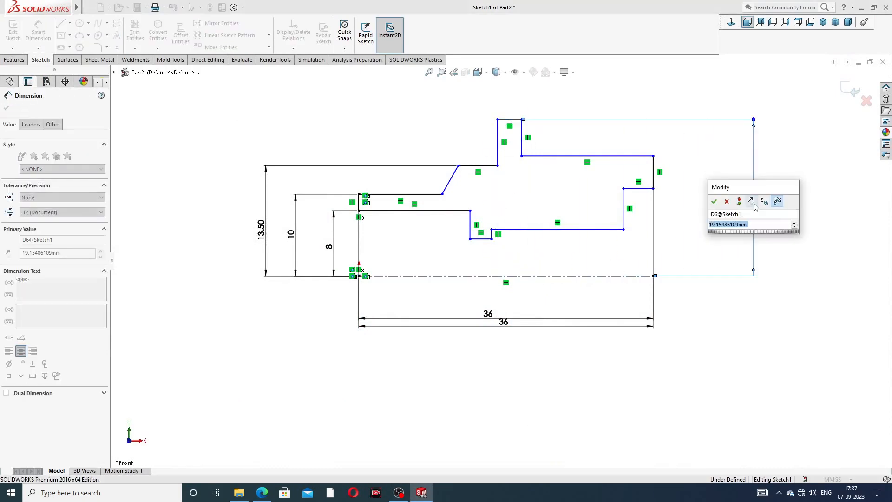
{"action": "type", "text": "2"}
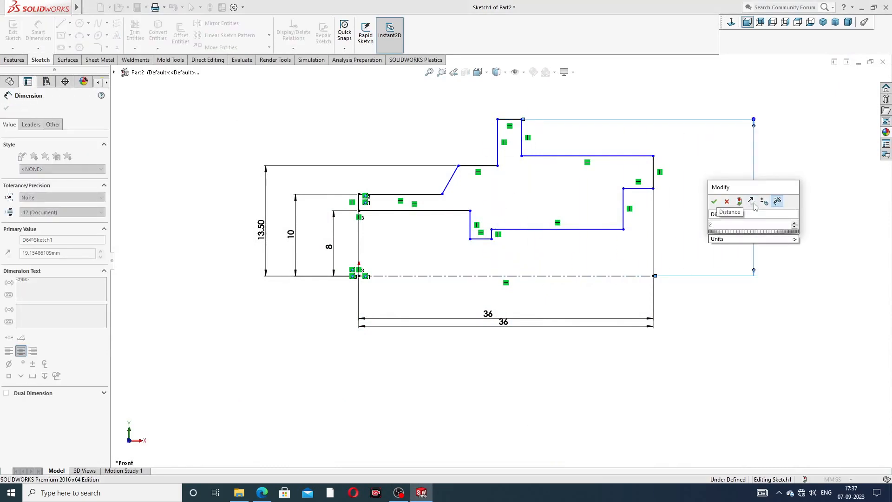
{"action": "type", "text": "0.5"}
{"action": "key", "text": "Return"}
{"action": "left_click", "coordinate": [807, 196]}
{"action": "scroll", "coordinate": [796, 166], "scroll_direction": "up", "scroll_amount": 1}
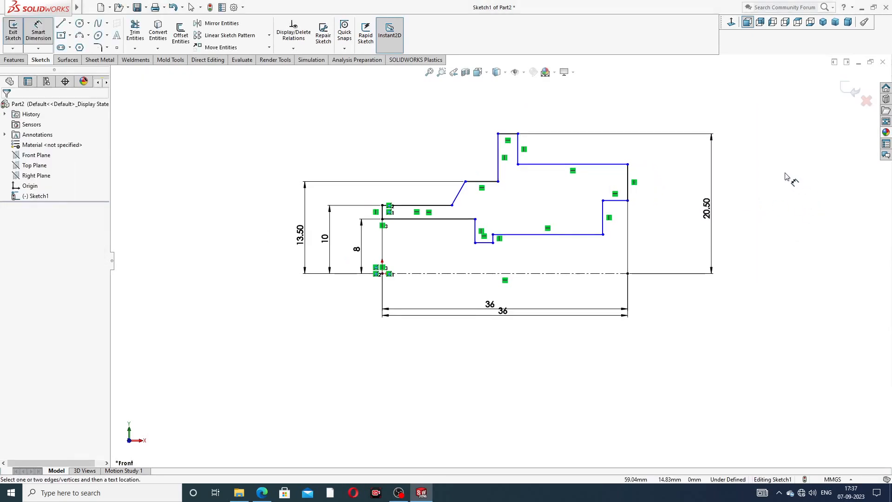
Dimension the distance from the profile's upper-right horizontal line to the centerline as 15 mm
{"action": "left_click", "coordinate": [620, 165]}
{"action": "left_click", "coordinate": [598, 274]}
{"action": "left_click", "coordinate": [682, 223]}
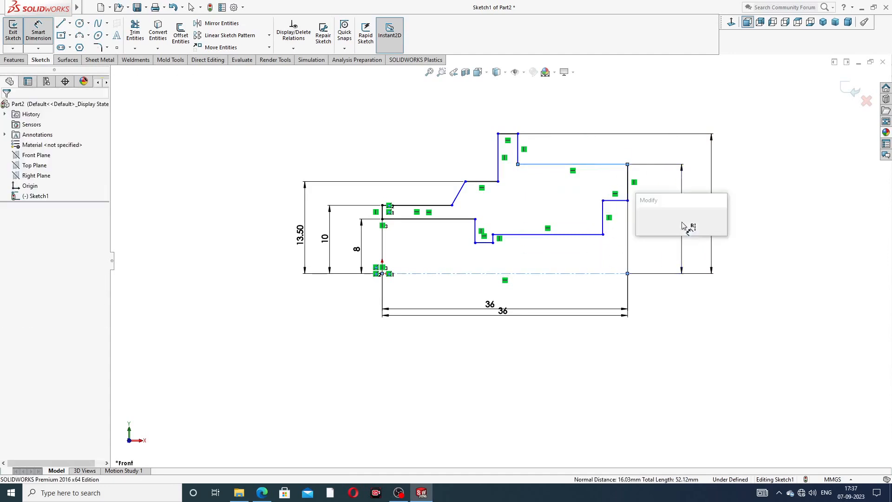
{"action": "type", "text": "15"}
{"action": "key", "text": "Return"}
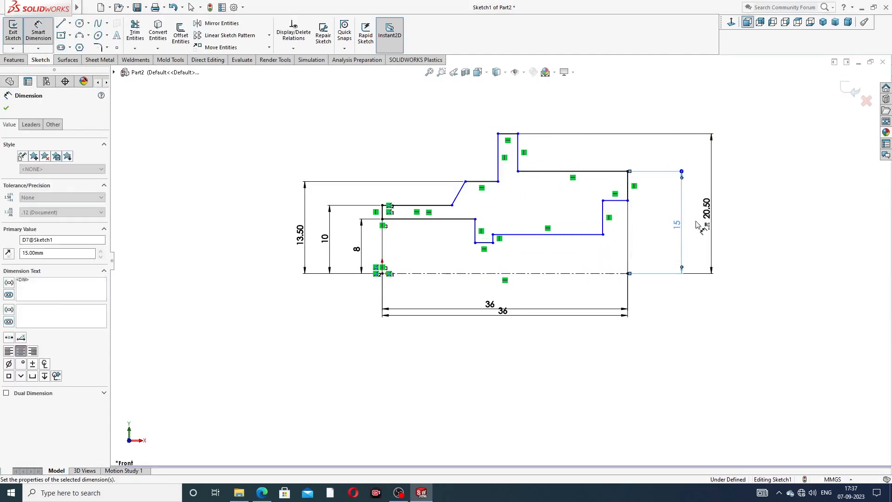
{"action": "left_click", "coordinate": [751, 208]}
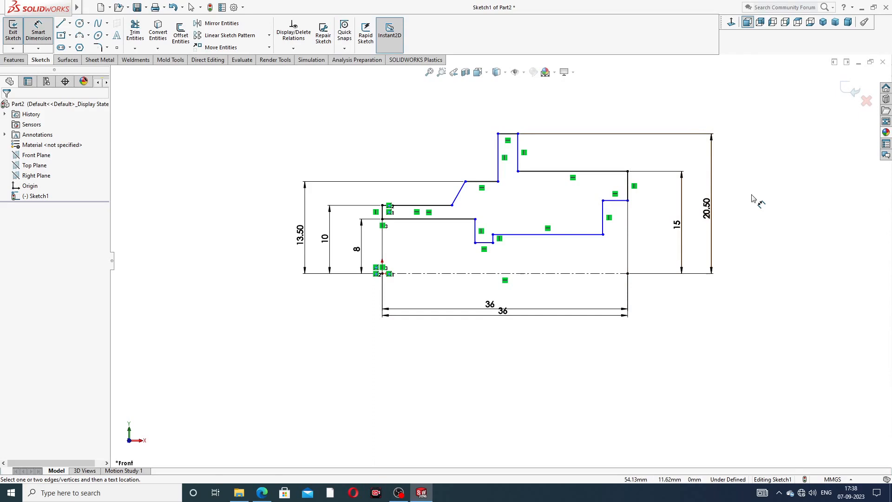
Dimension the distance from the short horizontal line of the right-end recess to the centerline as 13 mm
{"action": "left_click", "coordinate": [618, 200]}
{"action": "left_click", "coordinate": [621, 274]}
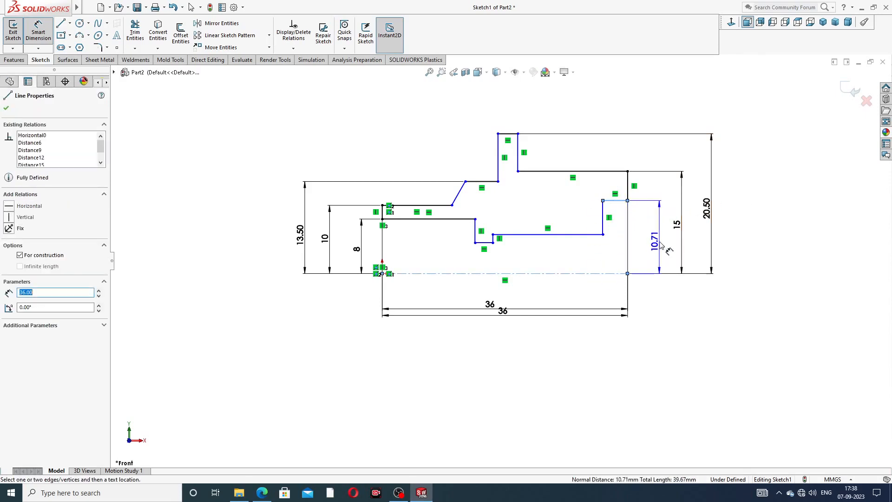
{"action": "left_click", "coordinate": [658, 241]}
{"action": "type", "text": "13"}
{"action": "key", "text": "Return"}
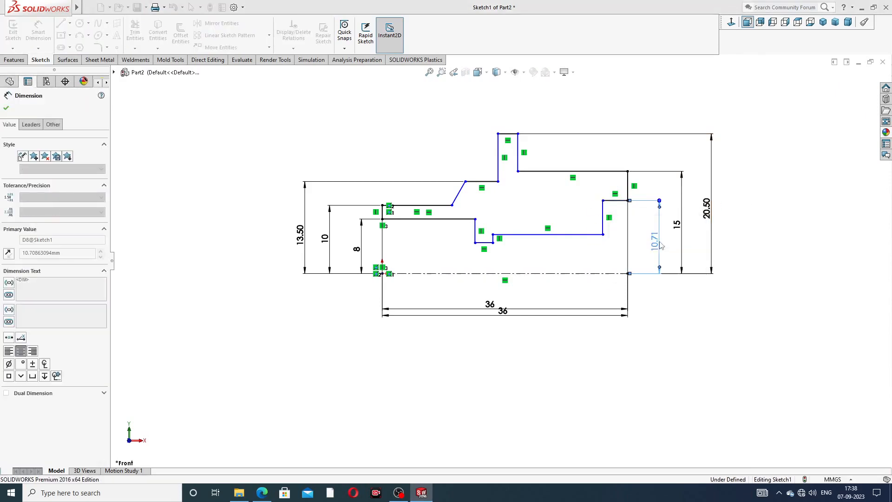
Reposition the 20.50, 15 and 13 mm height dimensions farther outward from the profile's right end
{"action": "left_click_drag", "start_coordinate": [707, 209], "coordinate": [741, 211]}
{"action": "left_click_drag", "start_coordinate": [679, 223], "coordinate": [717, 223]}
{"action": "left_click_drag", "start_coordinate": [657, 232], "coordinate": [693, 228]}
{"action": "left_click", "coordinate": [786, 197]}
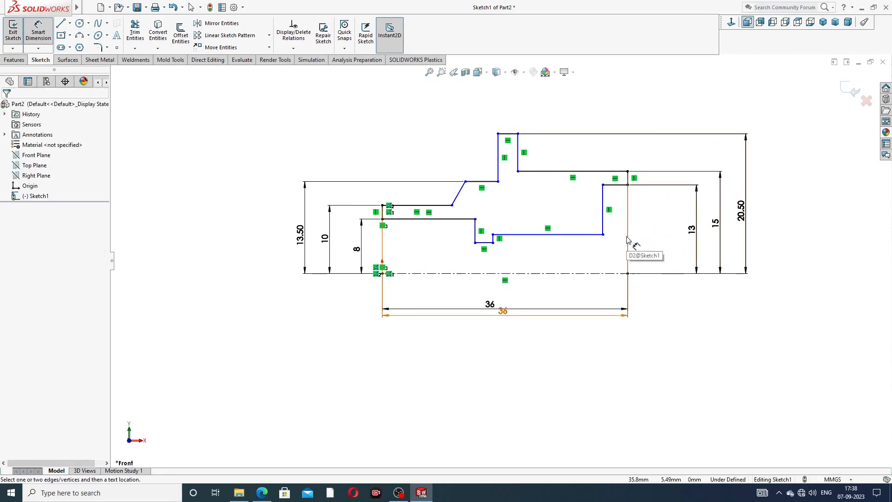
Dimension the long inner horizontal line as 6.5 mm from the centerline and shift that dimension slightly away from the profile
{"action": "left_click", "coordinate": [597, 235]}
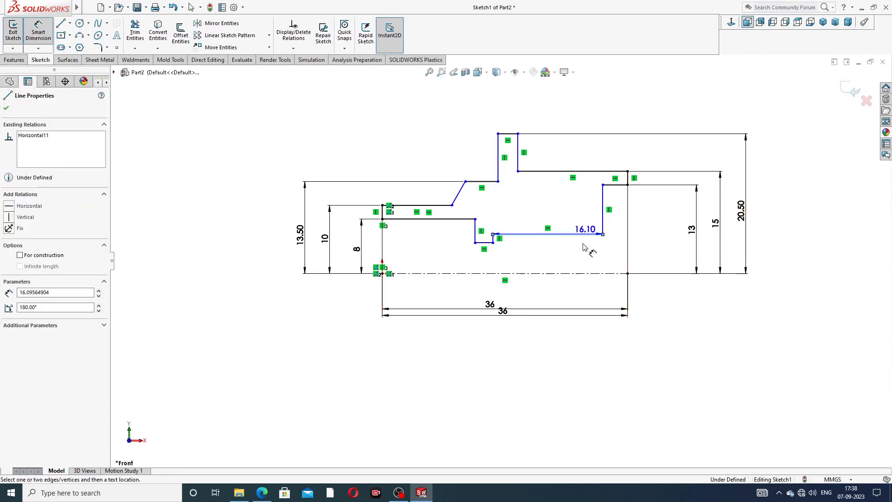
{"action": "left_click", "coordinate": [582, 273]}
{"action": "left_click", "coordinate": [651, 251]}
{"action": "type", "text": "6.5"}
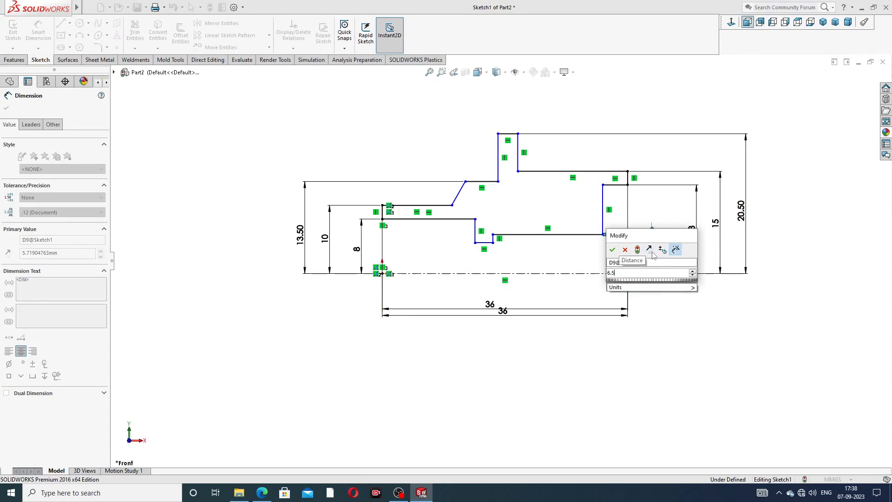
{"action": "key", "text": "Return"}
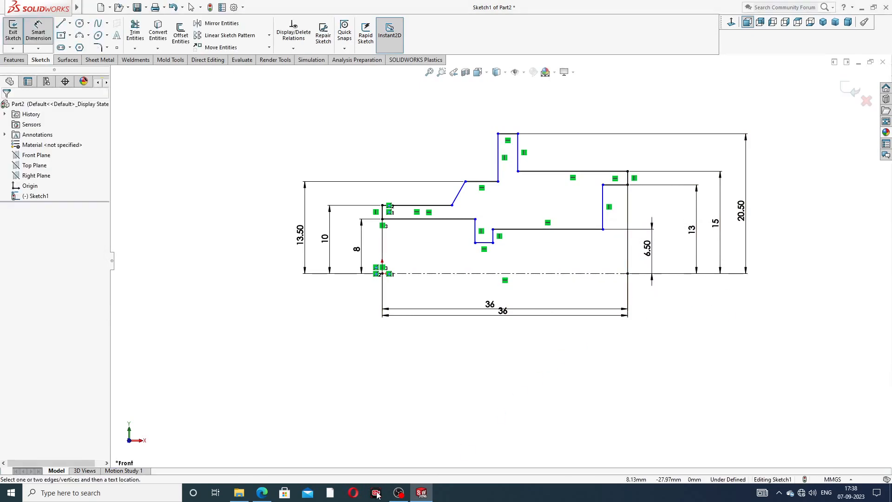
{"action": "left_click", "coordinate": [262, 493]}
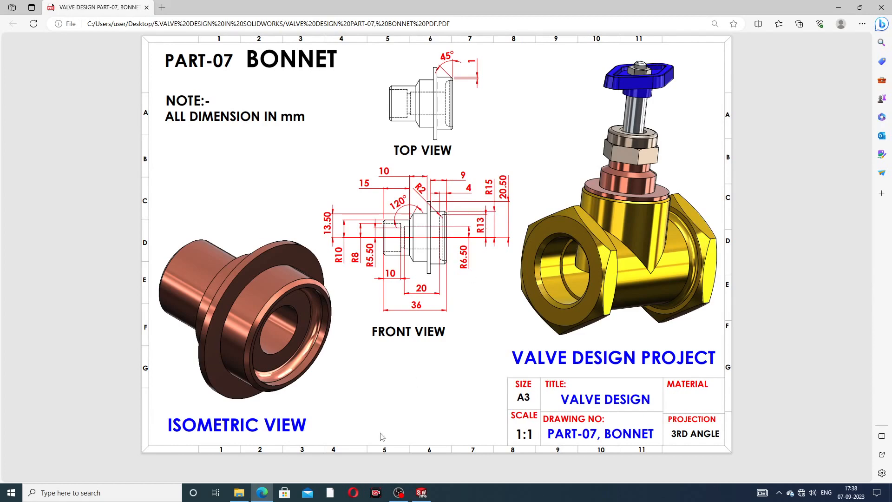
{"action": "left_click", "coordinate": [259, 494]}
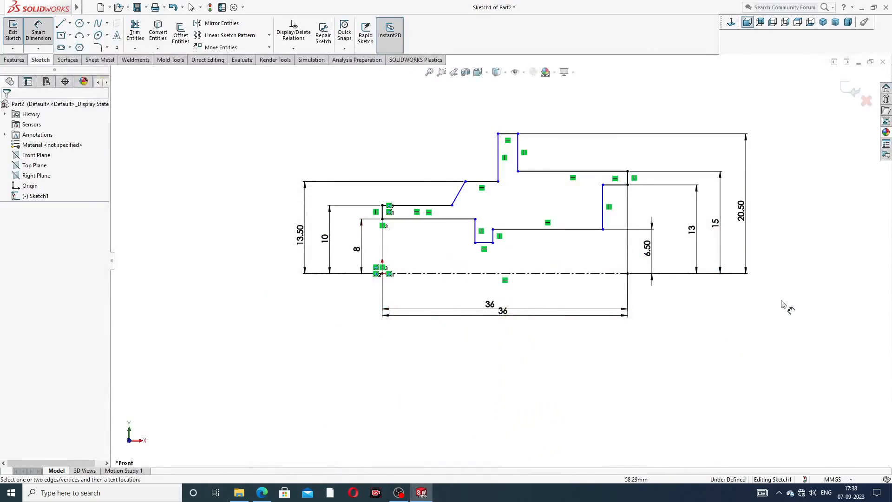
{"action": "left_click_drag", "start_coordinate": [650, 249], "coordinate": [662, 248]}
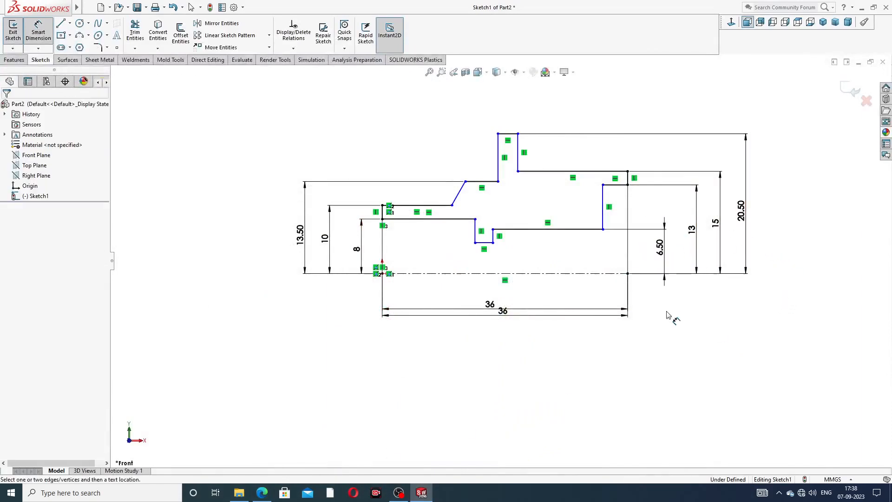
Consult the bonnet PDF drawing and dimension the length of the long inner horizontal line as 20 mm
{"action": "left_click", "coordinate": [262, 494]}
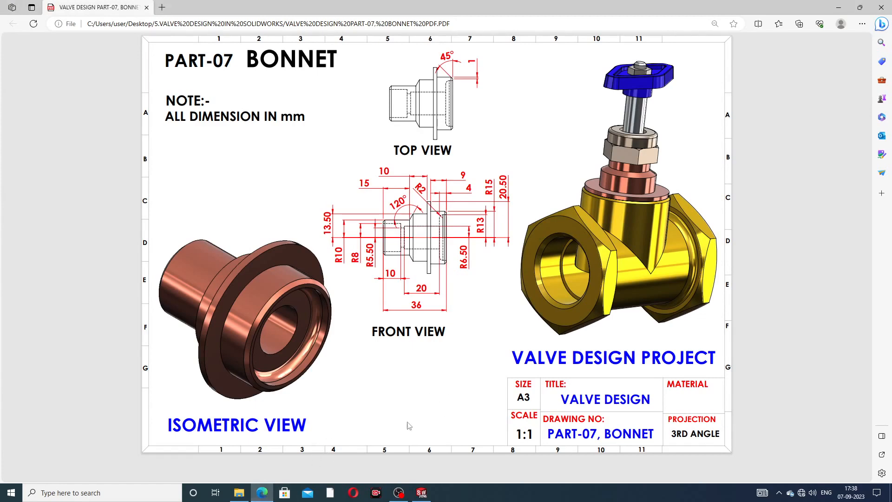
{"action": "left_click", "coordinate": [272, 496]}
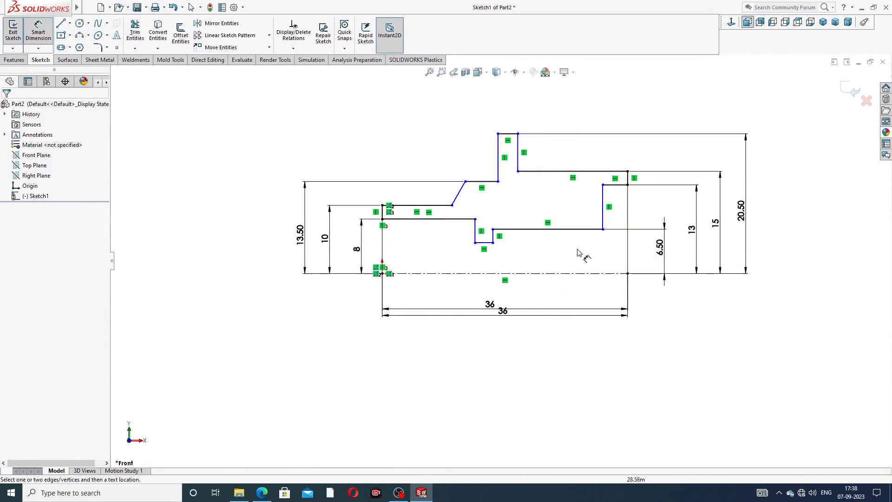
{"action": "left_click", "coordinate": [578, 230]}
{"action": "left_click", "coordinate": [557, 299]}
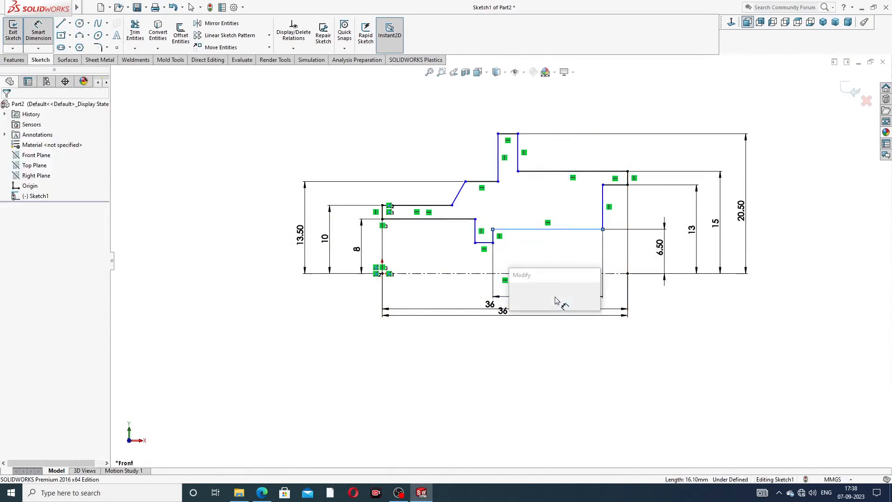
{"action": "type", "text": "20"}
{"action": "key", "text": "Return"}
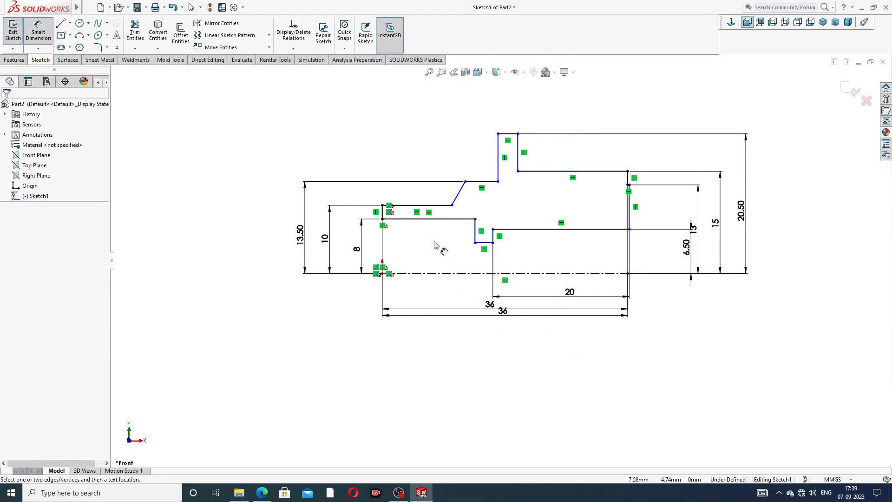
Dimension the length of the profile's lower-left horizontal line as 10 mm
{"action": "left_click", "coordinate": [416, 219]}
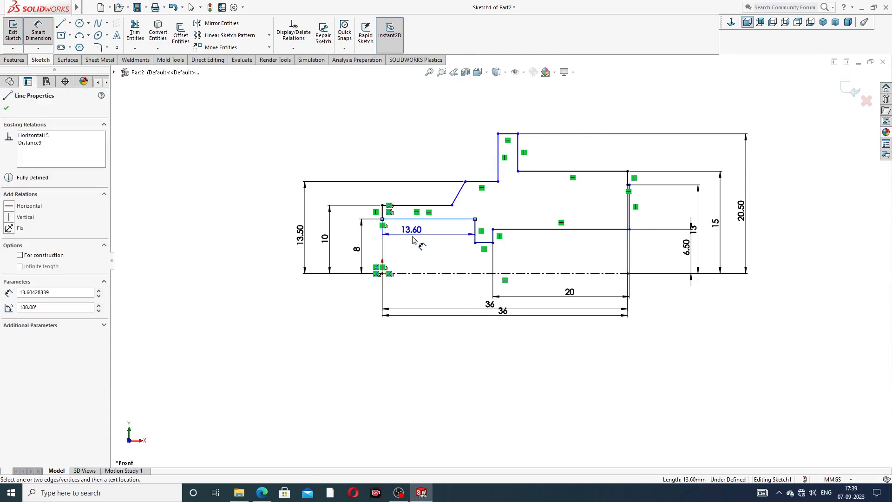
{"action": "left_click", "coordinate": [426, 290]}
{"action": "type", "text": "10"}
{"action": "key", "text": "Escape"}
{"action": "left_click", "coordinate": [449, 355]}
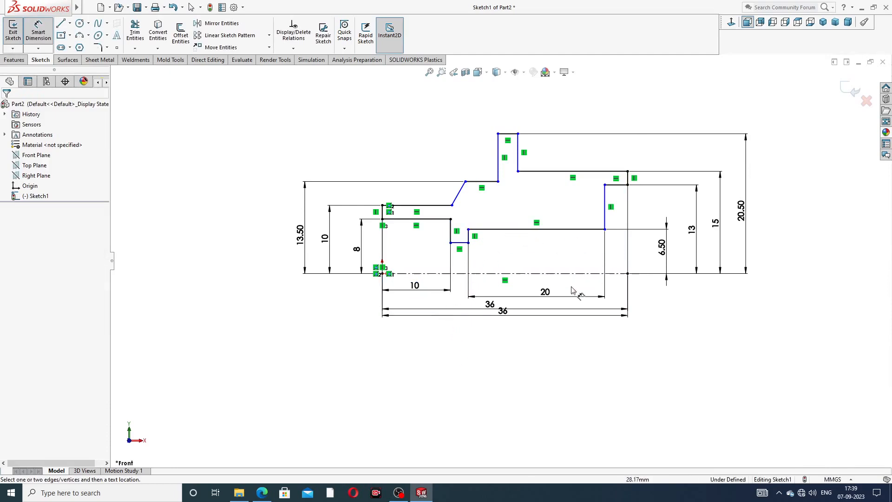
Space the two 36 mm dimensions apart below the profile and delete the one belonging to the centerline
{"action": "left_click_drag", "start_coordinate": [503, 311], "coordinate": [498, 330]}
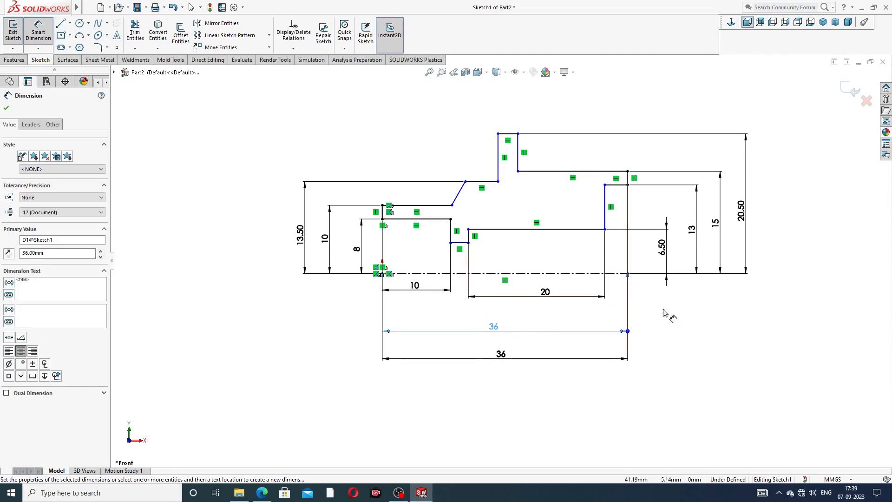
{"action": "key", "text": "Delete"}
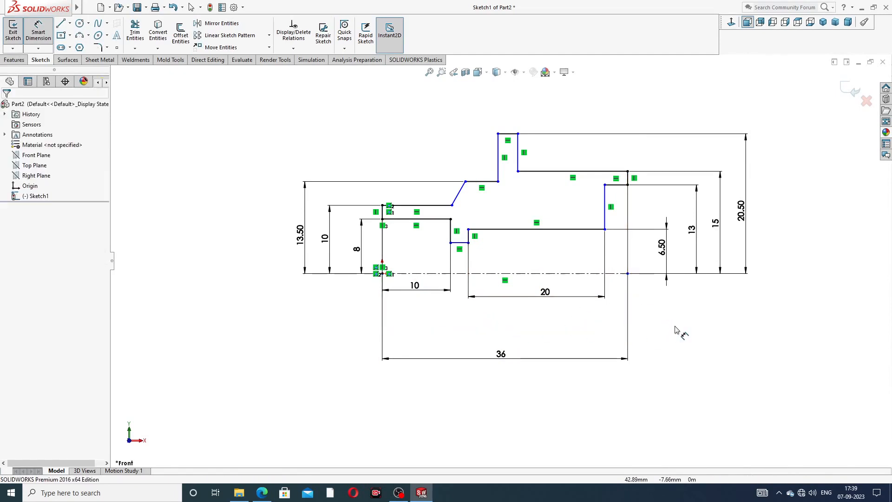
Reposition the 36 mm, 20 mm and 10 mm length dimensions below the profile so they are clearly spaced
{"action": "left_click_drag", "start_coordinate": [509, 359], "coordinate": [501, 329]}
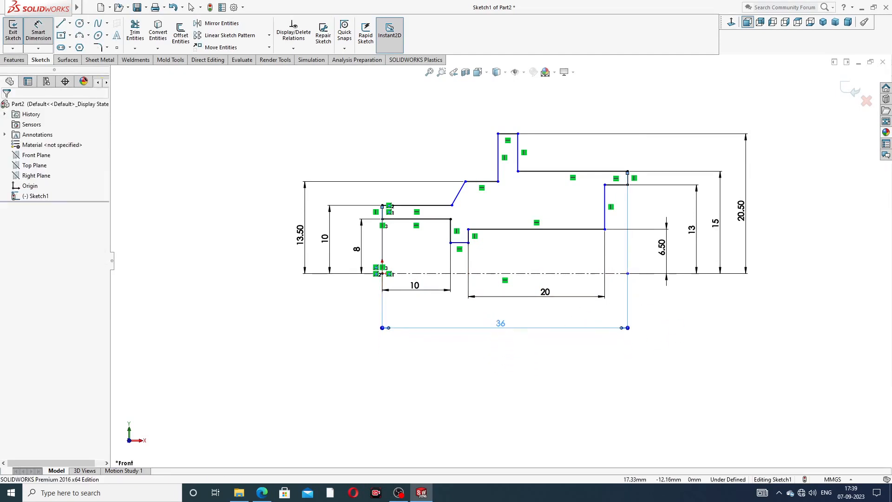
{"action": "left_click", "coordinate": [661, 332]}
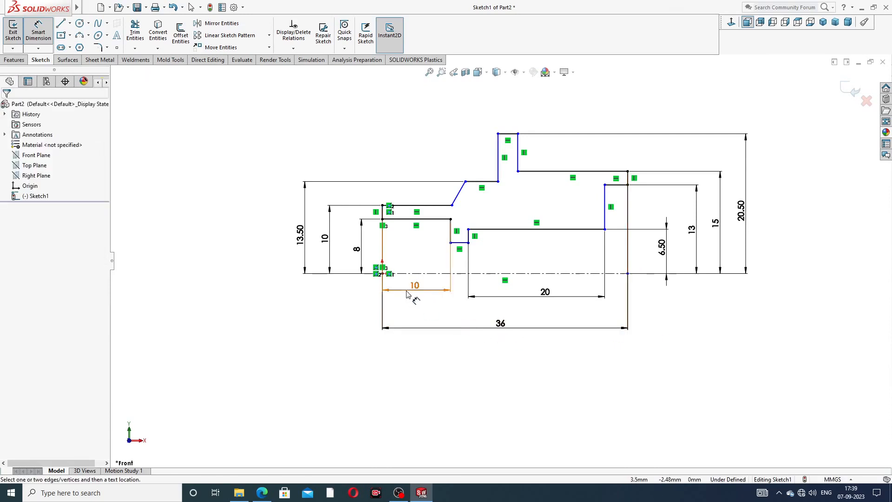
{"action": "left_click_drag", "start_coordinate": [544, 296], "coordinate": [544, 301]}
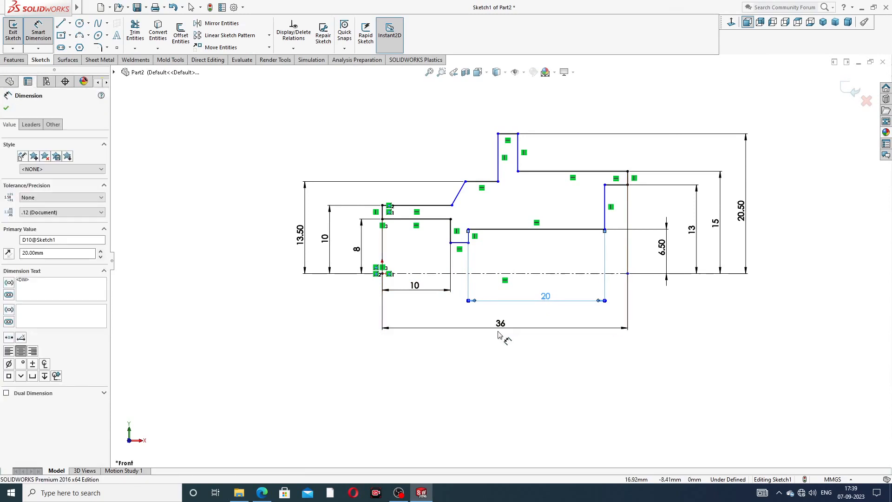
{"action": "left_click_drag", "start_coordinate": [498, 328], "coordinate": [500, 348]}
{"action": "left_click_drag", "start_coordinate": [418, 288], "coordinate": [422, 302]}
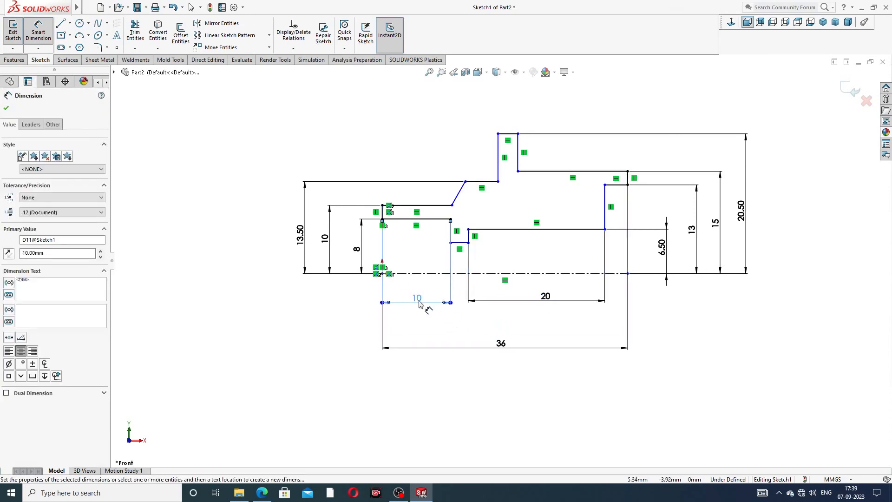
{"action": "left_click", "coordinate": [670, 316]}
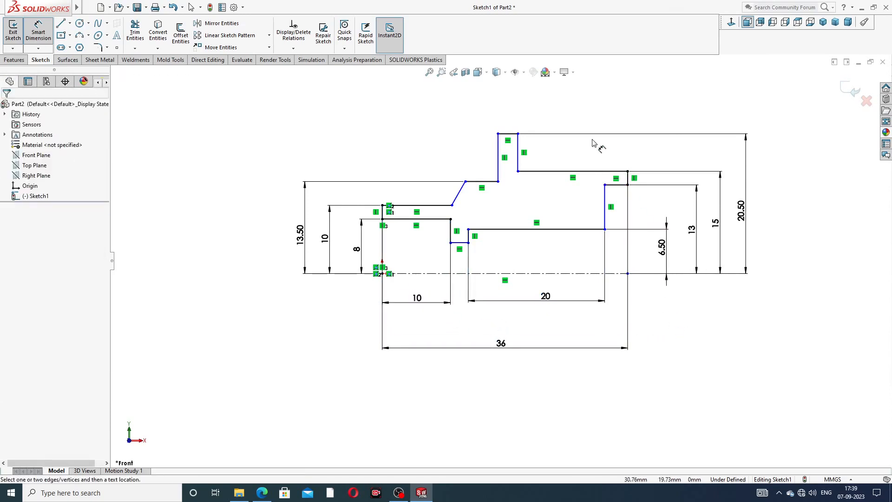
Dimension the length of the profile's upper-left horizontal line as 15 mm
{"action": "left_click", "coordinate": [418, 205]}
{"action": "left_click", "coordinate": [419, 156]}
{"action": "type", "text": "15"}
{"action": "key", "text": "Return"}
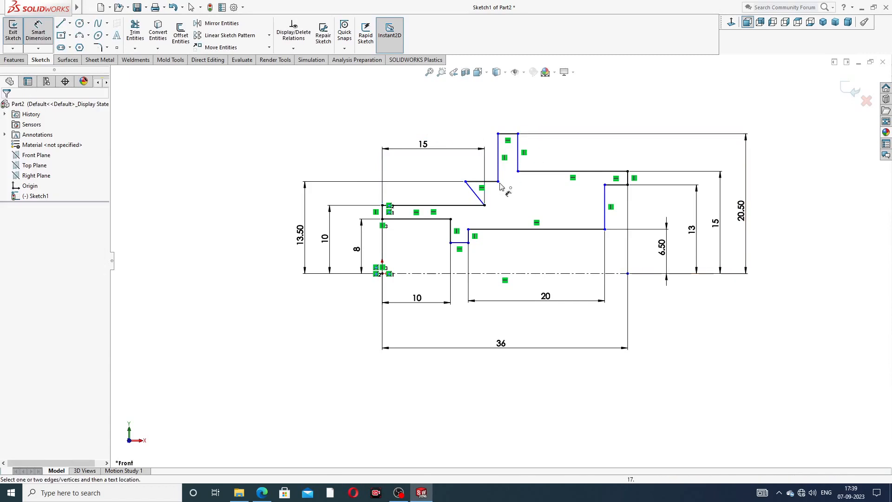
Dimension the horizontal distance from the right end of the 15 mm line to the flange's lower-left corner as 10 mm
{"action": "left_click", "coordinate": [485, 205]}
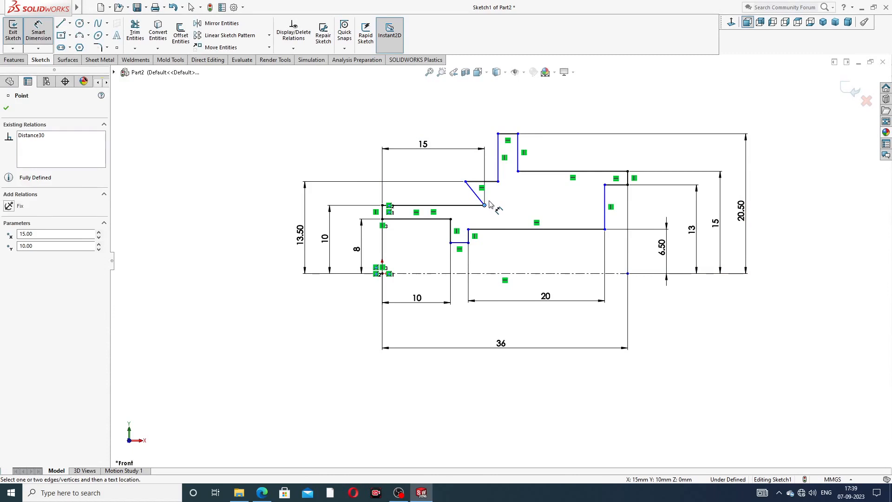
{"action": "left_click", "coordinate": [498, 180]}
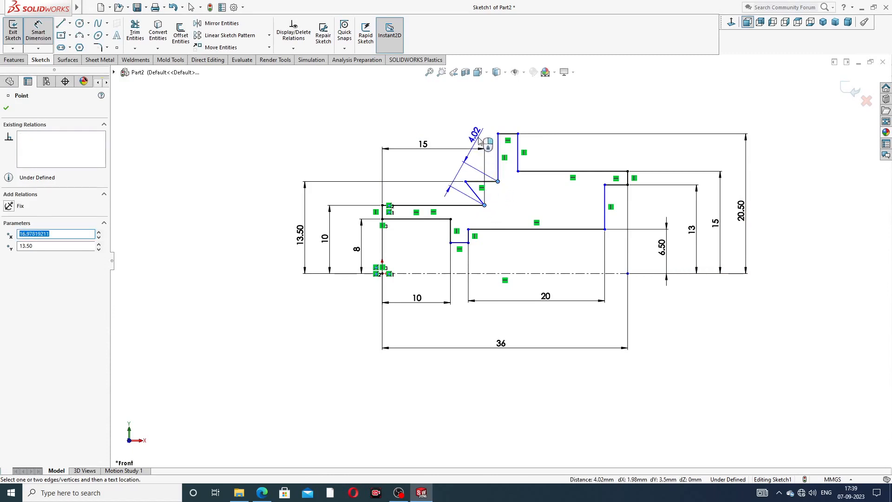
{"action": "left_click", "coordinate": [495, 128]}
{"action": "type", "text": "10"}
{"action": "key", "text": "Return"}
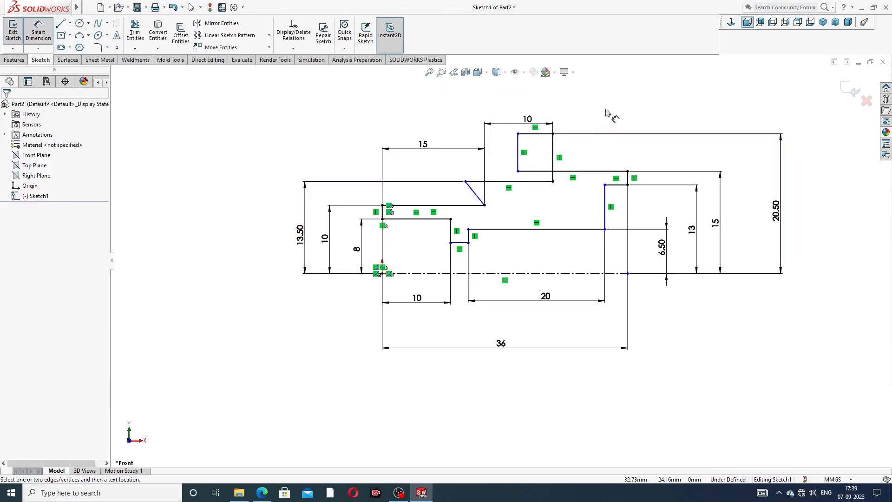
Move the sloped line's upper endpoint and the flange's upper-right corner rightward to restore the stepped profile shape
{"action": "right_click", "coordinate": [607, 171]}
{"action": "left_click", "coordinate": [630, 139]}
{"action": "left_click_drag", "start_coordinate": [466, 181], "coordinate": [500, 182]}
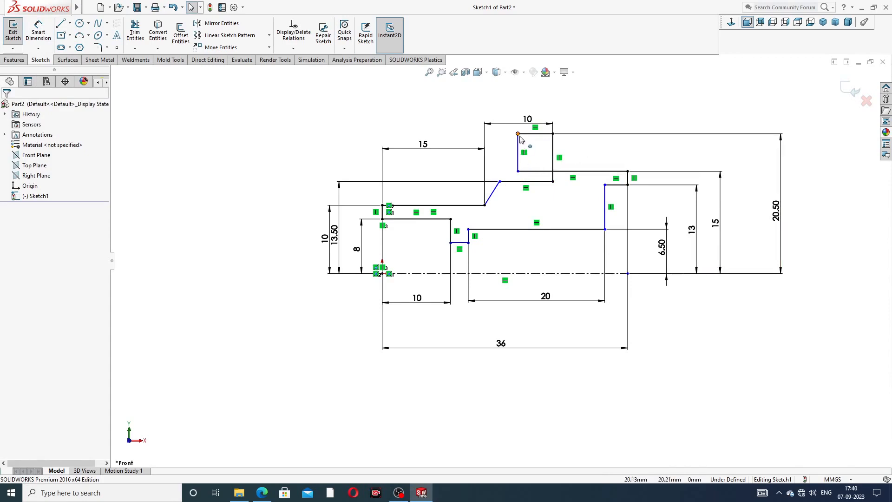
{"action": "left_click_drag", "start_coordinate": [518, 134], "coordinate": [570, 139]}
{"action": "left_click", "coordinate": [193, 97]}
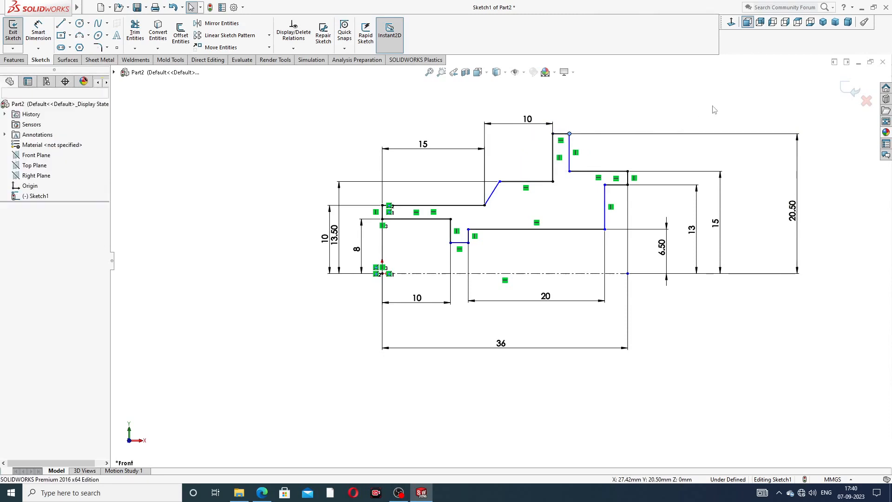
Dimension the length of the upper horizontal line to the right of the flange as 9 mm
{"action": "left_click", "coordinate": [39, 31]}
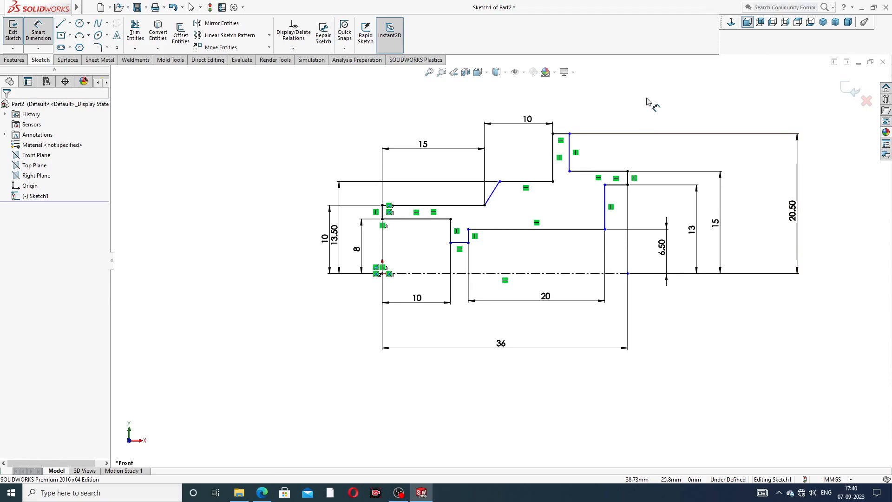
{"action": "left_click", "coordinate": [602, 169]}
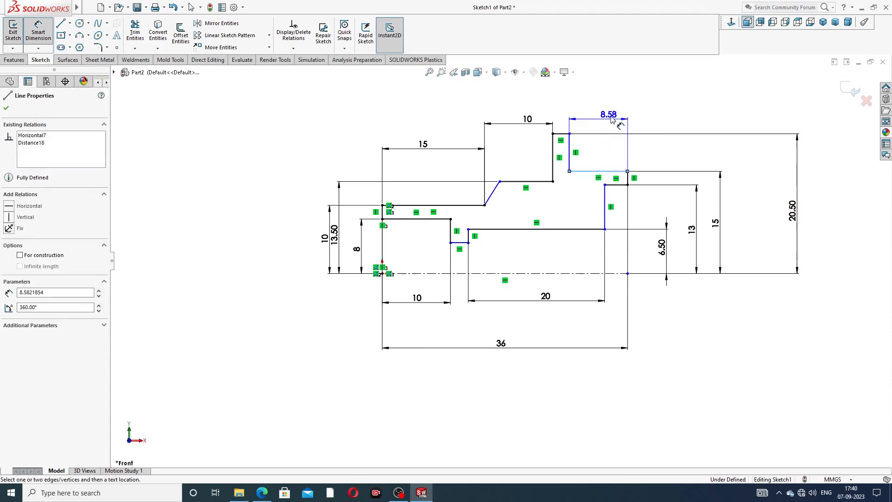
{"action": "left_click", "coordinate": [606, 116]}
{"action": "type", "text": "9"}
{"action": "key", "text": "Return"}
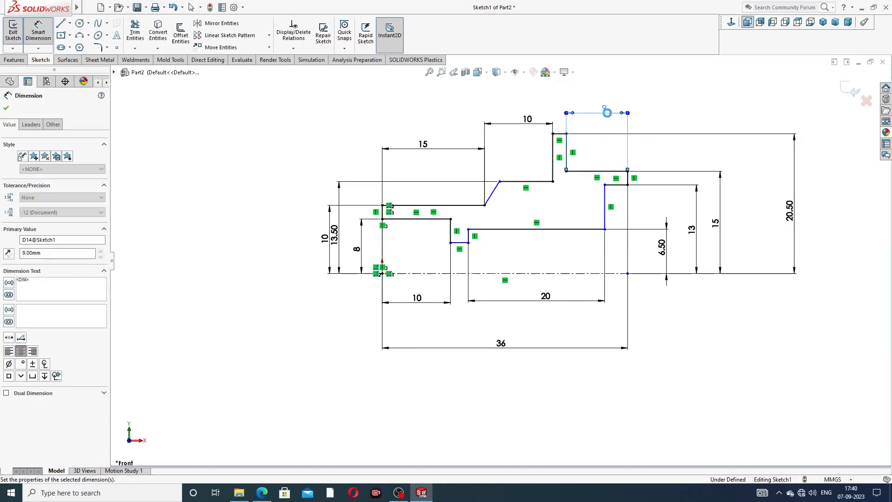
{"action": "left_click", "coordinate": [664, 113]}
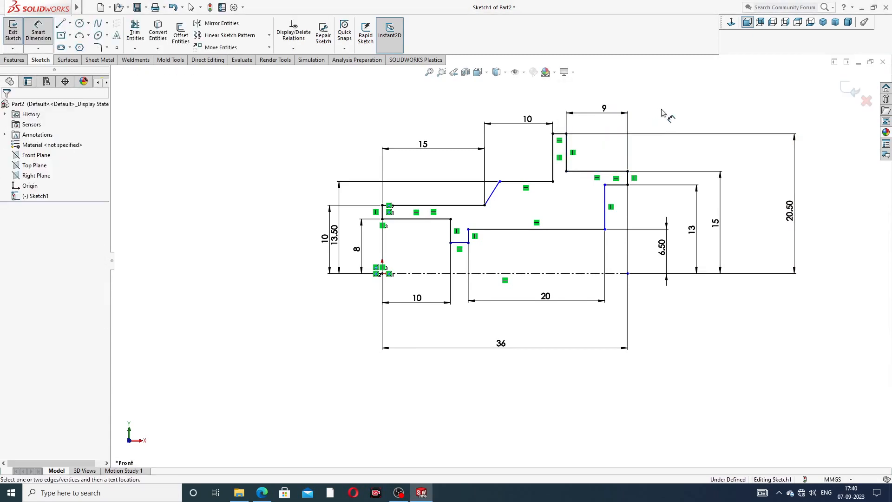
Dimension the angle between the sloped line and the 15 mm horizontal line as 120°
{"action": "left_click", "coordinate": [490, 201]}
{"action": "left_click", "coordinate": [475, 205]}
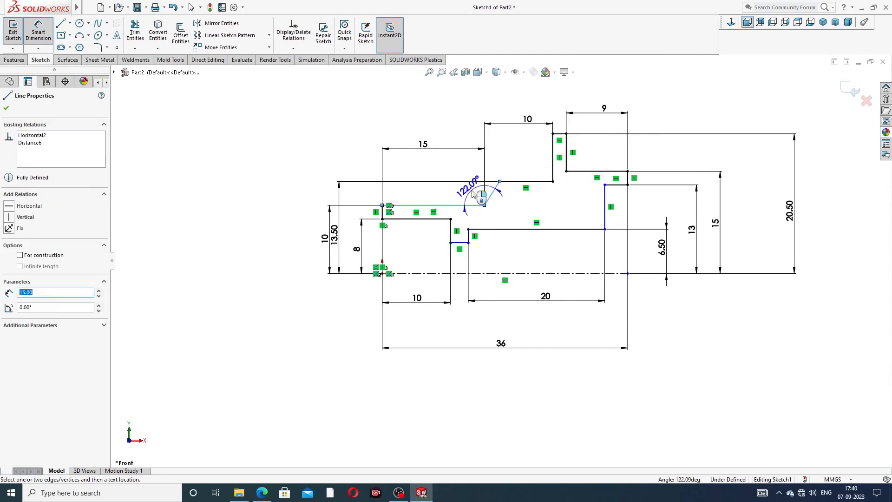
{"action": "left_click", "coordinate": [474, 194]}
{"action": "type", "text": "12"}
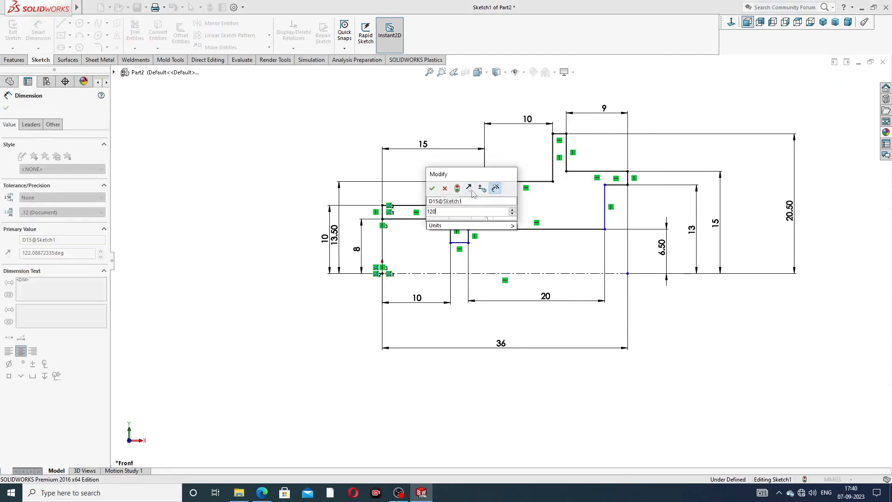
{"action": "type", "text": "0"}
{"action": "key", "text": "Return"}
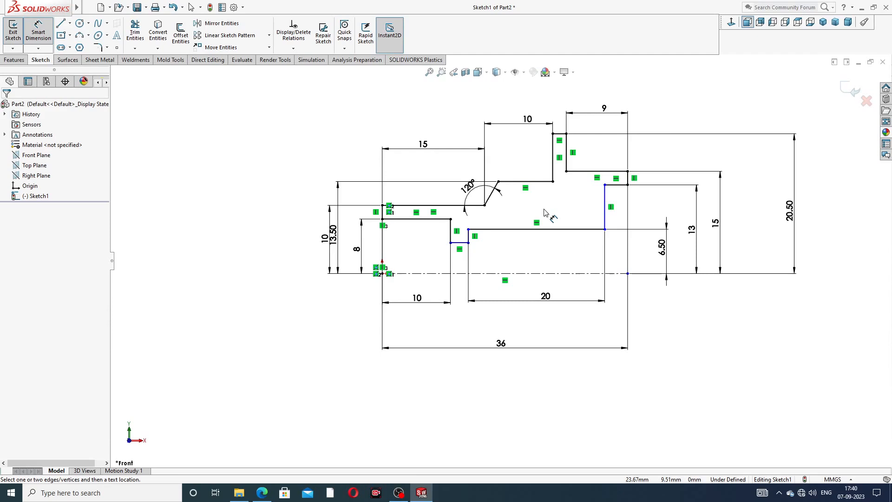
Dimension the short inner step line as 5.5 mm from the centerline and move the 13.50 mm dimension farther out from the profile
{"action": "scroll", "coordinate": [468, 244], "scroll_direction": "down", "scroll_amount": 2}
{"action": "left_click", "coordinate": [460, 242]}
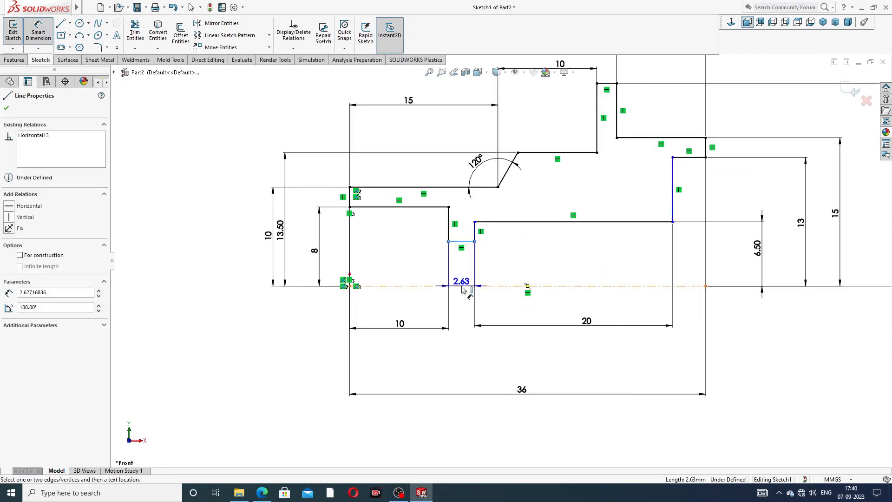
{"action": "left_click", "coordinate": [436, 262]}
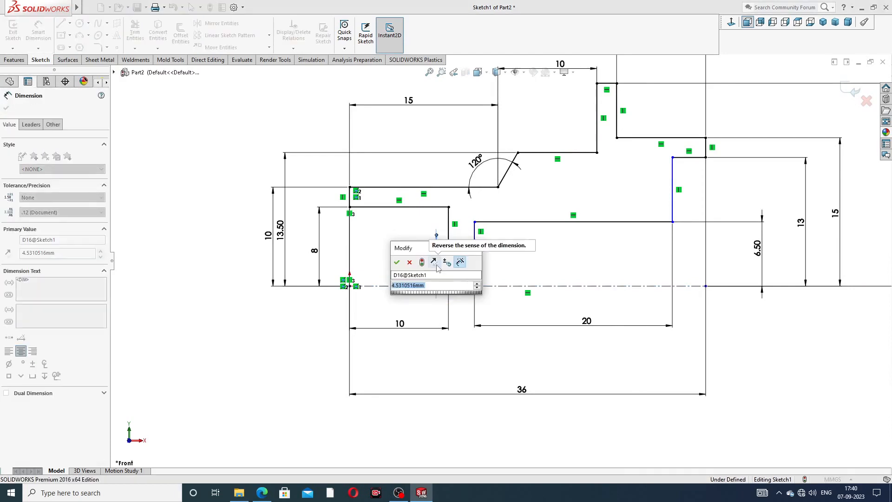
{"action": "type", "text": "5.5"}
{"action": "key", "text": "Return"}
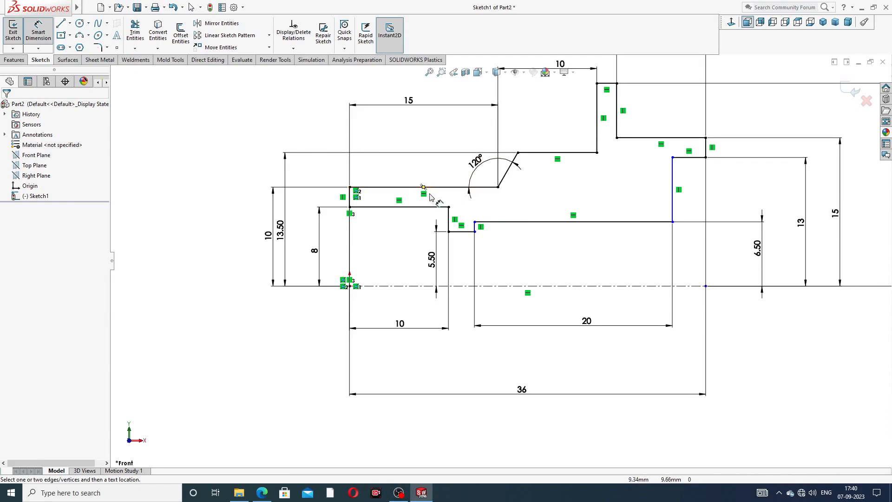
{"action": "left_click_drag", "start_coordinate": [287, 237], "coordinate": [237, 235]}
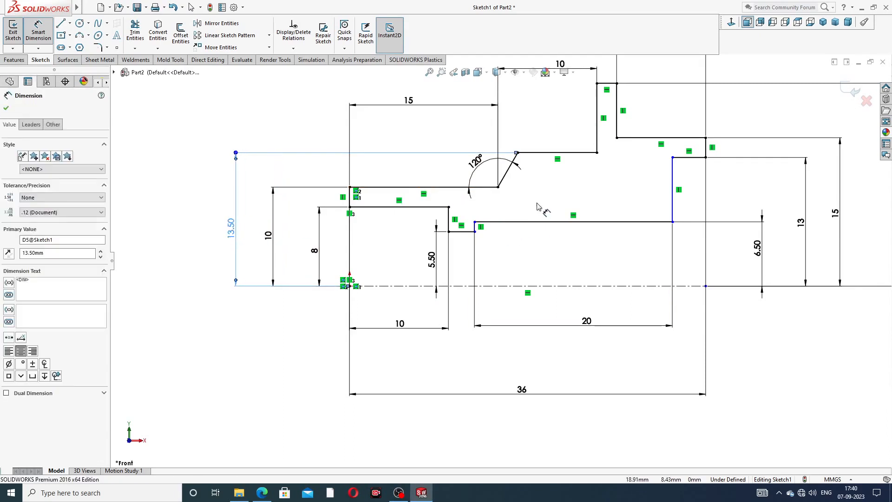
{"action": "key", "text": "Escape"}
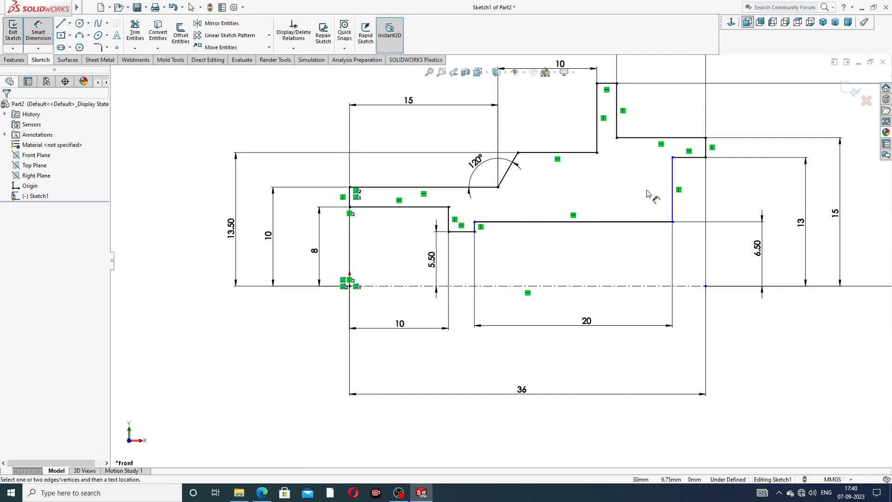
Dimension the length of the short horizontal line in the profile's right-end recess as 4 mm
{"action": "left_click", "coordinate": [691, 158]}
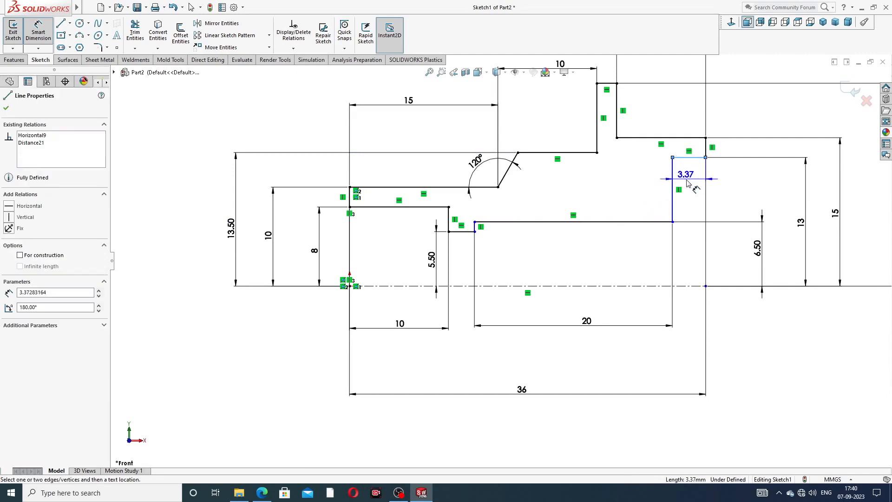
{"action": "left_click", "coordinate": [693, 186]}
{"action": "type", "text": "4"}
{"action": "key", "text": "Return"}
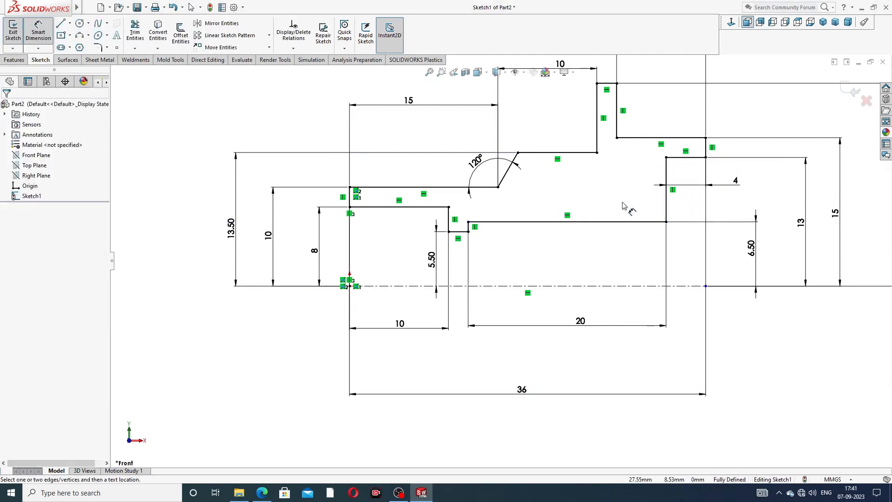
Move the 20.50 mm height dimension and the 36 mm overall length dimension closer to the profile
{"action": "key", "text": "f"}
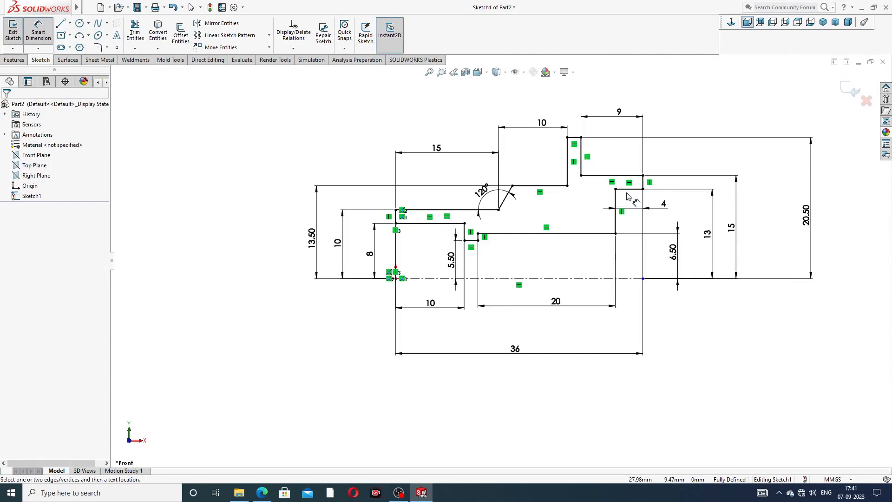
{"action": "scroll", "coordinate": [683, 182], "scroll_direction": "down", "scroll_amount": 1}
{"action": "left_click_drag", "start_coordinate": [837, 219], "coordinate": [781, 222]}
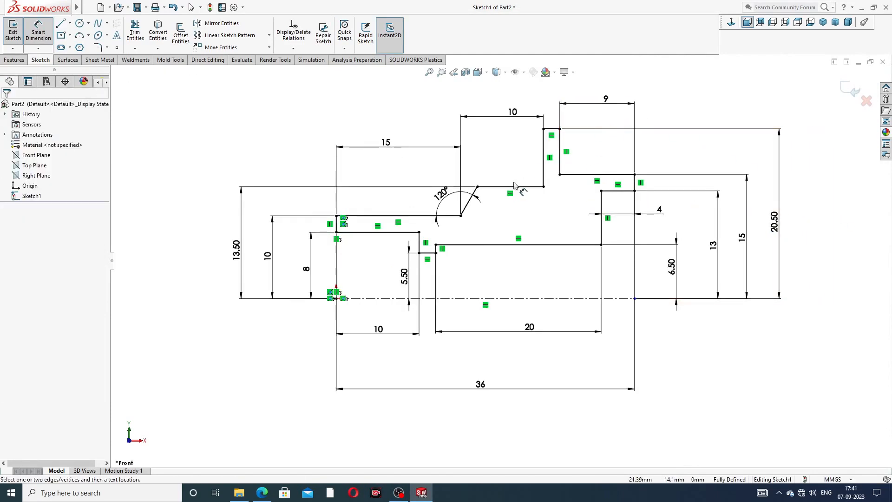
{"action": "left_click_drag", "start_coordinate": [484, 384], "coordinate": [484, 371]}
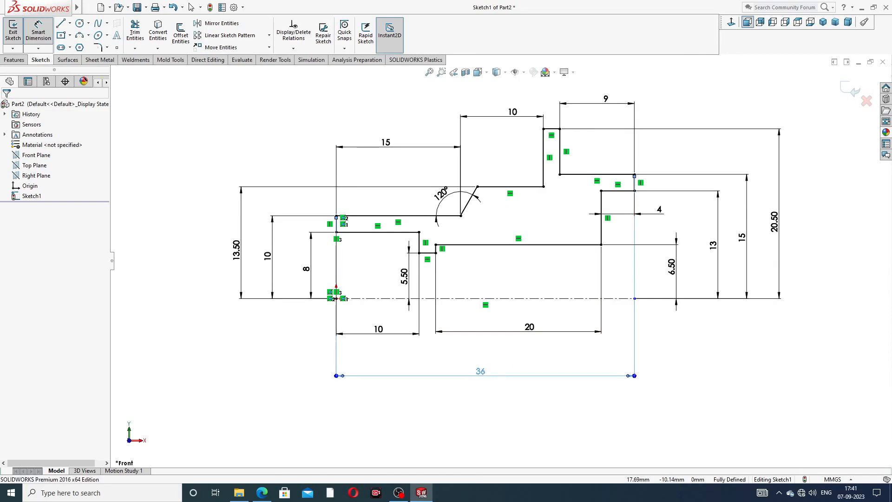
Leave dimensioning and rearrange the 15, 10, 9, 120°, 5.50 and 4 dimensions neatly around the profile
{"action": "right_click", "coordinate": [708, 340]}
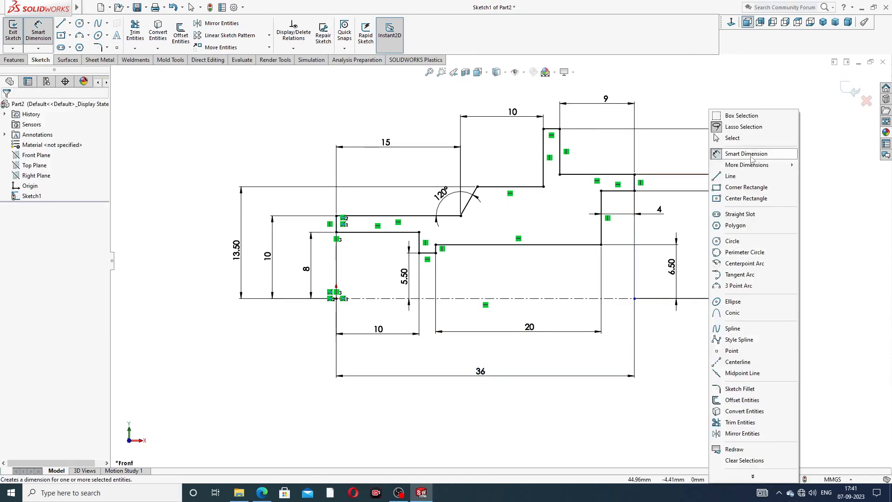
{"action": "left_click", "coordinate": [743, 138]}
{"action": "left_click_drag", "start_coordinate": [387, 142], "coordinate": [386, 119]}
{"action": "left_click_drag", "start_coordinate": [503, 122], "coordinate": [504, 135]}
{"action": "left_click_drag", "start_coordinate": [619, 106], "coordinate": [615, 112]}
{"action": "left_click_drag", "start_coordinate": [435, 209], "coordinate": [429, 216]}
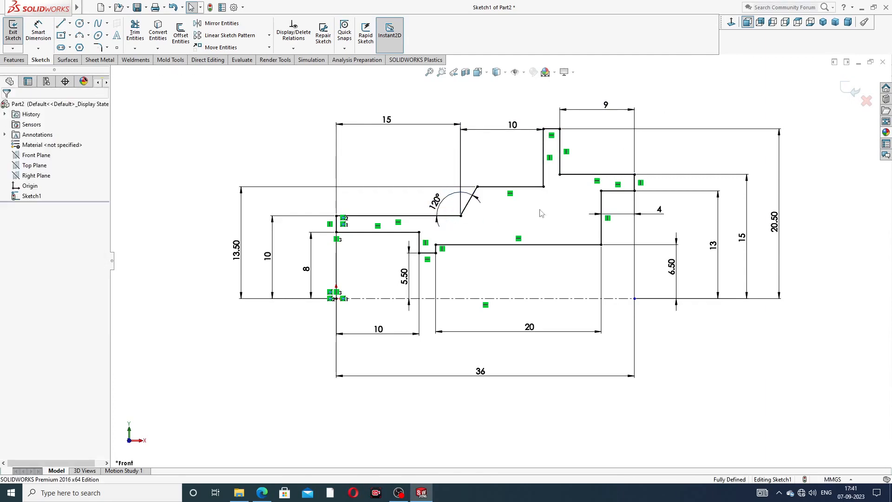
{"action": "left_click_drag", "start_coordinate": [407, 278], "coordinate": [428, 278]}
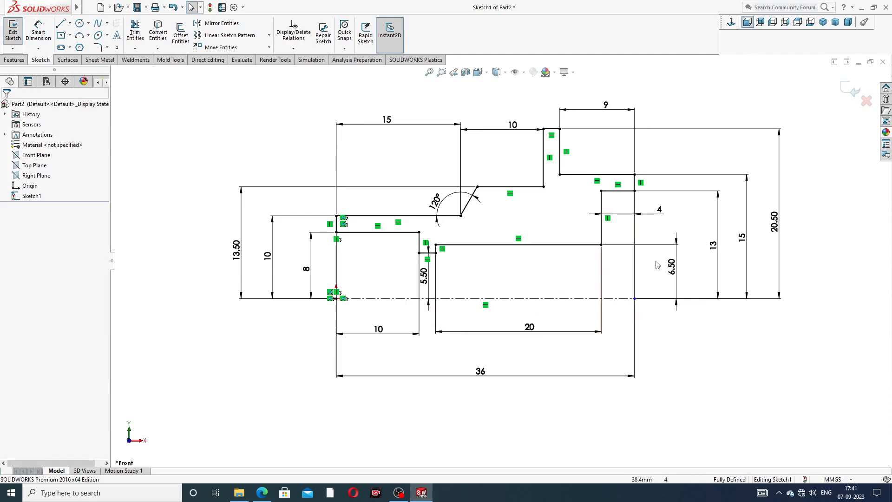
{"action": "left_click_drag", "start_coordinate": [661, 212], "coordinate": [620, 207]}
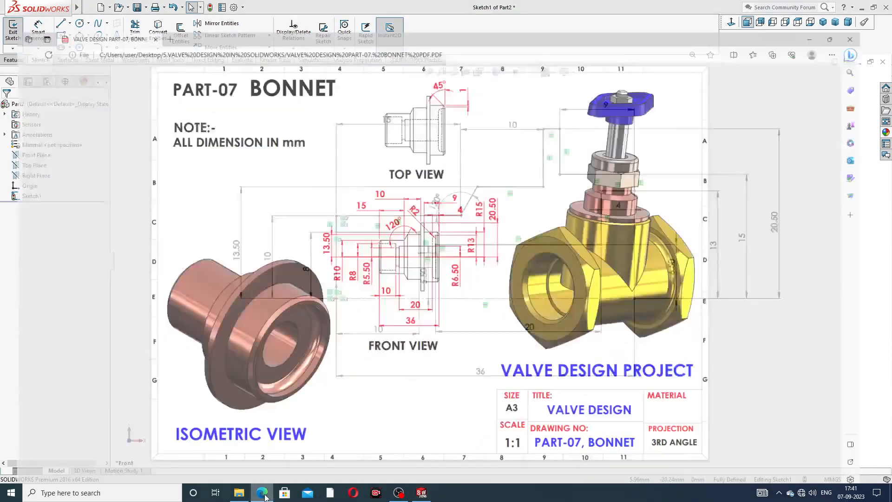
Check the bonnet drawing, and round the inner corner of the profile's right-end recess with a 2 mm sketch fillet
{"action": "left_click", "coordinate": [261, 493]}
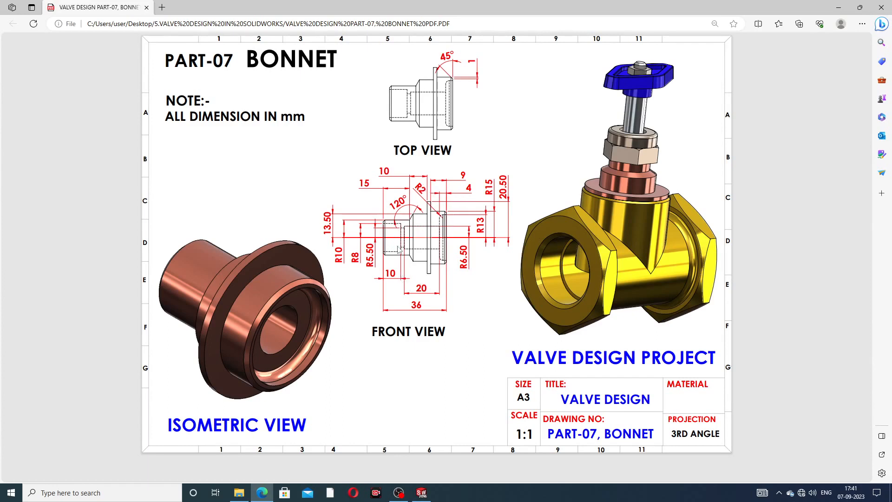
{"action": "left_click", "coordinate": [262, 493]}
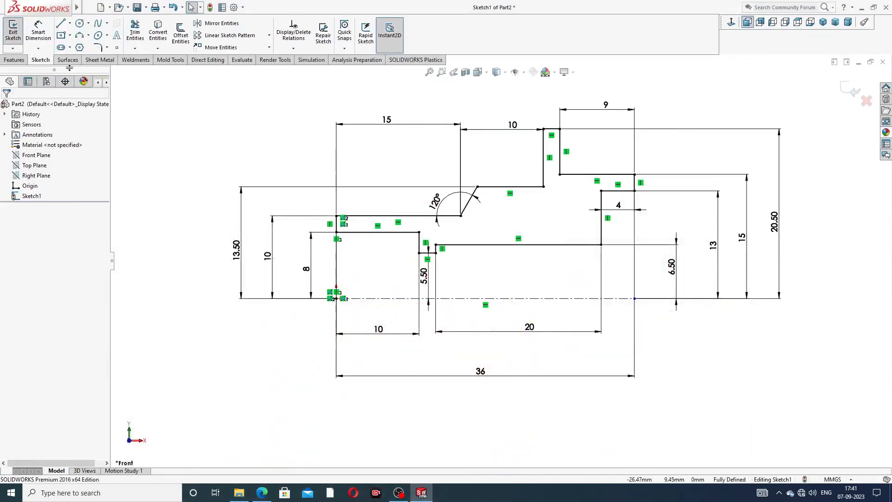
{"action": "left_click", "coordinate": [107, 49]}
{"action": "left_click", "coordinate": [120, 63]}
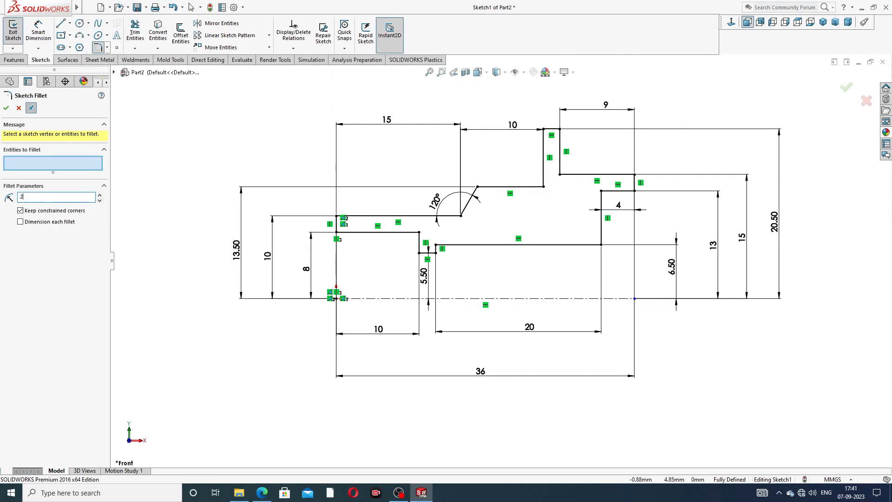
{"action": "left_click", "coordinate": [601, 191]}
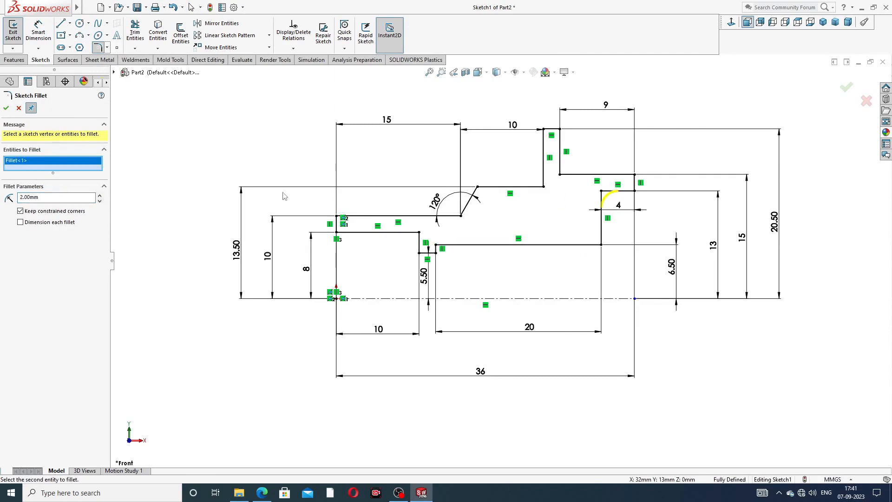
{"action": "left_click", "coordinate": [6, 109]}
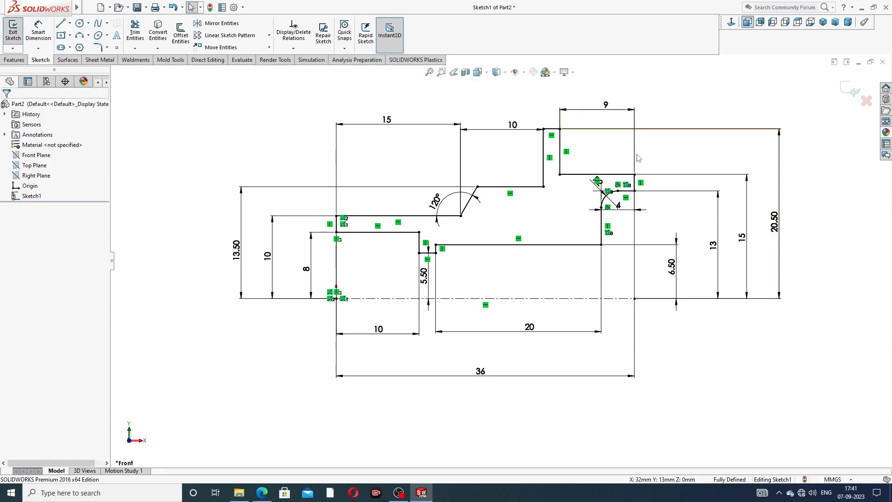
Move the R2 fillet dimension above the profile and the 4 mm recess dimension clear of the fillet
{"action": "left_click", "coordinate": [603, 198]}
{"action": "left_click", "coordinate": [593, 163]}
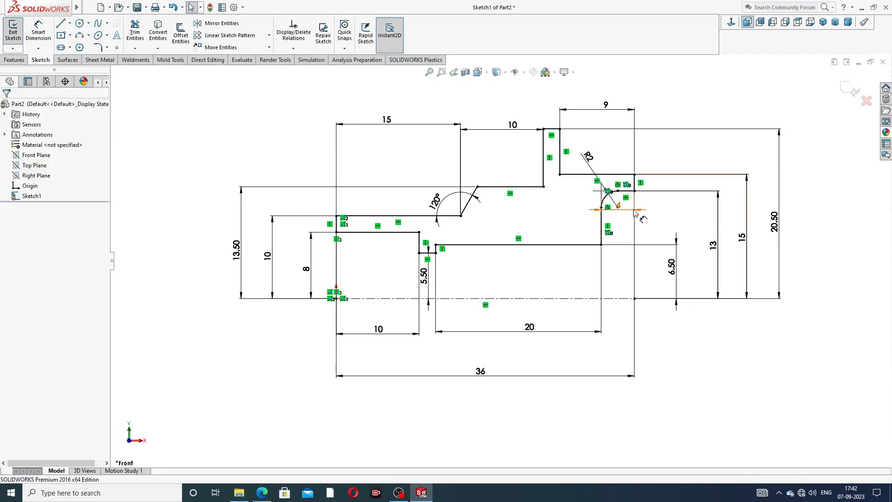
{"action": "left_click_drag", "start_coordinate": [619, 207], "coordinate": [654, 218]}
{"action": "left_click", "coordinate": [707, 114]}
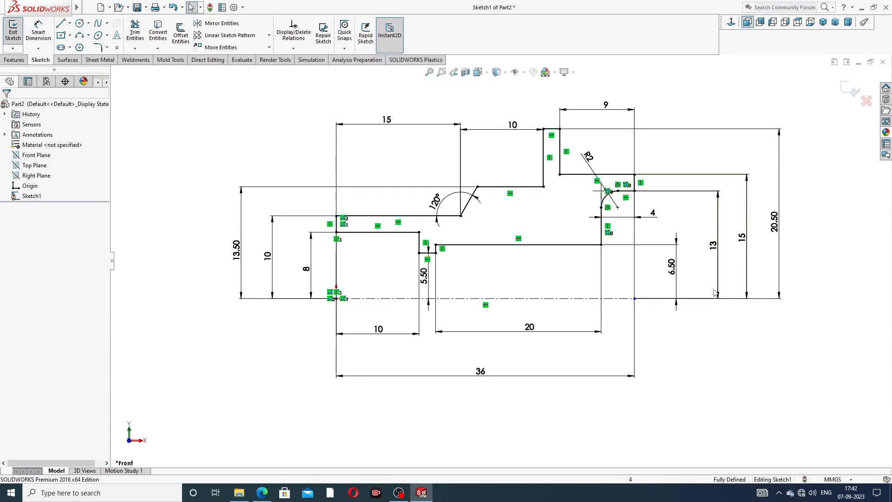
Revolve the closed profile 360° about the centerline as a solid boss
{"action": "key", "text": "f"}
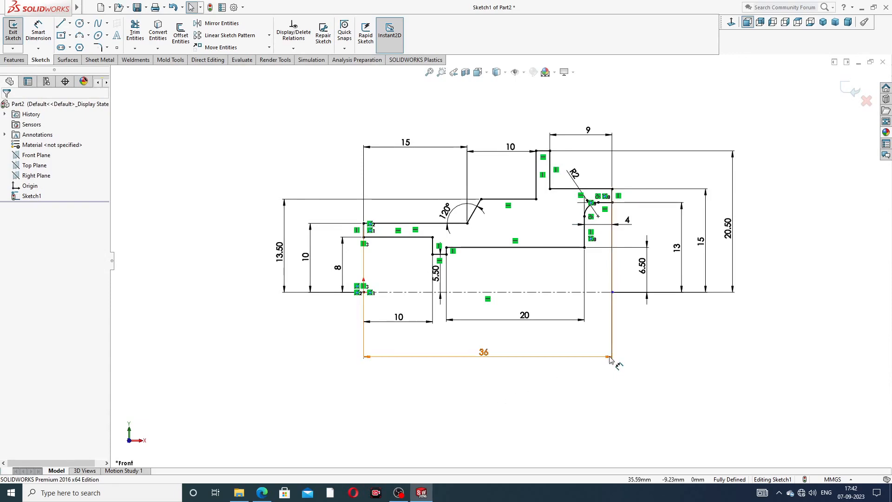
{"action": "scroll", "coordinate": [613, 361], "scroll_direction": "down", "scroll_amount": 2}
{"action": "scroll", "coordinate": [602, 93], "scroll_direction": "up", "scroll_amount": 1}
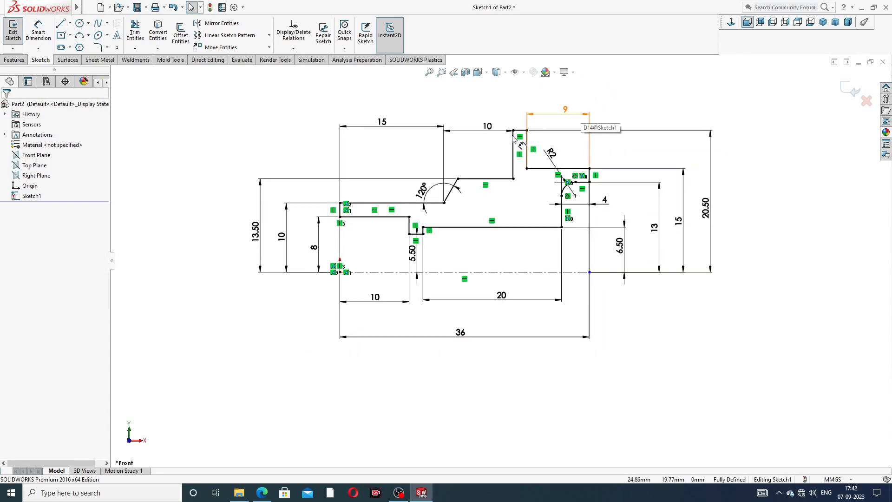
{"action": "scroll", "coordinate": [519, 111], "scroll_direction": "down", "scroll_amount": 1}
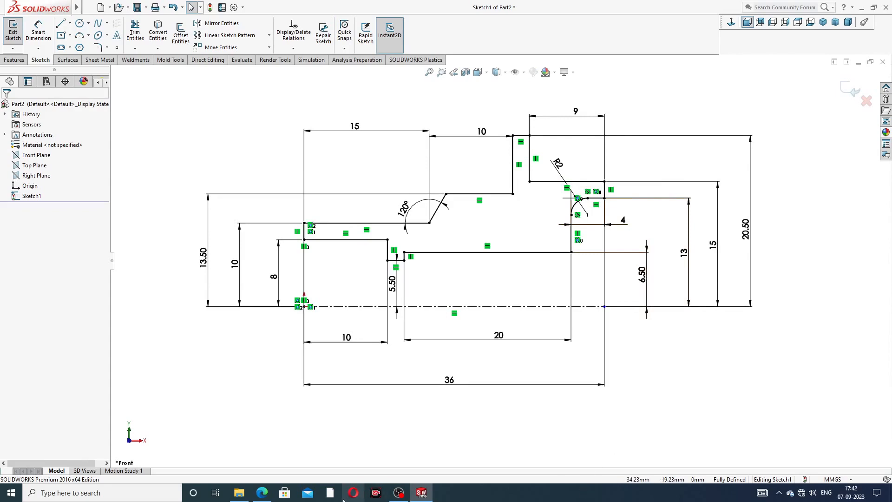
{"action": "mouse_move", "coordinate": [422, 496]}
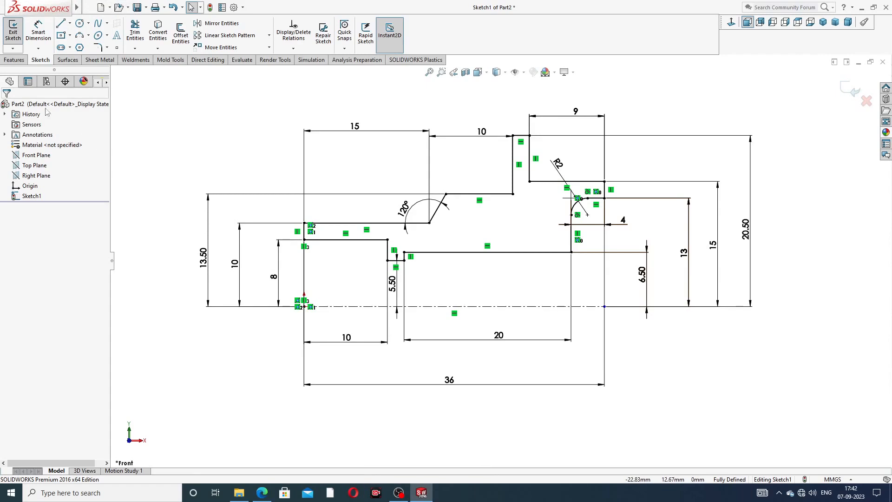
{"action": "left_click", "coordinate": [14, 60]}
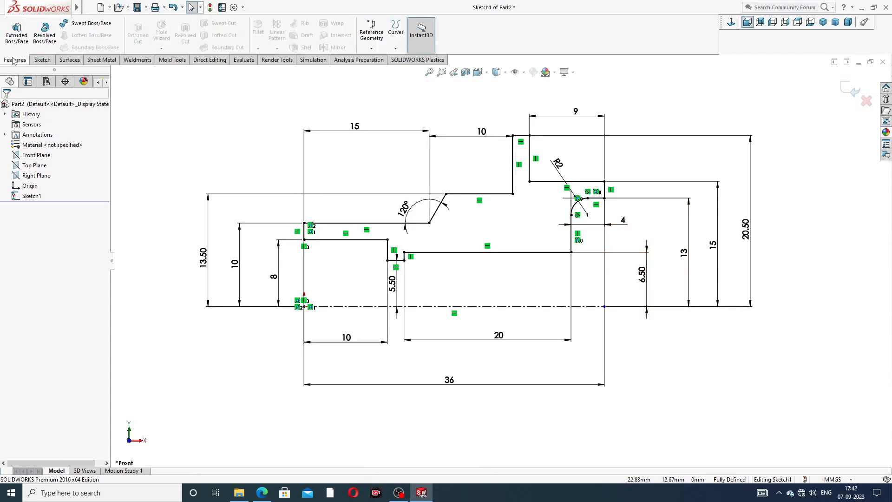
{"action": "left_click", "coordinate": [45, 37]}
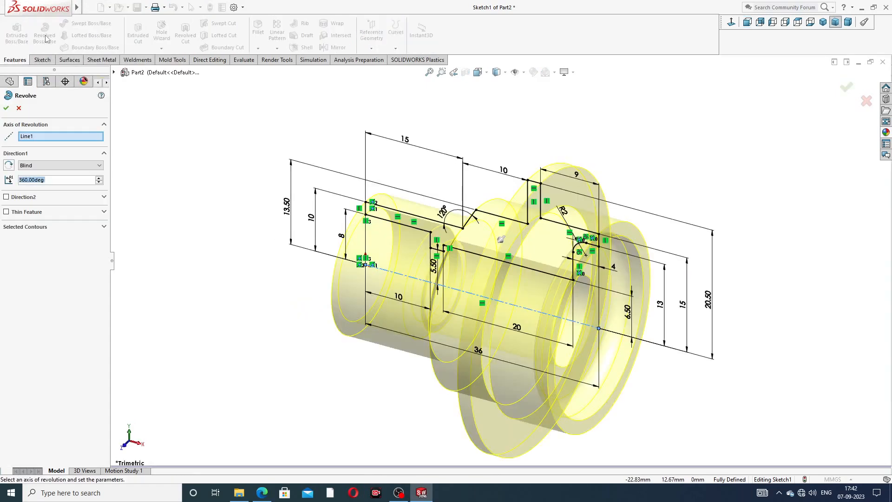
{"action": "scroll", "coordinate": [546, 327], "scroll_direction": "up", "scroll_amount": 2}
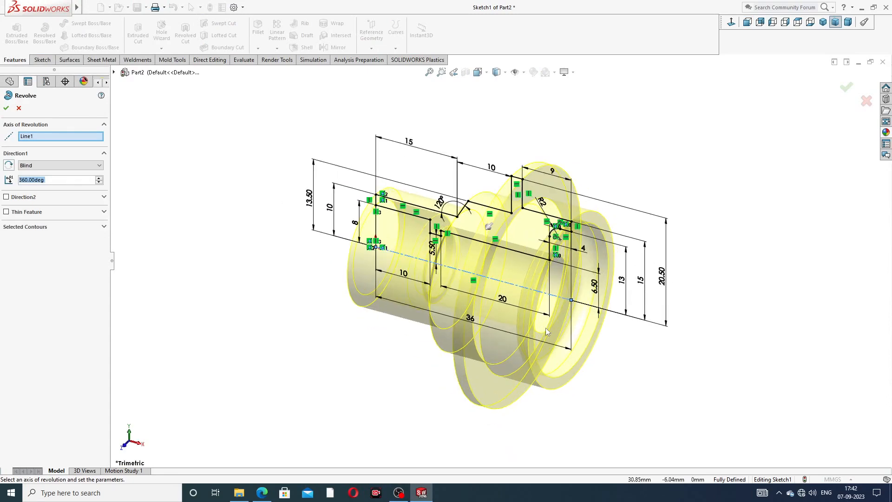
{"action": "scroll", "coordinate": [546, 328], "scroll_direction": "down", "scroll_amount": 2}
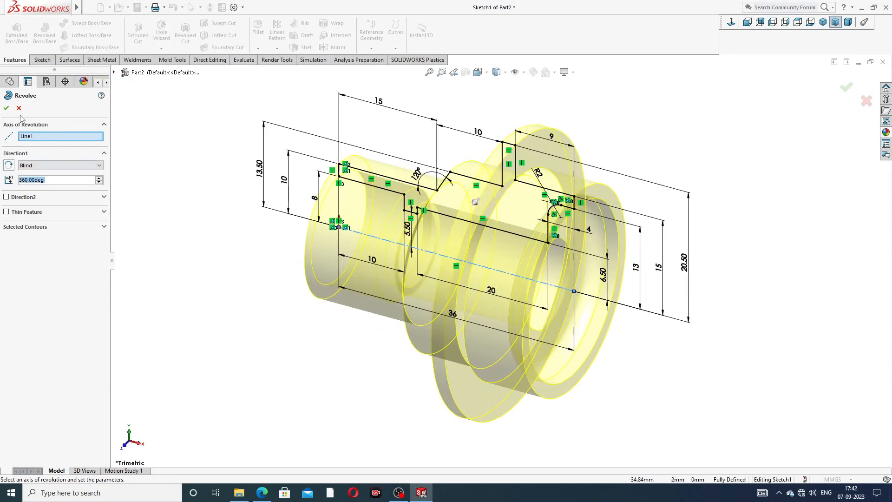
{"action": "left_click", "coordinate": [6, 108]}
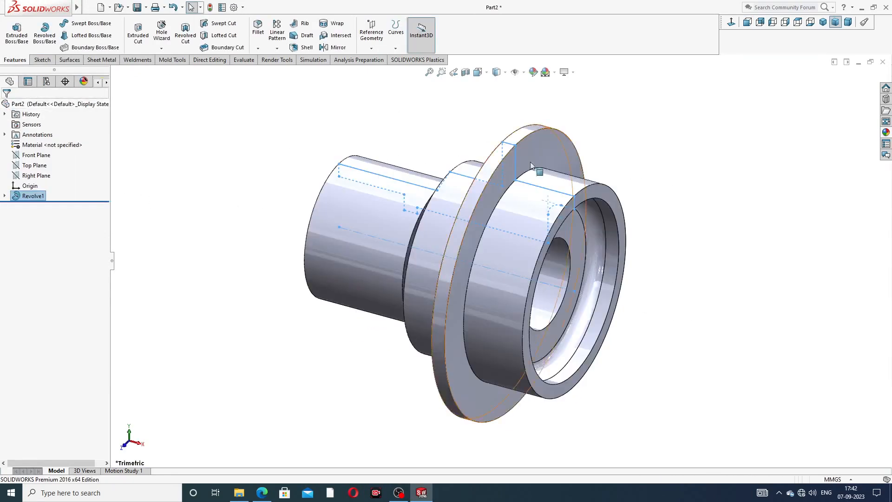
Check the drawing's chamfer callout, and chamfer the outer edge of the recessed end by 1 mm at 45°
{"action": "mouse_move", "coordinate": [605, 246]}
{"action": "middle_mouse_down"}
{"action": "mouse_move", "coordinate": [536, 163]}
{"action": "mouse_move", "coordinate": [661, 140]}
{"action": "mouse_move", "coordinate": [642, 144]}
{"action": "mouse_move", "coordinate": [667, 127]}
{"action": "mouse_move", "coordinate": [625, 182]}
{"action": "mouse_move", "coordinate": [639, 212]}
{"action": "mouse_move", "coordinate": [575, 173]}
{"action": "middle_mouse_up"}
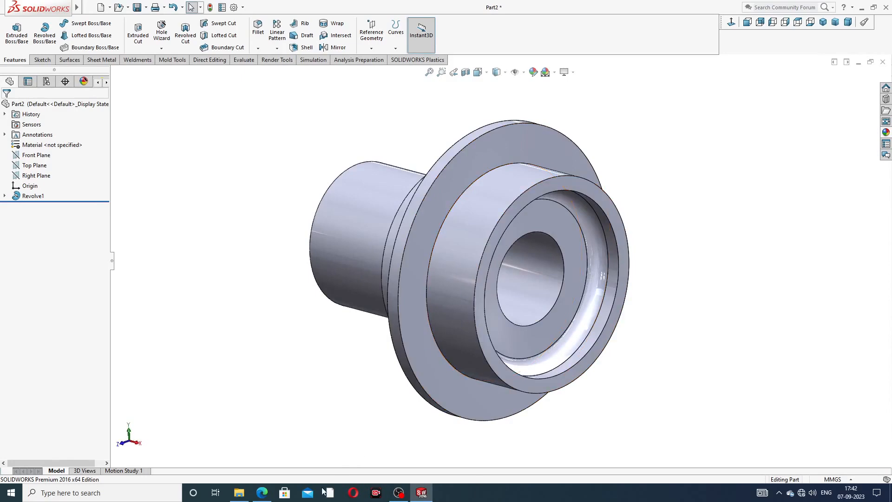
{"action": "left_click", "coordinate": [262, 492]}
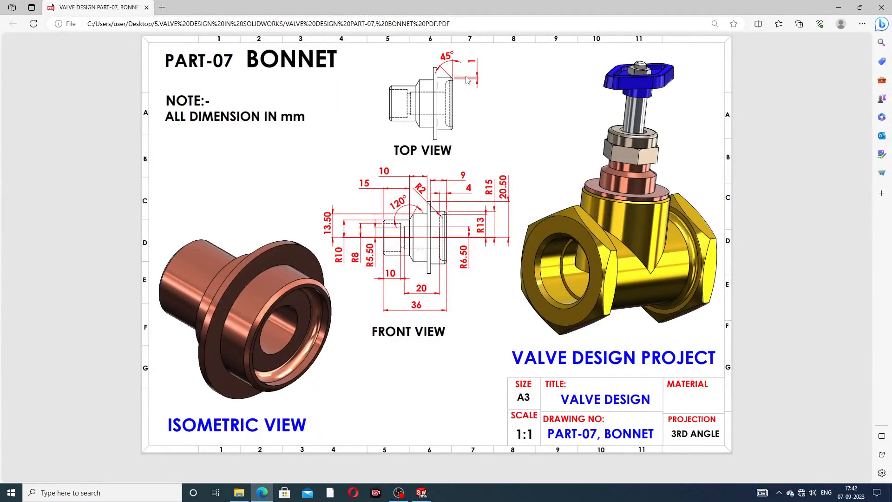
{"action": "left_click", "coordinate": [262, 492]}
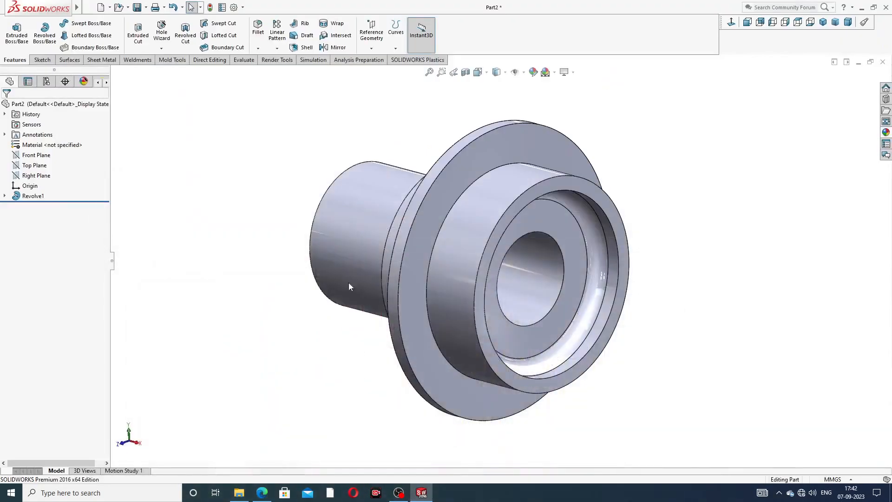
{"action": "left_click", "coordinate": [258, 49]}
{"action": "left_click", "coordinate": [275, 72]}
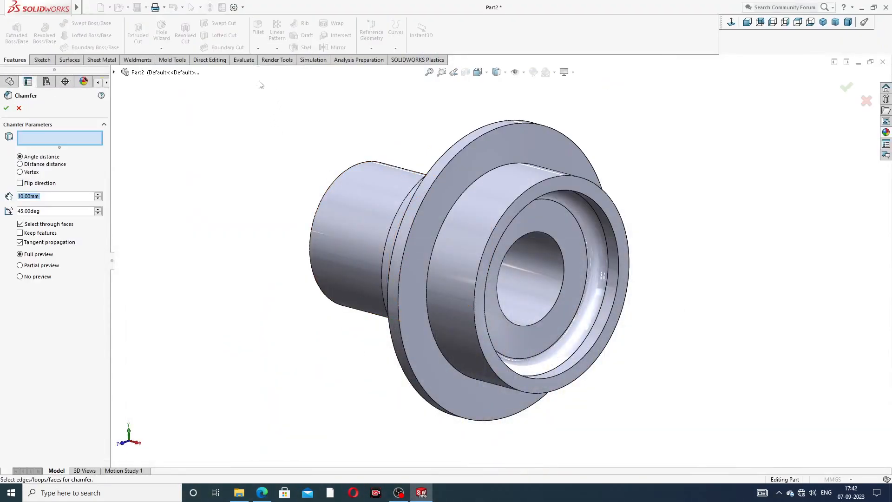
{"action": "type", "text": "1"}
{"action": "key", "text": "Return"}
{"action": "left_click", "coordinate": [542, 180]}
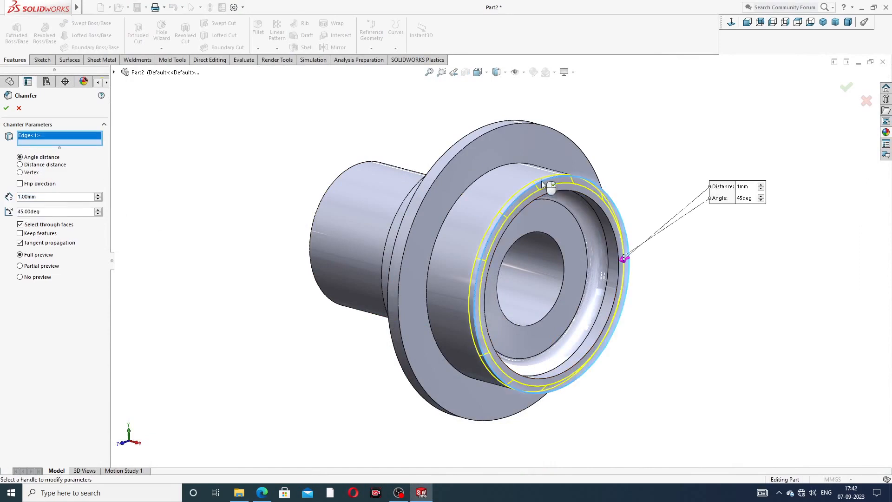
{"action": "left_click", "coordinate": [847, 88]}
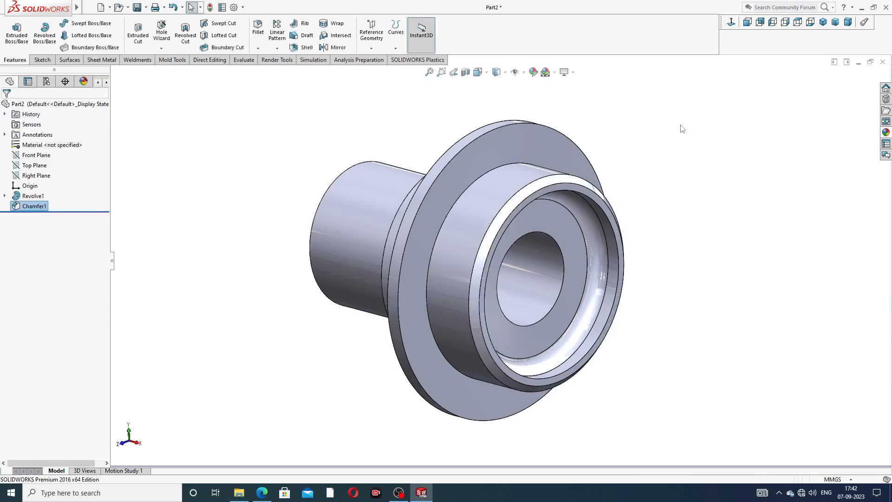
Apply the polished copper metal appearance to the whole bonnet part
{"action": "middle_click_drag", "start_coordinate": [649, 183], "coordinate": [596, 201]}
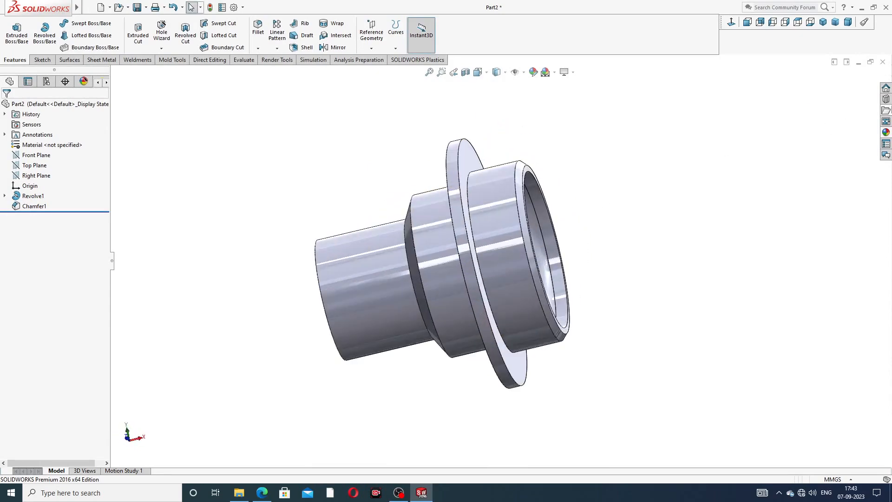
{"action": "left_click", "coordinate": [887, 132]}
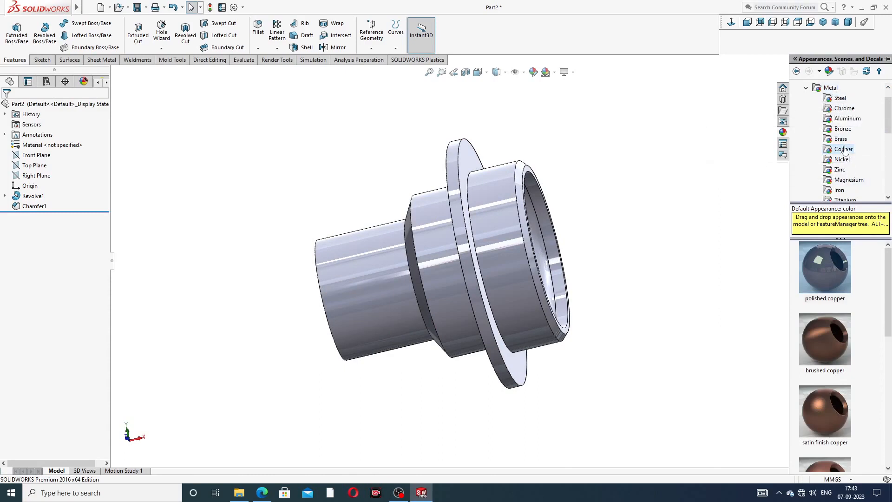
{"action": "double_click", "coordinate": [826, 272]}
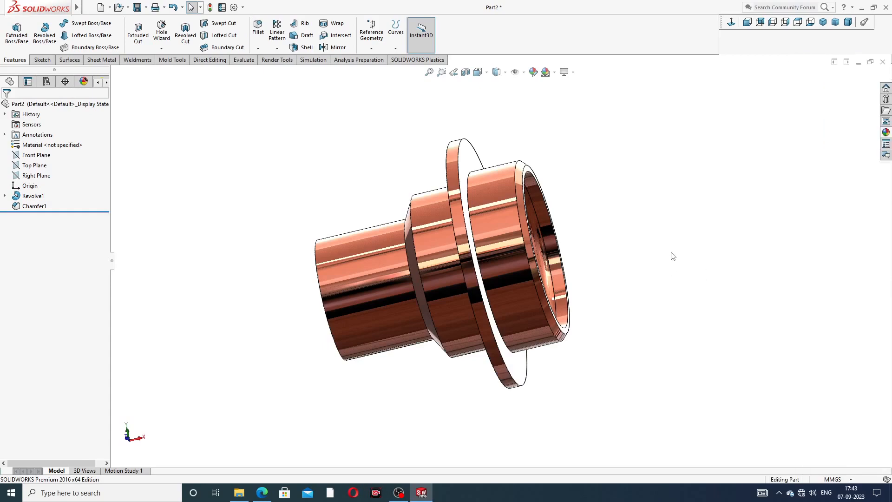
Examine the copper bonnet's flange, recess, bore and chamfered rim from several angles, including the isometric view
{"action": "middle_click_drag", "start_coordinate": [512, 245], "coordinate": [530, 230]}
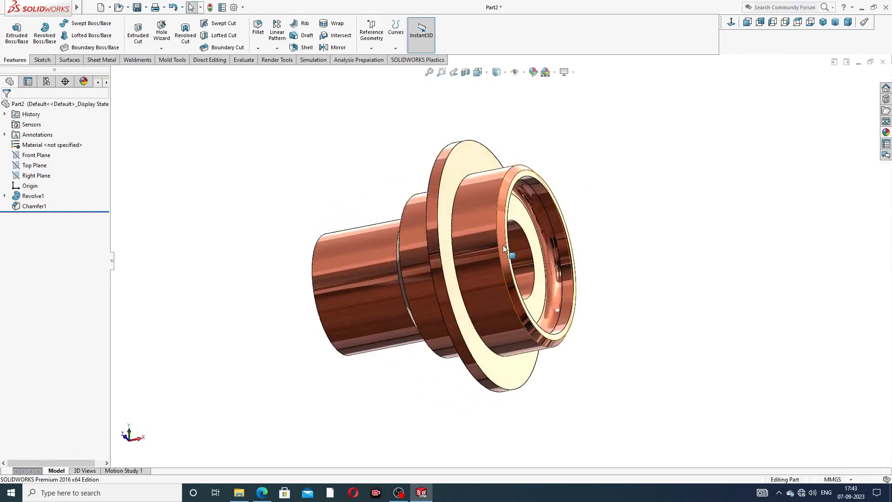
{"action": "scroll", "coordinate": [553, 241], "scroll_direction": "down", "scroll_amount": 2}
{"action": "middle_click_drag", "start_coordinate": [652, 243], "coordinate": [652, 202]}
{"action": "scroll", "coordinate": [548, 281], "scroll_direction": "up", "scroll_amount": 2}
{"action": "middle_click_drag", "start_coordinate": [546, 285], "coordinate": [519, 235]}
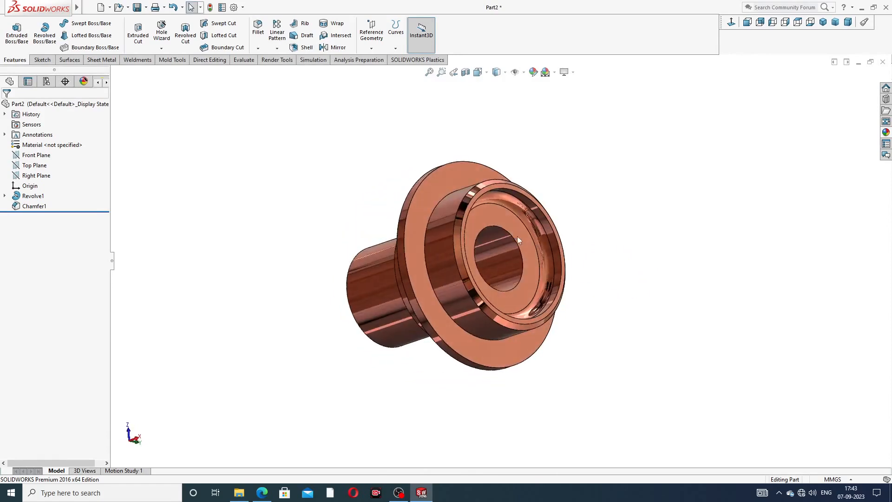
{"action": "scroll", "coordinate": [494, 277], "scroll_direction": "down", "scroll_amount": 2}
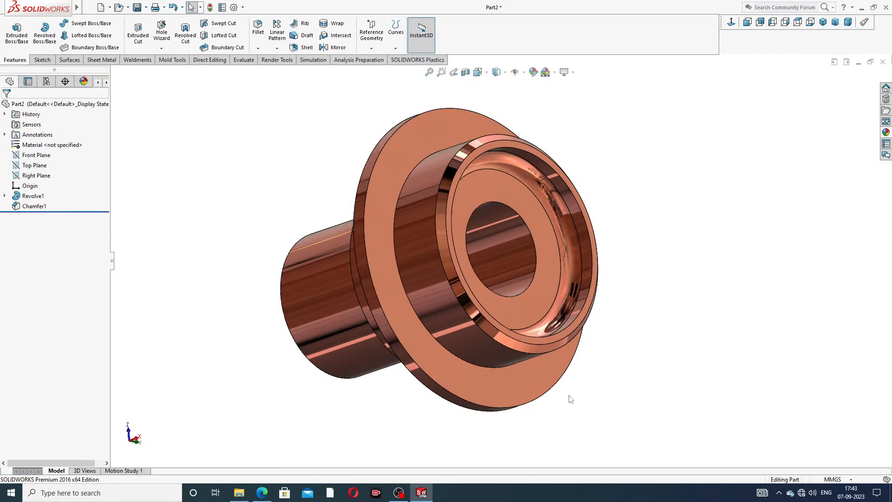
{"action": "left_click", "coordinate": [823, 22]}
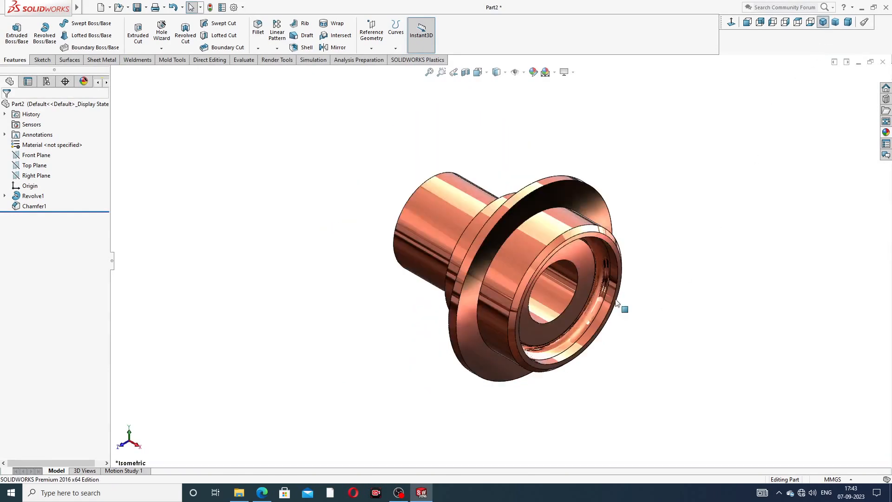
{"action": "mouse_move", "coordinate": [623, 315]}
{"action": "middle_mouse_down"}
{"action": "mouse_move", "coordinate": [670, 233]}
{"action": "mouse_move", "coordinate": [639, 219]}
{"action": "mouse_move", "coordinate": [624, 185]}
{"action": "mouse_move", "coordinate": [627, 221]}
{"action": "mouse_move", "coordinate": [754, 207]}
{"action": "mouse_move", "coordinate": [689, 292]}
{"action": "mouse_move", "coordinate": [663, 213]}
{"action": "mouse_move", "coordinate": [699, 201]}
{"action": "mouse_move", "coordinate": [709, 217]}
{"action": "middle_mouse_up"}
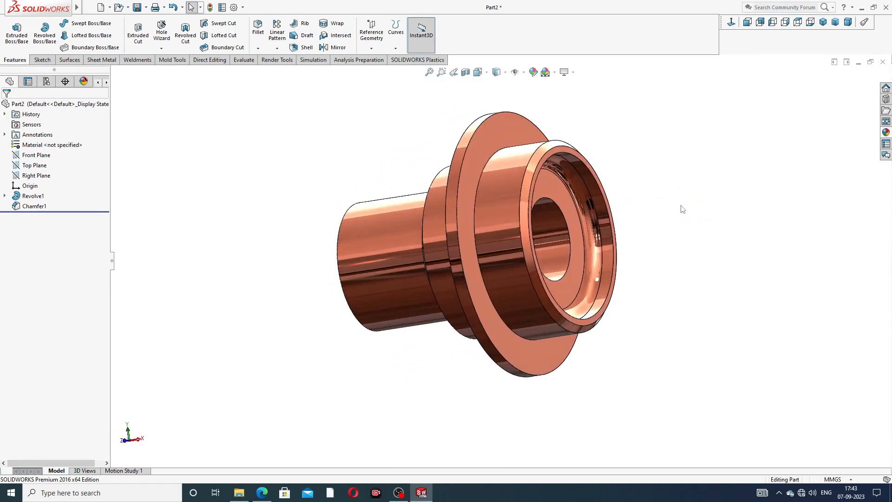
{"action": "scroll", "coordinate": [607, 186], "scroll_direction": "down", "scroll_amount": 2}
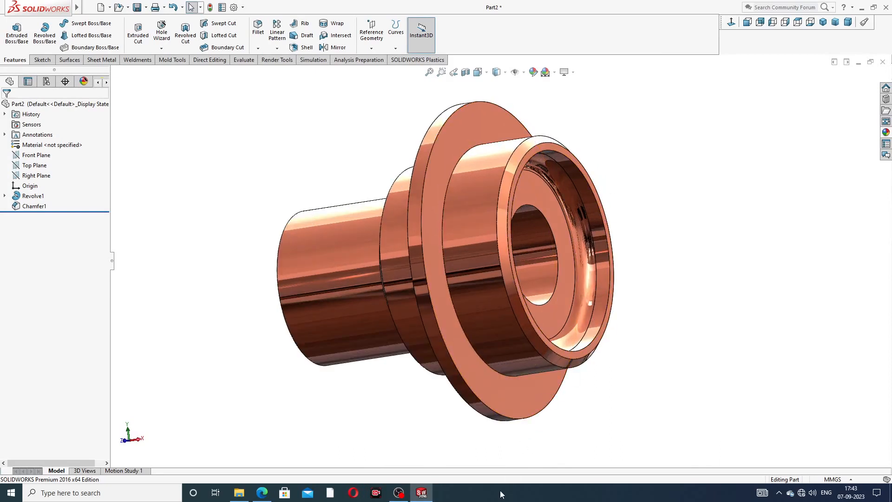
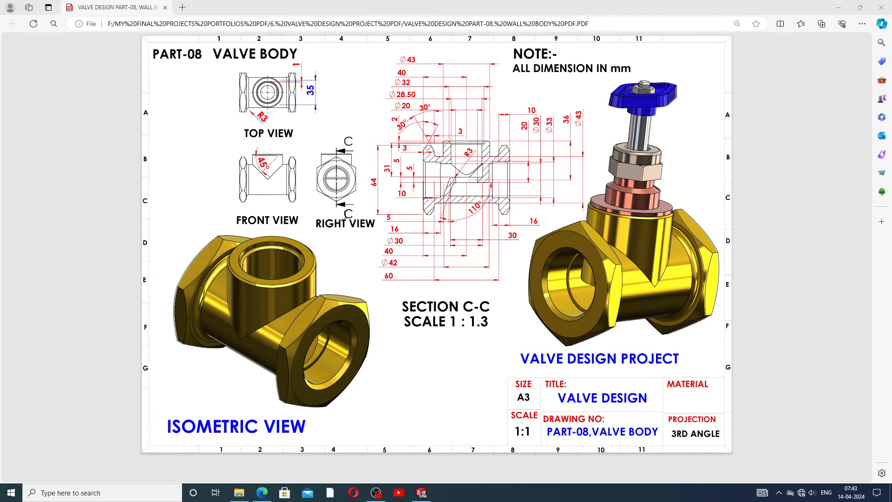
Switch from the Part-08 Valve Body drawing to SOLIDWORKS and inspect the finished valve body's hexagonal end and bore
{"action": "left_click", "coordinate": [422, 492]}
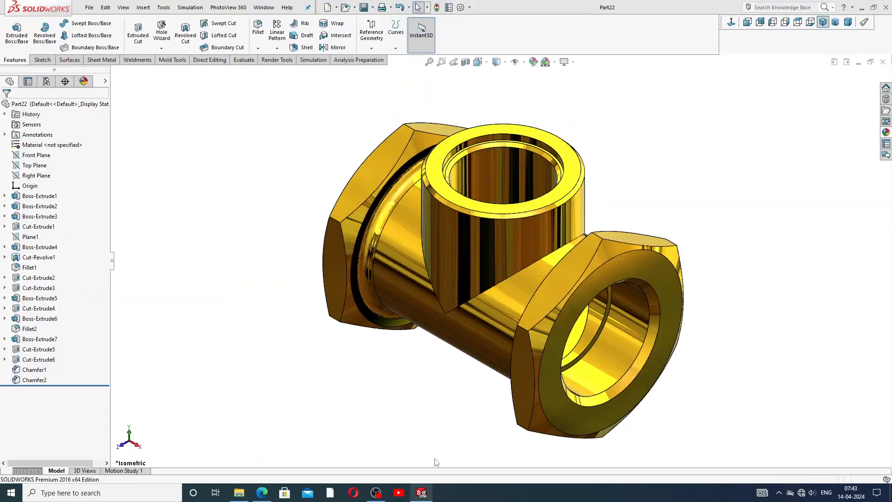
{"action": "middle_click_drag", "start_coordinate": [518, 289], "coordinate": [512, 250]}
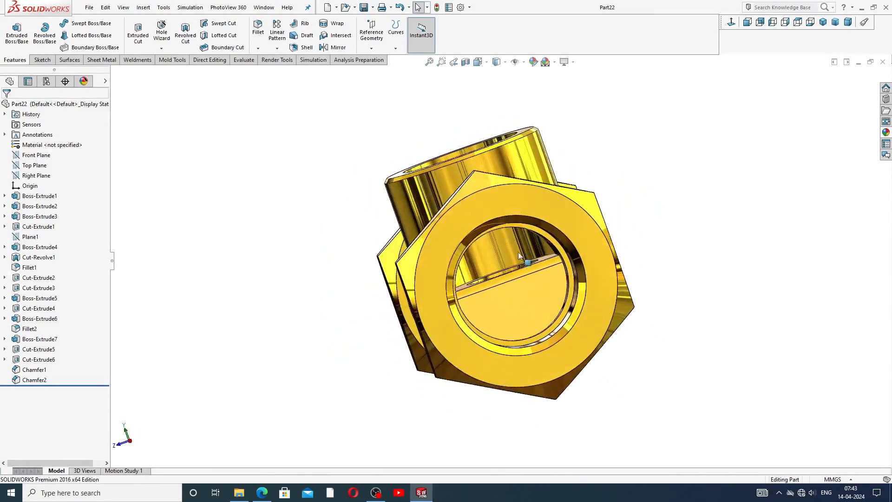
{"action": "scroll", "coordinate": [516, 265], "scroll_direction": "down", "scroll_amount": 5}
{"action": "scroll", "coordinate": [520, 275], "scroll_direction": "up", "scroll_amount": 5}
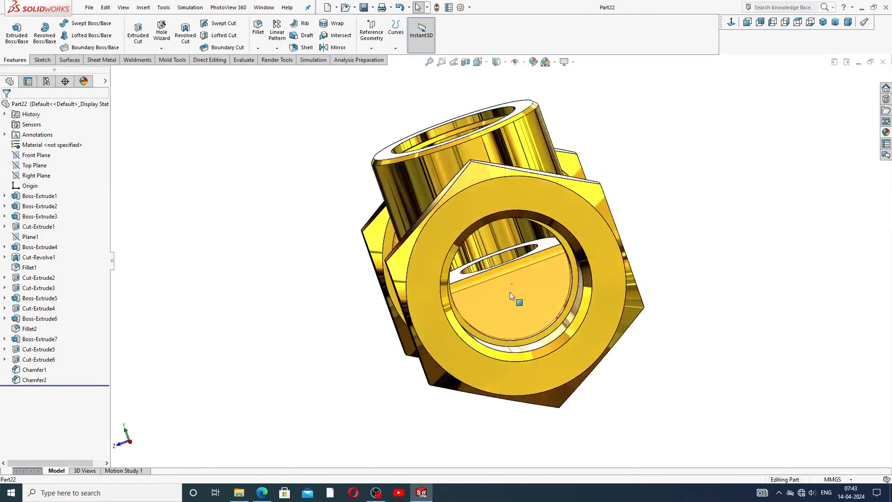
Inspect the finished valve body's bore, branch and hexagonal ends from several angles, finishing in the isometric view
{"action": "mouse_move", "coordinate": [512, 293]}
{"action": "middle_mouse_down"}
{"action": "mouse_move", "coordinate": [506, 303]}
{"action": "mouse_move", "coordinate": [509, 280]}
{"action": "middle_mouse_up"}
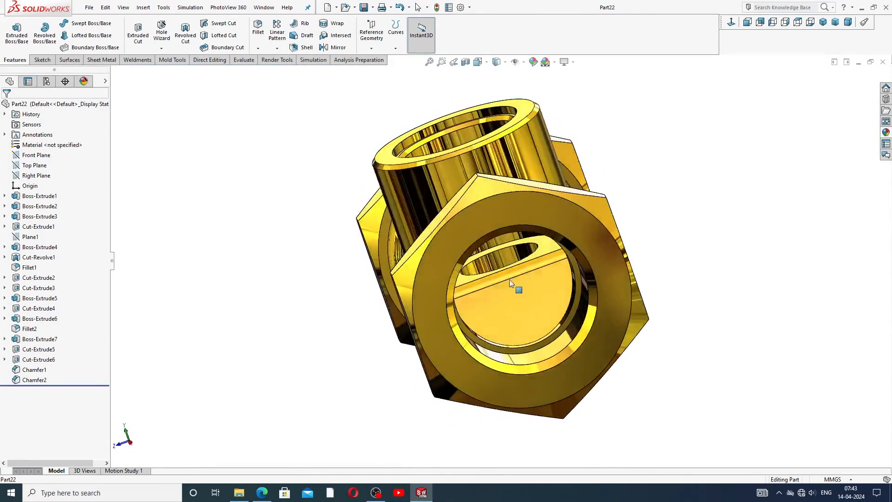
{"action": "left_click", "coordinate": [542, 250]}
{"action": "left_click", "coordinate": [693, 172]}
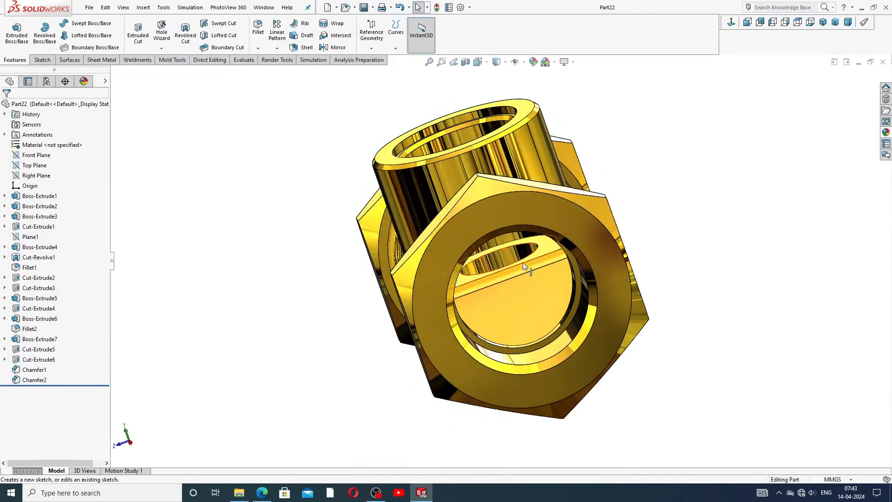
{"action": "scroll", "coordinate": [522, 274], "scroll_direction": "down", "scroll_amount": 4}
{"action": "scroll", "coordinate": [523, 278], "scroll_direction": "up", "scroll_amount": 4}
{"action": "middle_click_drag", "start_coordinate": [522, 277], "coordinate": [581, 281]}
{"action": "scroll", "coordinate": [488, 302], "scroll_direction": "up", "scroll_amount": 3}
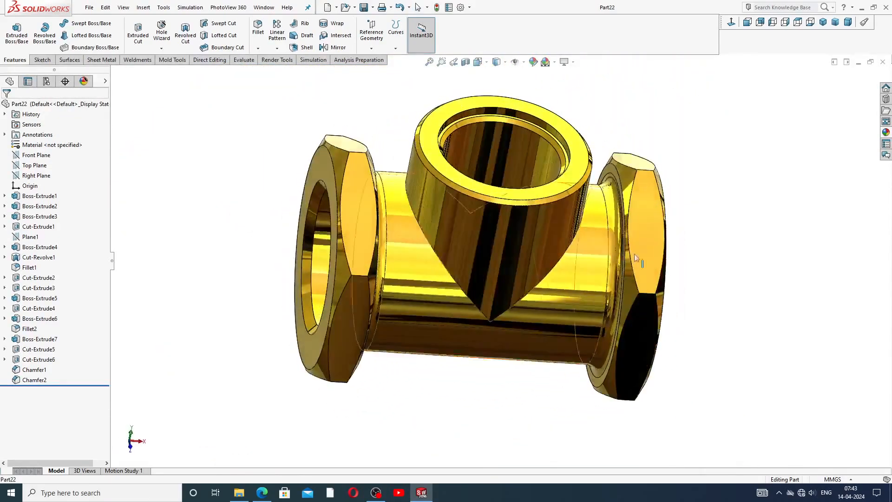
{"action": "left_click", "coordinate": [823, 22]}
{"action": "scroll", "coordinate": [513, 200], "scroll_direction": "down", "scroll_amount": 2}
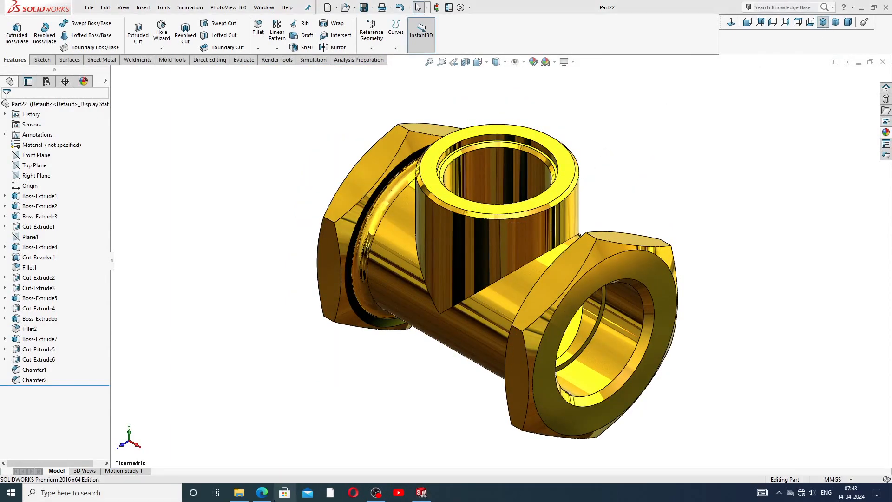
Close the finished valve body and start a new part document with the Plain White scene
{"action": "left_click", "coordinate": [883, 62]}
{"action": "left_click", "coordinate": [185, 7]}
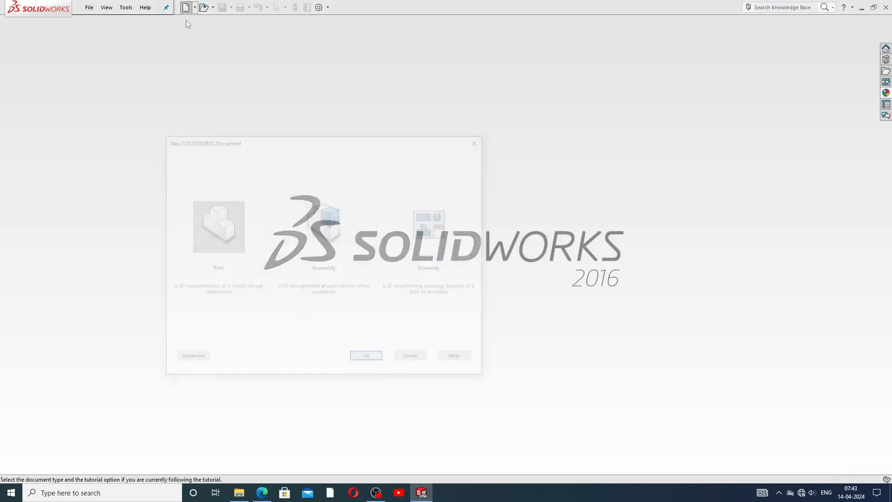
{"action": "left_click", "coordinate": [365, 358]}
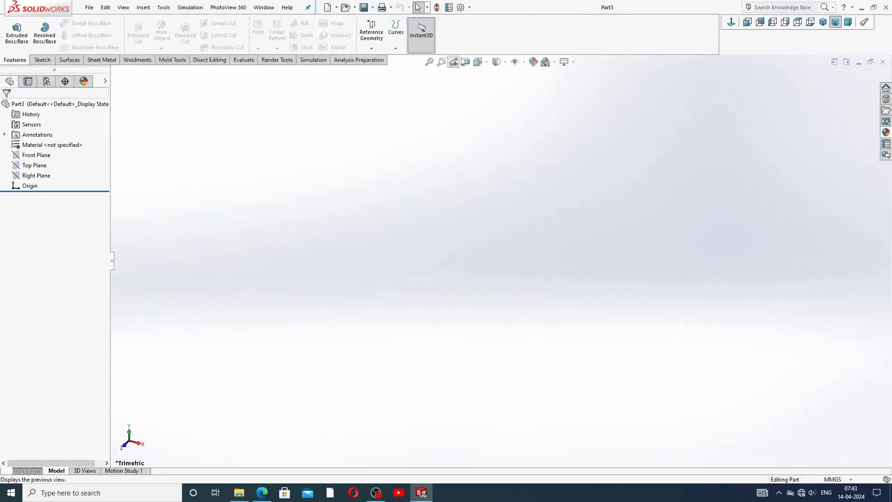
{"action": "left_click", "coordinate": [555, 63]}
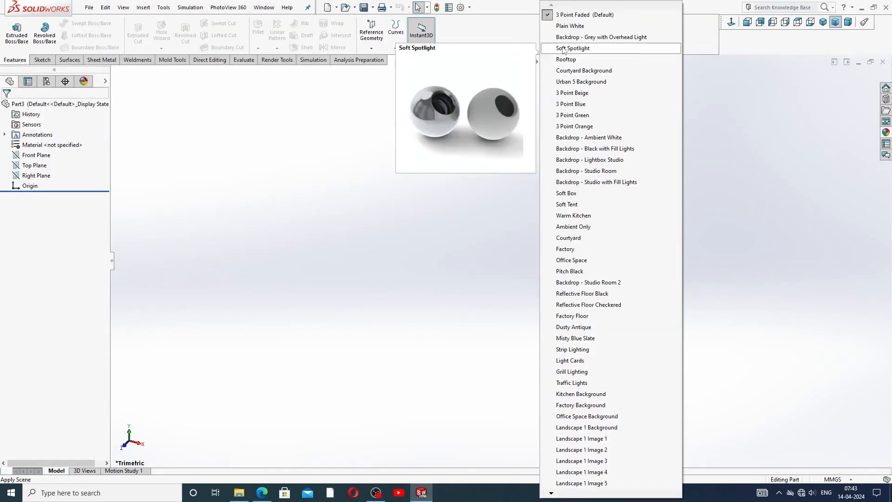
{"action": "left_click", "coordinate": [569, 25]}
Set both the shaded and the wireframe image quality resolution of the new part to the highest level
{"action": "left_click", "coordinate": [460, 8]}
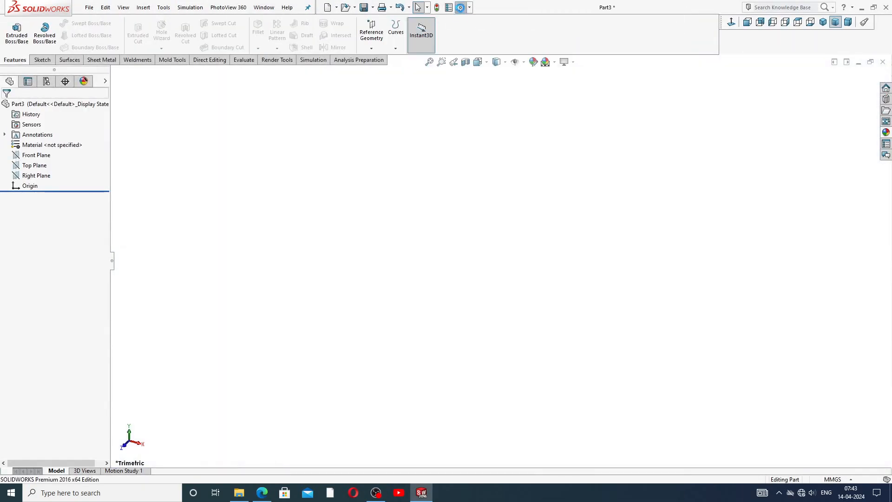
{"action": "left_click", "coordinate": [330, 90]}
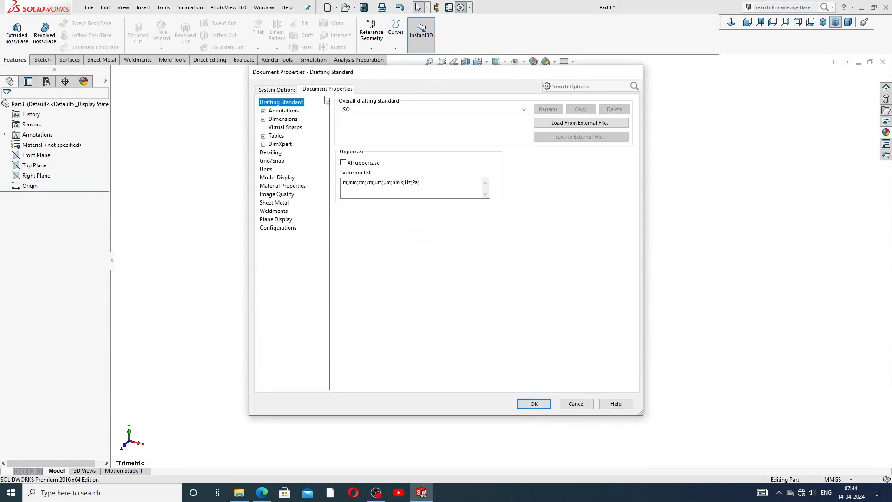
{"action": "left_click", "coordinate": [278, 195]}
{"action": "mouse_move", "coordinate": [416, 117]}
{"action": "left_mouse_down"}
{"action": "mouse_move", "coordinate": [383, 117]}
{"action": "mouse_move", "coordinate": [540, 150]}
{"action": "left_mouse_up"}
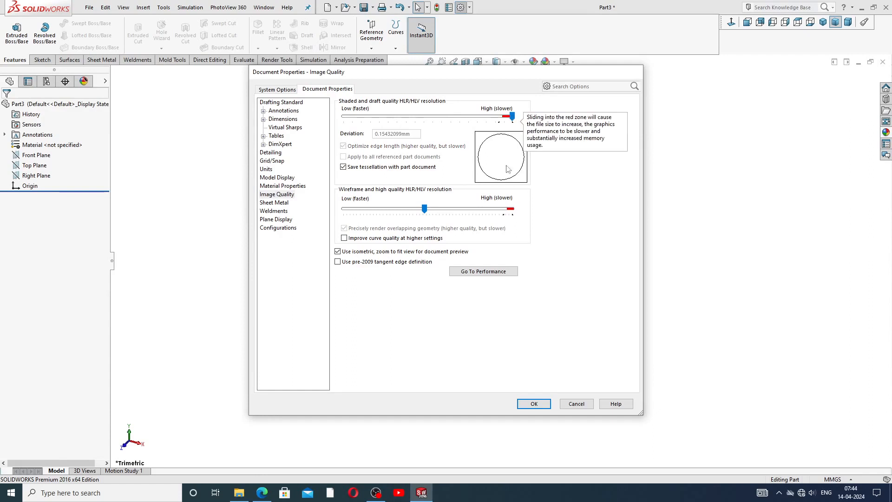
{"action": "left_click_drag", "start_coordinate": [425, 208], "coordinate": [545, 233]}
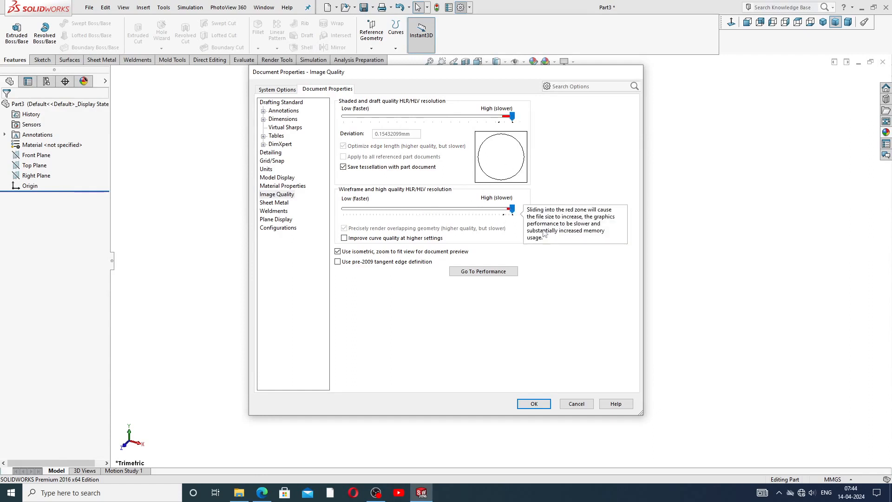
{"action": "left_click", "coordinate": [525, 402]}
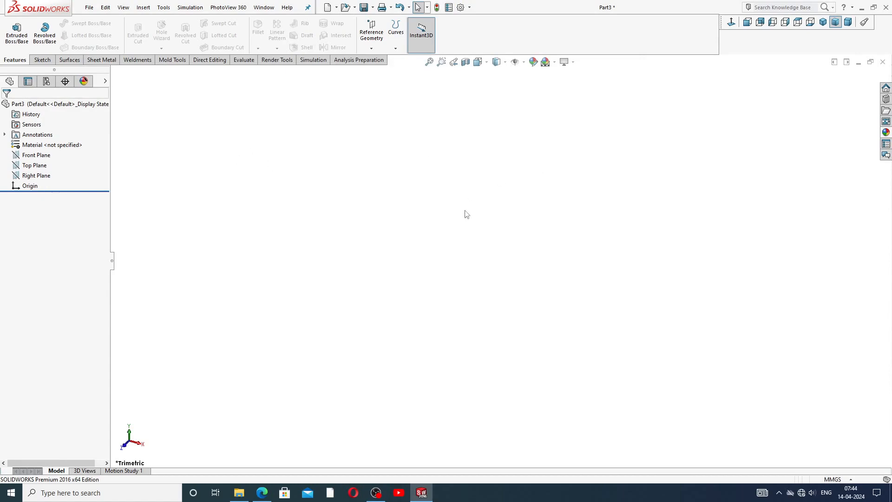
Consult the valve body drawing, and sketch an origin-centred hexagon on the Right Plane, vertex up, with a circumscribed circle about 126 mm in diameter
{"action": "left_click", "coordinate": [262, 492]}
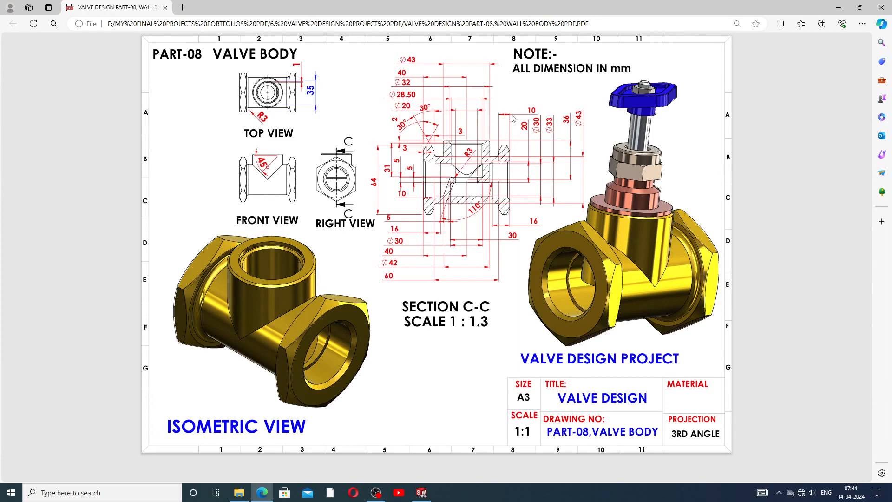
{"action": "left_click", "coordinate": [423, 496]}
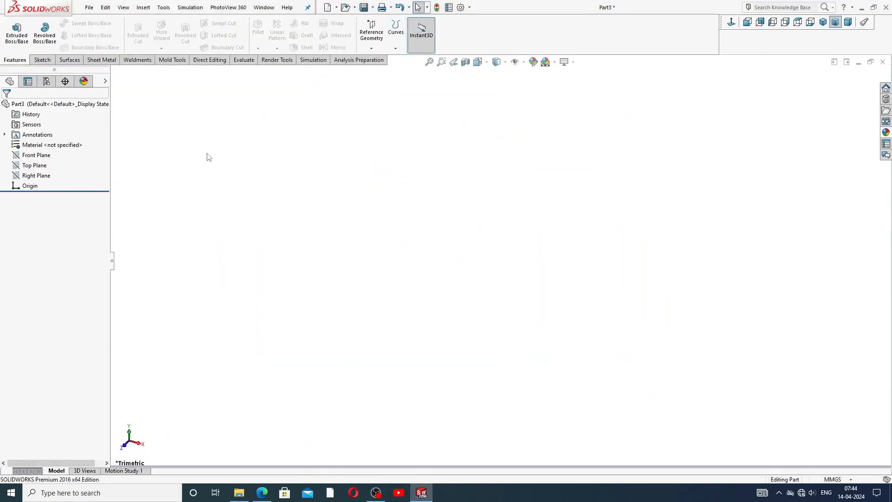
{"action": "left_click", "coordinate": [39, 176]}
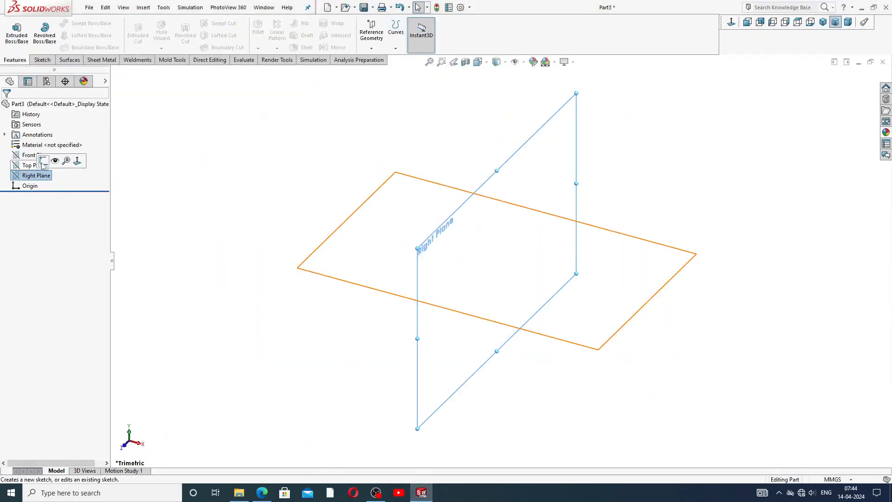
{"action": "left_click", "coordinate": [43, 161]}
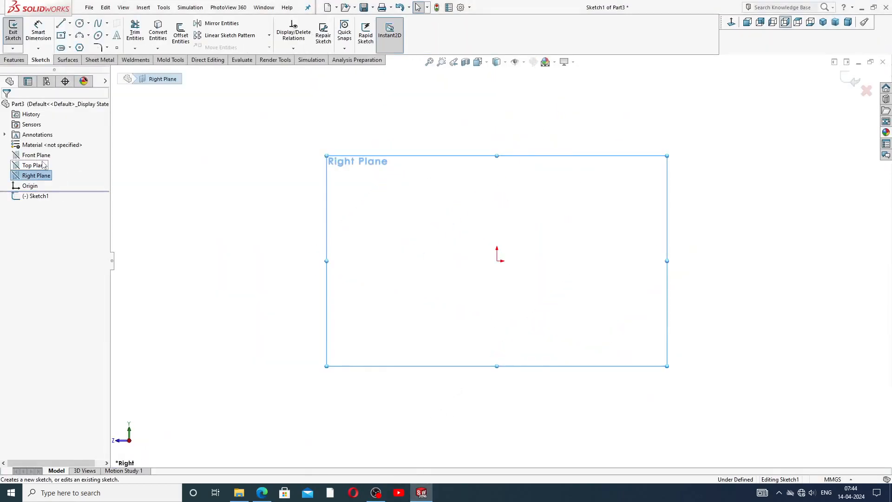
{"action": "left_click", "coordinate": [79, 48]}
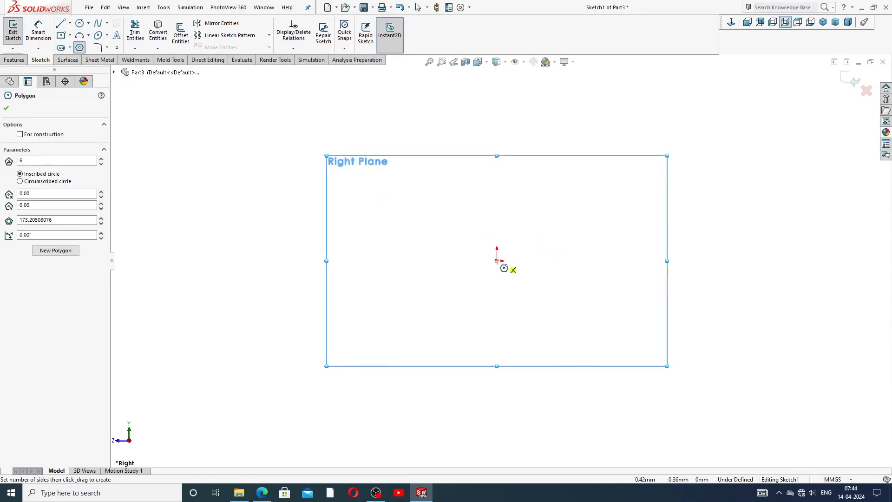
{"action": "left_click", "coordinate": [498, 261]}
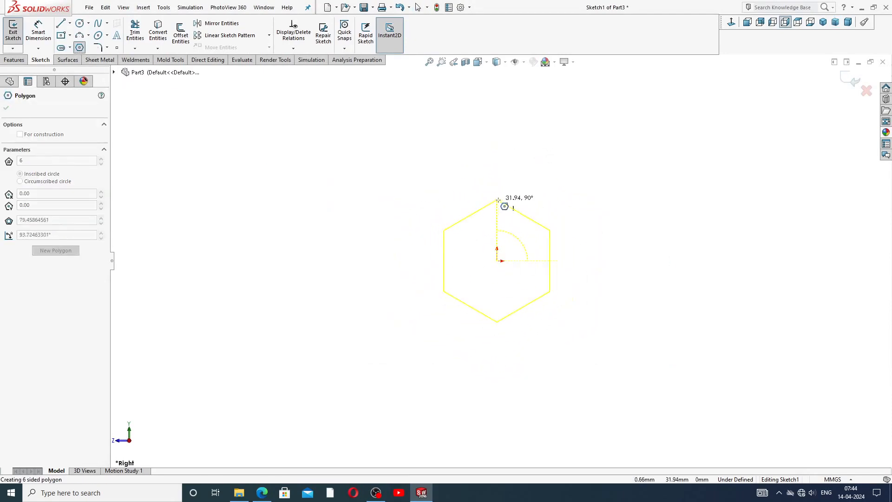
{"action": "left_click", "coordinate": [497, 140]}
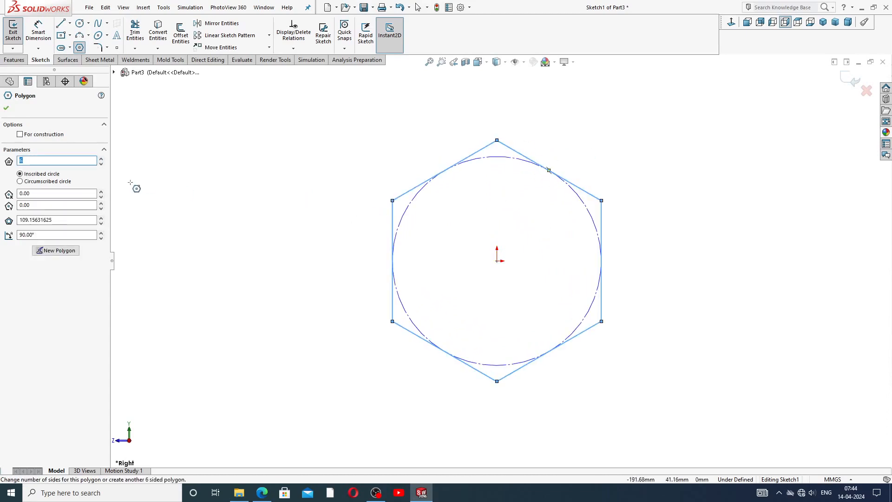
{"action": "left_click", "coordinate": [38, 182]}
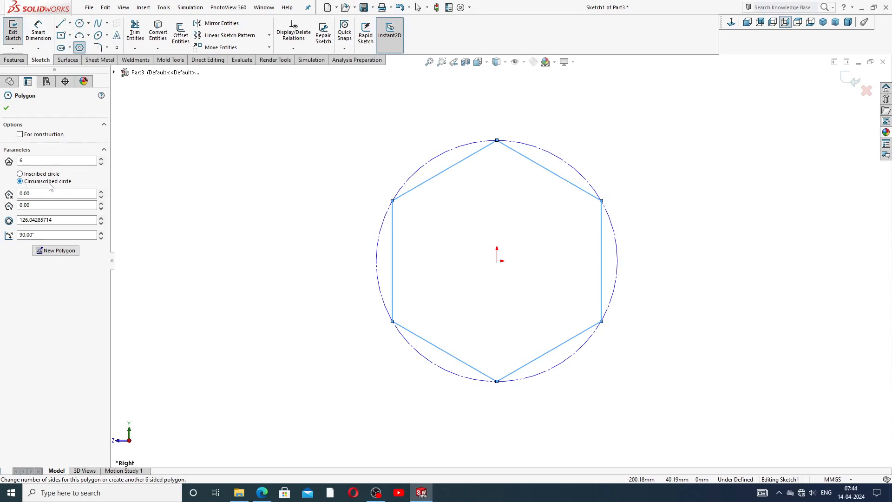
{"action": "left_click", "coordinate": [6, 108]}
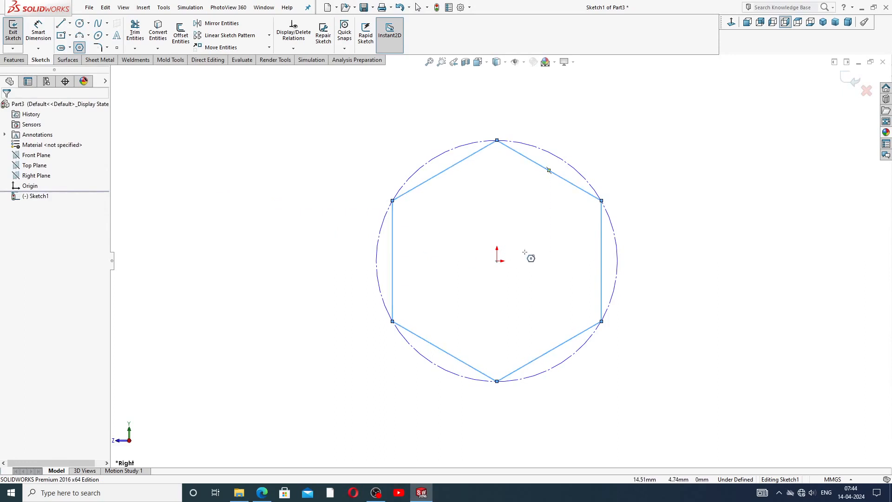
{"action": "key", "text": "f"}
{"action": "right_click", "coordinate": [639, 149]}
{"action": "left_click", "coordinate": [656, 156]}
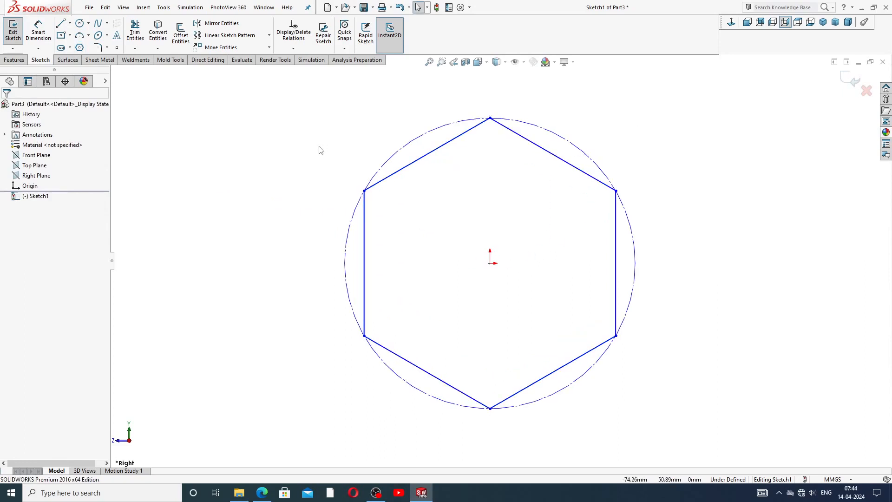
Draw a vertical centerline from the hexagon's upper vertex to the origin
{"action": "left_click", "coordinate": [69, 23]}
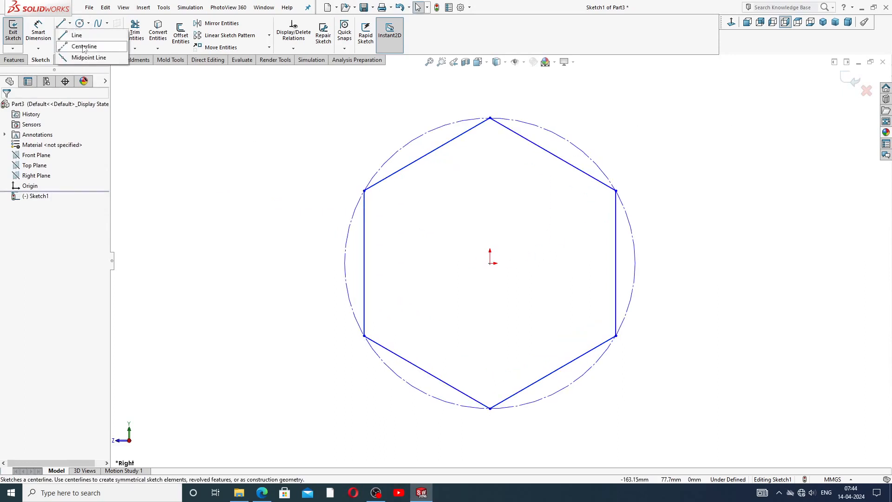
{"action": "left_click", "coordinate": [79, 47]}
{"action": "left_click", "coordinate": [490, 118]}
{"action": "left_click", "coordinate": [490, 263]}
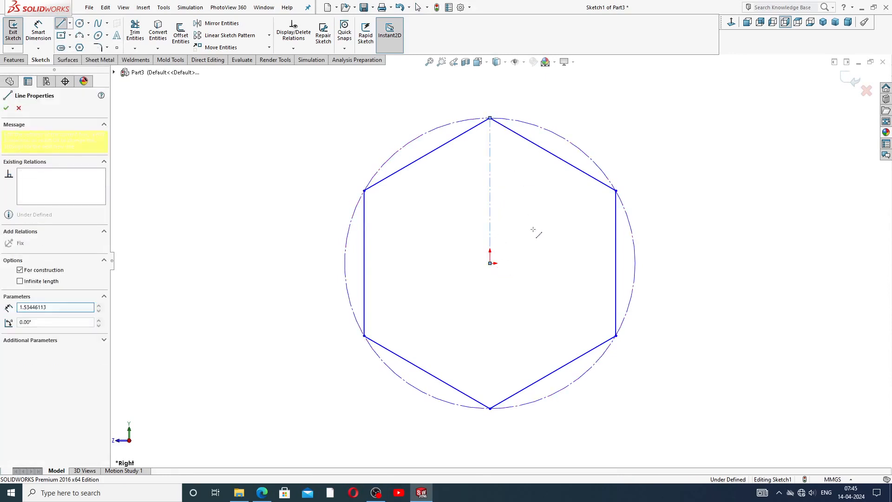
{"action": "right_click", "coordinate": [554, 201]}
{"action": "left_click", "coordinate": [563, 207]}
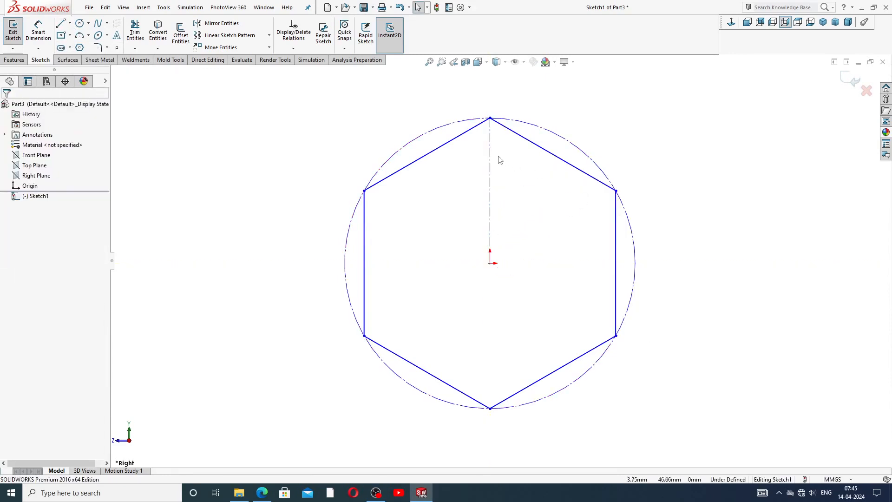
Dimension the hexagon's height between its upper and lower vertices as 64 mm
{"action": "left_click", "coordinate": [41, 35]}
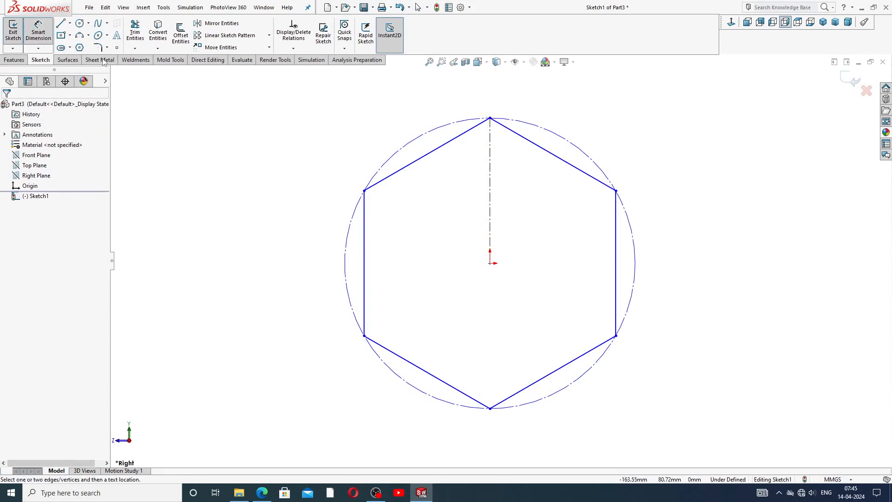
{"action": "left_click", "coordinate": [491, 118]}
{"action": "left_click", "coordinate": [490, 409]}
{"action": "left_click", "coordinate": [326, 238]}
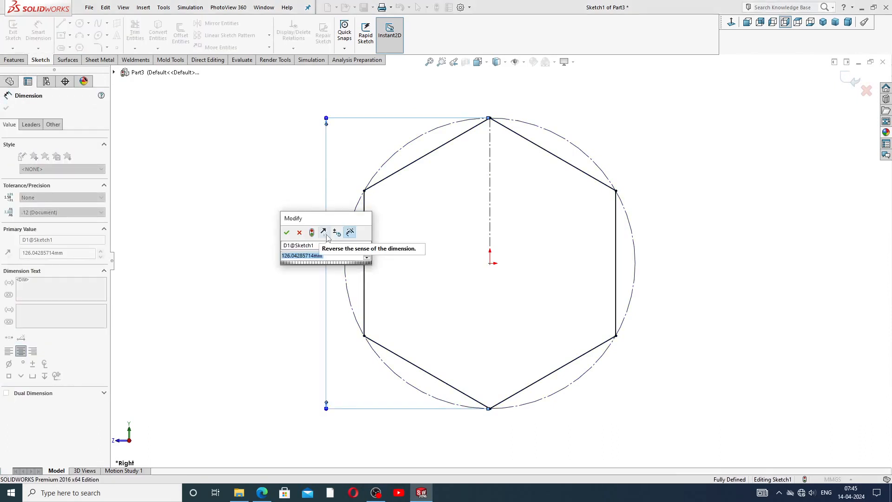
{"action": "type", "text": "64"}
{"action": "key", "text": "Return"}
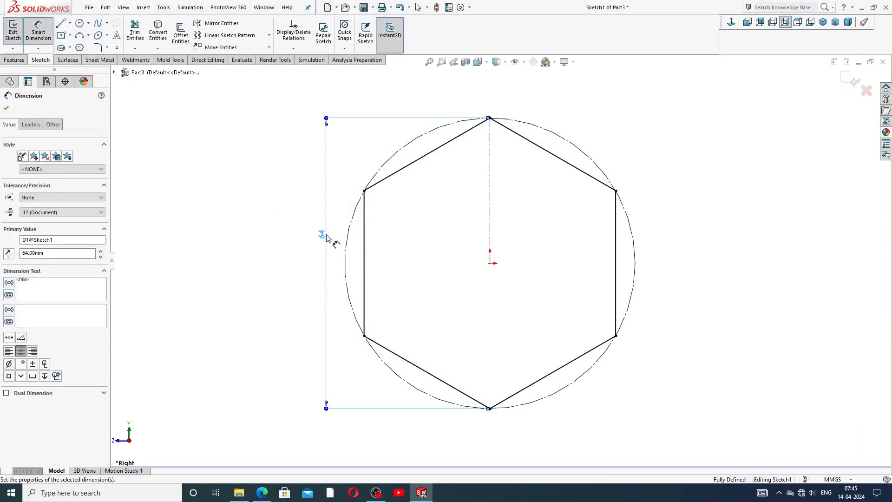
{"action": "left_click", "coordinate": [741, 128]}
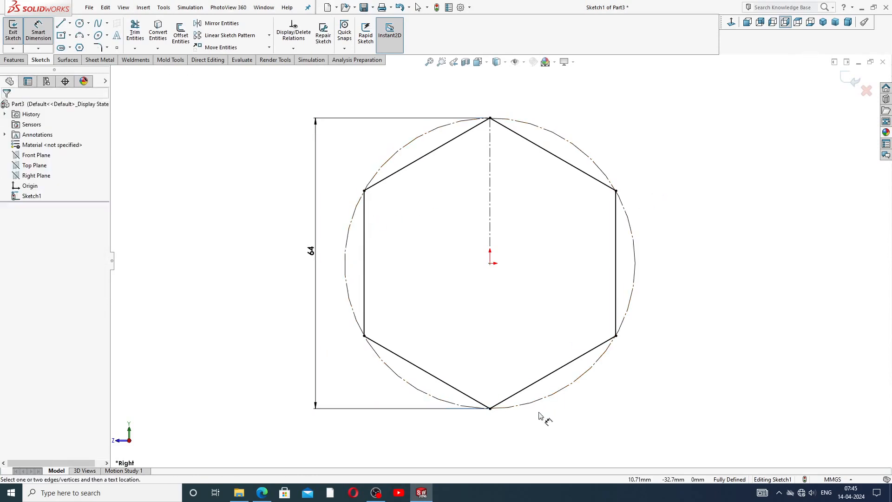
Check the drawing for the hexagonal end's thickness, and extrude the hexagon 10 mm blind in the reversed direction
{"action": "left_click", "coordinate": [262, 492]}
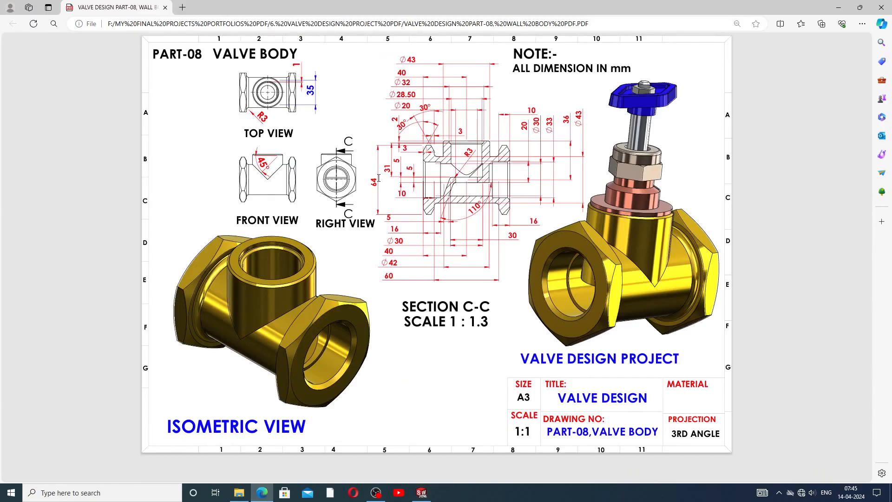
{"action": "left_click", "coordinate": [421, 493]}
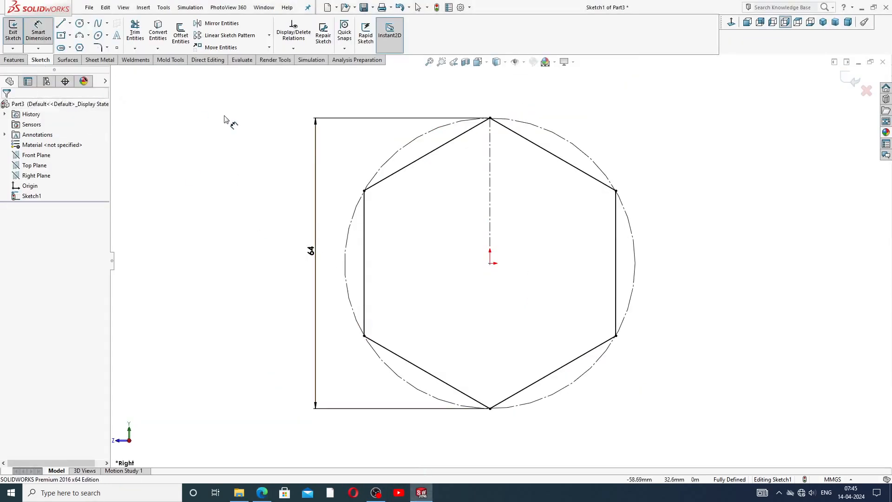
{"action": "right_click", "coordinate": [224, 116]}
{"action": "left_click", "coordinate": [247, 138]}
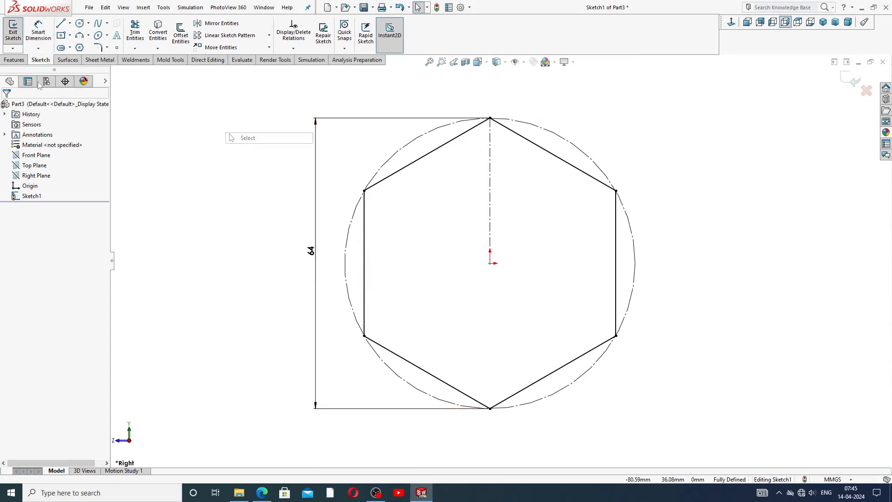
{"action": "left_click", "coordinate": [14, 60]}
{"action": "left_click", "coordinate": [17, 33]}
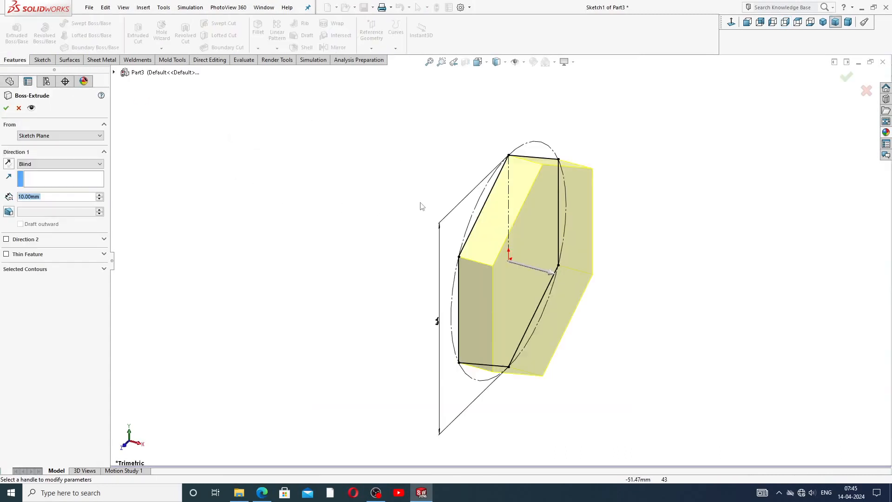
{"action": "left_click", "coordinate": [8, 164]}
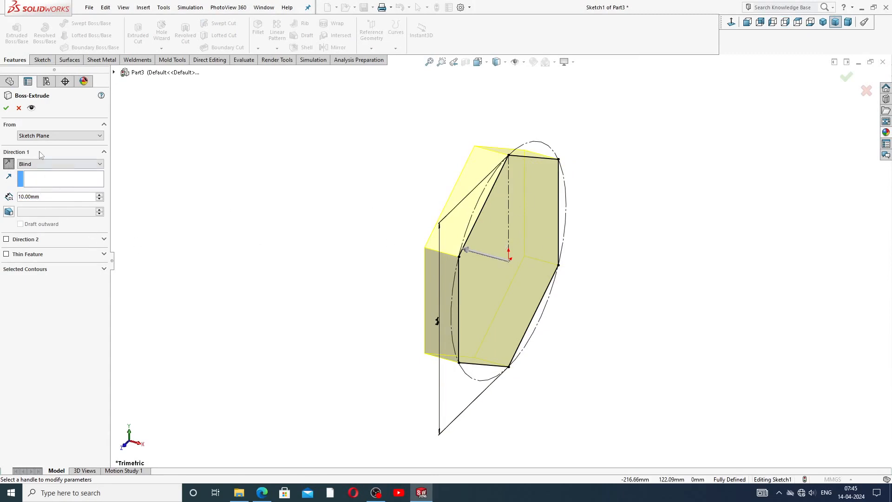
{"action": "left_click", "coordinate": [6, 108]}
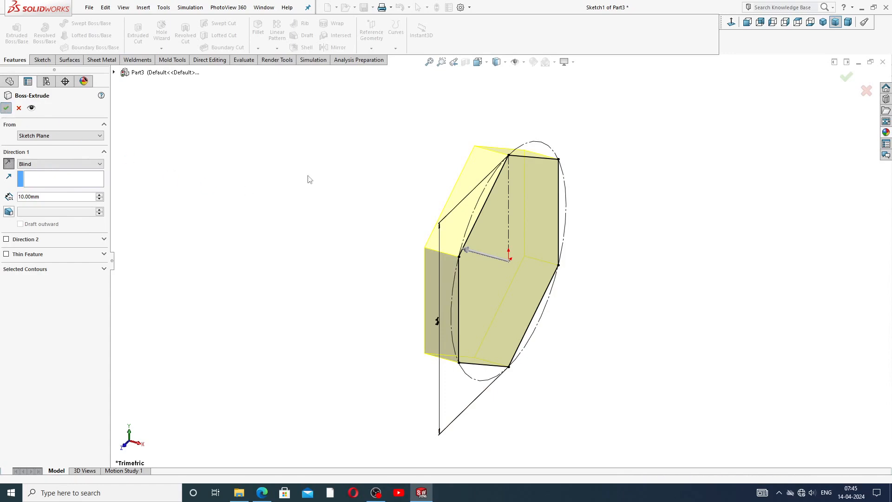
Sketch two origin-centred circles, about 41 mm and 26 mm in diameter, on the hexagonal block's -X face
{"action": "left_click", "coordinate": [824, 24]}
{"action": "middle_click_drag", "start_coordinate": [449, 227], "coordinate": [497, 208]}
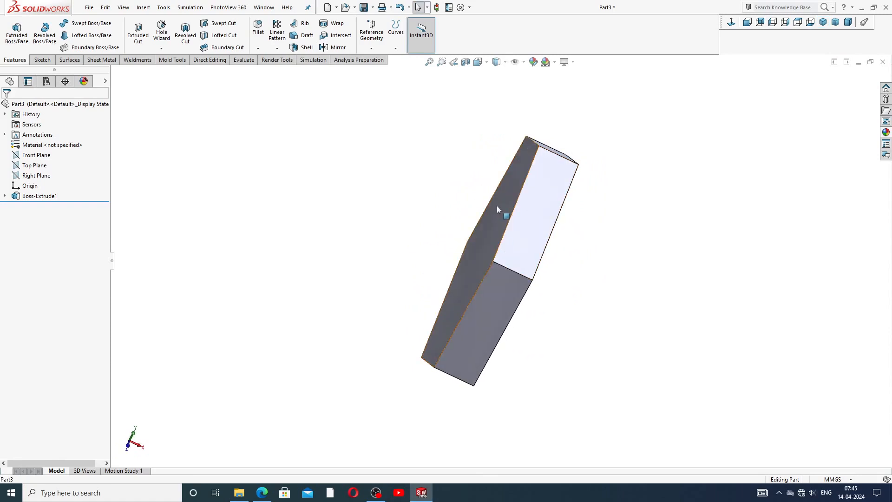
{"action": "left_click", "coordinate": [497, 205]}
{"action": "left_click", "coordinate": [531, 178]}
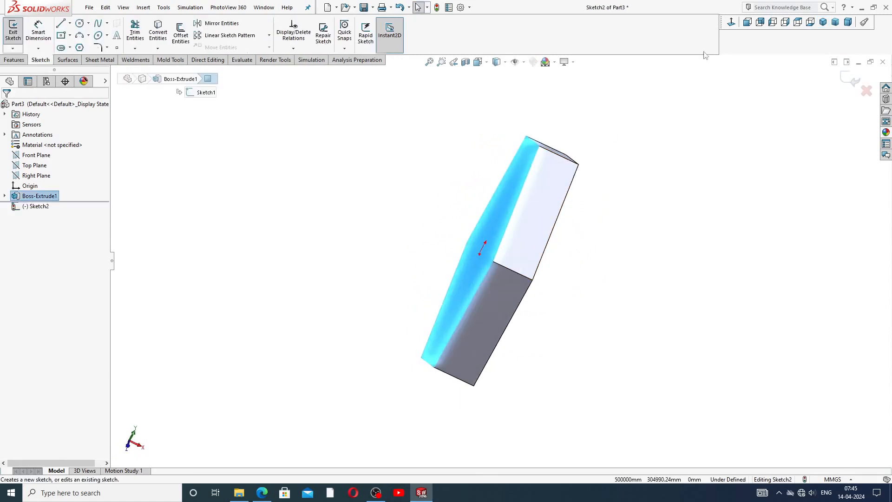
{"action": "left_click", "coordinate": [731, 23]}
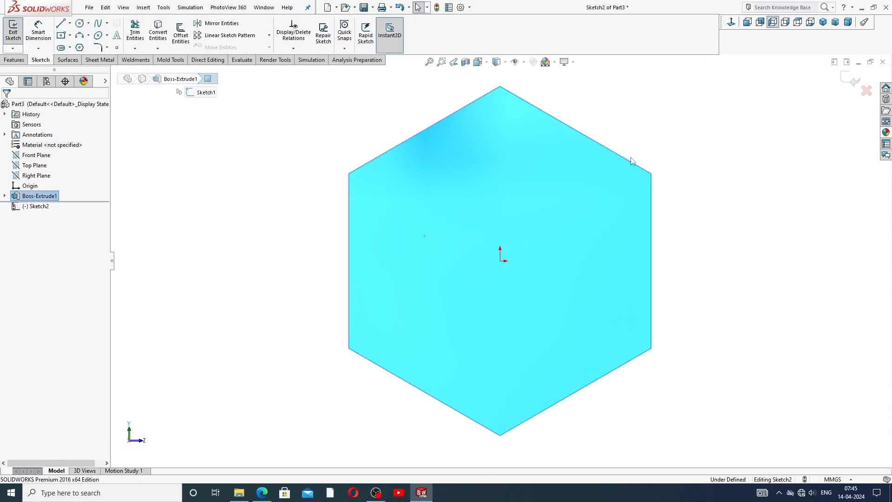
{"action": "left_click", "coordinate": [79, 23]}
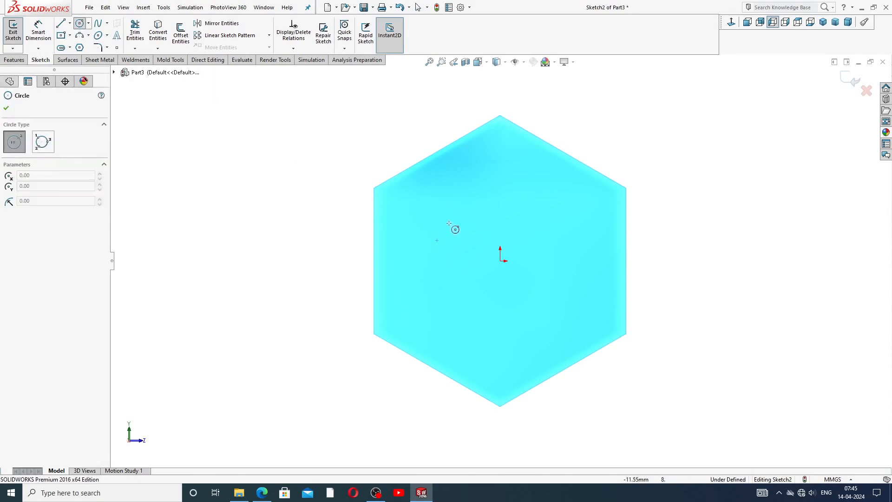
{"action": "left_click", "coordinate": [501, 261]}
{"action": "left_click", "coordinate": [502, 166]}
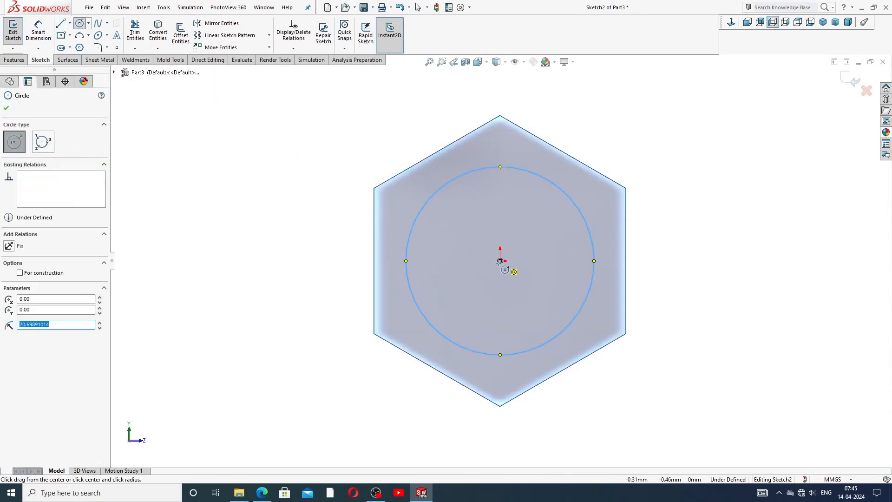
{"action": "left_click", "coordinate": [500, 261]}
{"action": "left_click", "coordinate": [516, 204]}
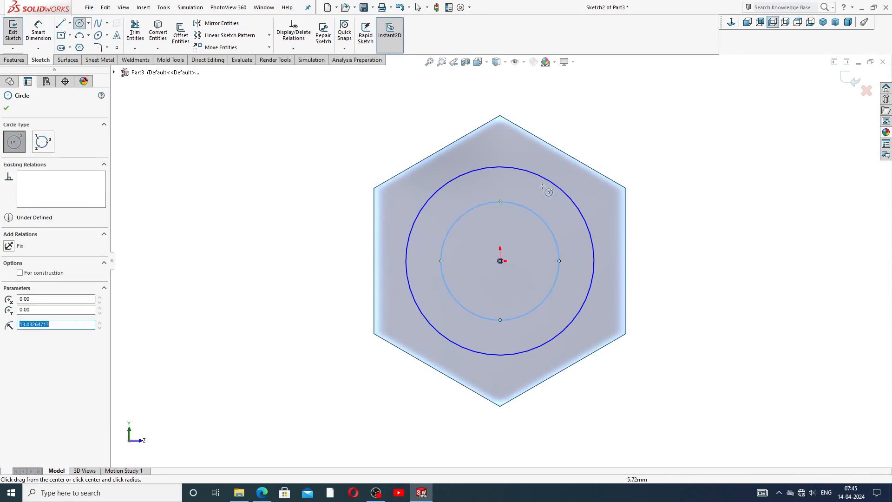
{"action": "right_click", "coordinate": [601, 127]}
{"action": "left_click", "coordinate": [624, 135]}
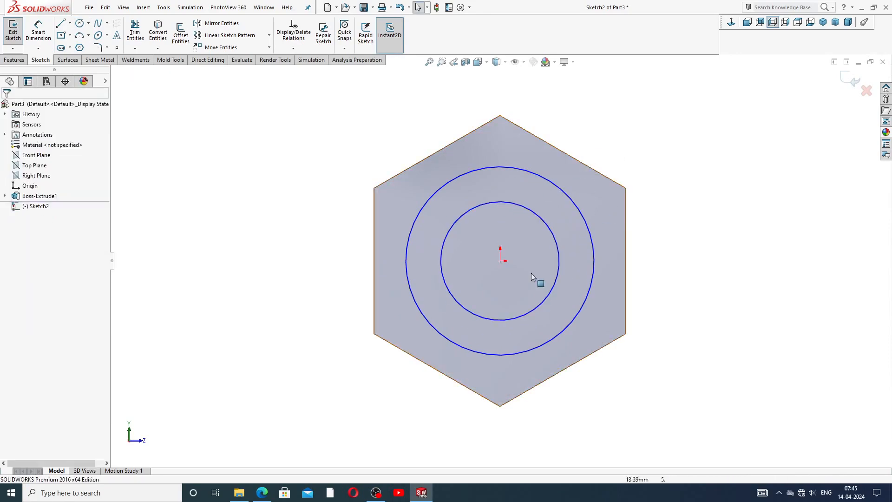
Check the tube diameters on the valve body drawing, and dimension the outer circle's diameter as 43 mm
{"action": "left_click", "coordinate": [262, 493]}
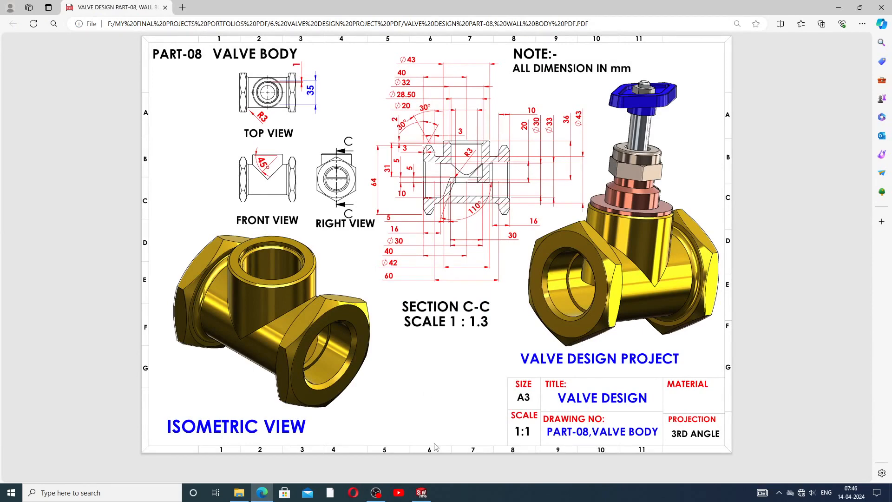
{"action": "left_click", "coordinate": [421, 493]}
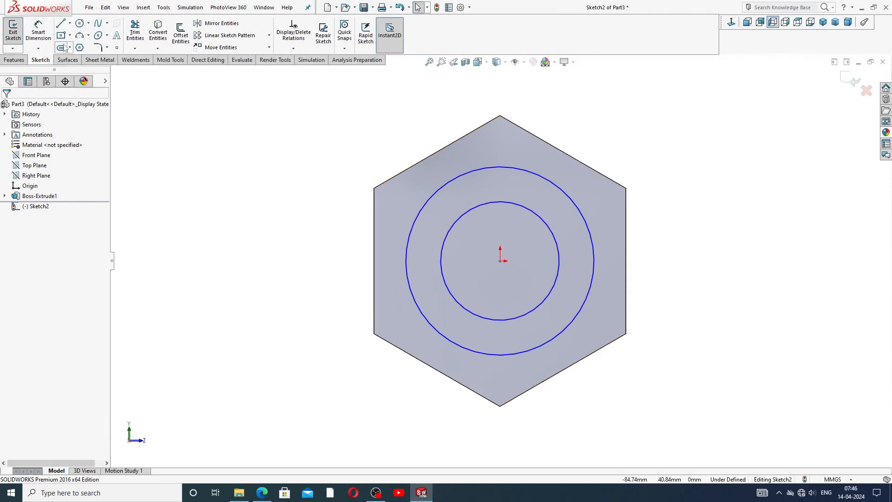
{"action": "left_click", "coordinate": [39, 32]}
{"action": "left_click", "coordinate": [546, 177]}
{"action": "left_click", "coordinate": [613, 135]}
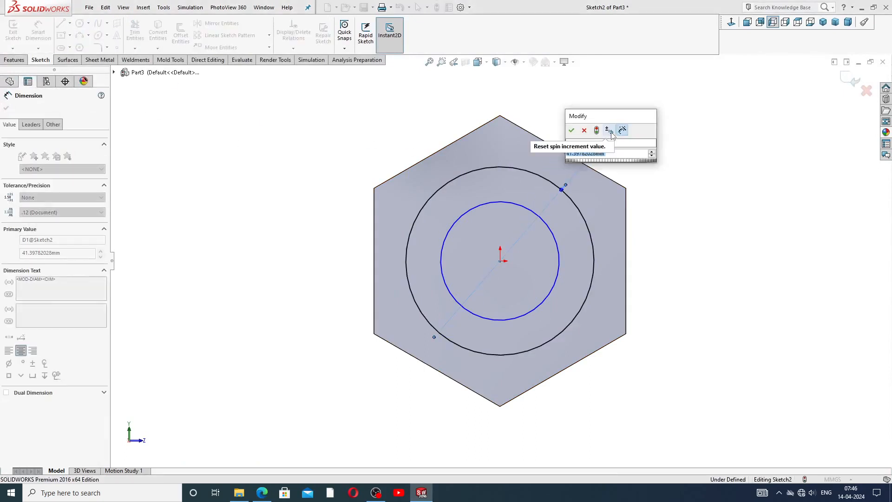
{"action": "type", "text": "43"}
{"action": "key", "text": "Return"}
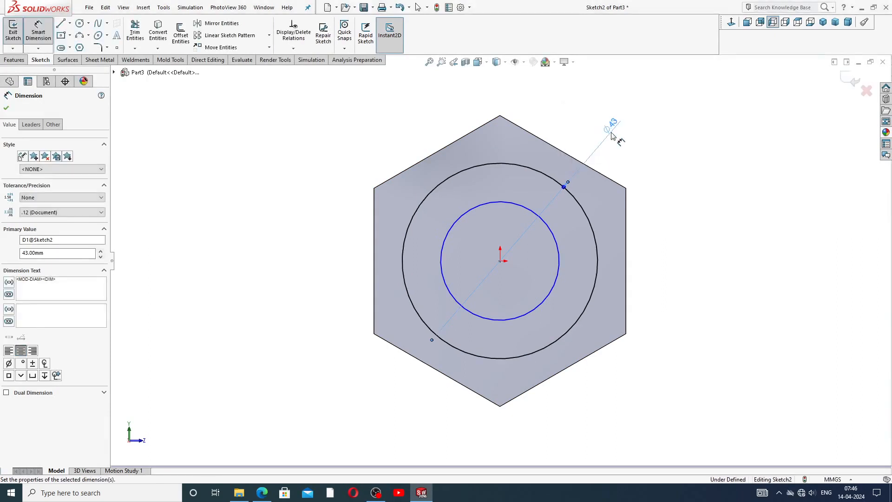
{"action": "left_click", "coordinate": [711, 124]}
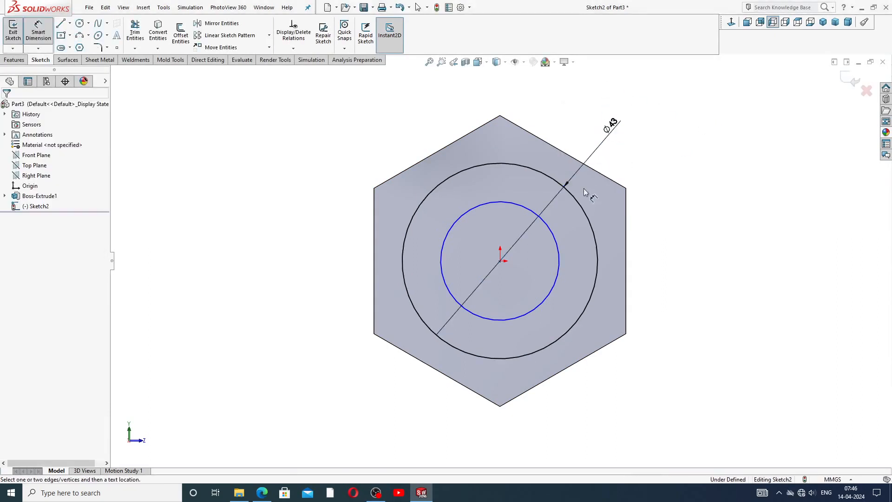
Dimension the inner circle's diameter as 30 mm
{"action": "left_click", "coordinate": [550, 224]}
{"action": "left_click", "coordinate": [609, 149]}
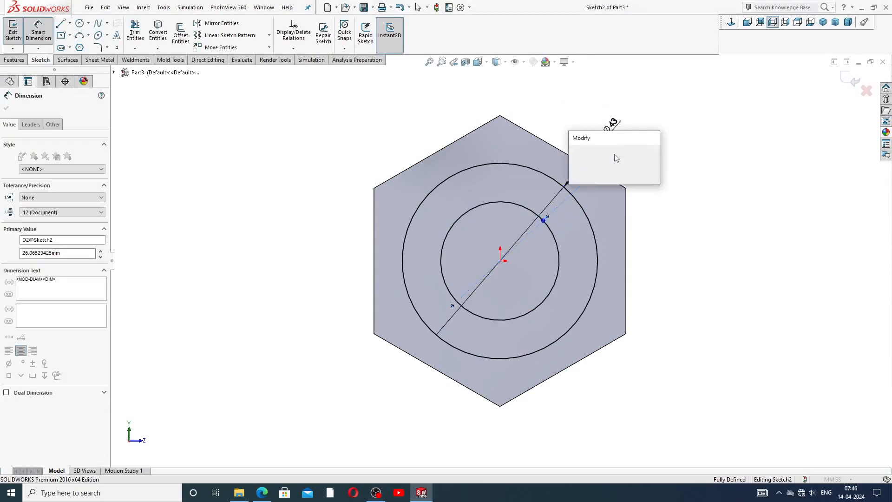
{"action": "type", "text": "30"}
{"action": "key", "text": "Return"}
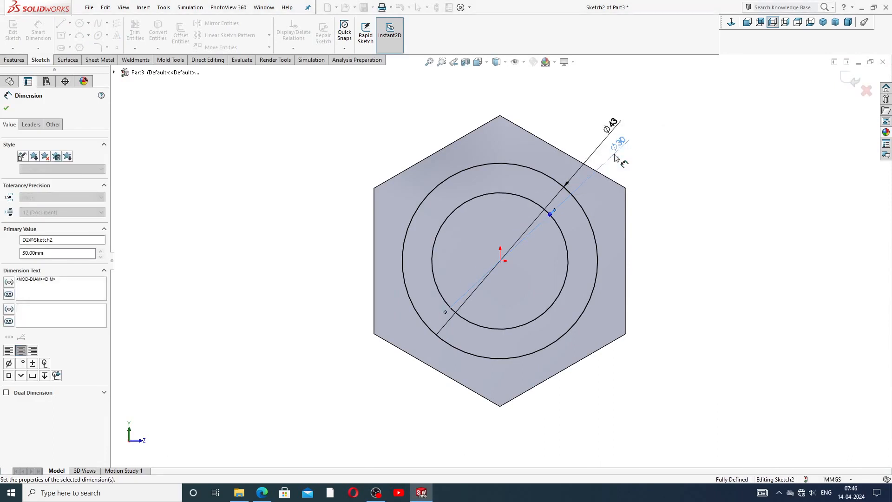
{"action": "left_click", "coordinate": [664, 168]}
{"action": "right_click", "coordinate": [681, 111]}
{"action": "left_click", "coordinate": [708, 139]}
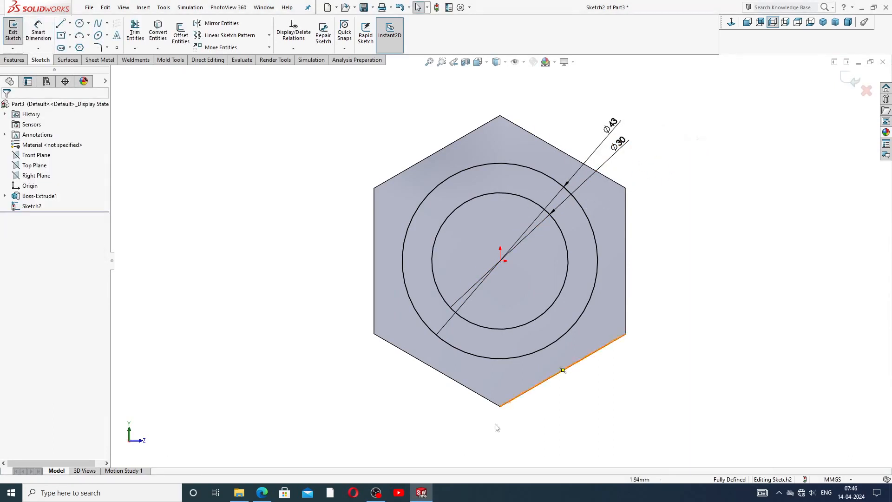
Check the drawing for the tube's length, and extrude the ring profile 60 mm blind away from the hexagon, merged with it
{"action": "left_click", "coordinate": [261, 493]}
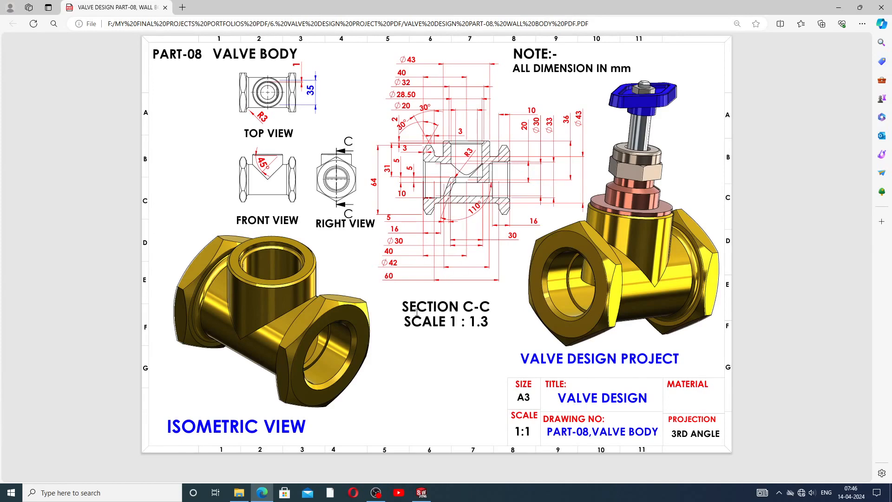
{"action": "left_click", "coordinate": [421, 493]}
{"action": "left_click", "coordinate": [14, 60]}
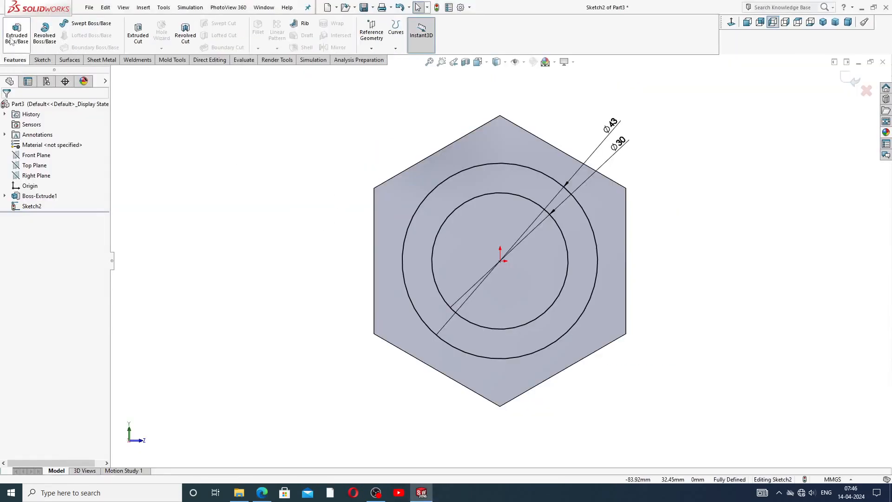
{"action": "left_click", "coordinate": [17, 33]}
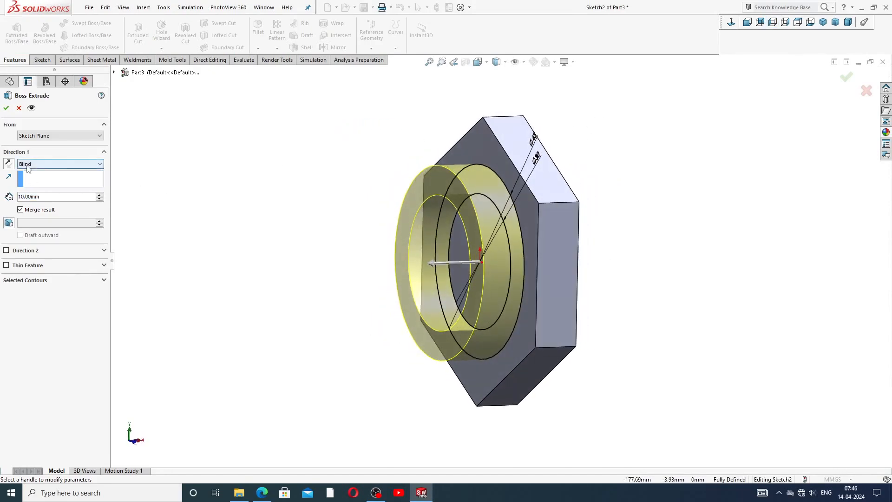
{"action": "double_click", "coordinate": [29, 197]}
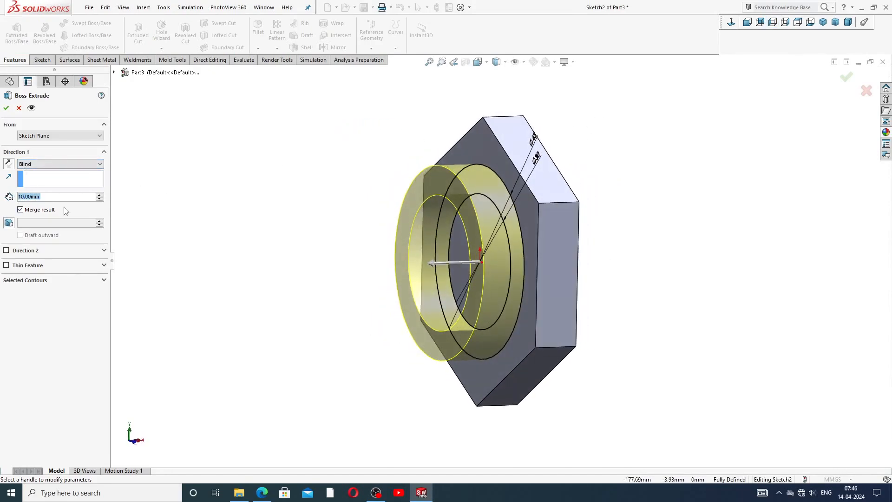
{"action": "type", "text": "60"}
{"action": "key", "text": "Return"}
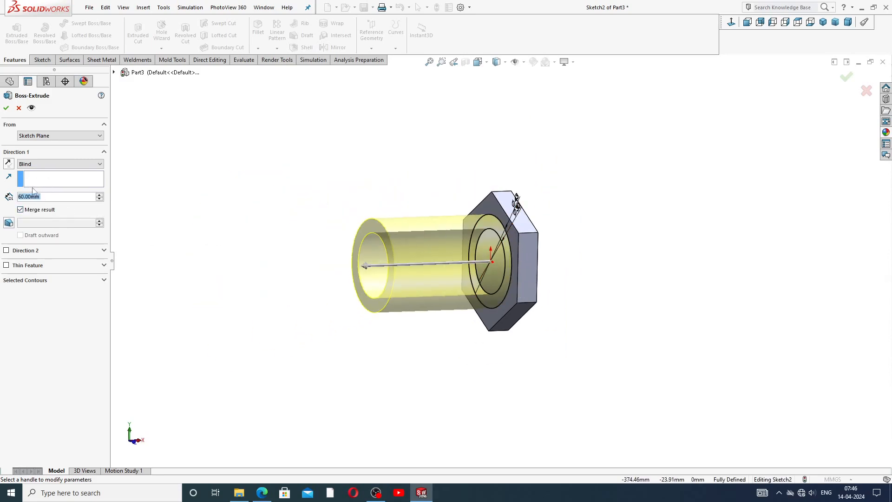
{"action": "left_click", "coordinate": [6, 108]}
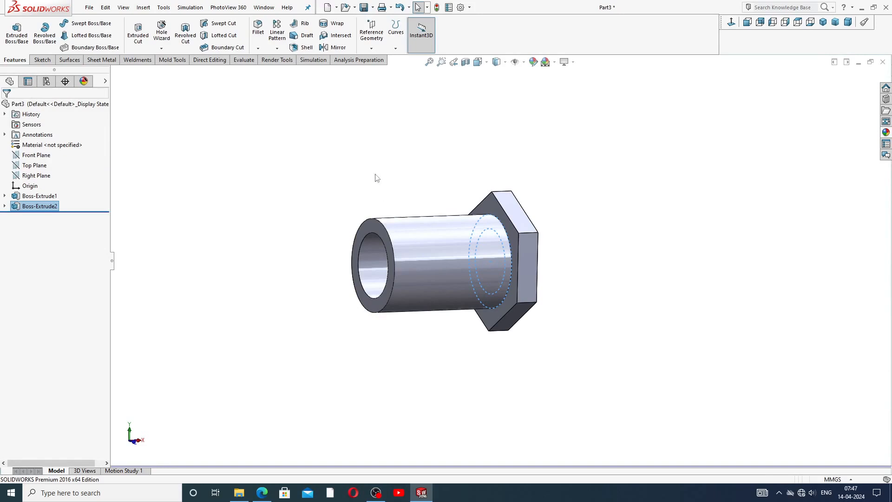
{"action": "left_click", "coordinate": [424, 172]}
Start a sketch on the tube's free end face and convert the first hexagon sketch into it
{"action": "scroll", "coordinate": [457, 255], "scroll_direction": "down", "scroll_amount": 2}
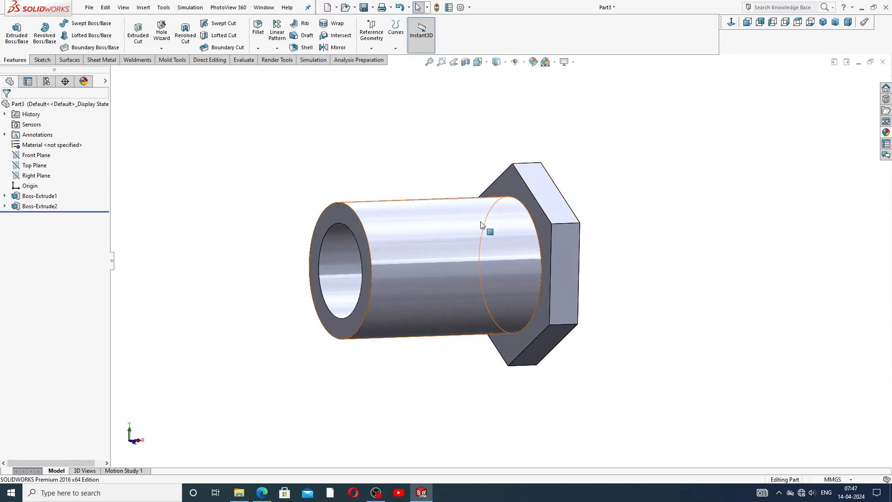
{"action": "middle_click_drag", "start_coordinate": [495, 250], "coordinate": [512, 215]}
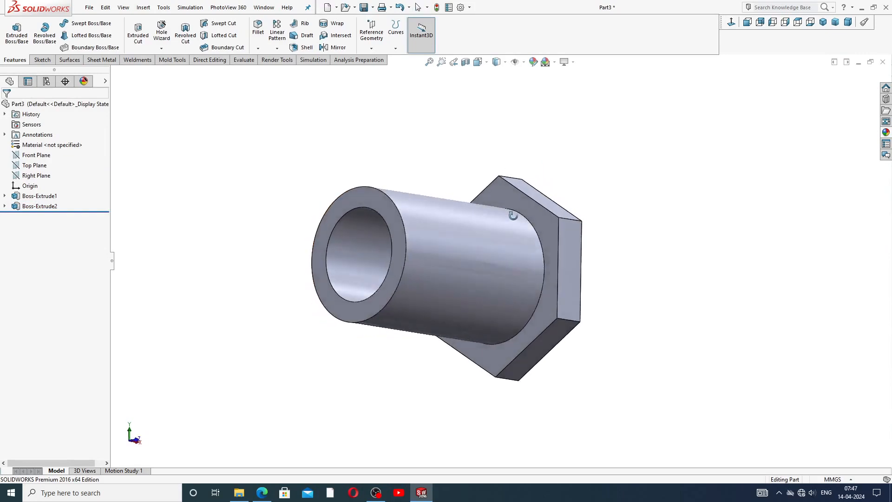
{"action": "left_click", "coordinate": [371, 201]}
{"action": "left_click", "coordinate": [406, 172]}
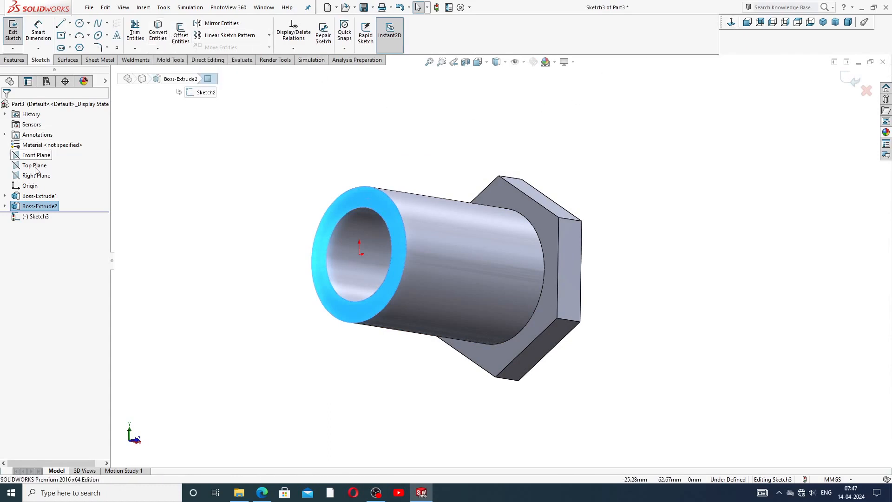
{"action": "left_click", "coordinate": [4, 196]}
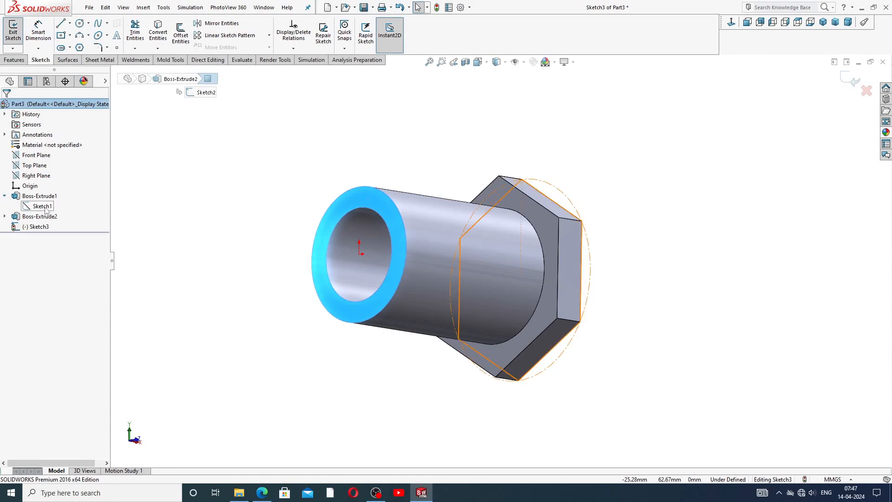
{"action": "left_click", "coordinate": [42, 206]}
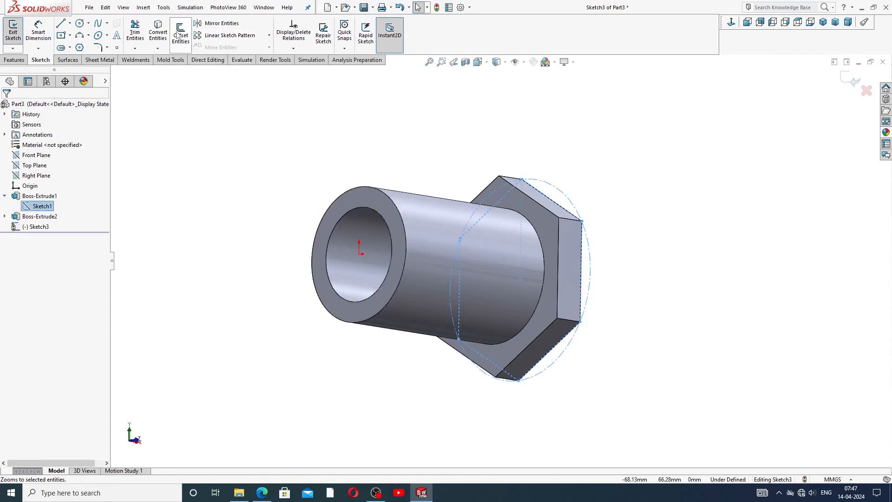
{"action": "left_click", "coordinate": [158, 34]}
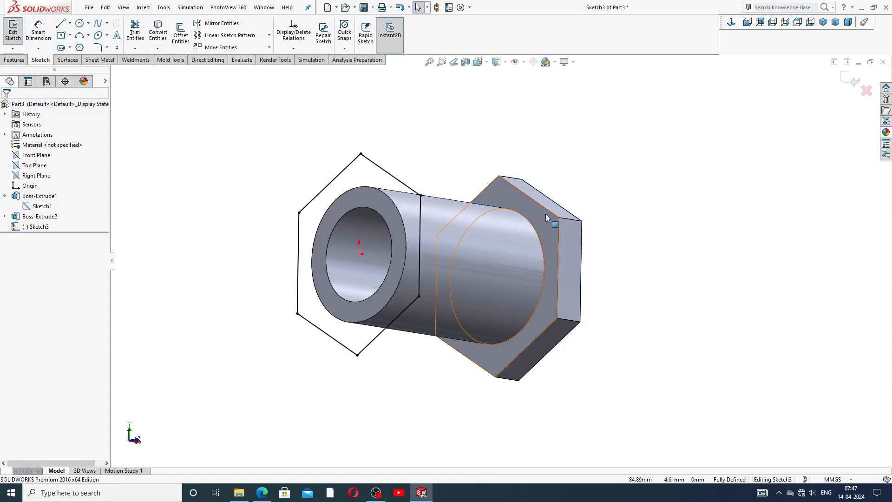
{"action": "left_click", "coordinate": [5, 196]}
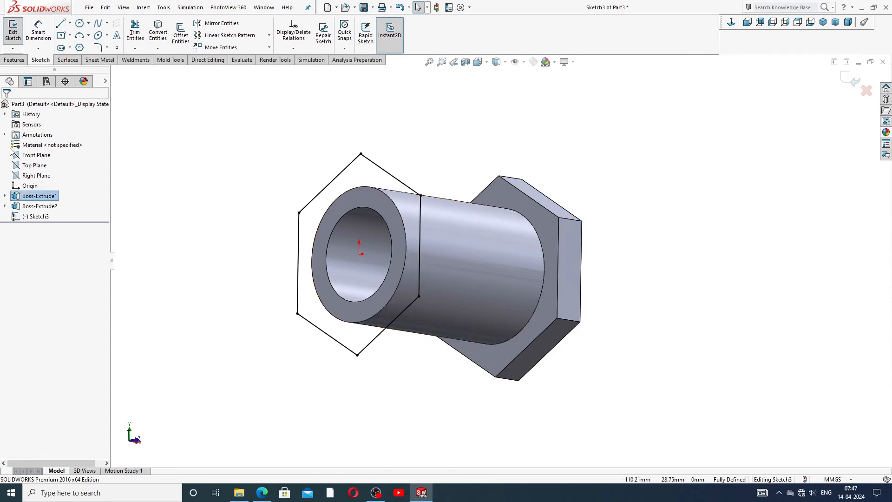
Extrude the converted hexagon 10 mm blind outward from the tube's end, merged with the body
{"action": "left_click", "coordinate": [14, 59]}
{"action": "left_click", "coordinate": [16, 39]}
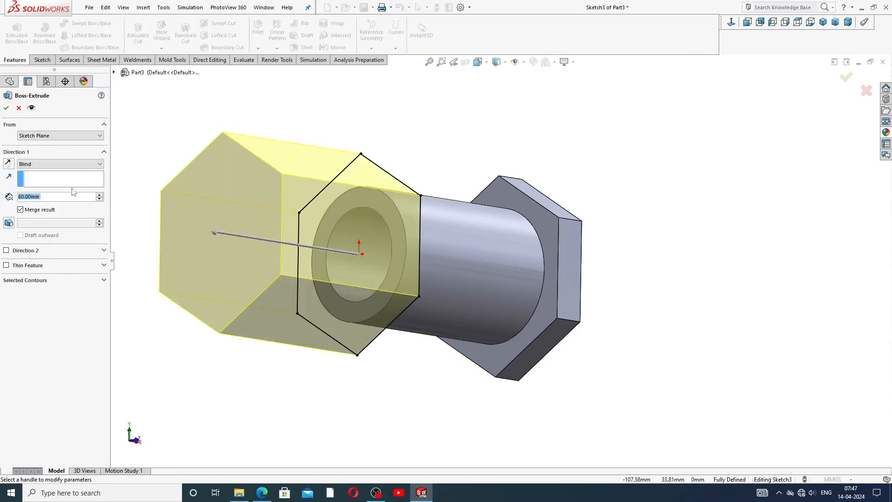
{"action": "type", "text": "10"}
{"action": "key", "text": "Return"}
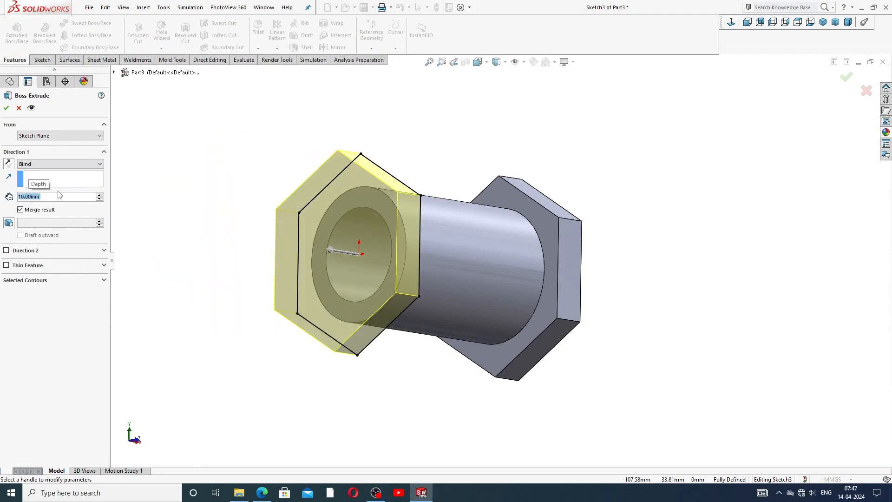
{"action": "middle_click_drag", "start_coordinate": [454, 147], "coordinate": [389, 208]}
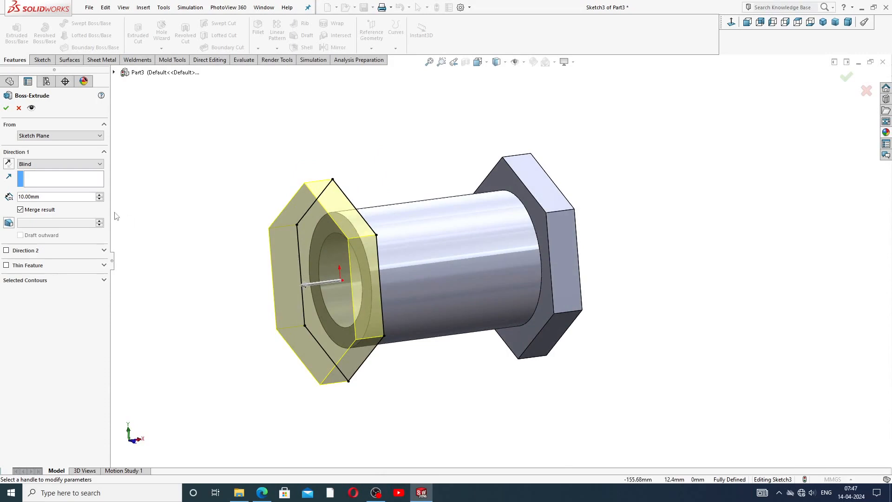
{"action": "left_click", "coordinate": [6, 108]}
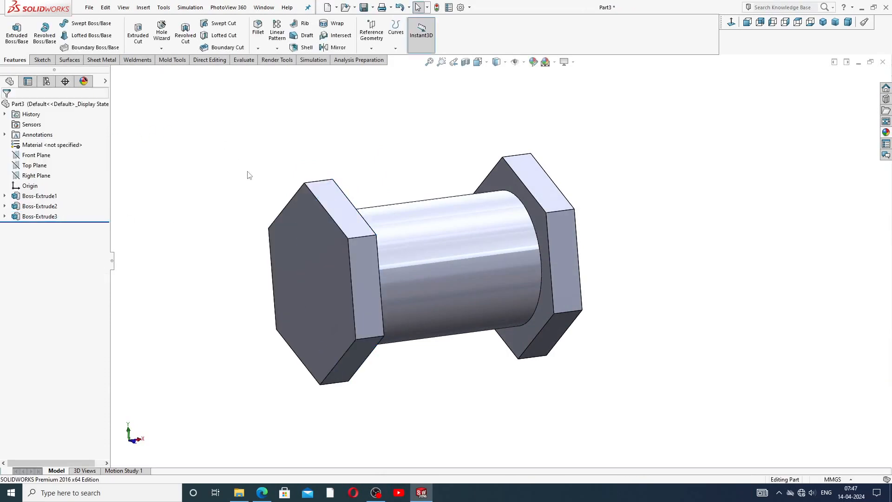
Start a sketch on the second hexagon's outer end face and draw a circle about 31 mm in diameter centred on the origin
{"action": "mouse_move", "coordinate": [502, 236]}
{"action": "middle_mouse_down"}
{"action": "mouse_move", "coordinate": [456, 247]}
{"action": "mouse_move", "coordinate": [515, 243]}
{"action": "middle_mouse_up"}
{"action": "left_click", "coordinate": [361, 268]}
{"action": "left_click", "coordinate": [403, 238]}
{"action": "left_click", "coordinate": [732, 23]}
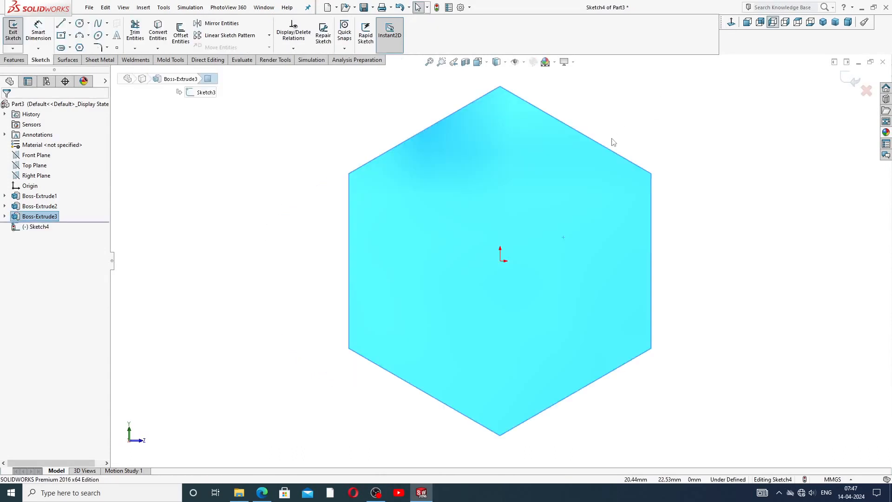
{"action": "left_click", "coordinate": [79, 24]}
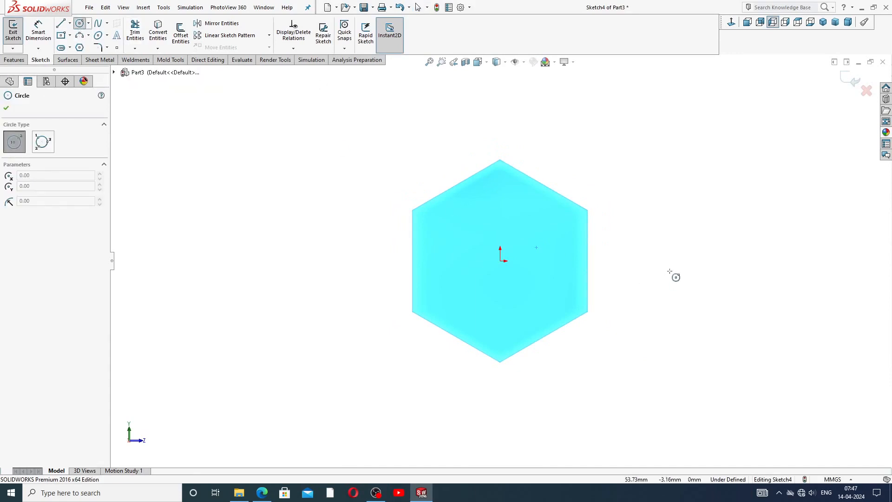
{"action": "left_click", "coordinate": [501, 261]}
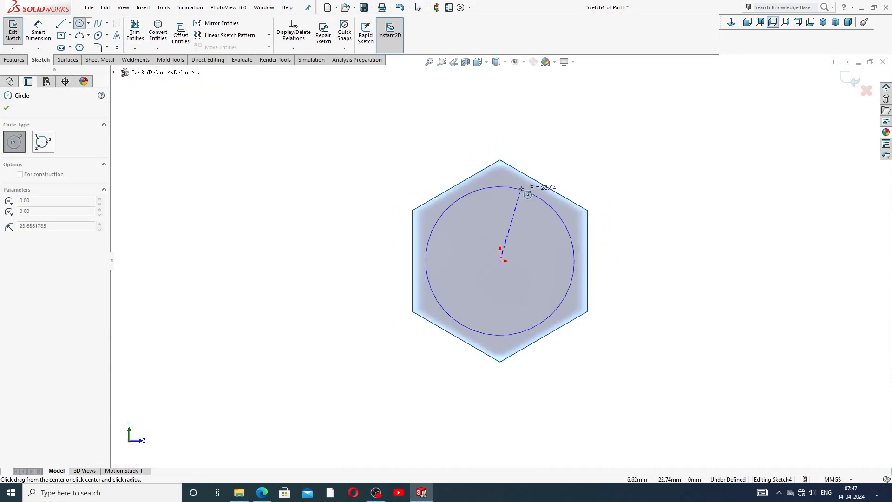
{"action": "left_click", "coordinate": [521, 212]}
{"action": "left_click", "coordinate": [596, 177]}
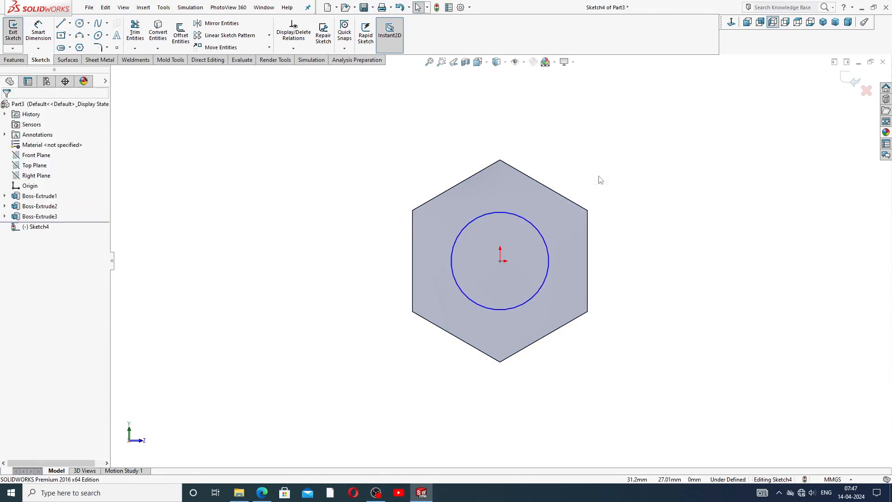
Dimension the circle's diameter as 30 mm
{"action": "left_click", "coordinate": [45, 34]}
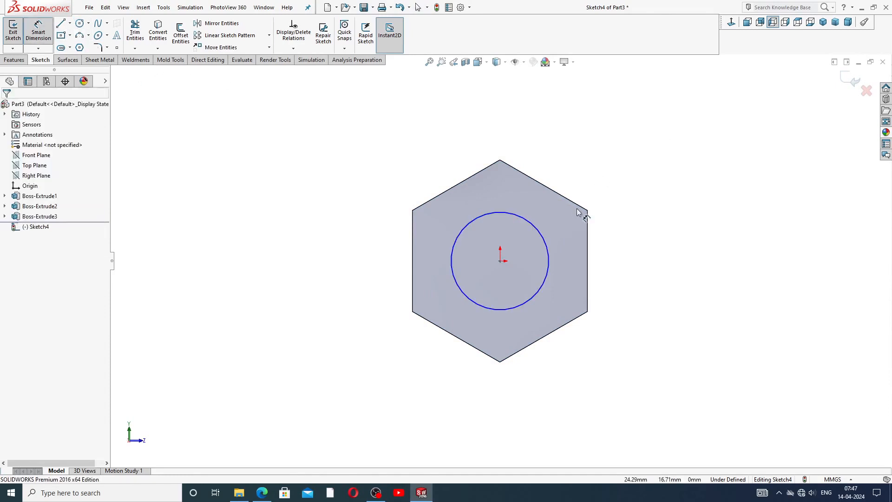
{"action": "left_click", "coordinate": [535, 229]}
{"action": "left_click", "coordinate": [567, 180]}
{"action": "type", "text": "30"}
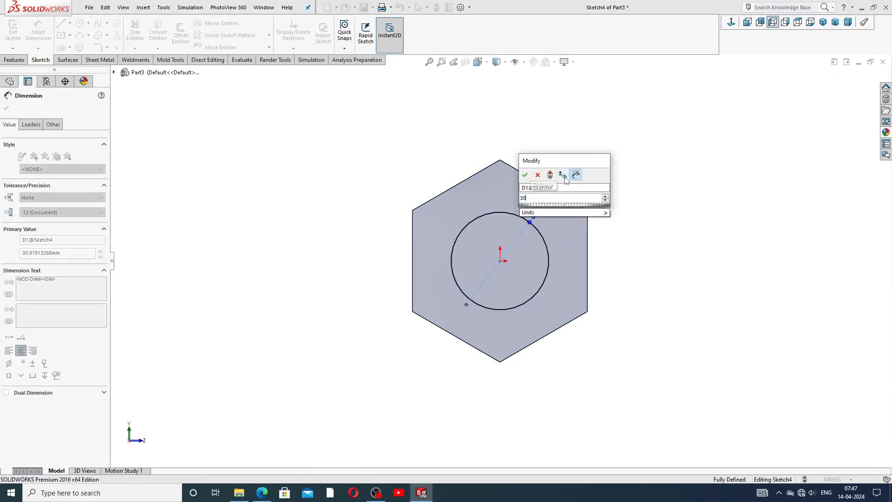
{"action": "key", "text": "Return"}
{"action": "right_click", "coordinate": [607, 158]}
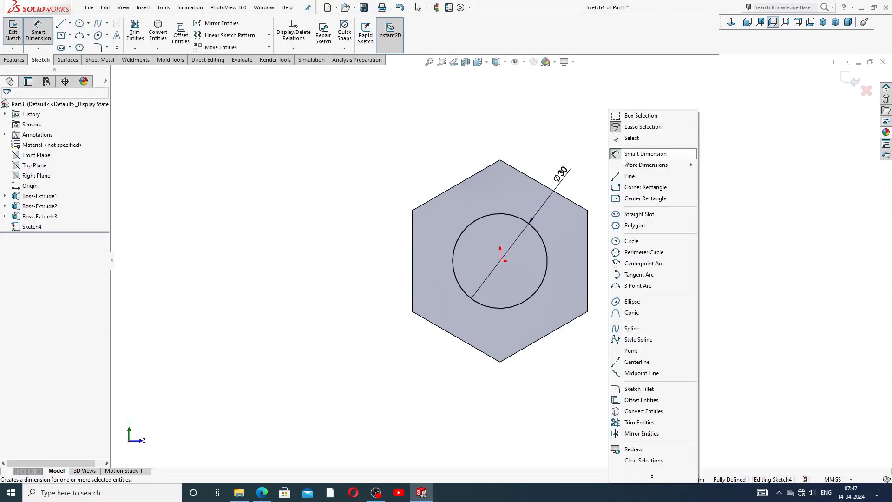
{"action": "left_click", "coordinate": [632, 138]}
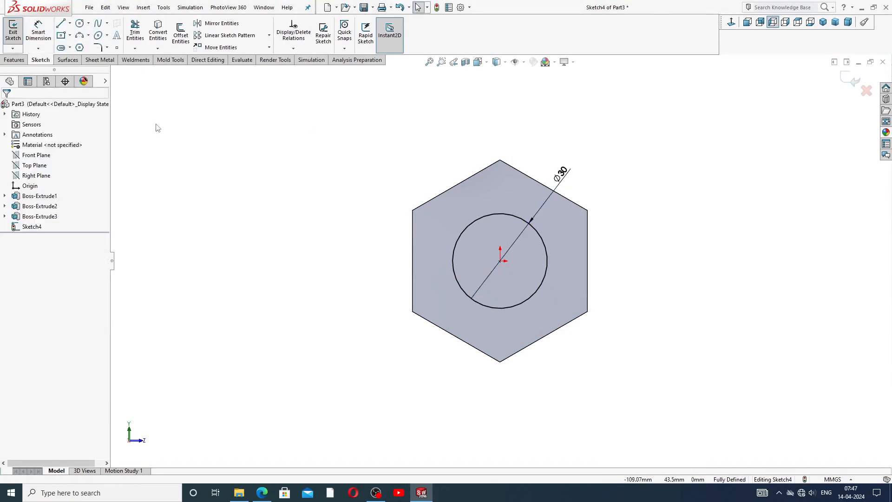
Cut the circle 10 mm blind into the hexagonal end with Extruded Cut
{"action": "left_click", "coordinate": [13, 59]}
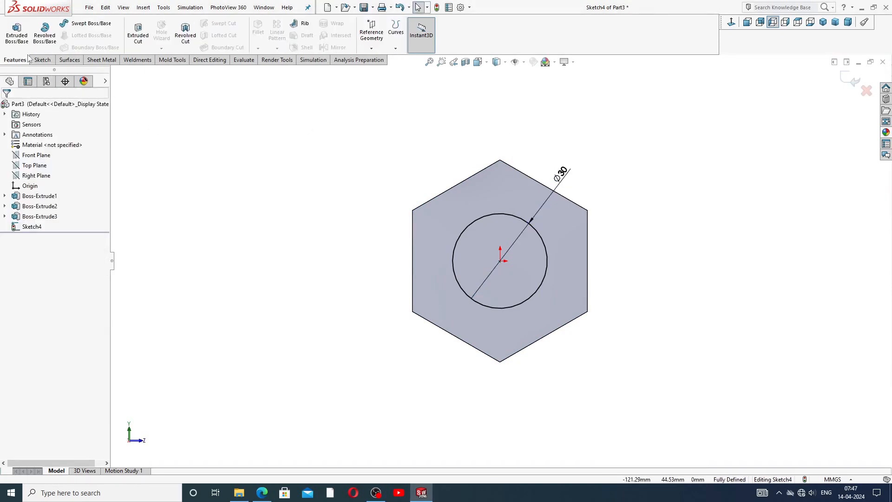
{"action": "left_click", "coordinate": [142, 45]}
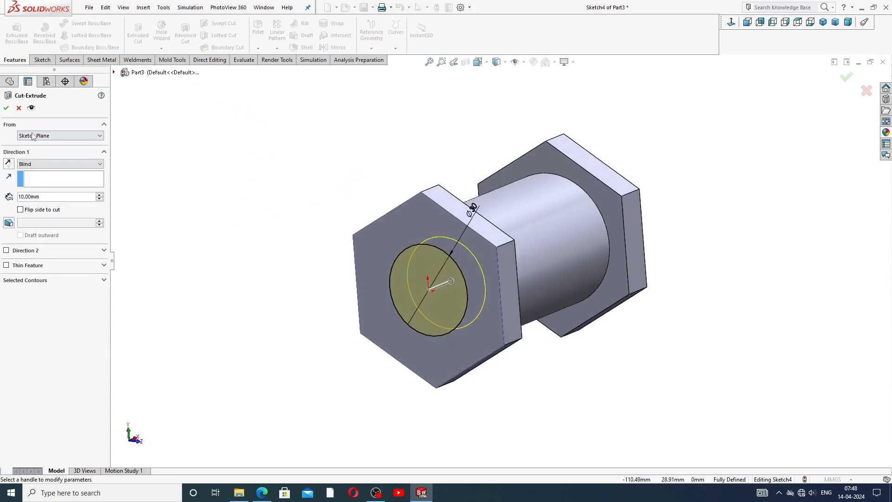
{"action": "left_click", "coordinate": [37, 166]}
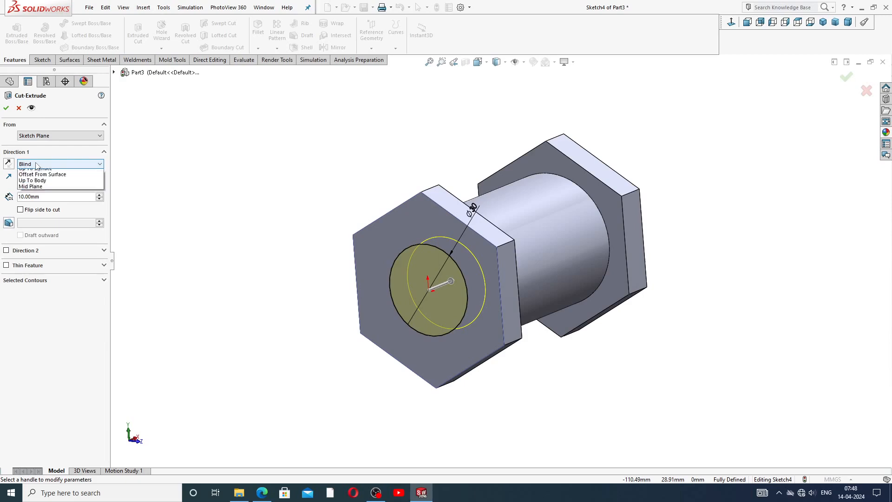
{"action": "left_click", "coordinate": [35, 173]}
{"action": "left_click", "coordinate": [5, 108]}
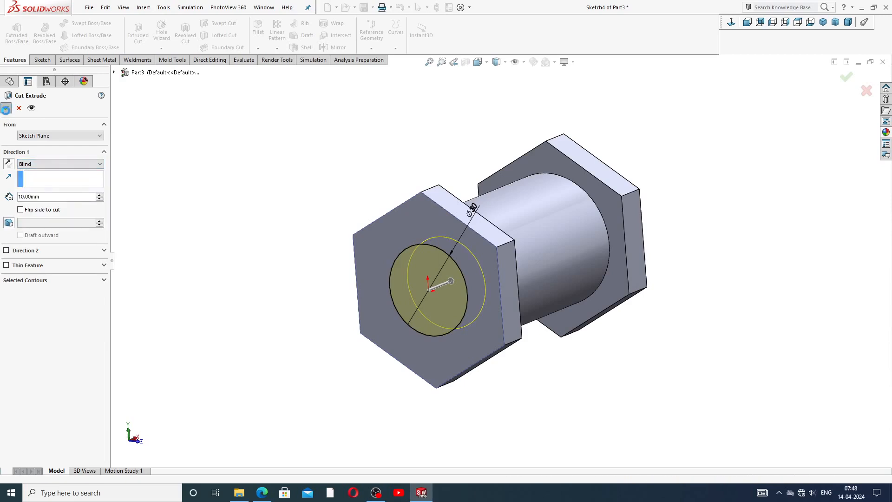
{"action": "mouse_move", "coordinate": [144, 183]}
{"action": "middle_mouse_down"}
{"action": "mouse_move", "coordinate": [179, 145]}
{"action": "mouse_move", "coordinate": [128, 135]}
{"action": "mouse_move", "coordinate": [142, 177]}
{"action": "middle_mouse_up"}
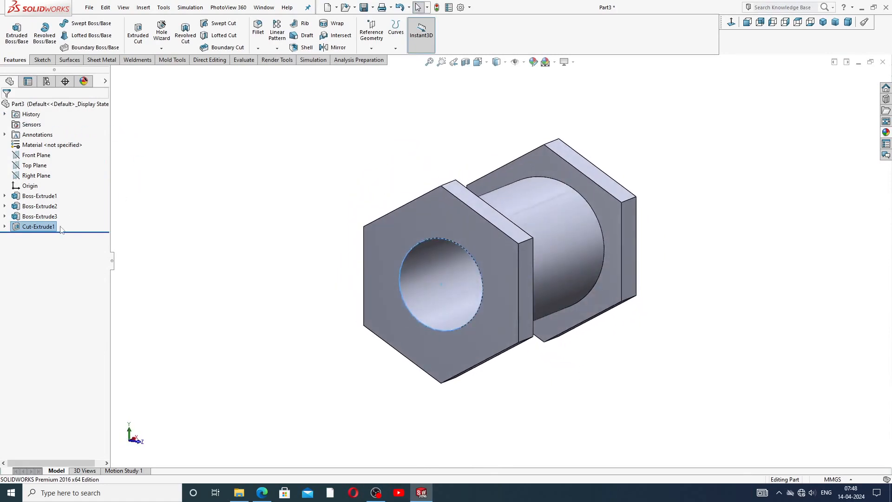
Edit the bore's extruded cut and set its end condition to Through All
{"action": "left_click", "coordinate": [166, 212]}
{"action": "left_click", "coordinate": [5, 227]}
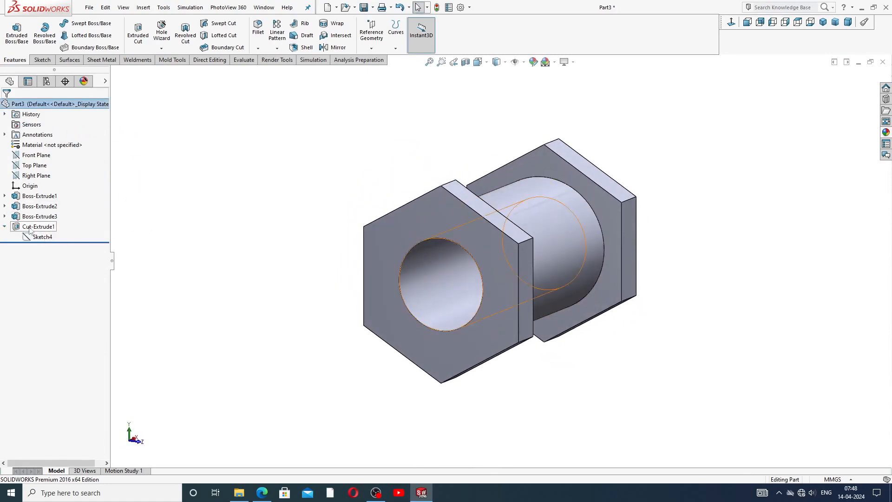
{"action": "left_click", "coordinate": [5, 227]}
{"action": "left_click", "coordinate": [37, 227]}
{"action": "left_click", "coordinate": [38, 205]}
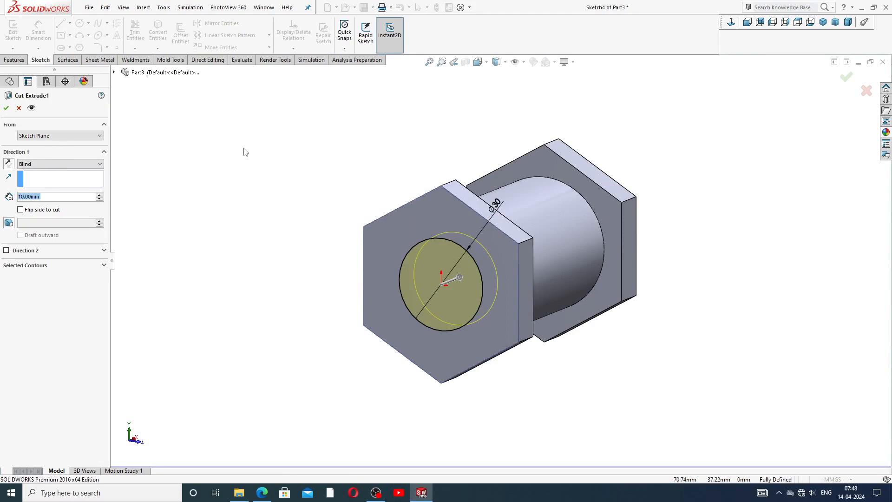
{"action": "left_click", "coordinate": [57, 166]}
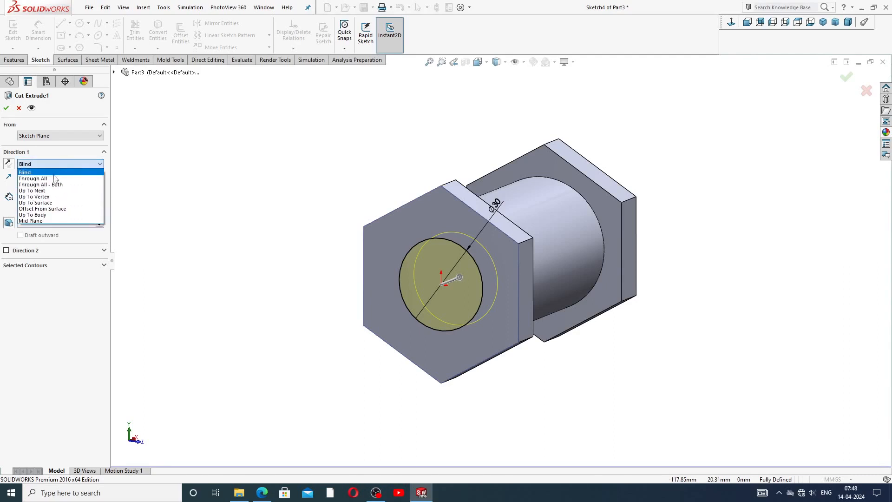
{"action": "left_click", "coordinate": [54, 178]}
{"action": "left_click", "coordinate": [6, 108]}
Examine the tube, both hexagonal ends and the bore from several sides
{"action": "middle_click_drag", "start_coordinate": [547, 233], "coordinate": [514, 235]}
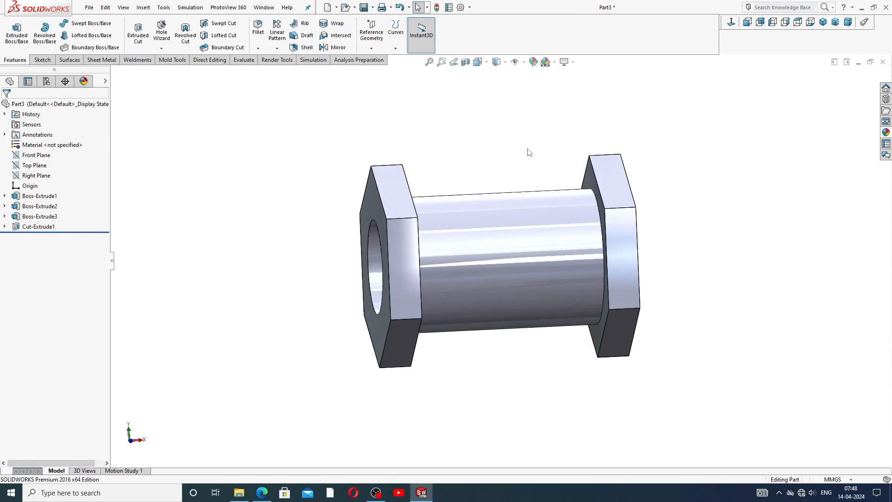
{"action": "scroll", "coordinate": [530, 227], "scroll_direction": "up", "scroll_amount": 3}
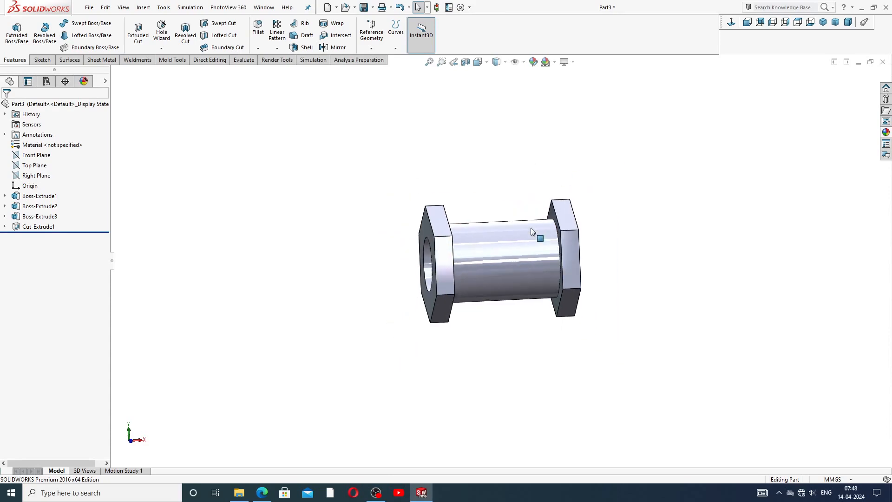
{"action": "middle_click_drag", "start_coordinate": [536, 229], "coordinate": [600, 184]}
{"action": "middle_click_drag", "start_coordinate": [553, 221], "coordinate": [596, 219]}
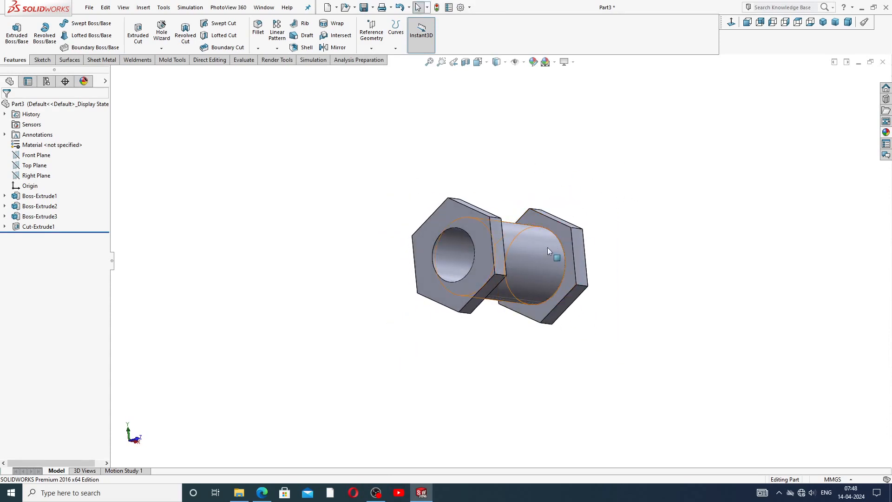
{"action": "scroll", "coordinate": [547, 247], "scroll_direction": "down", "scroll_amount": 4}
{"action": "middle_click_drag", "start_coordinate": [465, 294], "coordinate": [538, 169]}
{"action": "left_click", "coordinate": [554, 61]}
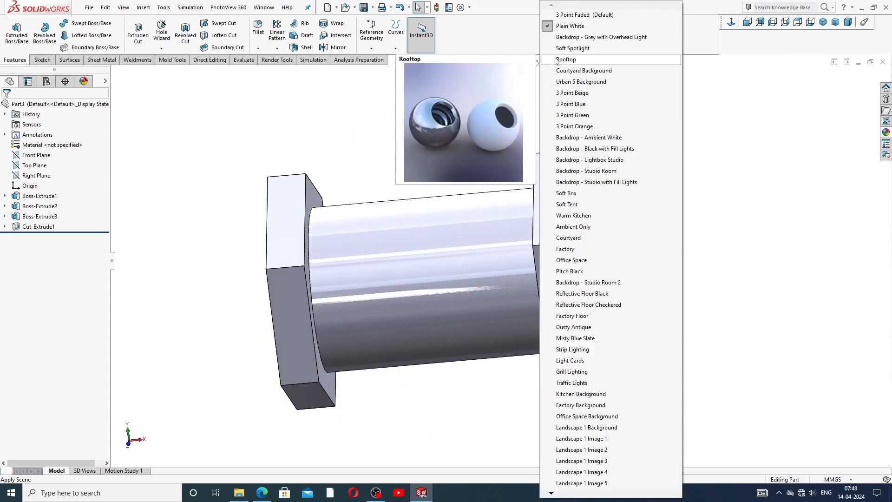
{"action": "middle_click_drag", "start_coordinate": [402, 294], "coordinate": [414, 275]}
{"action": "scroll", "coordinate": [413, 260], "scroll_direction": "up", "scroll_amount": 2}
{"action": "scroll", "coordinate": [450, 247], "scroll_direction": "down", "scroll_amount": 2}
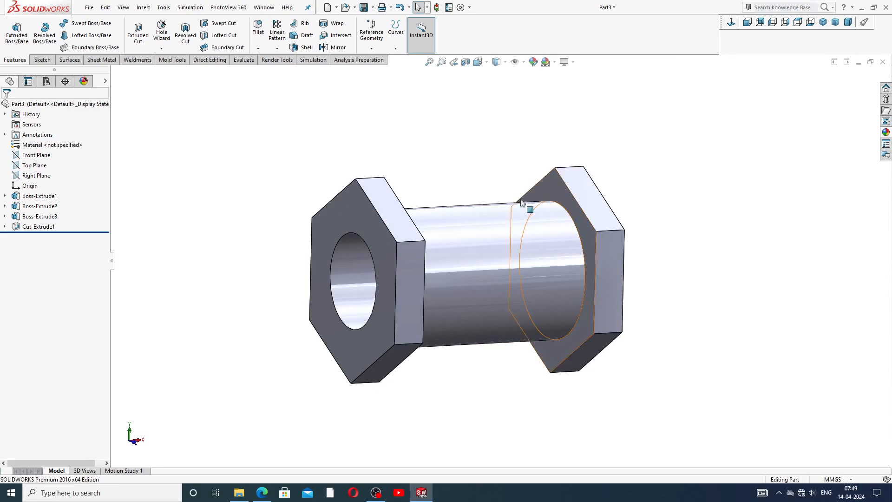
{"action": "scroll", "coordinate": [461, 269], "scroll_direction": "up", "scroll_amount": 3}
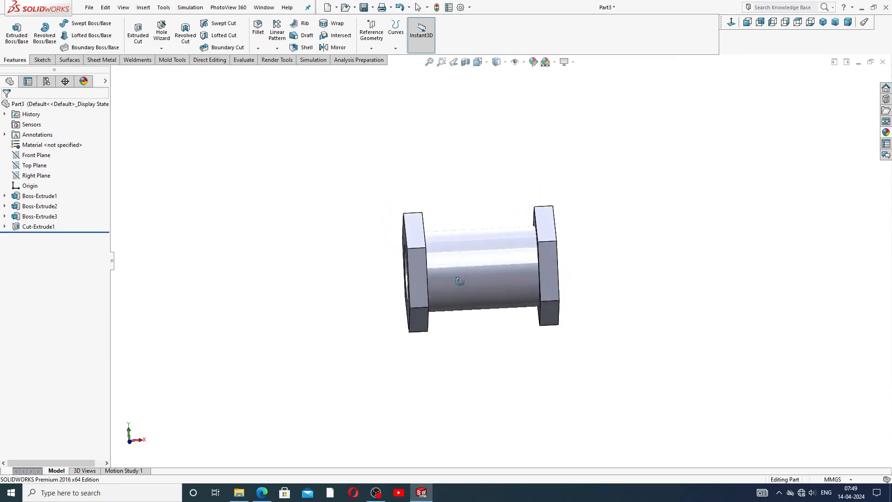
{"action": "scroll", "coordinate": [491, 296], "scroll_direction": "down", "scroll_amount": 3}
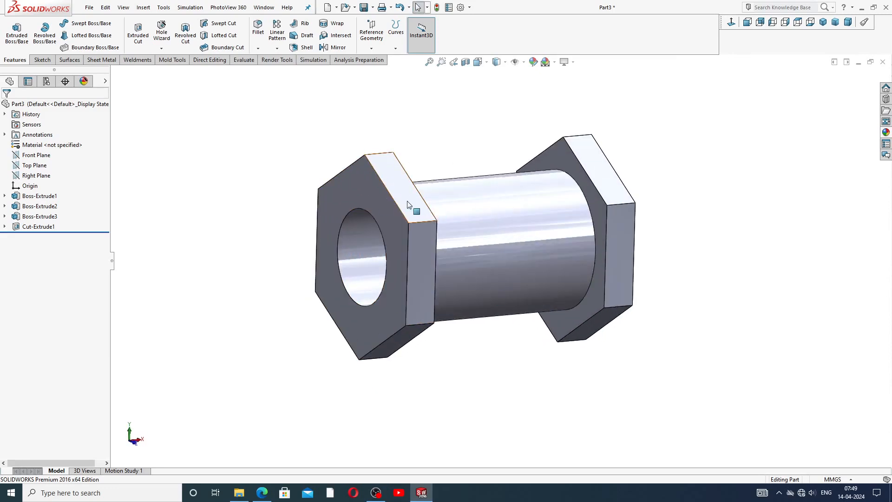
Check the valve body drawing, and set up a reference plane offset 36 mm above the Top Plane
{"action": "left_click", "coordinate": [262, 493]}
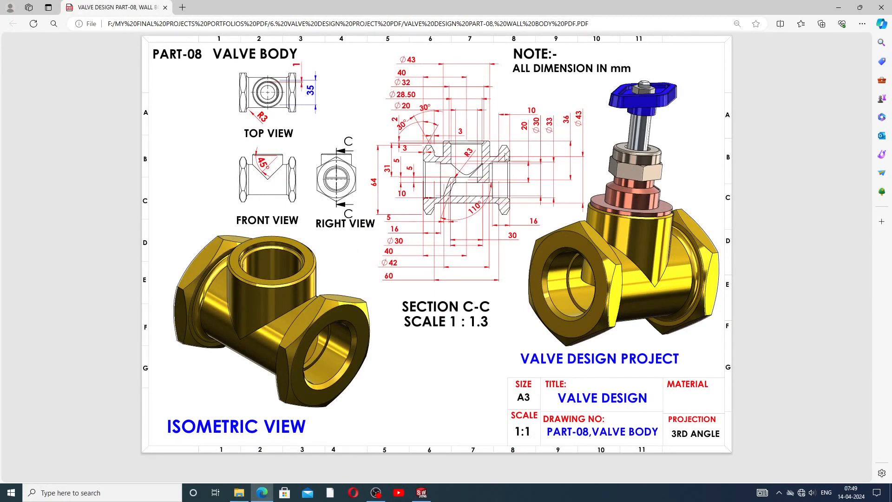
{"action": "left_click", "coordinate": [421, 492]}
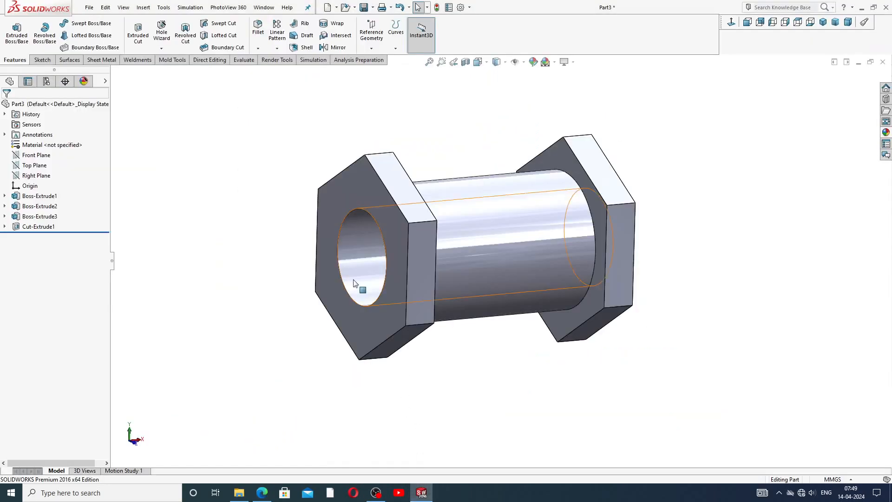
{"action": "left_click", "coordinate": [35, 166]}
{"action": "left_click", "coordinate": [372, 47]}
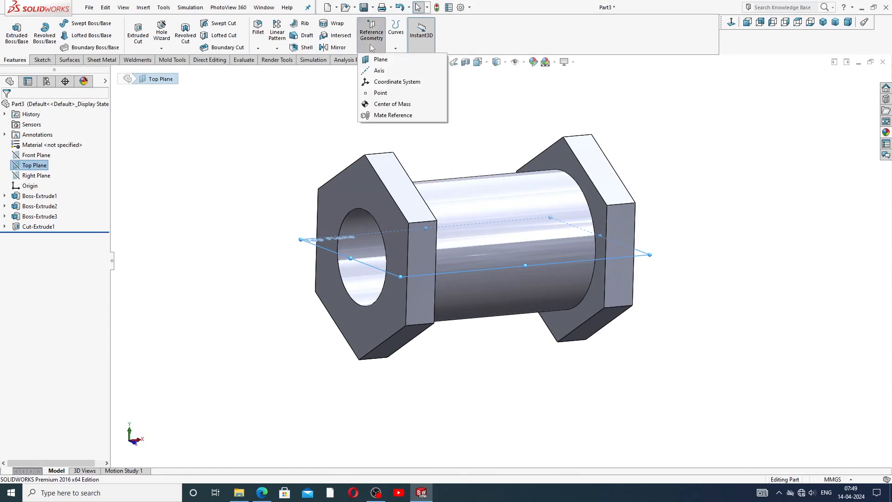
{"action": "left_click", "coordinate": [381, 60]}
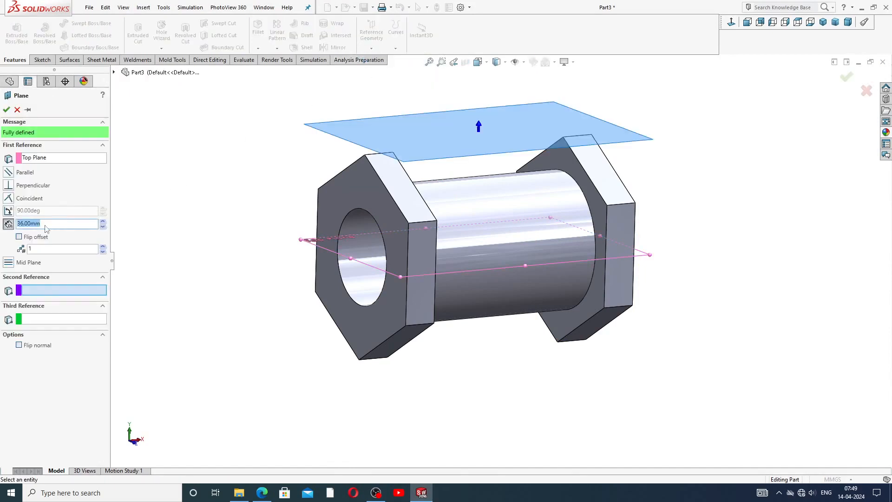
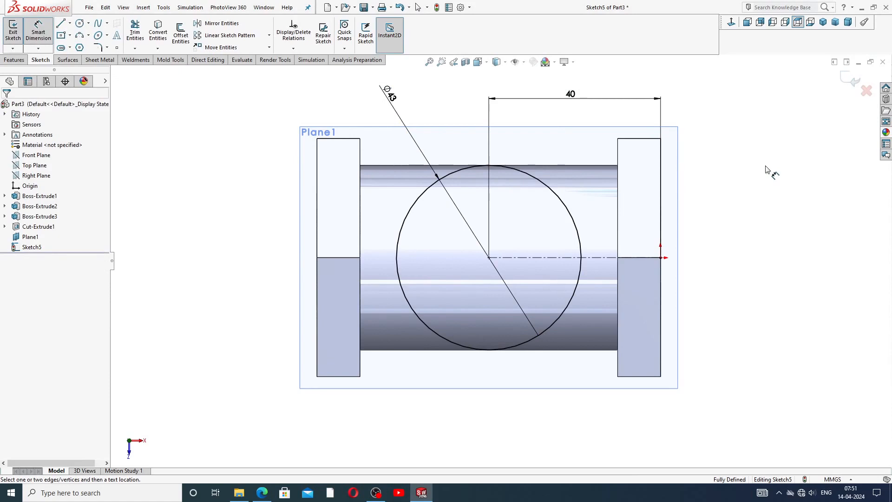
Leave the dimension command and reposition the 43 mm diameter and 40 mm distance dimensions closer to the sketch
{"action": "right_click", "coordinate": [747, 138]}
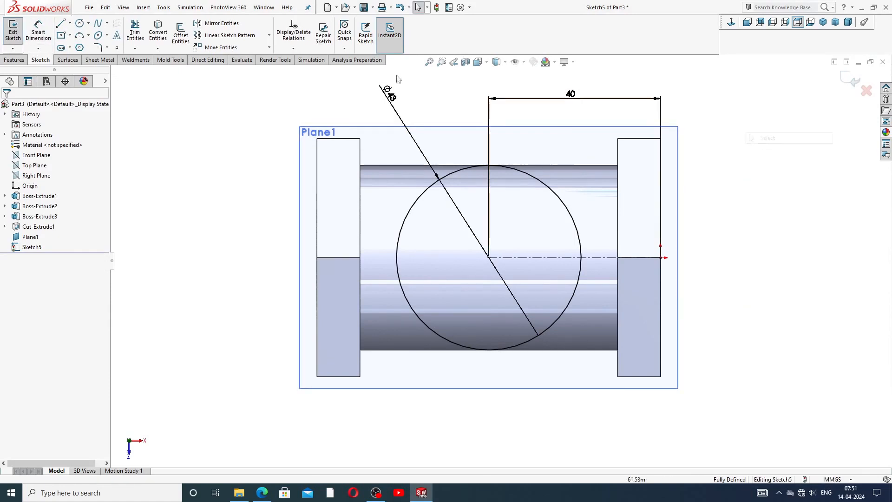
{"action": "left_click", "coordinate": [760, 139]}
{"action": "left_click_drag", "start_coordinate": [387, 95], "coordinate": [411, 104]}
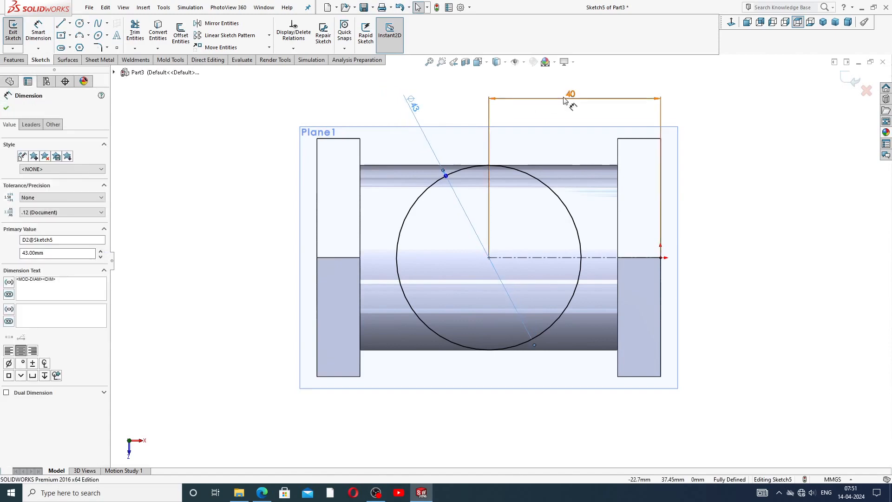
{"action": "left_click_drag", "start_coordinate": [564, 98], "coordinate": [564, 114]}
{"action": "key", "text": "Escape"}
{"action": "scroll", "coordinate": [554, 249], "scroll_direction": "up", "scroll_amount": 3}
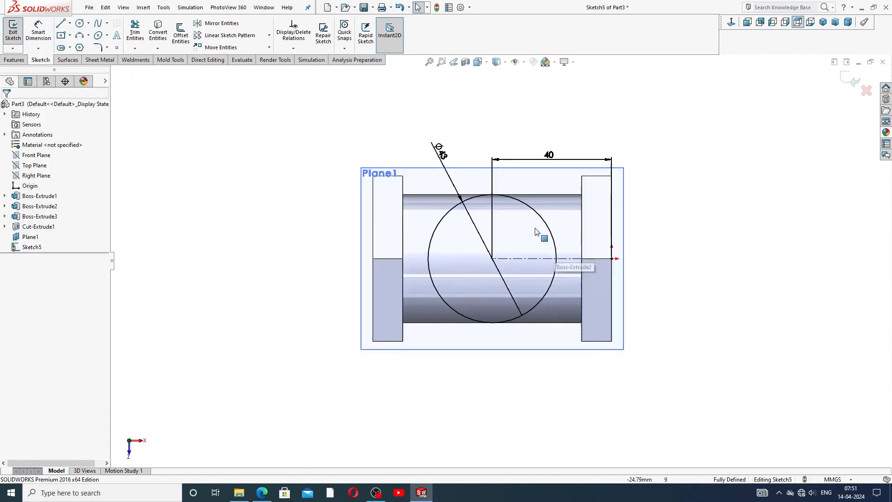
Extrude the 43 mm circle from the offset plane with the Up To Surface end condition, ending on the tube's outer cylindrical face
{"action": "left_click", "coordinate": [15, 60]}
{"action": "left_click", "coordinate": [19, 37]}
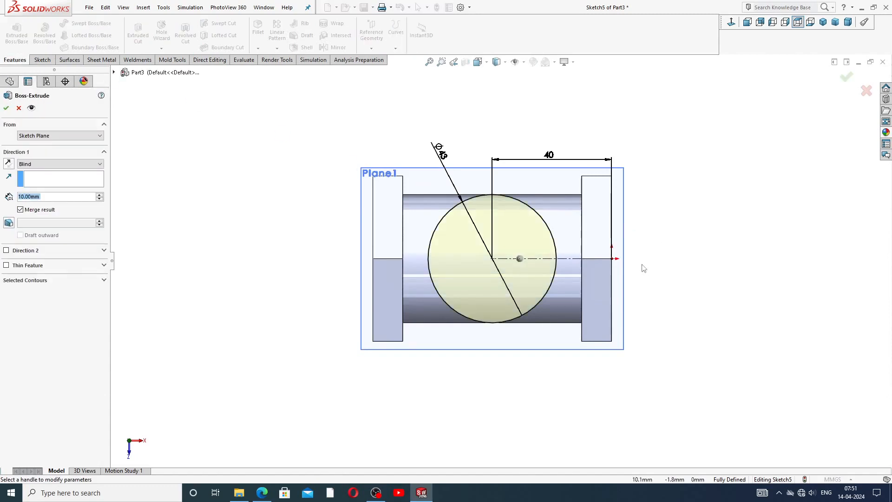
{"action": "middle_click_drag", "start_coordinate": [544, 217], "coordinate": [576, 120]}
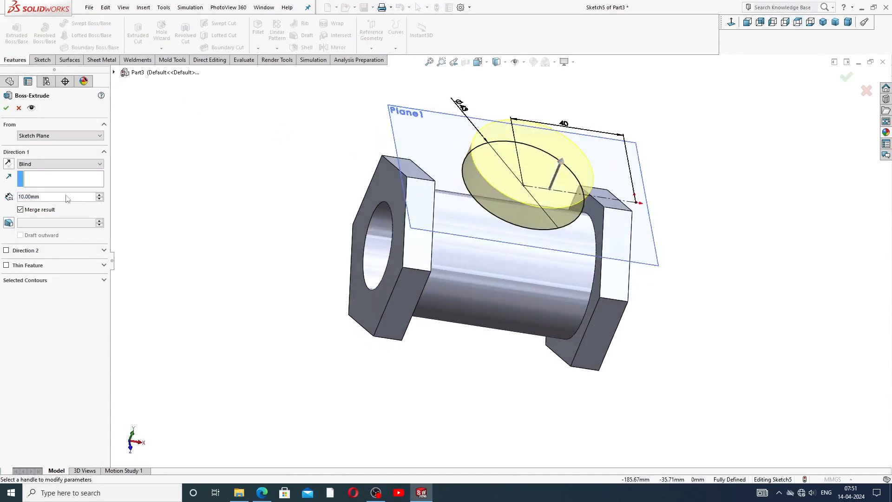
{"action": "left_click", "coordinate": [55, 165]}
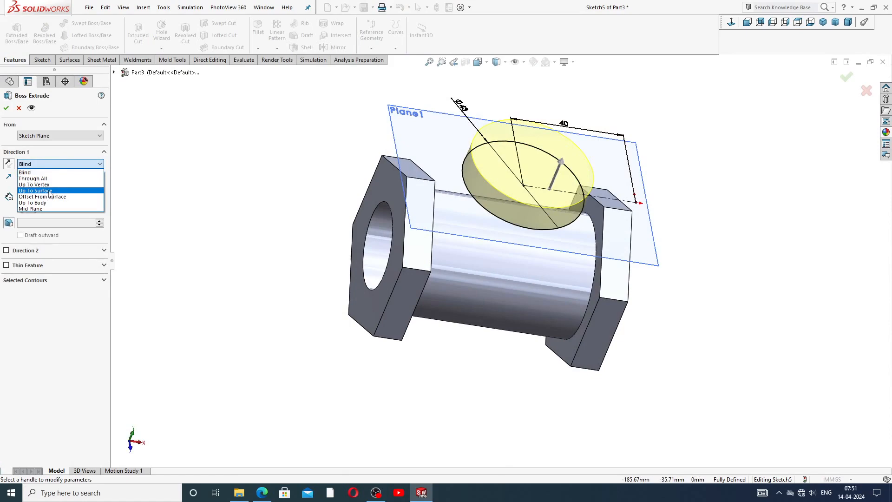
{"action": "left_click", "coordinate": [49, 191]}
{"action": "left_click", "coordinate": [478, 259]}
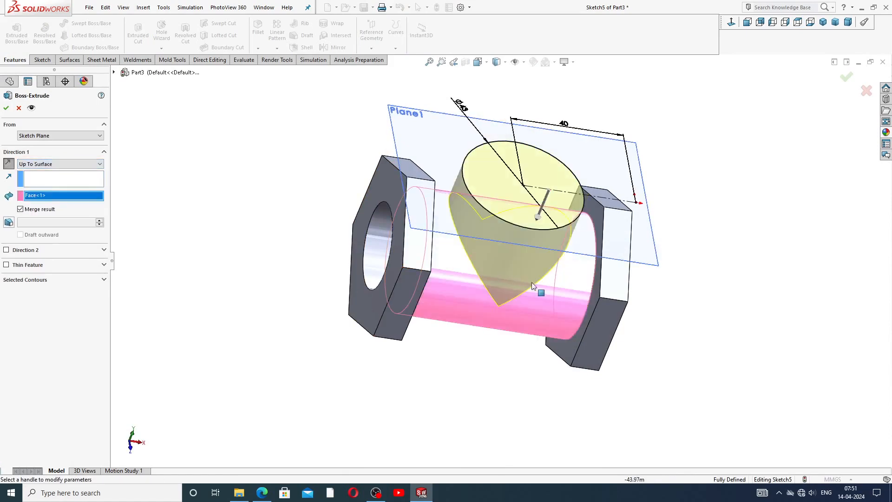
{"action": "middle_click_drag", "start_coordinate": [531, 283], "coordinate": [548, 273]}
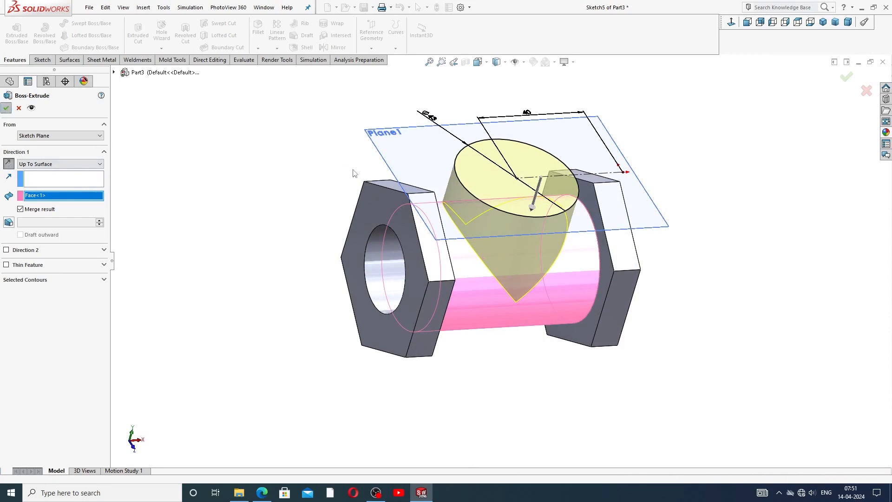
{"action": "left_click", "coordinate": [6, 108]}
Hide the offset reference plane and examine the new vertical branch from several sides
{"action": "middle_click_drag", "start_coordinate": [710, 216], "coordinate": [684, 205]}
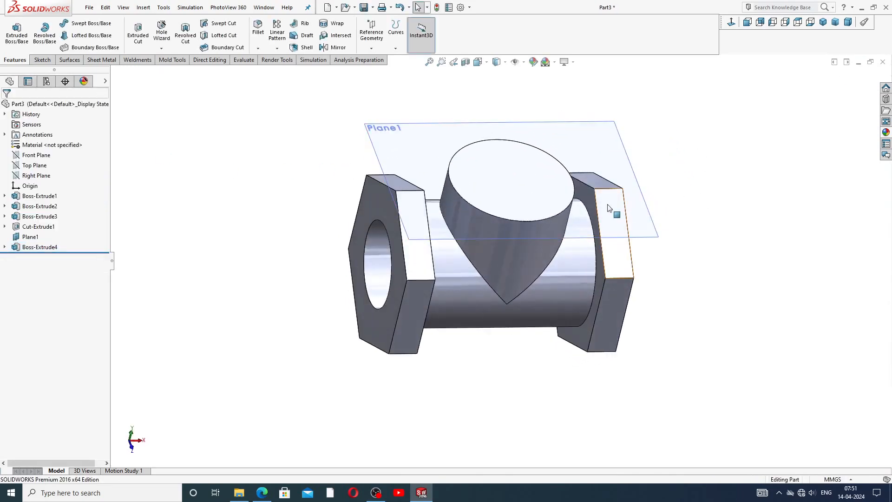
{"action": "left_click", "coordinate": [653, 228]}
{"action": "left_click", "coordinate": [699, 191]}
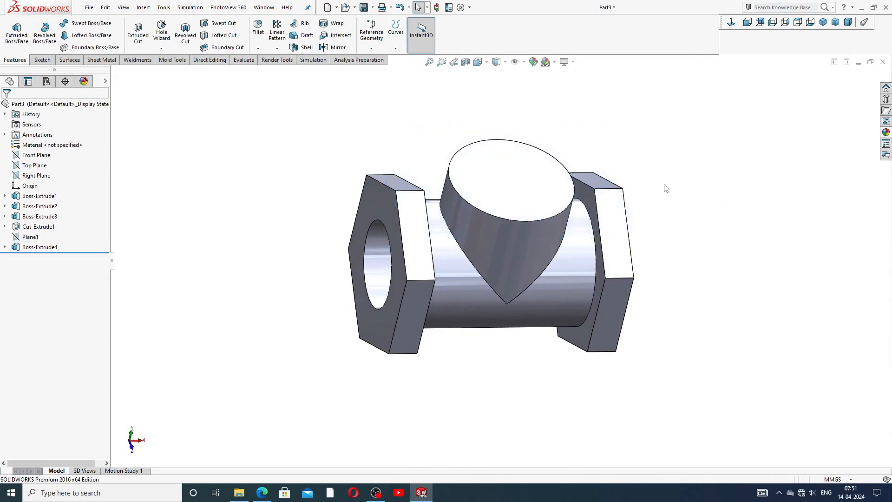
{"action": "middle_click_drag", "start_coordinate": [664, 185], "coordinate": [634, 160]}
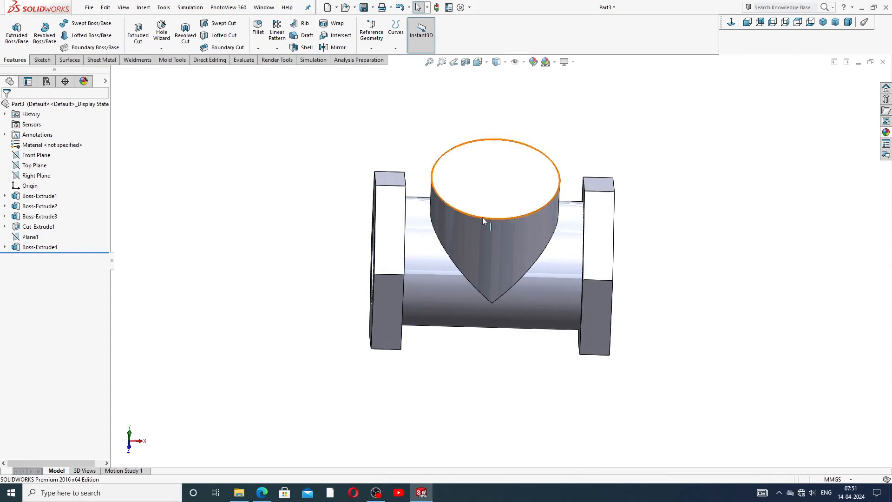
{"action": "middle_click_drag", "start_coordinate": [610, 203], "coordinate": [627, 163]}
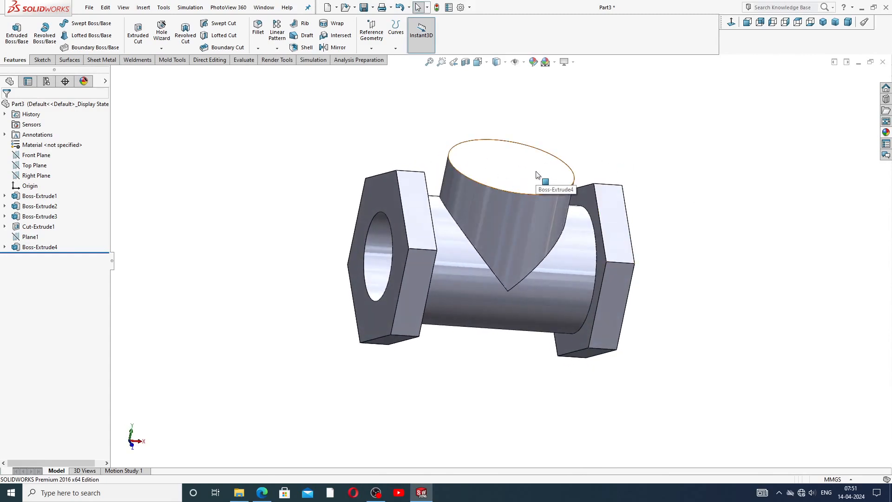
Check the valve body drawing, and sketch a circle about 30 mm in diameter on the branch's top face, concentric with it
{"action": "left_click", "coordinate": [420, 493]}
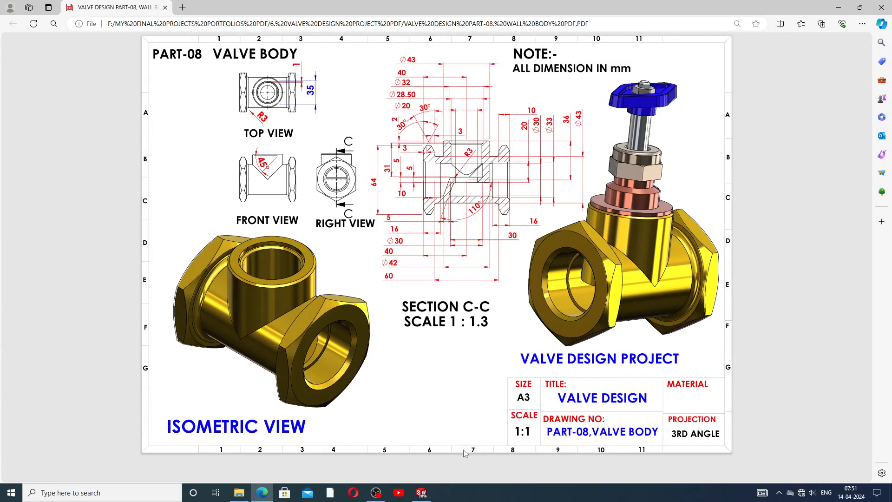
{"action": "left_click", "coordinate": [422, 493]}
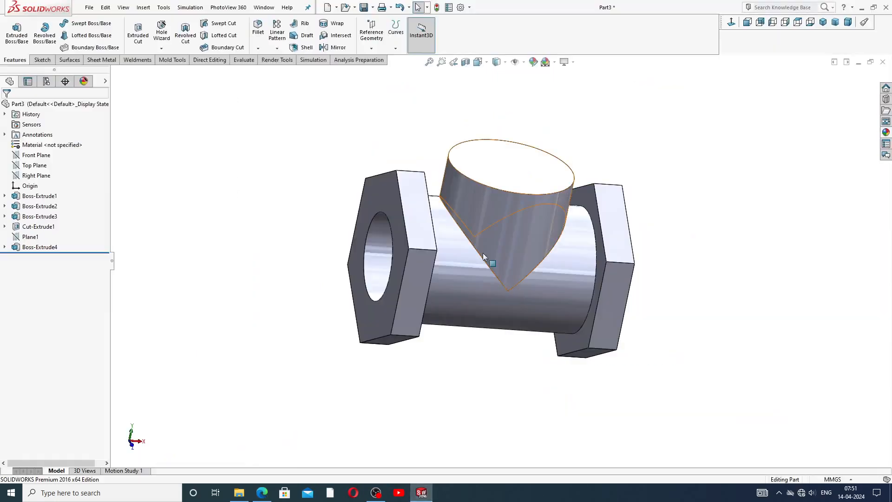
{"action": "left_click", "coordinate": [525, 170]}
{"action": "left_click", "coordinate": [561, 140]}
{"action": "left_click", "coordinate": [732, 22]}
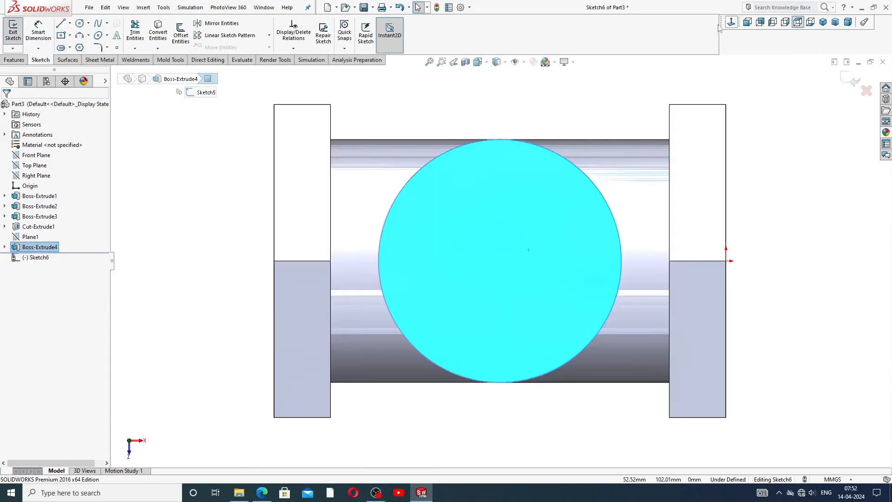
{"action": "left_click", "coordinate": [79, 23]}
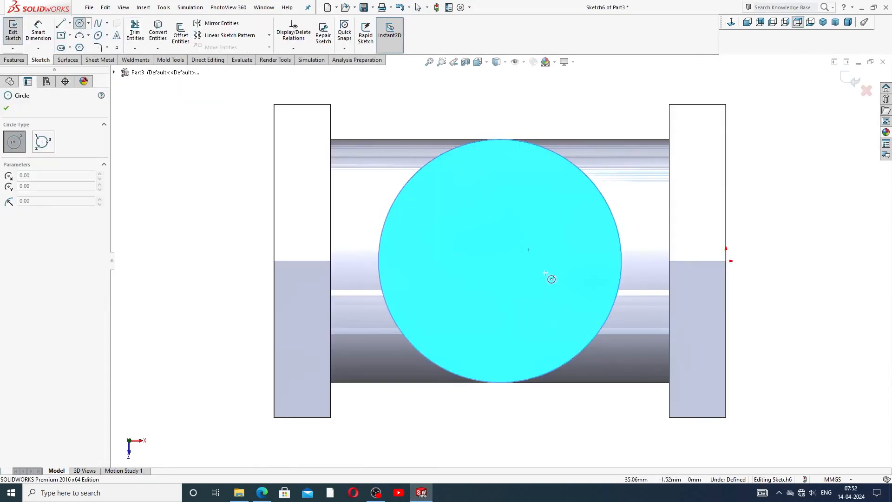
{"action": "left_click", "coordinate": [500, 261]}
{"action": "left_click", "coordinate": [500, 176]}
{"action": "right_click", "coordinate": [553, 180]}
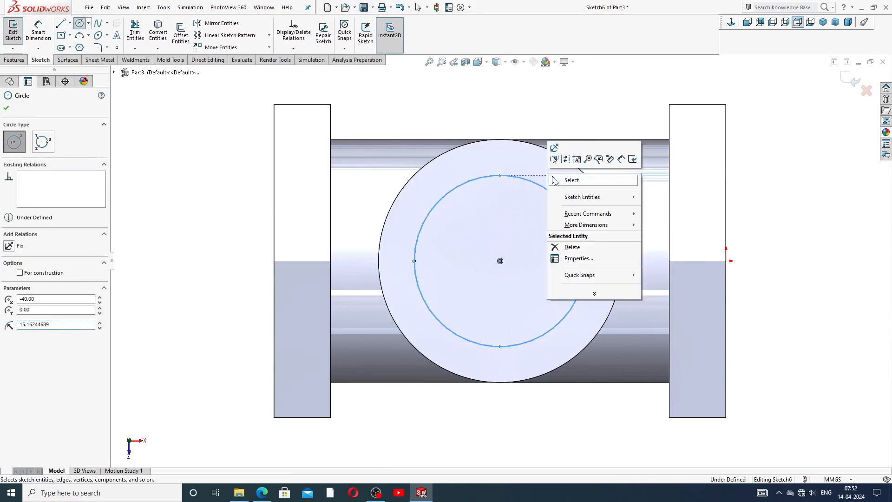
{"action": "left_click", "coordinate": [570, 183]}
{"action": "scroll", "coordinate": [544, 263], "scroll_direction": "up", "scroll_amount": 2}
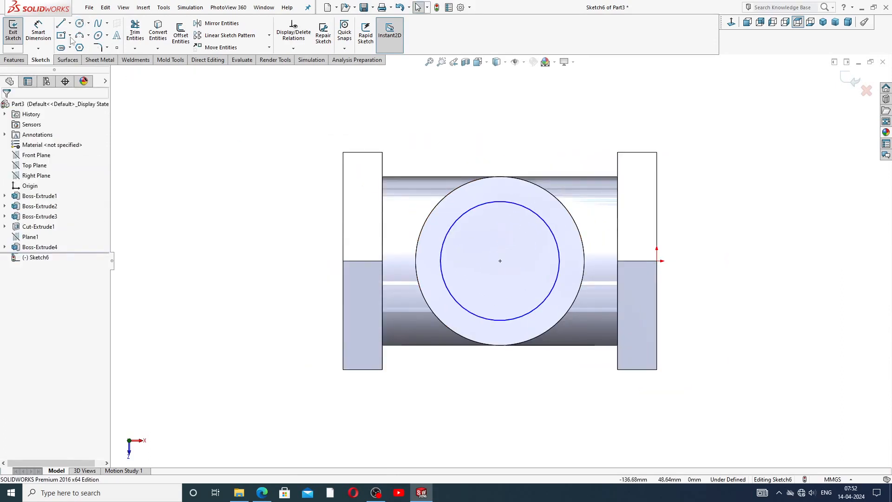
Dimension the circle on the branch's top face with a diameter of 32 mm
{"action": "left_click", "coordinate": [39, 33]}
{"action": "left_click", "coordinate": [533, 209]}
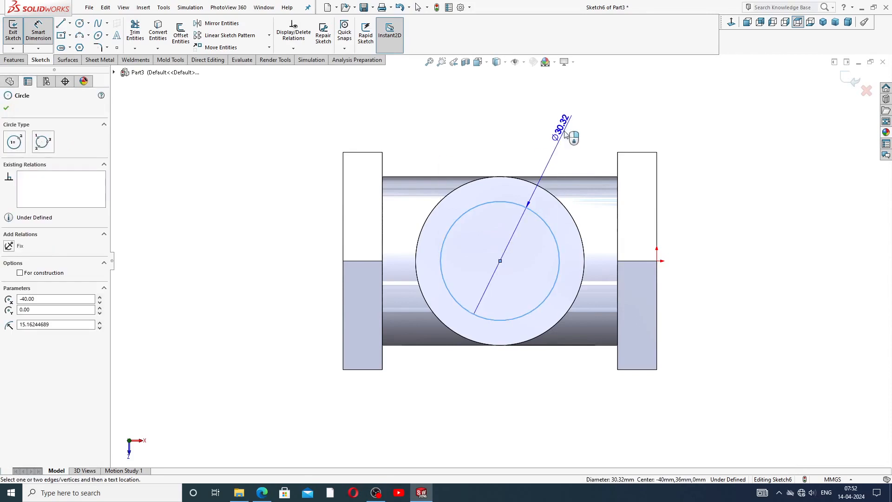
{"action": "left_click", "coordinate": [566, 134]}
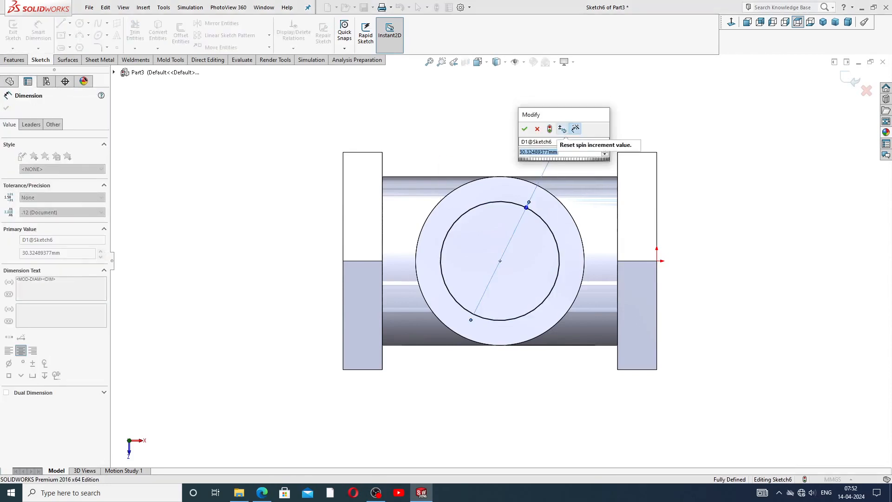
{"action": "type", "text": "32"}
{"action": "key", "text": "Return"}
{"action": "left_click", "coordinate": [585, 132]}
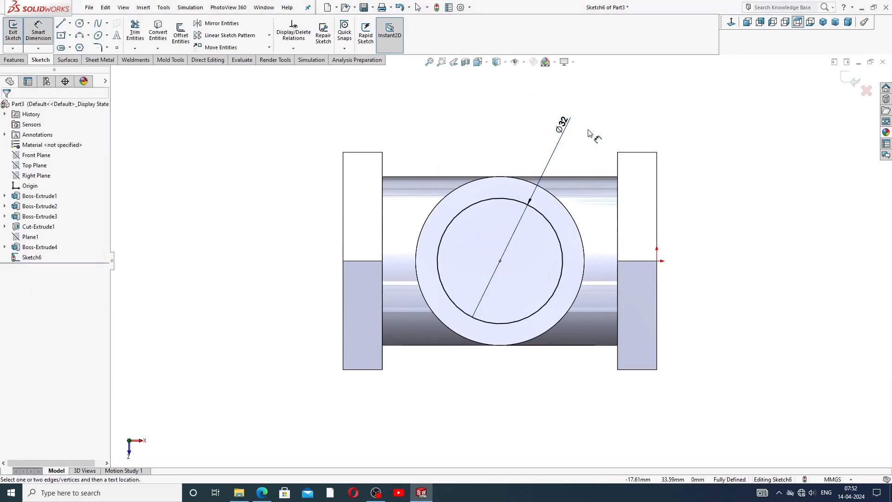
{"action": "right_click", "coordinate": [588, 132]}
{"action": "left_click", "coordinate": [605, 138]}
{"action": "key", "text": "Up"}
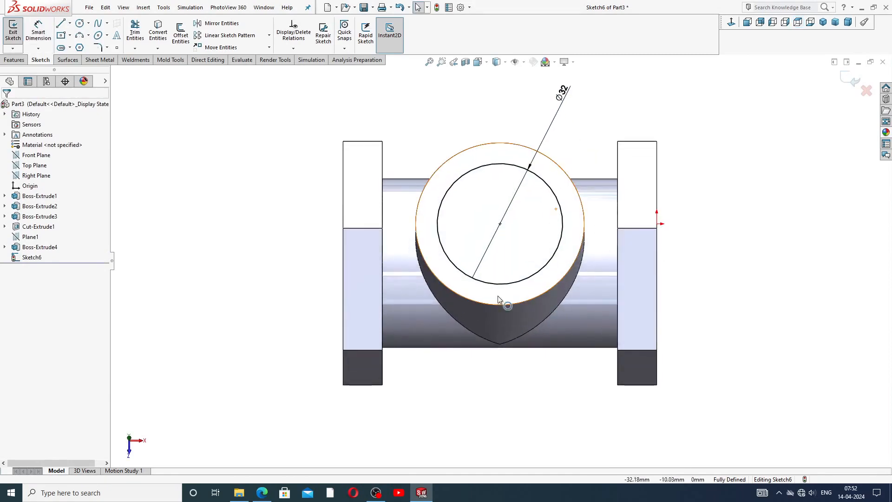
Check the drawing for the recess depth and cut the 32 mm circle 2 mm deep into the branch with a blind Extruded Cut
{"action": "left_click", "coordinate": [422, 494]}
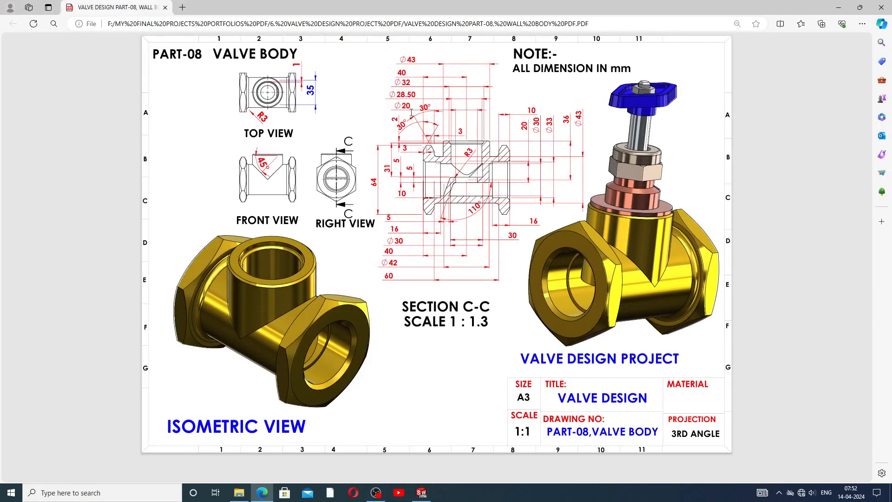
{"action": "left_click", "coordinate": [423, 494]}
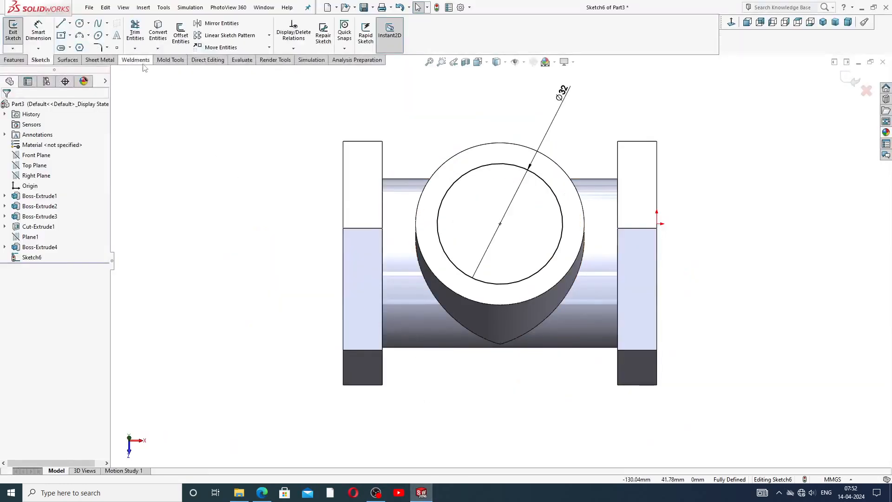
{"action": "left_click", "coordinate": [14, 60]}
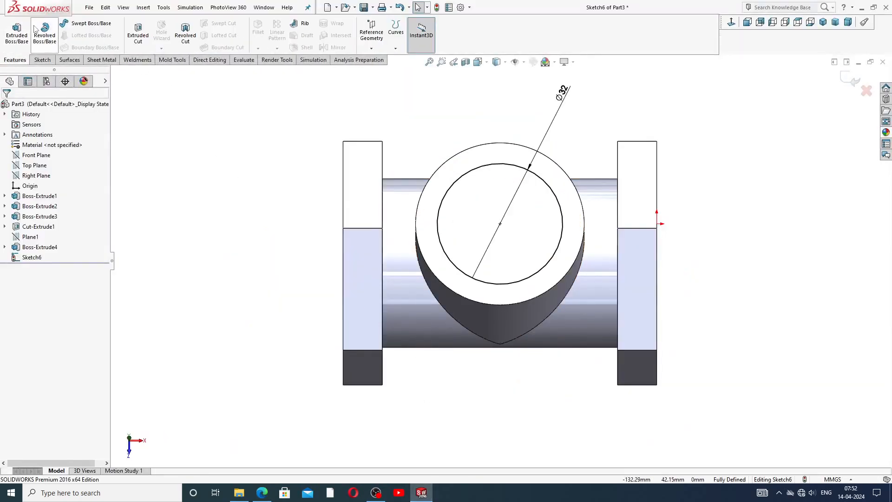
{"action": "left_click", "coordinate": [138, 41]}
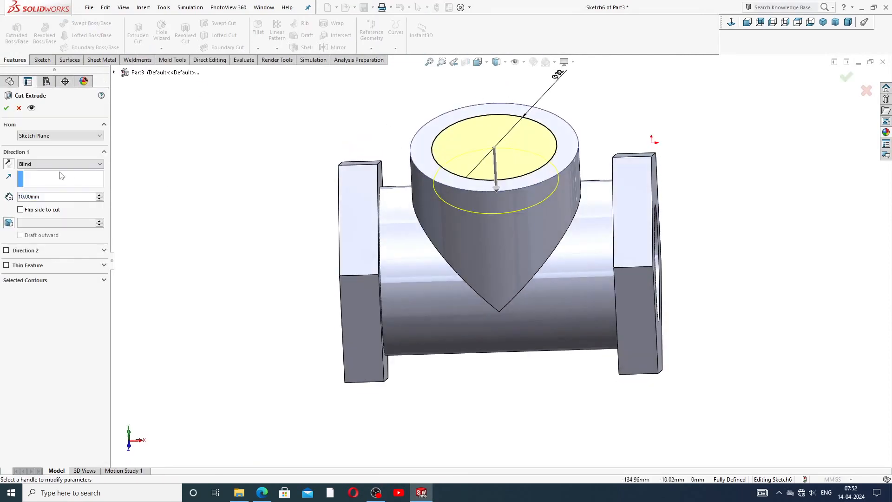
{"action": "left_click", "coordinate": [51, 197]}
{"action": "type", "text": "2"}
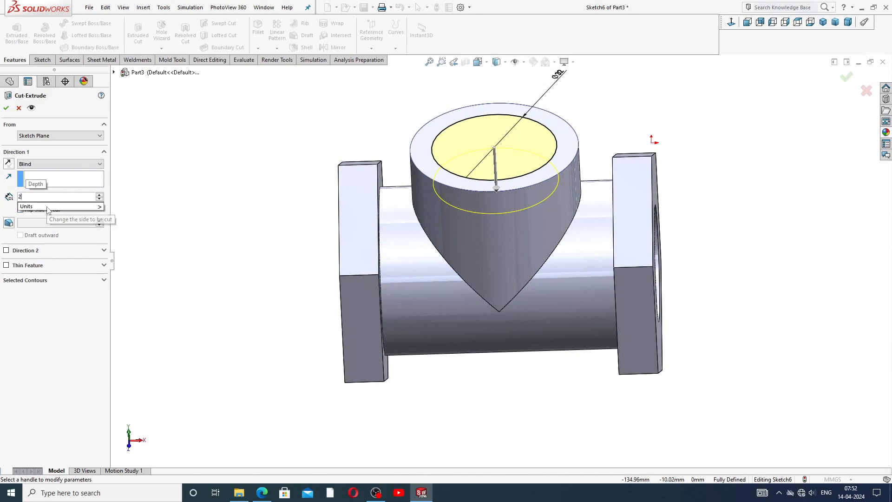
{"action": "key", "text": "Return"}
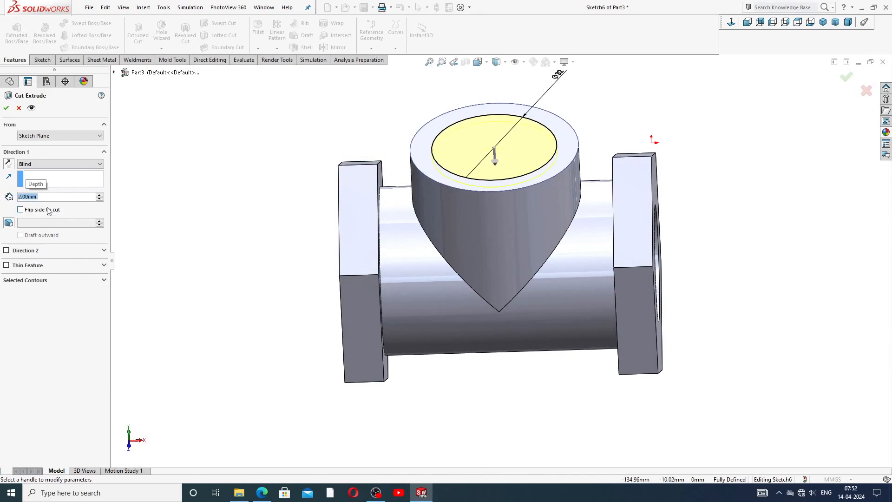
{"action": "left_click", "coordinate": [6, 109]}
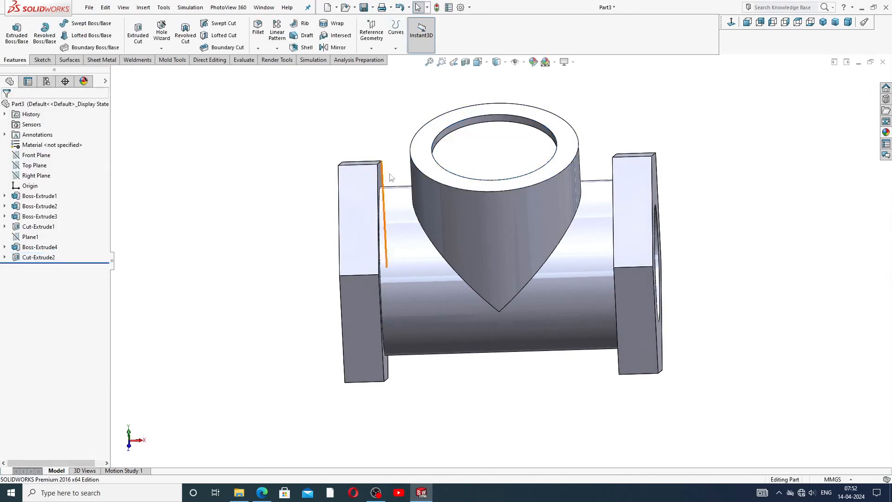
Start a sketch on the floor of the branch's recess and draw a concentric circle about 27 mm in diameter
{"action": "left_click", "coordinate": [472, 144]}
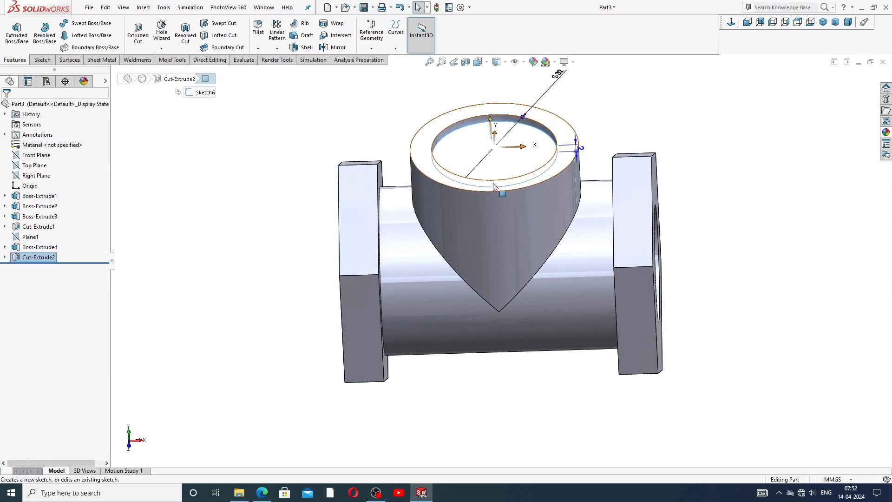
{"action": "left_click", "coordinate": [633, 113]}
{"action": "middle_click_drag", "start_coordinate": [520, 149], "coordinate": [531, 192]}
{"action": "left_click", "coordinate": [520, 193]}
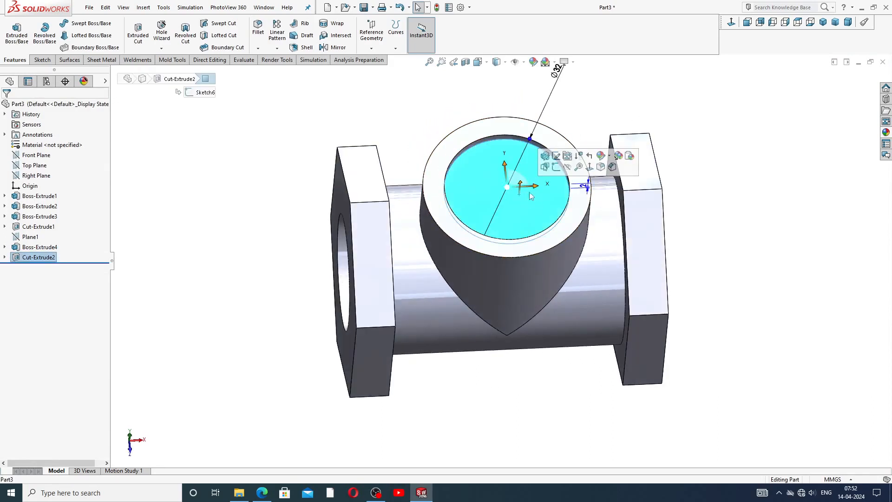
{"action": "left_click", "coordinate": [560, 167]}
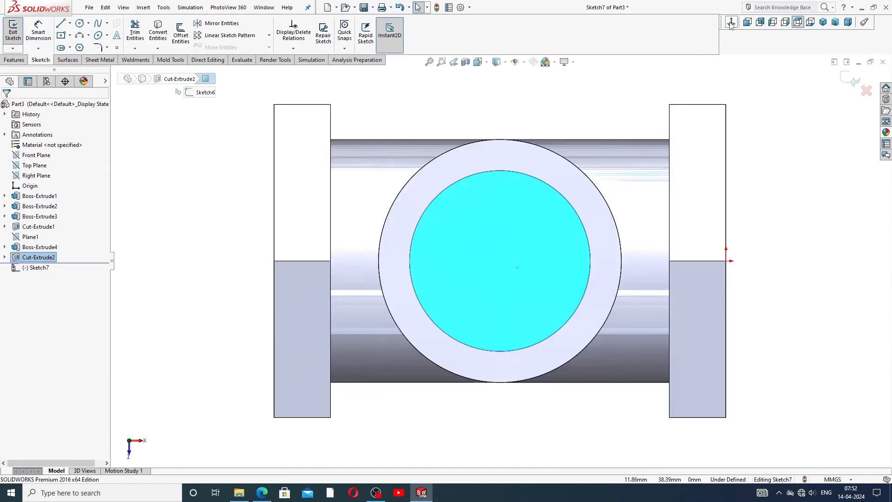
{"action": "left_click", "coordinate": [81, 24]}
{"action": "scroll", "coordinate": [537, 197], "scroll_direction": "up", "scroll_amount": 2}
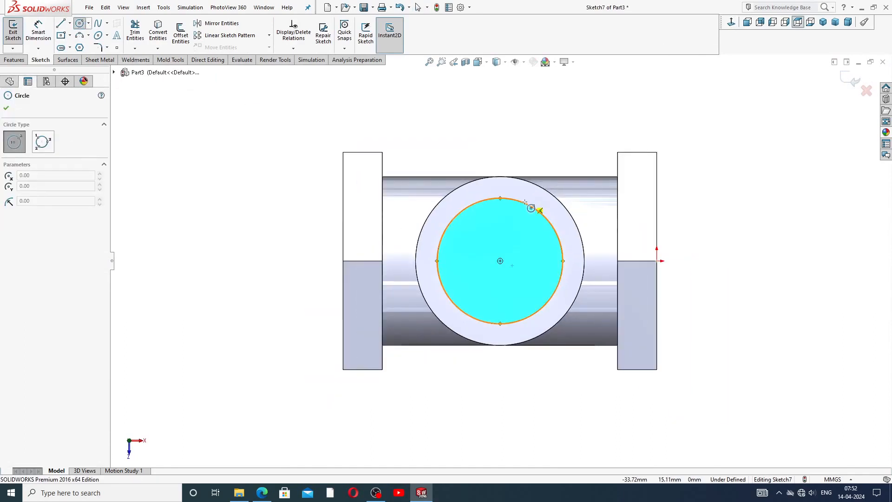
{"action": "left_click", "coordinate": [501, 261]}
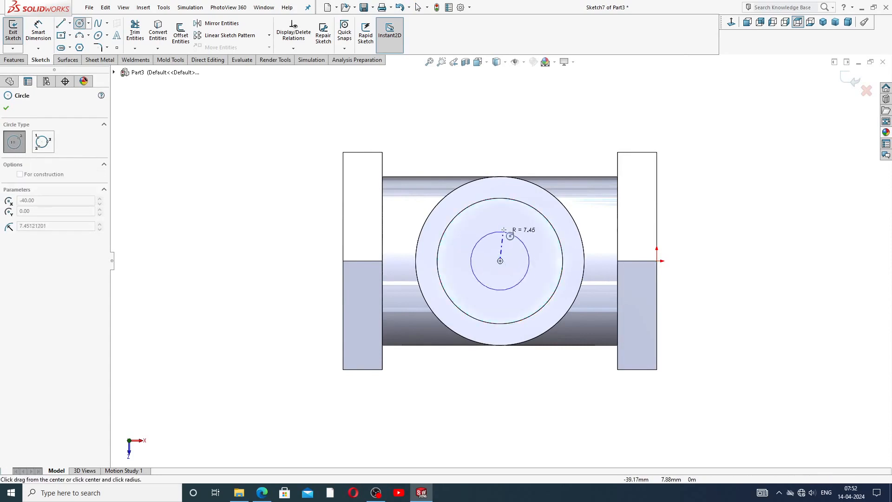
{"action": "left_click", "coordinate": [519, 211]}
{"action": "right_click", "coordinate": [549, 139]}
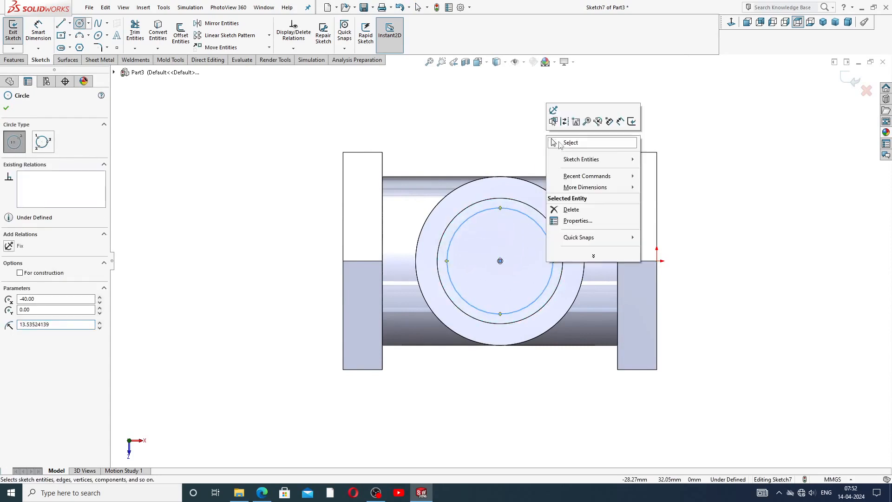
{"action": "left_click", "coordinate": [565, 142]}
Dimension the circle on the branch's recess floor with a diameter of 28.5 mm
{"action": "left_click", "coordinate": [39, 34]}
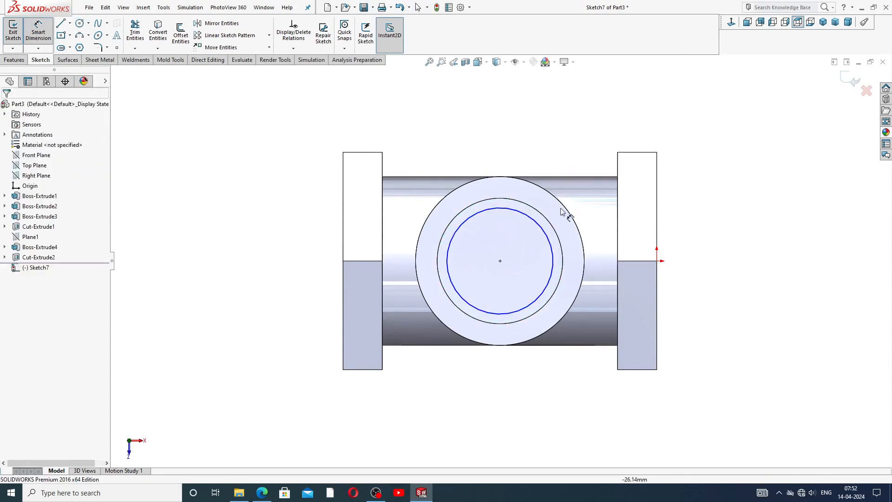
{"action": "left_click", "coordinate": [537, 223]}
{"action": "left_click", "coordinate": [563, 141]}
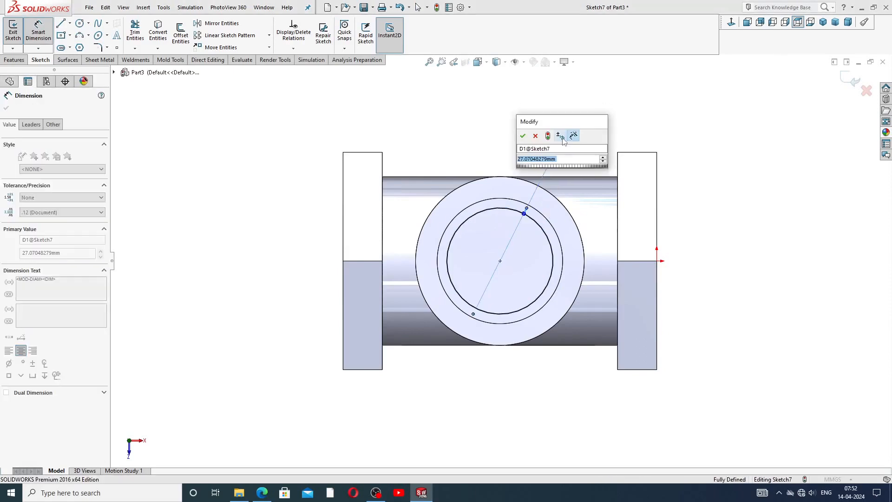
{"action": "type", "text": "28"}
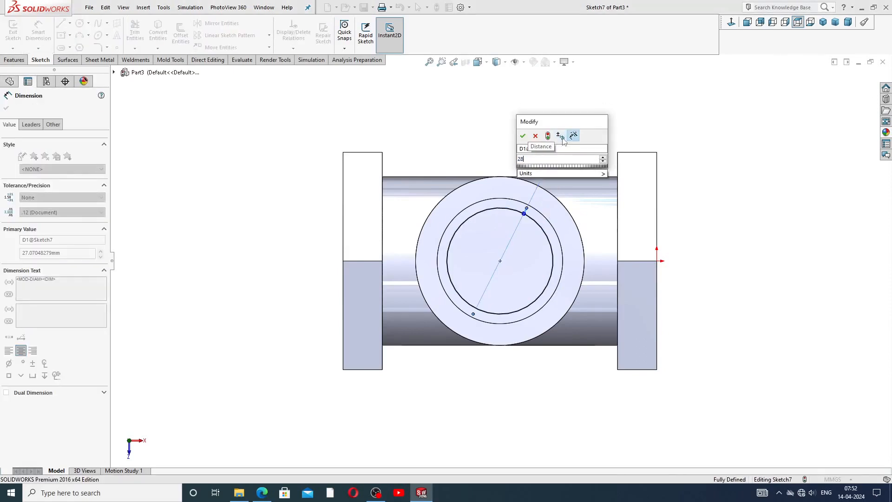
{"action": "type", "text": ".5"}
{"action": "key", "text": "Return"}
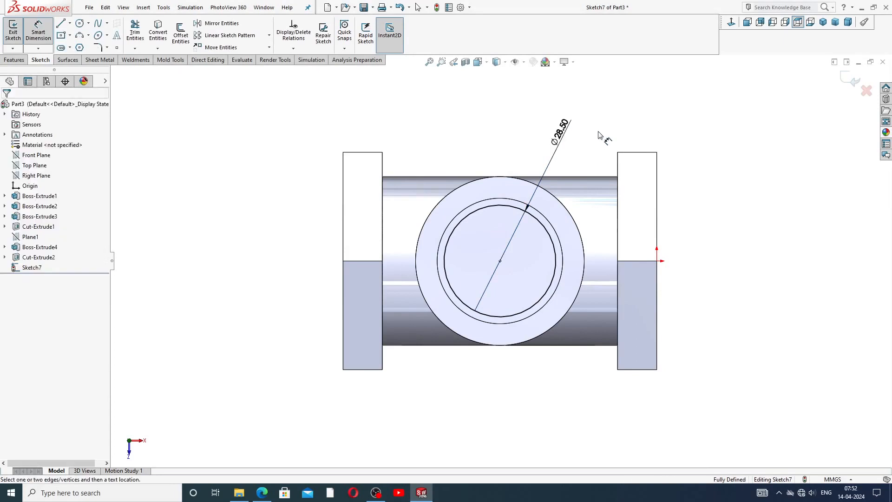
{"action": "right_click", "coordinate": [609, 119]}
{"action": "left_click", "coordinate": [623, 136]}
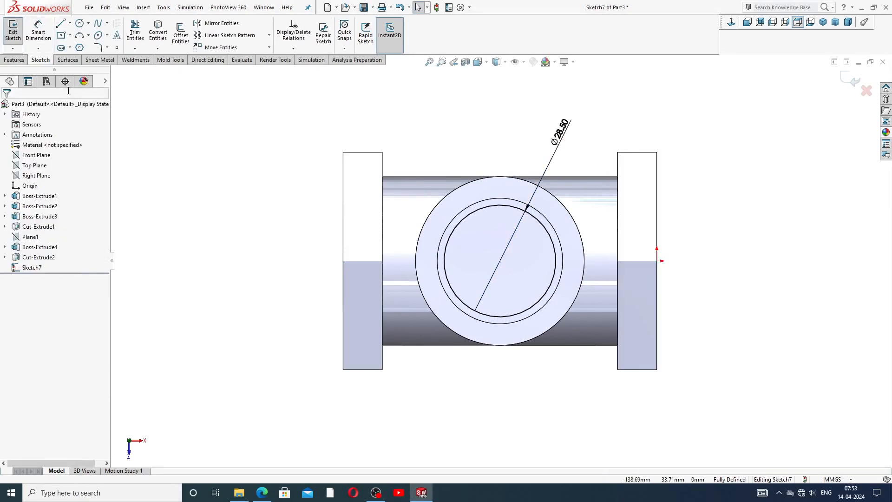
Cut the 28.5 mm circle 31 mm deep down through the branch with a blind Extruded Cut
{"action": "left_click", "coordinate": [17, 62]}
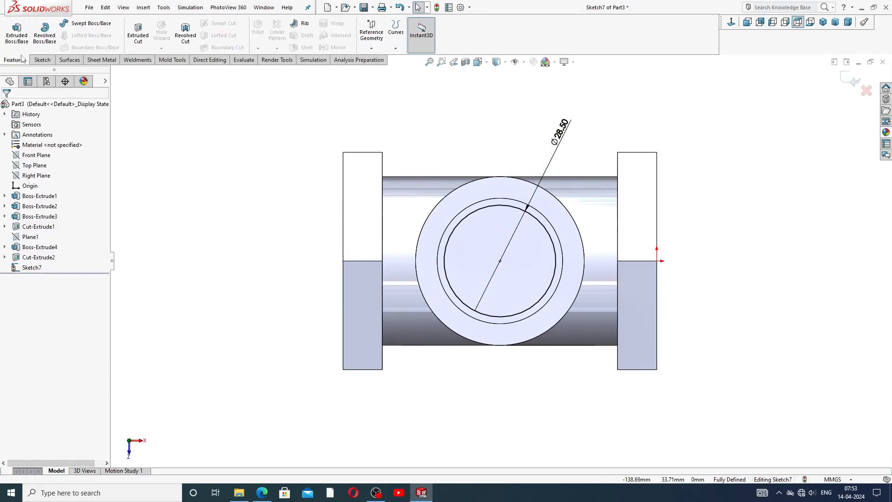
{"action": "left_click", "coordinate": [138, 35]}
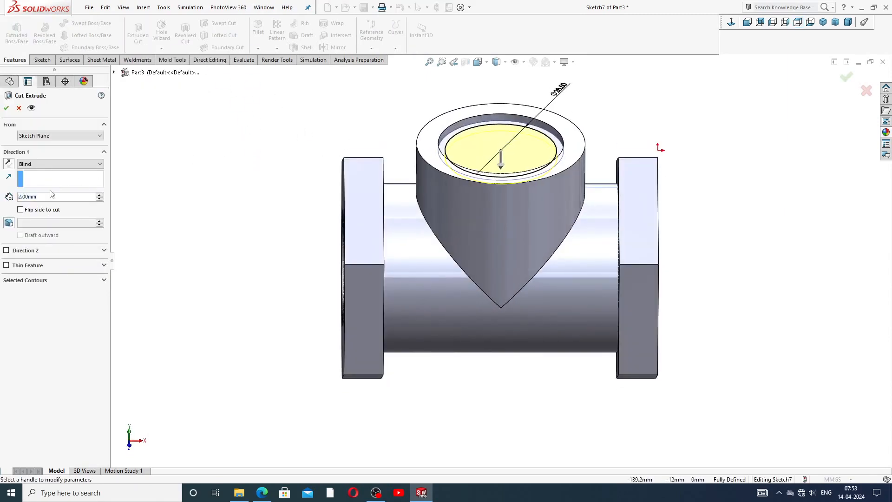
{"action": "type", "text": "31"}
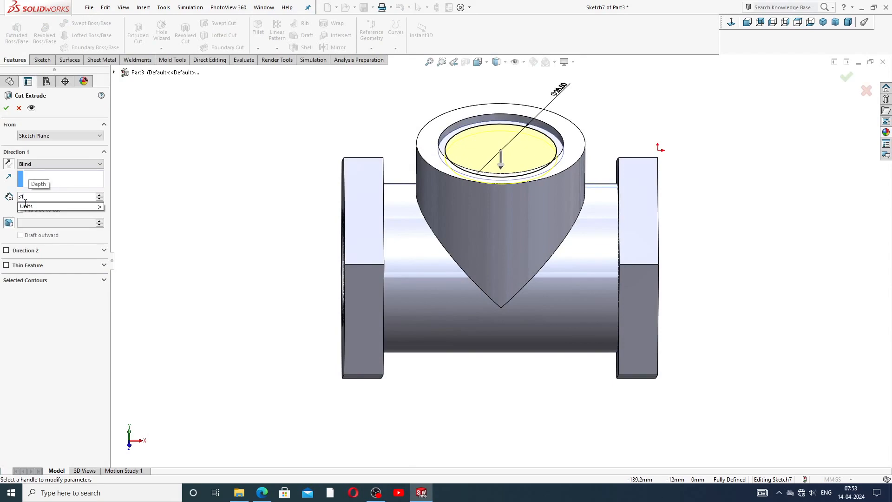
{"action": "key", "text": "Return"}
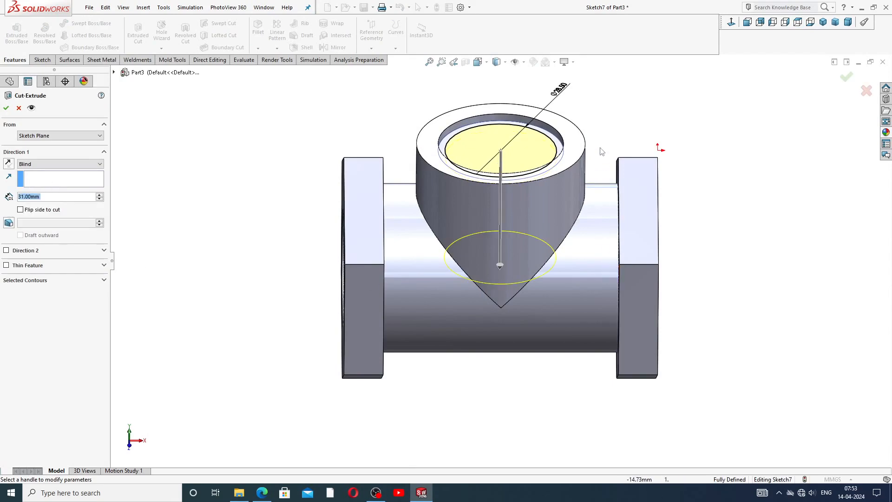
{"action": "middle_click_drag", "start_coordinate": [603, 151], "coordinate": [618, 125]}
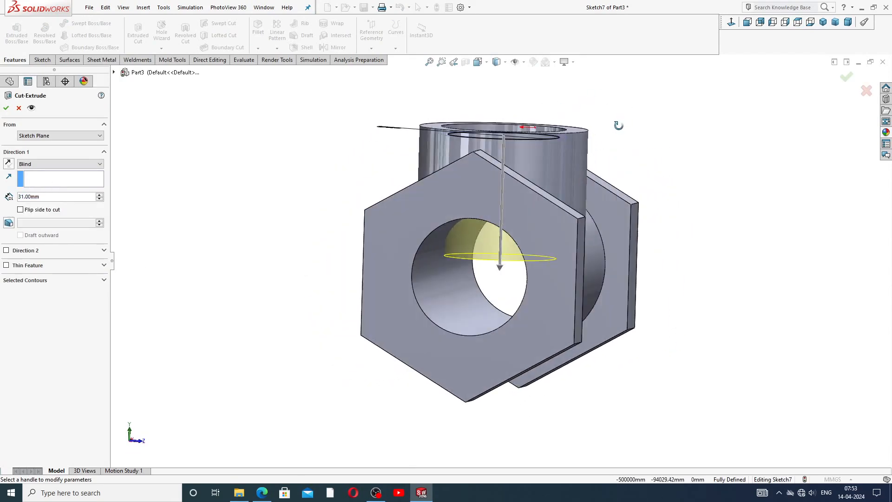
{"action": "left_click", "coordinate": [6, 108]}
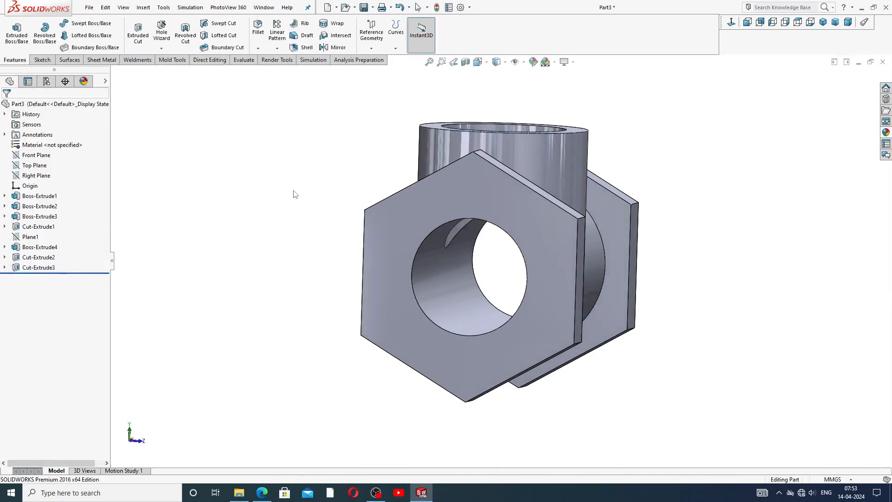
Inspect the branch opening and main bore from several sides, and check the valve body drawing for the fillet radius
{"action": "middle_click_drag", "start_coordinate": [295, 194], "coordinate": [294, 98]}
{"action": "left_click", "coordinate": [479, 206]}
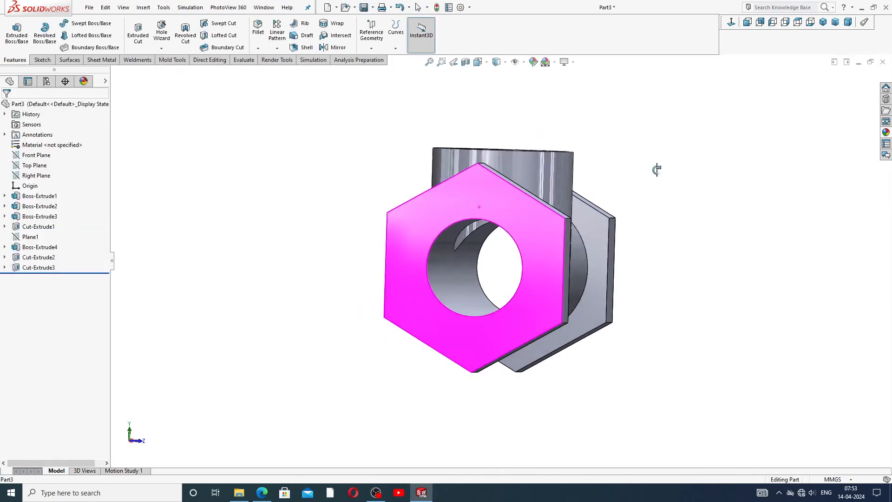
{"action": "middle_click_drag", "start_coordinate": [657, 170], "coordinate": [624, 175]}
{"action": "scroll", "coordinate": [565, 178], "scroll_direction": "down", "scroll_amount": 2}
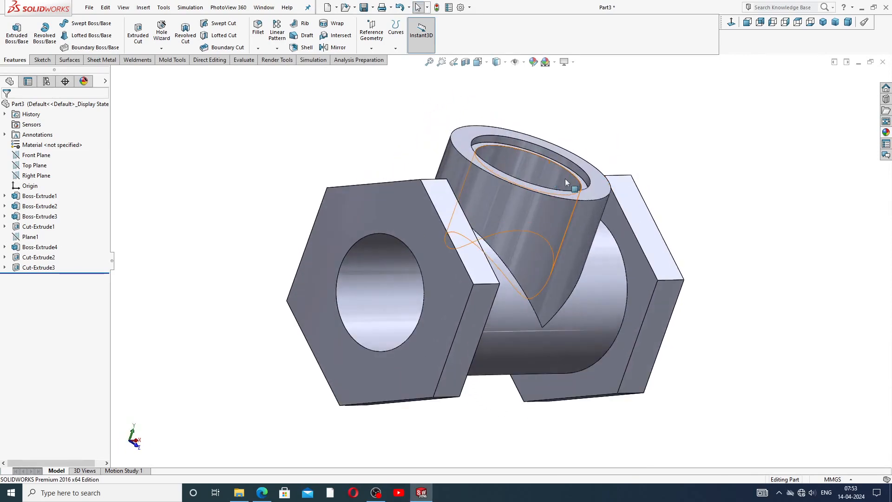
{"action": "middle_click_drag", "start_coordinate": [566, 178], "coordinate": [577, 192]}
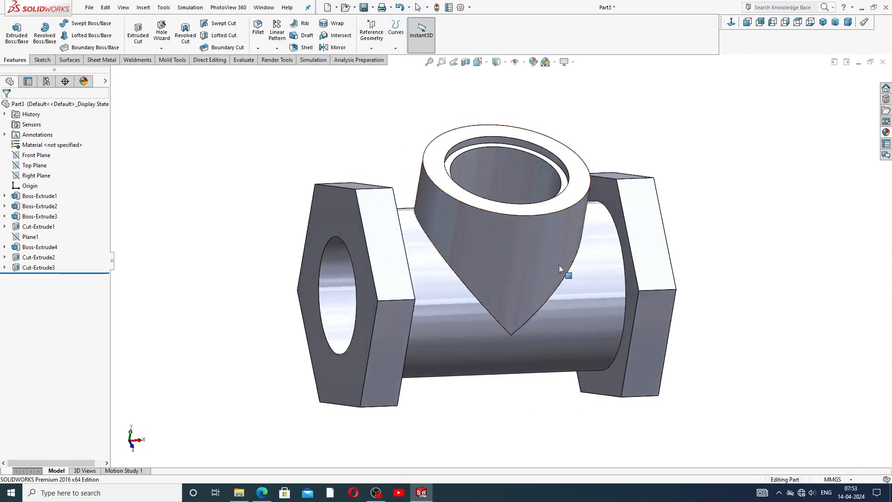
{"action": "middle_click_drag", "start_coordinate": [559, 265], "coordinate": [599, 235]}
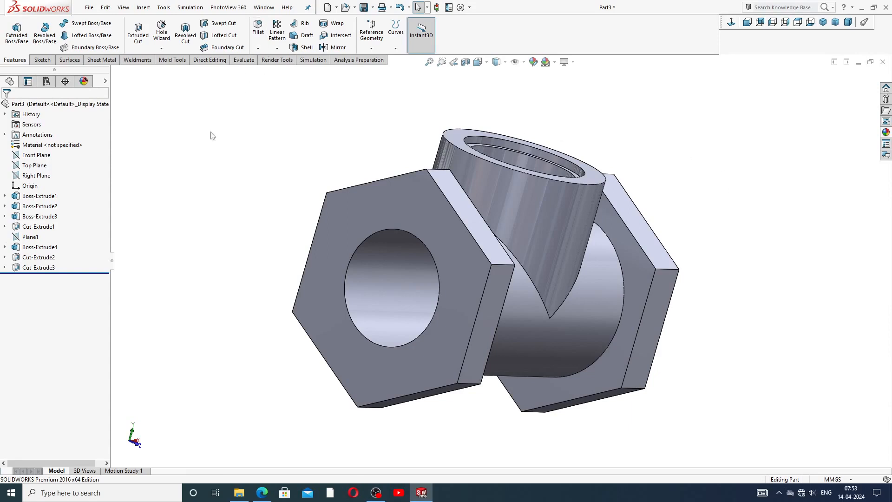
{"action": "left_click", "coordinate": [422, 493]}
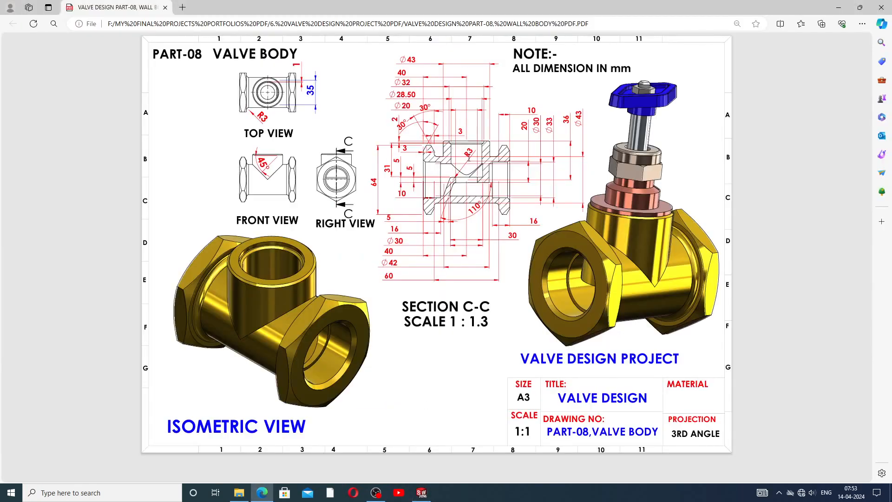
{"action": "left_click", "coordinate": [421, 493]}
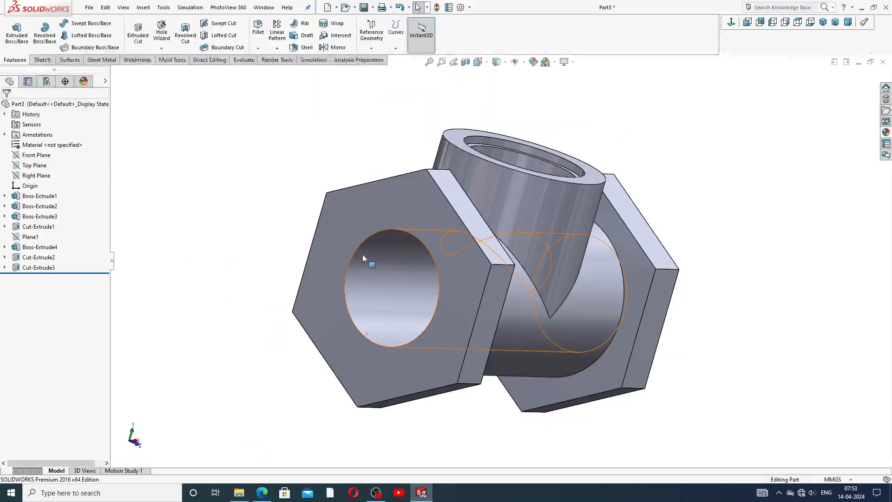
Fillet the two circular edges where the main cylinder meets the hexagonal ends with a 3 mm radius
{"action": "left_click", "coordinate": [260, 37]}
{"action": "middle_click_drag", "start_coordinate": [417, 114], "coordinate": [343, 132]}
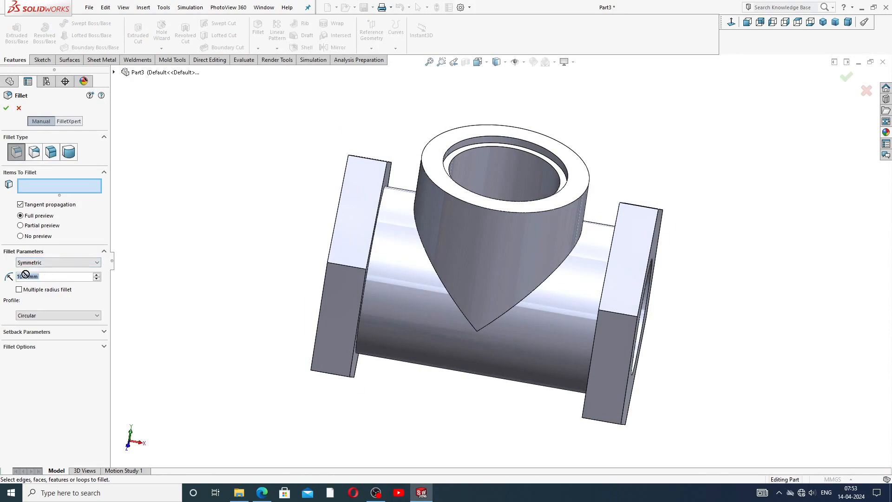
{"action": "type", "text": "3"}
{"action": "key", "text": "Return"}
{"action": "middle_click_drag", "start_coordinate": [238, 278], "coordinate": [392, 134]}
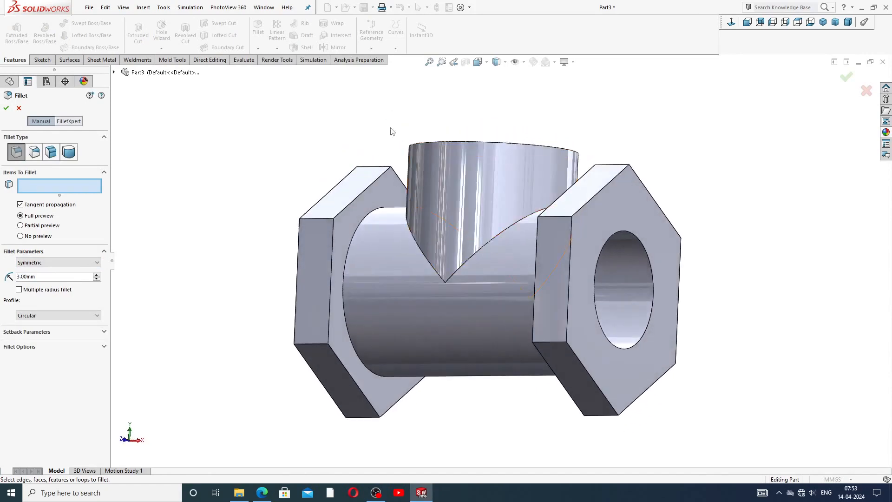
{"action": "left_click", "coordinate": [370, 213]}
{"action": "middle_click_drag", "start_coordinate": [285, 170], "coordinate": [441, 173]}
{"action": "left_click", "coordinate": [440, 172]}
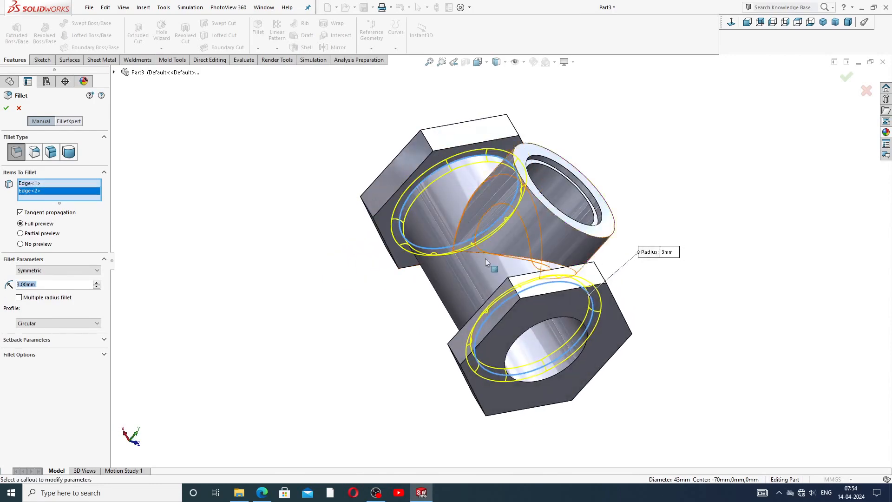
{"action": "left_click", "coordinate": [6, 108]}
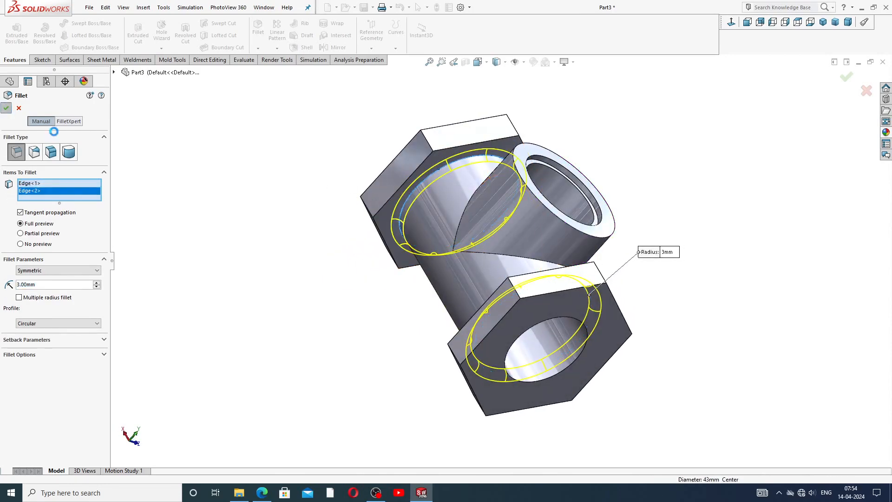
{"action": "left_click", "coordinate": [291, 175]}
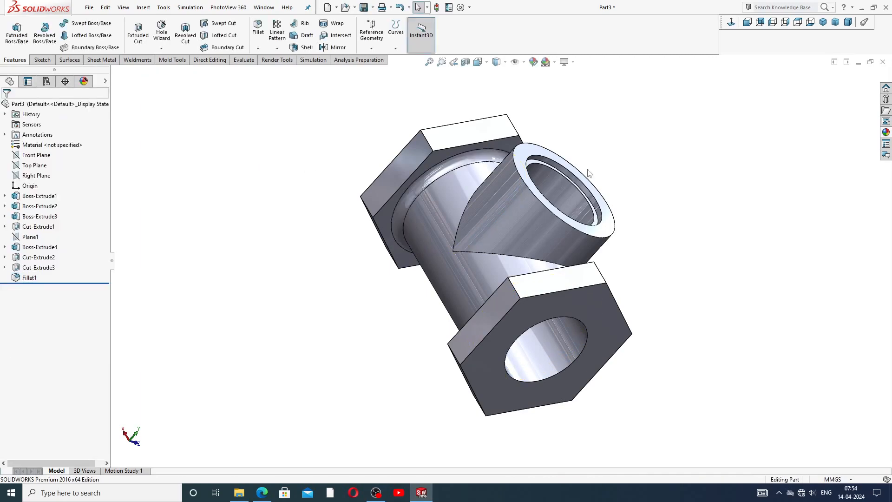
On the Front Plane, sketch a closed triangle about 3.2 mm wide with a 5.6 mm slanted side on the right hexagon's upper outer corner
{"action": "middle_click_drag", "start_coordinate": [641, 207], "coordinate": [577, 243]}
{"action": "scroll", "coordinate": [577, 243], "scroll_direction": "down", "scroll_amount": 2}
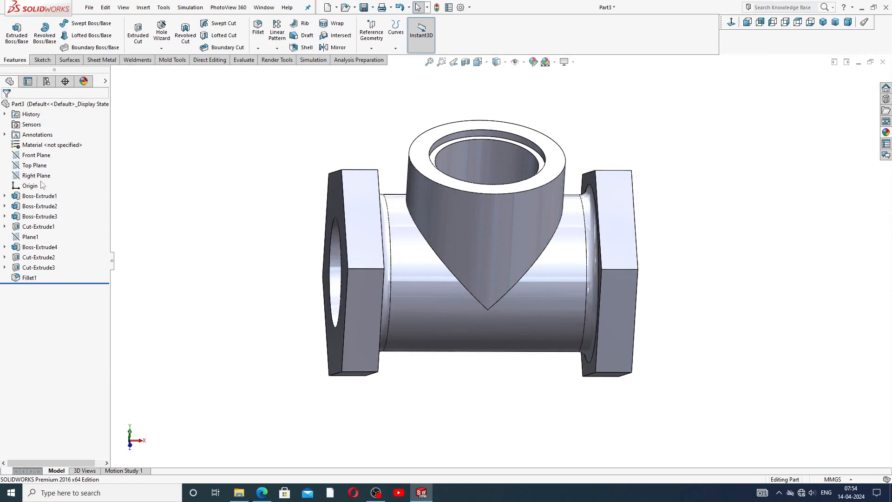
{"action": "left_click", "coordinate": [37, 155]}
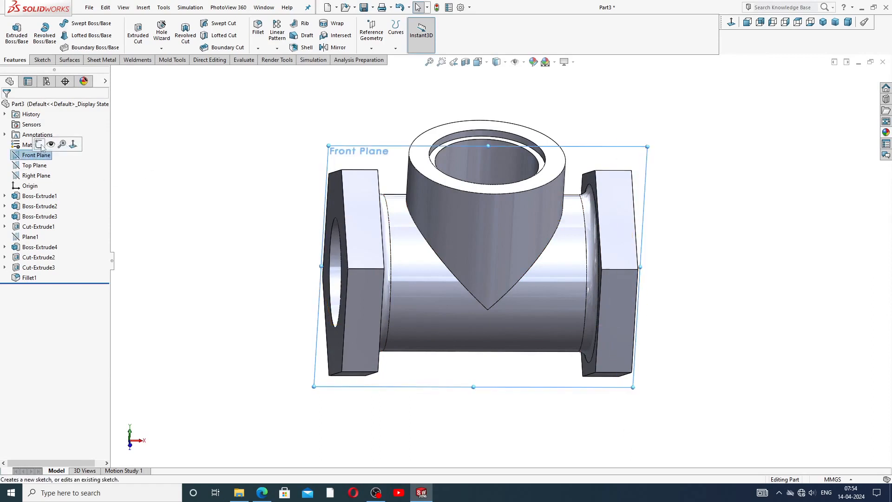
{"action": "left_click", "coordinate": [39, 144]}
{"action": "left_click", "coordinate": [732, 22]}
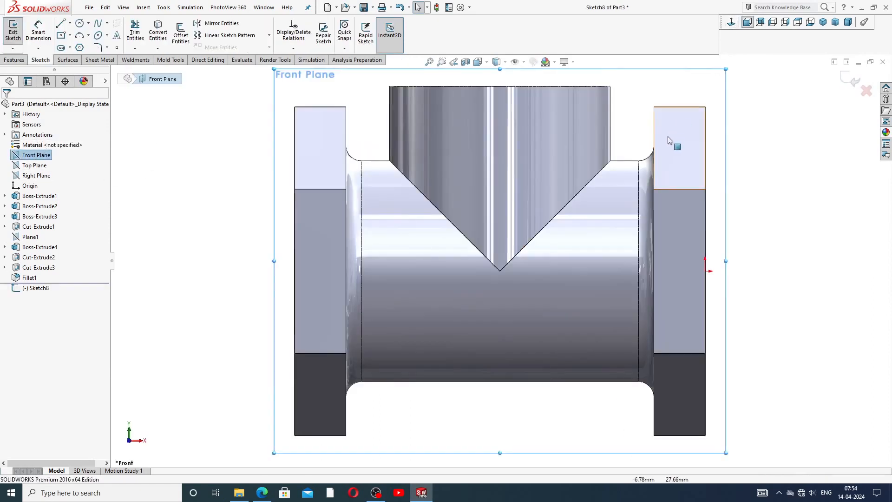
{"action": "scroll", "coordinate": [669, 140], "scroll_direction": "up", "scroll_amount": 2}
{"action": "scroll", "coordinate": [610, 152], "scroll_direction": "down", "scroll_amount": 2}
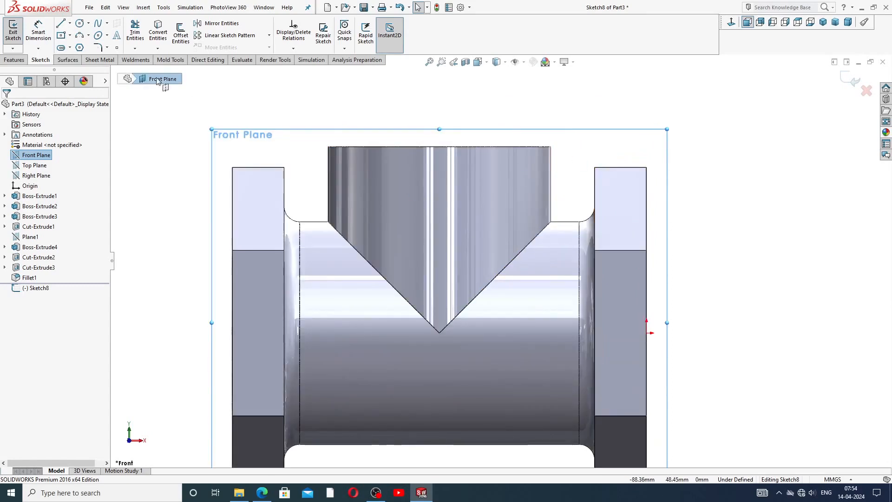
{"action": "scroll", "coordinate": [85, 50], "scroll_direction": "down", "scroll_amount": 1}
{"action": "left_click", "coordinate": [62, 24]}
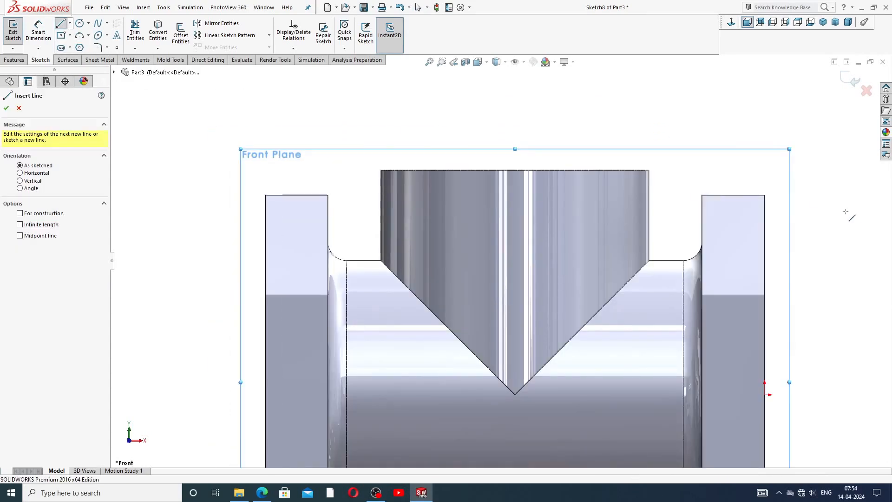
{"action": "scroll", "coordinate": [743, 193], "scroll_direction": "down", "scroll_amount": 2}
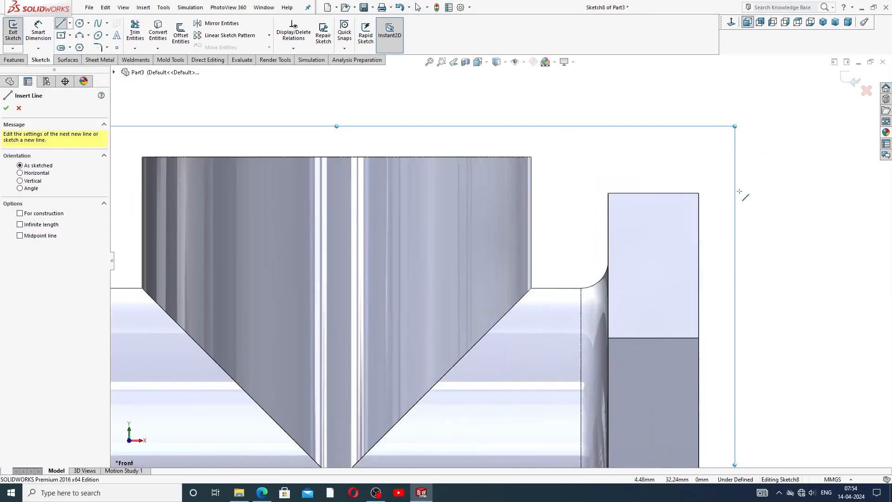
{"action": "left_click", "coordinate": [670, 193]}
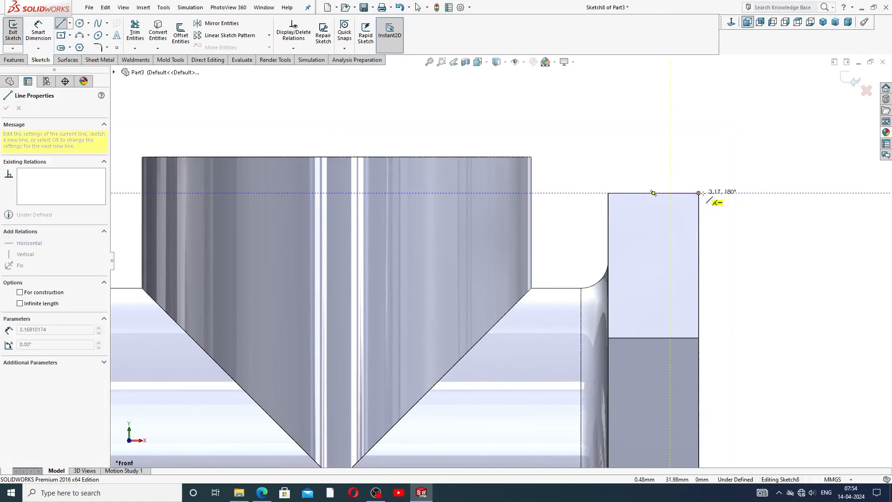
{"action": "double_click", "coordinate": [698, 235]}
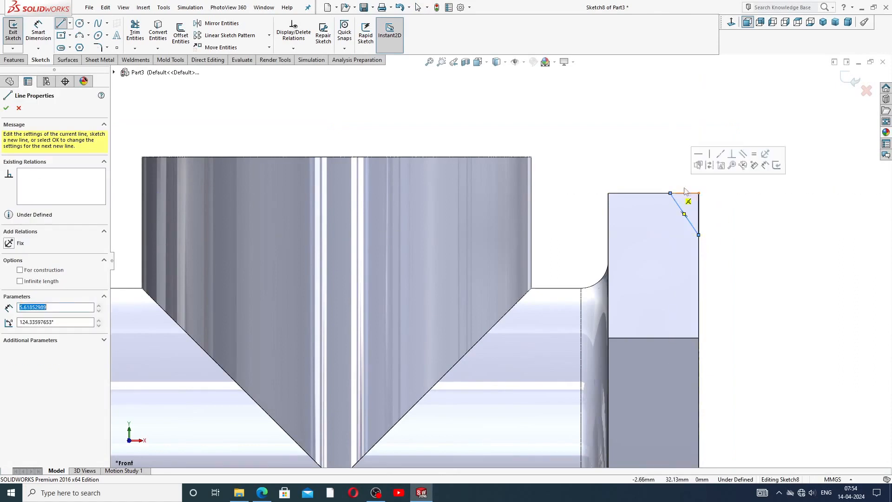
{"action": "right_click", "coordinate": [742, 119]}
{"action": "left_click", "coordinate": [763, 128]}
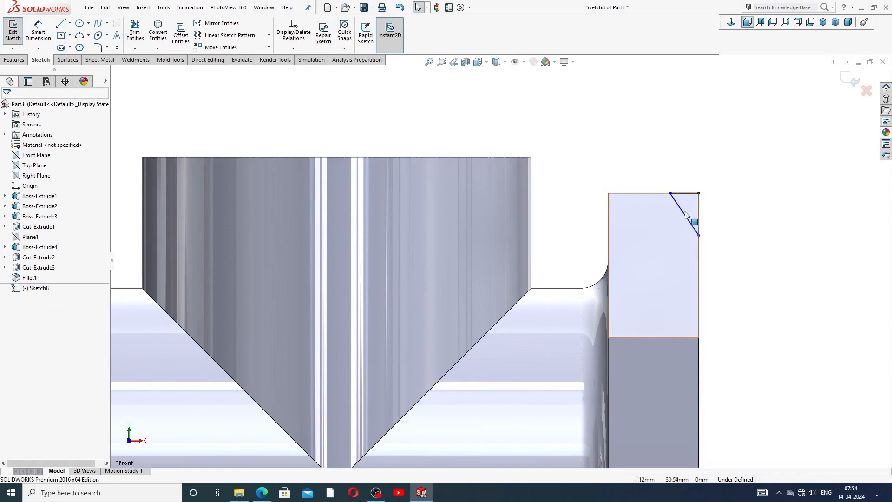
Dimension the triangle's horizontal upper side at 3 mm
{"action": "scroll", "coordinate": [720, 212], "scroll_direction": "down", "scroll_amount": 2}
{"action": "left_click", "coordinate": [43, 37]}
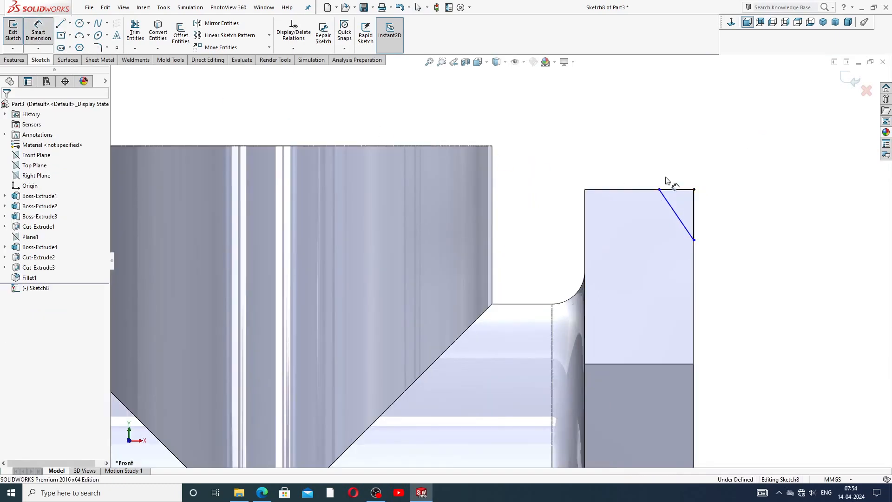
{"action": "left_click", "coordinate": [684, 190]}
{"action": "left_click", "coordinate": [681, 174]}
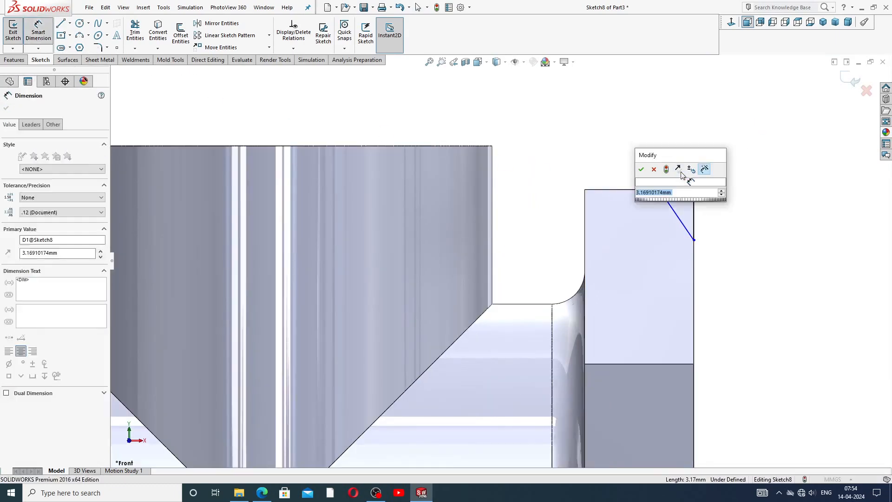
{"action": "type", "text": "3"}
{"action": "key", "text": "Return"}
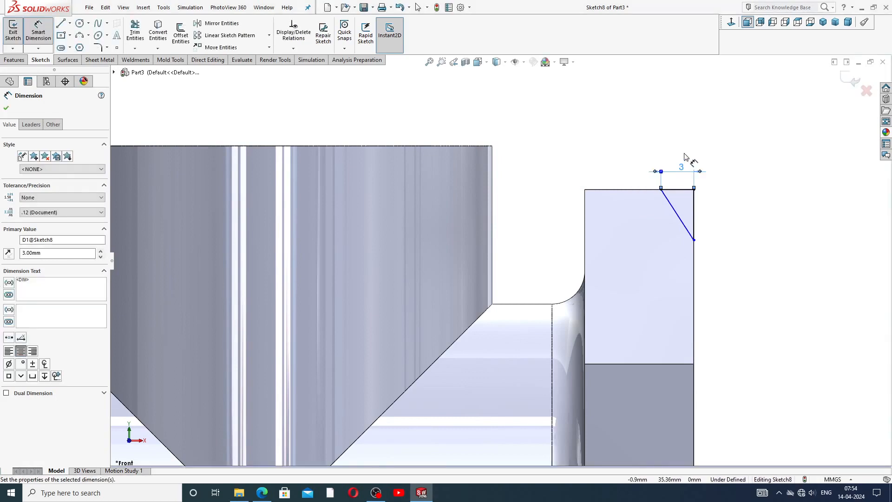
{"action": "key", "text": "Escape"}
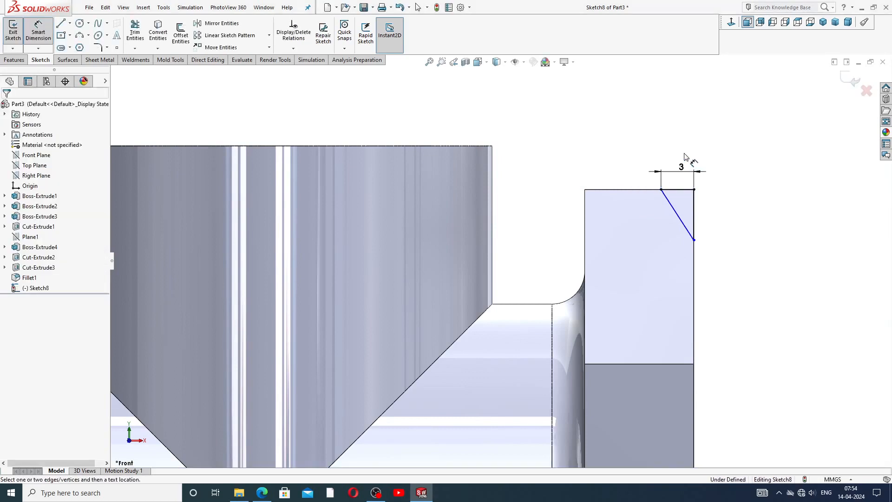
Dimension the angle between the triangle's slanted side and its vertical side at 30°
{"action": "left_click", "coordinate": [677, 213]}
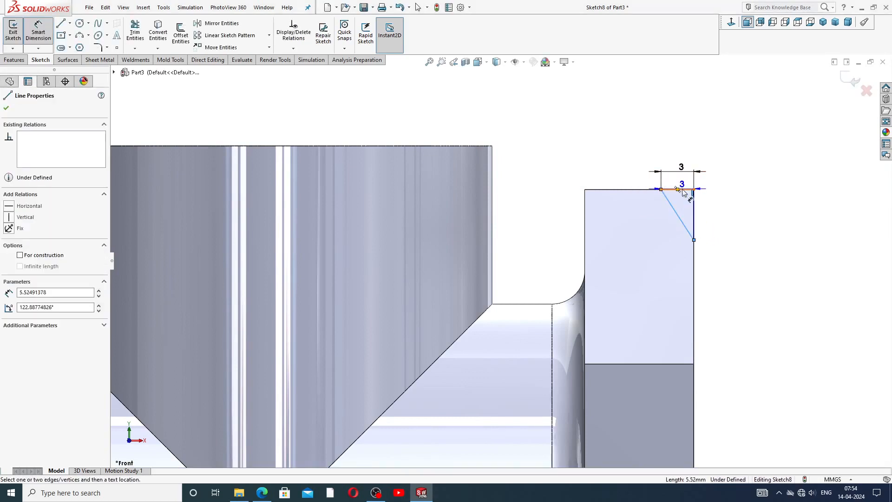
{"action": "left_click", "coordinate": [695, 202]}
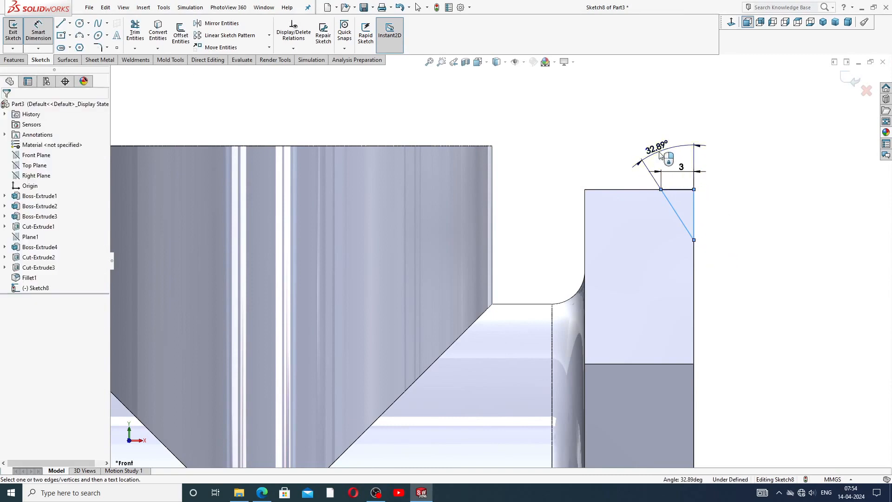
{"action": "left_click", "coordinate": [670, 152]}
{"action": "type", "text": "30"}
{"action": "key", "text": "Return"}
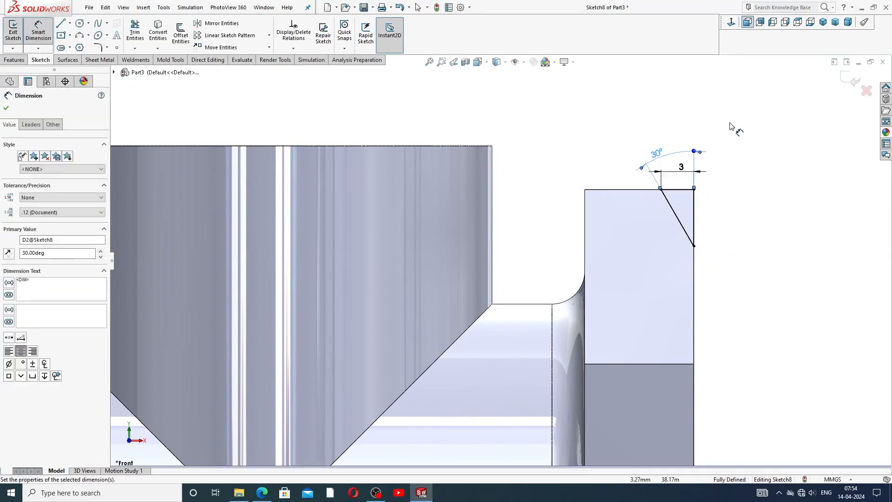
{"action": "right_click", "coordinate": [730, 123]}
{"action": "left_click", "coordinate": [754, 138]}
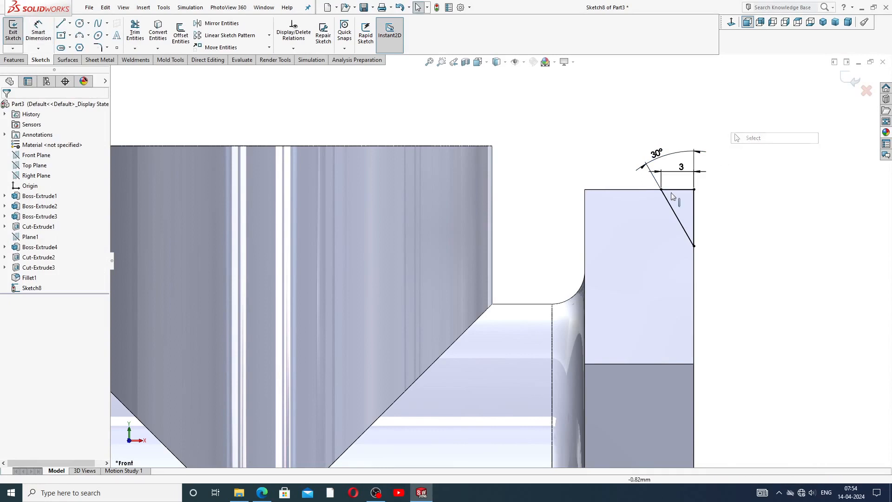
Sketch a vertical centerline about 60 mm long from the midpoint of the branch's upper edge down past the main cylinder
{"action": "scroll", "coordinate": [660, 196], "scroll_direction": "up", "scroll_amount": 3}
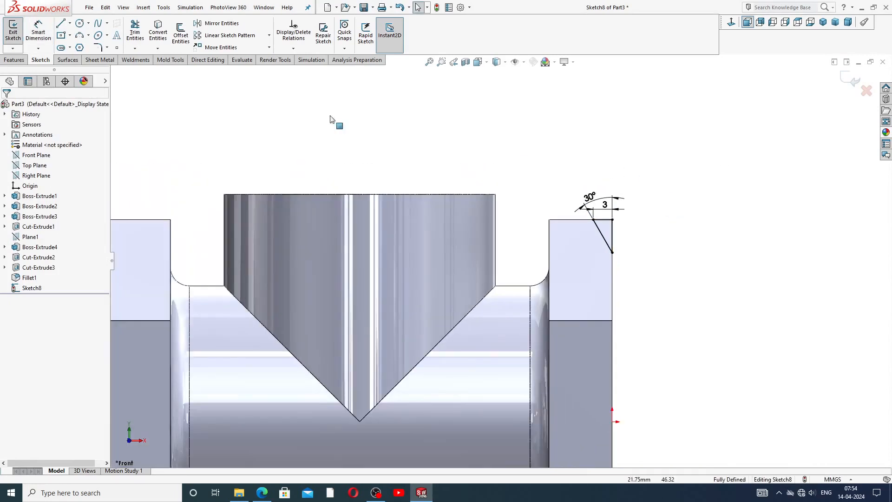
{"action": "left_click", "coordinate": [70, 23]}
{"action": "left_click", "coordinate": [75, 38]}
{"action": "scroll", "coordinate": [512, 266], "scroll_direction": "up", "scroll_amount": 3}
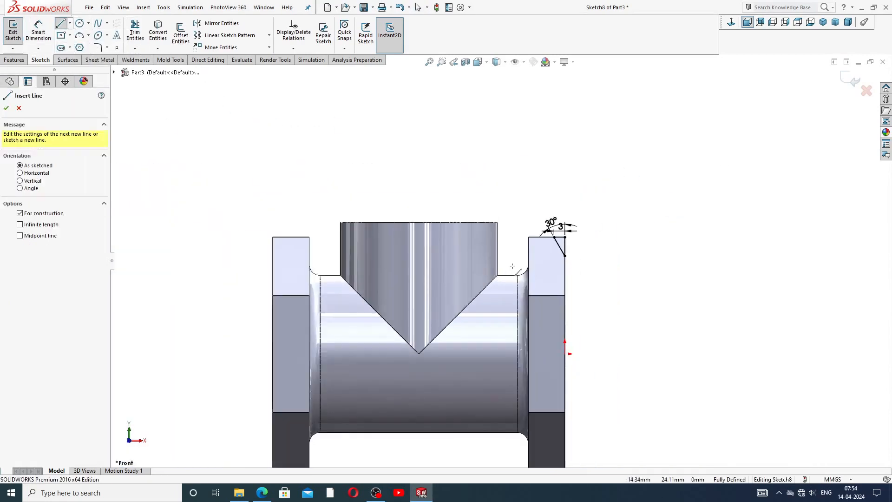
{"action": "scroll", "coordinate": [457, 292], "scroll_direction": "down", "scroll_amount": 2}
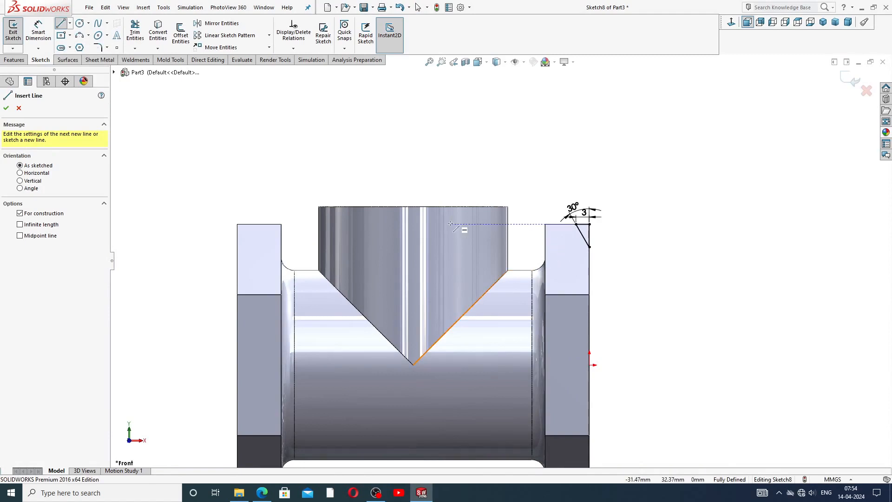
{"action": "left_click", "coordinate": [414, 207]}
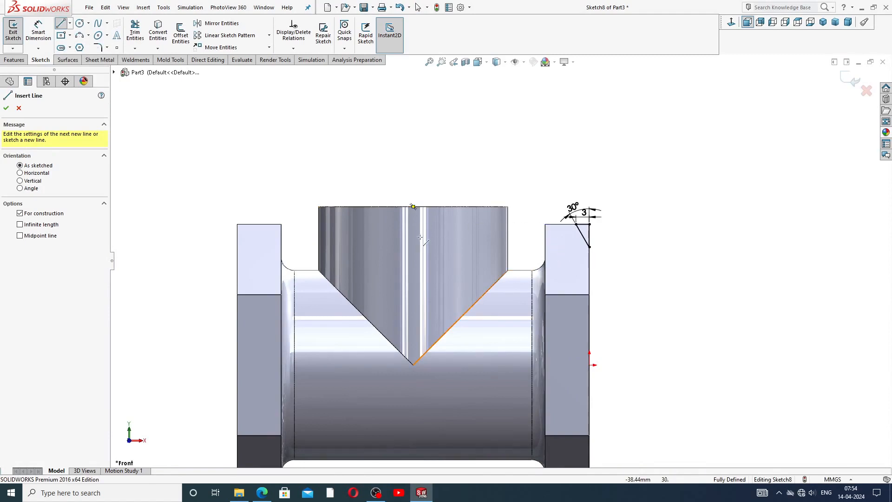
{"action": "left_click", "coordinate": [413, 207]}
{"action": "scroll", "coordinate": [424, 404], "scroll_direction": "up", "scroll_amount": 1}
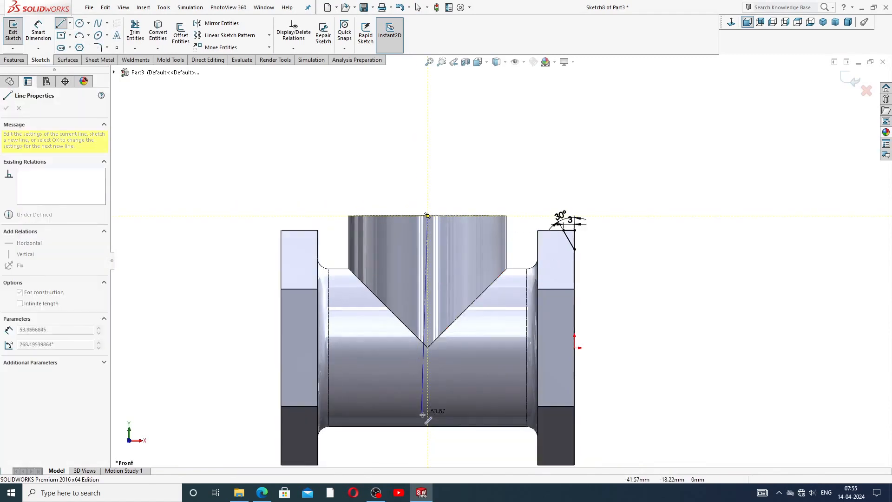
{"action": "left_click", "coordinate": [428, 437]}
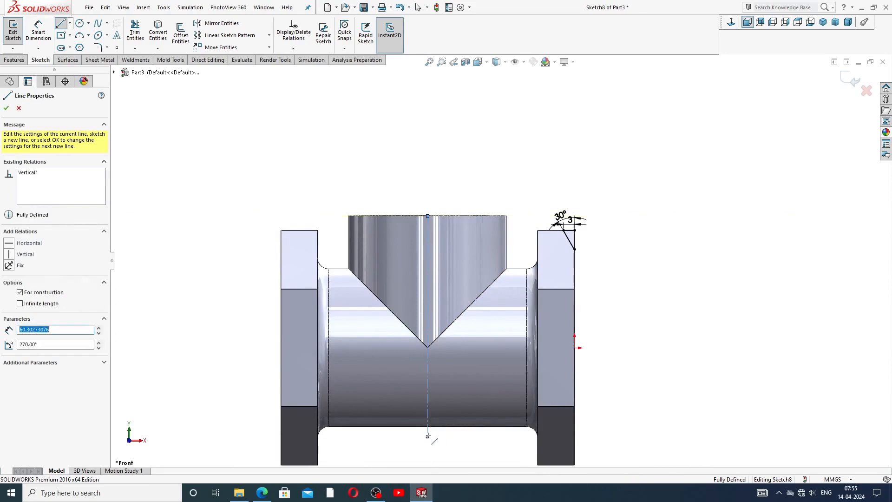
{"action": "right_click", "coordinate": [533, 211]}
{"action": "left_click", "coordinate": [564, 220]}
{"action": "key", "text": "Escape"}
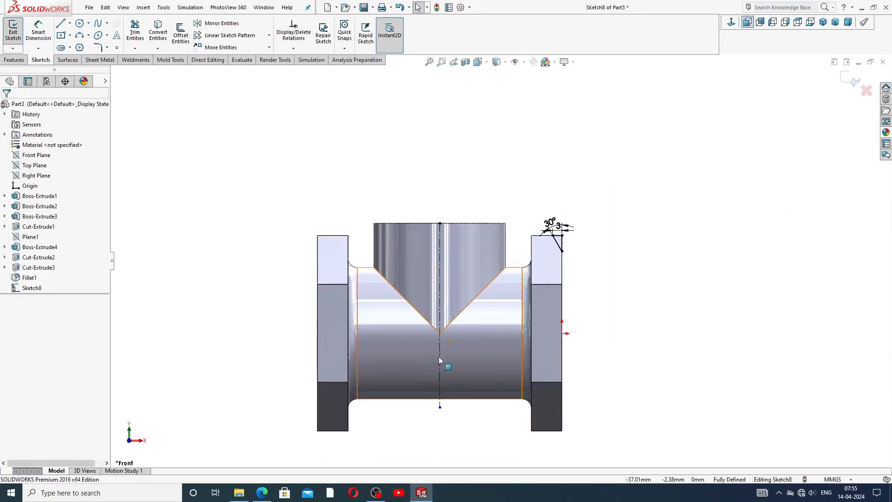
Sketch a horizontal centerline from the origin along the main cylinder's axis to the left hexagon's outer face
{"action": "scroll", "coordinate": [407, 326], "scroll_direction": "up", "scroll_amount": 2}
{"action": "left_click", "coordinate": [69, 23]}
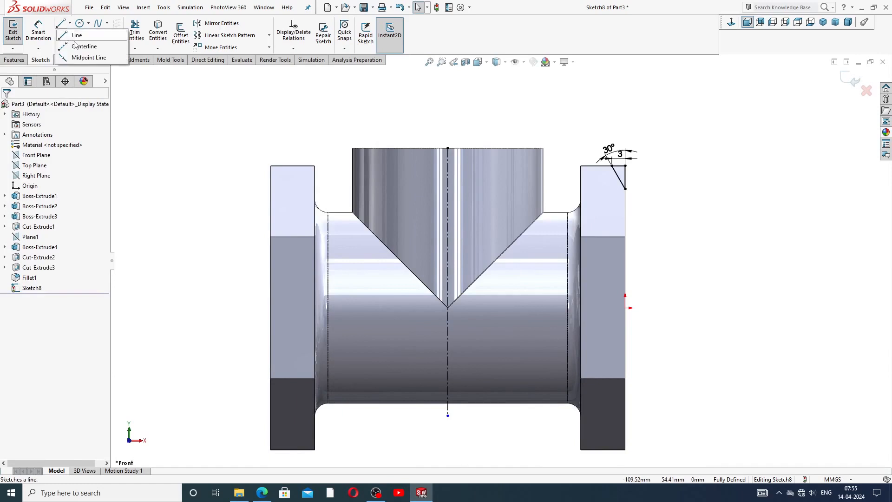
{"action": "left_click", "coordinate": [81, 44]}
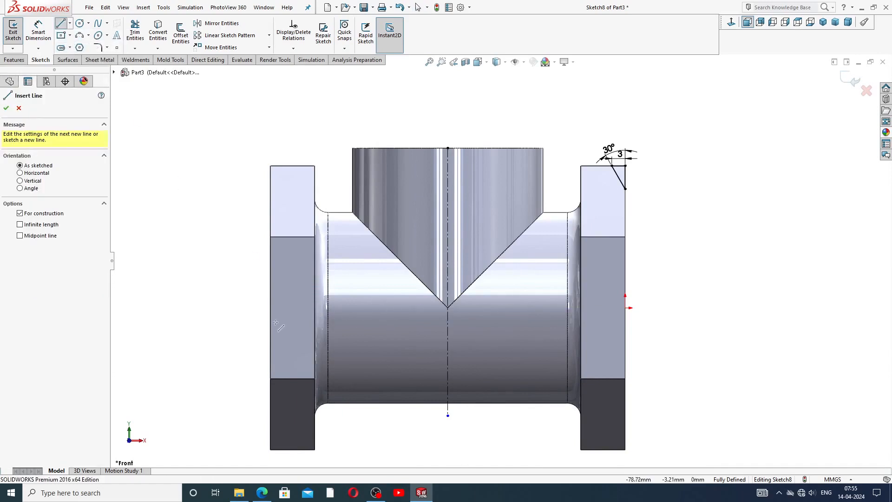
{"action": "left_click", "coordinate": [626, 308]}
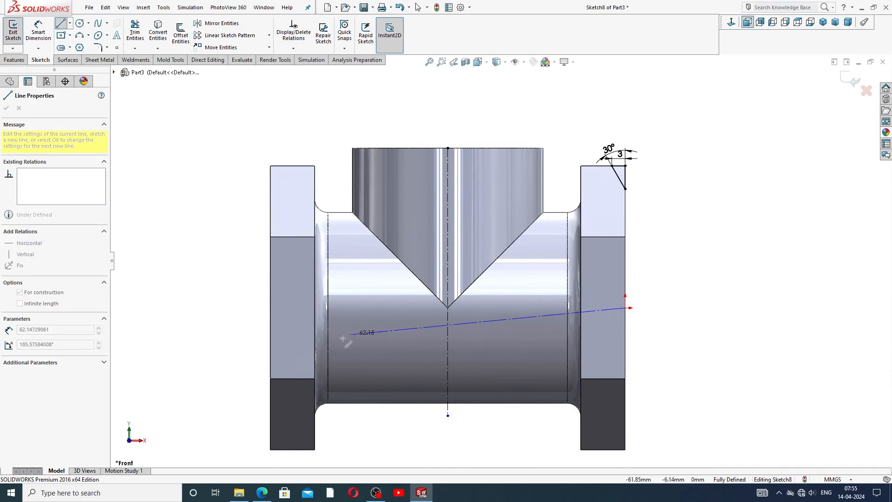
{"action": "left_click", "coordinate": [270, 308]}
{"action": "right_click", "coordinate": [253, 296]}
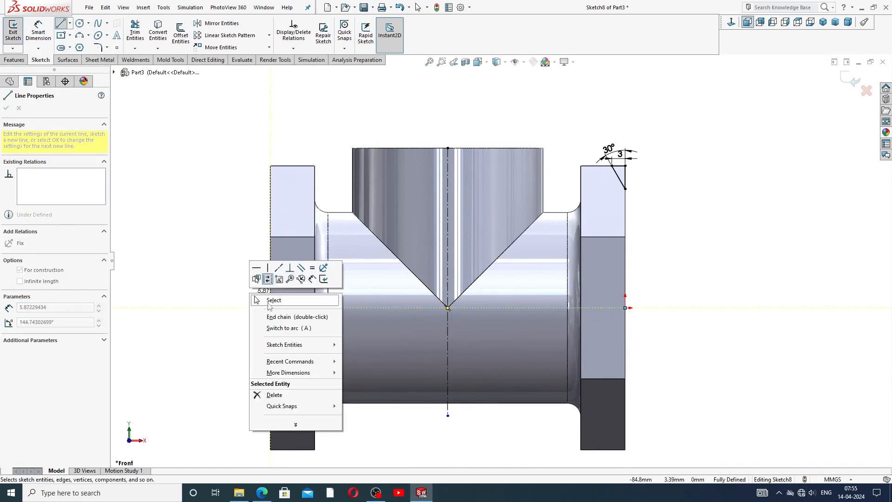
{"action": "left_click", "coordinate": [279, 301]}
Sketch a second closed triangle about 3.6 mm wide with a 6.3 mm slanted side on the right hexagon's upper inner corner
{"action": "scroll", "coordinate": [453, 336], "scroll_direction": "up", "scroll_amount": 2}
{"action": "scroll", "coordinate": [454, 332], "scroll_direction": "down", "scroll_amount": 2}
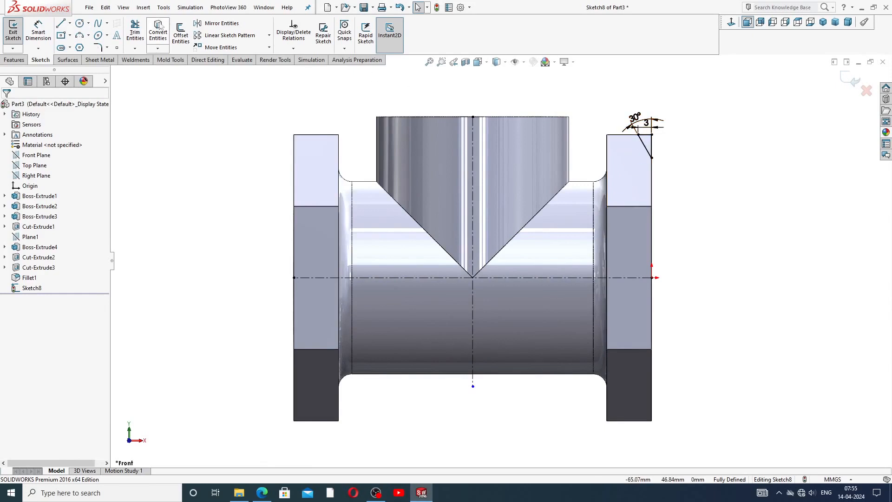
{"action": "left_click", "coordinate": [61, 23]}
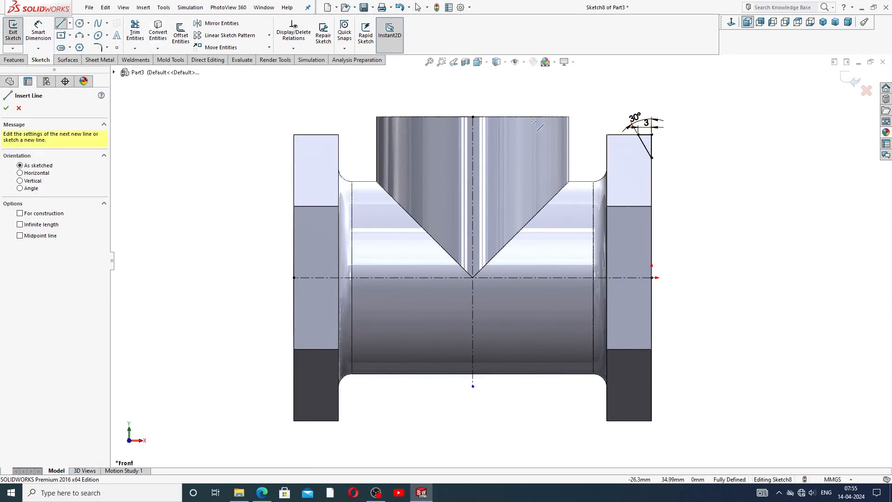
{"action": "scroll", "coordinate": [604, 112], "scroll_direction": "down", "scroll_amount": 3}
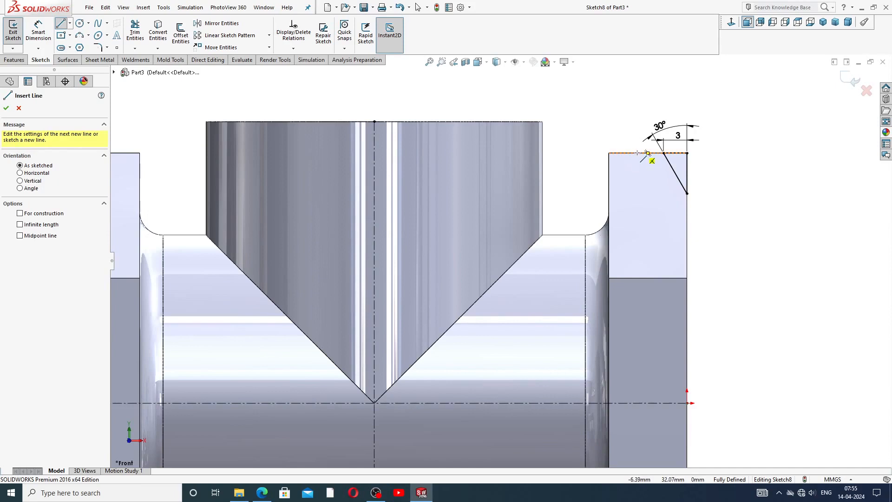
{"action": "left_click", "coordinate": [649, 153]}
{"action": "left_click", "coordinate": [609, 153]}
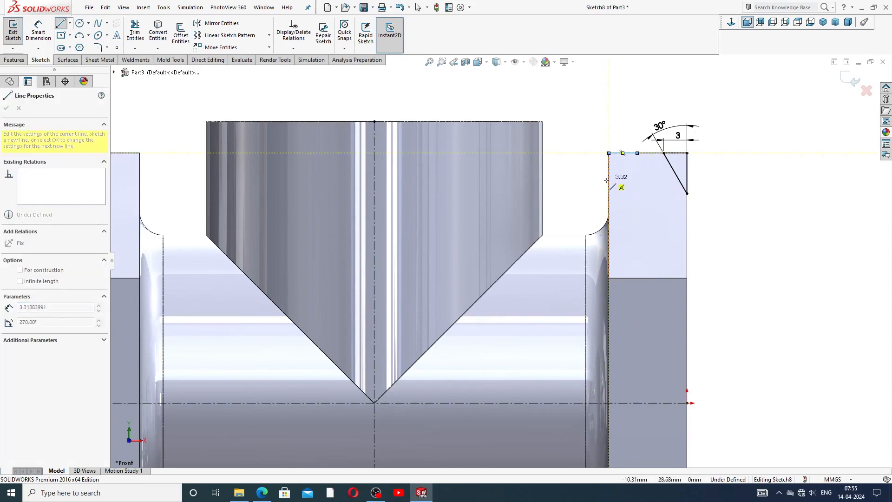
{"action": "left_click", "coordinate": [609, 193]}
{"action": "left_click", "coordinate": [638, 153]}
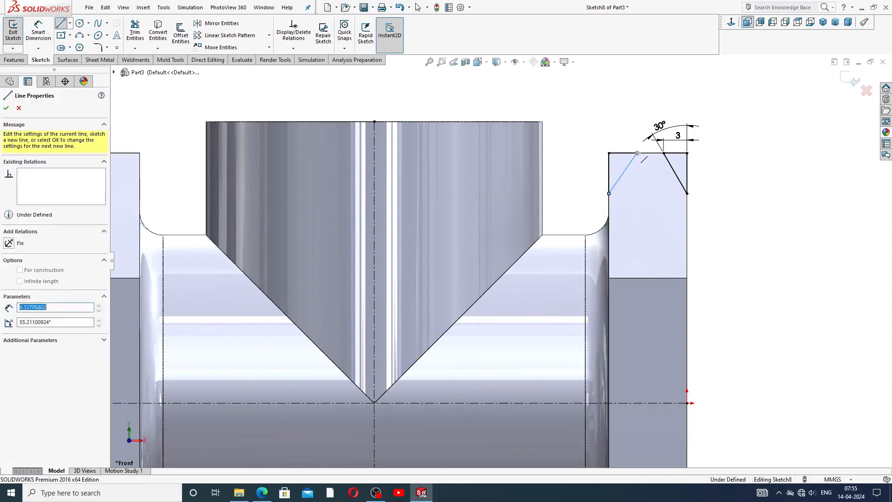
{"action": "right_click", "coordinate": [641, 91]}
{"action": "left_click", "coordinate": [657, 112]}
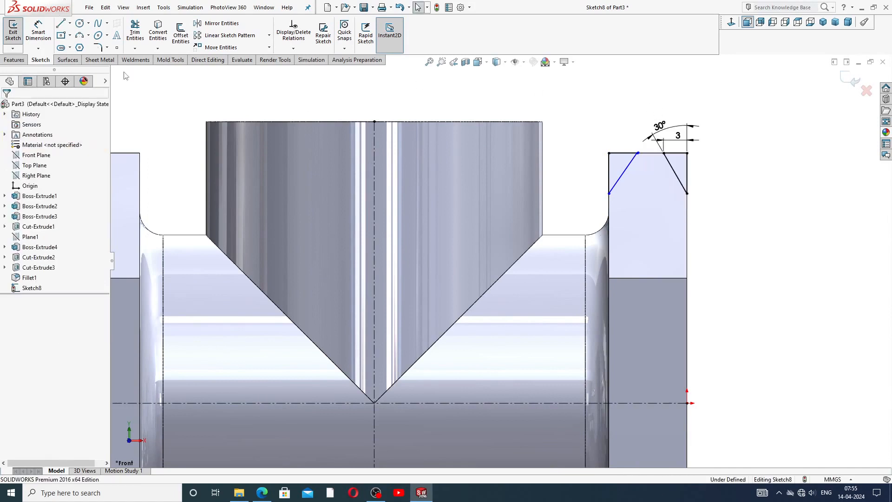
Dimension the inner triangle's horizontal upper side at 3 mm
{"action": "left_click", "coordinate": [38, 32]}
{"action": "scroll", "coordinate": [650, 173], "scroll_direction": "down", "scroll_amount": 2}
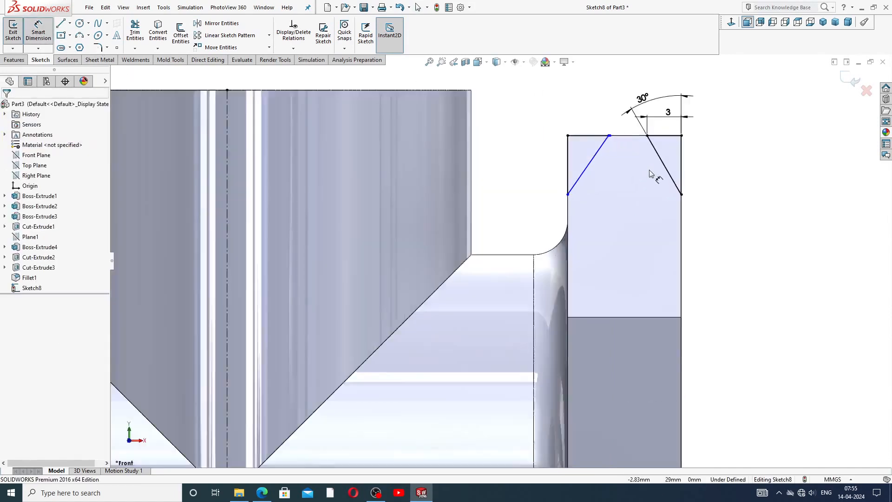
{"action": "scroll", "coordinate": [651, 173], "scroll_direction": "down", "scroll_amount": 1}
{"action": "left_click", "coordinate": [542, 133]}
{"action": "left_click", "coordinate": [546, 123]}
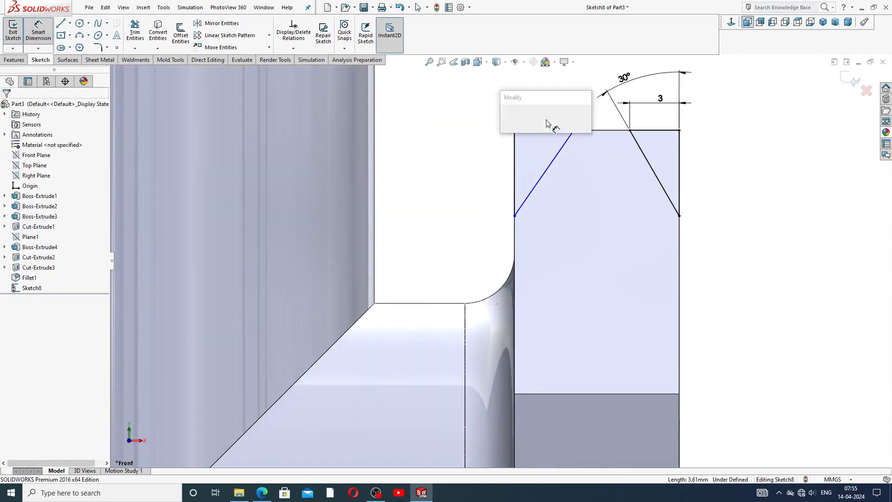
{"action": "type", "text": "3"}
{"action": "key", "text": "Return"}
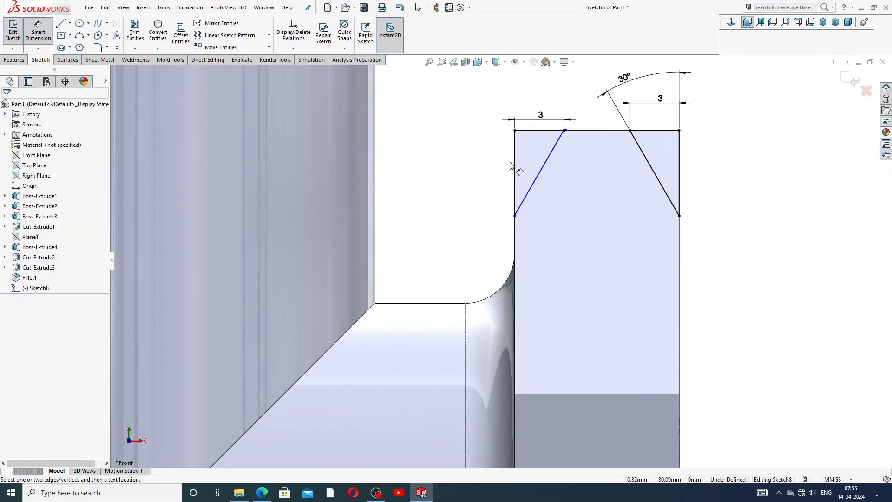
Add a 30° angle dimension between the inner triangle's vertical and slanted sides
{"action": "left_click", "coordinate": [515, 163]}
{"action": "left_click", "coordinate": [543, 168]}
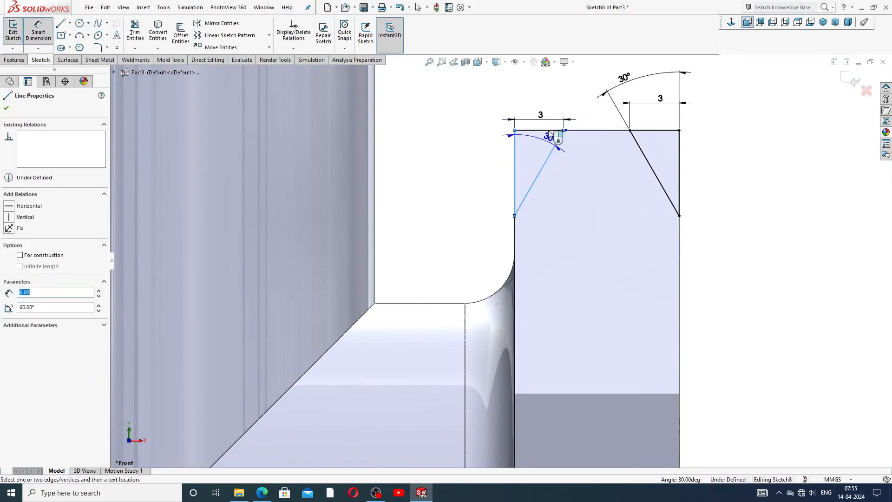
{"action": "left_click", "coordinate": [551, 100]}
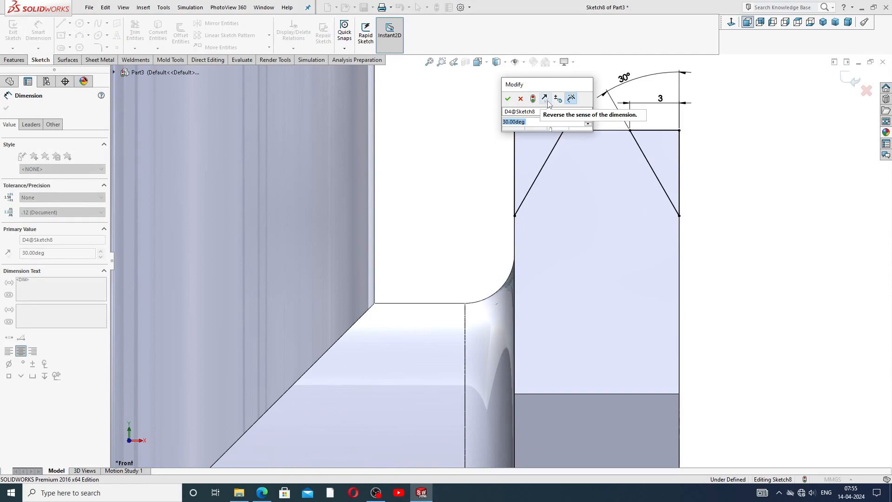
{"action": "key", "text": "Return"}
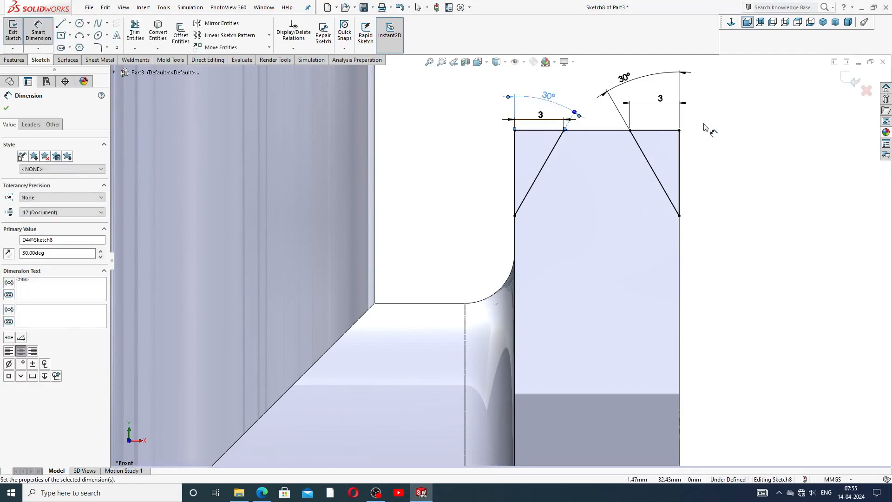
{"action": "right_click", "coordinate": [724, 115]}
{"action": "left_click", "coordinate": [751, 135]}
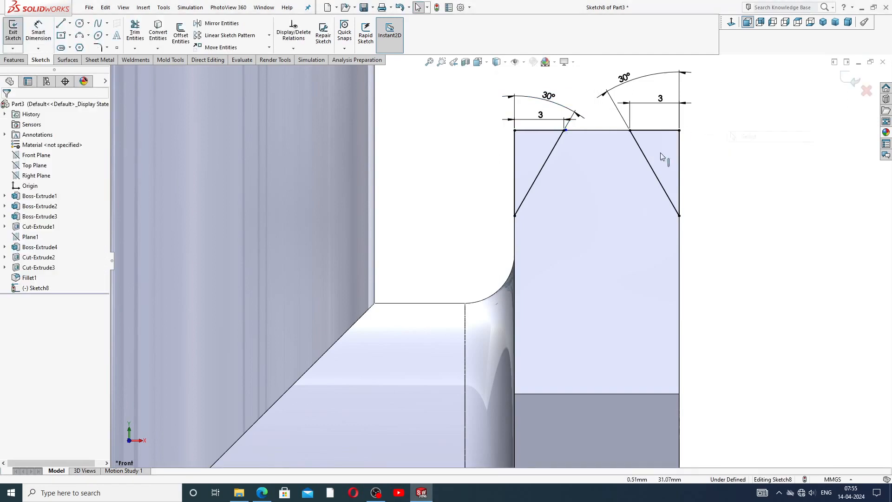
Select both corner triangles on the right hexagon for mirroring about the vertical centerline
{"action": "key", "text": "z"}
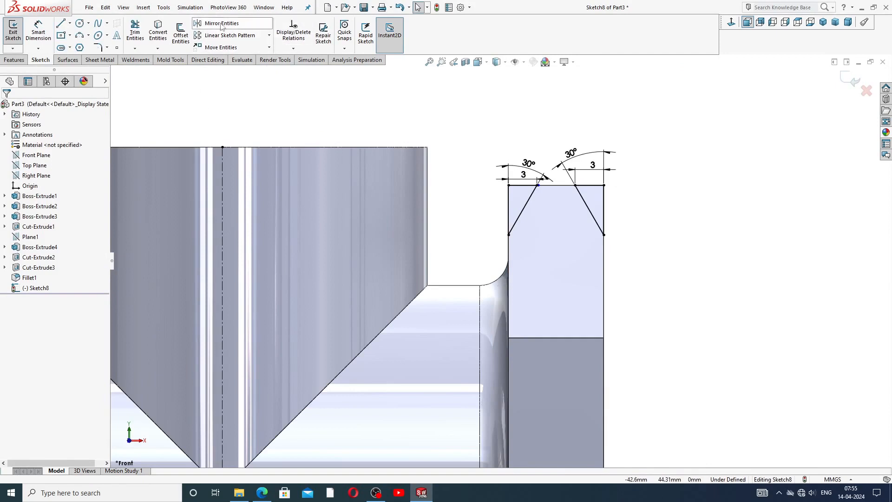
{"action": "mouse_move", "coordinate": [493, 118]}
{"action": "left_mouse_down"}
{"action": "mouse_move", "coordinate": [637, 139]}
{"action": "mouse_move", "coordinate": [549, 272]}
{"action": "mouse_move", "coordinate": [472, 259]}
{"action": "left_mouse_up"}
{"action": "key", "text": "z"}
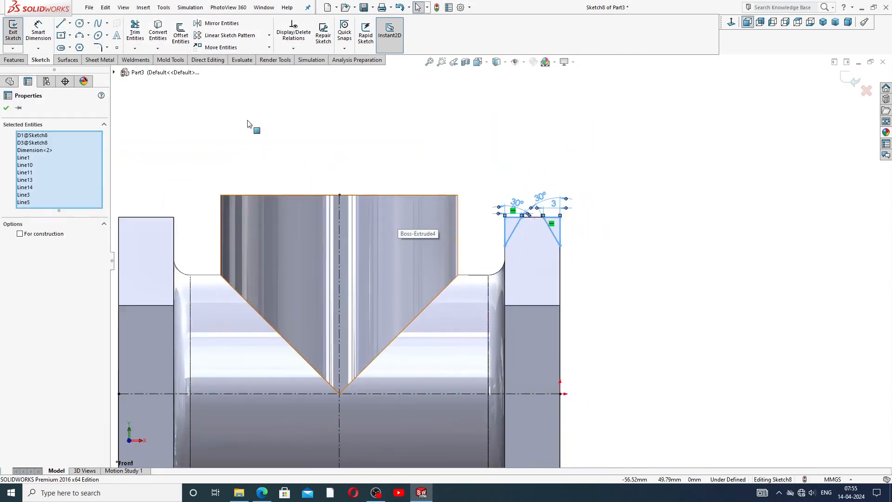
Mirror the two triangular profiles on the right-hand hex flange about the vertical centerline onto the opposite flange
{"action": "left_click", "coordinate": [222, 24]}
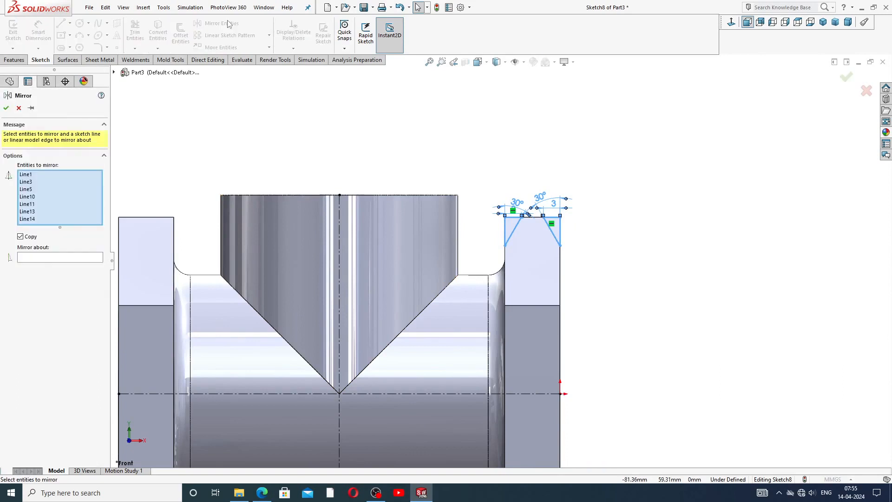
{"action": "left_click", "coordinate": [75, 260]}
{"action": "key", "text": "z"}
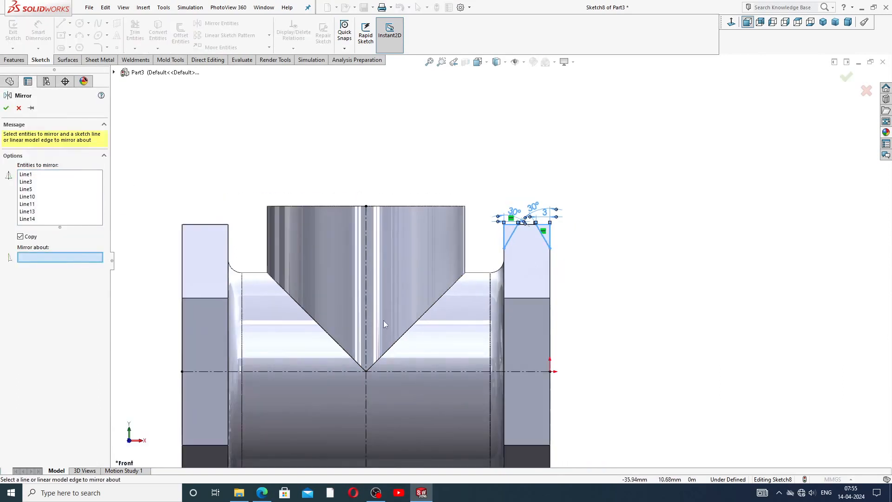
{"action": "left_click", "coordinate": [367, 305]}
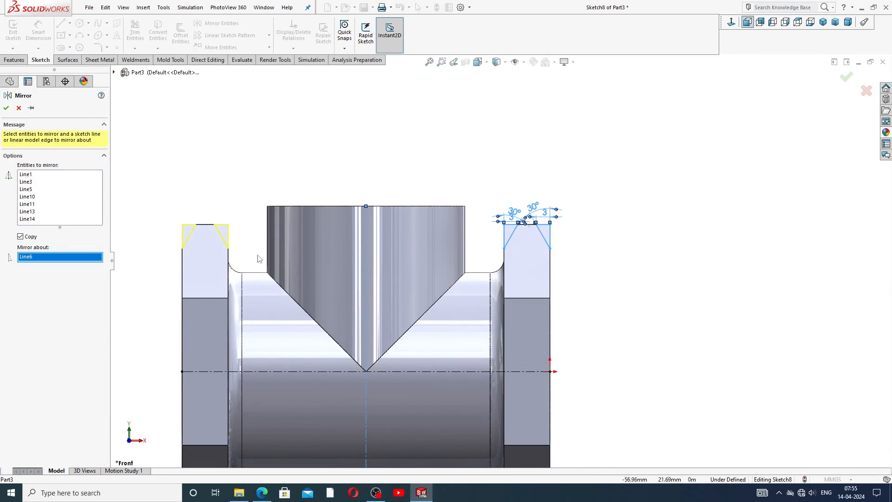
{"action": "left_click", "coordinate": [6, 108]}
{"action": "scroll", "coordinate": [245, 280], "scroll_direction": "up", "scroll_amount": 2}
{"action": "scroll", "coordinate": [317, 315], "scroll_direction": "down", "scroll_amount": 2}
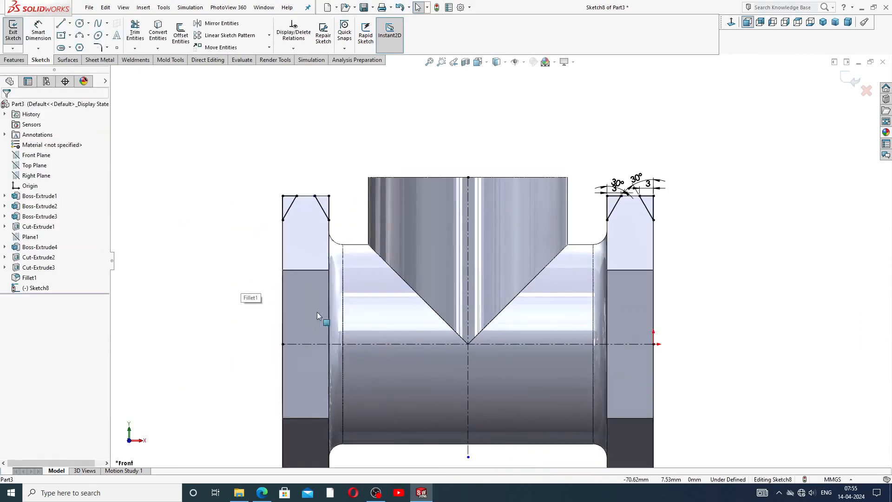
{"action": "left_click", "coordinate": [15, 60]}
{"action": "left_click", "coordinate": [185, 32]}
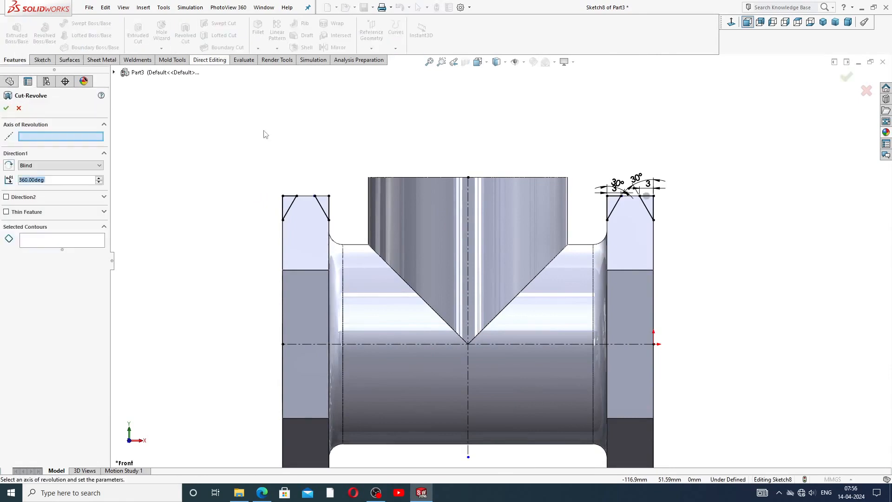
{"action": "left_click", "coordinate": [441, 345]}
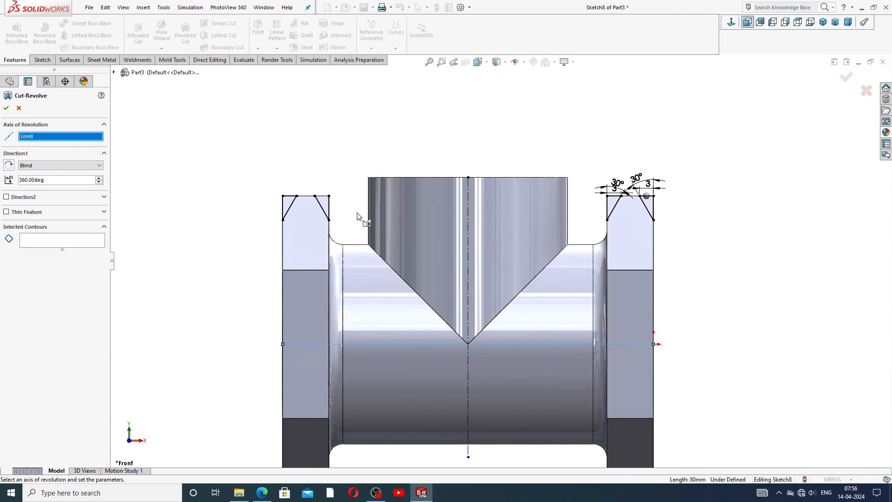
{"action": "left_click", "coordinate": [19, 109]}
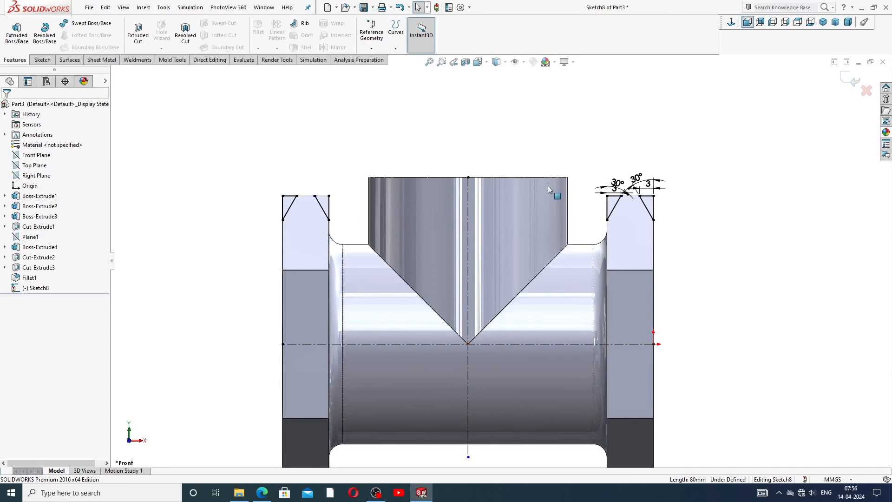
Examine the triangular cut profiles at the top corners of the right-hand hex flange and their outer vertical line
{"action": "middle_click_drag", "start_coordinate": [544, 200], "coordinate": [531, 230]}
{"action": "scroll", "coordinate": [587, 209], "scroll_direction": "up", "scroll_amount": 2}
{"action": "scroll", "coordinate": [590, 243], "scroll_direction": "down", "scroll_amount": 6}
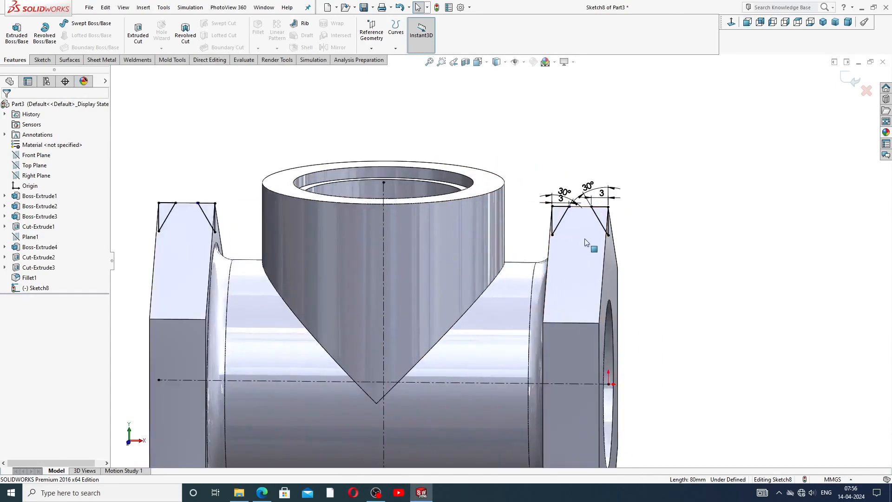
{"action": "scroll", "coordinate": [531, 234], "scroll_direction": "down", "scroll_amount": 3}
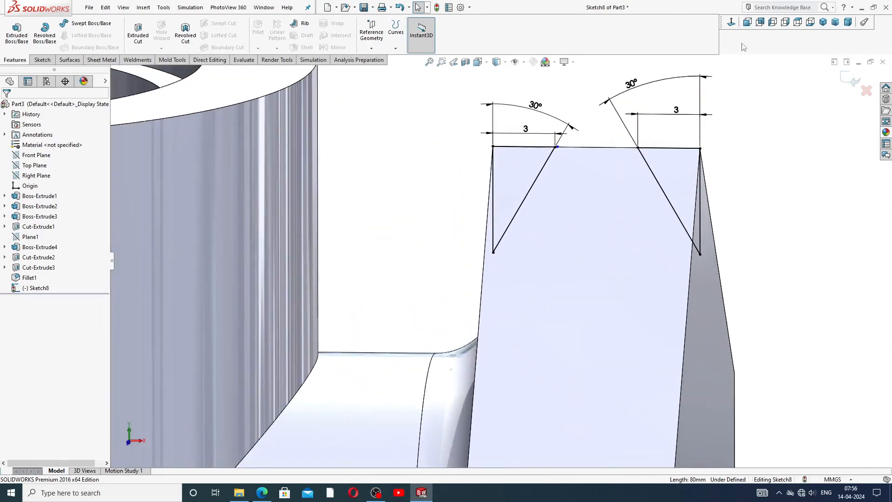
{"action": "left_click", "coordinate": [732, 22]}
{"action": "scroll", "coordinate": [683, 147], "scroll_direction": "down", "scroll_amount": 5}
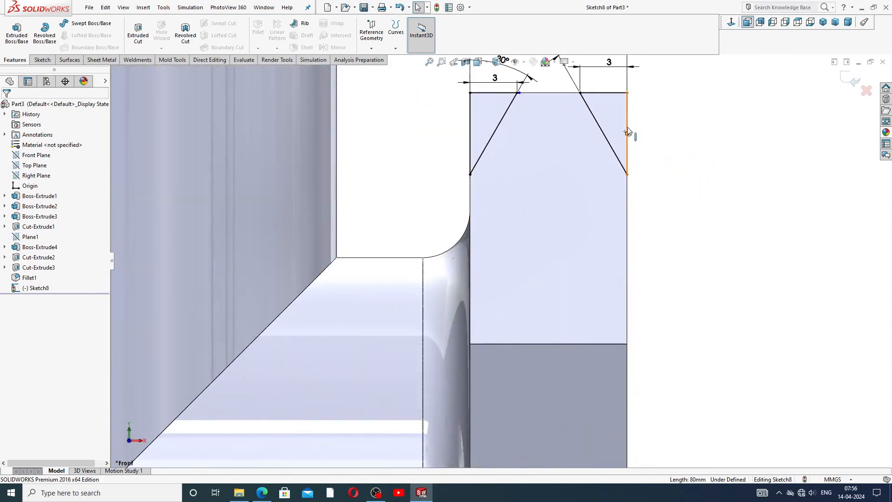
{"action": "left_click", "coordinate": [628, 130]}
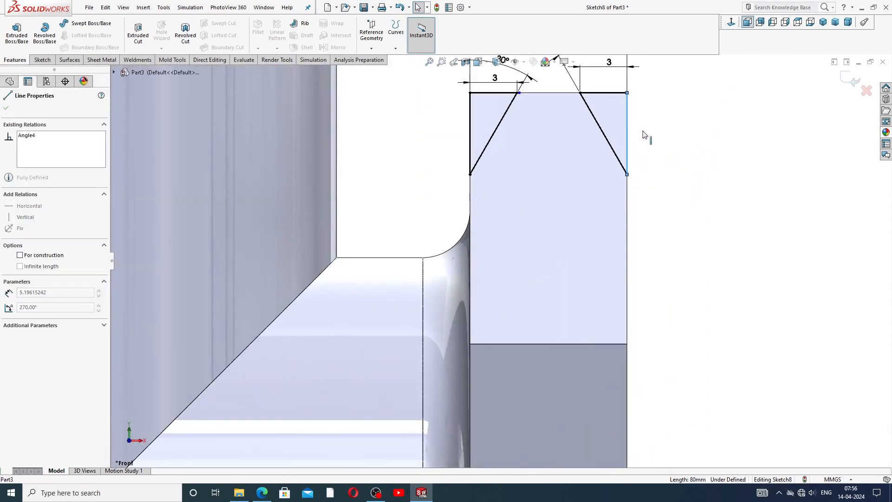
{"action": "left_click", "coordinate": [669, 185]}
{"action": "scroll", "coordinate": [489, 185], "scroll_direction": "up", "scroll_amount": 8}
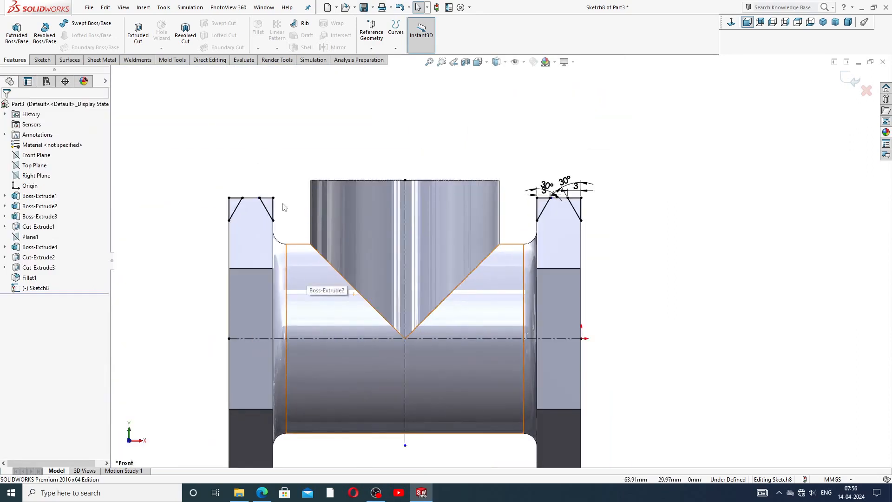
{"action": "left_click", "coordinate": [184, 35]}
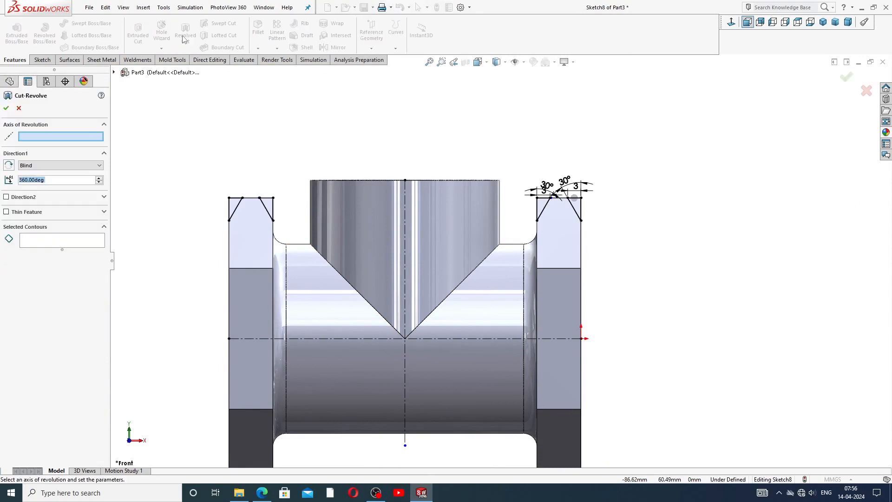
{"action": "left_click", "coordinate": [92, 238]}
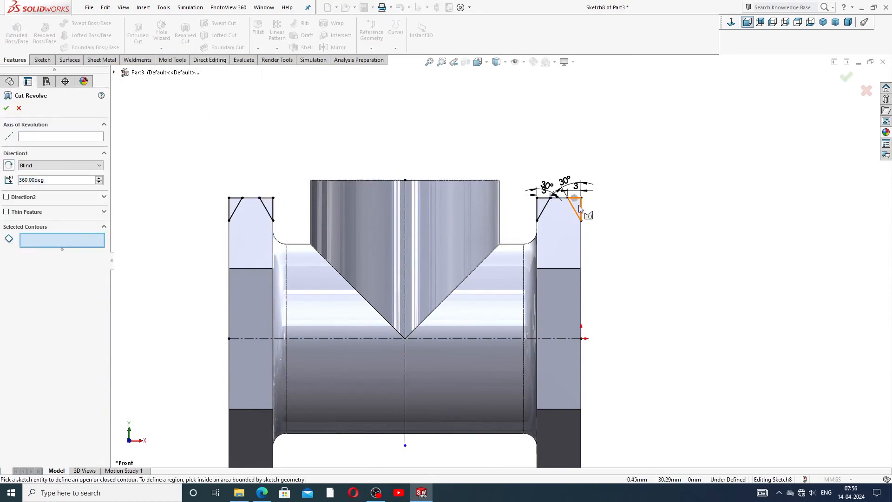
{"action": "middle_click_drag", "start_coordinate": [627, 185], "coordinate": [634, 259]}
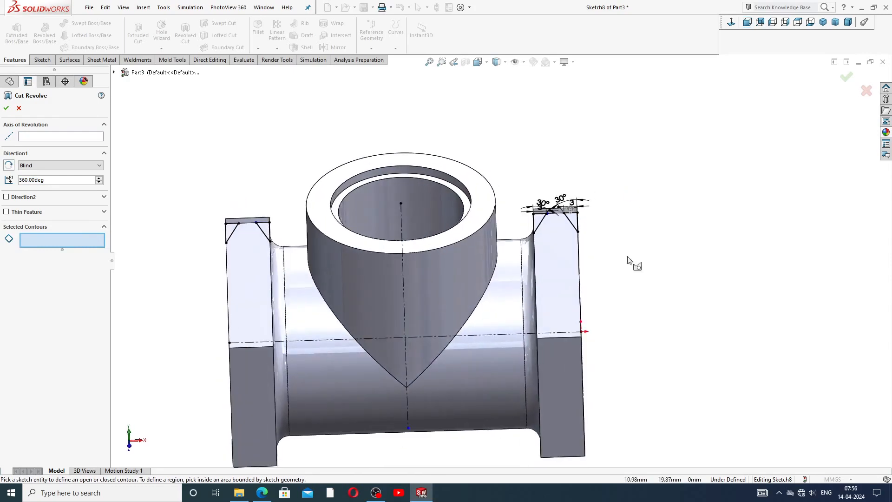
{"action": "left_click", "coordinate": [574, 225]}
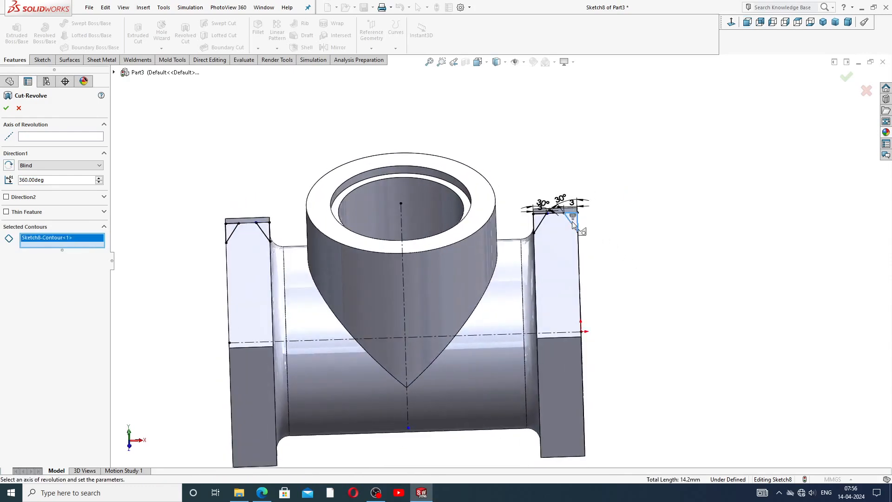
{"action": "left_click", "coordinate": [539, 222]}
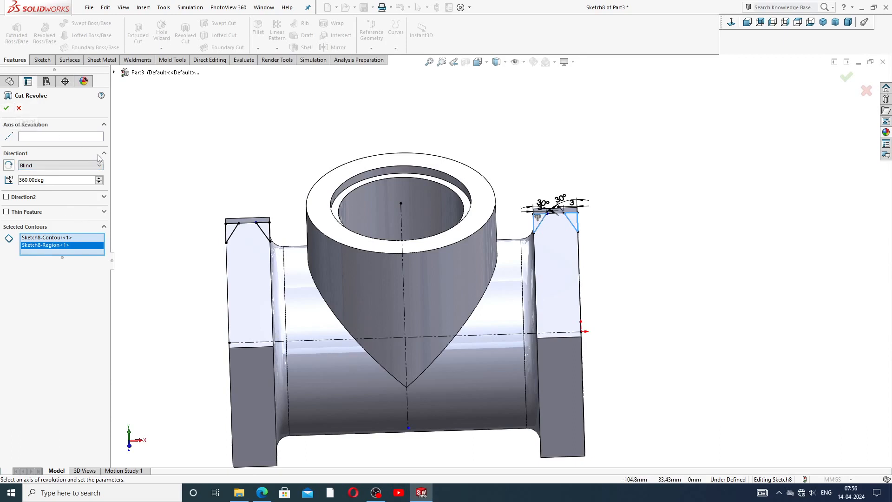
{"action": "left_click", "coordinate": [74, 137]}
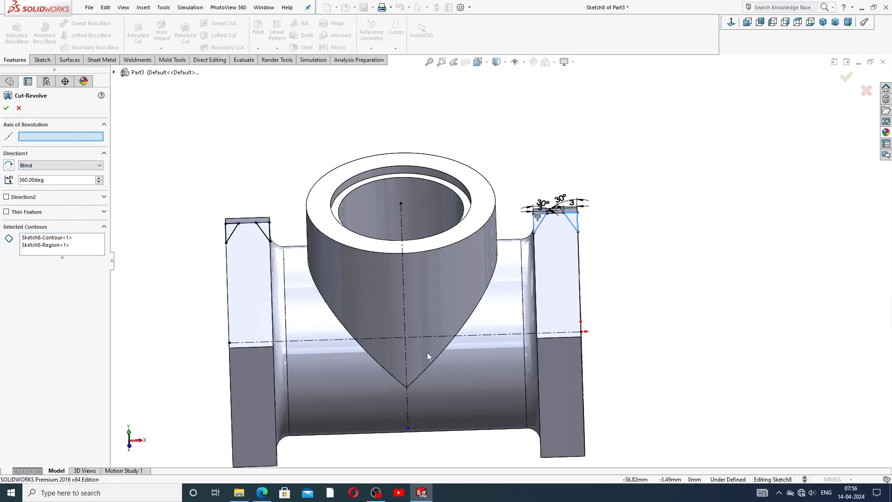
{"action": "left_click", "coordinate": [376, 341]}
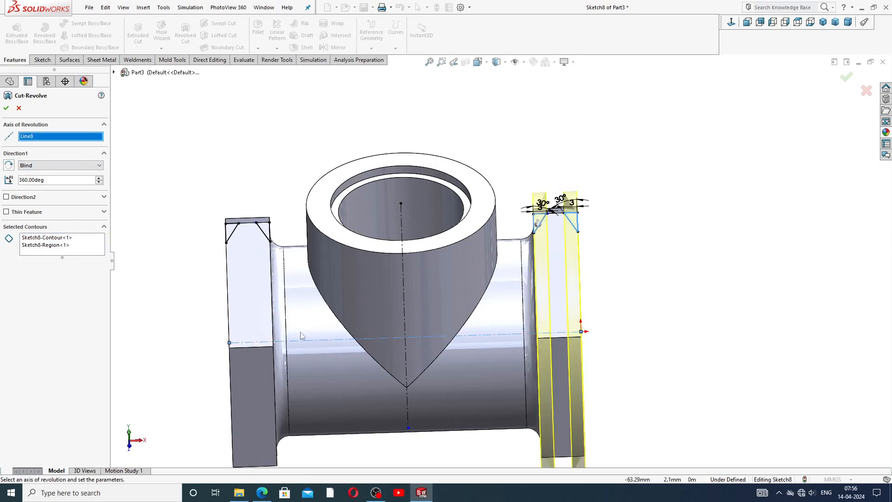
{"action": "right_click", "coordinate": [91, 251]}
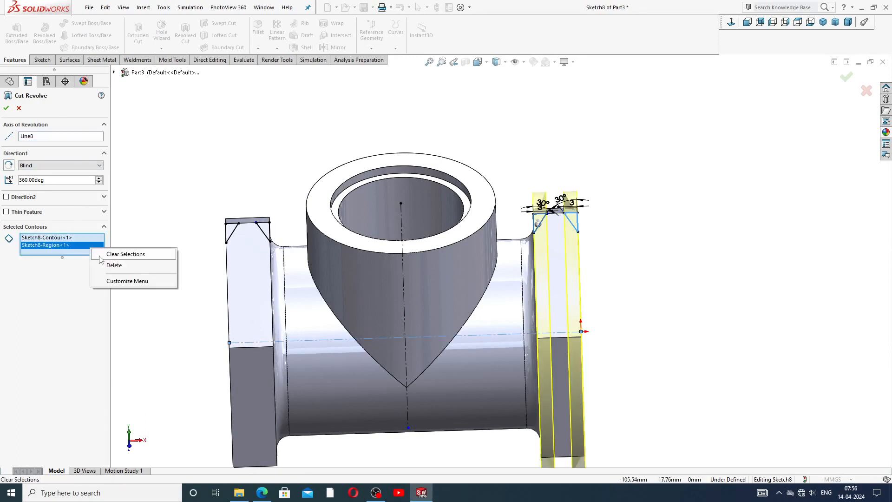
{"action": "left_click", "coordinate": [117, 255]}
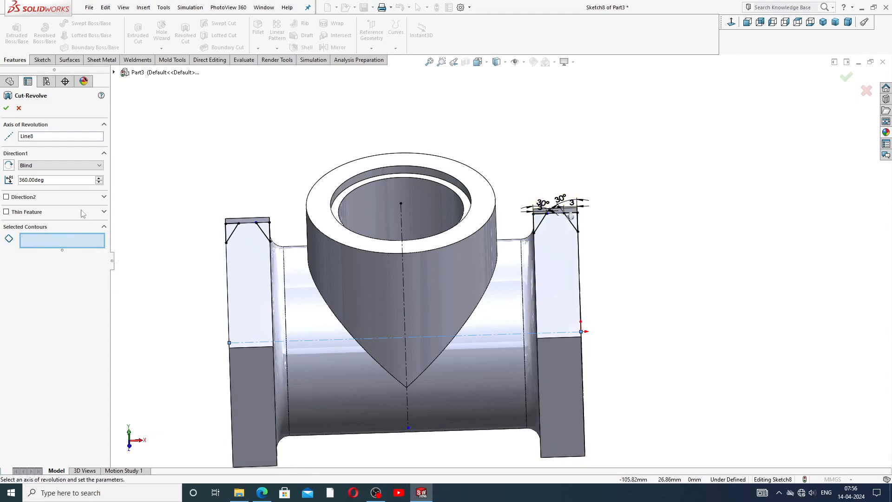
{"action": "left_click", "coordinate": [19, 109]}
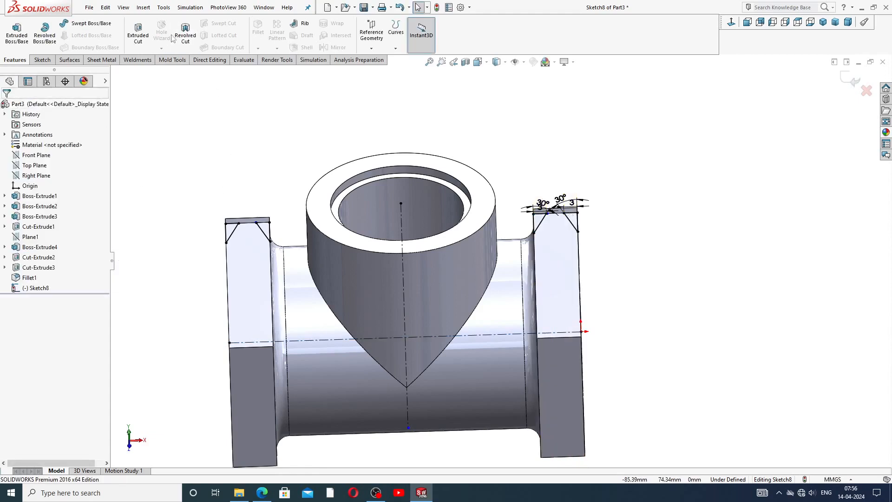
Revolve-cut all four triangular contours 360° about the horizontal centerline to bevel both hex flanges
{"action": "left_click", "coordinate": [185, 41]}
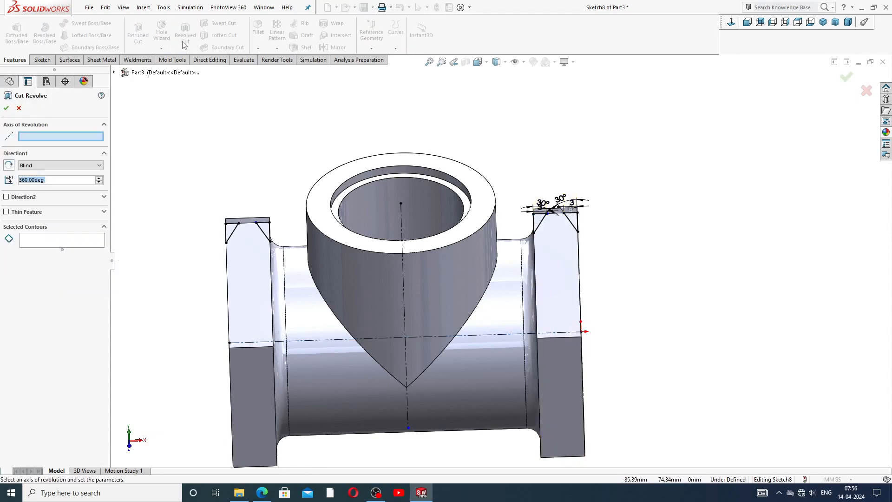
{"action": "left_click", "coordinate": [333, 342]}
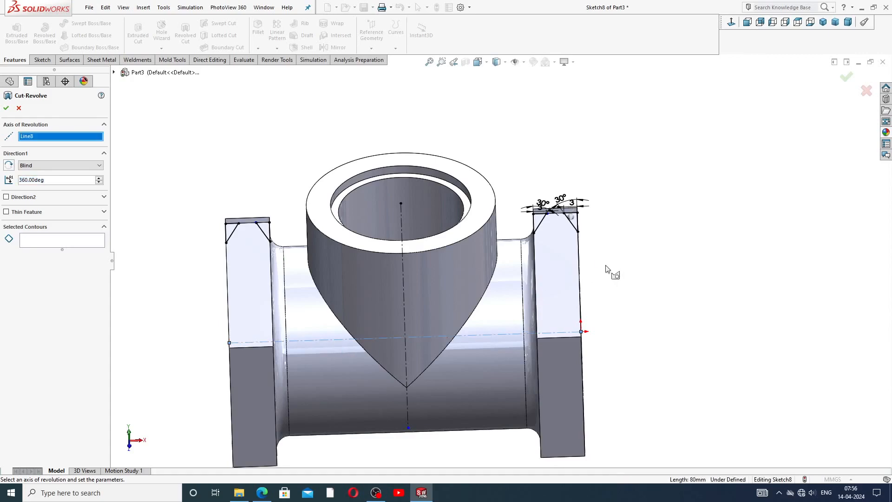
{"action": "middle_click_drag", "start_coordinate": [607, 268], "coordinate": [601, 219]}
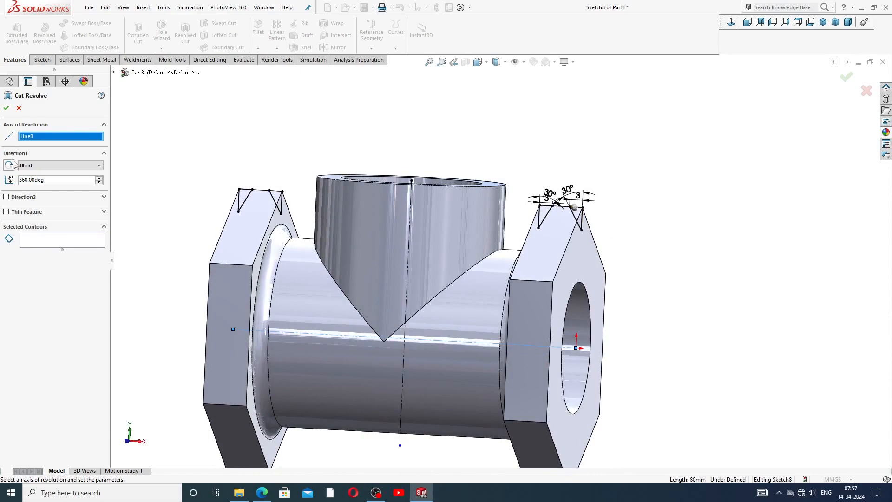
{"action": "left_click", "coordinate": [580, 217]}
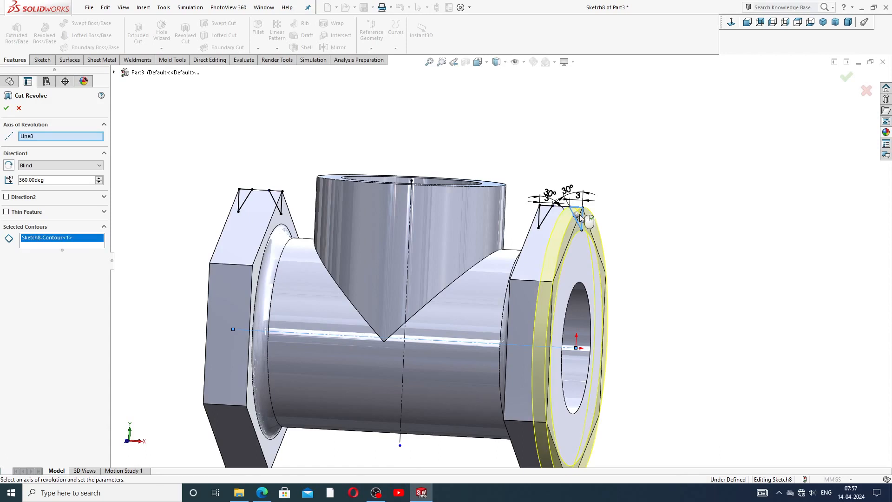
{"action": "left_click", "coordinate": [547, 216]}
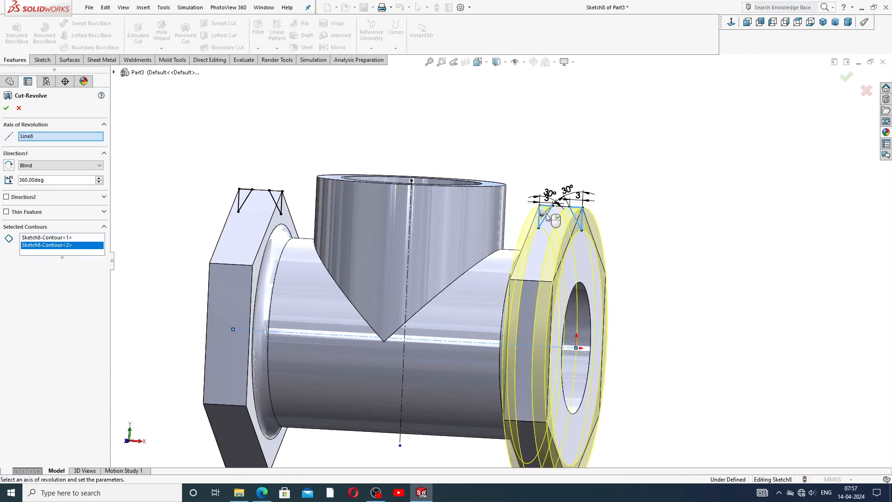
{"action": "left_click", "coordinate": [276, 203]}
{"action": "left_click", "coordinate": [245, 199]}
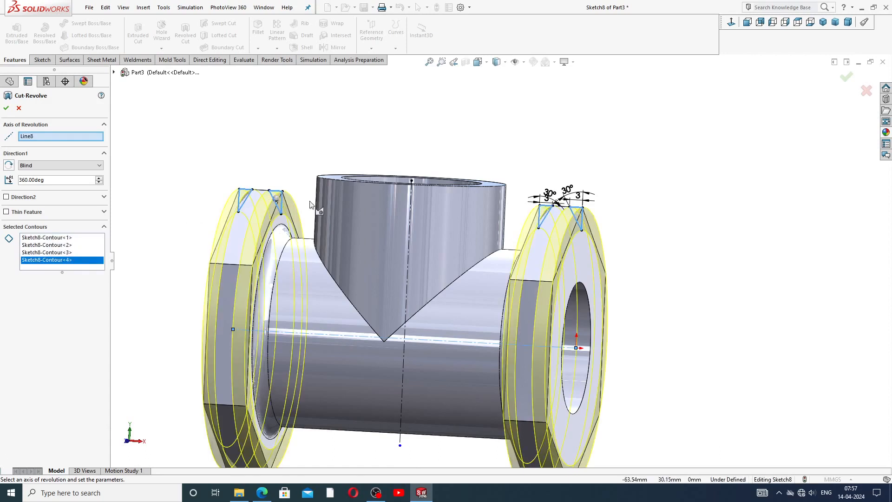
{"action": "left_click", "coordinate": [6, 108]}
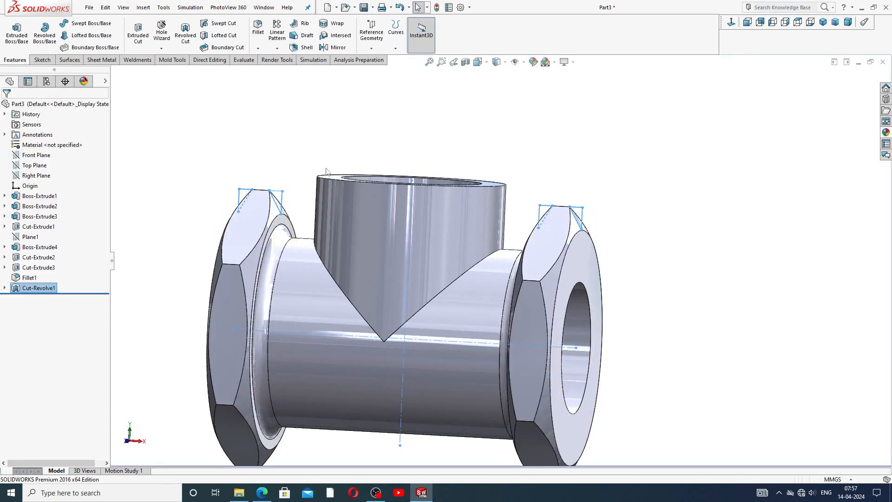
Start a new sketch on the ring-shaped top face of the vertical branch
{"action": "left_click", "coordinate": [620, 160]}
{"action": "scroll", "coordinate": [507, 297], "scroll_direction": "up", "scroll_amount": 4}
{"action": "mouse_move", "coordinate": [373, 271]}
{"action": "middle_mouse_down"}
{"action": "mouse_move", "coordinate": [396, 292]}
{"action": "mouse_move", "coordinate": [466, 293]}
{"action": "middle_mouse_up"}
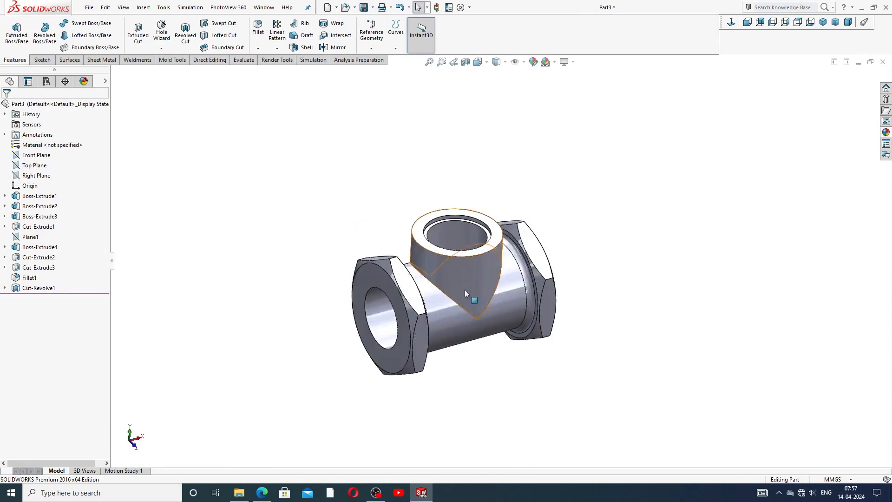
{"action": "scroll", "coordinate": [466, 289], "scroll_direction": "down", "scroll_amount": 2}
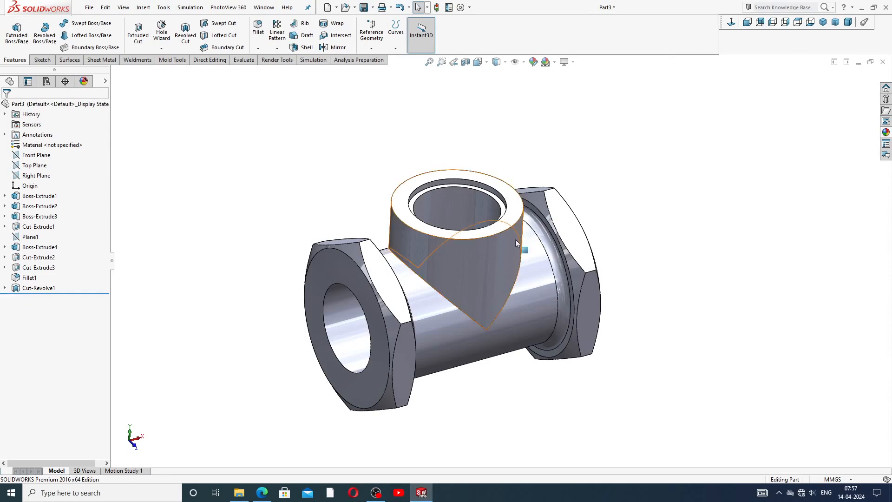
{"action": "scroll", "coordinate": [515, 239], "scroll_direction": "down", "scroll_amount": 1}
{"action": "mouse_move", "coordinate": [493, 197]}
{"action": "middle_mouse_down"}
{"action": "mouse_move", "coordinate": [507, 235]}
{"action": "mouse_move", "coordinate": [496, 209]}
{"action": "middle_mouse_up"}
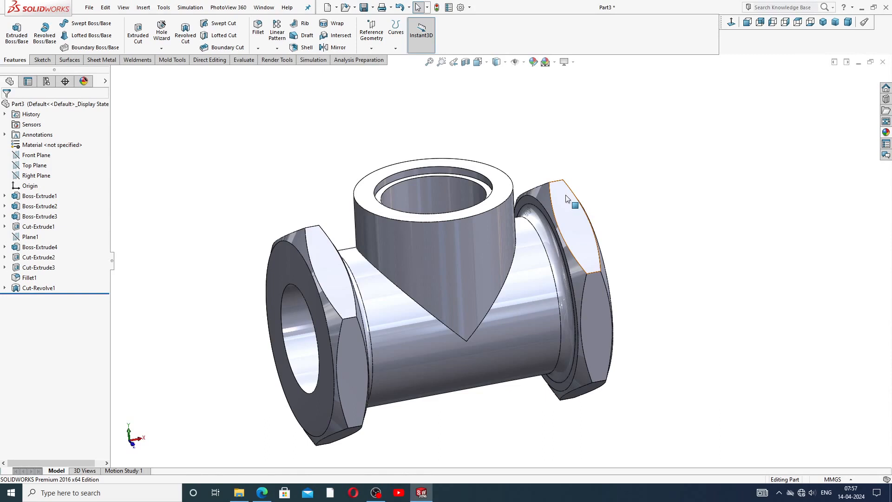
{"action": "left_click", "coordinate": [501, 172]}
{"action": "left_click", "coordinate": [537, 150]}
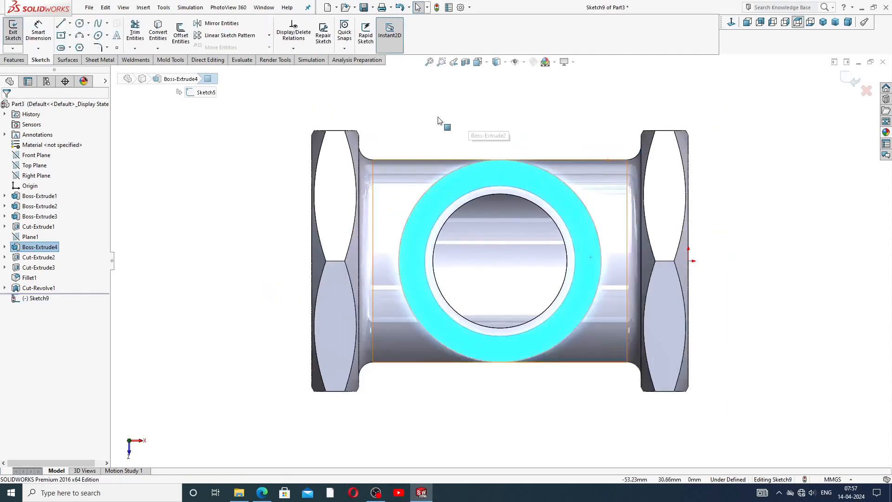
Sketch a horizontal construction centerline about 34 mm long from the origin into the vertical branch's bore
{"action": "left_click", "coordinate": [69, 24]}
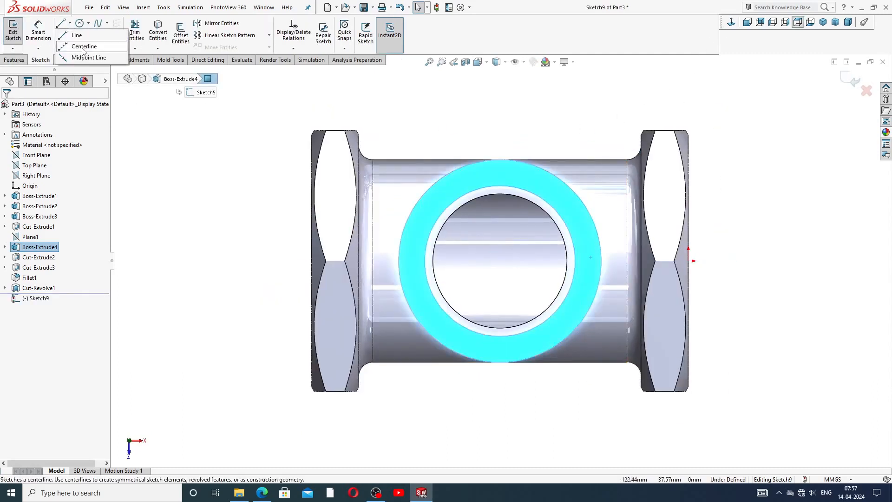
{"action": "left_click", "coordinate": [82, 42]}
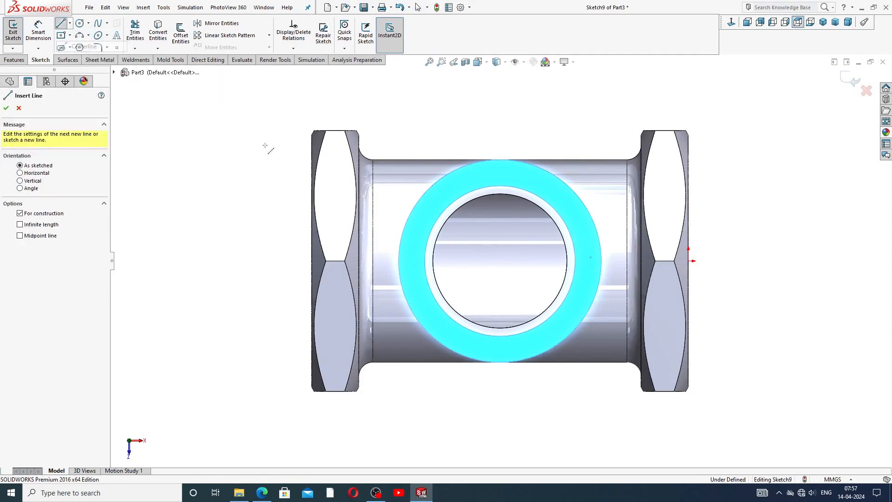
{"action": "left_click", "coordinate": [688, 261]}
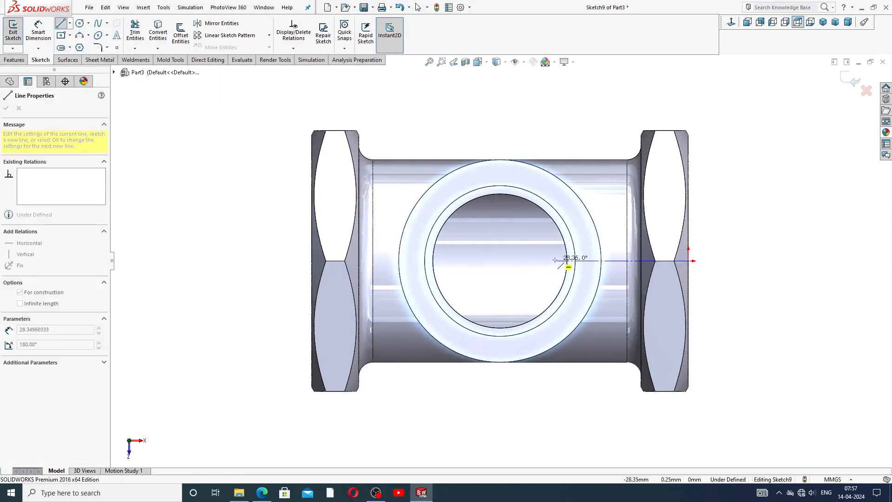
{"action": "left_click", "coordinate": [530, 261]}
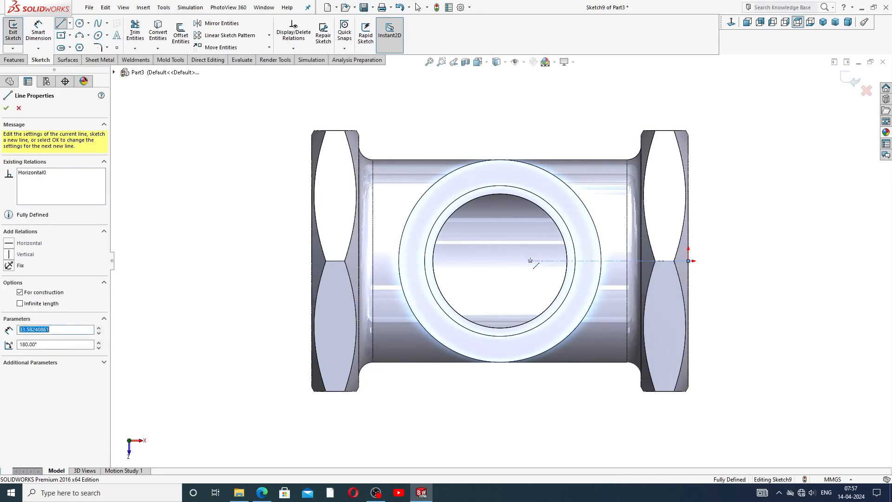
{"action": "right_click", "coordinate": [542, 253]}
{"action": "left_click", "coordinate": [555, 256]}
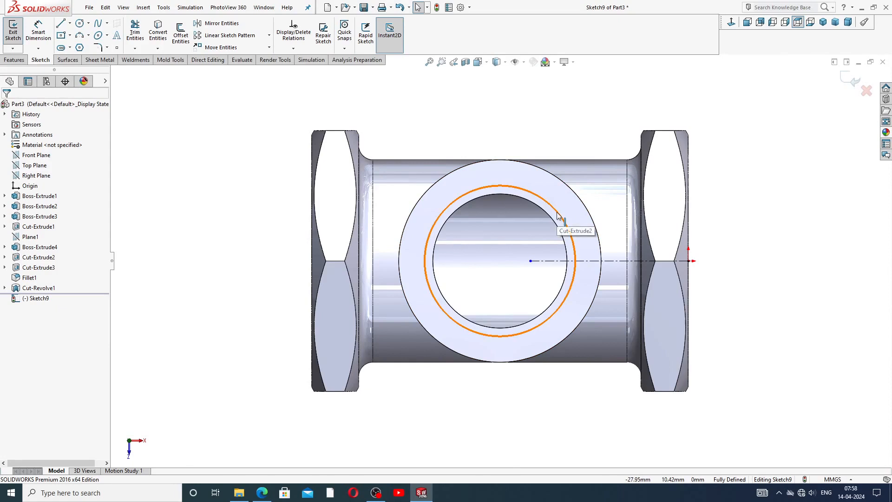
Extend the centerline's free end to the center of the branch bore
{"action": "left_click", "coordinate": [531, 261]}
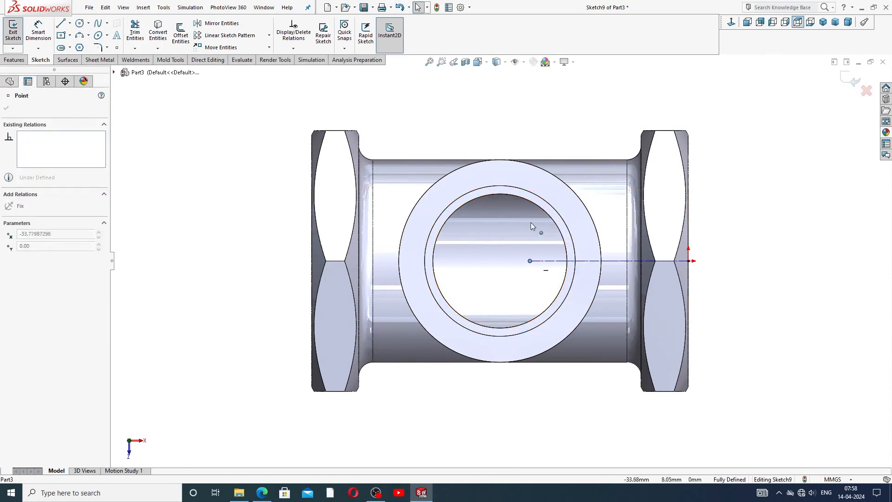
{"action": "left_click_drag", "start_coordinate": [533, 226], "coordinate": [540, 209]}
{"action": "left_click_drag", "start_coordinate": [504, 262], "coordinate": [501, 261]}
{"action": "left_click", "coordinate": [263, 107]}
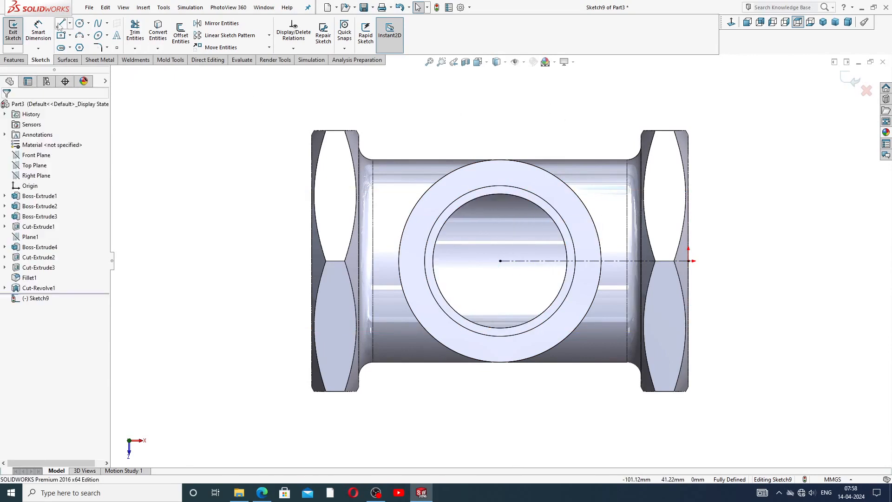
Add a driven length dimension for the centerline and place it above the part
{"action": "left_click", "coordinate": [38, 30]}
{"action": "left_click", "coordinate": [612, 261]}
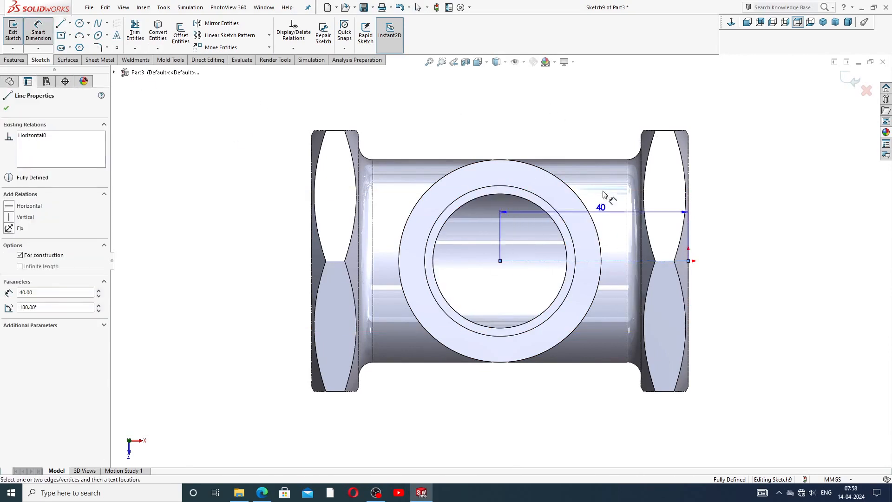
{"action": "left_click", "coordinate": [597, 115]}
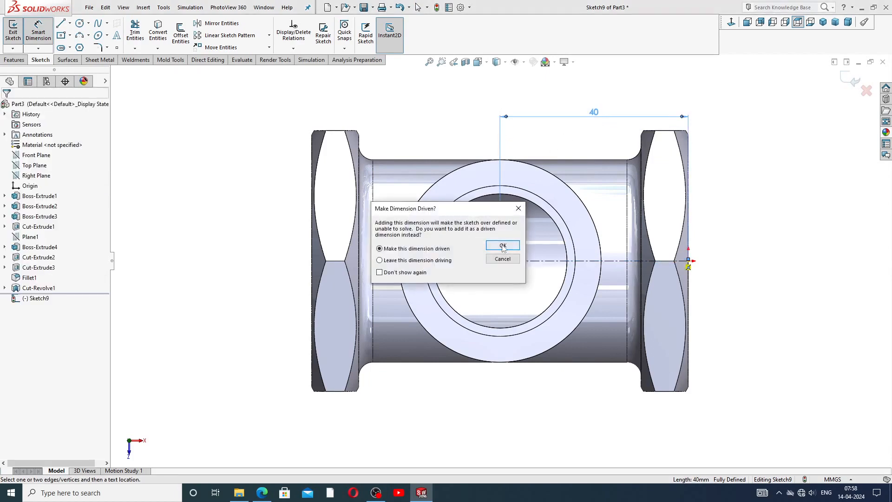
{"action": "left_click", "coordinate": [503, 246]}
{"action": "left_click", "coordinate": [739, 198]}
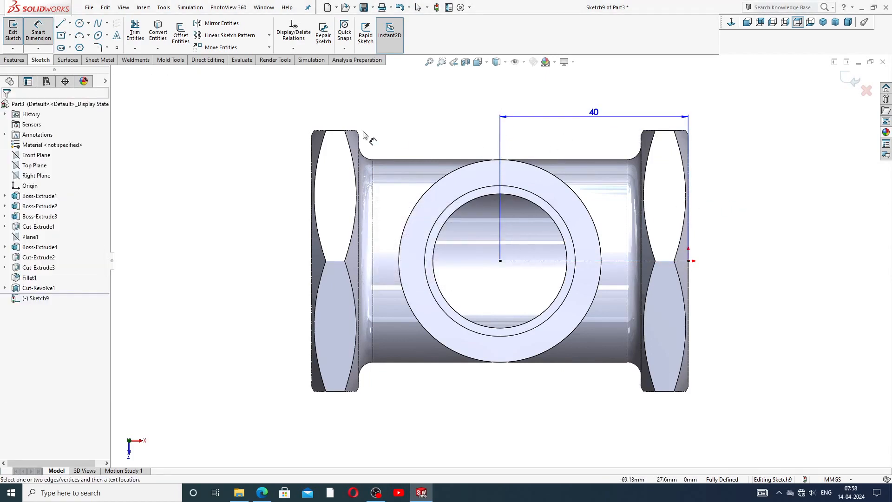
{"action": "right_click", "coordinate": [162, 102]}
{"action": "left_click", "coordinate": [188, 128]}
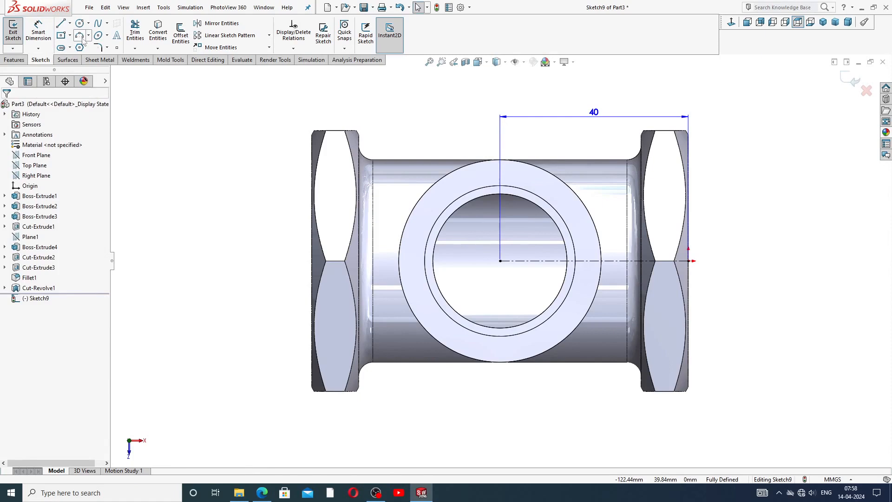
Sketch a center rectangle about 39 mm wide and 38 mm high around the centerline's end at the bore center
{"action": "left_click", "coordinate": [70, 36]}
{"action": "left_click", "coordinate": [84, 59]}
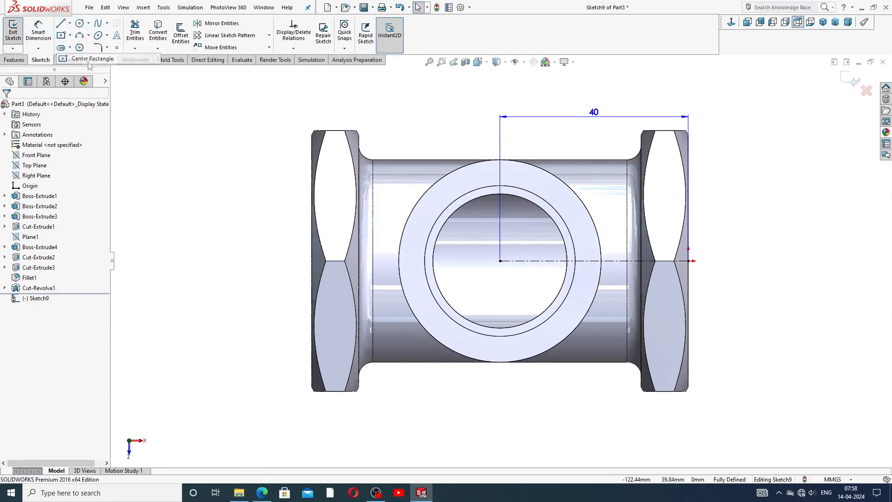
{"action": "left_click", "coordinate": [500, 261]}
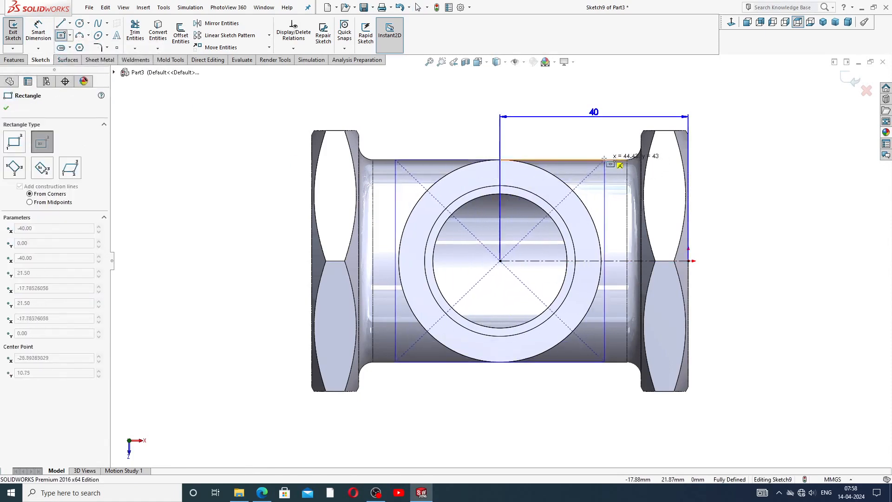
{"action": "left_click", "coordinate": [592, 171]}
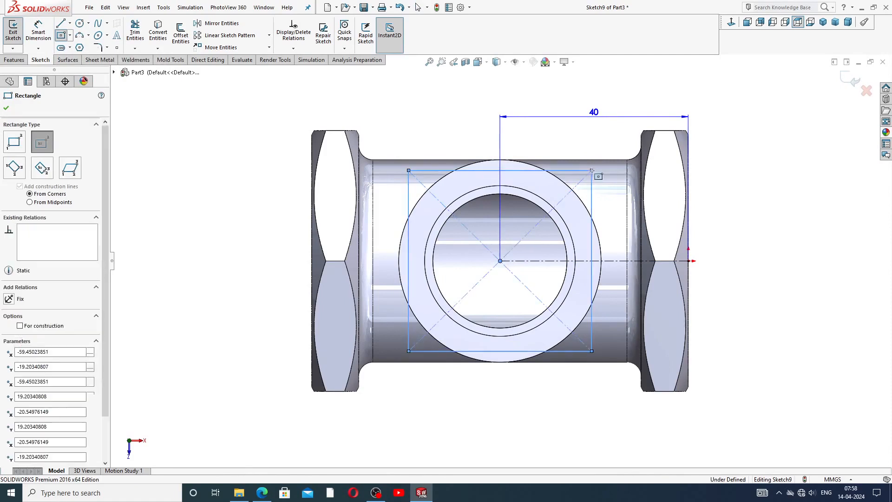
{"action": "right_click", "coordinate": [608, 135]}
{"action": "left_click", "coordinate": [625, 147]}
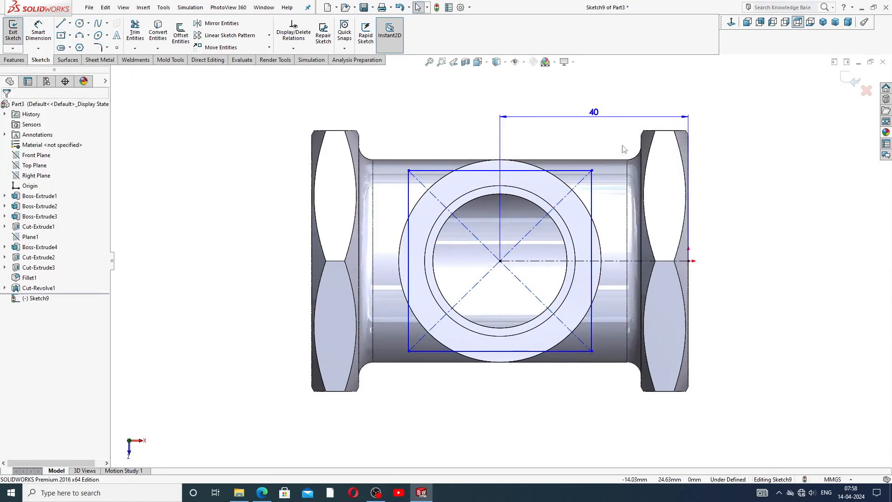
Dimension the rectangle's width as 32 mm
{"action": "left_click", "coordinate": [38, 32]}
{"action": "left_click", "coordinate": [434, 173]}
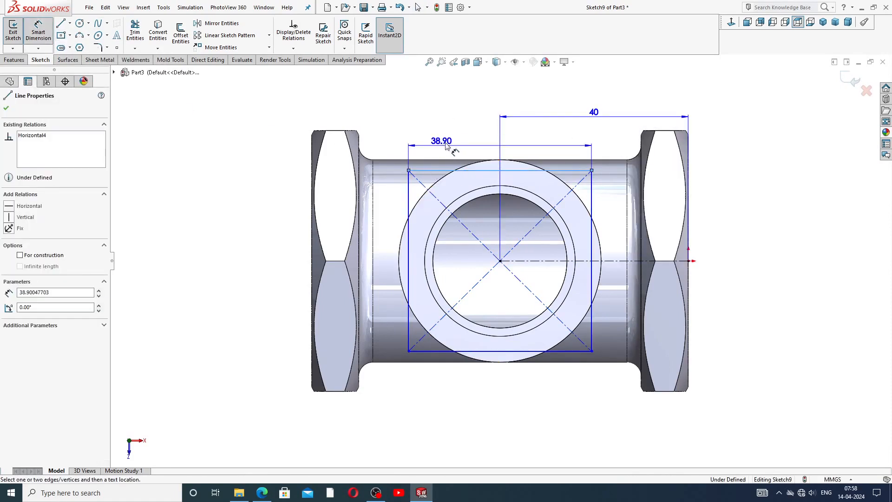
{"action": "left_click", "coordinate": [469, 145]}
{"action": "type", "text": "32"}
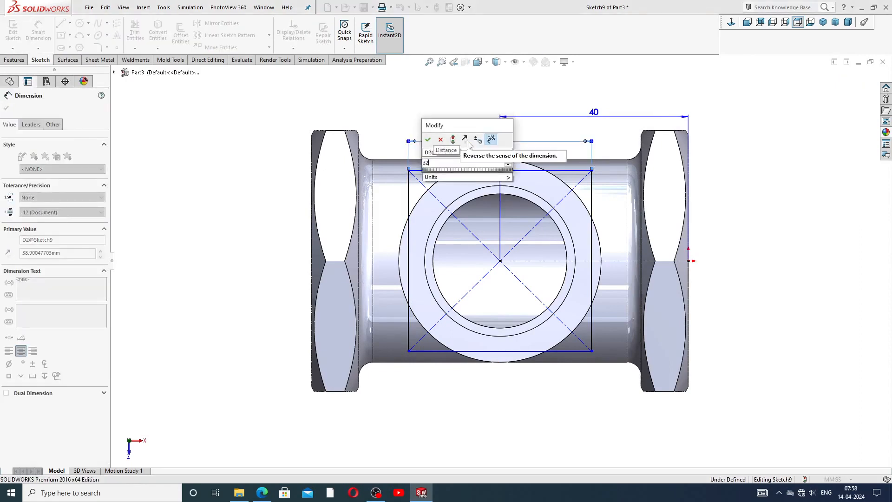
{"action": "key", "text": "Return"}
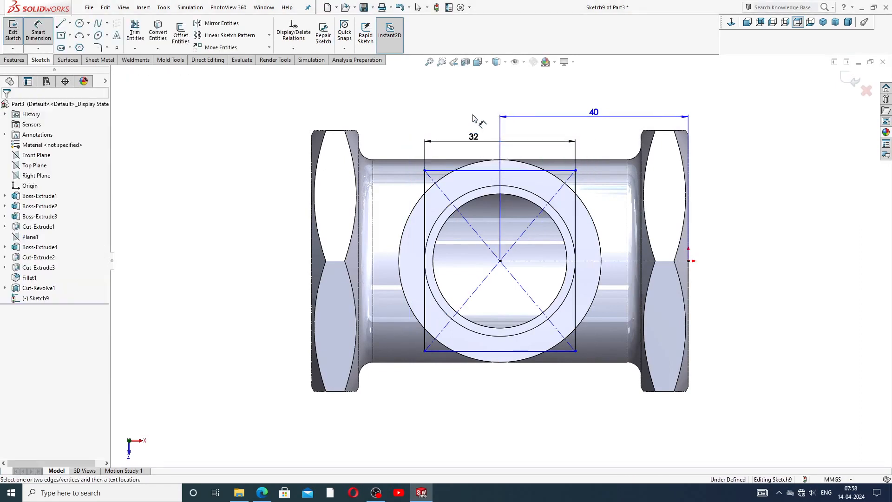
Dimension the rectangle's height as 35 mm and move that dimension slightly farther from the rectangle
{"action": "left_click", "coordinate": [577, 216]}
{"action": "left_click", "coordinate": [607, 229]}
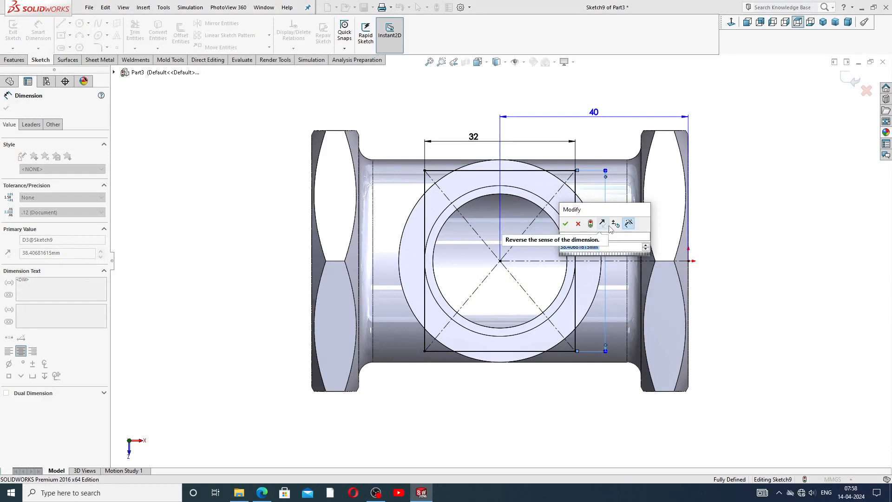
{"action": "type", "text": "35"}
{"action": "key", "text": "Return"}
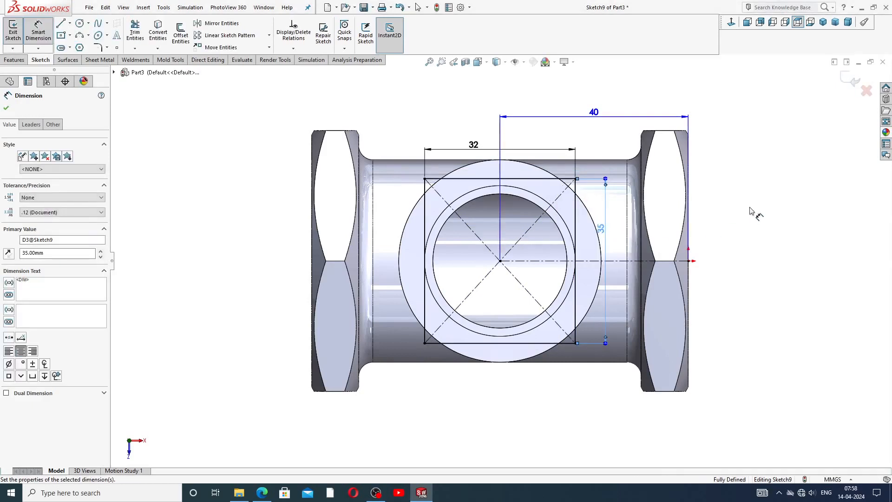
{"action": "left_click", "coordinate": [749, 211]}
{"action": "left_click_drag", "start_coordinate": [603, 232], "coordinate": [619, 244]}
{"action": "left_click", "coordinate": [773, 212]}
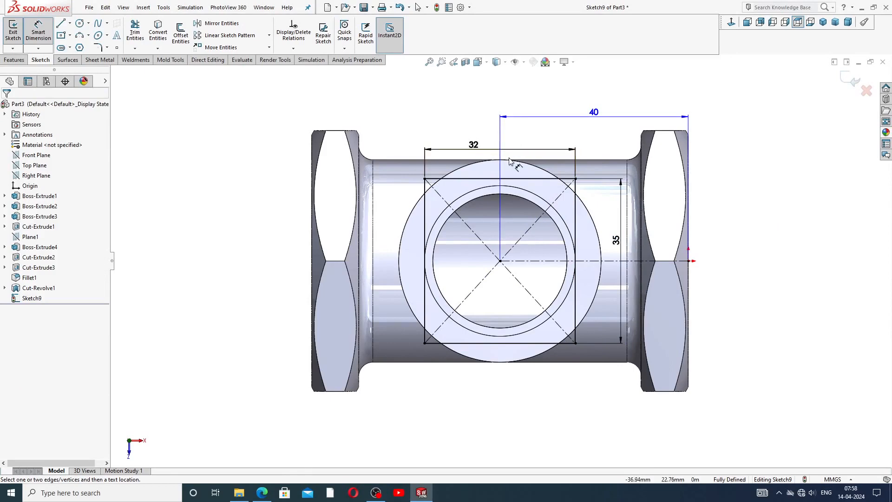
{"action": "right_click", "coordinate": [753, 190]}
{"action": "left_click", "coordinate": [790, 138]}
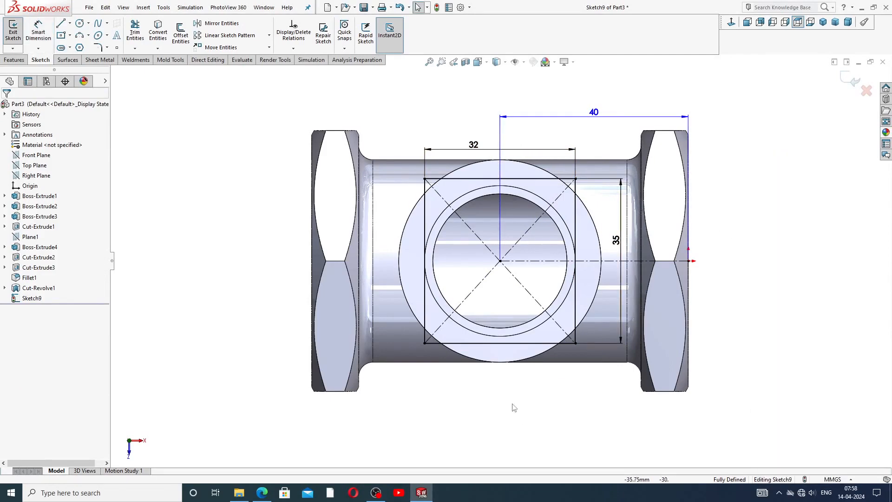
Consult the valve body drawing PDF and set the rectangle's width to 30 mm
{"action": "left_click", "coordinate": [261, 492]}
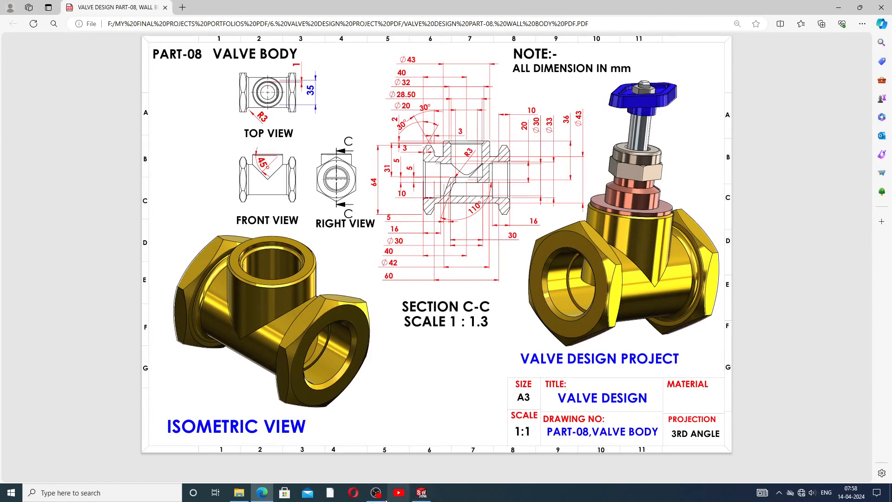
{"action": "left_click", "coordinate": [421, 493]}
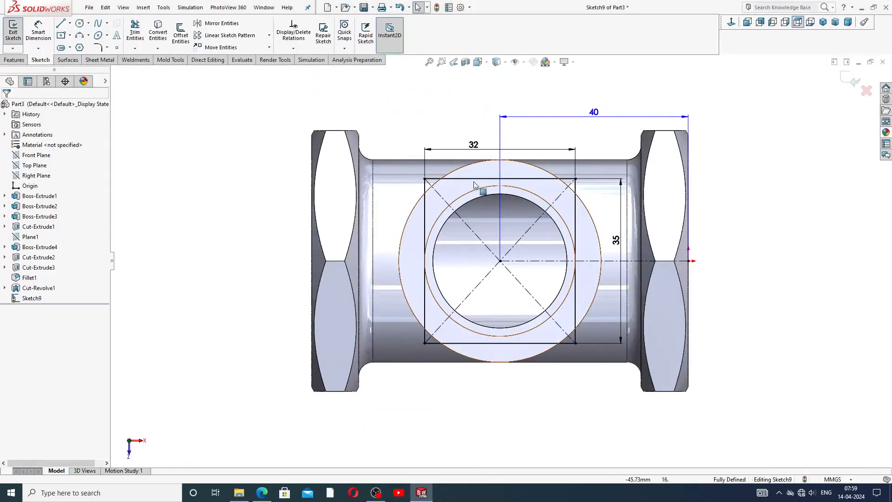
{"action": "left_click_drag", "start_coordinate": [473, 145], "coordinate": [488, 145]}
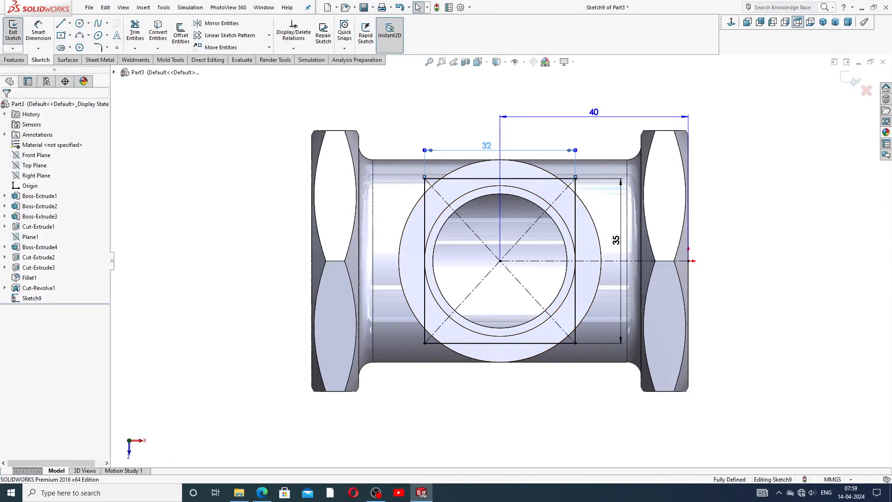
{"action": "double_click", "coordinate": [485, 145]}
{"action": "type", "text": "30"}
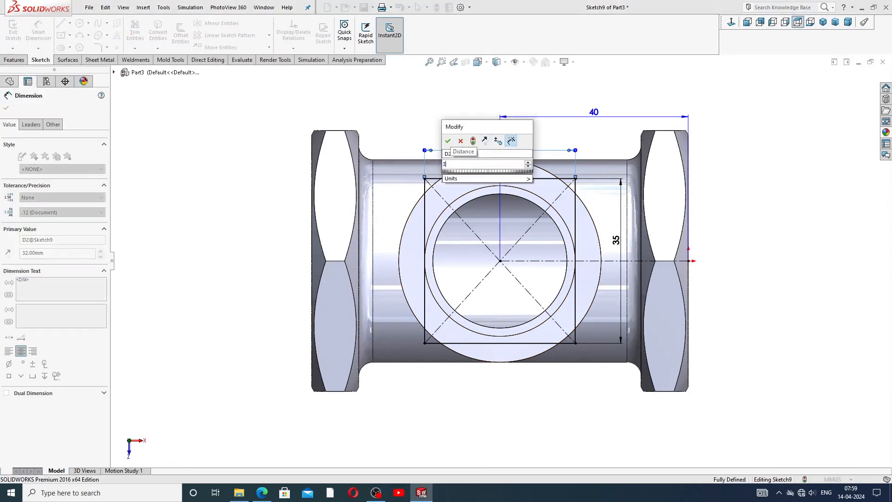
{"action": "key", "text": "Return"}
{"action": "left_click", "coordinate": [729, 153]}
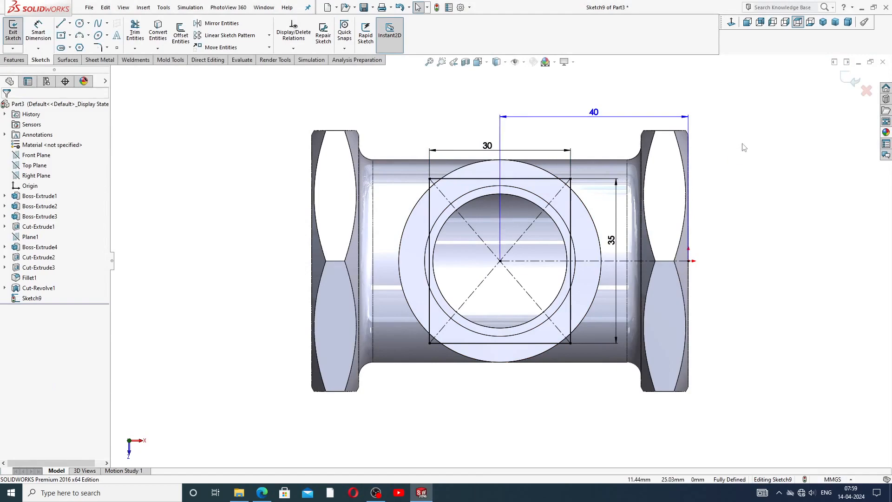
Move the rectangle's height dimension outside the hex flange and check the valve body drawing PDF again
{"action": "left_click_drag", "start_coordinate": [615, 249], "coordinate": [729, 249]}
{"action": "key", "text": "Escape"}
{"action": "left_click", "coordinate": [422, 493]}
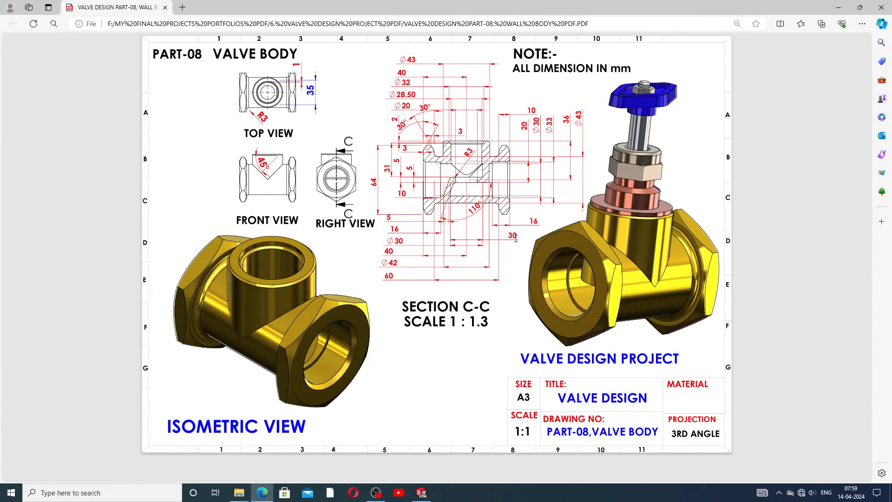
{"action": "left_click", "coordinate": [423, 492]}
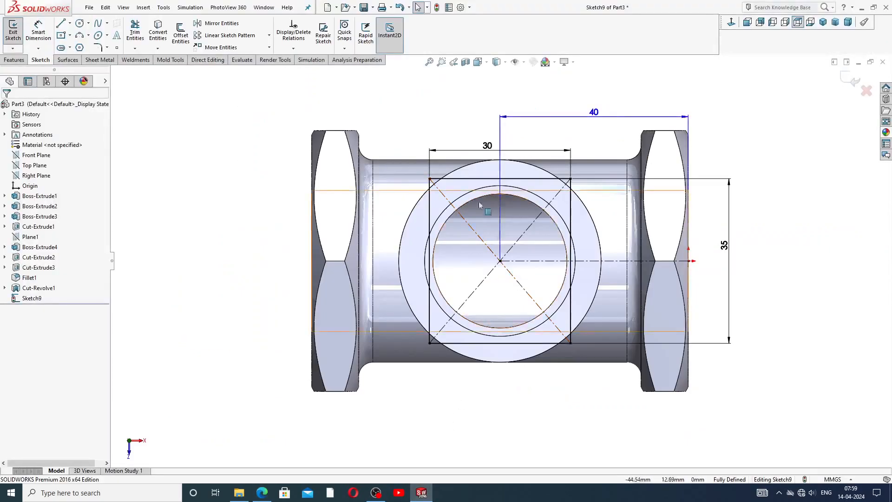
{"action": "left_click", "coordinate": [14, 60]}
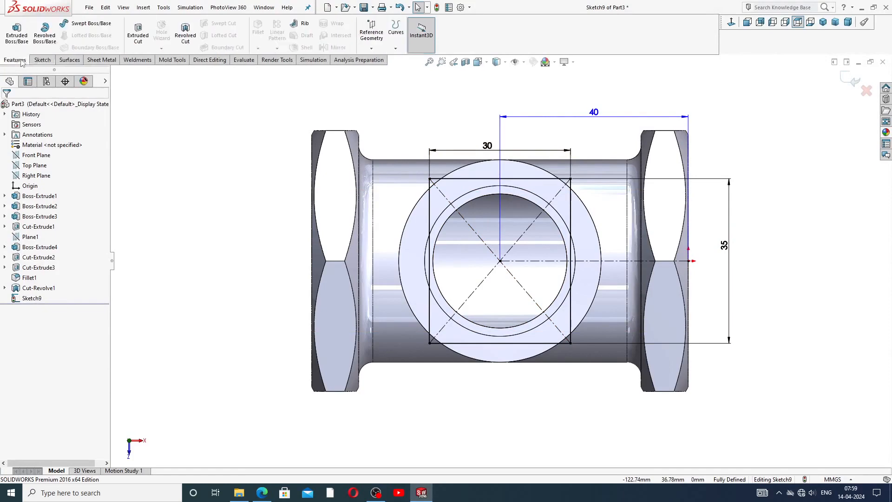
{"action": "left_click", "coordinate": [16, 31]}
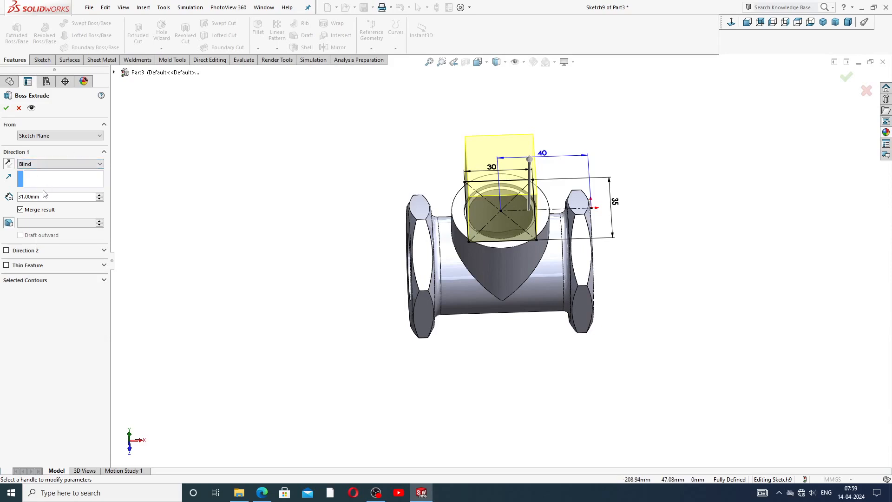
{"action": "left_click", "coordinate": [18, 108]}
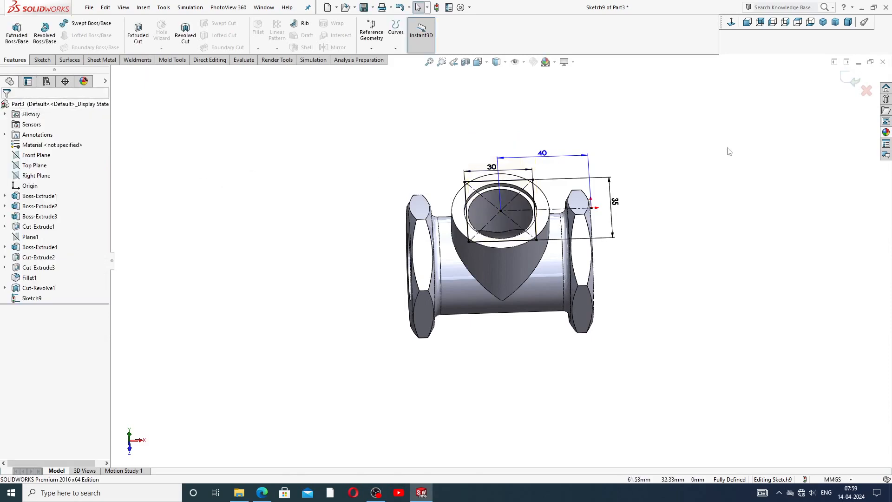
Close the rectangle sketch on the vertical branch's top face and delete that sketch from the part
{"action": "right_click", "coordinate": [31, 302]}
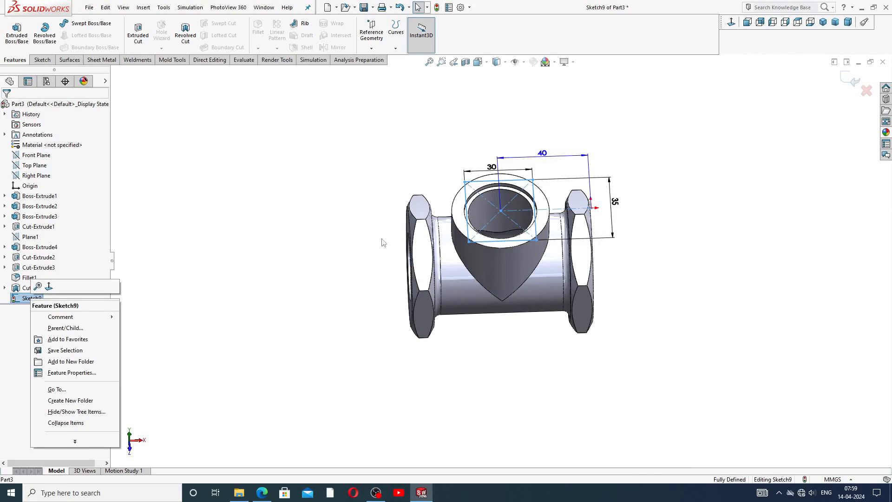
{"action": "left_click", "coordinate": [855, 83]}
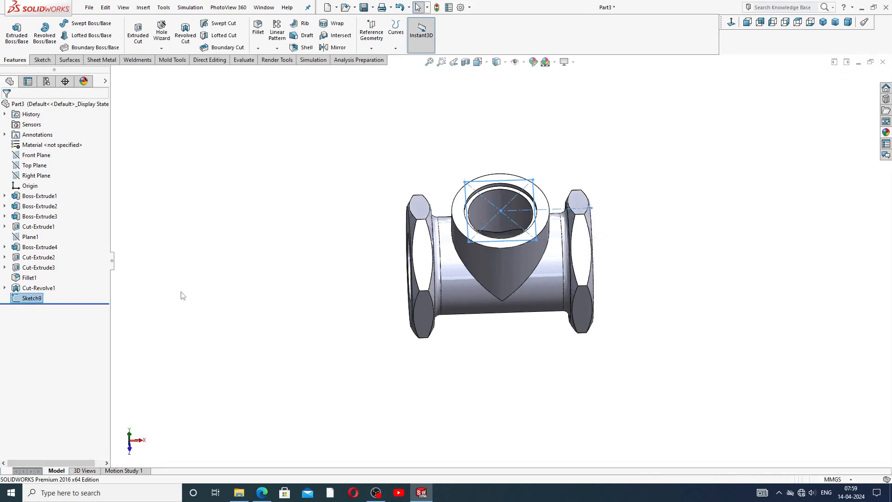
{"action": "left_click", "coordinate": [58, 308]}
{"action": "right_click", "coordinate": [37, 302]}
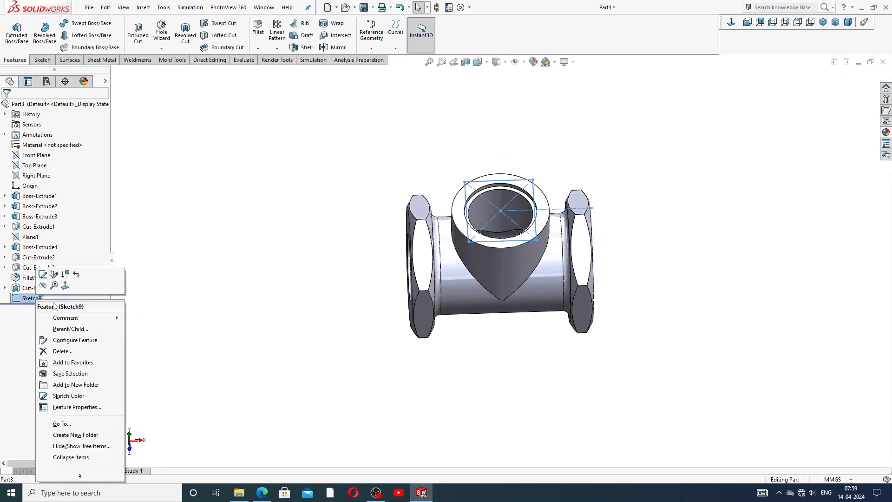
{"action": "left_click", "coordinate": [63, 352]}
{"action": "left_click", "coordinate": [507, 203]}
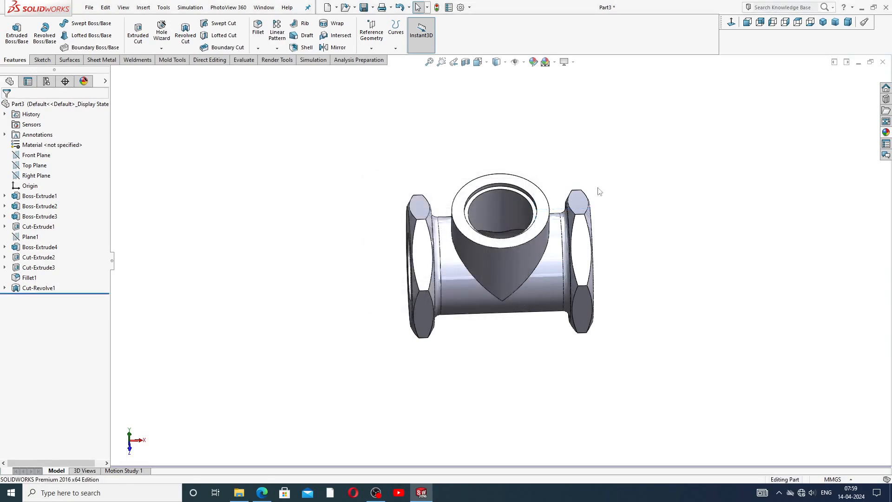
Start a new sketch on the Top Plane and view it face-on
{"action": "mouse_move", "coordinate": [598, 189]}
{"action": "middle_mouse_down"}
{"action": "mouse_move", "coordinate": [584, 179]}
{"action": "mouse_move", "coordinate": [657, 205]}
{"action": "middle_mouse_up"}
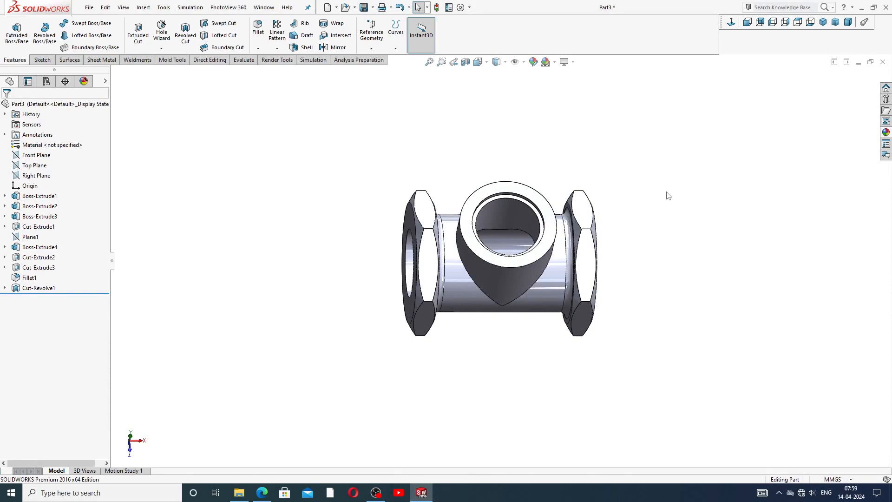
{"action": "middle_click_drag", "start_coordinate": [548, 189], "coordinate": [554, 232]}
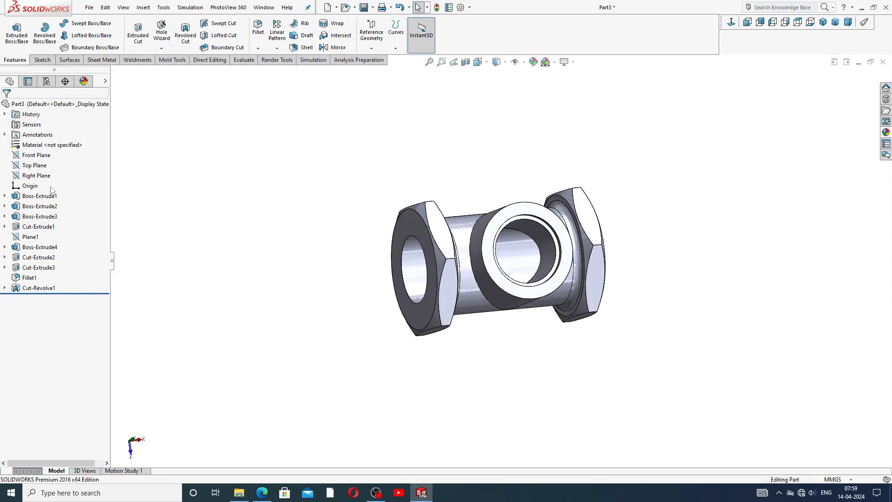
{"action": "left_click", "coordinate": [45, 166]}
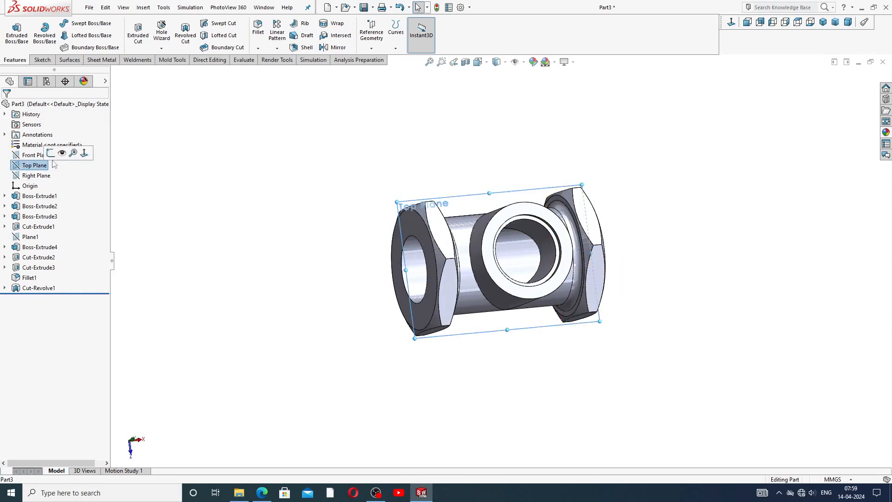
{"action": "left_click", "coordinate": [60, 152]}
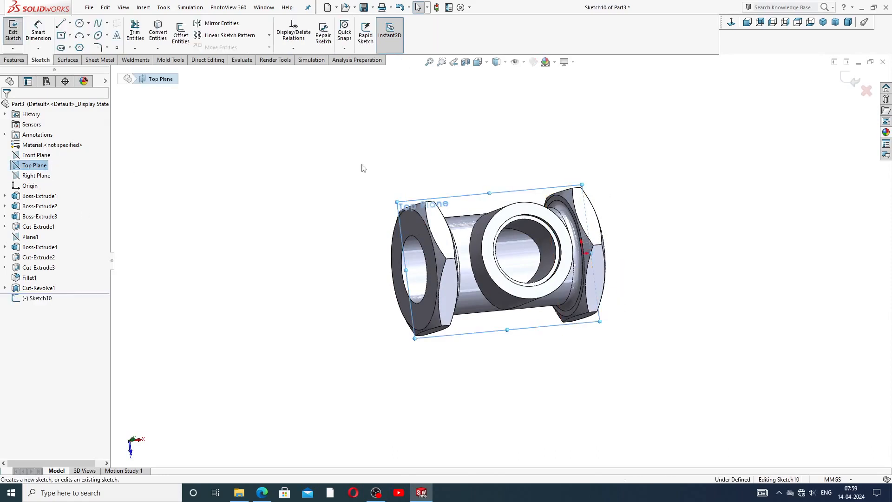
{"action": "left_click", "coordinate": [731, 22]}
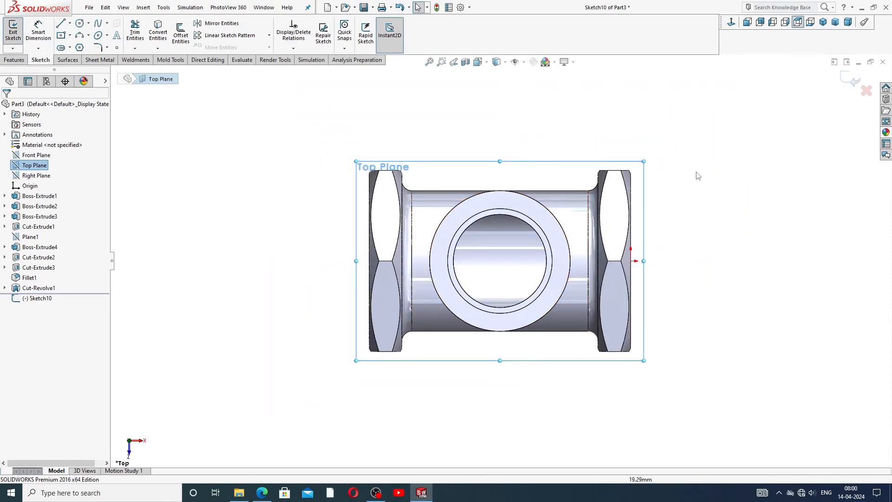
{"action": "middle_click_drag", "start_coordinate": [697, 176], "coordinate": [726, 189]}
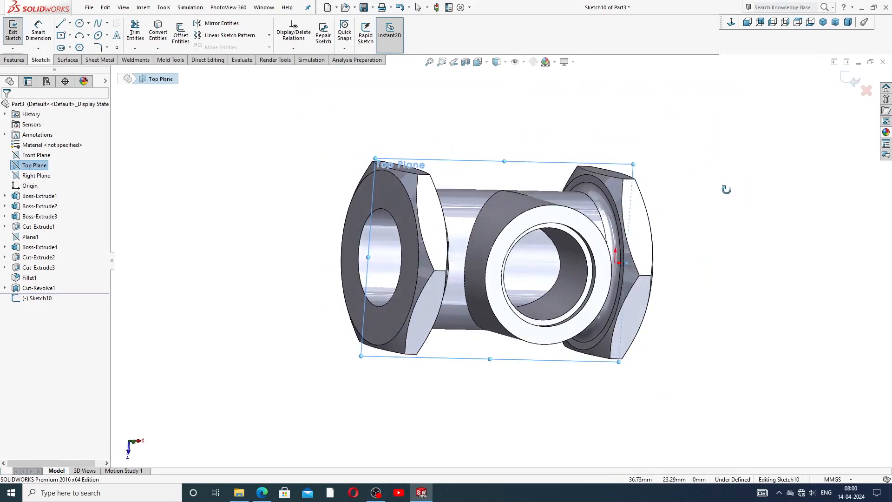
{"action": "left_click", "coordinate": [732, 24]}
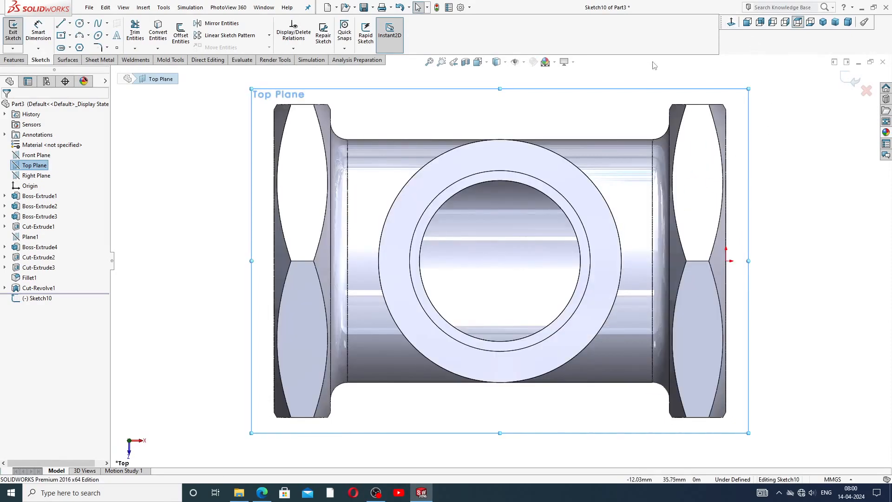
Draw a horizontal centerline from the origin to the centre of the vertical branch's bore
{"action": "left_click", "coordinate": [70, 24]}
{"action": "left_click", "coordinate": [85, 47]}
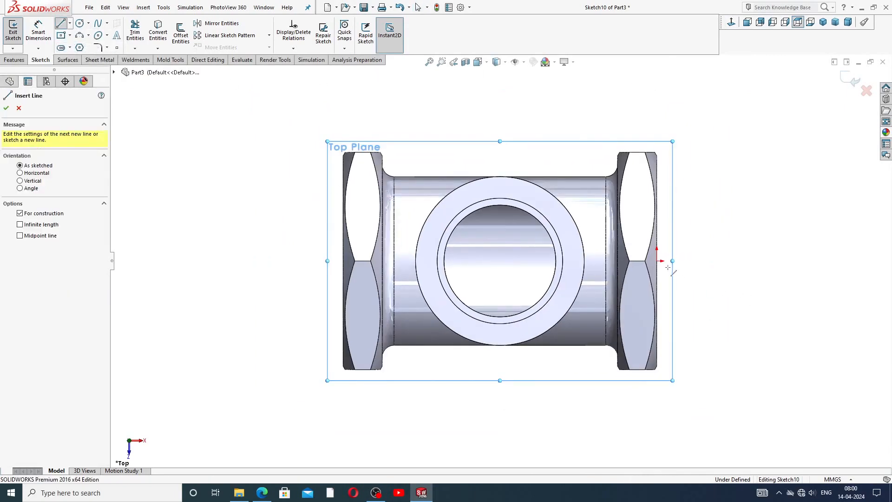
{"action": "left_click", "coordinate": [658, 262]}
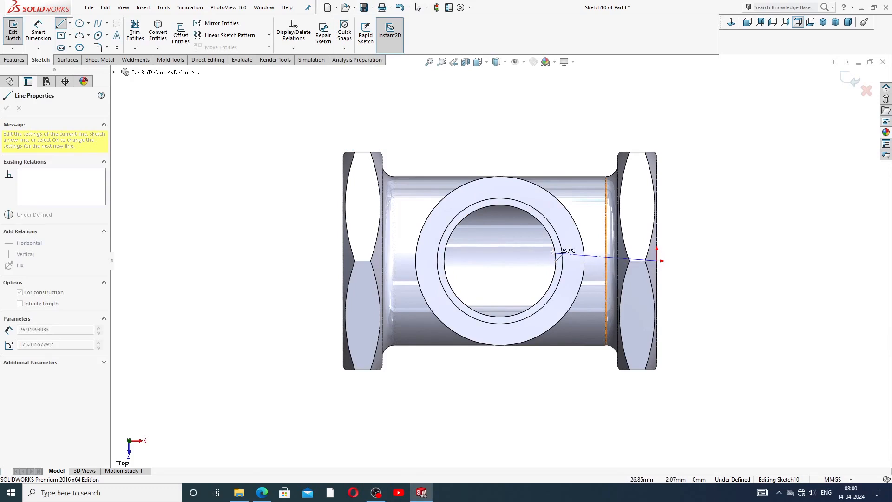
{"action": "left_click", "coordinate": [500, 260]}
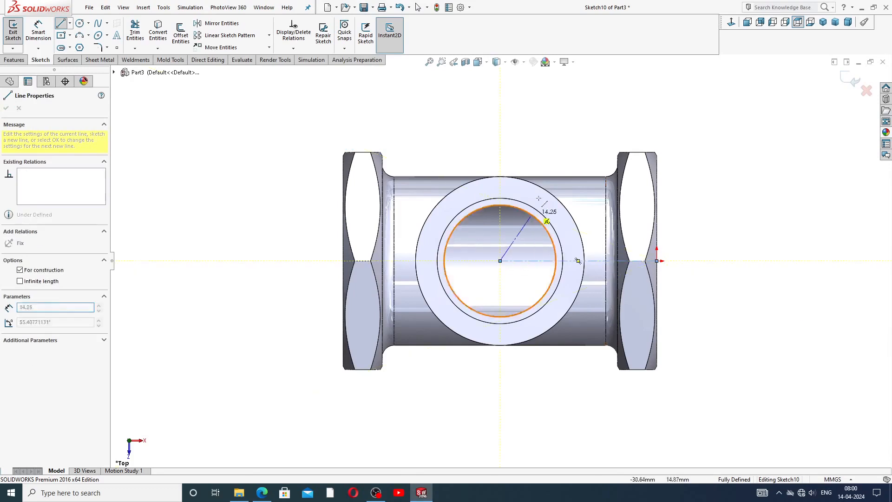
{"action": "right_click", "coordinate": [553, 148]}
{"action": "left_click", "coordinate": [576, 160]}
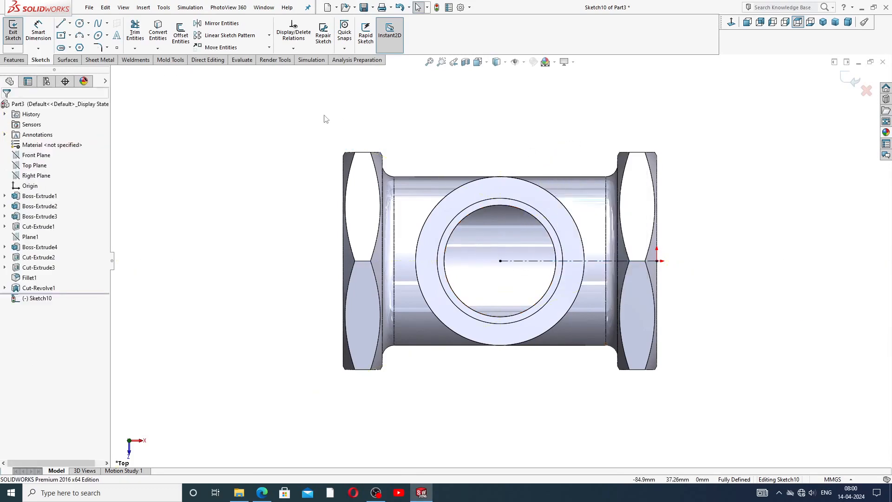
Sketch a center rectangle about 32 mm wide and 29 mm high, centred on the centerline's endpoint in the bore
{"action": "left_click", "coordinate": [70, 36]}
{"action": "left_click", "coordinate": [91, 78]}
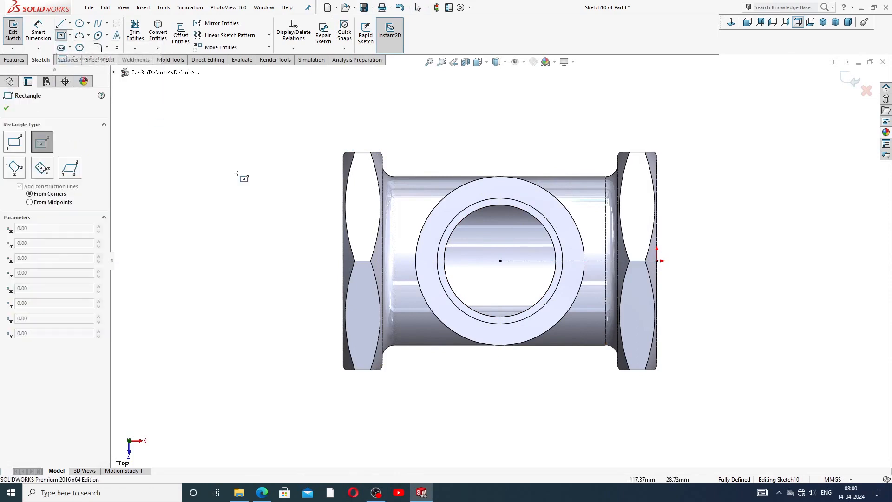
{"action": "left_click", "coordinate": [501, 262]}
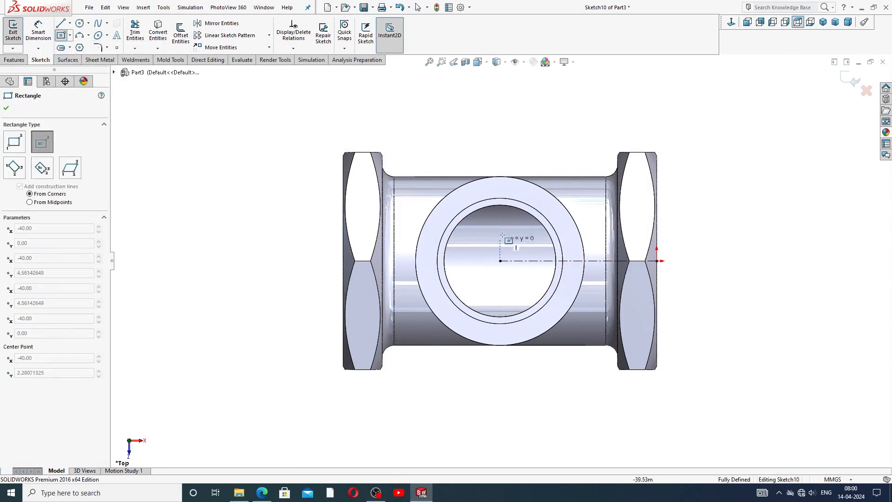
{"action": "left_click", "coordinate": [563, 205]}
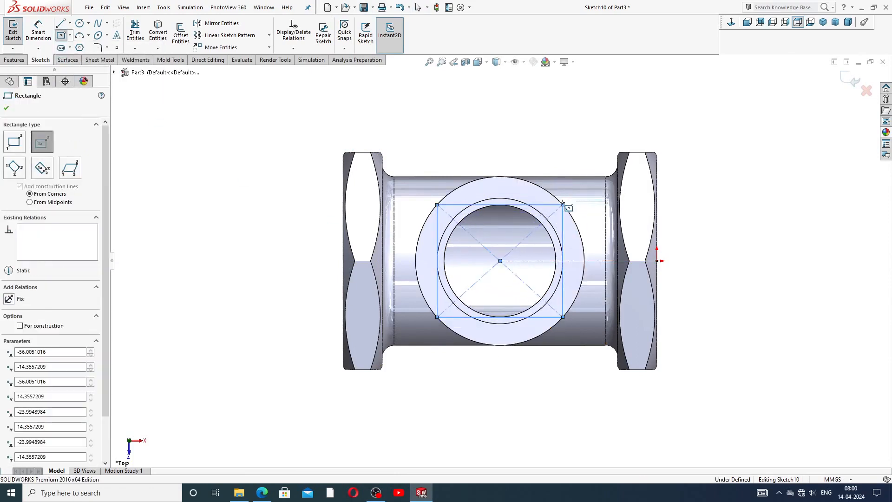
{"action": "right_click", "coordinate": [578, 161]}
{"action": "left_click", "coordinate": [595, 171]}
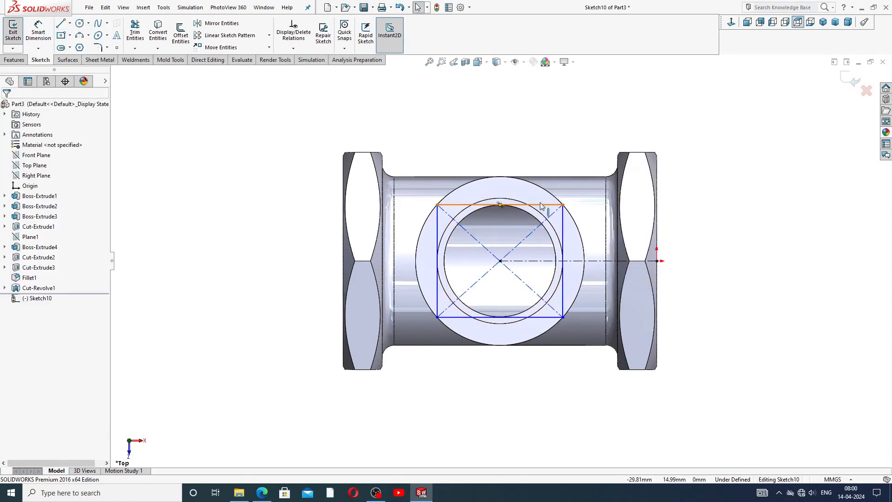
Stretch the rectangle to about 33 mm wide and 48 mm high, extending past the main pipe's edges
{"action": "left_click_drag", "start_coordinate": [557, 205], "coordinate": [590, 208]}
{"action": "left_click", "coordinate": [573, 207]}
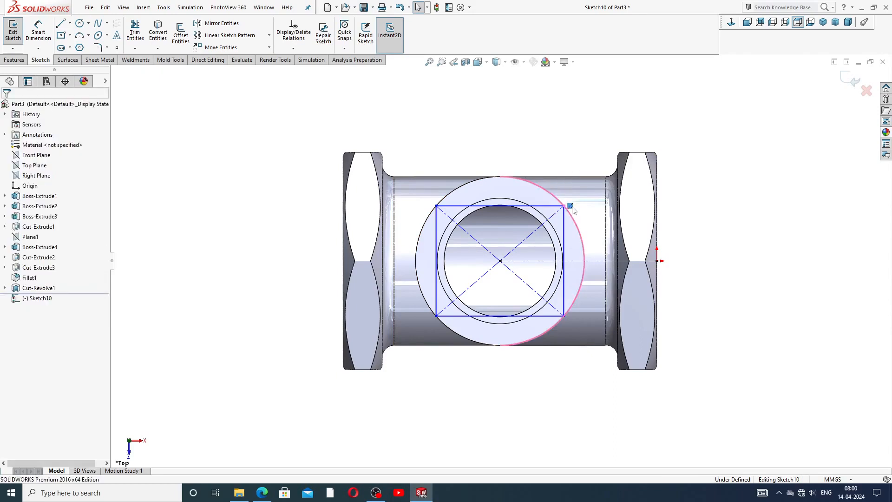
{"action": "left_click_drag", "start_coordinate": [548, 205], "coordinate": [541, 169]}
{"action": "left_click", "coordinate": [581, 135]}
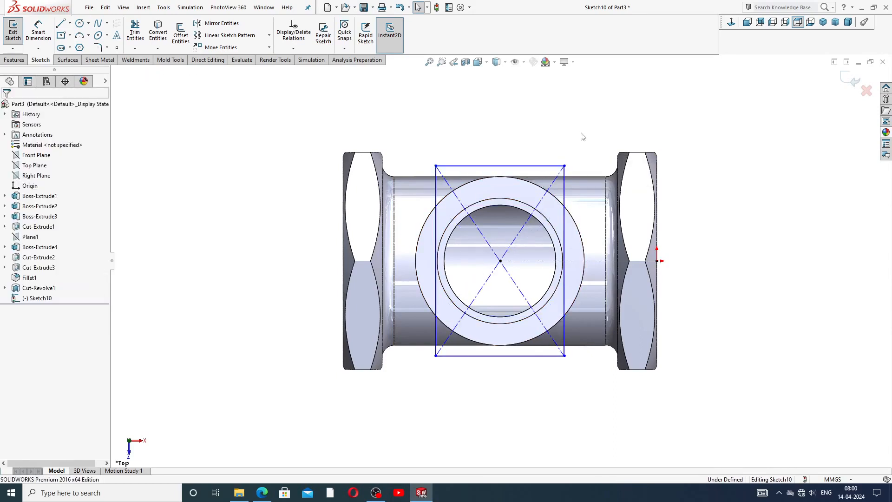
Add a driven dimension for the centerline's length above the body
{"action": "left_click", "coordinate": [39, 28]}
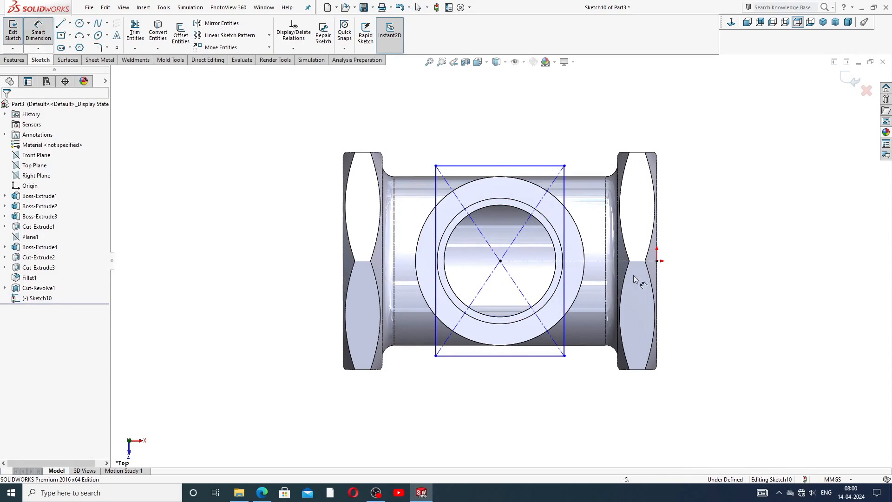
{"action": "left_click", "coordinate": [604, 261]}
{"action": "left_click", "coordinate": [593, 135]}
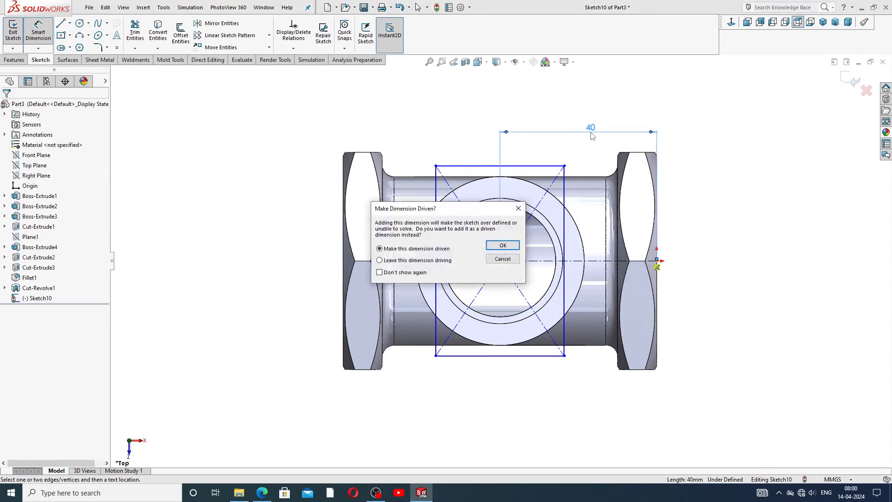
{"action": "left_click", "coordinate": [503, 246]}
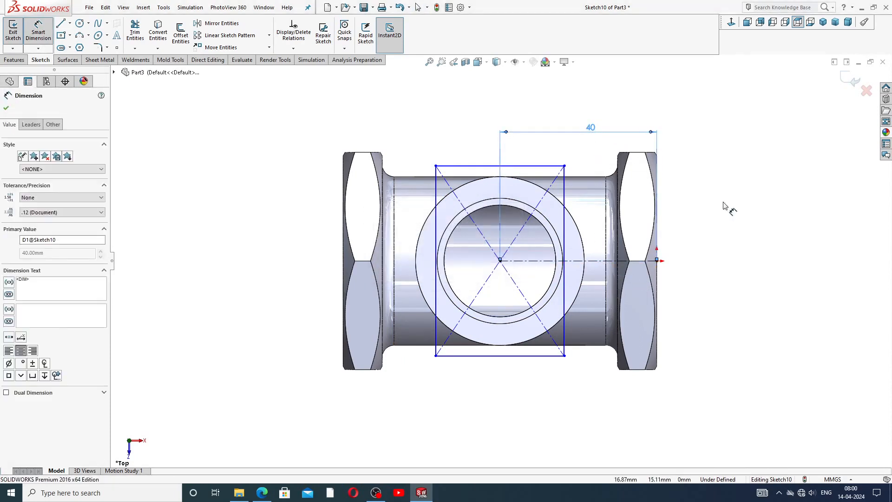
Dimension the rectangle's width as 32 mm, placed above its upper edge
{"action": "left_click", "coordinate": [497, 166]}
{"action": "left_click", "coordinate": [477, 147]}
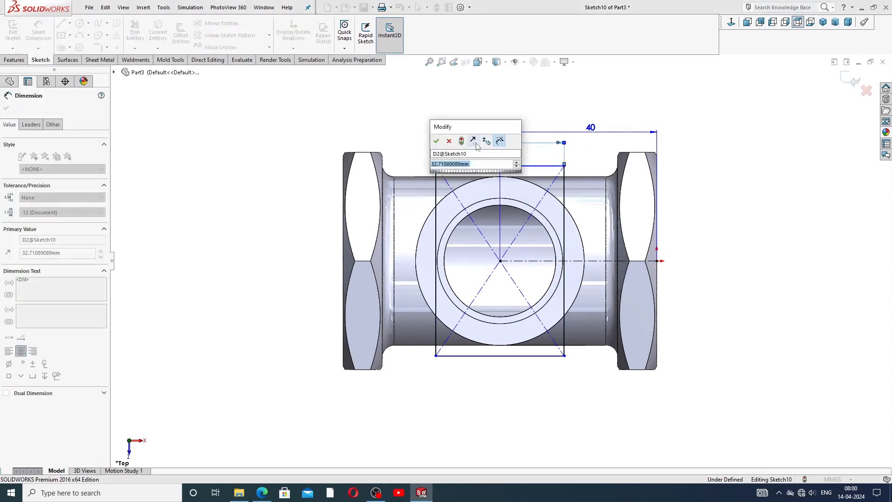
{"action": "type", "text": "32"}
{"action": "key", "text": "Return"}
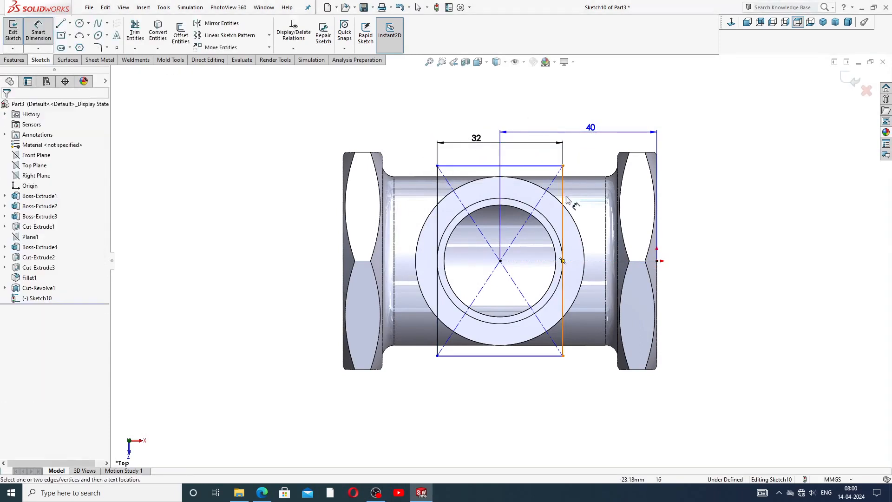
Dimension the rectangle's height as 35 mm
{"action": "left_click", "coordinate": [564, 196]}
{"action": "left_click", "coordinate": [594, 246]}
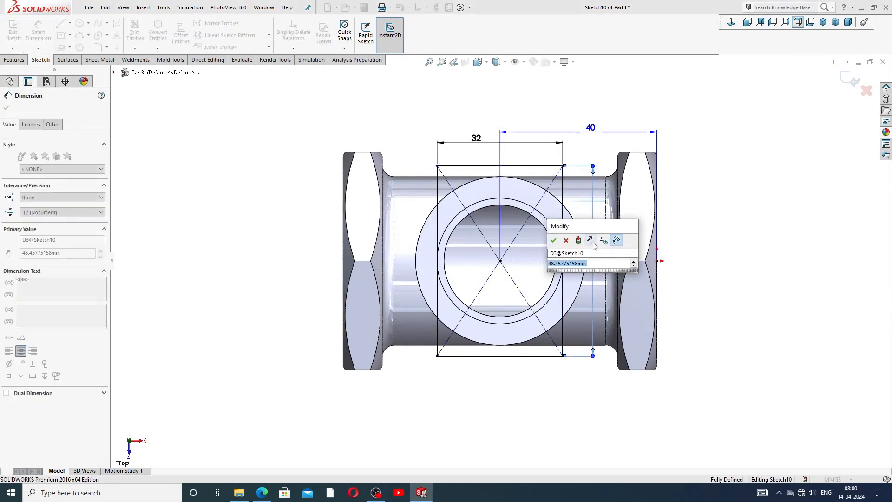
{"action": "type", "text": "35"}
{"action": "key", "text": "Return"}
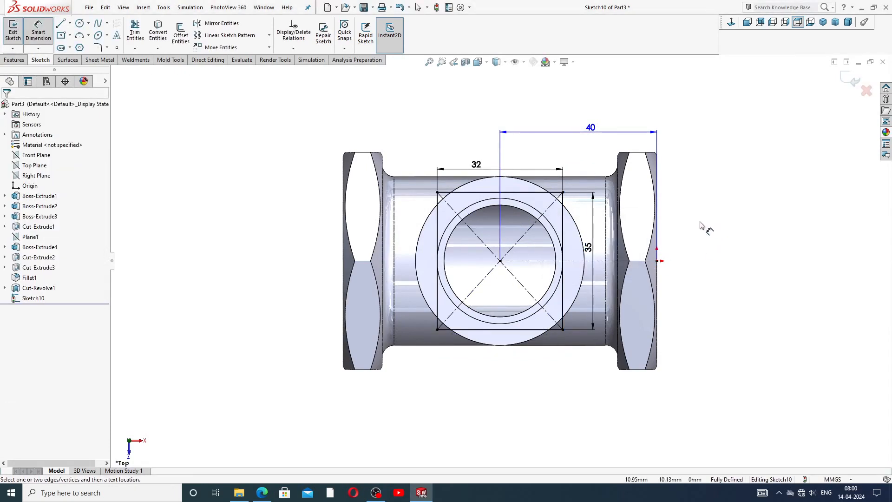
Move the rectangle's height dimension outside the hex flange and its width dimension farther above the rectangle
{"action": "left_click_drag", "start_coordinate": [600, 247], "coordinate": [688, 247]}
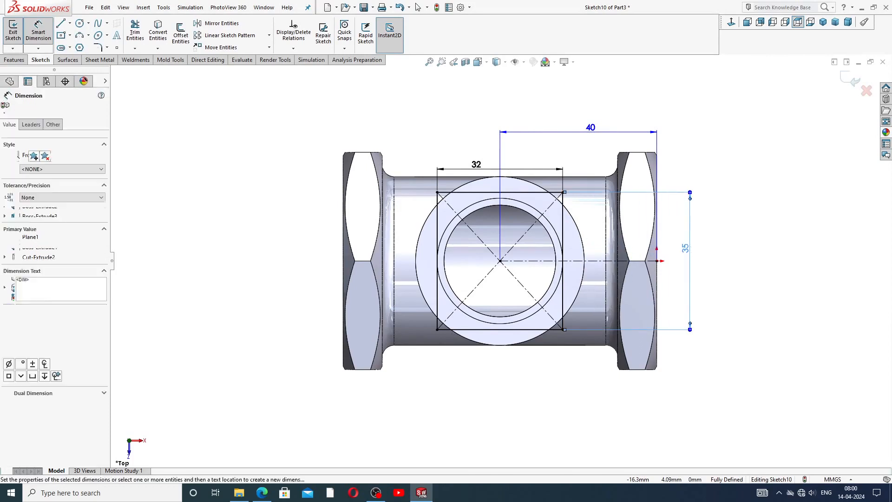
{"action": "left_click_drag", "start_coordinate": [514, 166], "coordinate": [490, 147]}
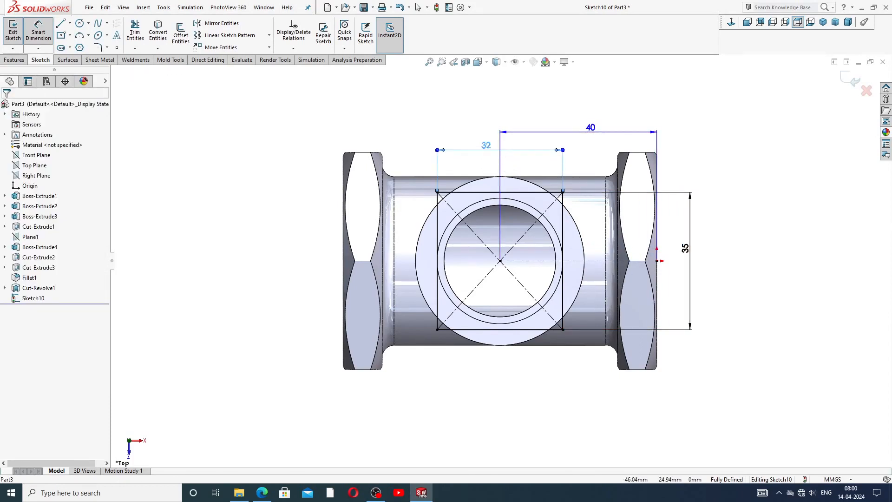
{"action": "left_click", "coordinate": [676, 107]}
{"action": "right_click", "coordinate": [695, 109]}
{"action": "left_click", "coordinate": [719, 138]}
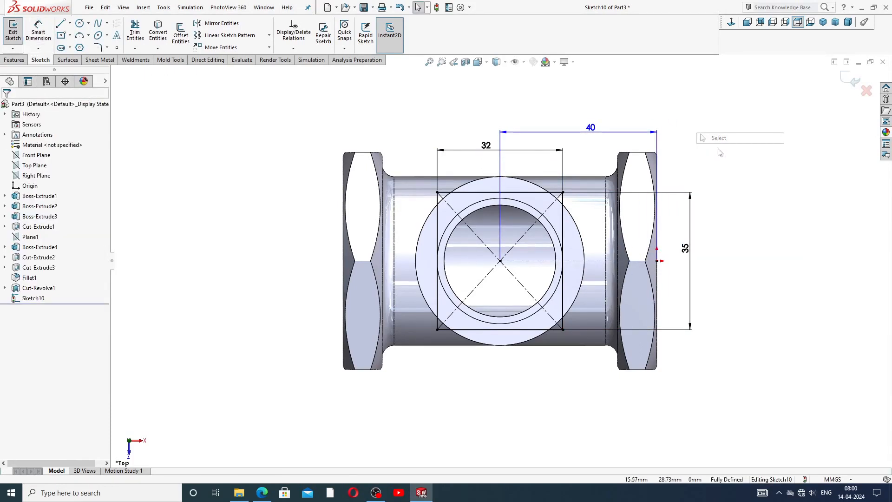
Move the height dimension slightly closer to the hex flange and consult the valve body drawing PDF
{"action": "scroll", "coordinate": [542, 272], "scroll_direction": "up", "scroll_amount": 2}
{"action": "scroll", "coordinate": [533, 274], "scroll_direction": "down", "scroll_amount": 2}
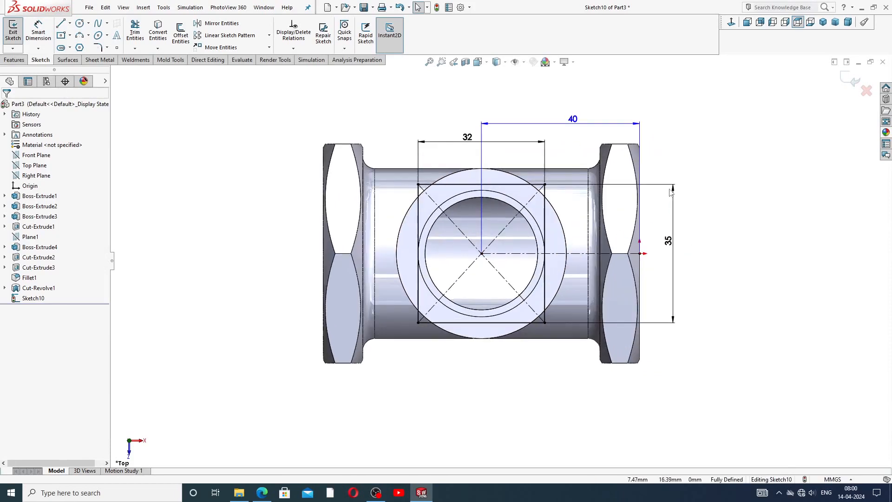
{"action": "mouse_move", "coordinate": [671, 192]}
{"action": "left_mouse_down"}
{"action": "mouse_move", "coordinate": [651, 193]}
{"action": "mouse_move", "coordinate": [668, 193]}
{"action": "left_mouse_up"}
{"action": "left_click", "coordinate": [698, 193]}
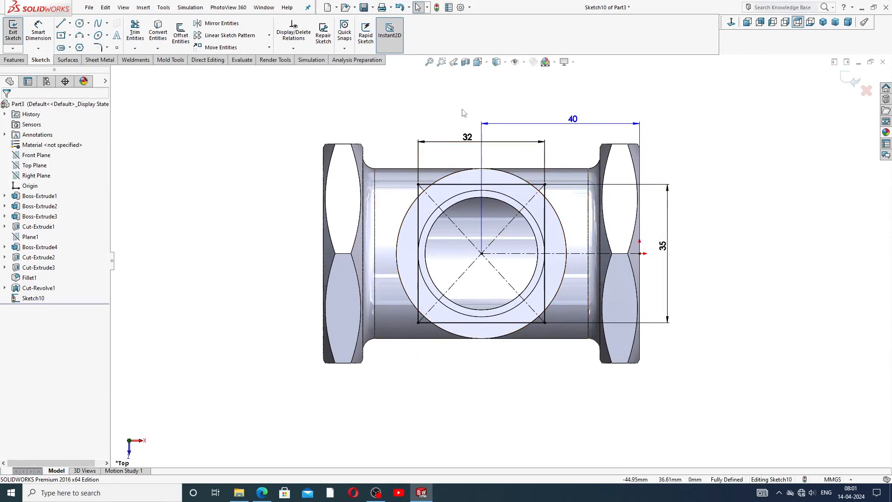
{"action": "key", "text": "alt+Tab"}
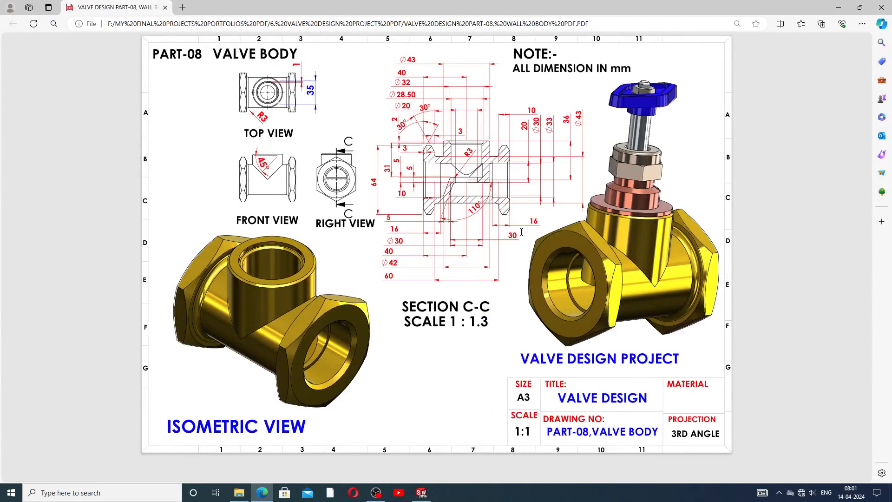
{"action": "left_click", "coordinate": [422, 493]}
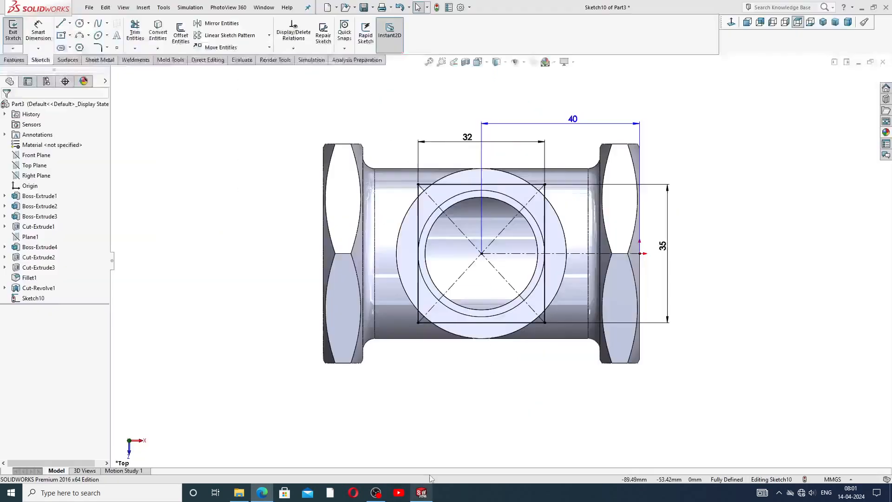
Set the rectangle's width to 30 mm
{"action": "double_click", "coordinate": [469, 136]}
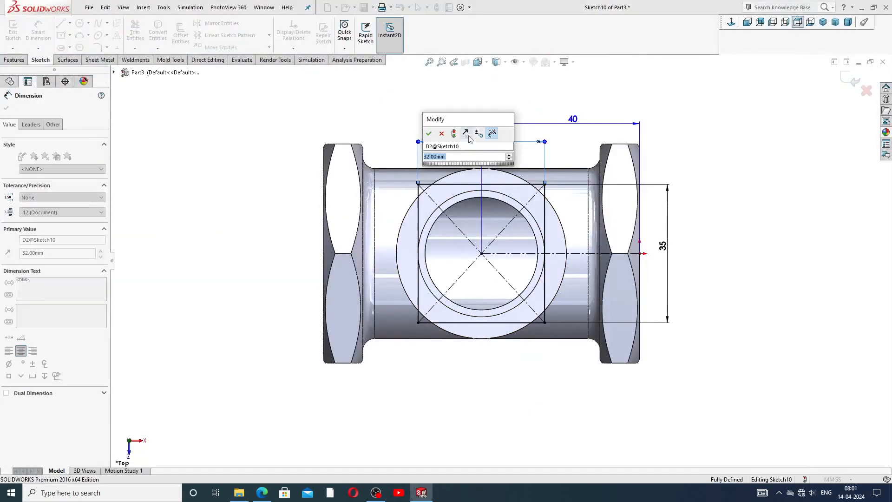
{"action": "type", "text": "35"}
{"action": "key", "text": "Return"}
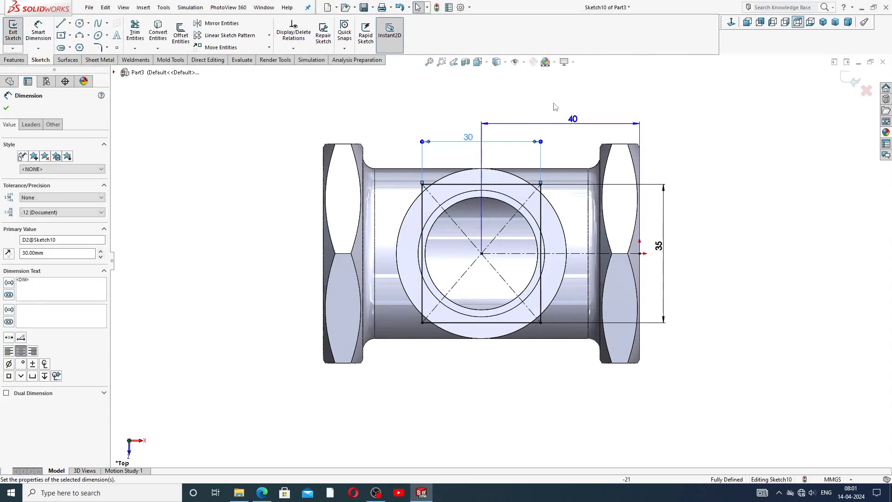
{"action": "left_click", "coordinate": [558, 111]}
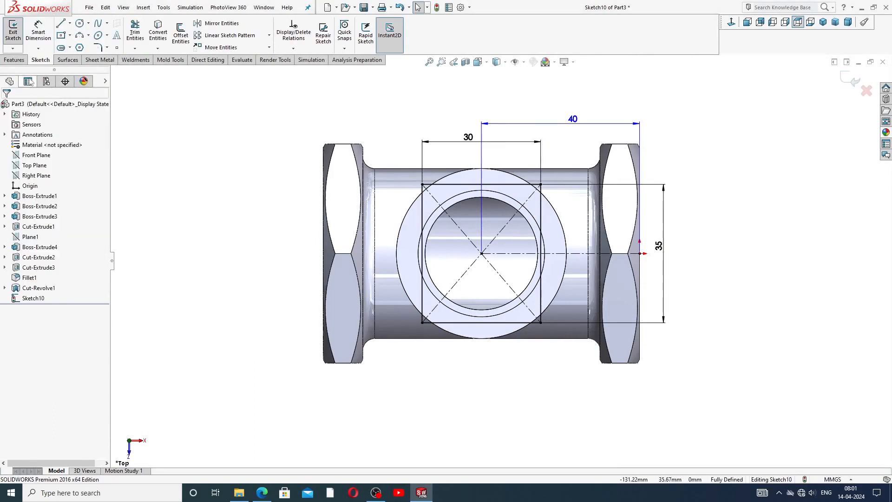
Extrude the rectangle 5 mm about the mid plane, merged with the body, checking the thickness against the valve body drawing PDF
{"action": "left_click", "coordinate": [14, 59]}
{"action": "left_click", "coordinate": [17, 37]}
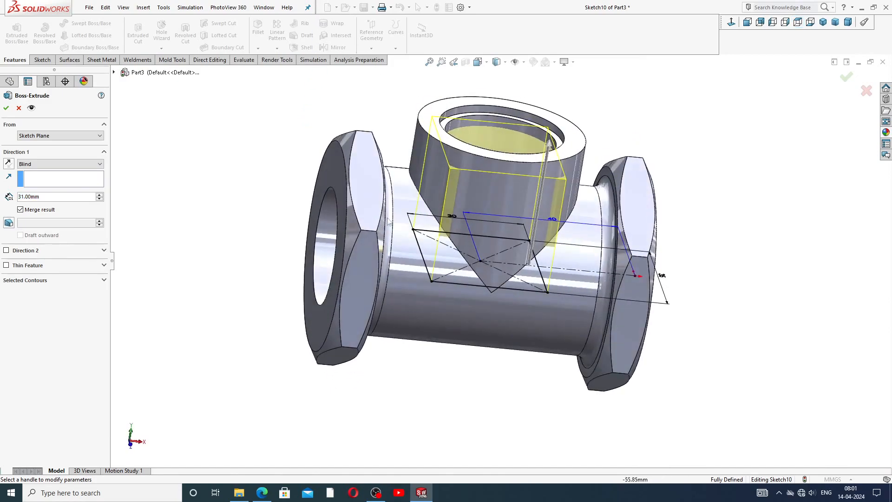
{"action": "left_click", "coordinate": [45, 165]}
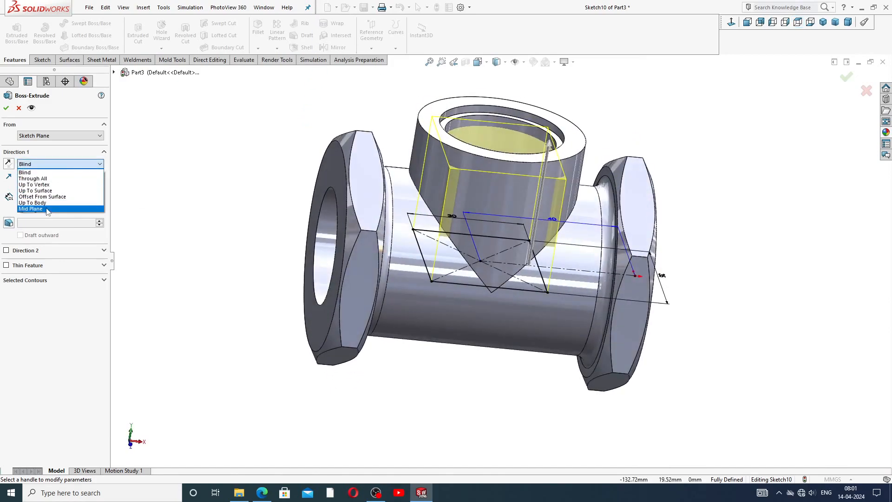
{"action": "left_click", "coordinate": [47, 209]}
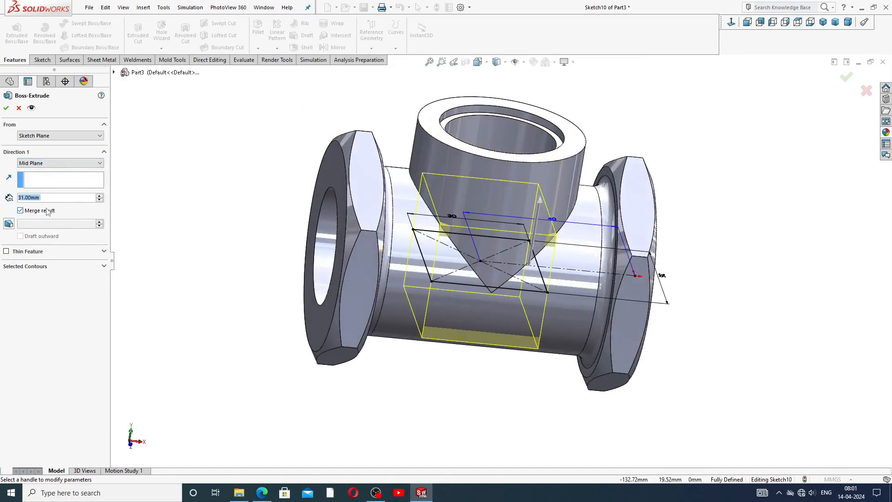
{"action": "type", "text": "5"}
{"action": "key", "text": "Return"}
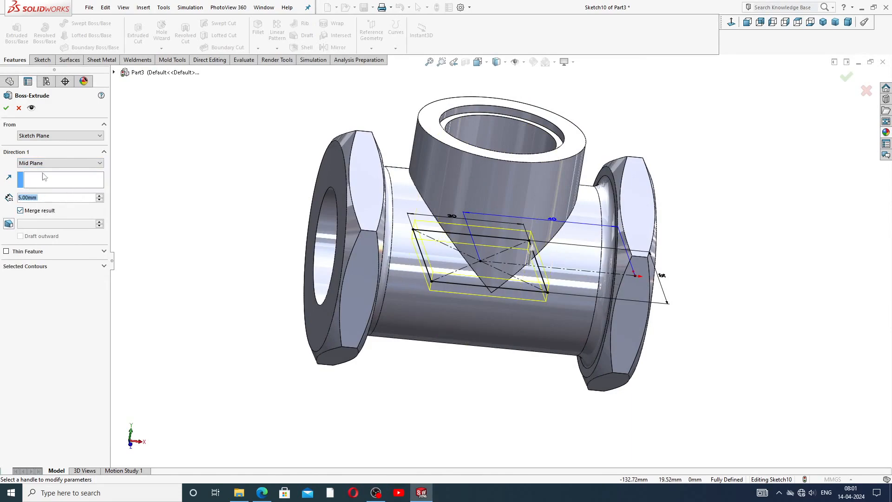
{"action": "left_click", "coordinate": [421, 493]}
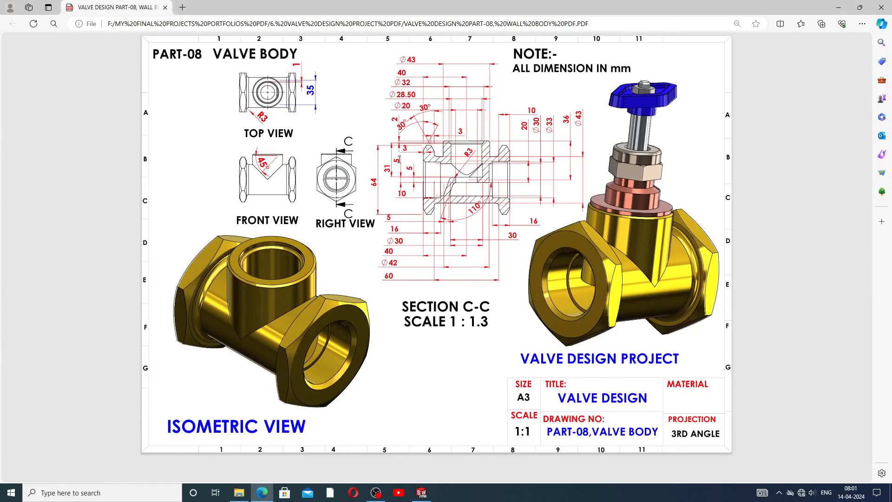
{"action": "left_click", "coordinate": [422, 492]}
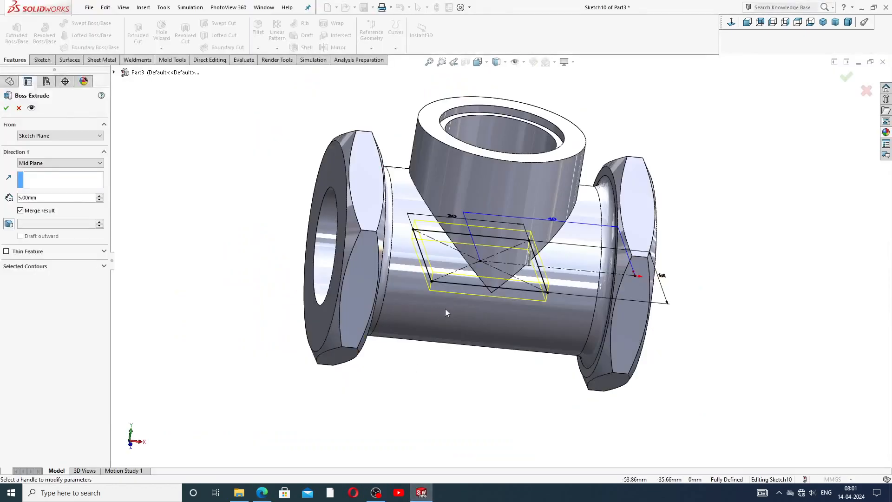
{"action": "left_click", "coordinate": [6, 108]}
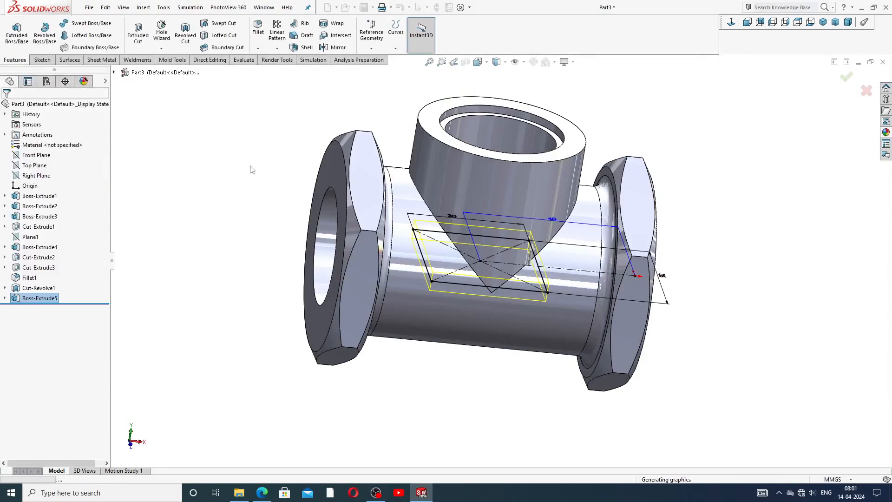
{"action": "middle_click_drag", "start_coordinate": [283, 198], "coordinate": [372, 200]}
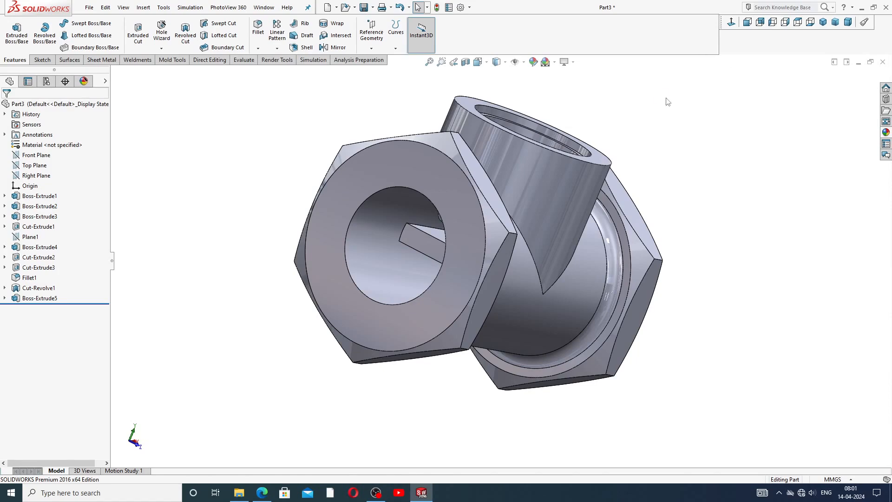
Sketch a circle about 18 mm in diameter on the inner plate's upper face, centered on the branch bore
{"action": "middle_click_drag", "start_coordinate": [666, 99], "coordinate": [614, 244]}
{"action": "left_click", "coordinate": [492, 239]}
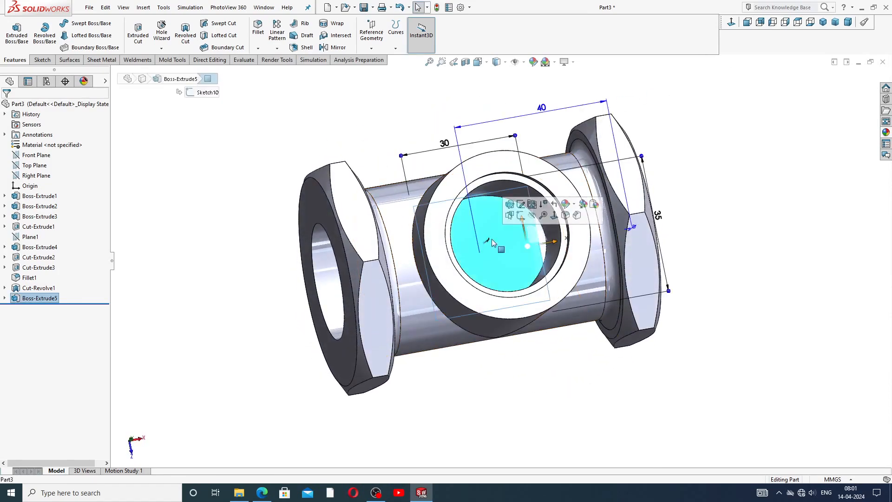
{"action": "left_click", "coordinate": [521, 216]}
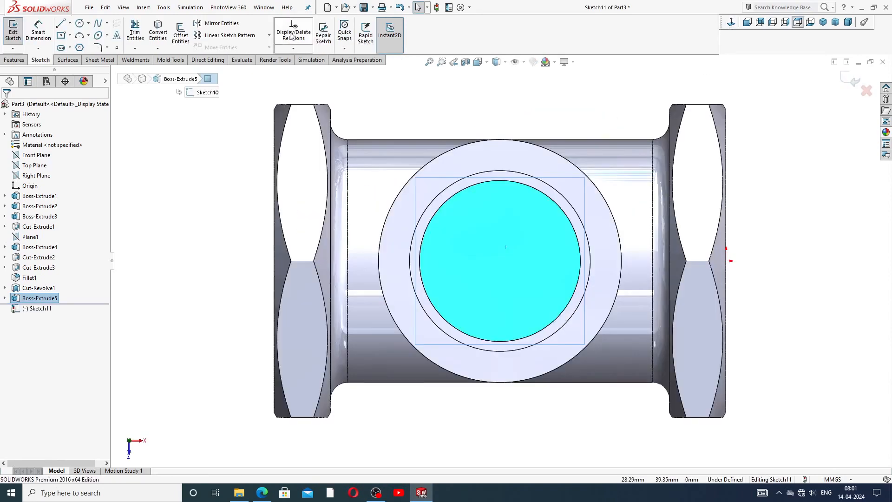
{"action": "left_click", "coordinate": [79, 22]}
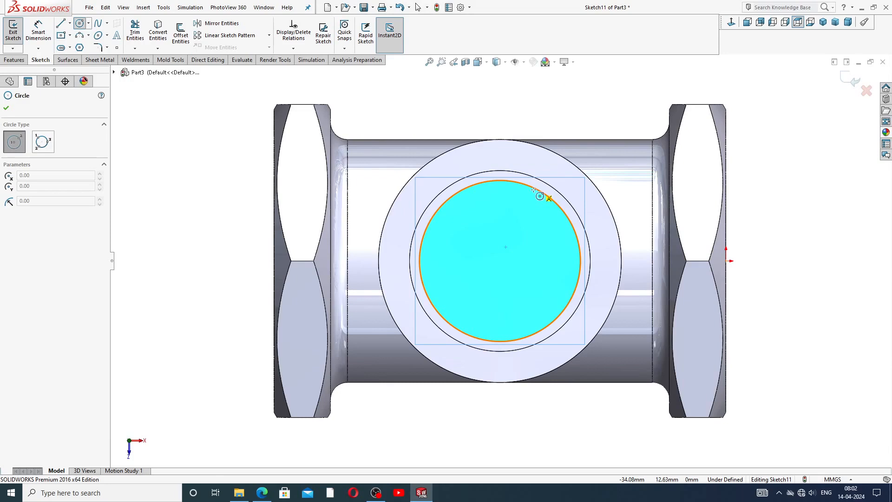
{"action": "left_click", "coordinate": [500, 262]}
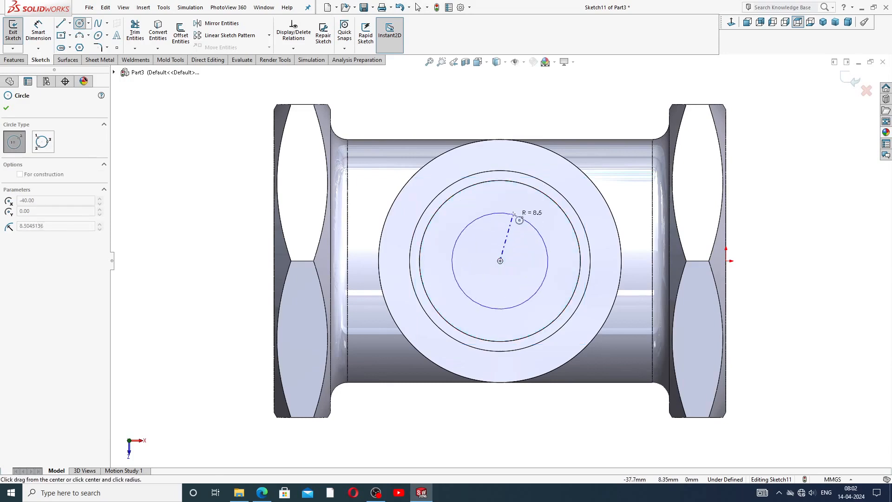
{"action": "left_click", "coordinate": [522, 213]}
{"action": "right_click", "coordinate": [598, 134]}
{"action": "left_click", "coordinate": [619, 137]}
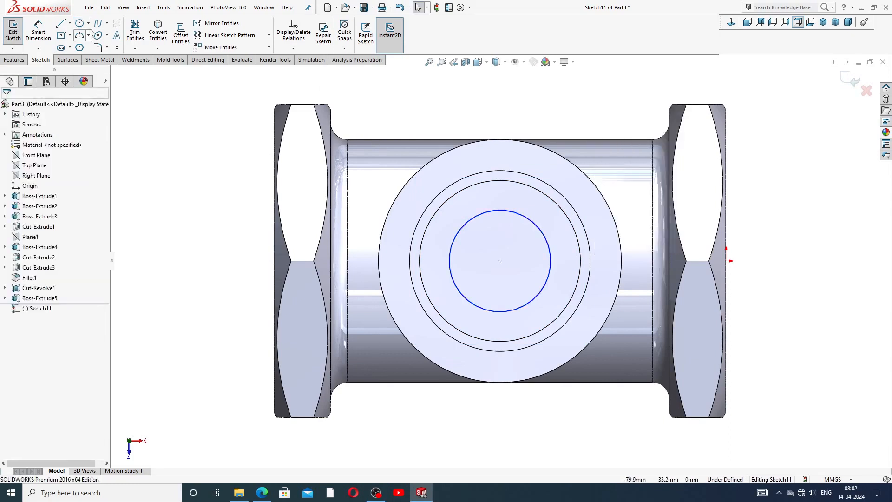
Dimension the circle's diameter as 20 mm
{"action": "left_click", "coordinate": [38, 29]}
{"action": "left_click", "coordinate": [512, 211]}
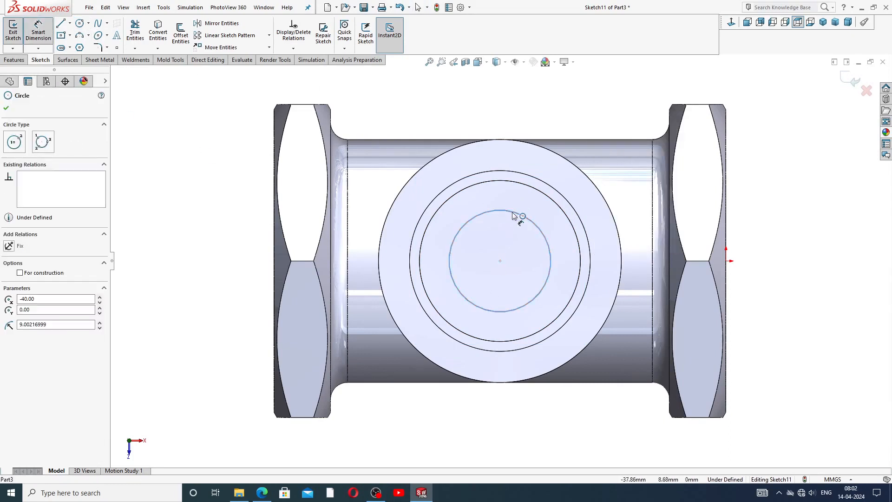
{"action": "left_click", "coordinate": [589, 132]}
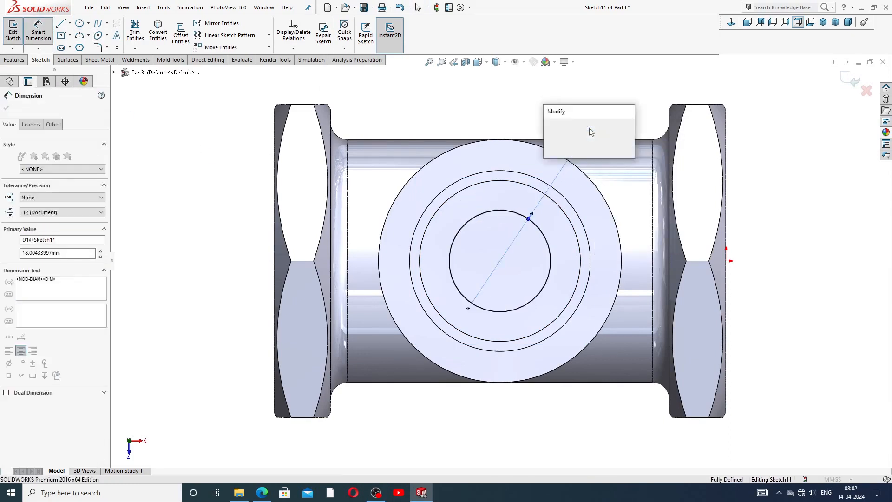
{"action": "type", "text": "20"}
{"action": "key", "text": "Return"}
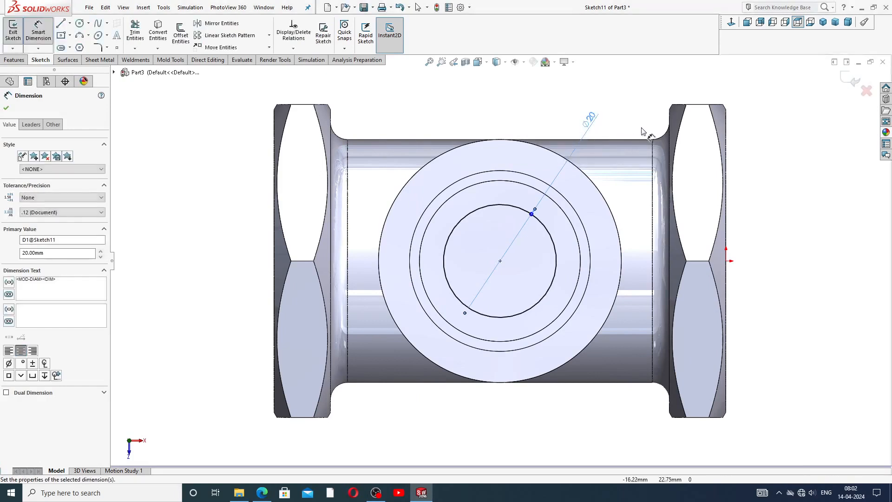
{"action": "left_click", "coordinate": [642, 110]}
{"action": "right_click", "coordinate": [632, 102]}
{"action": "left_click", "coordinate": [653, 128]}
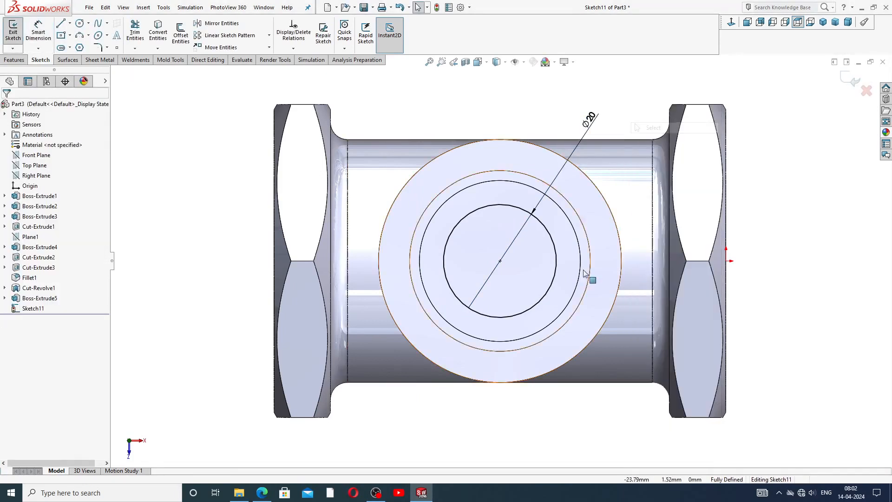
Cut the circle through the inner plate with a 5 mm blind Extruded Cut
{"action": "left_click", "coordinate": [16, 60]}
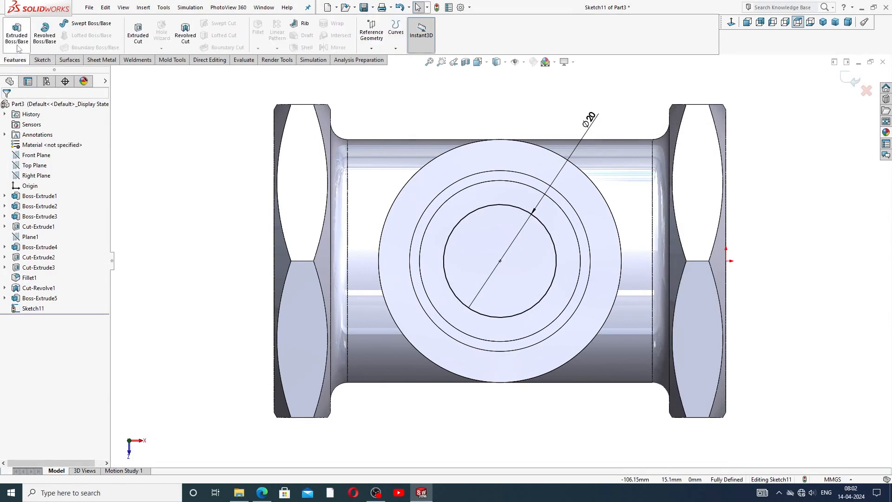
{"action": "left_click", "coordinate": [138, 32]}
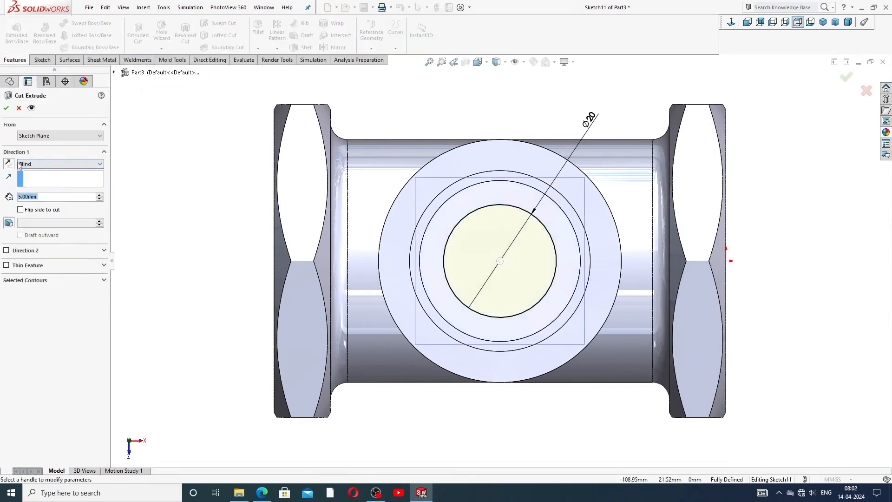
{"action": "left_click", "coordinate": [6, 109]}
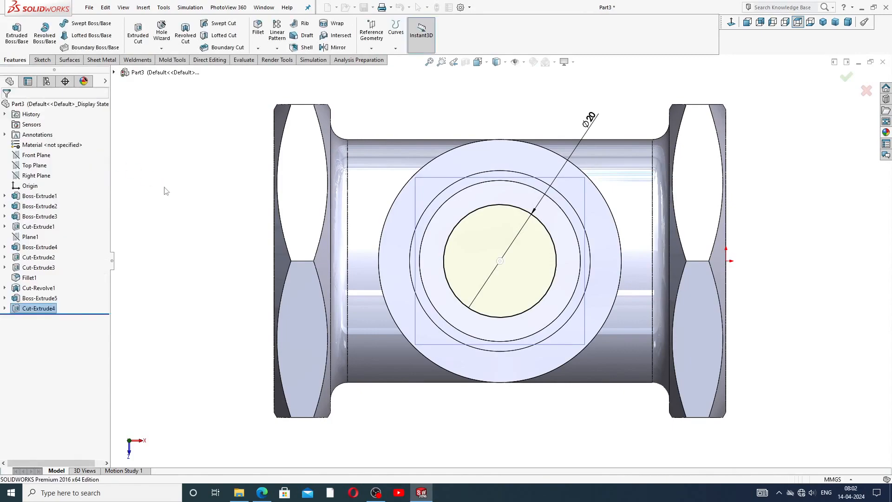
{"action": "middle_click_drag", "start_coordinate": [226, 224], "coordinate": [497, 246]}
{"action": "scroll", "coordinate": [497, 246], "scroll_direction": "up", "scroll_amount": 4}
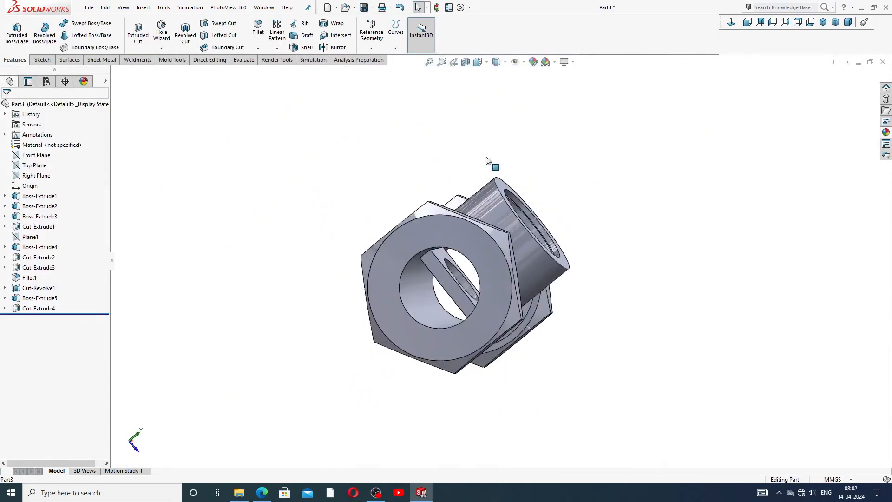
{"action": "middle_click_drag", "start_coordinate": [484, 208], "coordinate": [570, 236]}
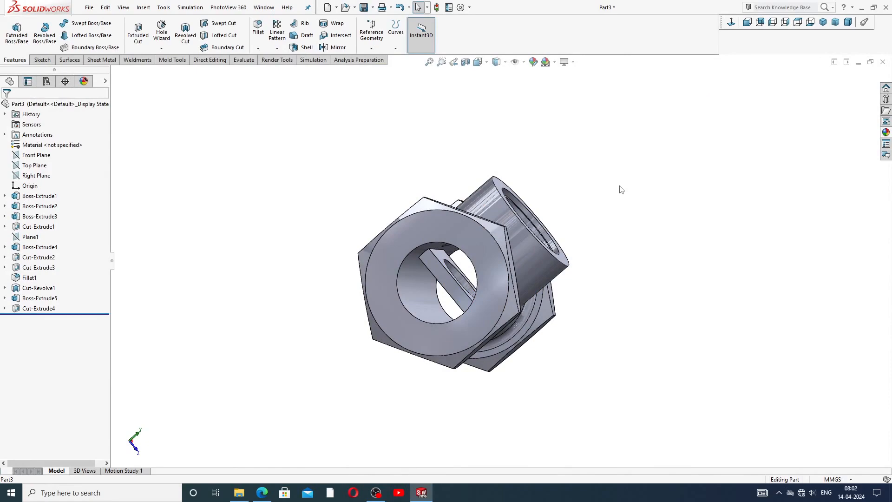
Consult the valve body drawing PDF and start a sketch on the Front Plane, viewed normal to it in wireframe display
{"action": "left_click", "coordinate": [423, 493]}
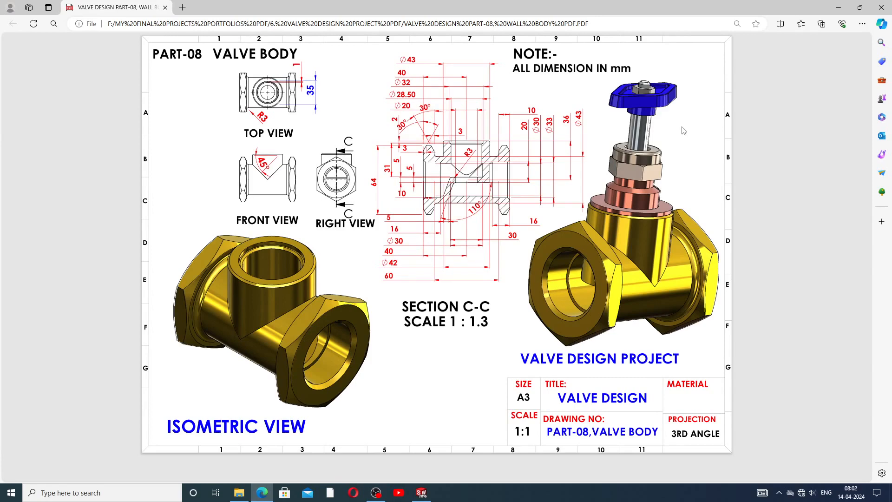
{"action": "left_click", "coordinate": [421, 493]}
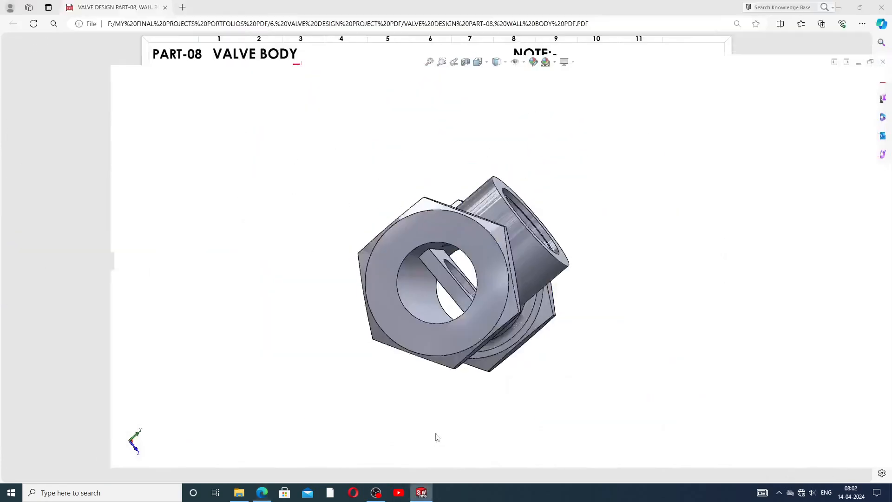
{"action": "middle_click_drag", "start_coordinate": [687, 174], "coordinate": [596, 185]}
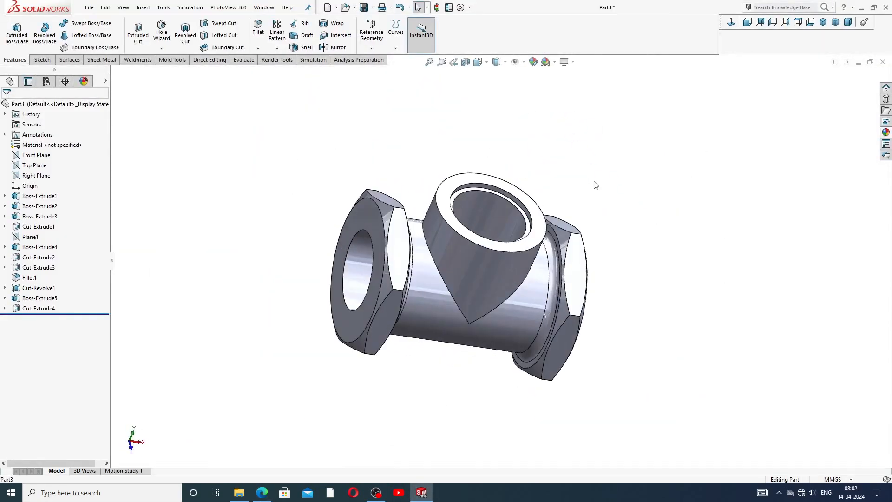
{"action": "left_click", "coordinate": [33, 158]}
{"action": "left_click", "coordinate": [41, 143]}
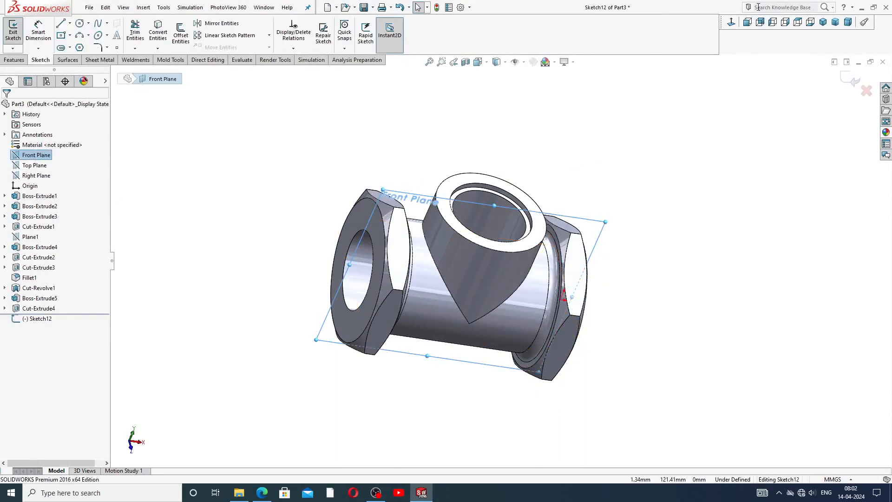
{"action": "left_click", "coordinate": [732, 22]}
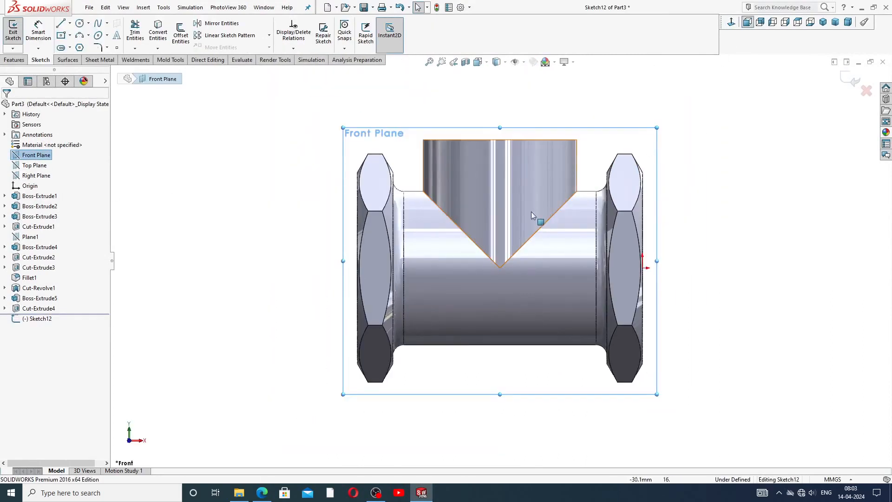
{"action": "left_click", "coordinate": [505, 61]}
{"action": "left_click", "coordinate": [498, 127]}
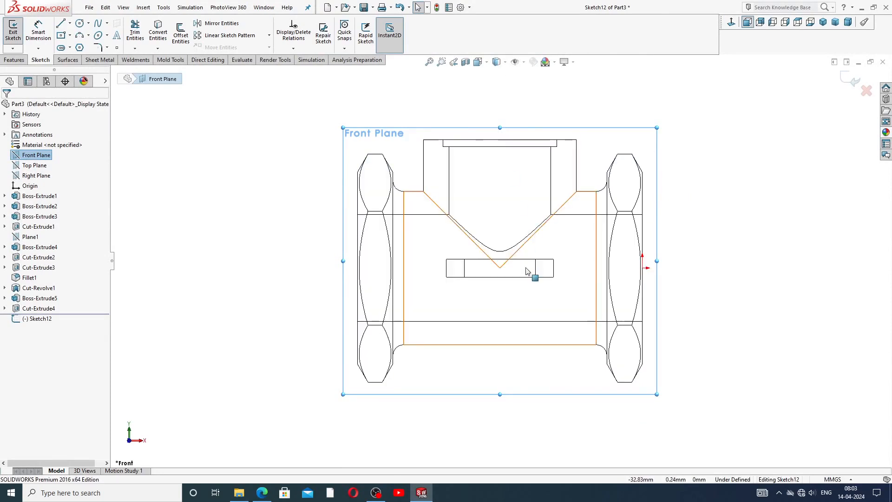
Sketch a closed four-line slanted wall profile from the inner plate's lower edge to the bore's lower line and the plate's upper right corner
{"action": "scroll", "coordinate": [527, 272], "scroll_direction": "down", "scroll_amount": 2}
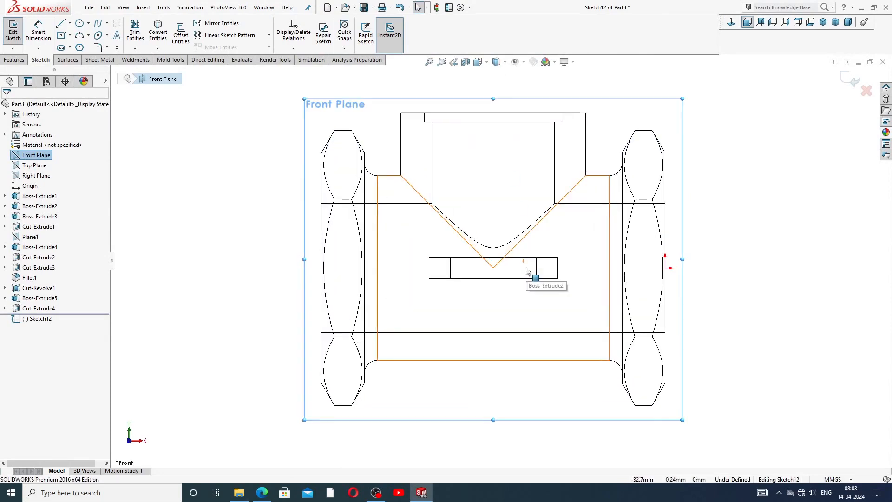
{"action": "left_click", "coordinate": [61, 23]}
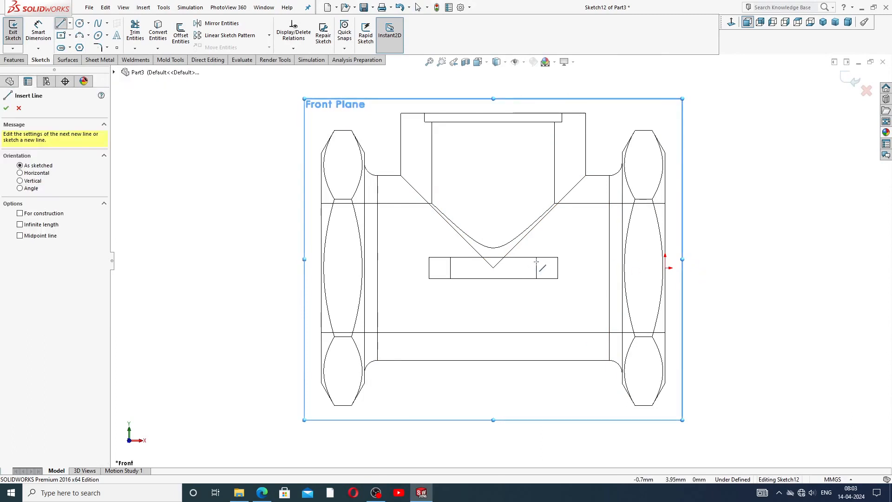
{"action": "left_click", "coordinate": [546, 279]}
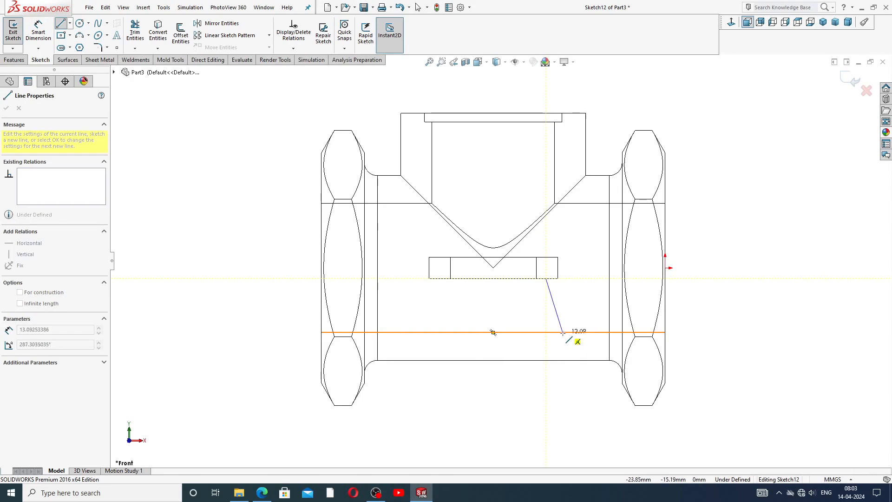
{"action": "left_click", "coordinate": [563, 333]}
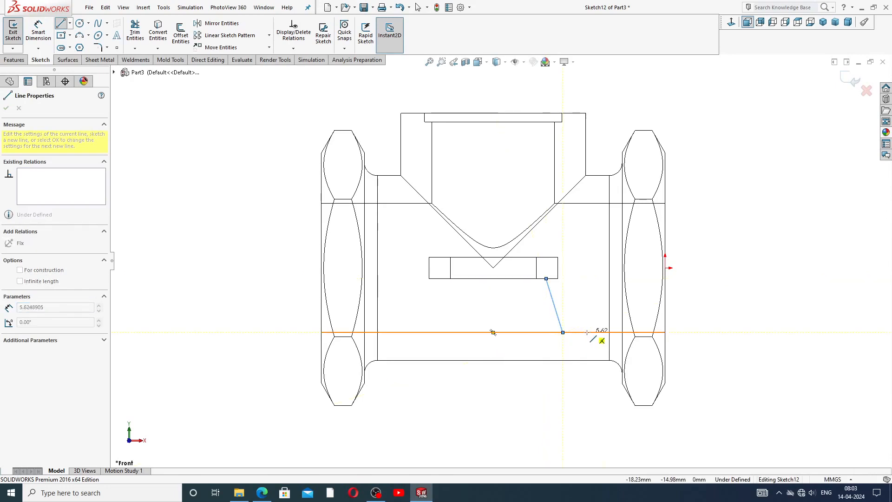
{"action": "left_click", "coordinate": [587, 333]}
{"action": "left_click", "coordinate": [558, 257]}
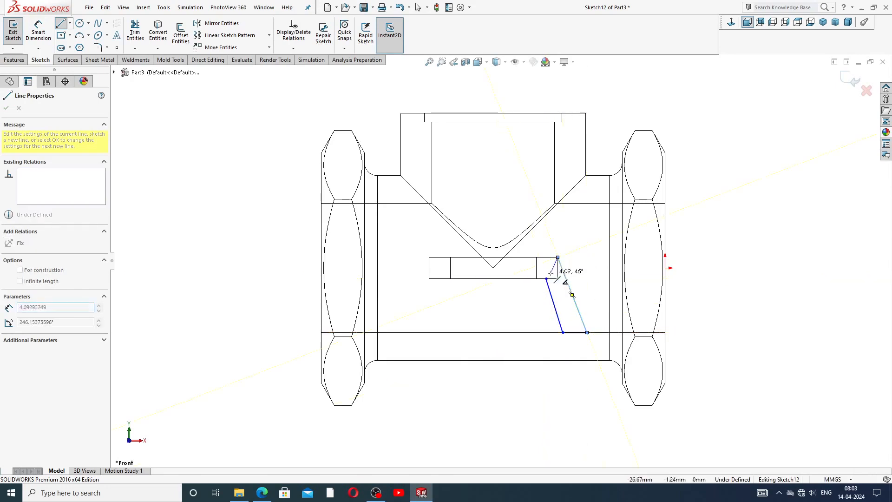
{"action": "left_click", "coordinate": [546, 278]}
{"action": "right_click", "coordinate": [576, 276]}
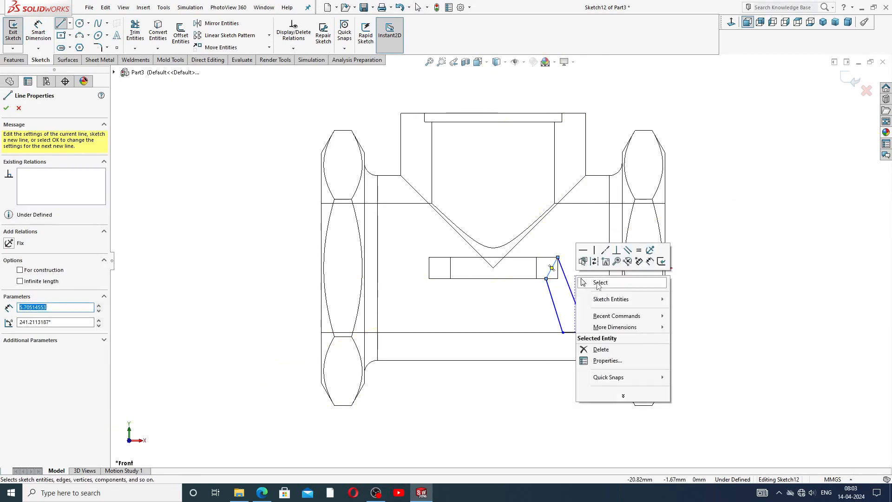
{"action": "left_click", "coordinate": [598, 283]}
Make the two long slanted lines of the wall profile parallel
{"action": "left_click", "coordinate": [555, 303]}
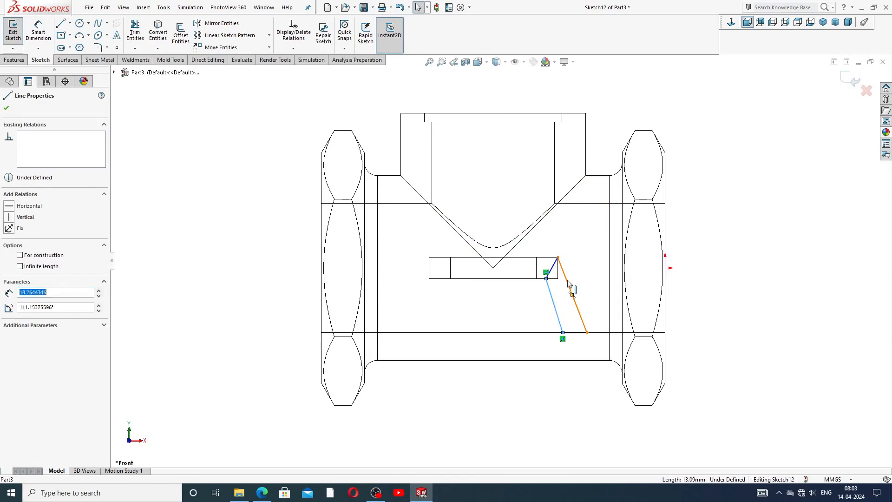
{"action": "left_click", "coordinate": [571, 285], "text": "ctrl"}
{"action": "left_click", "coordinate": [638, 241]}
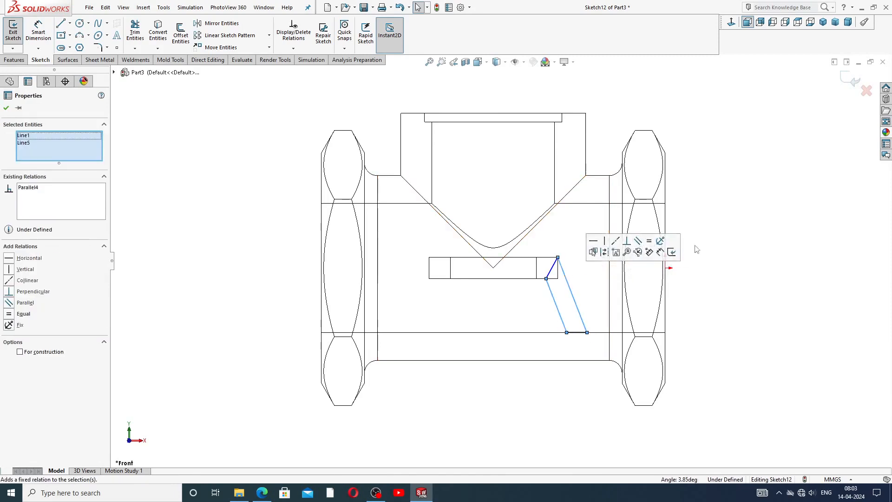
{"action": "left_click", "coordinate": [740, 252]}
Dimension the wall profile's short bottom line as 5 mm
{"action": "scroll", "coordinate": [581, 309], "scroll_direction": "down", "scroll_amount": 2}
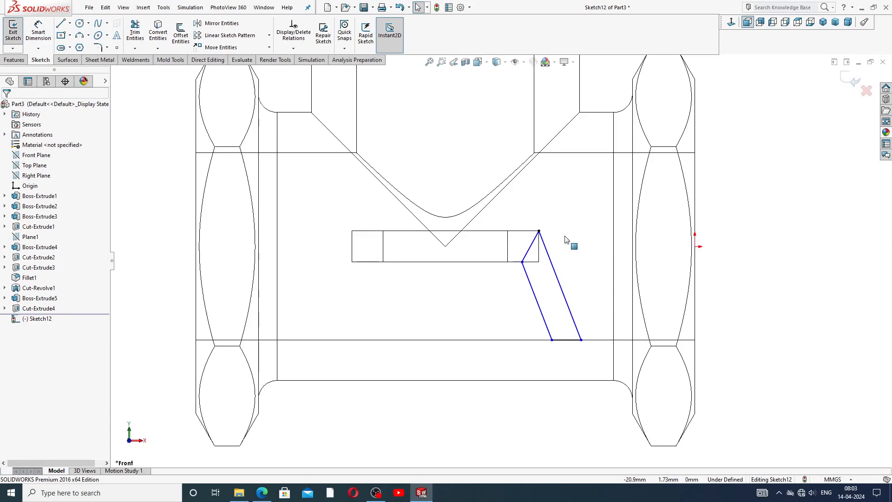
{"action": "left_click", "coordinate": [38, 30]}
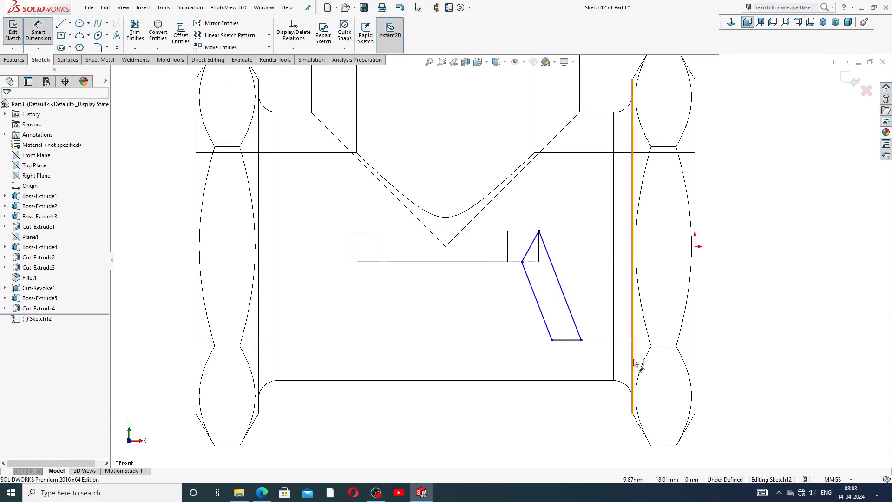
{"action": "scroll", "coordinate": [568, 351], "scroll_direction": "down", "scroll_amount": 2}
{"action": "left_click", "coordinate": [571, 328]}
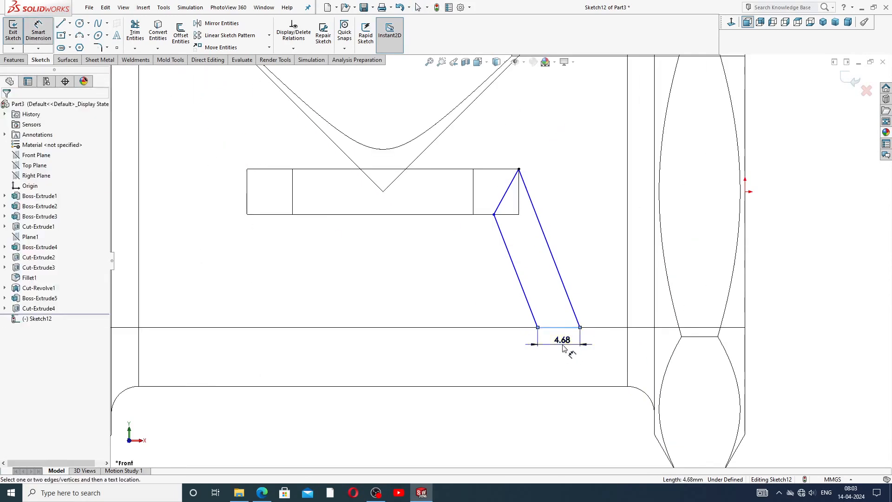
{"action": "left_click", "coordinate": [564, 348]}
{"action": "type", "text": "5"}
{"action": "key", "text": "Return"}
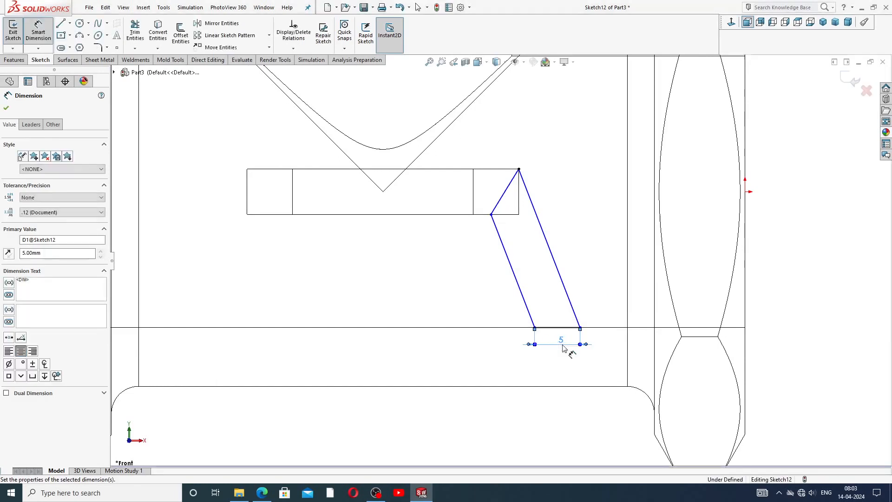
{"action": "left_click", "coordinate": [765, 270]}
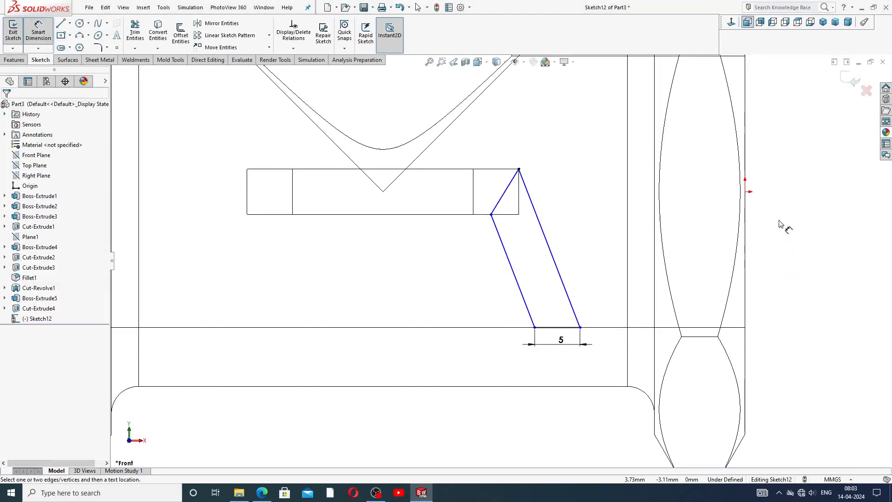
Dimension the angle between the inner plate's lower edge and the inner slanted line as 110°
{"action": "left_click", "coordinate": [486, 214]}
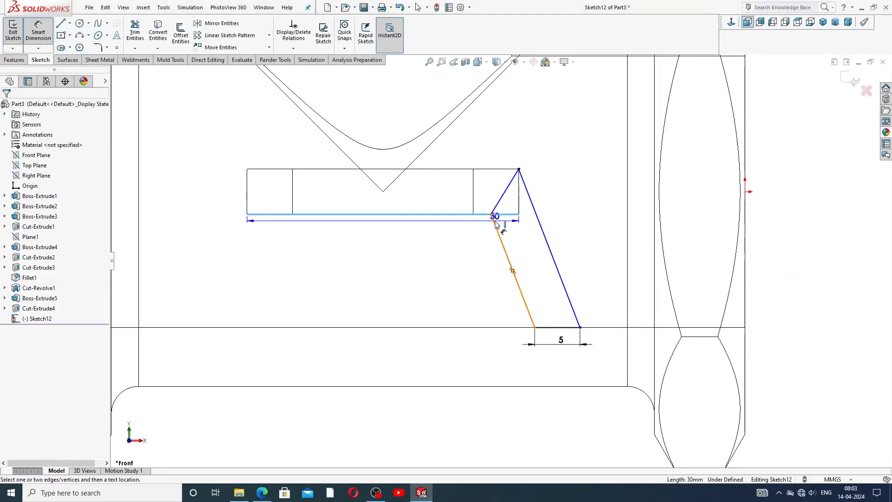
{"action": "left_click", "coordinate": [497, 225]}
{"action": "left_click", "coordinate": [474, 240]}
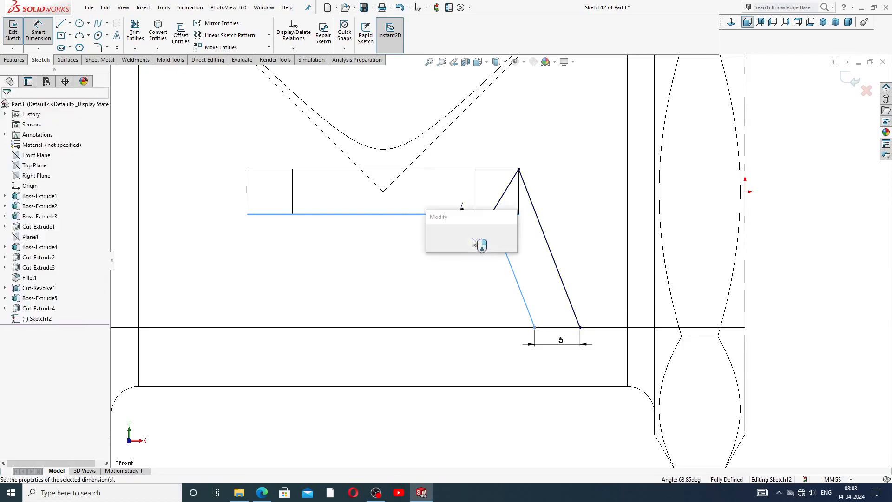
{"action": "type", "text": "110"}
{"action": "key", "text": "Return"}
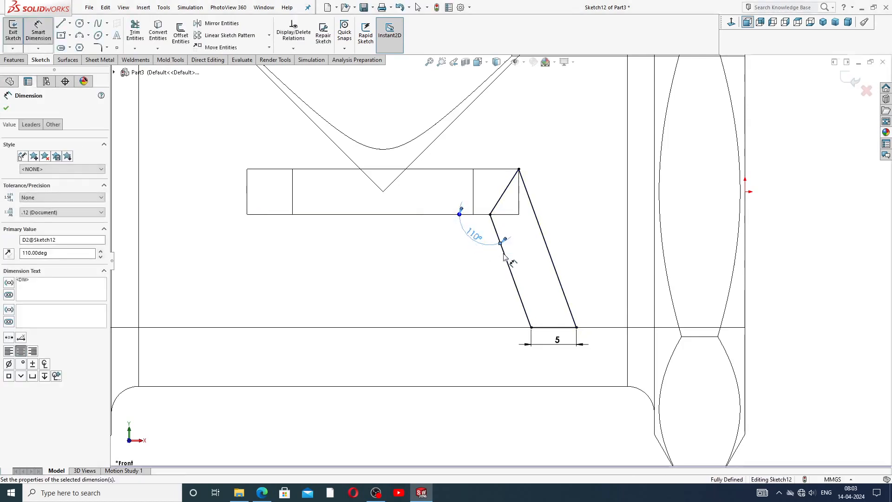
{"action": "right_click", "coordinate": [776, 164]}
{"action": "left_click", "coordinate": [799, 138]}
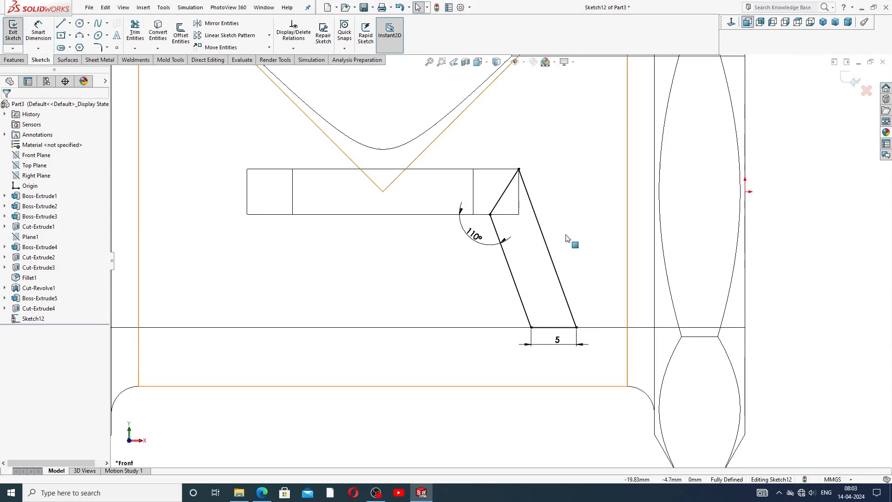
Extrude the slanted wall profile 30 mm with the Mid Plane end condition and merged result, consulting the valve body drawing PDF
{"action": "scroll", "coordinate": [535, 195], "scroll_direction": "up", "scroll_amount": 2}
{"action": "scroll", "coordinate": [533, 190], "scroll_direction": "up", "scroll_amount": 2}
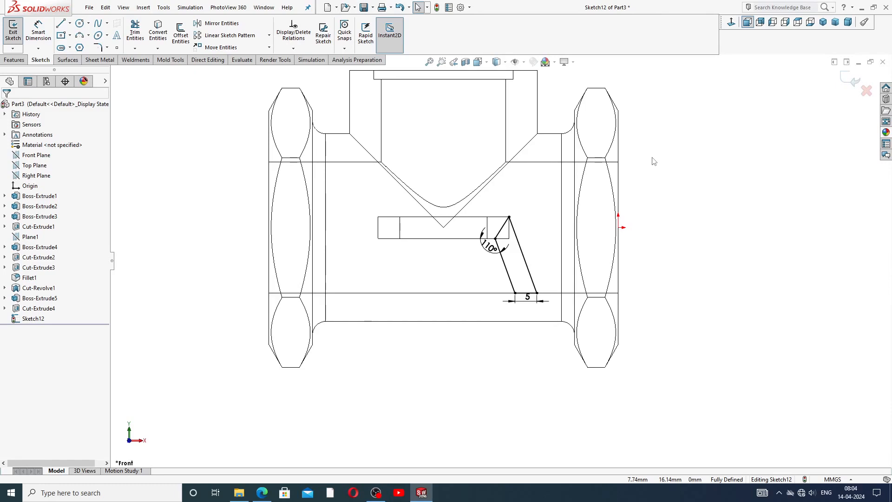
{"action": "left_click", "coordinate": [15, 61]}
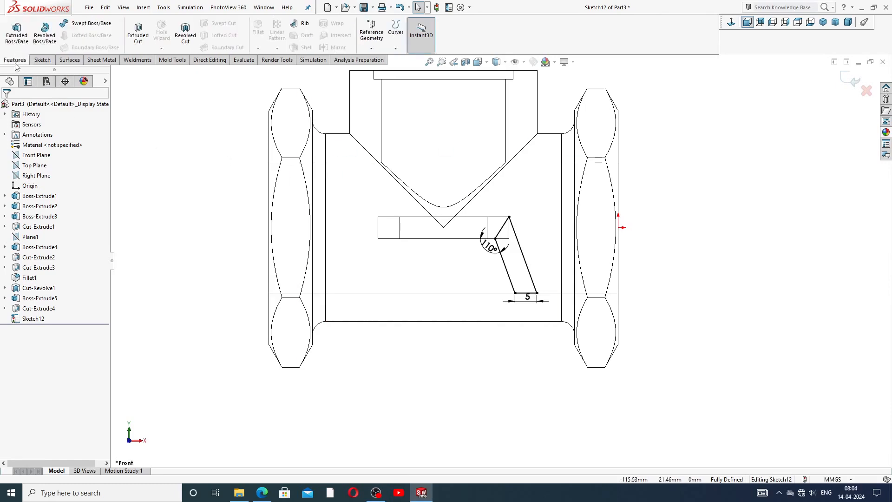
{"action": "left_click", "coordinate": [16, 33]}
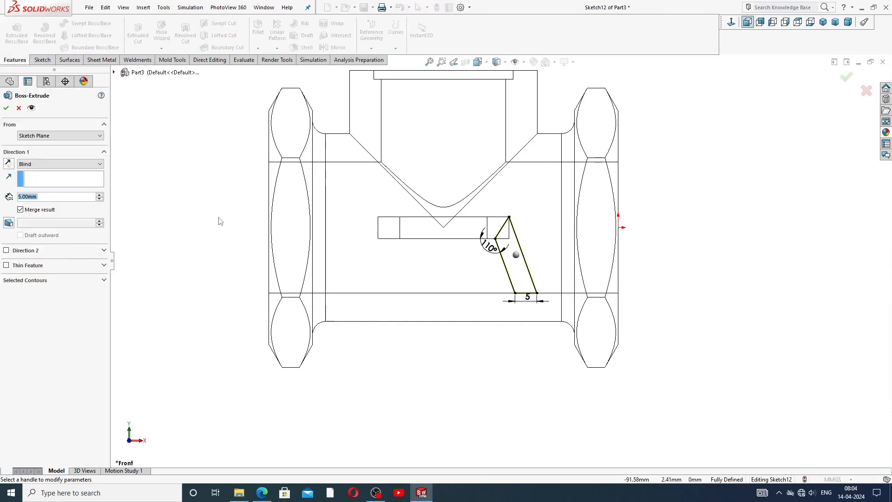
{"action": "left_click", "coordinate": [51, 164]}
{"action": "left_click", "coordinate": [44, 217]}
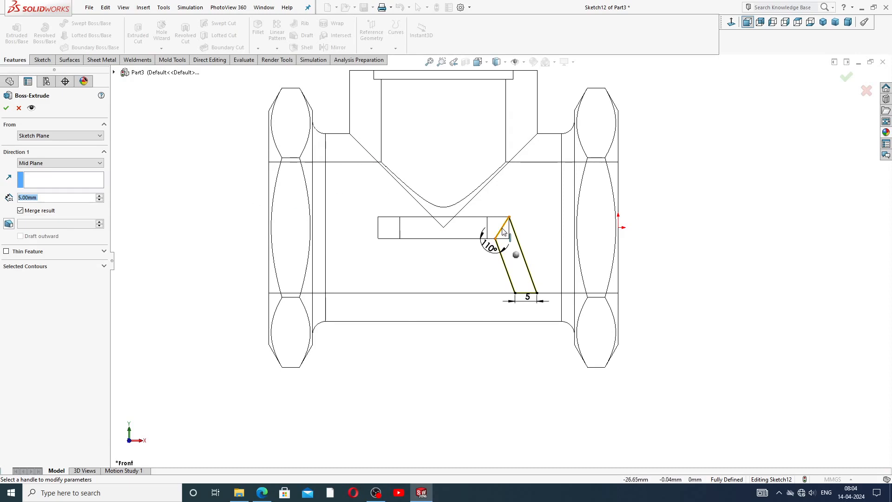
{"action": "middle_click_drag", "start_coordinate": [504, 235], "coordinate": [459, 243]}
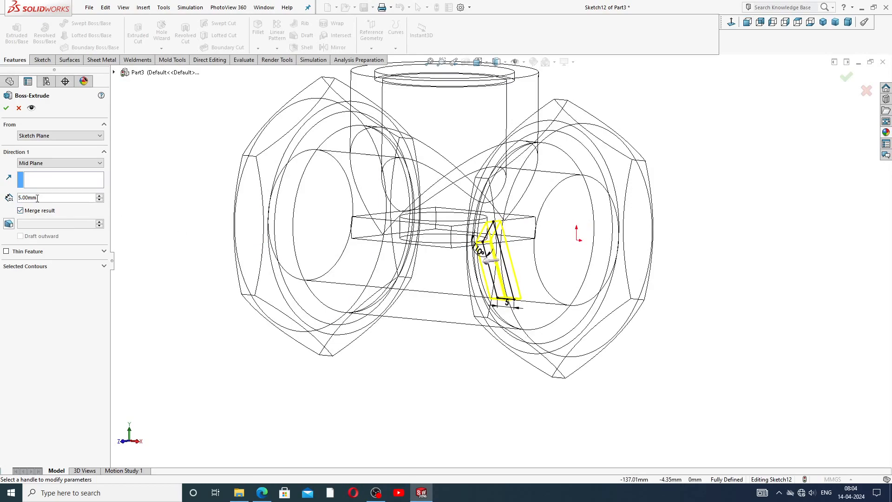
{"action": "type", "text": "30"}
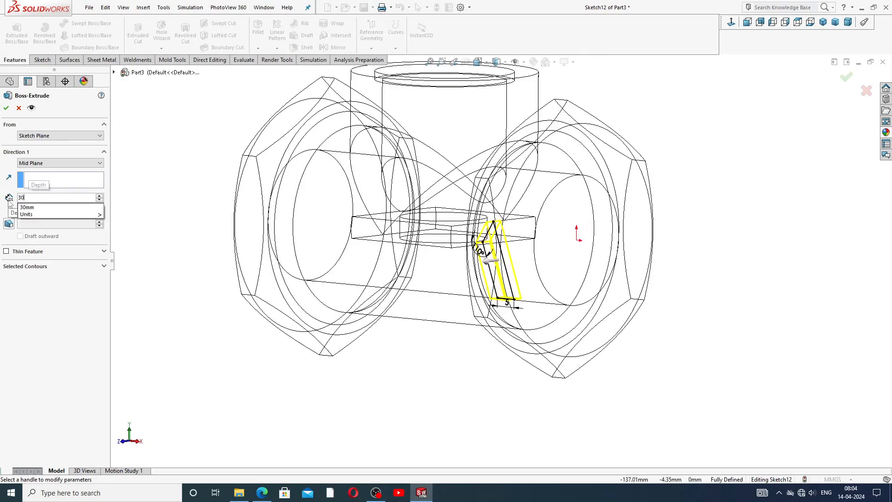
{"action": "key", "text": "Return"}
{"action": "middle_click_drag", "start_coordinate": [388, 206], "coordinate": [418, 263]}
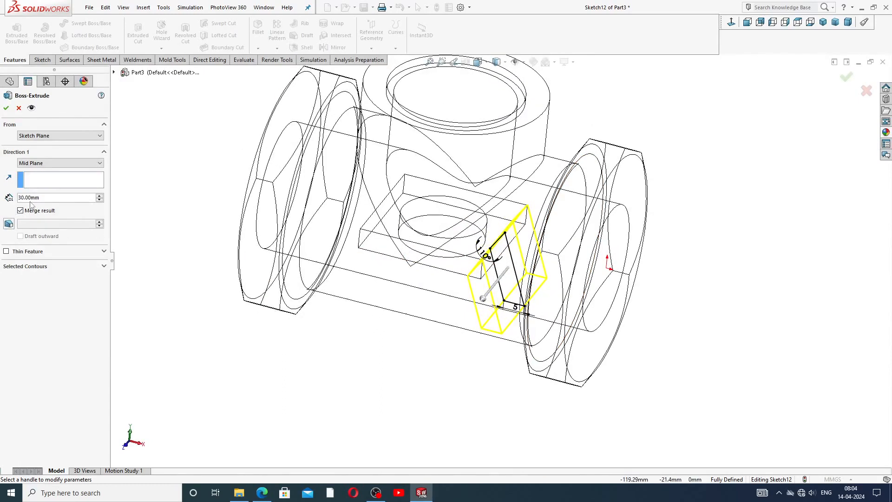
{"action": "left_click", "coordinate": [423, 488]}
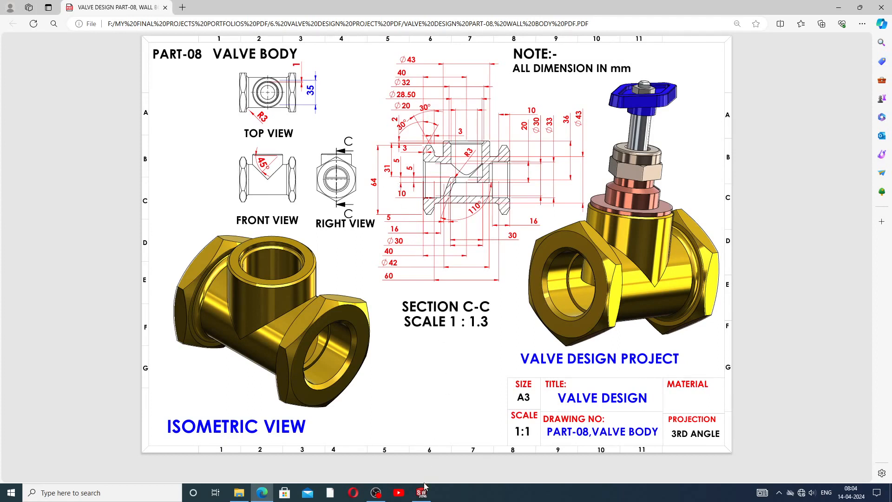
{"action": "left_click", "coordinate": [423, 491]}
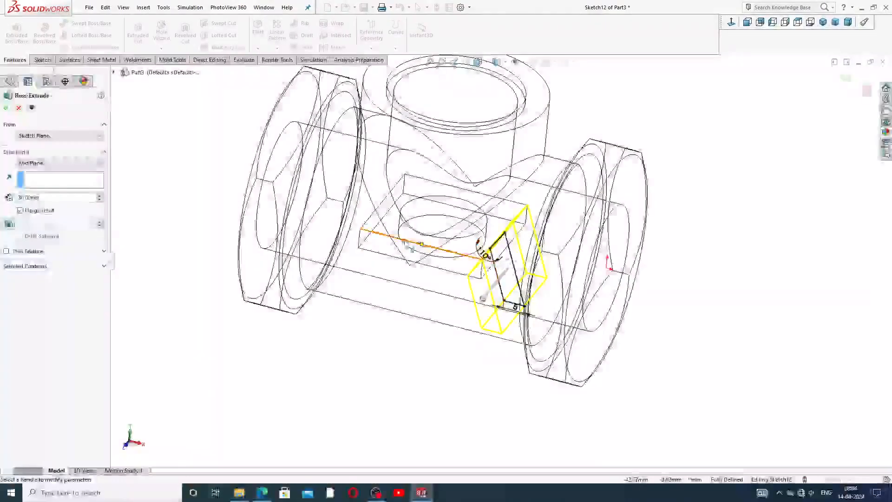
{"action": "left_click", "coordinate": [6, 108]}
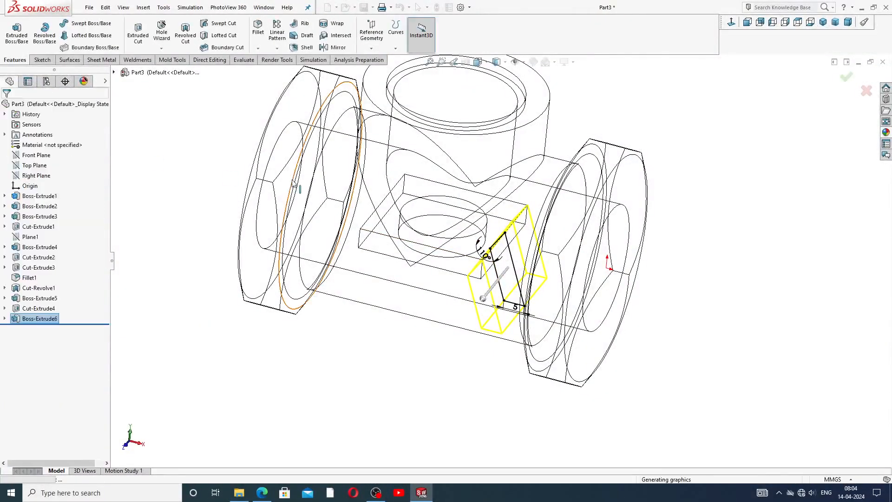
Fillet the two adjacent corner edges where the inner plate meets the slanted wall with a 3 mm radius
{"action": "middle_click_drag", "start_coordinate": [571, 265], "coordinate": [576, 212]}
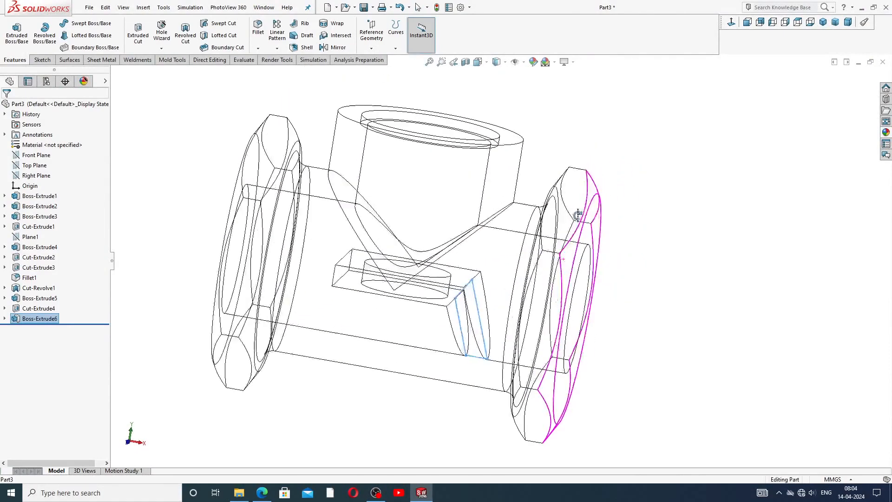
{"action": "scroll", "coordinate": [497, 332], "scroll_direction": "down", "scroll_amount": 3}
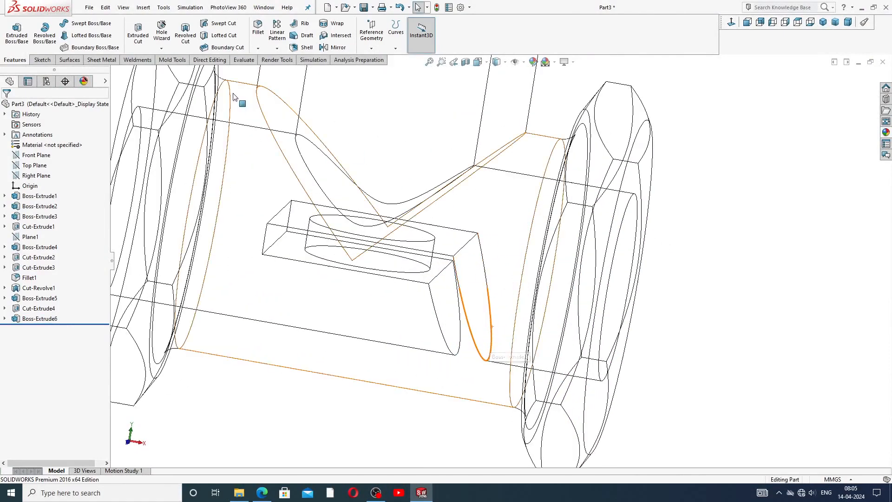
{"action": "left_click", "coordinate": [258, 42]}
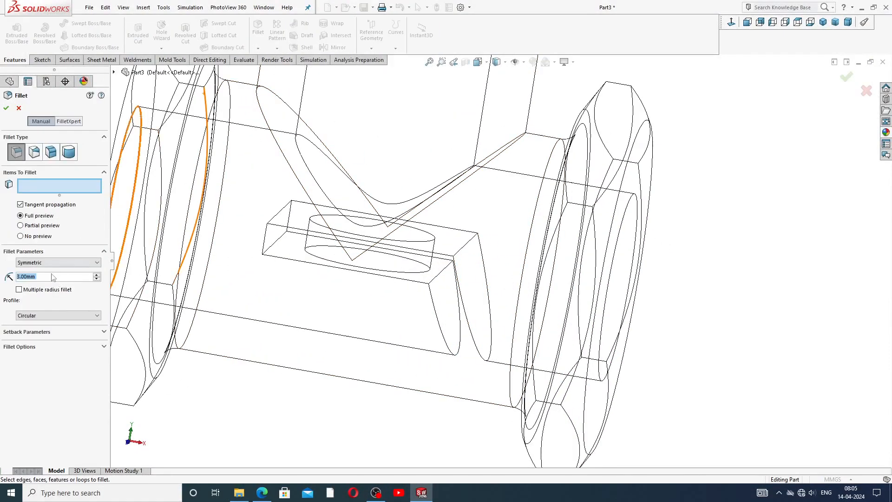
{"action": "left_click", "coordinate": [463, 251]}
{"action": "left_click", "coordinate": [439, 276]}
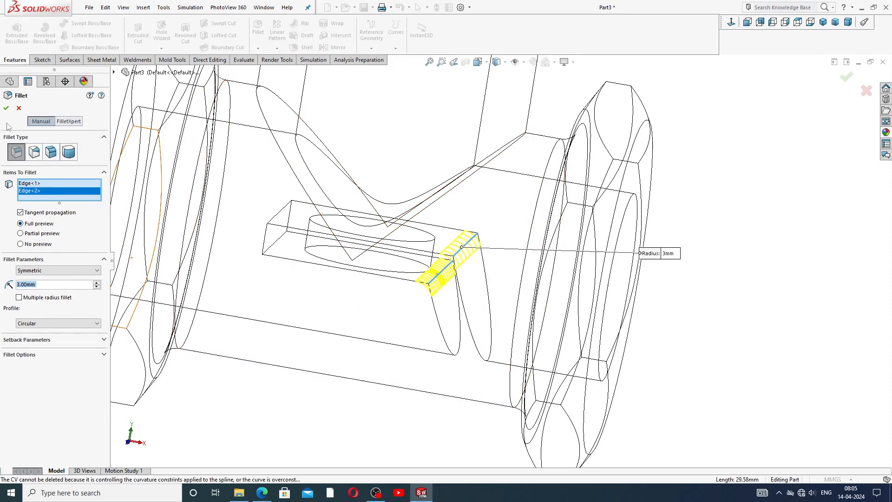
{"action": "left_click", "coordinate": [6, 108]}
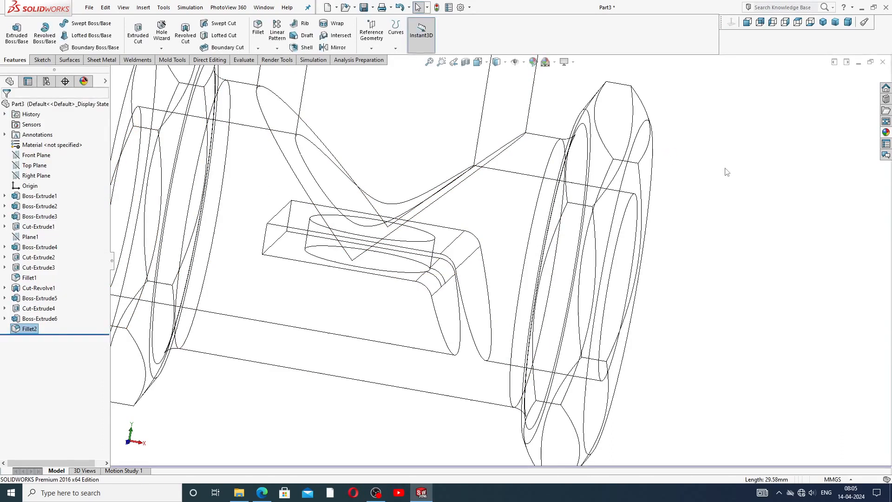
Change the display style to Shaded With Edges and view the inner plate through the hexagonal end's bore
{"action": "scroll", "coordinate": [459, 184], "scroll_direction": "up", "scroll_amount": 8}
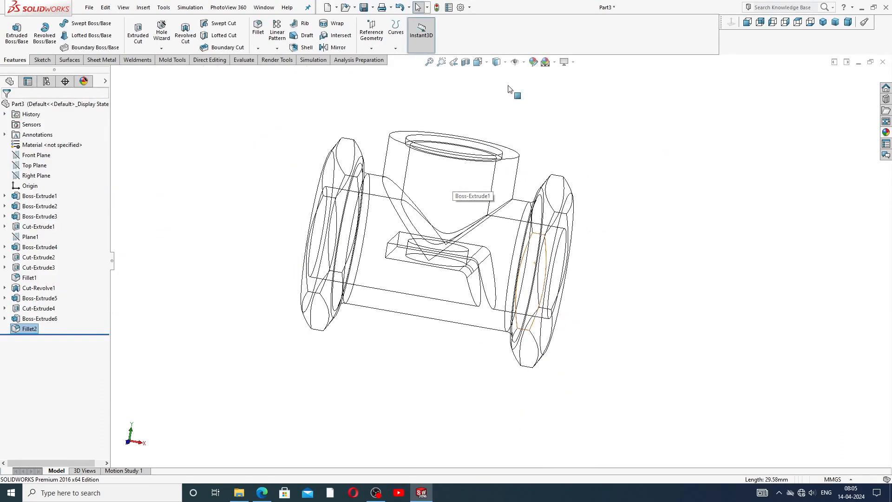
{"action": "left_click", "coordinate": [505, 62]}
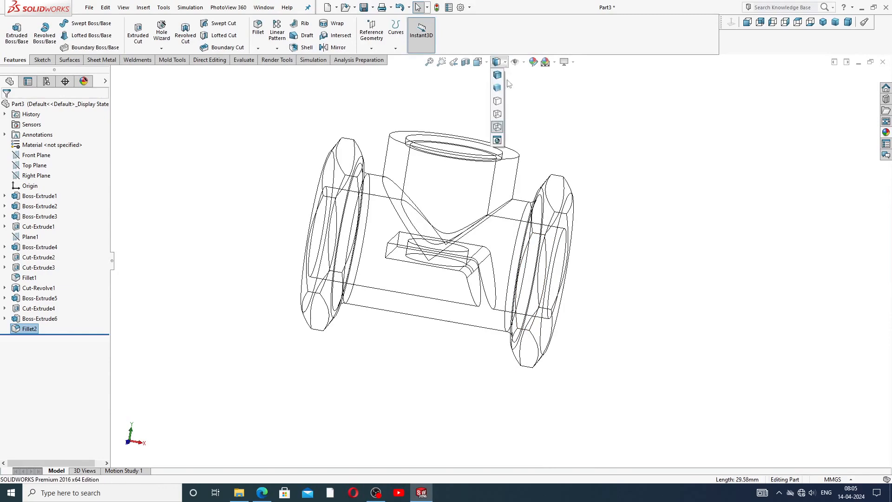
{"action": "left_click", "coordinate": [497, 78]}
{"action": "mouse_move", "coordinate": [577, 200]}
{"action": "middle_mouse_down"}
{"action": "mouse_move", "coordinate": [511, 139]}
{"action": "mouse_move", "coordinate": [506, 162]}
{"action": "mouse_move", "coordinate": [479, 195]}
{"action": "mouse_move", "coordinate": [470, 279]}
{"action": "mouse_move", "coordinate": [502, 222]}
{"action": "mouse_move", "coordinate": [461, 243]}
{"action": "mouse_move", "coordinate": [545, 231]}
{"action": "mouse_move", "coordinate": [547, 248]}
{"action": "mouse_move", "coordinate": [470, 241]}
{"action": "middle_mouse_up"}
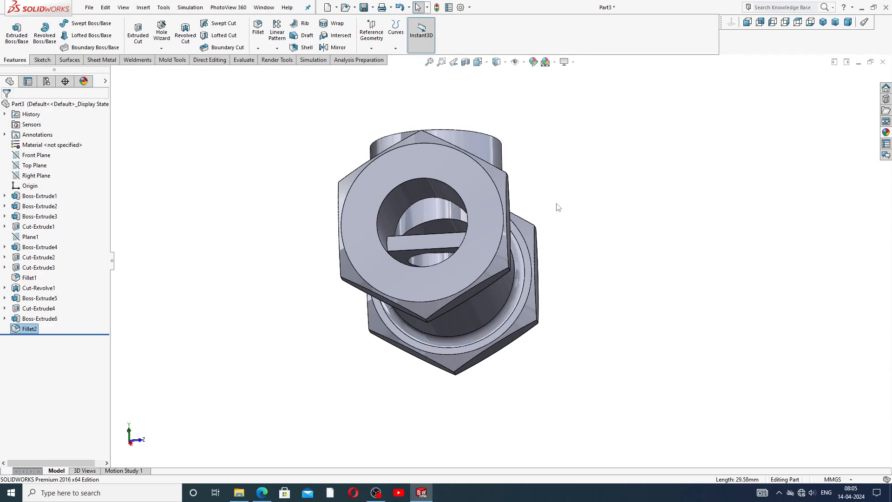
Start a sketch on the inner plate's underside, viewed normal to that face, with the display style changed to Wireframe
{"action": "scroll", "coordinate": [442, 248], "scroll_direction": "down", "scroll_amount": 3}
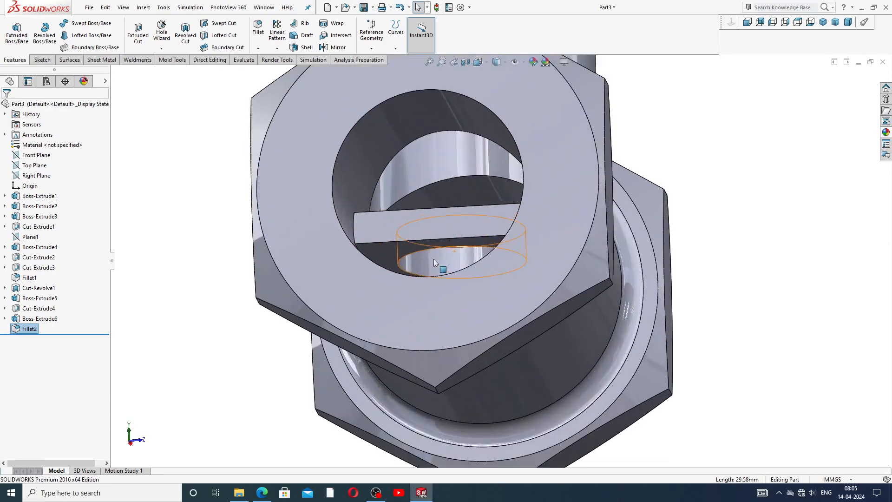
{"action": "left_click", "coordinate": [392, 250]}
{"action": "left_click", "coordinate": [442, 220]}
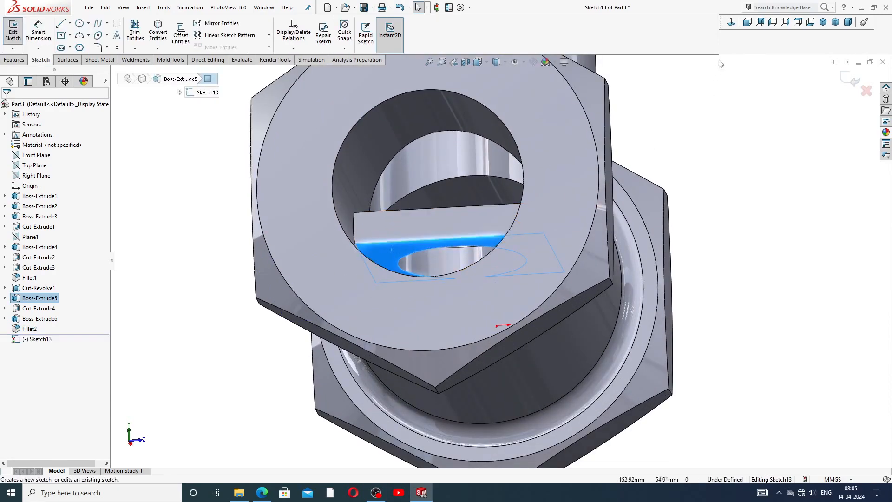
{"action": "left_click", "coordinate": [732, 24]}
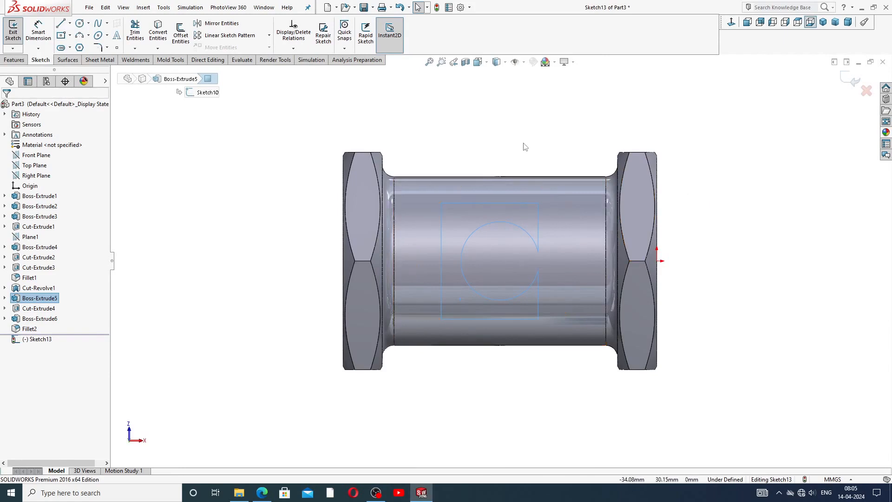
{"action": "left_click", "coordinate": [497, 61]}
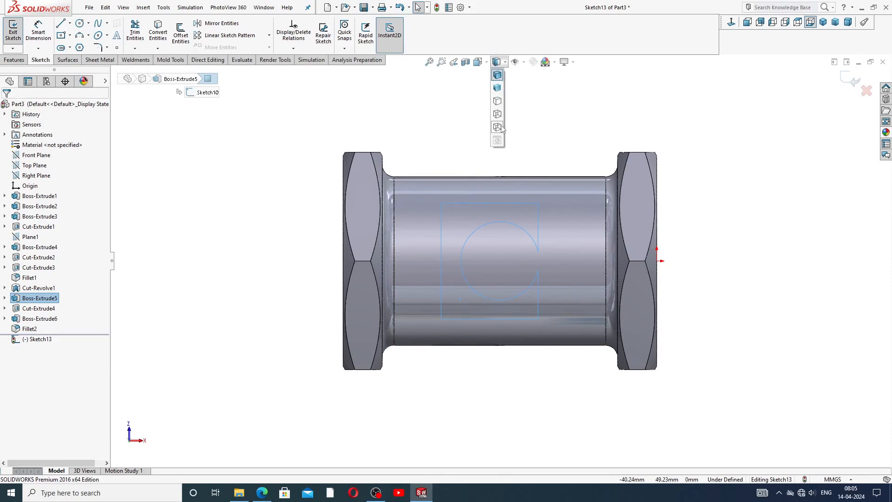
{"action": "left_click", "coordinate": [497, 127]}
{"action": "scroll", "coordinate": [504, 263], "scroll_direction": "down", "scroll_amount": 3}
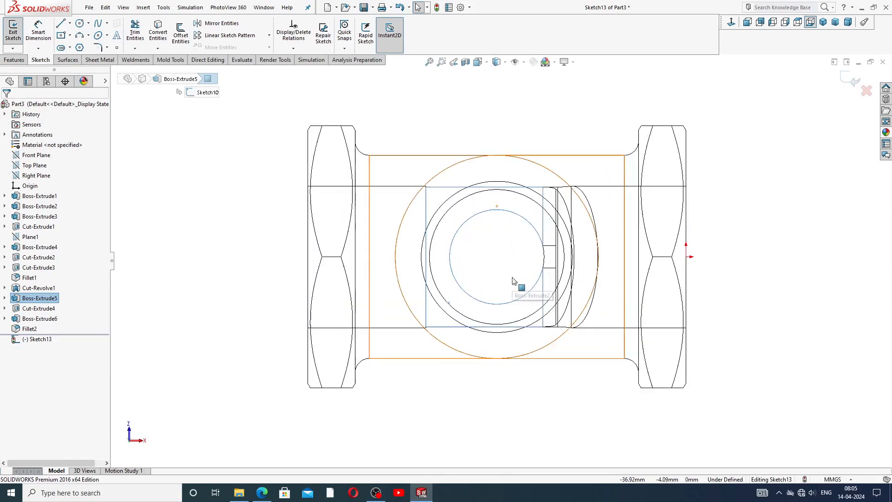
{"action": "scroll", "coordinate": [470, 205], "scroll_direction": "up", "scroll_amount": 2}
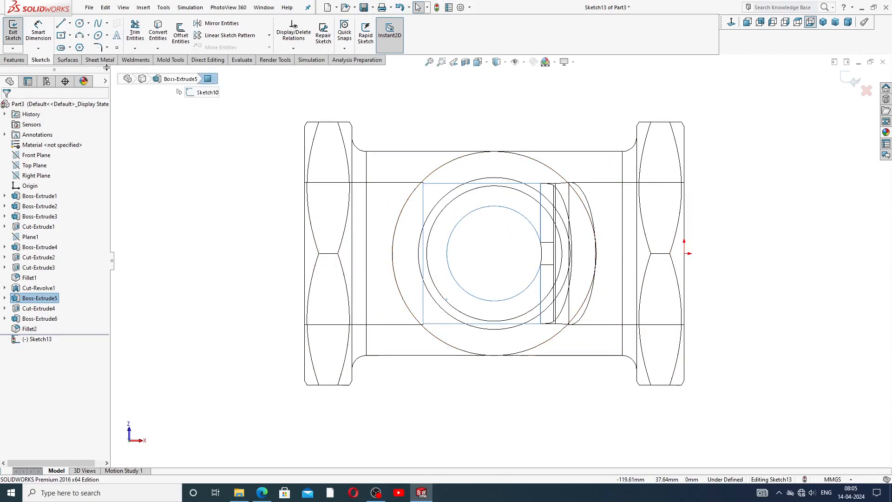
Sketch two circles about 39 mm and 24 mm in diameter, both centred on the plate's round opening
{"action": "left_click", "coordinate": [80, 24]}
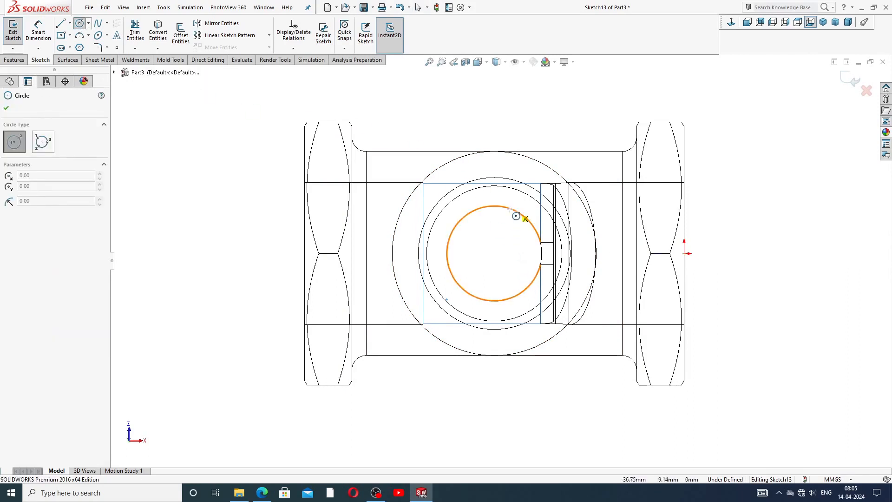
{"action": "left_click", "coordinate": [494, 253]}
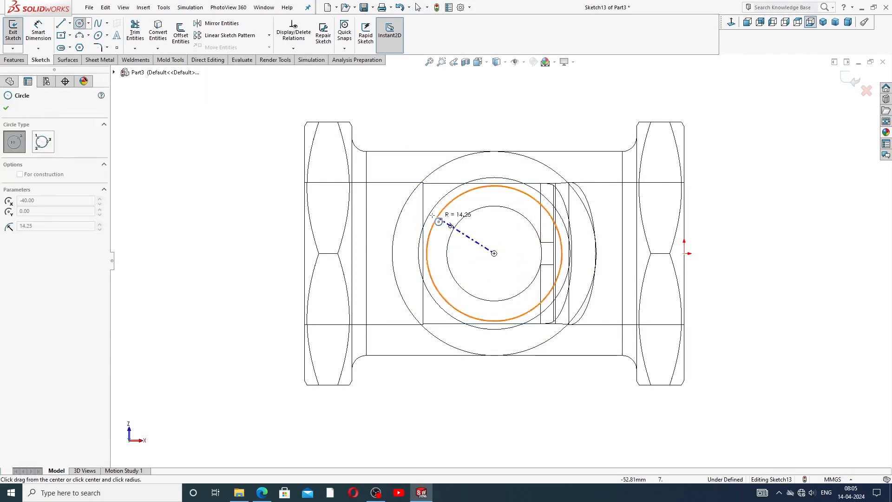
{"action": "left_click", "coordinate": [417, 218]}
{"action": "left_click", "coordinate": [494, 253]}
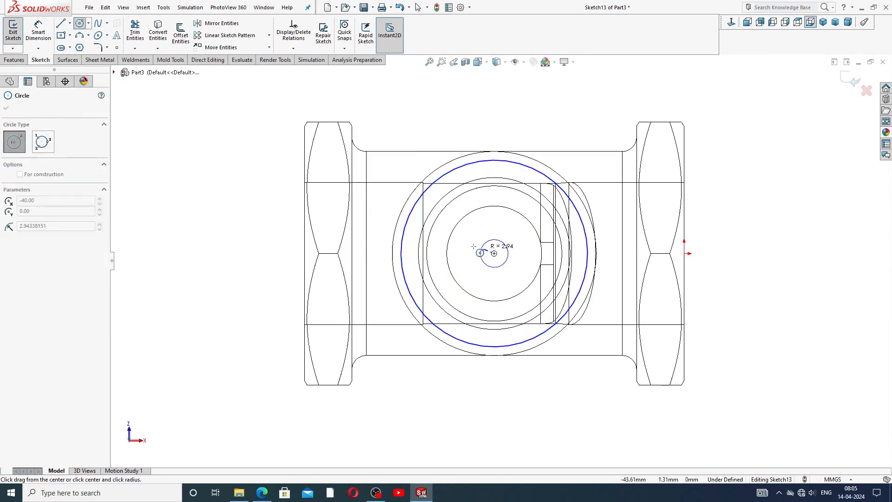
{"action": "left_click", "coordinate": [439, 239]}
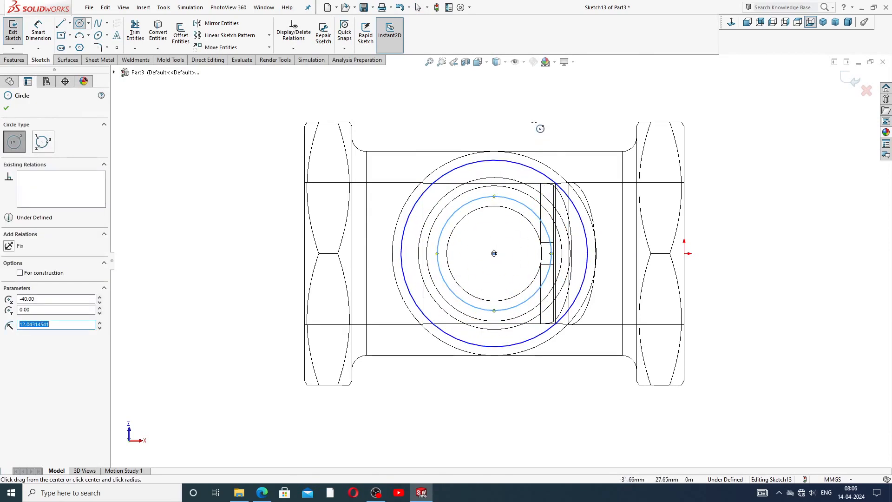
{"action": "right_click", "coordinate": [536, 123]}
{"action": "left_click", "coordinate": [561, 130]}
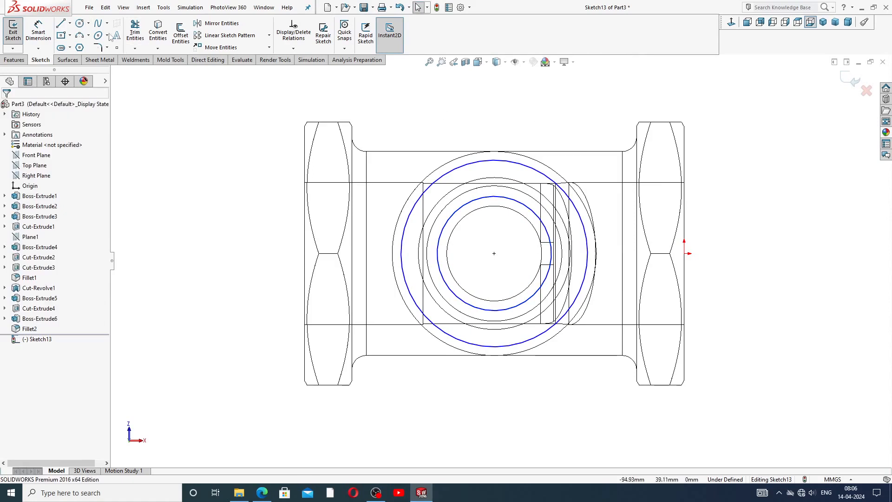
Dimension the outer circle's diameter as 42 mm
{"action": "left_click", "coordinate": [38, 31]}
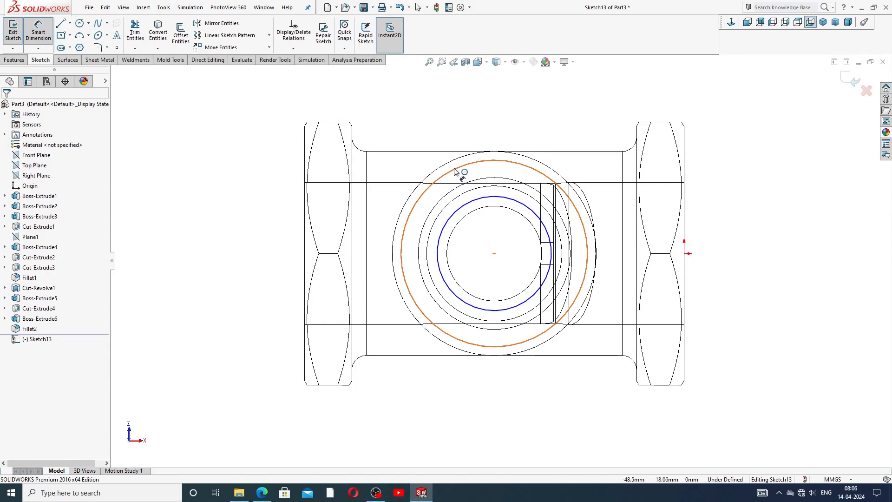
{"action": "left_click", "coordinate": [460, 173]}
{"action": "left_click", "coordinate": [384, 132]}
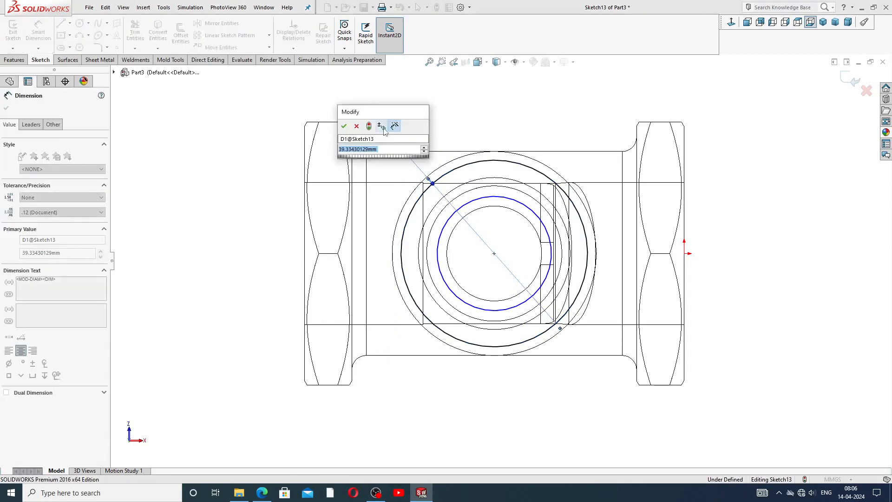
{"action": "type", "text": "42"}
{"action": "key", "text": "Return"}
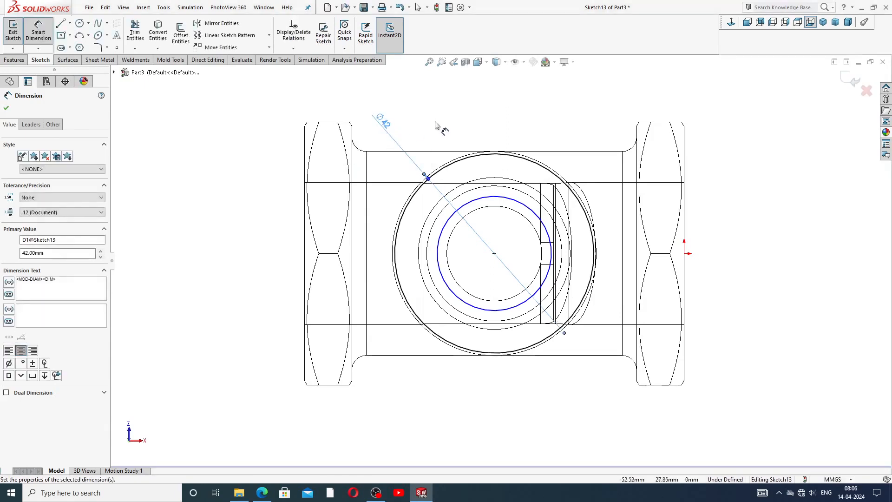
Dimension the inner circle's diameter as 30 mm and reposition the diameter dimension of the outer circle
{"action": "left_click", "coordinate": [470, 189]}
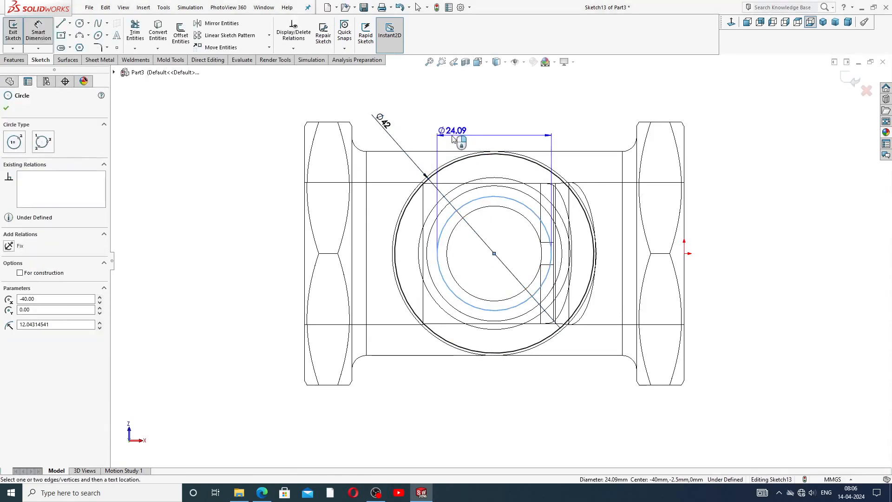
{"action": "left_click", "coordinate": [415, 137]}
{"action": "type", "text": "30"}
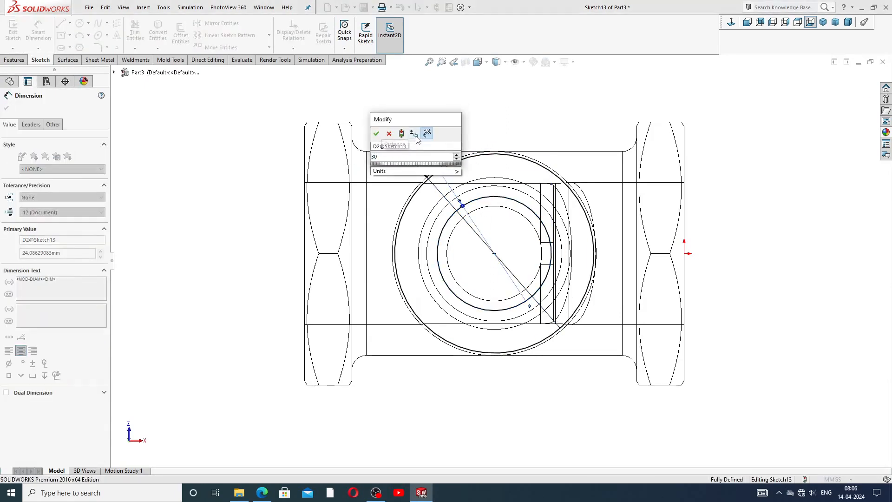
{"action": "key", "text": "Return"}
{"action": "right_click", "coordinate": [496, 125]}
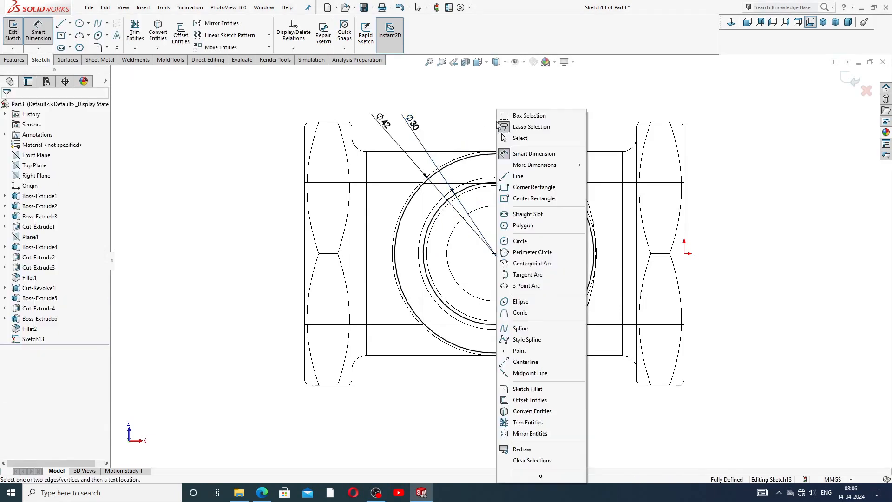
{"action": "left_click", "coordinate": [528, 138]}
{"action": "left_click_drag", "start_coordinate": [386, 133], "coordinate": [395, 172]}
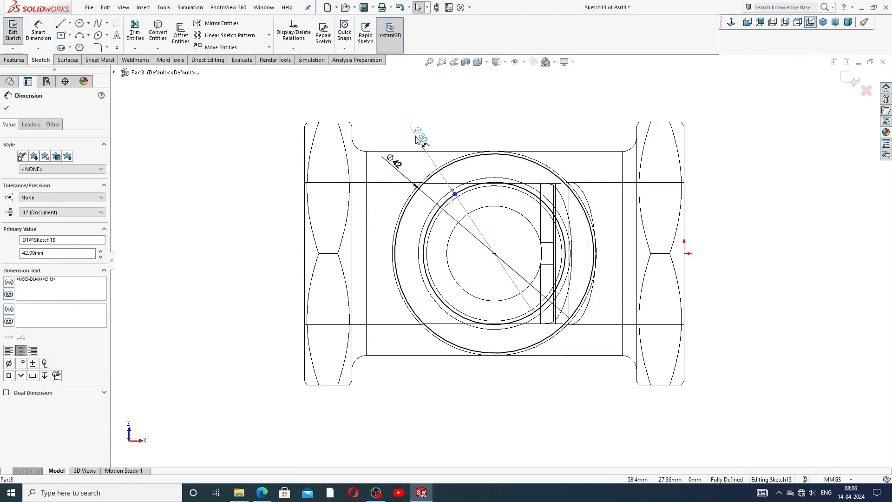
{"action": "left_click", "coordinate": [497, 202]}
Draw a vertical line through the common centre, spanning the outer circle from its uppermost to its lowermost point
{"action": "scroll", "coordinate": [497, 202], "scroll_direction": "down", "scroll_amount": 2}
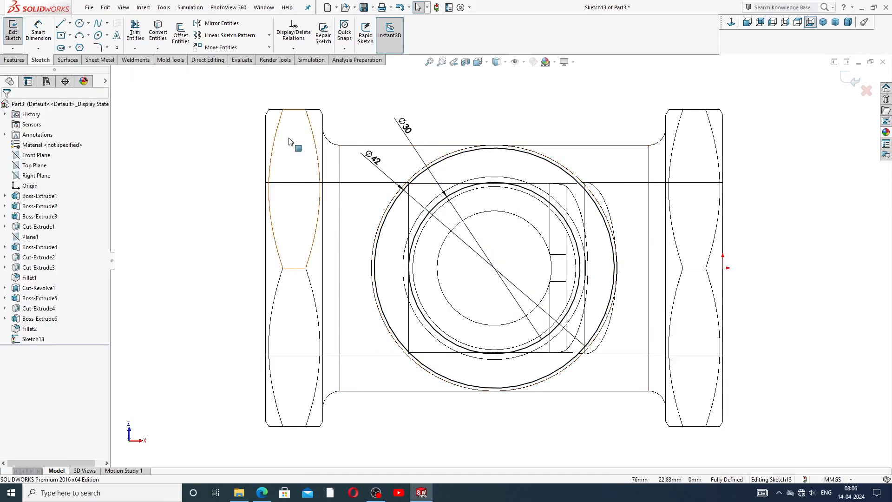
{"action": "left_click", "coordinate": [60, 23]}
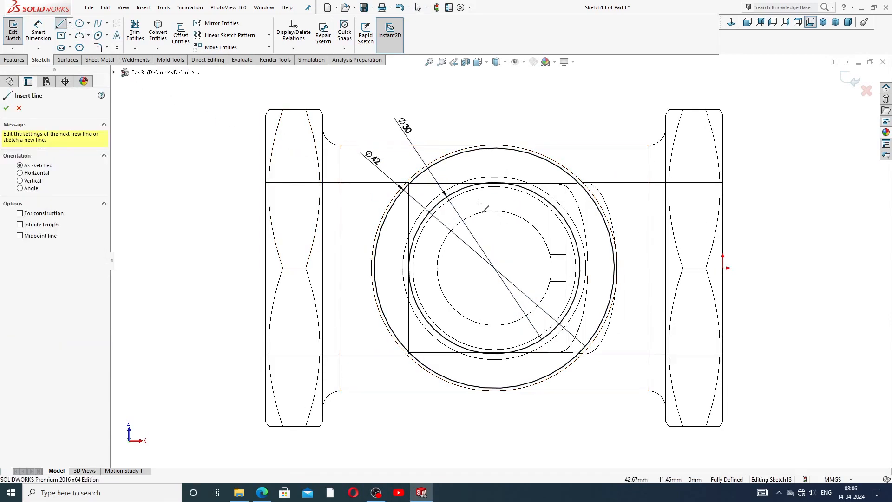
{"action": "left_click", "coordinate": [494, 148]}
{"action": "left_click", "coordinate": [494, 388]}
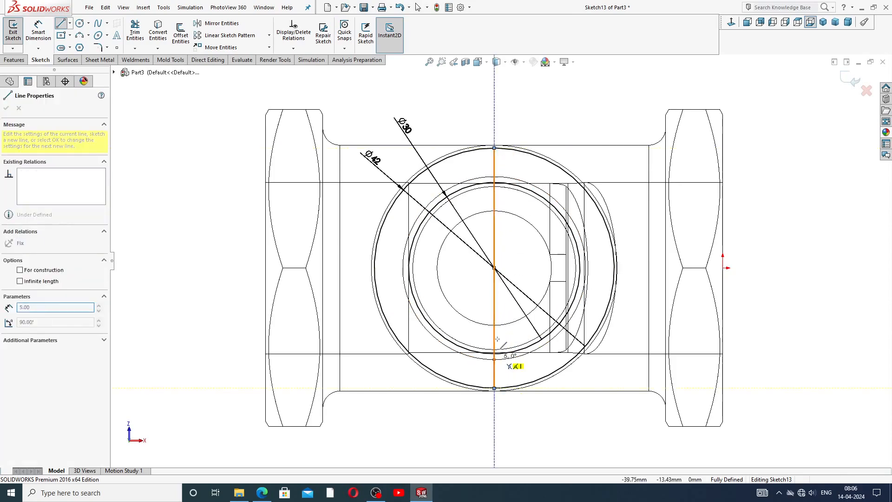
{"action": "right_click", "coordinate": [573, 101]}
{"action": "left_click", "coordinate": [593, 117]}
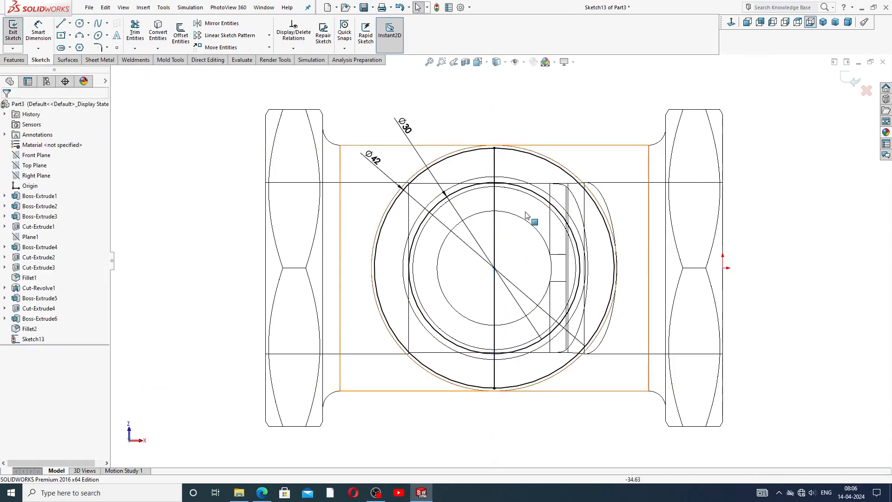
Trim the right halves of both circles and the line segment inside the inner circle to leave a closed half-ring profile
{"action": "scroll", "coordinate": [528, 216], "scroll_direction": "down", "scroll_amount": 2}
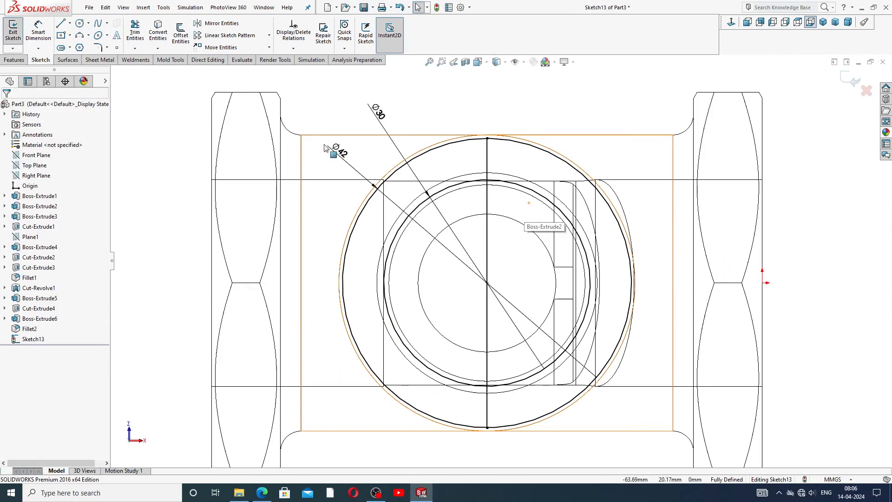
{"action": "left_click", "coordinate": [135, 33]}
{"action": "left_click", "coordinate": [554, 156]}
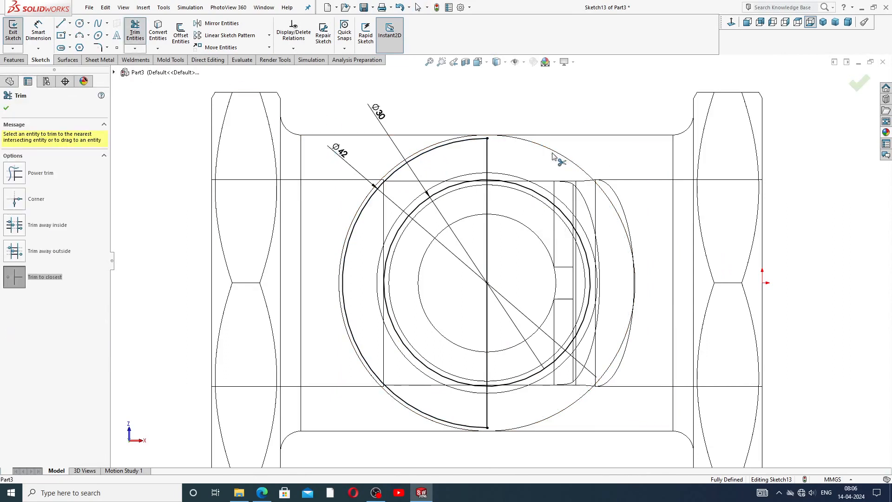
{"action": "left_click", "coordinate": [543, 196]}
{"action": "left_click", "coordinate": [487, 208]}
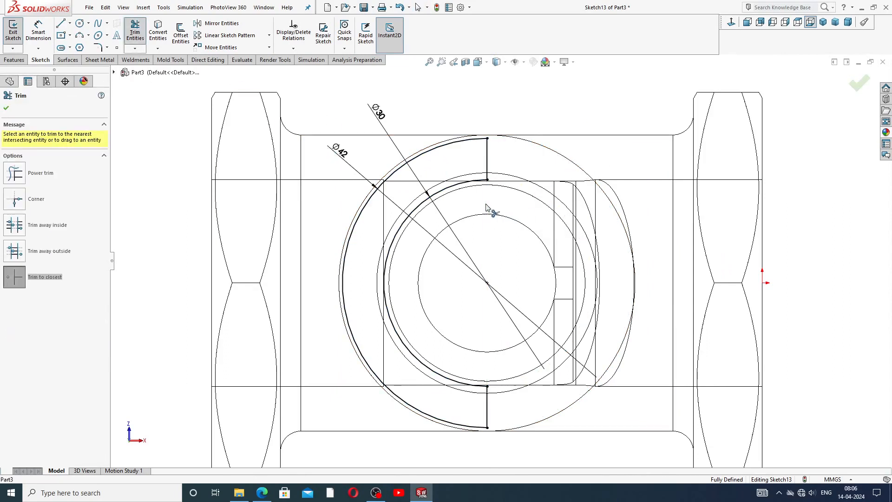
{"action": "right_click", "coordinate": [558, 108]}
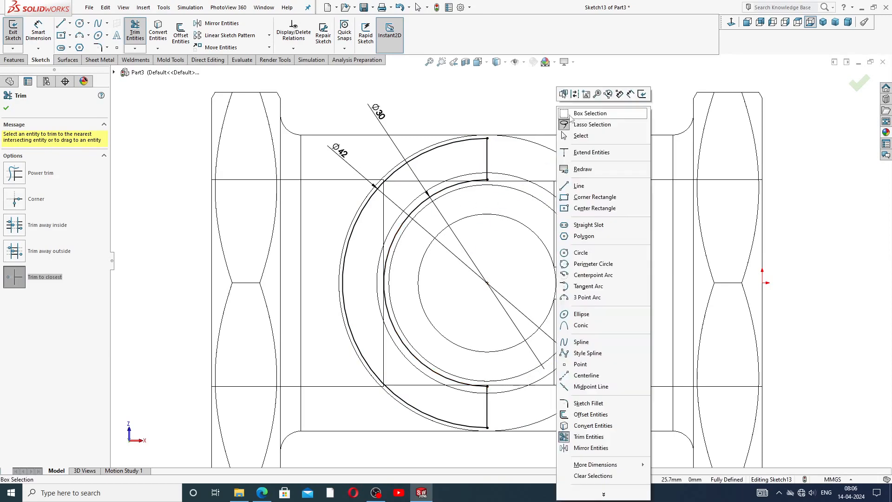
{"action": "left_click", "coordinate": [581, 136]}
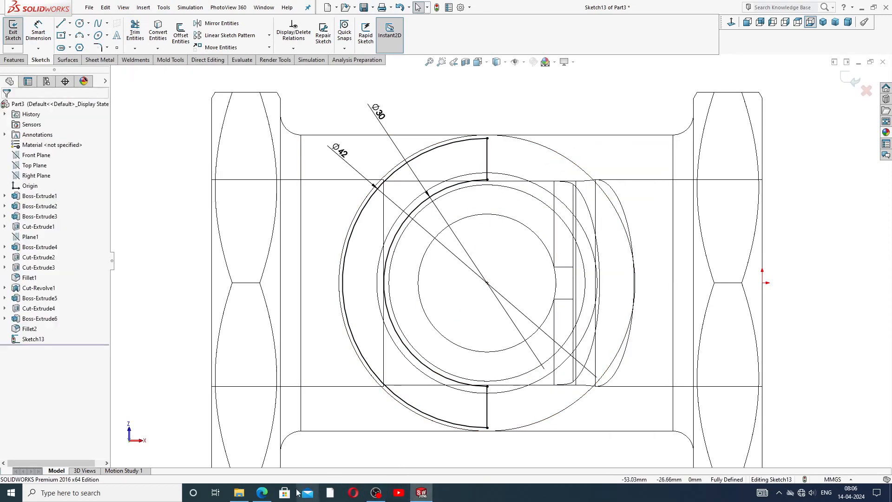
Check the valve body drawing and extrude the half-ring profile 20 mm upward with a reversed blind extrusion, merged with the body
{"action": "left_click", "coordinate": [262, 493]}
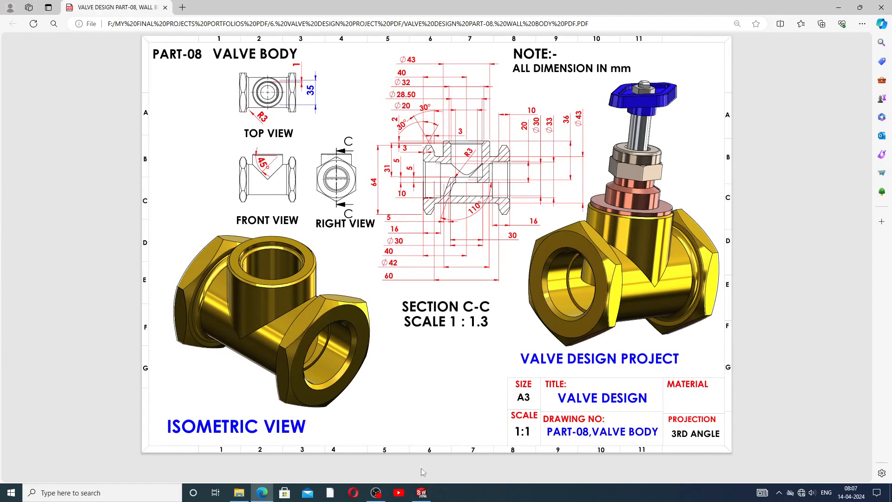
{"action": "left_click", "coordinate": [421, 492]}
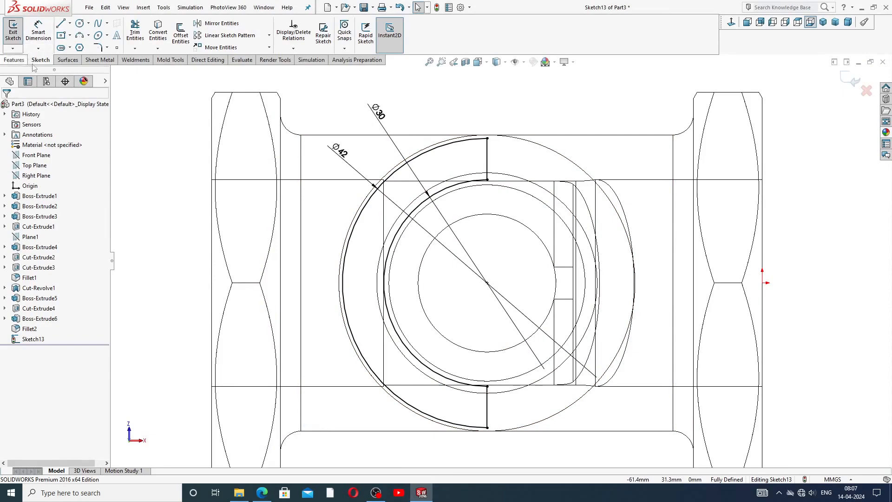
{"action": "left_click", "coordinate": [14, 60]}
{"action": "left_click", "coordinate": [17, 35]}
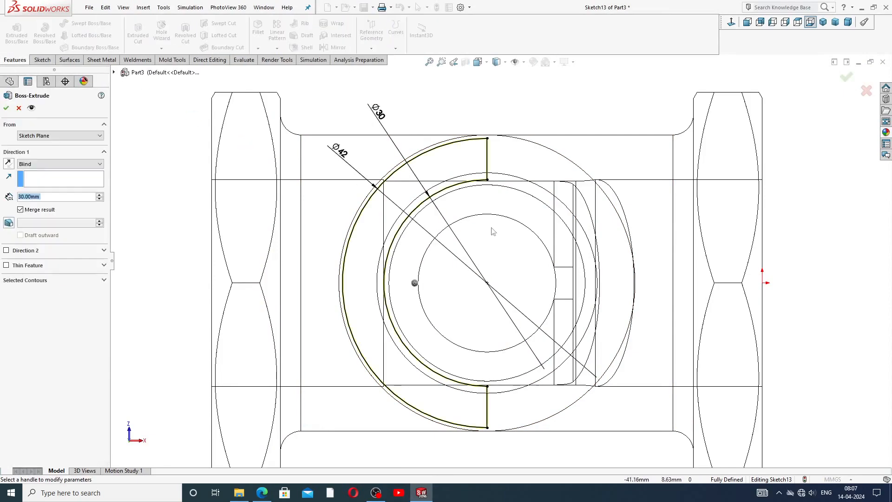
{"action": "middle_click_drag", "start_coordinate": [481, 235], "coordinate": [467, 278]}
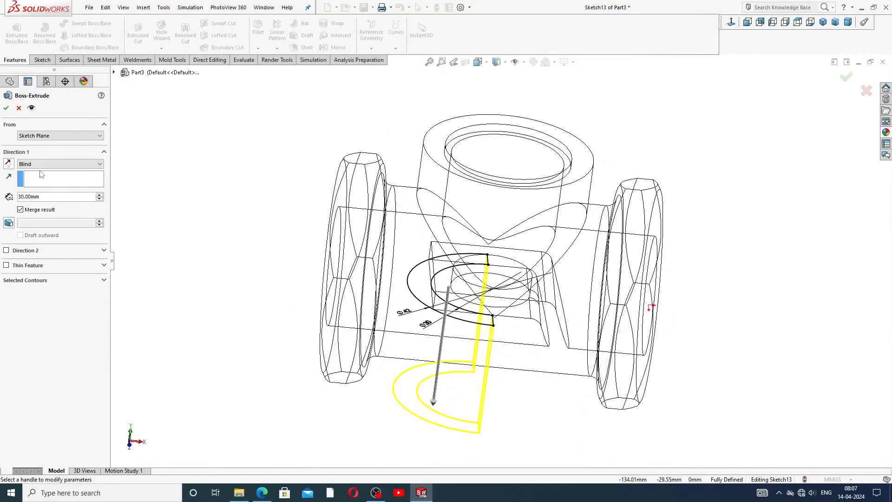
{"action": "left_click", "coordinate": [9, 164]}
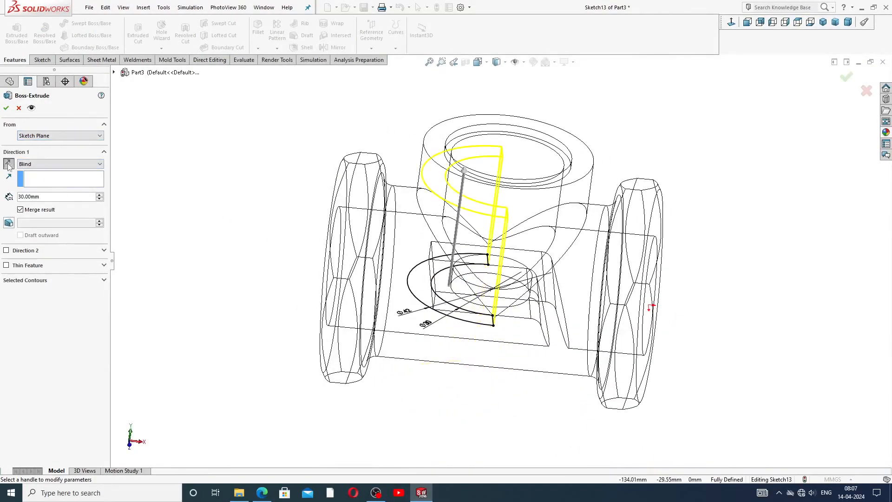
{"action": "middle_click_drag", "start_coordinate": [230, 187], "coordinate": [270, 195]}
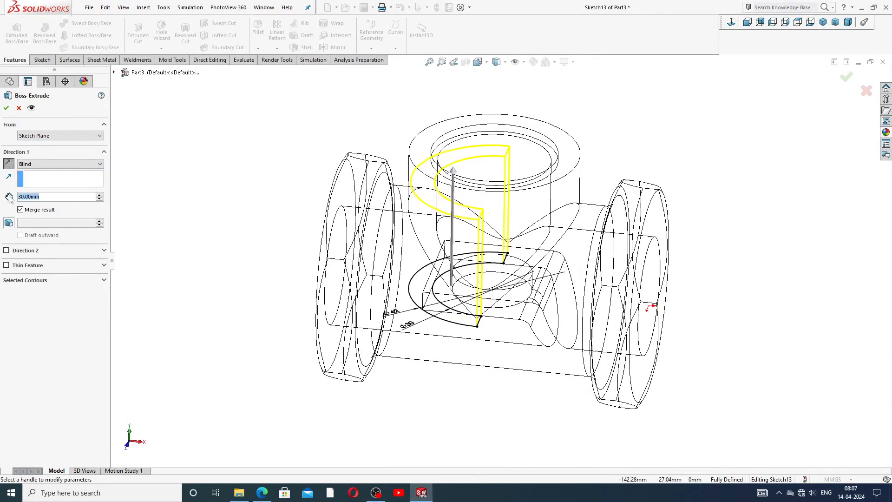
{"action": "type", "text": "20"}
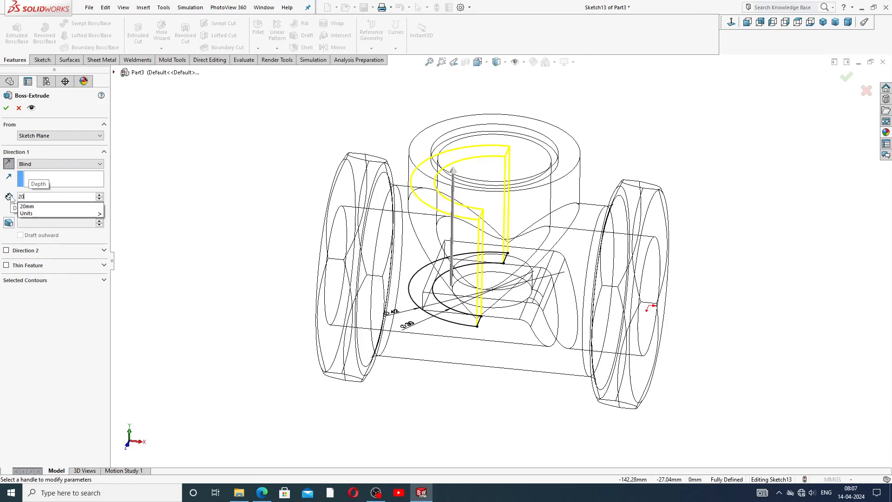
{"action": "key", "text": "Return"}
{"action": "middle_click_drag", "start_coordinate": [458, 230], "coordinate": [510, 194]}
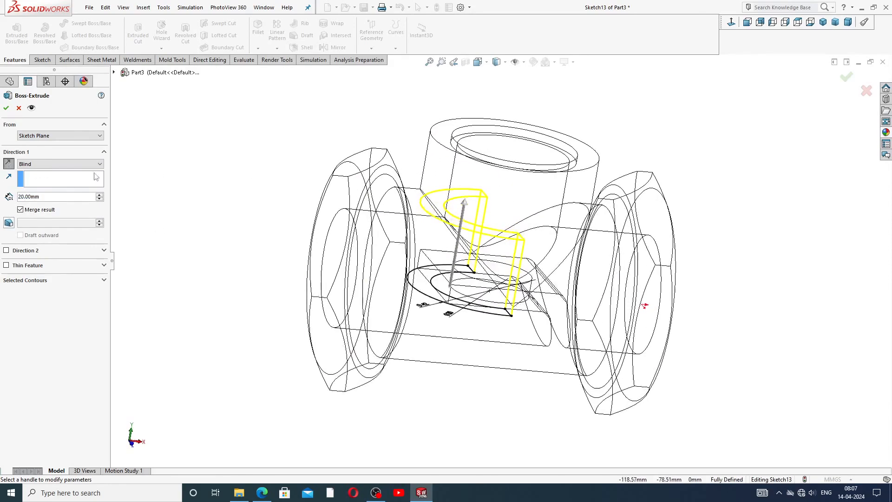
{"action": "left_click", "coordinate": [6, 109]}
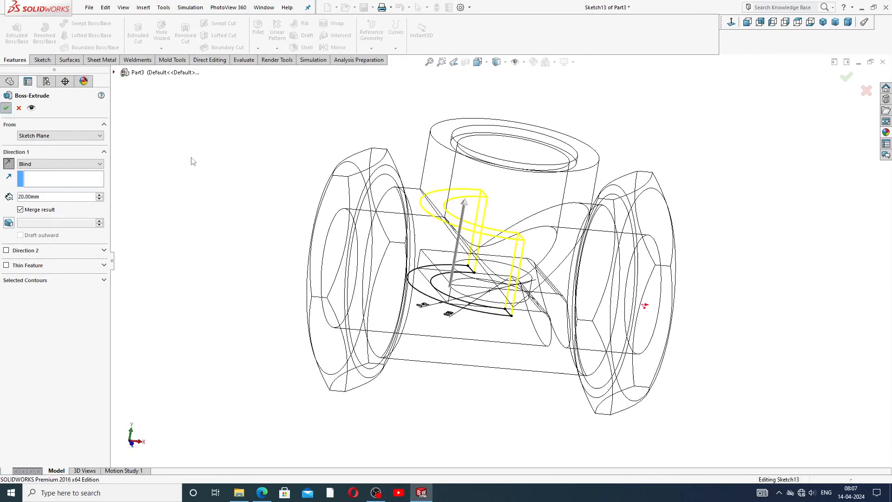
{"action": "left_click", "coordinate": [256, 181]}
Display the valve body as shaded with edges instead of wireframe
{"action": "scroll", "coordinate": [365, 247], "scroll_direction": "up", "scroll_amount": 1}
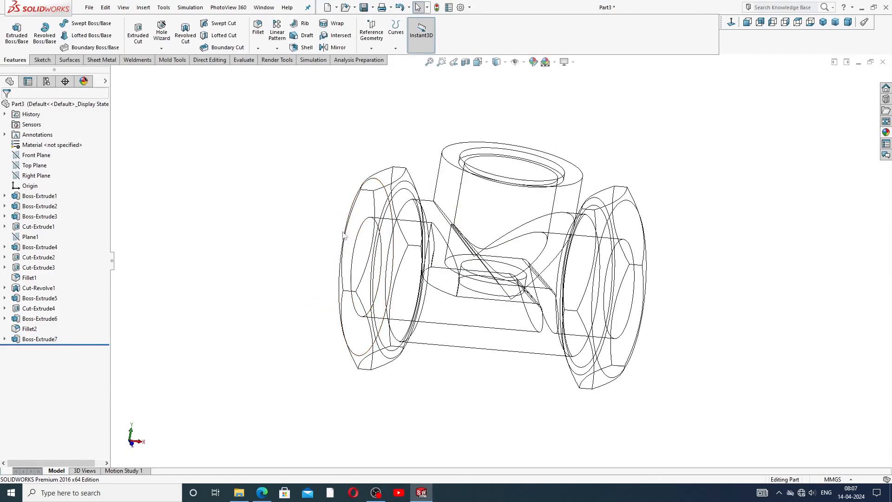
{"action": "mouse_move", "coordinate": [333, 222]}
{"action": "middle_mouse_down"}
{"action": "mouse_move", "coordinate": [300, 207]}
{"action": "mouse_move", "coordinate": [339, 233]}
{"action": "middle_mouse_up"}
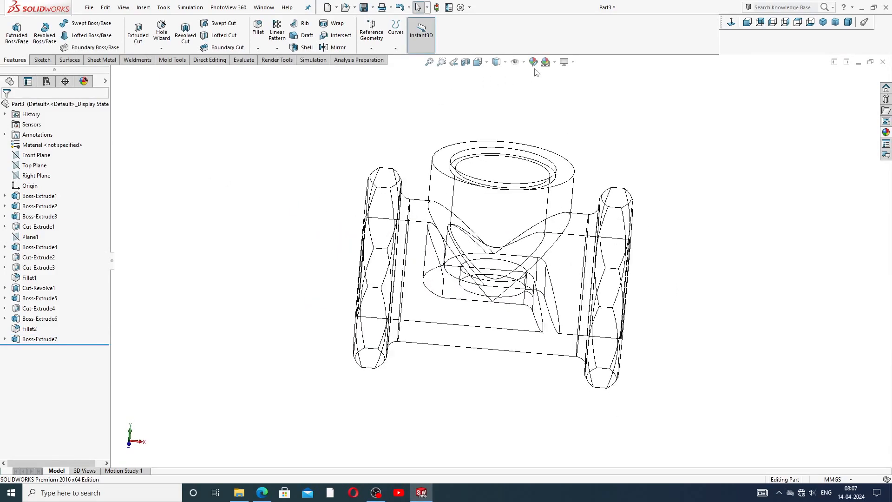
{"action": "left_click", "coordinate": [498, 62]}
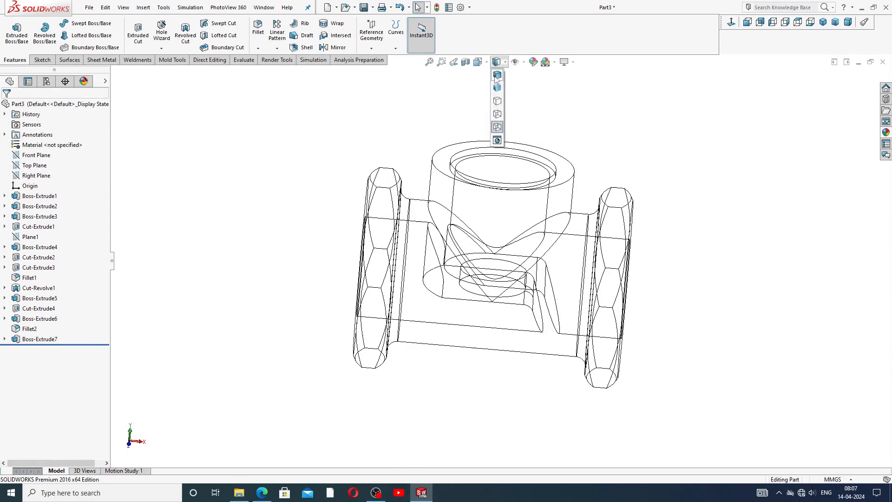
{"action": "left_click", "coordinate": [497, 76]}
{"action": "mouse_move", "coordinate": [587, 161]}
{"action": "middle_mouse_down"}
{"action": "mouse_move", "coordinate": [584, 229]}
{"action": "mouse_move", "coordinate": [534, 216]}
{"action": "mouse_move", "coordinate": [584, 177]}
{"action": "mouse_move", "coordinate": [535, 193]}
{"action": "mouse_move", "coordinate": [488, 181]}
{"action": "mouse_move", "coordinate": [436, 123]}
{"action": "mouse_move", "coordinate": [429, 174]}
{"action": "middle_mouse_up"}
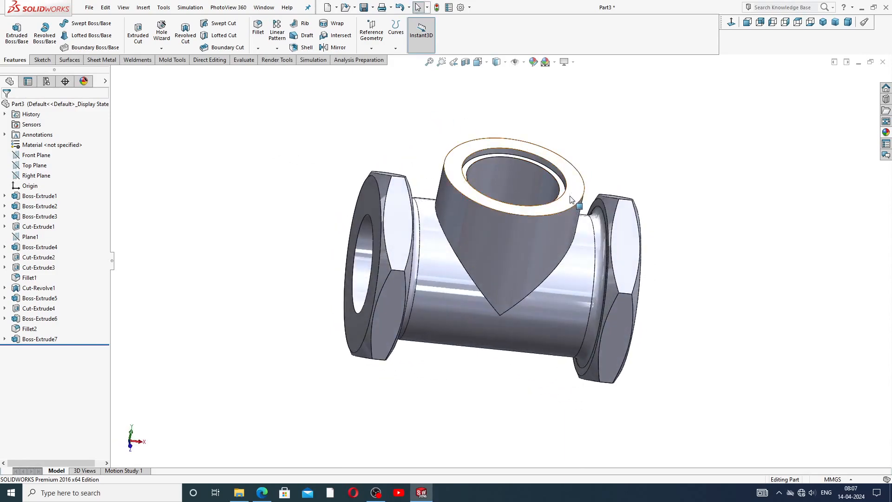
{"action": "middle_click_drag", "start_coordinate": [574, 207], "coordinate": [317, 189]}
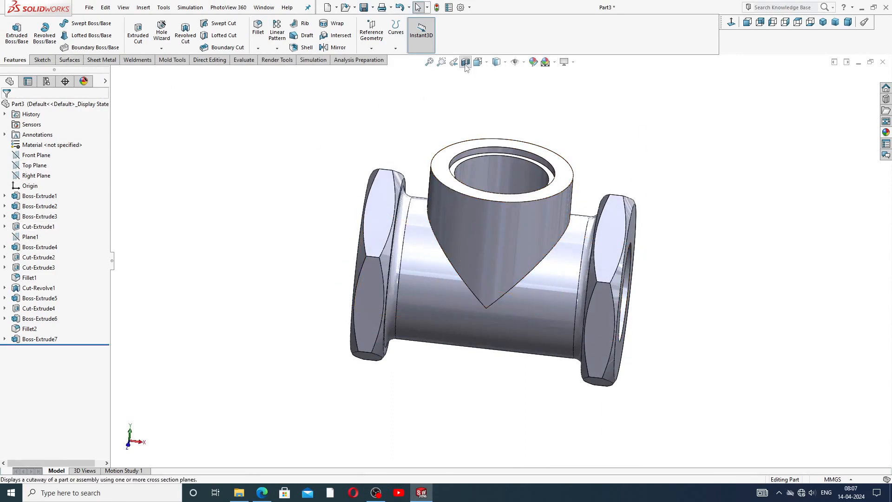
Section the valve body along the Front Plane to examine the half-ring wall and partition plate inside, and close the section view
{"action": "left_click", "coordinate": [37, 158]}
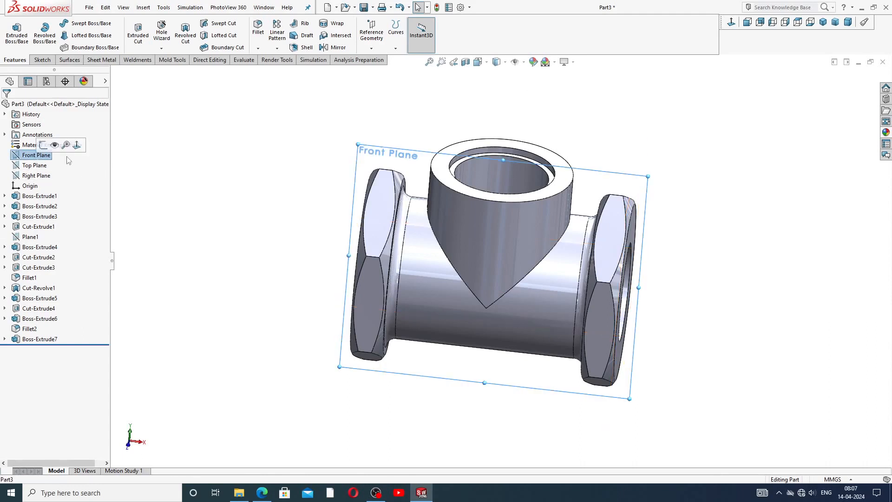
{"action": "left_click", "coordinate": [465, 62]}
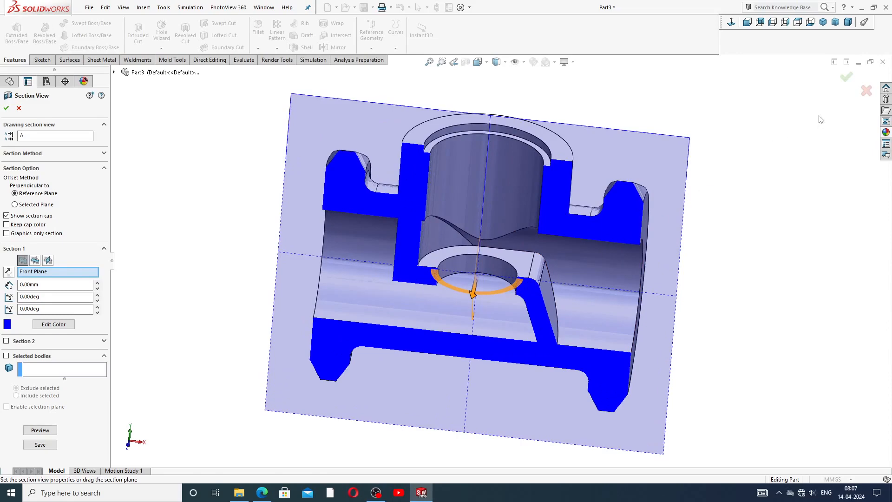
{"action": "left_click", "coordinate": [847, 78]}
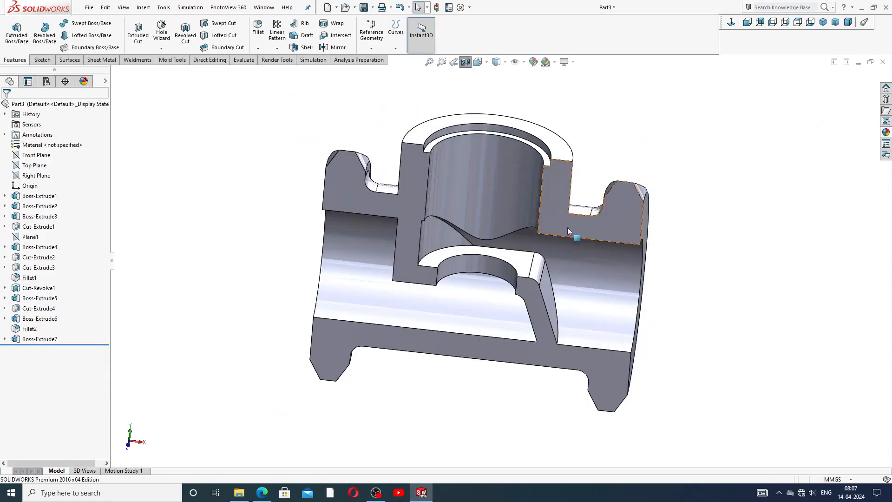
{"action": "middle_click_drag", "start_coordinate": [568, 228], "coordinate": [584, 173]}
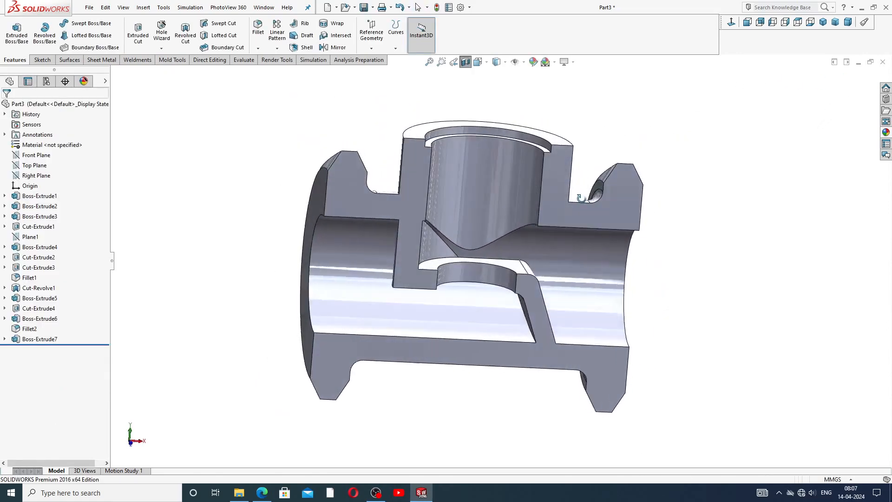
{"action": "scroll", "coordinate": [473, 251], "scroll_direction": "down", "scroll_amount": 3}
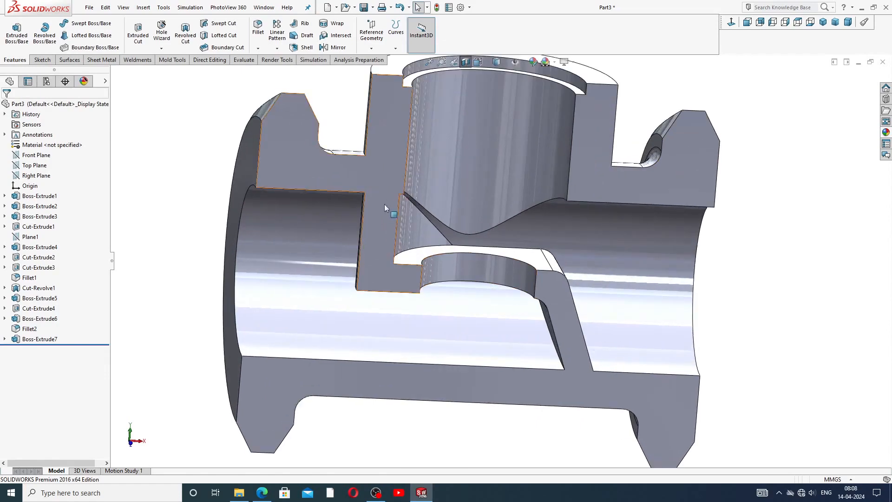
{"action": "scroll", "coordinate": [395, 202], "scroll_direction": "up", "scroll_amount": 4}
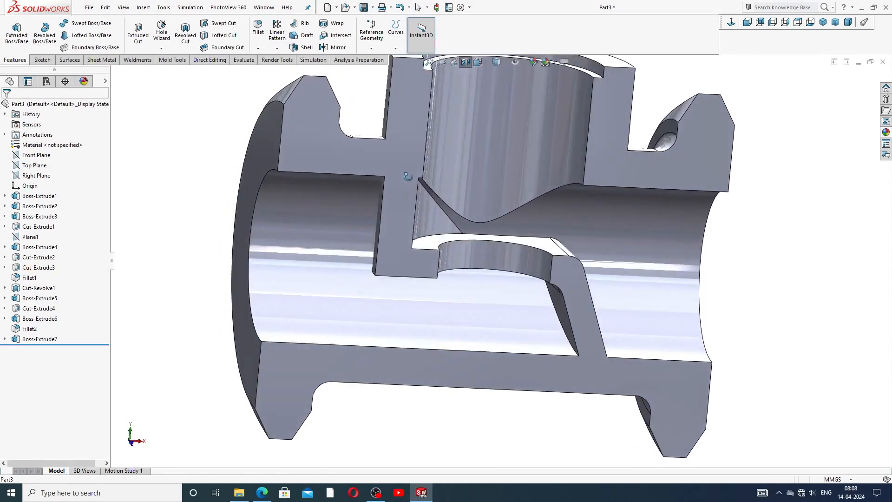
{"action": "scroll", "coordinate": [464, 192], "scroll_direction": "up", "scroll_amount": 1}
{"action": "middle_click_drag", "start_coordinate": [565, 211], "coordinate": [511, 224]}
{"action": "middle_click_drag", "start_coordinate": [676, 195], "coordinate": [453, 177]}
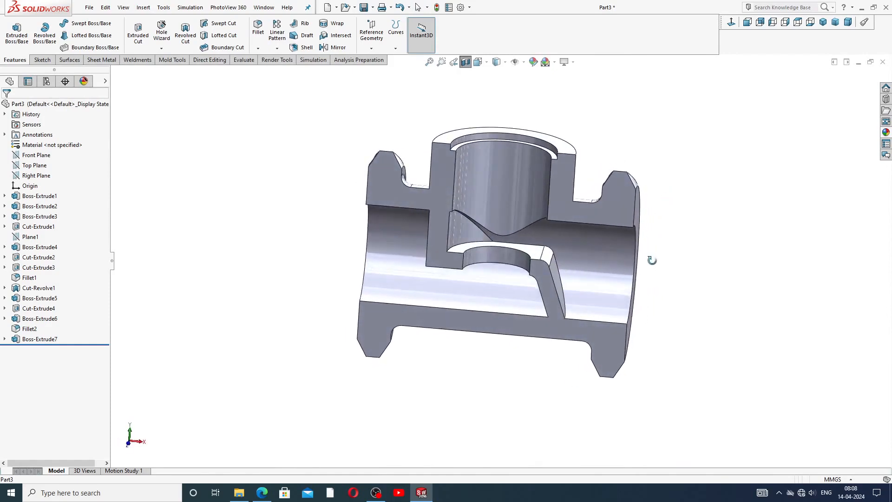
{"action": "scroll", "coordinate": [453, 178], "scroll_direction": "down", "scroll_amount": 1}
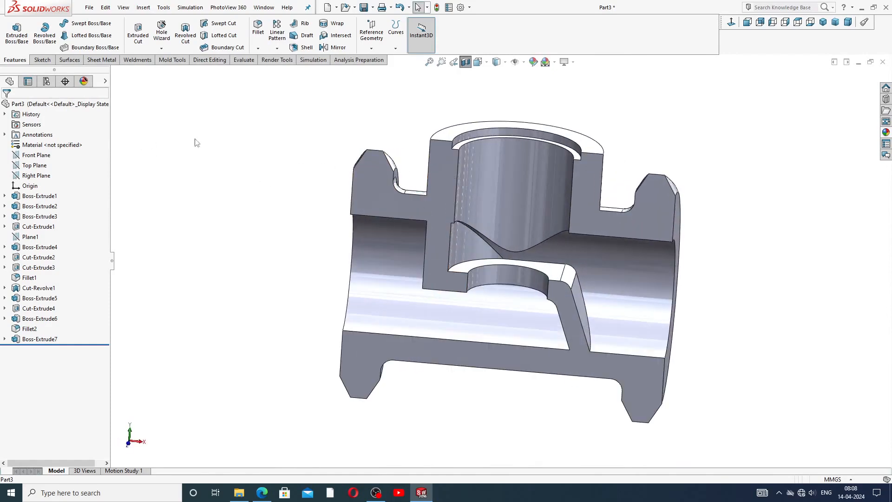
{"action": "left_click", "coordinate": [466, 62]}
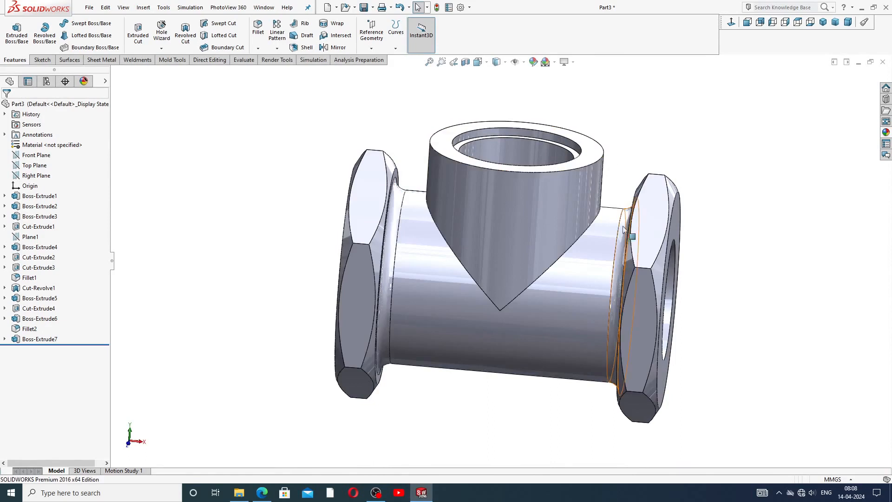
Examine the half-ring wall and the short partition edge through the bore of the hexagonal end
{"action": "scroll", "coordinate": [657, 226], "scroll_direction": "up", "scroll_amount": 3}
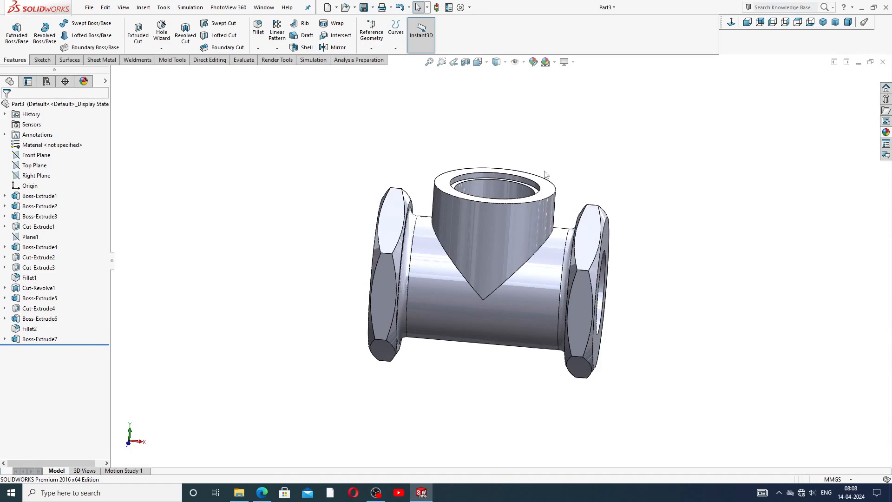
{"action": "middle_click_drag", "start_coordinate": [546, 175], "coordinate": [611, 153]}
{"action": "scroll", "coordinate": [473, 259], "scroll_direction": "down", "scroll_amount": 5}
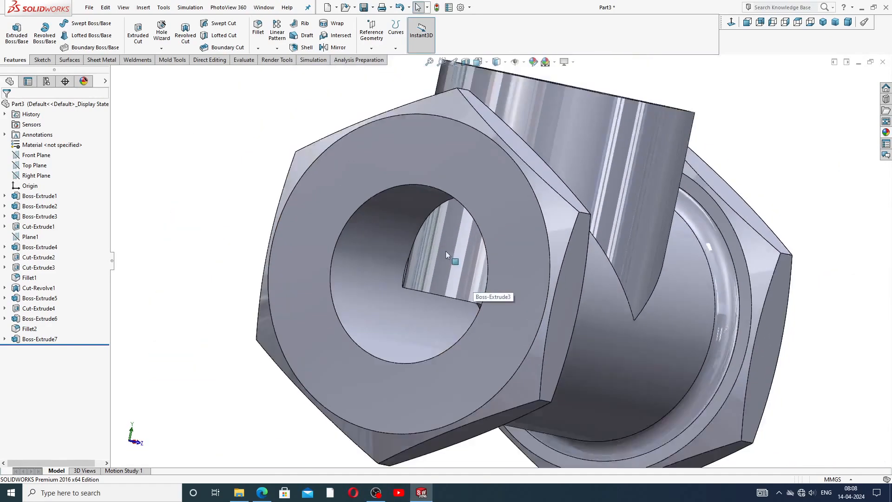
{"action": "scroll", "coordinate": [445, 253], "scroll_direction": "down", "scroll_amount": 5}
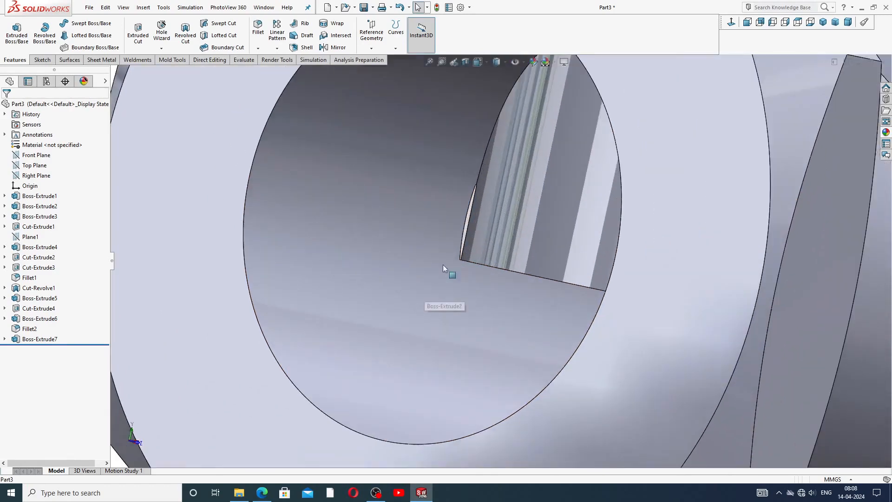
{"action": "left_click", "coordinate": [469, 216]}
{"action": "scroll", "coordinate": [484, 281], "scroll_direction": "up", "scroll_amount": 6}
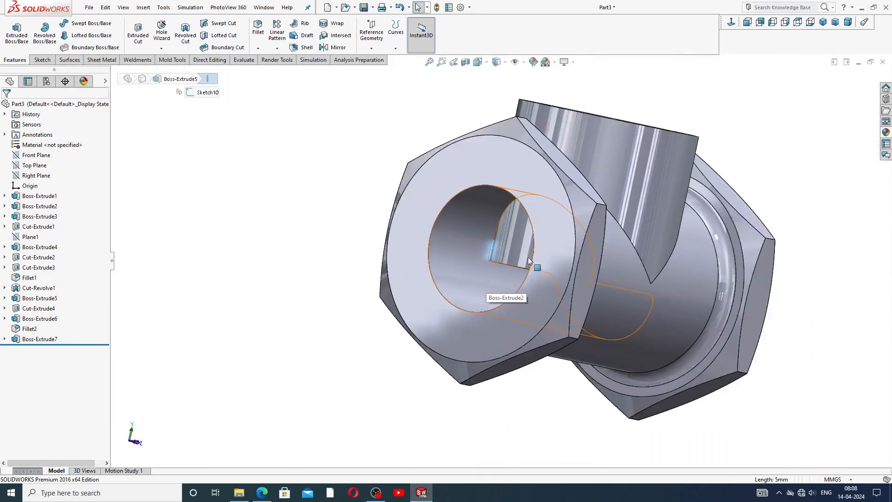
{"action": "scroll", "coordinate": [528, 258], "scroll_direction": "up", "scroll_amount": 2}
{"action": "left_click", "coordinate": [699, 157]}
{"action": "scroll", "coordinate": [556, 264], "scroll_direction": "down", "scroll_amount": 2}
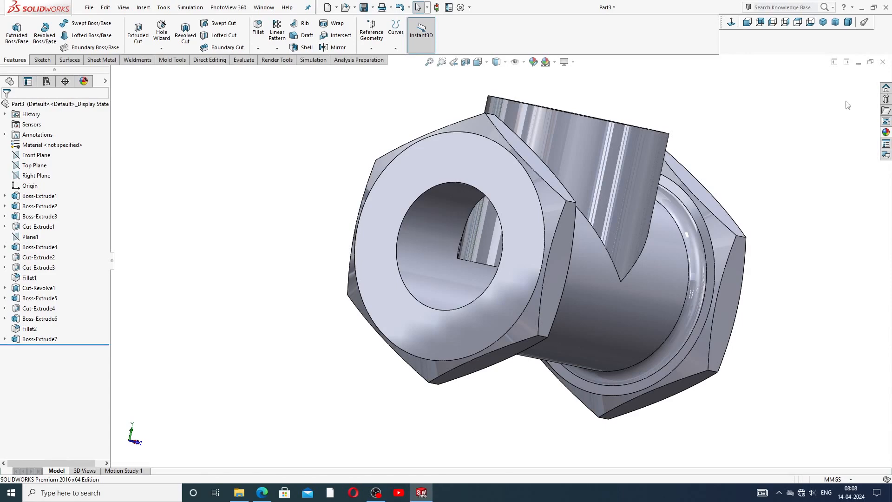
Start a sketch on the outer face of the opposite hexagonal end and draw an origin-centred circle about 41 mm in diameter
{"action": "middle_click_drag", "start_coordinate": [756, 169], "coordinate": [678, 164]}
{"action": "middle_click", "coordinate": [686, 174]}
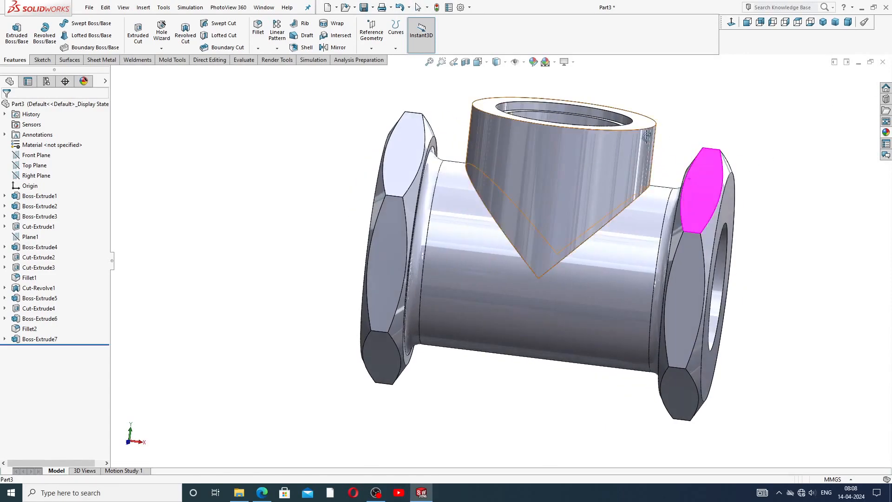
{"action": "middle_click_drag", "start_coordinate": [741, 148], "coordinate": [676, 202]}
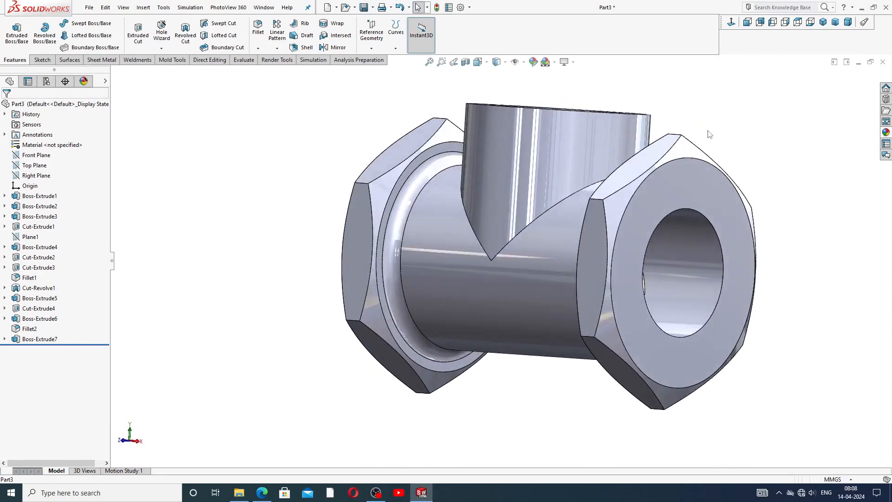
{"action": "left_click", "coordinate": [674, 200]}
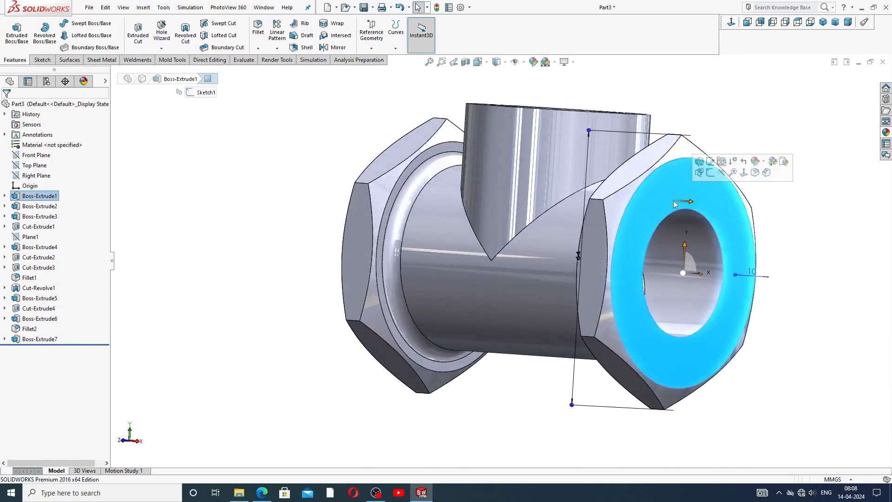
{"action": "left_click", "coordinate": [711, 172]}
{"action": "left_click", "coordinate": [80, 23]}
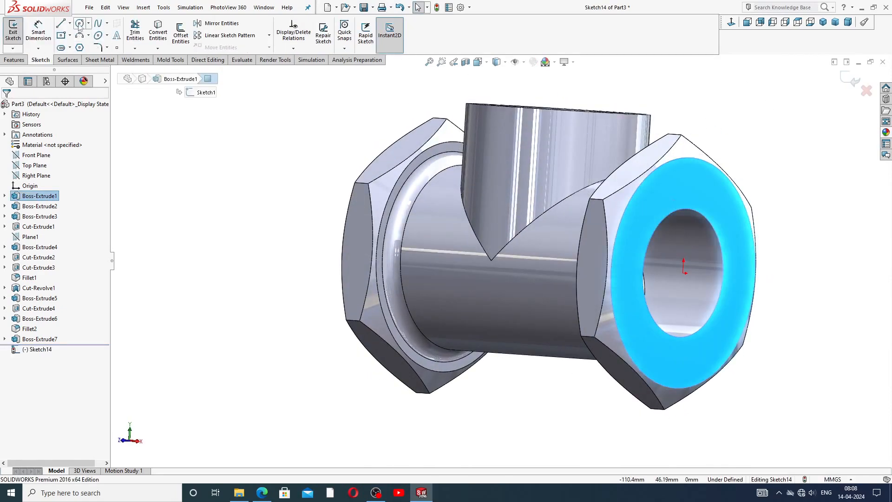
{"action": "left_click", "coordinate": [684, 272]}
{"action": "left_click", "coordinate": [675, 187]}
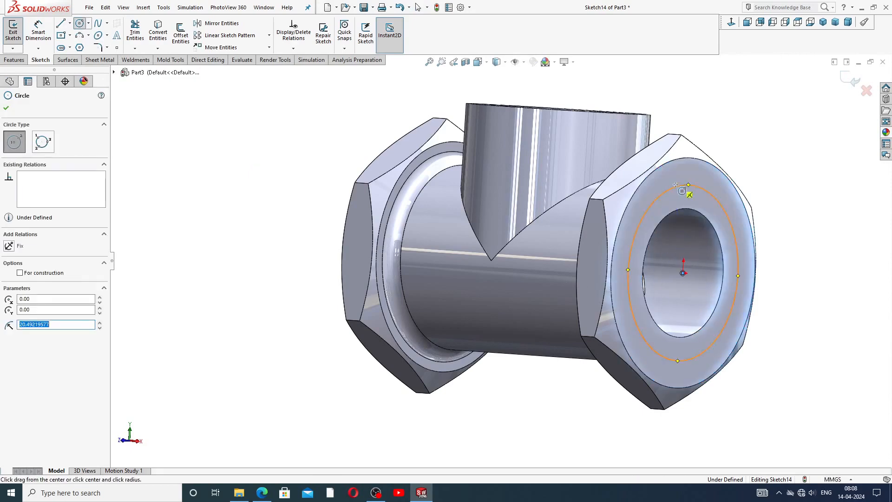
{"action": "right_click", "coordinate": [724, 152]}
{"action": "left_click", "coordinate": [743, 160]}
Dimension the circle on the hexagonal end face to a 33 mm diameter and place the dimension clear of the body
{"action": "left_click", "coordinate": [38, 32]}
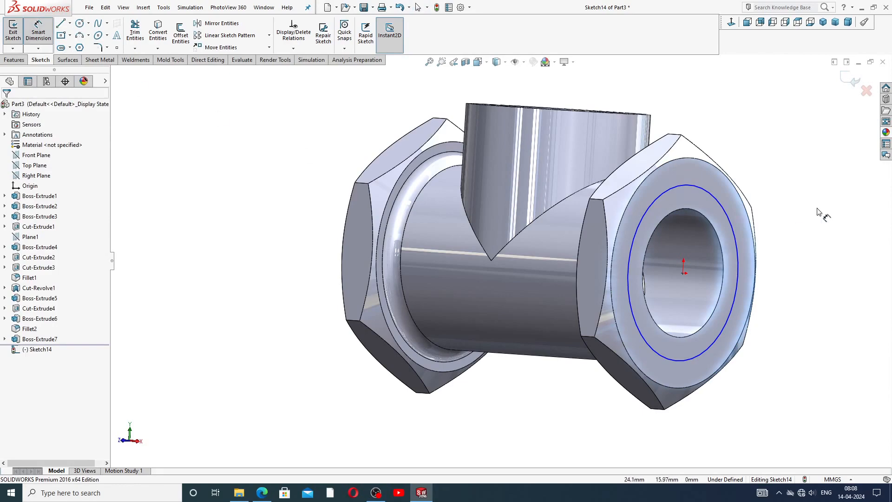
{"action": "left_click", "coordinate": [719, 203]}
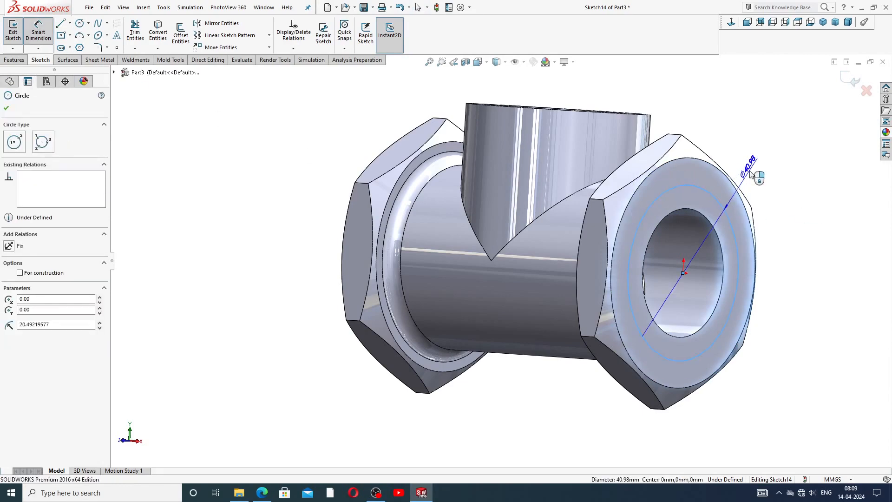
{"action": "left_click", "coordinate": [750, 173]}
{"action": "type", "text": "33"}
{"action": "key", "text": "Return"}
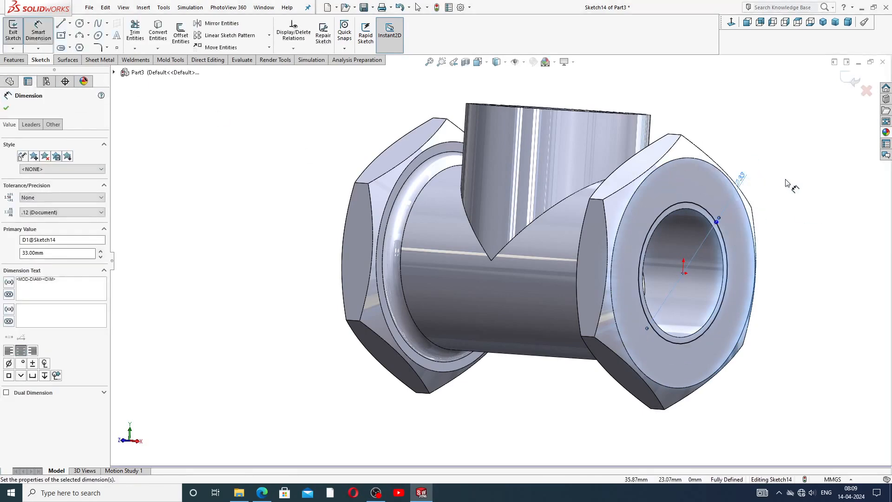
{"action": "left_click_drag", "start_coordinate": [740, 180], "coordinate": [754, 154]}
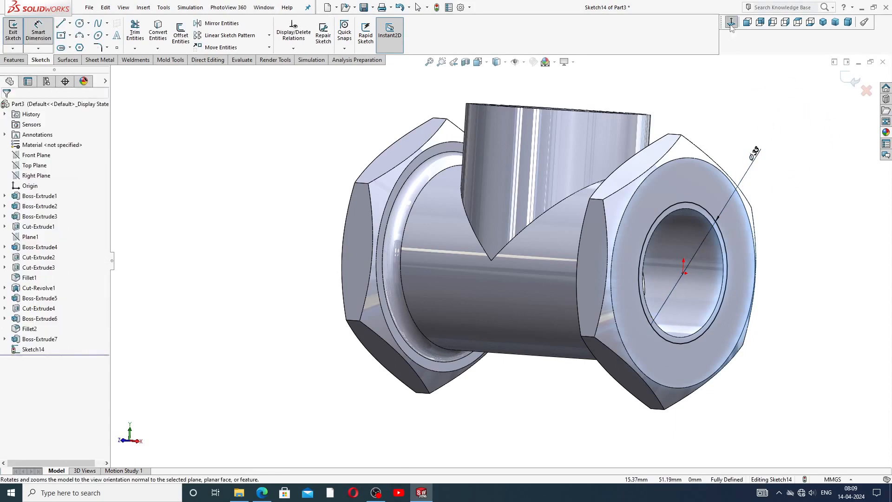
{"action": "key", "text": "ctrl+4"}
{"action": "key", "text": "z"}
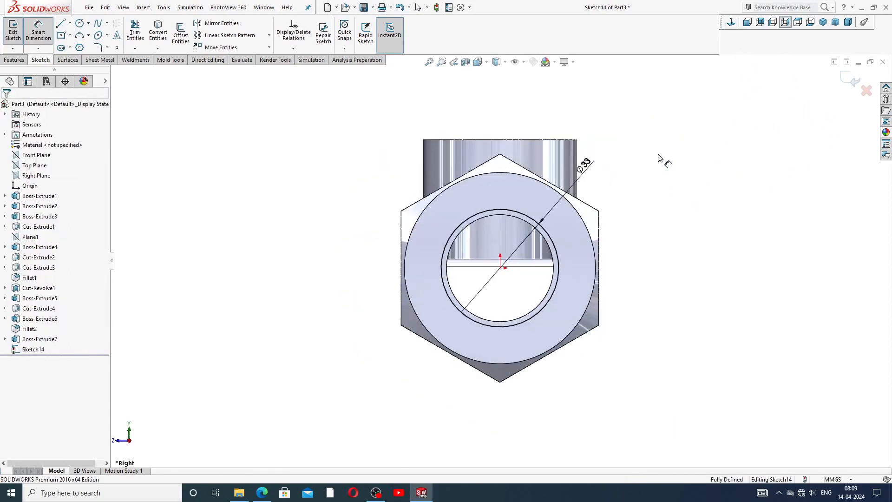
{"action": "left_click", "coordinate": [585, 170]}
{"action": "key", "text": "Escape"}
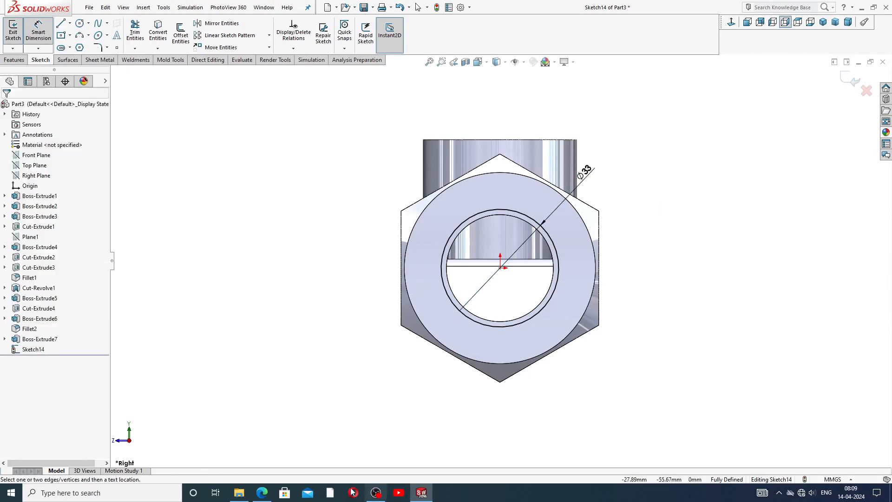
Check the bore depth in the valve body drawing and cut the 33 mm circle 16 mm blind into the hexagonal end
{"action": "left_click", "coordinate": [262, 492]}
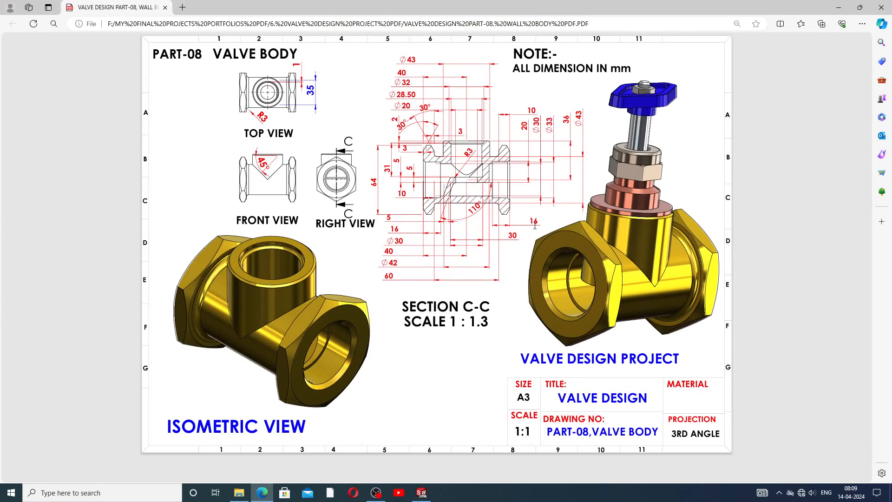
{"action": "left_click", "coordinate": [421, 493]}
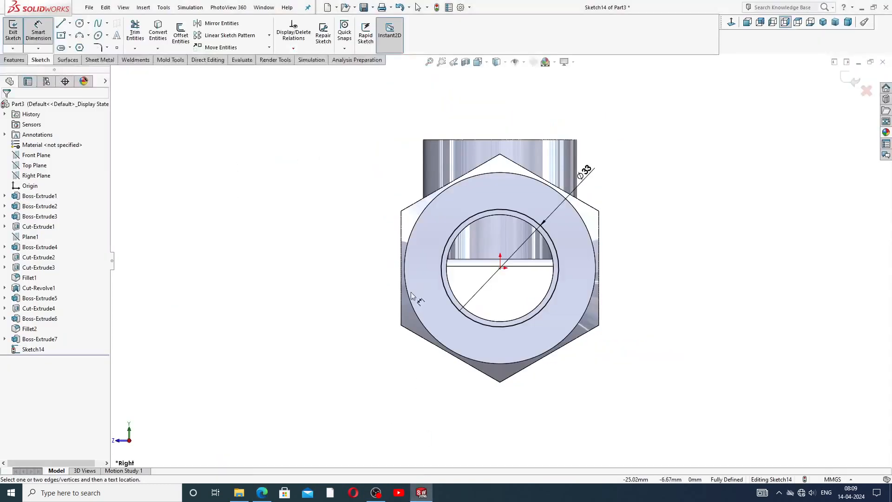
{"action": "left_click", "coordinate": [15, 60]}
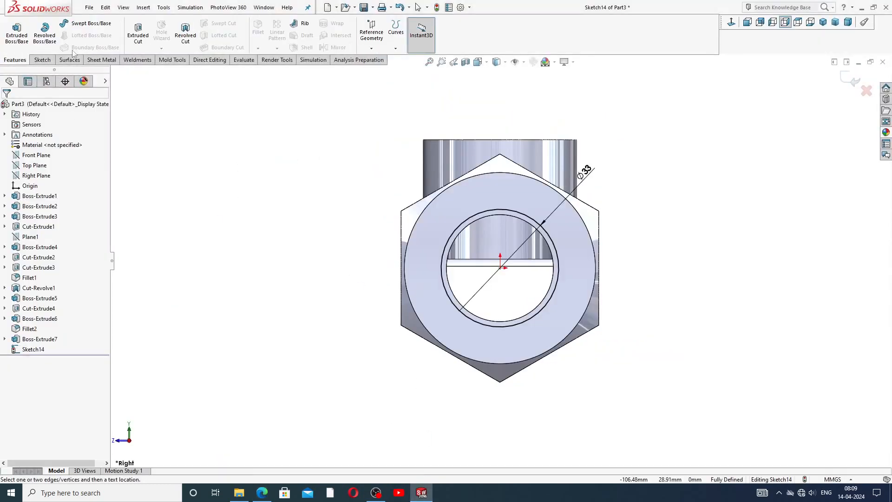
{"action": "left_click", "coordinate": [138, 32]}
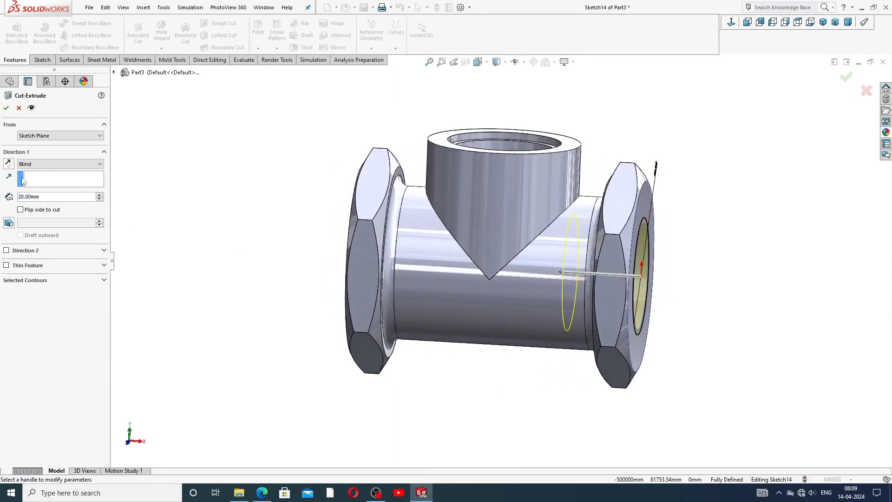
{"action": "left_click_drag", "start_coordinate": [45, 199], "coordinate": [12, 196]}
{"action": "type", "text": "16"}
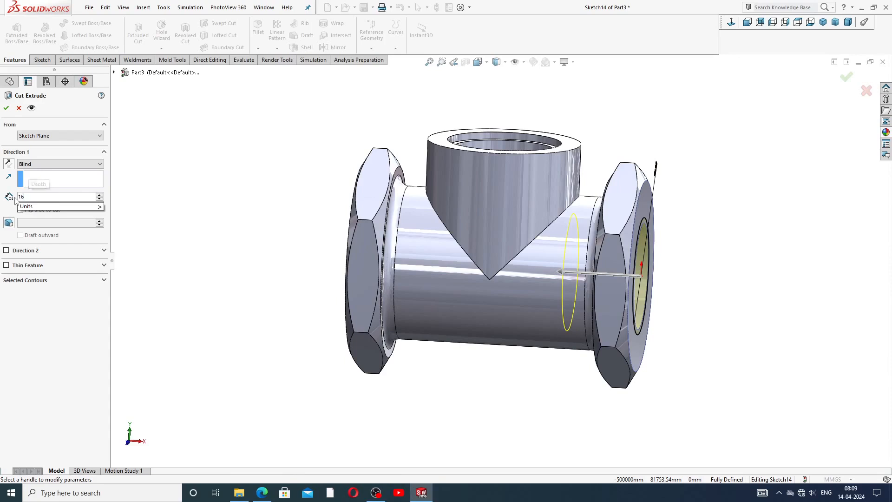
{"action": "key", "text": "Return"}
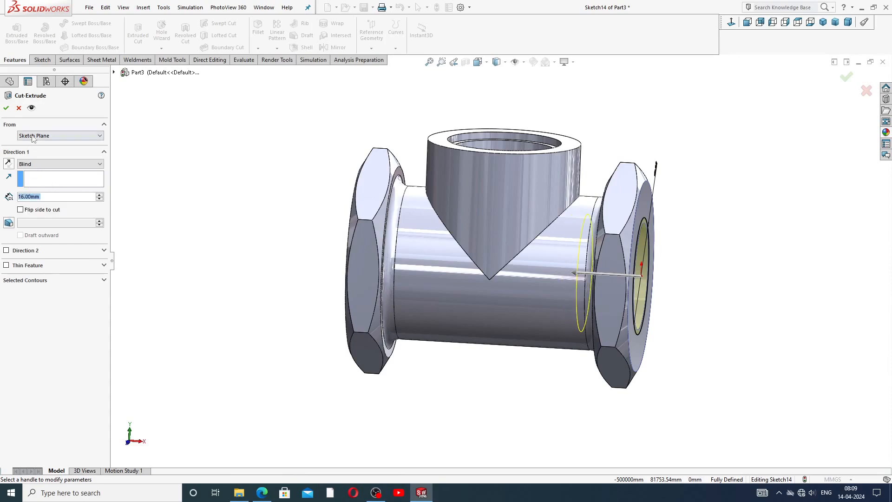
{"action": "left_click", "coordinate": [6, 108]}
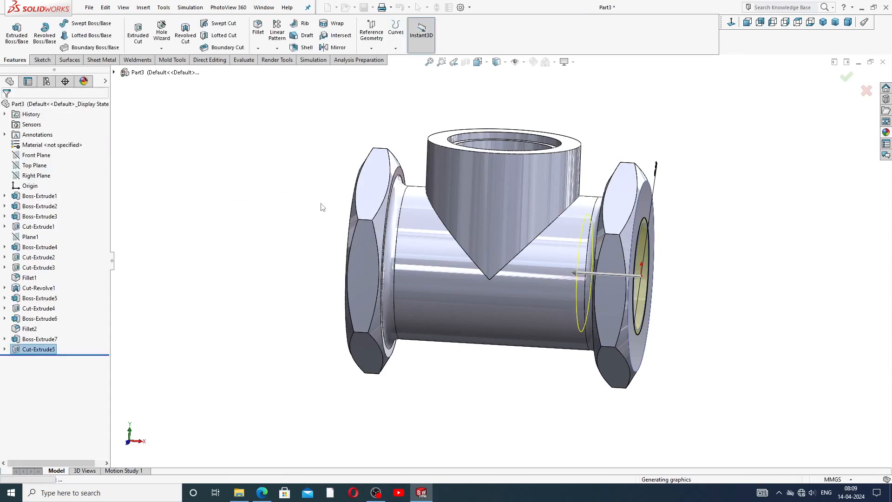
Start a sketch on the outer face of the other hexagonal end and draw an origin-centred circle about 38 mm in diameter
{"action": "mouse_move", "coordinate": [319, 219]}
{"action": "middle_mouse_down"}
{"action": "mouse_move", "coordinate": [362, 238]}
{"action": "mouse_move", "coordinate": [365, 191]}
{"action": "middle_mouse_up"}
{"action": "left_click", "coordinate": [364, 191]}
{"action": "left_click", "coordinate": [417, 156]}
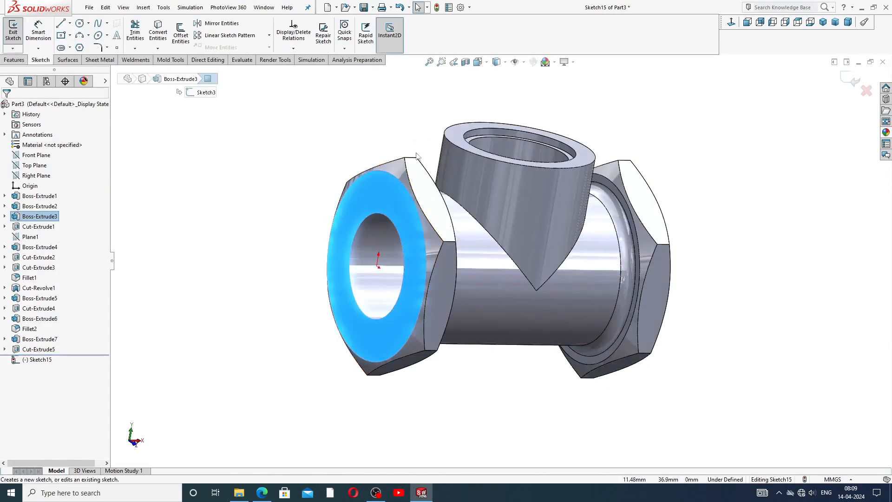
{"action": "left_click", "coordinate": [79, 23]}
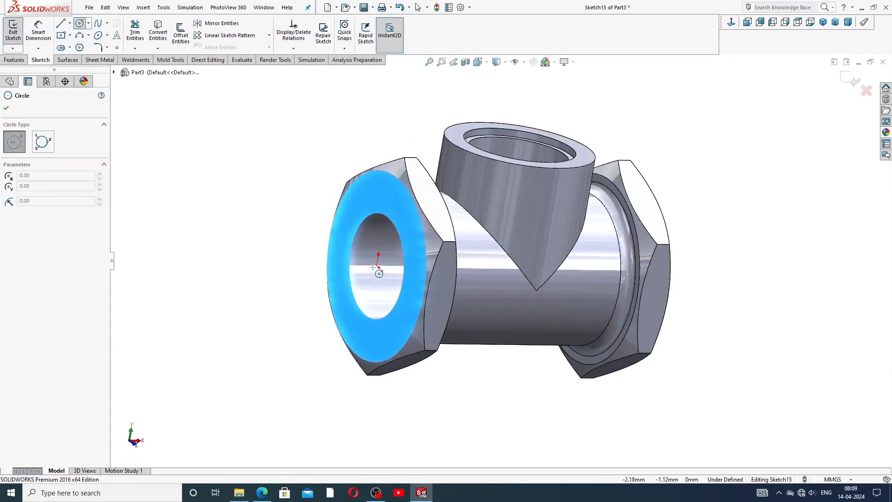
{"action": "left_click", "coordinate": [378, 266]}
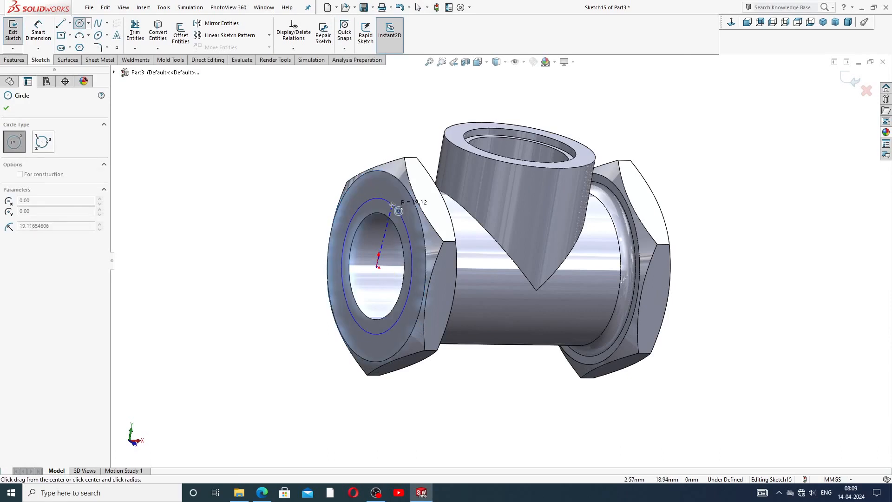
{"action": "left_click", "coordinate": [403, 218]}
{"action": "right_click", "coordinate": [421, 117]}
{"action": "left_click", "coordinate": [444, 130]}
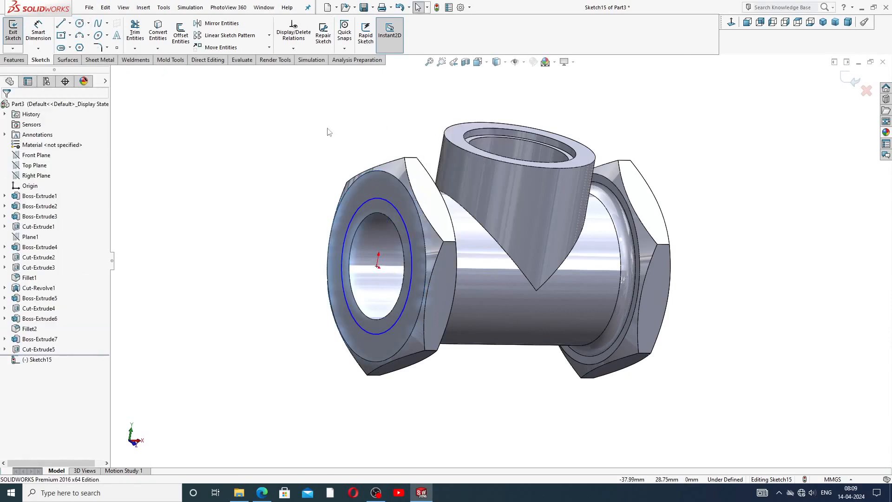
Dimension the new end-face circle to a 33 mm diameter
{"action": "left_click", "coordinate": [38, 33]}
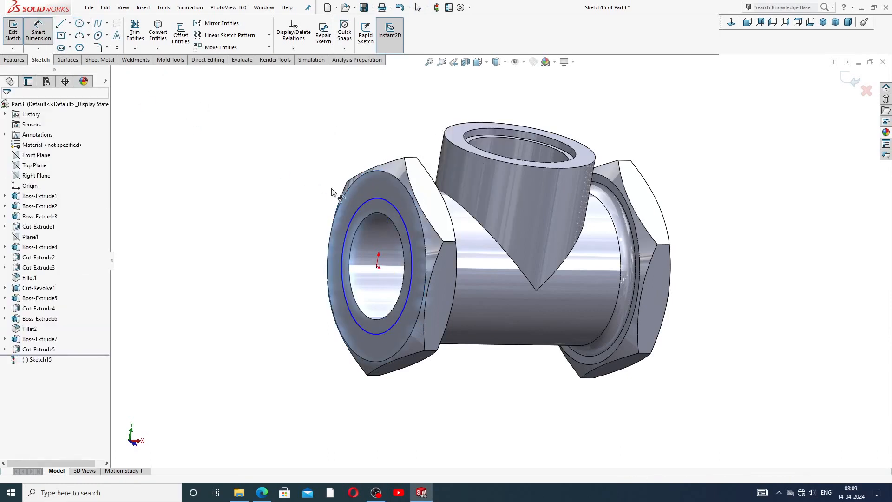
{"action": "left_click", "coordinate": [377, 199]}
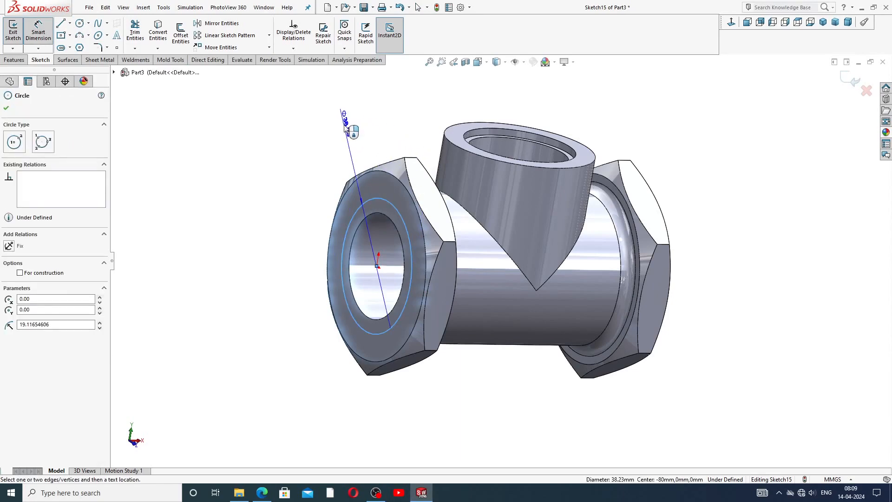
{"action": "left_click", "coordinate": [347, 131]}
{"action": "type", "text": "38.23309212mm"}
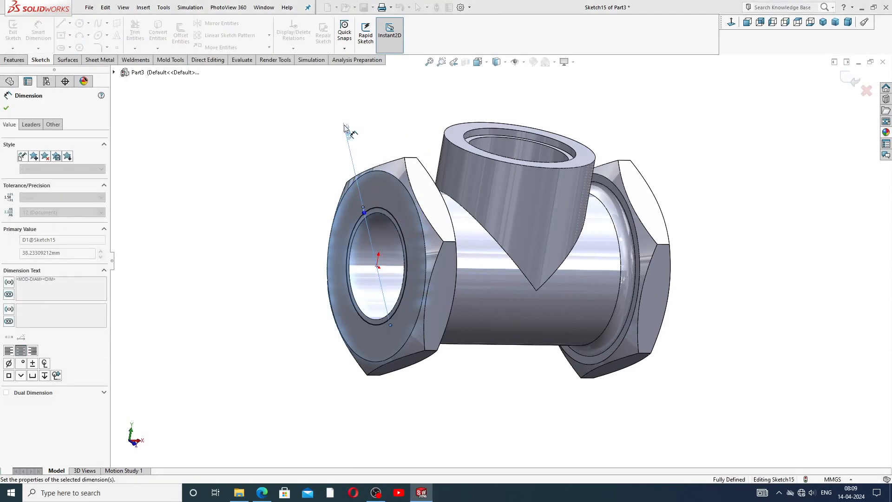
{"action": "key", "text": "Return"}
{"action": "right_click", "coordinate": [367, 129]}
{"action": "left_click", "coordinate": [385, 133]}
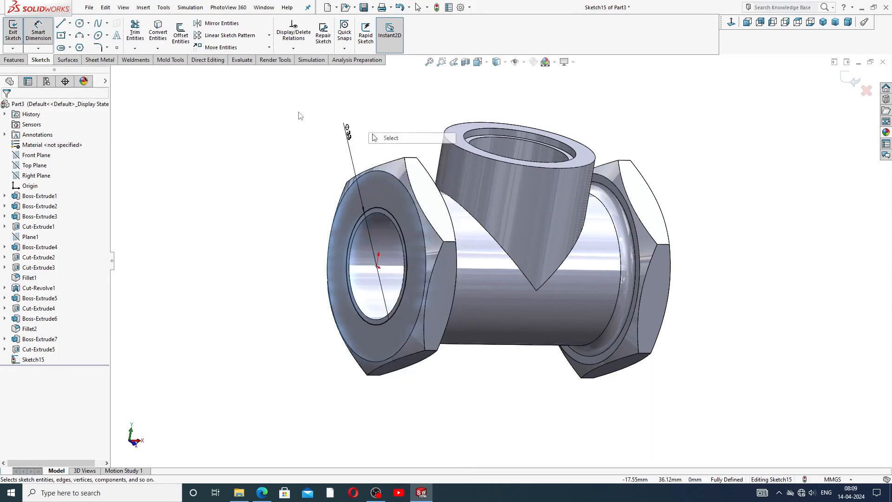
Cut the circle 16 mm blind into this second hexagonal end
{"action": "left_click", "coordinate": [14, 60]}
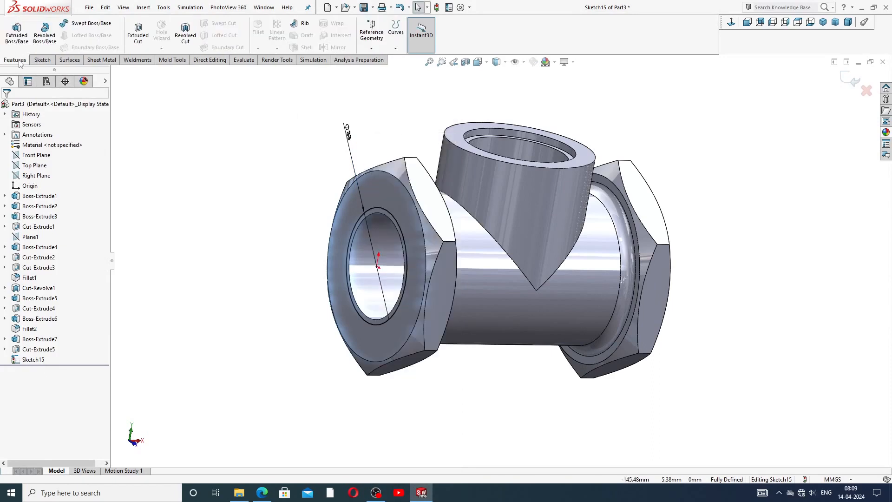
{"action": "left_click", "coordinate": [138, 35]}
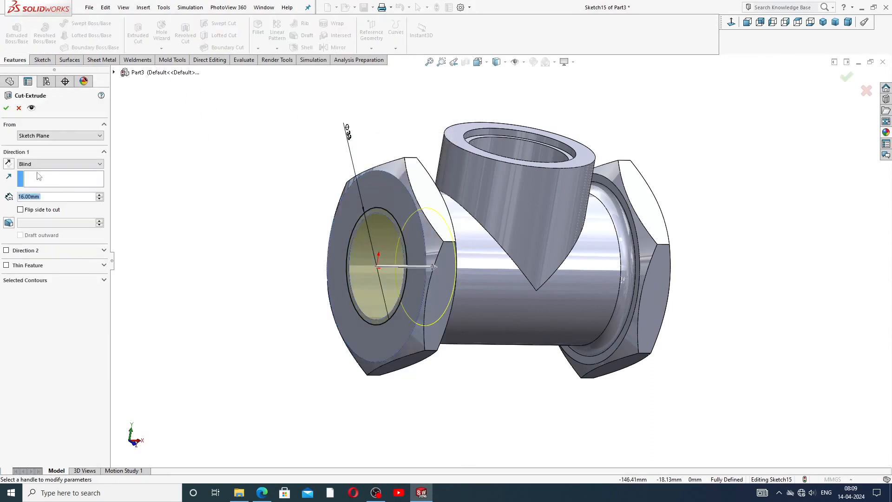
{"action": "left_click", "coordinate": [9, 110]}
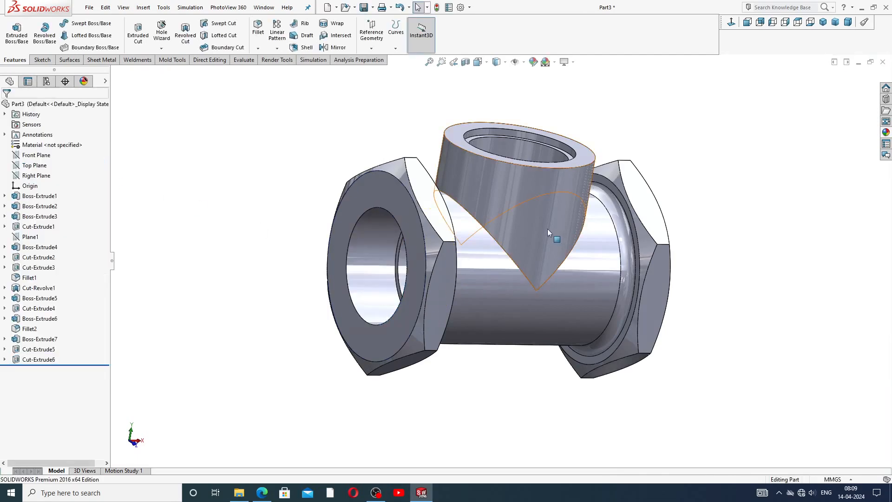
Chamfer the outer bore edges of both hexagonal ends by 2 mm at 45 degrees, checking the valve body drawing
{"action": "middle_click_drag", "start_coordinate": [547, 229], "coordinate": [477, 225]}
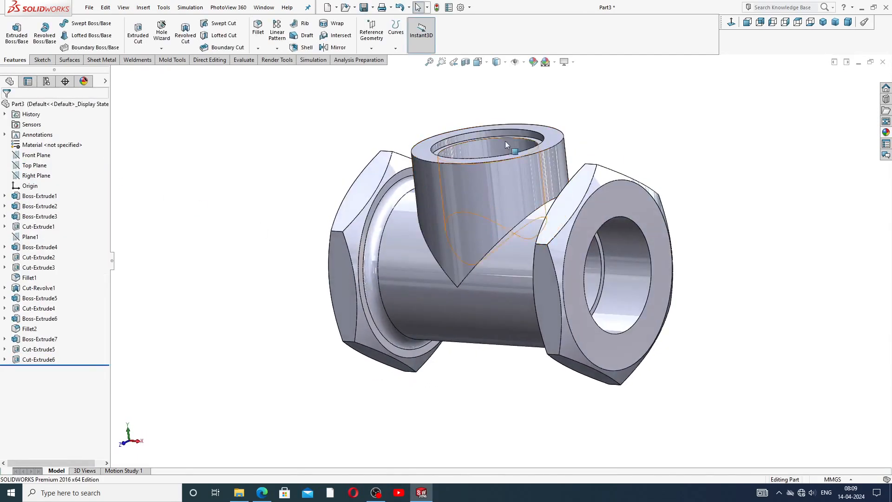
{"action": "left_click", "coordinate": [258, 49]}
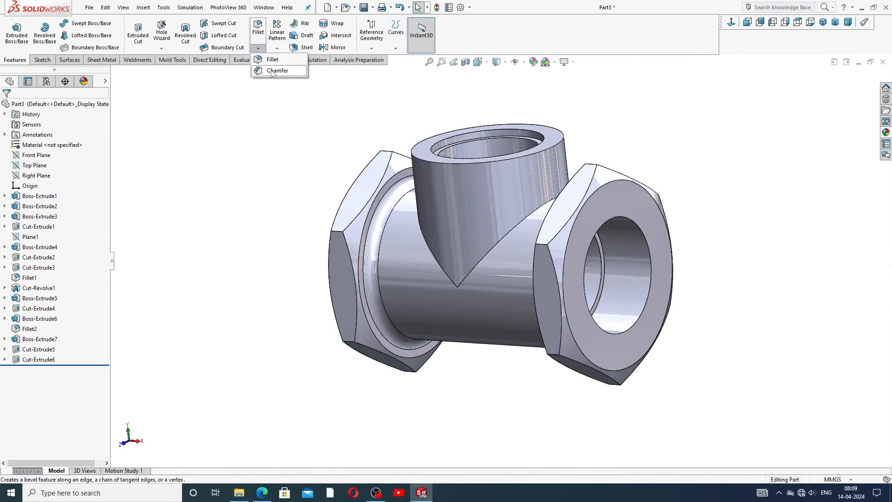
{"action": "left_click", "coordinate": [274, 70]}
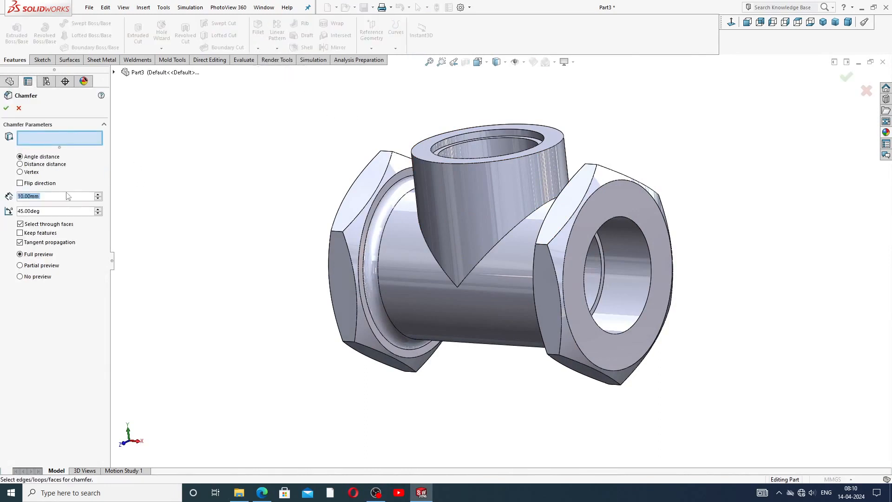
{"action": "type", "text": "2"}
{"action": "key", "text": "Return"}
{"action": "left_click", "coordinate": [262, 492]}
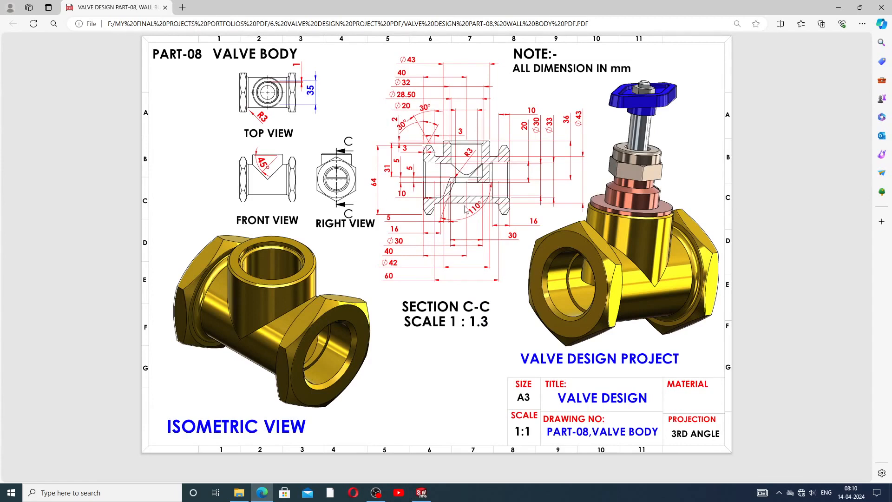
{"action": "left_click", "coordinate": [422, 493]}
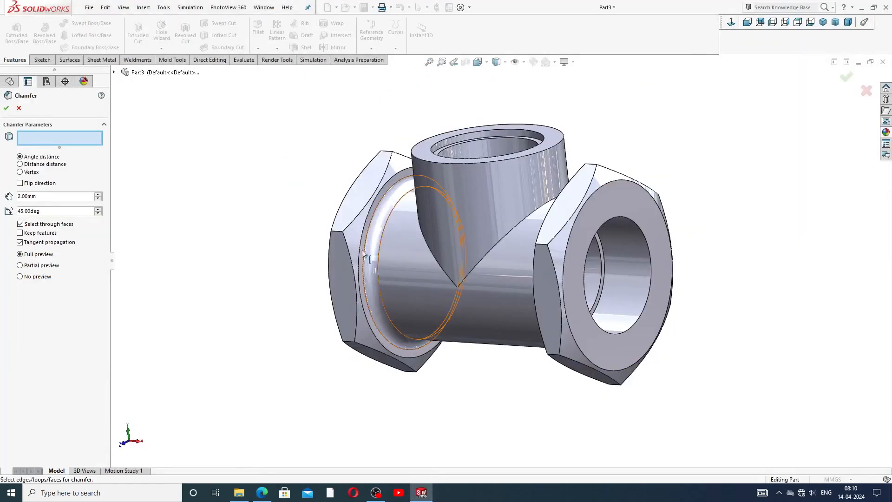
{"action": "left_click", "coordinate": [633, 225]}
{"action": "middle_click_drag", "start_coordinate": [641, 271], "coordinate": [729, 270]}
{"action": "left_click", "coordinate": [380, 204]}
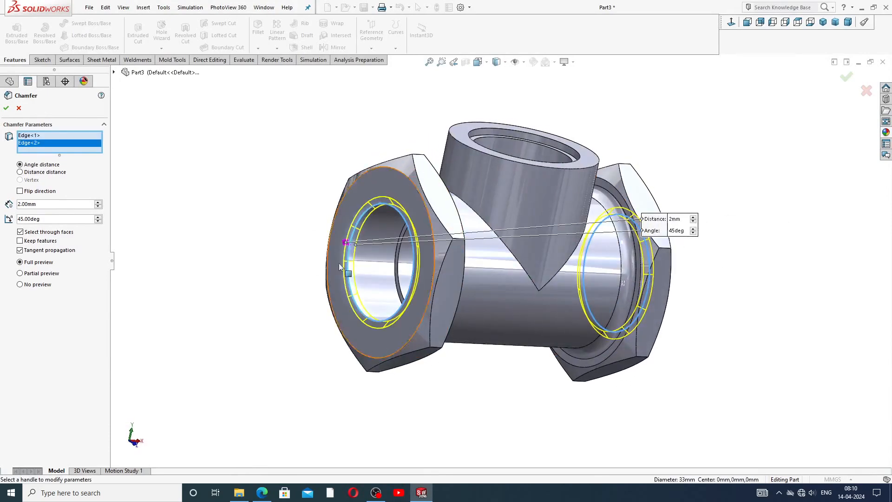
{"action": "left_click", "coordinate": [6, 108]}
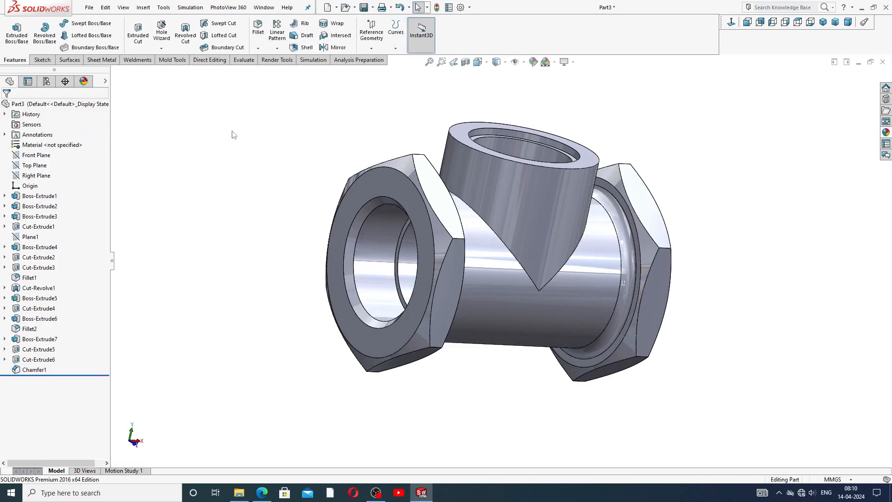
Chamfer the outer rim and inner bore edge of the branch opening by 1 mm at 45 degrees
{"action": "left_click", "coordinate": [258, 48]}
{"action": "left_click", "coordinate": [274, 70]}
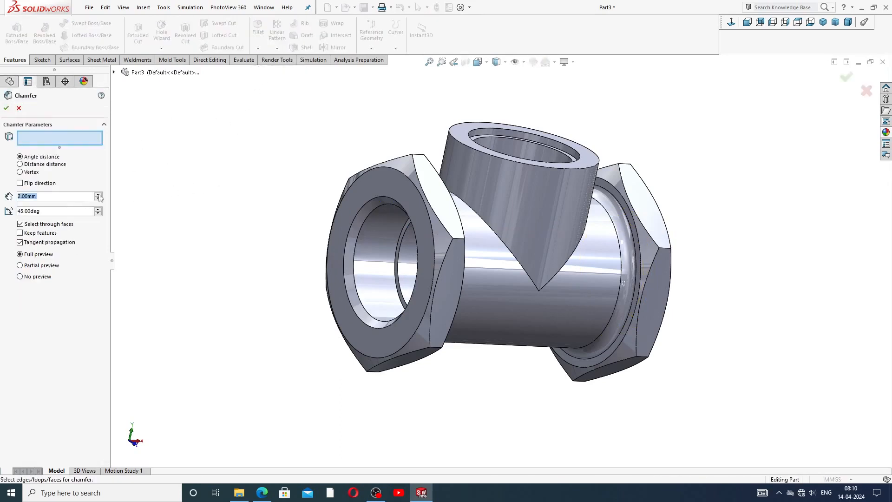
{"action": "type", "text": "1"}
{"action": "key", "text": "Return"}
{"action": "middle_click_drag", "start_coordinate": [575, 94], "coordinate": [544, 149]}
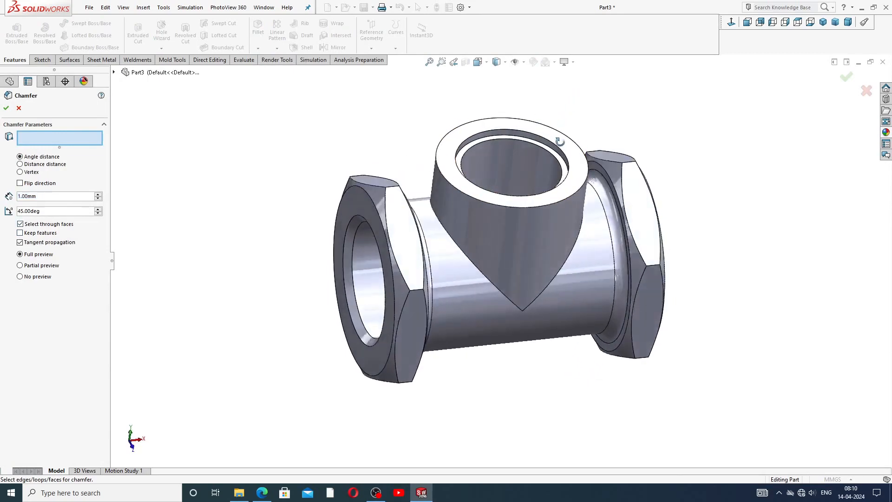
{"action": "scroll", "coordinate": [543, 150], "scroll_direction": "down", "scroll_amount": 3}
{"action": "scroll", "coordinate": [544, 149], "scroll_direction": "down", "scroll_amount": 1}
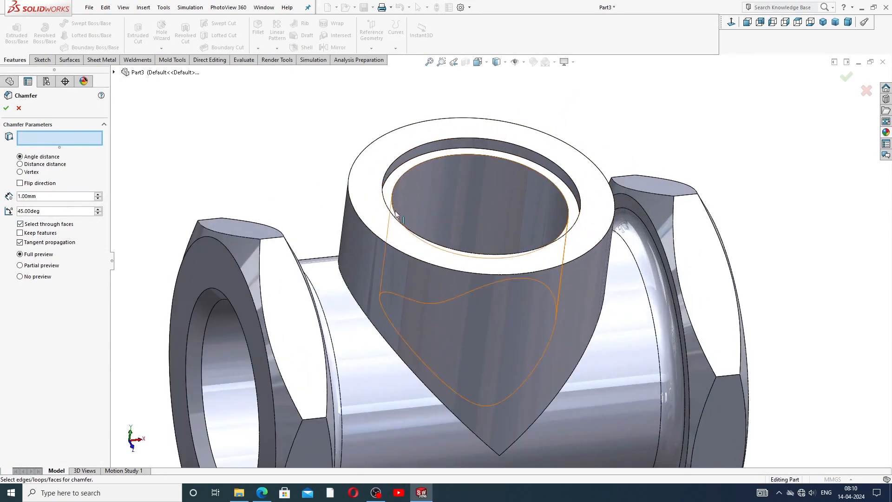
{"action": "left_click", "coordinate": [351, 205]}
{"action": "left_click", "coordinate": [404, 173]}
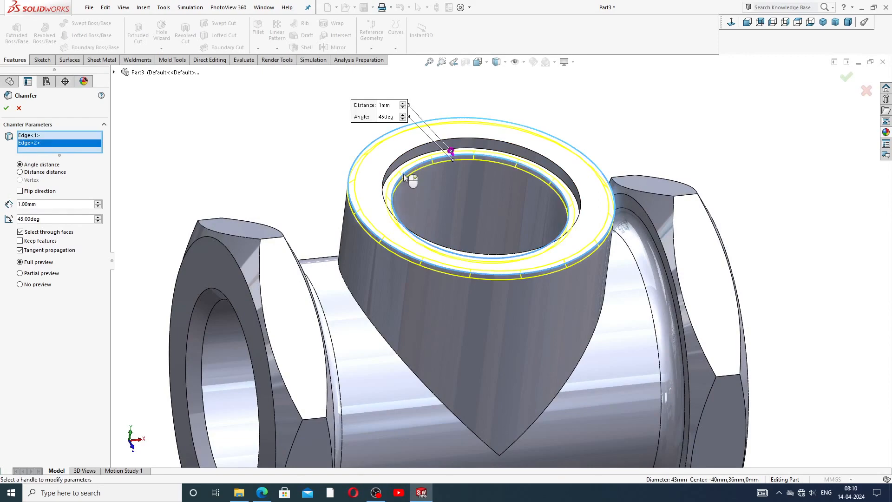
{"action": "left_click", "coordinate": [6, 109]}
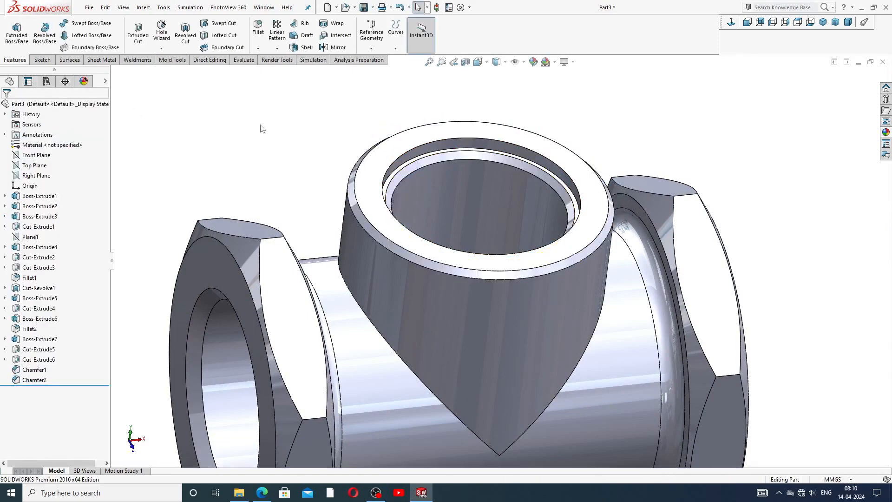
Apply the polished brass metal appearance to the whole valve body
{"action": "scroll", "coordinate": [444, 227], "scroll_direction": "up", "scroll_amount": 4}
{"action": "middle_click_drag", "start_coordinate": [491, 272], "coordinate": [511, 281]}
{"action": "scroll", "coordinate": [537, 314], "scroll_direction": "down", "scroll_amount": 3}
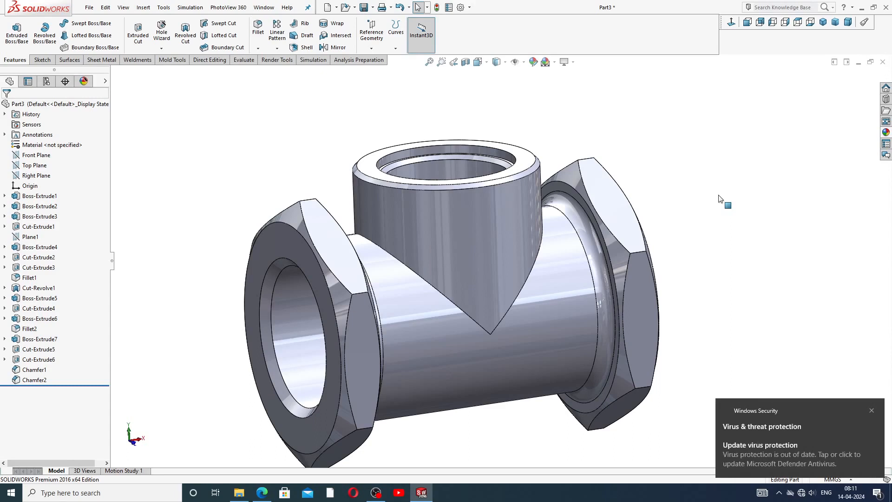
{"action": "left_click", "coordinate": [871, 411]}
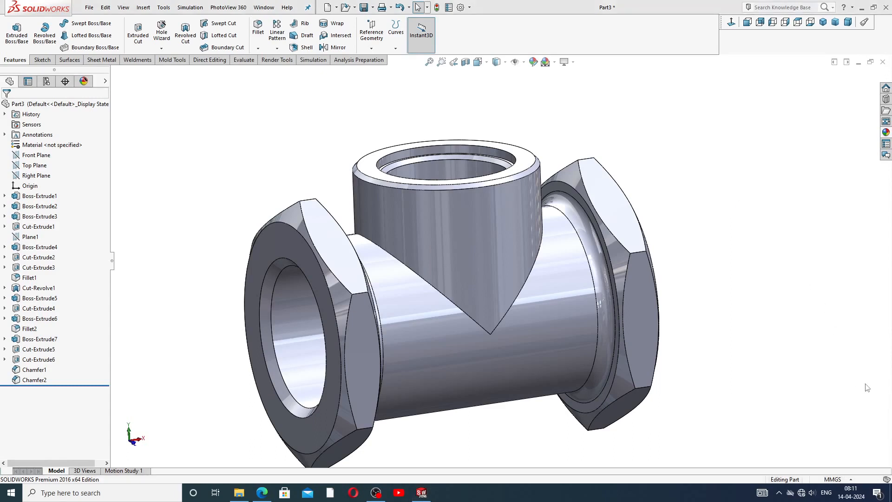
{"action": "left_click", "coordinate": [886, 132]}
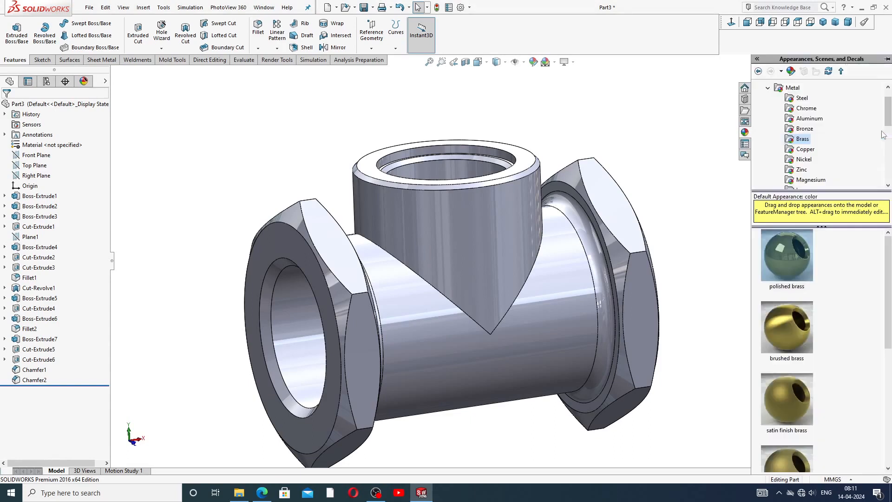
{"action": "left_click", "coordinate": [767, 89]}
{"action": "scroll", "coordinate": [855, 120], "scroll_direction": "up", "scroll_amount": 1}
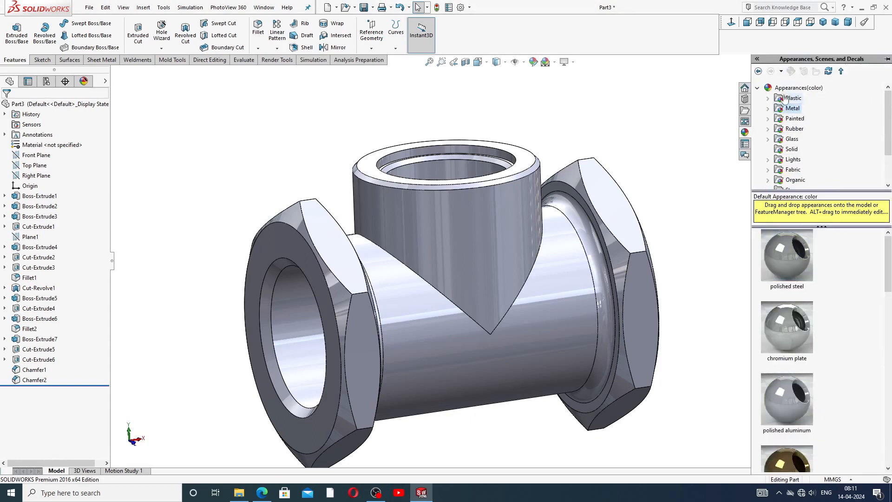
{"action": "left_click", "coordinate": [758, 88]}
{"action": "double_click", "coordinate": [809, 91]}
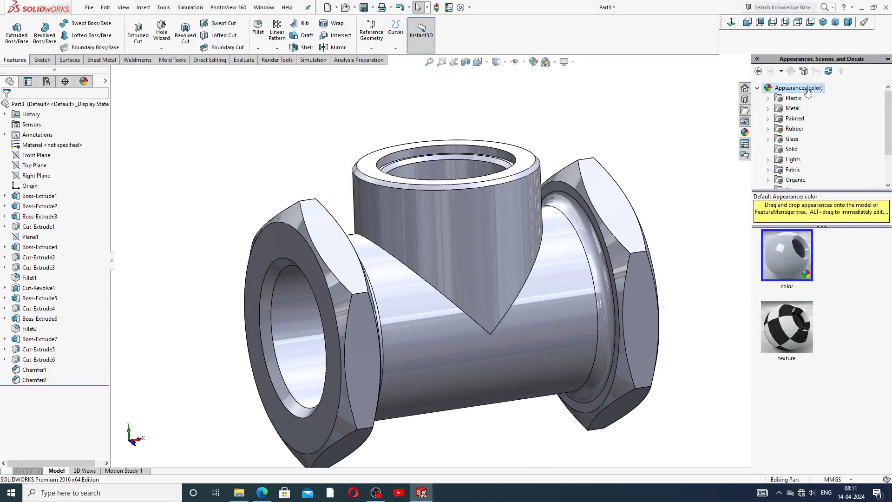
{"action": "double_click", "coordinate": [794, 110]}
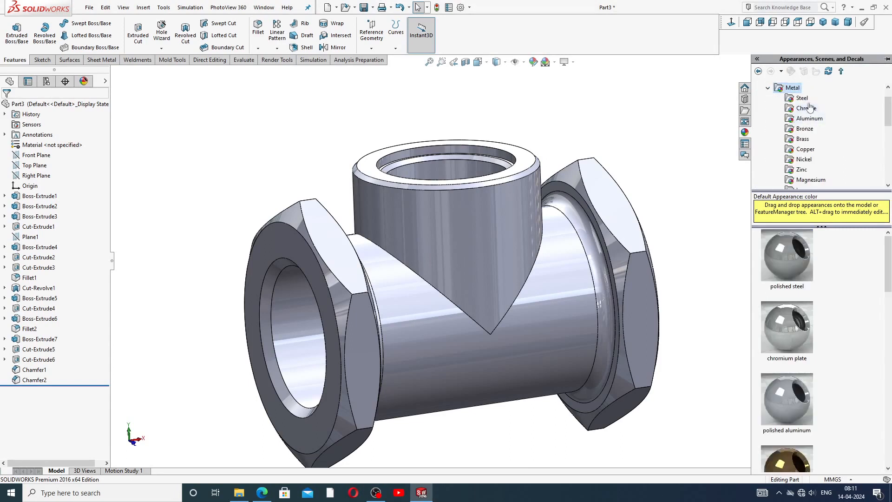
{"action": "left_click", "coordinate": [804, 139]}
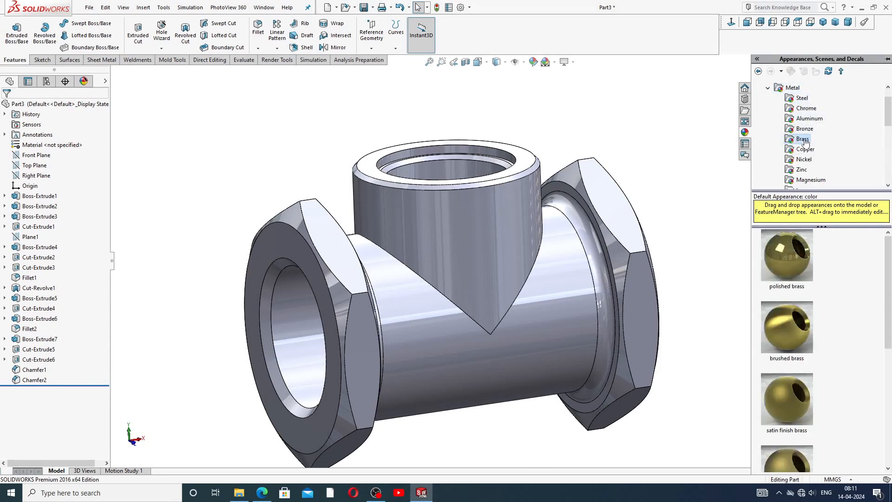
{"action": "double_click", "coordinate": [787, 262]}
{"action": "left_click", "coordinate": [690, 222]}
{"action": "scroll", "coordinate": [689, 222], "scroll_direction": "up", "scroll_amount": 3}
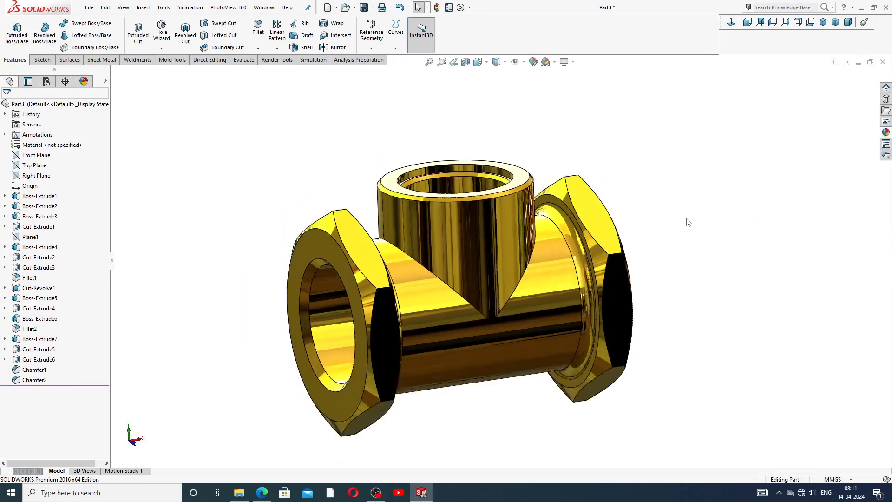
Inspect the brass valve body from several angles, including the end bores and branch opening
{"action": "middle_click_drag", "start_coordinate": [500, 213], "coordinate": [536, 197]}
{"action": "scroll", "coordinate": [471, 280], "scroll_direction": "down", "scroll_amount": 2}
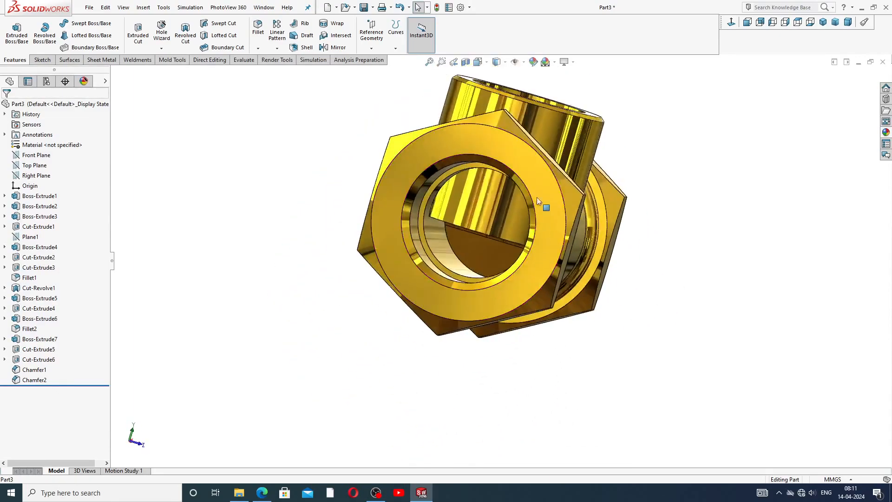
{"action": "scroll", "coordinate": [489, 207], "scroll_direction": "up", "scroll_amount": 3}
{"action": "scroll", "coordinate": [534, 259], "scroll_direction": "down", "scroll_amount": 4}
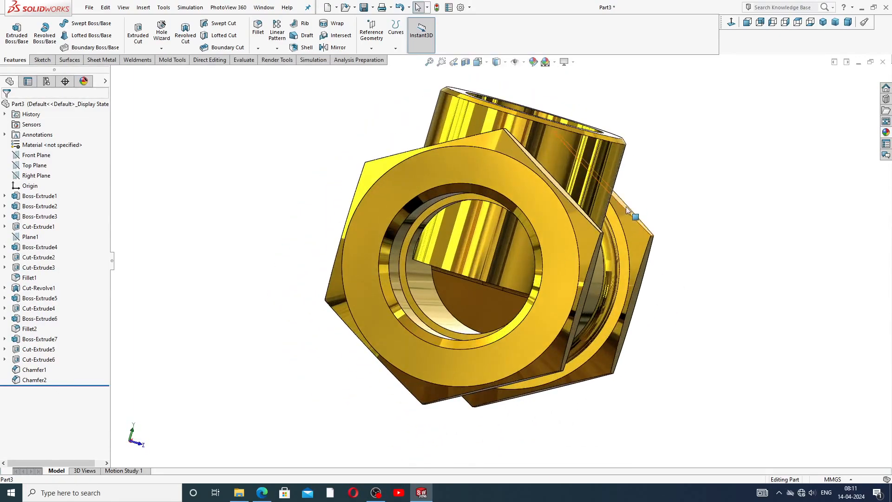
{"action": "middle_click_drag", "start_coordinate": [626, 206], "coordinate": [482, 234]}
{"action": "middle_click", "coordinate": [483, 233]}
{"action": "scroll", "coordinate": [498, 157], "scroll_direction": "up", "scroll_amount": 1}
{"action": "scroll", "coordinate": [500, 149], "scroll_direction": "down", "scroll_amount": 2}
{"action": "middle_click", "coordinate": [612, 146]}
{"action": "scroll", "coordinate": [634, 180], "scroll_direction": "up", "scroll_amount": 2}
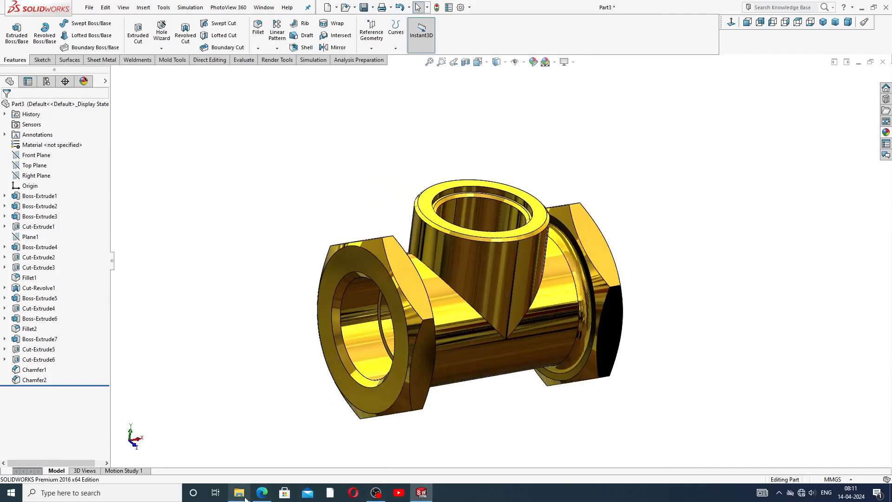
Compare the model with the valve body drawing in the browser, then return to the part and set an isometric view
{"action": "left_click", "coordinate": [262, 493]}
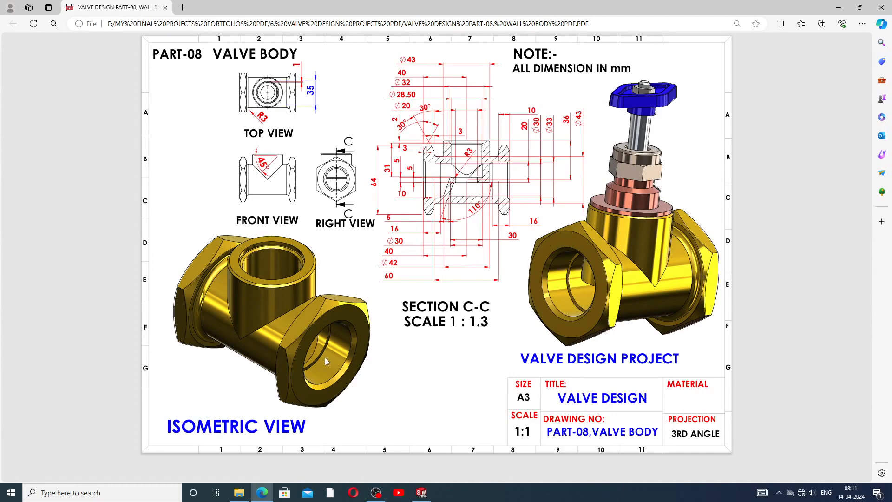
{"action": "left_click", "coordinate": [421, 493]}
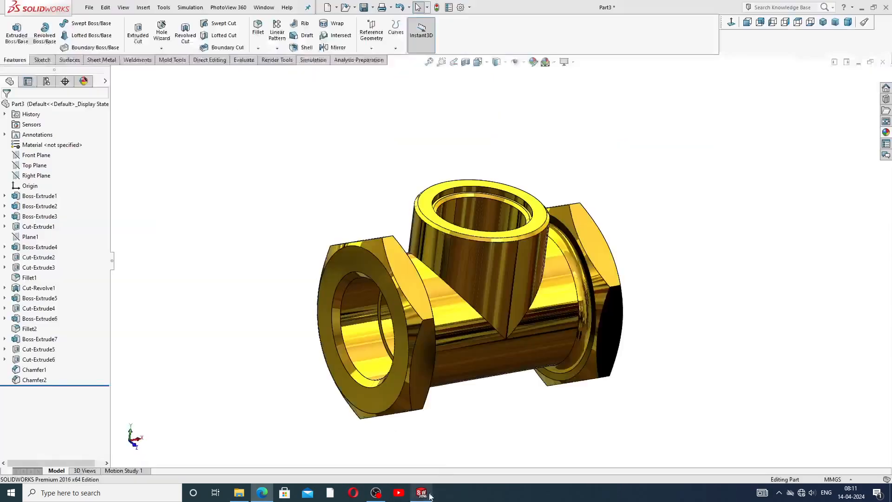
{"action": "scroll", "coordinate": [496, 357], "scroll_direction": "down", "scroll_amount": 2}
{"action": "middle_click_drag", "start_coordinate": [504, 367], "coordinate": [469, 357]}
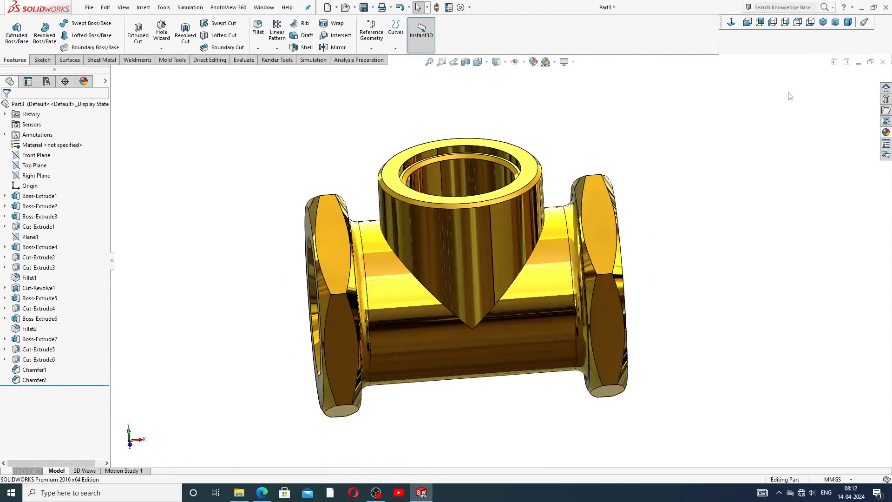
{"action": "left_click", "coordinate": [823, 23]}
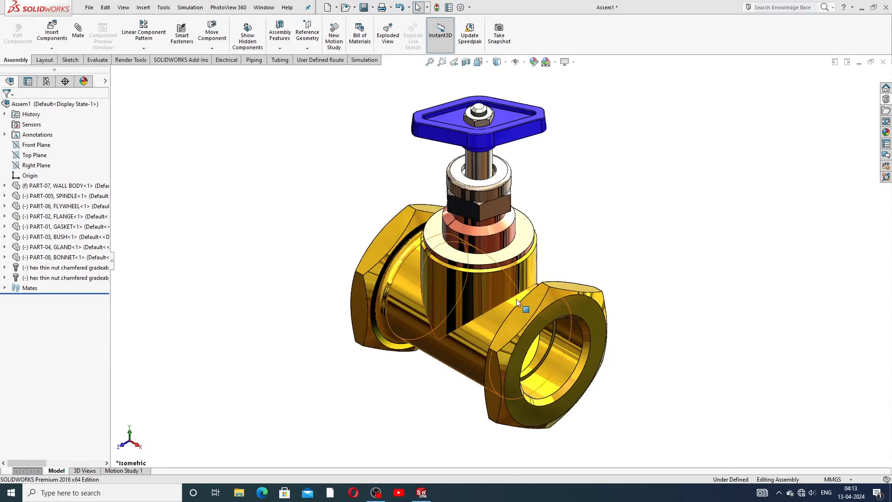
Rotate the blue flywheel about the spindle axis in the complete valve assembly
{"action": "mouse_move", "coordinate": [514, 124]}
{"action": "left_mouse_down"}
{"action": "mouse_move", "coordinate": [510, 97]}
{"action": "mouse_move", "coordinate": [520, 122]}
{"action": "left_mouse_up"}
{"action": "scroll", "coordinate": [545, 152], "scroll_direction": "up", "scroll_amount": 3}
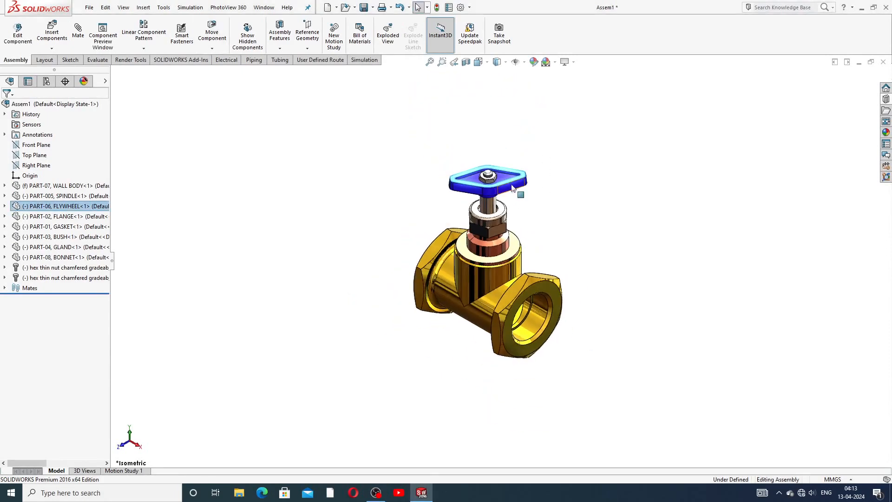
{"action": "left_click", "coordinate": [514, 124]}
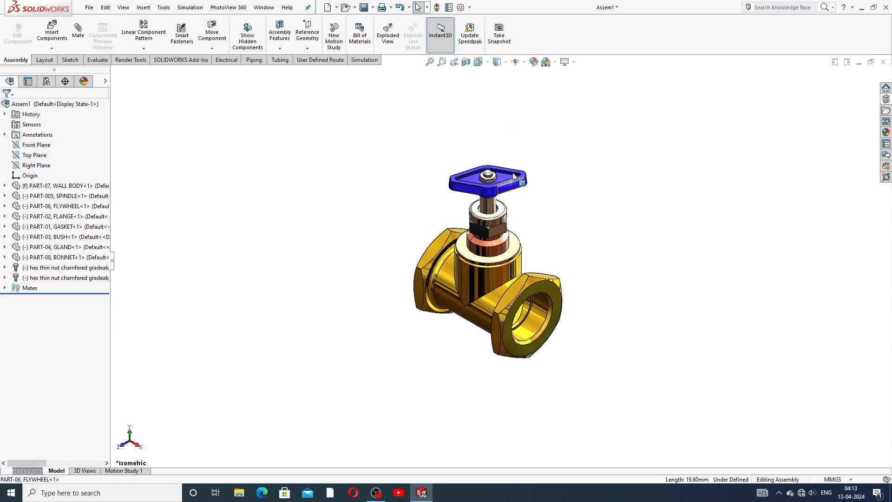
{"action": "scroll", "coordinate": [514, 200], "scroll_direction": "down", "scroll_amount": 3}
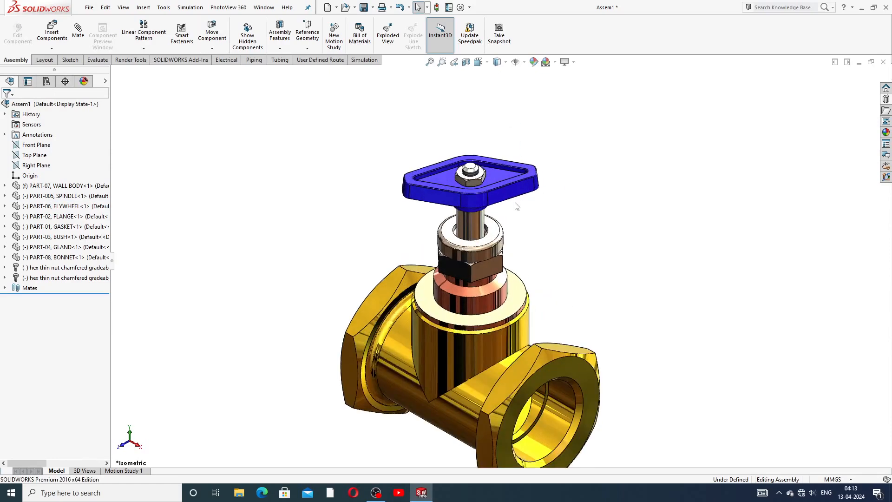
{"action": "scroll", "coordinate": [516, 206], "scroll_direction": "up", "scroll_amount": 3}
{"action": "left_click_drag", "start_coordinate": [506, 219], "coordinate": [525, 204]}
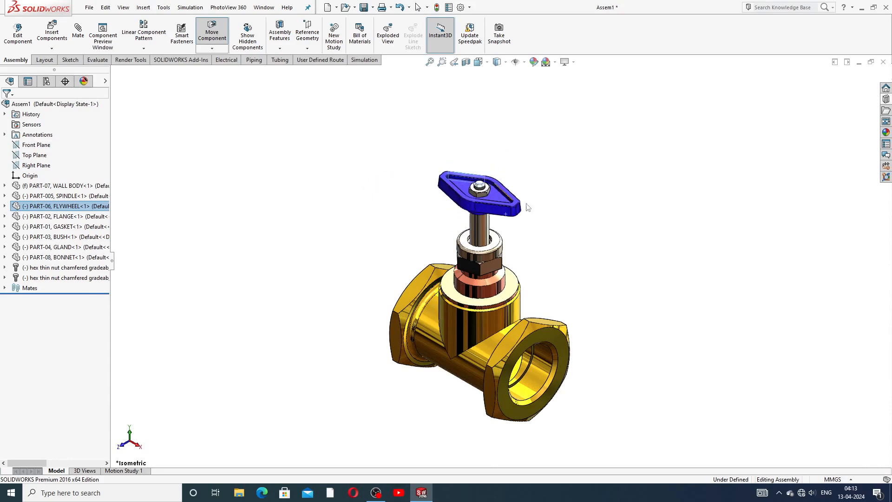
{"action": "left_click", "coordinate": [568, 240]}
{"action": "scroll", "coordinate": [533, 414], "scroll_direction": "down", "scroll_amount": 1}
{"action": "scroll", "coordinate": [552, 343], "scroll_direction": "up", "scroll_amount": 4}
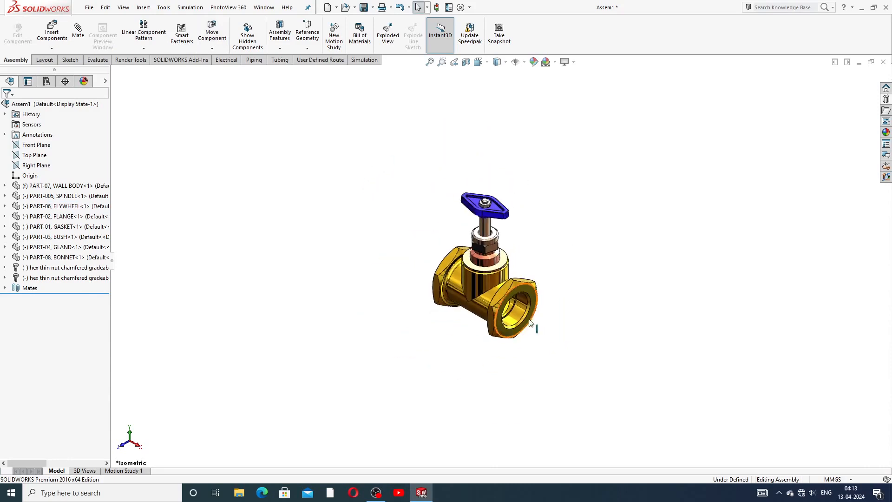
Look through the body's end bore and turn the flywheel to check the internal valve parts
{"action": "middle_click_drag", "start_coordinate": [541, 331], "coordinate": [432, 260]}
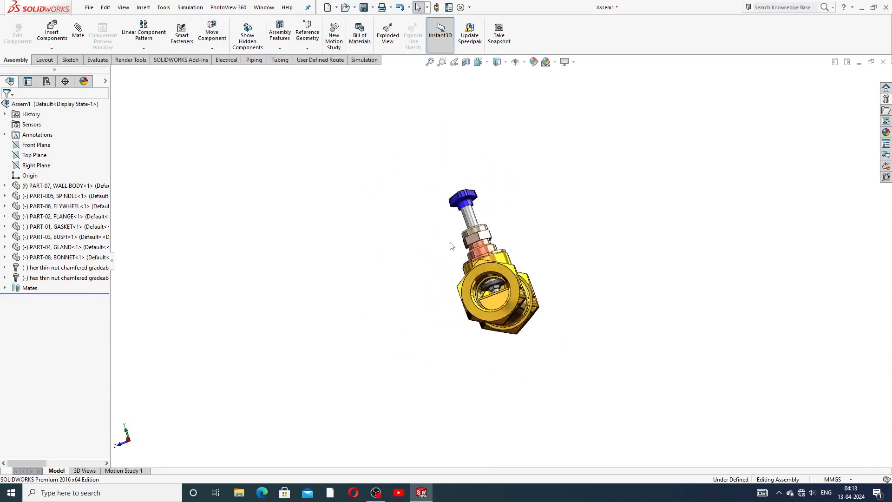
{"action": "scroll", "coordinate": [461, 251], "scroll_direction": "down", "scroll_amount": 5}
{"action": "scroll", "coordinate": [498, 188], "scroll_direction": "up", "scroll_amount": 2}
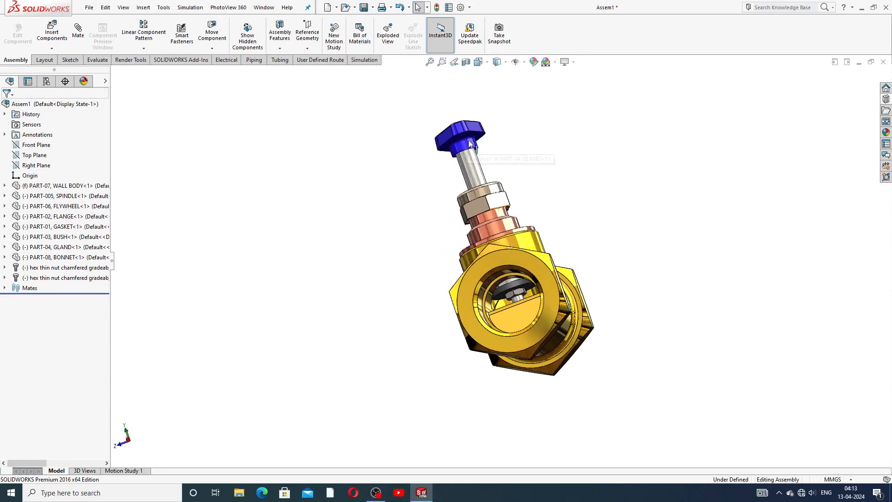
{"action": "mouse_move", "coordinate": [458, 142]}
{"action": "left_mouse_down"}
{"action": "mouse_move", "coordinate": [427, 165]}
{"action": "mouse_move", "coordinate": [459, 144]}
{"action": "mouse_move", "coordinate": [407, 207]}
{"action": "mouse_move", "coordinate": [540, 134]}
{"action": "mouse_move", "coordinate": [467, 133]}
{"action": "mouse_move", "coordinate": [469, 97]}
{"action": "mouse_move", "coordinate": [474, 138]}
{"action": "left_mouse_up"}
{"action": "middle_click_drag", "start_coordinate": [613, 142], "coordinate": [615, 219]}
{"action": "scroll", "coordinate": [528, 295], "scroll_direction": "down", "scroll_amount": 1}
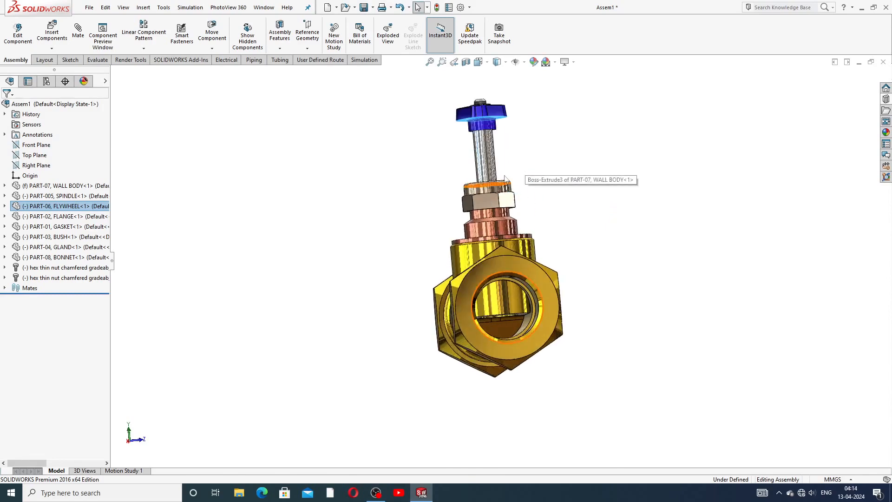
Move the spindle along its axis and examine the flange at the valve seat from below
{"action": "left_click_drag", "start_coordinate": [494, 162], "coordinate": [596, 237]}
{"action": "middle_click_drag", "start_coordinate": [535, 334], "coordinate": [514, 309]}
{"action": "scroll", "coordinate": [513, 336], "scroll_direction": "down", "scroll_amount": 5}
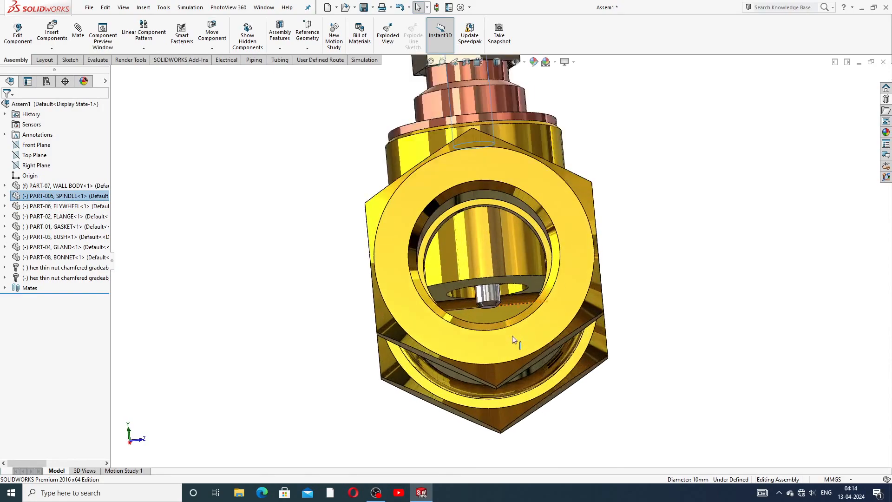
{"action": "middle_click_drag", "start_coordinate": [510, 367], "coordinate": [515, 332]}
{"action": "left_click", "coordinate": [477, 285]}
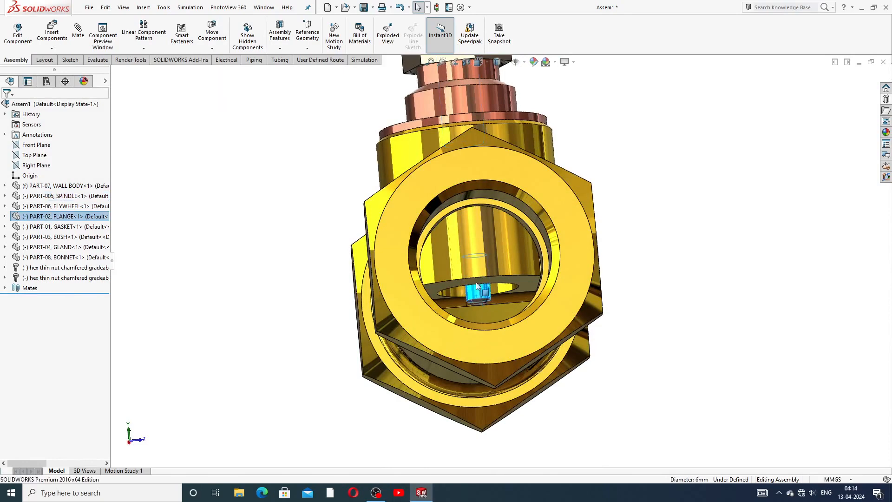
Lower the spindle until the gasket sits near the valve seat inside the body
{"action": "left_click", "coordinate": [641, 199]}
{"action": "scroll", "coordinate": [511, 229], "scroll_direction": "up", "scroll_amount": 4}
{"action": "middle_click_drag", "start_coordinate": [508, 233], "coordinate": [593, 278]}
{"action": "scroll", "coordinate": [535, 284], "scroll_direction": "down", "scroll_amount": 4}
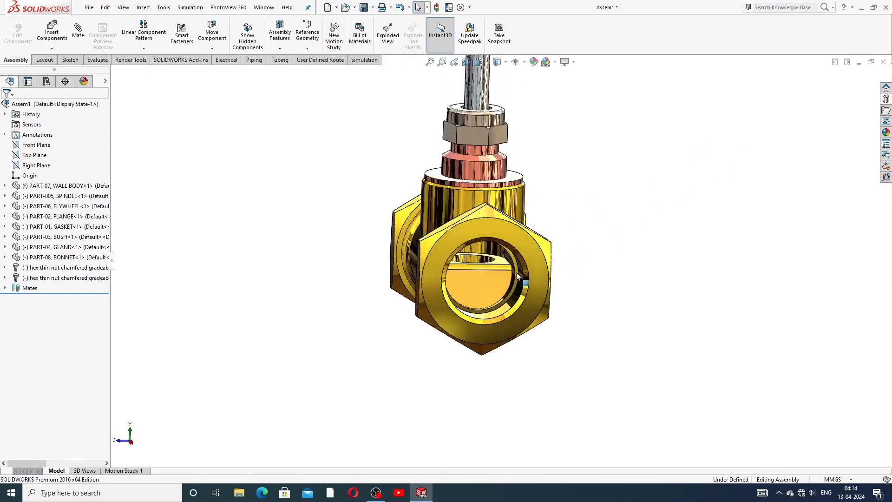
{"action": "mouse_move", "coordinate": [488, 97]}
{"action": "left_mouse_down"}
{"action": "mouse_move", "coordinate": [502, 170]}
{"action": "mouse_move", "coordinate": [500, 85]}
{"action": "left_mouse_up"}
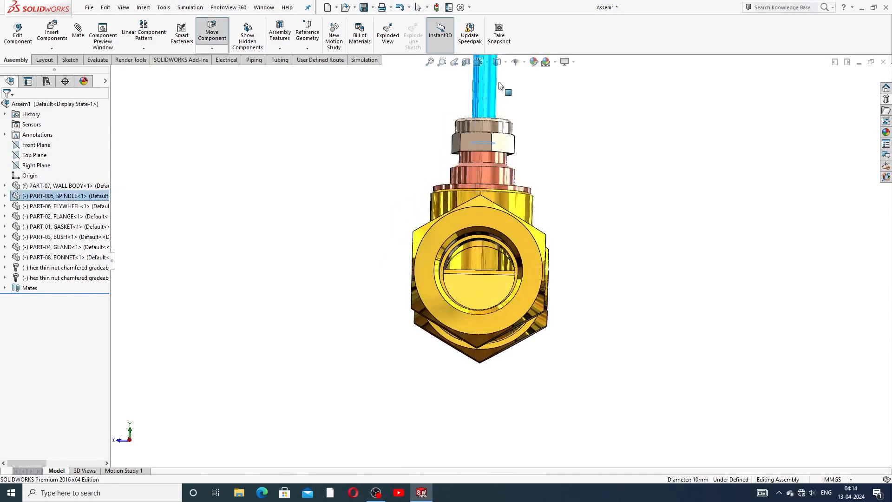
{"action": "left_click_drag", "start_coordinate": [510, 133], "coordinate": [529, 224]}
{"action": "left_click", "coordinate": [568, 158]}
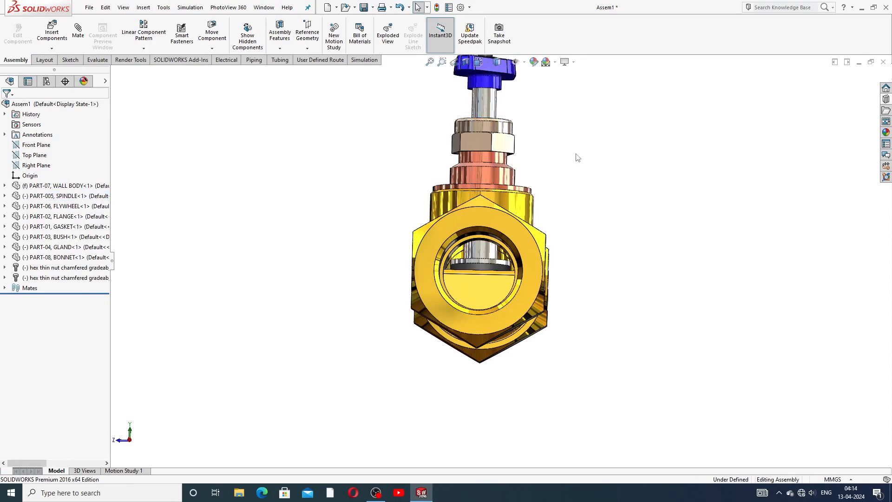
View the whole valve from the opposite side and turn the flywheel on the spindle again
{"action": "scroll", "coordinate": [577, 155], "scroll_direction": "up", "scroll_amount": 4}
{"action": "middle_click_drag", "start_coordinate": [545, 180], "coordinate": [442, 241]}
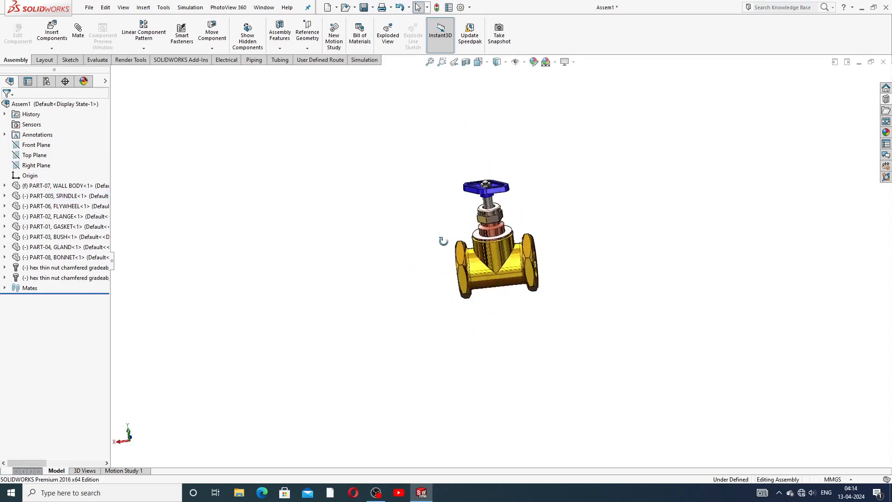
{"action": "scroll", "coordinate": [501, 207], "scroll_direction": "down", "scroll_amount": 3}
{"action": "left_click_drag", "start_coordinate": [502, 170], "coordinate": [522, 204]}
{"action": "left_click", "coordinate": [565, 218]}
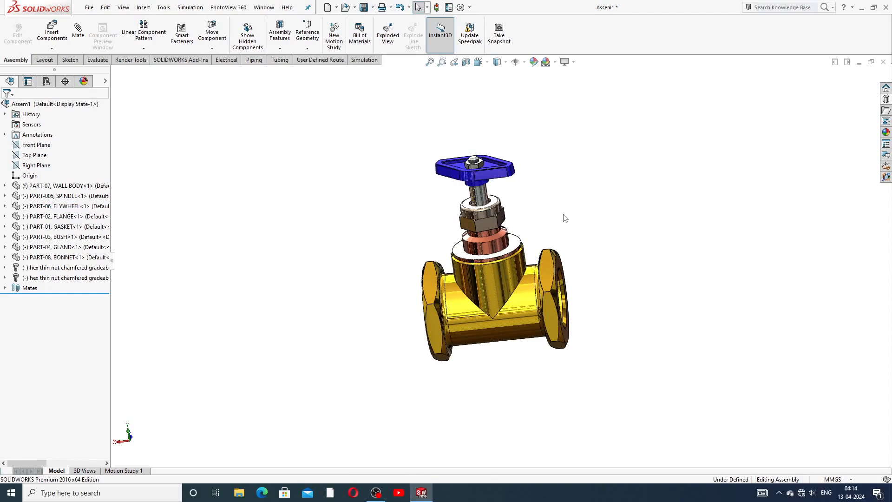
Show the whole valve in isometric view and close the assembly without saving its changes
{"action": "middle_click_drag", "start_coordinate": [557, 230], "coordinate": [598, 198]}
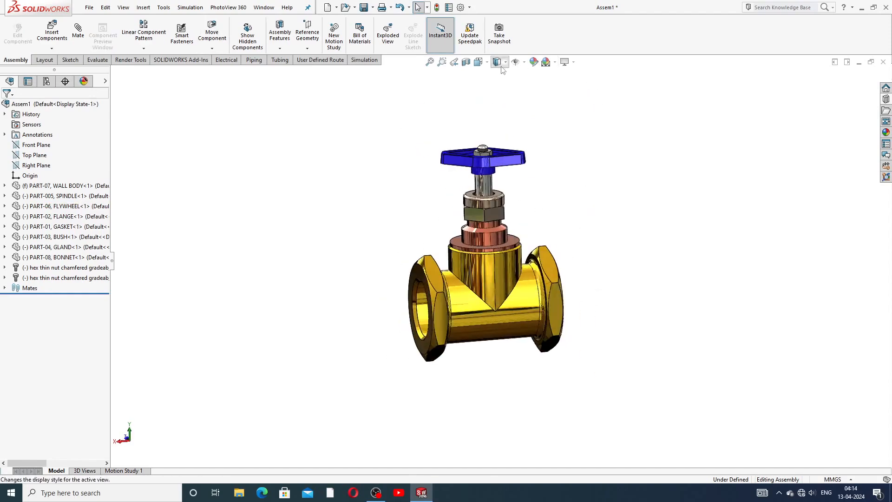
{"action": "left_click", "coordinate": [488, 62]}
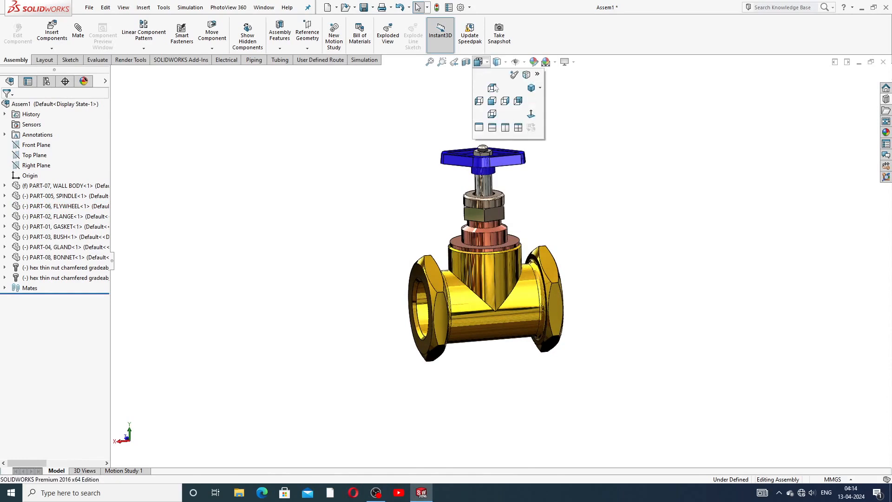
{"action": "left_click", "coordinate": [548, 97]}
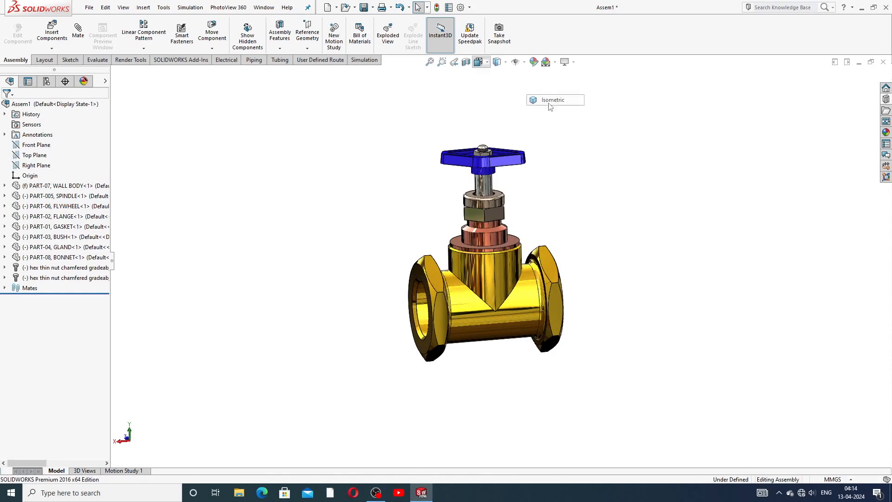
{"action": "scroll", "coordinate": [536, 282], "scroll_direction": "down", "scroll_amount": 3}
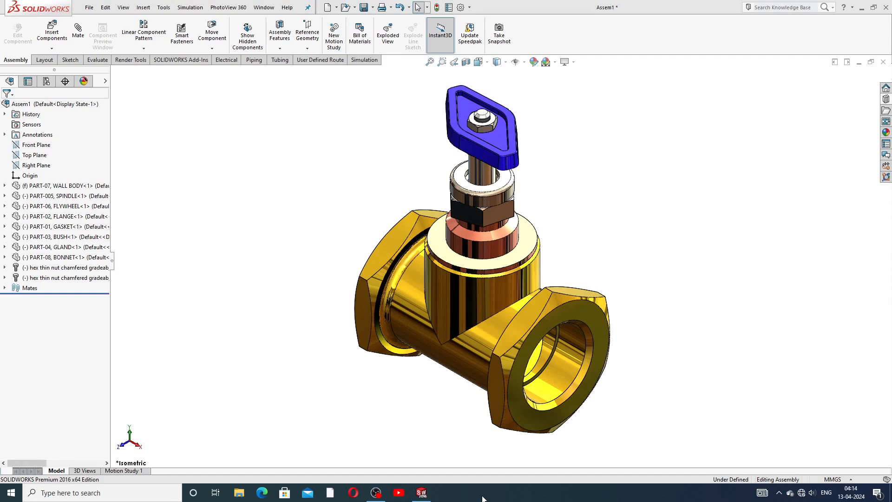
{"action": "left_click", "coordinate": [883, 62]}
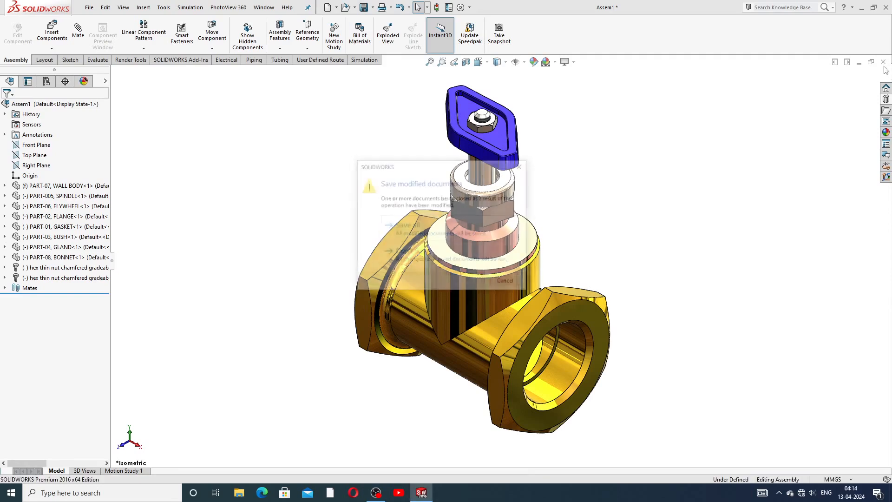
{"action": "left_click", "coordinate": [438, 260]}
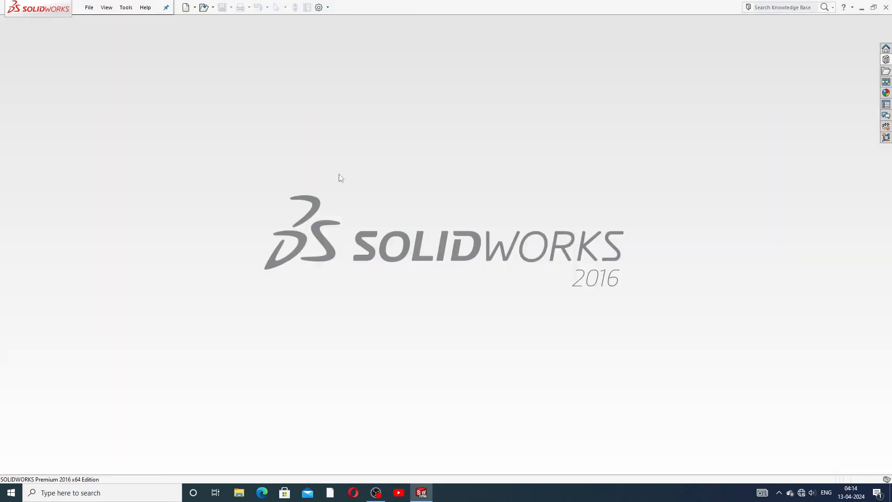
Create a new assembly without a starting component and set its scene to Plain White
{"action": "left_click", "coordinate": [185, 8]}
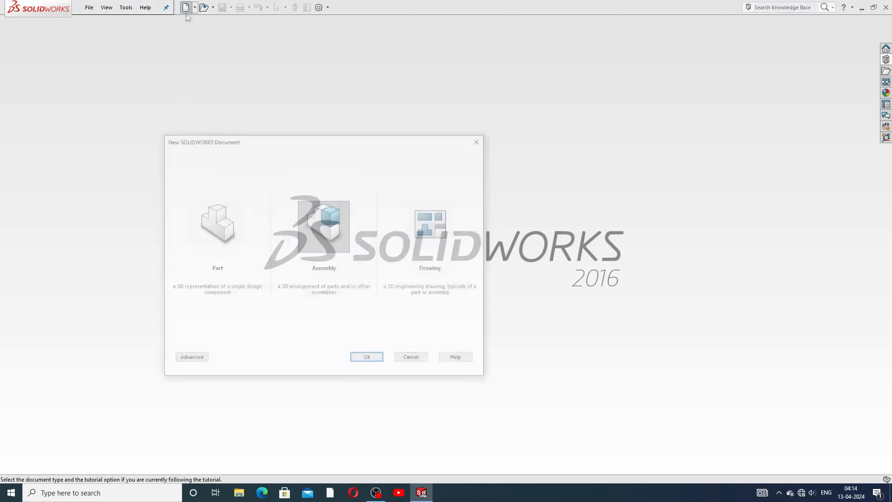
{"action": "left_click", "coordinate": [368, 360]}
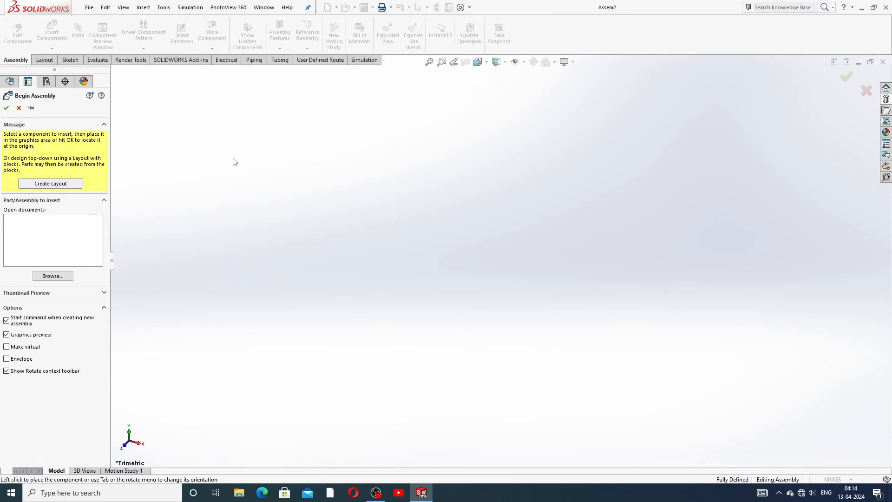
{"action": "left_click", "coordinate": [19, 109]}
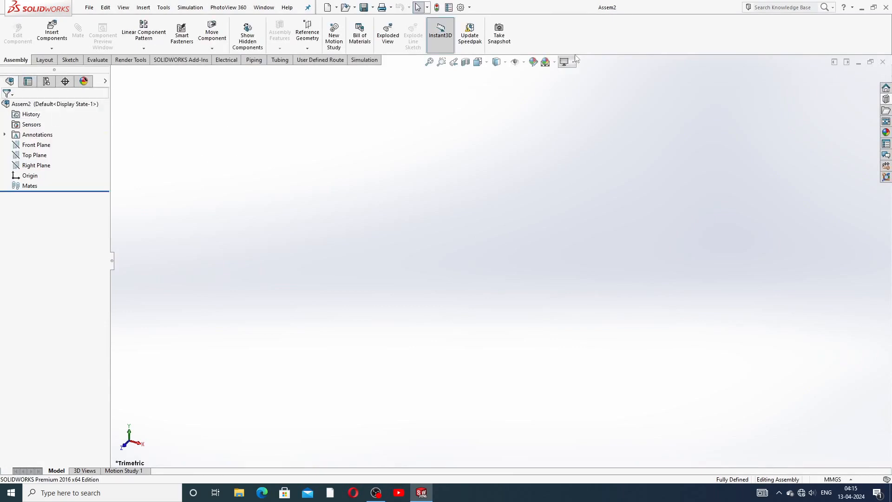
{"action": "left_click", "coordinate": [543, 62]}
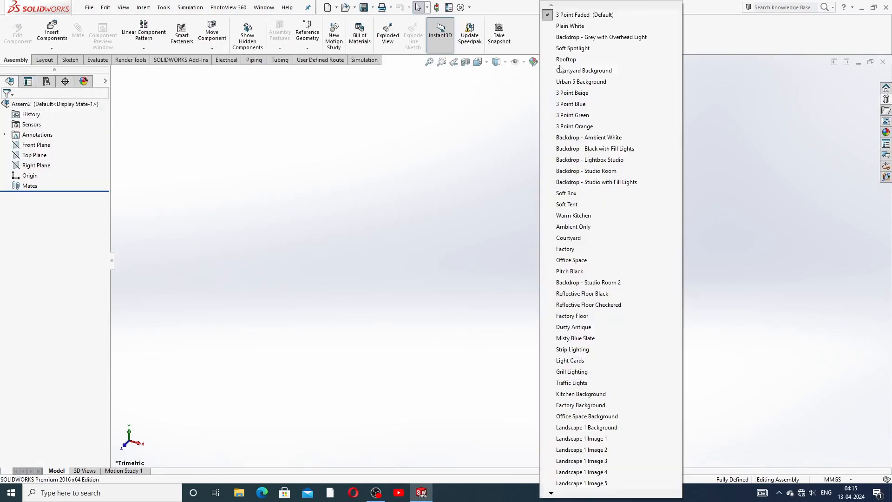
{"action": "left_click", "coordinate": [567, 27]}
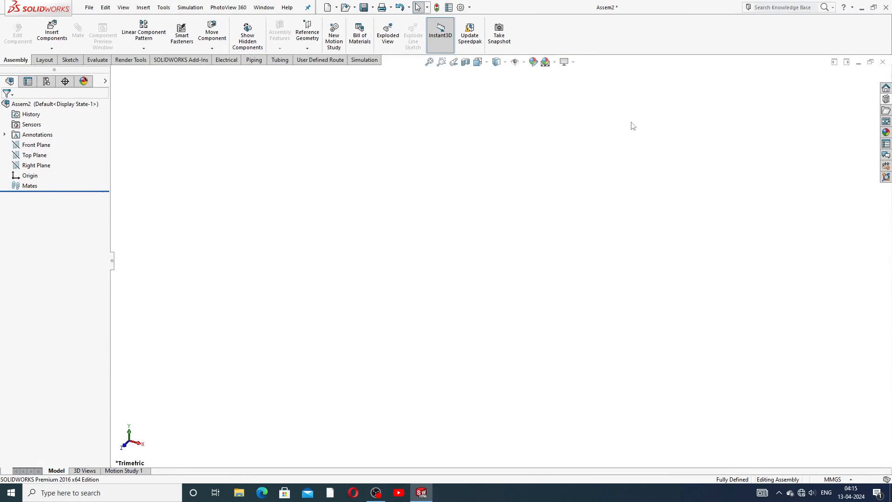
Show the part files as thumbnails and insert PART-07, WALL BODY as the assembly's first component
{"action": "left_click", "coordinate": [52, 35]}
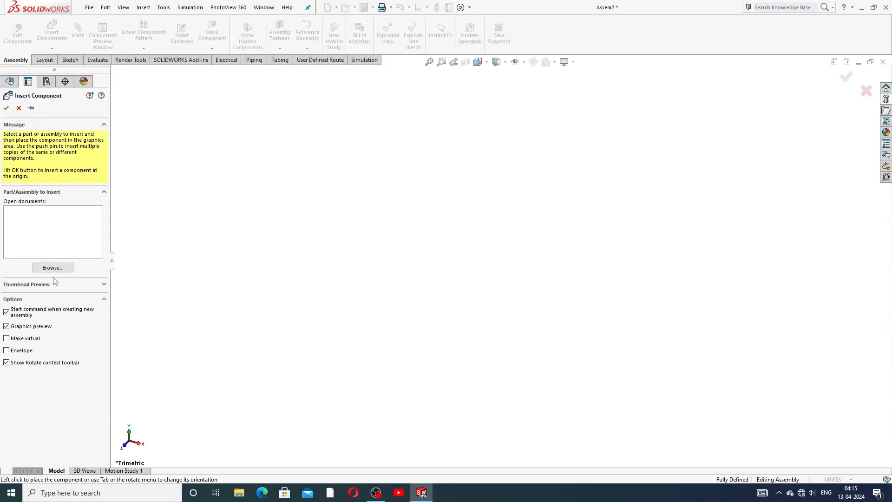
{"action": "left_click", "coordinate": [53, 268]}
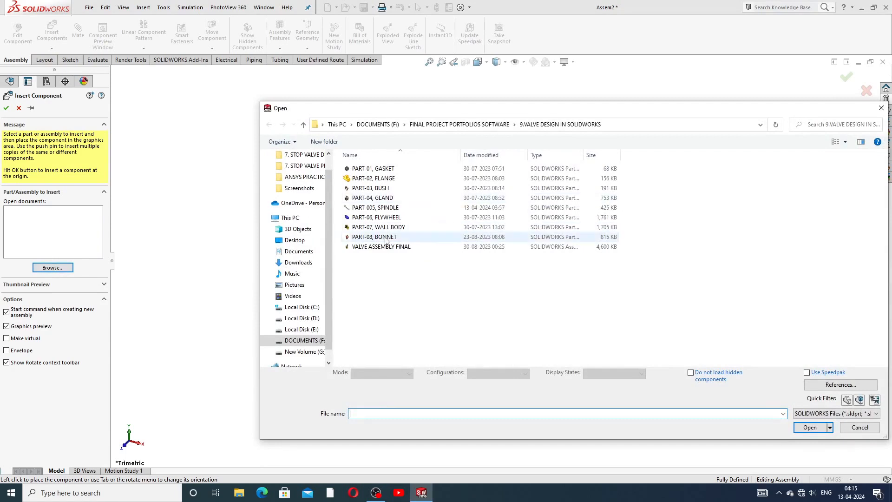
{"action": "left_click", "coordinate": [846, 142]}
{"action": "left_click", "coordinate": [844, 79]}
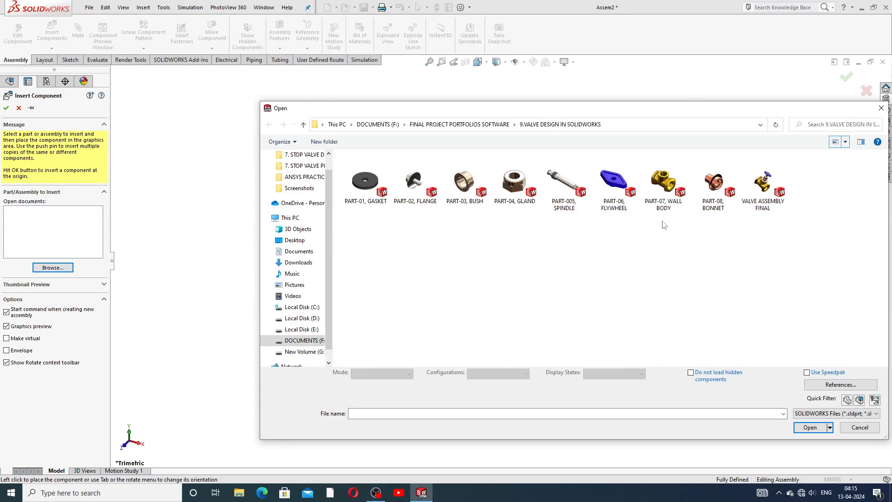
{"action": "left_click", "coordinate": [668, 188]}
{"action": "left_click", "coordinate": [806, 421]}
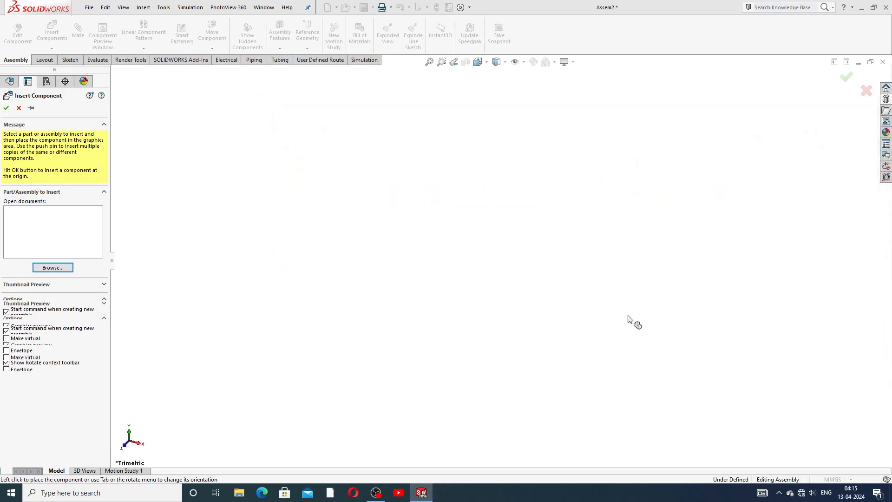
{"action": "left_click", "coordinate": [532, 315]}
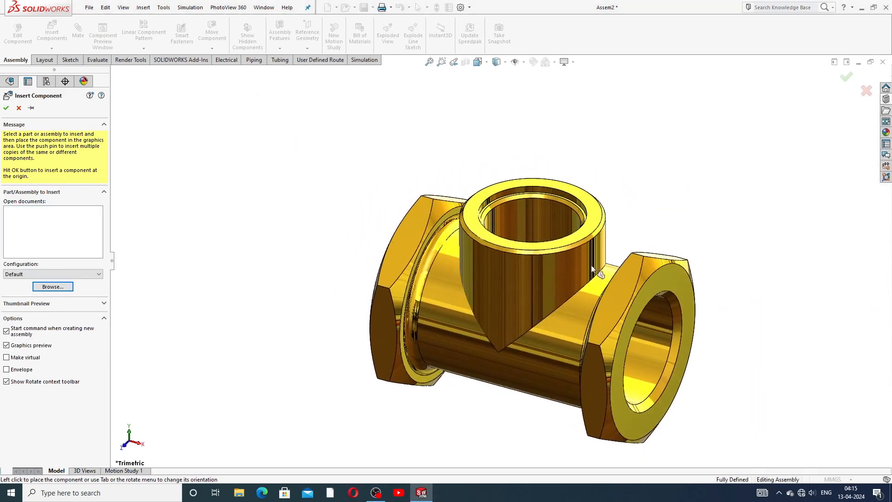
{"action": "scroll", "coordinate": [470, 216], "scroll_direction": "up", "scroll_amount": 1}
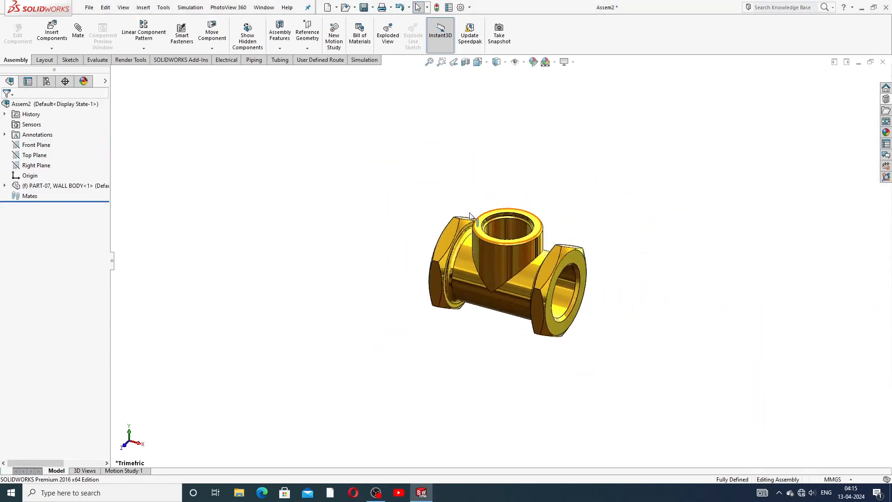
{"action": "scroll", "coordinate": [469, 216], "scroll_direction": "down", "scroll_amount": 2}
{"action": "scroll", "coordinate": [486, 258], "scroll_direction": "up", "scroll_amount": 2}
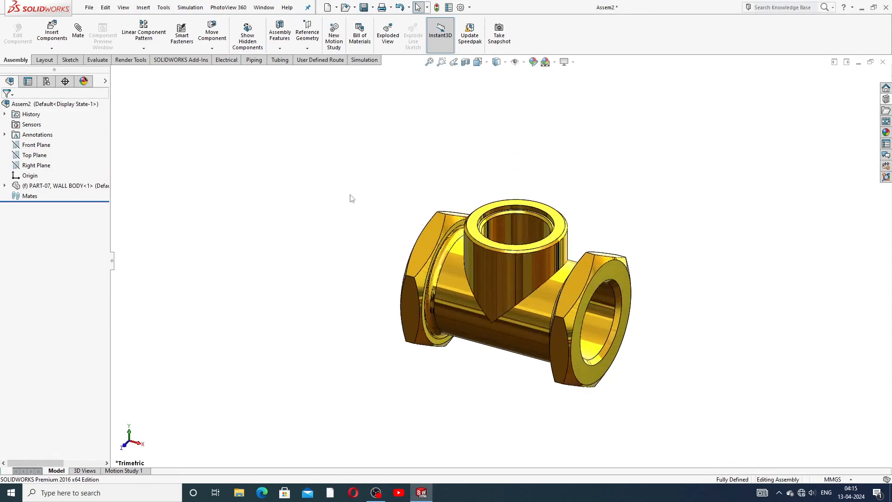
Insert PART-08, BONNET and place it in free space beside and above the valve body
{"action": "left_click", "coordinate": [50, 33]}
{"action": "left_click", "coordinate": [54, 268]}
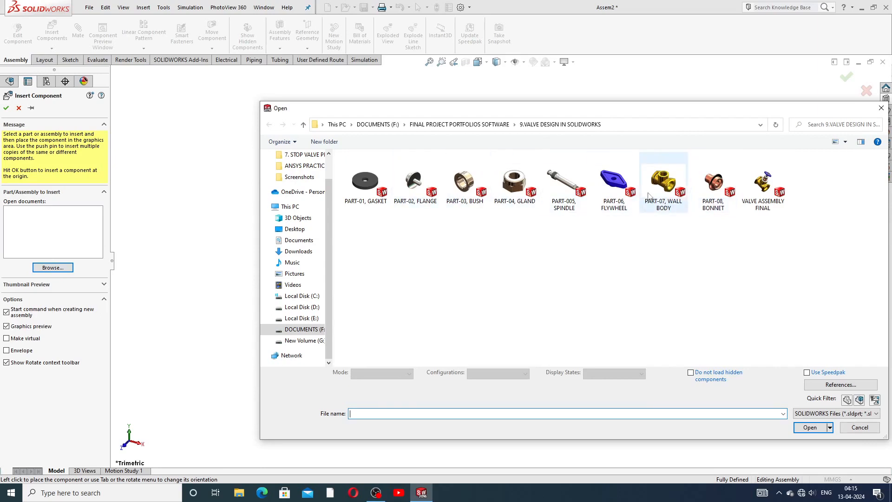
{"action": "left_click", "coordinate": [713, 194]}
{"action": "left_click", "coordinate": [809, 418]}
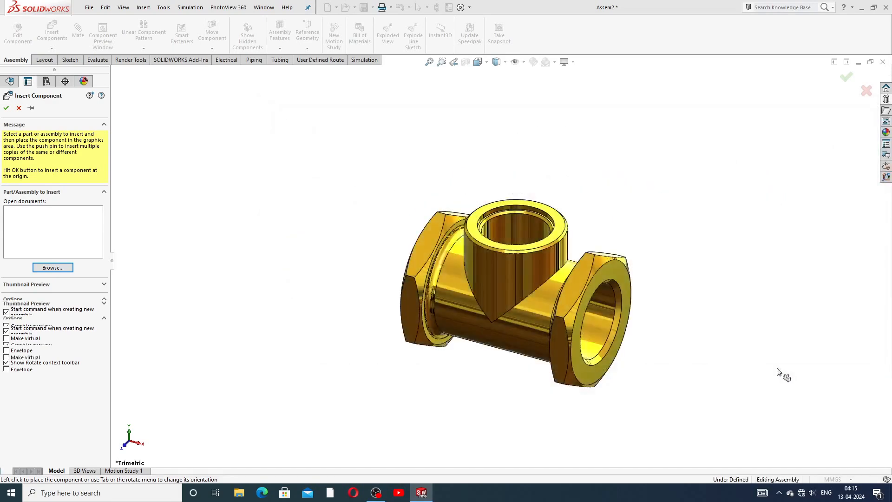
{"action": "left_click", "coordinate": [668, 179]}
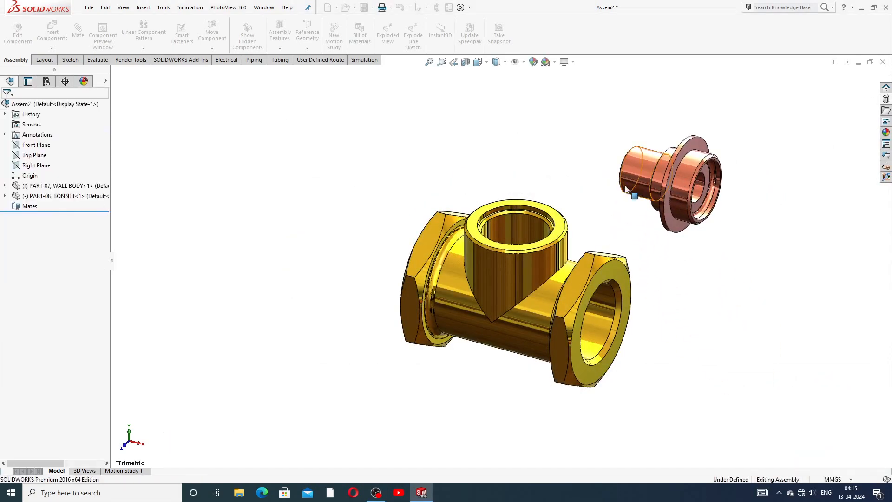
{"action": "scroll", "coordinate": [645, 219], "scroll_direction": "down", "scroll_amount": 2}
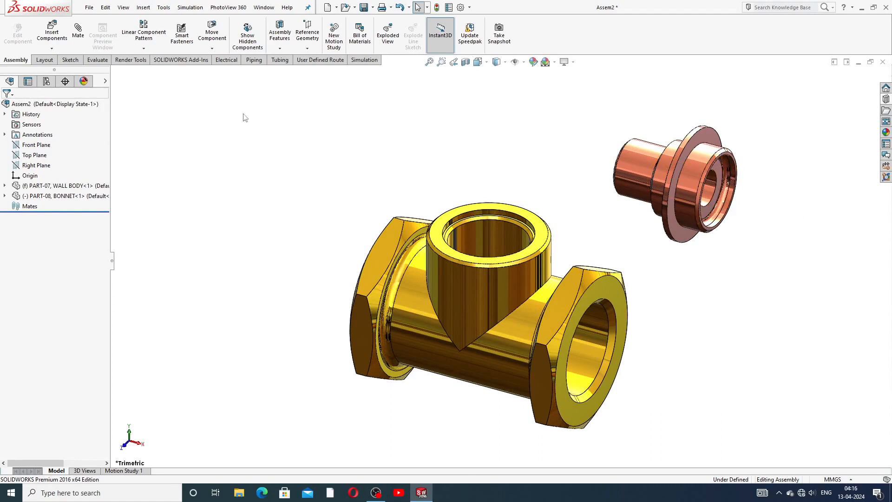
Rotate the bonnet freely until it stands upright, with its narrow neck up and its flange below
{"action": "left_click", "coordinate": [78, 29]}
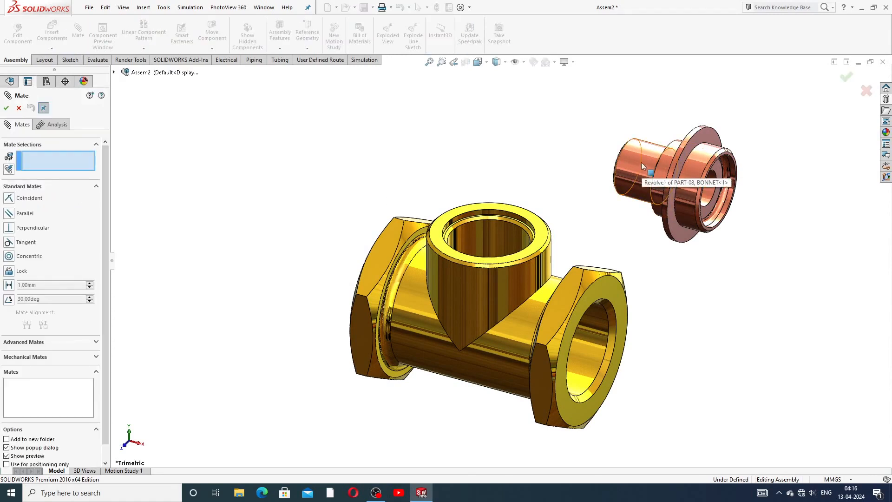
{"action": "left_click", "coordinate": [19, 107]}
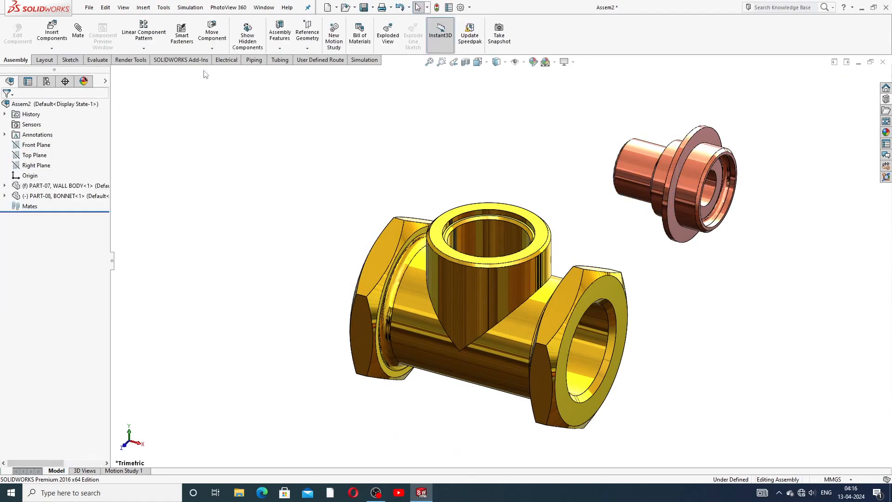
{"action": "left_click", "coordinate": [212, 48]}
{"action": "left_click", "coordinate": [235, 70]}
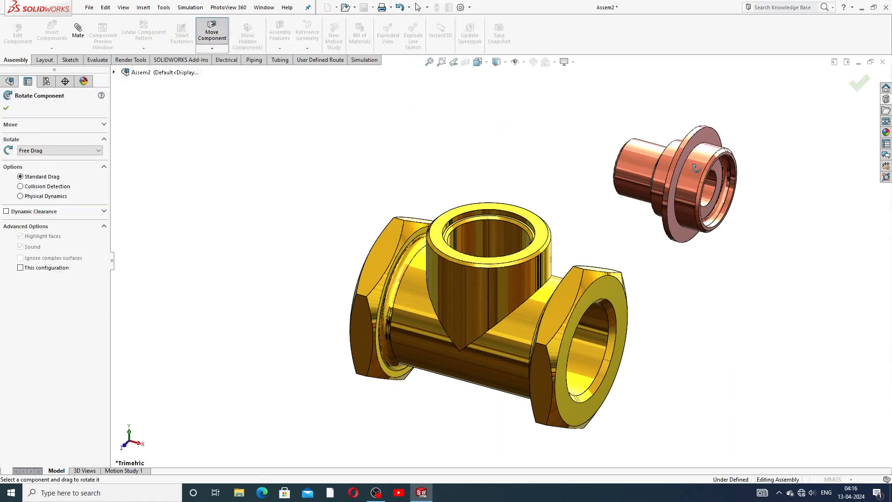
{"action": "left_click_drag", "start_coordinate": [690, 165], "coordinate": [697, 209]}
{"action": "right_click", "coordinate": [745, 157]}
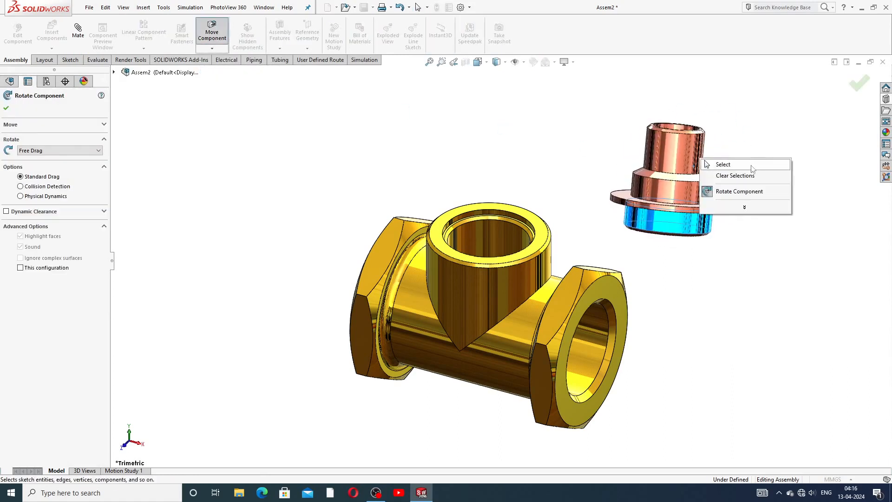
{"action": "left_click", "coordinate": [743, 167]}
{"action": "scroll", "coordinate": [736, 200], "scroll_direction": "down", "scroll_amount": 2}
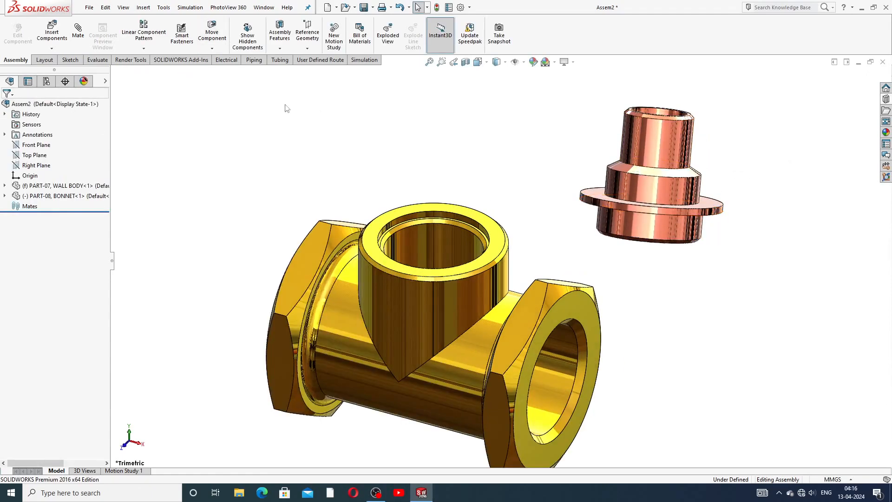
Mate the bonnet's neck cylinder concentric with the bore of the valve body's vertical branch
{"action": "left_click", "coordinate": [79, 30]}
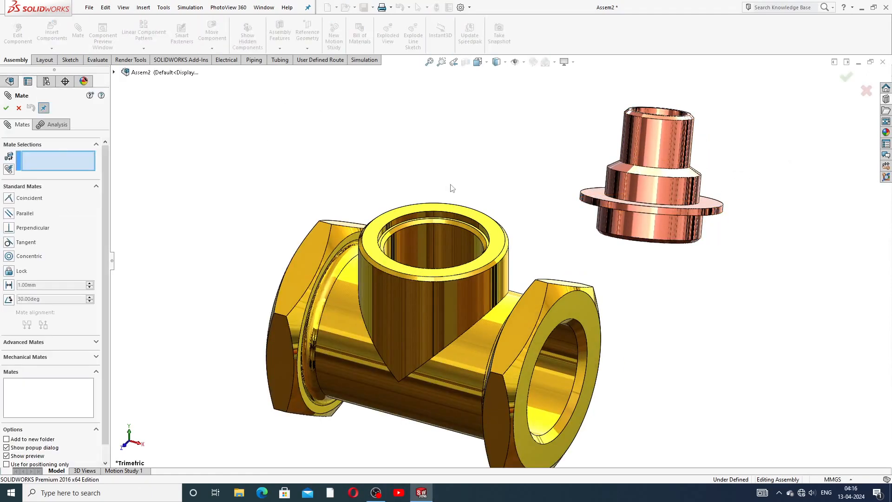
{"action": "left_click", "coordinate": [443, 238]}
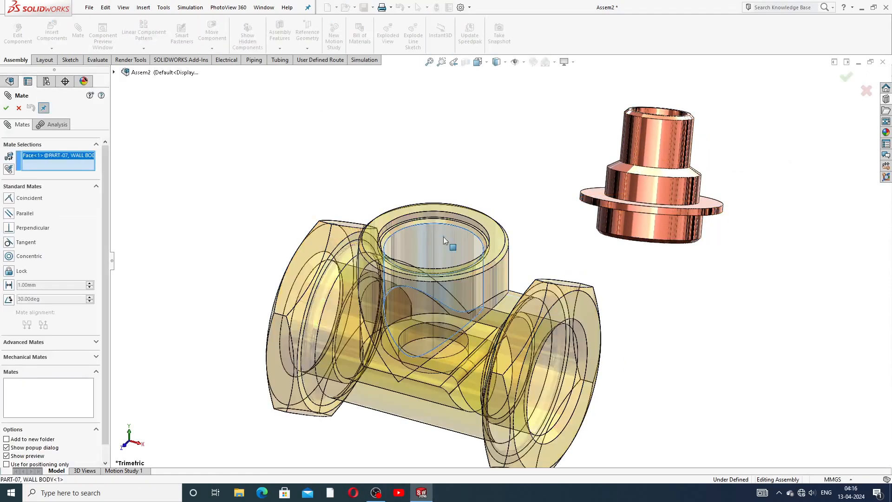
{"action": "left_click", "coordinate": [656, 141]}
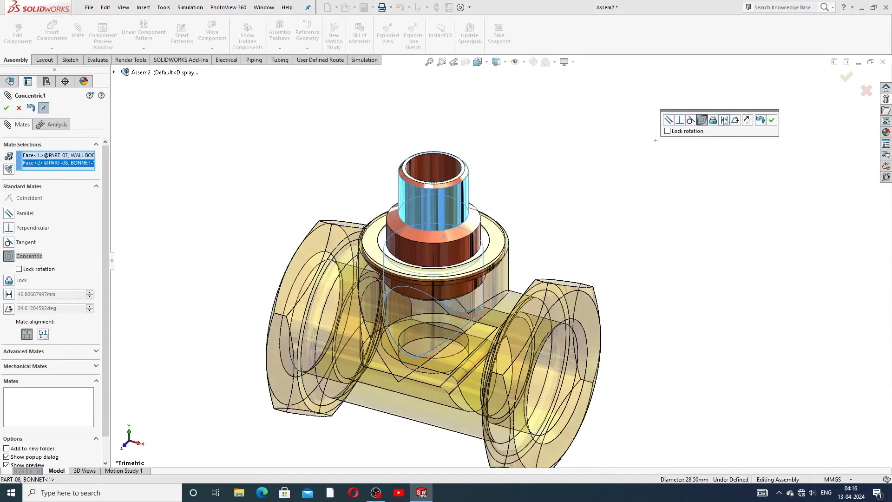
{"action": "left_click", "coordinate": [772, 120]}
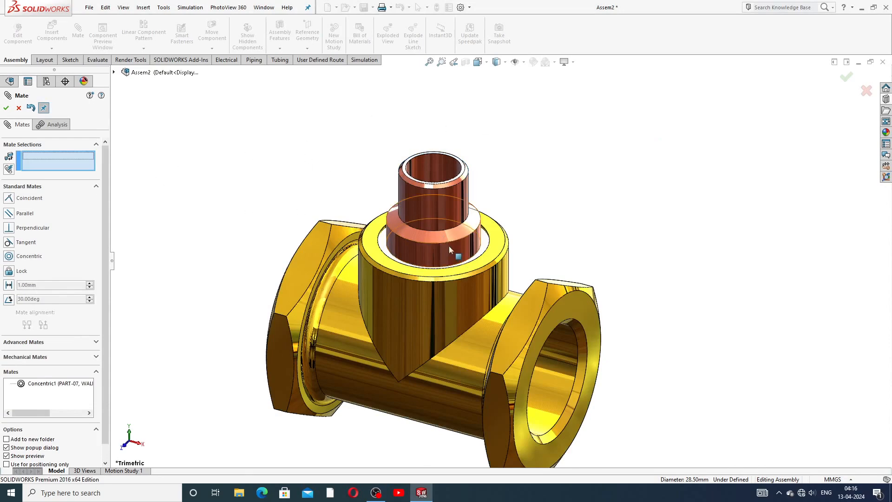
Lift the bonnet clear of the body and mate its flange underside coincident with the branch's top face
{"action": "left_click_drag", "start_coordinate": [439, 212], "coordinate": [451, 175]}
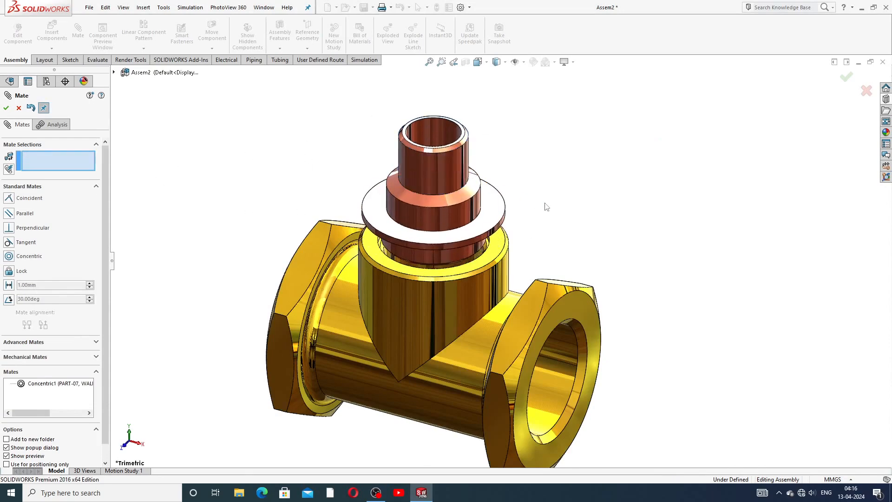
{"action": "middle_click_drag", "start_coordinate": [552, 236], "coordinate": [533, 231]}
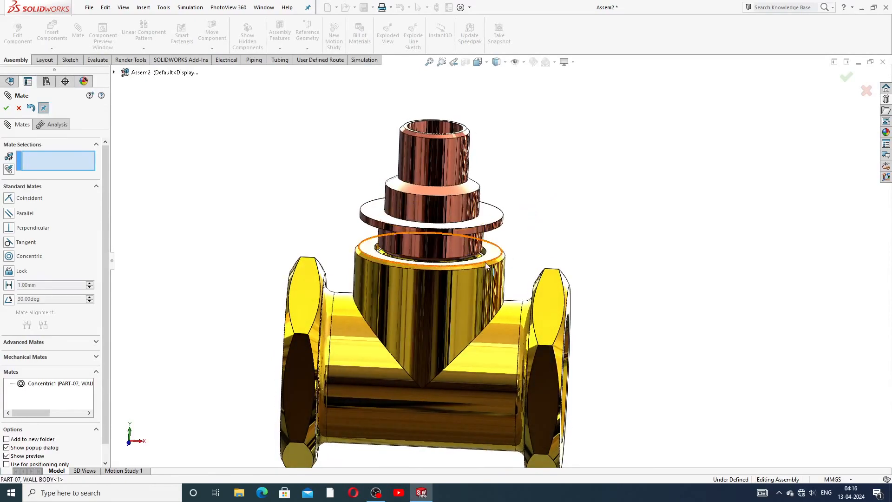
{"action": "middle_click_drag", "start_coordinate": [482, 261], "coordinate": [498, 249]}
{"action": "left_click", "coordinate": [507, 245]}
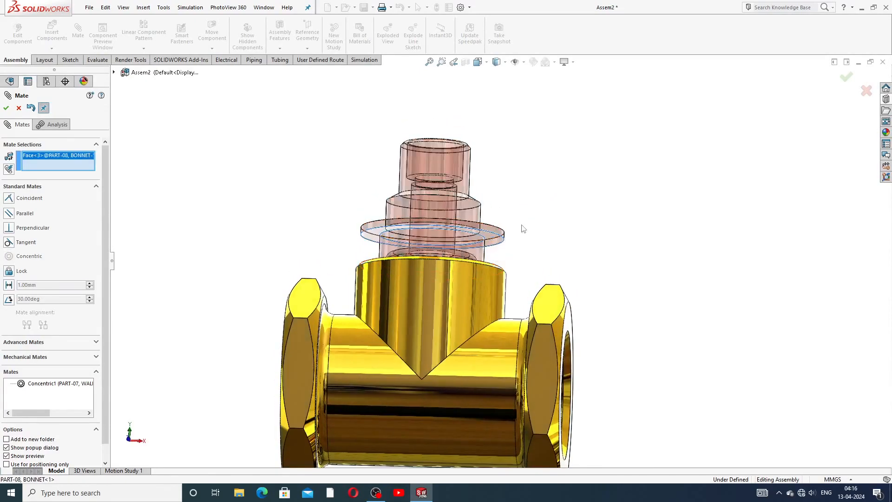
{"action": "middle_click_drag", "start_coordinate": [528, 274], "coordinate": [500, 278]}
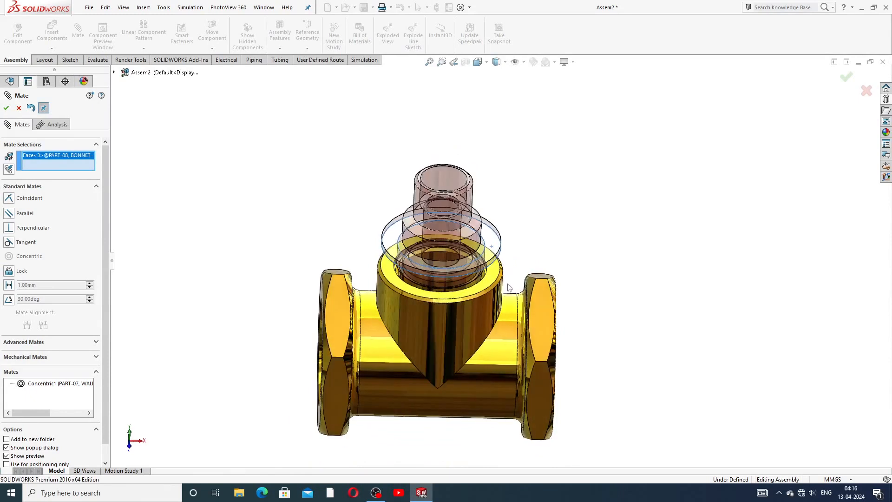
{"action": "left_click", "coordinate": [495, 278]}
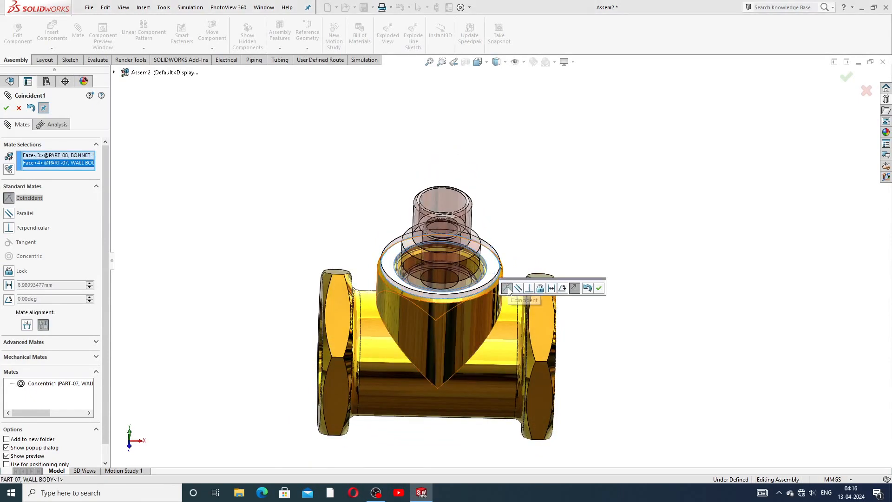
{"action": "left_click", "coordinate": [599, 288]}
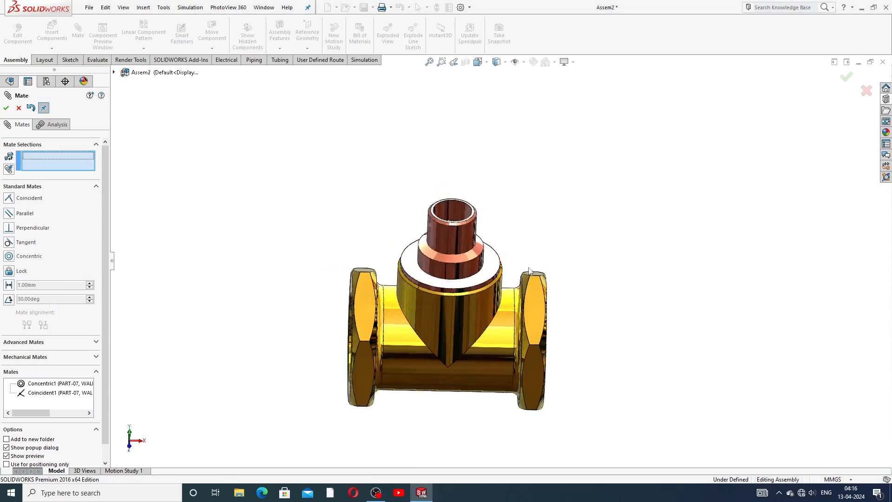
{"action": "key", "text": "Escape"}
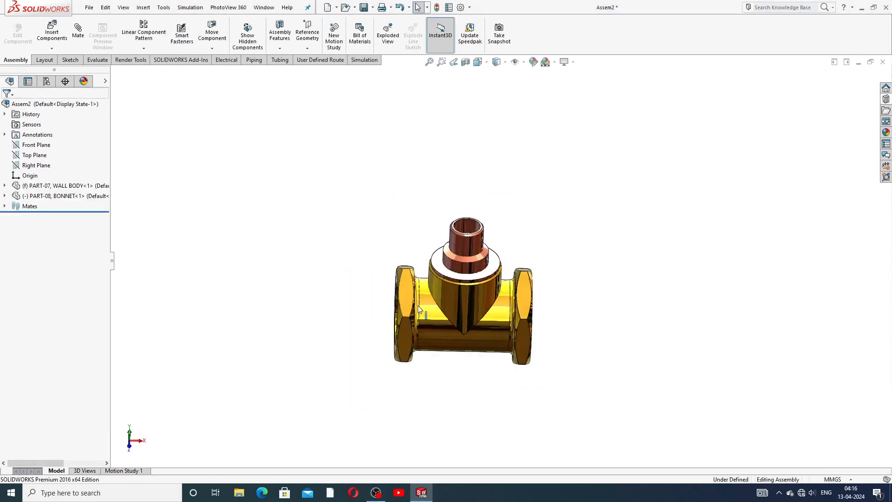
{"action": "scroll", "coordinate": [458, 341], "scroll_direction": "down", "scroll_amount": 2}
{"action": "middle_click_drag", "start_coordinate": [543, 206], "coordinate": [551, 186]}
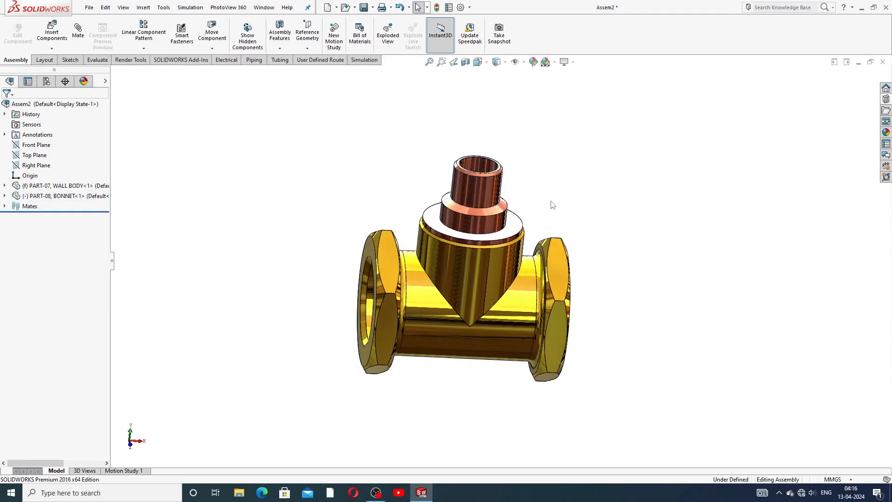
{"action": "scroll", "coordinate": [552, 207], "scroll_direction": "up", "scroll_amount": 2}
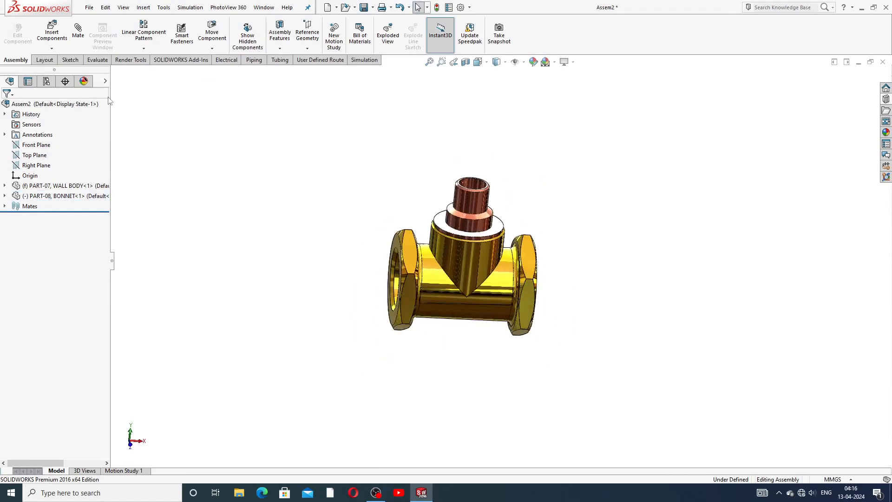
Insert the PART-04, GLAND part into the assembly and place it freely beside the bonnet
{"action": "left_click", "coordinate": [77, 32]}
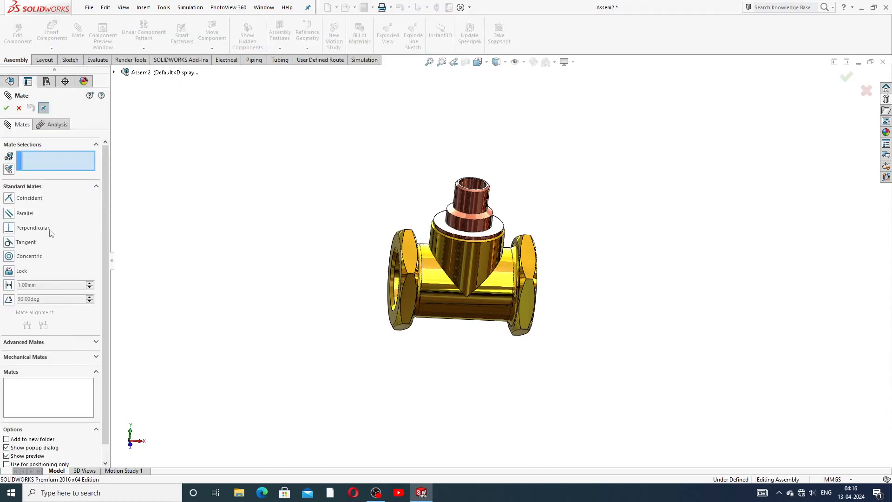
{"action": "left_click", "coordinate": [18, 108]}
{"action": "left_click", "coordinate": [52, 35]}
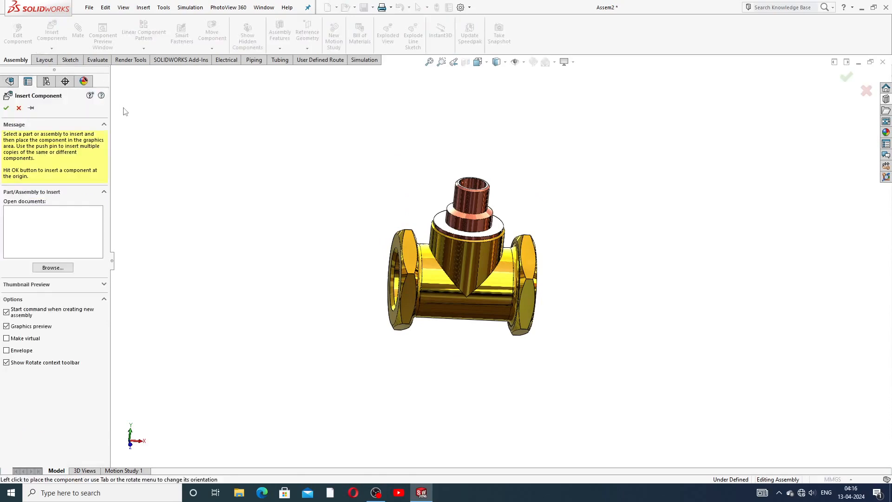
{"action": "left_click", "coordinate": [53, 268]}
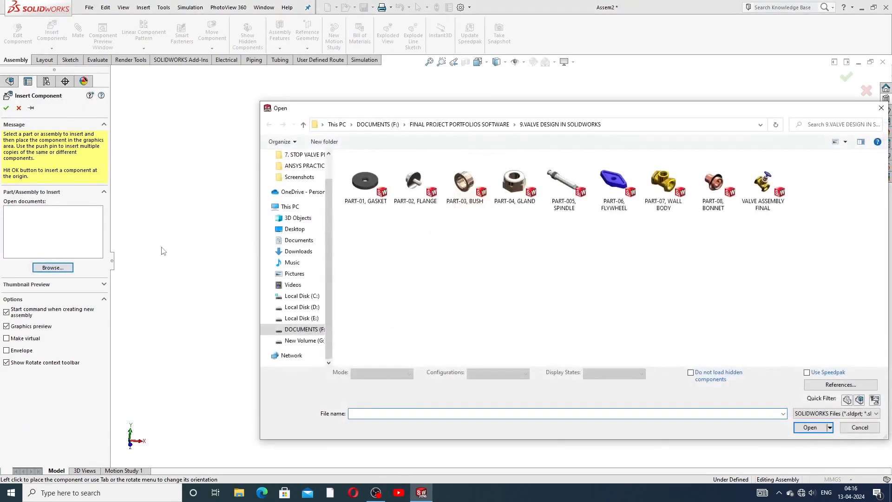
{"action": "left_click", "coordinate": [514, 186]}
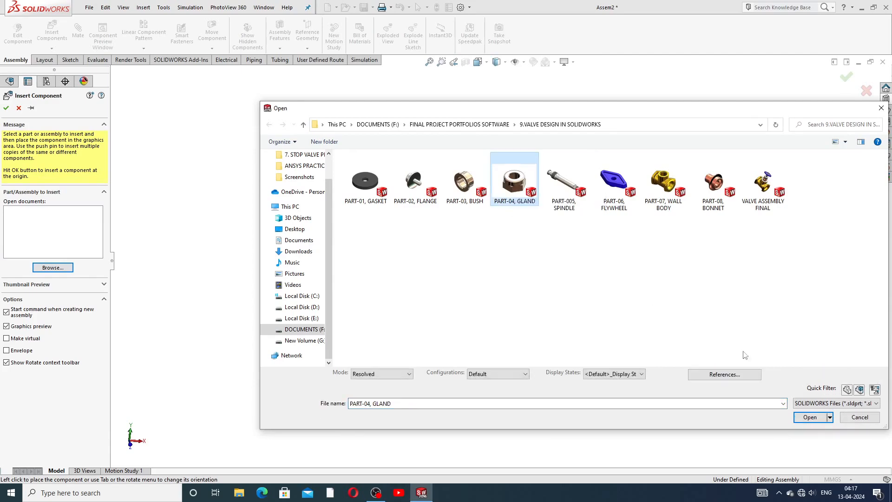
{"action": "left_click", "coordinate": [810, 418]}
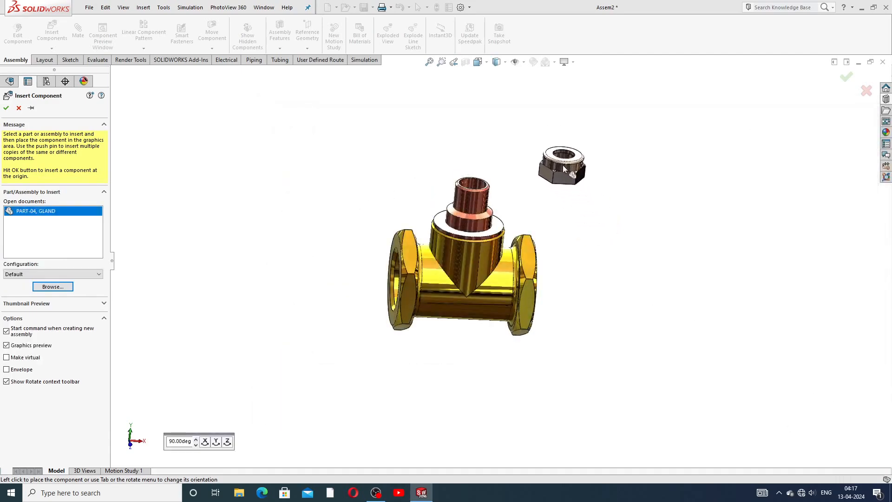
{"action": "left_click", "coordinate": [554, 184]}
Add a concentric mate between the bonnet's upper cylindrical face and the gland's outer cylindrical face
{"action": "scroll", "coordinate": [508, 172], "scroll_direction": "down", "scroll_amount": 3}
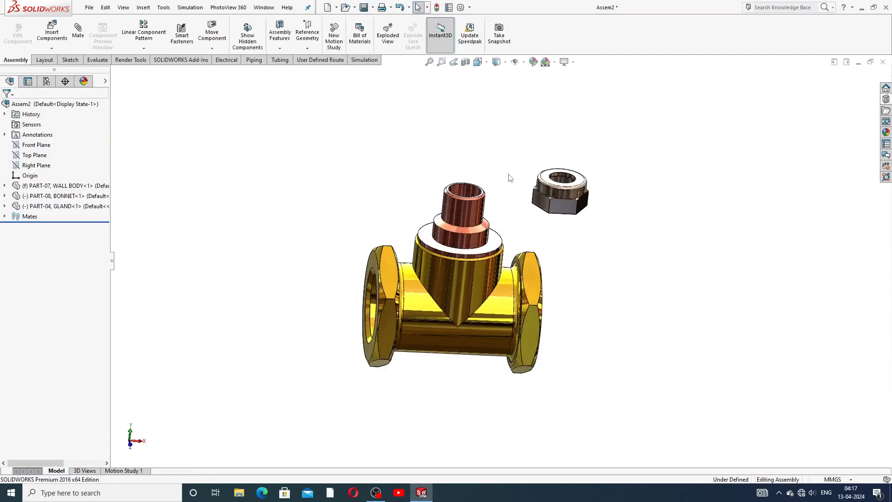
{"action": "scroll", "coordinate": [506, 197], "scroll_direction": "down", "scroll_amount": 2}
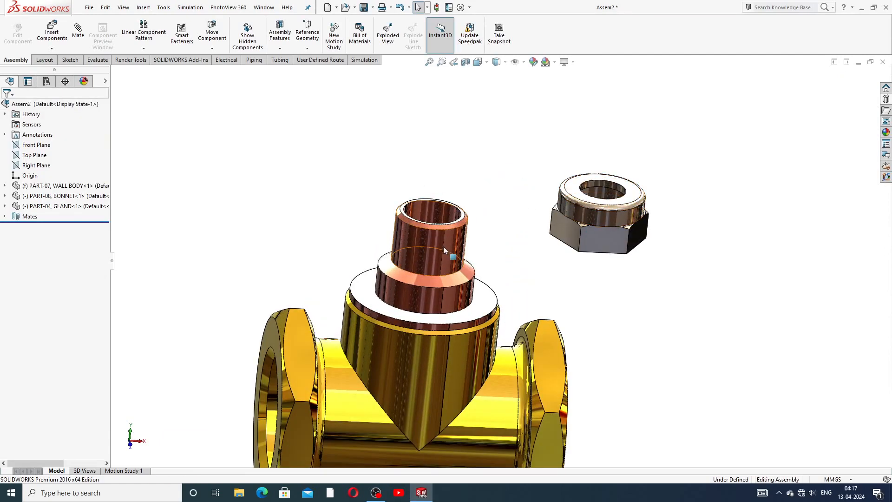
{"action": "left_click", "coordinate": [78, 33]}
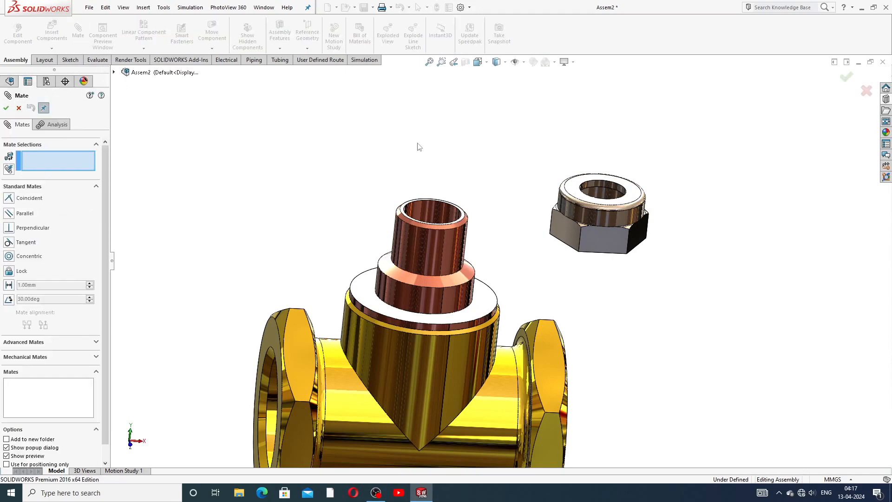
{"action": "left_click", "coordinate": [439, 247]}
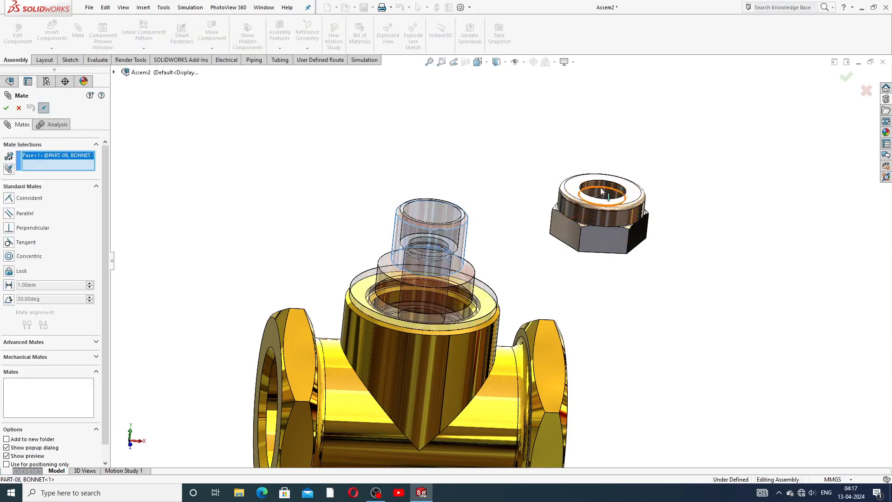
{"action": "left_click", "coordinate": [571, 210]}
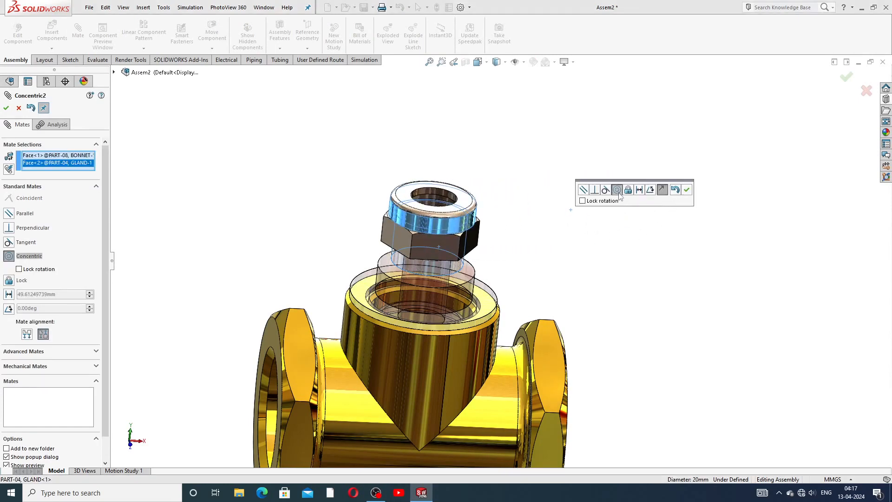
{"action": "left_click", "coordinate": [687, 191]}
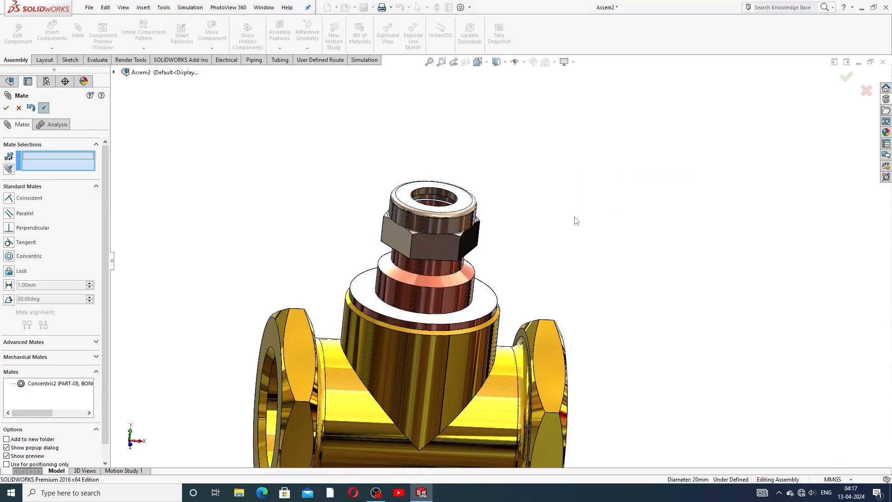
{"action": "middle_click_drag", "start_coordinate": [552, 228], "coordinate": [514, 195]}
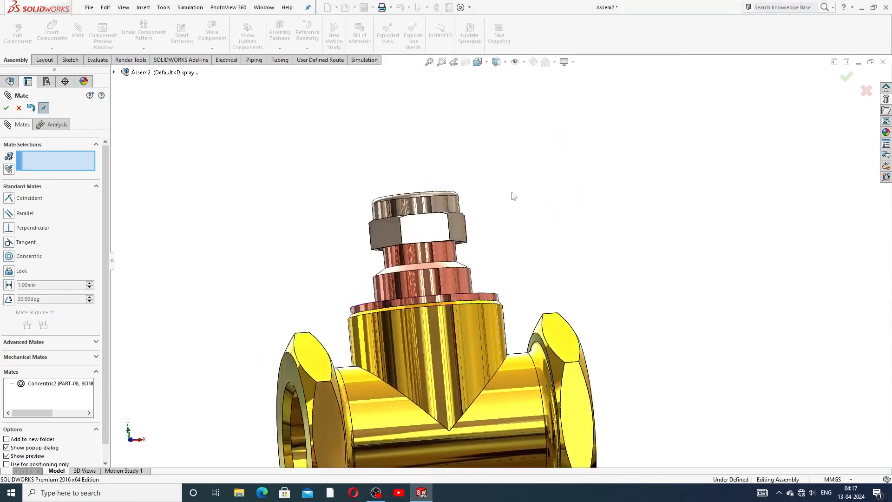
{"action": "scroll", "coordinate": [439, 293], "scroll_direction": "down", "scroll_amount": 2}
{"action": "scroll", "coordinate": [440, 293], "scroll_direction": "down", "scroll_amount": 2}
{"action": "middle_click_drag", "start_coordinate": [440, 292], "coordinate": [466, 285]}
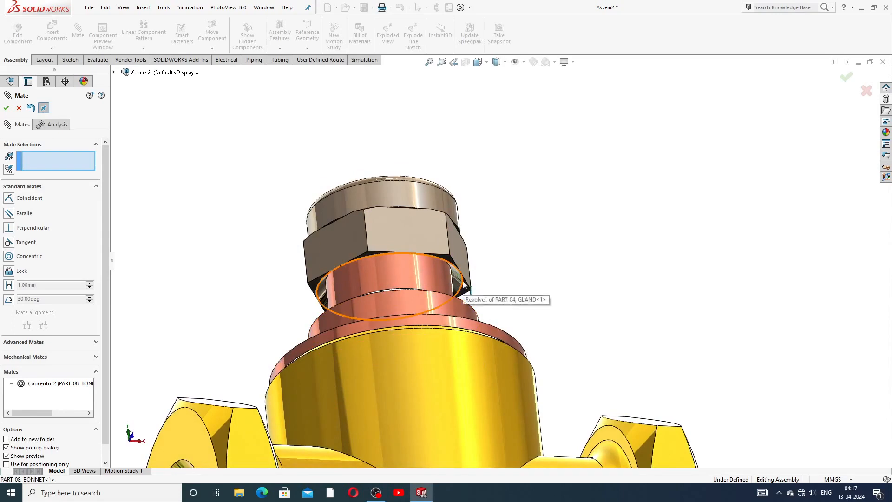
{"action": "left_click_drag", "start_coordinate": [431, 221], "coordinate": [437, 139]}
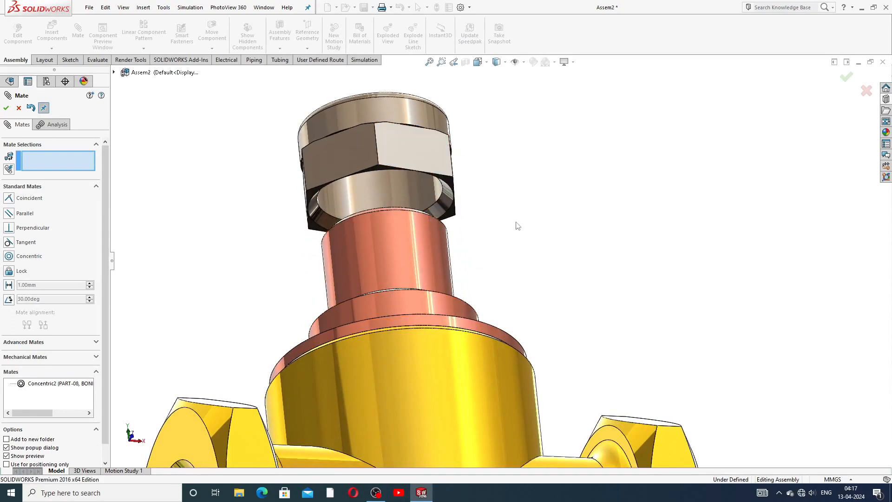
{"action": "middle_click_drag", "start_coordinate": [518, 223], "coordinate": [509, 136]}
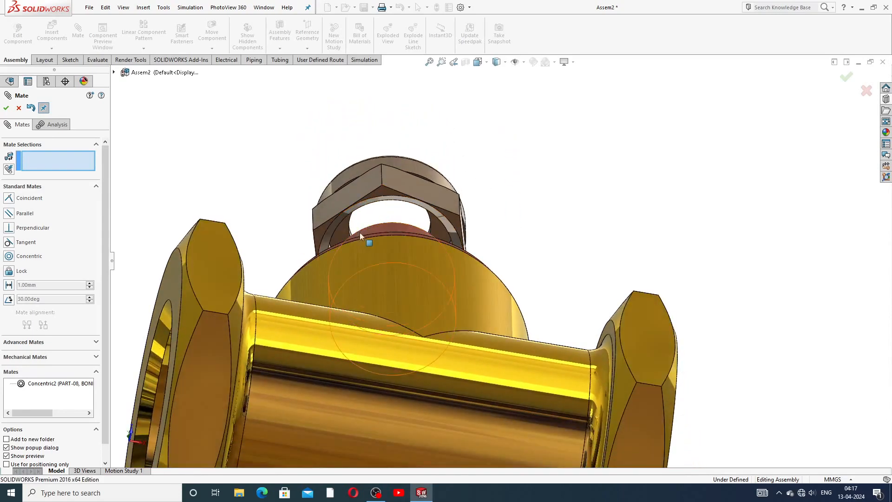
{"action": "left_click_drag", "start_coordinate": [386, 200], "coordinate": [352, 205]}
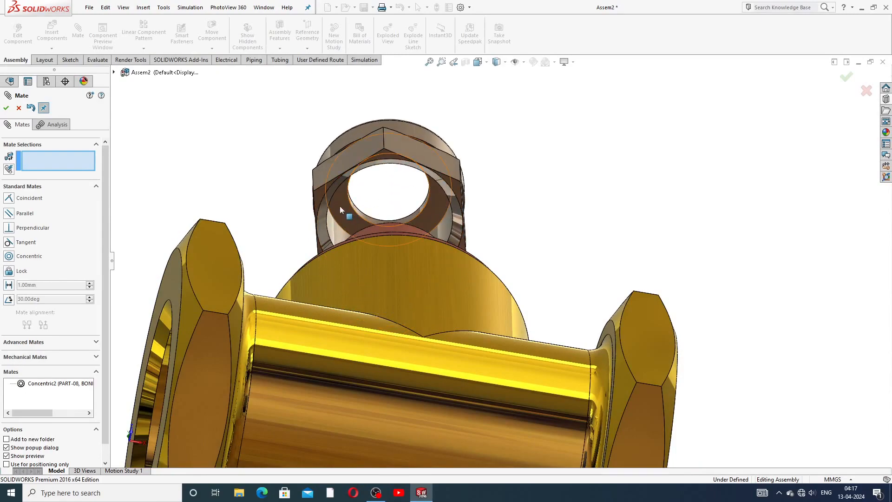
{"action": "left_click", "coordinate": [340, 205]}
{"action": "middle_click_drag", "start_coordinate": [465, 200], "coordinate": [470, 281]}
{"action": "scroll", "coordinate": [470, 281], "scroll_direction": "up", "scroll_amount": 6}
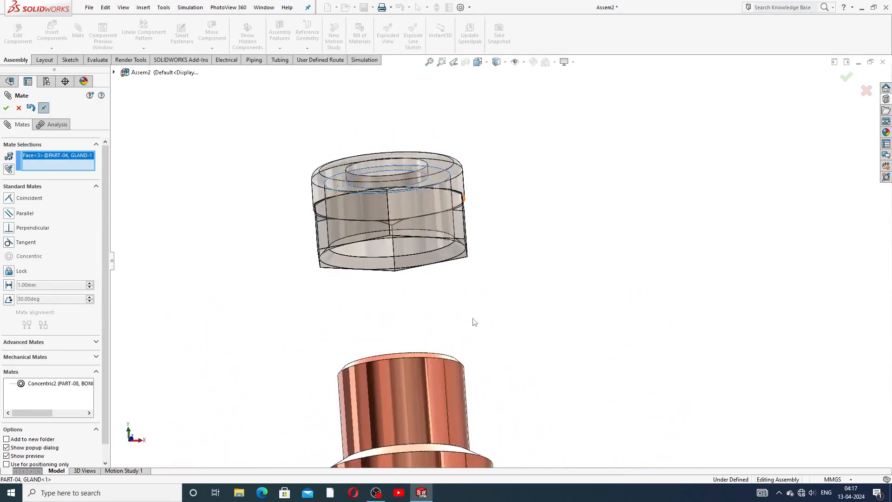
{"action": "middle_click_drag", "start_coordinate": [501, 346], "coordinate": [522, 370]}
{"action": "scroll", "coordinate": [520, 379], "scroll_direction": "down", "scroll_amount": 4}
{"action": "left_click", "coordinate": [492, 307]}
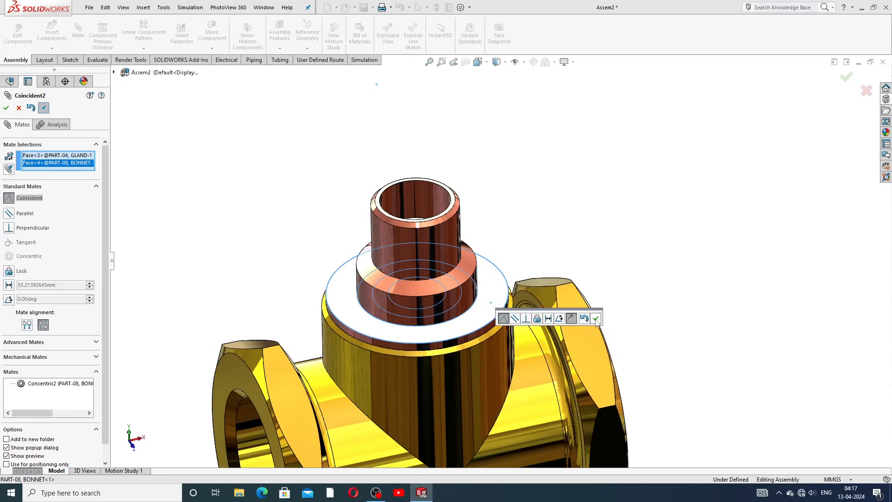
{"action": "left_click", "coordinate": [19, 108]}
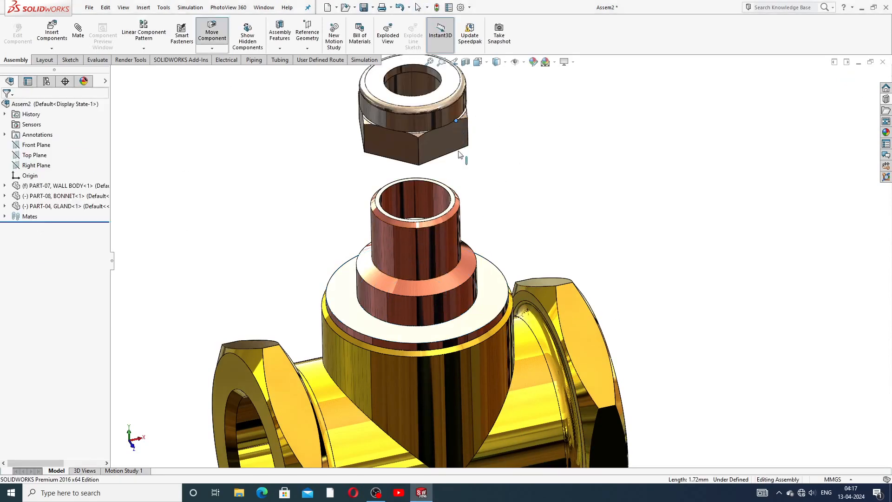
Slide the gland down over the bonnet and back up above it to check its movement along the shared axis
{"action": "key", "text": "f"}
{"action": "left_click", "coordinate": [455, 188]}
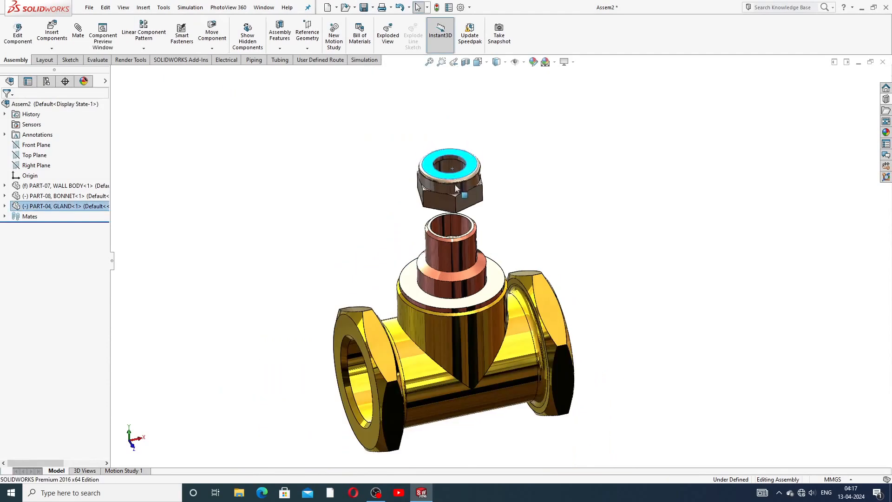
{"action": "left_click_drag", "start_coordinate": [455, 188], "coordinate": [461, 234]}
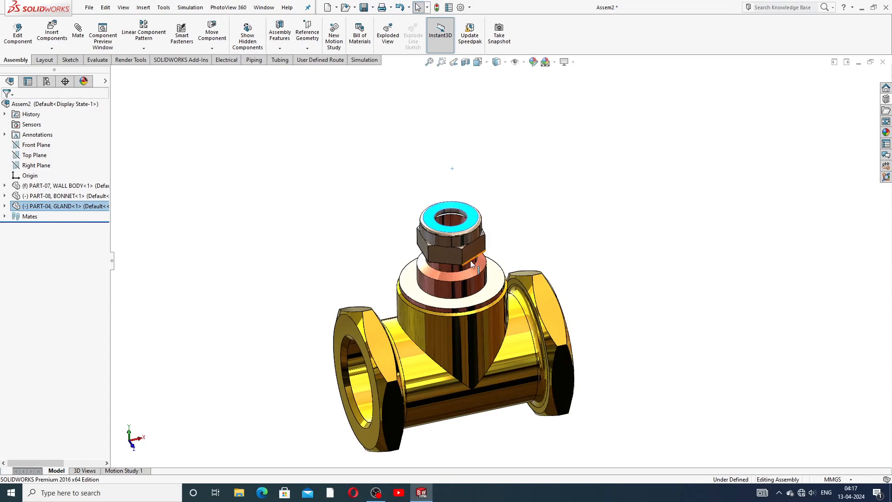
{"action": "left_click_drag", "start_coordinate": [472, 264], "coordinate": [509, 198]}
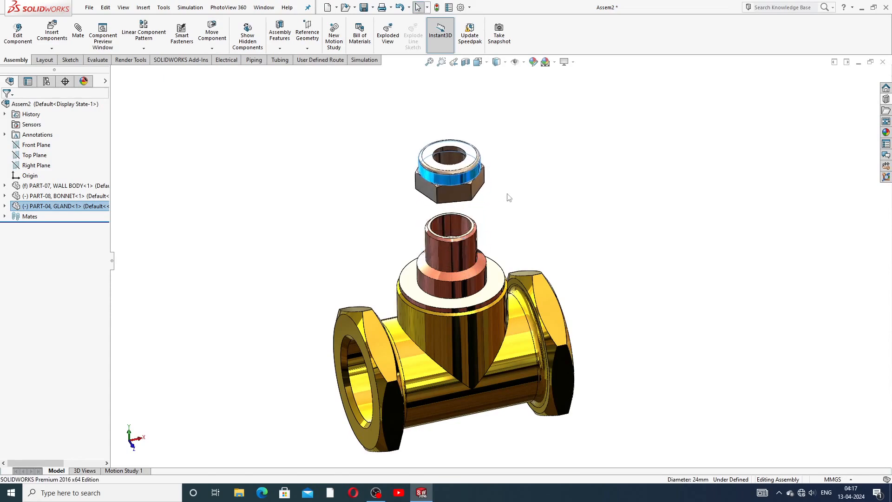
{"action": "left_click", "coordinate": [515, 206]}
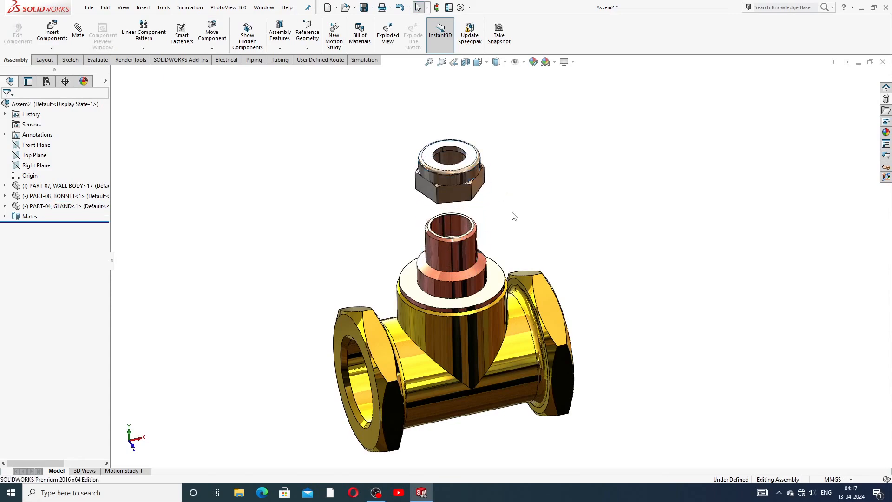
Add a coincident mate between the gland's inner shoulder face and the bonnet's top rim face
{"action": "middle_click_drag", "start_coordinate": [492, 185], "coordinate": [481, 65]}
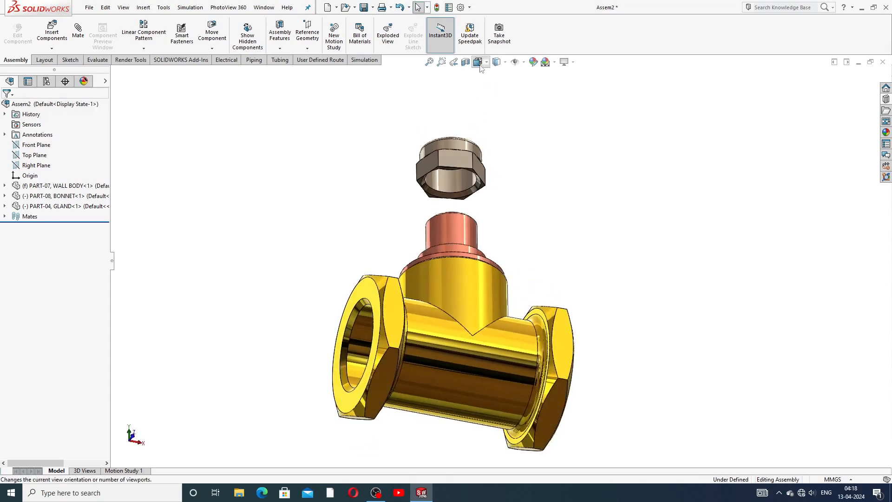
{"action": "left_click", "coordinate": [77, 34]}
{"action": "middle_click_drag", "start_coordinate": [446, 199], "coordinate": [449, 223]}
{"action": "scroll", "coordinate": [449, 224], "scroll_direction": "down", "scroll_amount": 5}
{"action": "left_click", "coordinate": [510, 231]}
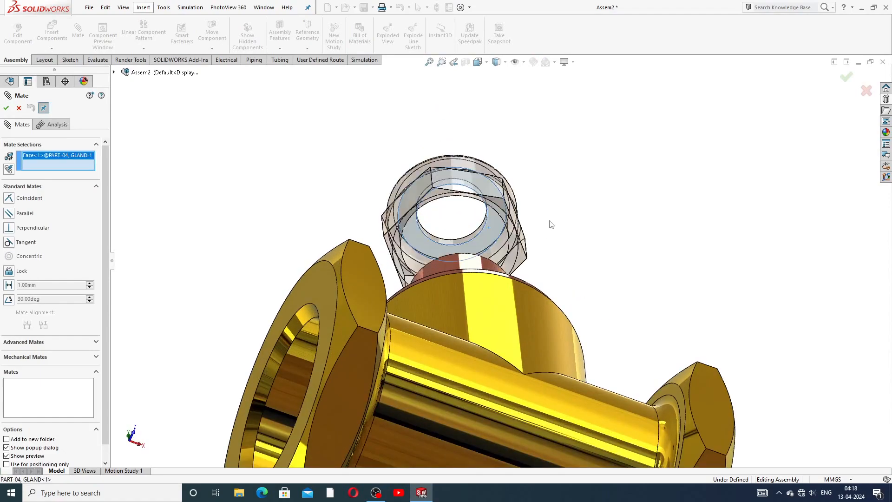
{"action": "middle_click_drag", "start_coordinate": [552, 224], "coordinate": [528, 311]}
{"action": "scroll", "coordinate": [500, 306], "scroll_direction": "down", "scroll_amount": 5}
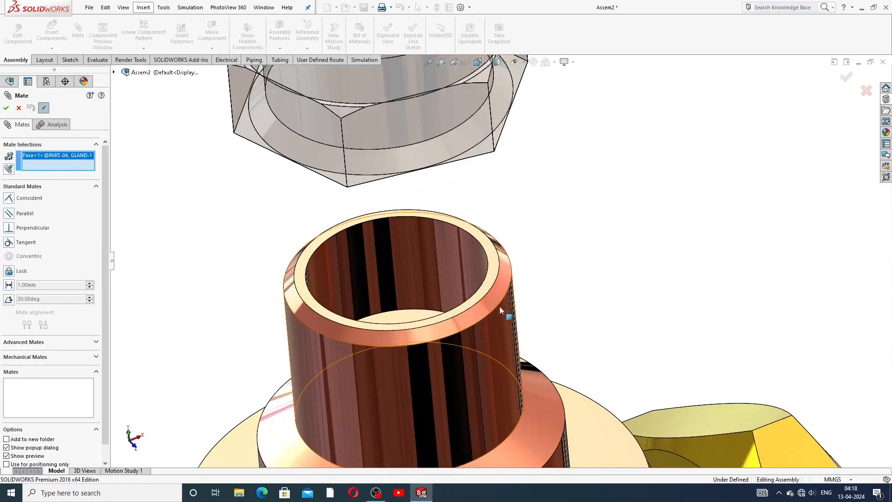
{"action": "left_click", "coordinate": [485, 284]}
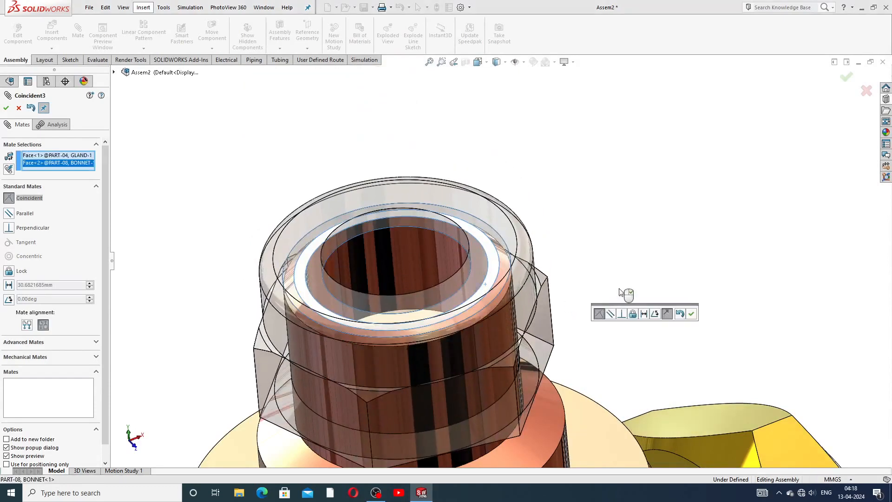
{"action": "left_click", "coordinate": [692, 314]}
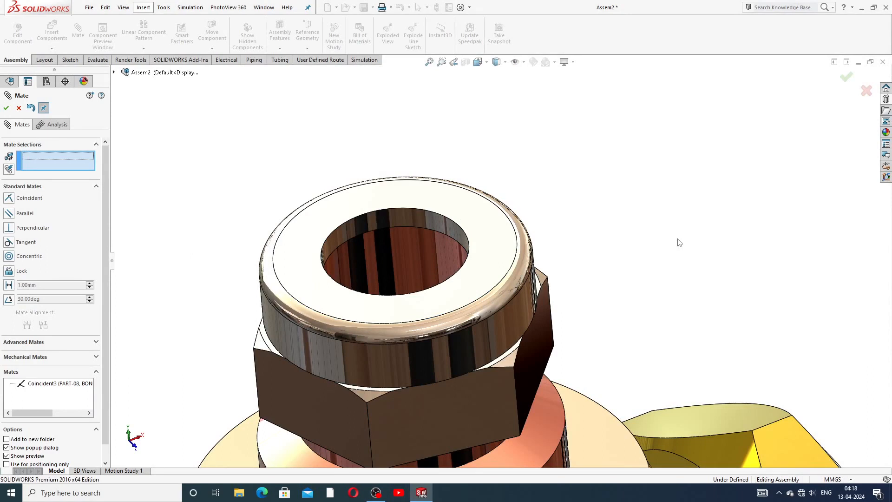
{"action": "left_click", "coordinate": [19, 109]}
Examine the fit of the gland on the bonnet and list the mates attached to the gland
{"action": "scroll", "coordinate": [299, 259], "scroll_direction": "up", "scroll_amount": 6}
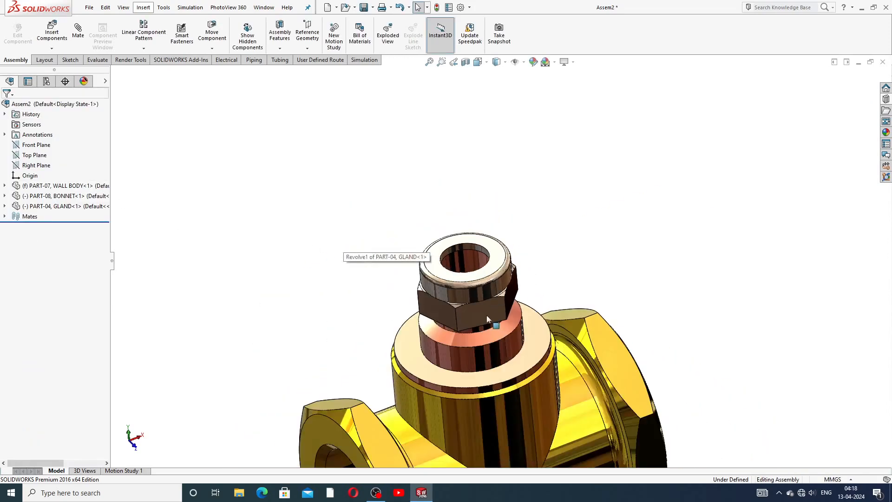
{"action": "middle_click_drag", "start_coordinate": [486, 315], "coordinate": [494, 281]}
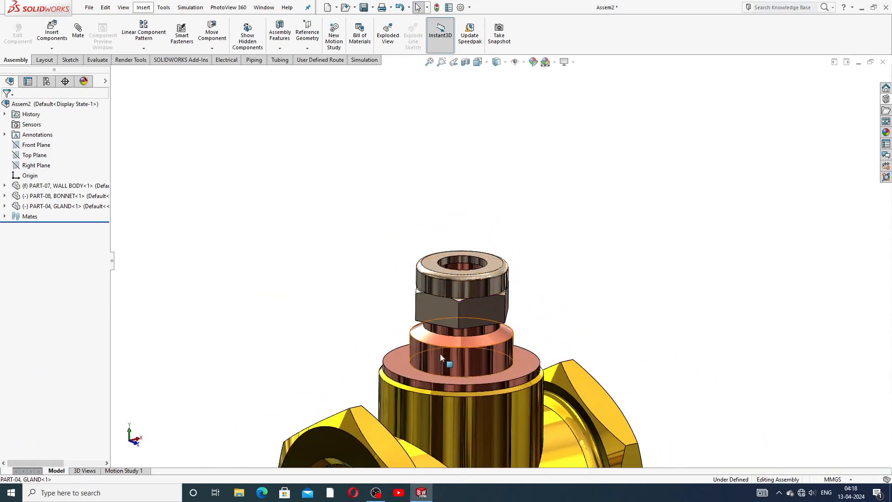
{"action": "scroll", "coordinate": [440, 356], "scroll_direction": "down", "scroll_amount": 3}
{"action": "scroll", "coordinate": [484, 325], "scroll_direction": "up", "scroll_amount": 4}
{"action": "scroll", "coordinate": [496, 324], "scroll_direction": "down", "scroll_amount": 2}
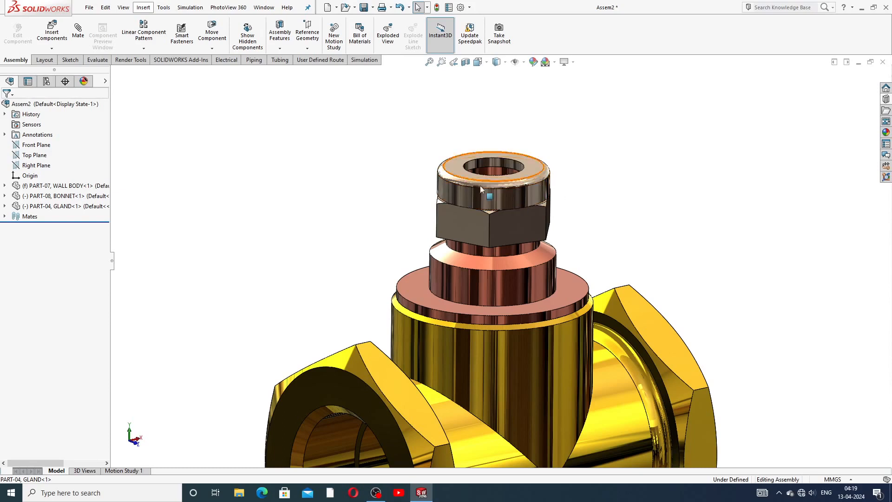
{"action": "scroll", "coordinate": [518, 187], "scroll_direction": "up", "scroll_amount": 4}
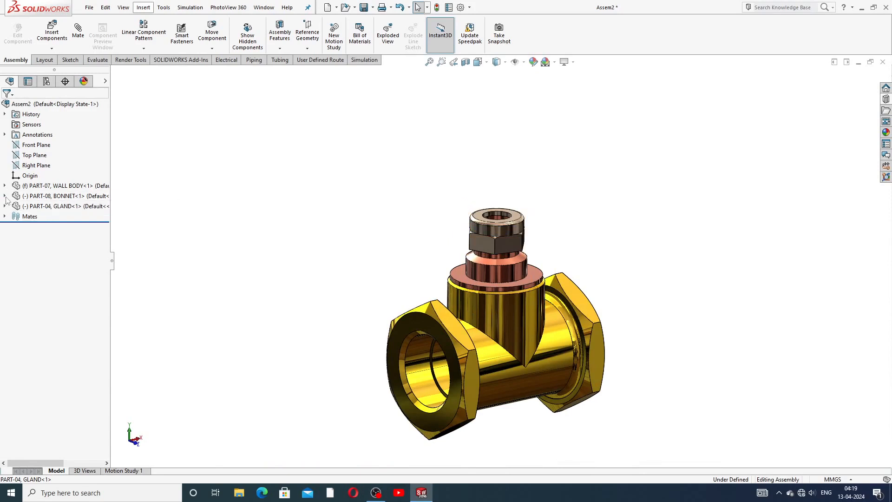
{"action": "left_click", "coordinate": [498, 231]}
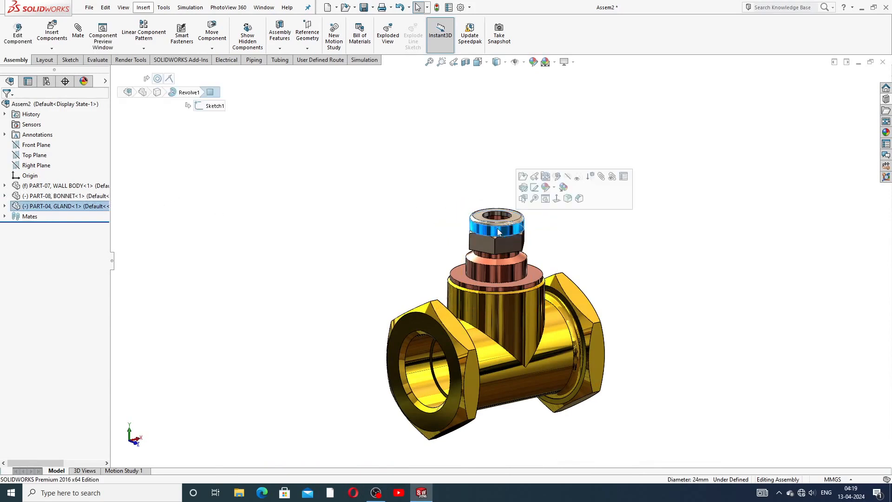
{"action": "left_click", "coordinate": [5, 206]}
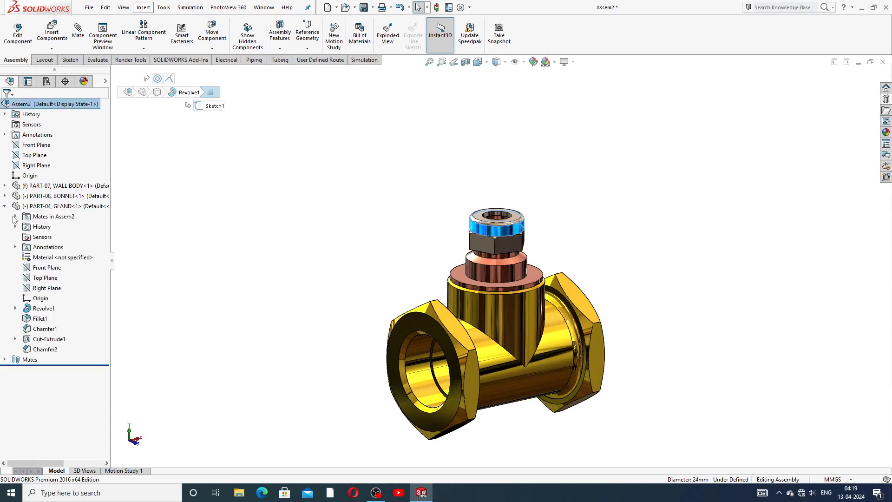
{"action": "left_click", "coordinate": [16, 217]}
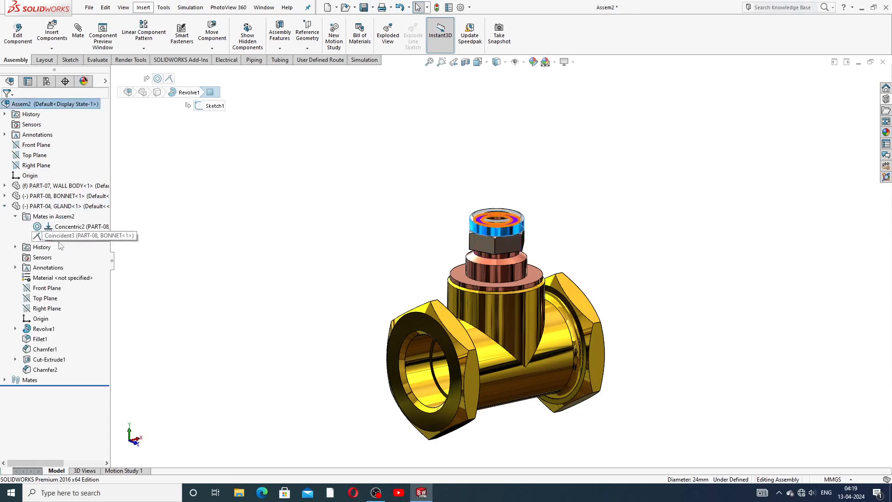
Delete the concentric and coincident mates that attach the gland to the bonnet
{"action": "left_click", "coordinate": [84, 227]}
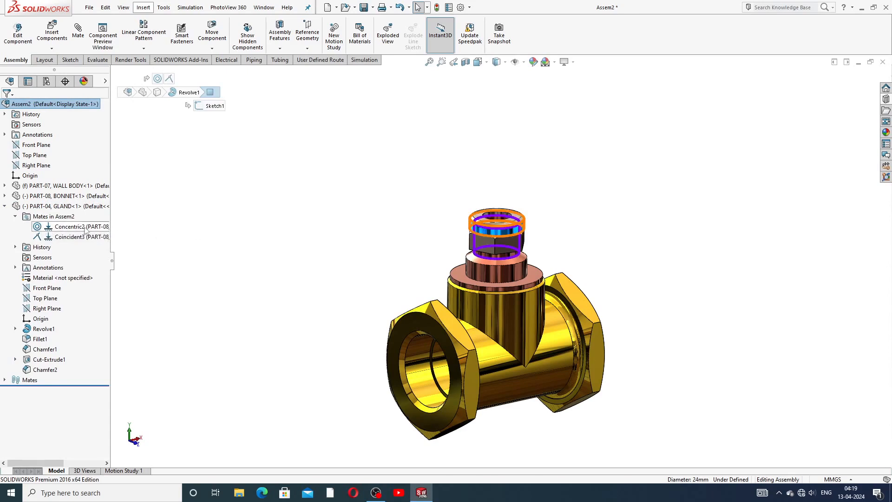
{"action": "left_click", "coordinate": [72, 237], "text": "ctrl"}
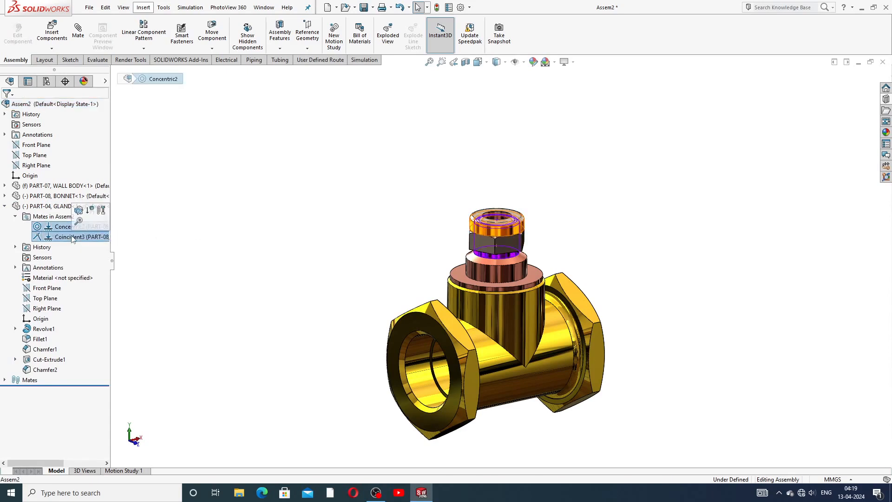
{"action": "key", "text": "Delete"}
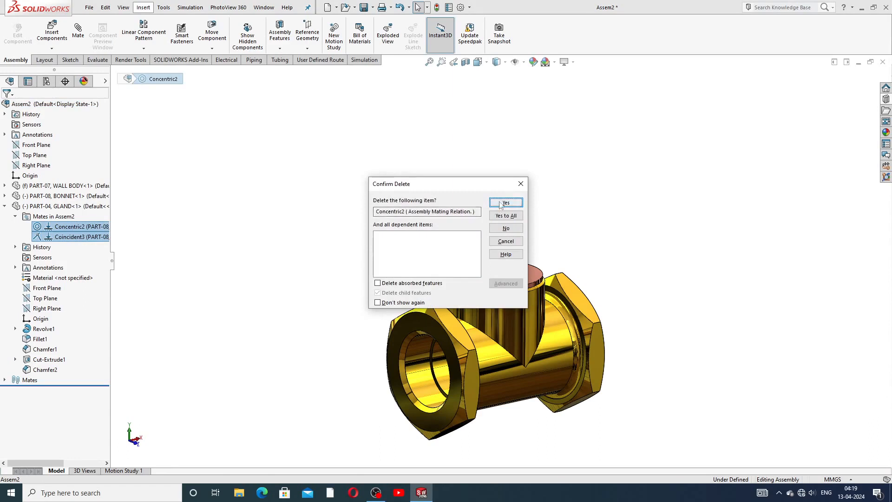
{"action": "left_click", "coordinate": [504, 204]}
{"action": "left_click", "coordinate": [504, 203]}
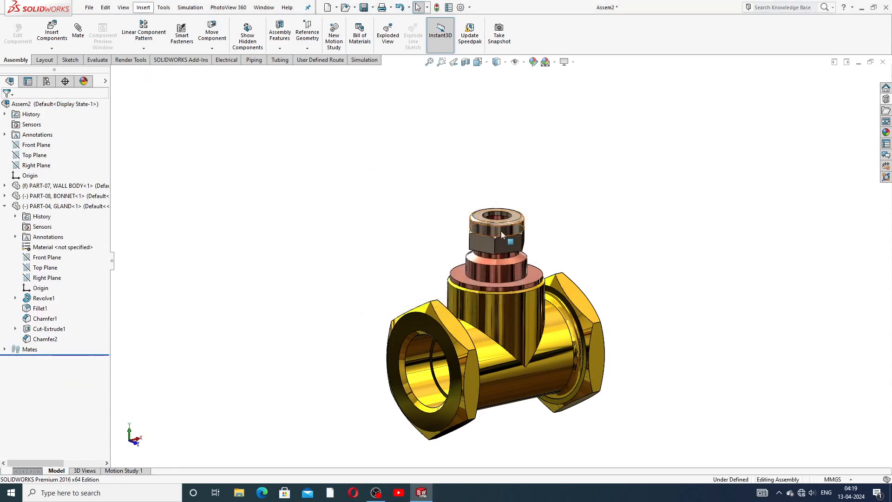
Move the gland off the bonnet to a clear spot beside it and collapse the gland's feature list
{"action": "left_click_drag", "start_coordinate": [515, 201], "coordinate": [635, 159]}
{"action": "left_click", "coordinate": [500, 196]}
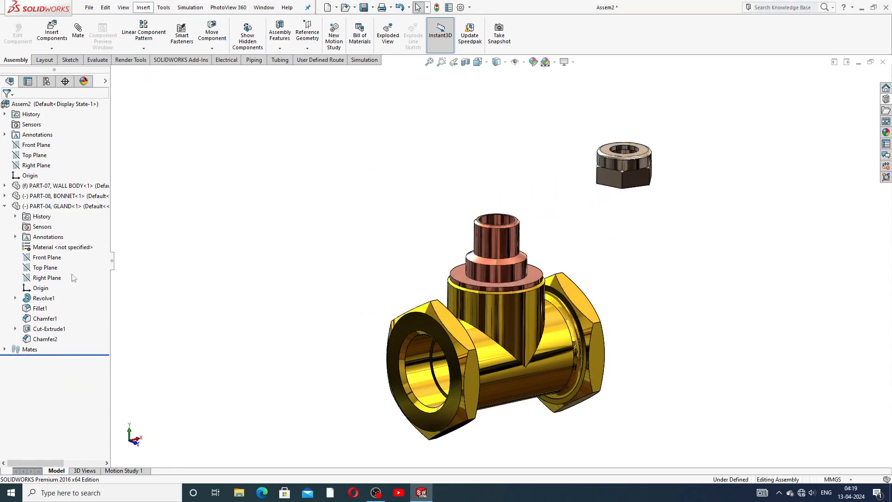
{"action": "left_click", "coordinate": [5, 205]}
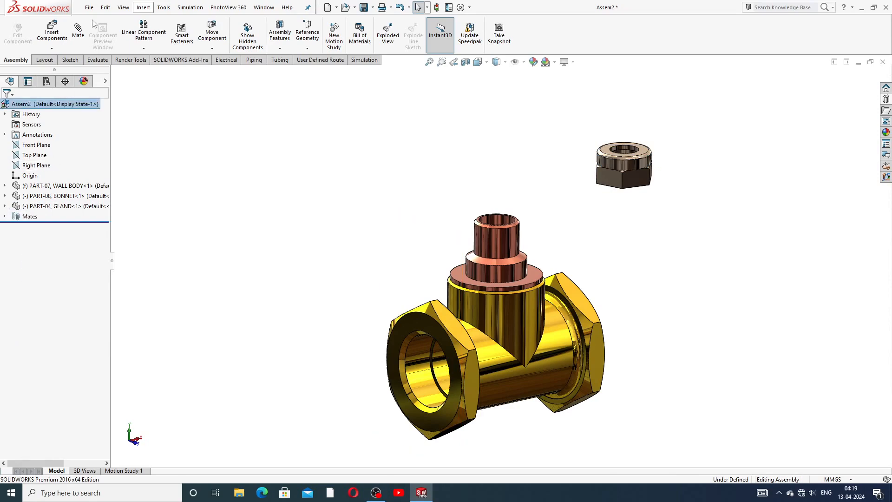
Insert the PART-03, BUSH component and place it in the empty space above the bonnet, opposite the gland
{"action": "left_click", "coordinate": [52, 32]}
{"action": "left_click", "coordinate": [52, 268]}
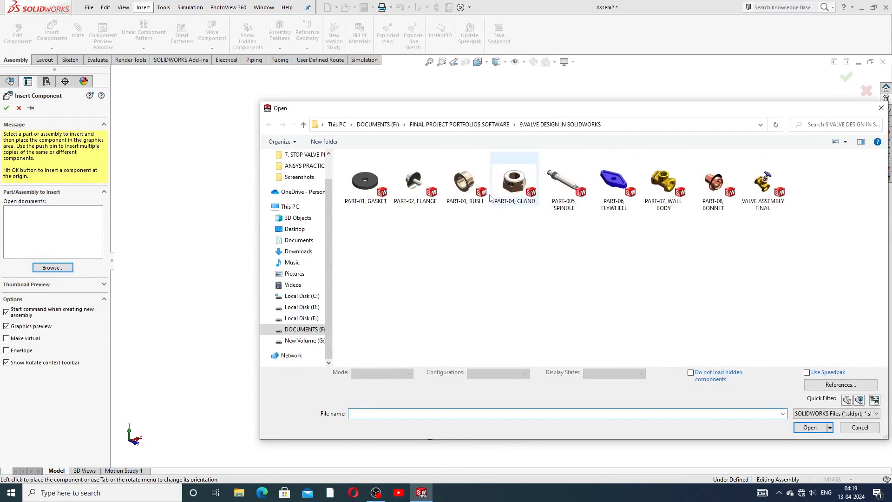
{"action": "left_click", "coordinate": [464, 183]}
{"action": "left_click", "coordinate": [809, 418]}
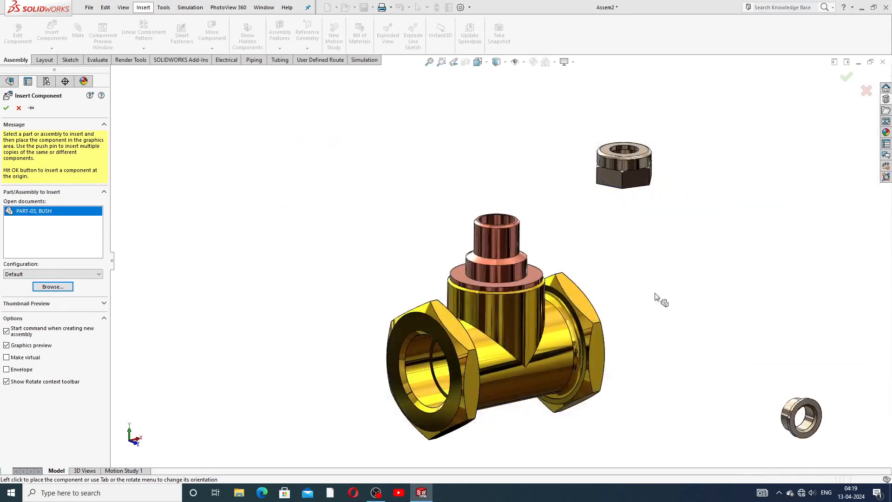
{"action": "left_click", "coordinate": [459, 168]}
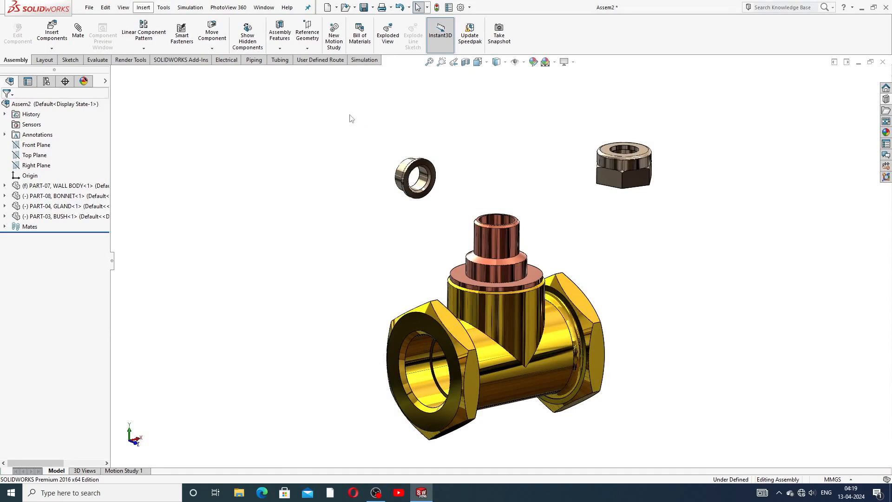
{"action": "left_click", "coordinate": [212, 49]}
{"action": "left_click", "coordinate": [237, 70]}
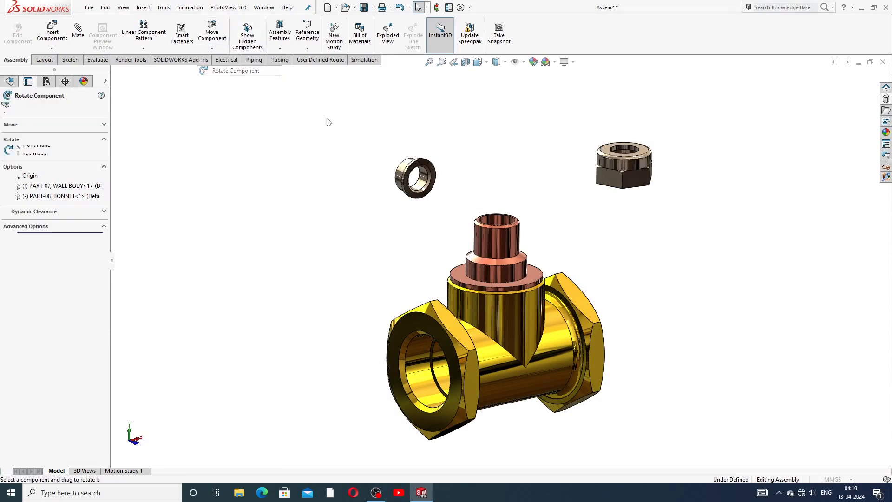
{"action": "right_click", "coordinate": [439, 140]}
{"action": "left_click", "coordinate": [445, 147]}
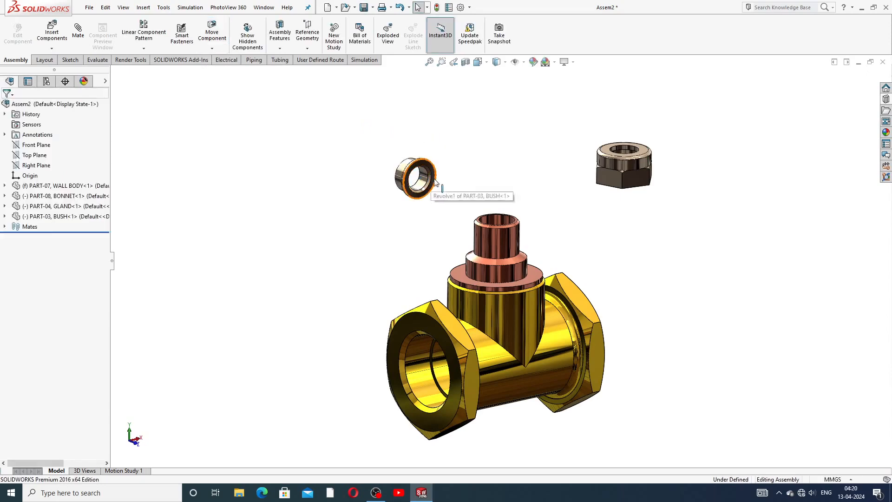
Rotate the bush freely until its axis is roughly vertical with the flange facing up
{"action": "scroll", "coordinate": [437, 177], "scroll_direction": "down", "scroll_amount": 2}
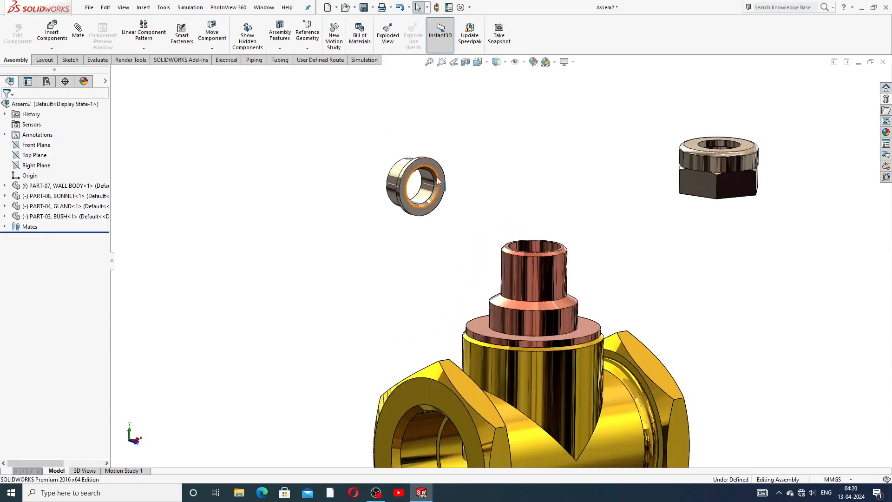
{"action": "left_click", "coordinate": [212, 48]}
{"action": "left_click", "coordinate": [230, 70]}
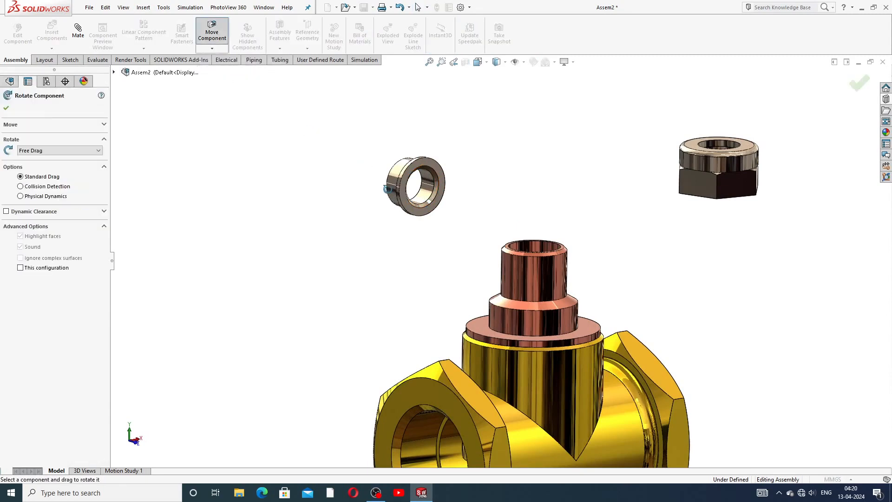
{"action": "left_click_drag", "start_coordinate": [387, 189], "coordinate": [456, 152]}
{"action": "right_click", "coordinate": [456, 151]}
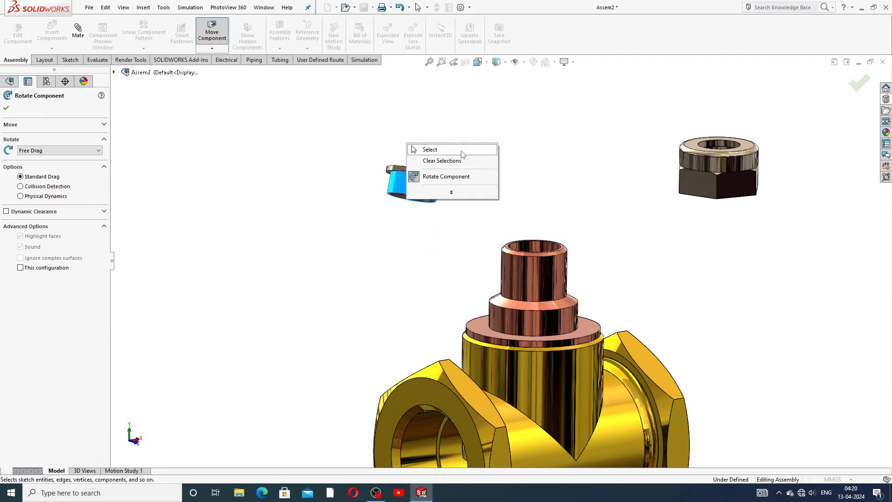
{"action": "left_click", "coordinate": [426, 149]}
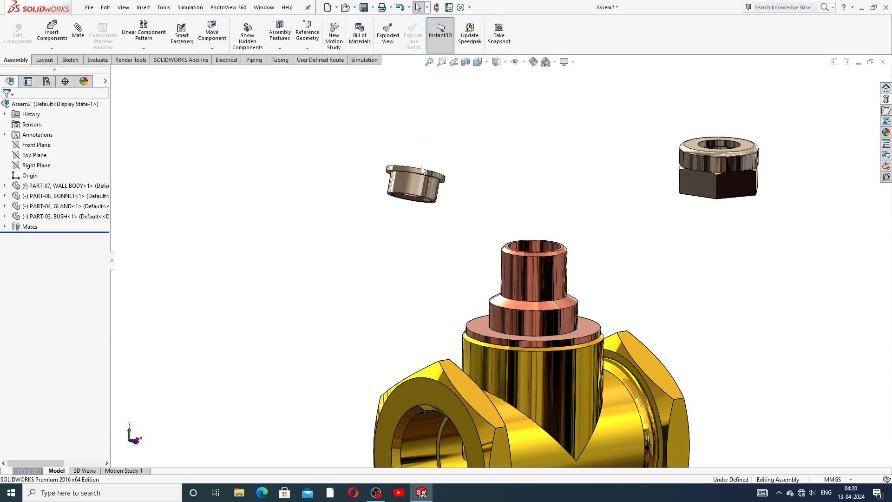
Add a concentric mate between the bush's inner cylindrical face and the bonnet's upper bore
{"action": "left_click", "coordinate": [78, 30]}
{"action": "middle_click_drag", "start_coordinate": [450, 166], "coordinate": [450, 246]}
{"action": "left_click", "coordinate": [423, 162]}
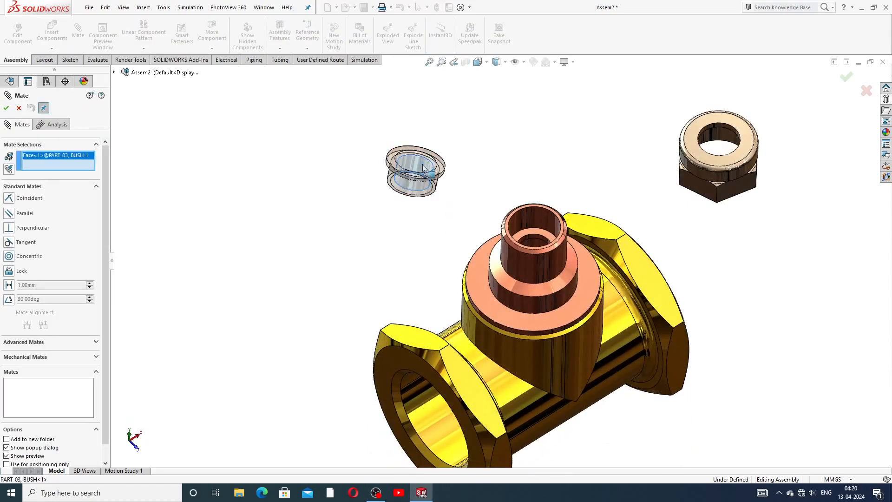
{"action": "left_click", "coordinate": [548, 217]}
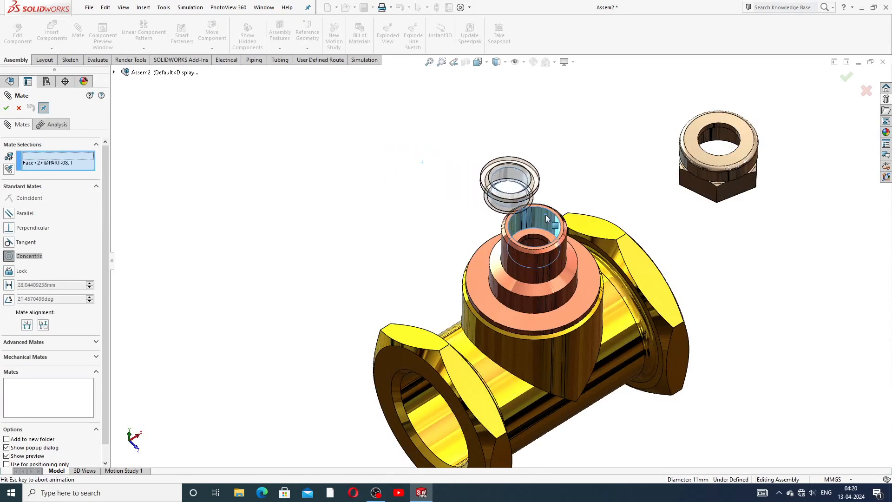
{"action": "left_click", "coordinate": [662, 195]}
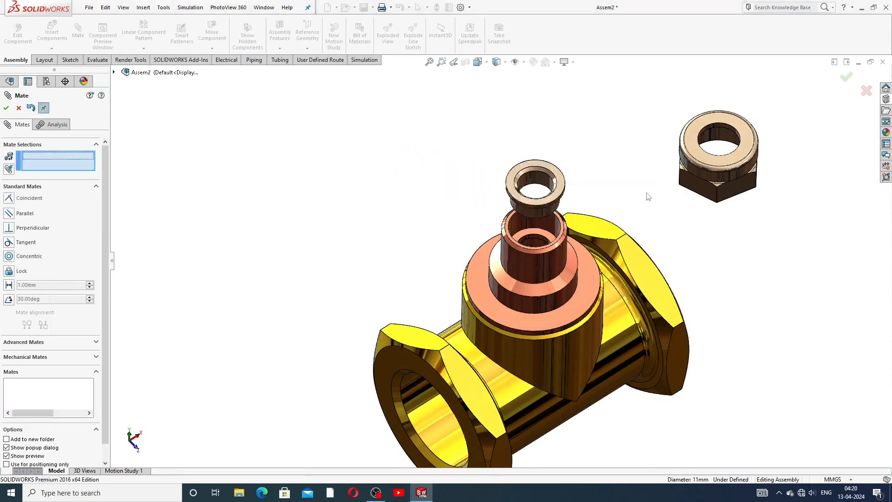
Slide the bush down into the bonnet's bore, leaving its flange slightly above the rim with the underside exposed
{"action": "left_click_drag", "start_coordinate": [565, 199], "coordinate": [557, 236]}
{"action": "scroll", "coordinate": [560, 235], "scroll_direction": "down", "scroll_amount": 6}
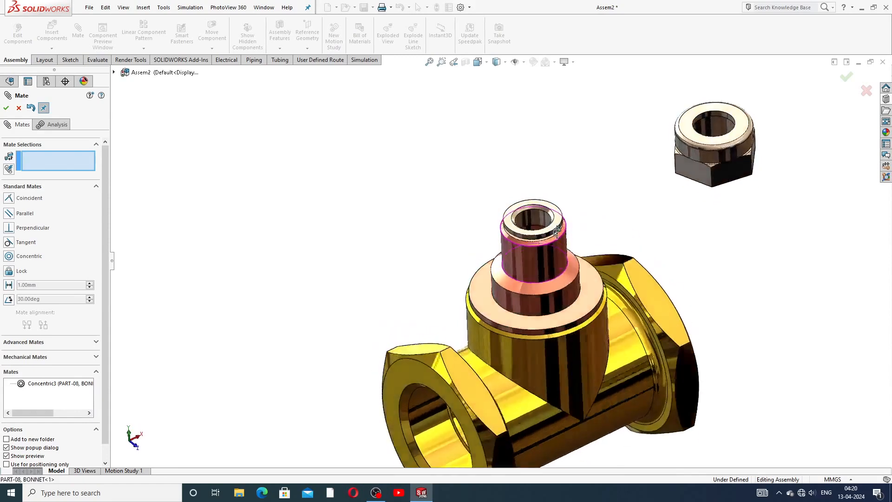
{"action": "scroll", "coordinate": [549, 238], "scroll_direction": "down", "scroll_amount": 2}
{"action": "middle_click_drag", "start_coordinate": [545, 269], "coordinate": [538, 239]}
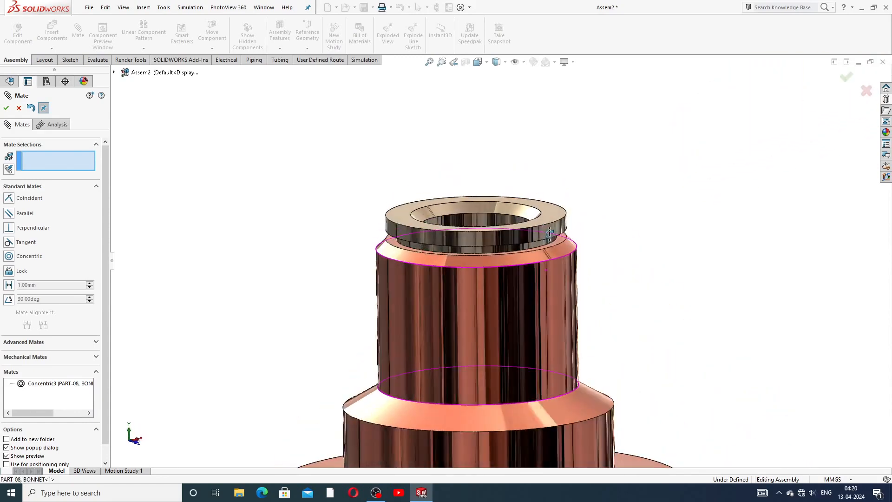
{"action": "left_click_drag", "start_coordinate": [534, 238], "coordinate": [537, 215]}
{"action": "middle_click_drag", "start_coordinate": [535, 295], "coordinate": [541, 236]}
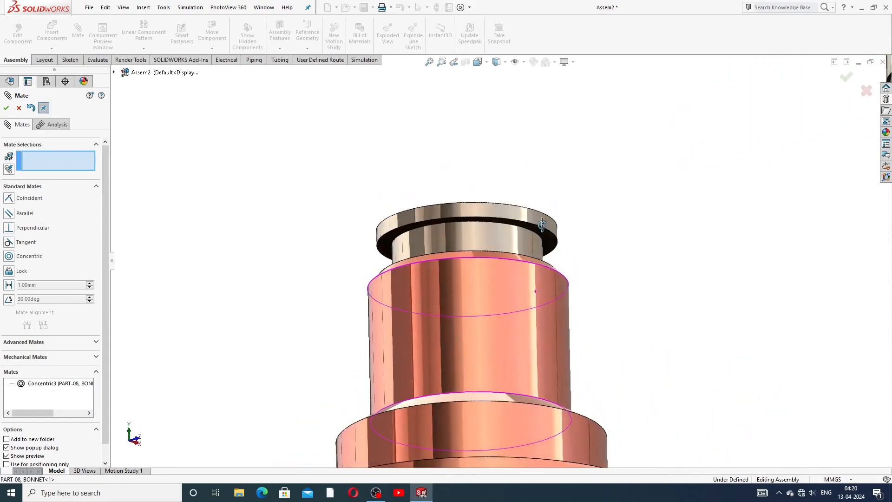
Add a coincident mate between the underside of the bush's flange and the bonnet's top rim face
{"action": "left_click", "coordinate": [545, 236]}
{"action": "scroll", "coordinate": [602, 260], "scroll_direction": "up", "scroll_amount": 1}
{"action": "middle_click_drag", "start_coordinate": [603, 260], "coordinate": [601, 327]}
{"action": "left_click", "coordinate": [543, 289]}
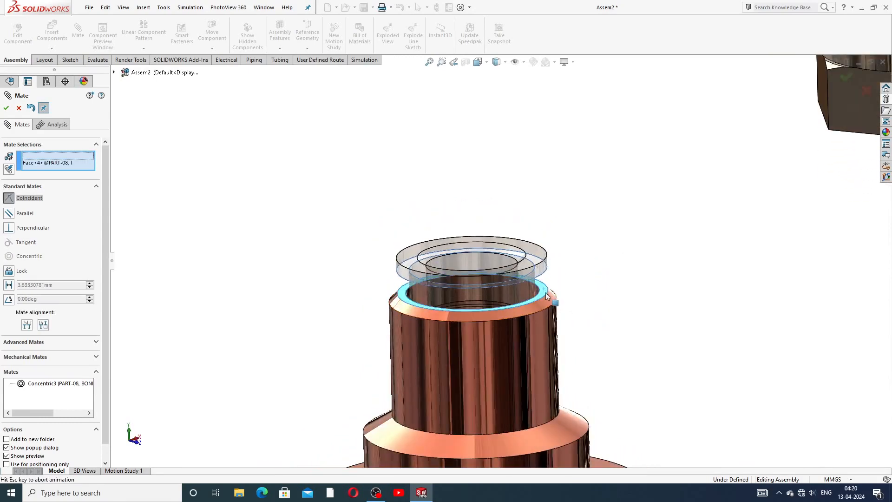
{"action": "left_click", "coordinate": [656, 312]}
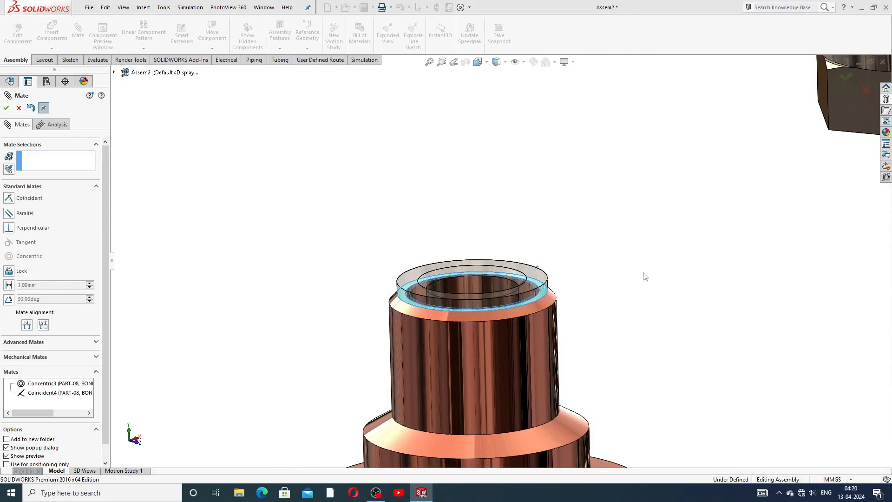
Bring the gland above the bush and mate its bore concentric with the bonnet's upper outer cylindrical face
{"action": "scroll", "coordinate": [624, 251], "scroll_direction": "up", "scroll_amount": 3}
{"action": "scroll", "coordinate": [629, 249], "scroll_direction": "up", "scroll_amount": 1}
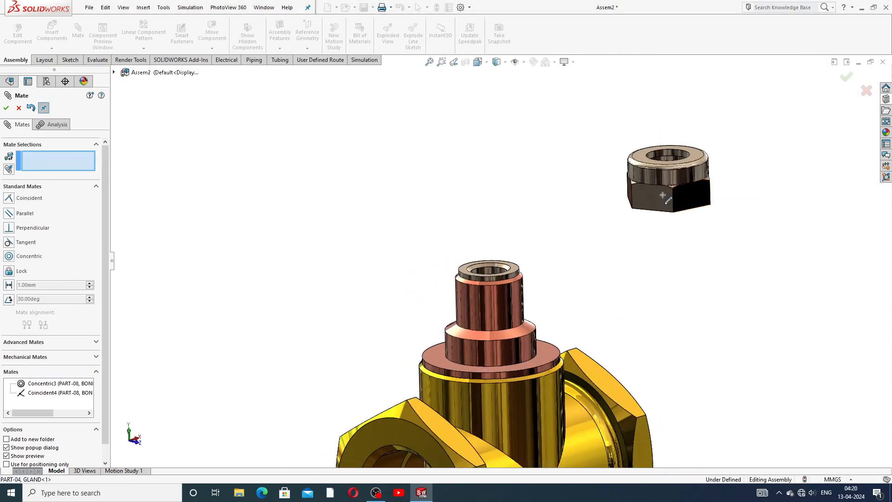
{"action": "left_click_drag", "start_coordinate": [686, 208], "coordinate": [503, 222]}
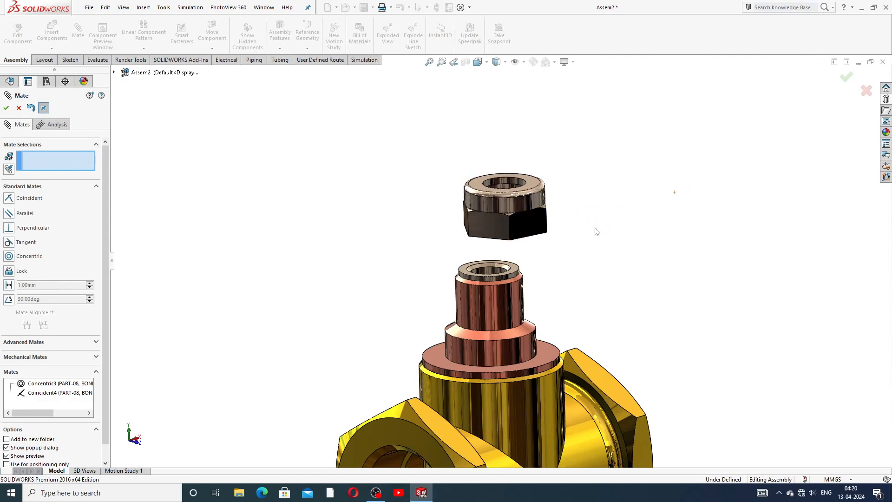
{"action": "scroll", "coordinate": [601, 208], "scroll_direction": "down", "scroll_amount": 1}
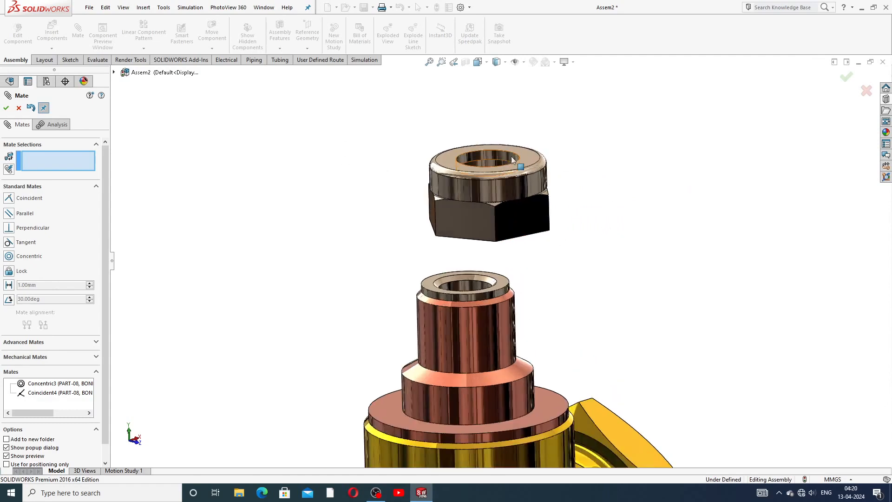
{"action": "left_click", "coordinate": [484, 156]}
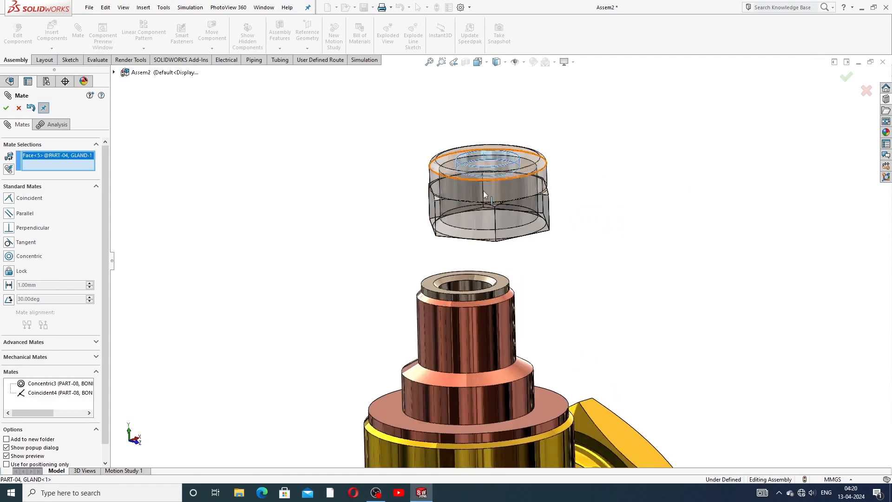
{"action": "left_click", "coordinate": [480, 324]}
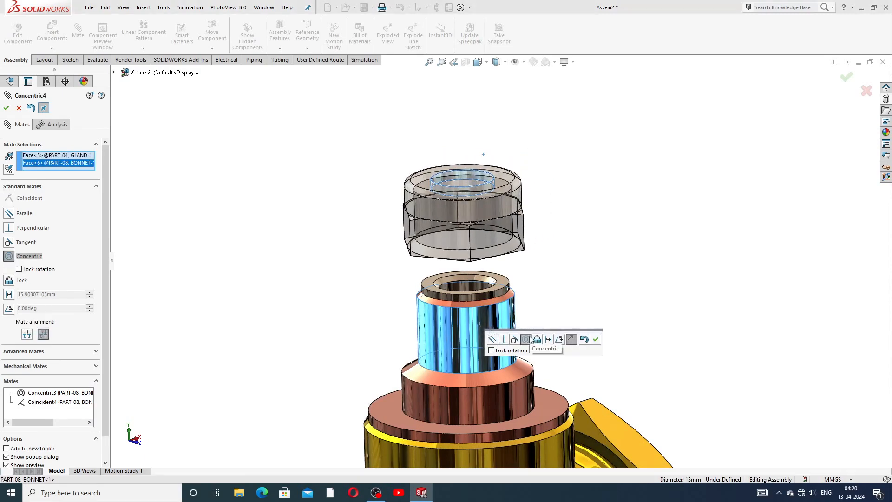
{"action": "left_click", "coordinate": [596, 339]}
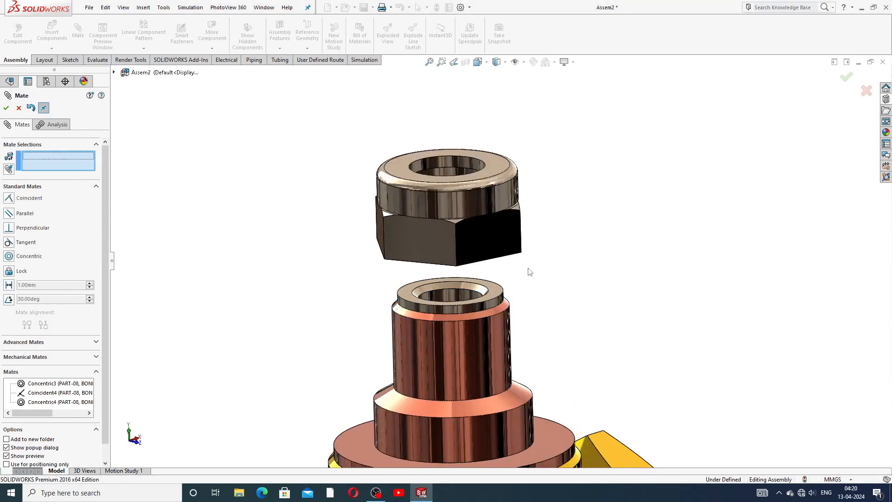
Add a coincident mate between the gland's inner shoulder face and the bush's top face, and finish mating
{"action": "middle_click_drag", "start_coordinate": [528, 251], "coordinate": [528, 147]}
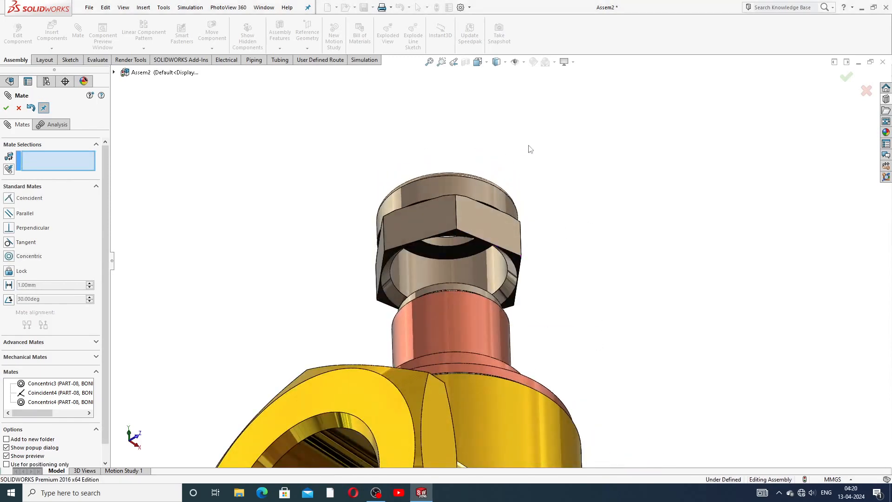
{"action": "left_click", "coordinate": [462, 254]}
{"action": "middle_click_drag", "start_coordinate": [554, 269], "coordinate": [528, 319]}
{"action": "left_click", "coordinate": [492, 300]}
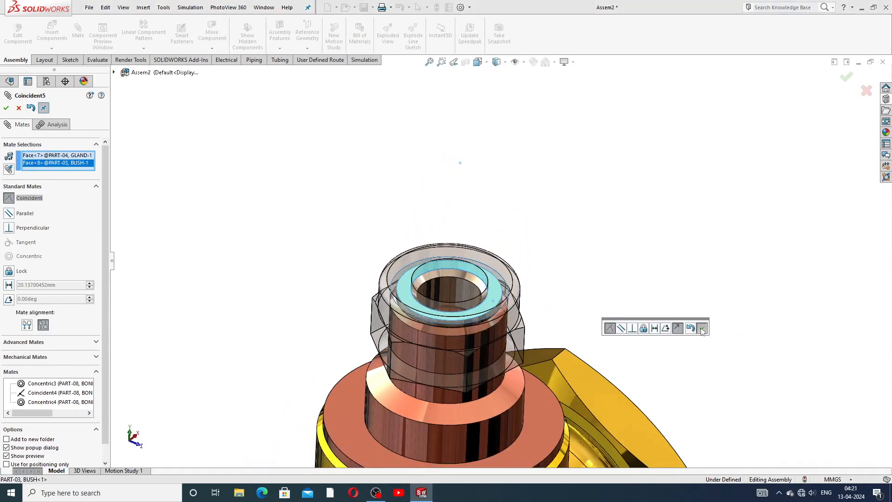
{"action": "left_click", "coordinate": [702, 328]}
{"action": "scroll", "coordinate": [604, 307], "scroll_direction": "up", "scroll_amount": 4}
{"action": "middle_click_drag", "start_coordinate": [566, 309], "coordinate": [537, 286]}
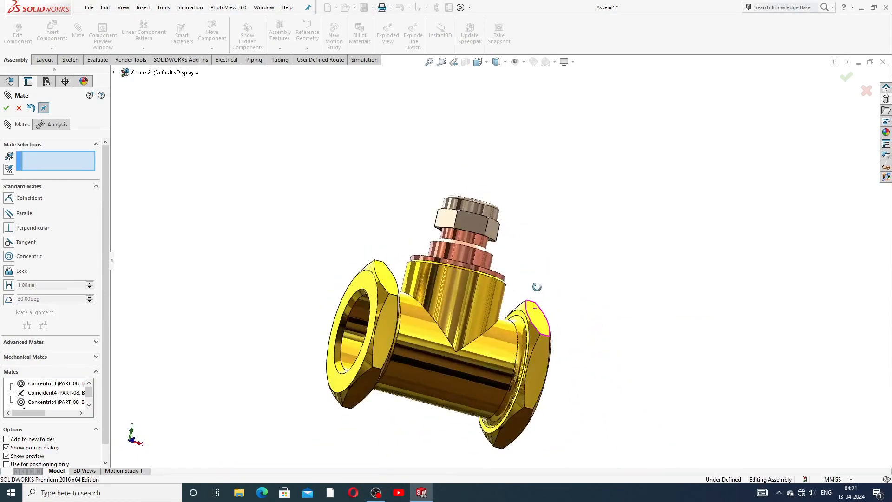
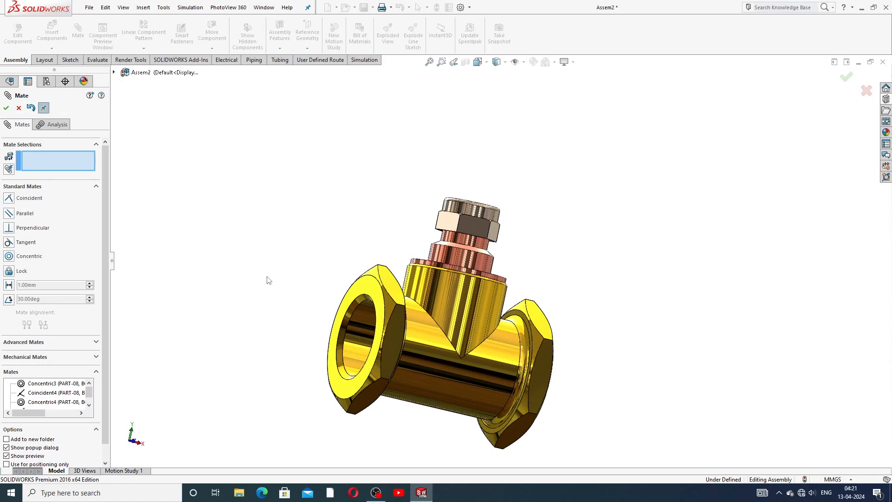
{"action": "left_click", "coordinate": [18, 108]}
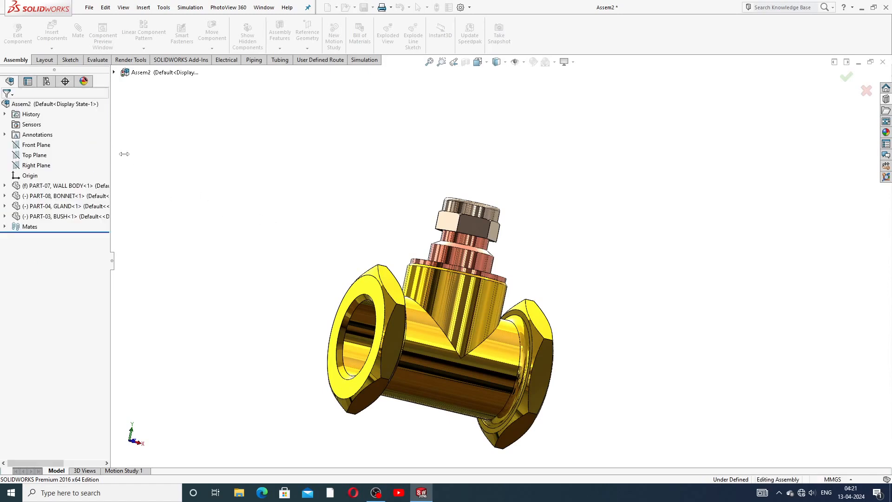
{"action": "scroll", "coordinate": [472, 300], "scroll_direction": "up", "scroll_amount": 4}
{"action": "middle_click_drag", "start_coordinate": [472, 300], "coordinate": [486, 311]}
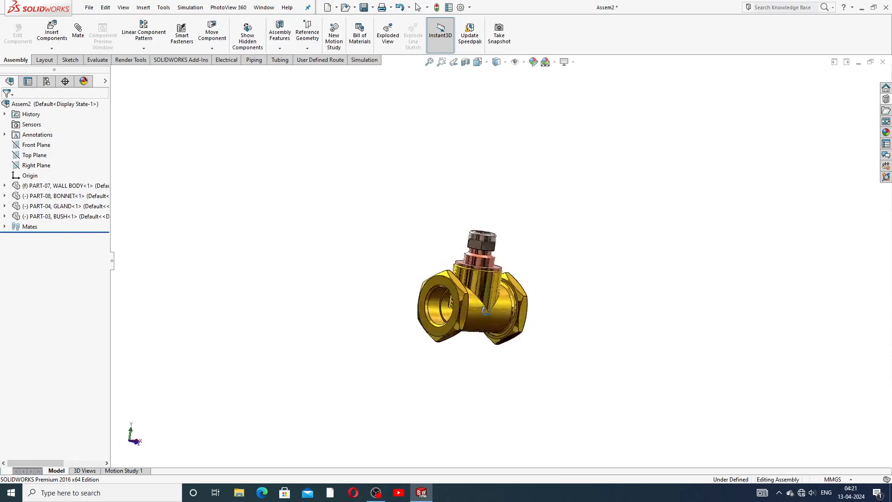
Load PART-005 SPINDLE, PART-06 FLYWHEEL, PART-02 FLANGE and PART-01 GASKET together for insertion into the assembly
{"action": "scroll", "coordinate": [487, 311], "scroll_direction": "down", "scroll_amount": 2}
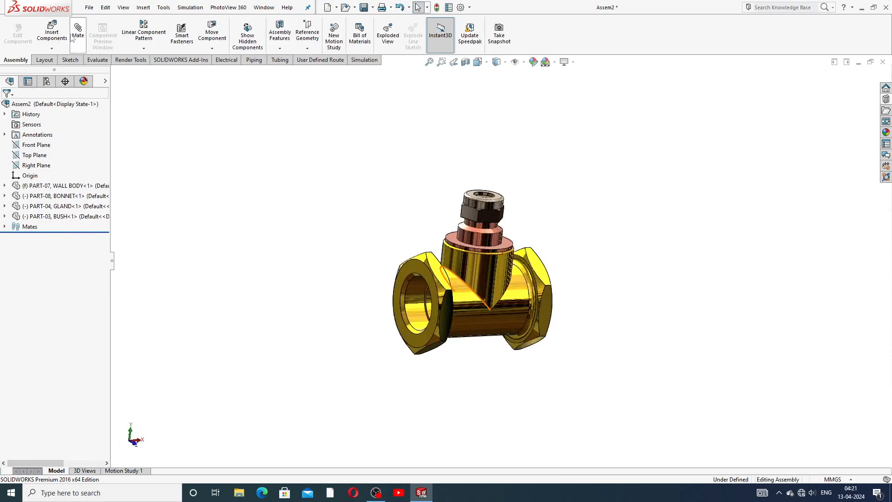
{"action": "left_click", "coordinate": [52, 33]}
{"action": "left_click", "coordinate": [53, 267]}
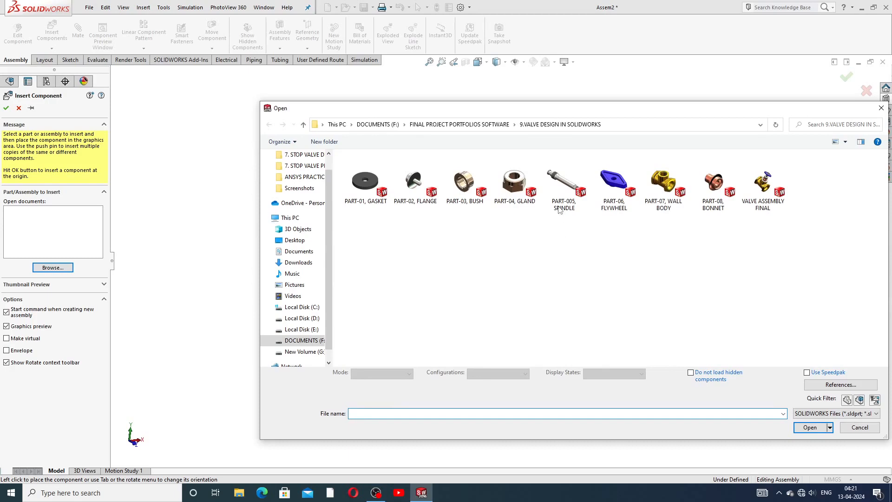
{"action": "left_click", "coordinate": [575, 194]}
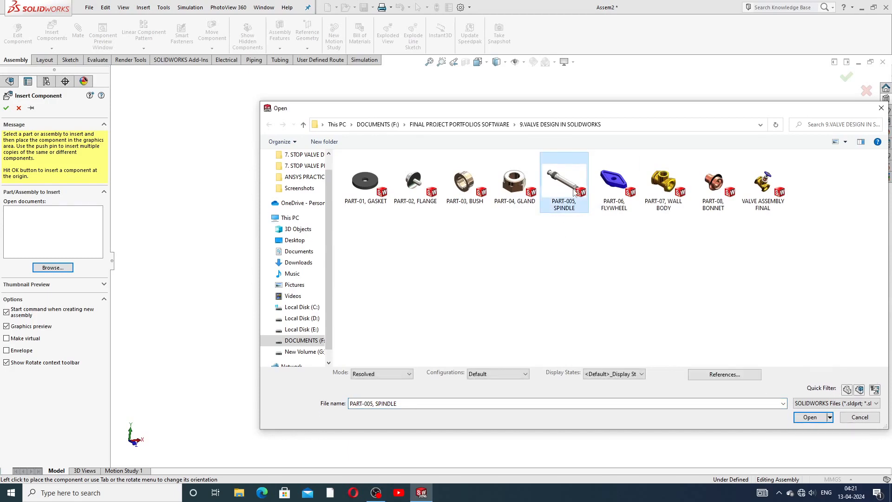
{"action": "left_click", "coordinate": [615, 198], "text": "ctrl"}
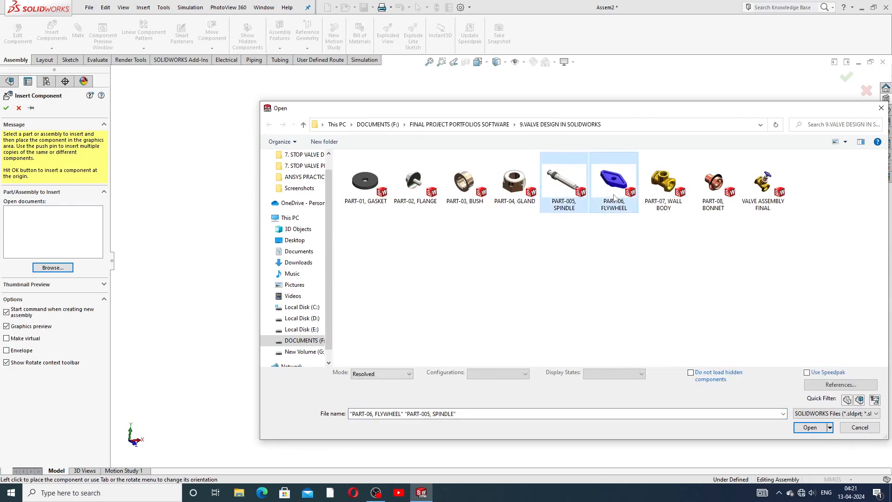
{"action": "left_click", "coordinate": [413, 192], "text": "ctrl"}
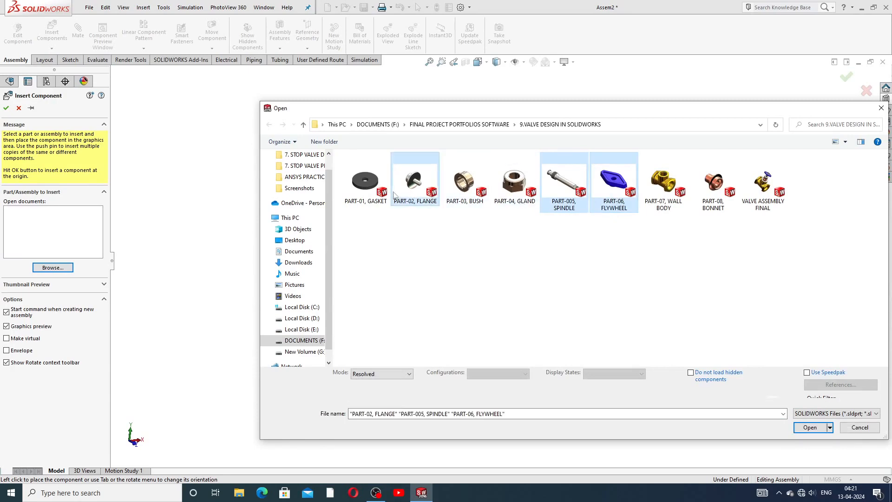
{"action": "left_click", "coordinate": [376, 197], "text": "ctrl"}
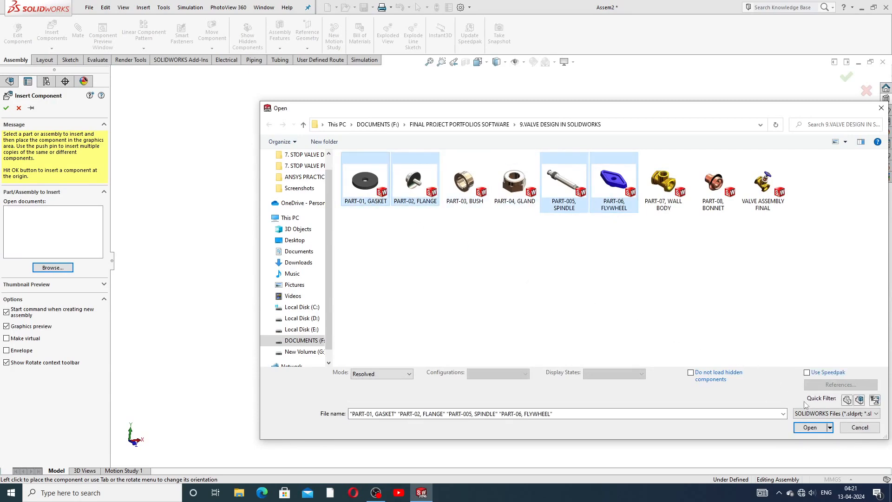
{"action": "left_click", "coordinate": [810, 428]}
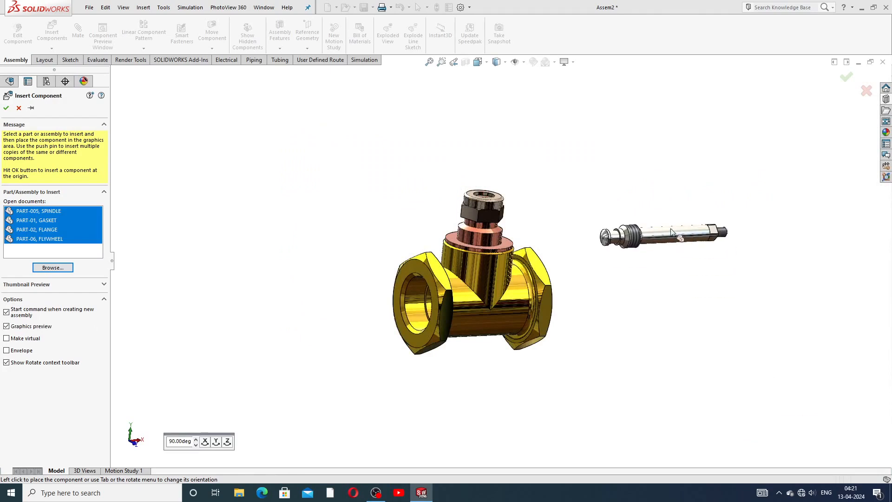
Place the spindle, gasket, flange and flywheel in the empty space beside the valve body
{"action": "left_click", "coordinate": [679, 182]}
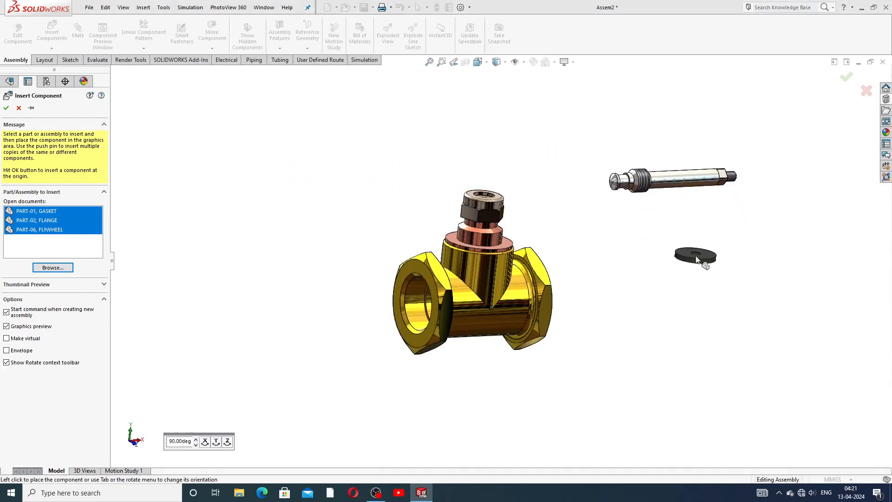
{"action": "left_click", "coordinate": [697, 259]}
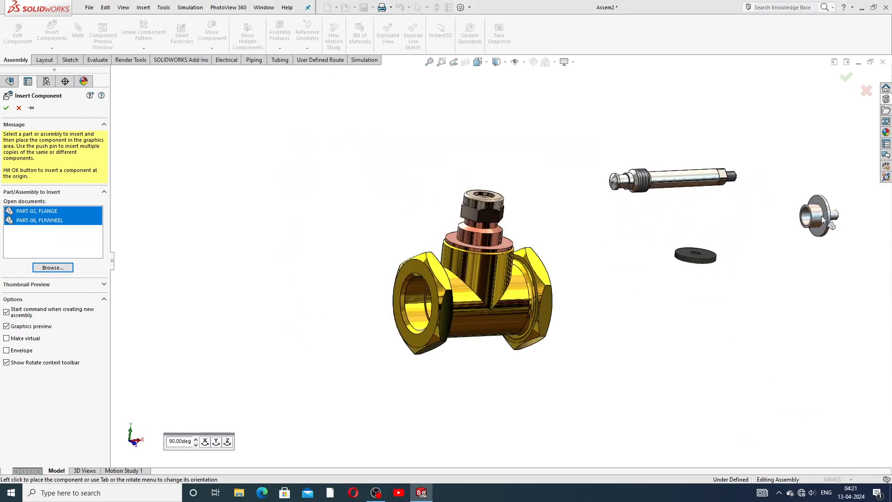
{"action": "left_click", "coordinate": [823, 218]}
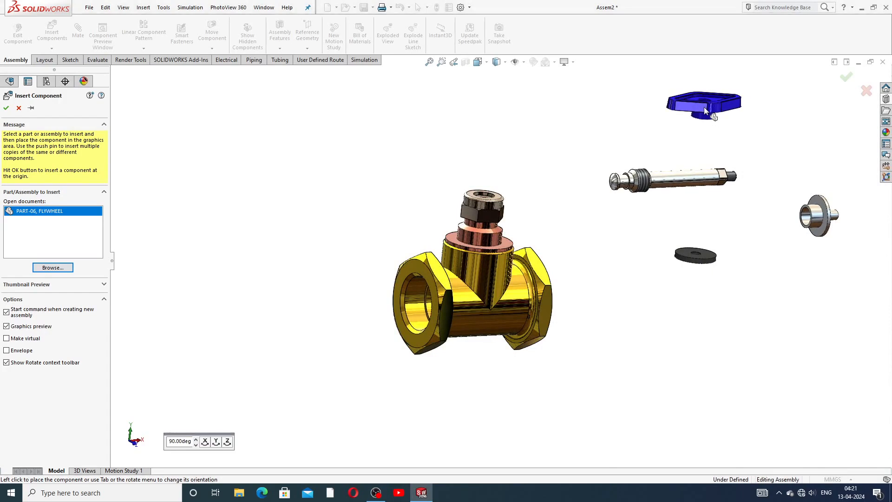
{"action": "left_click", "coordinate": [704, 107]}
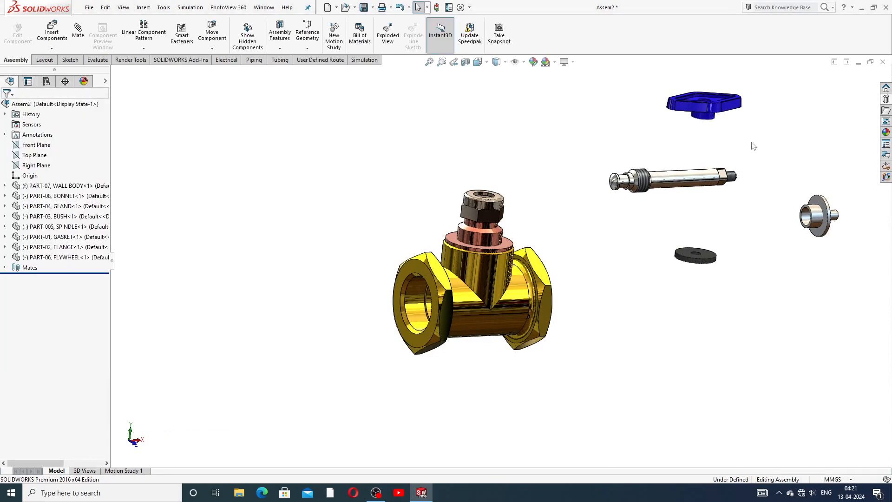
Move the spindle above the valve body and bring the flywheel level with it, near its threaded end
{"action": "scroll", "coordinate": [751, 141], "scroll_direction": "up", "scroll_amount": 2}
{"action": "scroll", "coordinate": [664, 197], "scroll_direction": "down", "scroll_amount": 2}
{"action": "scroll", "coordinate": [666, 201], "scroll_direction": "down", "scroll_amount": 2}
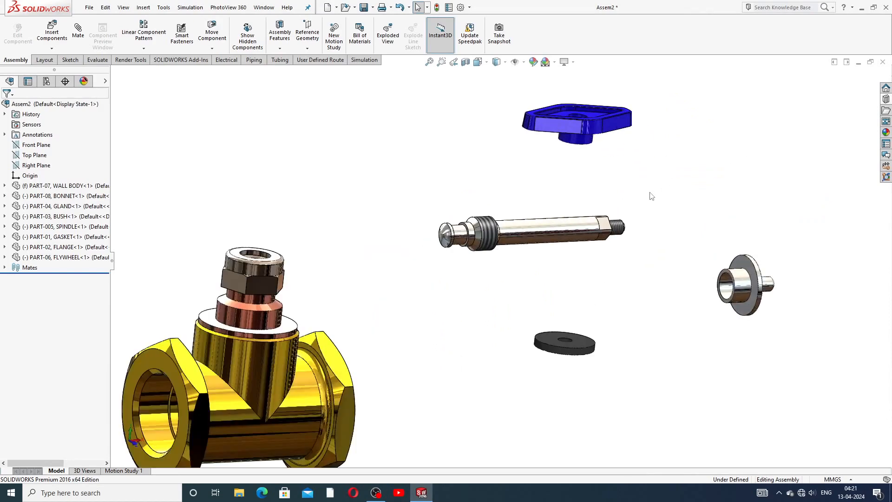
{"action": "left_click_drag", "start_coordinate": [556, 227], "coordinate": [493, 164]}
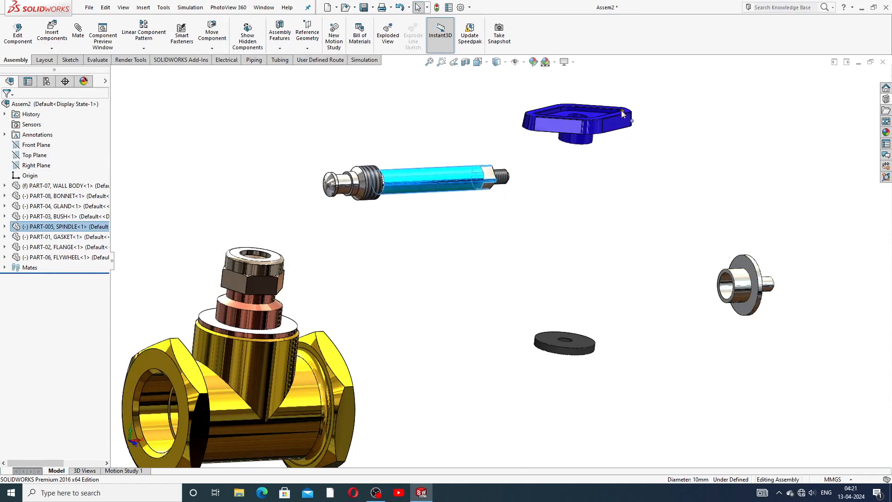
{"action": "left_click_drag", "start_coordinate": [607, 125], "coordinate": [641, 168]}
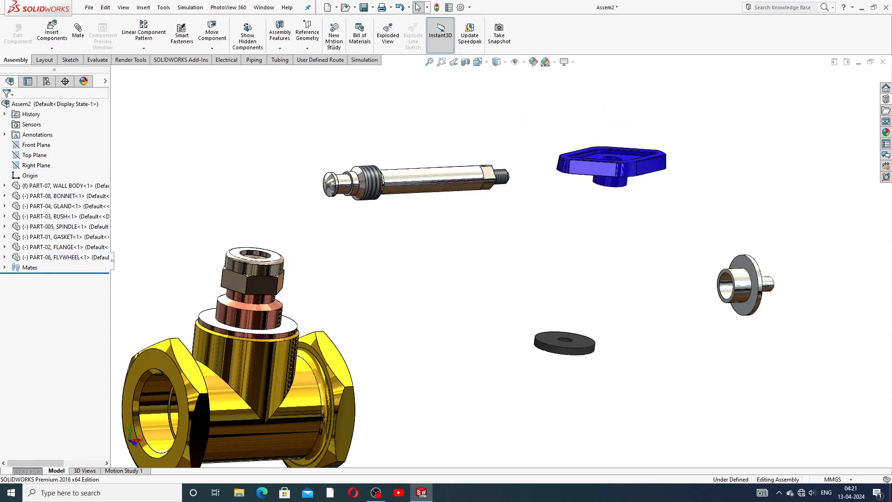
Rotate the flywheel freely so that its hub and hexagonal socket face the spindle's threaded end
{"action": "left_click", "coordinate": [211, 49]}
{"action": "left_click", "coordinate": [236, 70]}
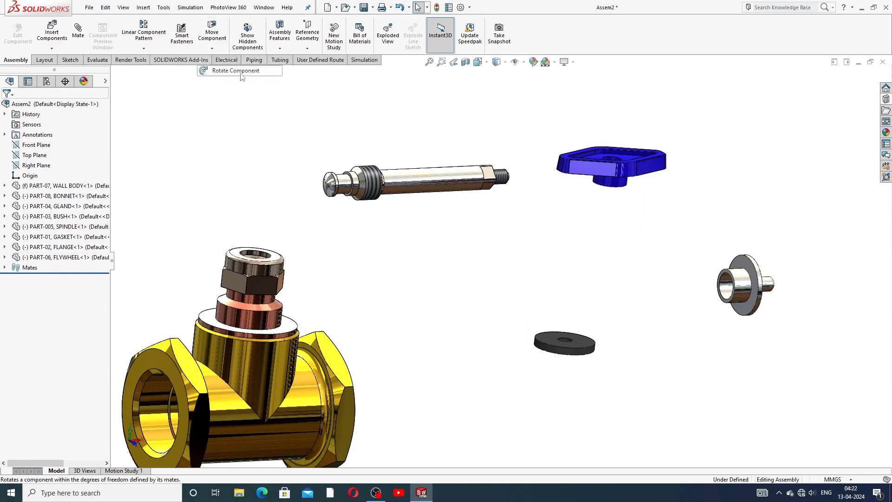
{"action": "left_click_drag", "start_coordinate": [604, 160], "coordinate": [621, 123]}
{"action": "right_click", "coordinate": [635, 127]}
{"action": "left_click", "coordinate": [644, 133]}
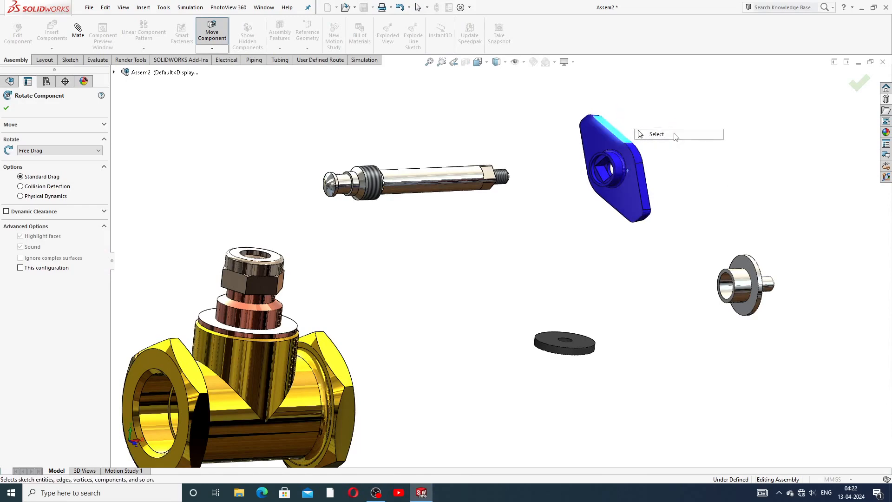
Add a concentric mate between the spindle's cylindrical shaft face and the flywheel's round centre hole
{"action": "scroll", "coordinate": [614, 172], "scroll_direction": "down", "scroll_amount": 2}
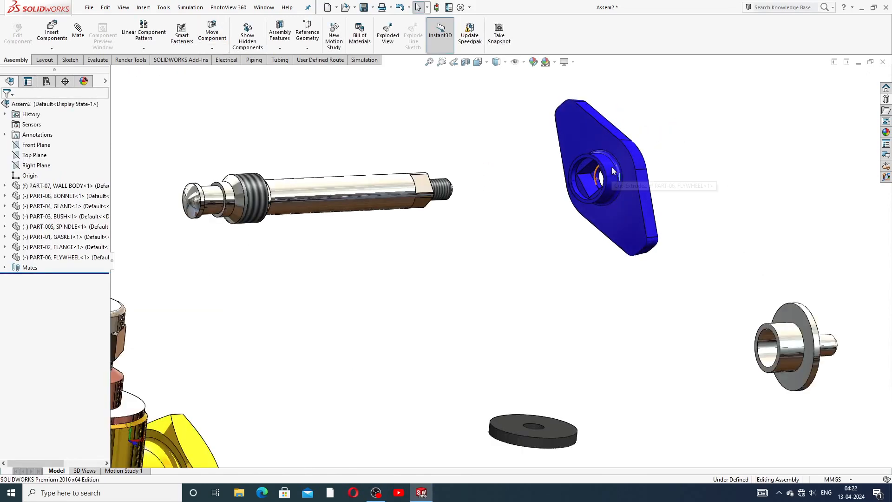
{"action": "left_click", "coordinate": [79, 33]}
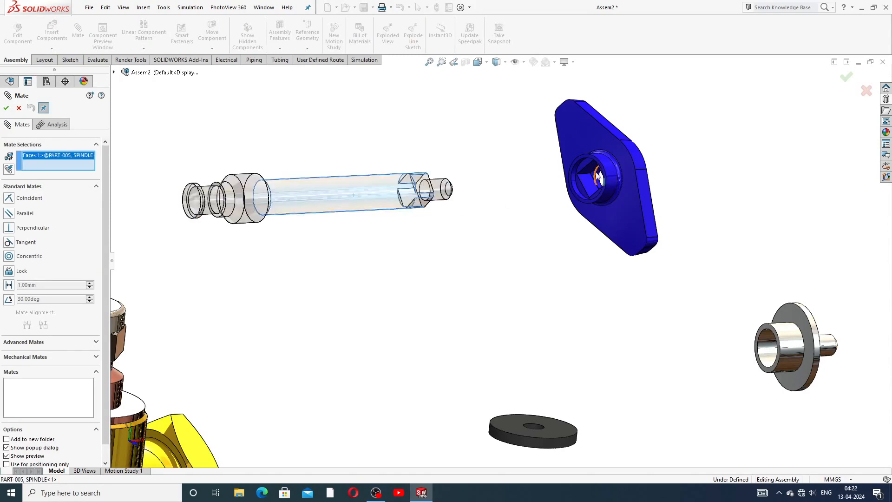
{"action": "middle_click_drag", "start_coordinate": [603, 185], "coordinate": [534, 201]}
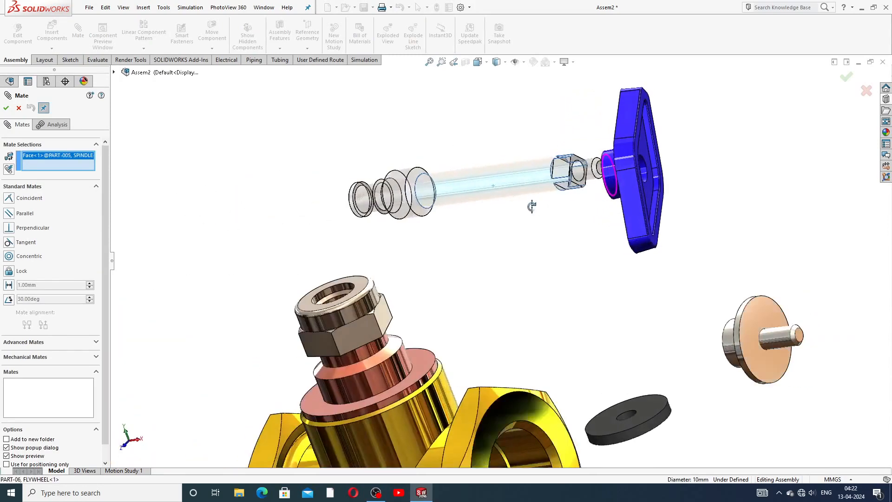
{"action": "left_click", "coordinate": [645, 171]}
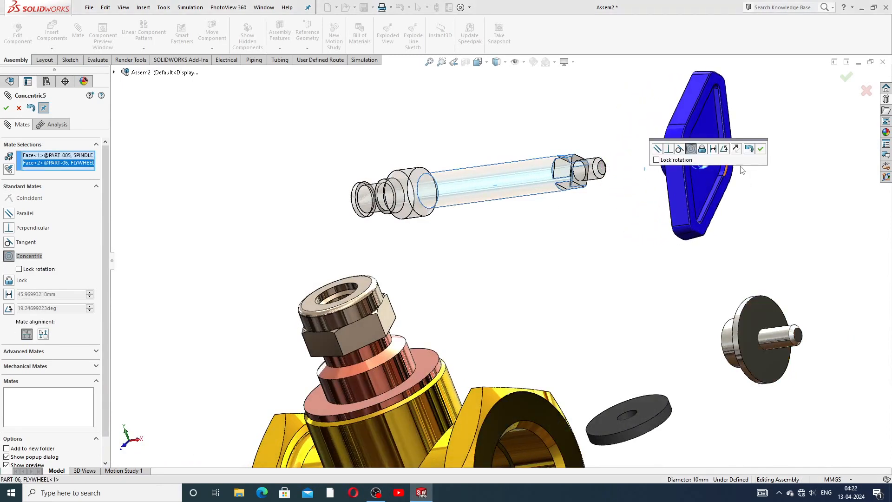
{"action": "left_click", "coordinate": [760, 148]}
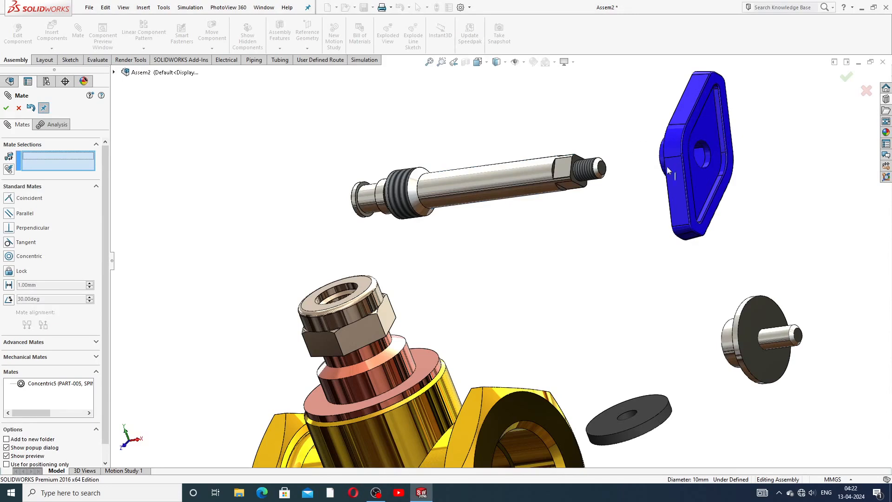
Add a coincident mate between a flat on the spindle's hexagonal section and a flat inside the flywheel's socket
{"action": "scroll", "coordinate": [671, 166], "scroll_direction": "down", "scroll_amount": 2}
{"action": "middle_click_drag", "start_coordinate": [671, 166], "coordinate": [653, 155]}
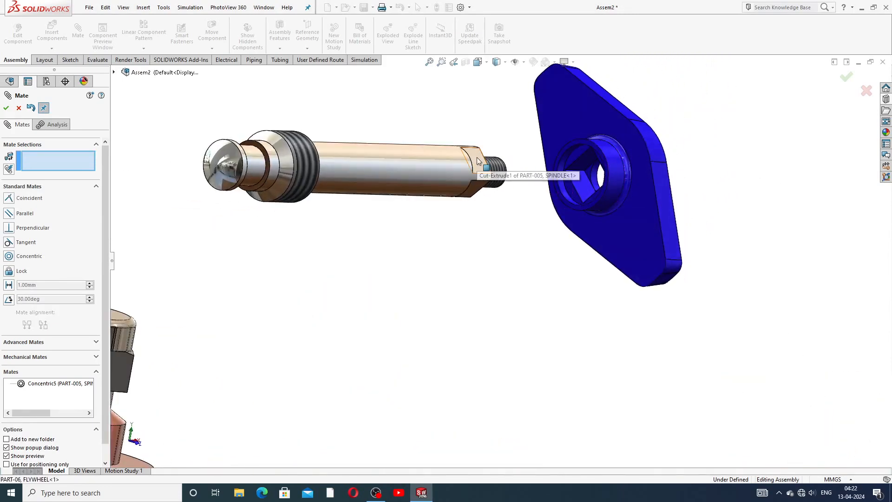
{"action": "left_click", "coordinate": [498, 173]}
{"action": "middle_click_drag", "start_coordinate": [529, 194], "coordinate": [582, 151]}
{"action": "left_click", "coordinate": [637, 168]}
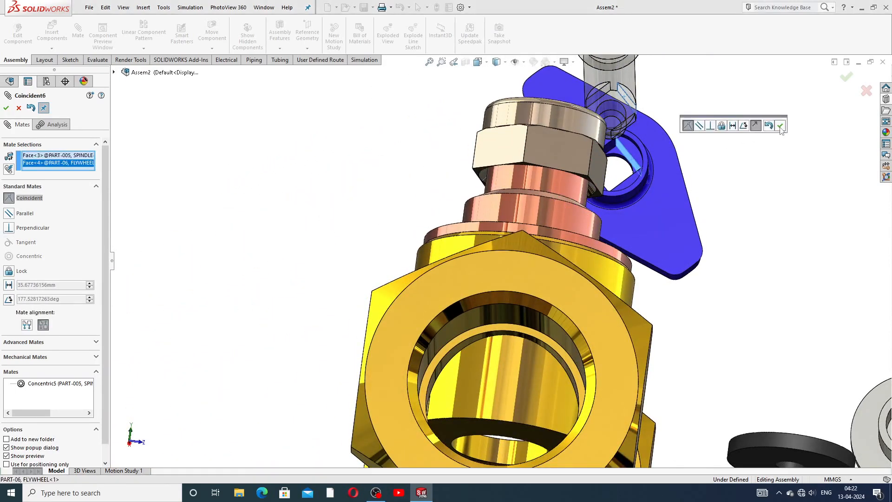
{"action": "left_click", "coordinate": [780, 125]}
Slide the flywheel along the spindle's axis until its hub reaches the threaded end
{"action": "scroll", "coordinate": [727, 116], "scroll_direction": "up", "scroll_amount": 5}
{"action": "middle_click_drag", "start_coordinate": [634, 163], "coordinate": [536, 189]}
{"action": "left_click_drag", "start_coordinate": [669, 186], "coordinate": [622, 188]}
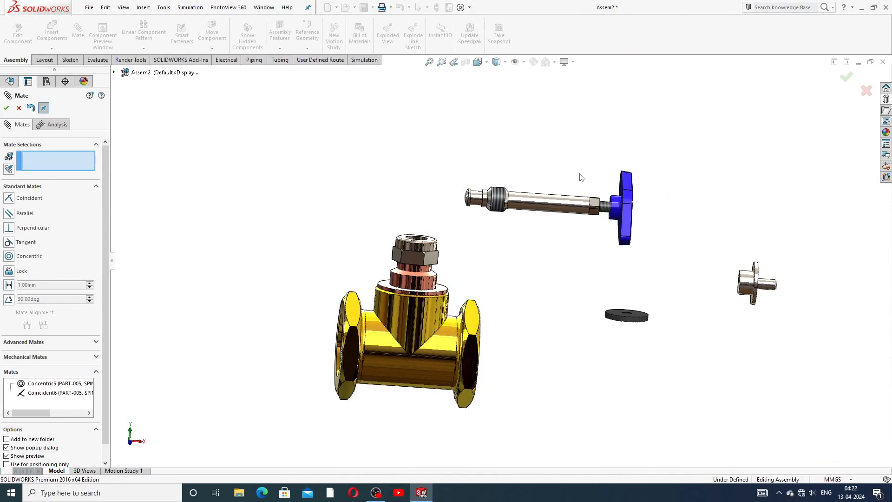
Add a coincident mate between the recessed face inside the flywheel's hub and the spindle's shoulder behind the hexagonal flats, and finish mating
{"action": "middle_click_drag", "start_coordinate": [580, 175], "coordinate": [614, 191]}
{"action": "scroll", "coordinate": [534, 236], "scroll_direction": "down", "scroll_amount": 6}
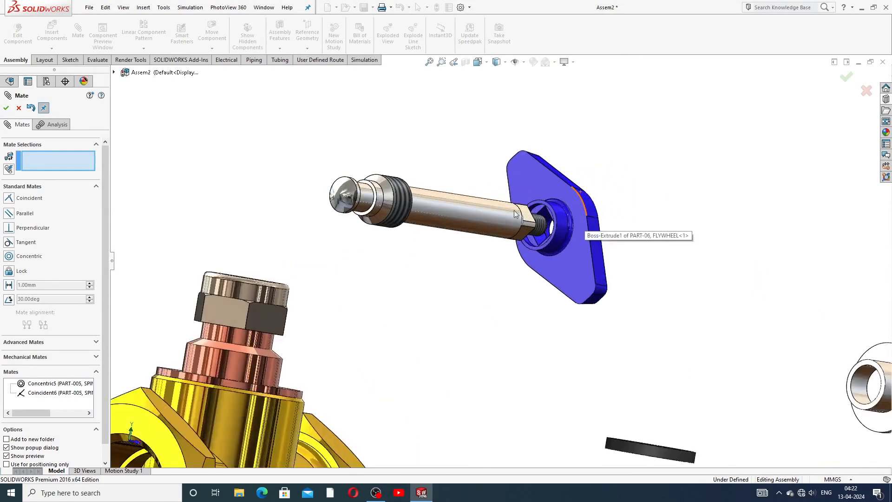
{"action": "scroll", "coordinate": [534, 236], "scroll_direction": "down", "scroll_amount": 3}
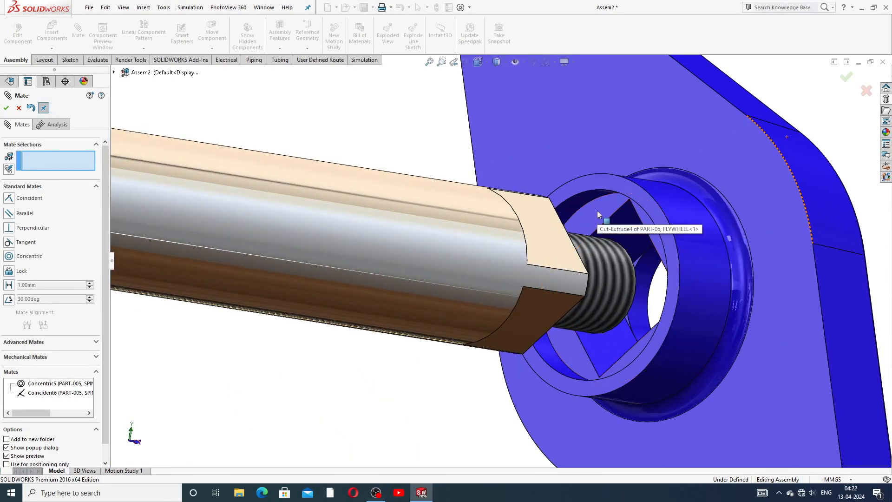
{"action": "left_click", "coordinate": [596, 208]}
{"action": "scroll", "coordinate": [605, 211], "scroll_direction": "up", "scroll_amount": 5}
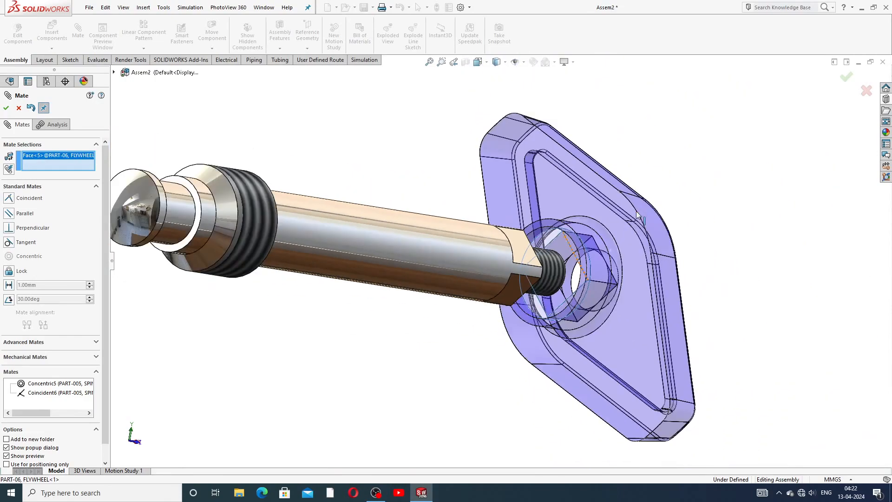
{"action": "middle_click_drag", "start_coordinate": [604, 212], "coordinate": [537, 284]}
{"action": "scroll", "coordinate": [537, 284], "scroll_direction": "down", "scroll_amount": 5}
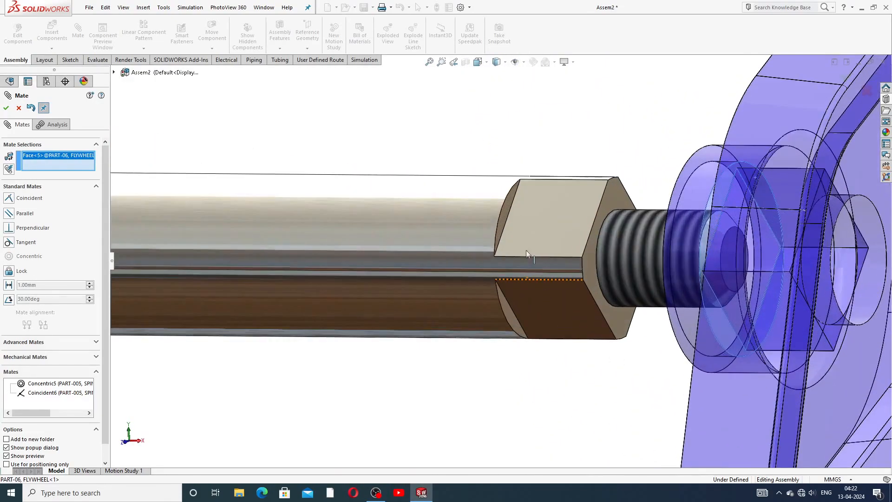
{"action": "left_click", "coordinate": [509, 210]}
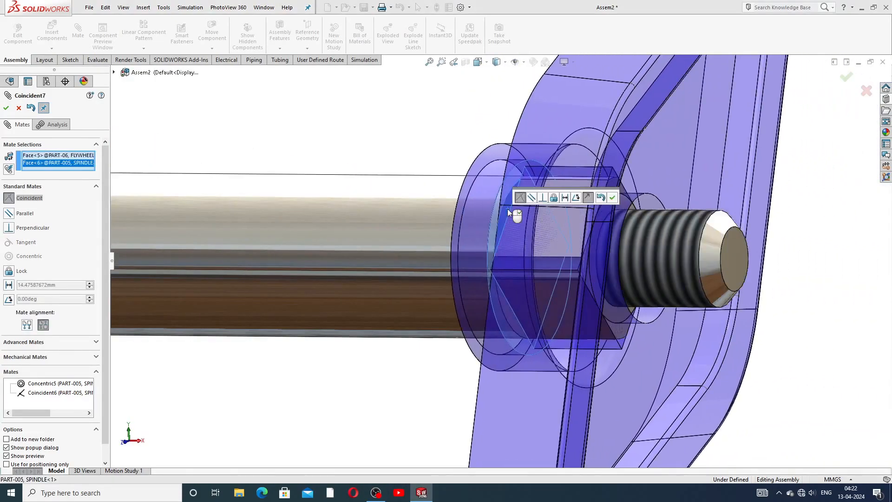
{"action": "left_click", "coordinate": [612, 198]}
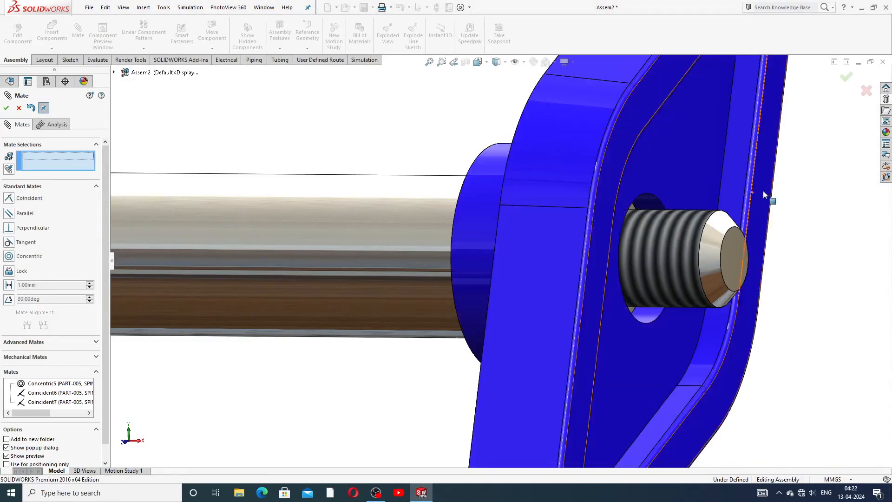
{"action": "scroll", "coordinate": [780, 191], "scroll_direction": "up", "scroll_amount": 3}
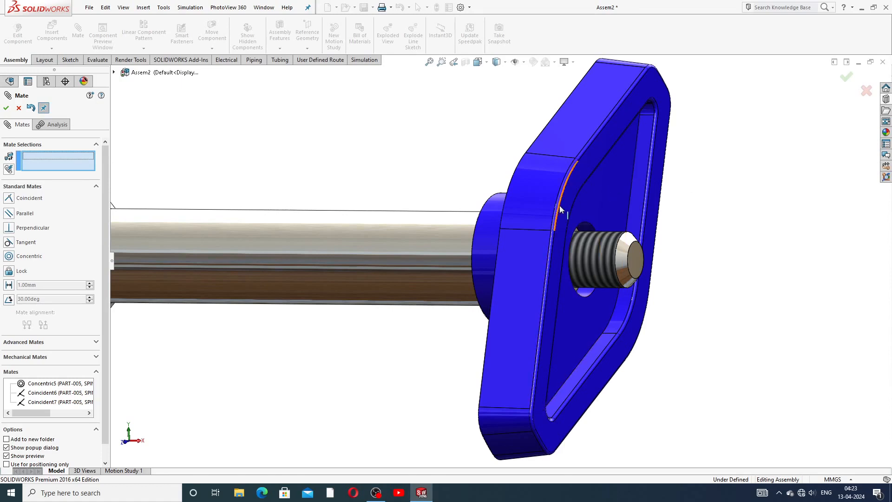
{"action": "scroll", "coordinate": [559, 205], "scroll_direction": "up", "scroll_amount": 5}
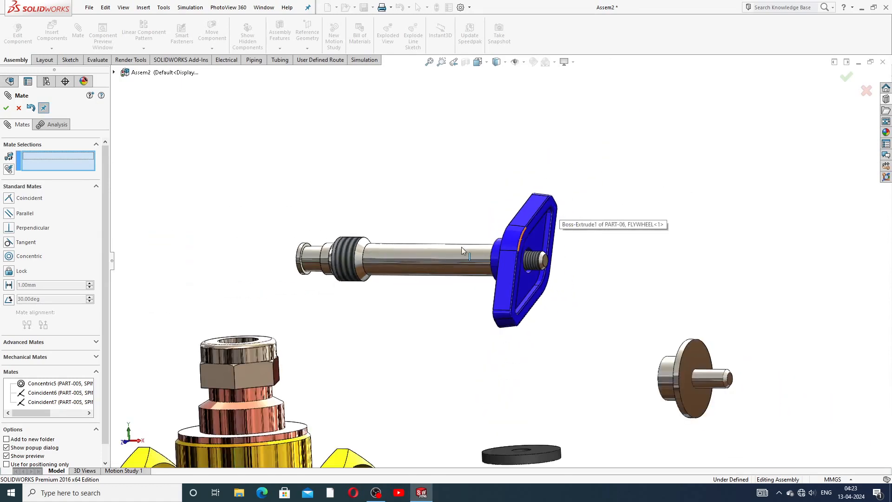
{"action": "left_click", "coordinate": [19, 108]}
Move the flange next to the spindle's free end, opposite the flywheel
{"action": "scroll", "coordinate": [474, 288], "scroll_direction": "up", "scroll_amount": 3}
{"action": "middle_click_drag", "start_coordinate": [470, 276], "coordinate": [494, 295]}
{"action": "scroll", "coordinate": [516, 325], "scroll_direction": "down", "scroll_amount": 3}
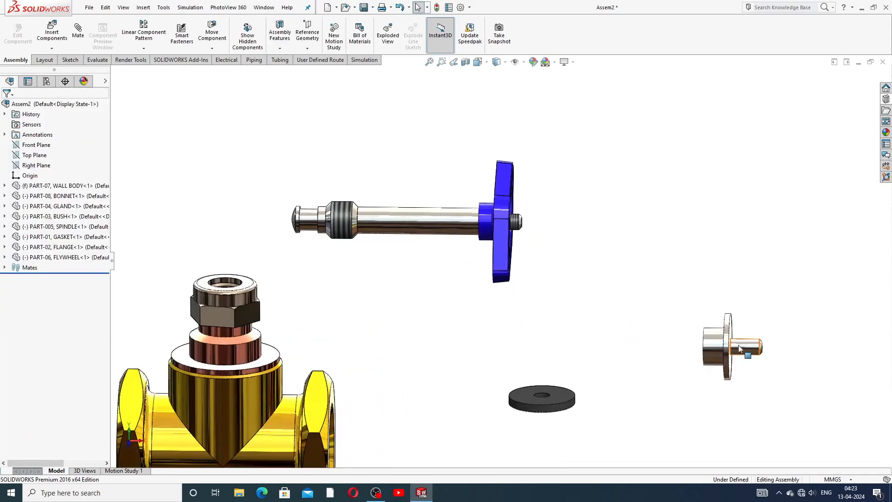
{"action": "left_click_drag", "start_coordinate": [713, 342], "coordinate": [247, 165]}
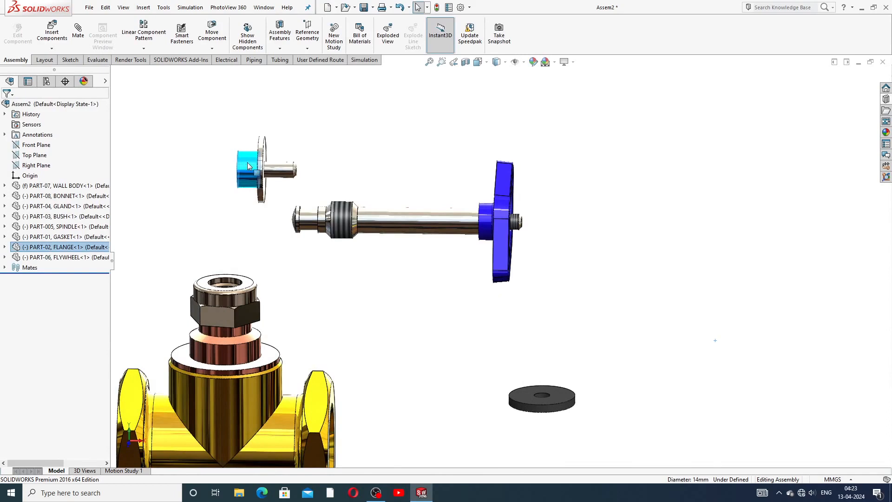
{"action": "left_click", "coordinate": [335, 118]}
Rotate the flange freely until its hollow hub faces toward the spindle and its pin points away from it
{"action": "left_click", "coordinate": [213, 48]}
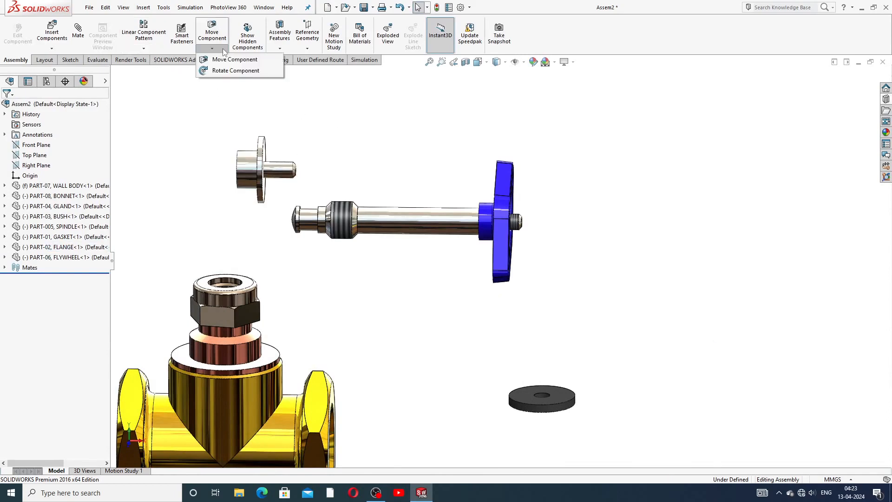
{"action": "left_click", "coordinate": [231, 71]}
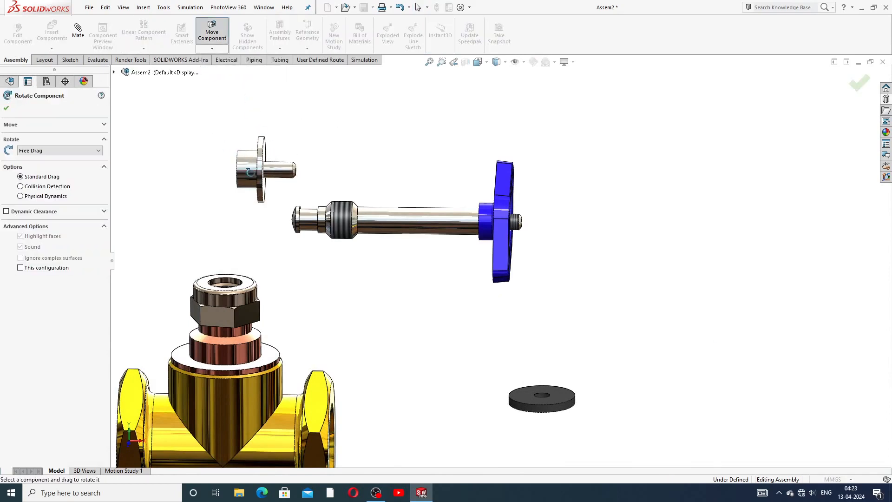
{"action": "left_click_drag", "start_coordinate": [251, 174], "coordinate": [329, 158]}
{"action": "right_click", "coordinate": [332, 143]}
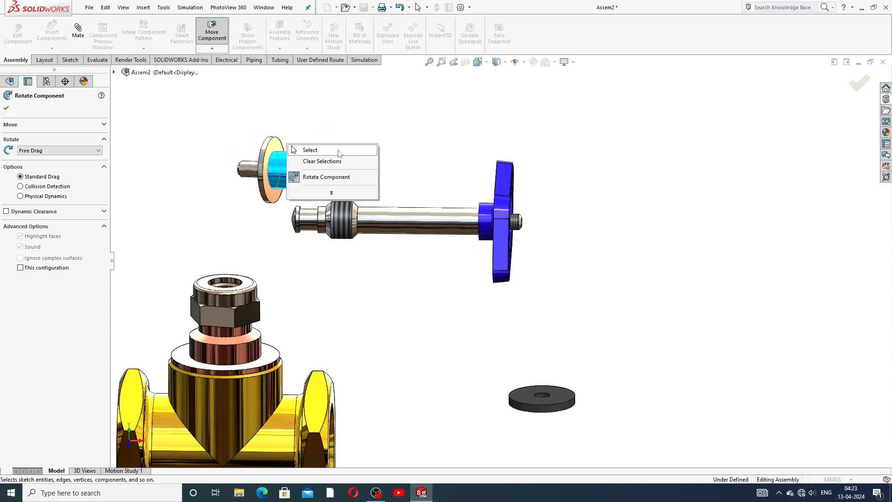
{"action": "left_click", "coordinate": [339, 151]}
Add a concentric mate between the flange hub's bore and the spindle's neck, and slide the flange clear of the spindle's end collar
{"action": "scroll", "coordinate": [321, 184], "scroll_direction": "down", "scroll_amount": 3}
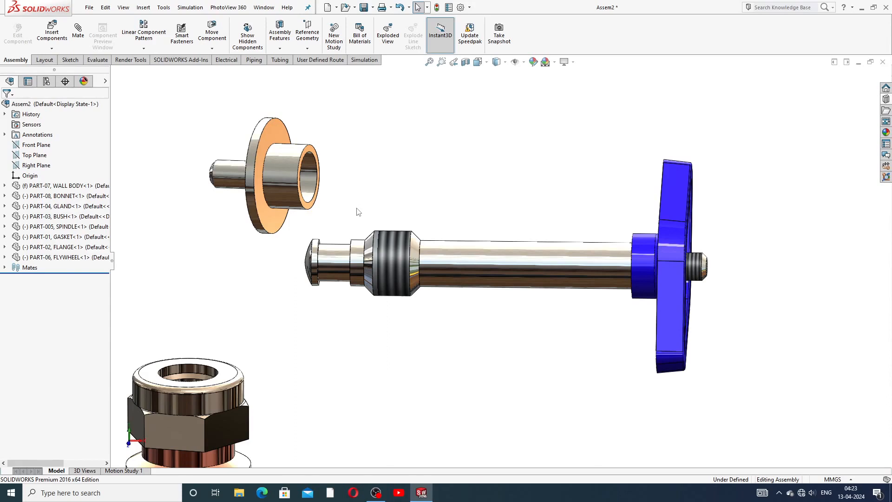
{"action": "scroll", "coordinate": [358, 212], "scroll_direction": "down", "scroll_amount": 3}
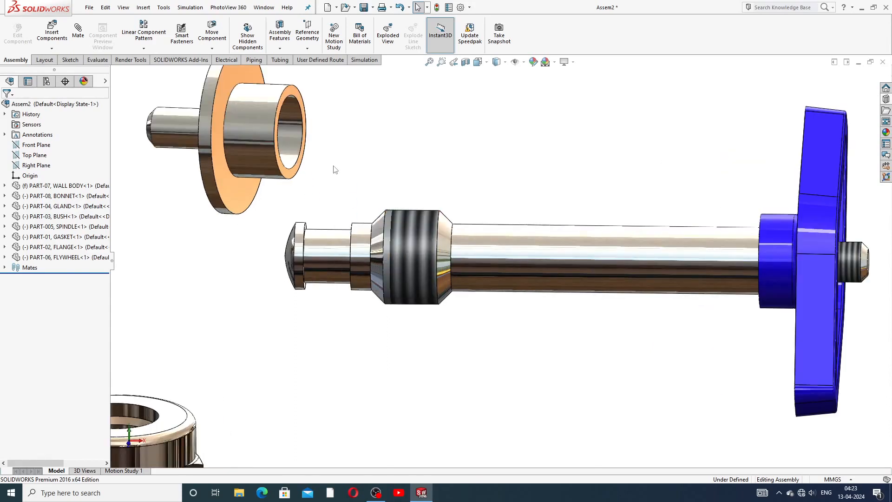
{"action": "left_click", "coordinate": [78, 31]}
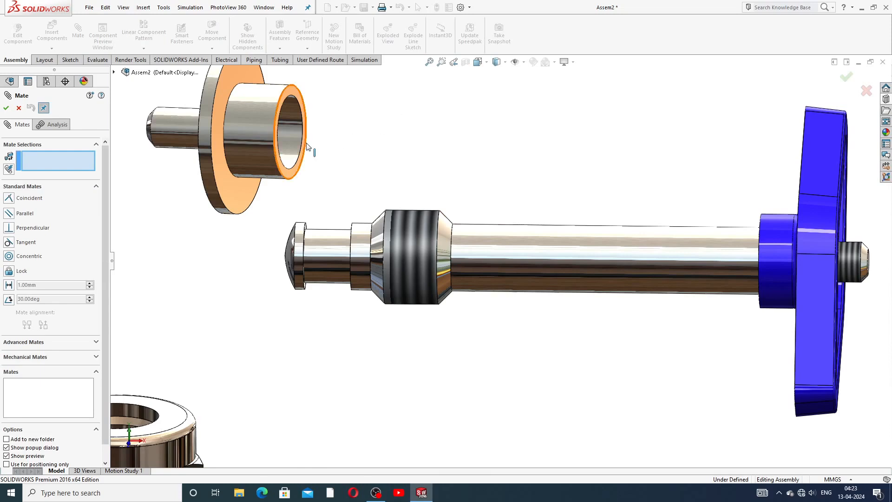
{"action": "left_click", "coordinate": [292, 142]}
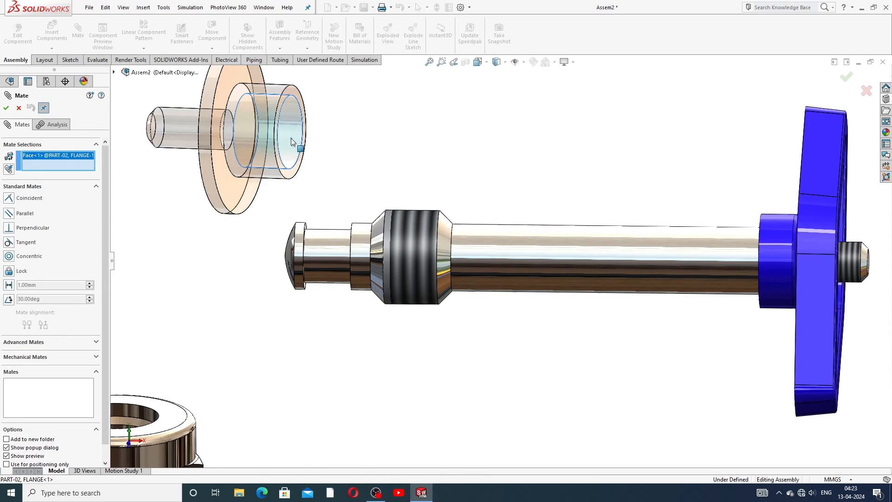
{"action": "left_click", "coordinate": [331, 235]}
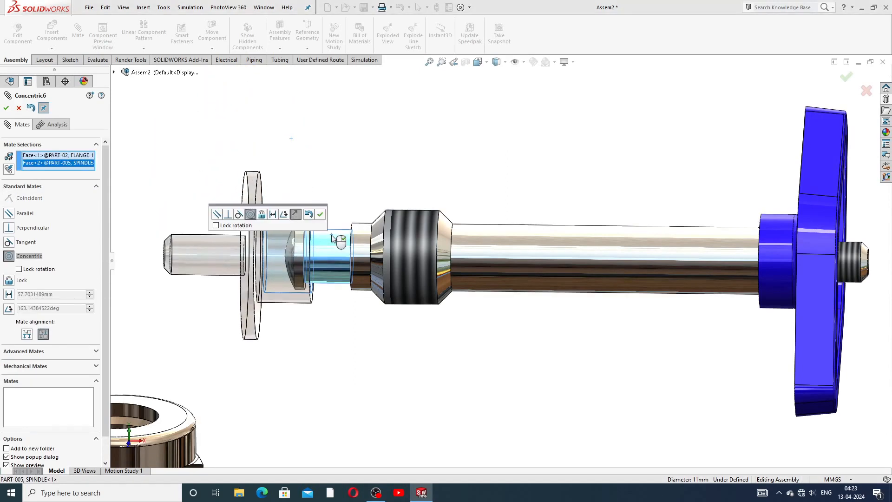
{"action": "left_click", "coordinate": [321, 214]}
{"action": "scroll", "coordinate": [316, 272], "scroll_direction": "down", "scroll_amount": 1}
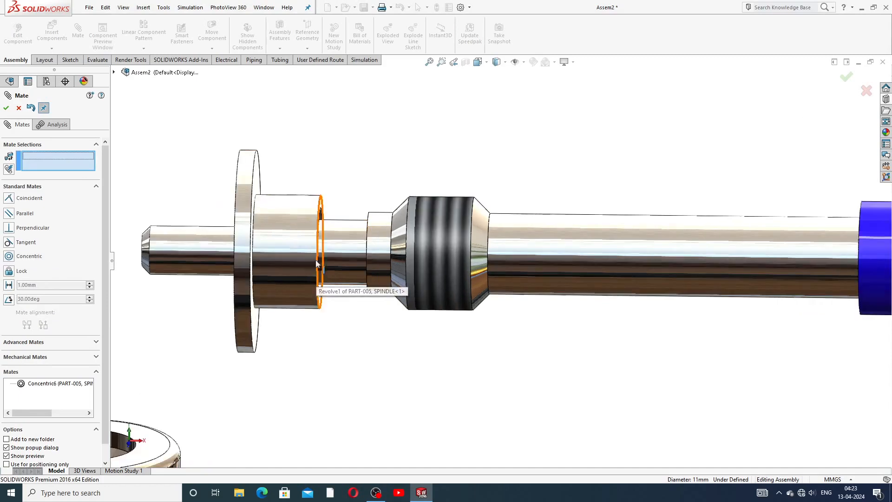
{"action": "left_click_drag", "start_coordinate": [283, 253], "coordinate": [249, 255]}
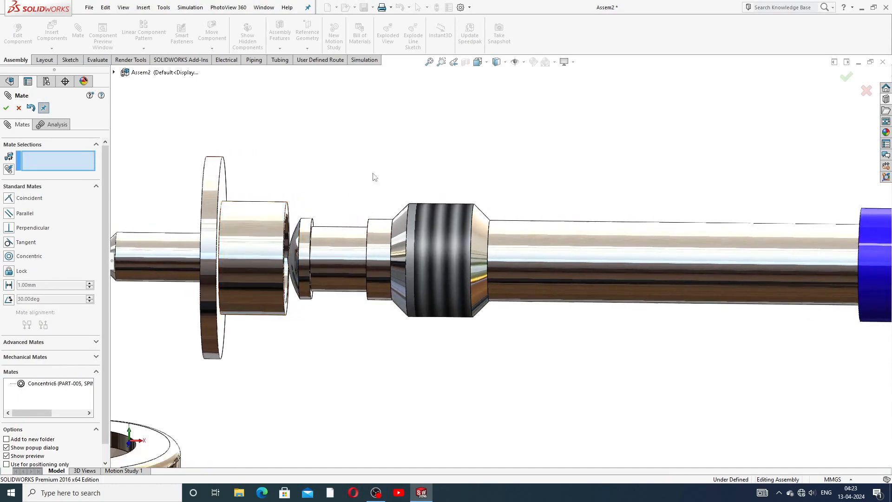
Add a 3 mm distance mate between the spindle's shoulder face beside the neck and the flange hub's rim, and finish mating
{"action": "middle_click_drag", "start_coordinate": [400, 232], "coordinate": [364, 255]}
{"action": "scroll", "coordinate": [494, 289], "scroll_direction": "up", "scroll_amount": 3}
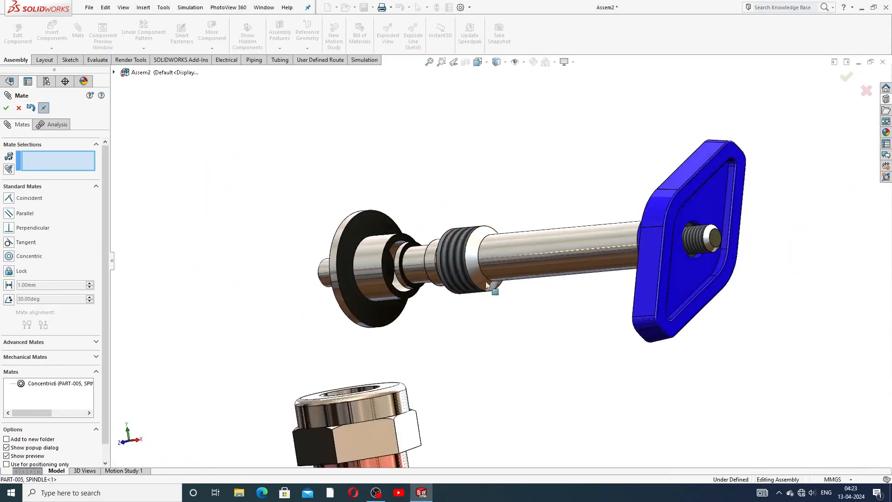
{"action": "middle_click_drag", "start_coordinate": [633, 284], "coordinate": [644, 353]}
{"action": "scroll", "coordinate": [592, 375], "scroll_direction": "up", "scroll_amount": 4}
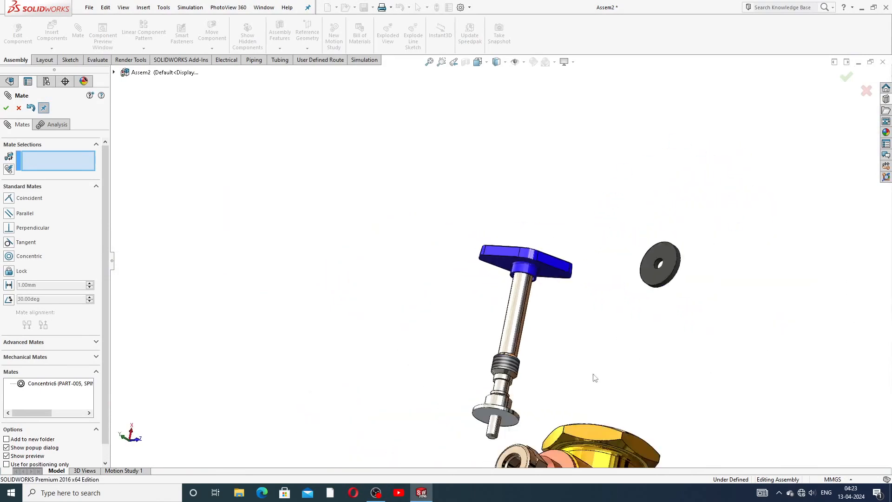
{"action": "middle_click_drag", "start_coordinate": [539, 284], "coordinate": [513, 343]}
{"action": "scroll", "coordinate": [503, 343], "scroll_direction": "down", "scroll_amount": 7}
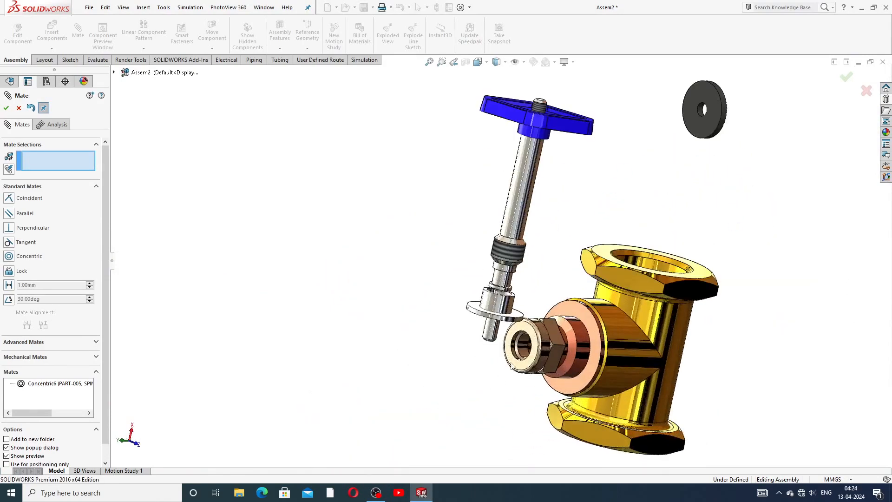
{"action": "scroll", "coordinate": [532, 259], "scroll_direction": "down", "scroll_amount": 2}
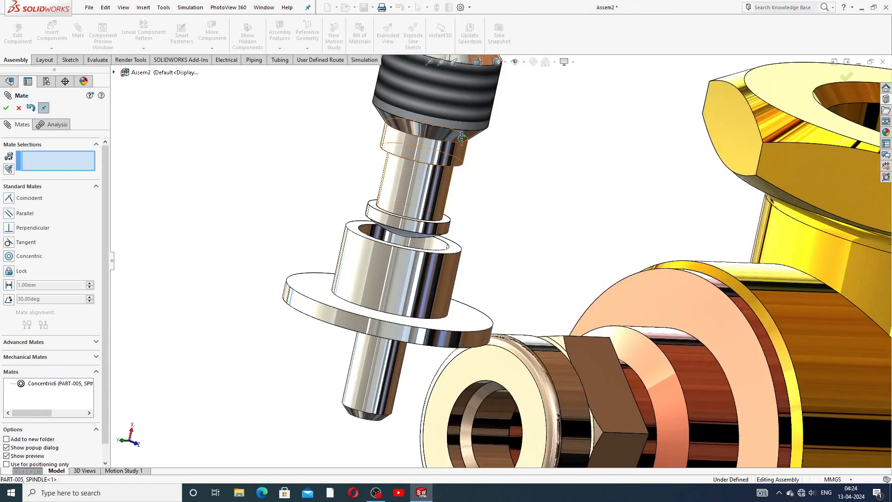
{"action": "scroll", "coordinate": [458, 192], "scroll_direction": "down", "scroll_amount": 3}
{"action": "middle_click_drag", "start_coordinate": [473, 84], "coordinate": [476, 105]}
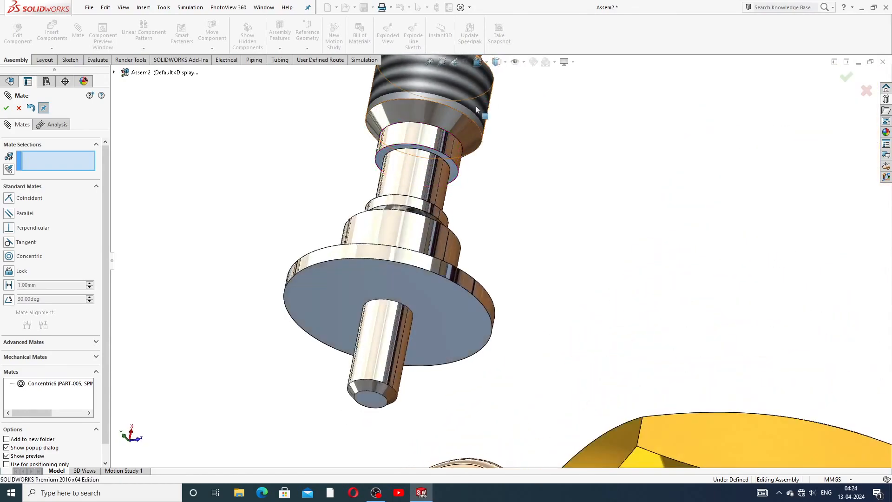
{"action": "left_click", "coordinate": [452, 170]}
{"action": "middle_click_drag", "start_coordinate": [512, 171], "coordinate": [478, 257]}
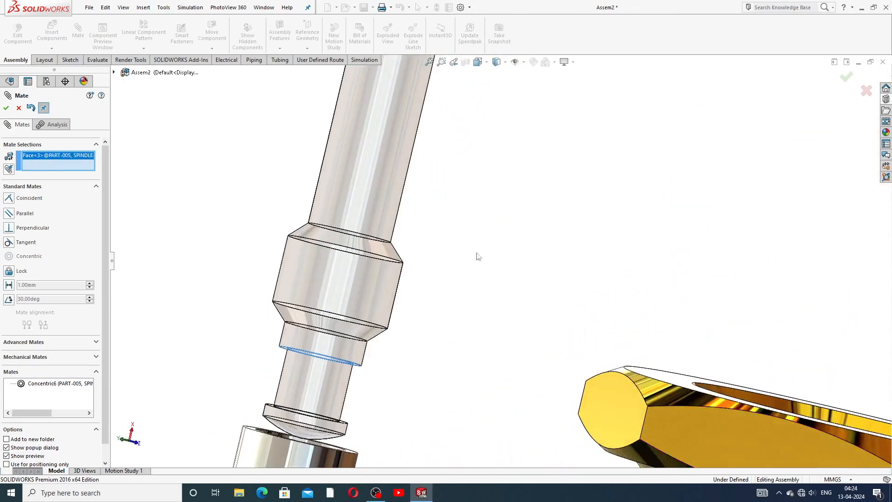
{"action": "scroll", "coordinate": [435, 287], "scroll_direction": "up", "scroll_amount": 3}
{"action": "scroll", "coordinate": [423, 364], "scroll_direction": "down", "scroll_amount": 6}
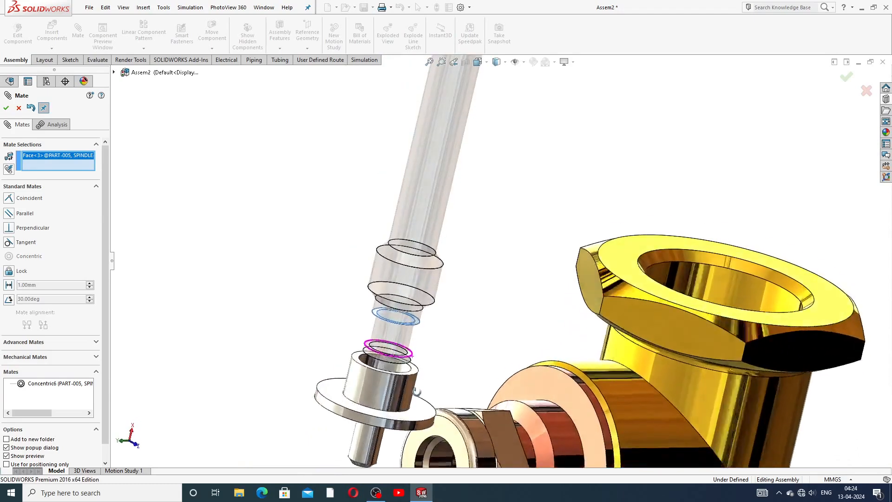
{"action": "left_click", "coordinate": [440, 308]}
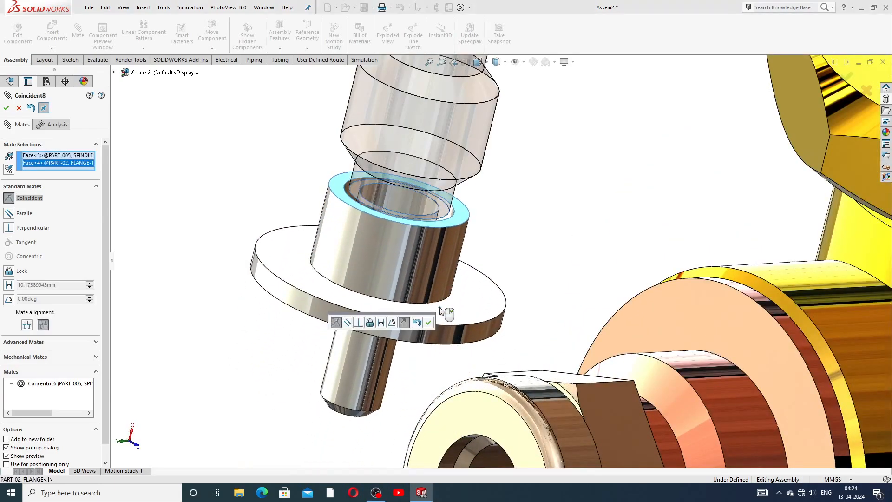
{"action": "left_click", "coordinate": [381, 323]}
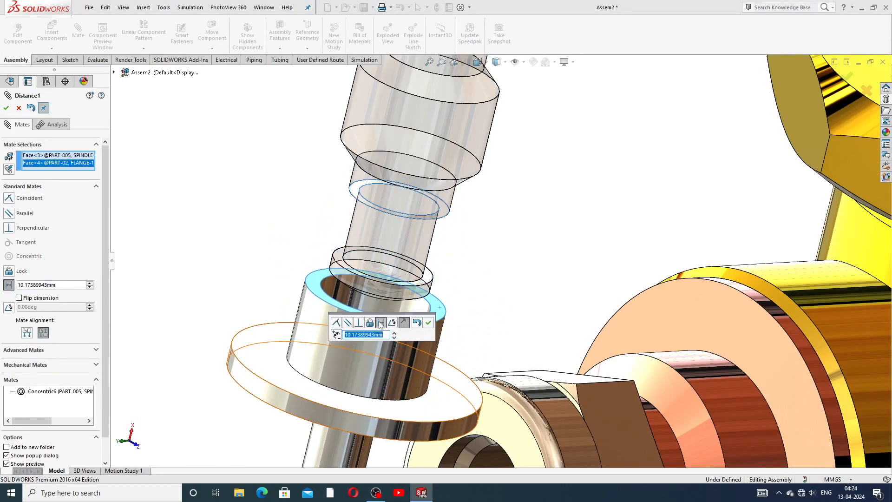
{"action": "type", "text": "3"}
{"action": "key", "text": "Return"}
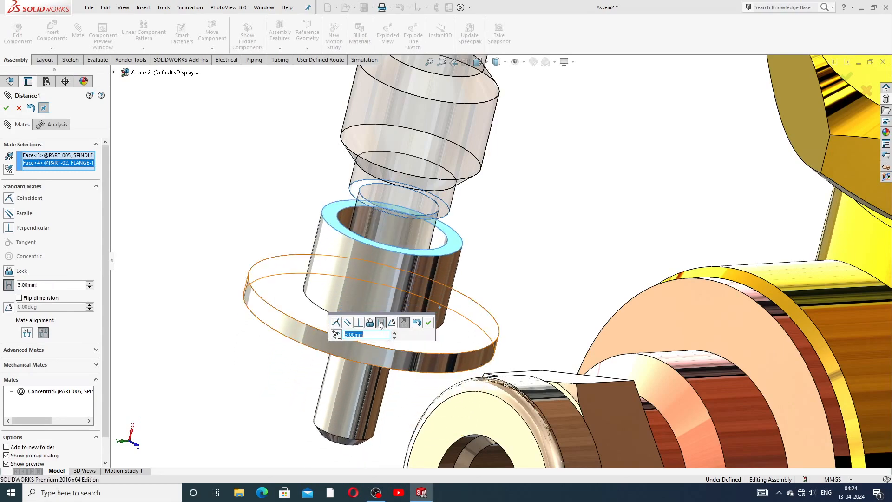
{"action": "left_click", "coordinate": [428, 322]}
{"action": "scroll", "coordinate": [512, 251], "scroll_direction": "up", "scroll_amount": 3}
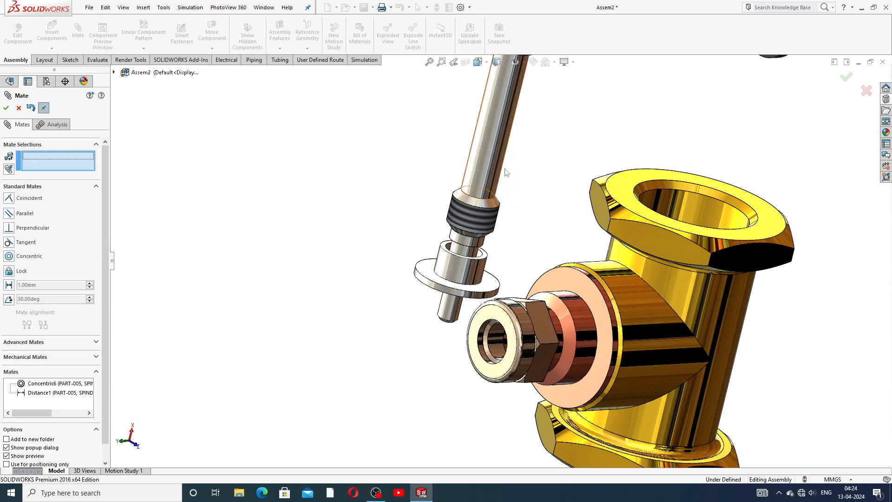
{"action": "scroll", "coordinate": [569, 140], "scroll_direction": "up", "scroll_amount": 3}
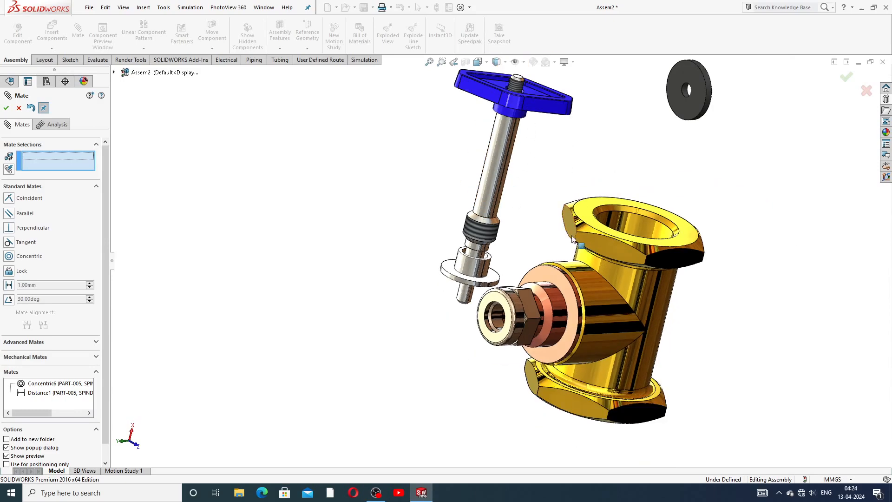
{"action": "scroll", "coordinate": [571, 225], "scroll_direction": "down", "scroll_amount": 2}
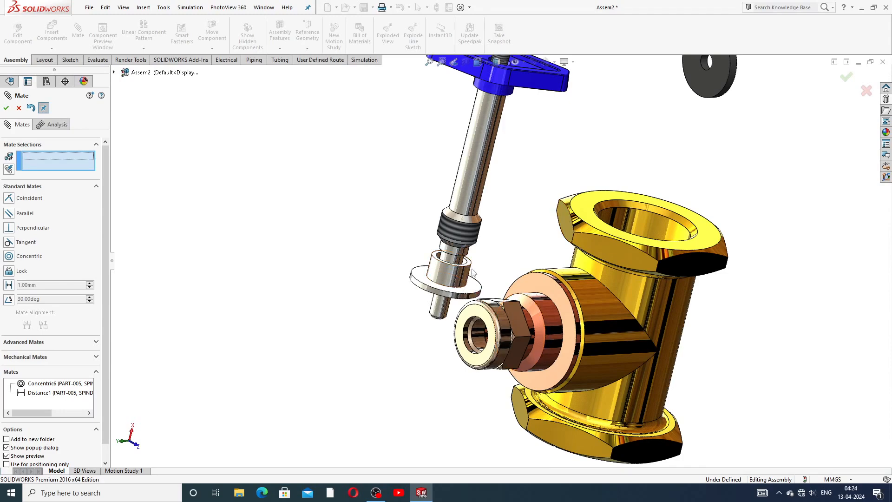
{"action": "scroll", "coordinate": [473, 273], "scroll_direction": "down", "scroll_amount": 2}
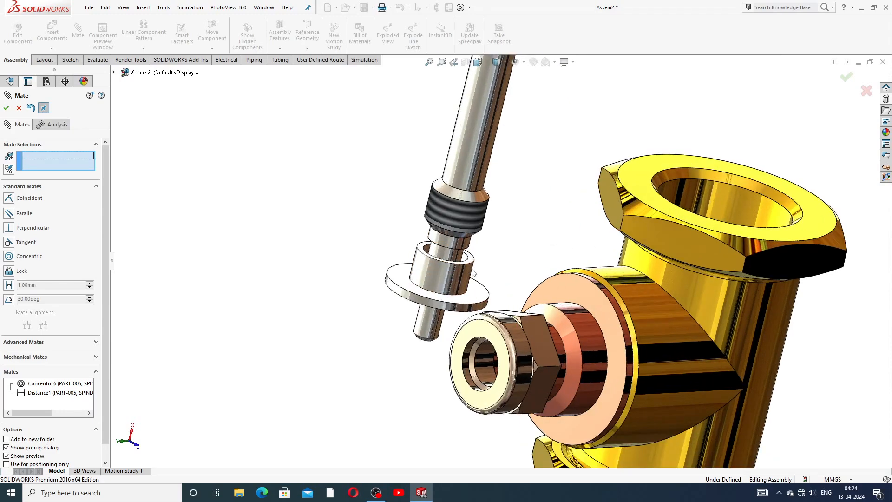
{"action": "left_click", "coordinate": [7, 108]}
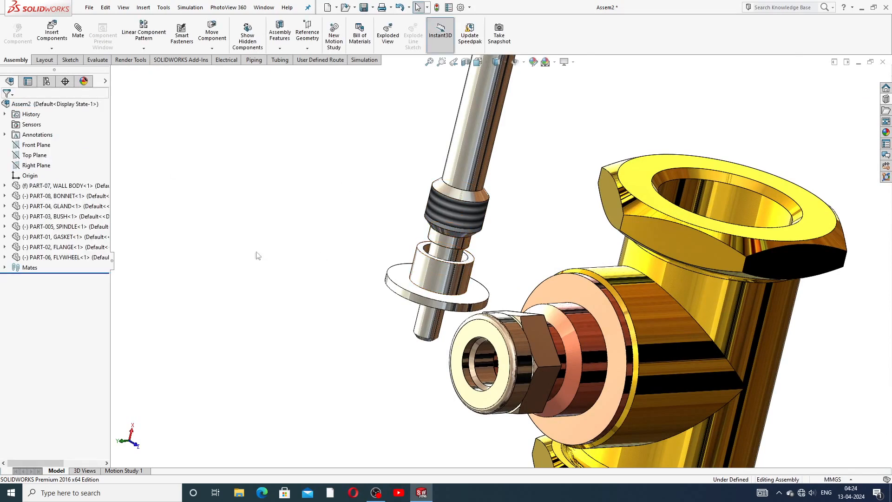
Delete the distance mate between the spindle and the flange
{"action": "scroll", "coordinate": [450, 272], "scroll_direction": "down", "scroll_amount": 4}
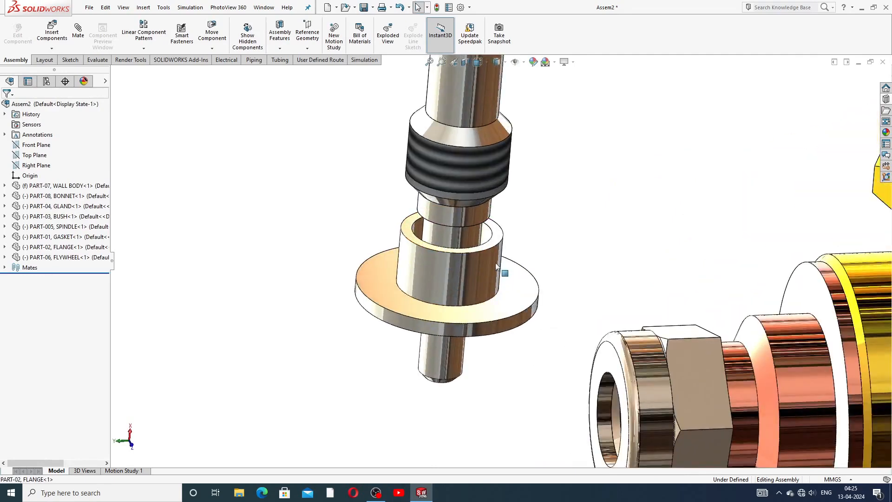
{"action": "left_click", "coordinate": [5, 268]}
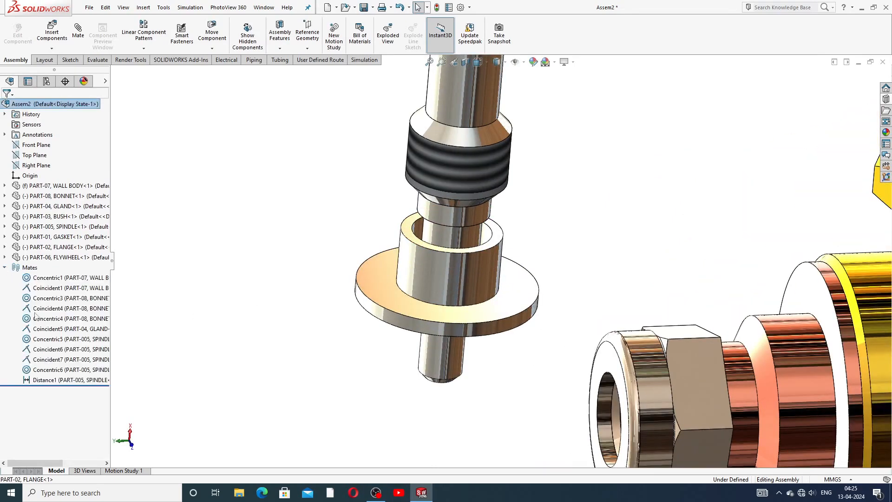
{"action": "left_click", "coordinate": [53, 380]}
{"action": "right_click", "coordinate": [54, 381]}
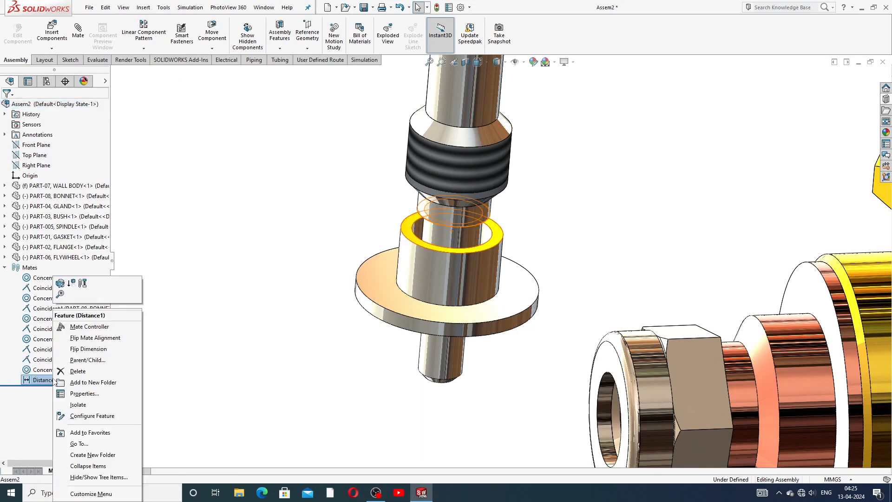
{"action": "left_click", "coordinate": [79, 372]}
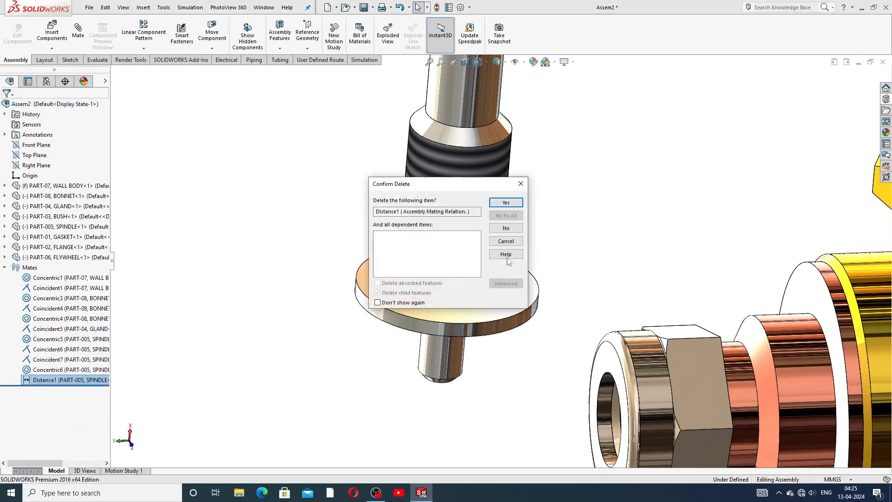
{"action": "left_click", "coordinate": [508, 203]}
Slide the flange along the spindle's axis away from the thread until the end collar is outside its hub
{"action": "scroll", "coordinate": [460, 260], "scroll_direction": "down", "scroll_amount": 1}
{"action": "left_click_drag", "start_coordinate": [444, 289], "coordinate": [416, 363]}
{"action": "left_click", "coordinate": [511, 288]}
{"action": "scroll", "coordinate": [517, 286], "scroll_direction": "up", "scroll_amount": 3}
{"action": "scroll", "coordinate": [472, 282], "scroll_direction": "down", "scroll_amount": 2}
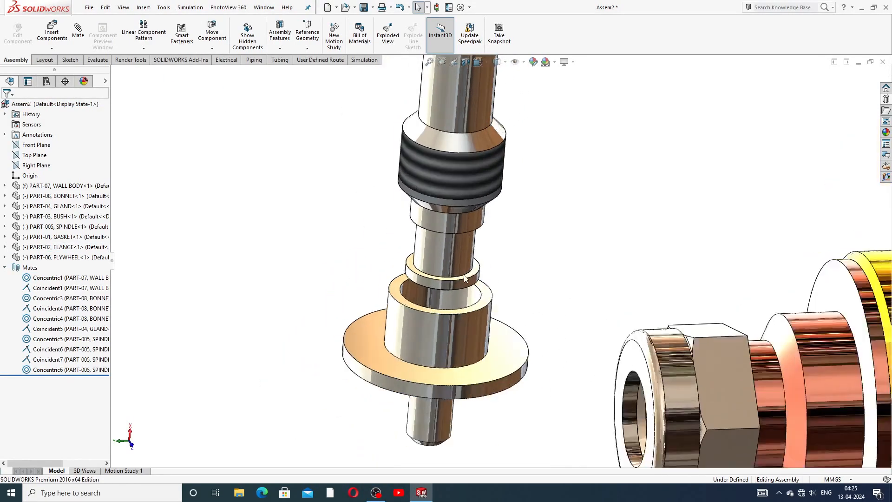
Add a 3 mm distance mate between the neck-side face of the spindle's end collar and the floor inside the flange hub
{"action": "middle_click_drag", "start_coordinate": [484, 296], "coordinate": [467, 312]}
{"action": "scroll", "coordinate": [418, 283], "scroll_direction": "down", "scroll_amount": 3}
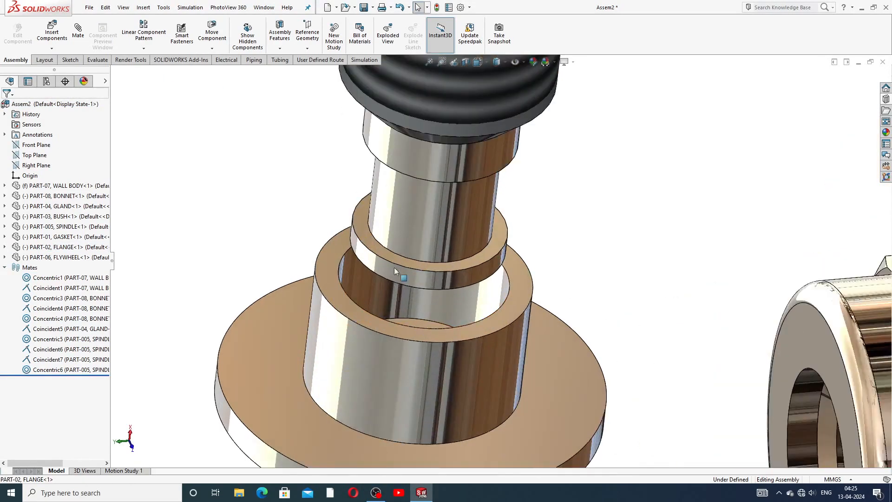
{"action": "left_click", "coordinate": [377, 247]}
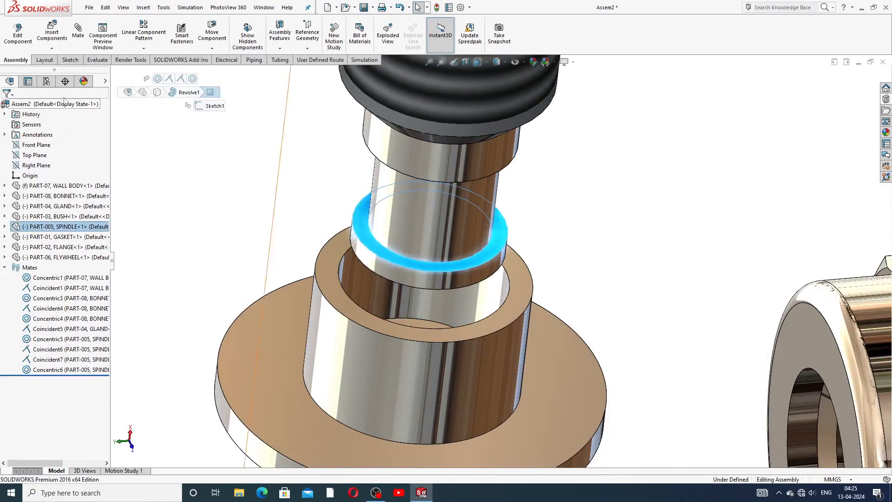
{"action": "left_click", "coordinate": [82, 41]}
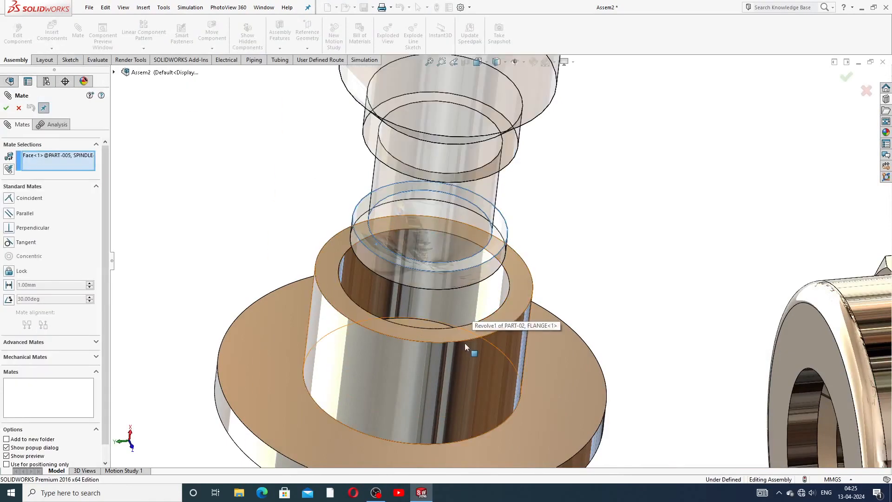
{"action": "scroll", "coordinate": [466, 343], "scroll_direction": "down", "scroll_amount": 2}
{"action": "middle_click_drag", "start_coordinate": [557, 237], "coordinate": [520, 265]}
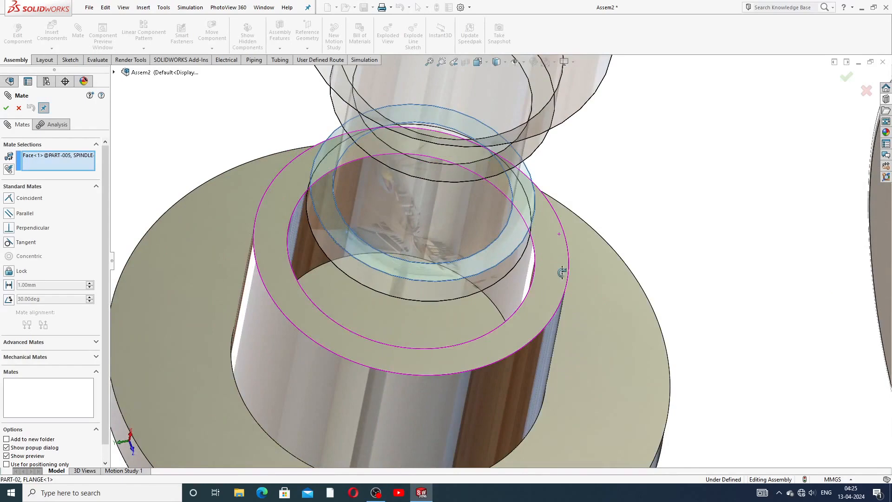
{"action": "left_click", "coordinate": [440, 316]}
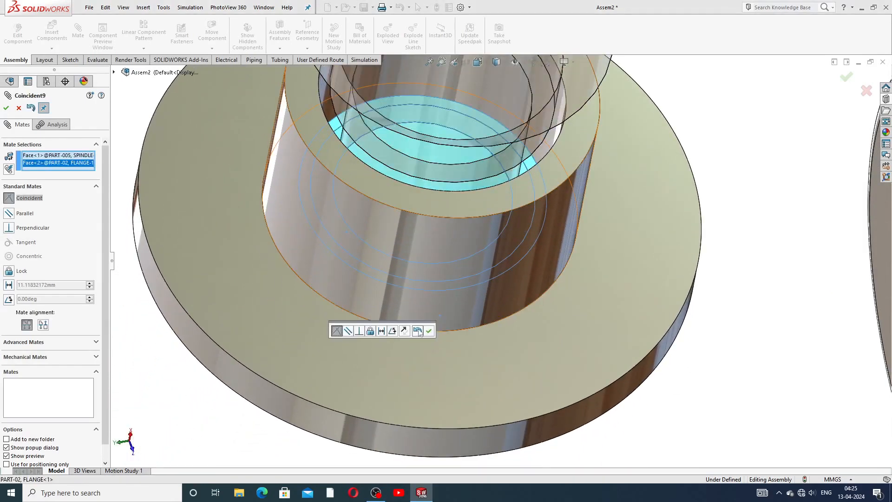
{"action": "left_click", "coordinate": [381, 331]}
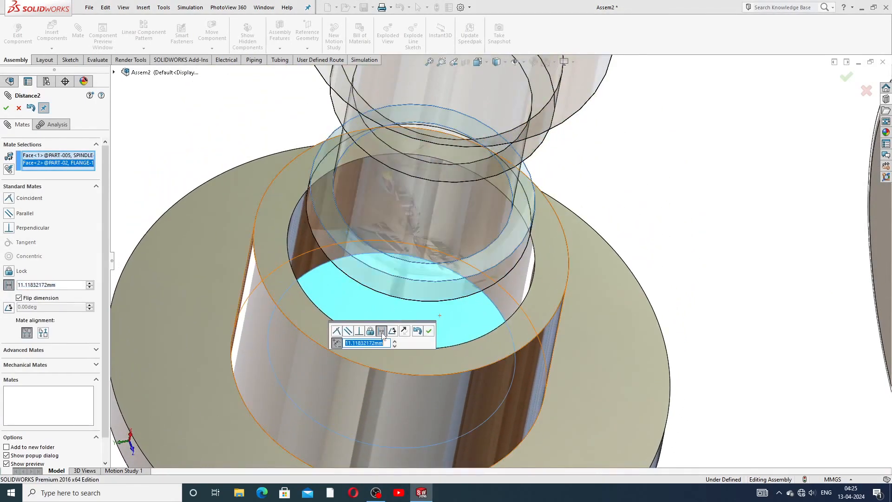
{"action": "type", "text": "3"}
{"action": "key", "text": "Return"}
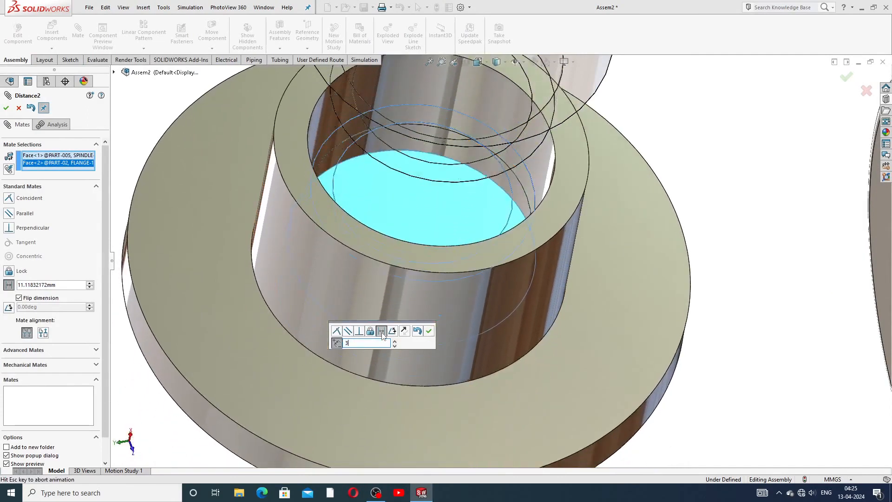
{"action": "left_click", "coordinate": [429, 331]}
{"action": "scroll", "coordinate": [586, 232], "scroll_direction": "up", "scroll_amount": 4}
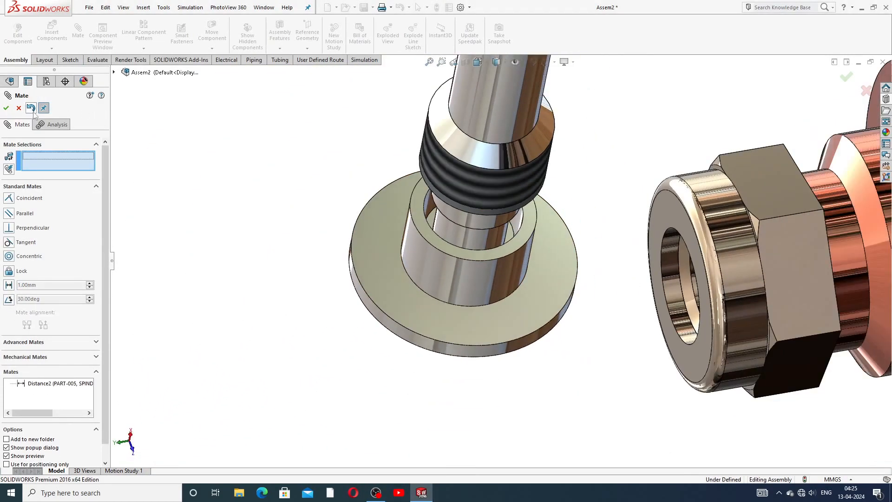
{"action": "left_click", "coordinate": [6, 107]}
Move the gasket from above the valve body to the open space beside the flange end of the spindle
{"action": "scroll", "coordinate": [590, 160], "scroll_direction": "up", "scroll_amount": 2}
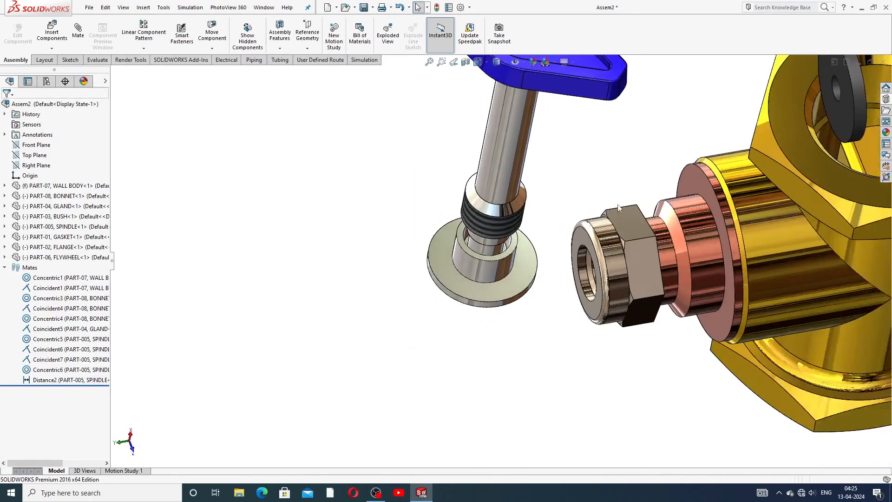
{"action": "scroll", "coordinate": [604, 154], "scroll_direction": "up", "scroll_amount": 2}
{"action": "scroll", "coordinate": [610, 146], "scroll_direction": "up", "scroll_amount": 5}
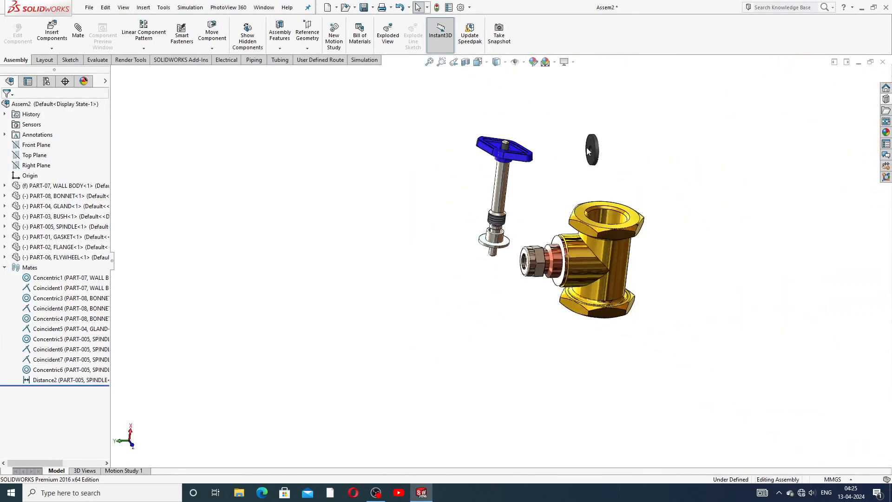
{"action": "middle_click_drag", "start_coordinate": [615, 154], "coordinate": [630, 105]}
{"action": "scroll", "coordinate": [599, 131], "scroll_direction": "down", "scroll_amount": 4}
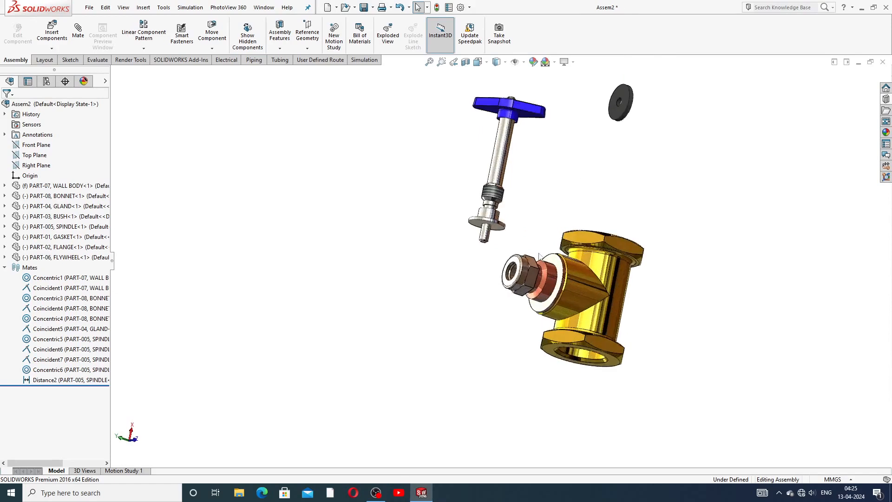
{"action": "left_click_drag", "start_coordinate": [632, 88], "coordinate": [394, 234]}
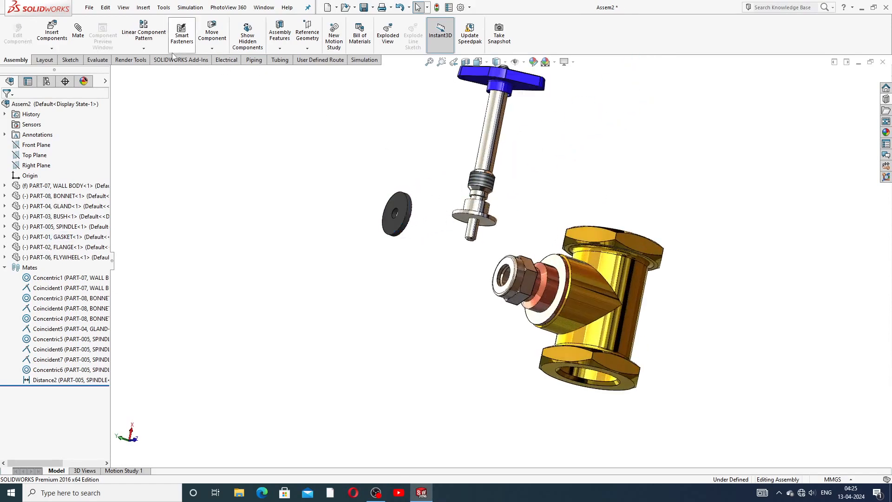
Add a concentric mate between the gasket's center hole and the flange's pin, finish mating, and collapse the list of mates
{"action": "left_click", "coordinate": [78, 31]}
{"action": "scroll", "coordinate": [519, 226], "scroll_direction": "down", "scroll_amount": 4}
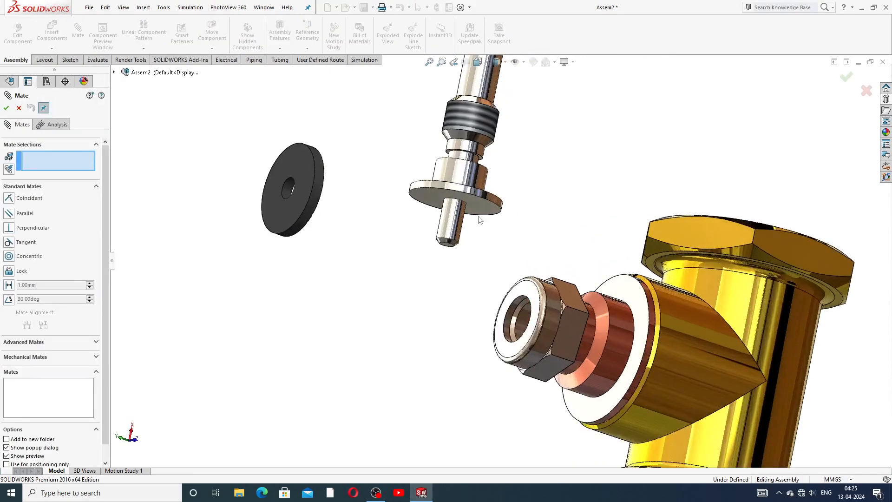
{"action": "left_click", "coordinate": [288, 189]}
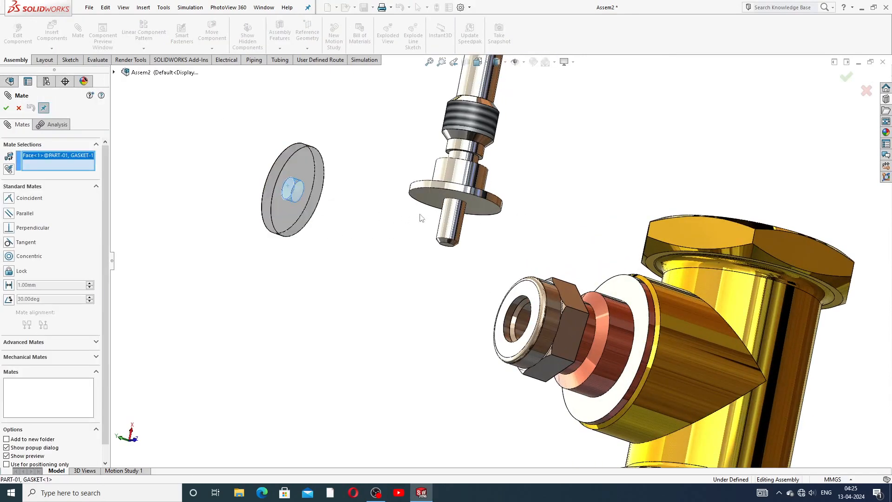
{"action": "left_click", "coordinate": [449, 226]}
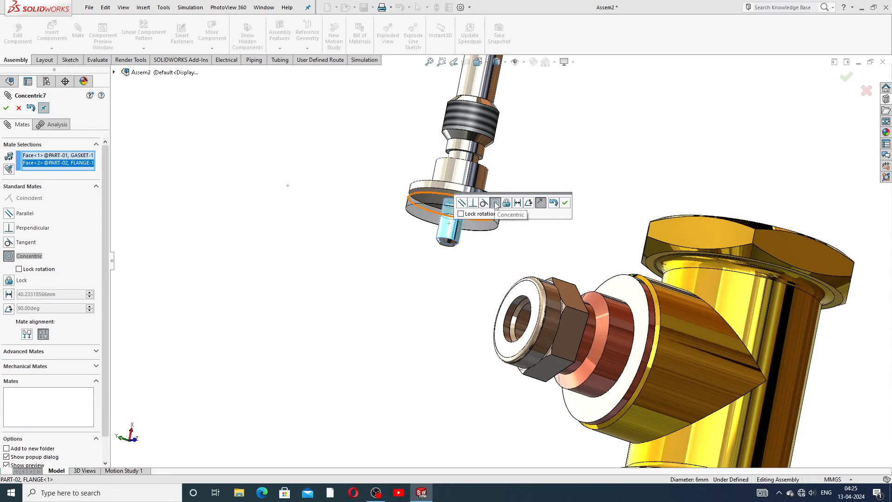
{"action": "left_click", "coordinate": [565, 202]}
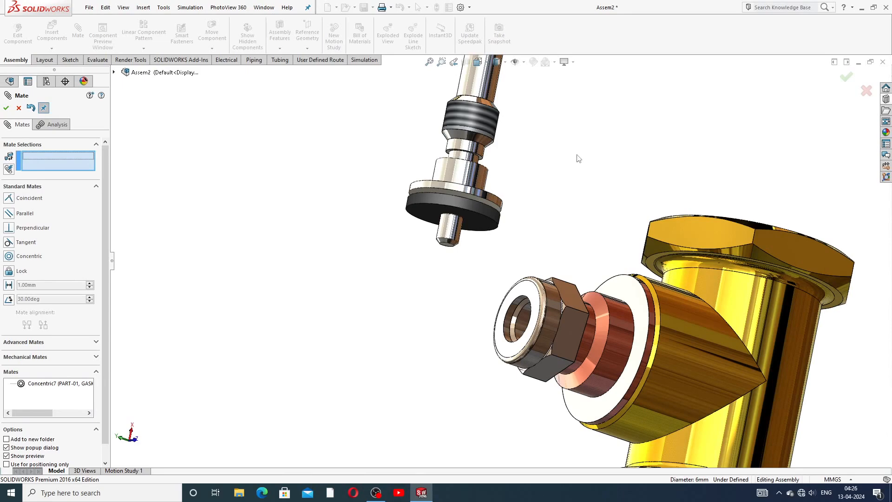
{"action": "left_click", "coordinate": [19, 108]}
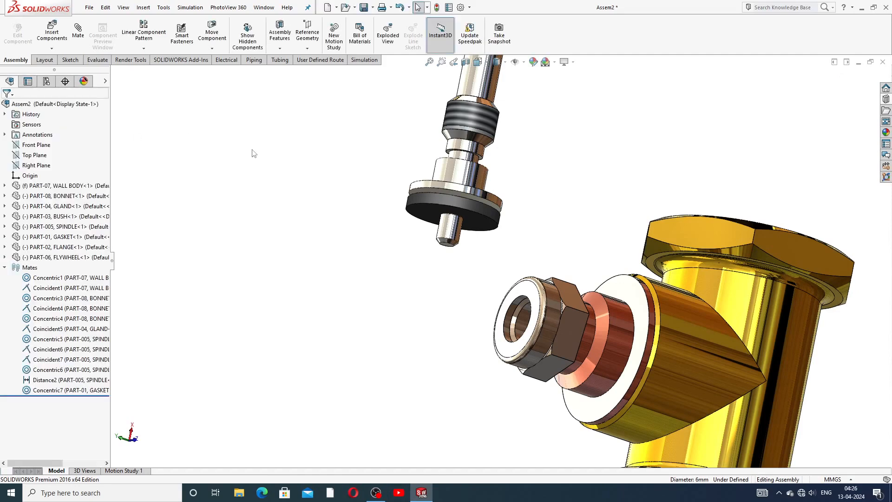
{"action": "left_click", "coordinate": [5, 268]}
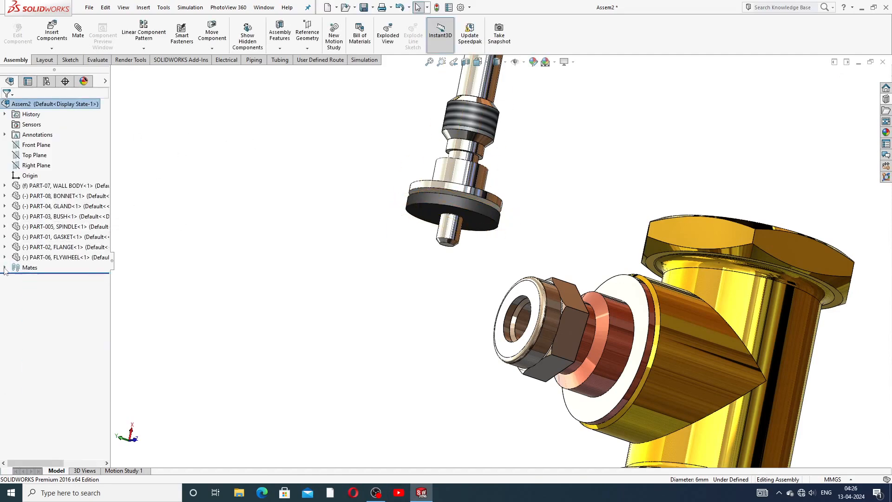
Slide the gasket along the flange's pin until it is clear of the flange disc
{"action": "scroll", "coordinate": [540, 192], "scroll_direction": "down", "scroll_amount": 3}
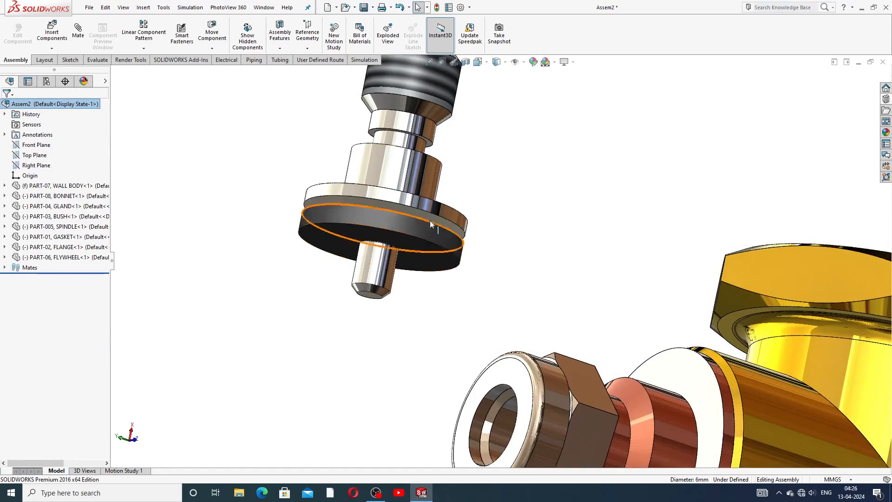
{"action": "scroll", "coordinate": [429, 219], "scroll_direction": "down", "scroll_amount": 3}
{"action": "left_click_drag", "start_coordinate": [423, 240], "coordinate": [414, 255]}
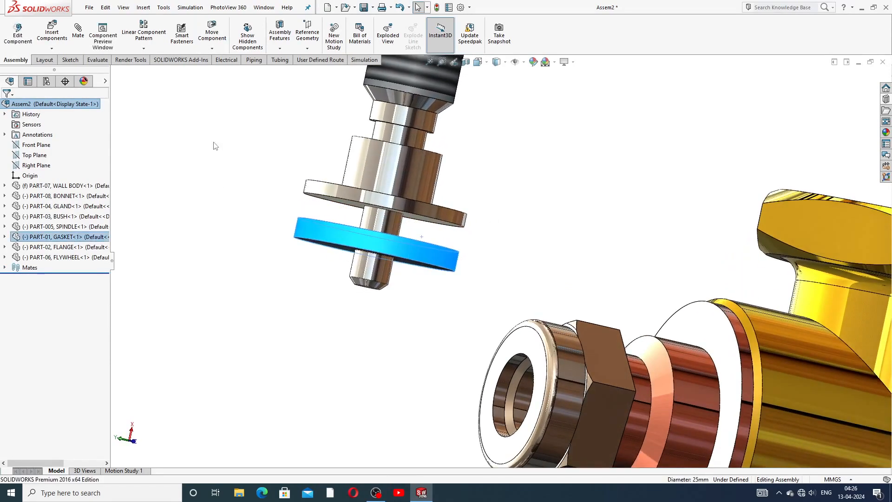
{"action": "left_click", "coordinate": [214, 143]}
Add a coincident mate between the flange disc's pin-side face and the gasket's facing flat side, and finish mating
{"action": "left_click", "coordinate": [71, 34]}
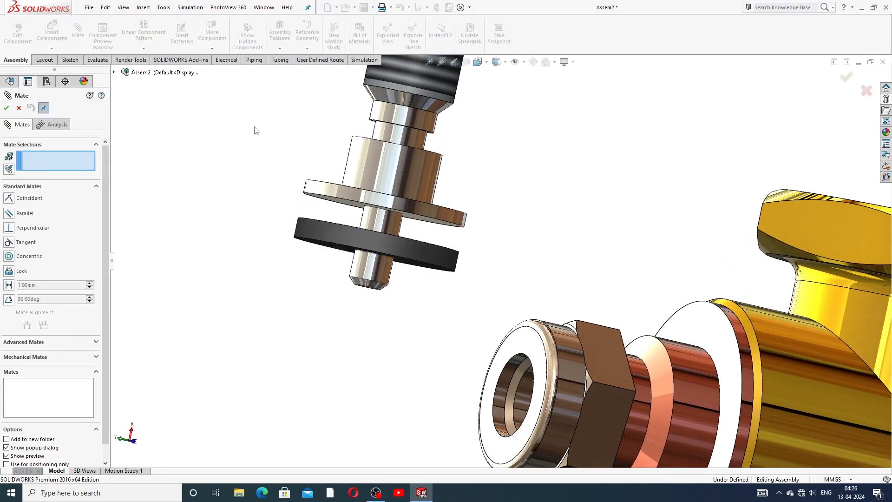
{"action": "middle_click_drag", "start_coordinate": [377, 180], "coordinate": [373, 147]}
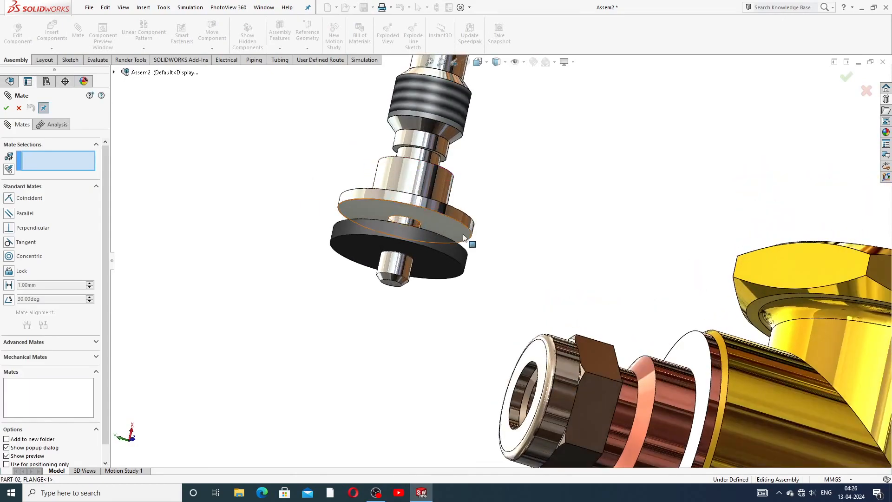
{"action": "left_click", "coordinate": [442, 224]}
{"action": "middle_click_drag", "start_coordinate": [505, 210], "coordinate": [453, 264]}
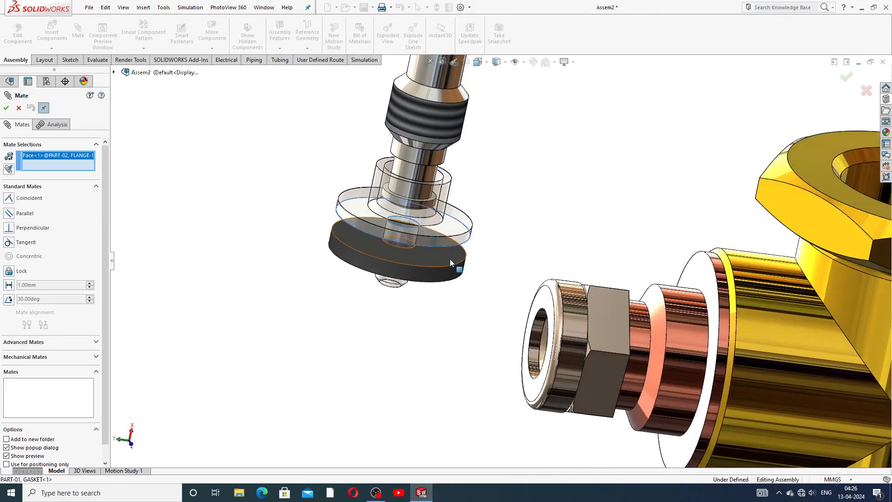
{"action": "left_click", "coordinate": [450, 259]}
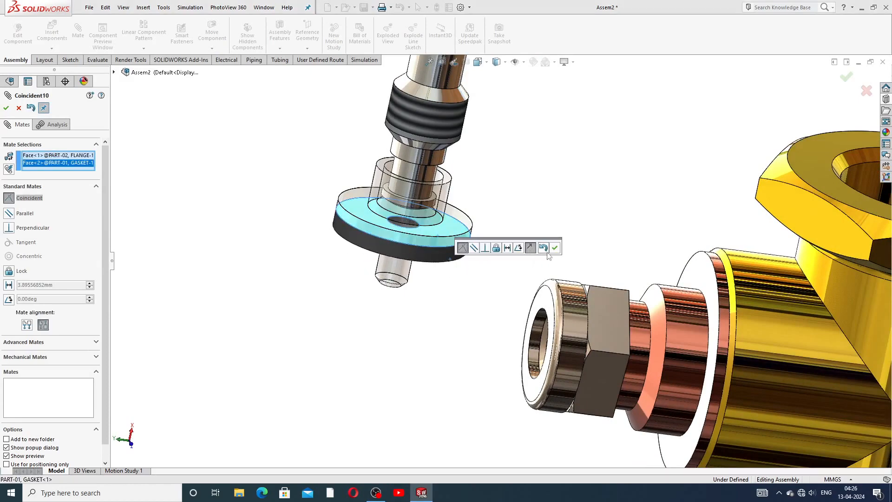
{"action": "left_click", "coordinate": [555, 248]}
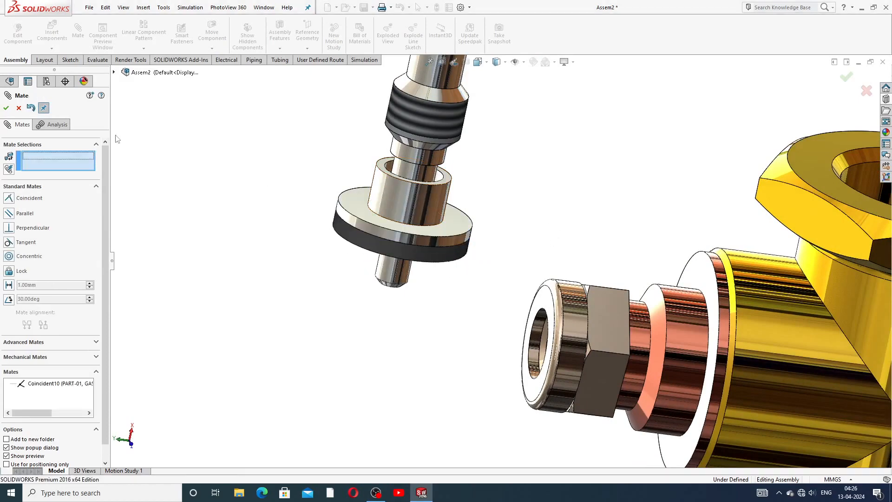
{"action": "left_click", "coordinate": [18, 108]}
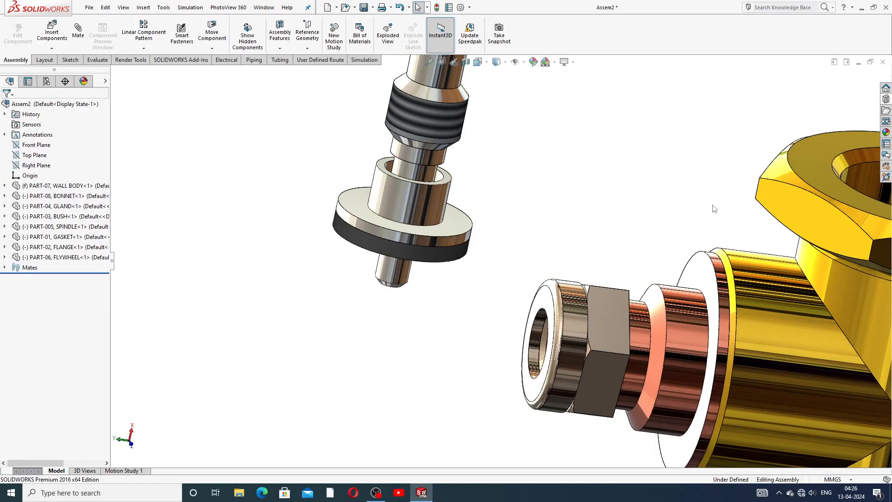
Rotate the spindle subassembly upright with the flywheel on top and the gasket facing down, using Rotate Component with Free Drag
{"action": "scroll", "coordinate": [646, 203], "scroll_direction": "up", "scroll_amount": 6}
{"action": "middle_click_drag", "start_coordinate": [634, 194], "coordinate": [588, 223]}
{"action": "middle_click_drag", "start_coordinate": [544, 153], "coordinate": [534, 209]}
{"action": "scroll", "coordinate": [536, 212], "scroll_direction": "down", "scroll_amount": 3}
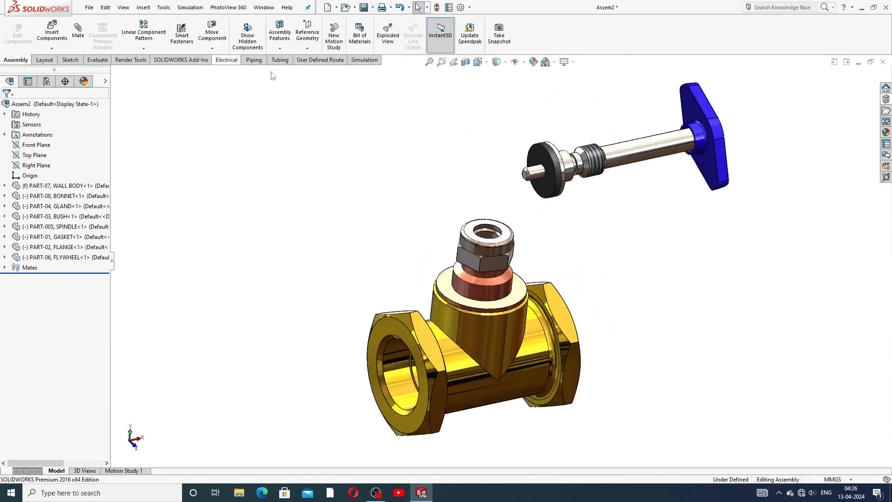
{"action": "left_click", "coordinate": [212, 48]}
{"action": "left_click", "coordinate": [223, 71]}
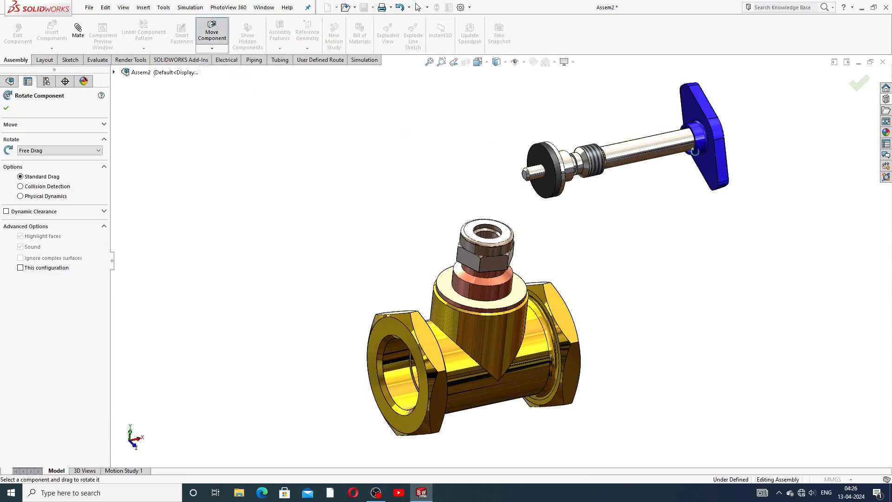
{"action": "left_click_drag", "start_coordinate": [699, 149], "coordinate": [631, 38]}
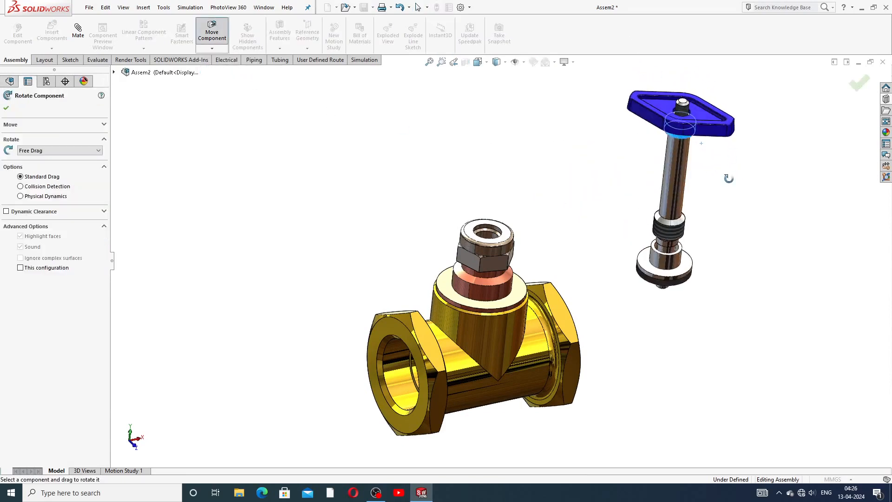
{"action": "left_click_drag", "start_coordinate": [701, 143], "coordinate": [711, 167]}
{"action": "right_click", "coordinate": [735, 163]}
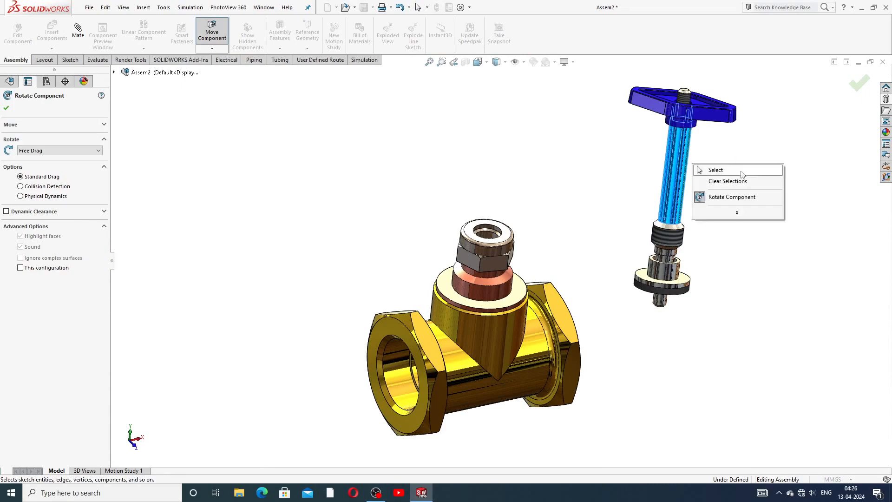
{"action": "left_click", "coordinate": [736, 172]}
Finish rotating the spindle subassembly and add a concentric mate between the spindle's cylindrical shaft and the bush's bore
{"action": "scroll", "coordinate": [687, 236], "scroll_direction": "down", "scroll_amount": 1}
{"action": "scroll", "coordinate": [595, 241], "scroll_direction": "up", "scroll_amount": 2}
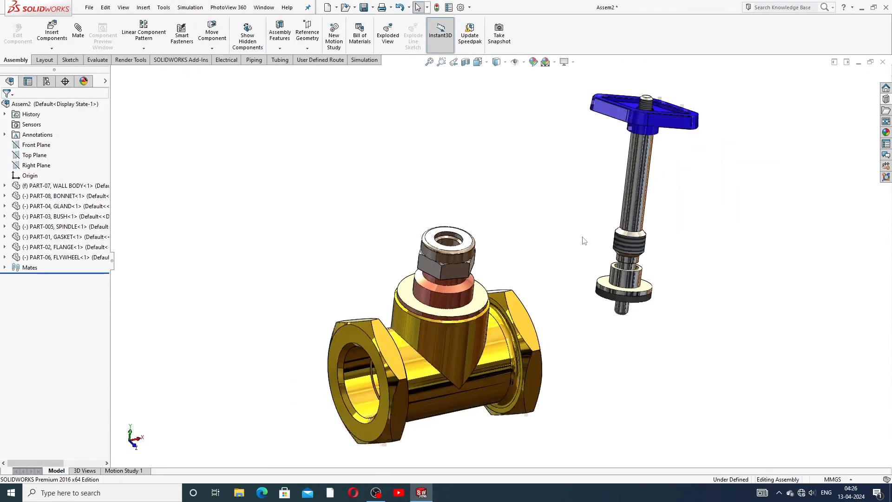
{"action": "scroll", "coordinate": [464, 304], "scroll_direction": "down", "scroll_amount": 1}
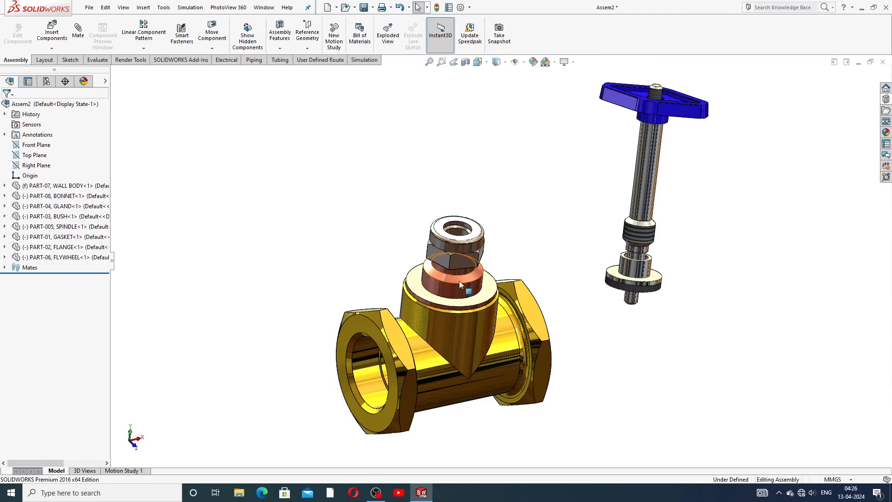
{"action": "left_click", "coordinate": [78, 32]}
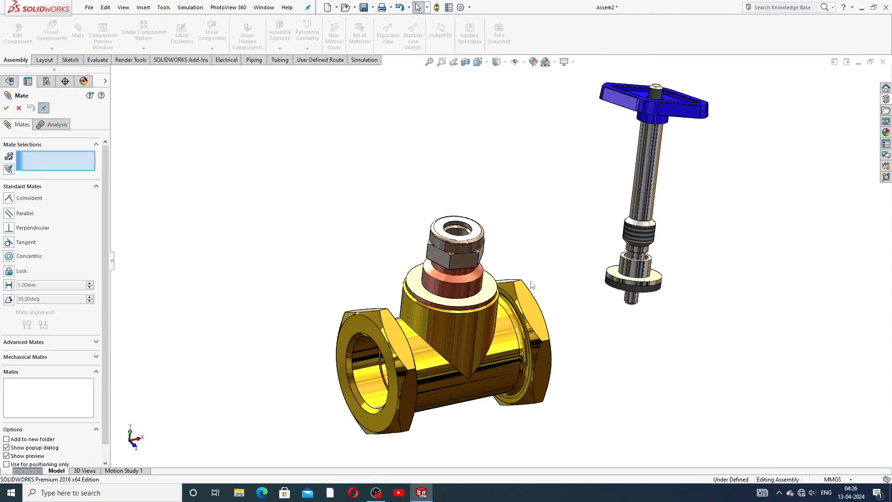
{"action": "scroll", "coordinate": [514, 243], "scroll_direction": "down", "scroll_amount": 2}
{"action": "left_click", "coordinate": [712, 163]}
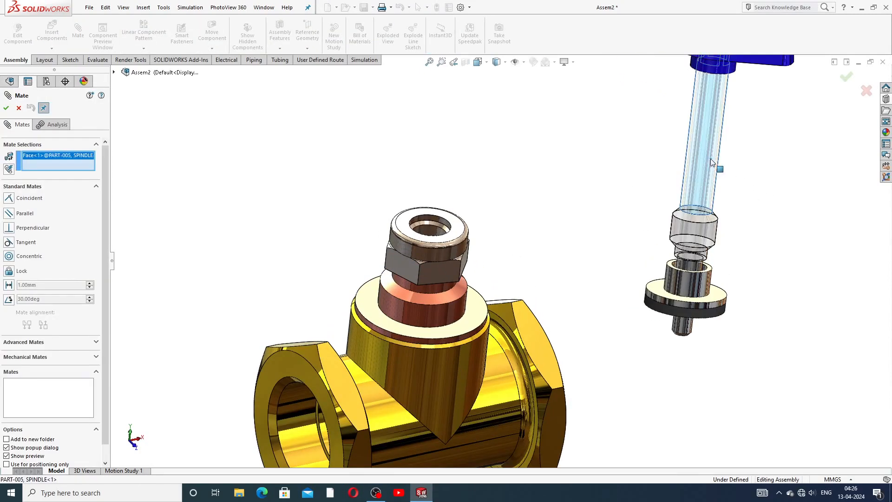
{"action": "left_click", "coordinate": [430, 231]}
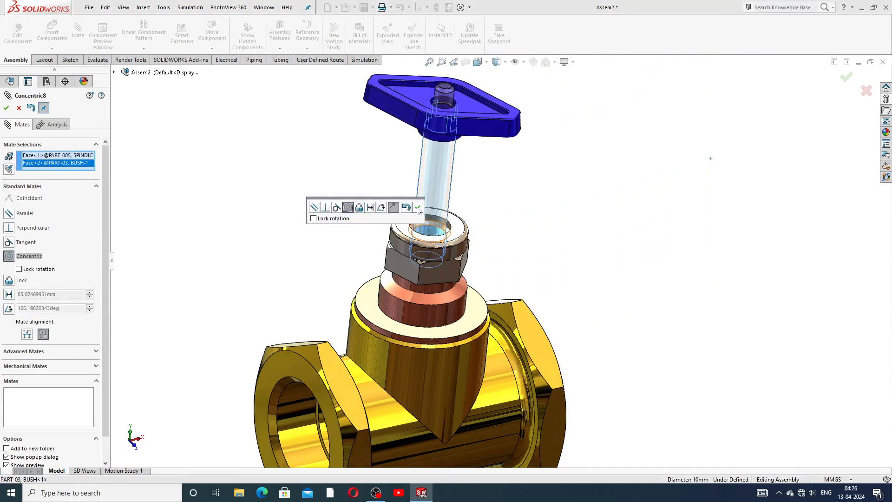
{"action": "left_click", "coordinate": [417, 208]}
Slide the flywheel and spindle down through the bush toward the valve body, and finish mating
{"action": "scroll", "coordinate": [504, 219], "scroll_direction": "up", "scroll_amount": 3}
{"action": "left_click_drag", "start_coordinate": [459, 195], "coordinate": [461, 230]}
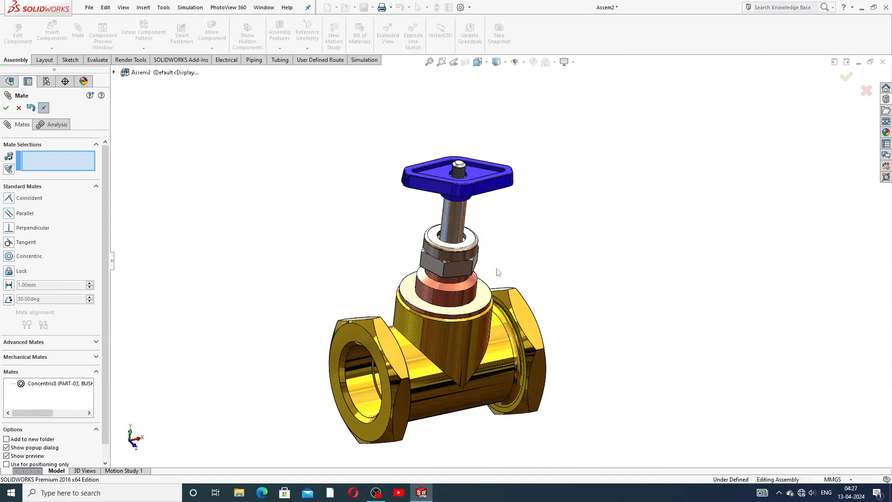
{"action": "scroll", "coordinate": [477, 323], "scroll_direction": "up", "scroll_amount": 2}
{"action": "middle_click_drag", "start_coordinate": [484, 354], "coordinate": [511, 300]}
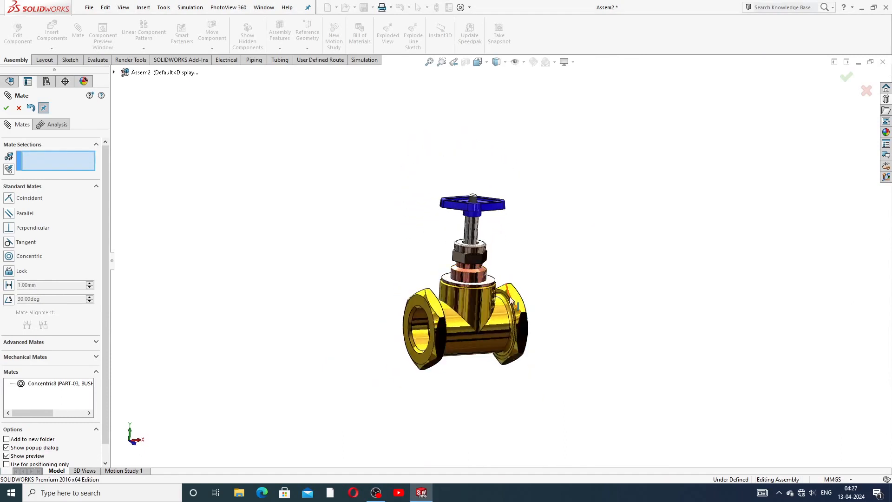
{"action": "scroll", "coordinate": [471, 305], "scroll_direction": "down", "scroll_amount": 3}
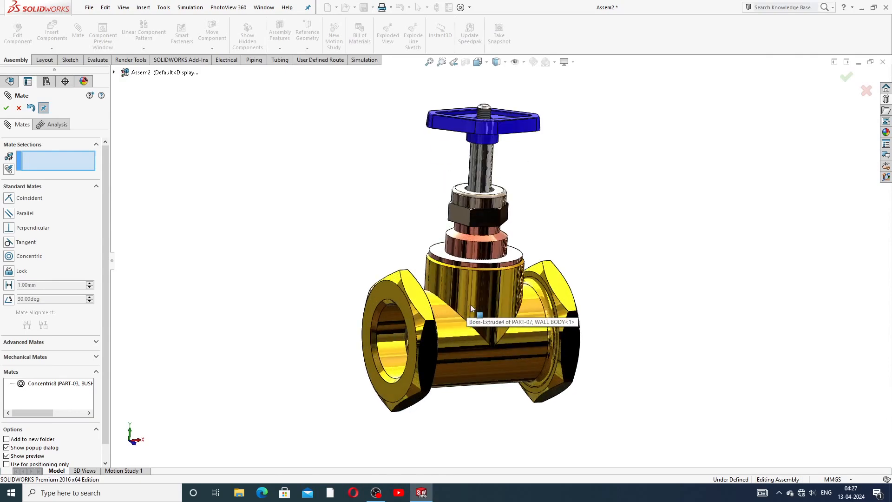
{"action": "middle_click_drag", "start_coordinate": [484, 300], "coordinate": [482, 329]}
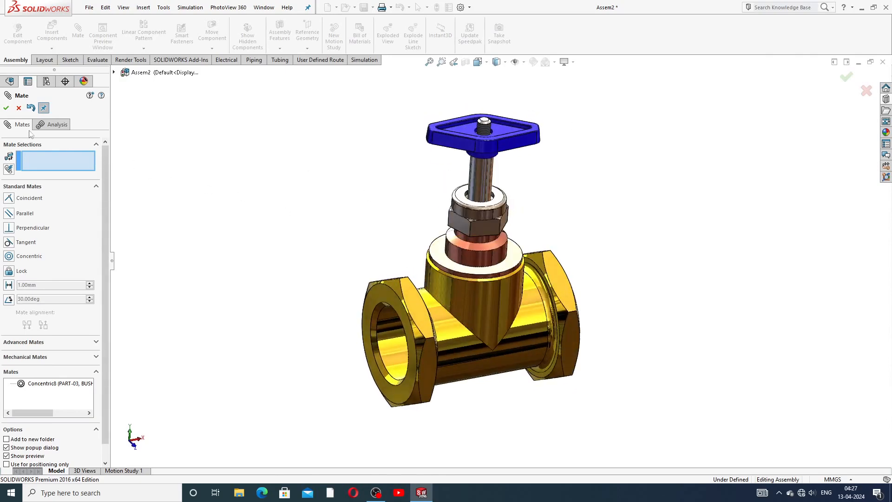
{"action": "left_click", "coordinate": [19, 108]}
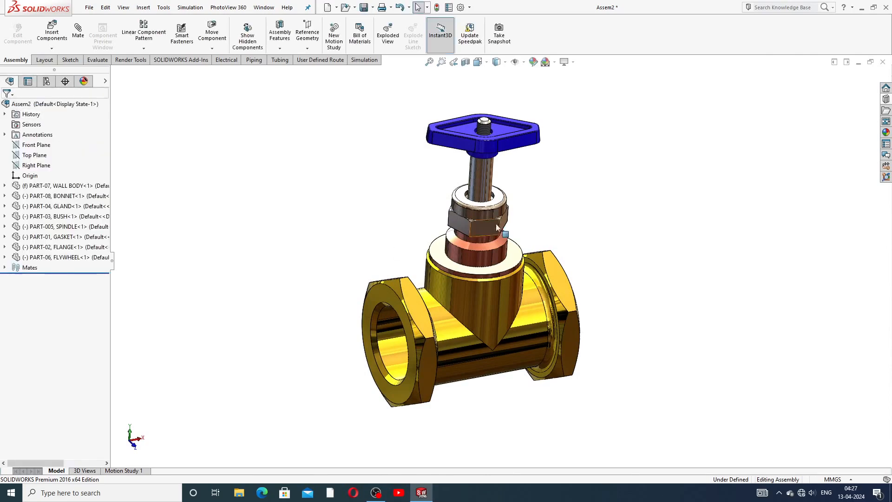
Adjust the spindle's height so the pin's lower end is visible inside the wall body's bore, and clear the selection
{"action": "middle_click_drag", "start_coordinate": [507, 278], "coordinate": [576, 196]}
{"action": "left_click_drag", "start_coordinate": [494, 163], "coordinate": [495, 208]}
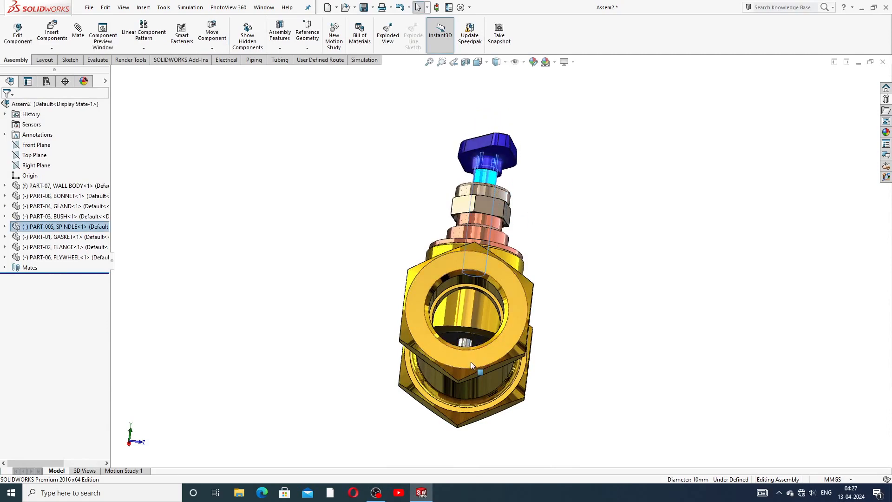
{"action": "scroll", "coordinate": [467, 364], "scroll_direction": "down", "scroll_amount": 3}
{"action": "middle_click_drag", "start_coordinate": [484, 320], "coordinate": [551, 148]}
{"action": "left_click_drag", "start_coordinate": [510, 111], "coordinate": [514, 102]}
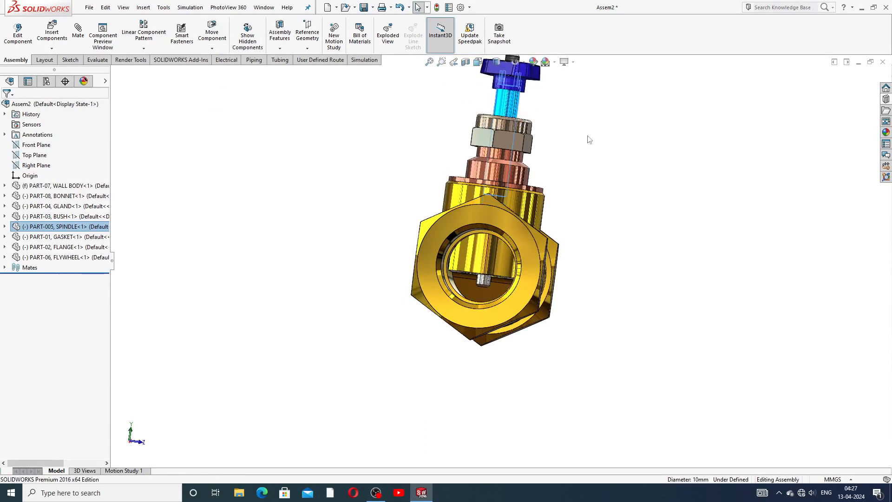
{"action": "left_click", "coordinate": [648, 142]}
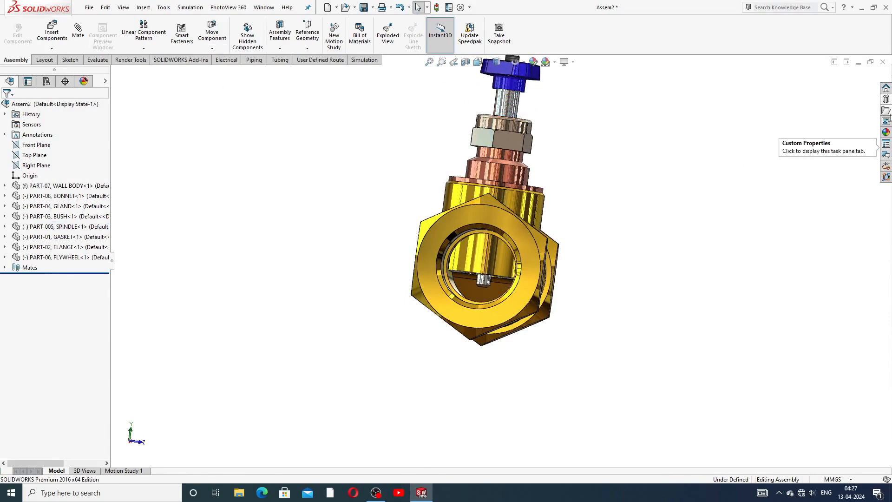
Open the Hex Nuts folder under DIN Nuts in the Toolbox of the Design Library
{"action": "left_click", "coordinate": [886, 100]}
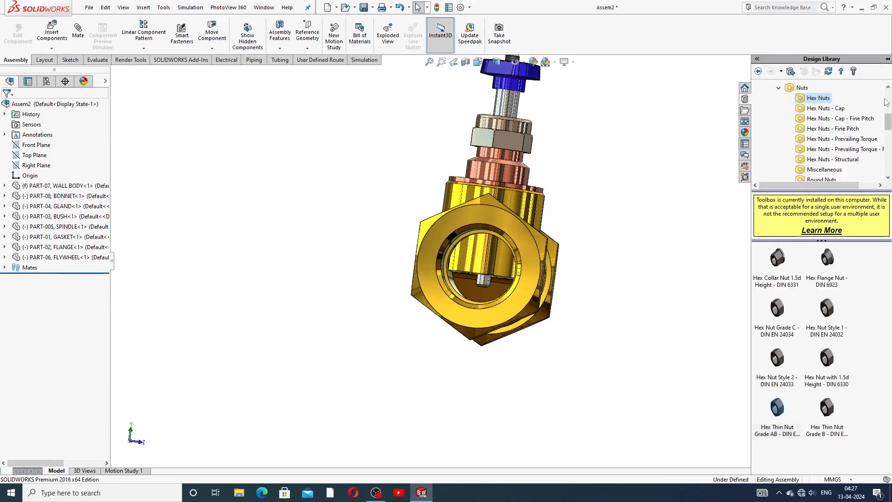
{"action": "left_click", "coordinate": [789, 88]}
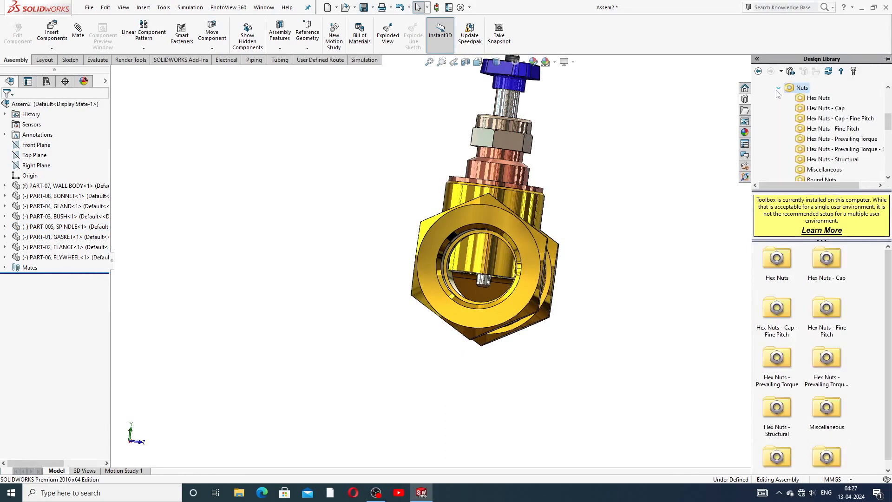
{"action": "left_click", "coordinate": [778, 88]}
{"action": "left_click", "coordinate": [779, 88]}
{"action": "left_click", "coordinate": [778, 88]}
{"action": "scroll", "coordinate": [854, 122], "scroll_direction": "up", "scroll_amount": 3}
{"action": "left_click", "coordinate": [769, 139]}
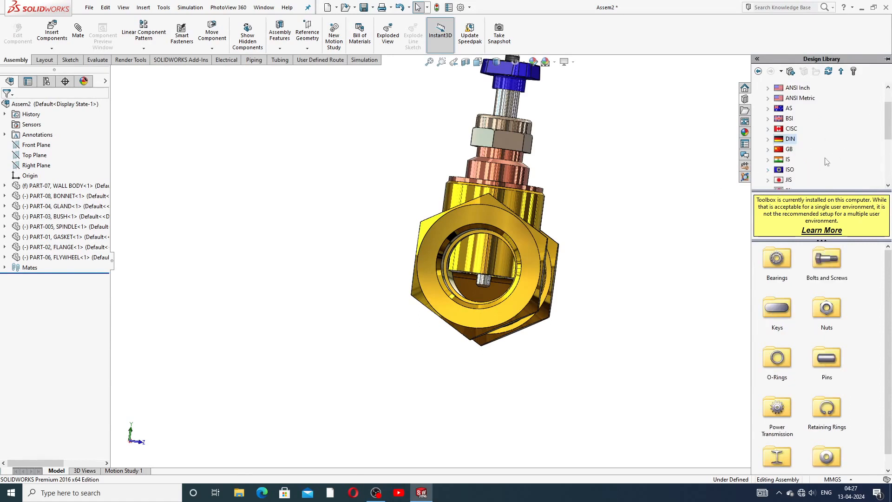
{"action": "double_click", "coordinate": [785, 142]}
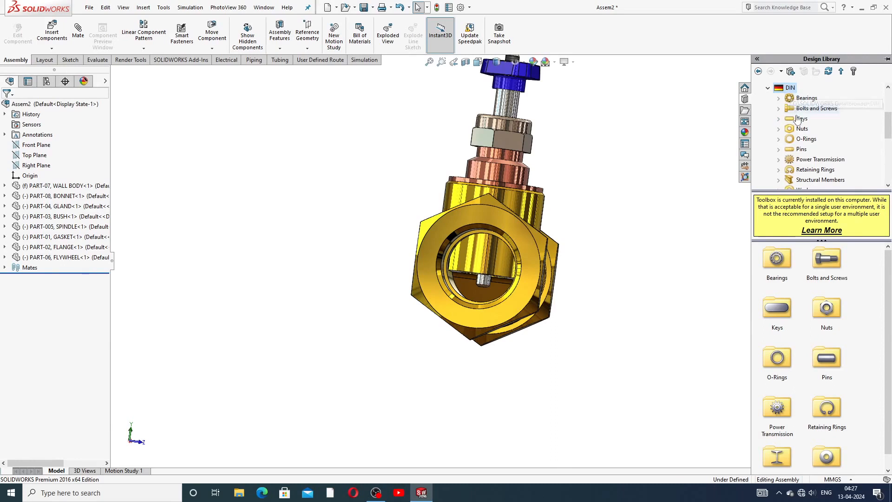
{"action": "double_click", "coordinate": [825, 315]}
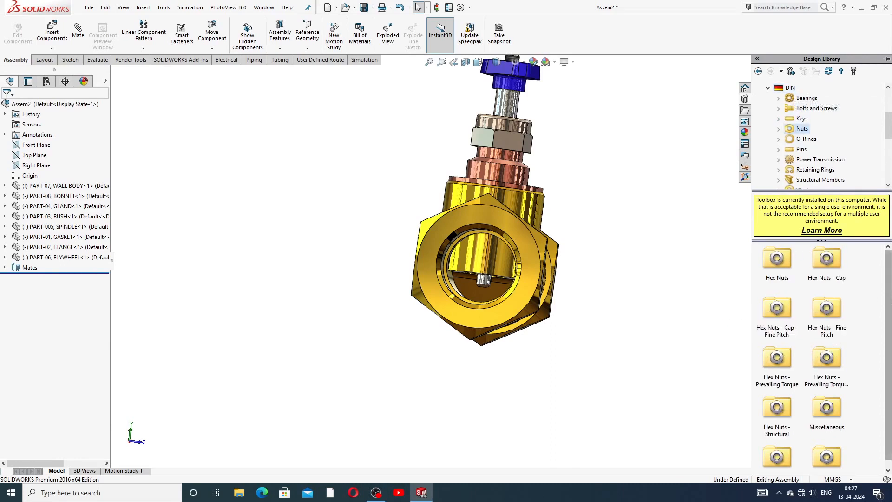
{"action": "double_click", "coordinate": [779, 267]}
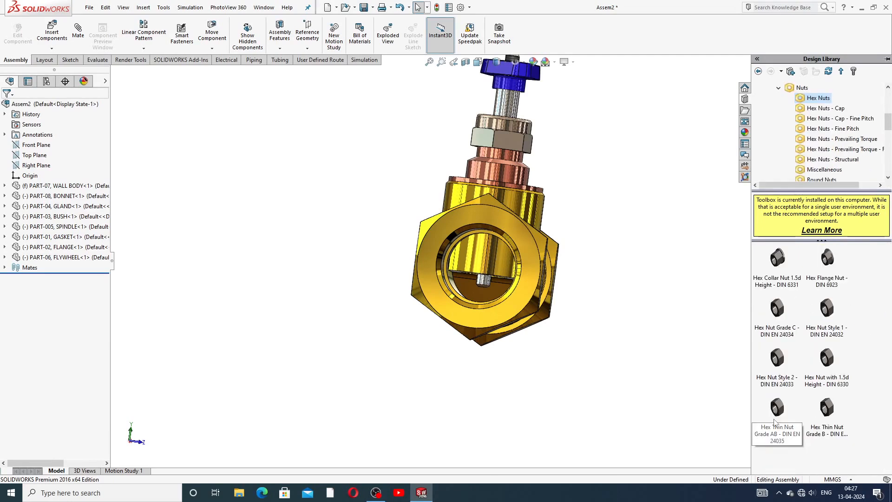
Insert a Hex Thin Nut Grade AB - DIN EN 24035 in size M6 into empty space beside the valve
{"action": "mouse_move", "coordinate": [776, 421]}
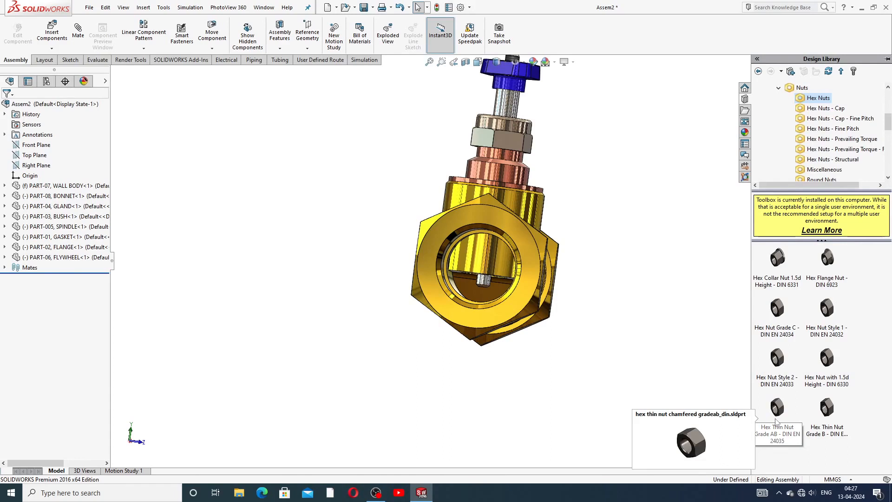
{"action": "left_click_drag", "start_coordinate": [775, 421], "coordinate": [677, 396]}
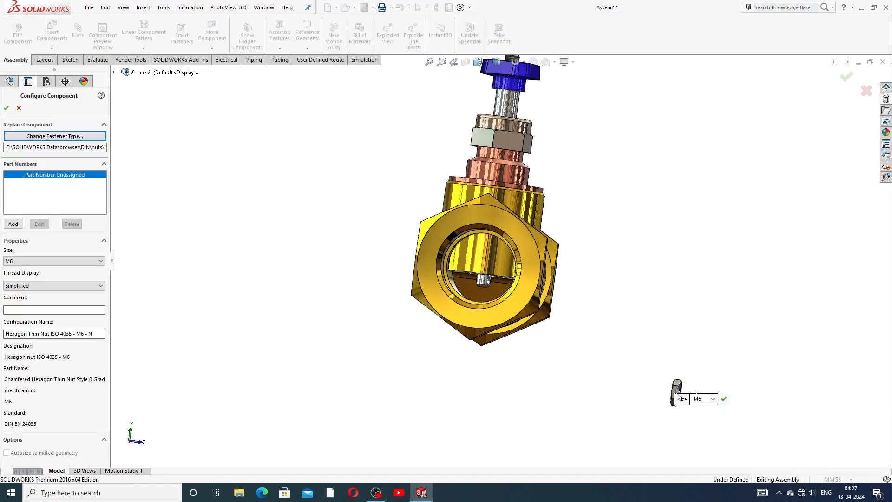
{"action": "left_click", "coordinate": [17, 263]}
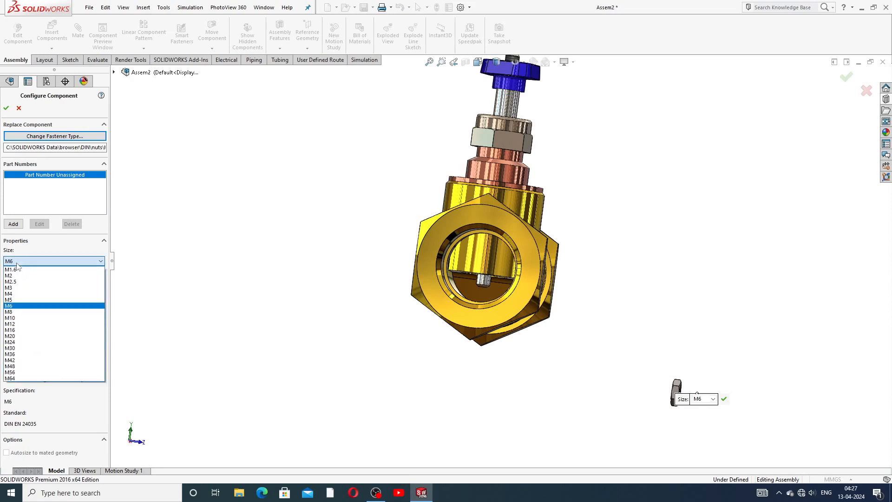
{"action": "left_click", "coordinate": [17, 306]}
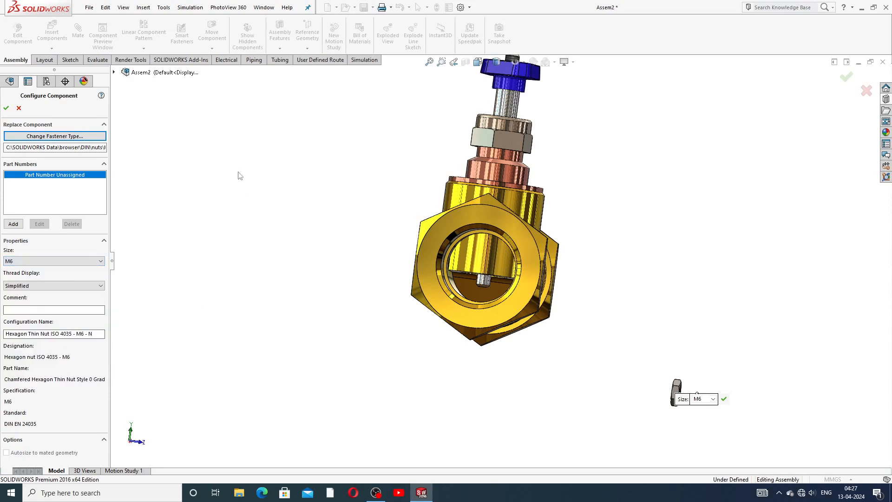
{"action": "left_click", "coordinate": [6, 109]}
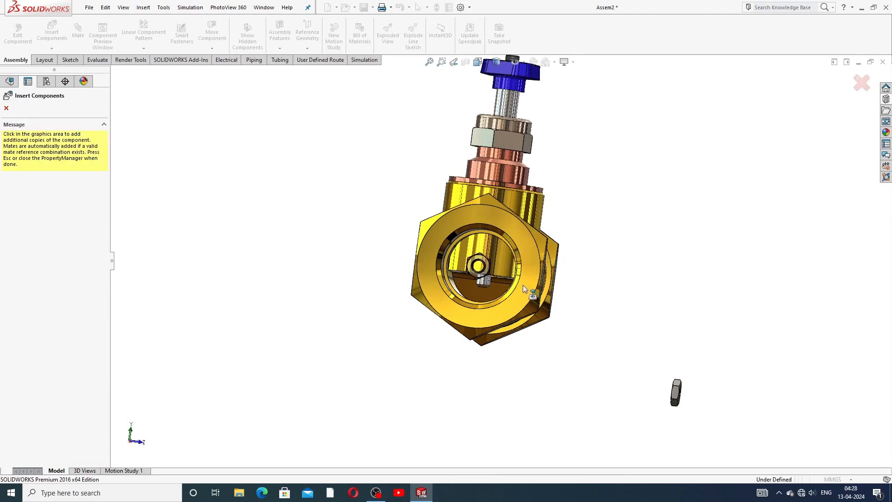
Place a copy of the M6 hex thin nut on the spindle's threaded end above the flywheel
{"action": "scroll", "coordinate": [553, 201], "scroll_direction": "up", "scroll_amount": 3}
{"action": "scroll", "coordinate": [552, 167], "scroll_direction": "down", "scroll_amount": 8}
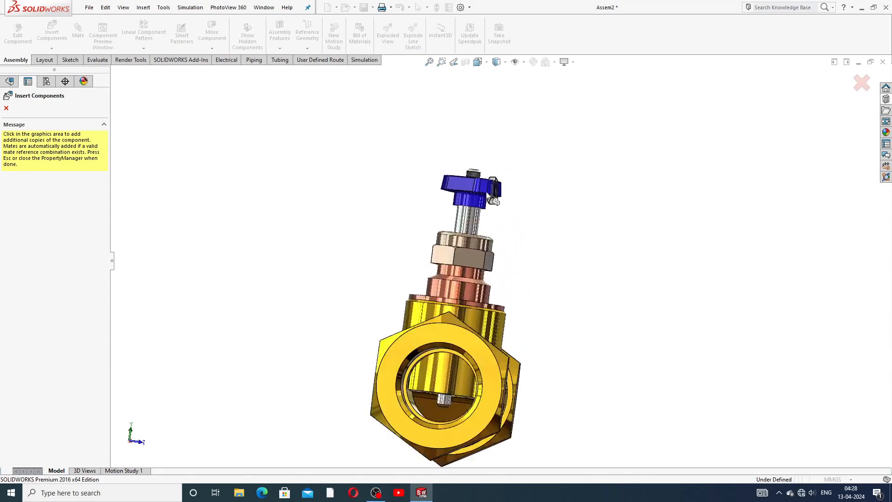
{"action": "middle_click_drag", "start_coordinate": [488, 179], "coordinate": [466, 208]}
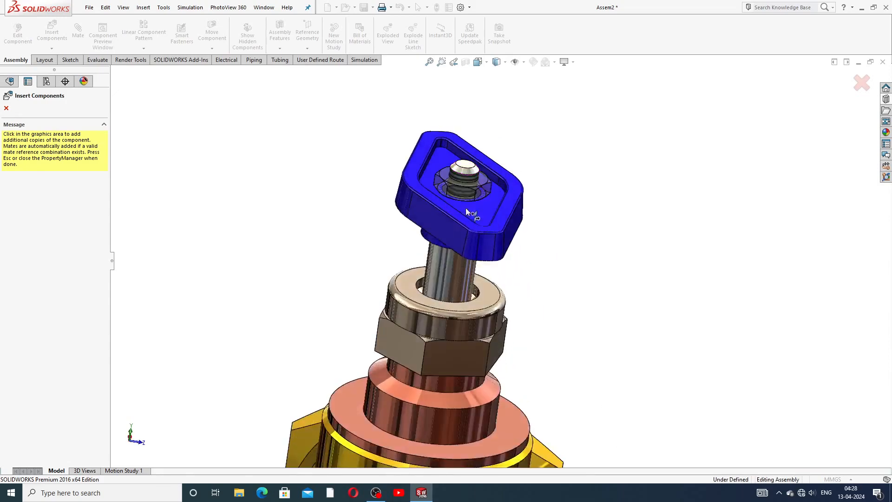
{"action": "scroll", "coordinate": [466, 207], "scroll_direction": "down", "scroll_amount": 3}
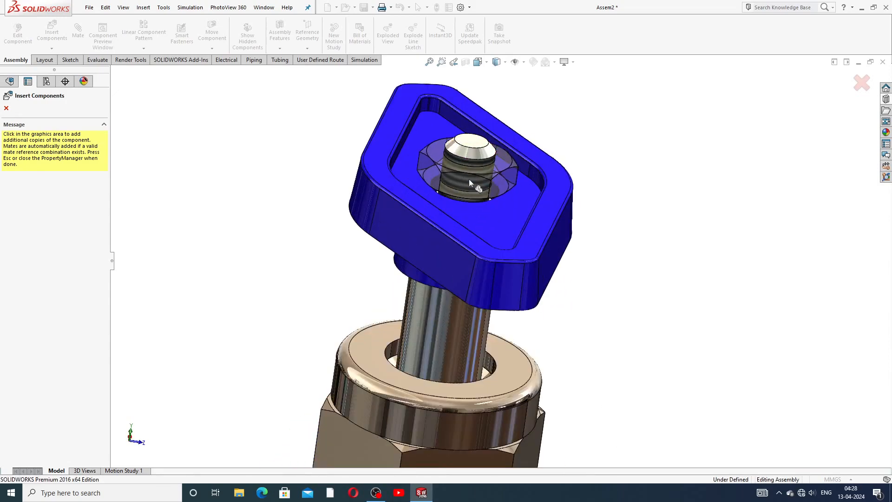
{"action": "left_click", "coordinate": [470, 179]}
Place another copy of the M6 hex thin nut on the pin's lower end inside the wall body, and finish inserting components
{"action": "scroll", "coordinate": [488, 270], "scroll_direction": "up", "scroll_amount": 8}
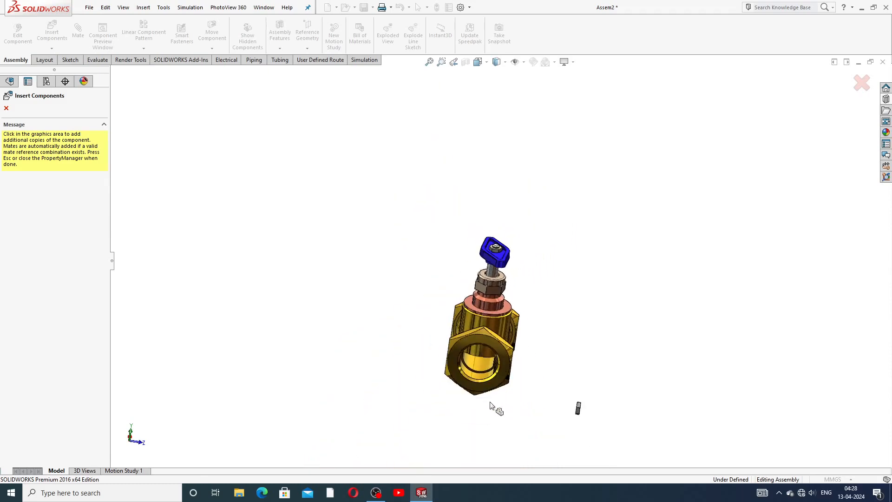
{"action": "scroll", "coordinate": [490, 358], "scroll_direction": "down", "scroll_amount": 8}
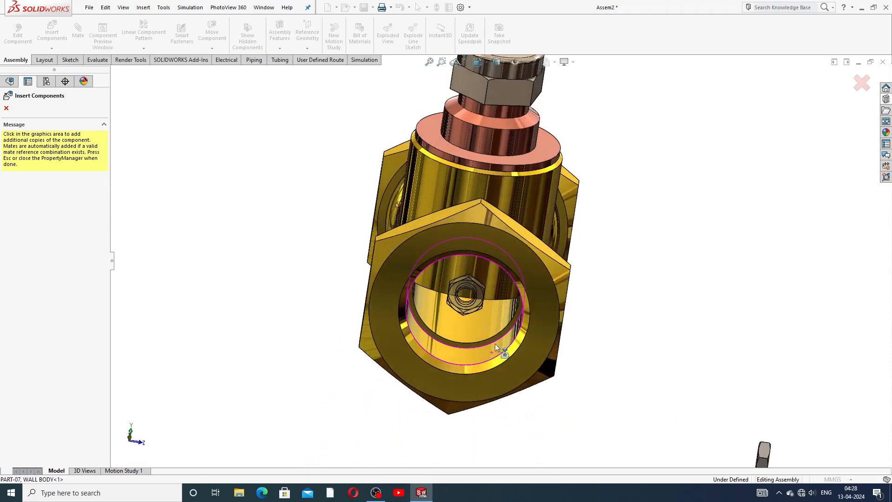
{"action": "middle_click_drag", "start_coordinate": [495, 344], "coordinate": [460, 295]}
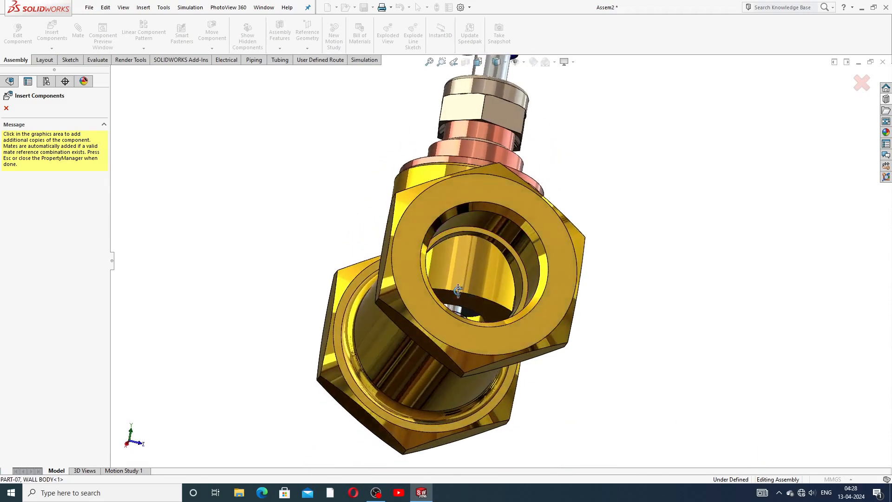
{"action": "scroll", "coordinate": [460, 288], "scroll_direction": "down", "scroll_amount": 10}
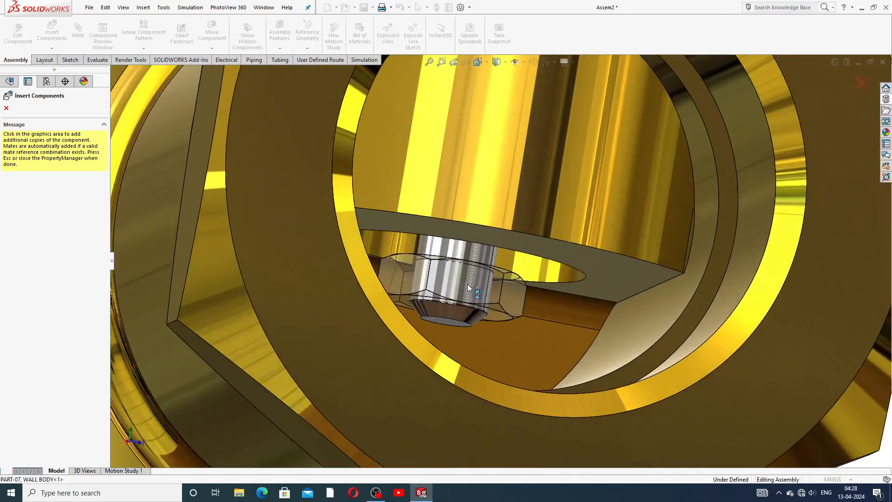
{"action": "left_click", "coordinate": [462, 270]}
{"action": "scroll", "coordinate": [580, 260], "scroll_direction": "up", "scroll_amount": 5}
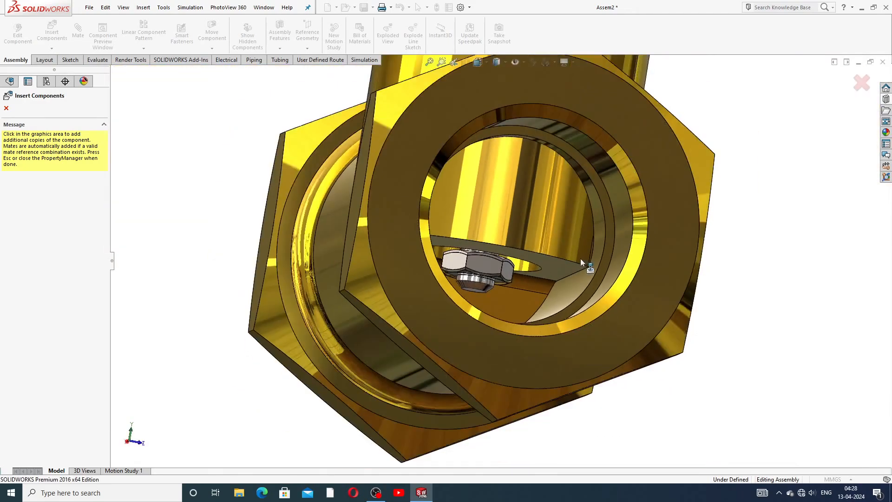
{"action": "scroll", "coordinate": [581, 261], "scroll_direction": "up", "scroll_amount": 3}
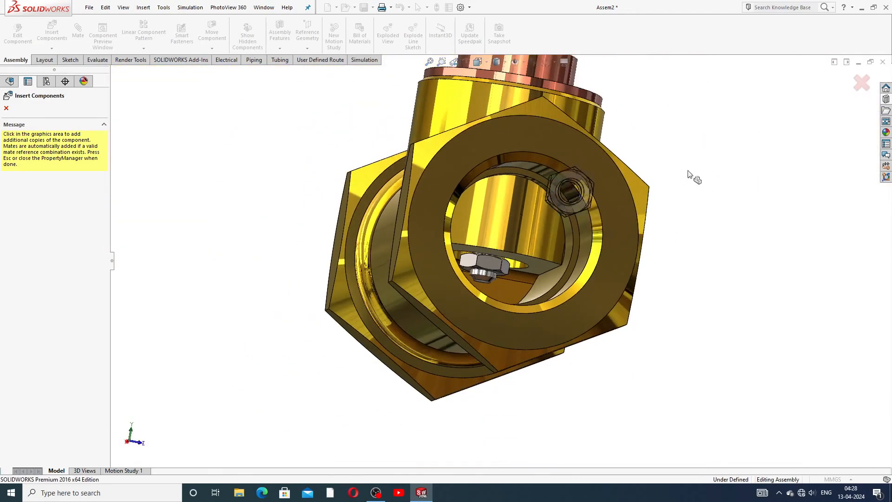
{"action": "left_click", "coordinate": [6, 108]}
Delete the stray M6 hex thin nut lying in empty space beside the valve
{"action": "scroll", "coordinate": [716, 253], "scroll_direction": "up", "scroll_amount": 5}
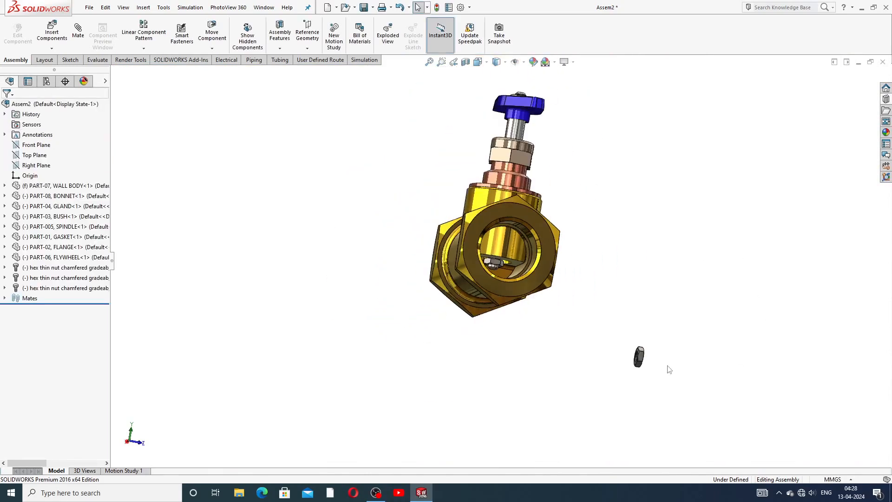
{"action": "scroll", "coordinate": [669, 370], "scroll_direction": "down", "scroll_amount": 5}
{"action": "left_click", "coordinate": [533, 295]}
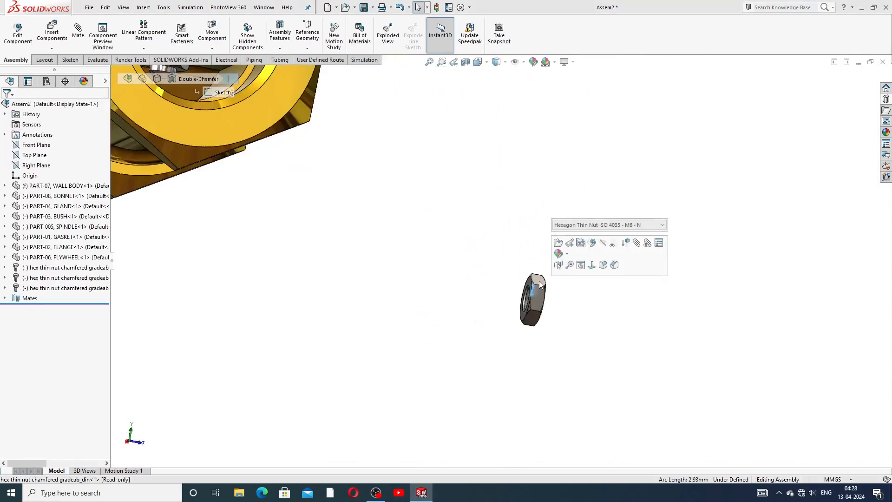
{"action": "left_click", "coordinate": [507, 261]}
{"action": "middle_click_drag", "start_coordinate": [554, 303], "coordinate": [547, 308]}
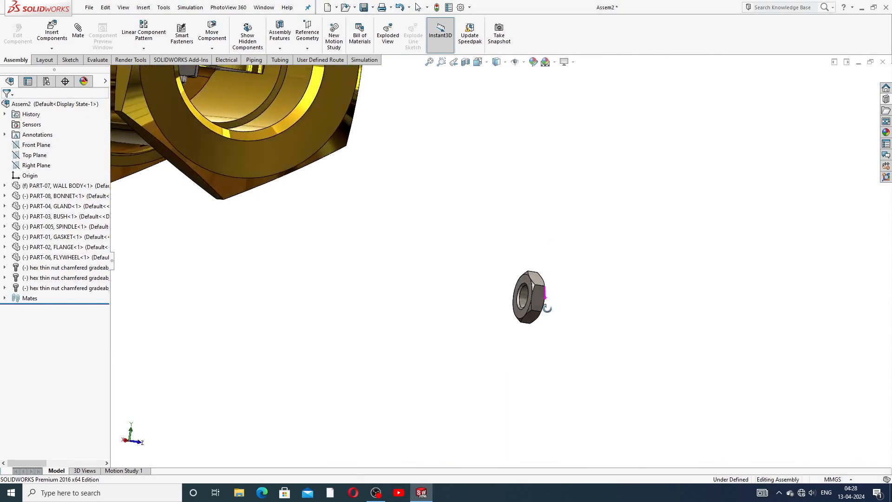
{"action": "left_click", "coordinate": [527, 280]}
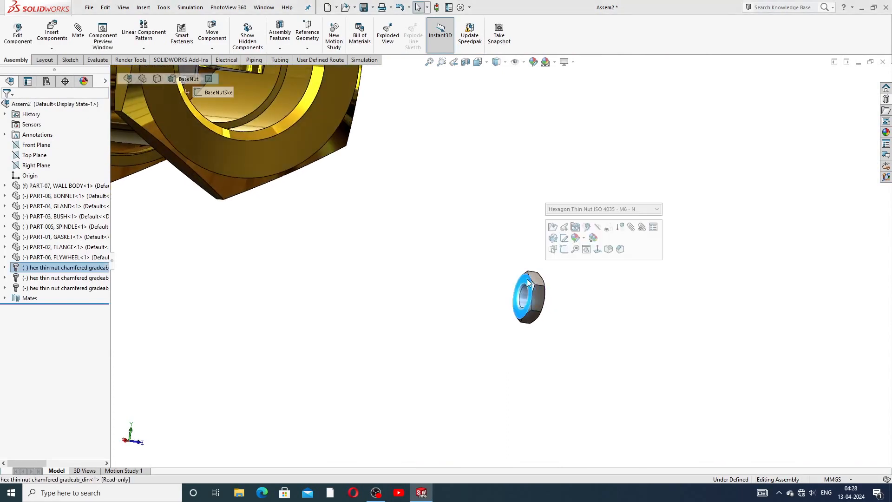
{"action": "key", "text": "Delete"}
{"action": "left_click", "coordinate": [518, 204]}
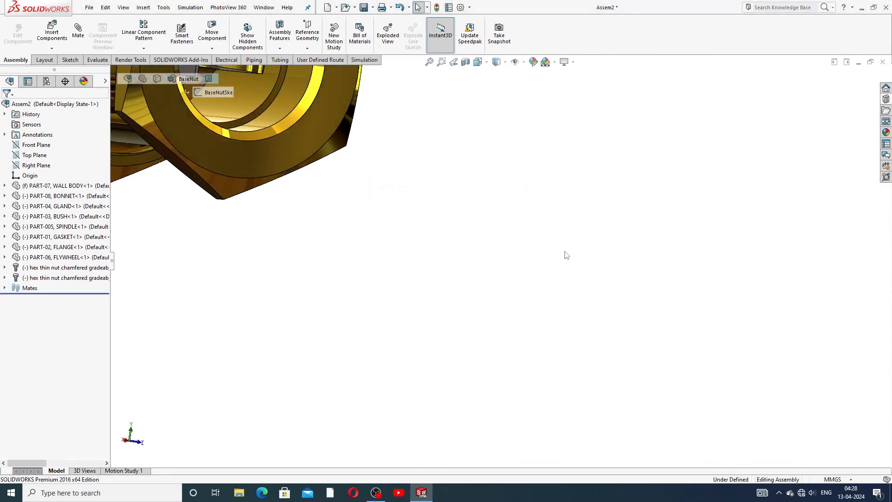
Start a mate with the flywheel's recessed top face around the spindle as the first reference
{"action": "scroll", "coordinate": [449, 126], "scroll_direction": "up", "scroll_amount": 10}
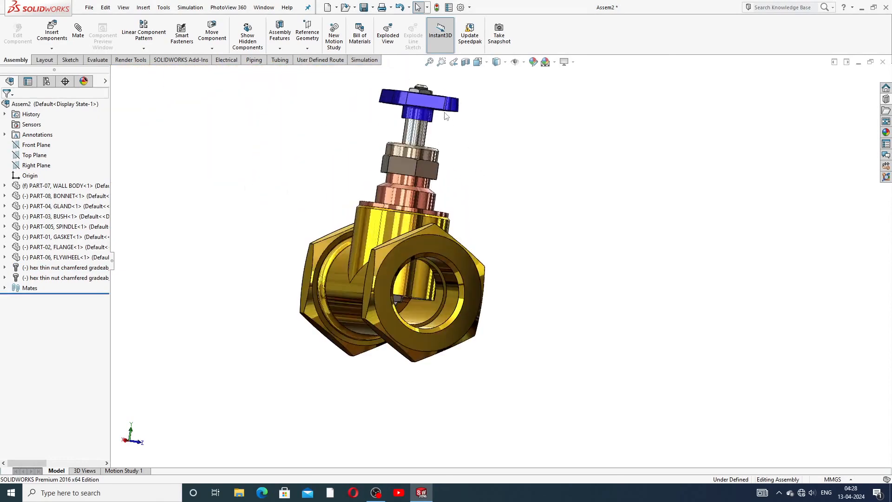
{"action": "middle_click_drag", "start_coordinate": [430, 164], "coordinate": [455, 205]}
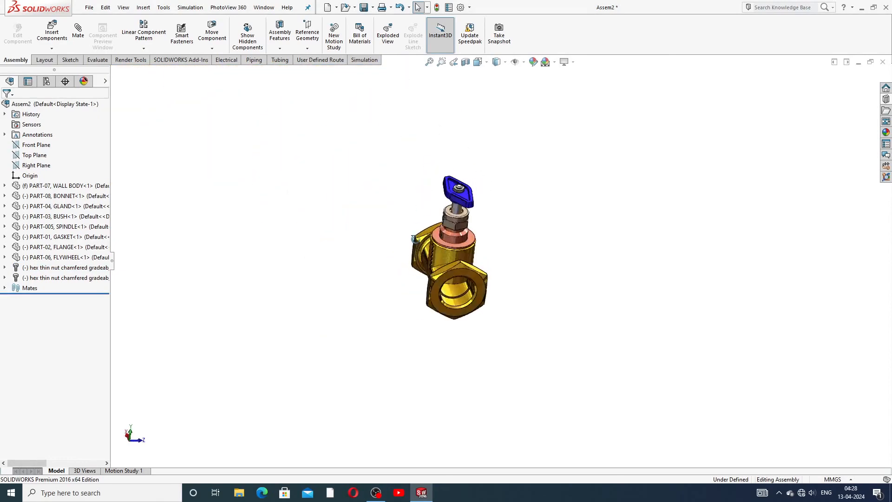
{"action": "scroll", "coordinate": [480, 201], "scroll_direction": "down", "scroll_amount": 8}
{"action": "scroll", "coordinate": [435, 282], "scroll_direction": "down", "scroll_amount": 1}
{"action": "scroll", "coordinate": [435, 281], "scroll_direction": "down", "scroll_amount": 3}
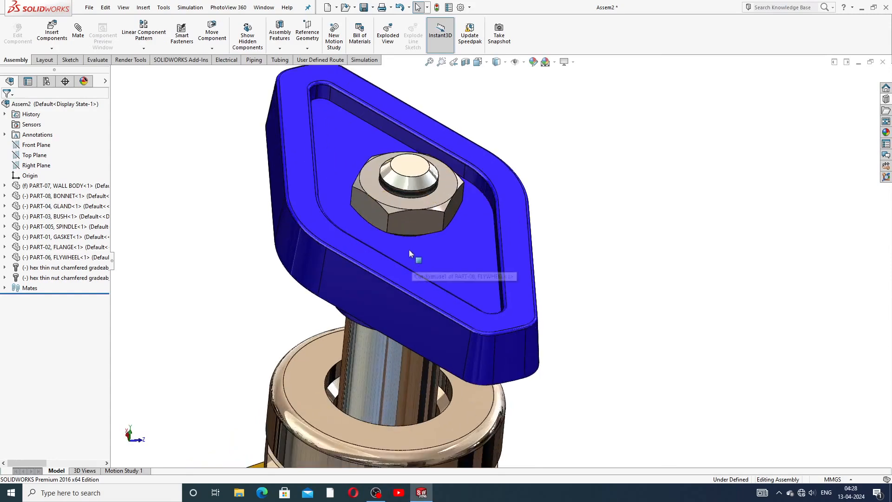
{"action": "scroll", "coordinate": [436, 205], "scroll_direction": "down", "scroll_amount": 2}
{"action": "scroll", "coordinate": [458, 231], "scroll_direction": "down", "scroll_amount": 2}
{"action": "middle_click_drag", "start_coordinate": [457, 231], "coordinate": [459, 181]}
{"action": "left_click", "coordinate": [79, 37]}
{"action": "scroll", "coordinate": [543, 258], "scroll_direction": "down", "scroll_amount": 2}
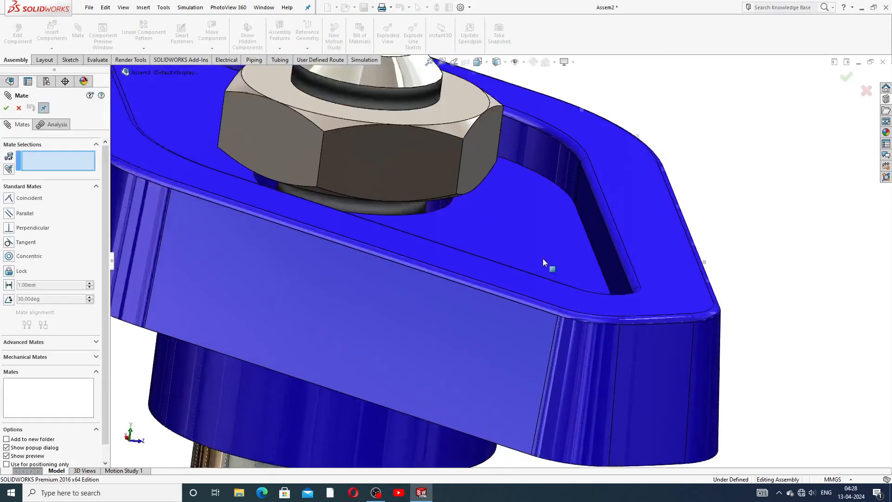
{"action": "scroll", "coordinate": [473, 233], "scroll_direction": "down", "scroll_amount": 2}
{"action": "scroll", "coordinate": [465, 203], "scroll_direction": "down", "scroll_amount": 2}
{"action": "middle_click_drag", "start_coordinate": [458, 207], "coordinate": [451, 222]}
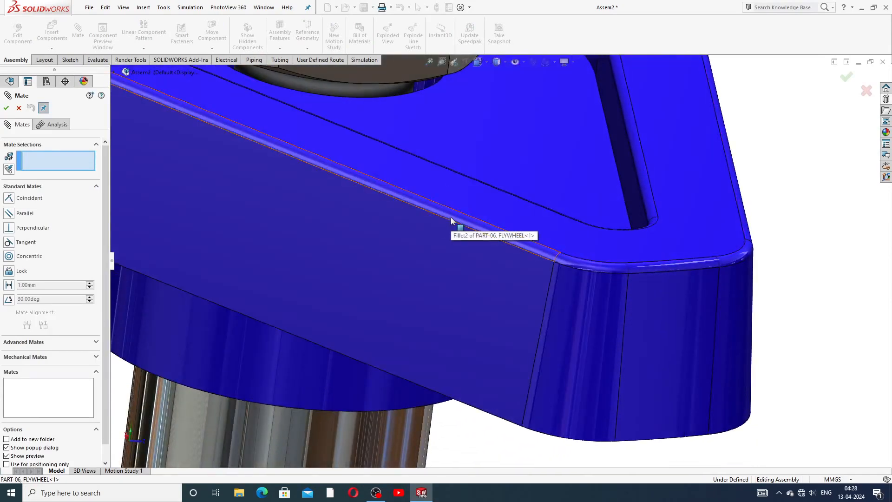
{"action": "scroll", "coordinate": [451, 166], "scroll_direction": "up", "scroll_amount": 5}
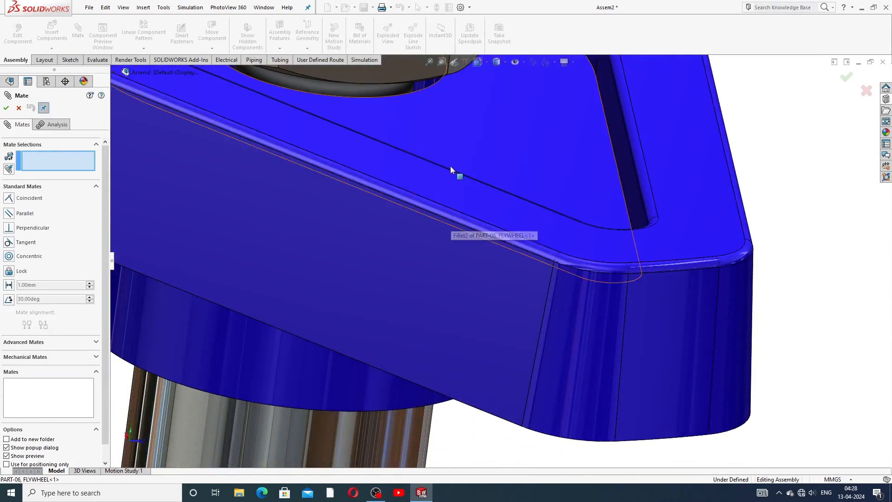
{"action": "left_click", "coordinate": [467, 188]}
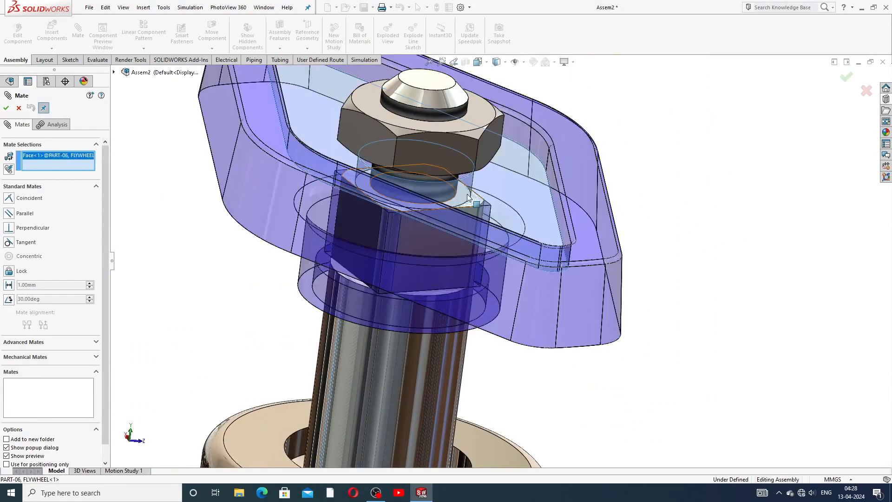
Raise the upper hex nut along the spindle and mate its underside coincident with the flywheel's recessed face
{"action": "middle_click_drag", "start_coordinate": [467, 194], "coordinate": [473, 152]}
{"action": "scroll", "coordinate": [494, 145], "scroll_direction": "down", "scroll_amount": 5}
{"action": "scroll", "coordinate": [494, 145], "scroll_direction": "down", "scroll_amount": 2}
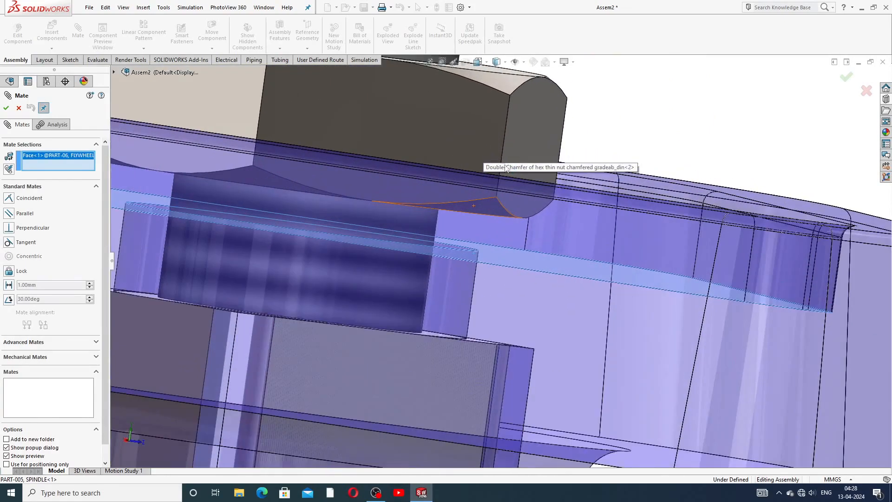
{"action": "left_click_drag", "start_coordinate": [496, 143], "coordinate": [508, 90]}
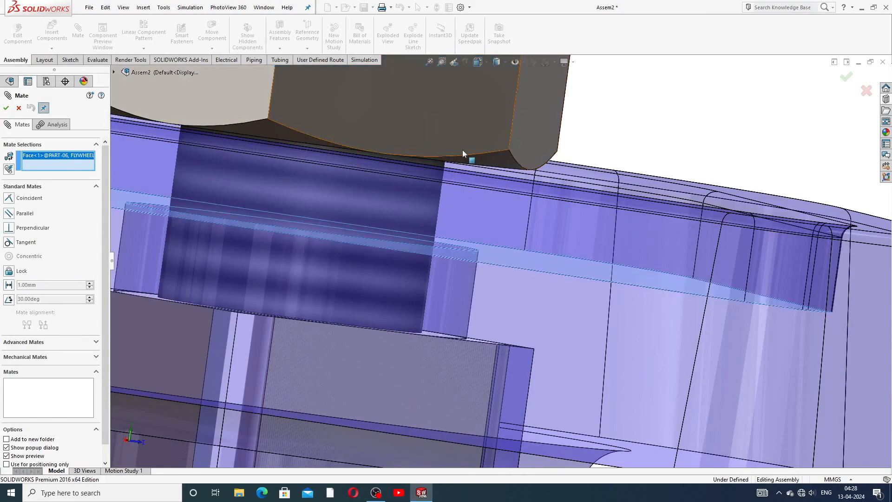
{"action": "scroll", "coordinate": [478, 147], "scroll_direction": "up", "scroll_amount": 4}
{"action": "left_click_drag", "start_coordinate": [472, 156], "coordinate": [485, 88]}
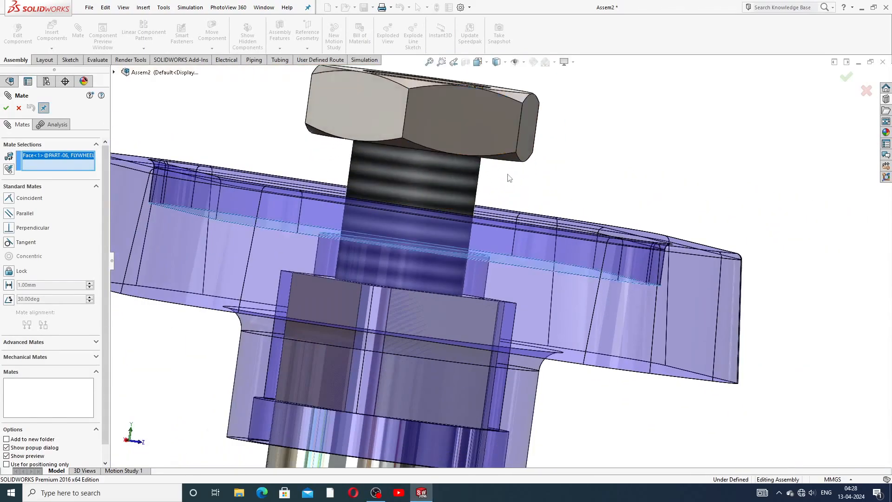
{"action": "middle_click_drag", "start_coordinate": [507, 174], "coordinate": [511, 147]}
{"action": "scroll", "coordinate": [511, 147], "scroll_direction": "up", "scroll_amount": 1}
{"action": "left_click_drag", "start_coordinate": [484, 127], "coordinate": [491, 95]}
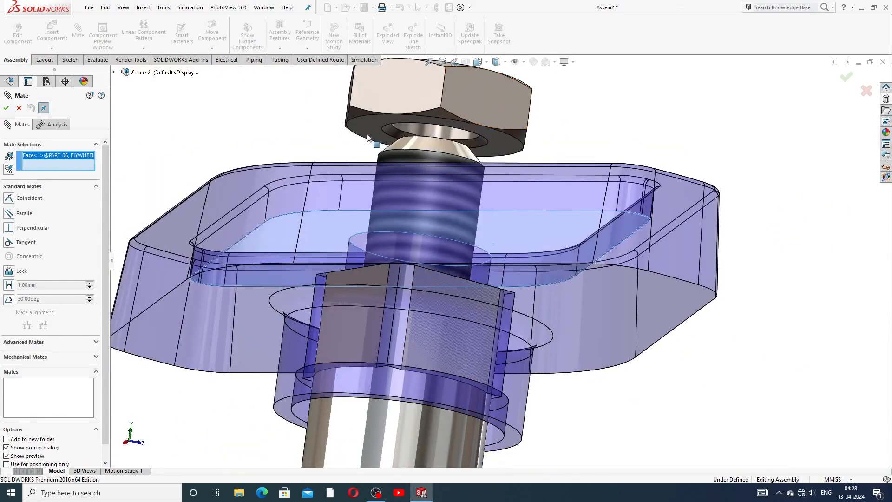
{"action": "left_click", "coordinate": [367, 123]}
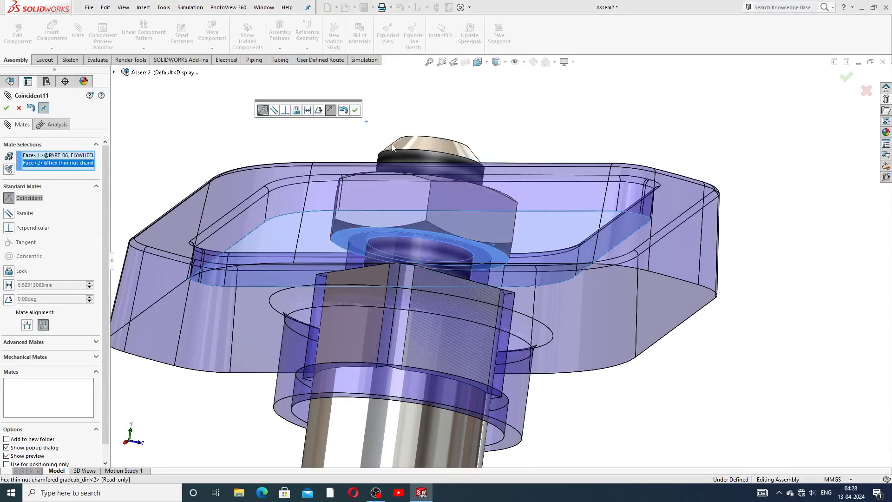
{"action": "scroll", "coordinate": [446, 215], "scroll_direction": "up", "scroll_amount": 6}
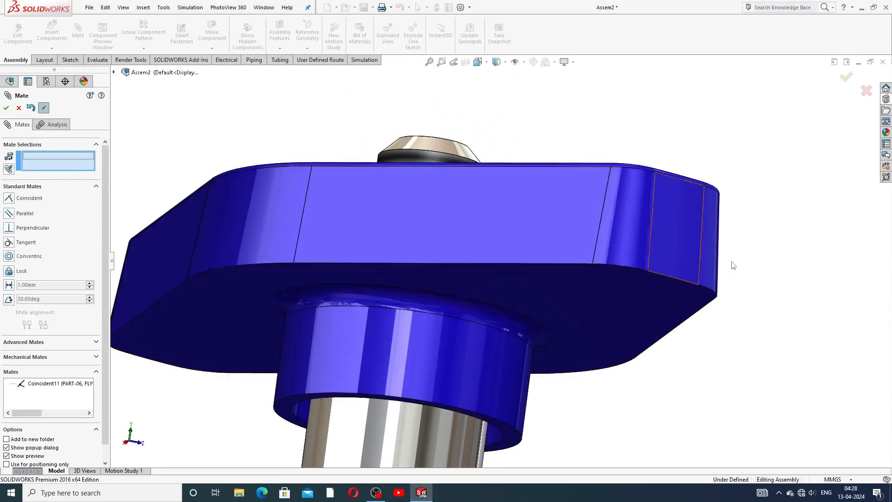
Mate the lower hex nut's upper face coincident with the gasket's underside inside the wall body, and finish mating
{"action": "scroll", "coordinate": [513, 399], "scroll_direction": "up", "scroll_amount": 4}
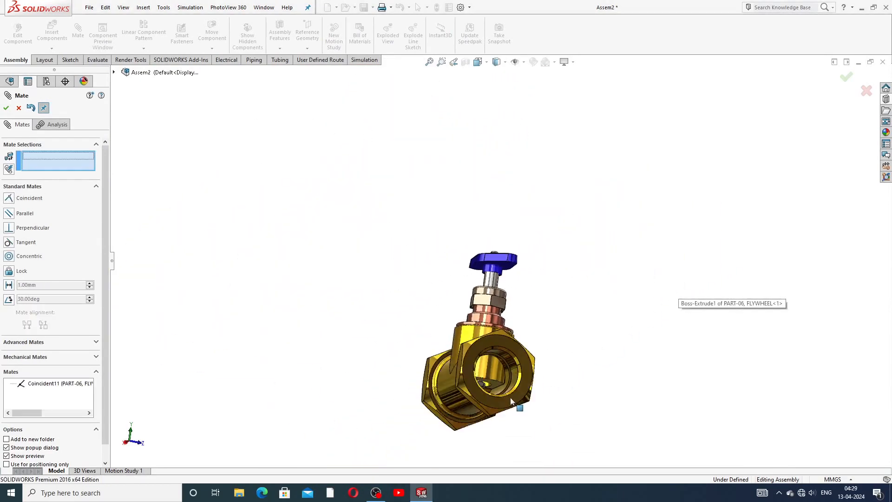
{"action": "scroll", "coordinate": [510, 398], "scroll_direction": "down", "scroll_amount": 12}
{"action": "middle_click_drag", "start_coordinate": [438, 229], "coordinate": [384, 284]}
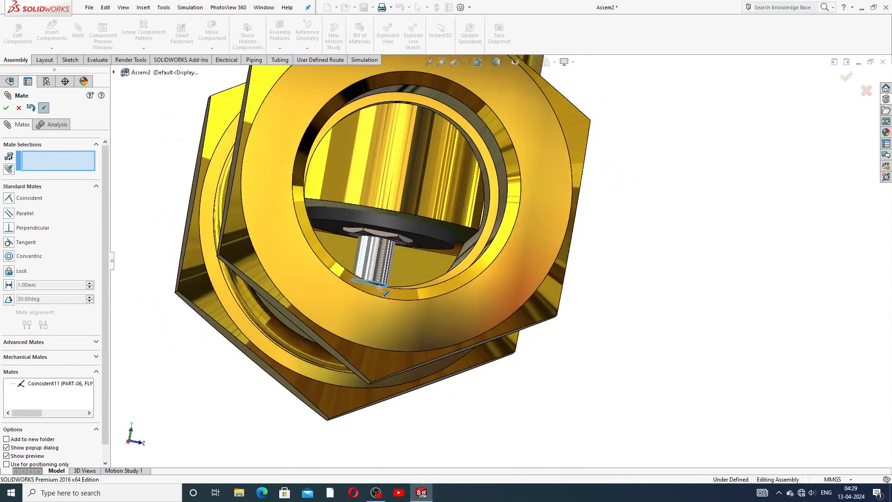
{"action": "left_click_drag", "start_coordinate": [397, 254], "coordinate": [402, 260]}
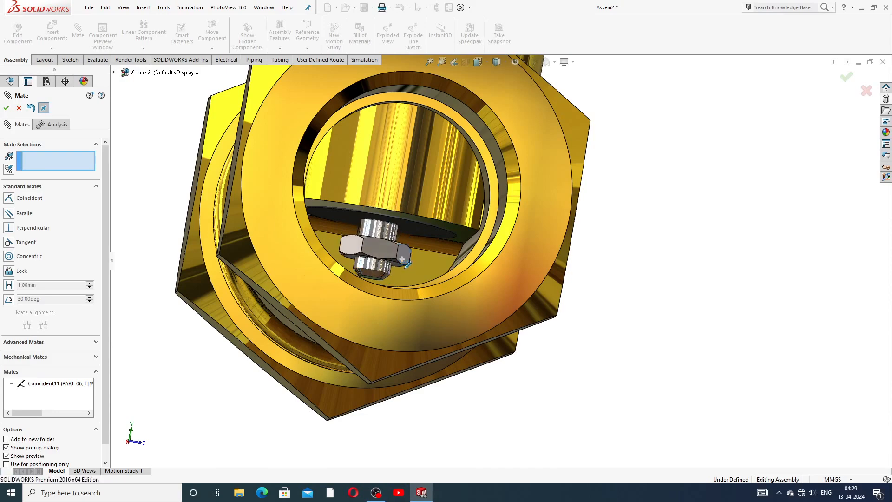
{"action": "left_click", "coordinate": [425, 230]}
{"action": "middle_click_drag", "start_coordinate": [404, 243], "coordinate": [405, 282]}
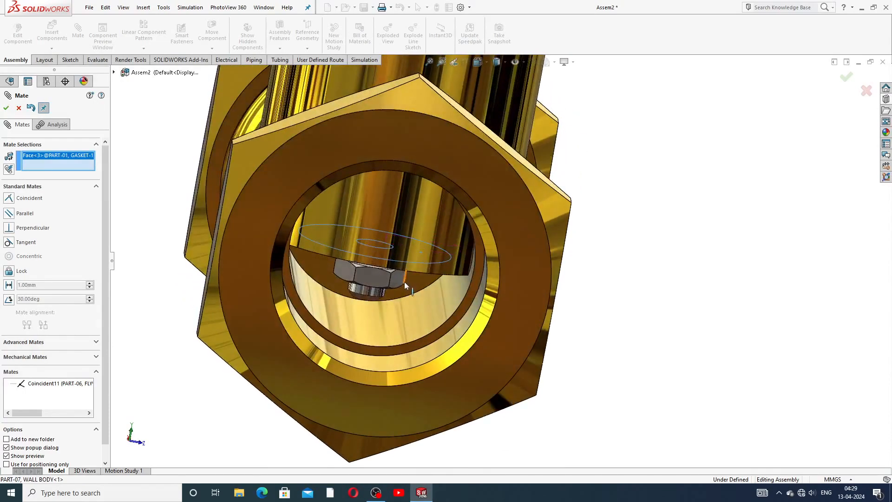
{"action": "left_click_drag", "start_coordinate": [361, 281], "coordinate": [364, 299]}
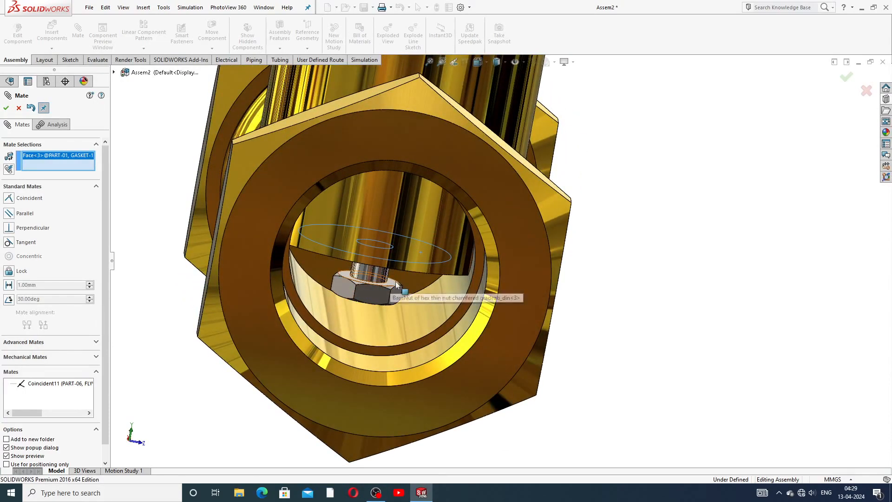
{"action": "middle_click_drag", "start_coordinate": [399, 287], "coordinate": [404, 305]}
{"action": "left_click", "coordinate": [373, 311]}
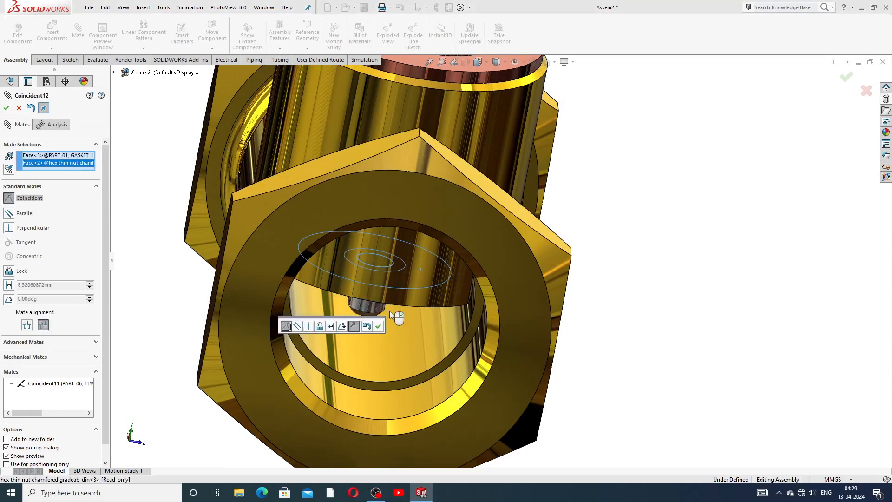
{"action": "left_click", "coordinate": [379, 325]}
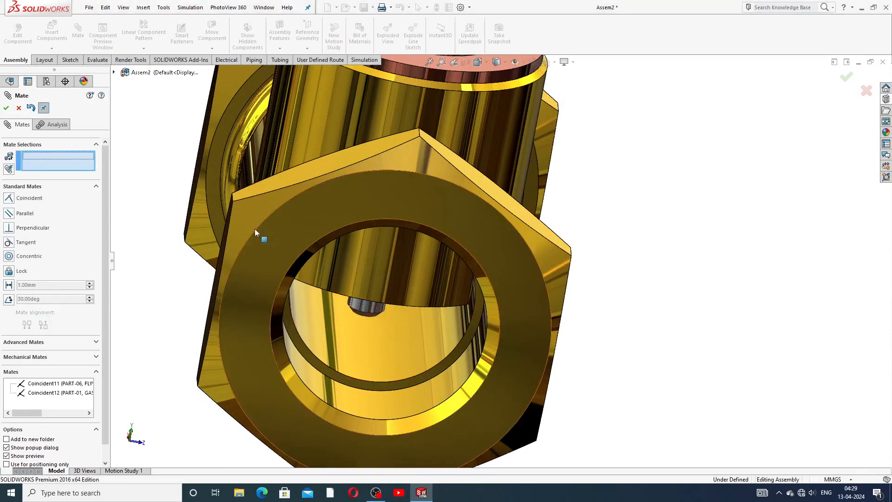
{"action": "left_click", "coordinate": [19, 107]}
Examine the assembled valve from several sides, including the flywheel nut and the gasket nut inside the wall body
{"action": "scroll", "coordinate": [523, 306], "scroll_direction": "up", "scroll_amount": 5}
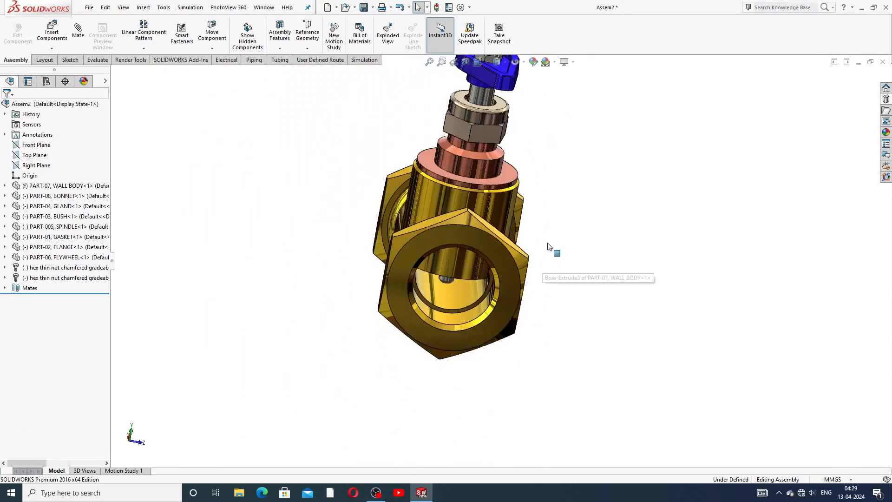
{"action": "scroll", "coordinate": [523, 157], "scroll_direction": "up", "scroll_amount": 3}
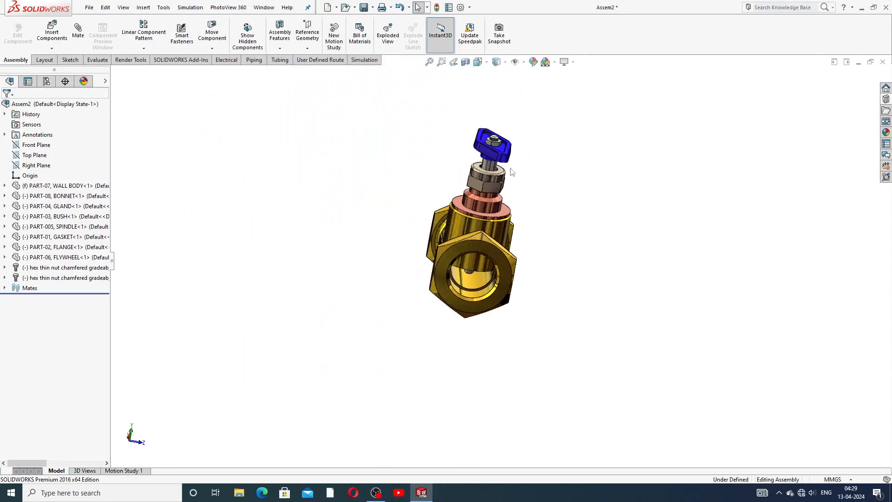
{"action": "middle_click_drag", "start_coordinate": [512, 172], "coordinate": [583, 148]}
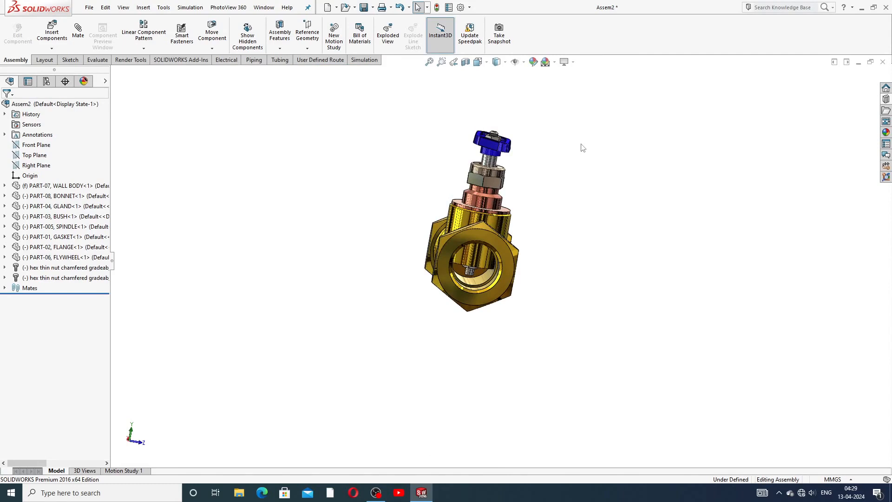
{"action": "scroll", "coordinate": [583, 174], "scroll_direction": "up", "scroll_amount": 4}
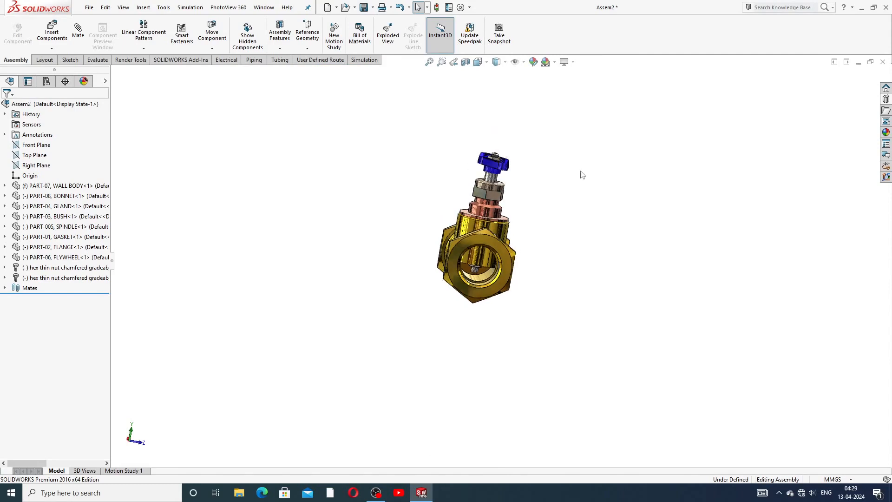
{"action": "middle_click_drag", "start_coordinate": [547, 231], "coordinate": [511, 223]}
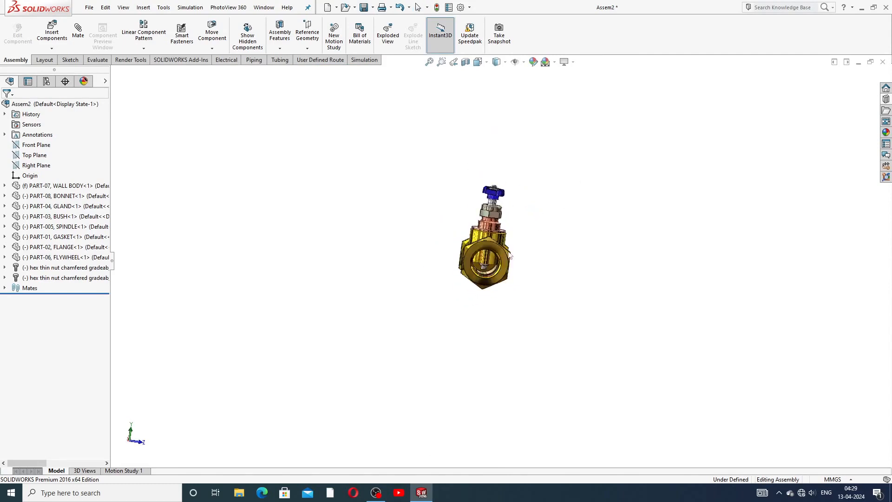
{"action": "scroll", "coordinate": [504, 258], "scroll_direction": "down", "scroll_amount": 6}
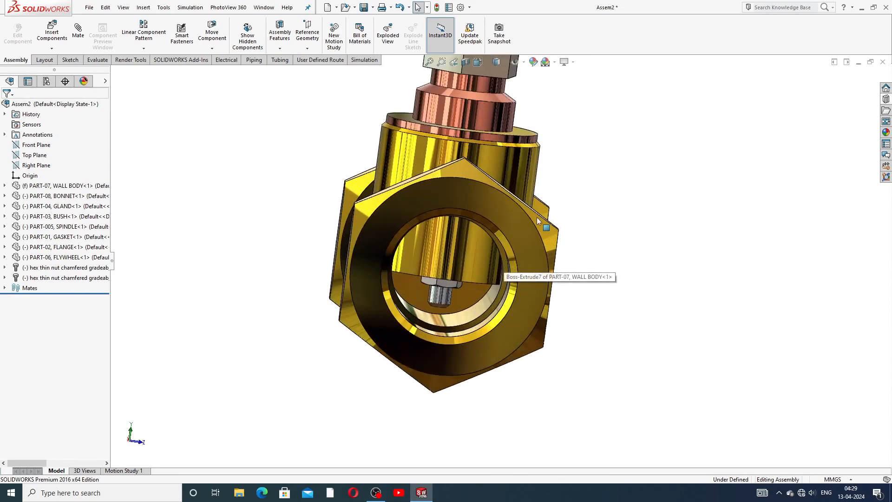
{"action": "scroll", "coordinate": [569, 169], "scroll_direction": "up", "scroll_amount": 5}
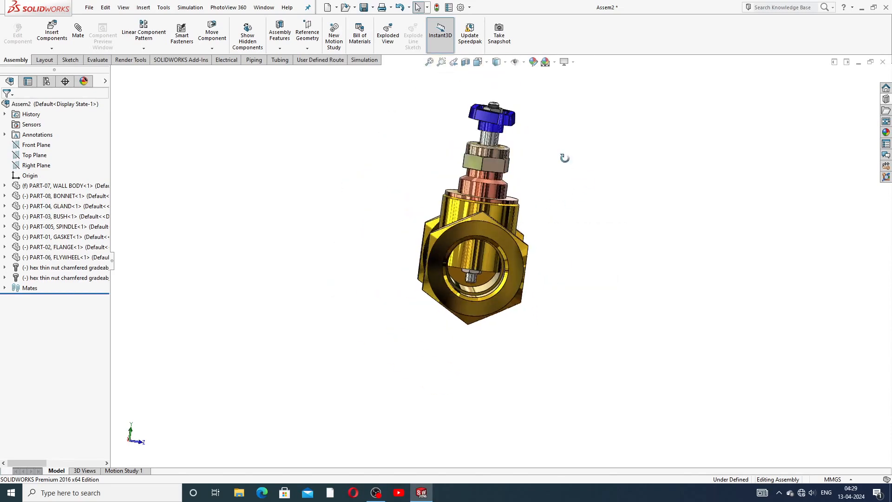
{"action": "middle_click_drag", "start_coordinate": [571, 169], "coordinate": [439, 215]}
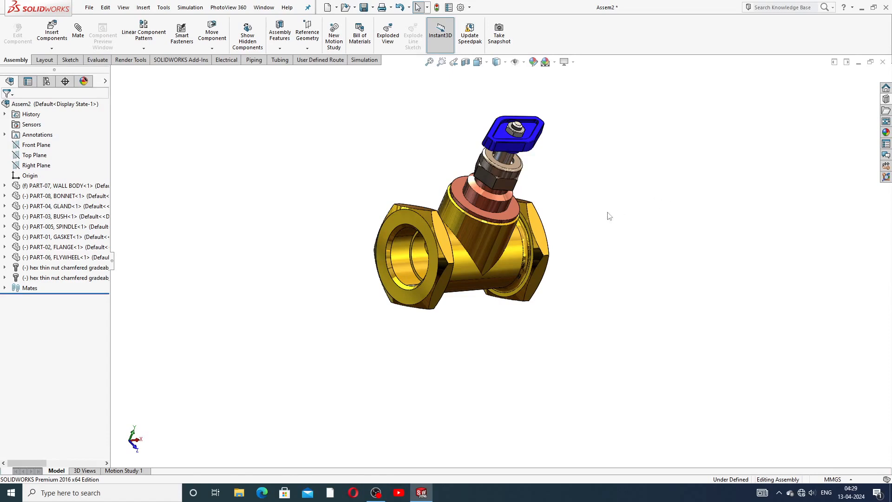
{"action": "middle_click_drag", "start_coordinate": [537, 165], "coordinate": [520, 96]}
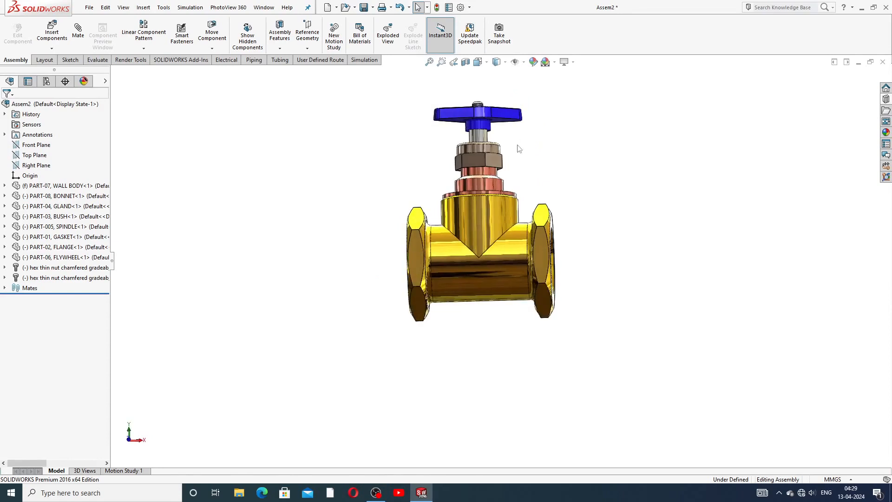
{"action": "scroll", "coordinate": [514, 155], "scroll_direction": "down", "scroll_amount": 2}
{"action": "scroll", "coordinate": [512, 162], "scroll_direction": "up", "scroll_amount": 3}
{"action": "middle_click_drag", "start_coordinate": [512, 165], "coordinate": [502, 188]}
{"action": "left_click_drag", "start_coordinate": [500, 189], "coordinate": [511, 168]}
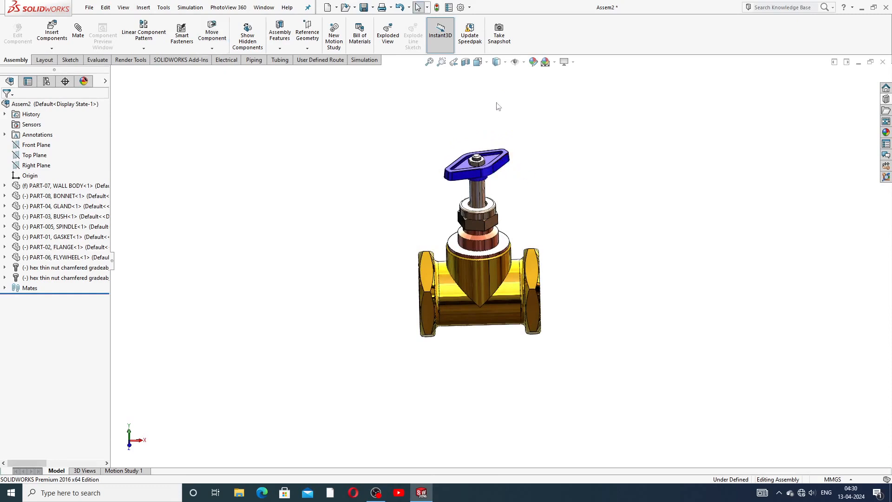
Section the valve assembly along the Front Plane with a 60 mm offset, exposing the spindle, flange and gasket
{"action": "left_click", "coordinate": [465, 62]}
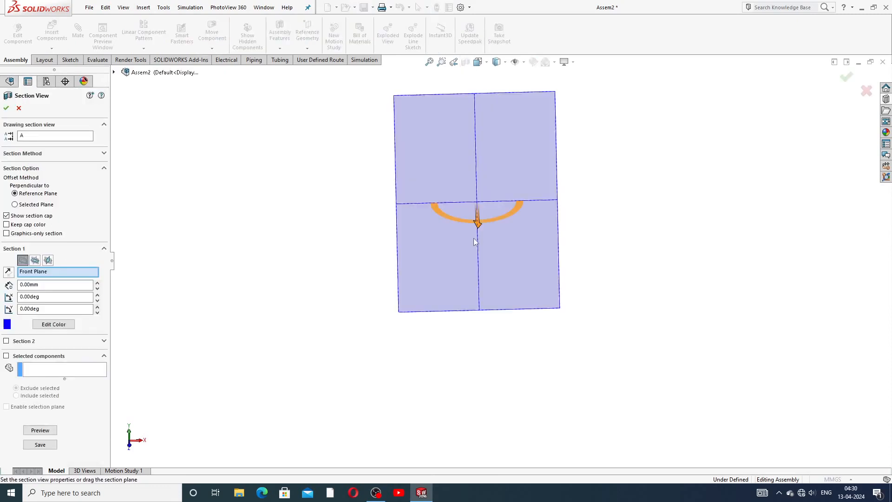
{"action": "left_click_drag", "start_coordinate": [480, 219], "coordinate": [478, 263]}
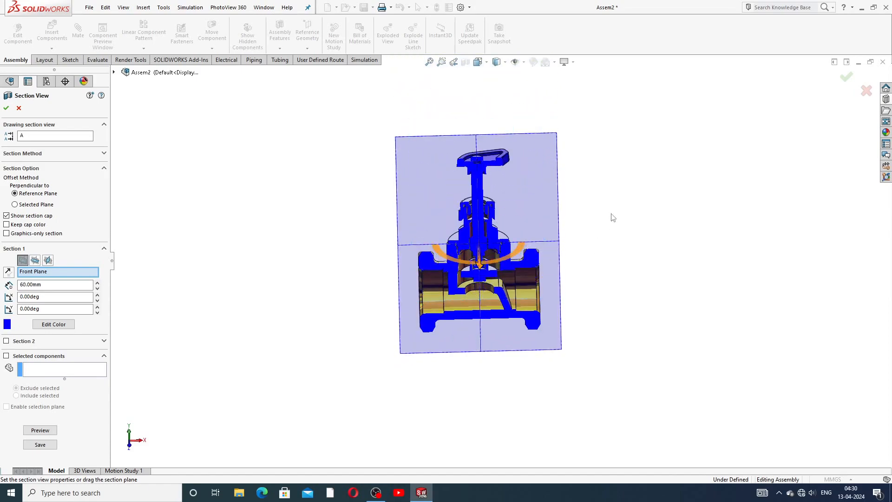
{"action": "left_click", "coordinate": [846, 77]}
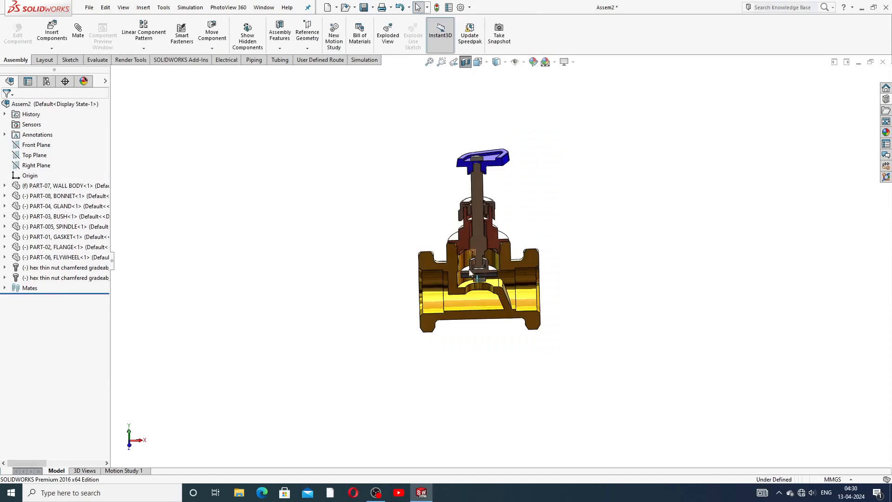
Start an advanced mate between the bonnet's lower inner face and the flange's upper face inside the wall body
{"action": "scroll", "coordinate": [463, 299], "scroll_direction": "down", "scroll_amount": 4}
{"action": "scroll", "coordinate": [553, 190], "scroll_direction": "up", "scroll_amount": 2}
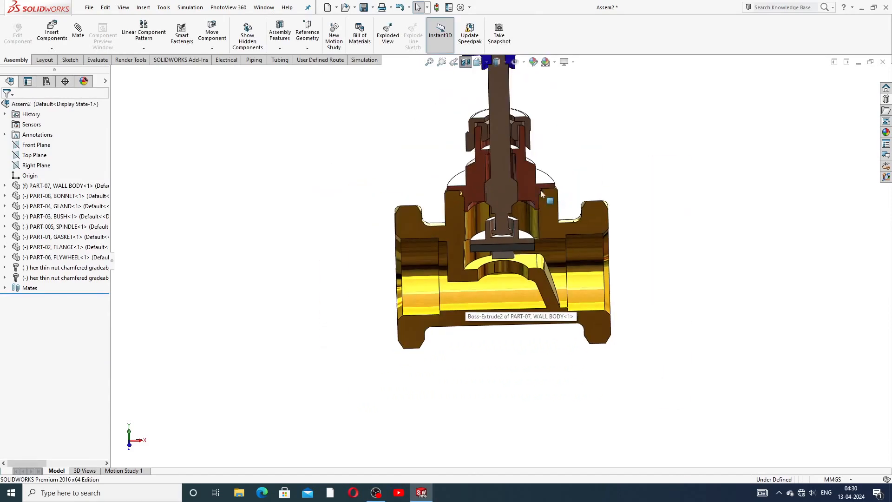
{"action": "scroll", "coordinate": [513, 217], "scroll_direction": "down", "scroll_amount": 2}
{"action": "middle_click_drag", "start_coordinate": [514, 219], "coordinate": [510, 121]}
{"action": "scroll", "coordinate": [529, 208], "scroll_direction": "down", "scroll_amount": 2}
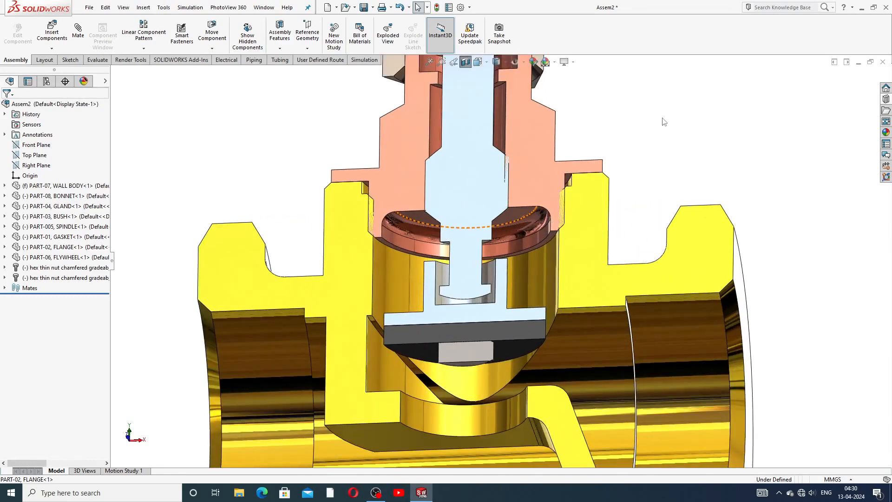
{"action": "left_click", "coordinate": [78, 29]}
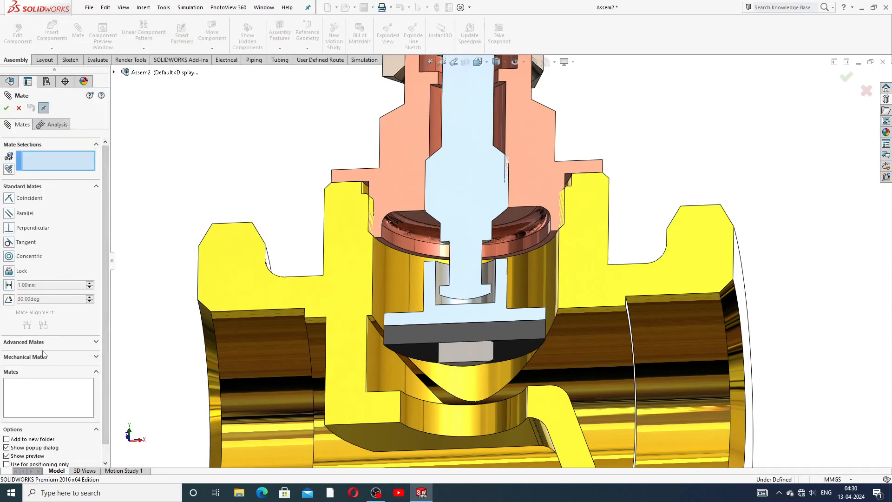
{"action": "left_click", "coordinate": [43, 344]}
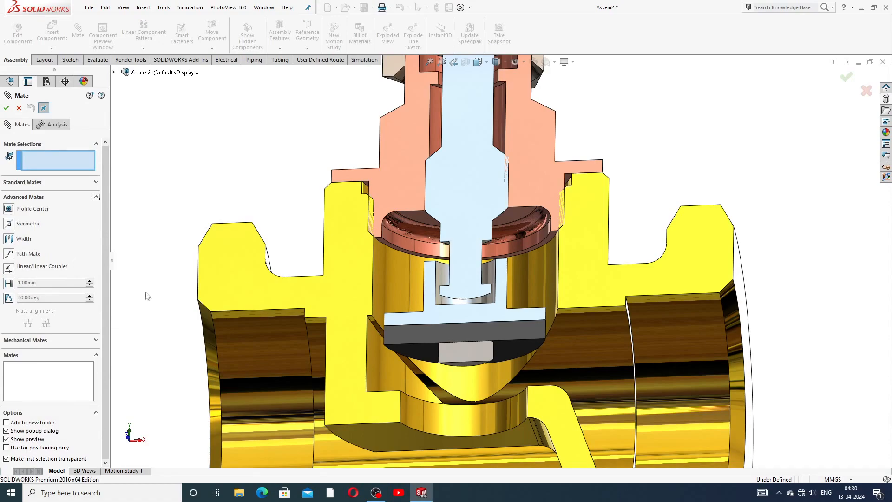
{"action": "middle_click_drag", "start_coordinate": [616, 113], "coordinate": [607, 242]}
{"action": "left_click", "coordinate": [509, 216]}
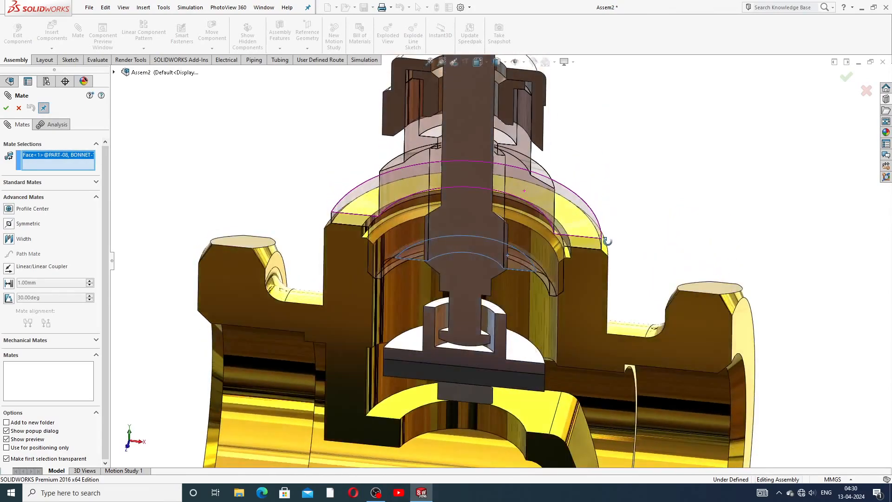
{"action": "left_click", "coordinate": [520, 356]}
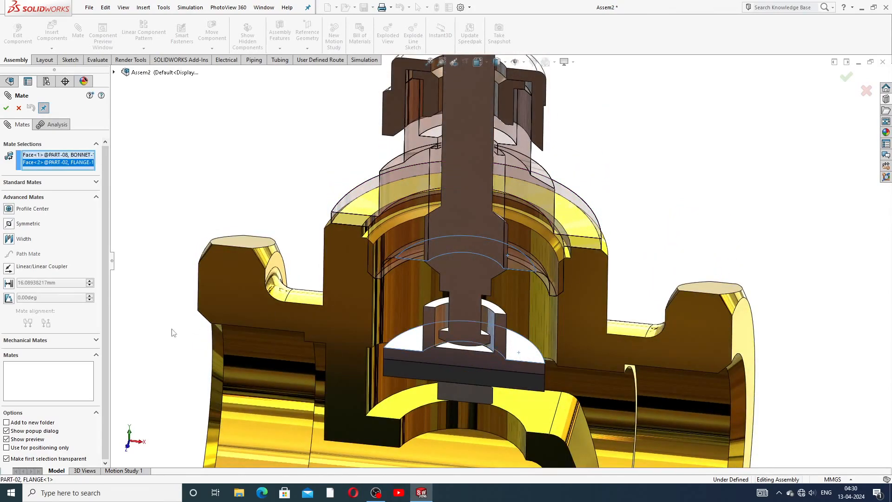
Make it a limit distance mate of 23.5 mm, with a 23.5 mm maximum and 0 mm minimum, and finish mating
{"action": "left_click", "coordinate": [8, 283]}
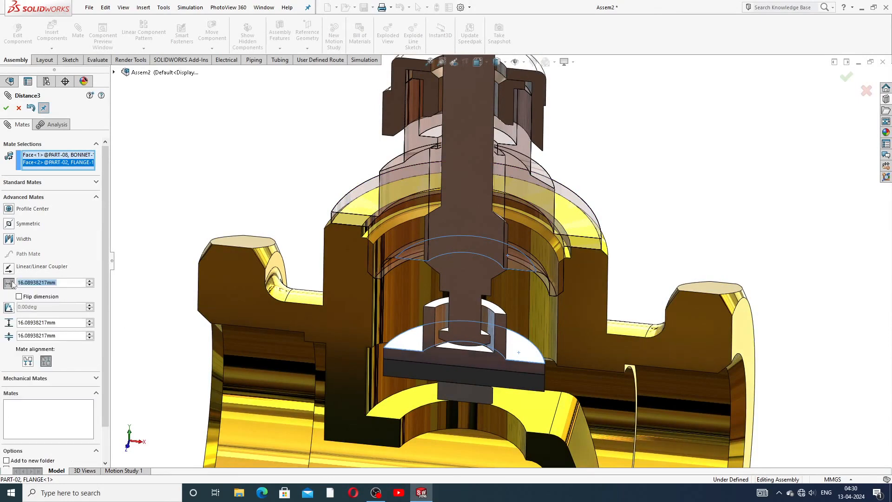
{"action": "type", "text": "23.5"}
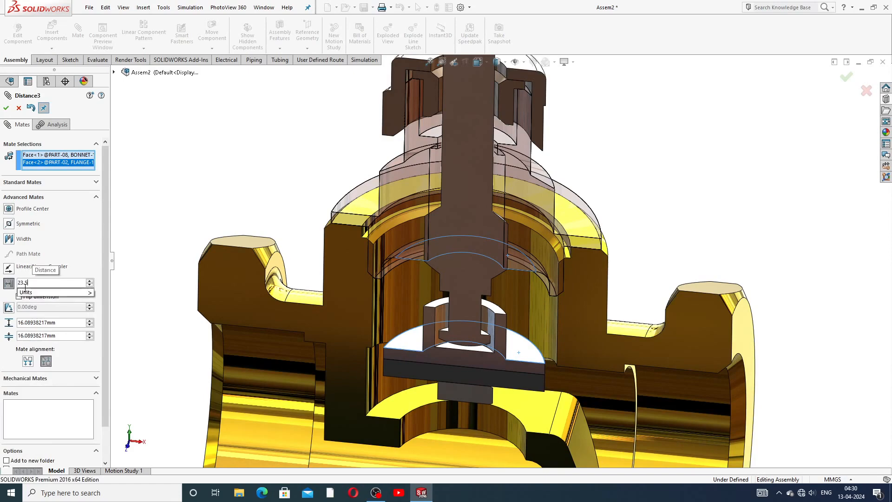
{"action": "key", "text": "Return"}
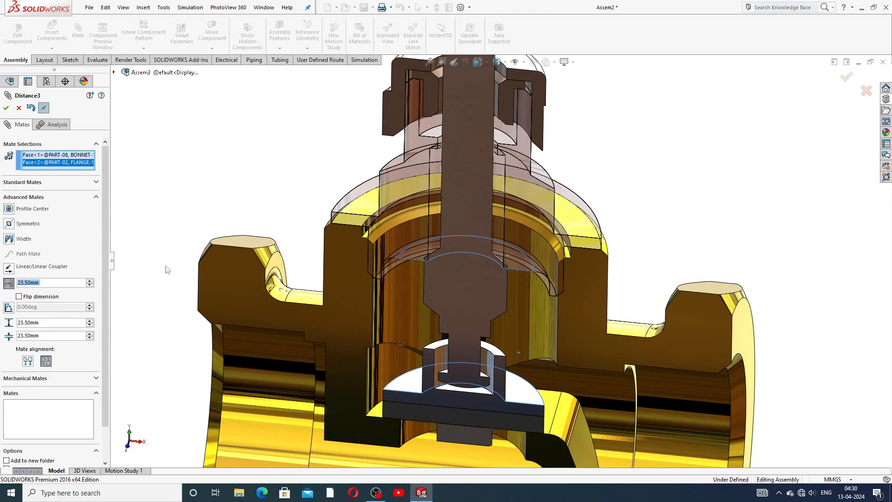
{"action": "left_click", "coordinate": [39, 336]}
{"action": "type", "text": "0"}
{"action": "key", "text": "Return"}
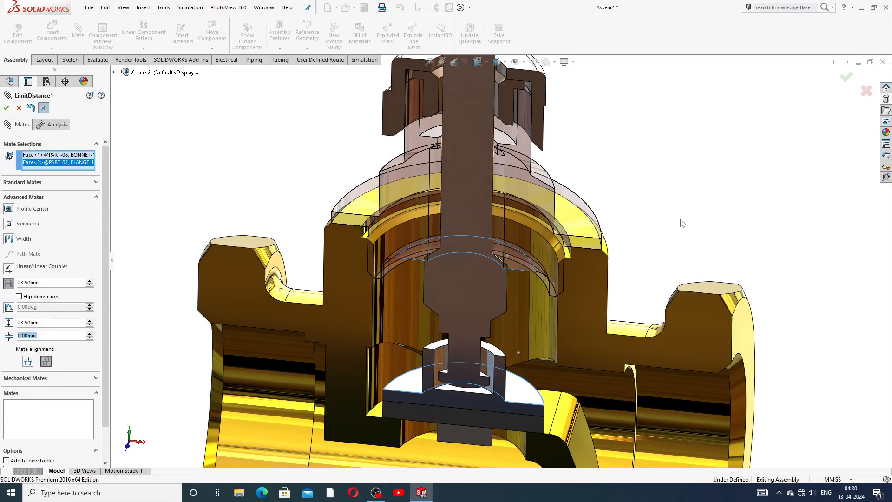
{"action": "middle_click_drag", "start_coordinate": [642, 240], "coordinate": [634, 83]}
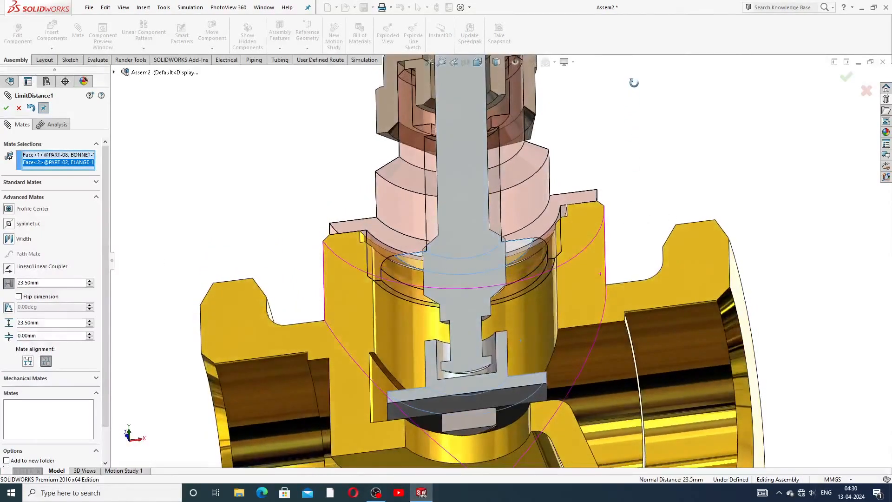
{"action": "scroll", "coordinate": [642, 127], "scroll_direction": "up", "scroll_amount": 4}
{"action": "scroll", "coordinate": [559, 316], "scroll_direction": "up", "scroll_amount": 5}
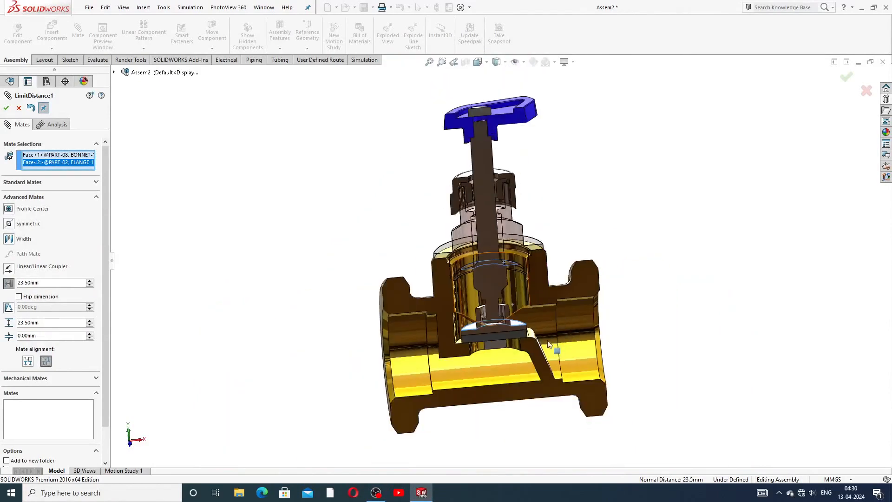
{"action": "scroll", "coordinate": [549, 344], "scroll_direction": "down", "scroll_amount": 3}
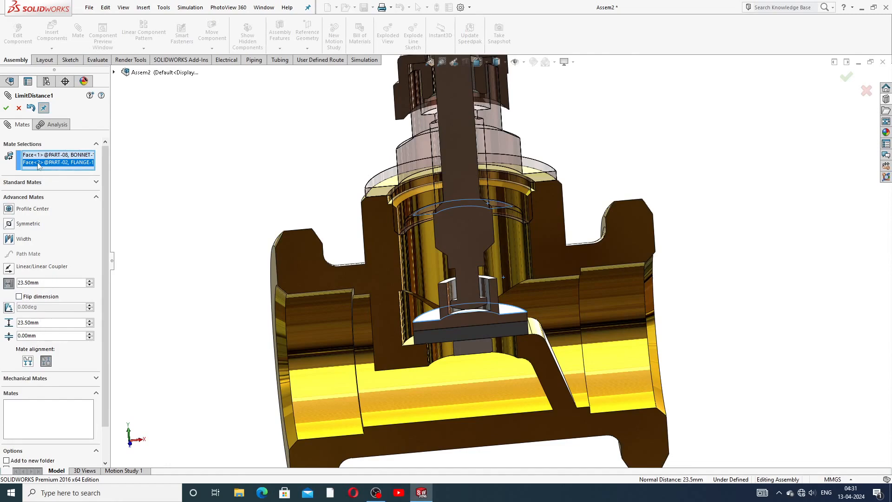
{"action": "left_click", "coordinate": [6, 108]}
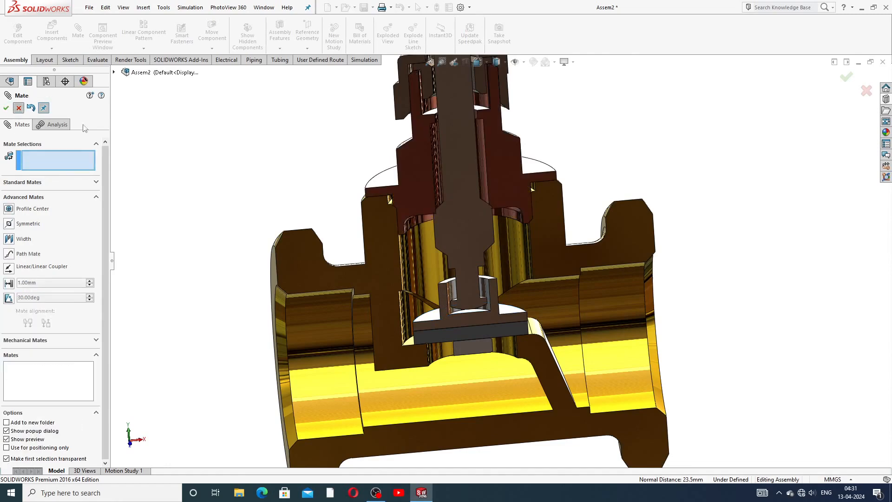
{"action": "key", "text": "Escape"}
Test the spindle's travel in the section, turn off the section view, and try the spindle and flywheel from outside
{"action": "left_click_drag", "start_coordinate": [472, 236], "coordinate": [490, 233]}
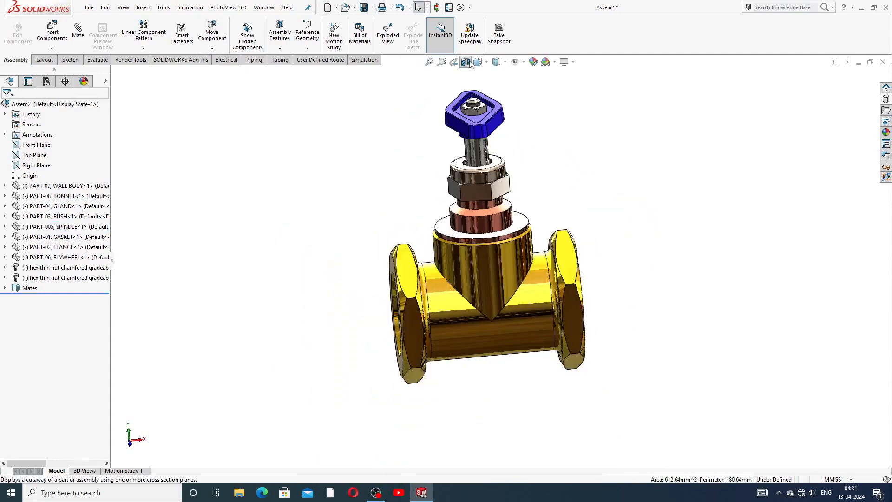
{"action": "middle_click_drag", "start_coordinate": [532, 182], "coordinate": [628, 164]}
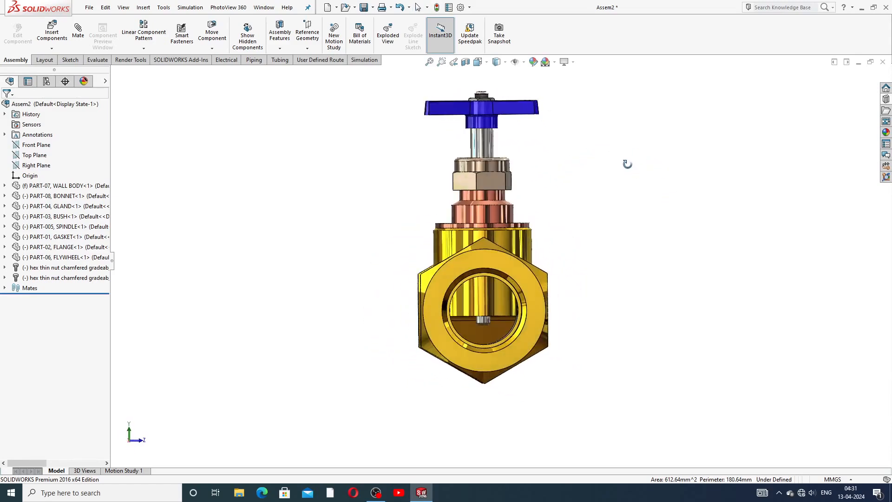
{"action": "left_click", "coordinate": [525, 116]}
{"action": "left_click_drag", "start_coordinate": [482, 143], "coordinate": [534, 137]}
{"action": "key", "text": "Escape"}
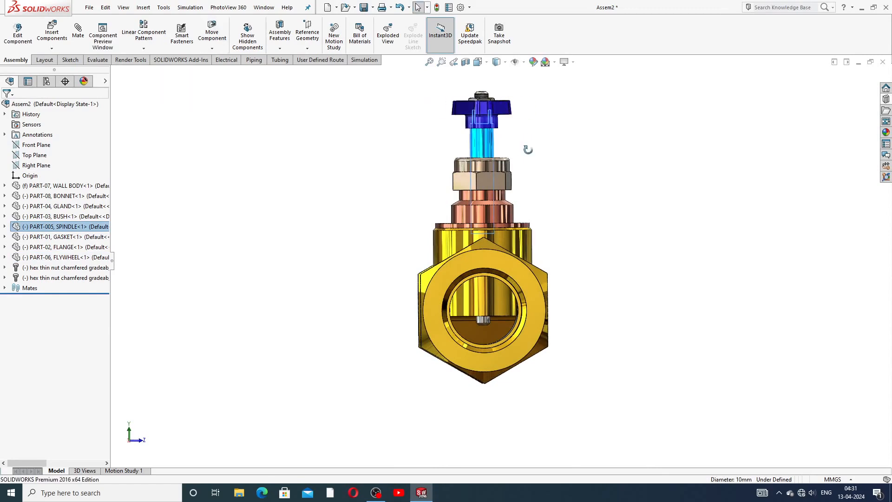
{"action": "middle_click_drag", "start_coordinate": [528, 145], "coordinate": [343, 178]}
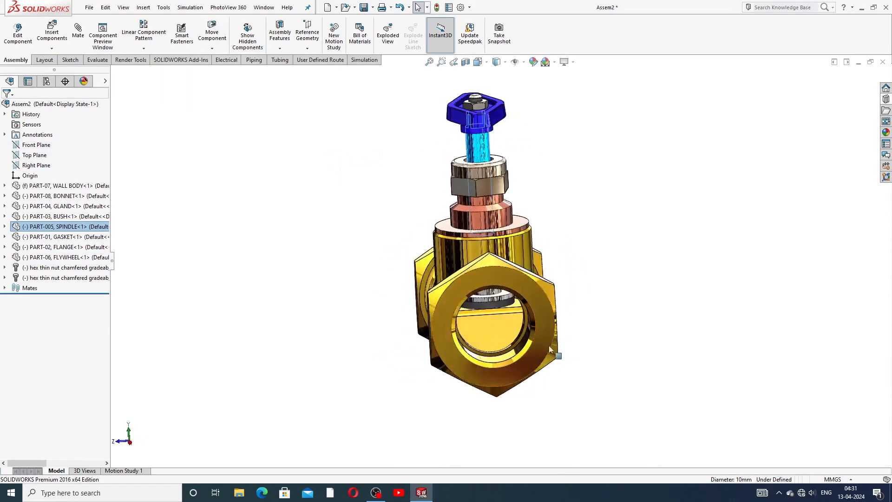
Move the gasket and flange up and down inside the wall body to check the valve's opening and closing travel
{"action": "scroll", "coordinate": [495, 337], "scroll_direction": "down", "scroll_amount": 7}
{"action": "left_click_drag", "start_coordinate": [503, 214], "coordinate": [509, 239]}
{"action": "scroll", "coordinate": [508, 240], "scroll_direction": "up", "scroll_amount": 3}
{"action": "middle_click_drag", "start_coordinate": [485, 273], "coordinate": [678, 224]}
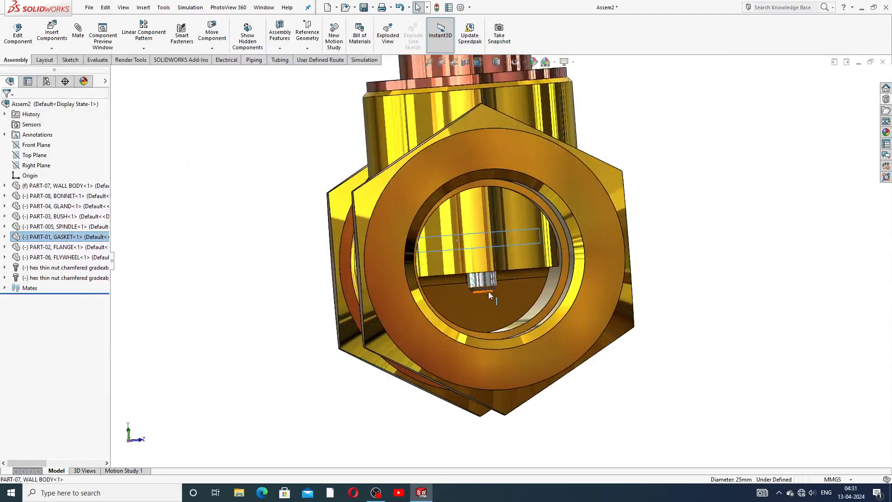
{"action": "left_click", "coordinate": [478, 288]}
{"action": "left_click_drag", "start_coordinate": [478, 288], "coordinate": [478, 268]}
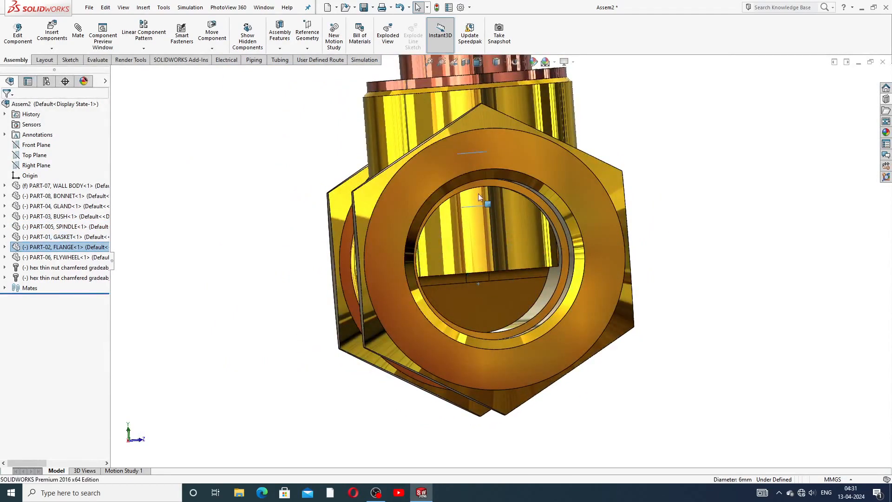
{"action": "left_click_drag", "start_coordinate": [479, 195], "coordinate": [491, 251]}
{"action": "scroll", "coordinate": [645, 196], "scroll_direction": "up", "scroll_amount": 3}
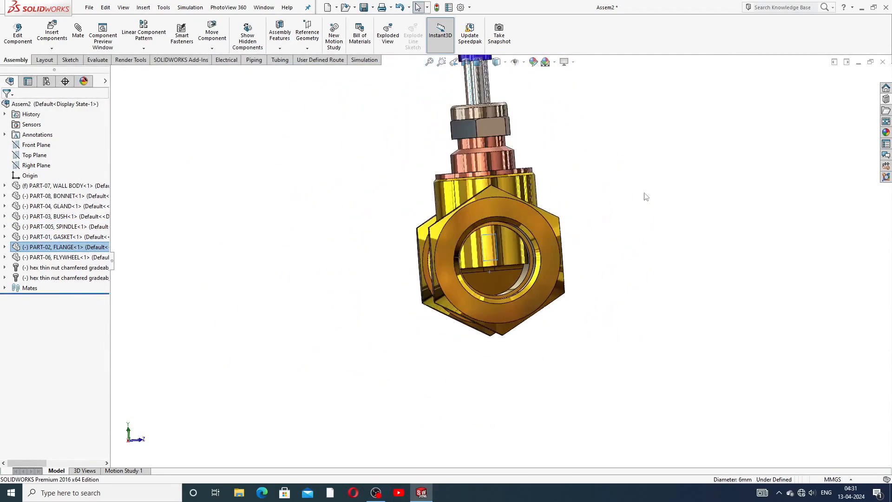
Clear the selection and show the finished valve in isometric view with the Plain White scene
{"action": "scroll", "coordinate": [570, 167], "scroll_direction": "up", "scroll_amount": 2}
{"action": "middle_click_drag", "start_coordinate": [575, 141], "coordinate": [619, 168]}
{"action": "left_click", "coordinate": [553, 171]}
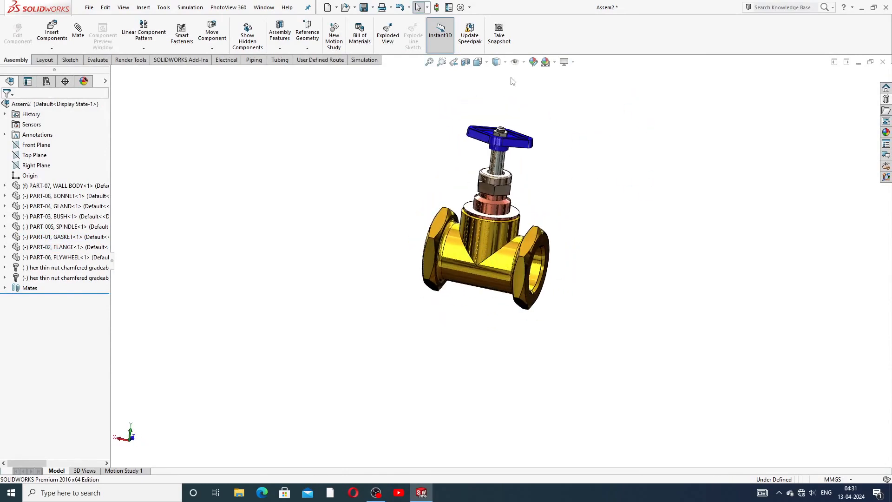
{"action": "left_click", "coordinate": [555, 62]}
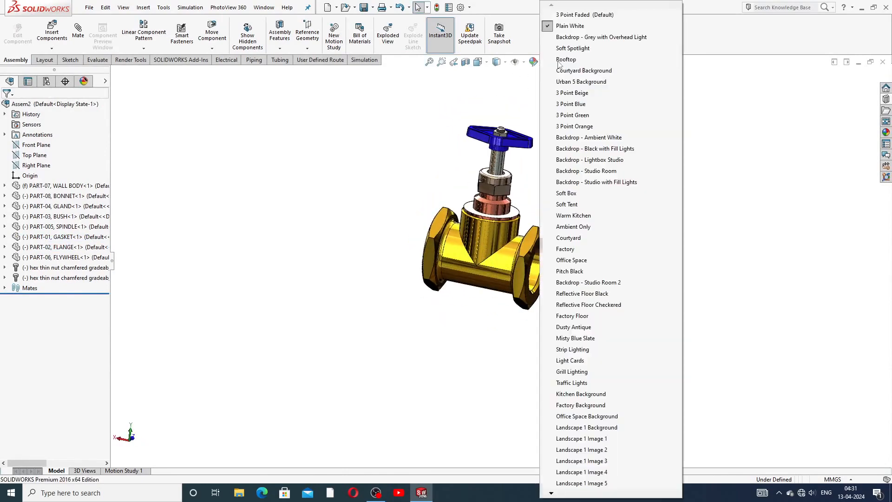
{"action": "left_click", "coordinate": [579, 29]}
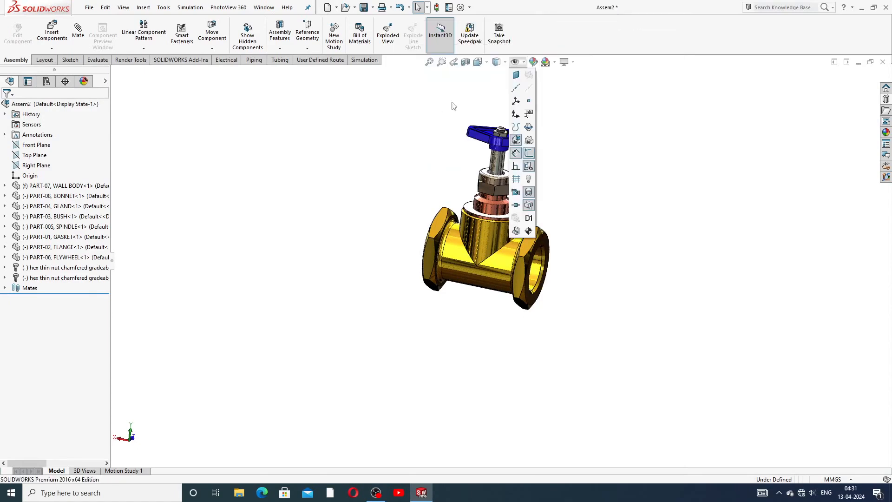
{"action": "left_click", "coordinate": [487, 62]}
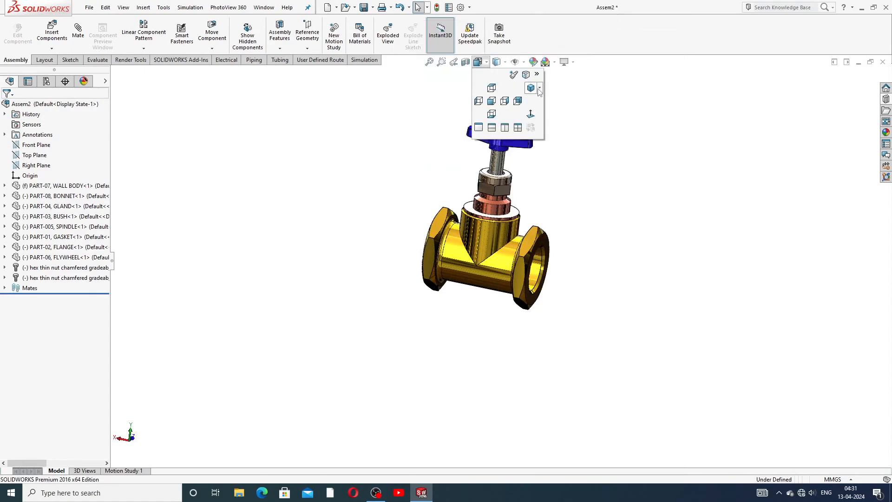
{"action": "left_click", "coordinate": [539, 88]}
{"action": "left_click", "coordinate": [556, 99]}
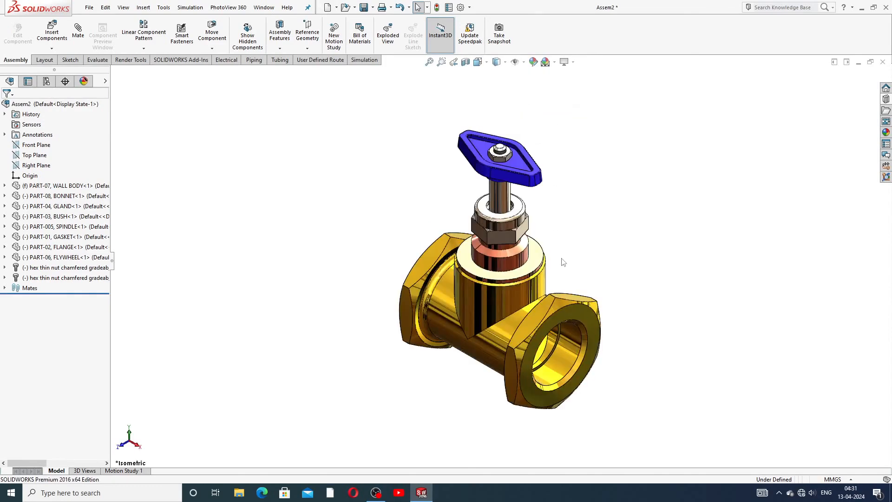
{"action": "scroll", "coordinate": [562, 259], "scroll_direction": "down", "scroll_amount": 1}
{"action": "scroll", "coordinate": [562, 259], "scroll_direction": "up", "scroll_amount": 1}
{"action": "scroll", "coordinate": [509, 224], "scroll_direction": "down", "scroll_amount": 1}
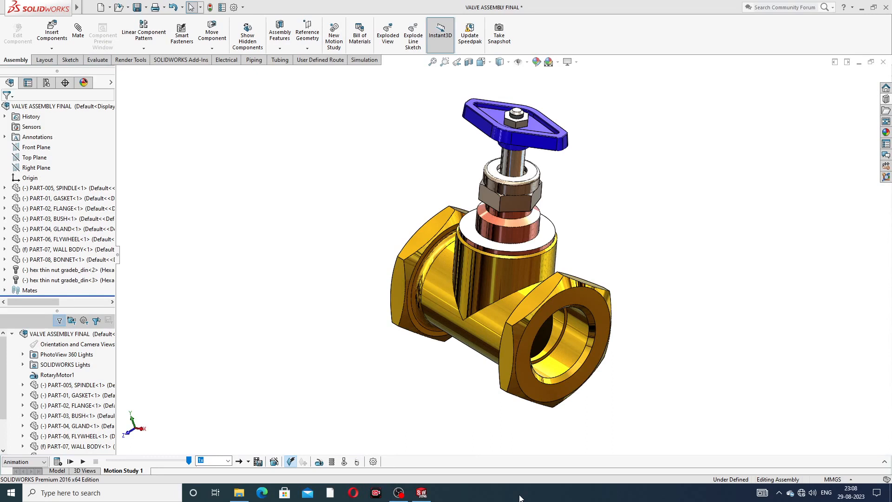
Play the valve's motion study from the start and save the final assembly, keeping it open
{"action": "left_click", "coordinate": [71, 462]}
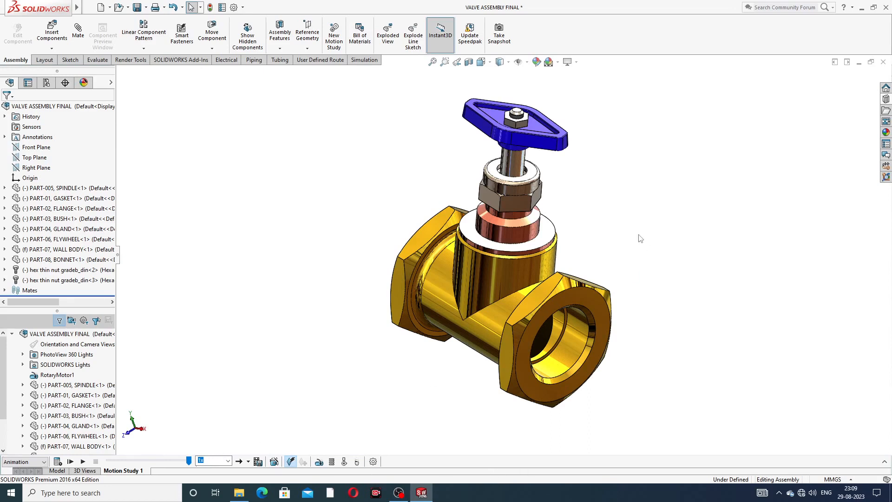
{"action": "left_click", "coordinate": [883, 62]}
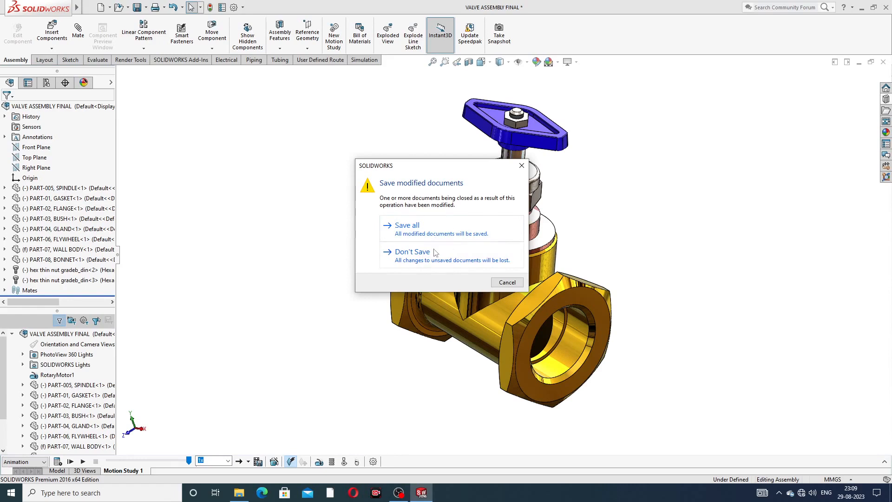
{"action": "left_click", "coordinate": [522, 167]}
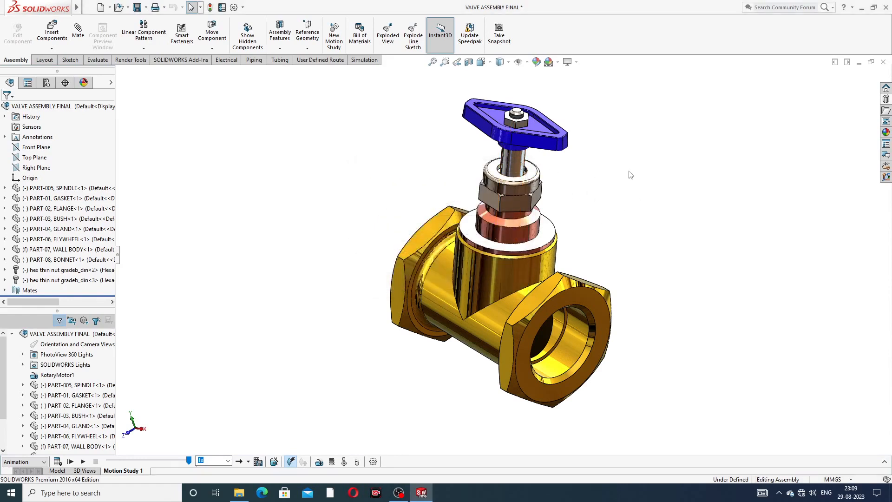
{"action": "key", "text": "ctrl+s"}
{"action": "left_click", "coordinate": [467, 216]}
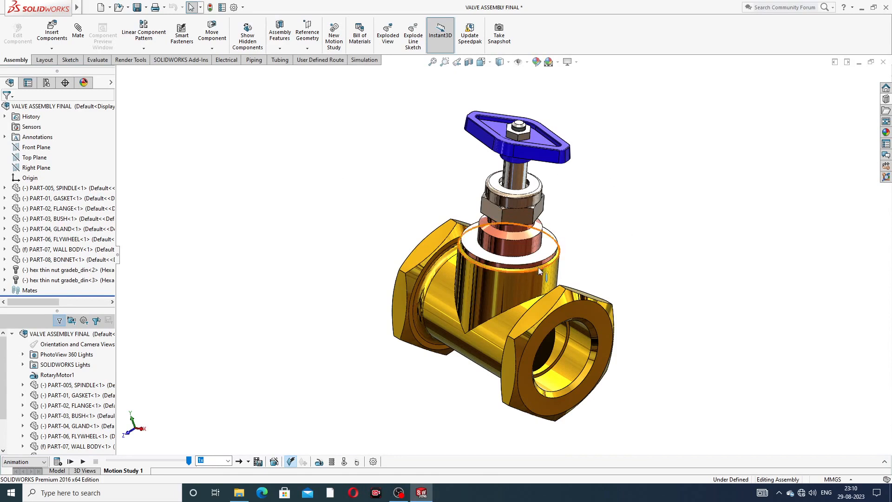
Create a second motion study, delete Motion Study 1, and open Motion Study 2
{"action": "right_click", "coordinate": [123, 470]}
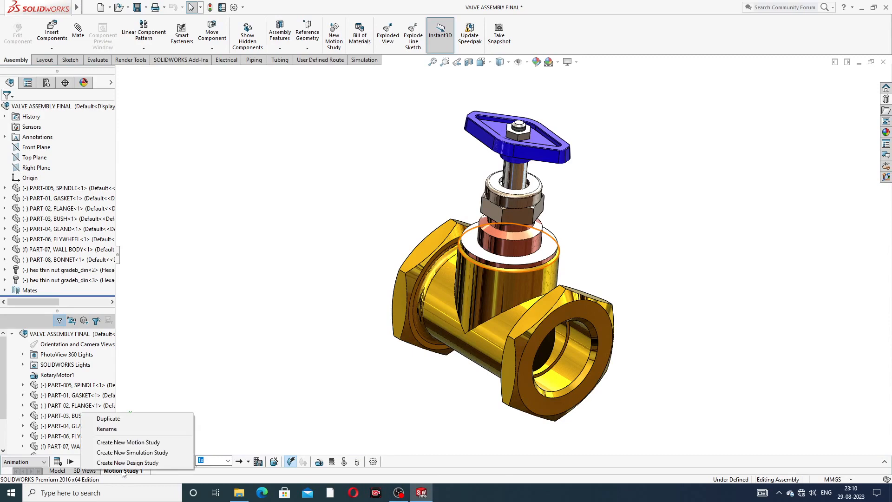
{"action": "left_click", "coordinate": [123, 443]}
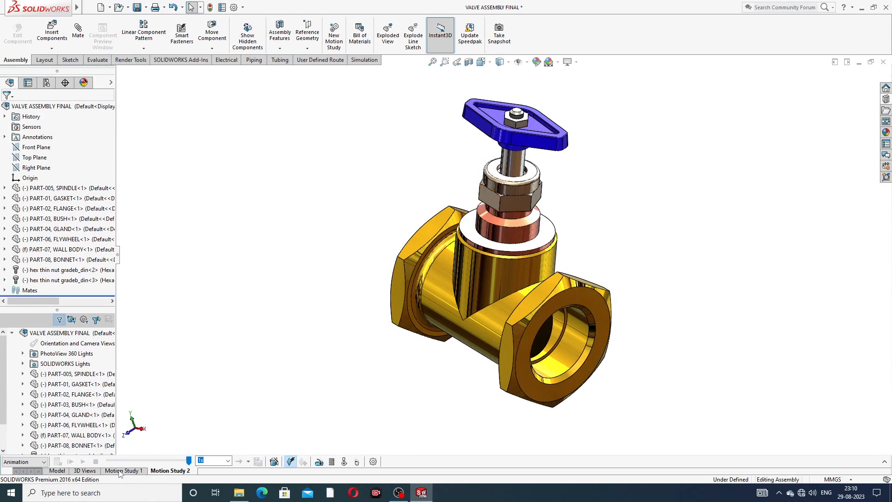
{"action": "left_click", "coordinate": [134, 471]}
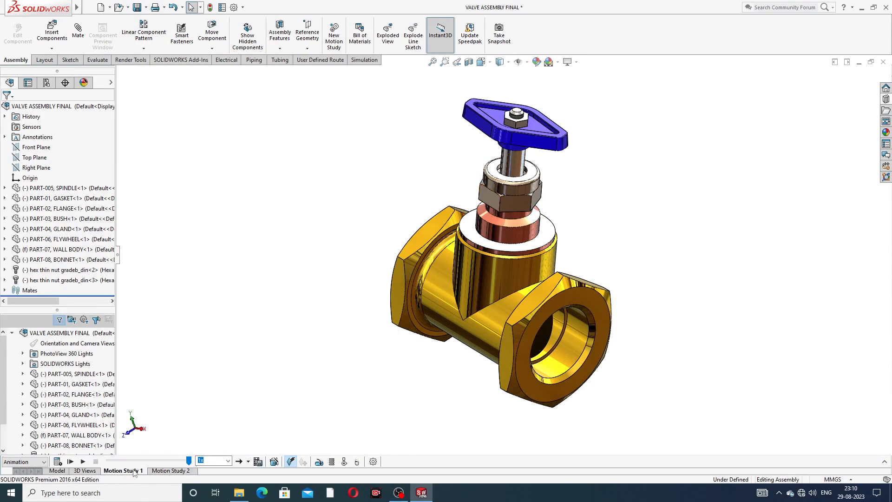
{"action": "left_click", "coordinate": [166, 471]}
{"action": "right_click", "coordinate": [145, 472]}
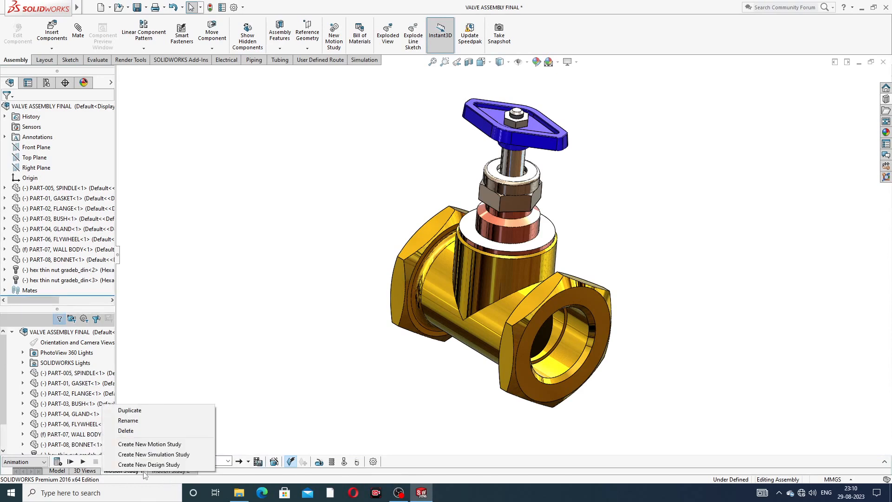
{"action": "left_click", "coordinate": [155, 430]}
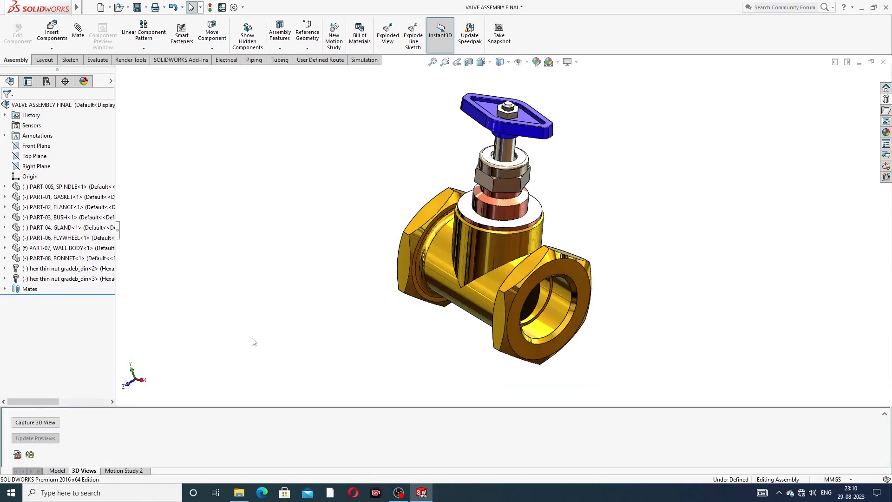
{"action": "left_click", "coordinate": [129, 471]}
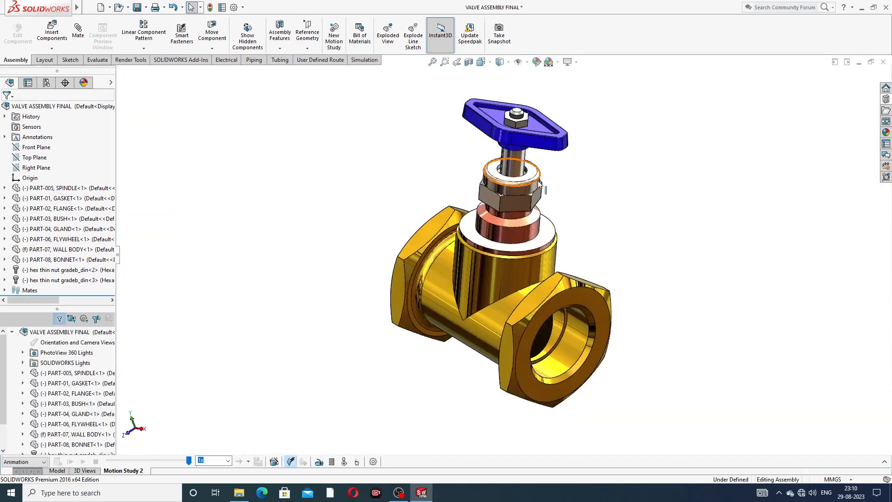
{"action": "scroll", "coordinate": [537, 177], "scroll_direction": "down", "scroll_amount": 1}
{"action": "scroll", "coordinate": [507, 253], "scroll_direction": "up", "scroll_amount": 1}
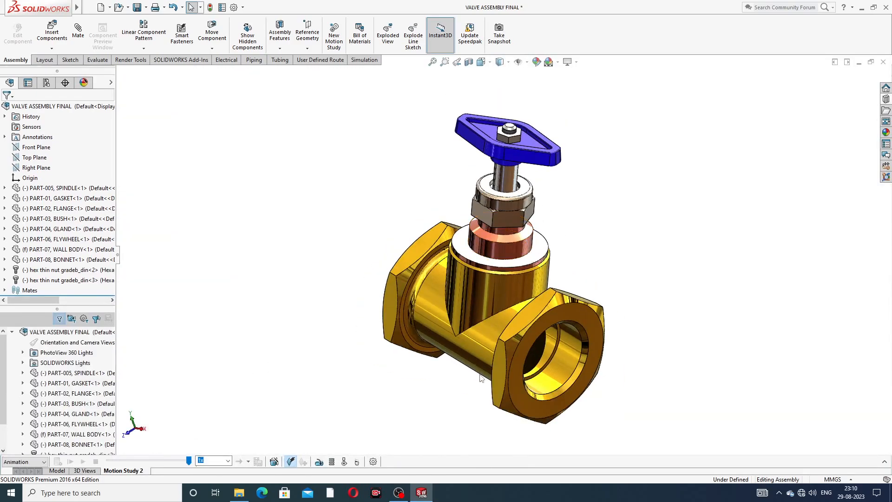
{"action": "left_click", "coordinate": [59, 471]}
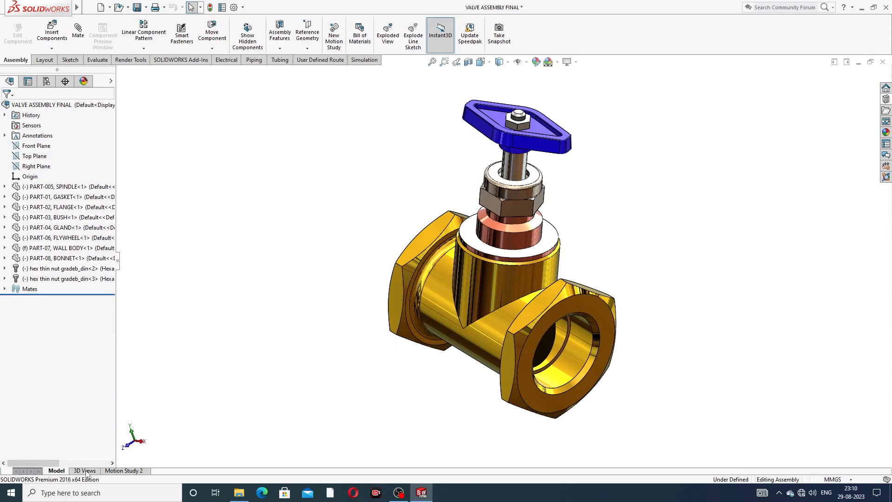
{"action": "left_click", "coordinate": [85, 471]}
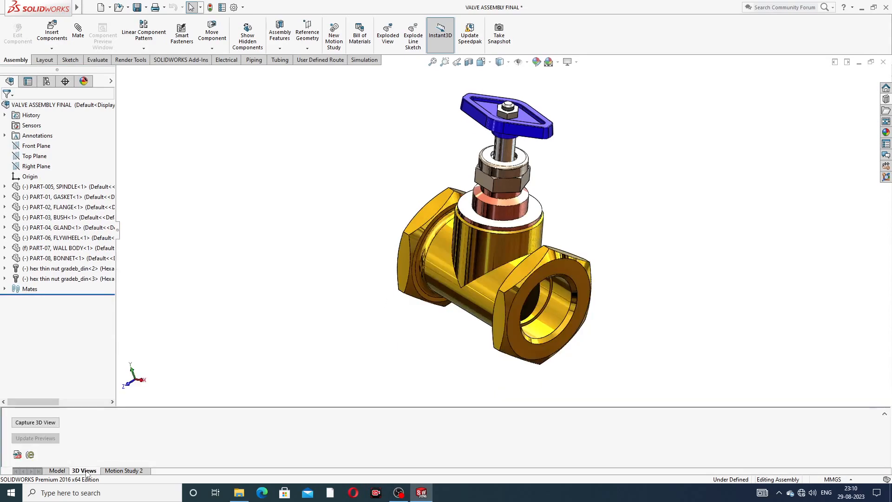
{"action": "left_click", "coordinate": [57, 471]}
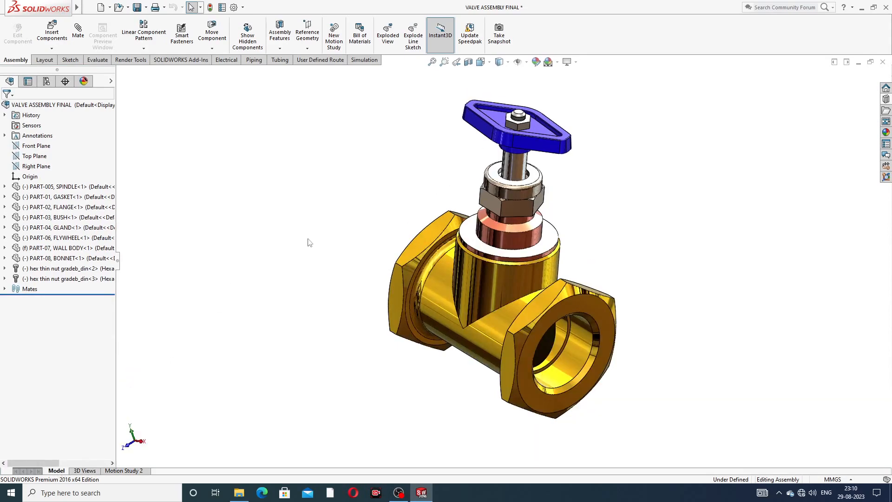
{"action": "scroll", "coordinate": [512, 236], "scroll_direction": "down", "scroll_amount": 2}
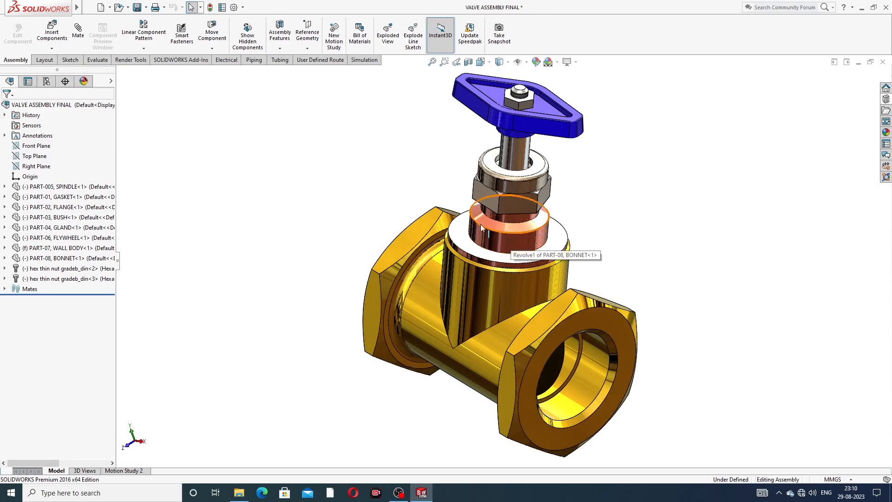
{"action": "scroll", "coordinate": [496, 235], "scroll_direction": "up", "scroll_amount": 3}
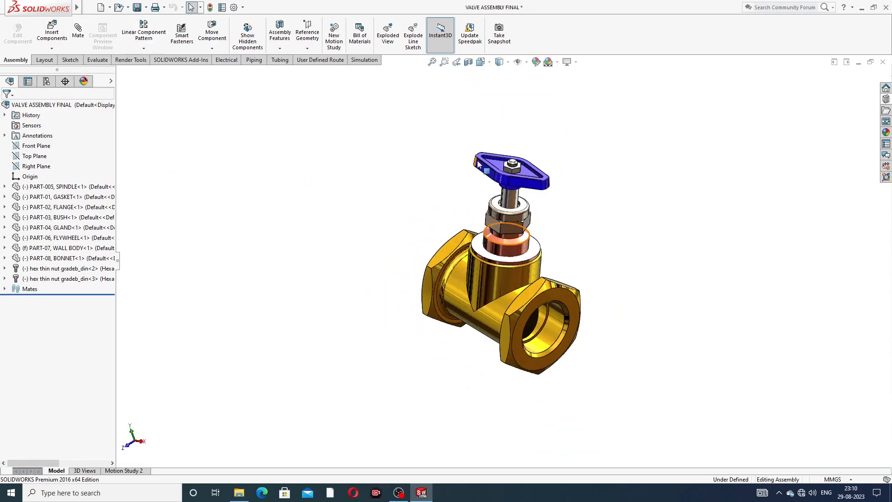
{"action": "scroll", "coordinate": [497, 283], "scroll_direction": "down", "scroll_amount": 1}
{"action": "scroll", "coordinate": [498, 283], "scroll_direction": "down", "scroll_amount": 1}
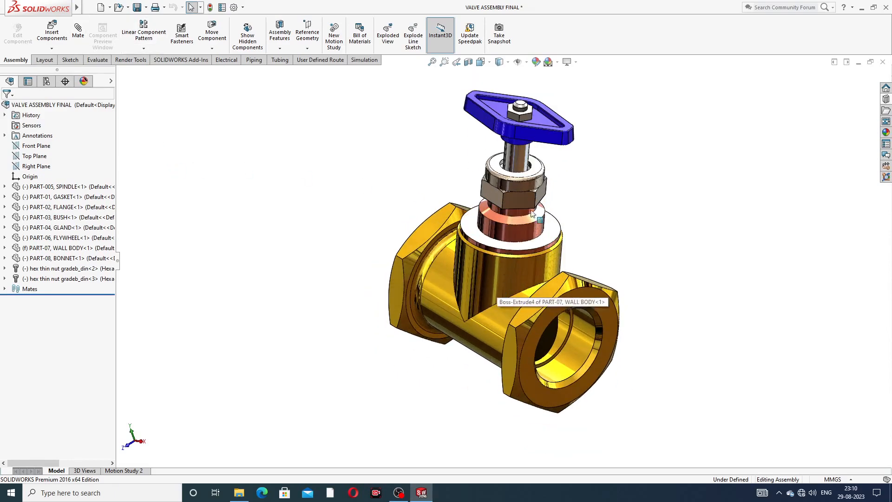
{"action": "scroll", "coordinate": [513, 158], "scroll_direction": "down", "scroll_amount": 1}
{"action": "scroll", "coordinate": [513, 158], "scroll_direction": "up", "scroll_amount": 2}
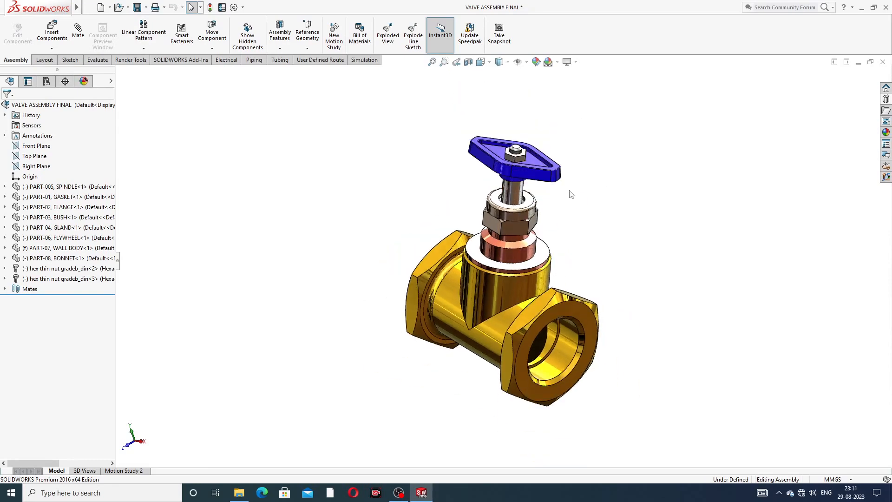
{"action": "scroll", "coordinate": [514, 212], "scroll_direction": "down", "scroll_amount": 1}
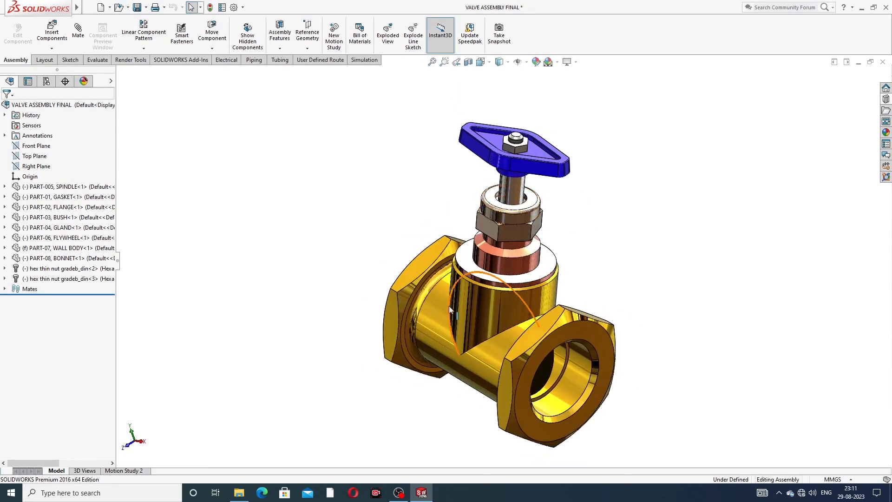
{"action": "scroll", "coordinate": [507, 361], "scroll_direction": "up", "scroll_amount": 1}
{"action": "scroll", "coordinate": [506, 365], "scroll_direction": "down", "scroll_amount": 1}
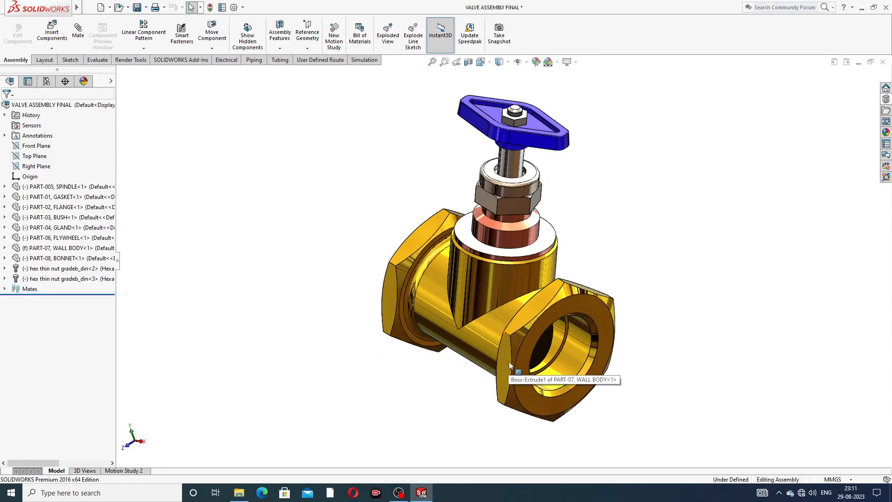
{"action": "scroll", "coordinate": [545, 221], "scroll_direction": "down", "scroll_amount": 1}
{"action": "scroll", "coordinate": [544, 221], "scroll_direction": "up", "scroll_amount": 1}
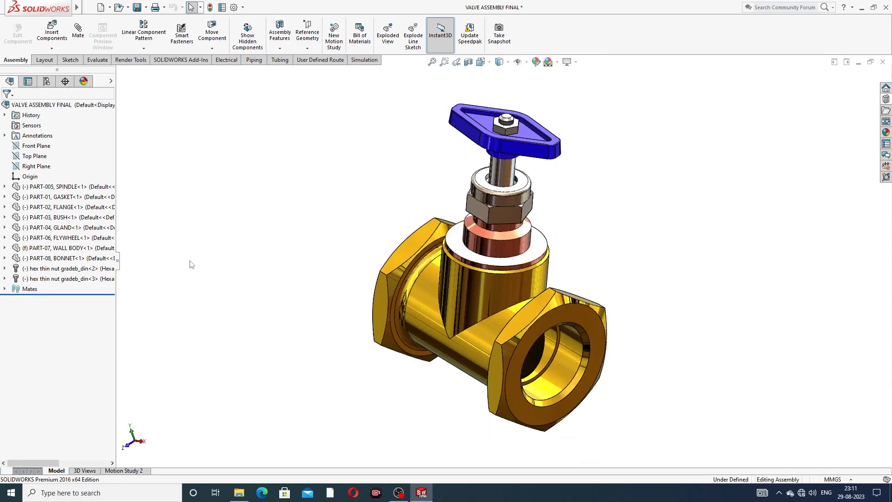
In Motion Study 2, start an exploded view and move the top hex nut and the flywheel out along positive X, the nut farthest
{"action": "left_click", "coordinate": [123, 471]}
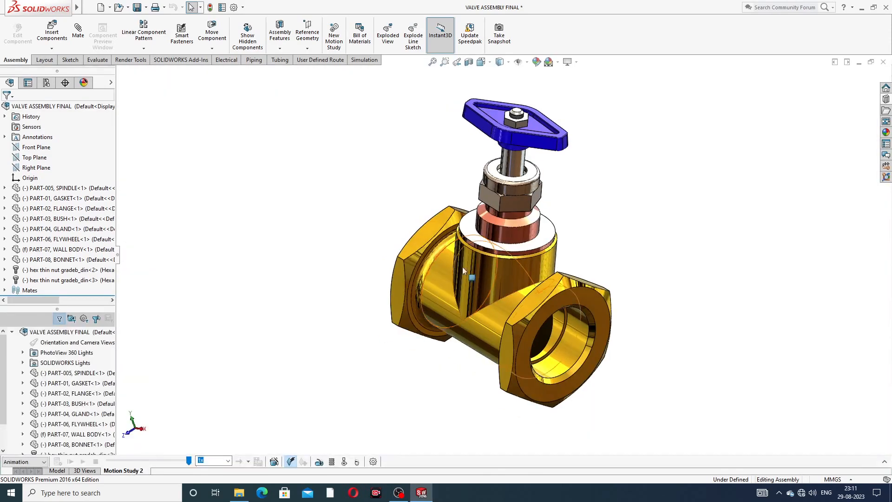
{"action": "scroll", "coordinate": [462, 267], "scroll_direction": "down", "scroll_amount": 1}
{"action": "scroll", "coordinate": [536, 142], "scroll_direction": "up", "scroll_amount": 2}
{"action": "scroll", "coordinate": [537, 141], "scroll_direction": "down", "scroll_amount": 1}
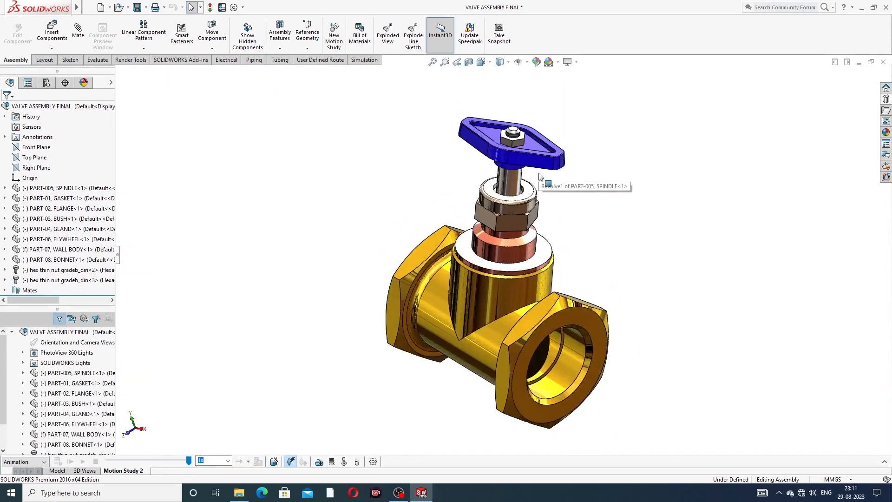
{"action": "scroll", "coordinate": [529, 270], "scroll_direction": "down", "scroll_amount": 1}
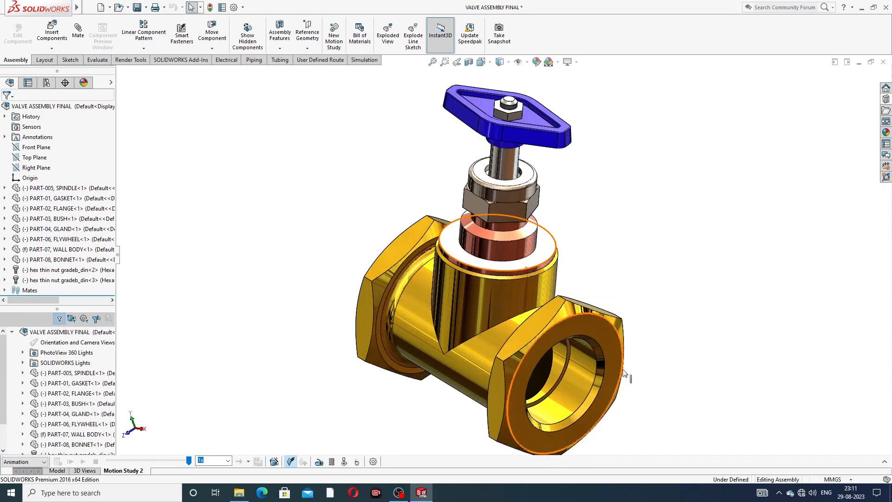
{"action": "scroll", "coordinate": [623, 372], "scroll_direction": "up", "scroll_amount": 1}
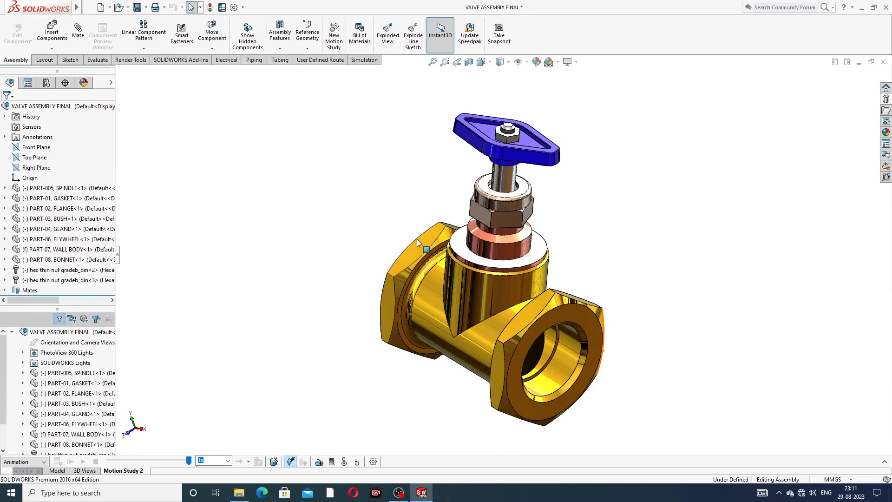
{"action": "left_click", "coordinate": [389, 37]}
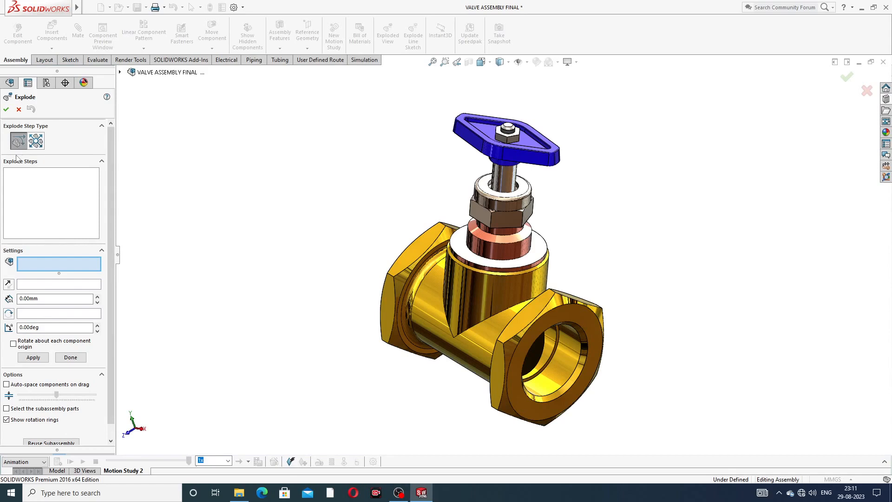
{"action": "left_click", "coordinate": [517, 141]}
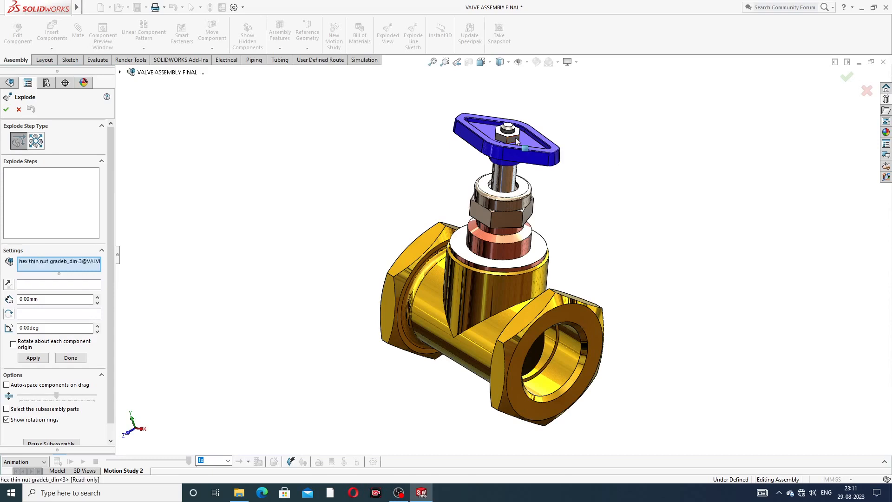
{"action": "left_click_drag", "start_coordinate": [539, 140], "coordinate": [794, 143]}
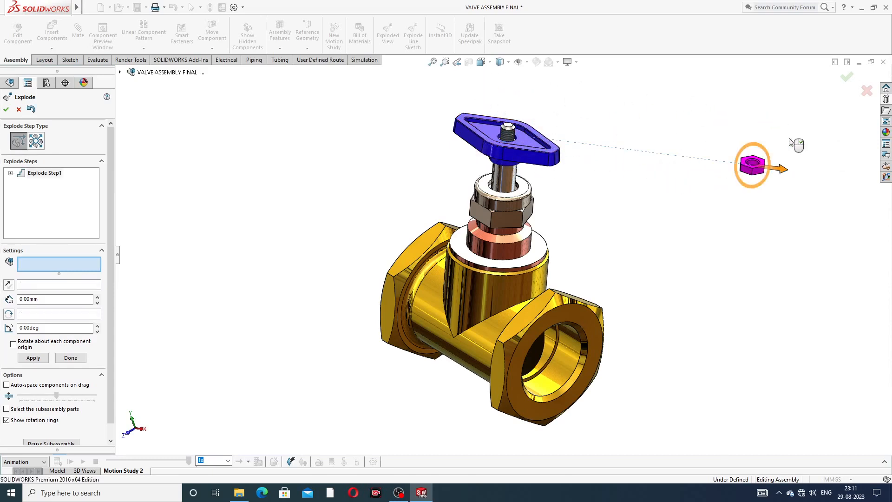
{"action": "left_click", "coordinate": [541, 163]}
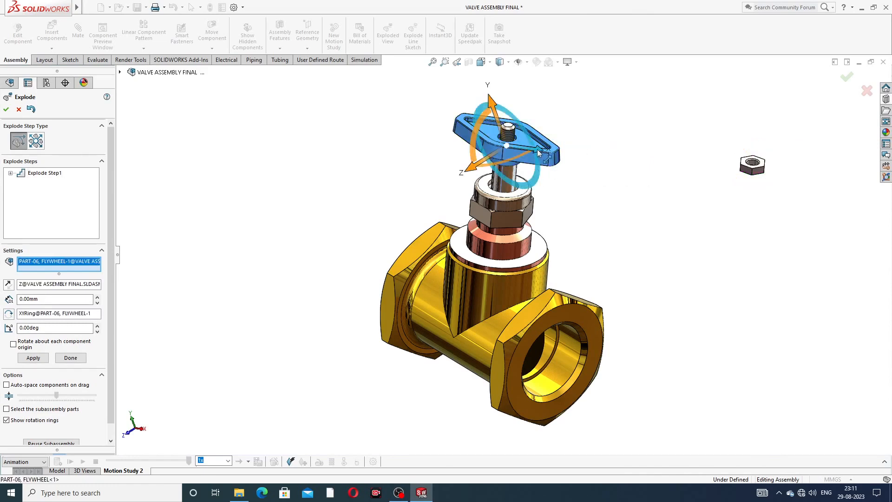
{"action": "left_click_drag", "start_coordinate": [538, 154], "coordinate": [712, 132]}
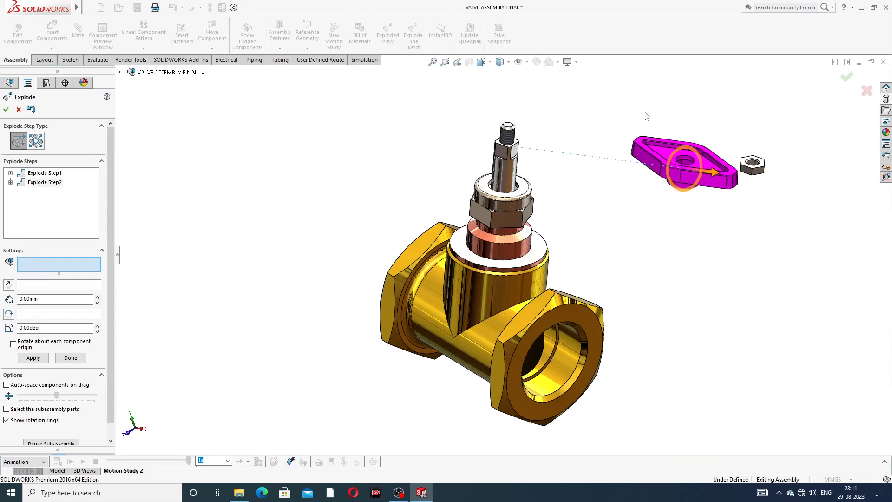
Add explode steps that move the gland out along positive Z and the bonnet out along positive X, below the flywheel
{"action": "left_click", "coordinate": [519, 204]}
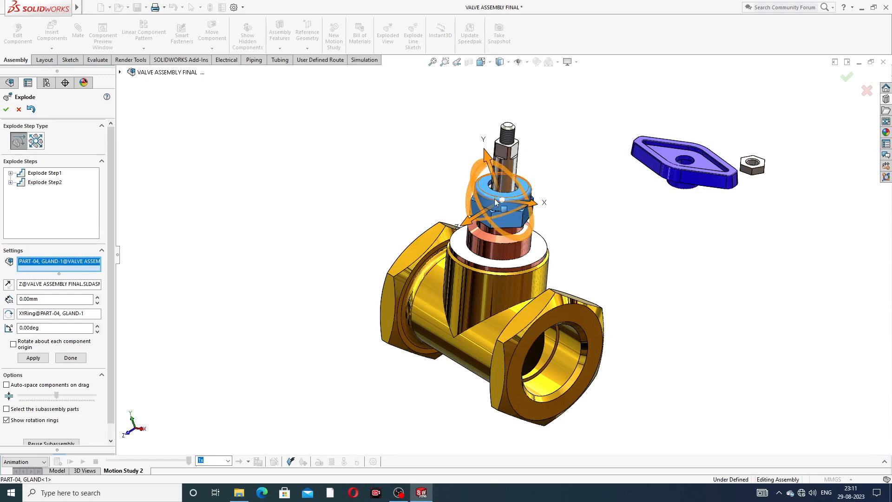
{"action": "left_click_drag", "start_coordinate": [473, 228], "coordinate": [186, 352]}
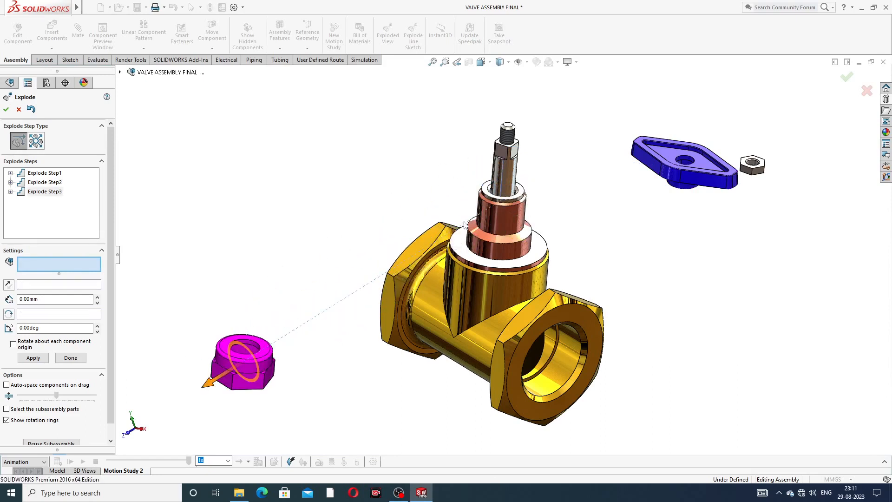
{"action": "left_click", "coordinate": [504, 233]}
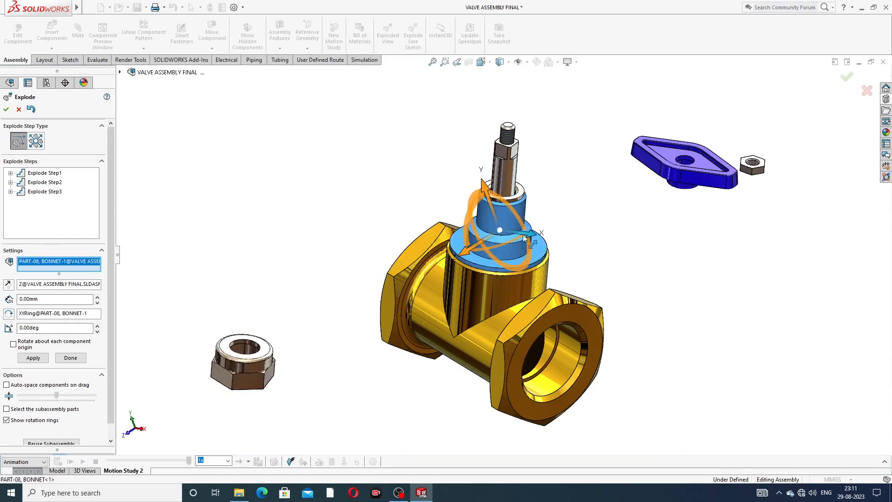
{"action": "left_click_drag", "start_coordinate": [534, 238], "coordinate": [760, 248]}
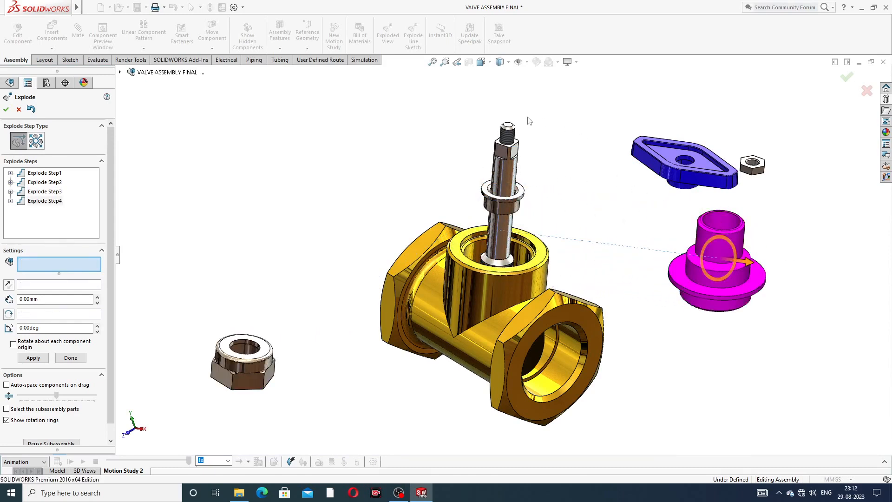
Add explode steps that move the bush along positive Z, short of the gland, and the spindle along negative Z, then clear the selection
{"action": "left_click", "coordinate": [519, 208]}
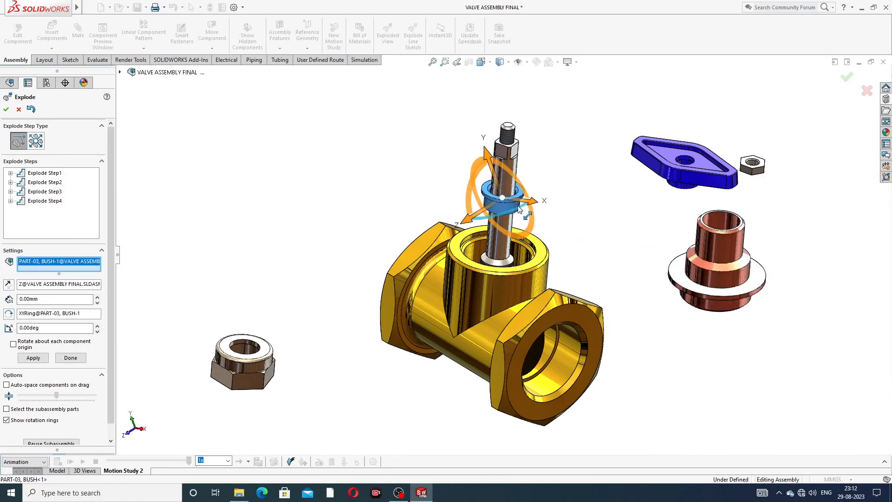
{"action": "left_click_drag", "start_coordinate": [468, 224], "coordinate": [256, 337]}
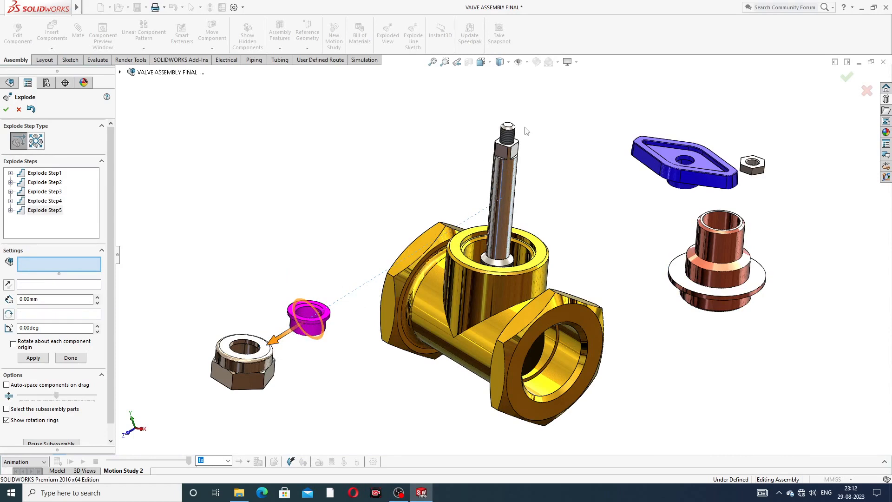
{"action": "left_click", "coordinate": [509, 182]}
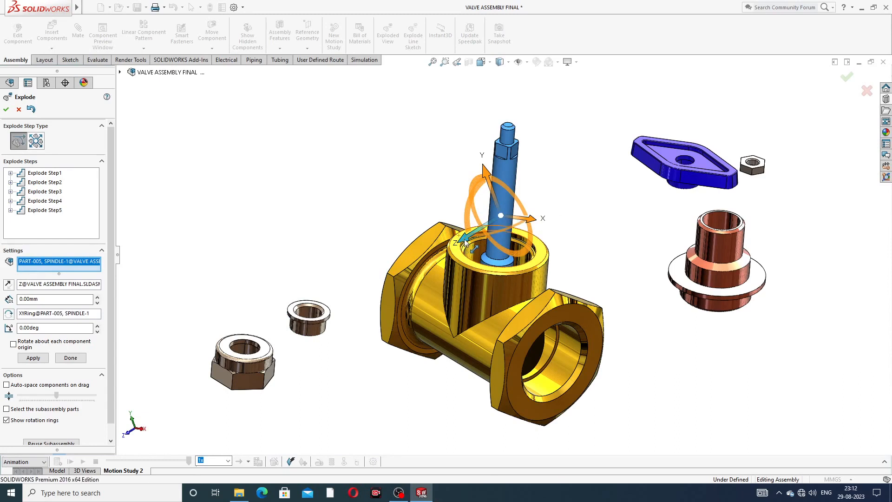
{"action": "left_click_drag", "start_coordinate": [466, 243], "coordinate": [542, 153]}
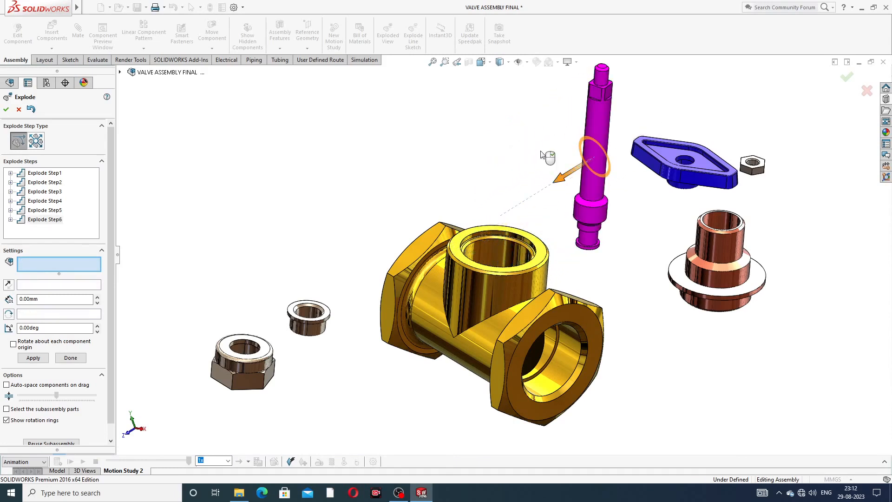
{"action": "left_click", "coordinate": [630, 246]}
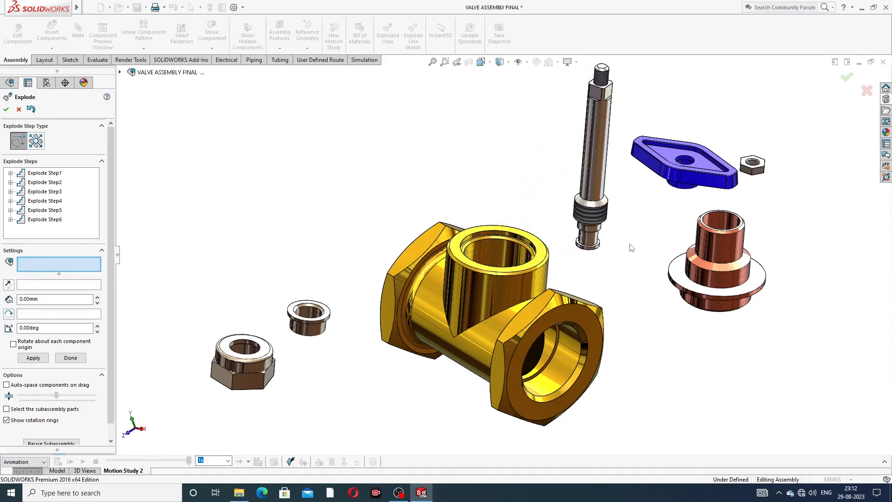
Add explode steps that move the wall body slightly along positive Z and out along positive X
{"action": "left_click", "coordinate": [501, 304]}
{"action": "left_click_drag", "start_coordinate": [452, 346], "coordinate": [451, 373]}
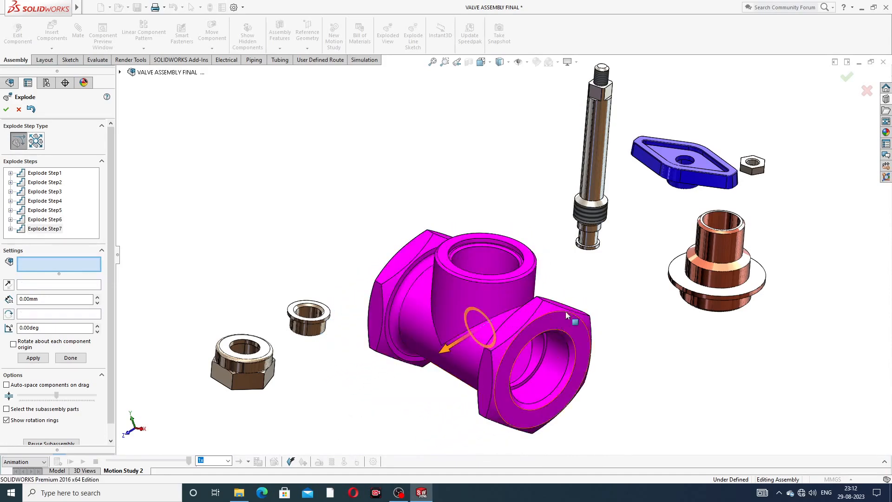
{"action": "left_click", "coordinate": [505, 334]}
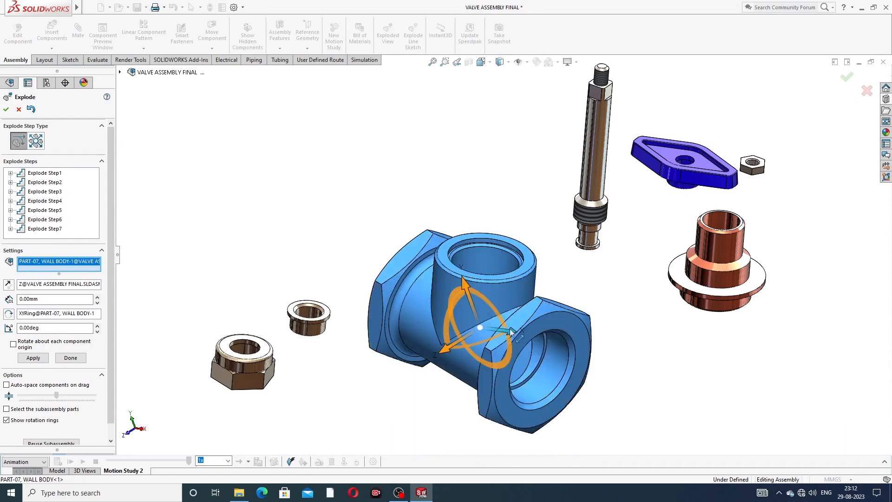
{"action": "left_click_drag", "start_coordinate": [511, 329], "coordinate": [658, 376]}
Add explode steps that move the flange up along positive Y and the gasket out along positive Z, leaving the lower hex nut in place
{"action": "left_click", "coordinate": [490, 306]}
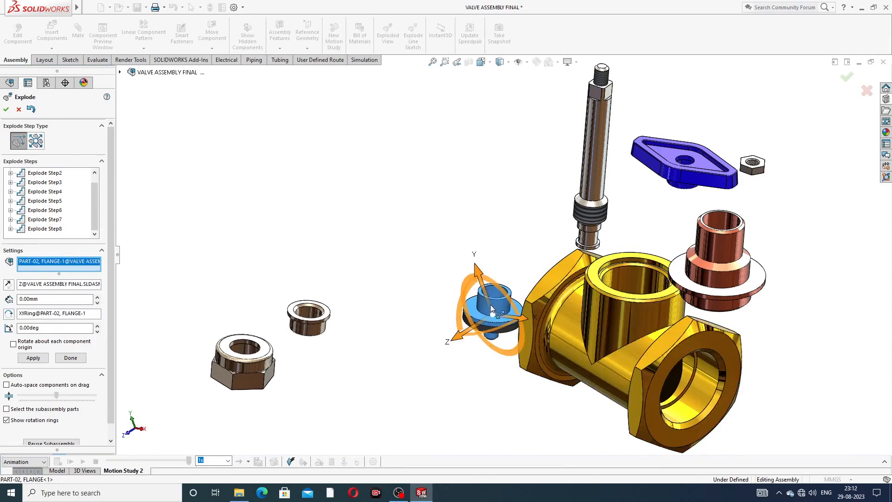
{"action": "left_click_drag", "start_coordinate": [479, 267], "coordinate": [439, 204]}
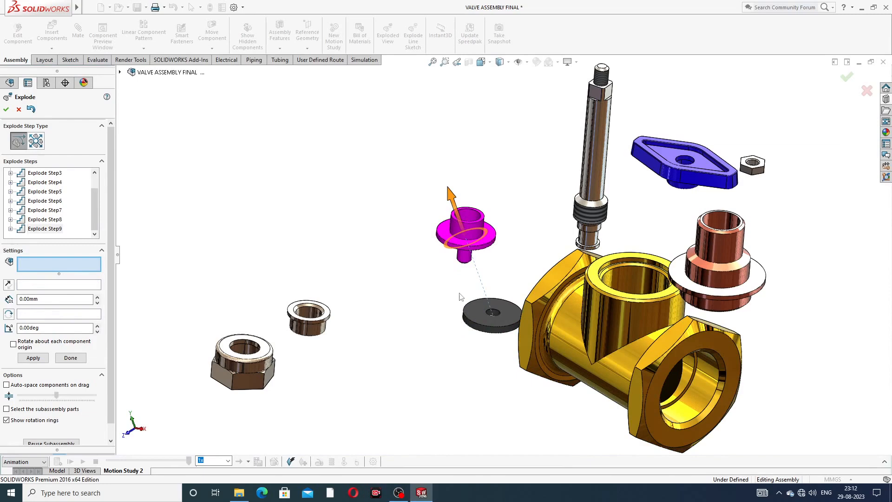
{"action": "left_click", "coordinate": [481, 331]}
{"action": "left_click_drag", "start_coordinate": [456, 342], "coordinate": [381, 386]}
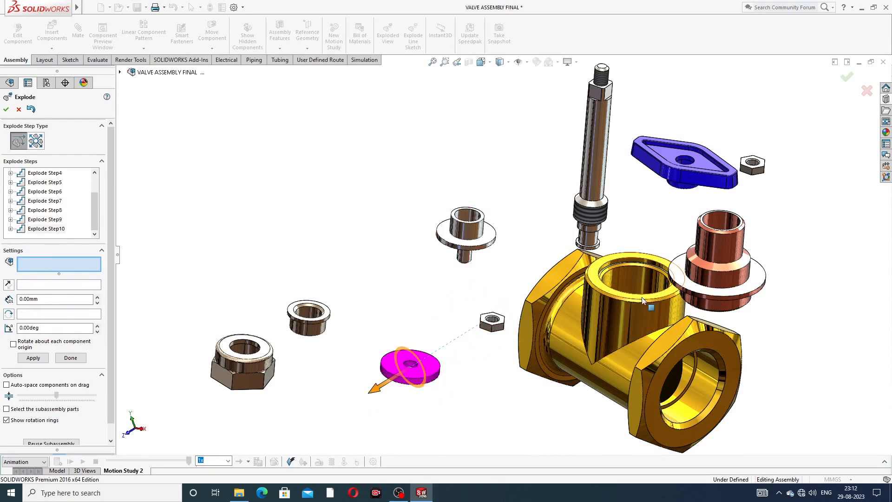
Move the bonnet farther out along positive X, clear of the wall body, and accept the exploded view
{"action": "left_click", "coordinate": [726, 241]}
{"action": "left_click_drag", "start_coordinate": [760, 264], "coordinate": [811, 271]}
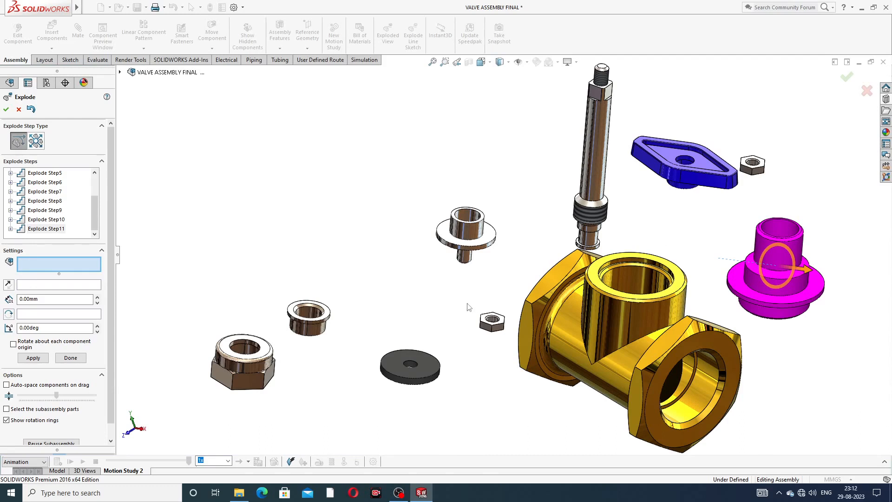
{"action": "left_click", "coordinate": [778, 416]}
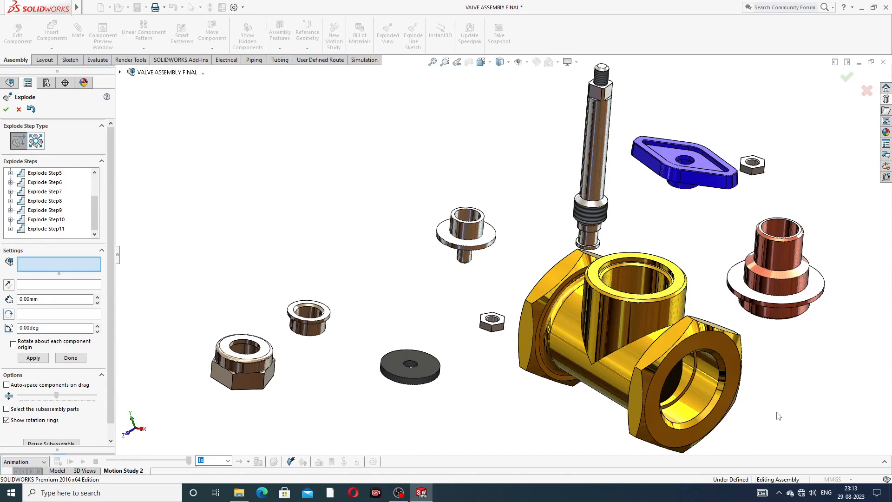
{"action": "left_click", "coordinate": [6, 109]}
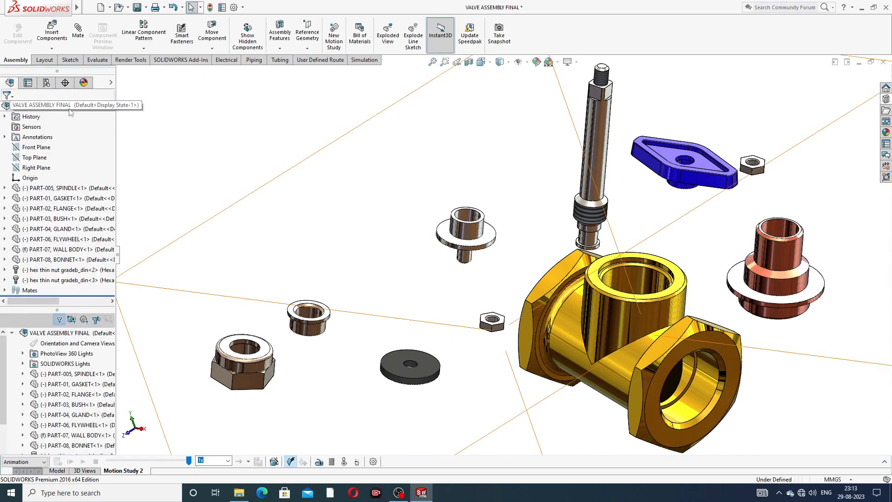
Check the exploded view by collapsing and re-exploding the assembly, and leave the assembly collapsed
{"action": "right_click", "coordinate": [100, 107]}
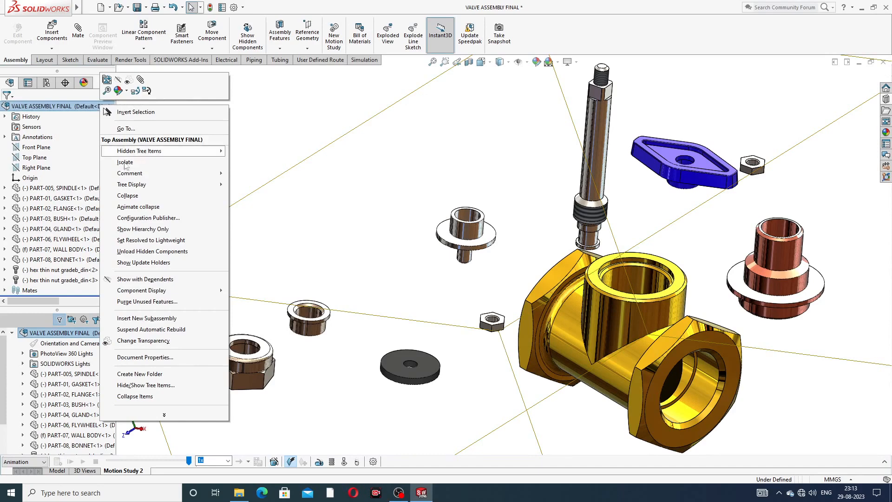
{"action": "left_click", "coordinate": [132, 198]}
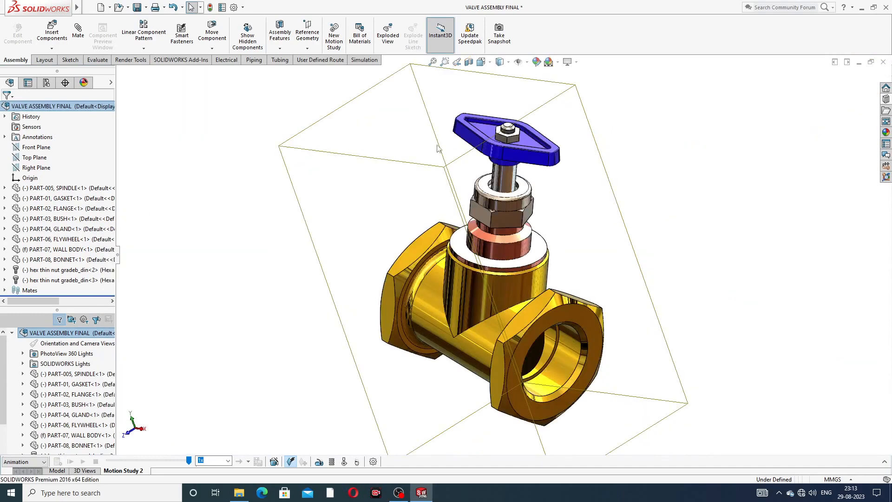
{"action": "right_click", "coordinate": [74, 107]}
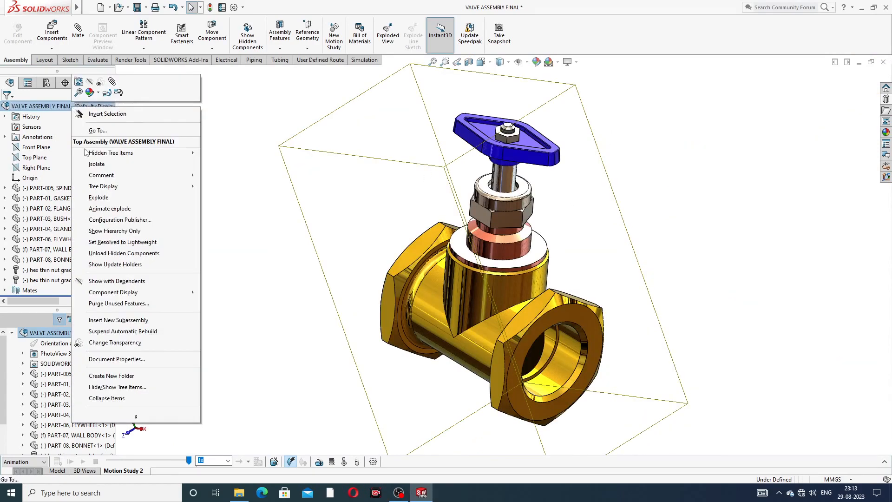
{"action": "left_click", "coordinate": [98, 198]}
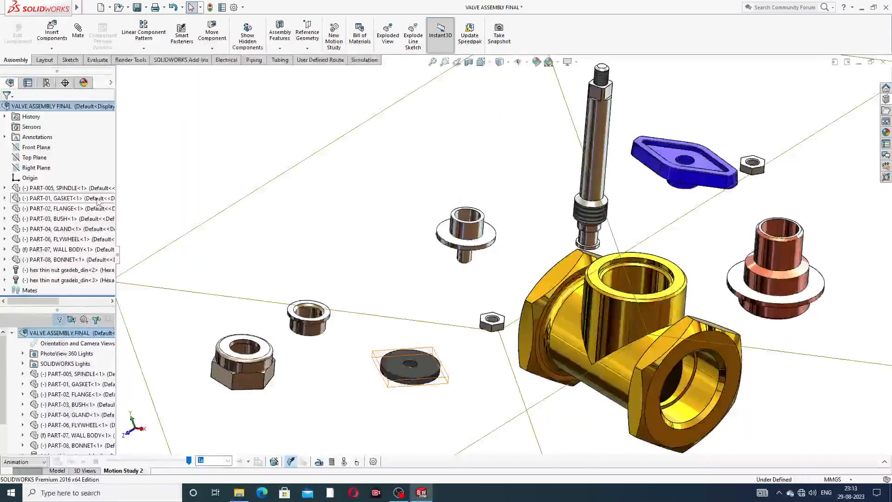
{"action": "right_click", "coordinate": [92, 108]}
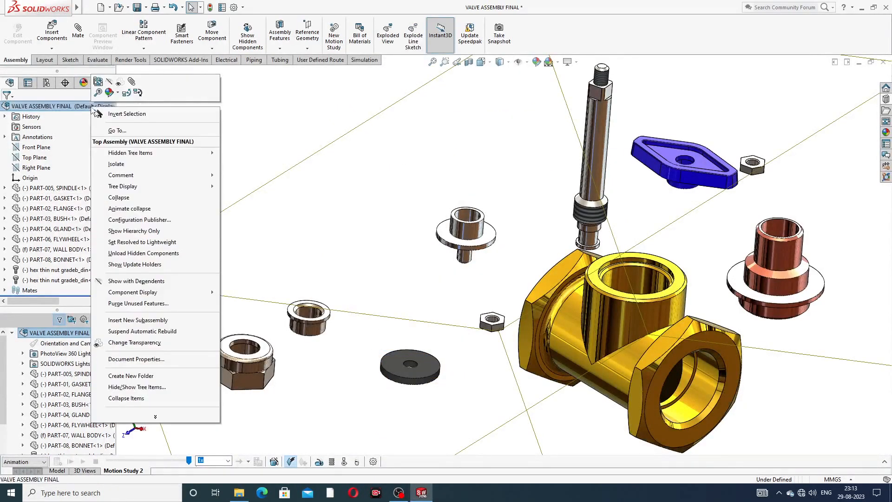
{"action": "left_click", "coordinate": [119, 198]}
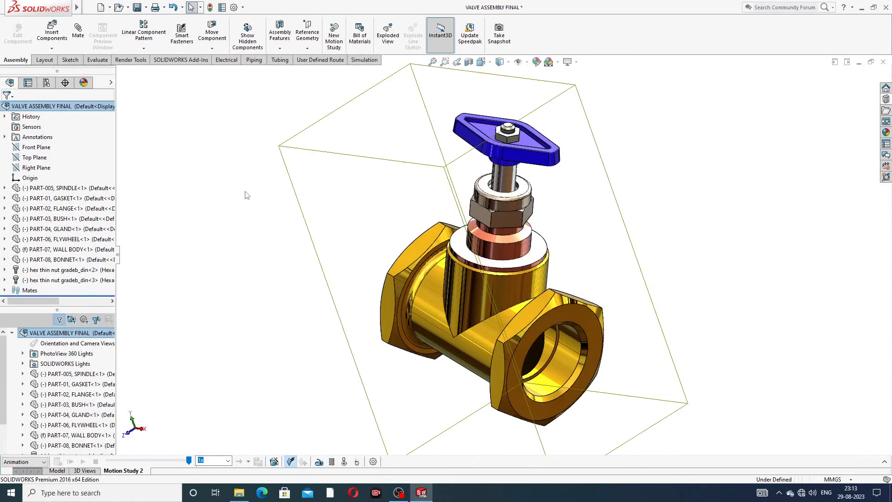
Add a rotate-model animation with one clockwise turn about the Y-axis, 8 seconds long starting at 0, and calculate the study
{"action": "left_click", "coordinate": [274, 462]}
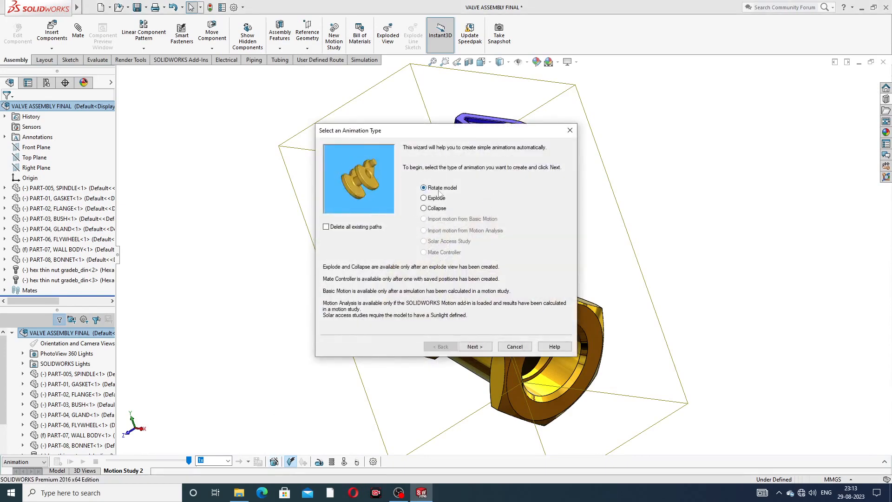
{"action": "left_click", "coordinate": [476, 346]}
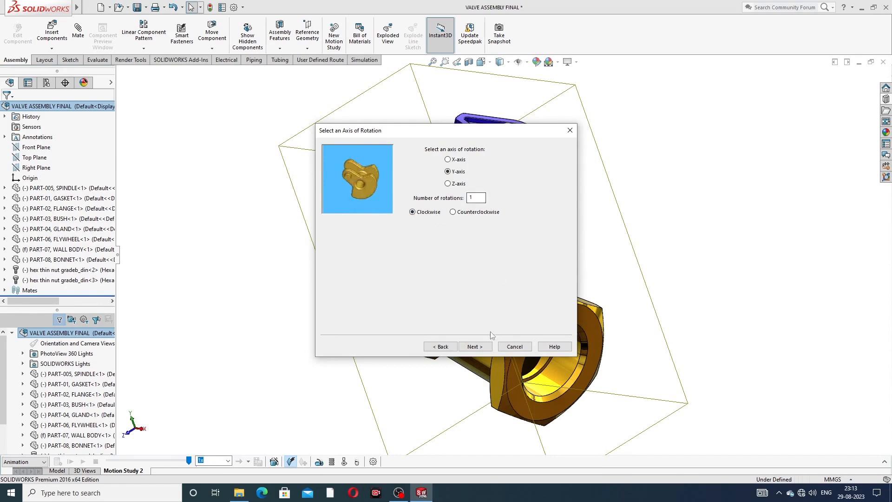
{"action": "left_click", "coordinate": [475, 347]}
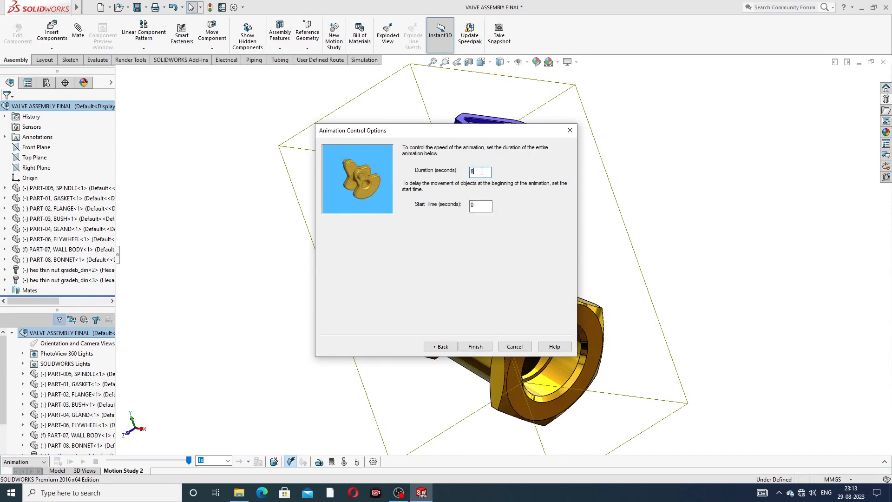
{"action": "left_click", "coordinate": [476, 348]}
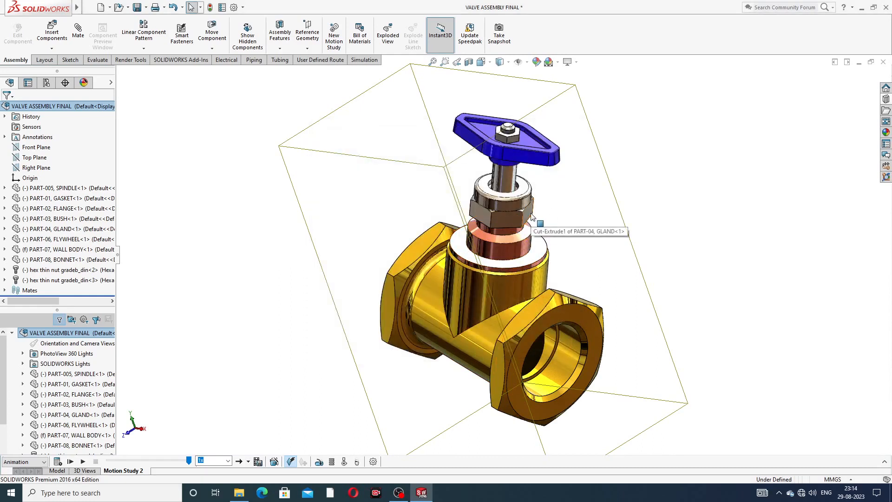
{"action": "left_click", "coordinate": [57, 462]}
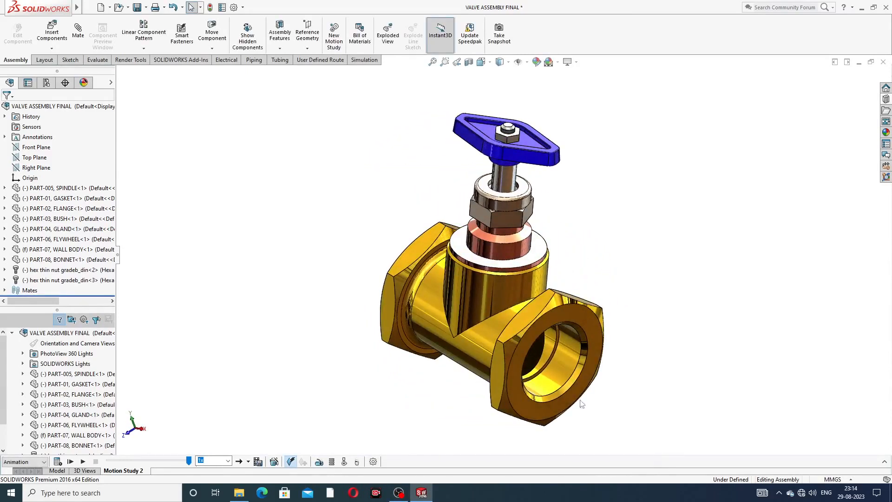
Add an explode animation with a duration of 14 seconds and a start time of 8 seconds
{"action": "left_click", "coordinate": [274, 463]}
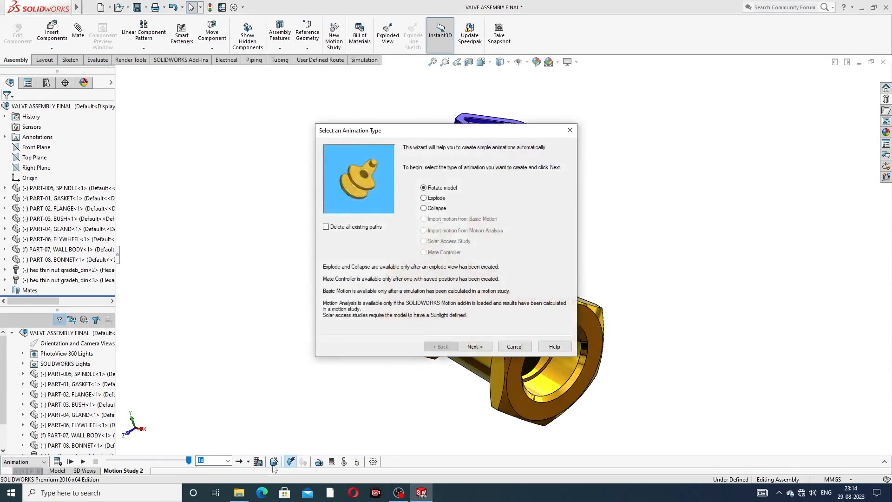
{"action": "left_click", "coordinate": [441, 199]}
{"action": "left_click", "coordinate": [479, 348]}
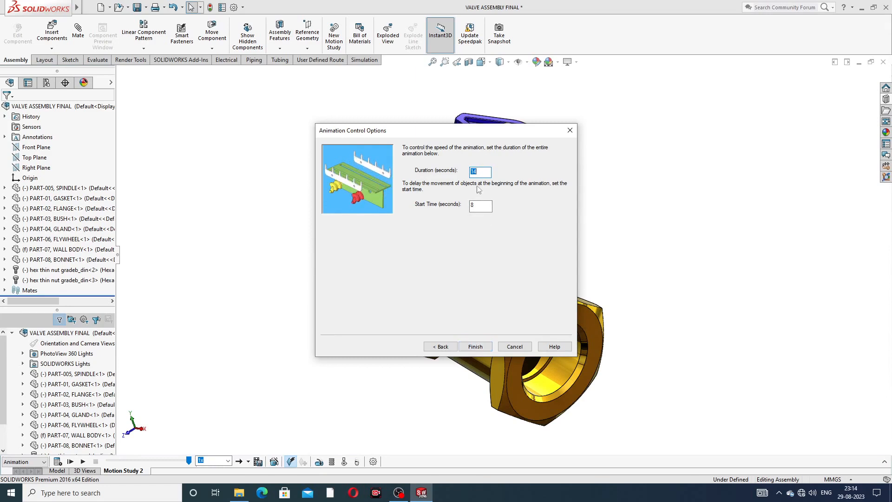
{"action": "left_click", "coordinate": [475, 346]}
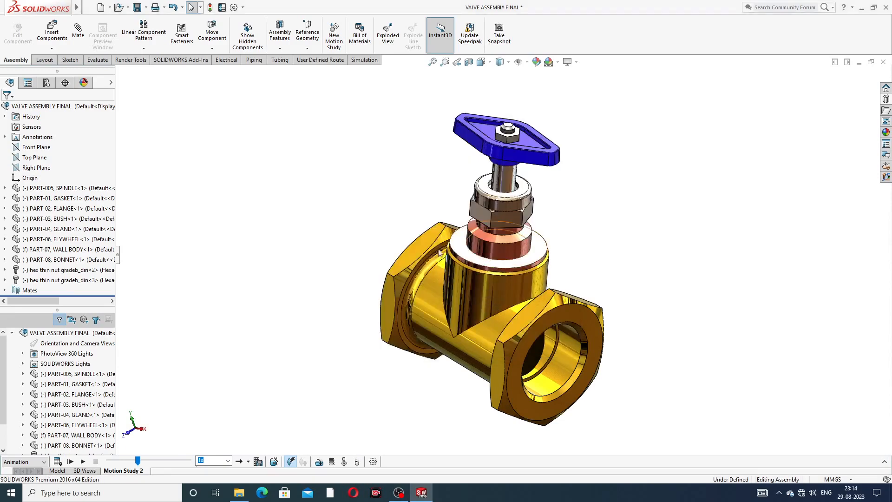
Add a collapse animation with a duration of 14 seconds and a start time of 20 seconds, and calculate the study
{"action": "left_click", "coordinate": [274, 462]}
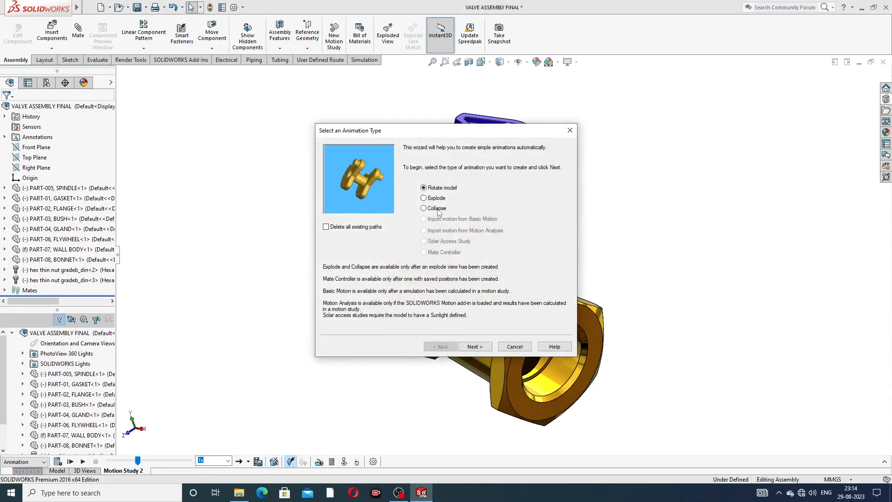
{"action": "left_click", "coordinate": [436, 208]}
{"action": "left_click", "coordinate": [475, 347]}
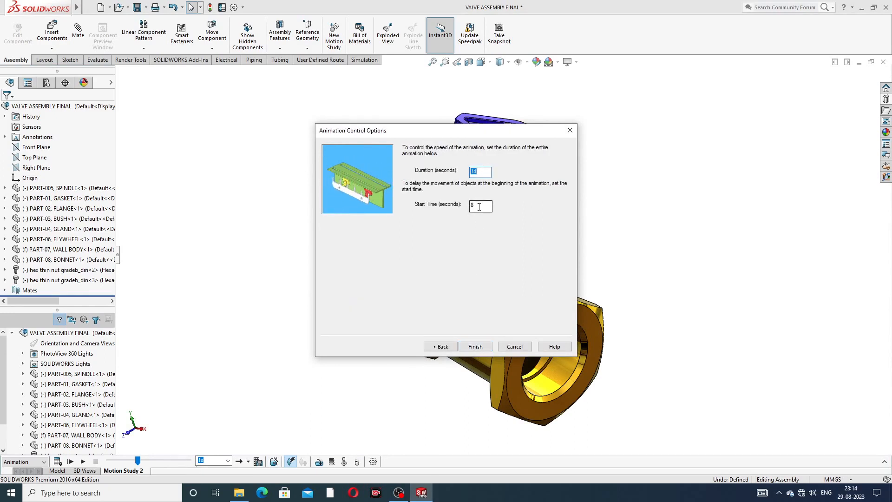
{"action": "type", "text": "20"}
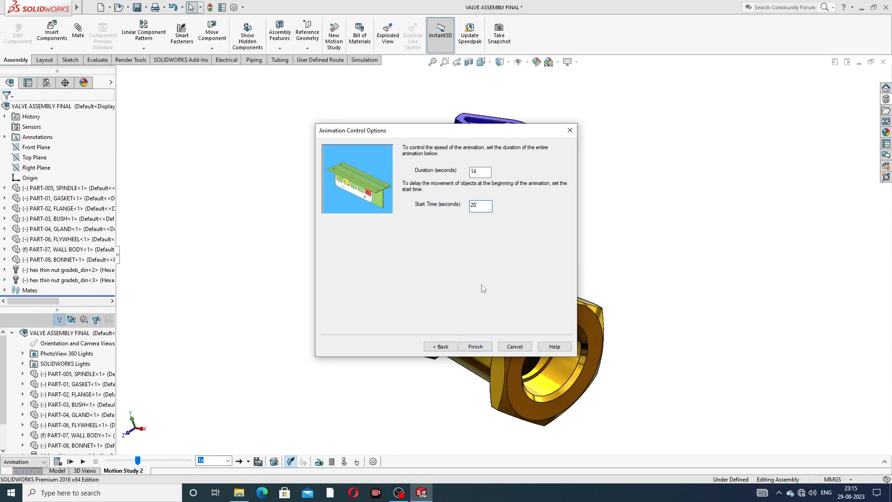
{"action": "left_click", "coordinate": [483, 347]}
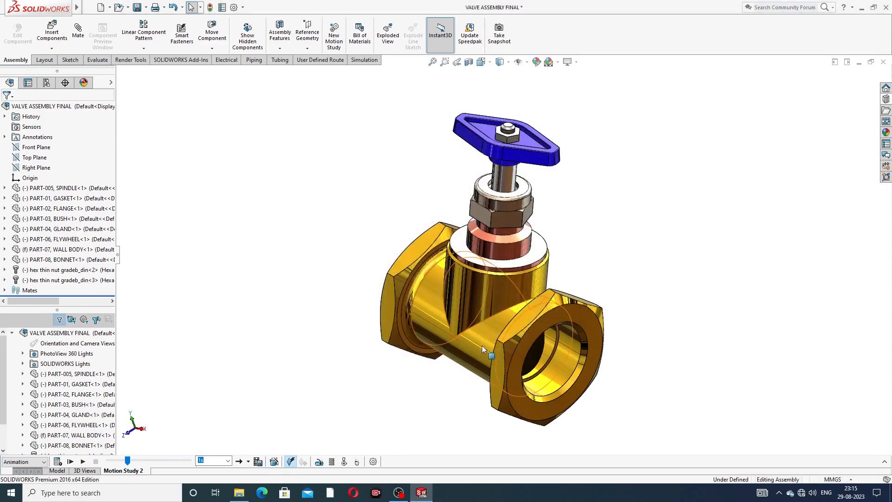
{"action": "left_click", "coordinate": [57, 462]}
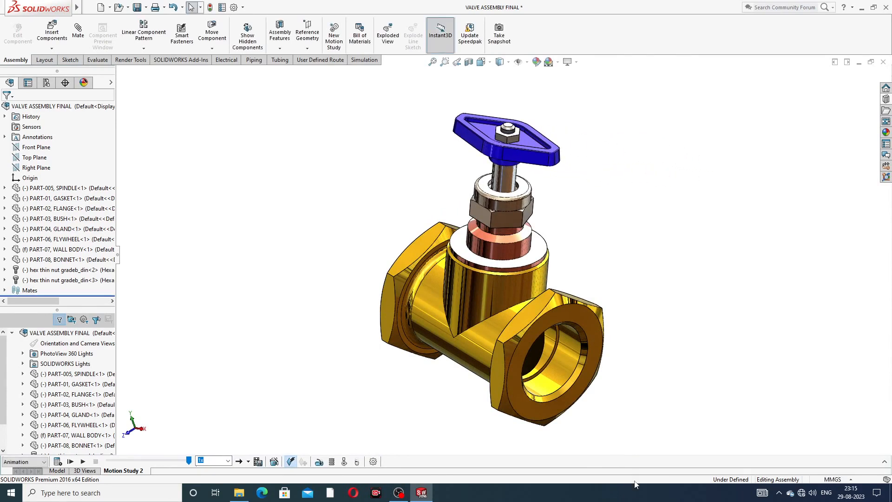
Add a constant-speed rotary motor of 30 RPM on the spindle's cylindrical face and calculate the motion study
{"action": "left_click", "coordinate": [319, 462]}
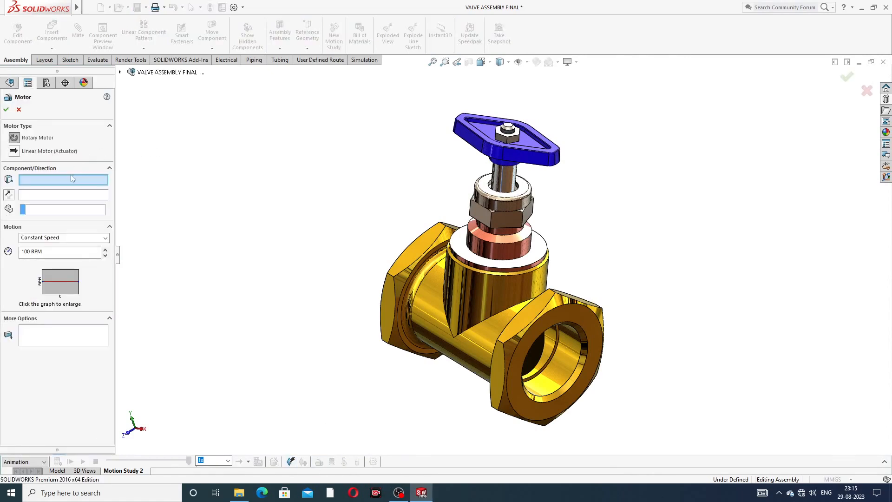
{"action": "left_click", "coordinate": [506, 175]}
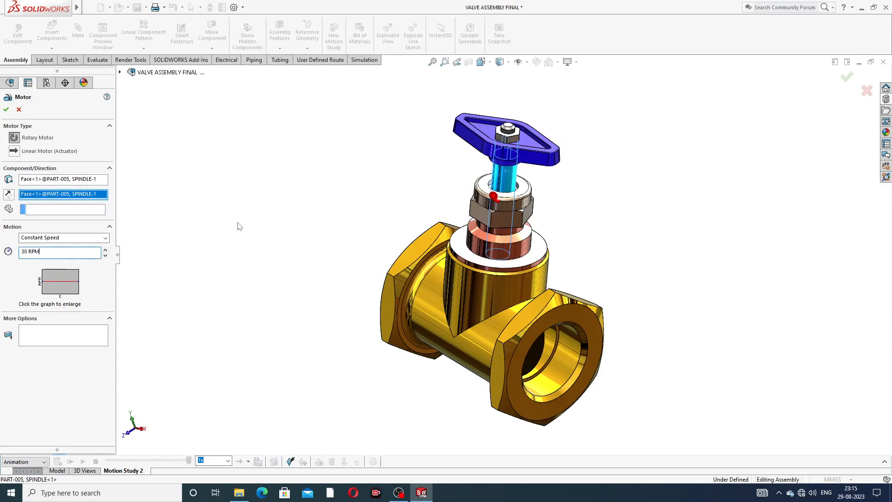
{"action": "left_click", "coordinate": [5, 109]}
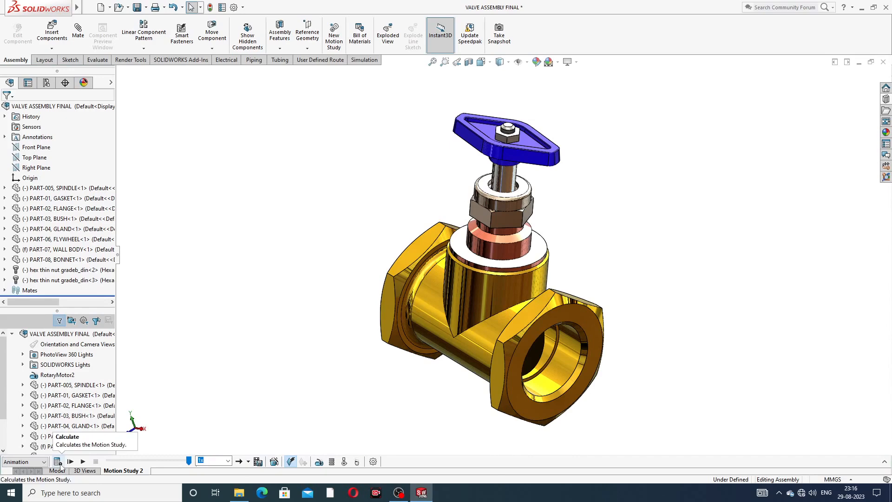
{"action": "left_click", "coordinate": [58, 462]}
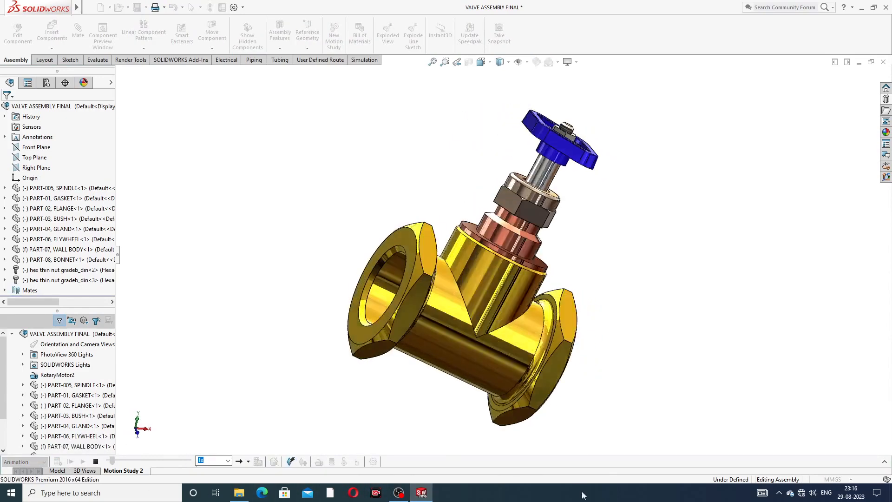